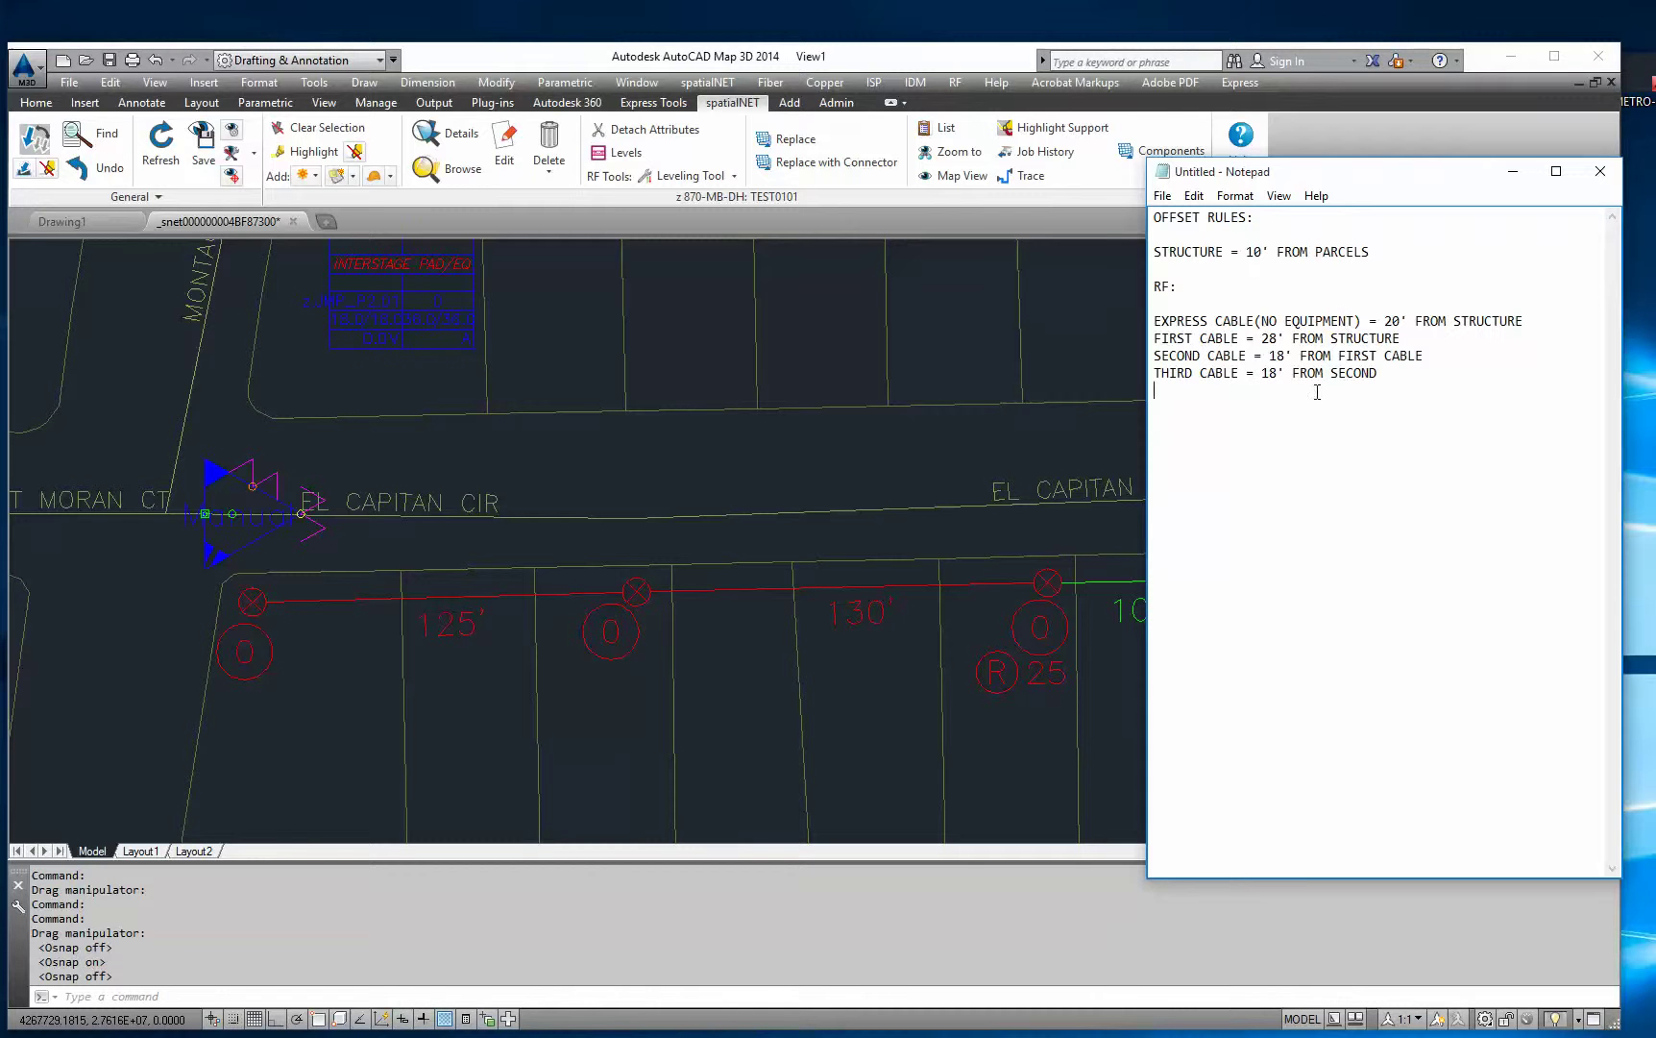
Step: Minimize the Notepad window holding the offset rules to uncover the drawing
click(1511, 178)
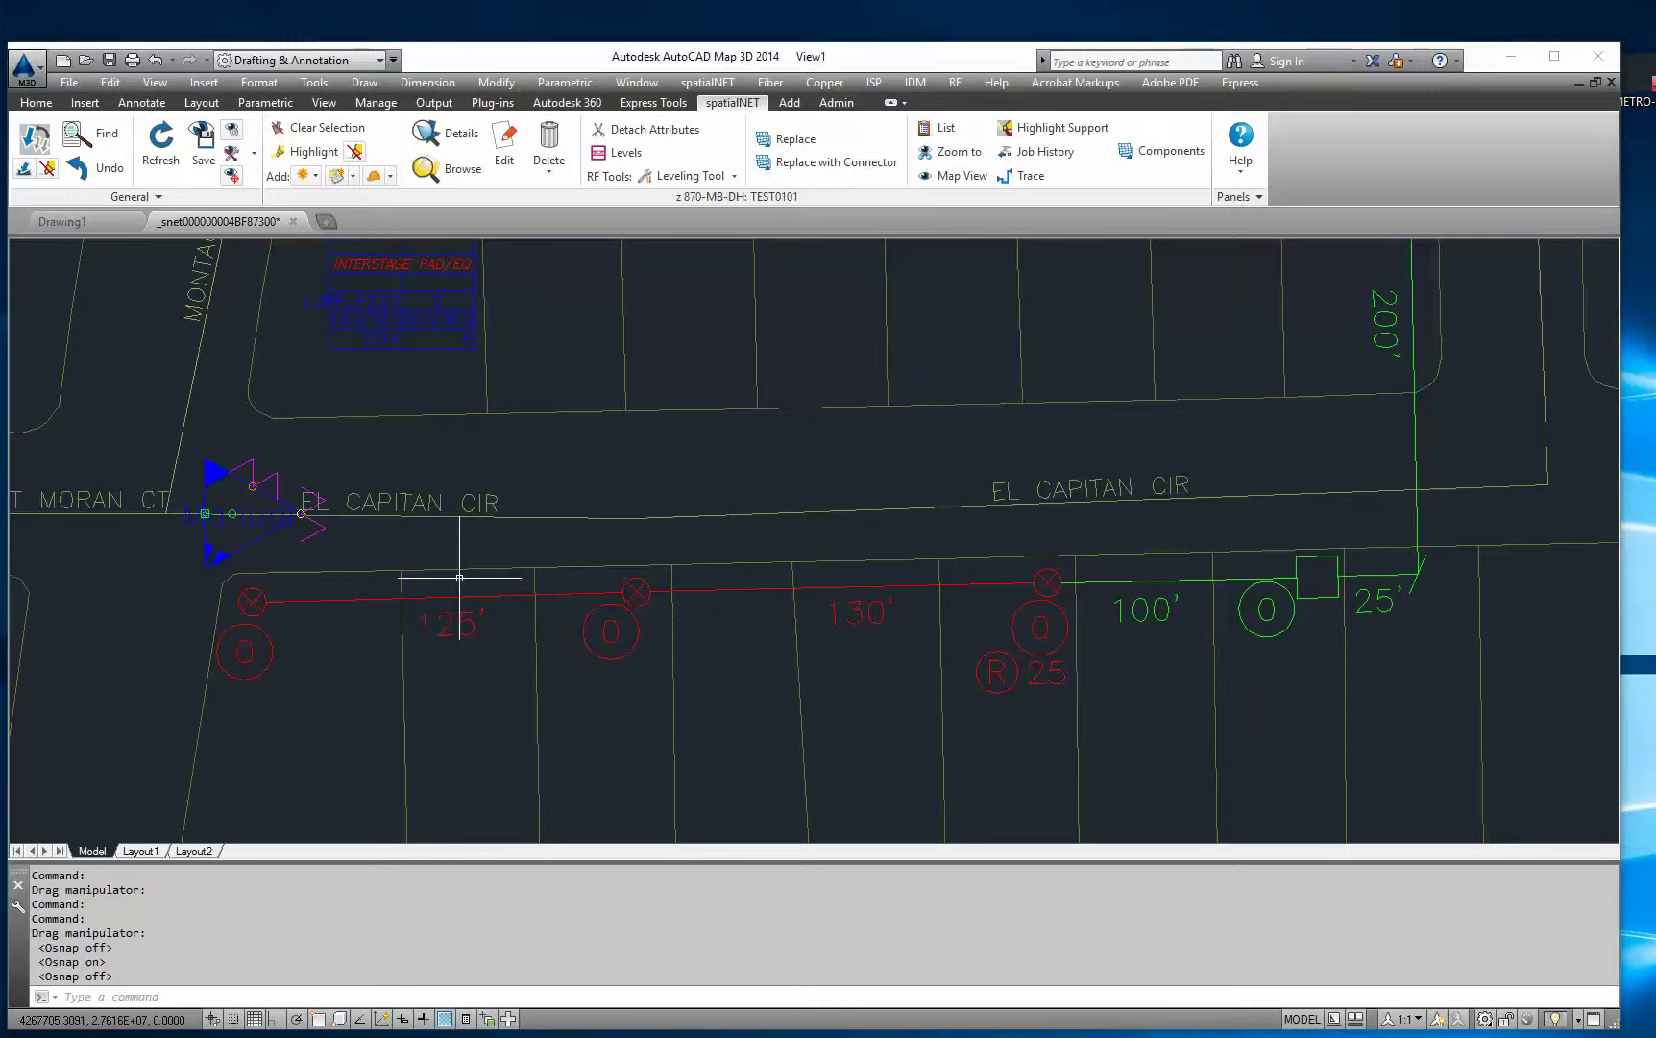
click(266, 539)
click(256, 544)
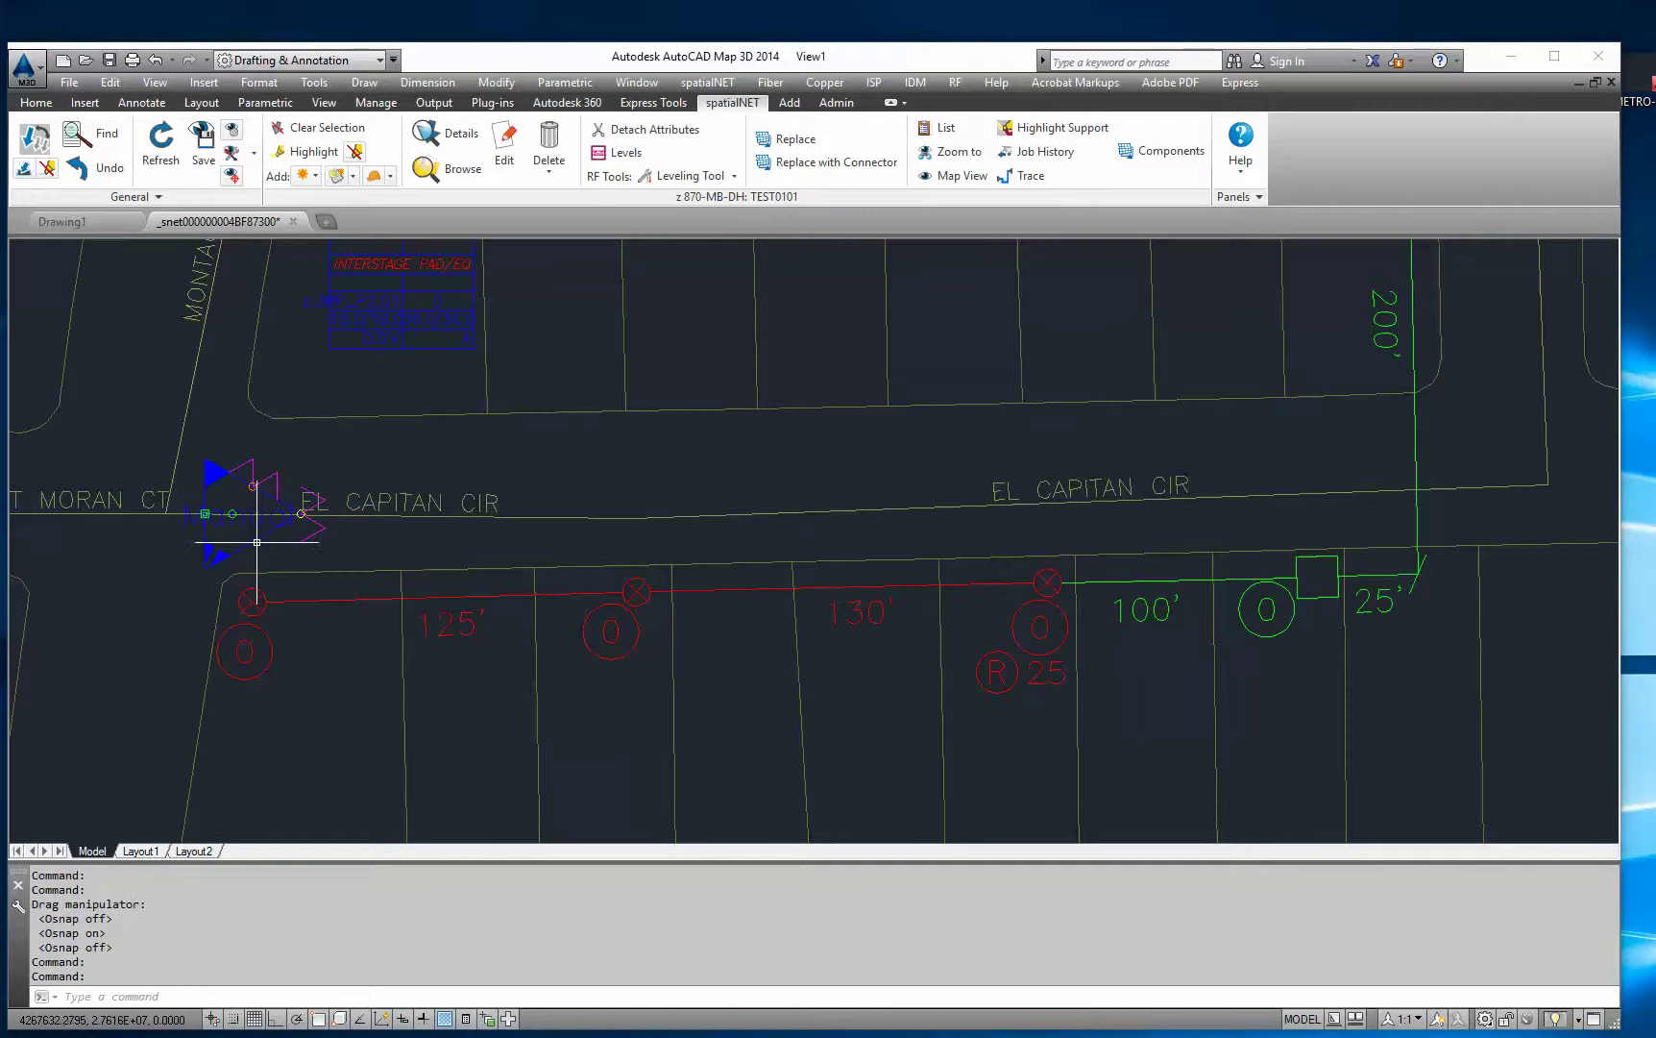
click(252, 544)
key(Escape)
key(Escape)
click(255, 534)
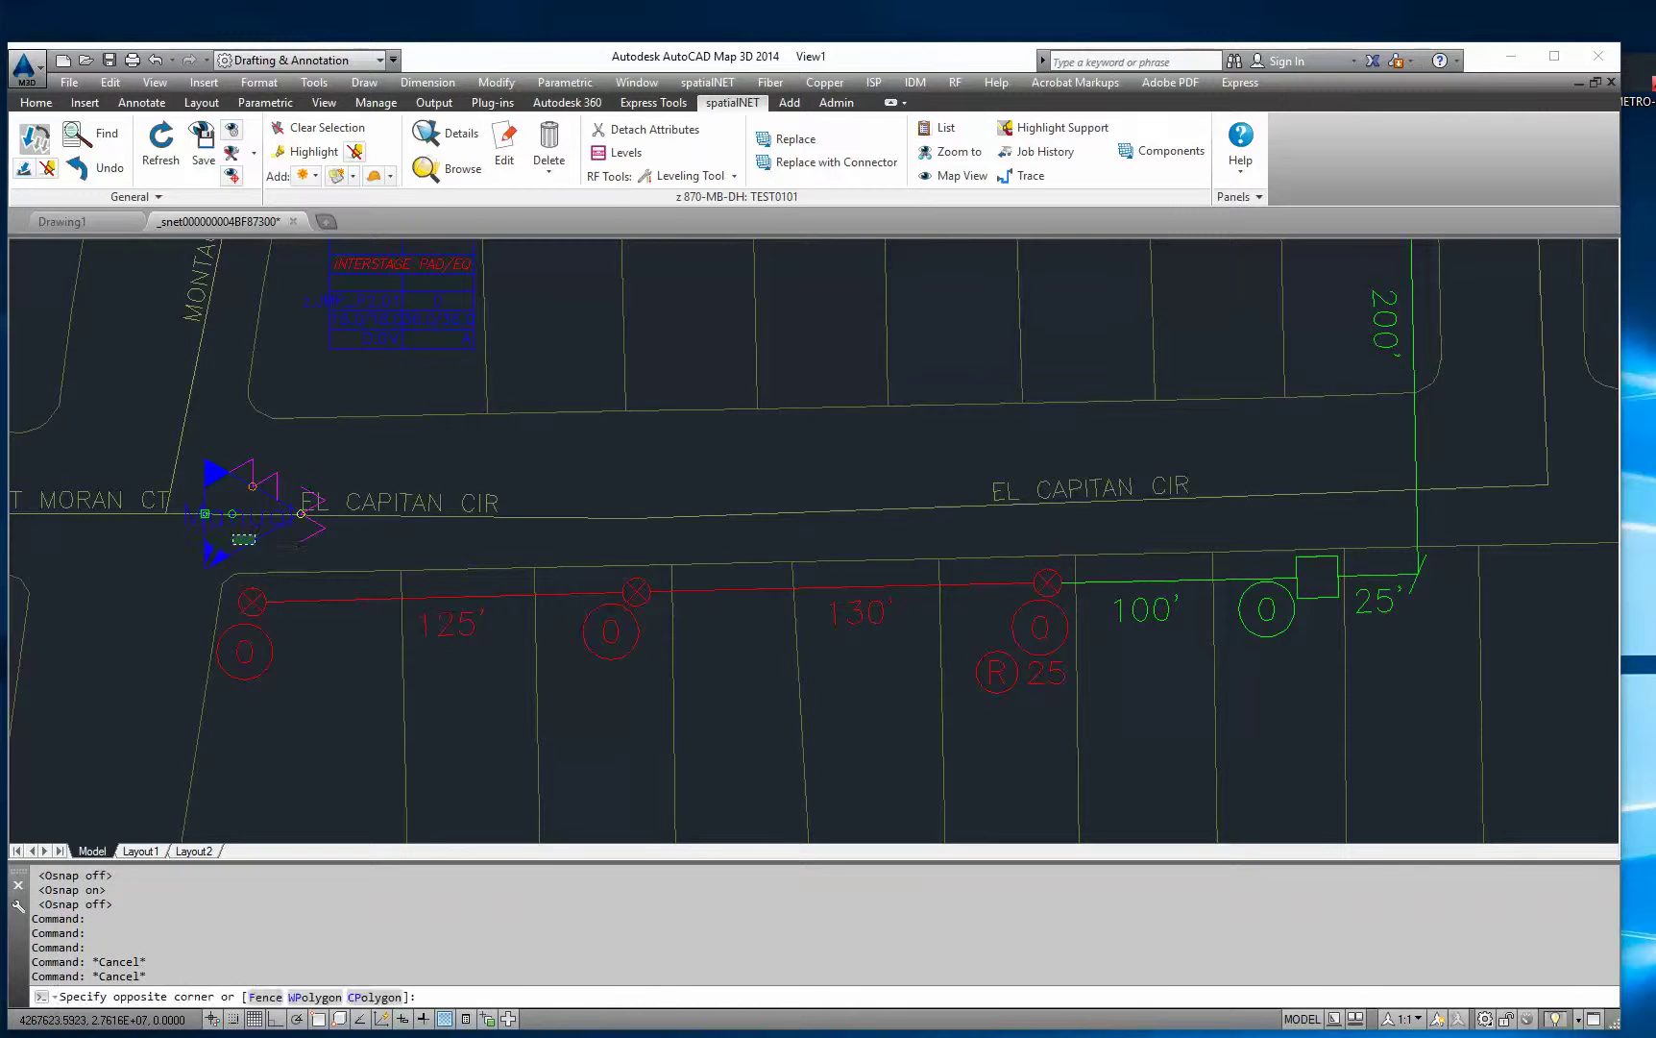
click(255, 553)
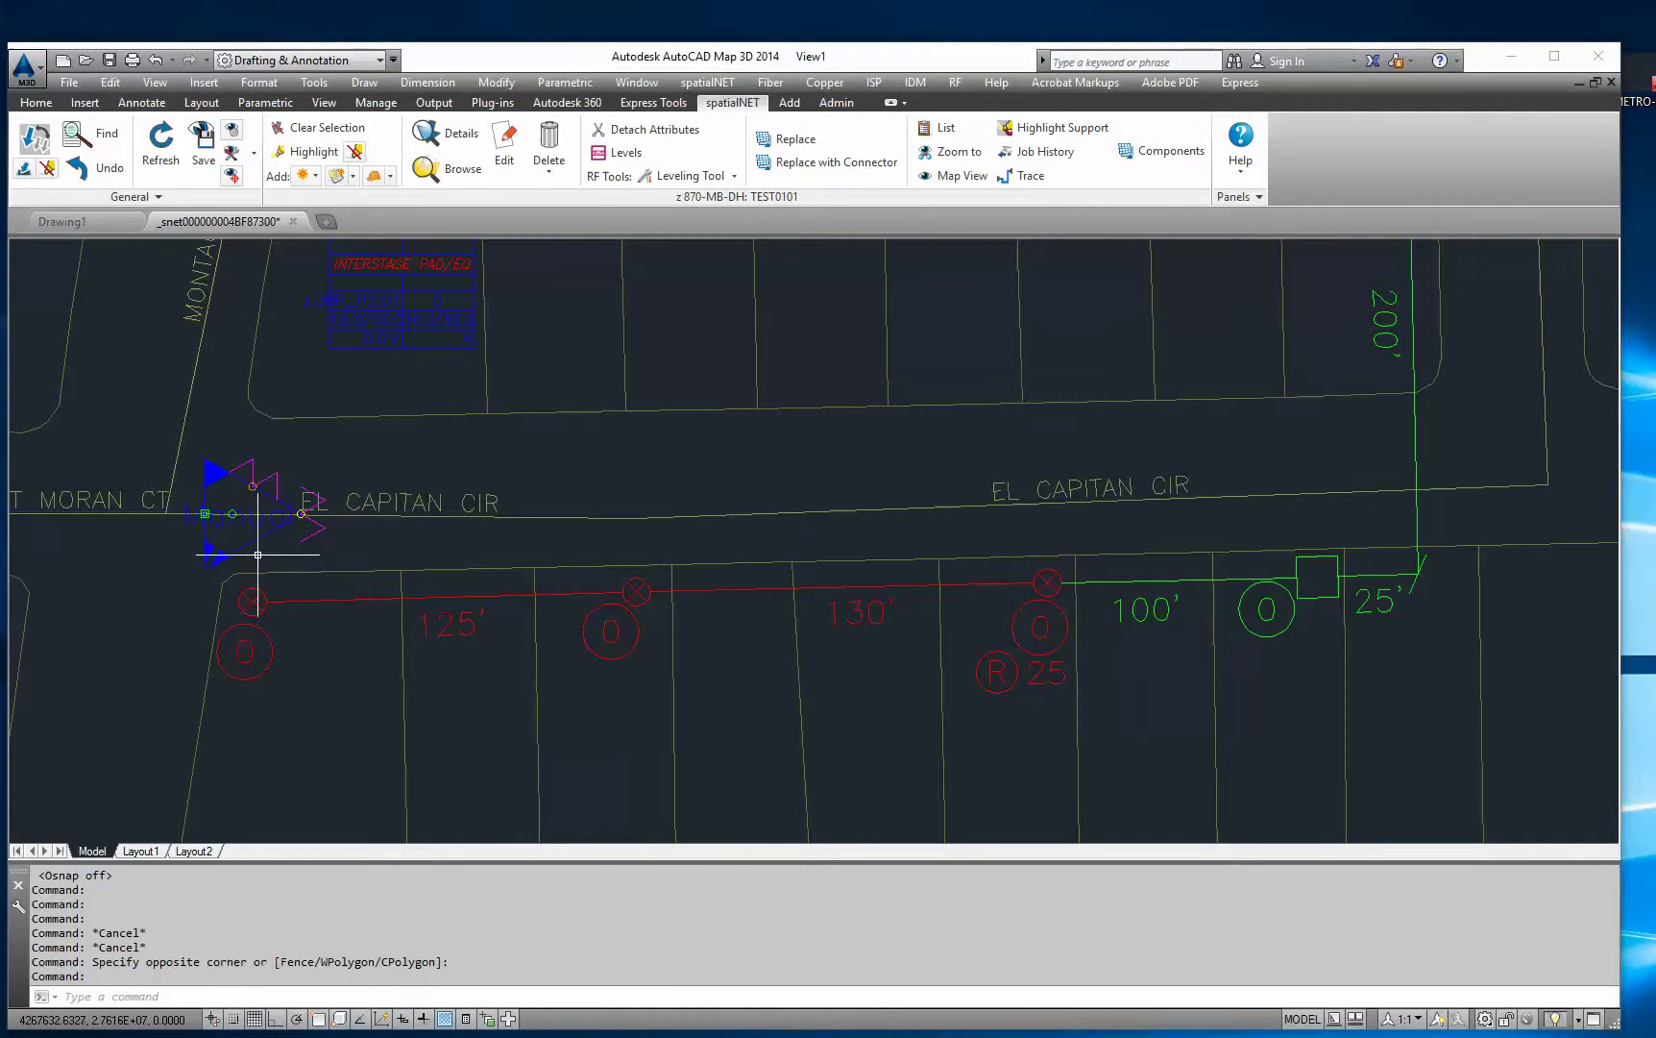
mouse_move(253, 543)
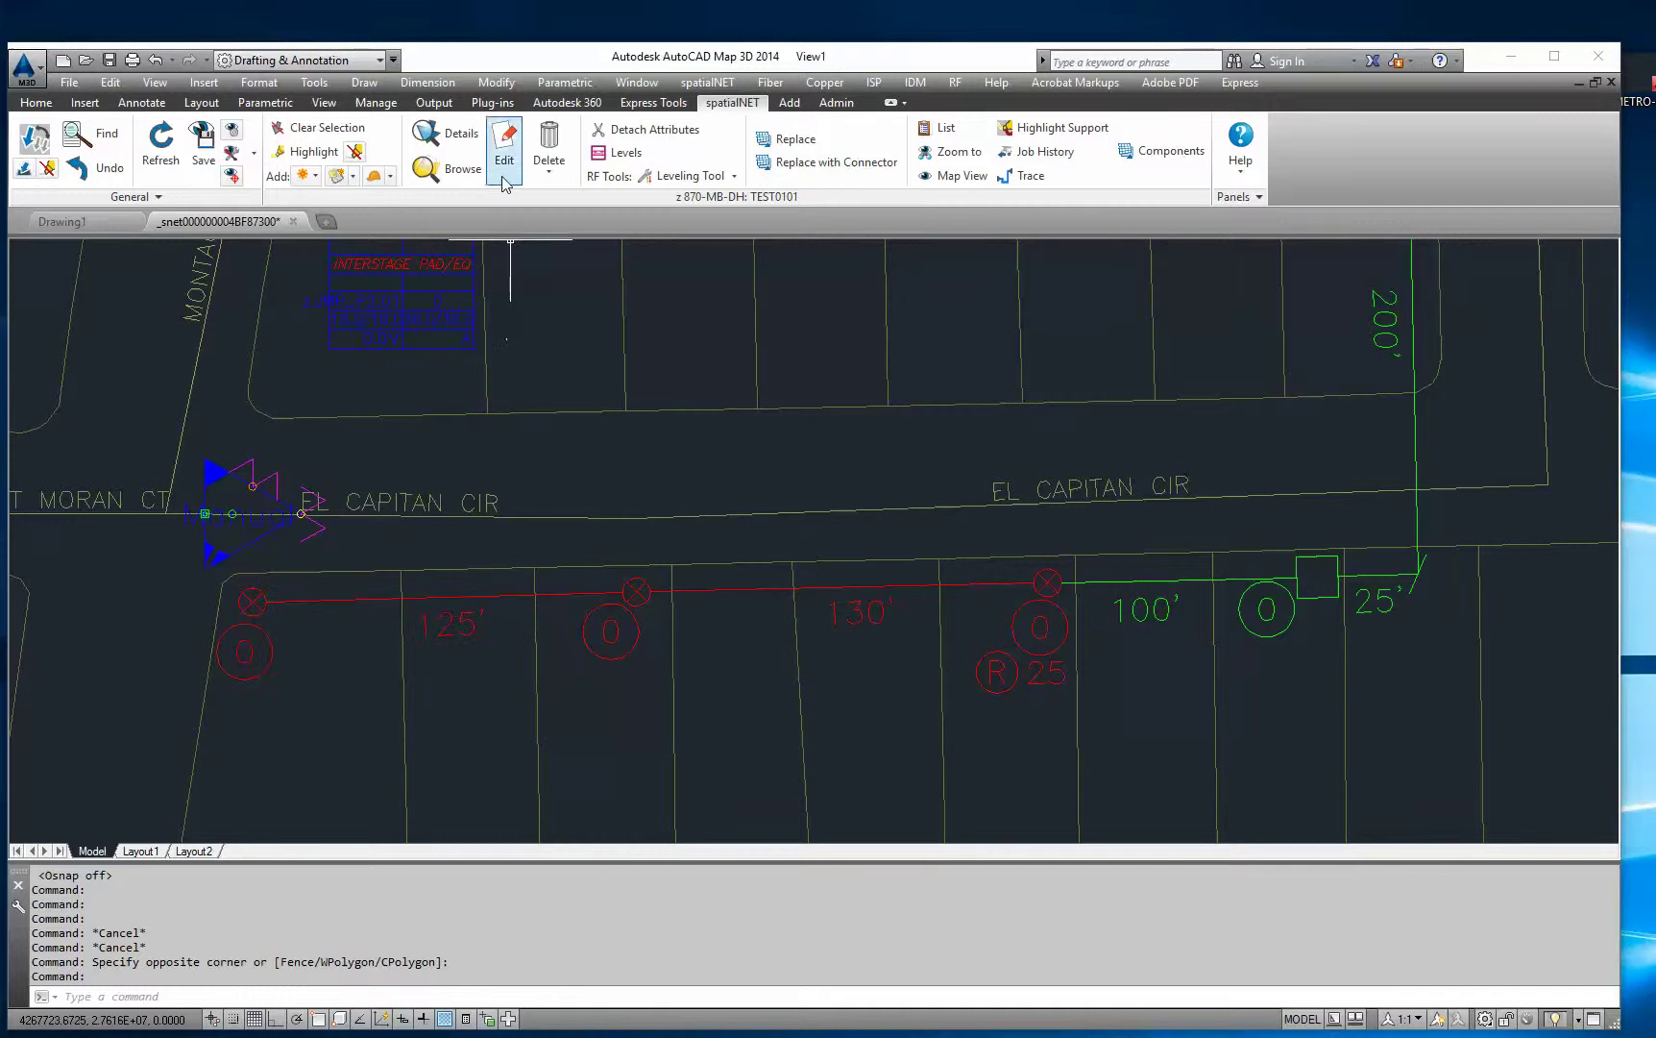
Step: Open the details of the z 870-MB-DH amplifier and examine its components, including the Port 2 jumper
click(457, 140)
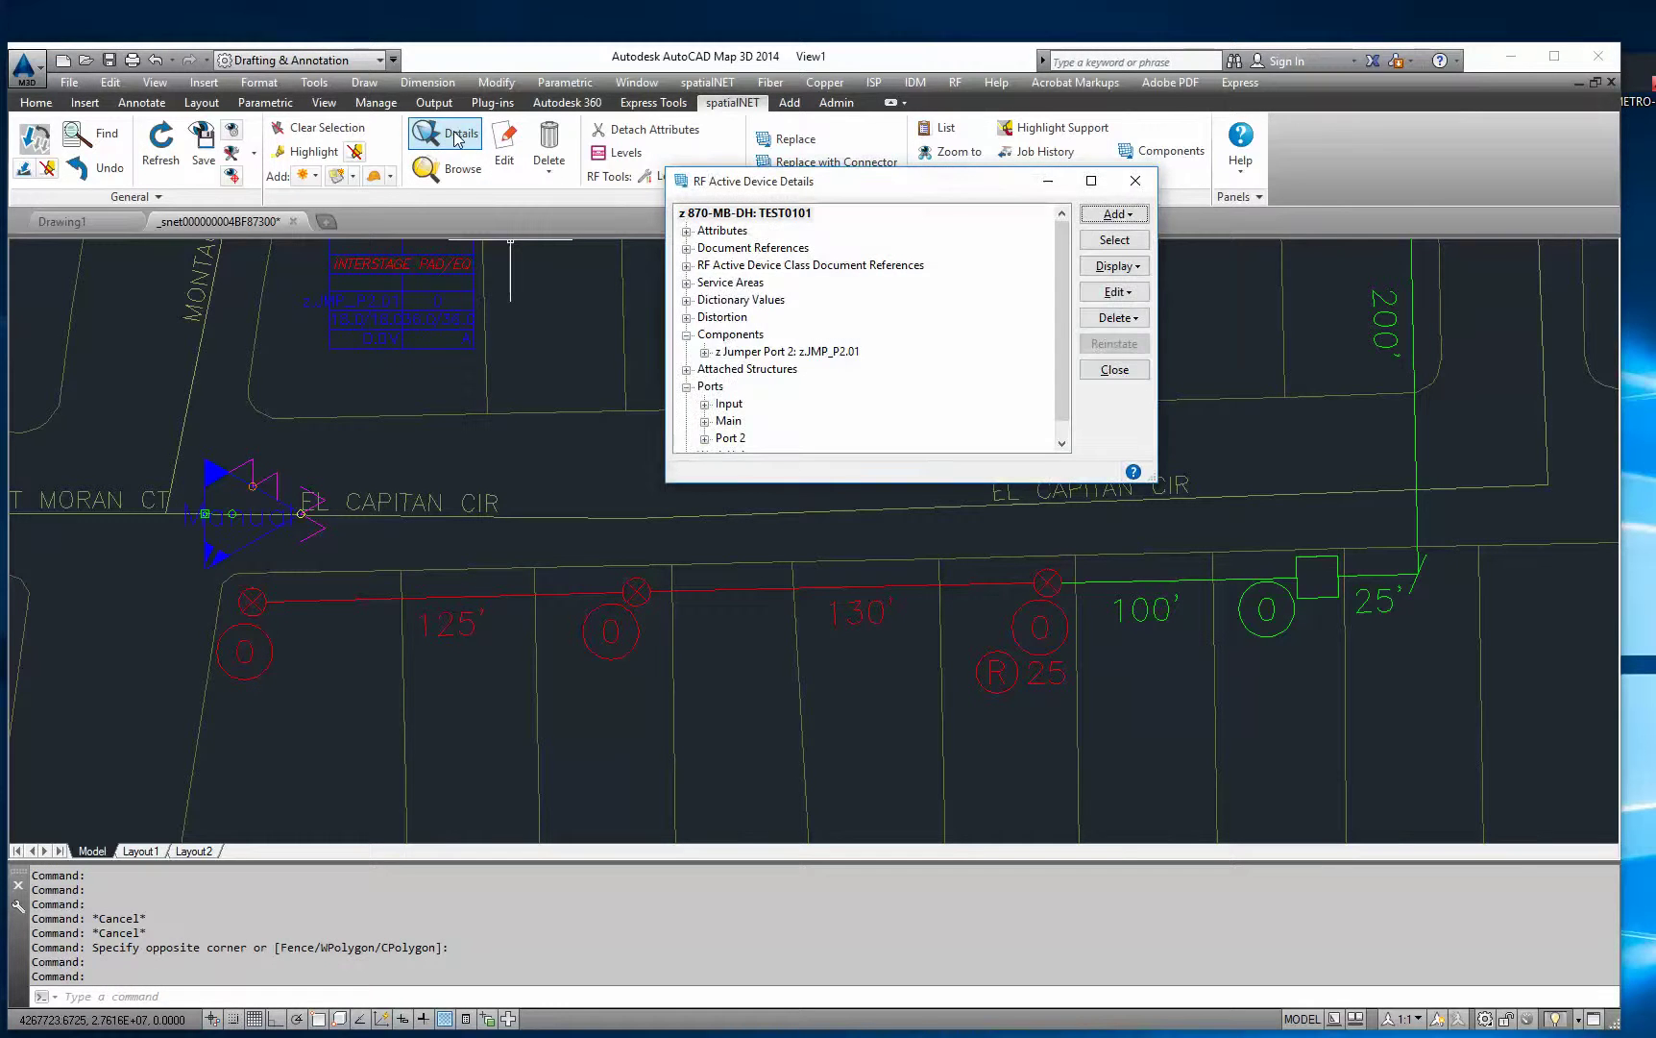
click(725, 336)
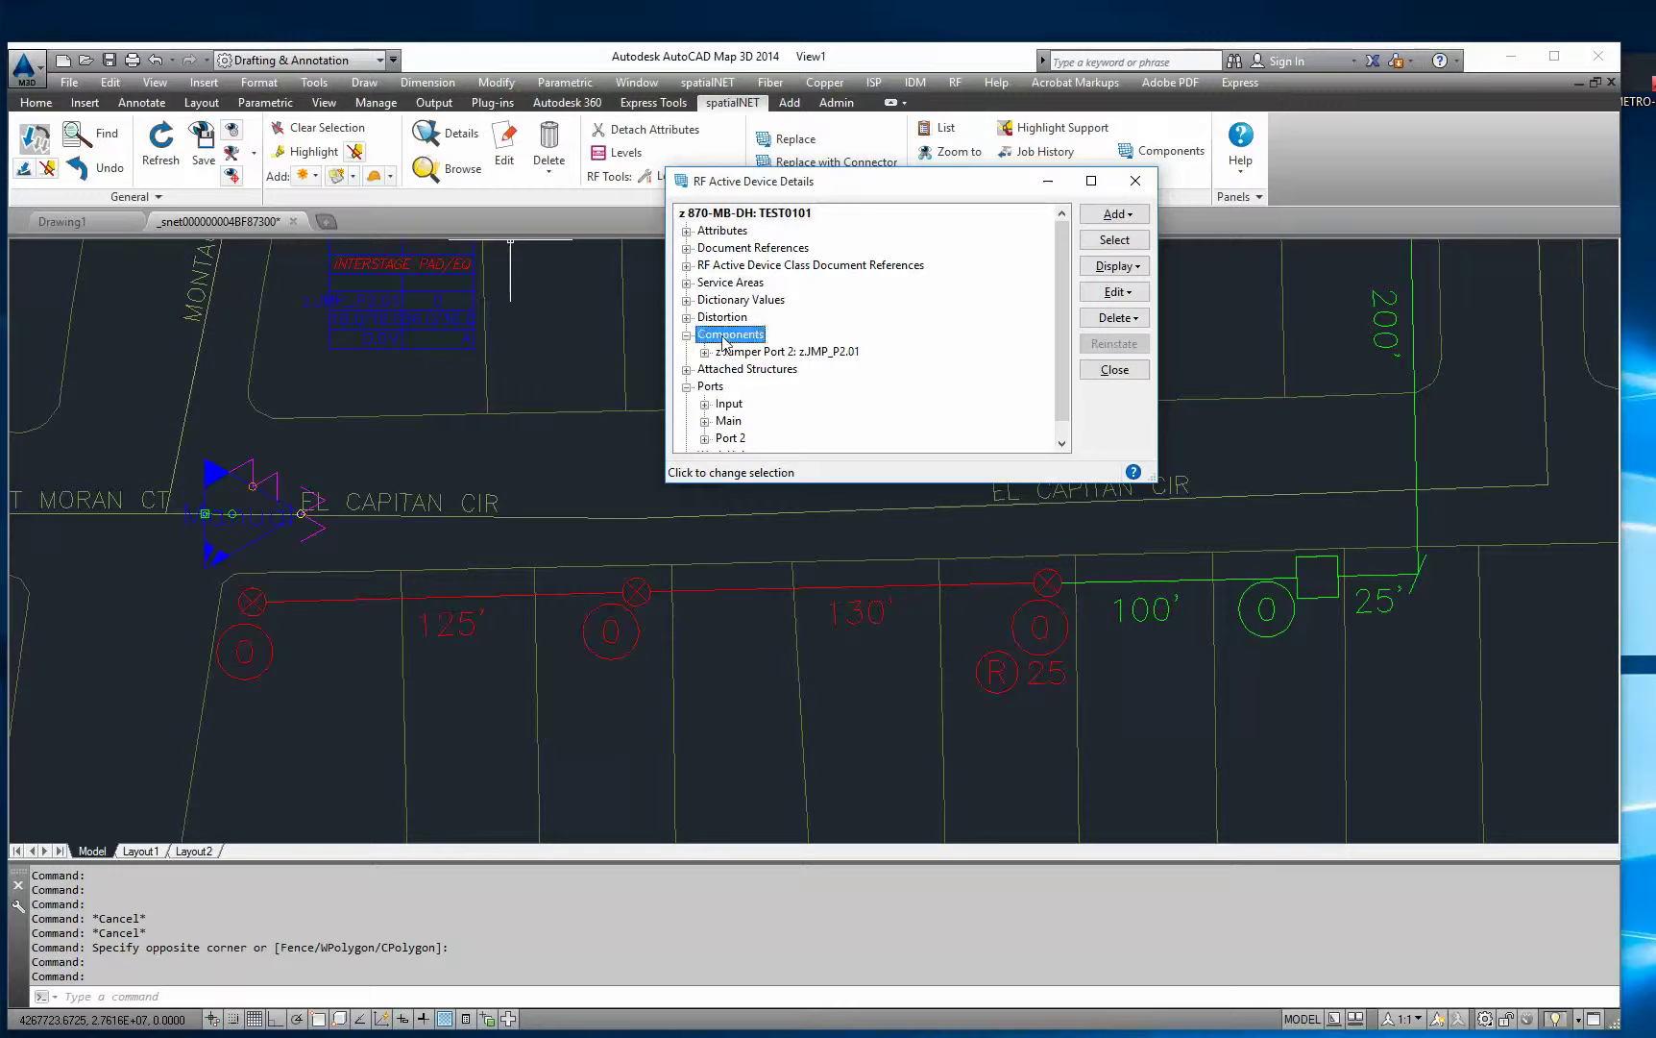
click(774, 353)
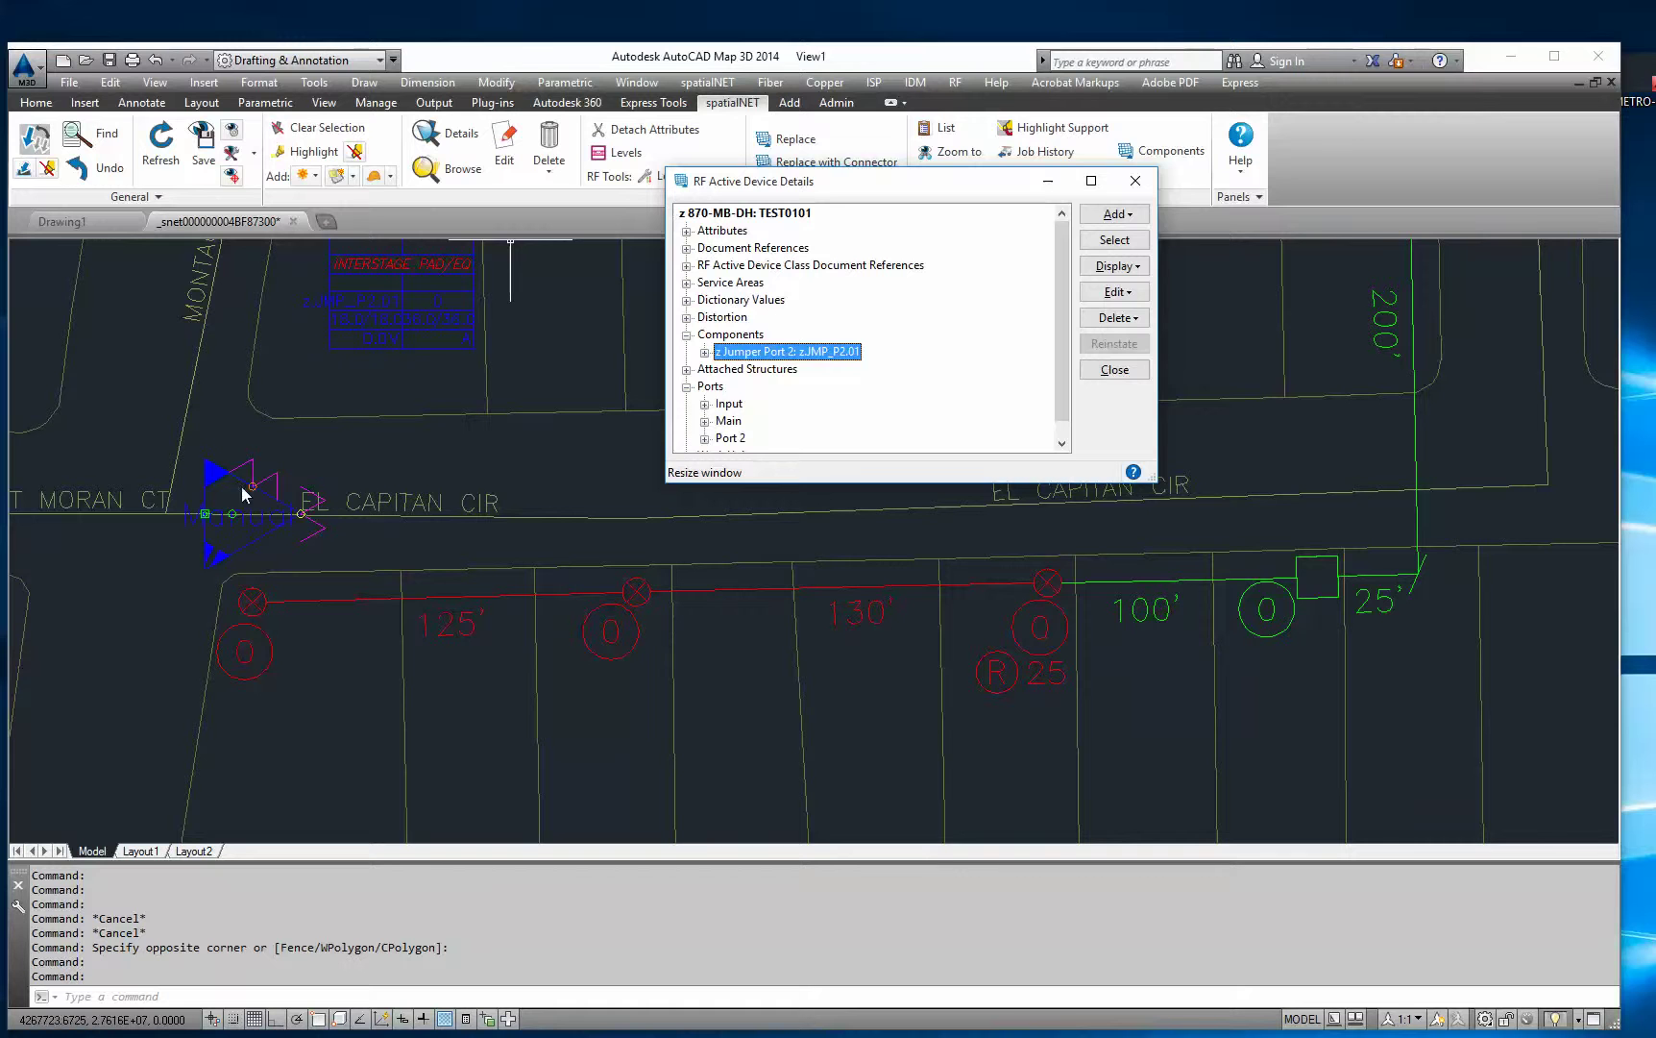
click(1130, 371)
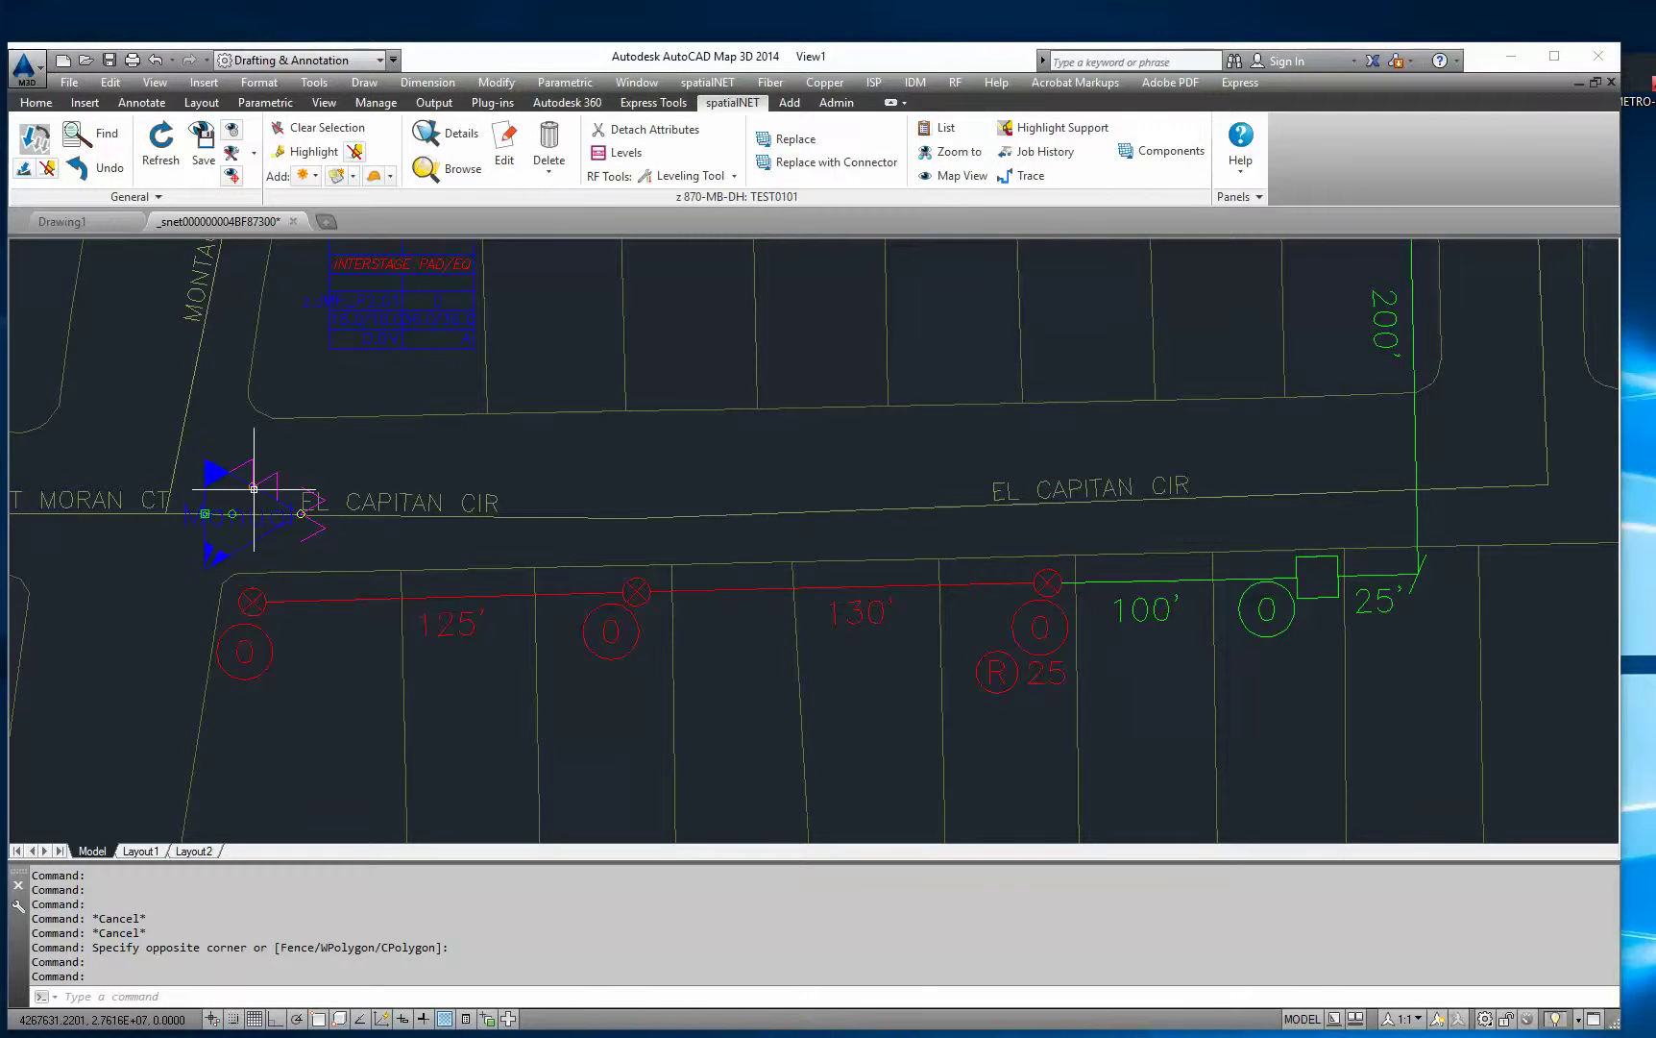
mouse_move(252, 488)
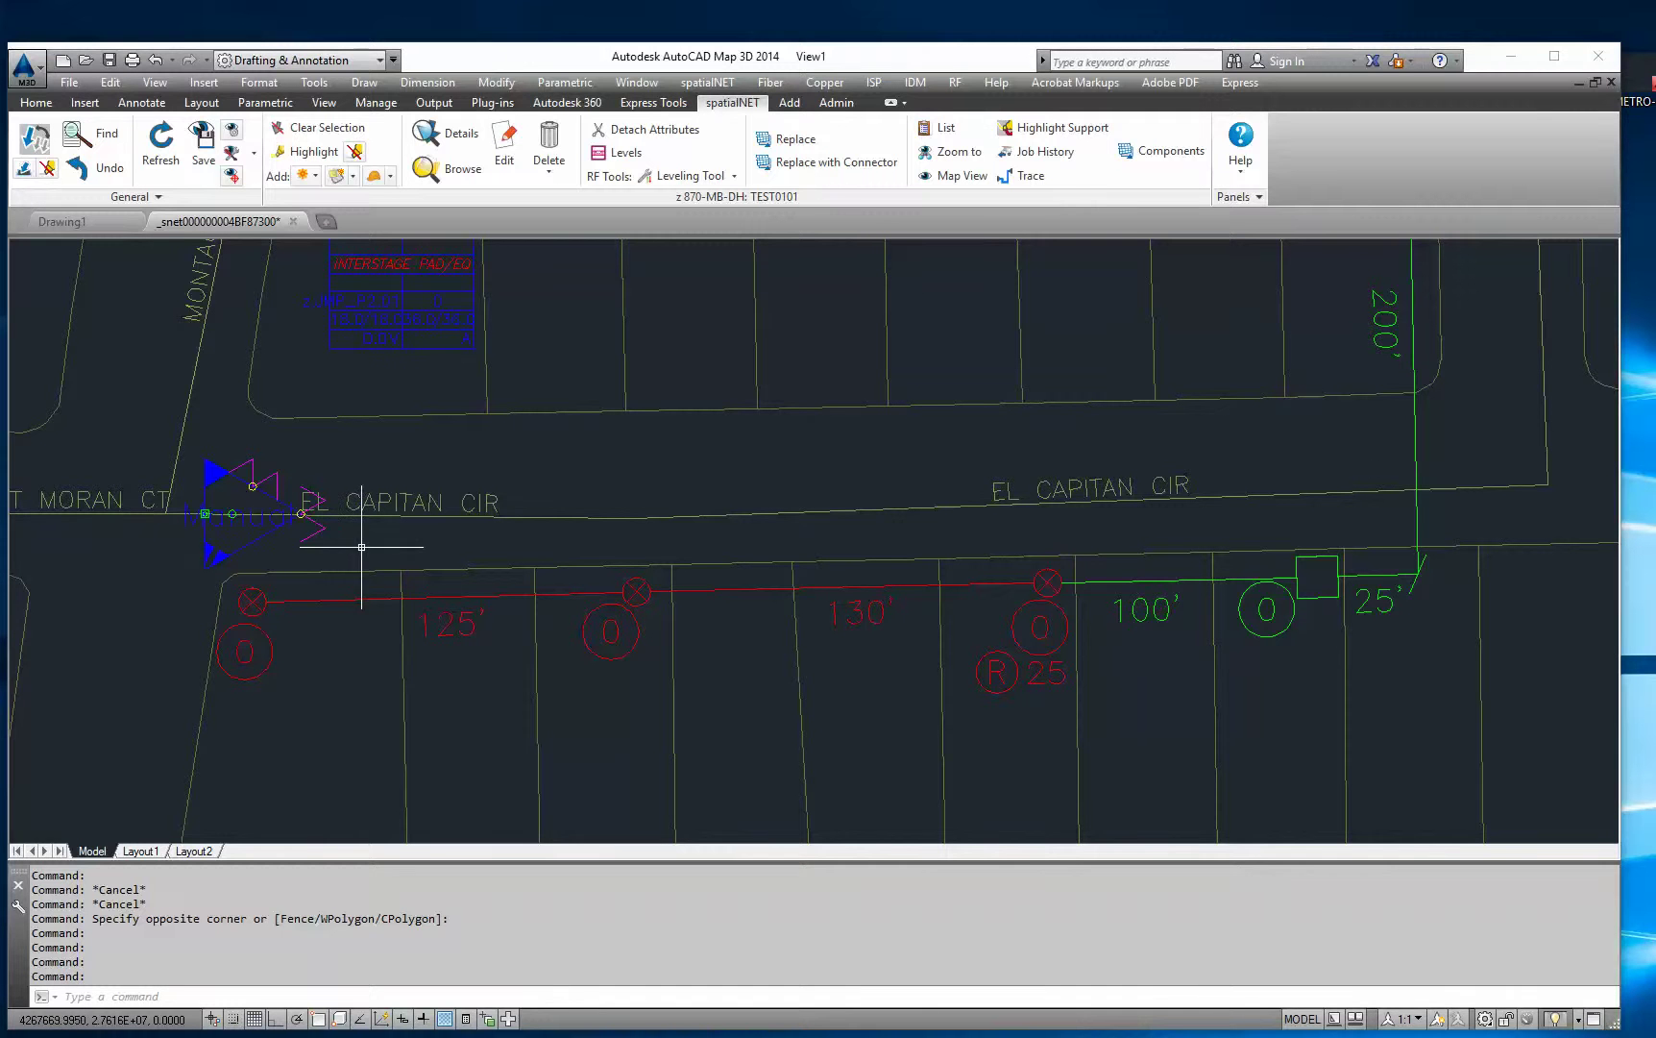
Step: Draw a polyline from the centre of the westernmost red structure through the structures along El Capitan Cir to the corner past the green box
key(Escape)
key(Escape)
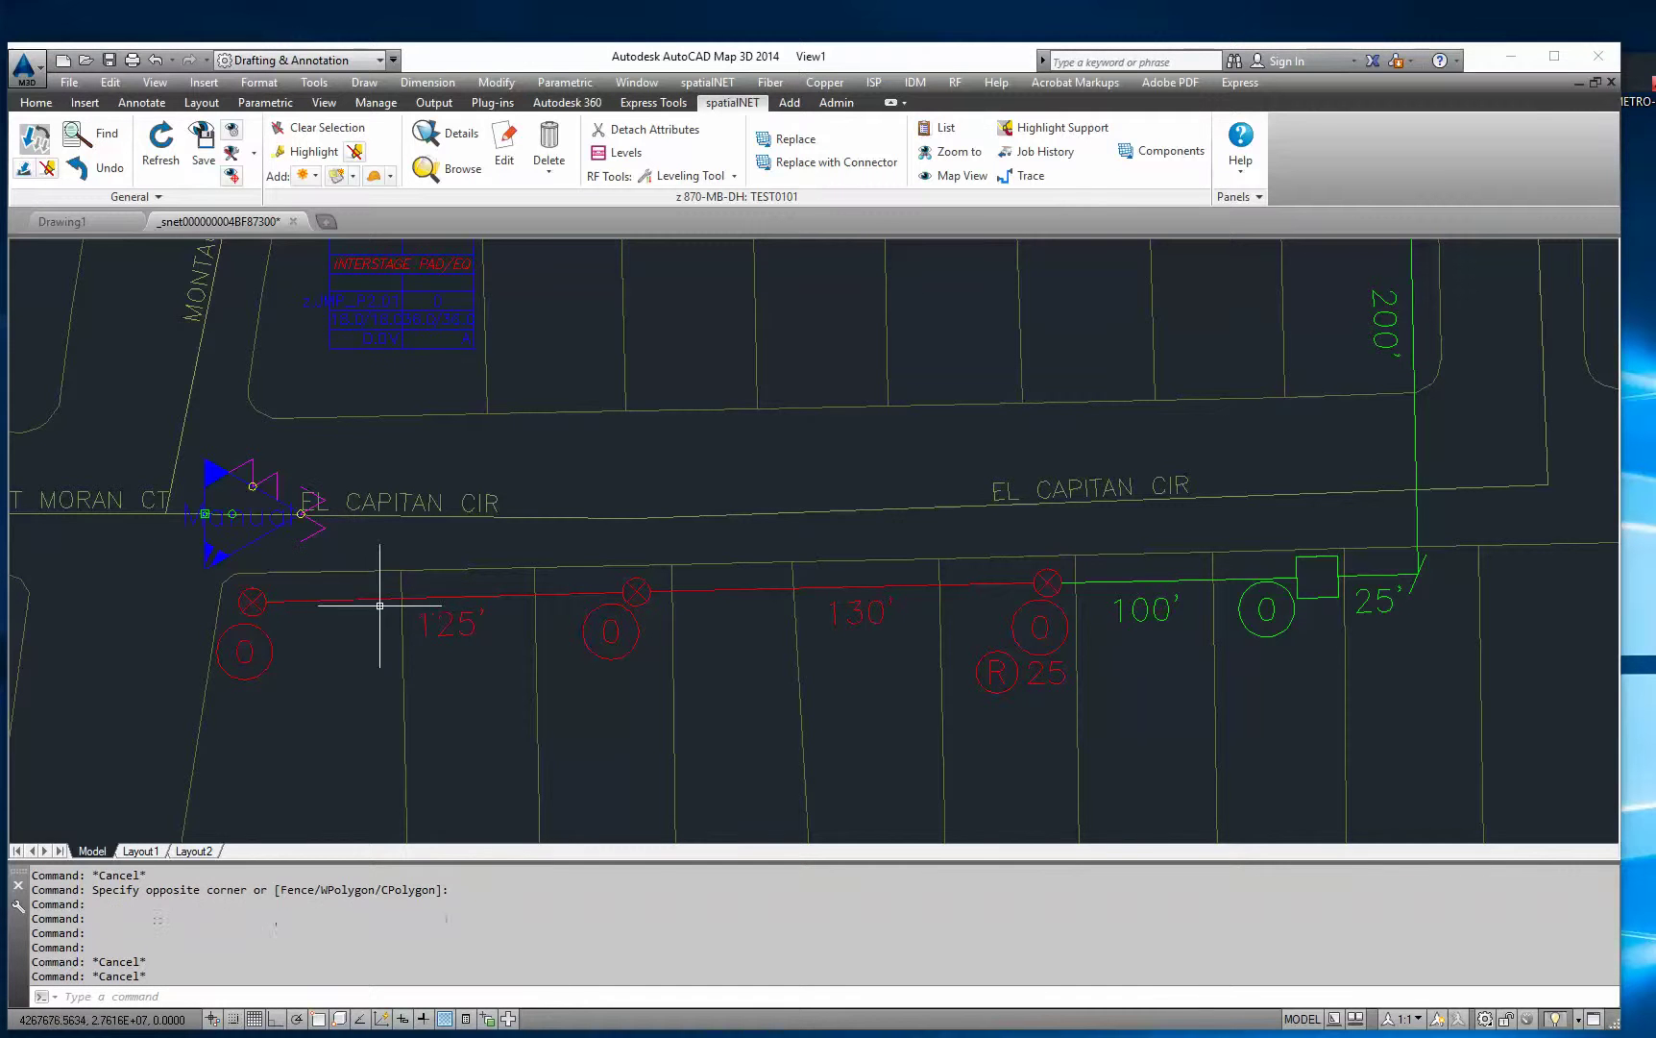
click(181, 995)
key(Escape)
key(Escape)
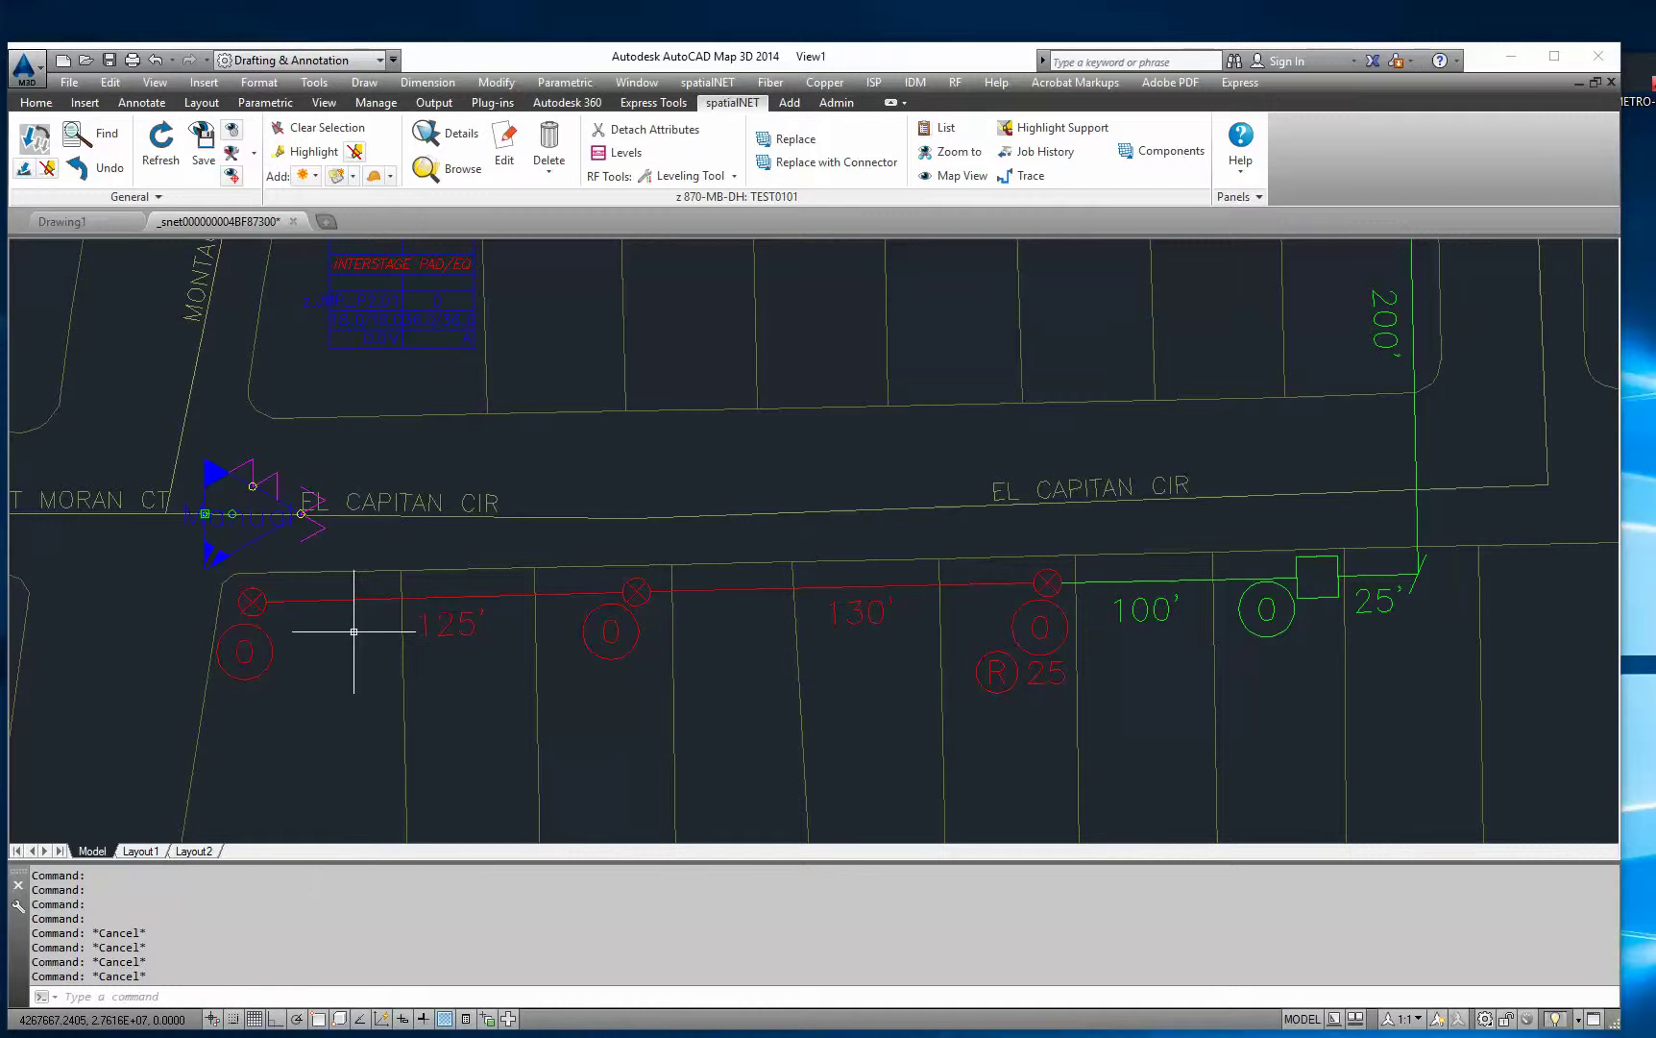
text(PL)
key(Return)
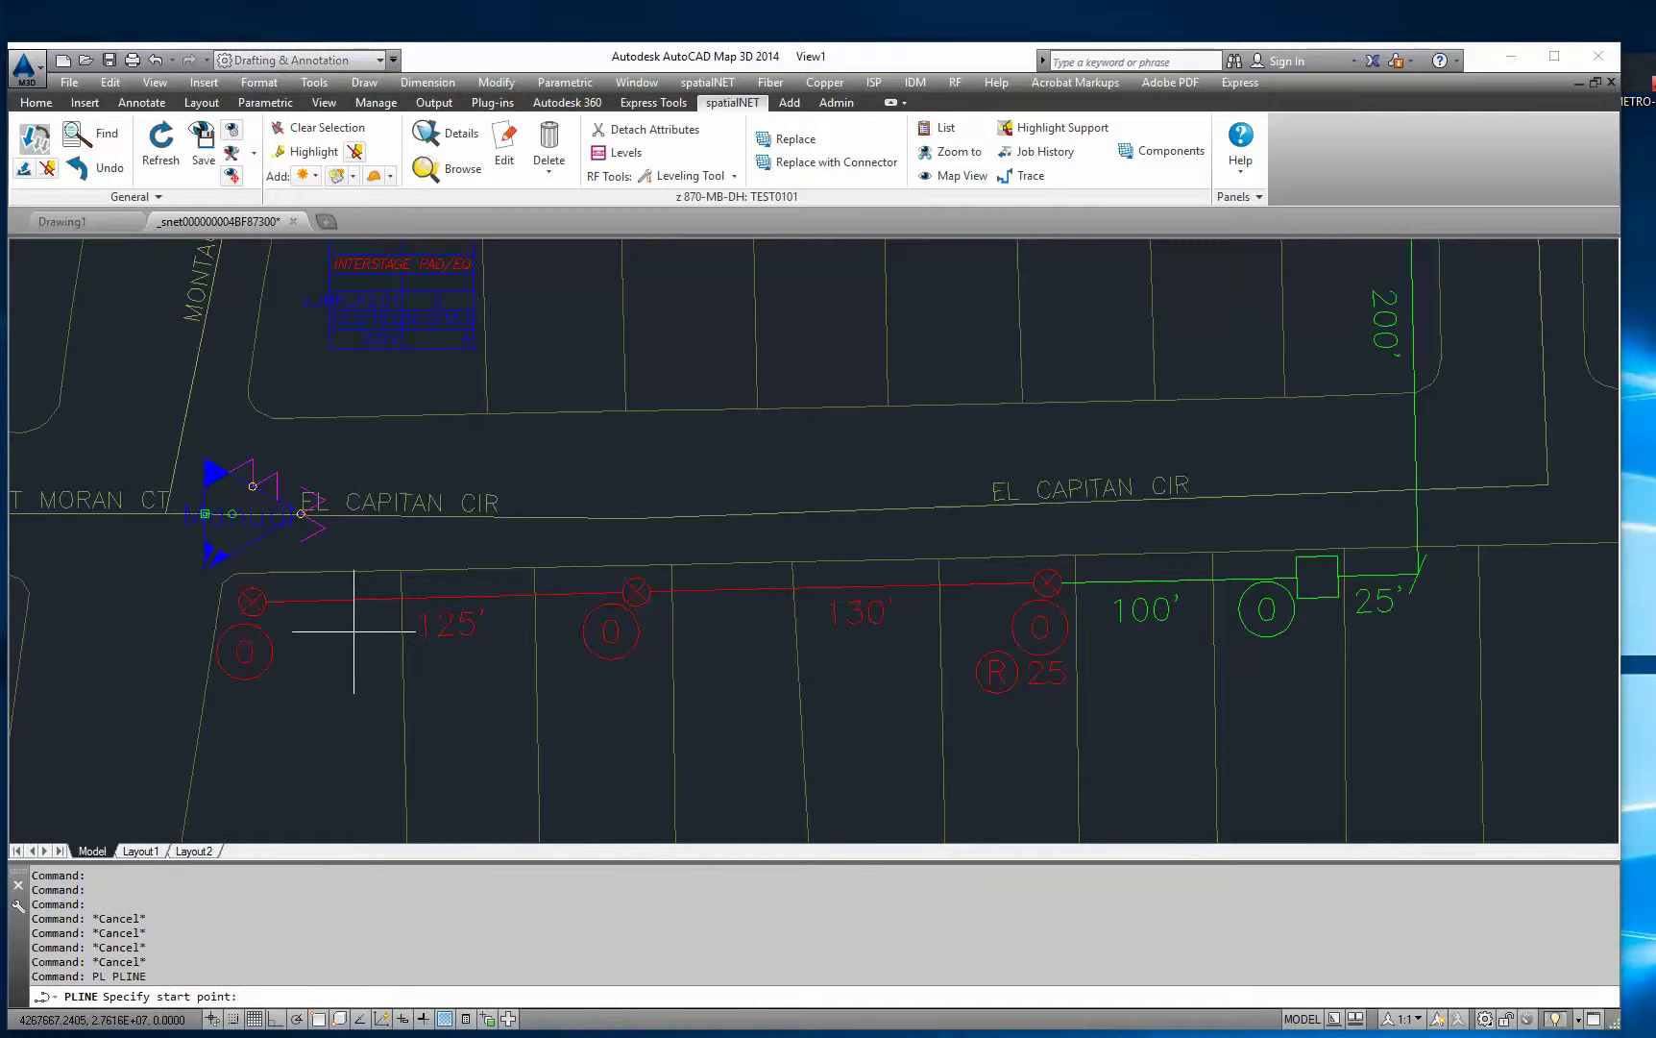
text(CE)
key(Return)
click(252, 601)
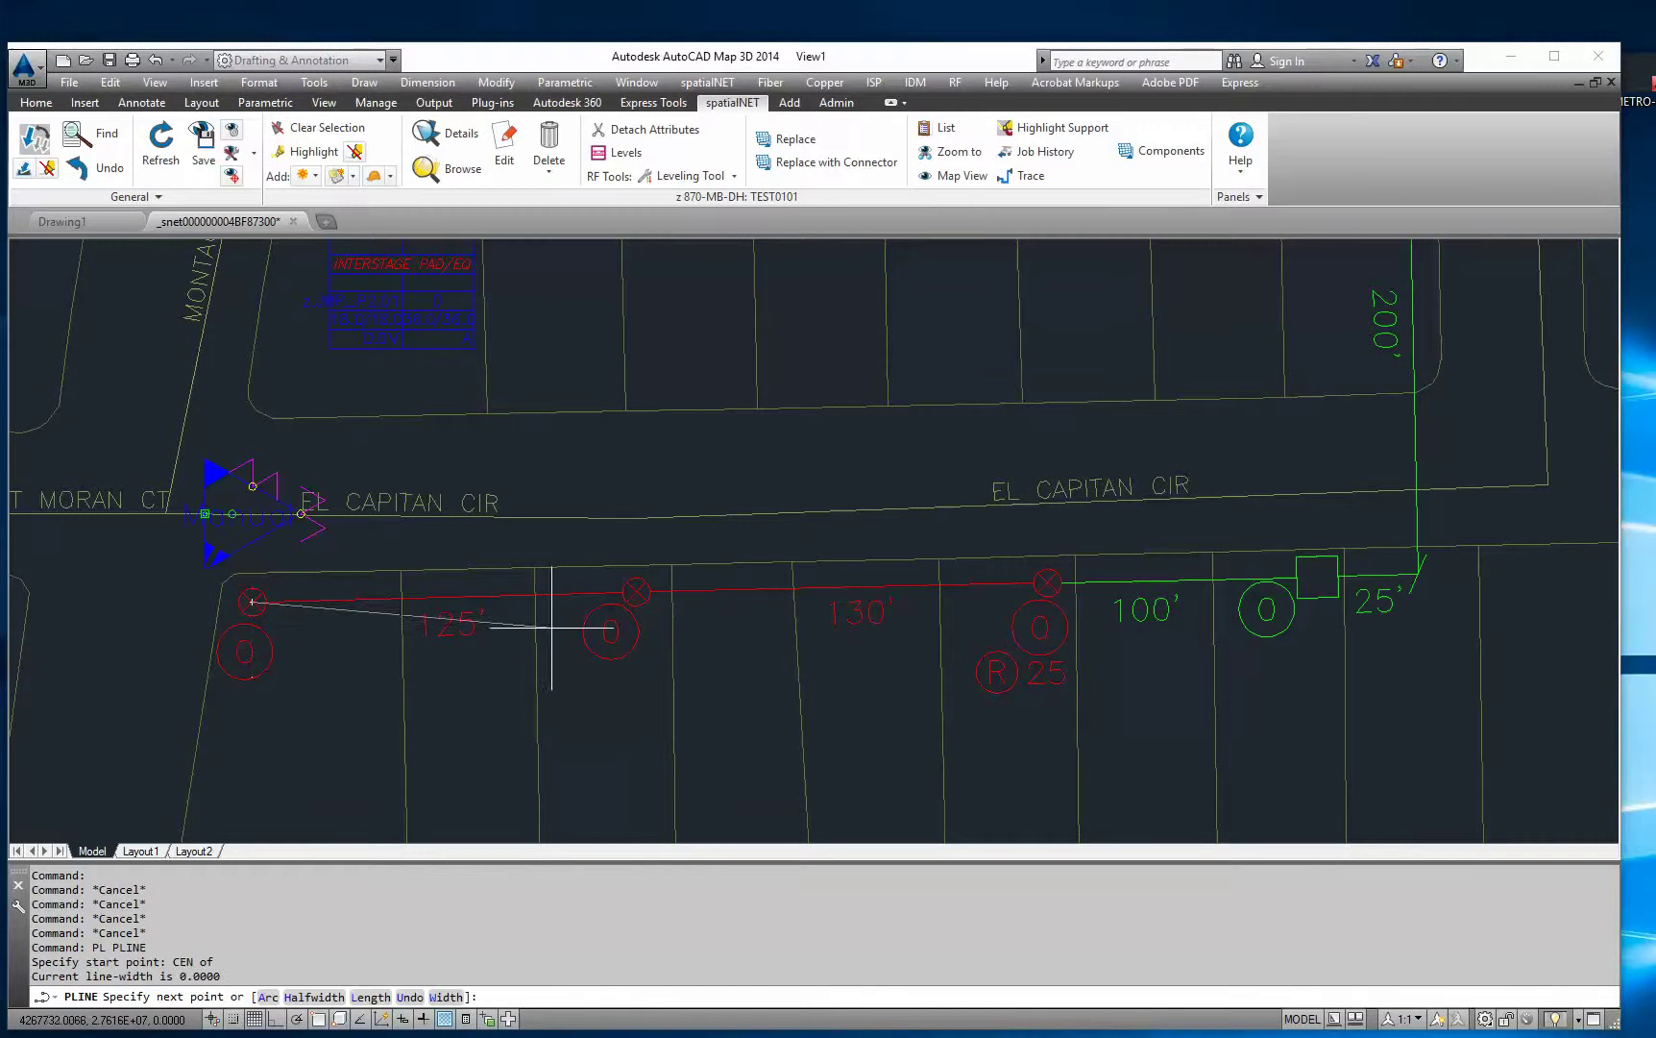
click(639, 591)
click(1047, 581)
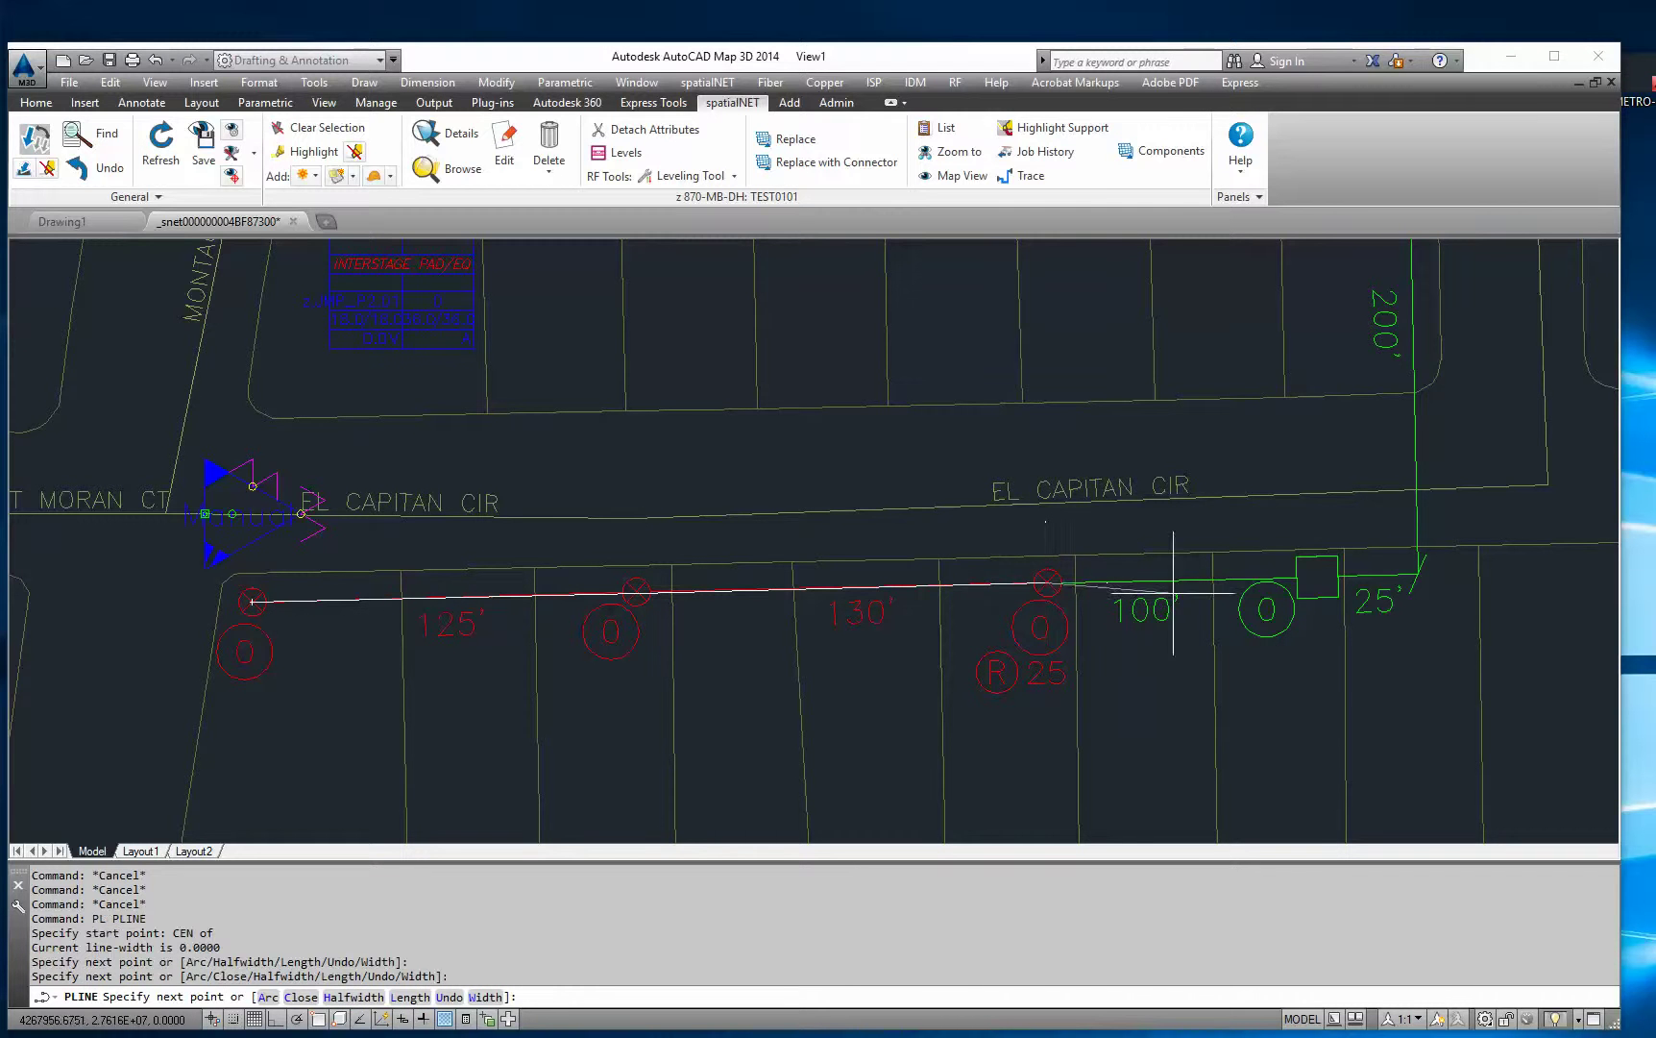
click(1315, 577)
middle_drag(1315, 578, 882, 553)
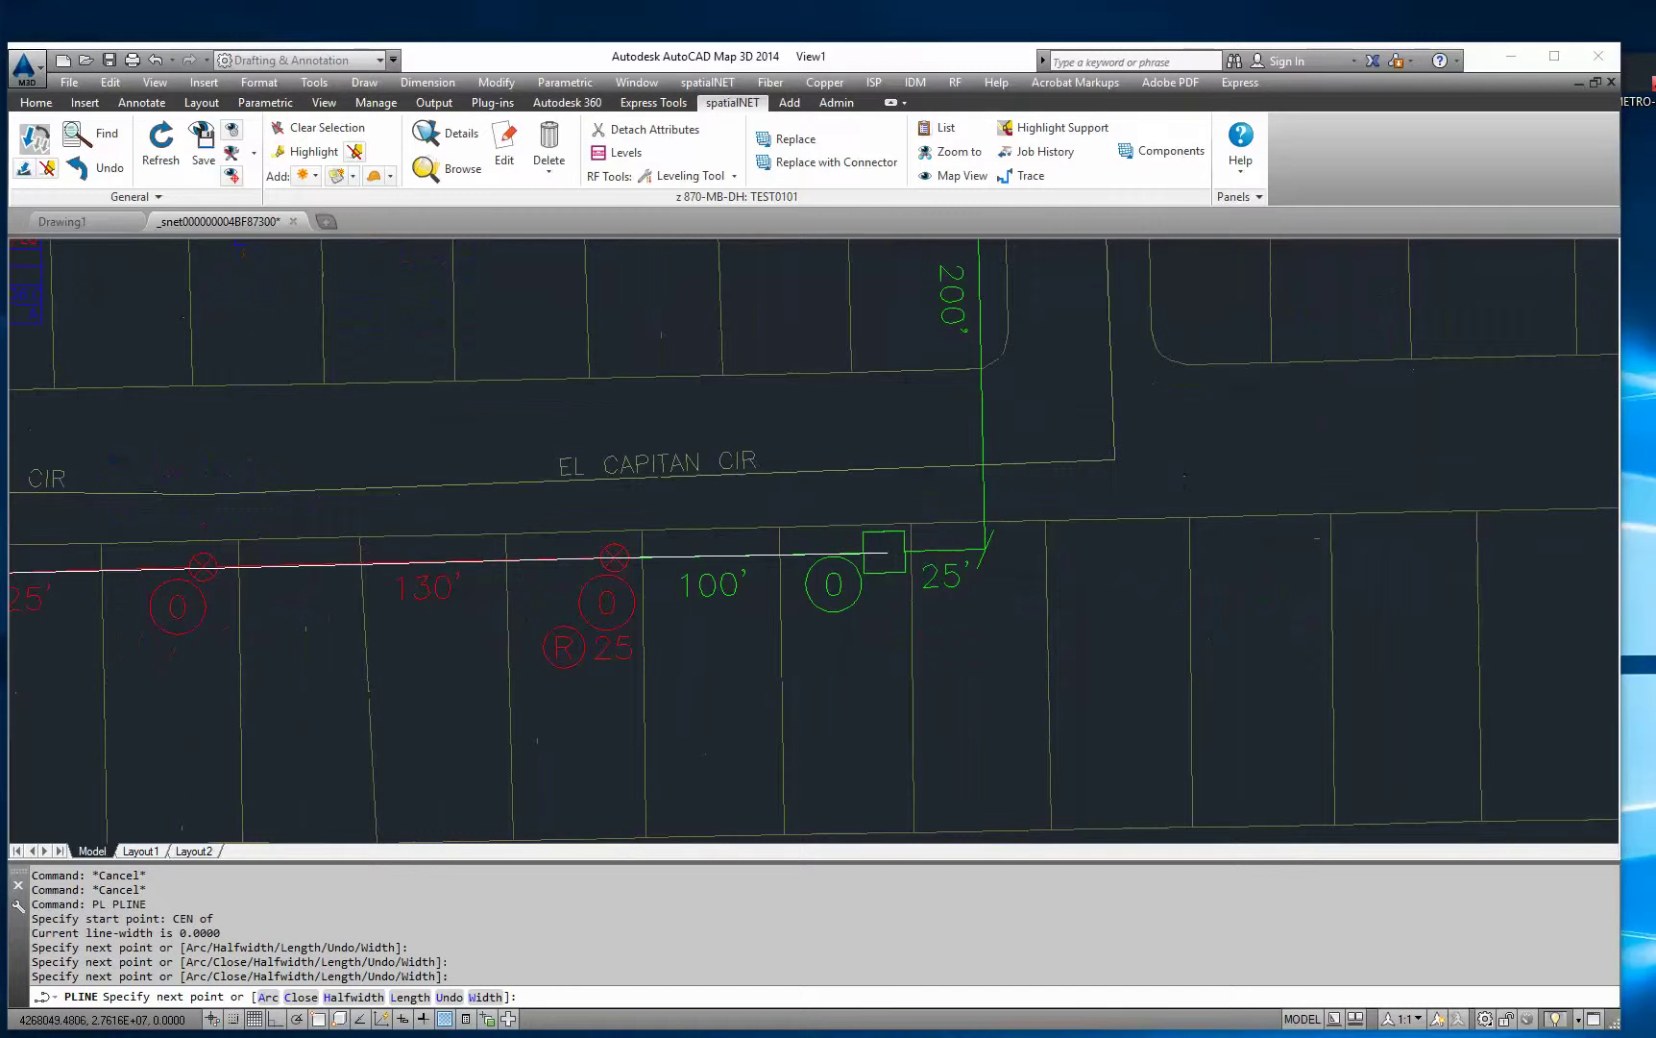
click(985, 550)
Step: Continue the polyline north along the 200' and 215' spans beside Mount Bachelor Ct, ending at the northern green box
middle_drag(1065, 352, 902, 717)
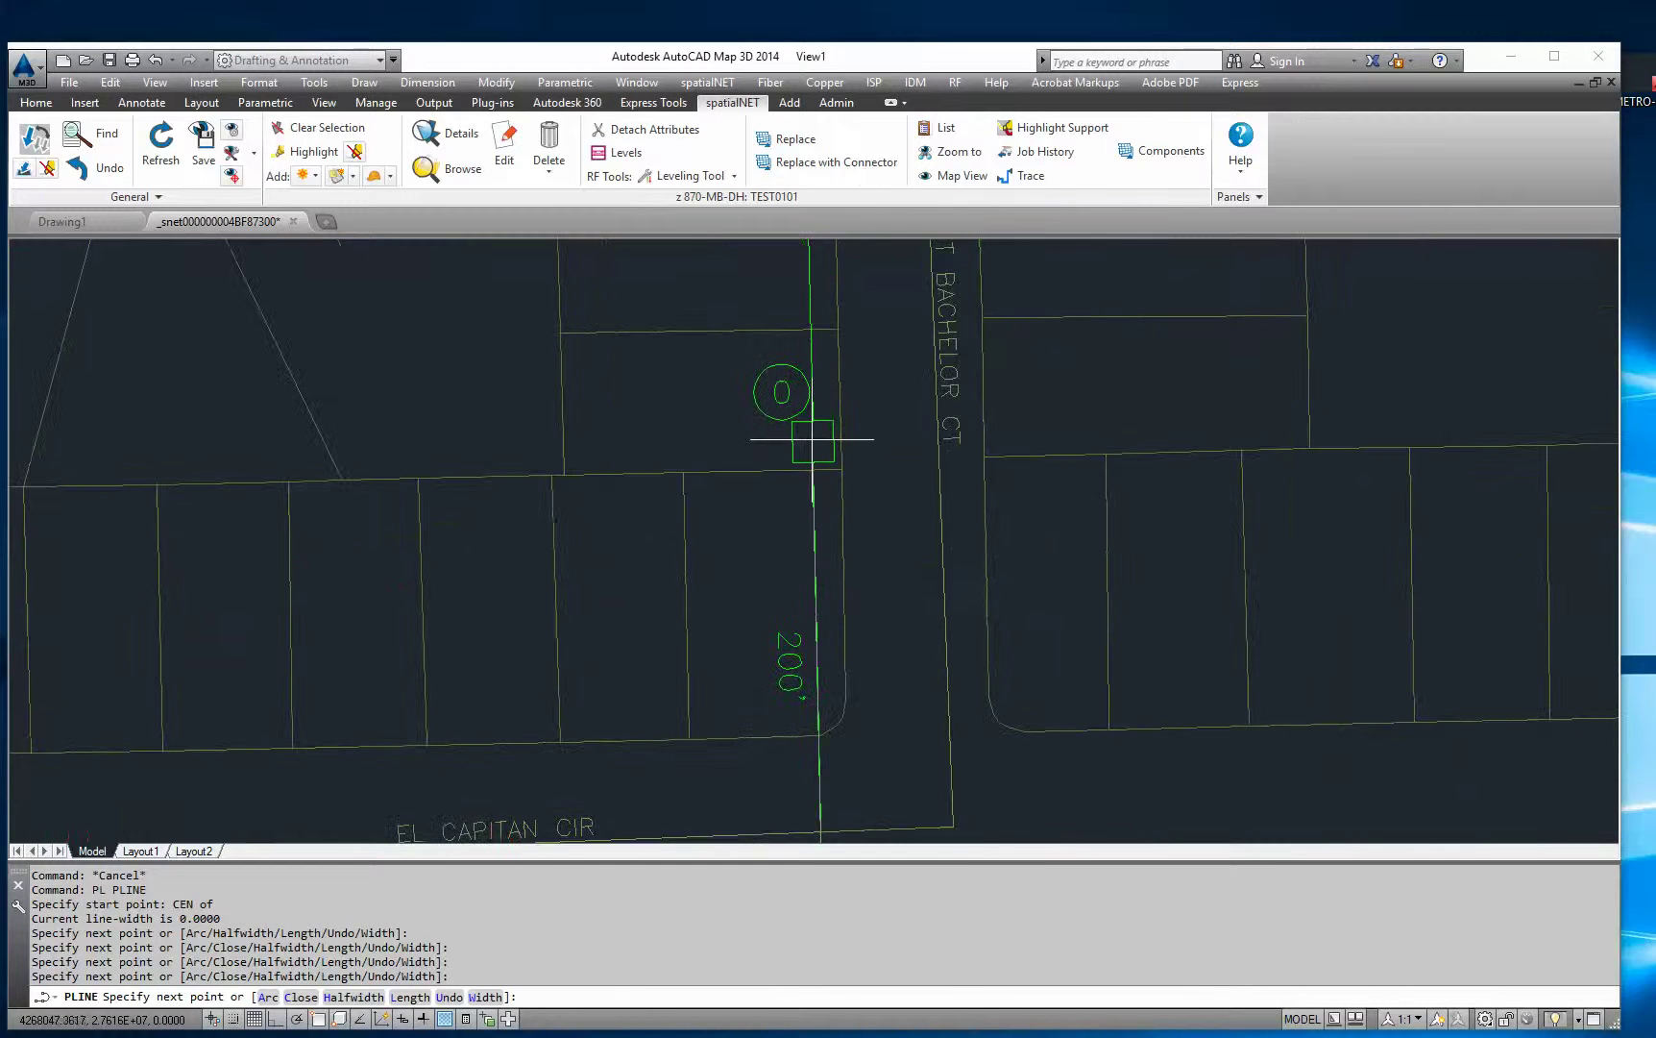
middle_drag(929, 389, 938, 721)
middle_drag(851, 386, 825, 510)
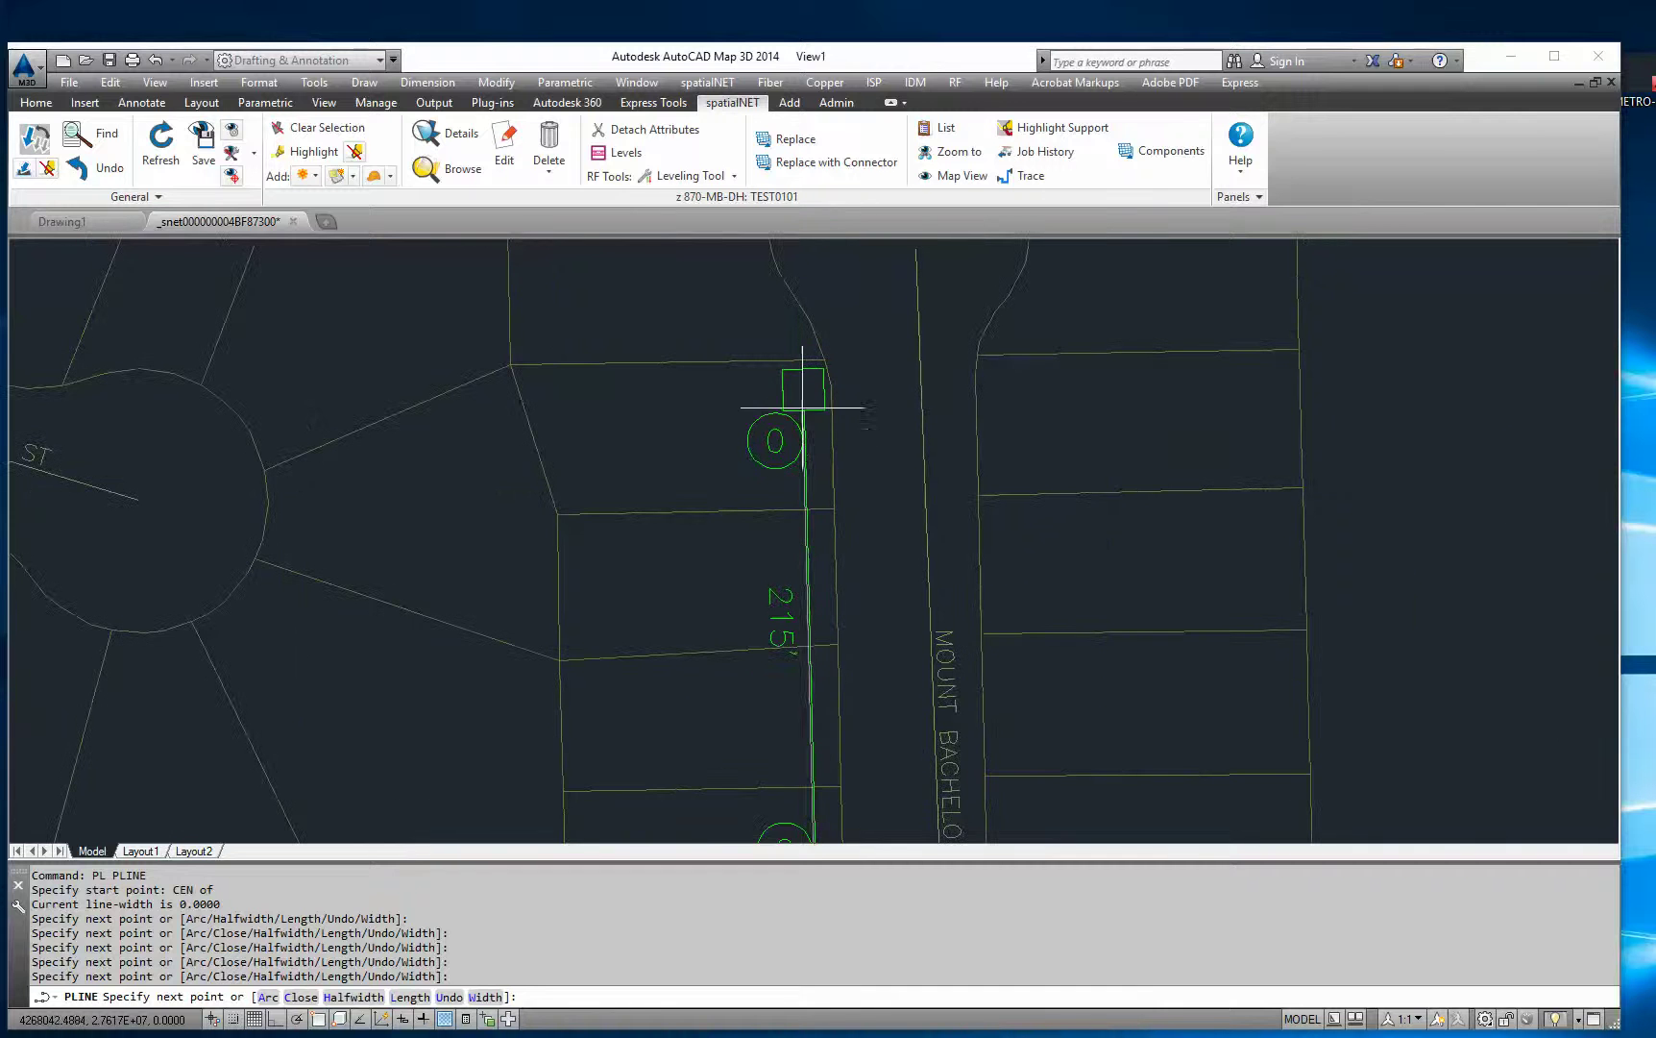
click(804, 395)
key(Escape)
key(Escape)
Step: Offset the structure-route polyline 20 feet toward the El Capitan Cir roadway for the express cable
scroll(912, 544, down, 6)
middle_drag(906, 725, 996, 495)
scroll(1016, 429, up, 4)
key(Escape)
click(951, 492)
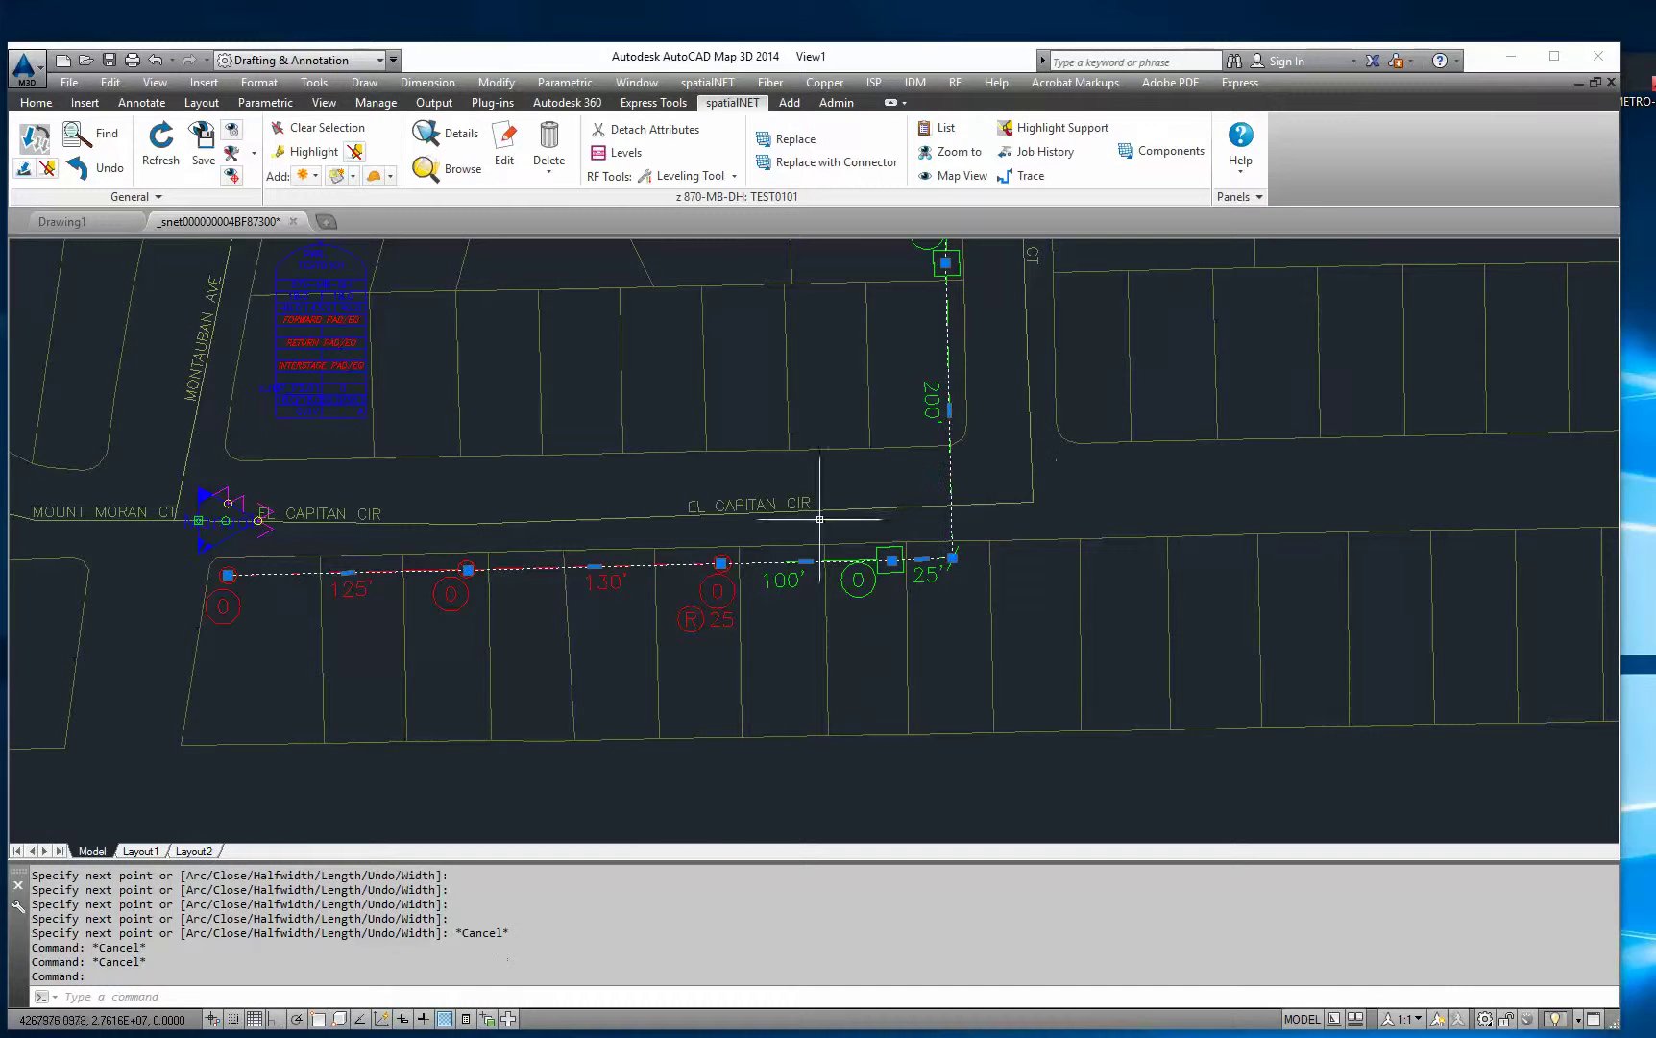
click(173, 995)
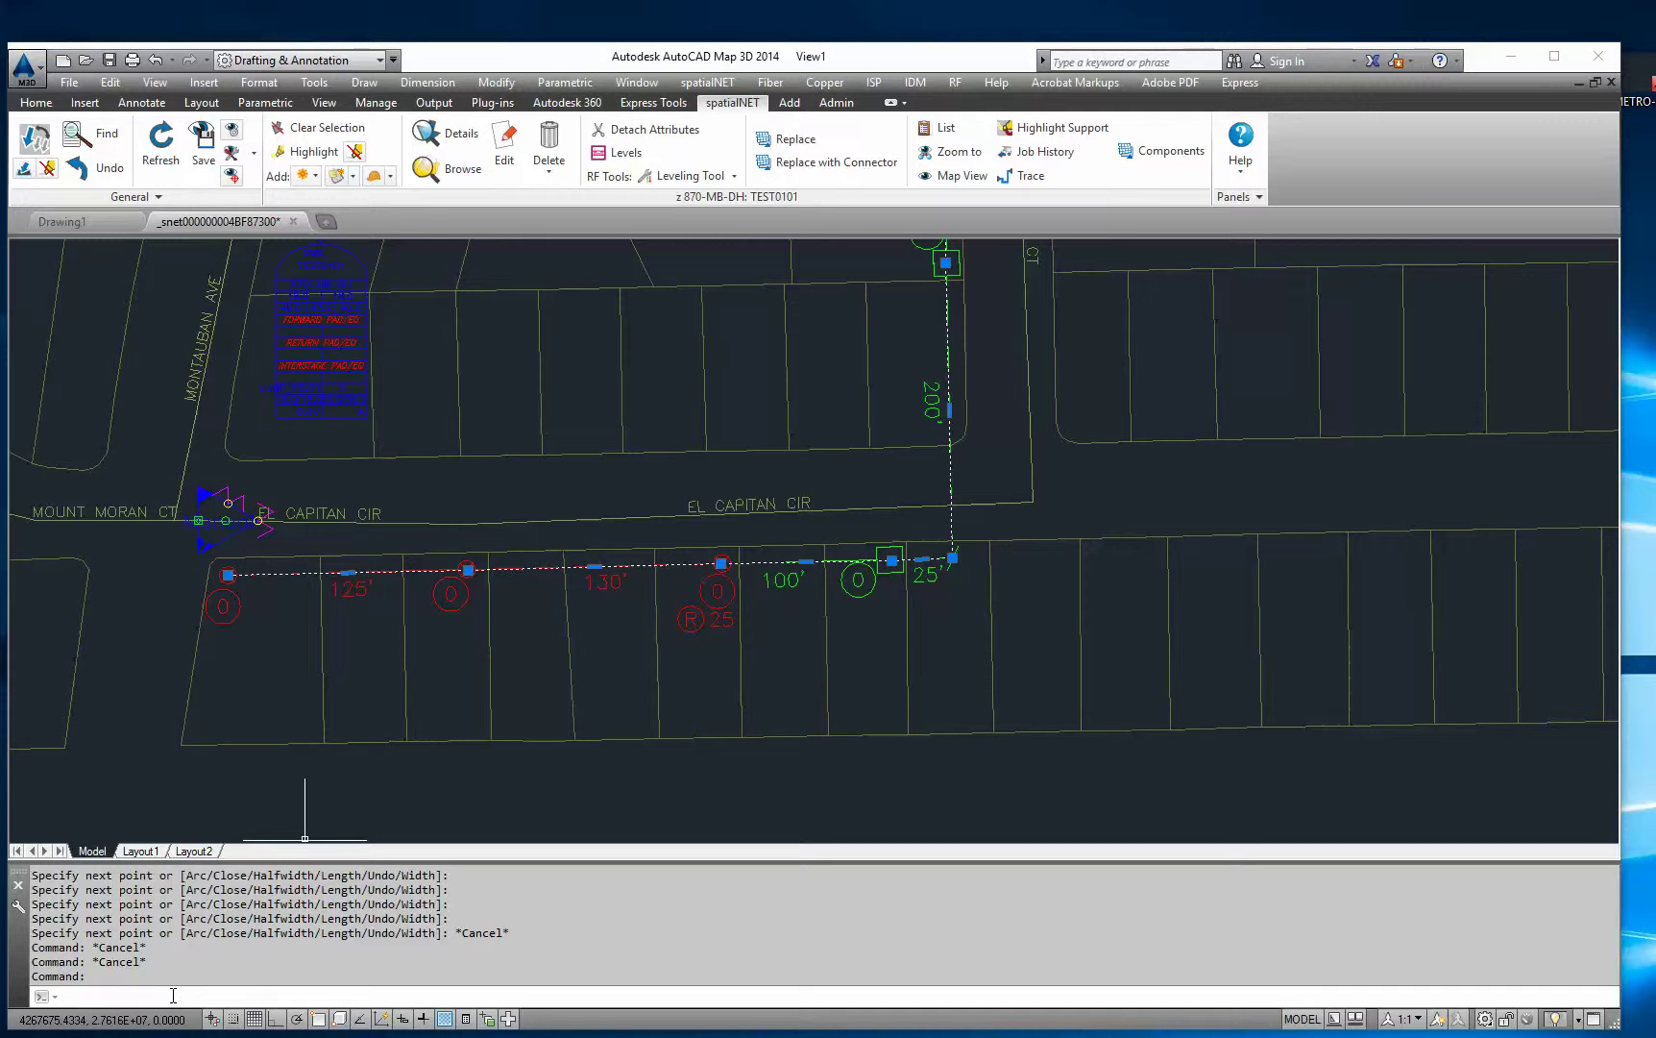
text(o)
key(Return)
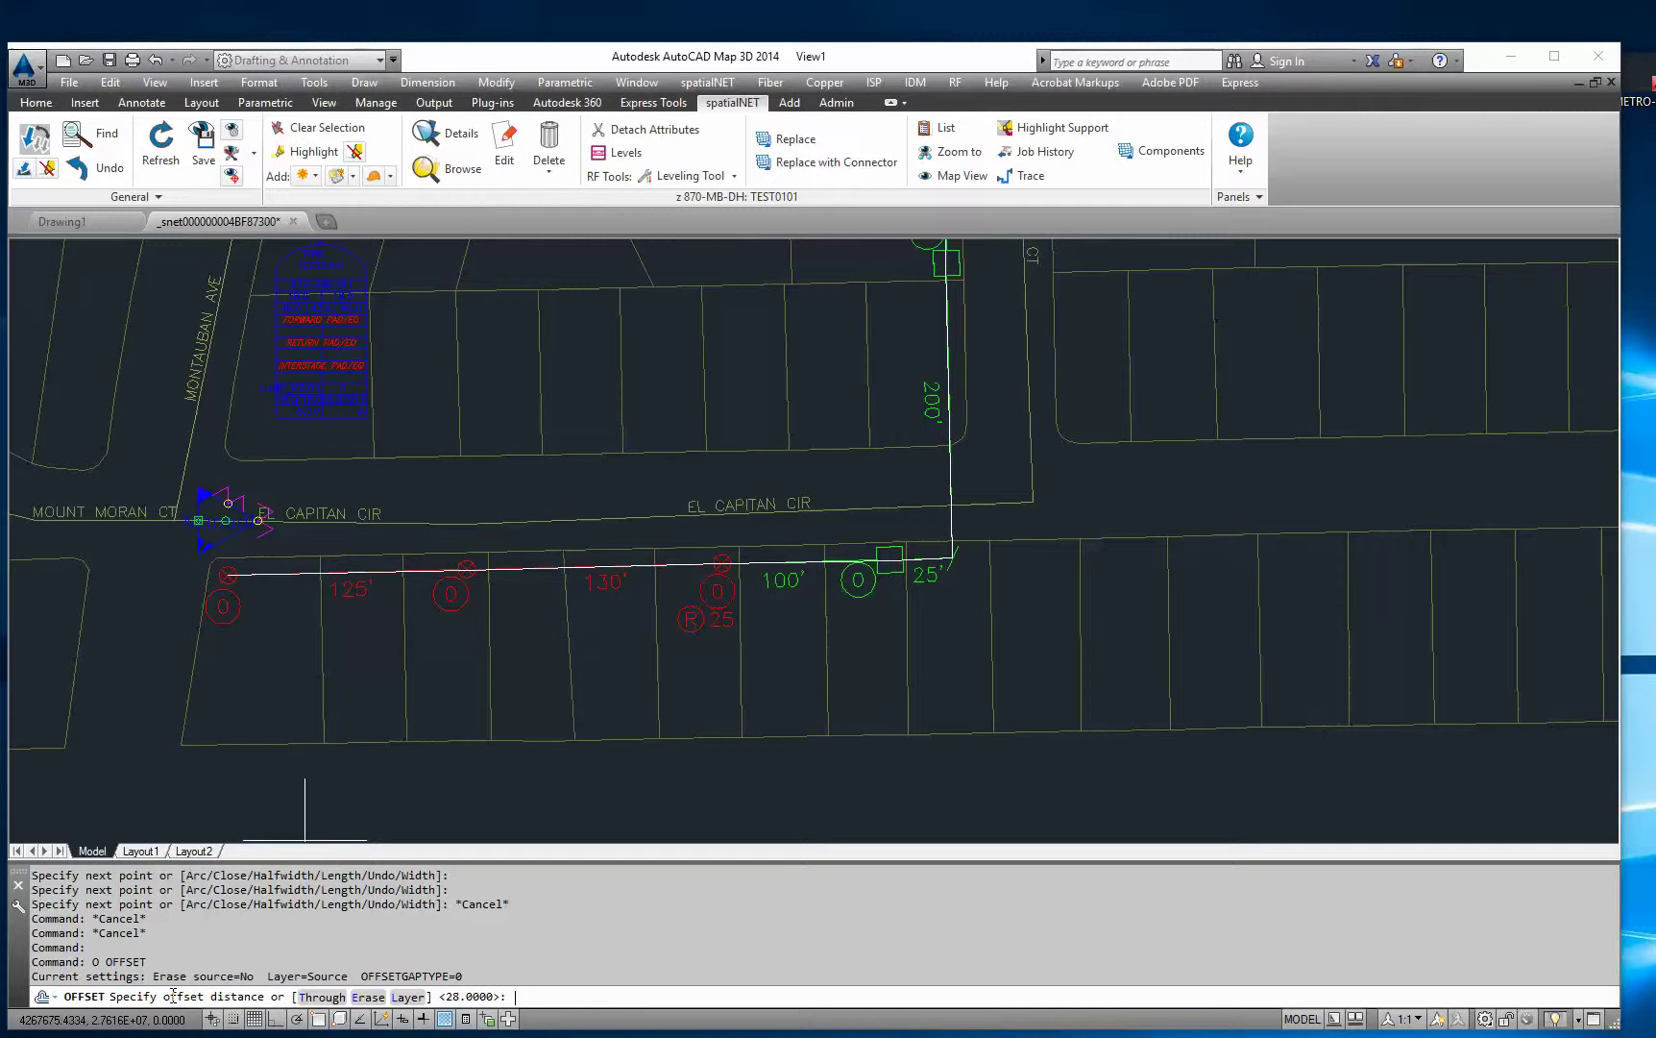
key(Return)
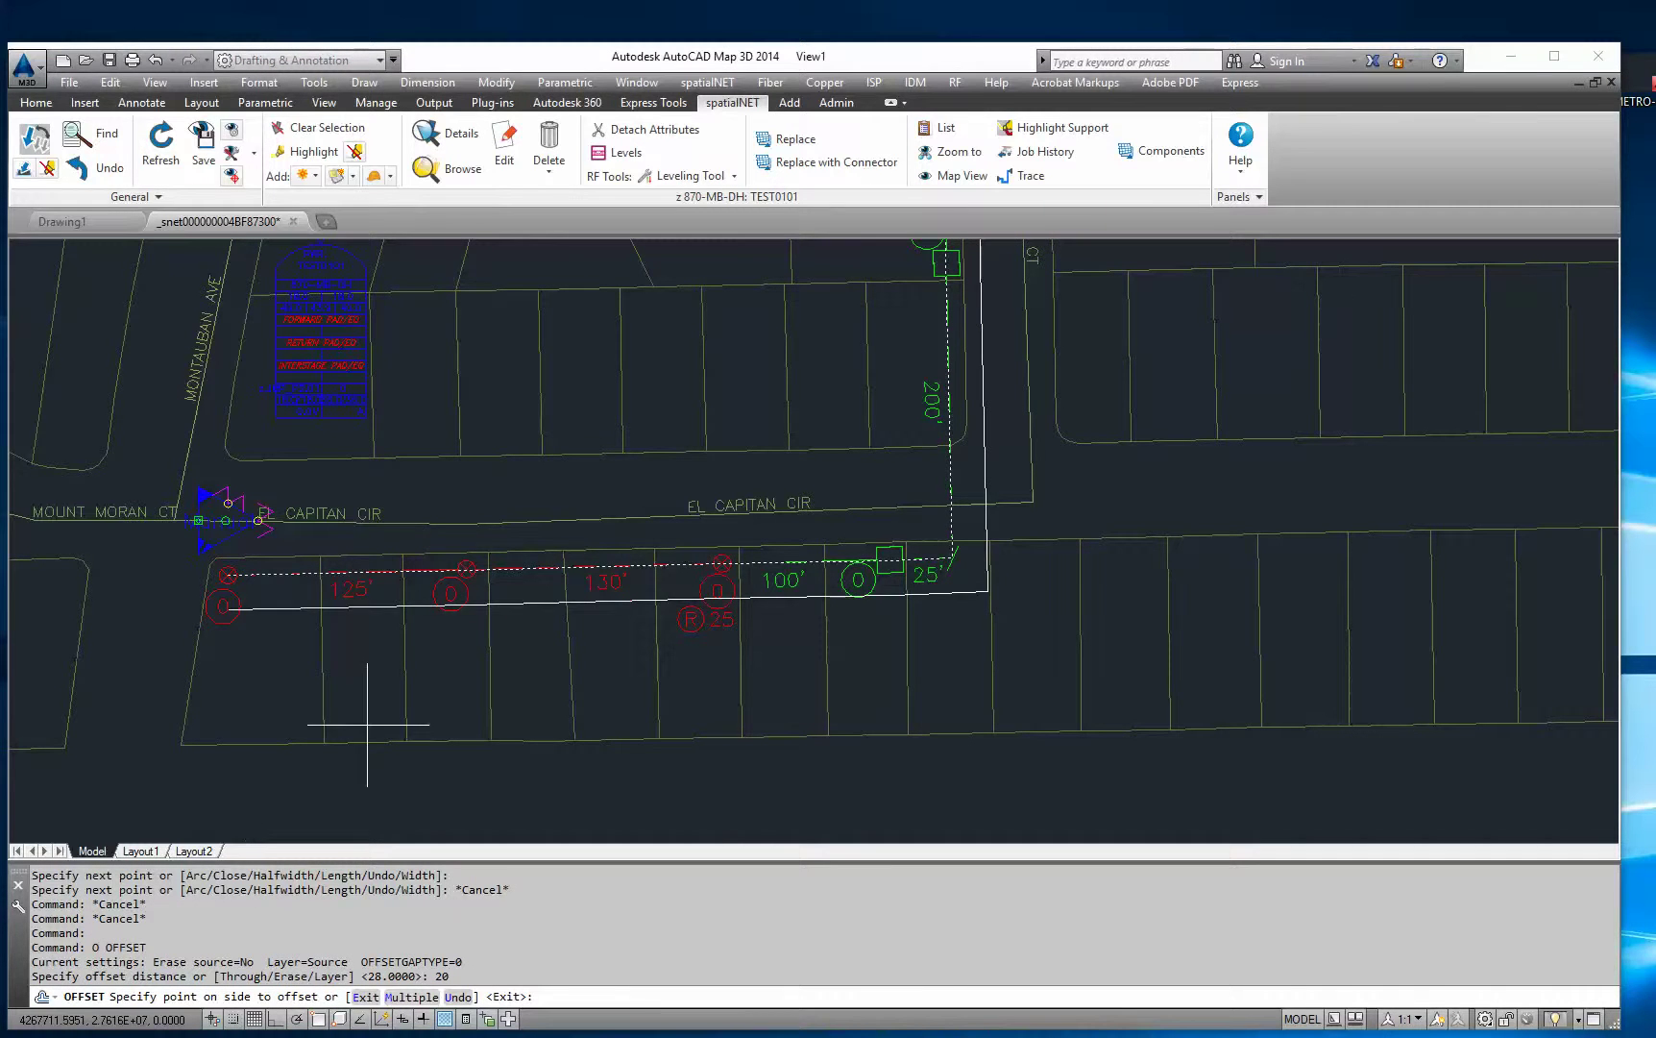
click(521, 540)
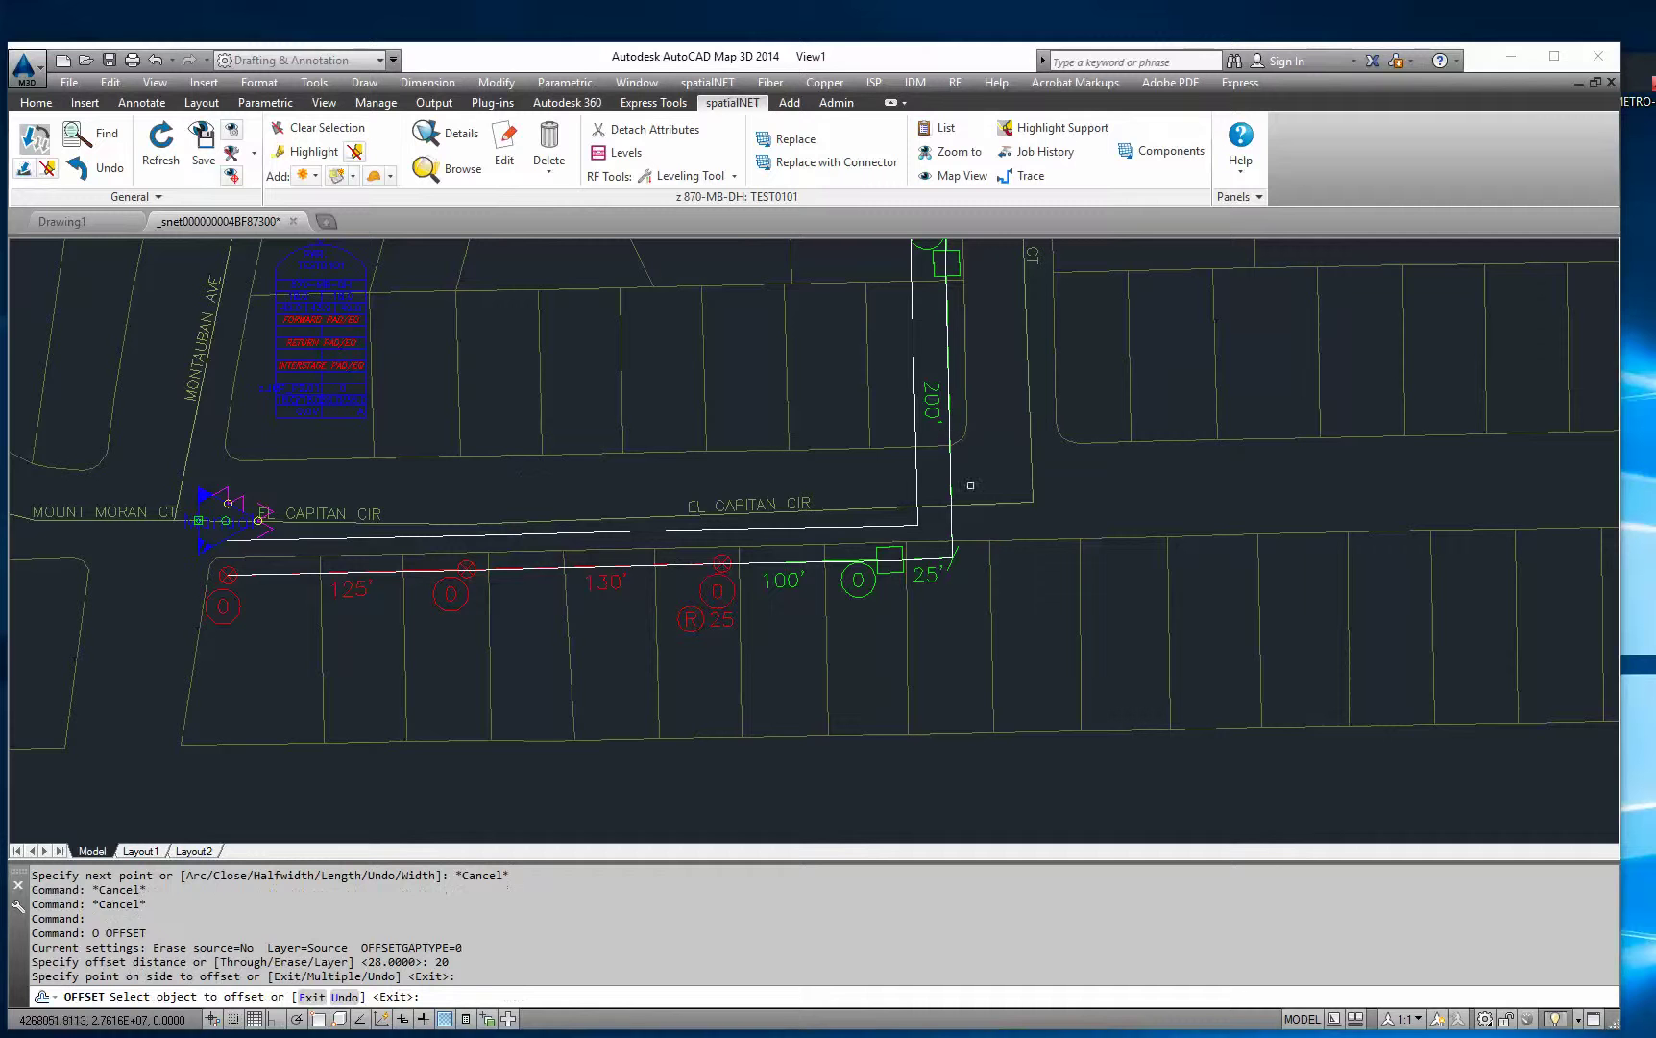
key(Escape)
key(Escape)
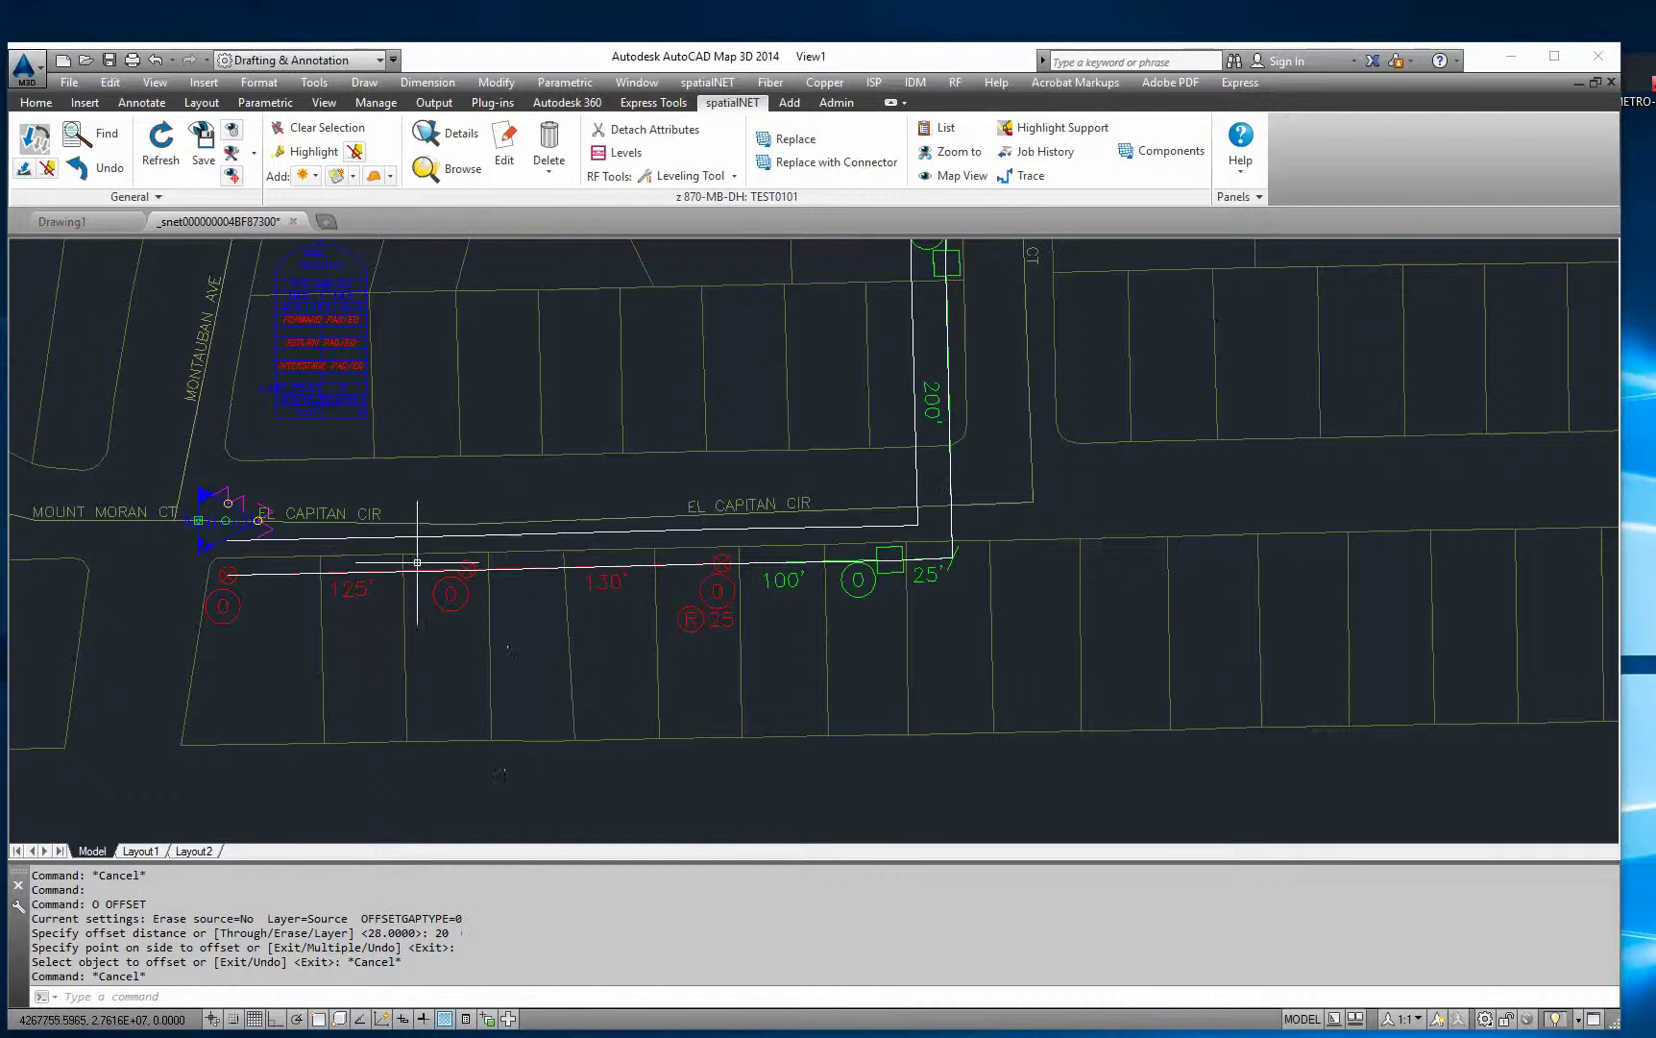
Step: Offset the original structure-route polyline 28 feet toward the El Capitan Cir roadway for the first cable
scroll(385, 573, up, 2)
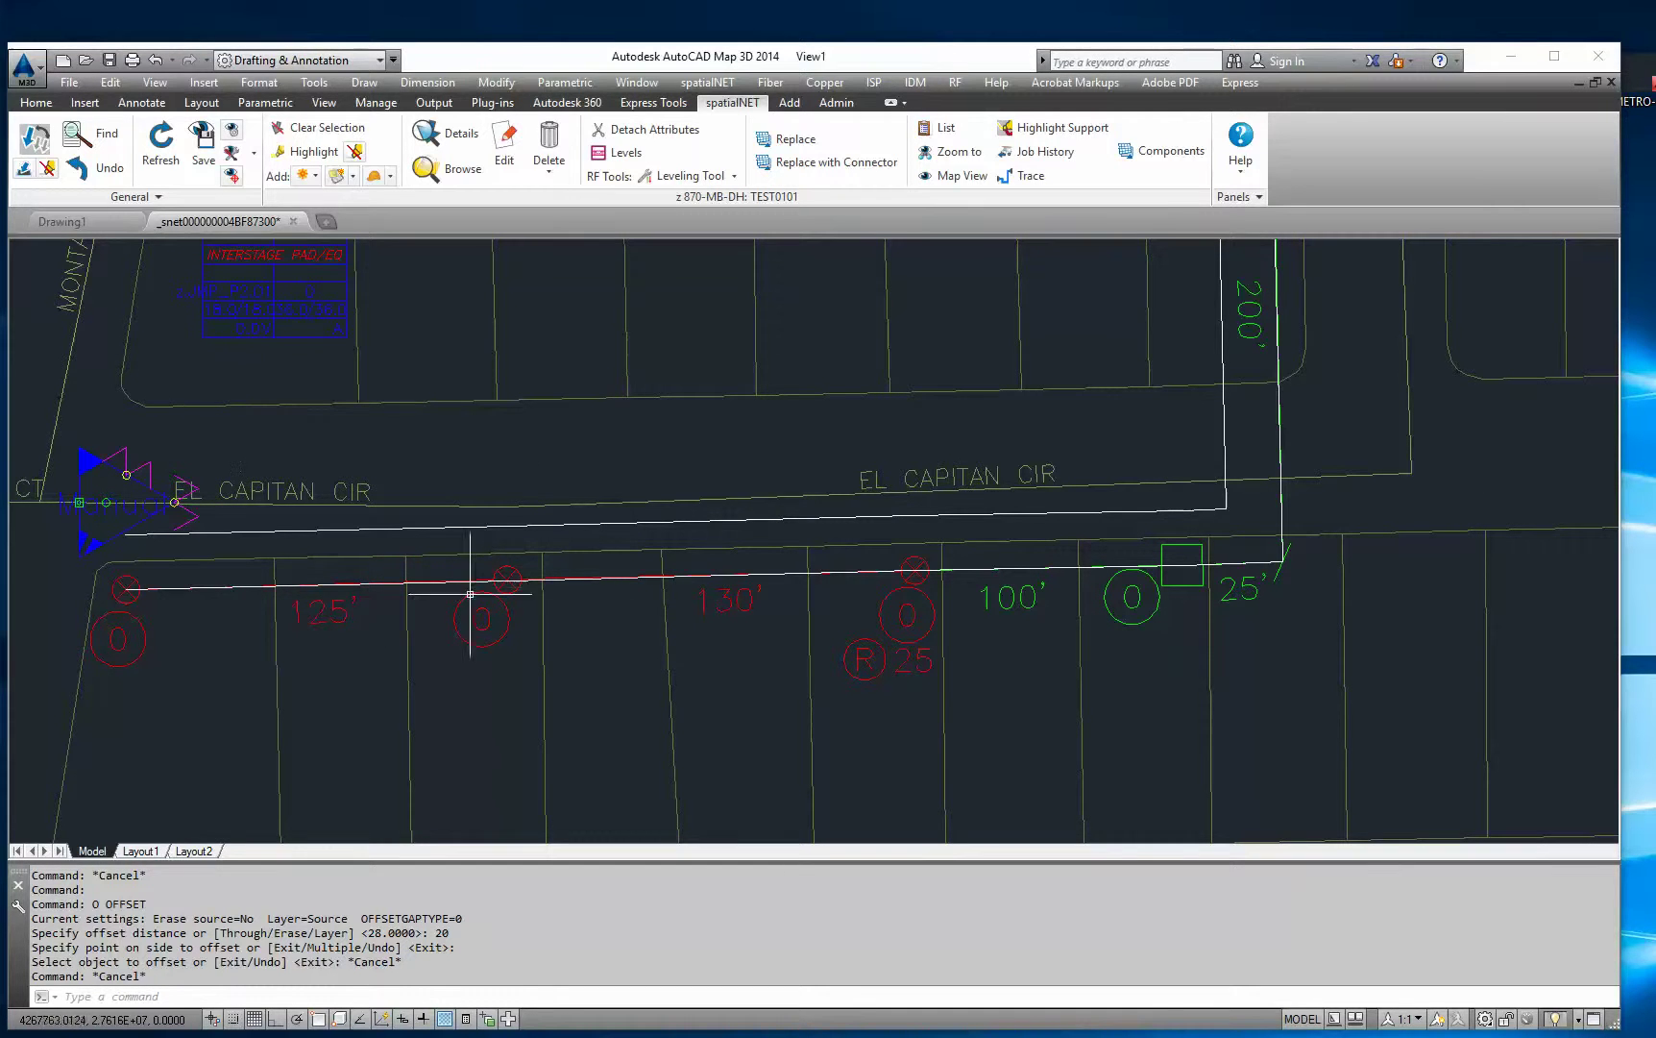
click(383, 584)
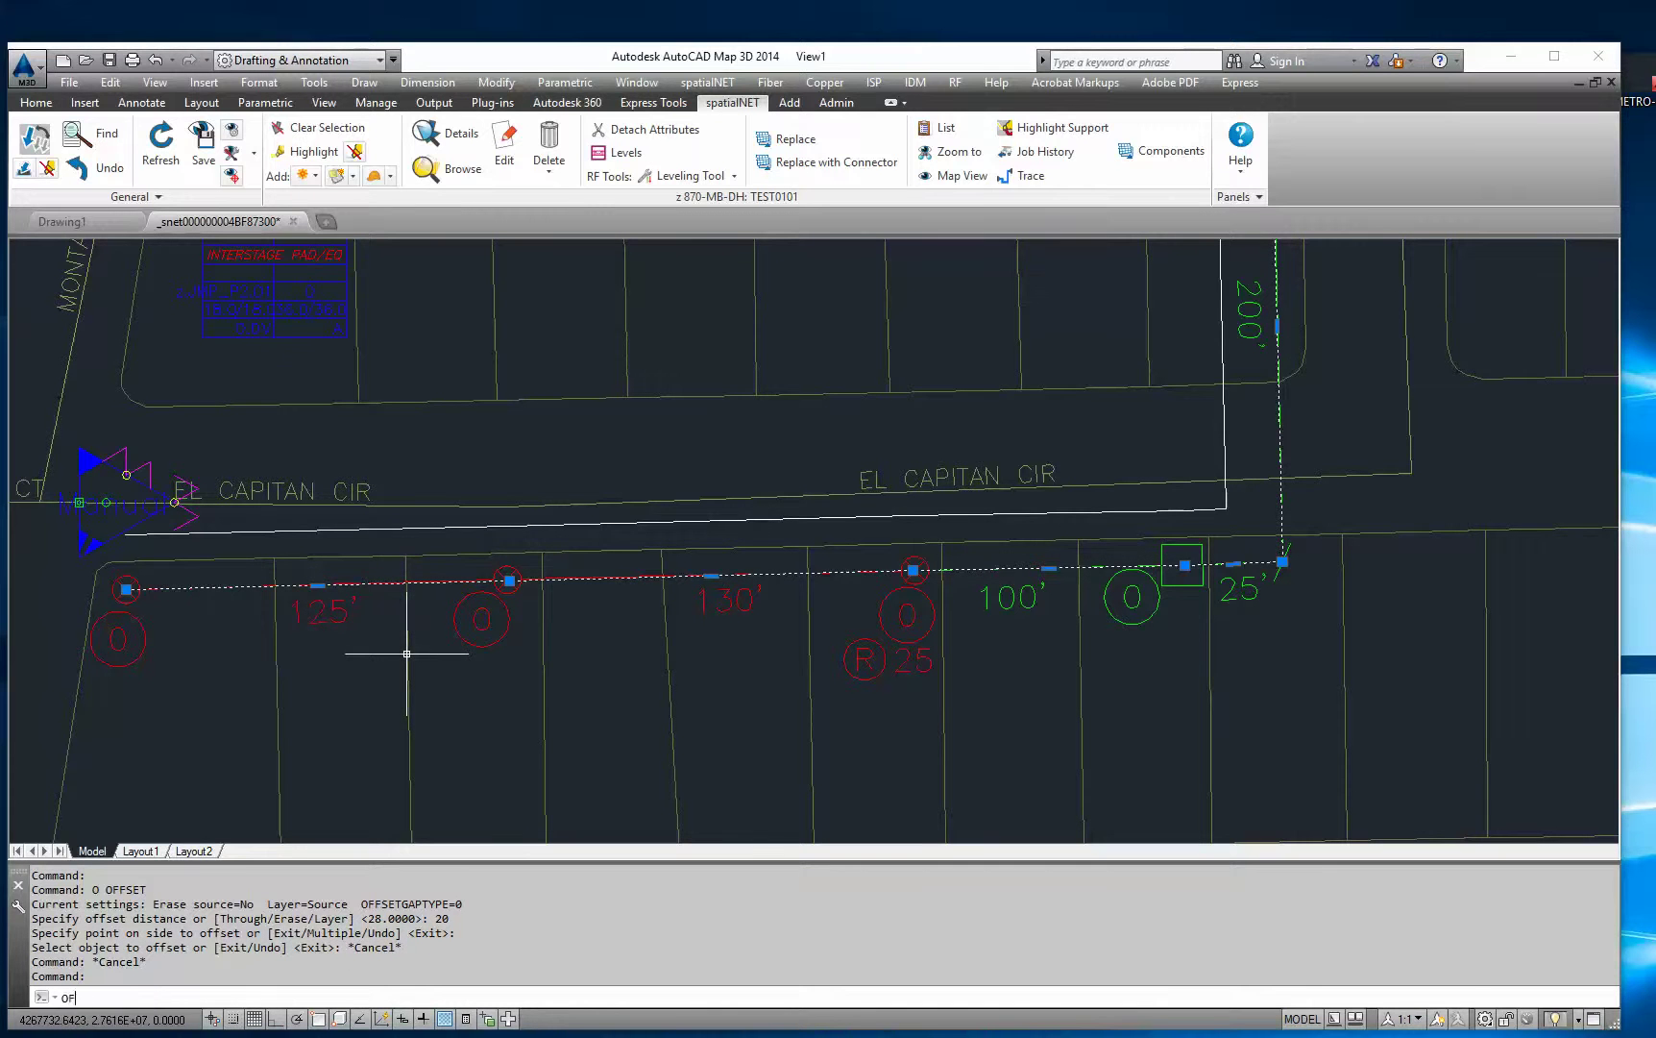
text(OF)
key(Return)
text(8)
key(Return)
click(495, 370)
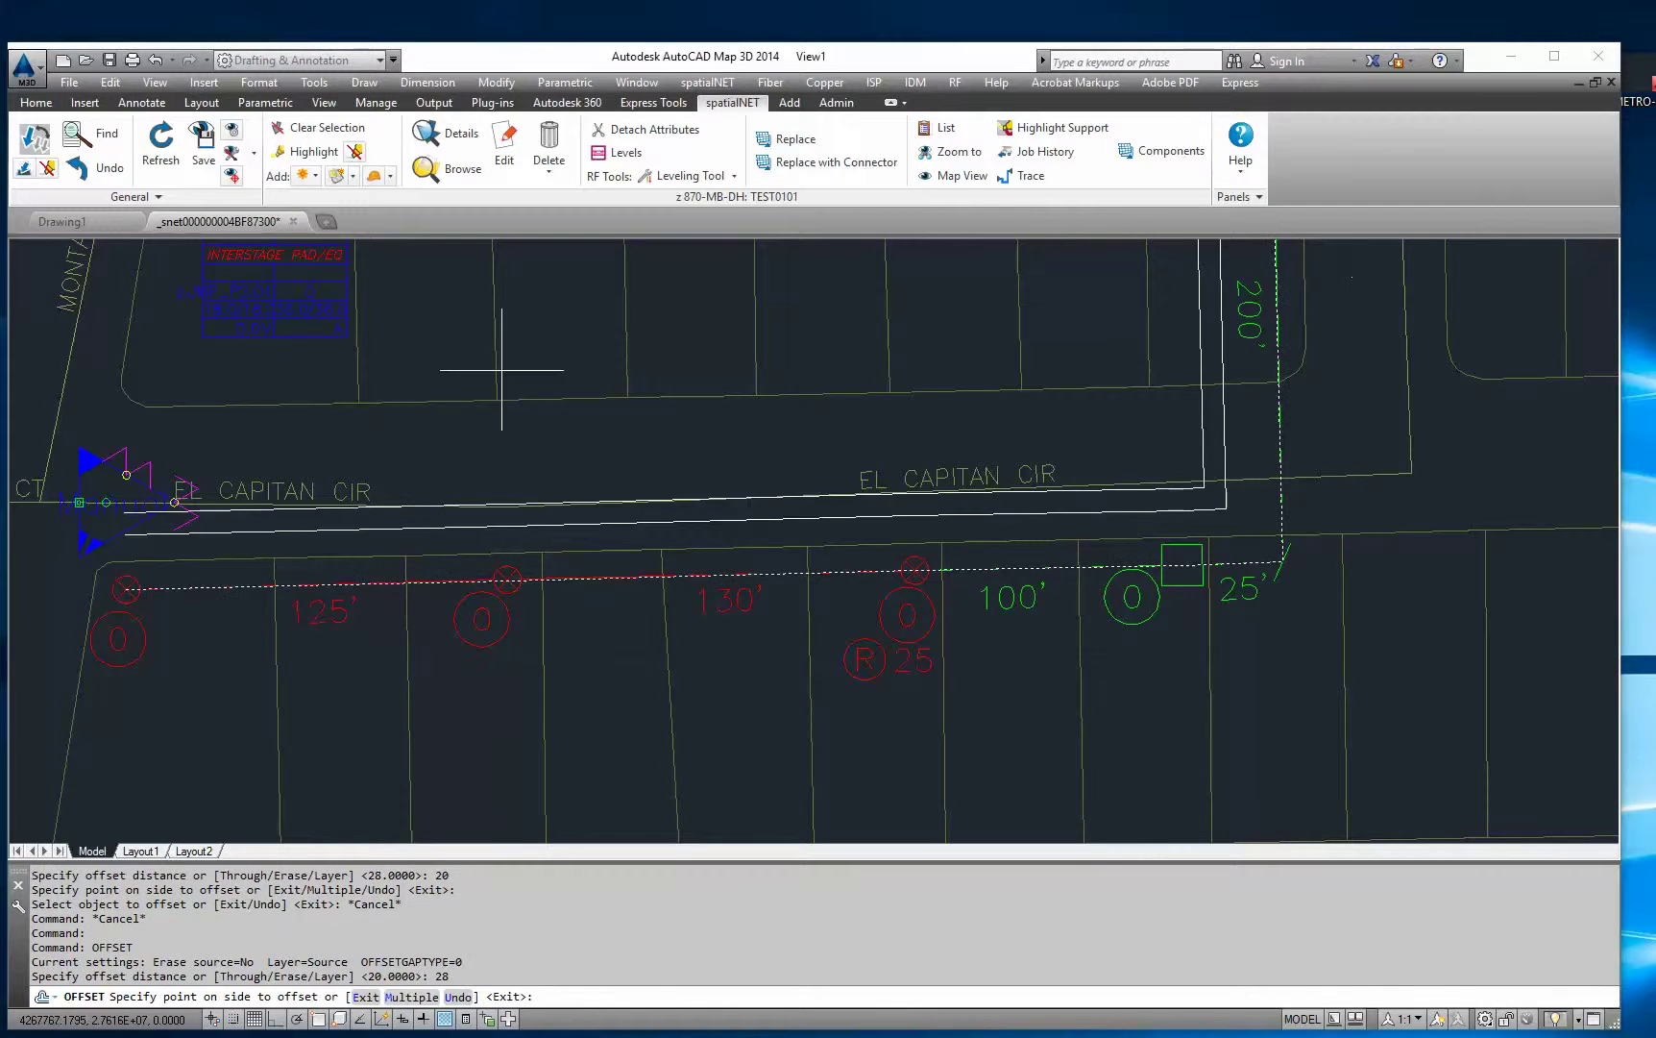
key(Escape)
key(Escape)
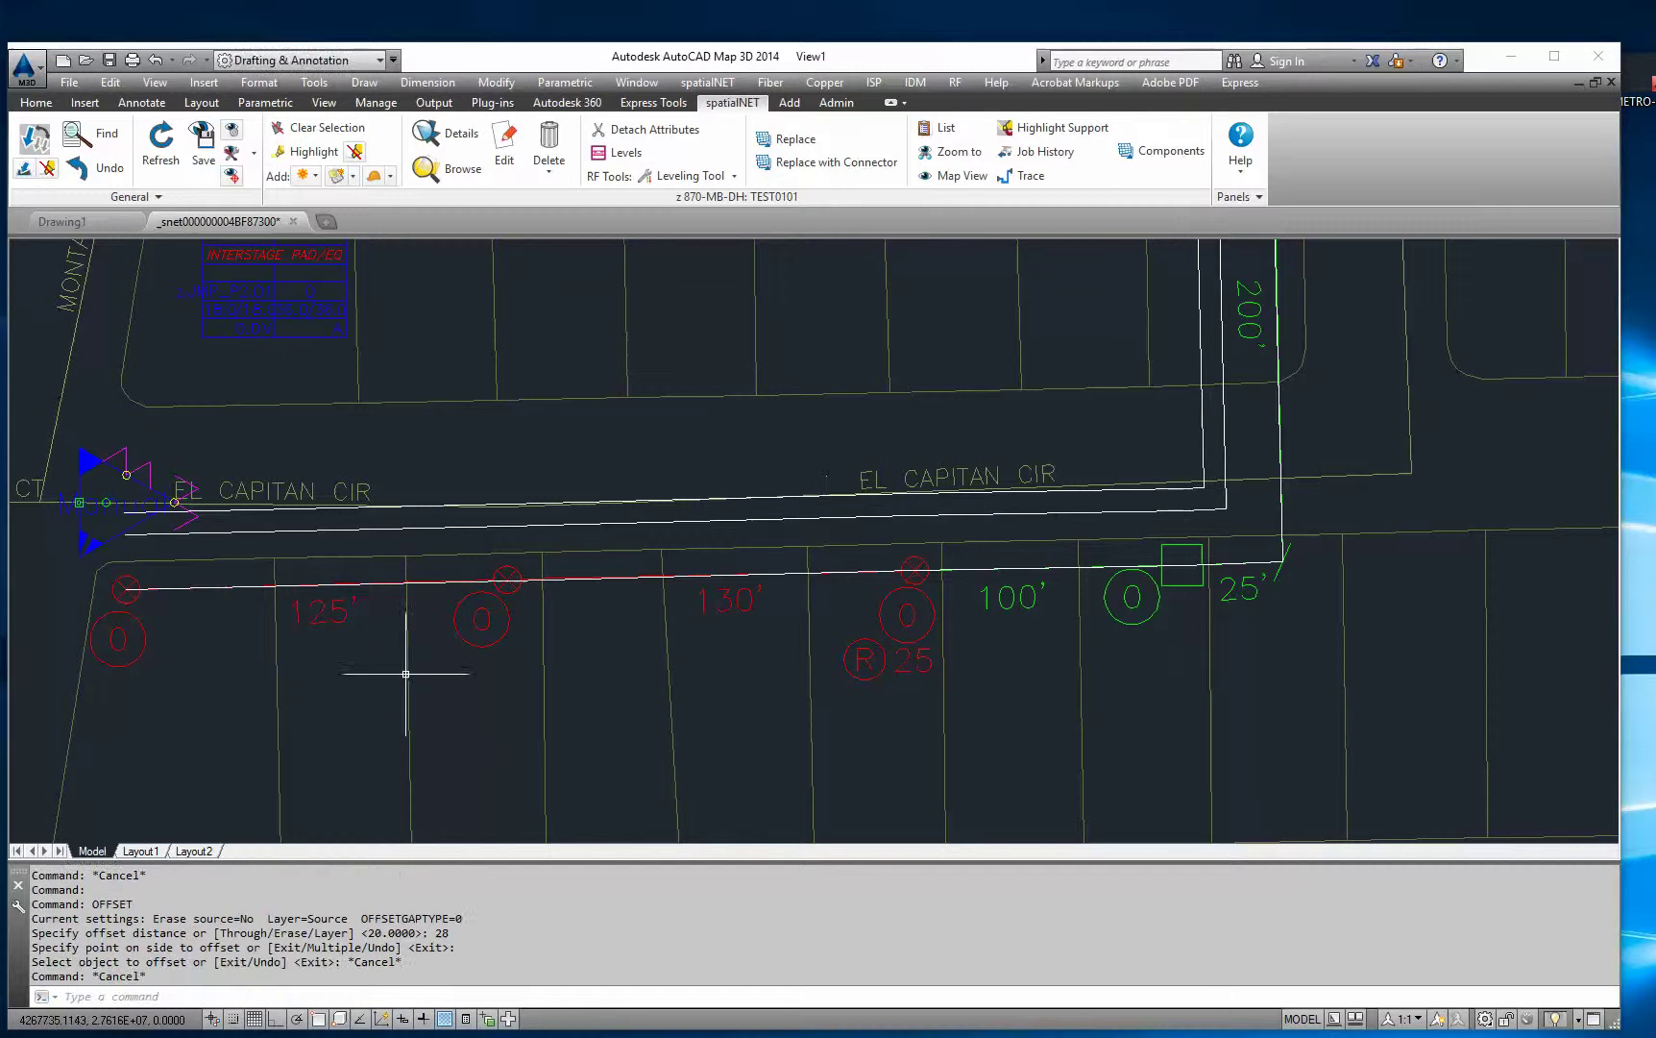
Step: Check the second-cable rule in the Notepad offset notes and offset the first-cable polyline 18 feet farther from the structures
click(385, 508)
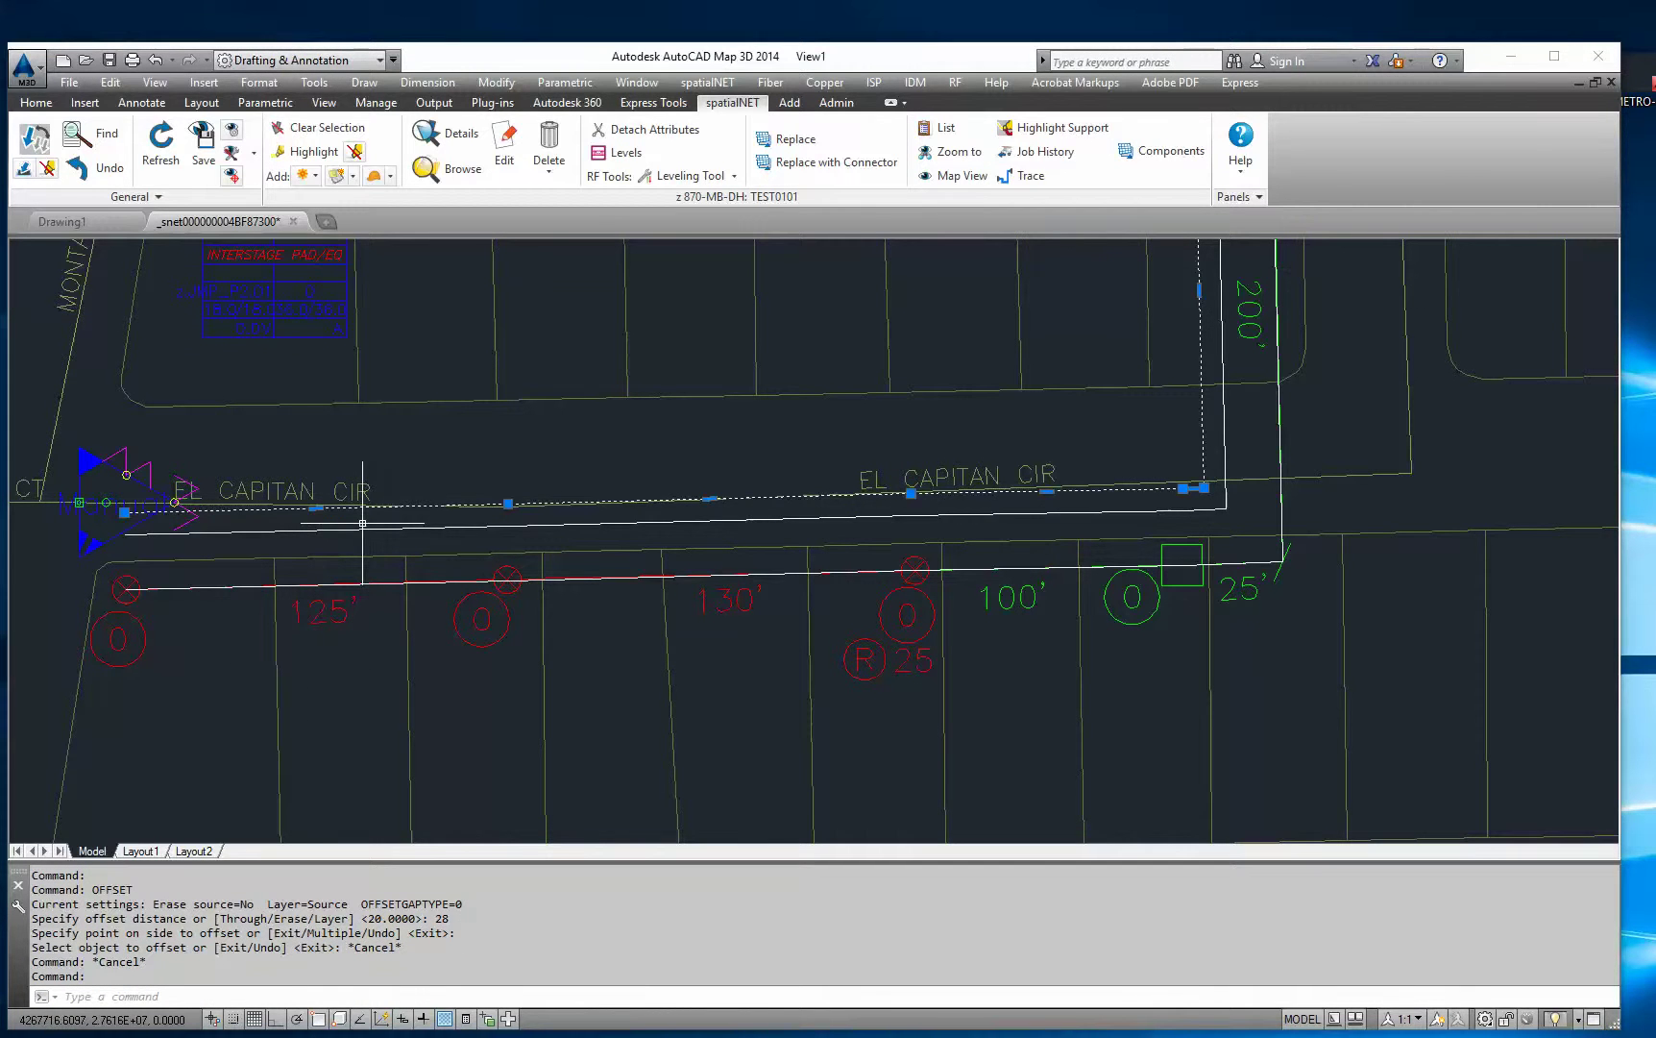
key(alt+Tab)
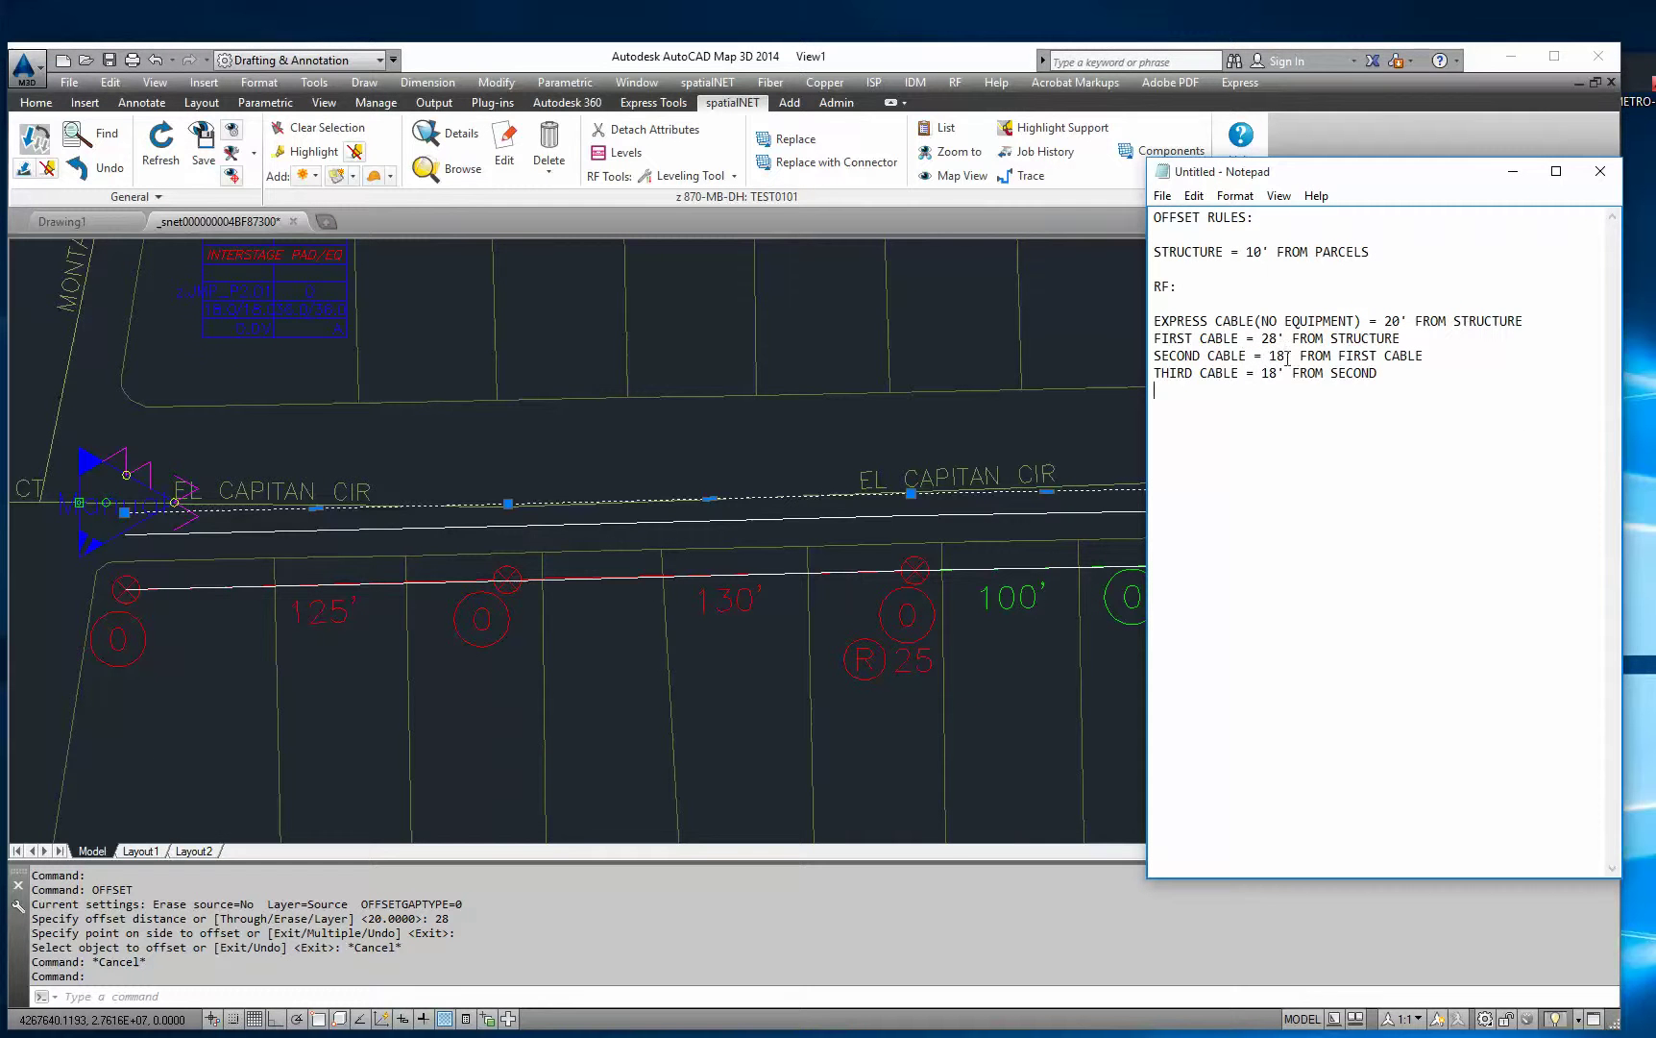
click(1514, 171)
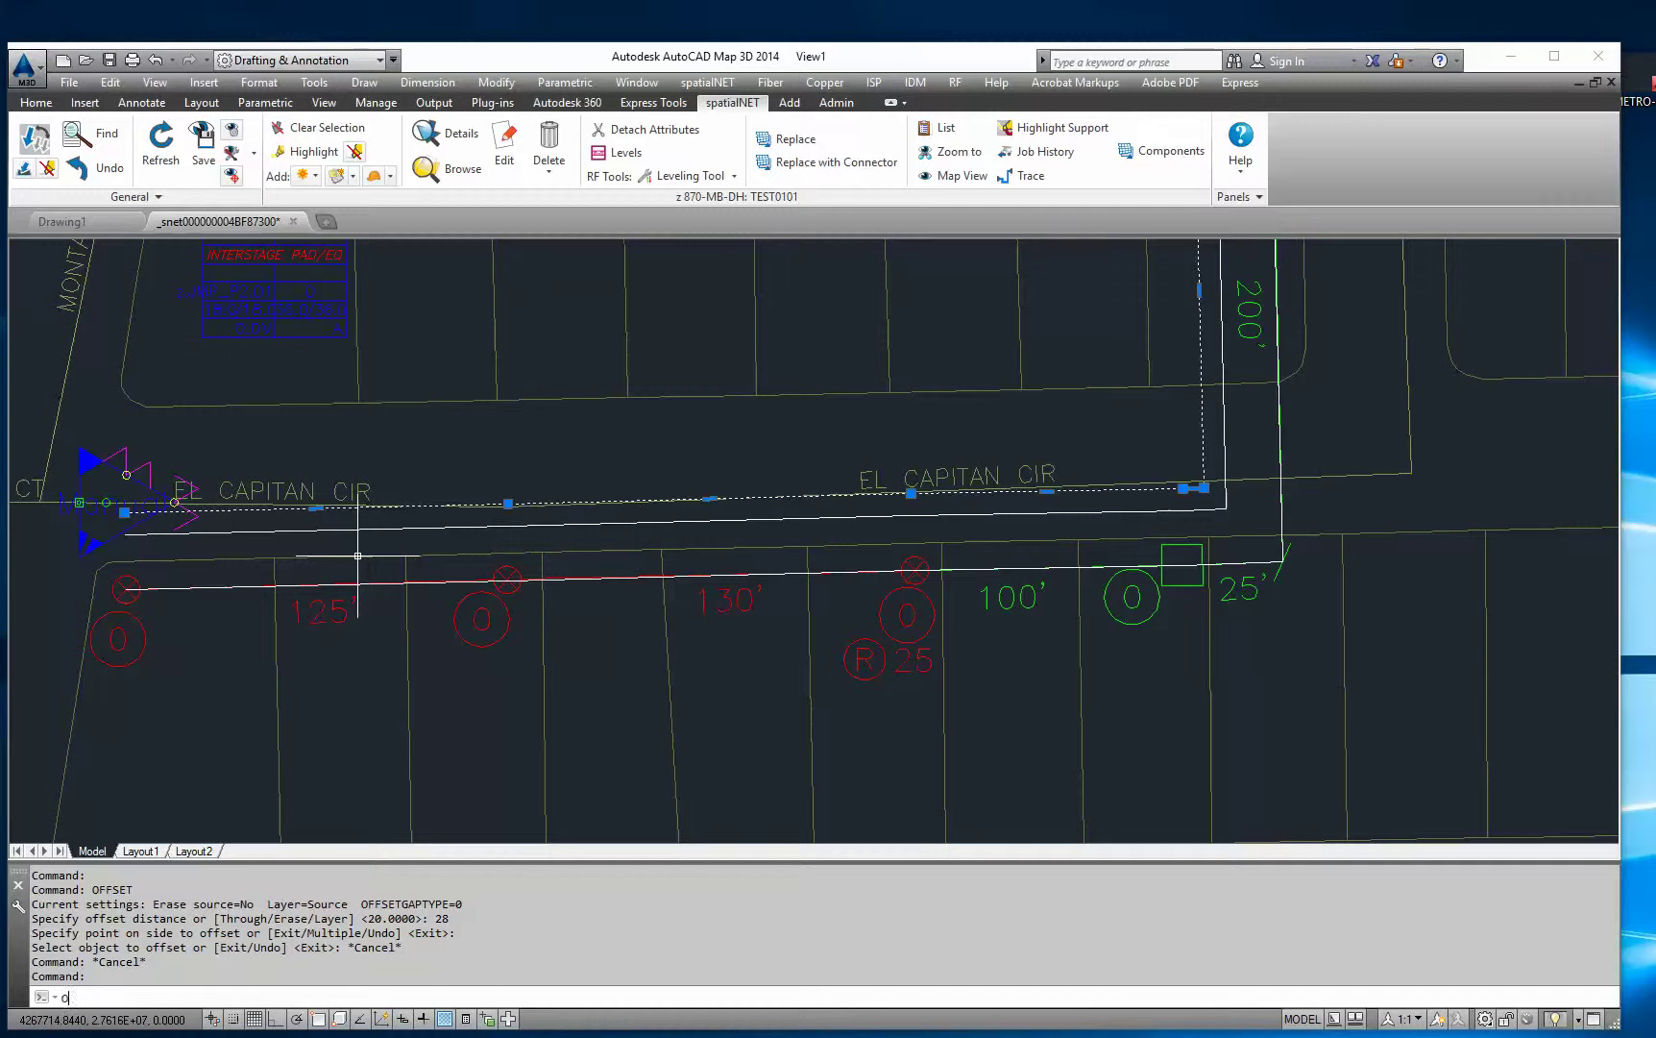
text(o)
key(Return)
key(Return)
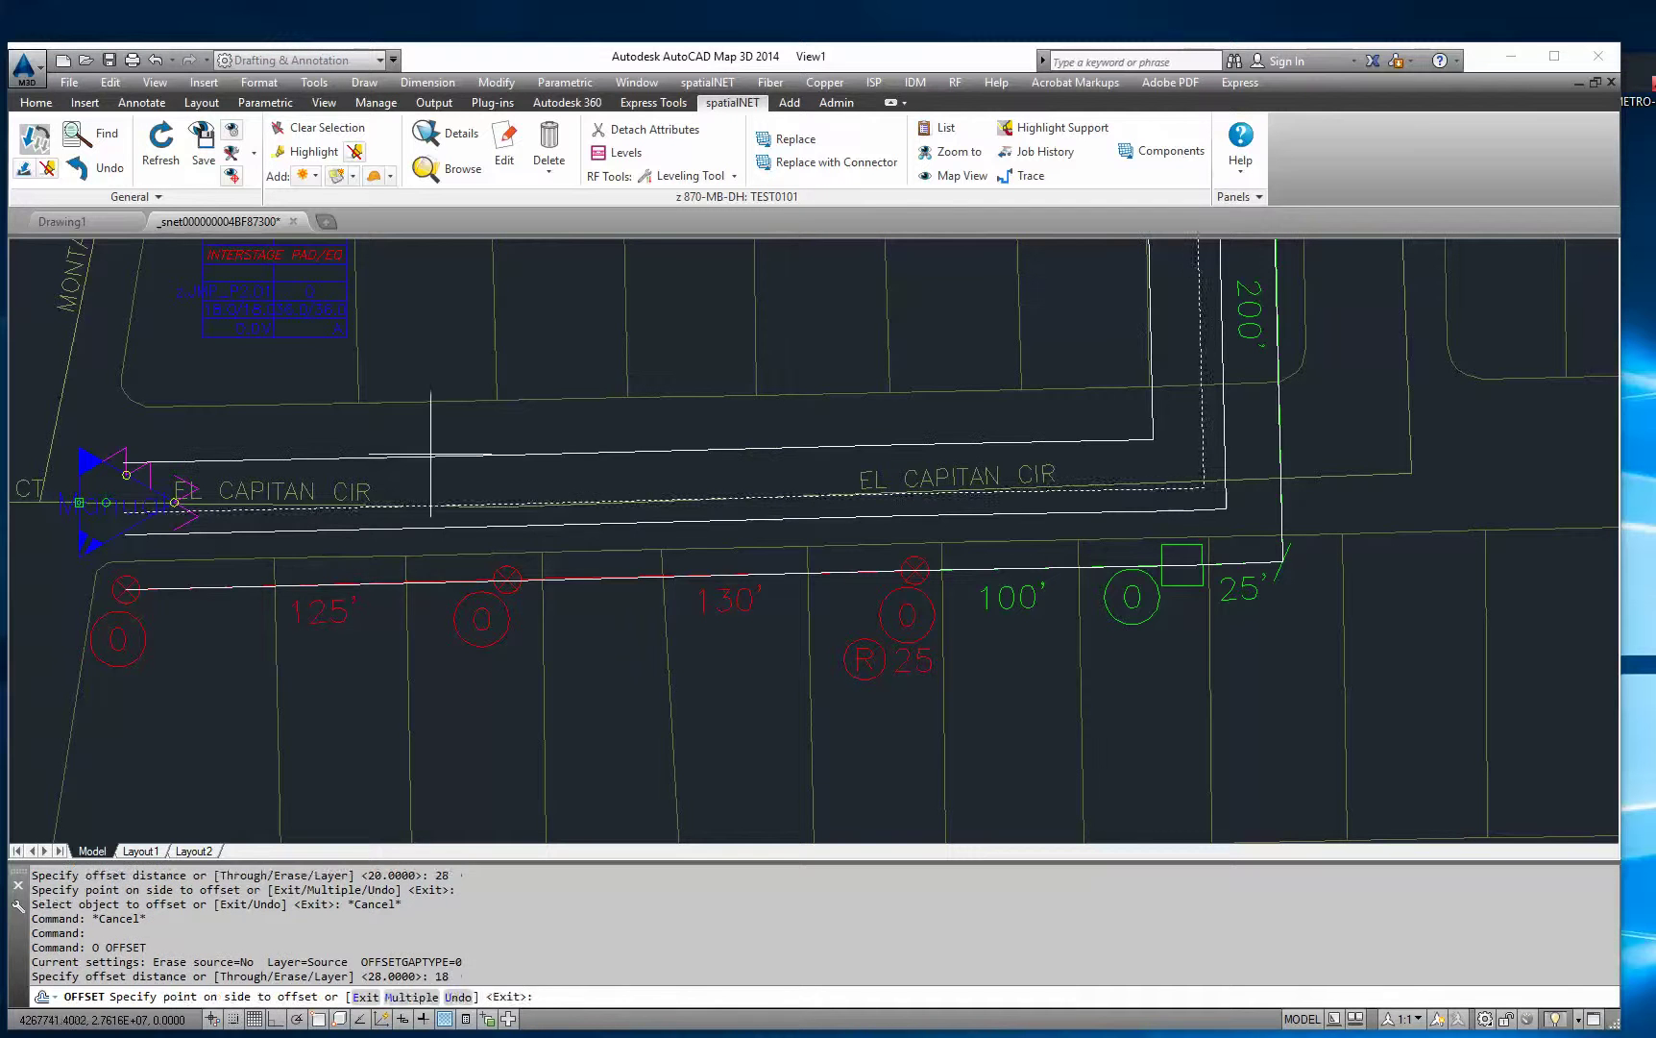
click(430, 453)
key(Escape)
key(Escape)
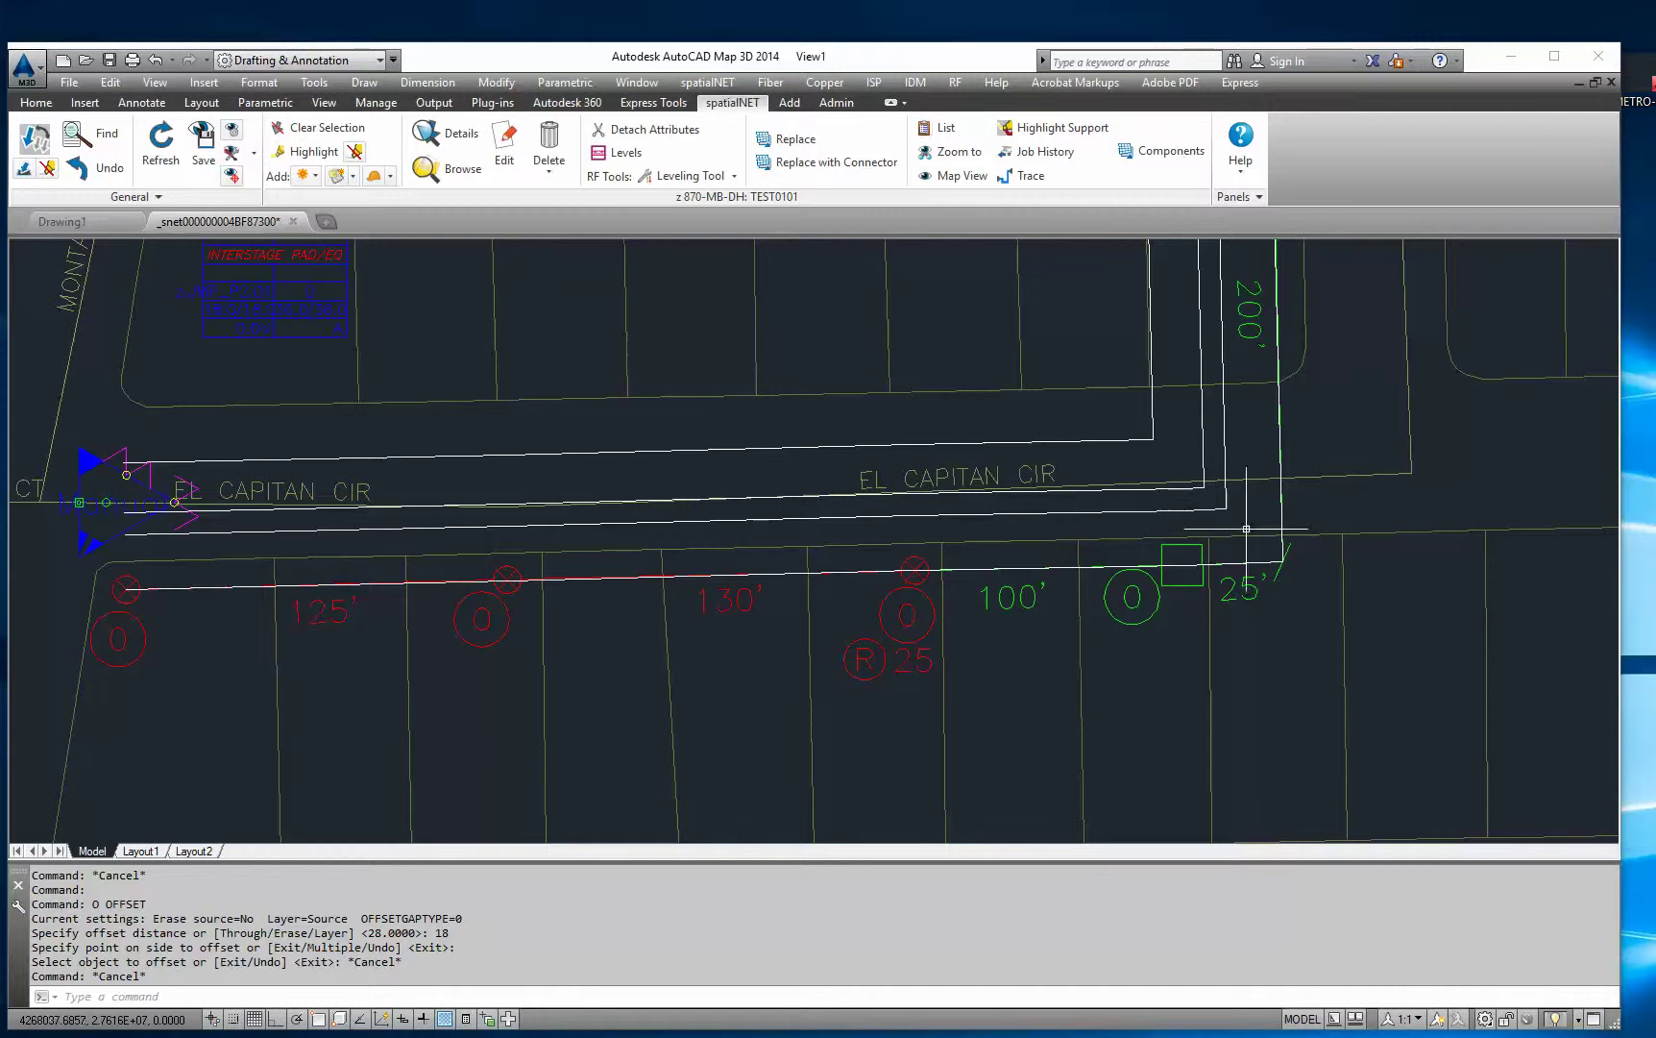
middle_drag(1288, 365, 1248, 415)
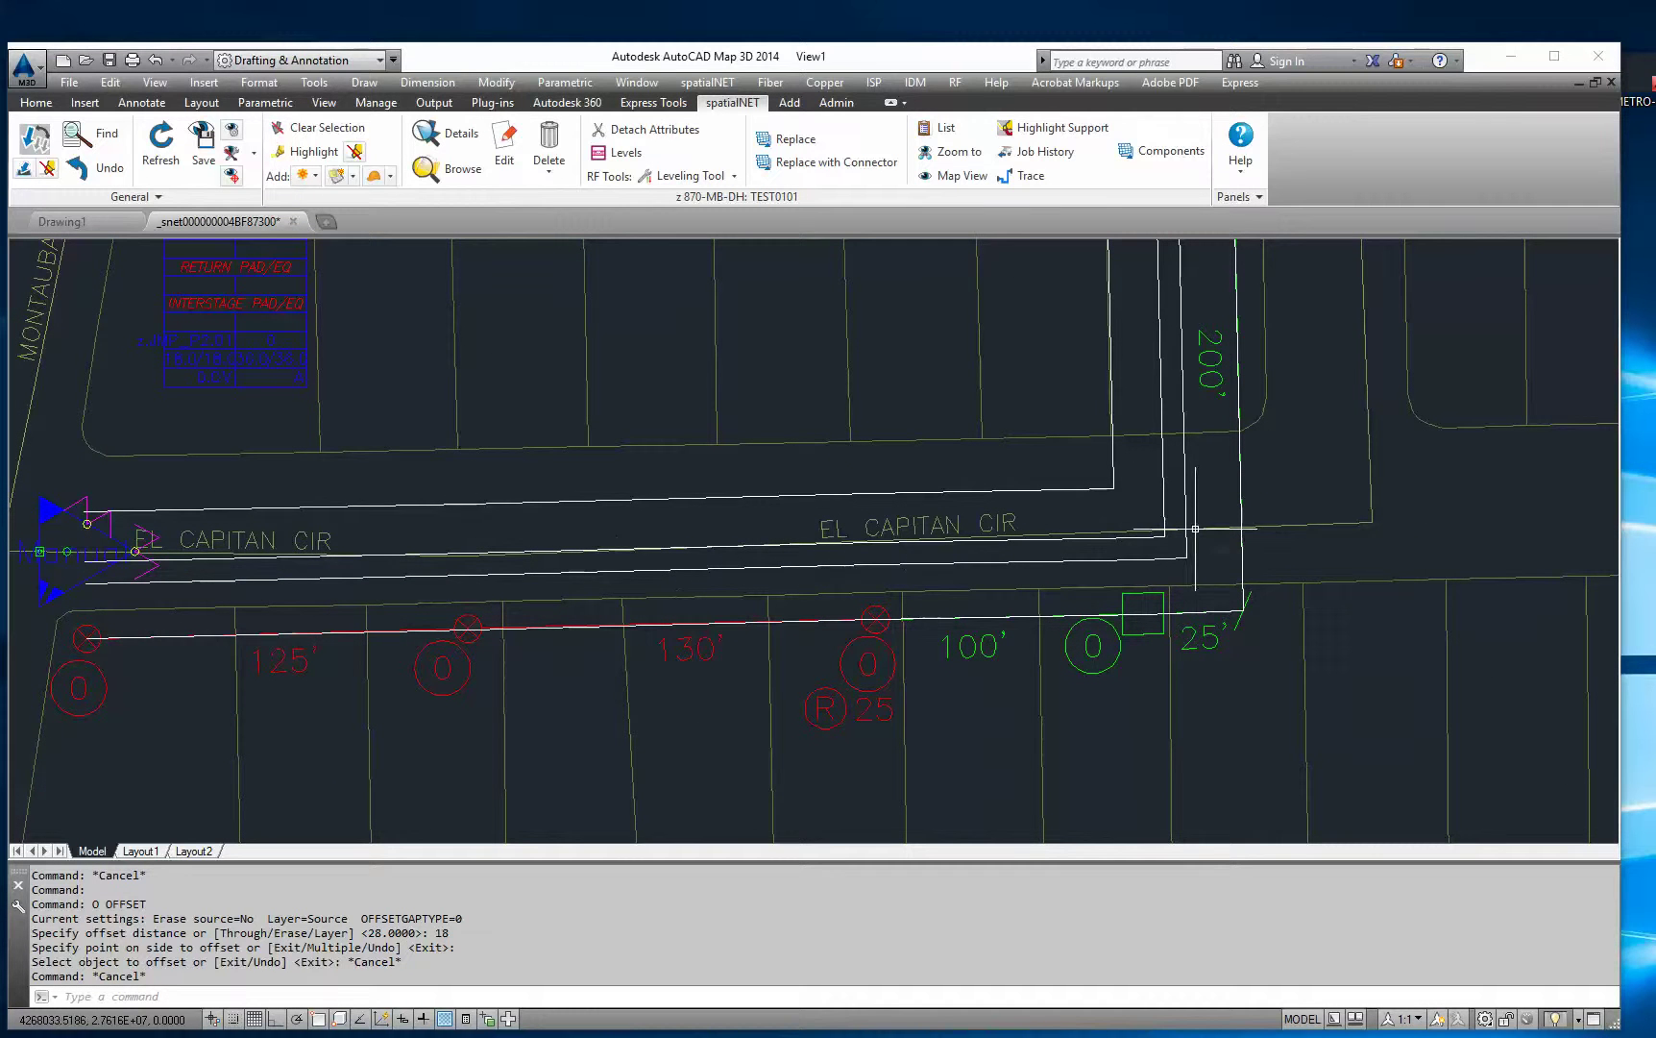
mouse_move(1195, 528)
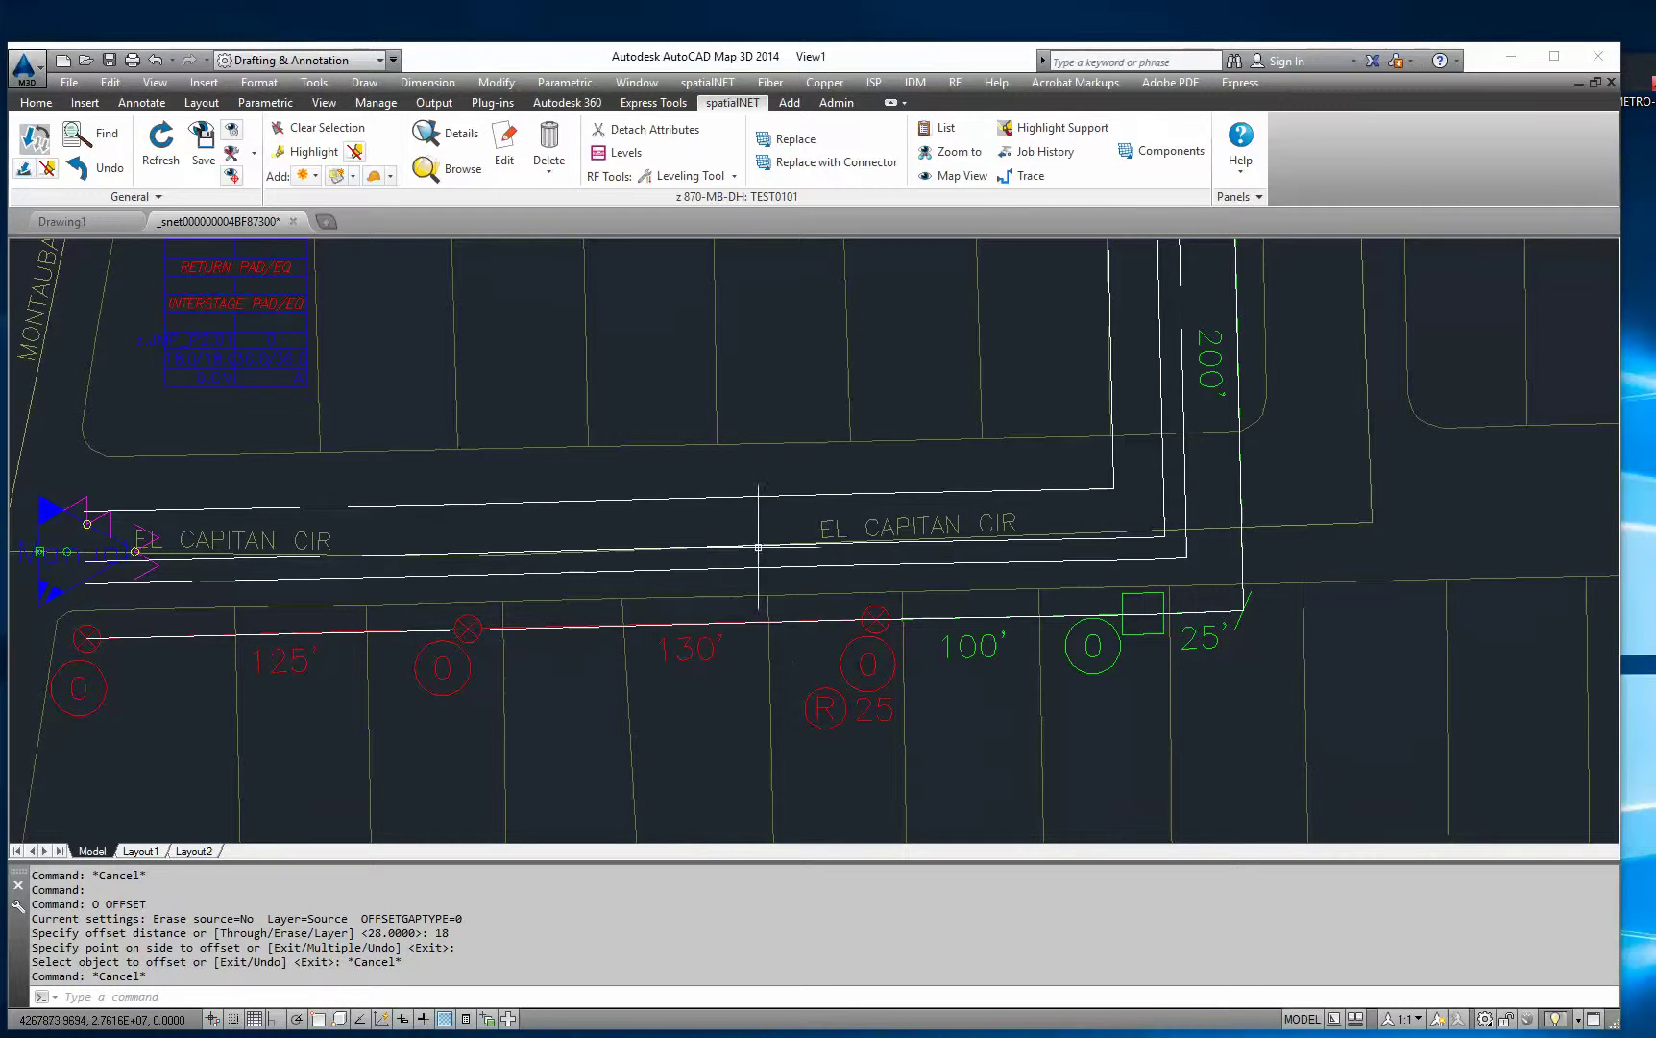
Step: Erase the original structure-route polyline that runs through the structures, keeping its three offset copies
click(573, 627)
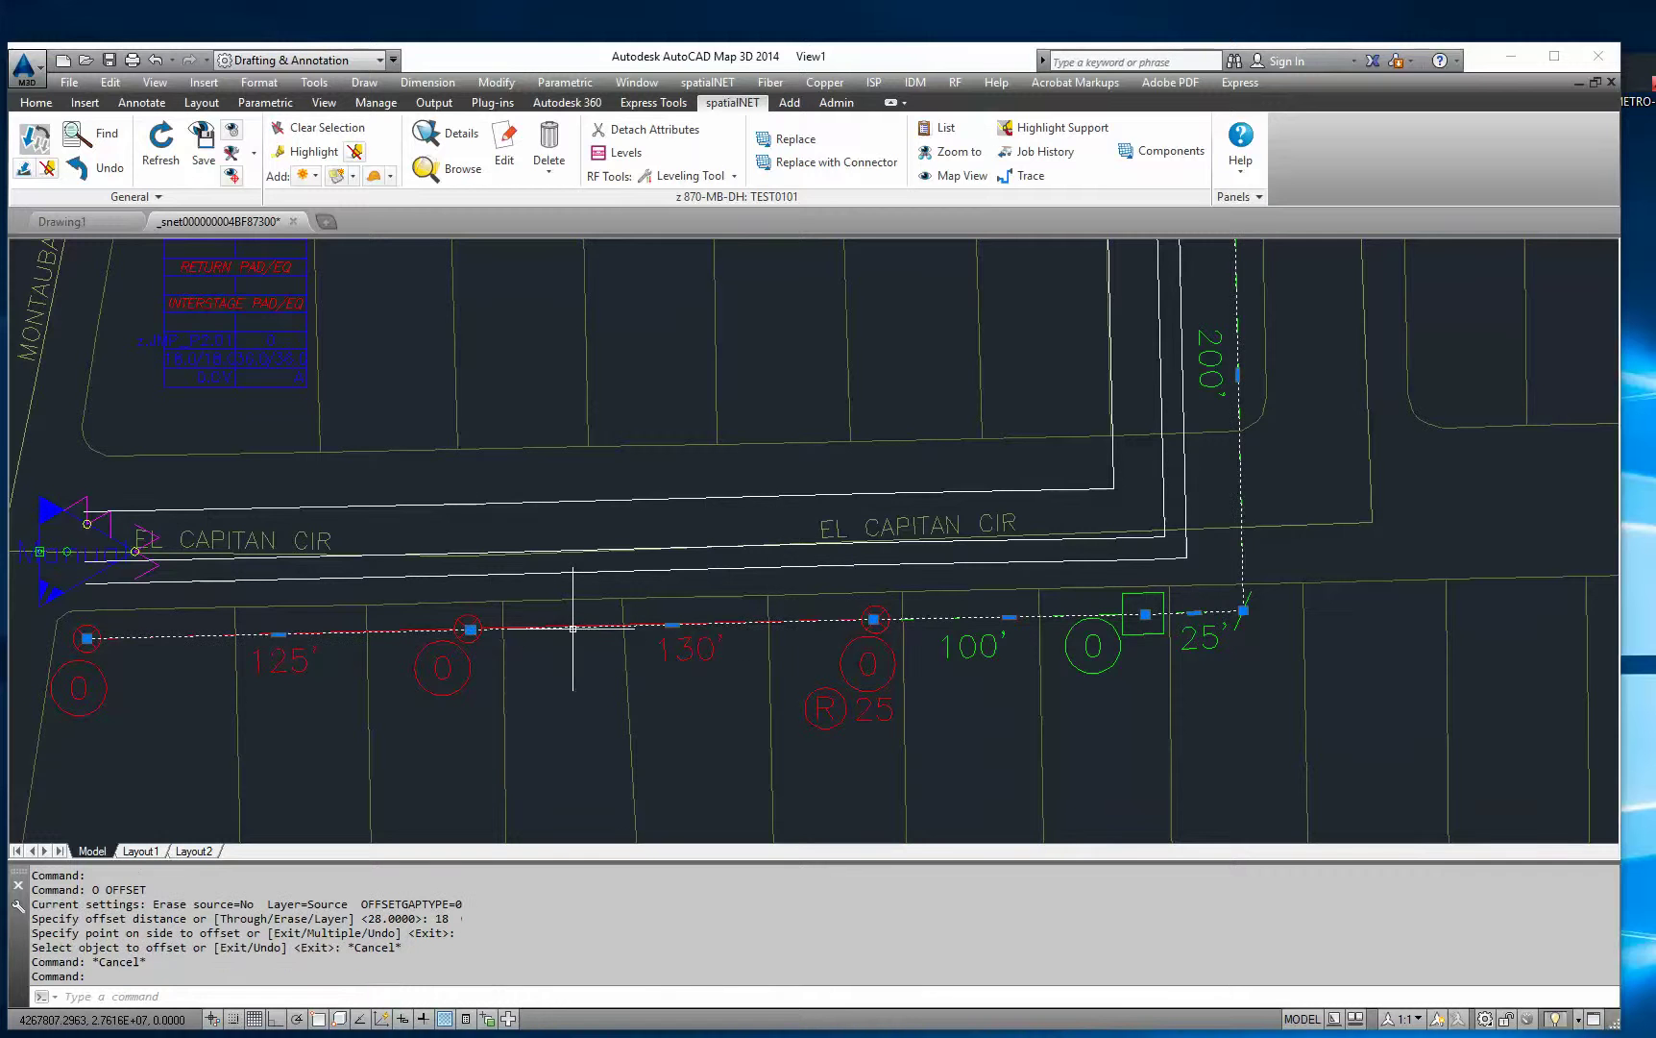
scroll(988, 672, down, 2)
text(e)
key(Return)
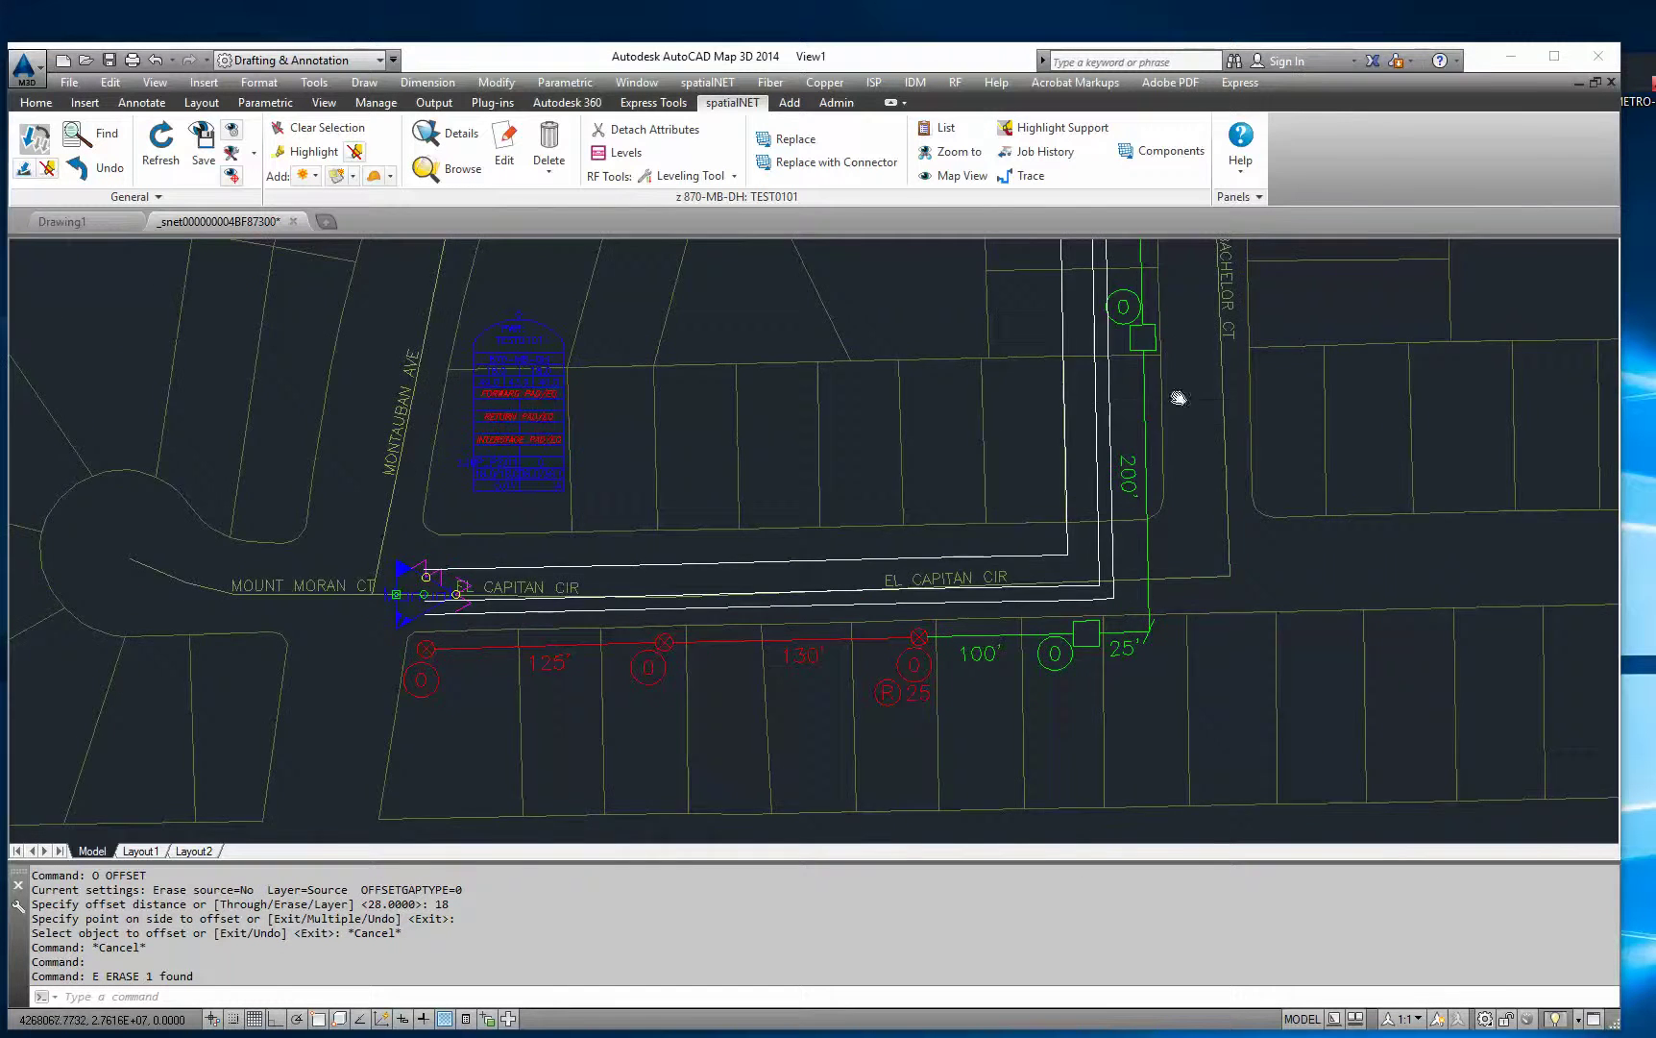
Step: Draw a polyline segment from the green box beside the 25' span east to the route's corner
middle_drag(1178, 398, 1000, 349)
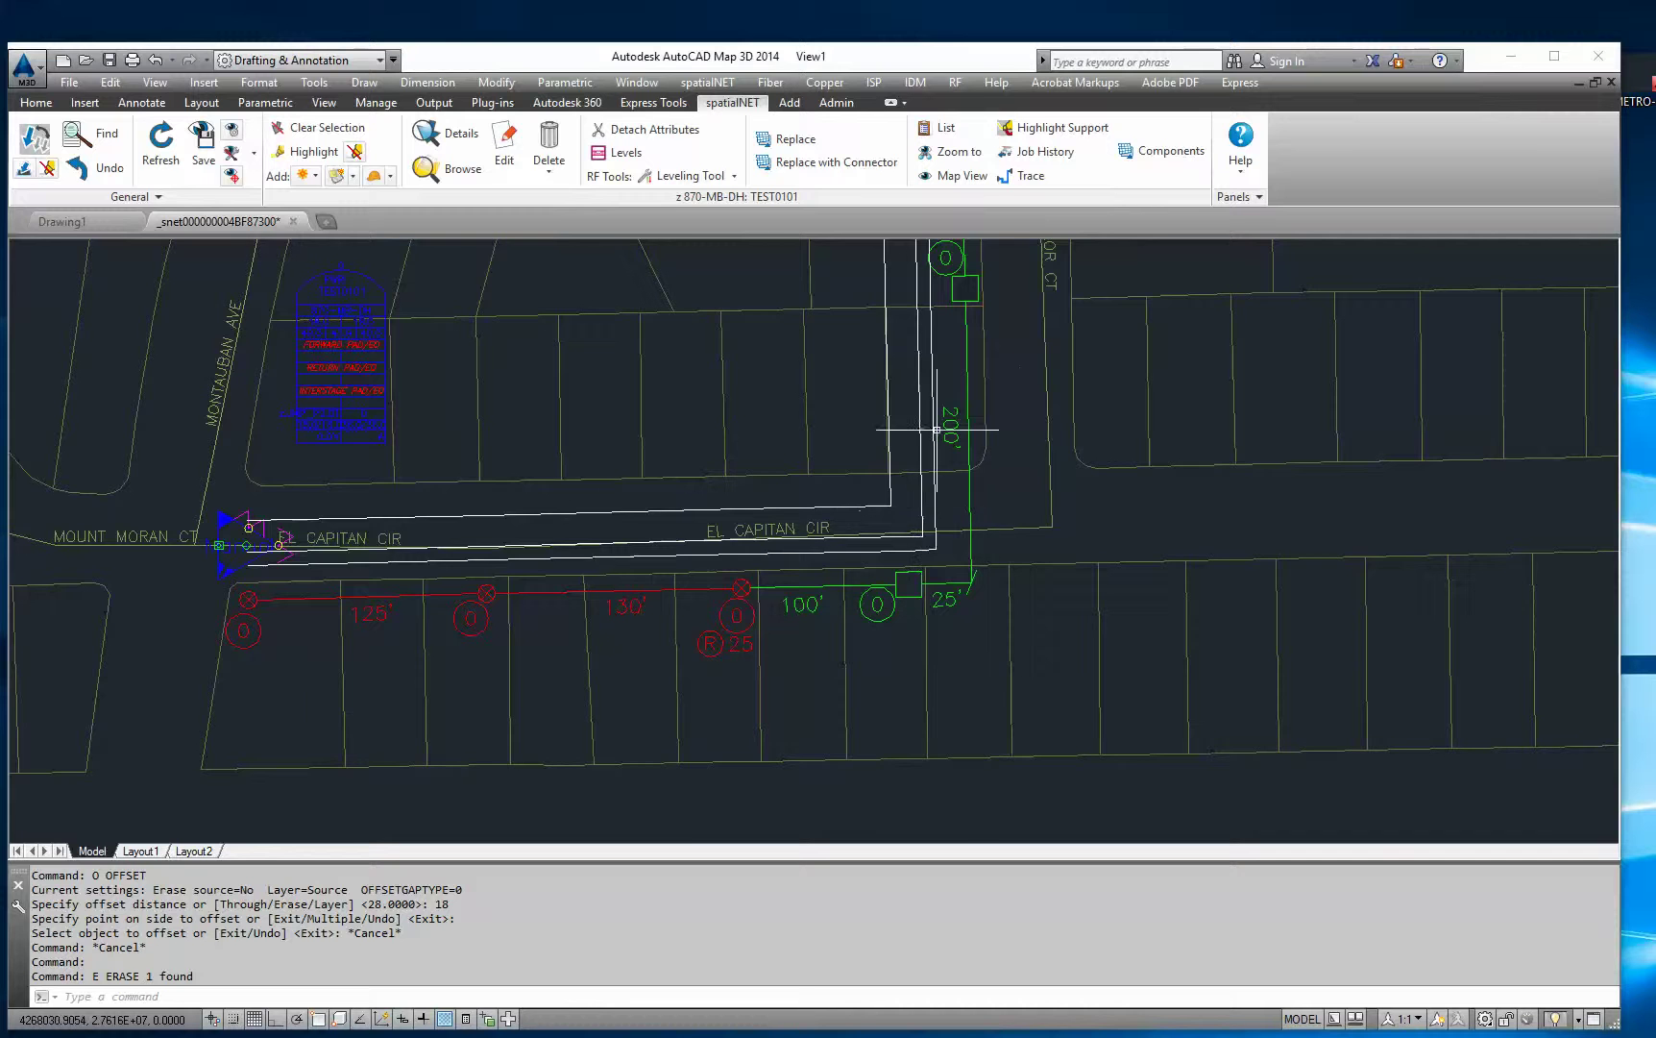
middle_drag(947, 434, 710, 615)
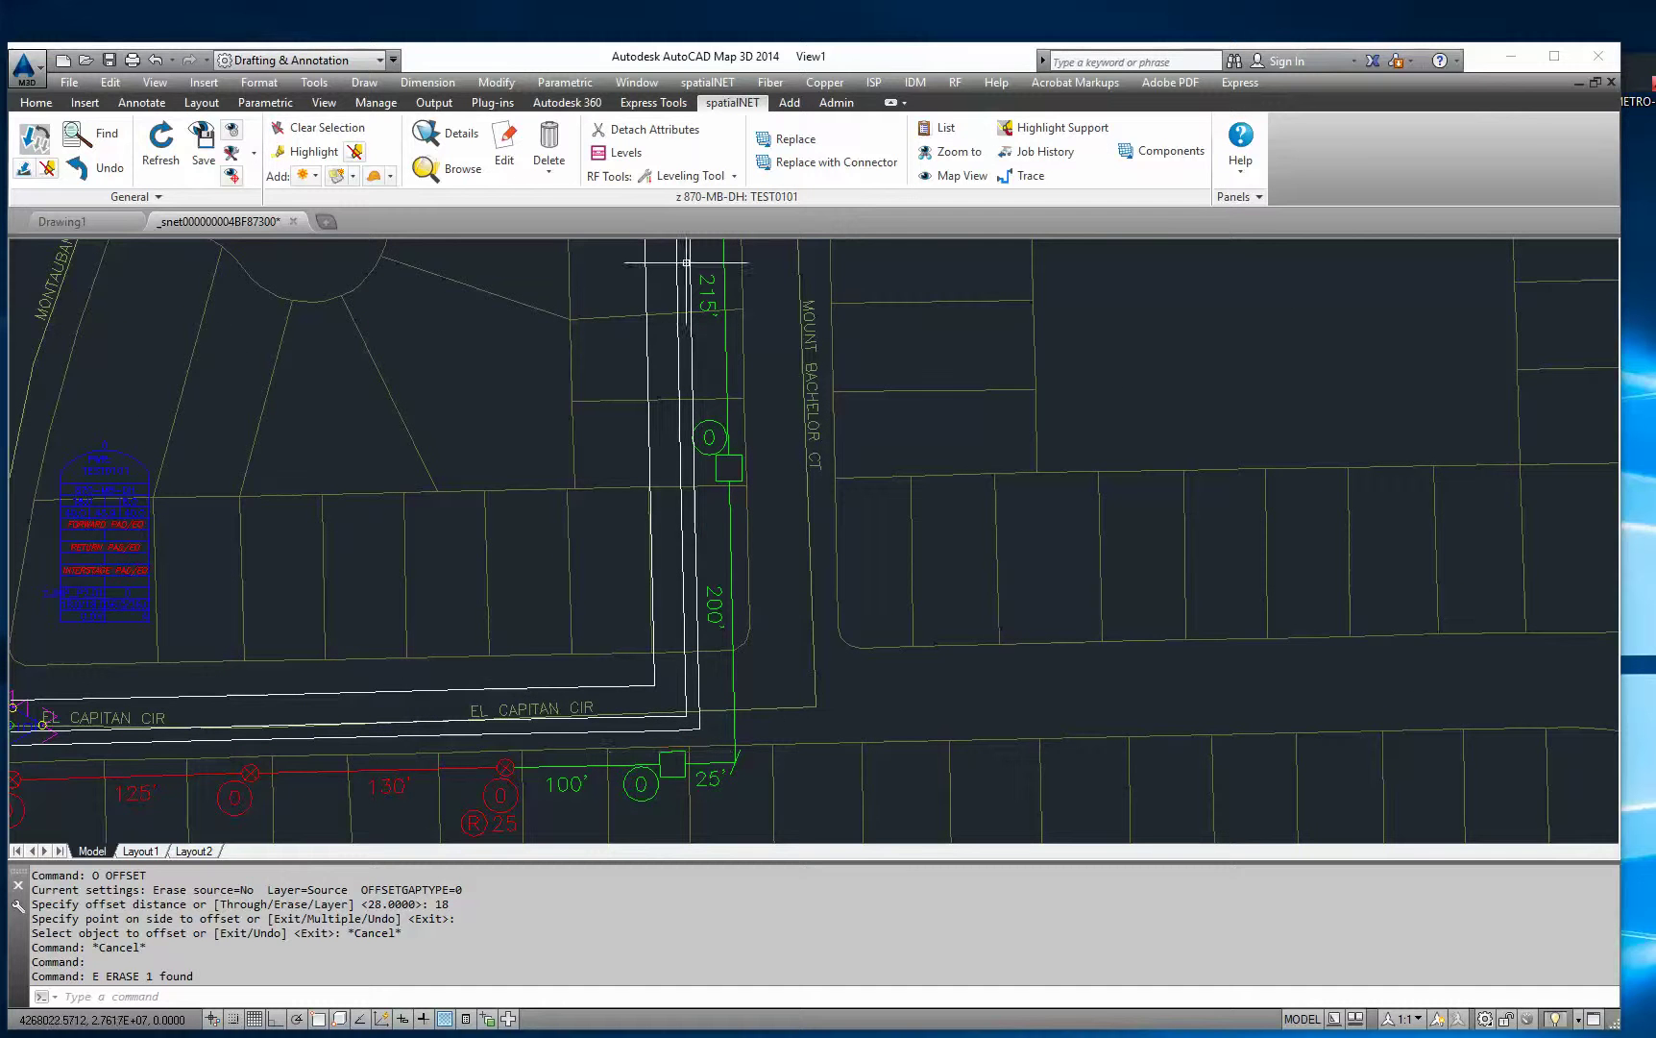
scroll(673, 740, up, 4)
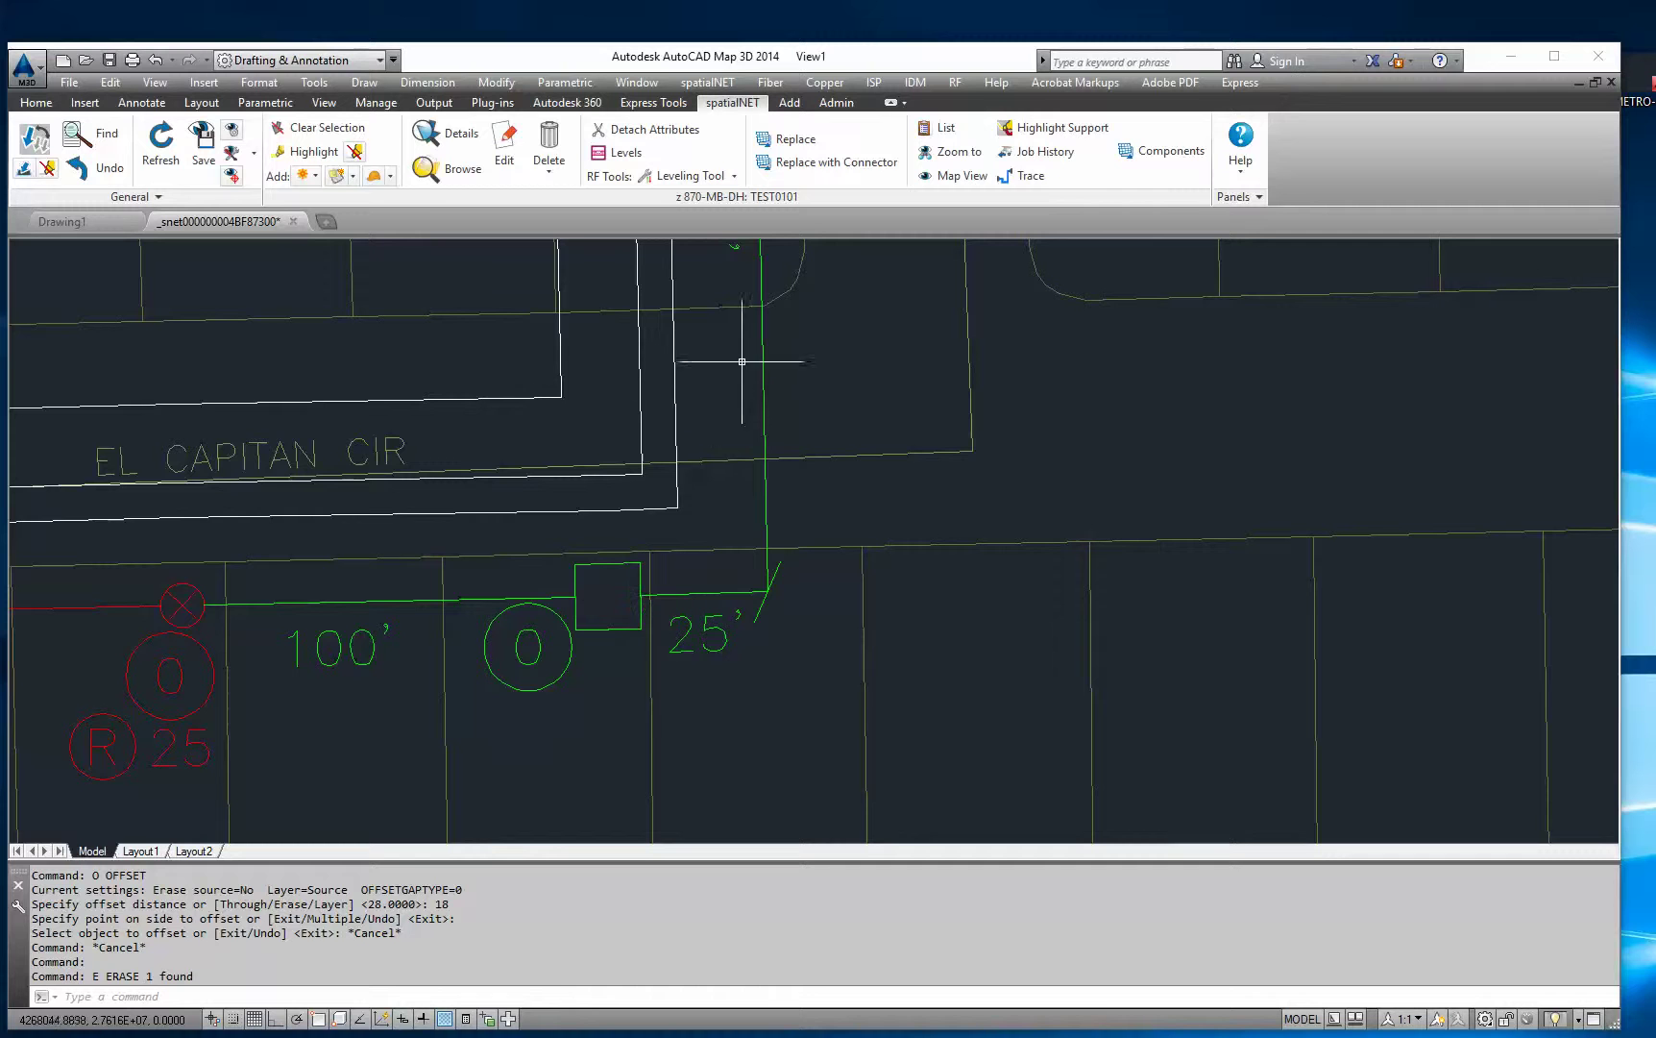
middle_drag(695, 516, 766, 597)
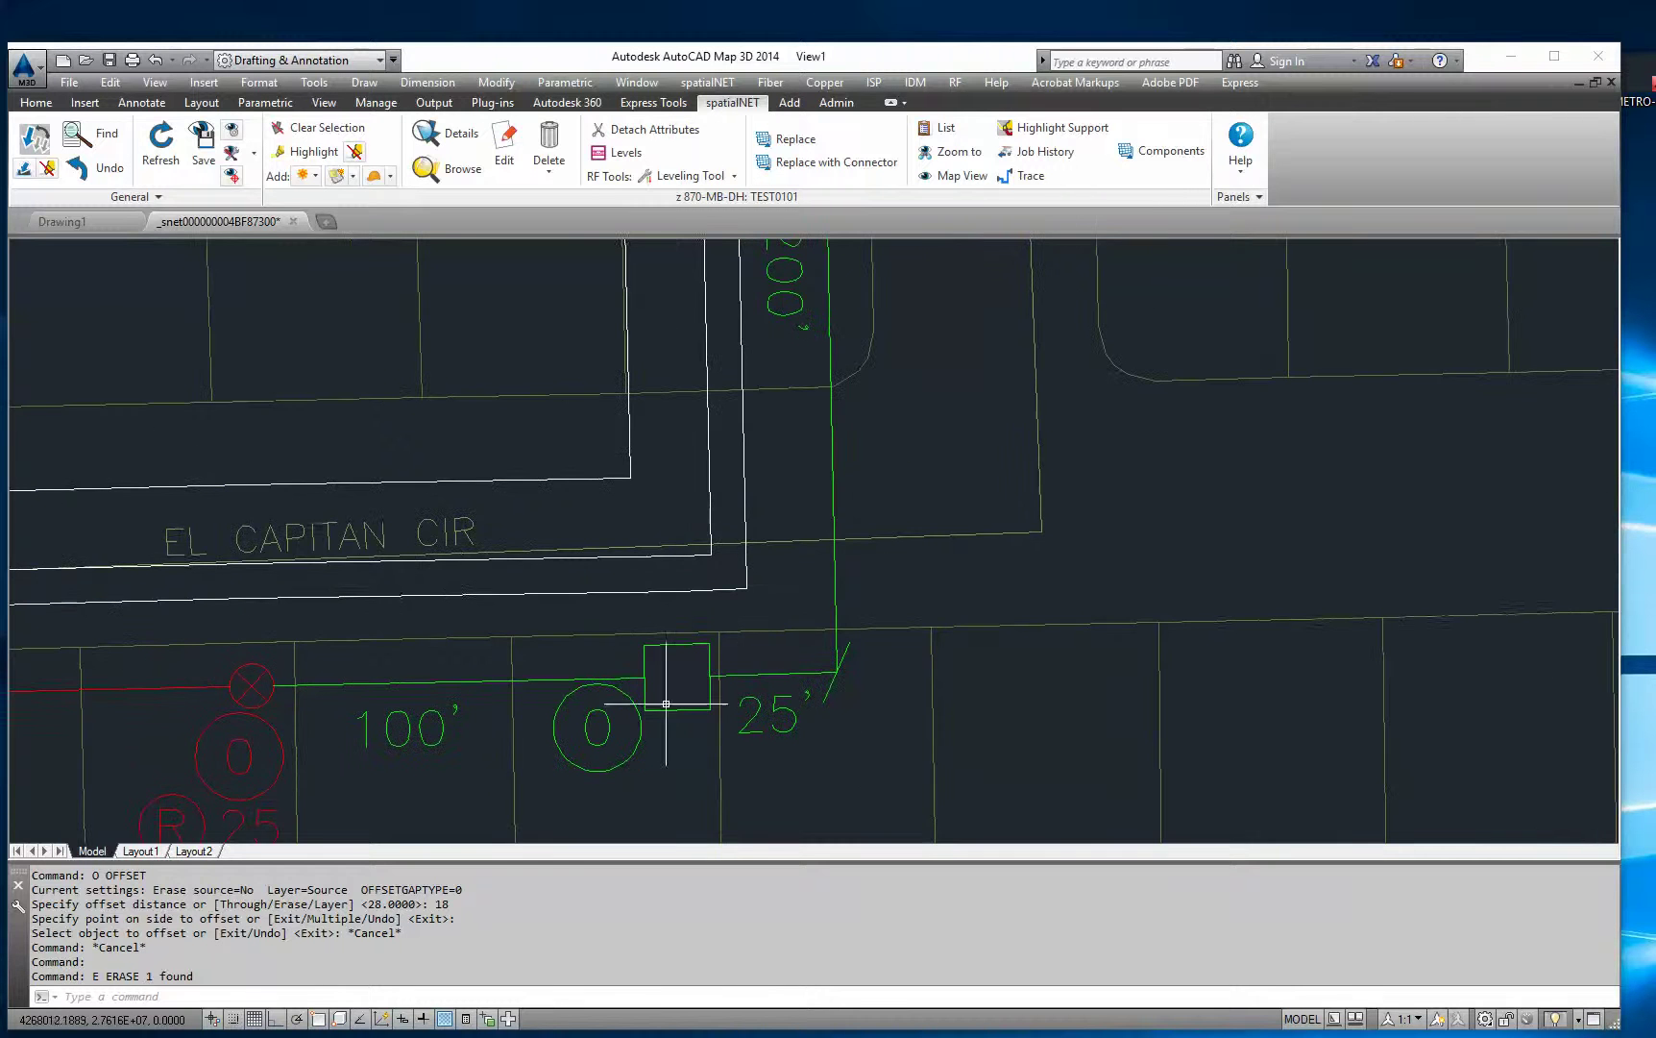
middle_drag(665, 702, 660, 665)
text(L)
key(Return)
click(672, 639)
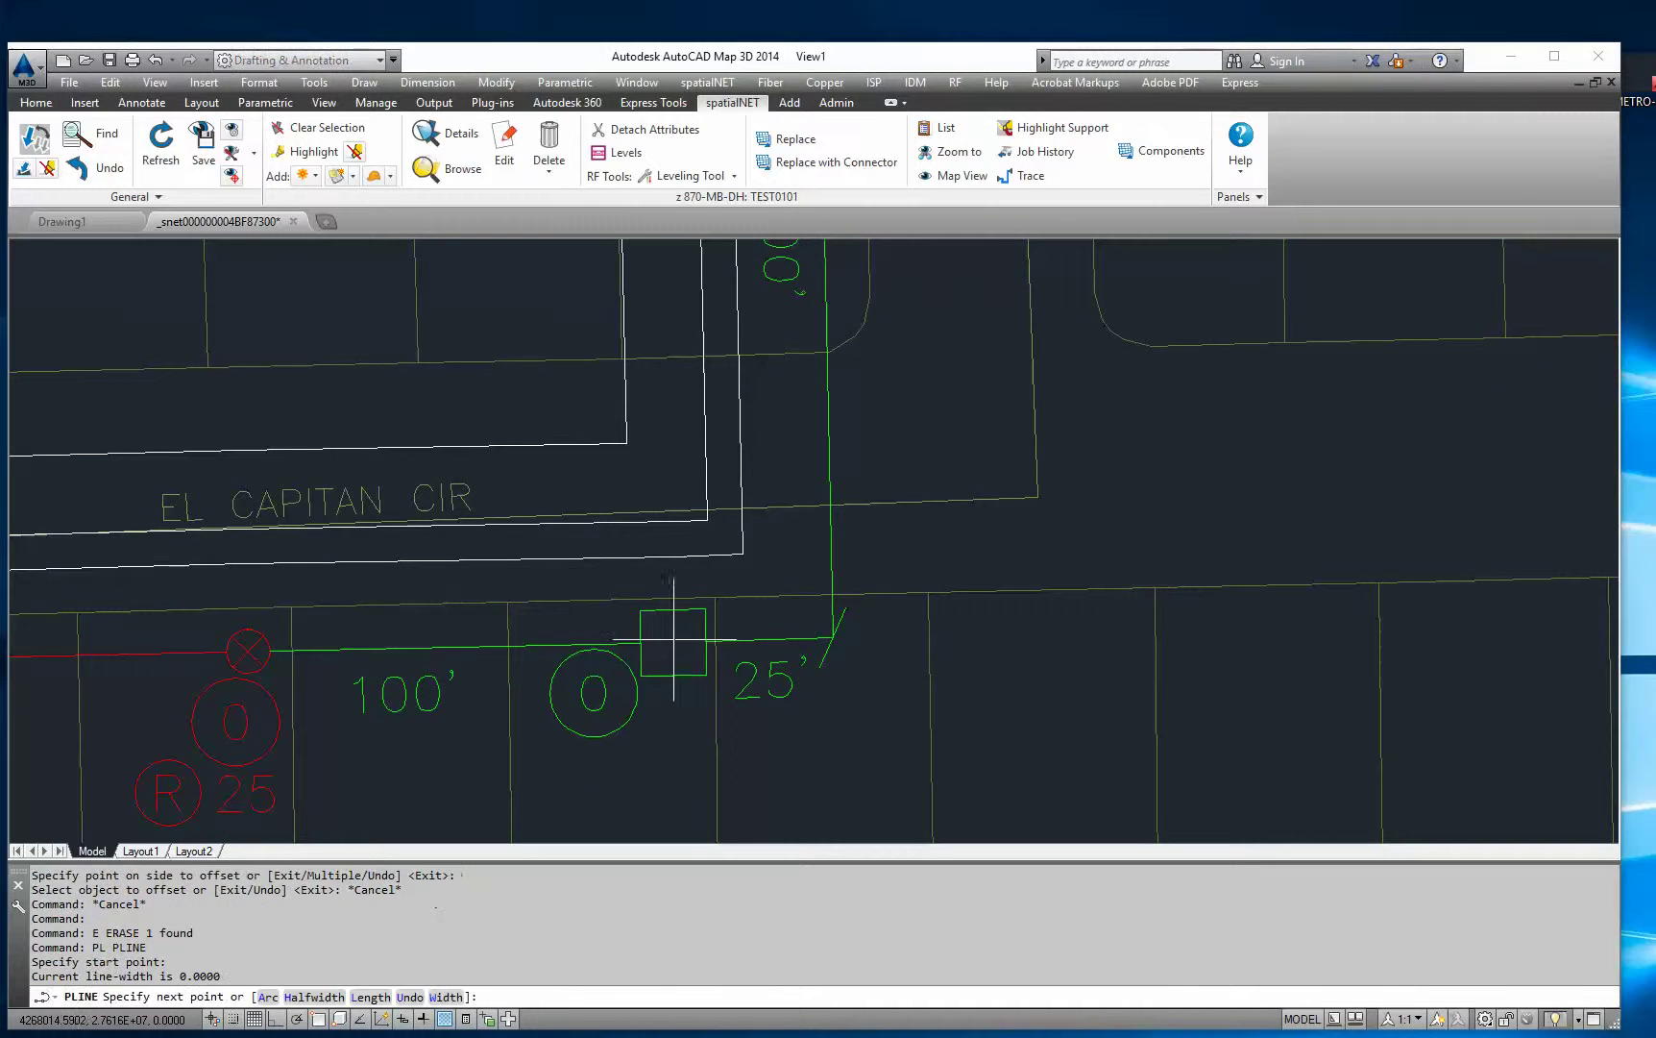
click(834, 636)
Step: Continue the polyline north along the 200' and 215' spans, ending at the northern green box
scroll(862, 654, down, 3)
middle_drag(879, 375, 821, 682)
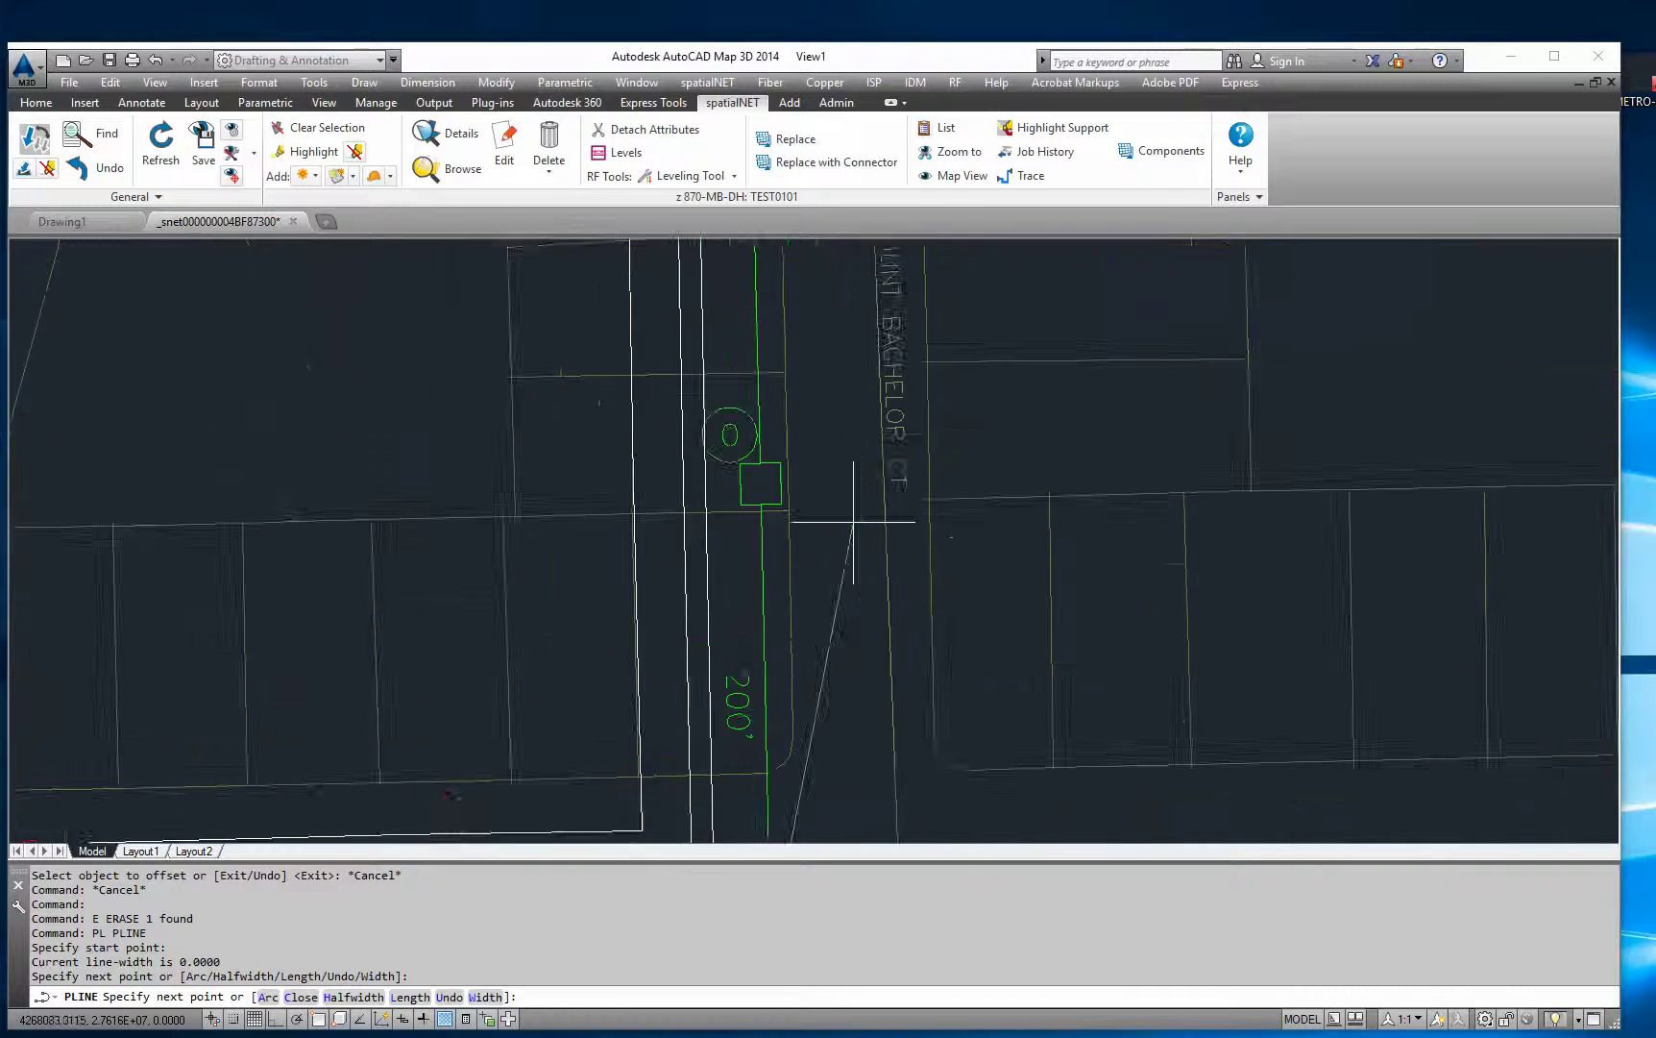
middle_drag(835, 413, 791, 631)
click(705, 688)
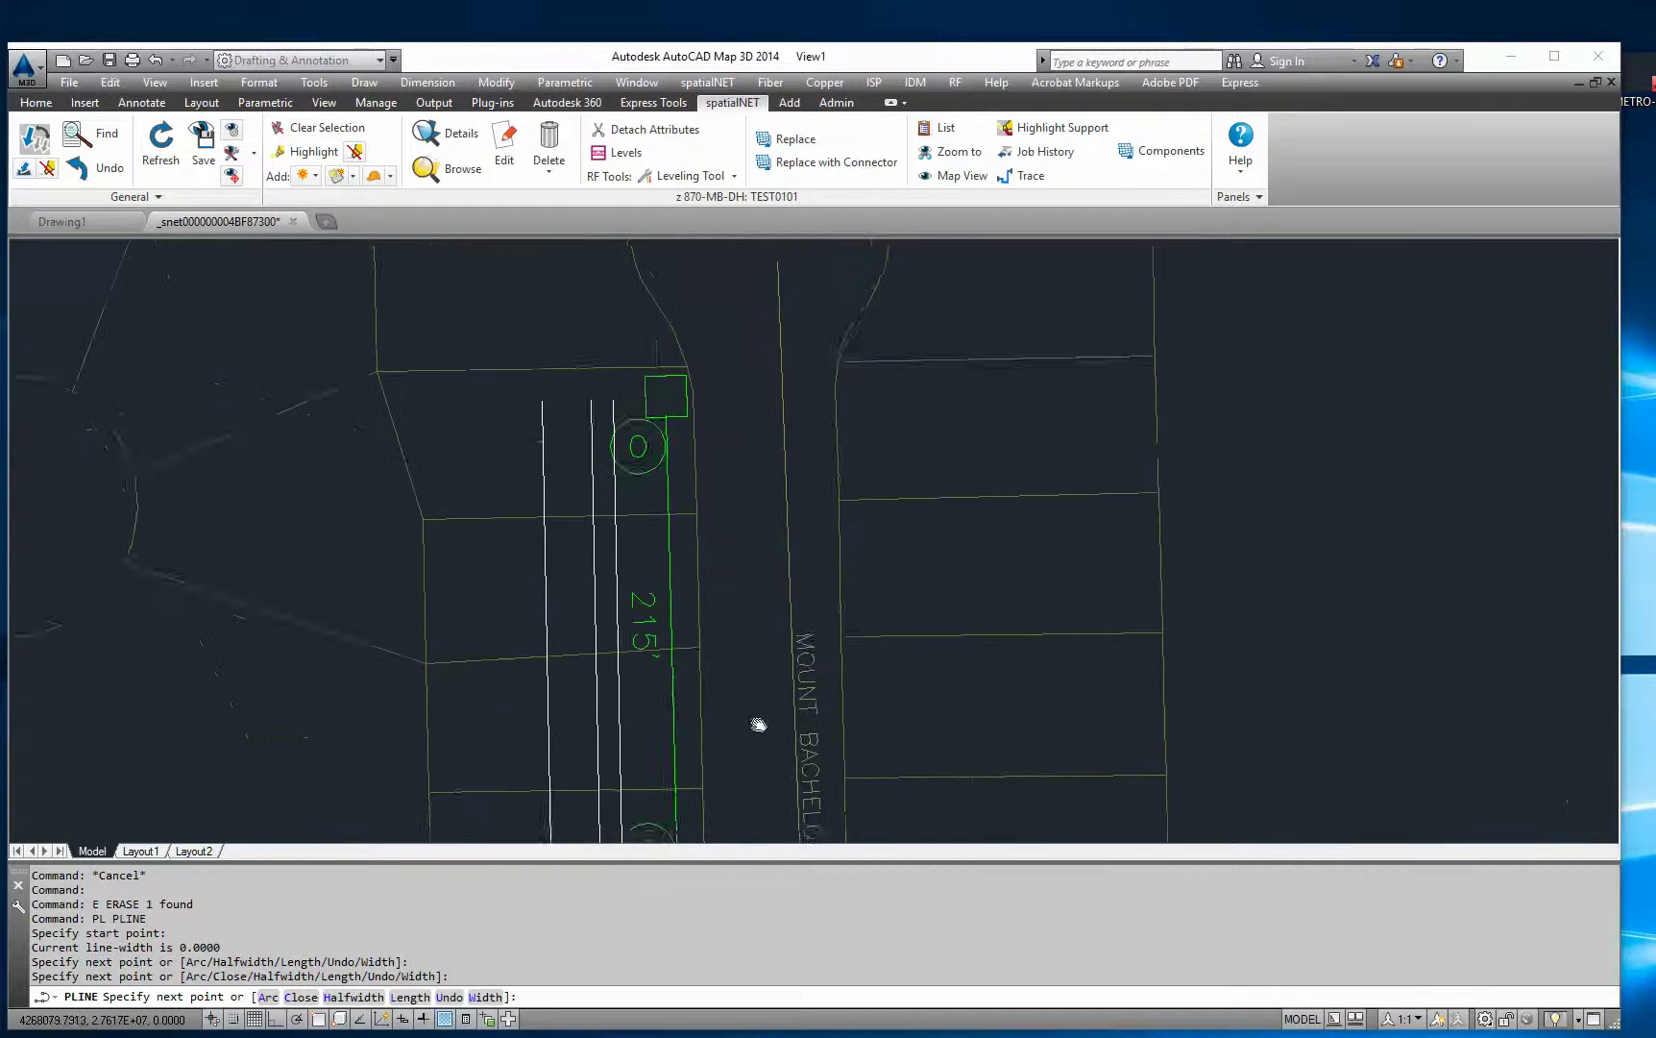
middle_drag(792, 534, 753, 751)
key(Escape)
key(Escape)
scroll(721, 573, down, 3)
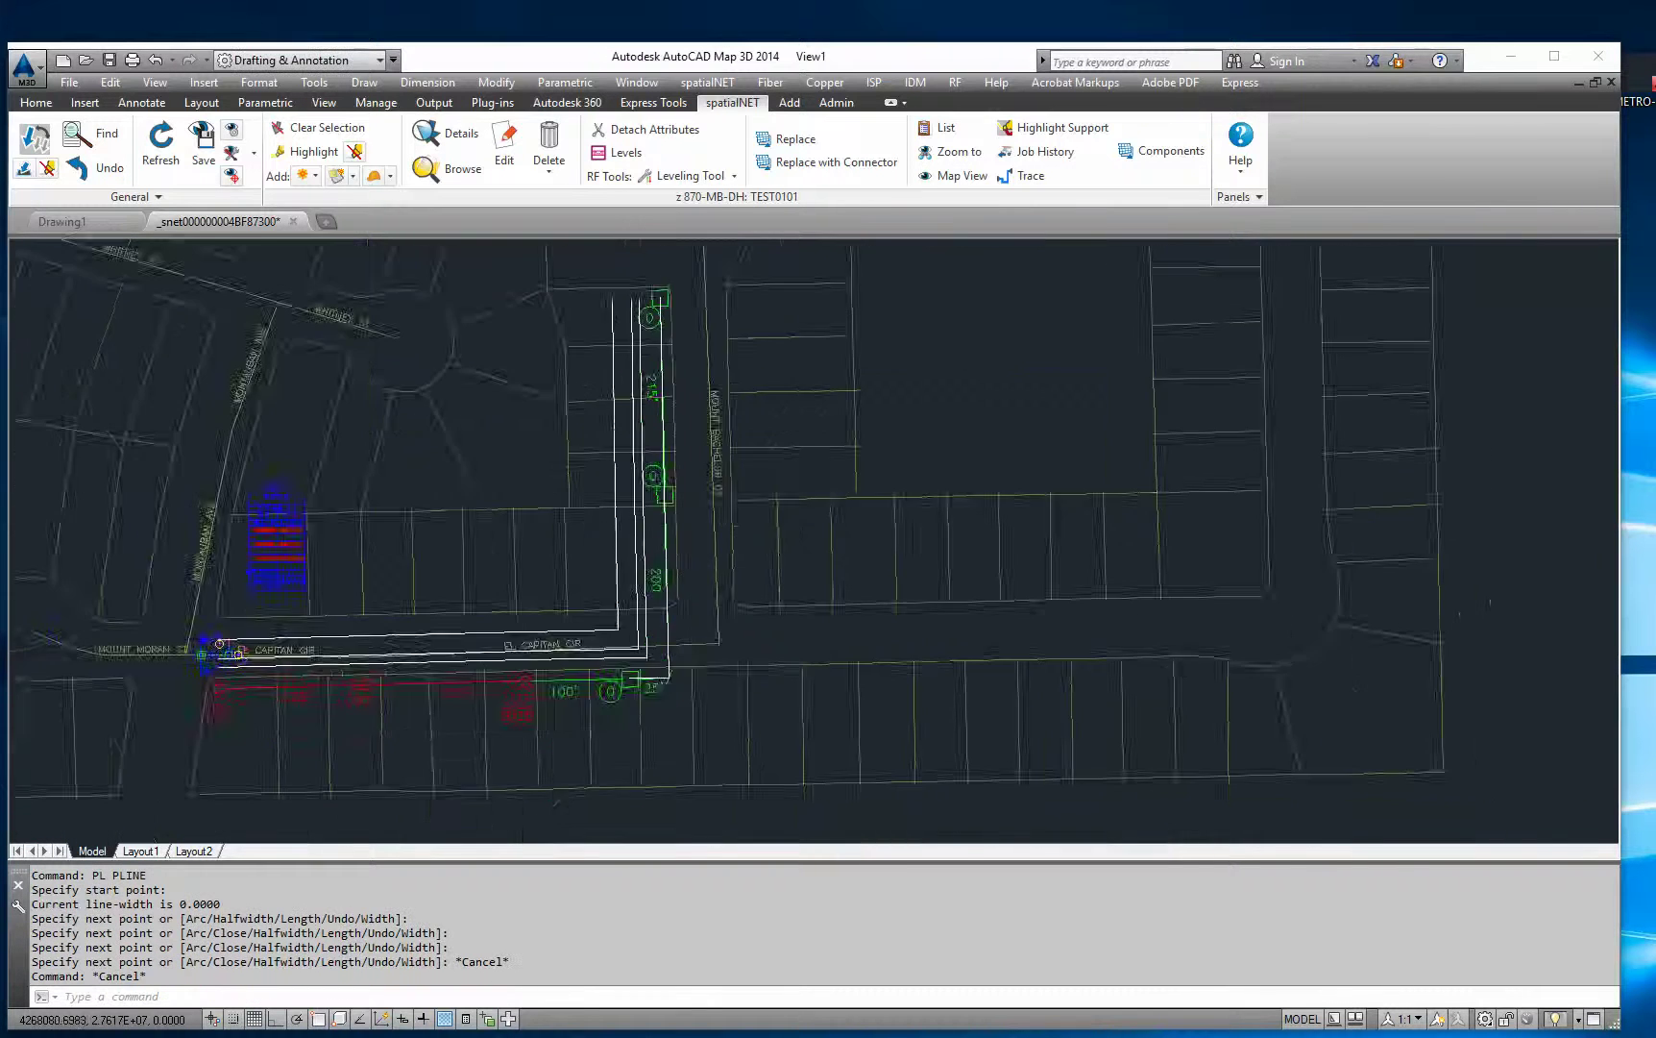
Step: Offset the new route polyline 20 feet outward, toward the Mount Bachelor Ct roadway
scroll(628, 452, up, 3)
click(619, 438)
scroll(673, 451, down, 2)
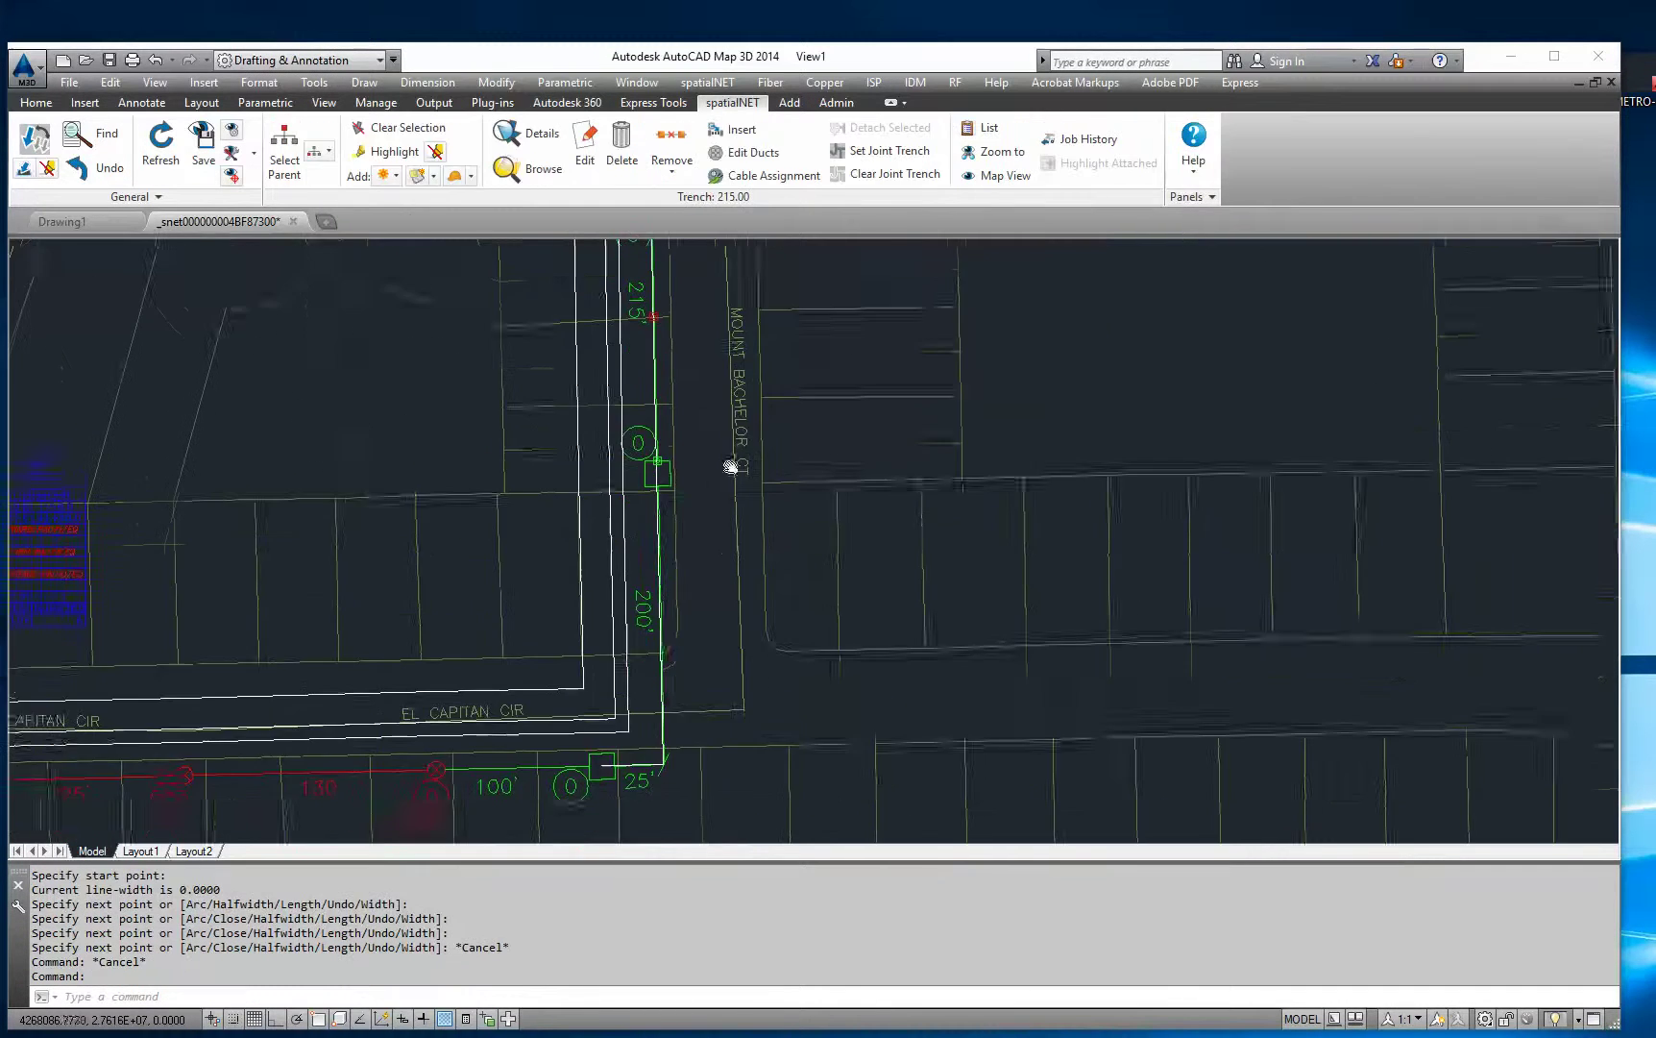
middle_drag(732, 466, 672, 619)
text(o)
key(Return)
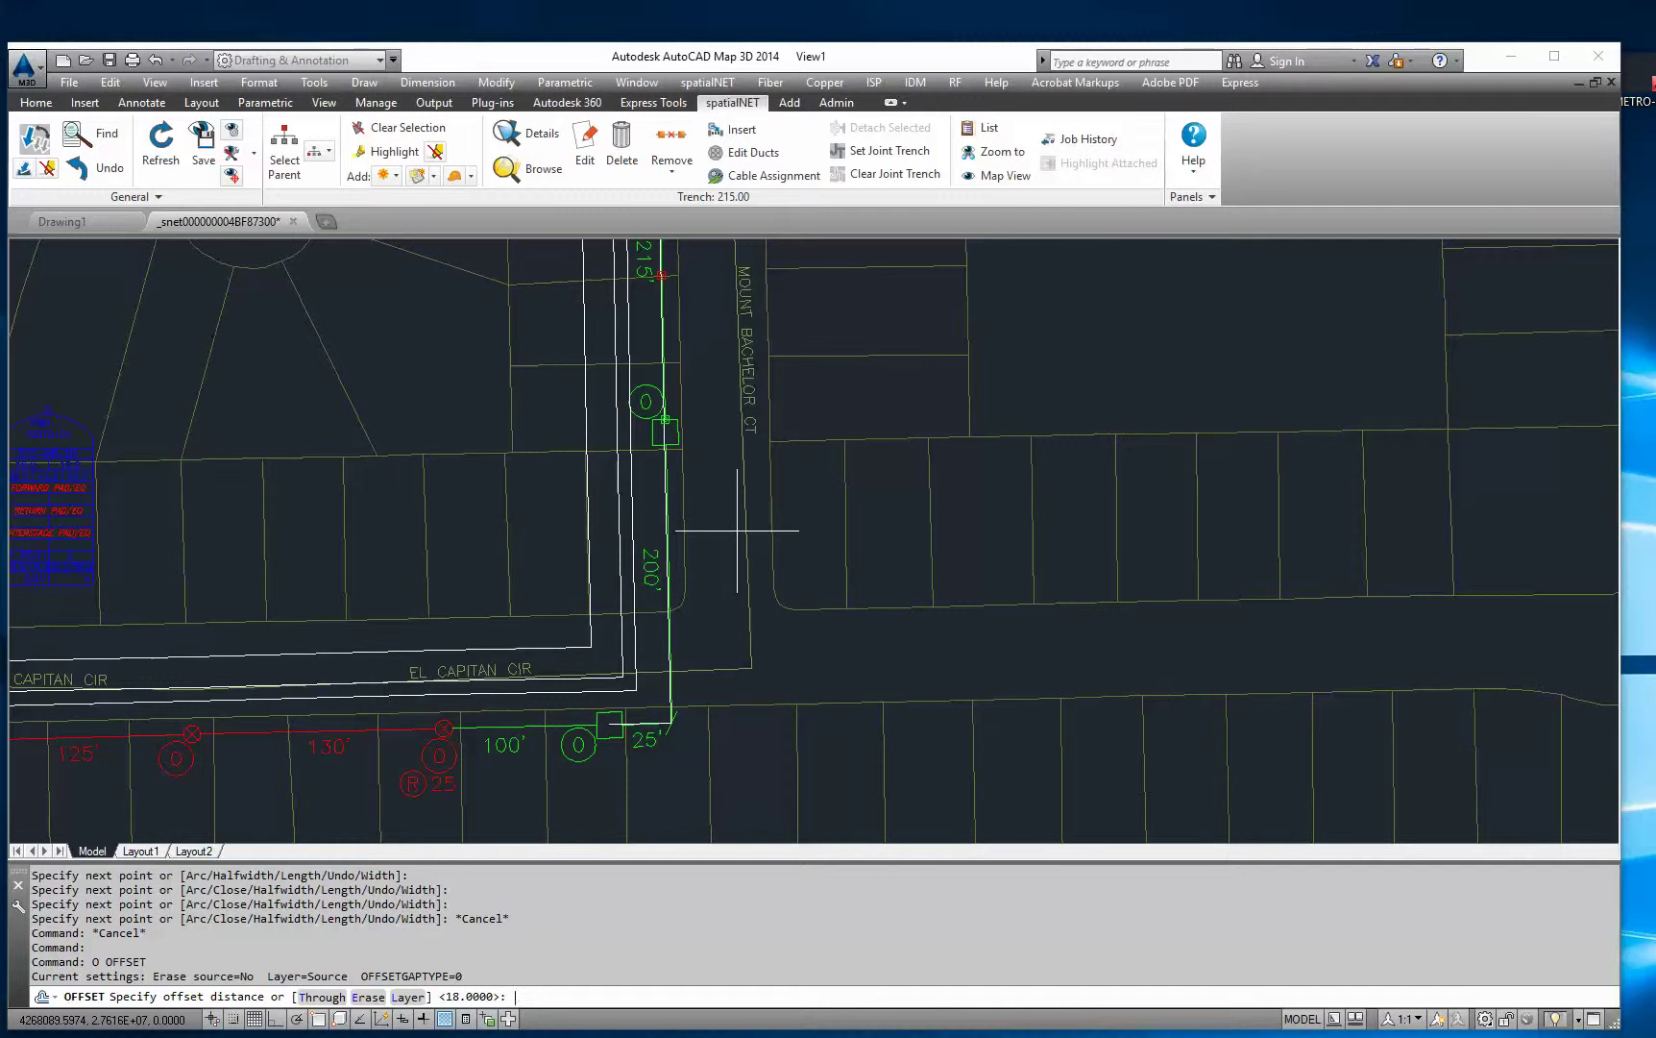
text(20)
key(Return)
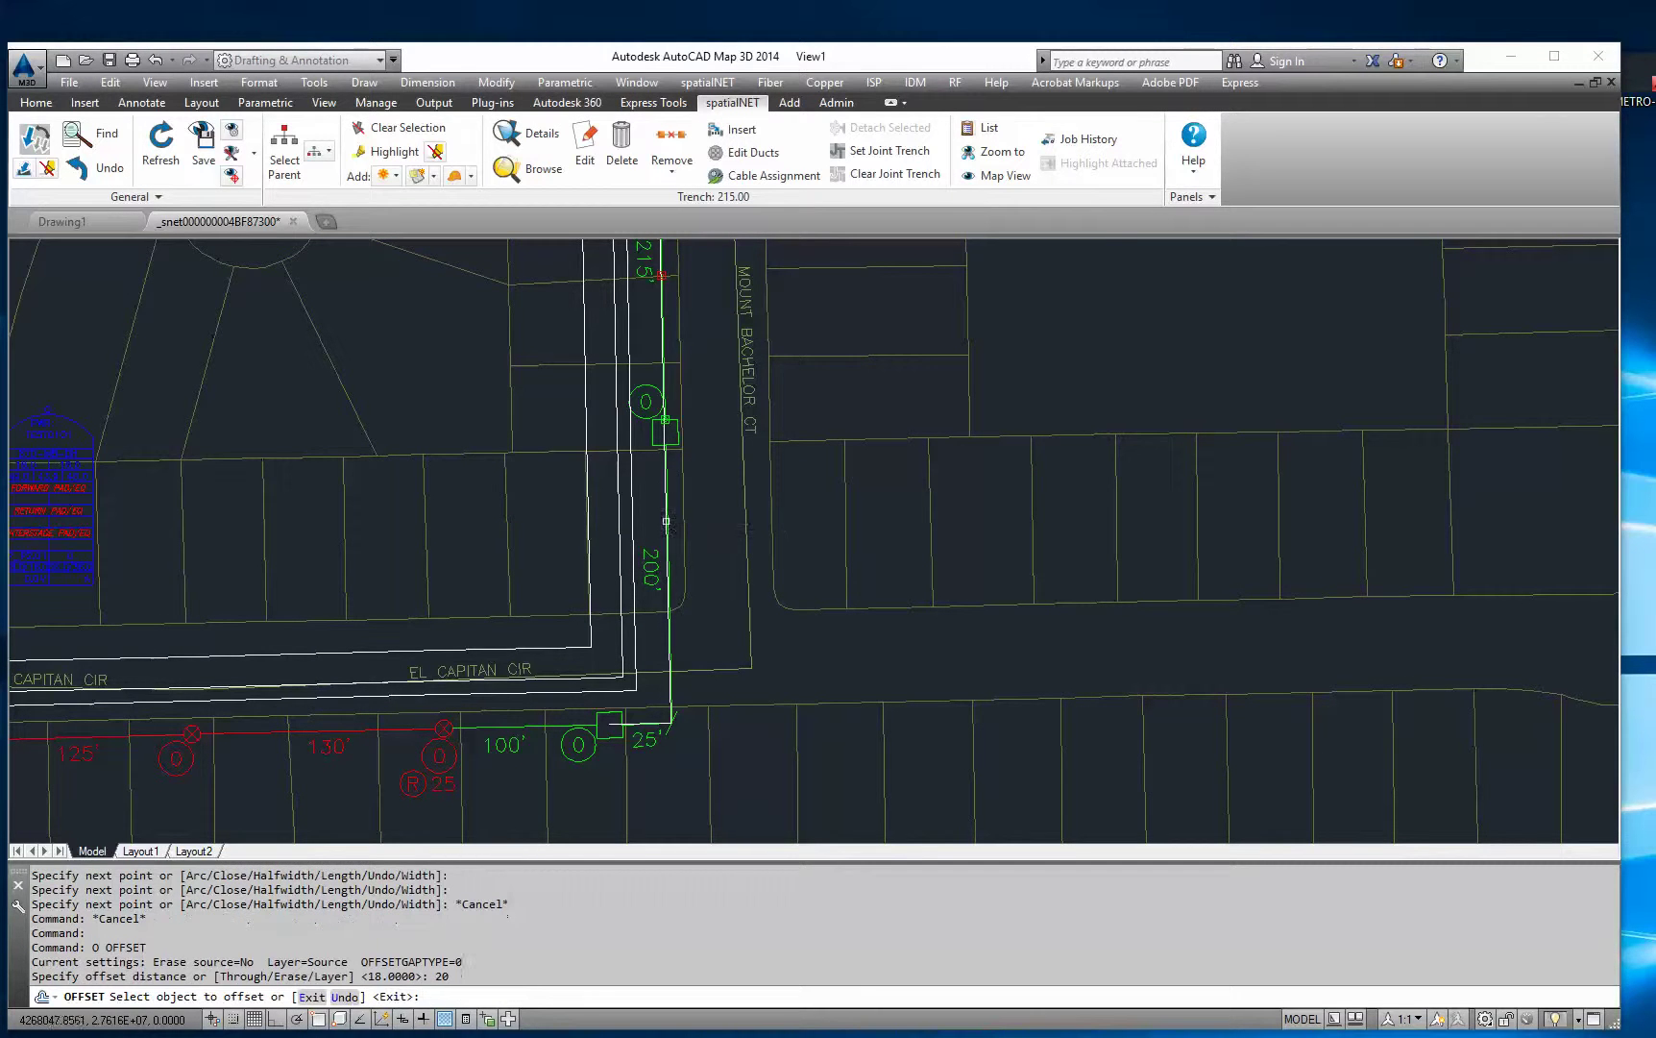
click(665, 521)
click(749, 554)
key(Escape)
key(Escape)
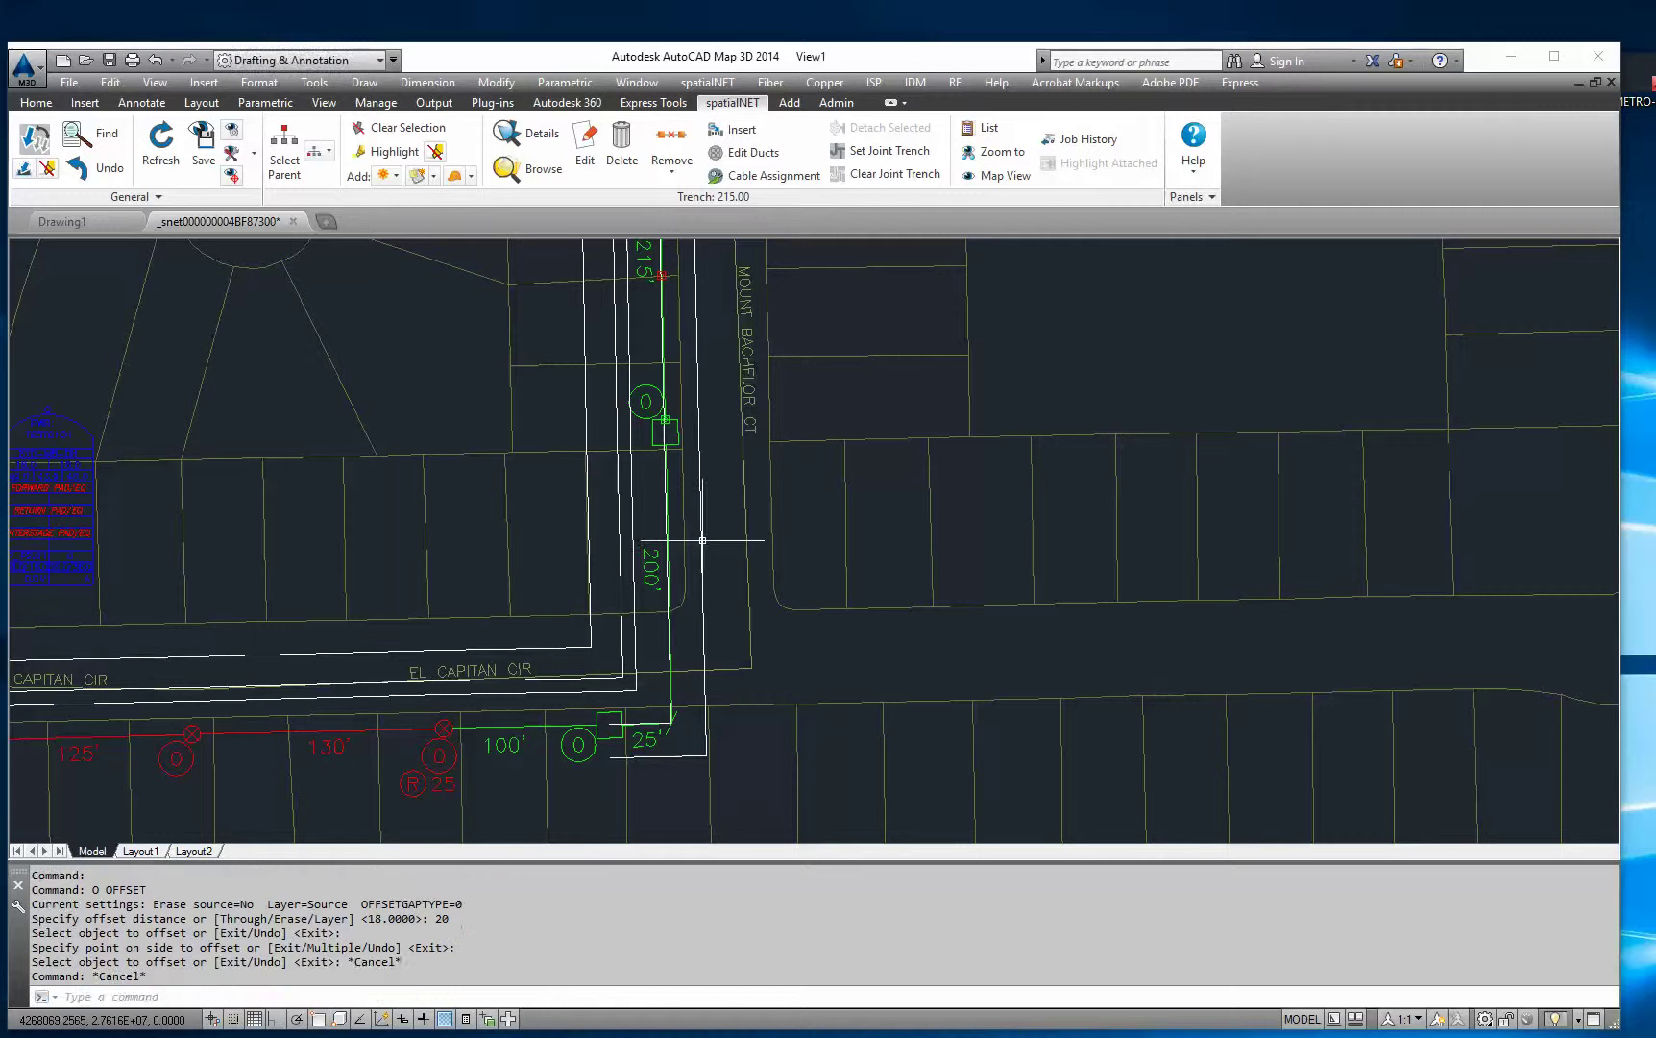
Step: Offset the same route polyline 28 feet toward the Mount Bachelor Ct roadway for the first cable
text(o)
key(Return)
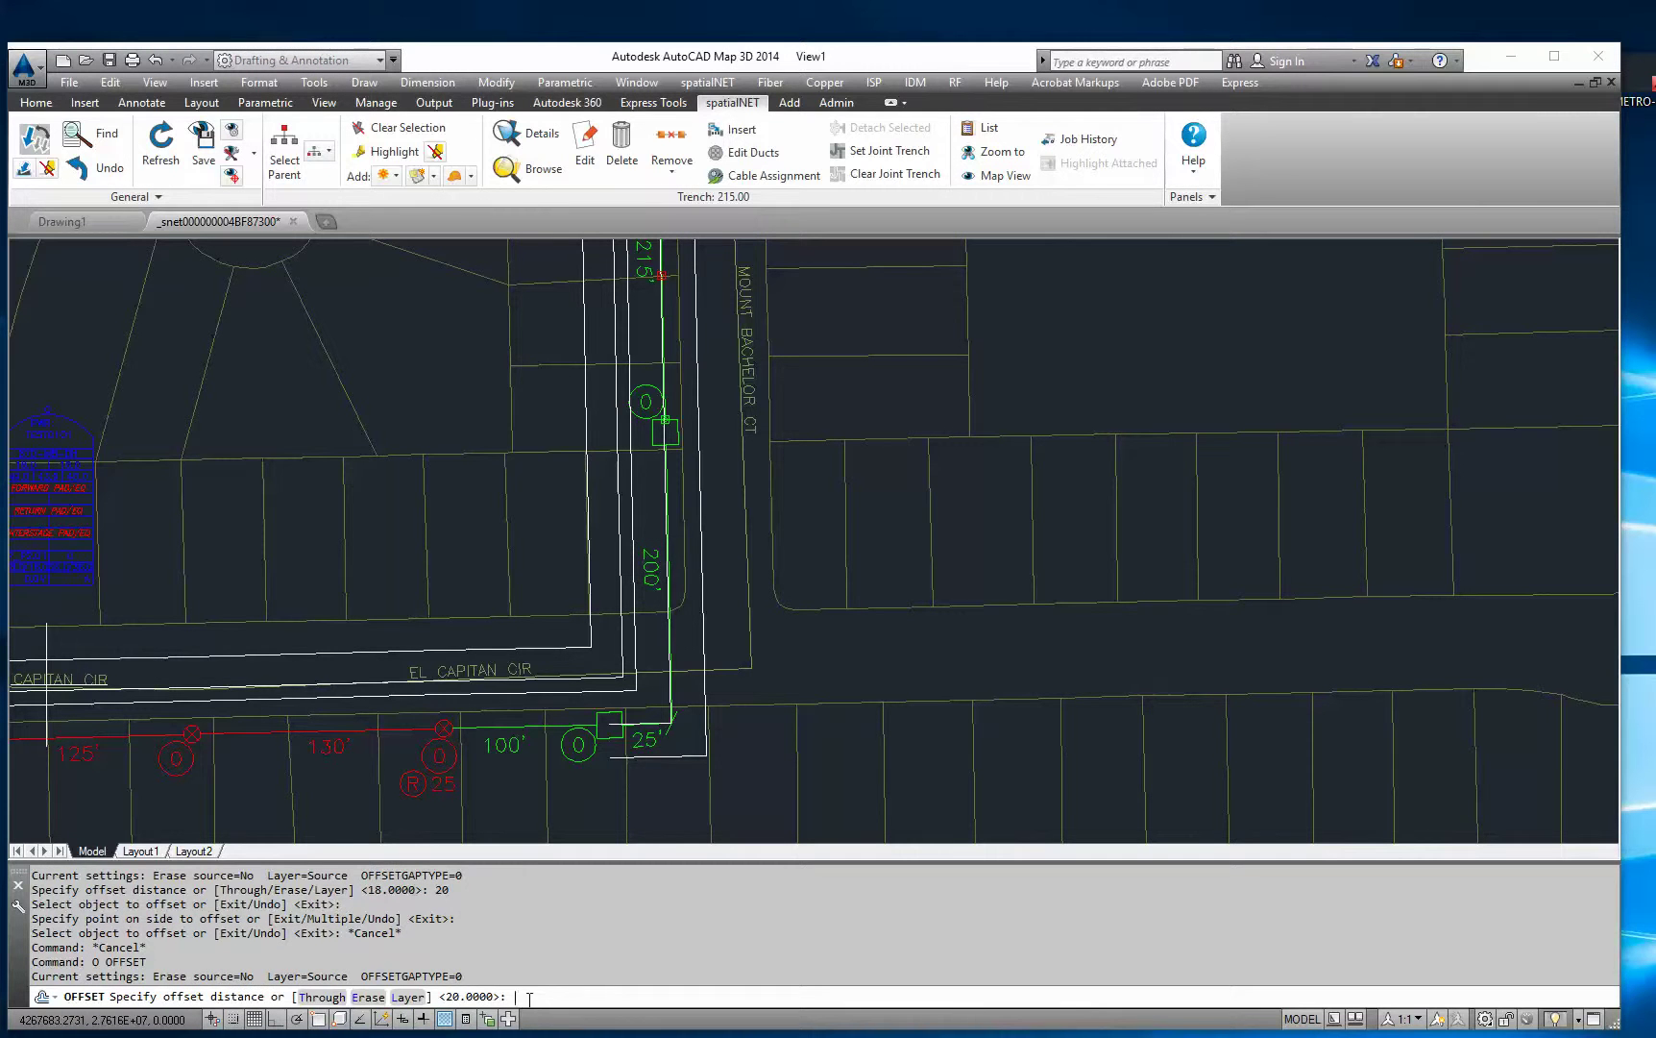
text(28)
key(Return)
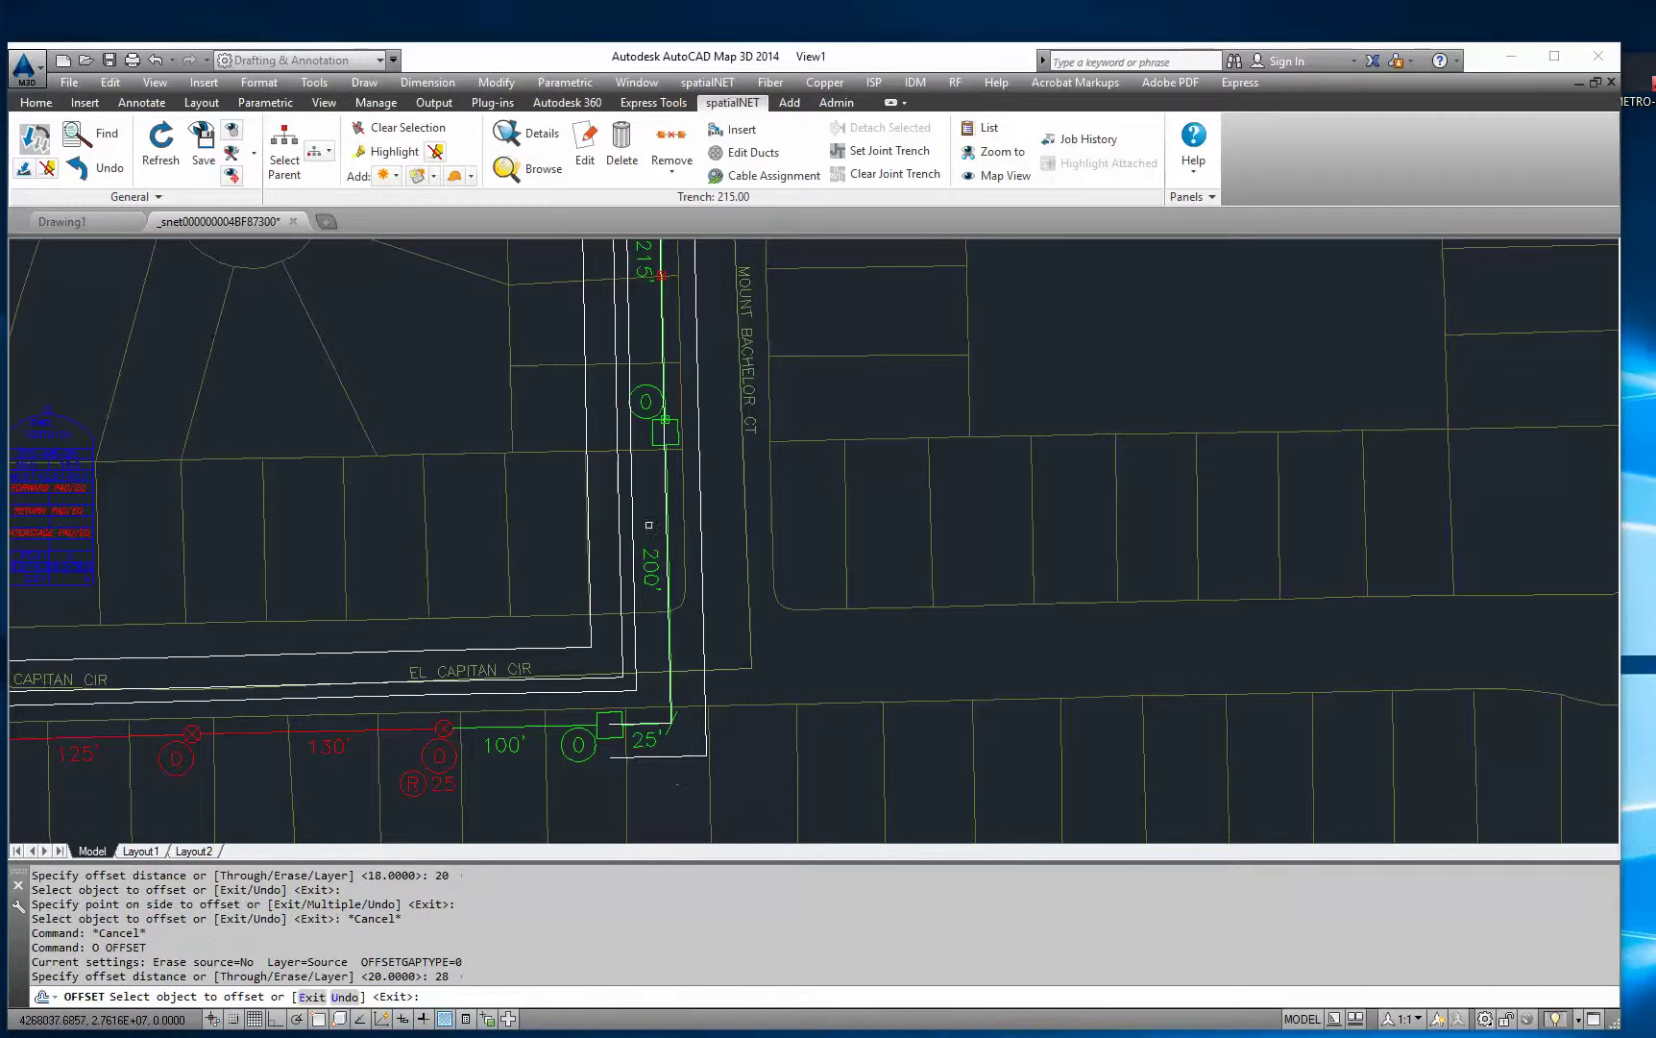
click(670, 492)
click(759, 548)
key(Escape)
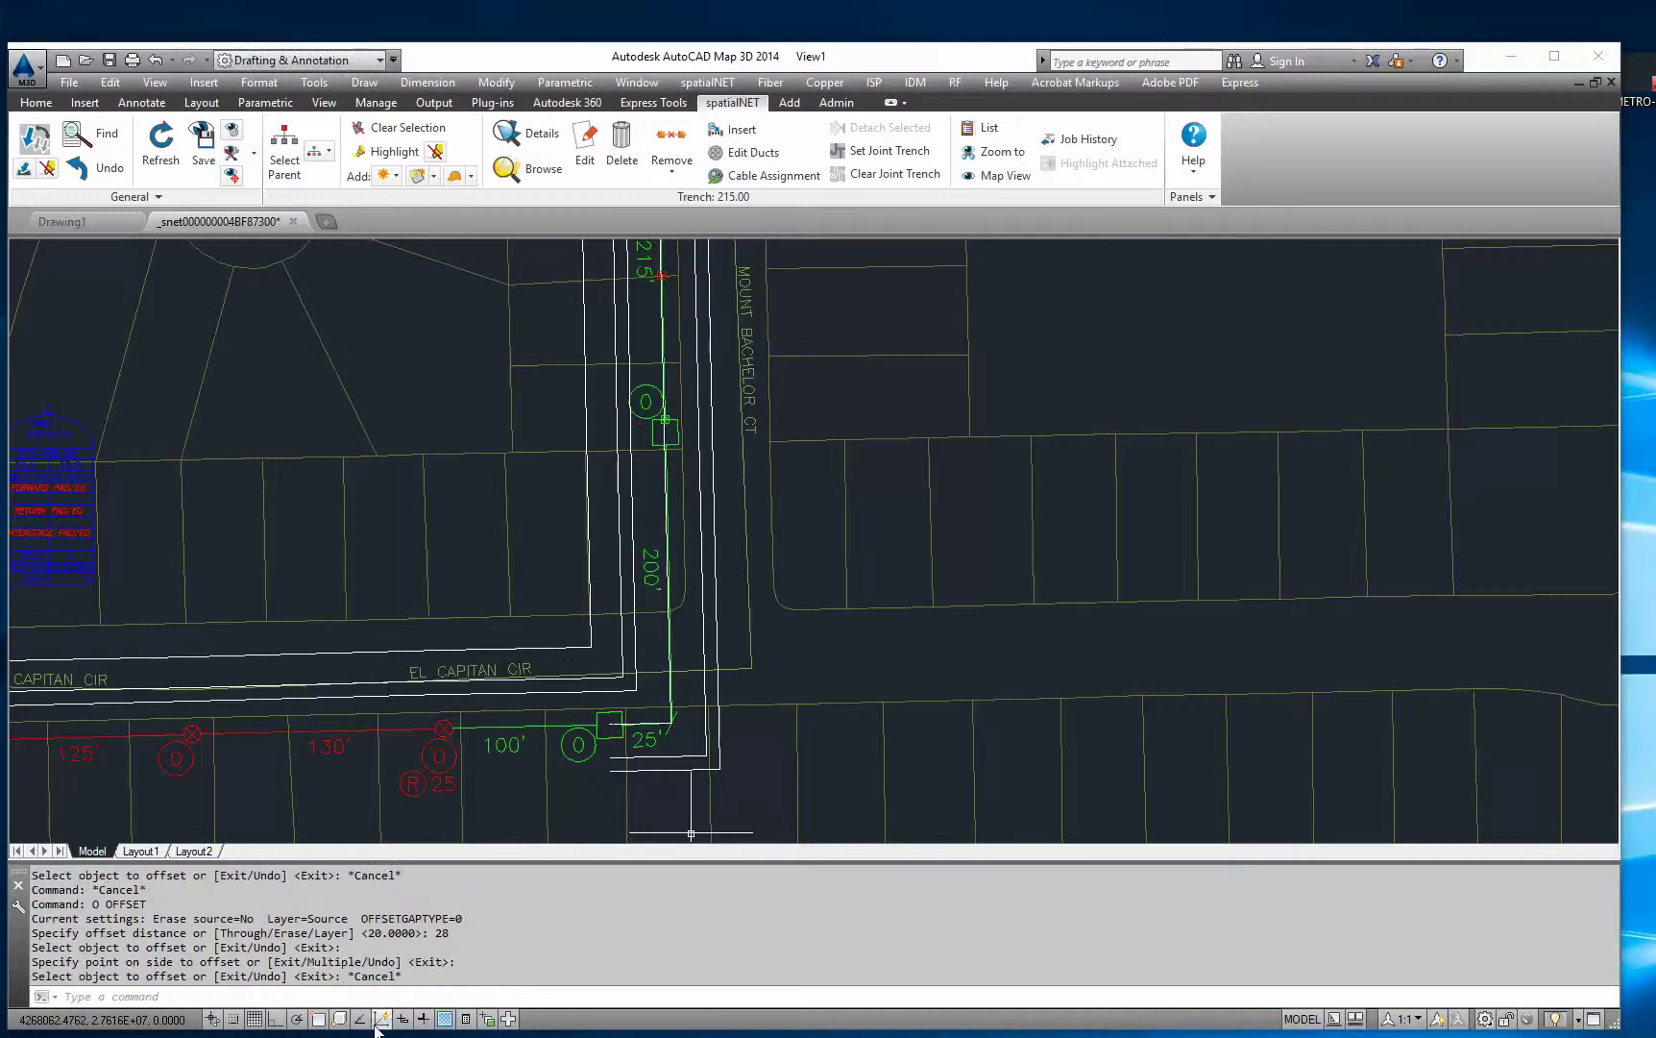
Step: Offset the 28-foot polyline 18 feet farther toward Mount Bachelor Ct for the second cable
text(o)
key(Return)
text(18)
key(Return)
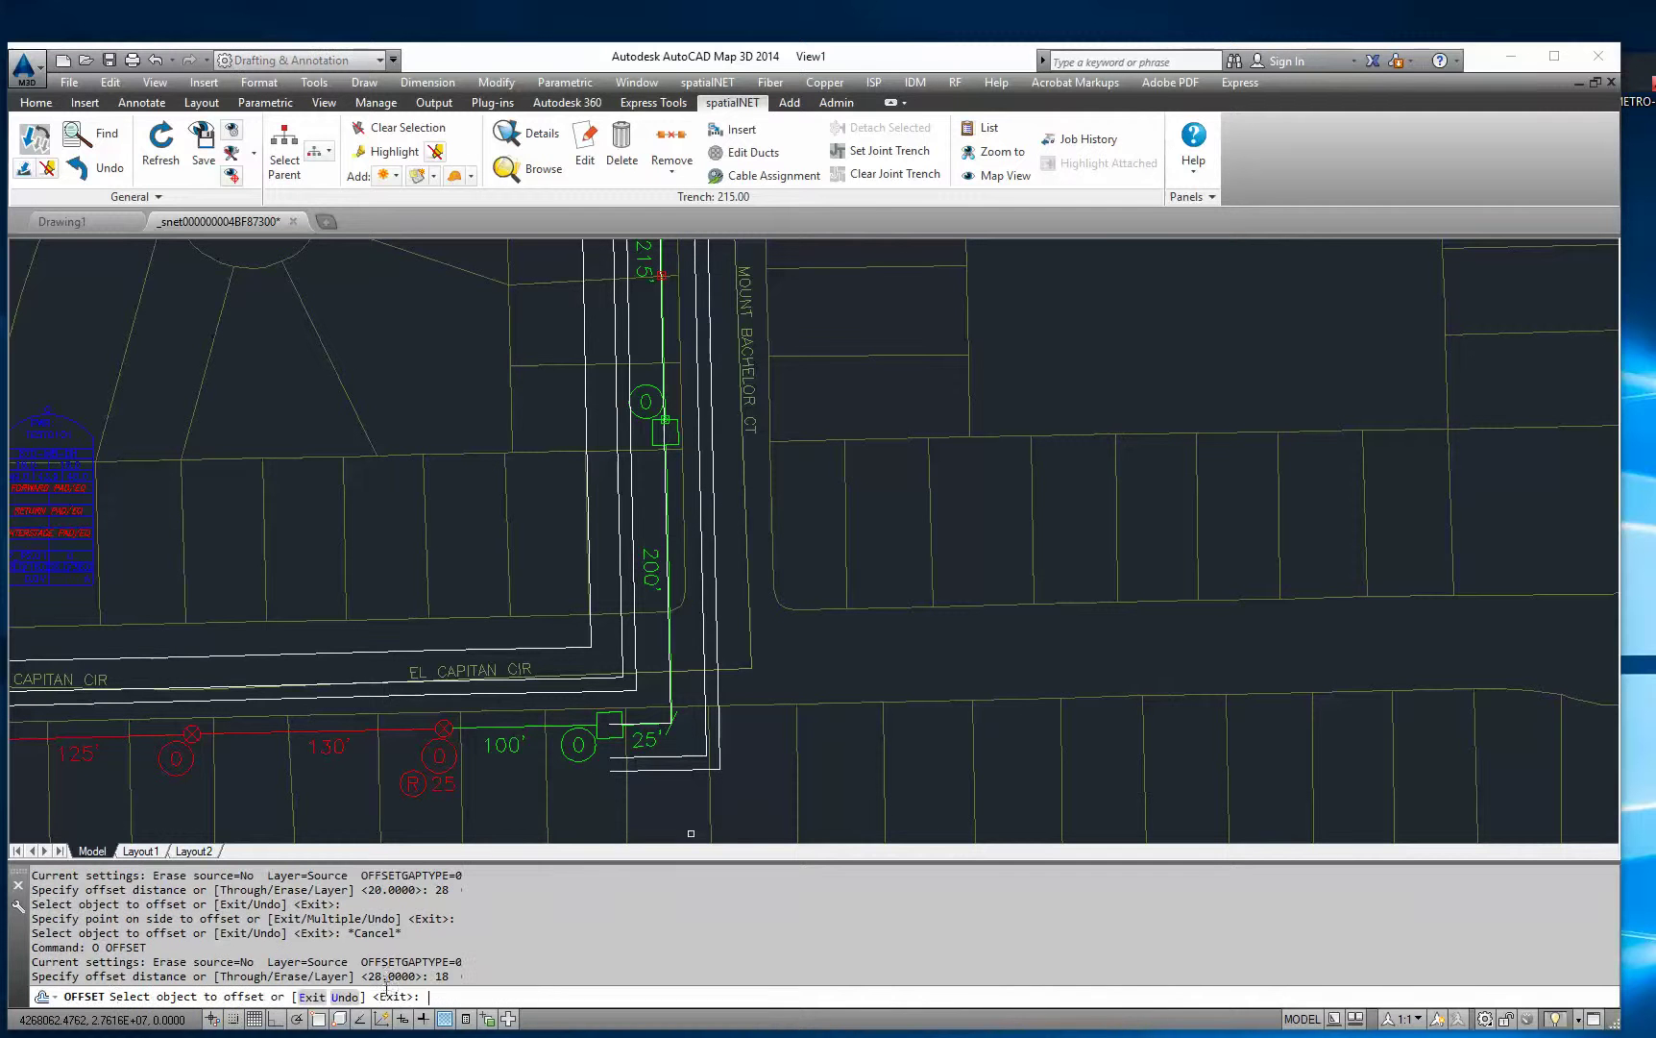
click(713, 462)
click(738, 577)
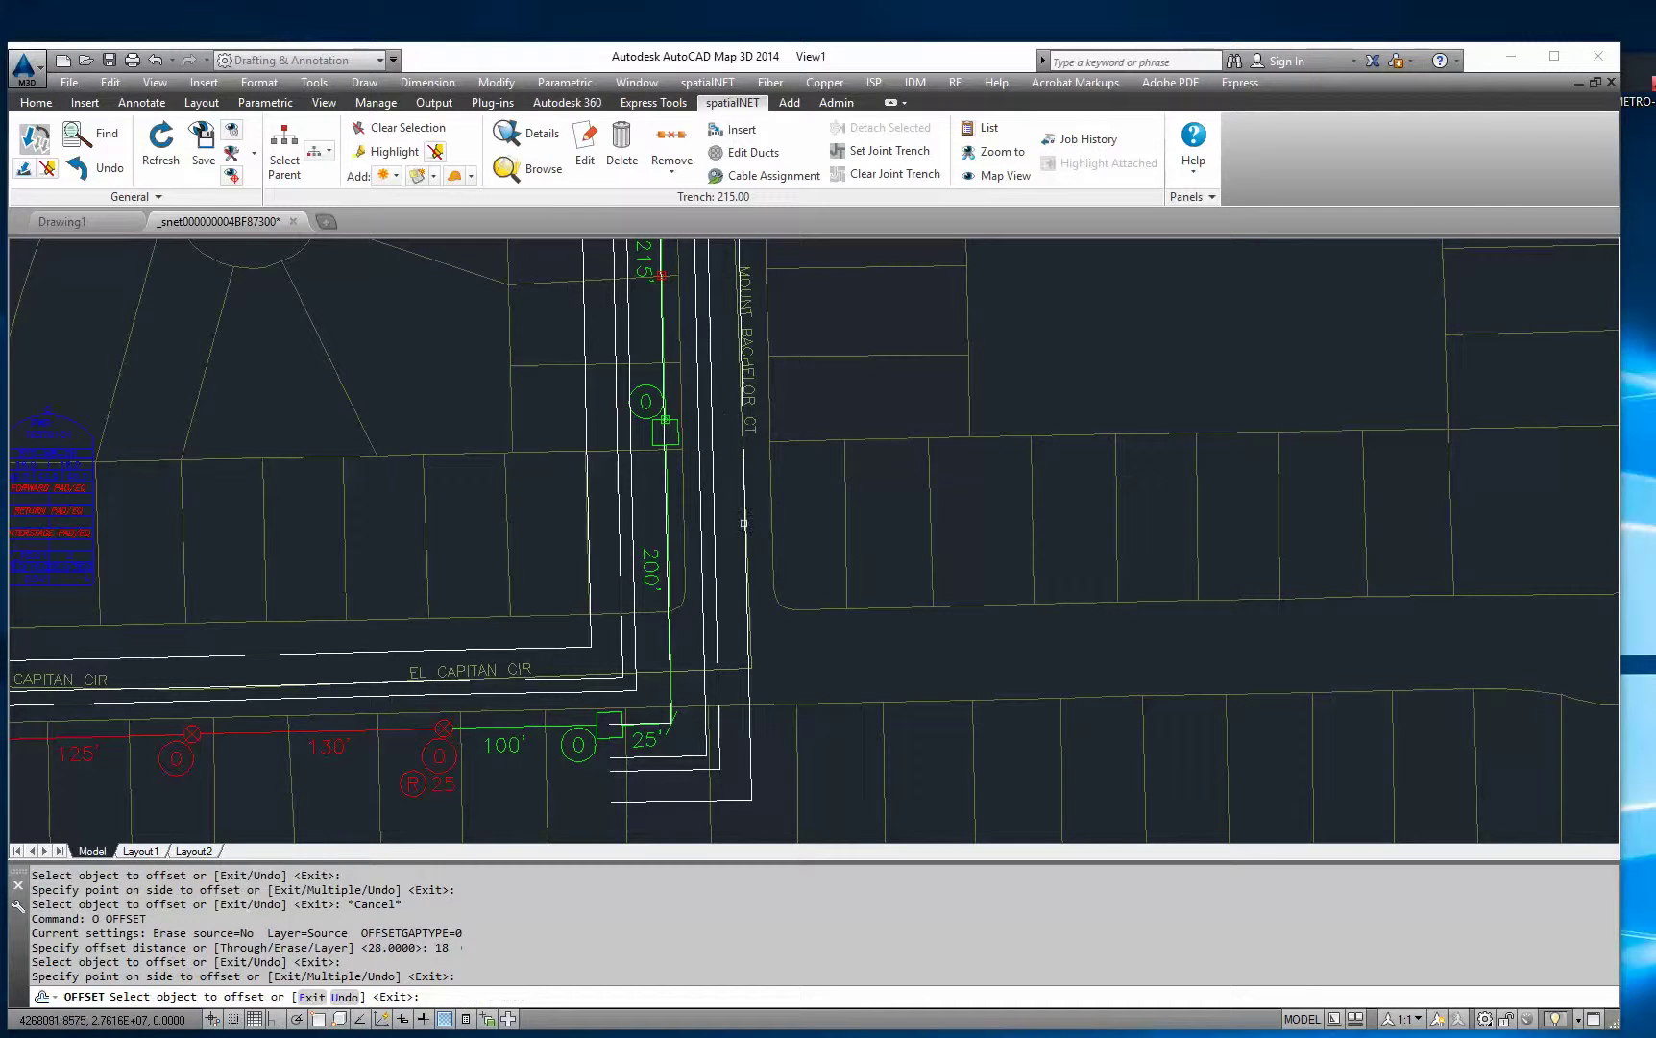
key(Escape)
key(Escape)
Step: With Ortho on, draw a vertical cutting line about 37 feet long across the three El Capitan Cir polylines just west of their corners
scroll(660, 663, up, 1)
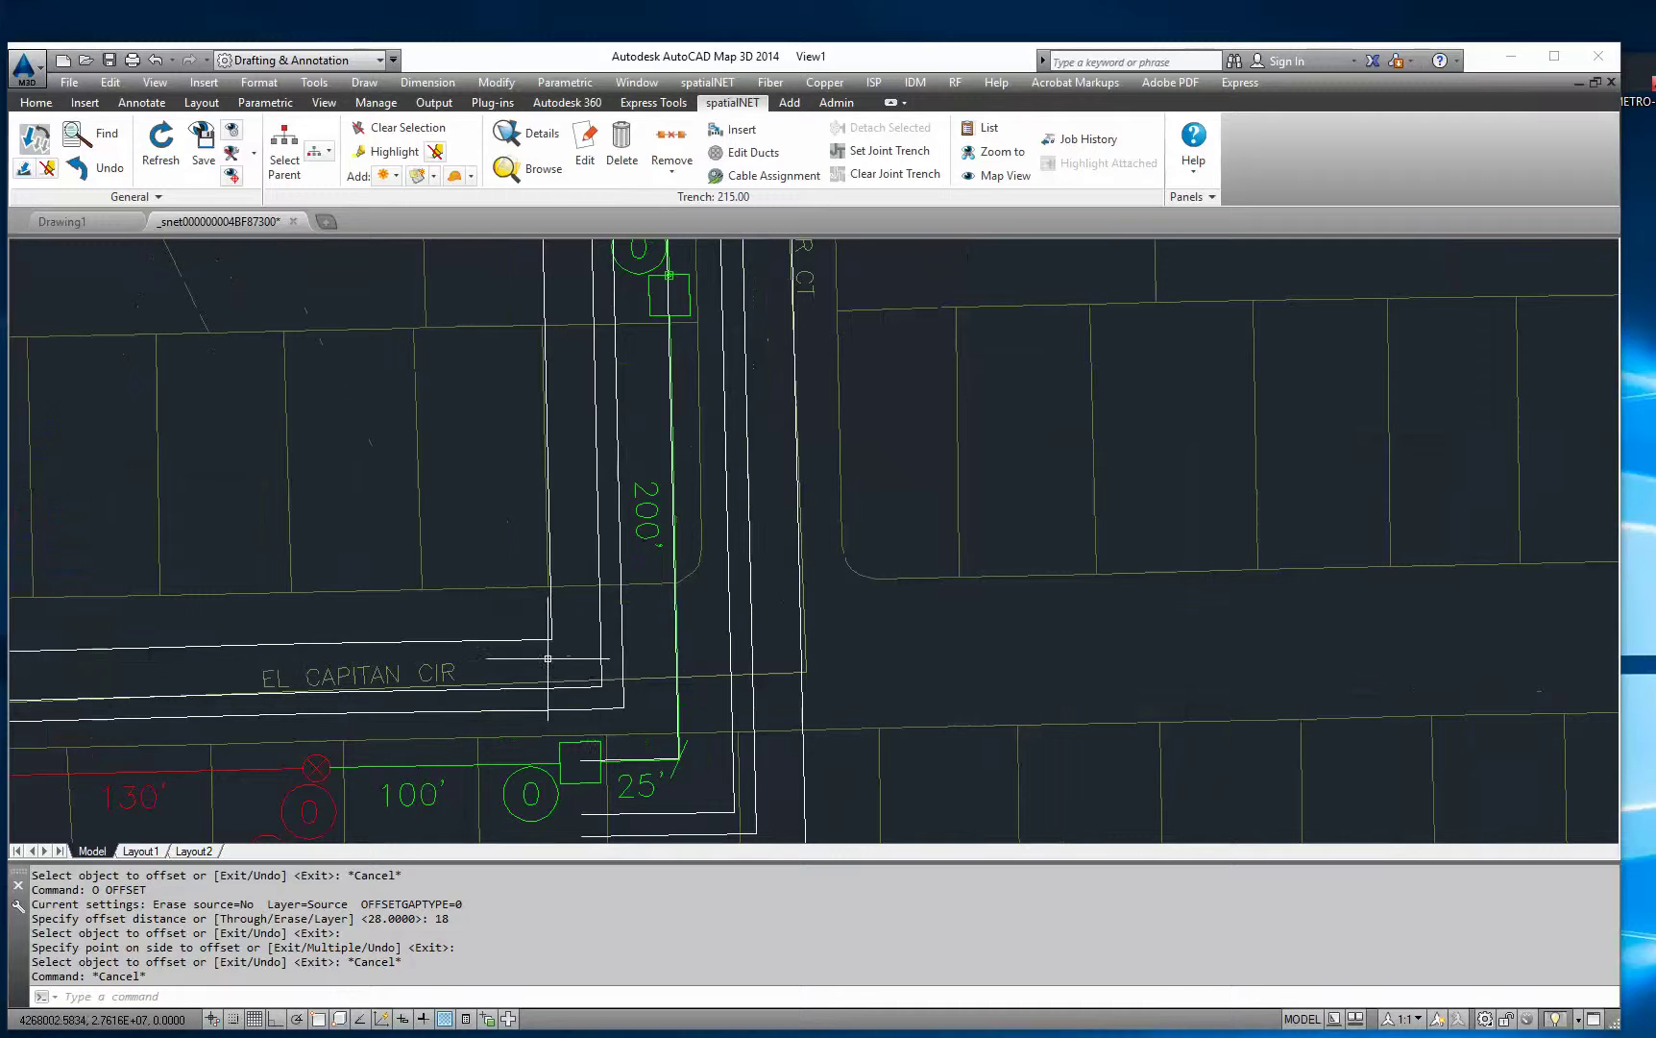
text(pl)
key(Return)
click(527, 623)
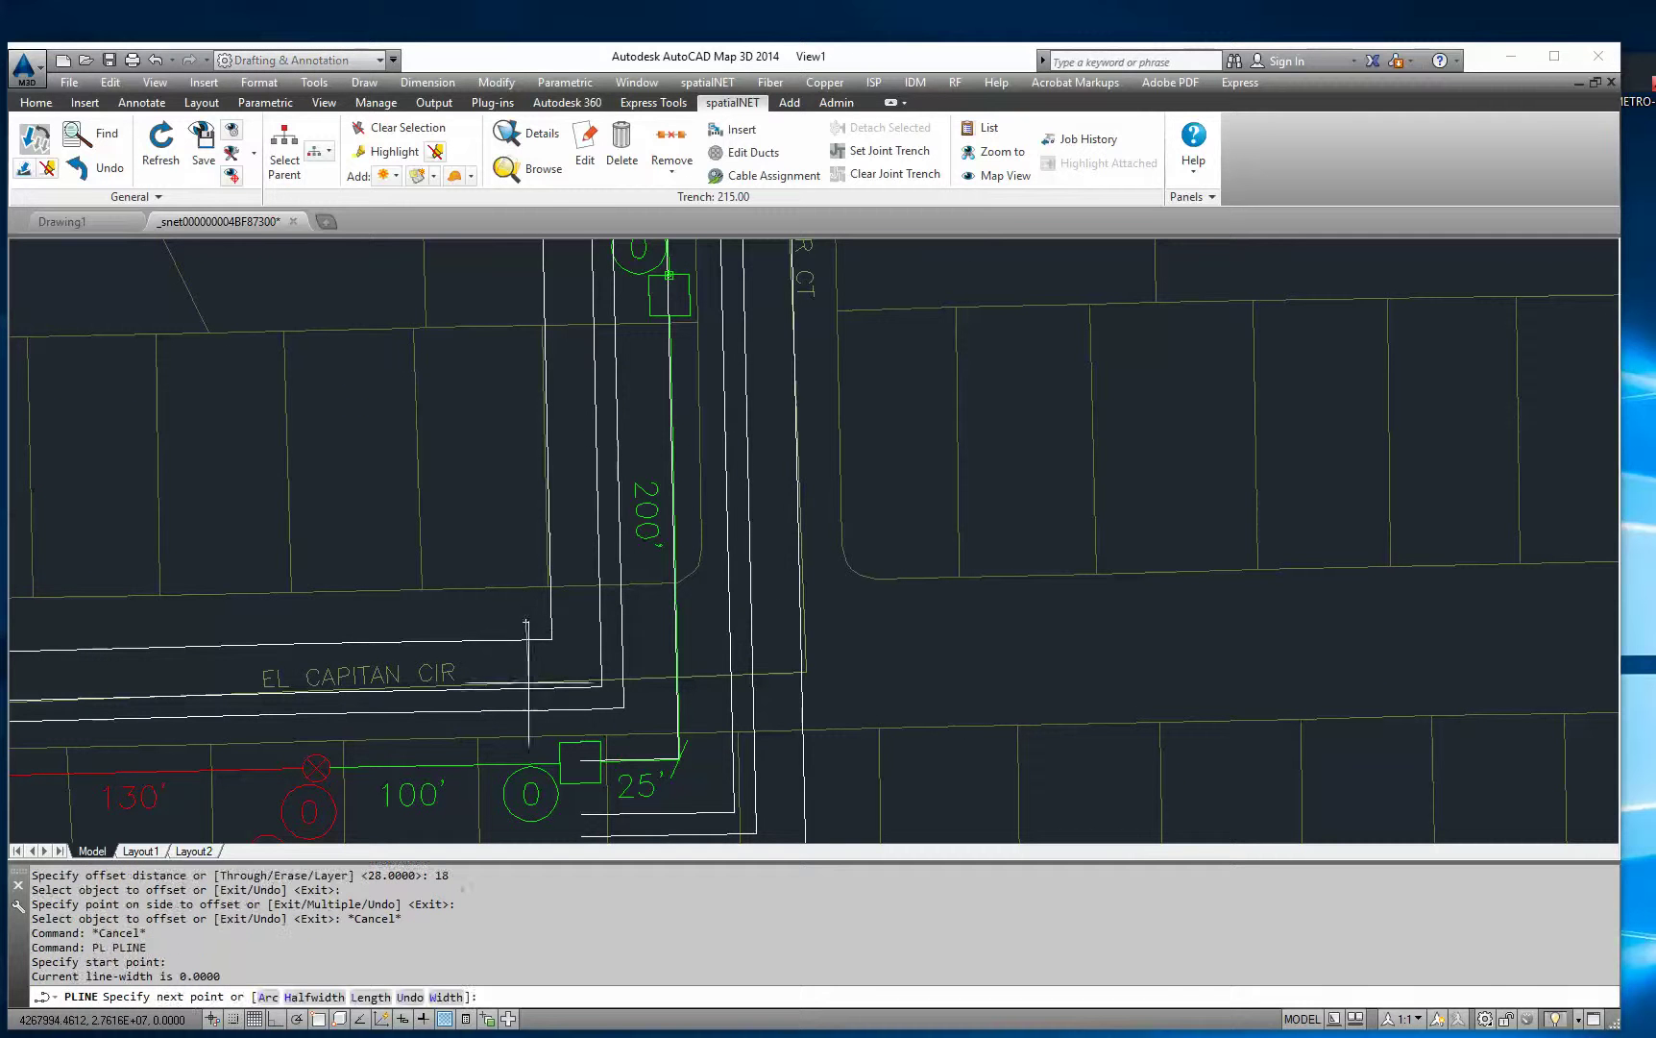
key(F8)
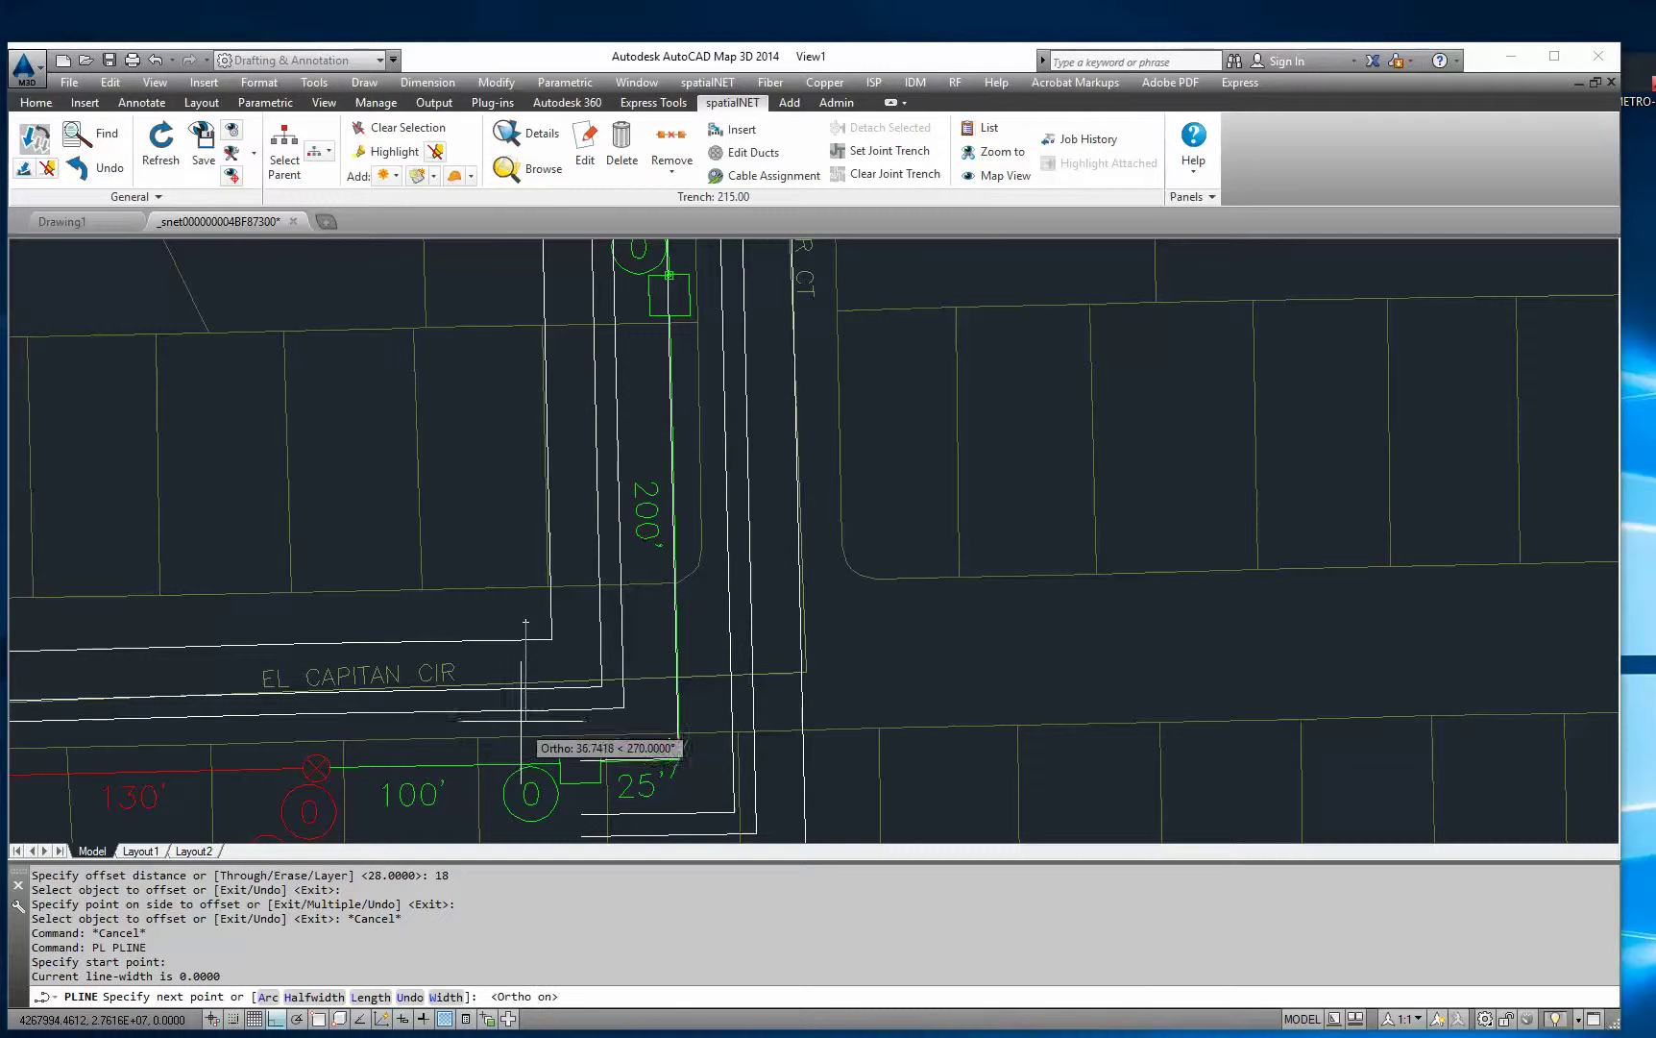
click(527, 715)
key(Escape)
key(Escape)
scroll(553, 711, up, 2)
Step: Trim the three El Capitan Cir polylines just east of the vertical cutting line
text(TR)
key(Return)
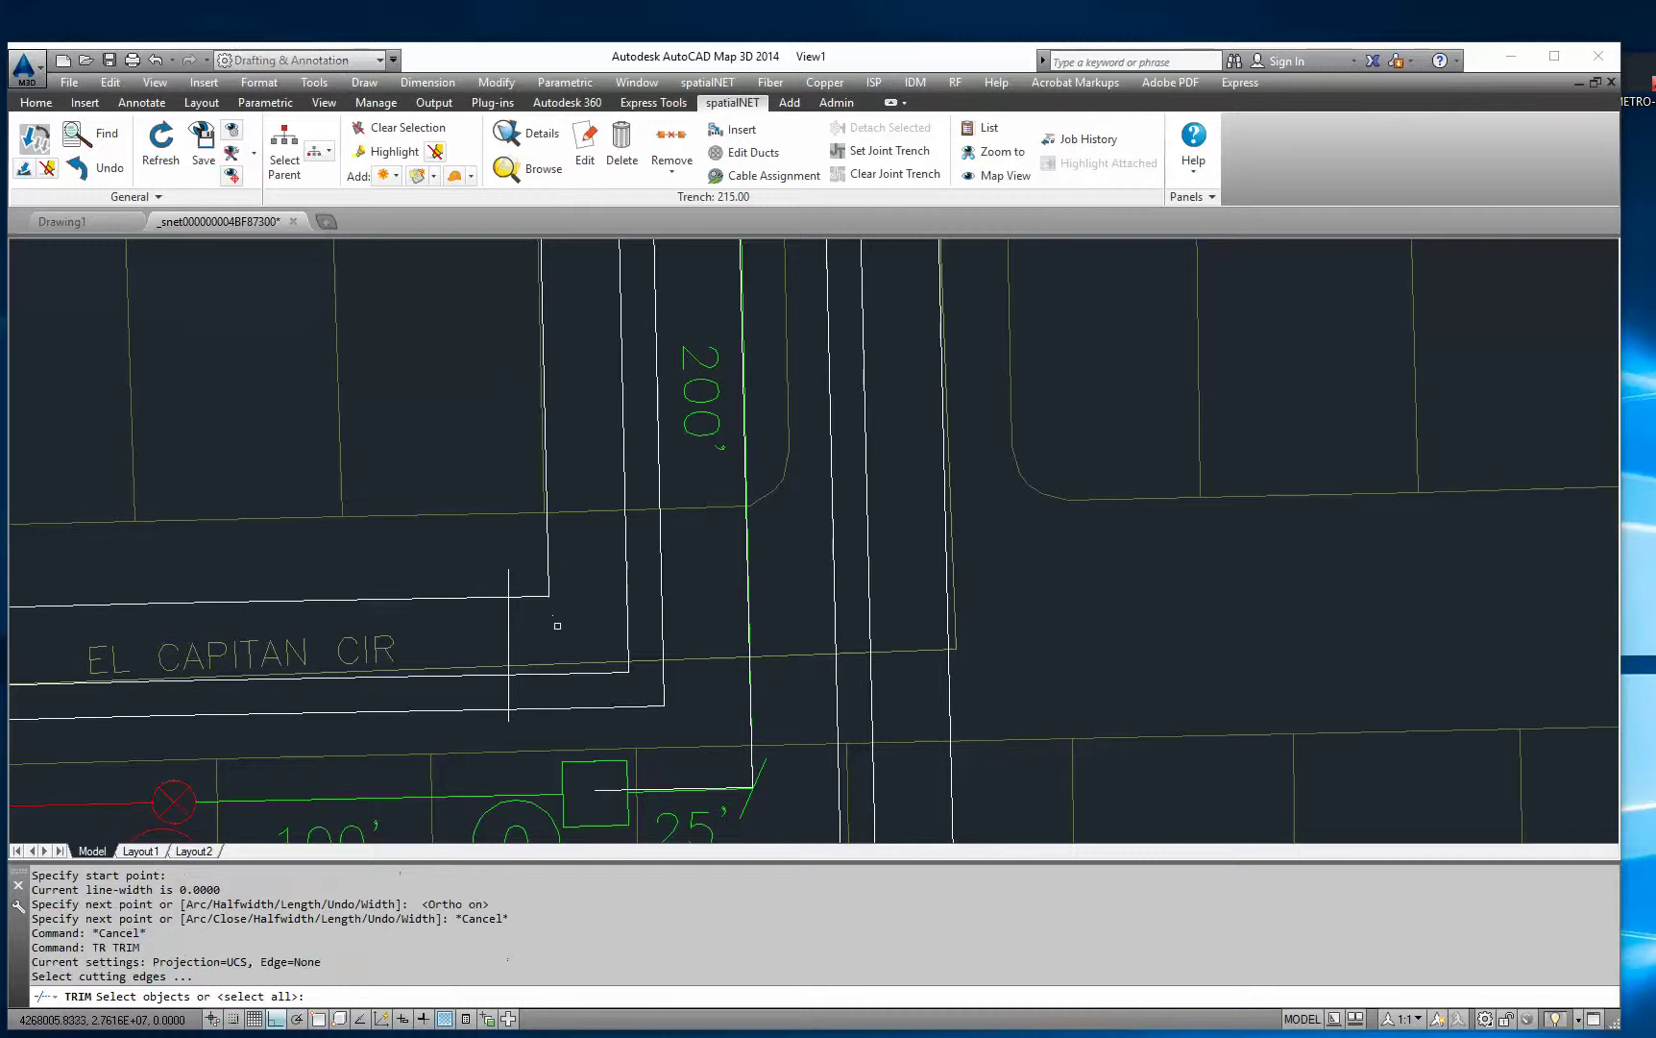
drag(558, 629, 533, 581)
key(Return)
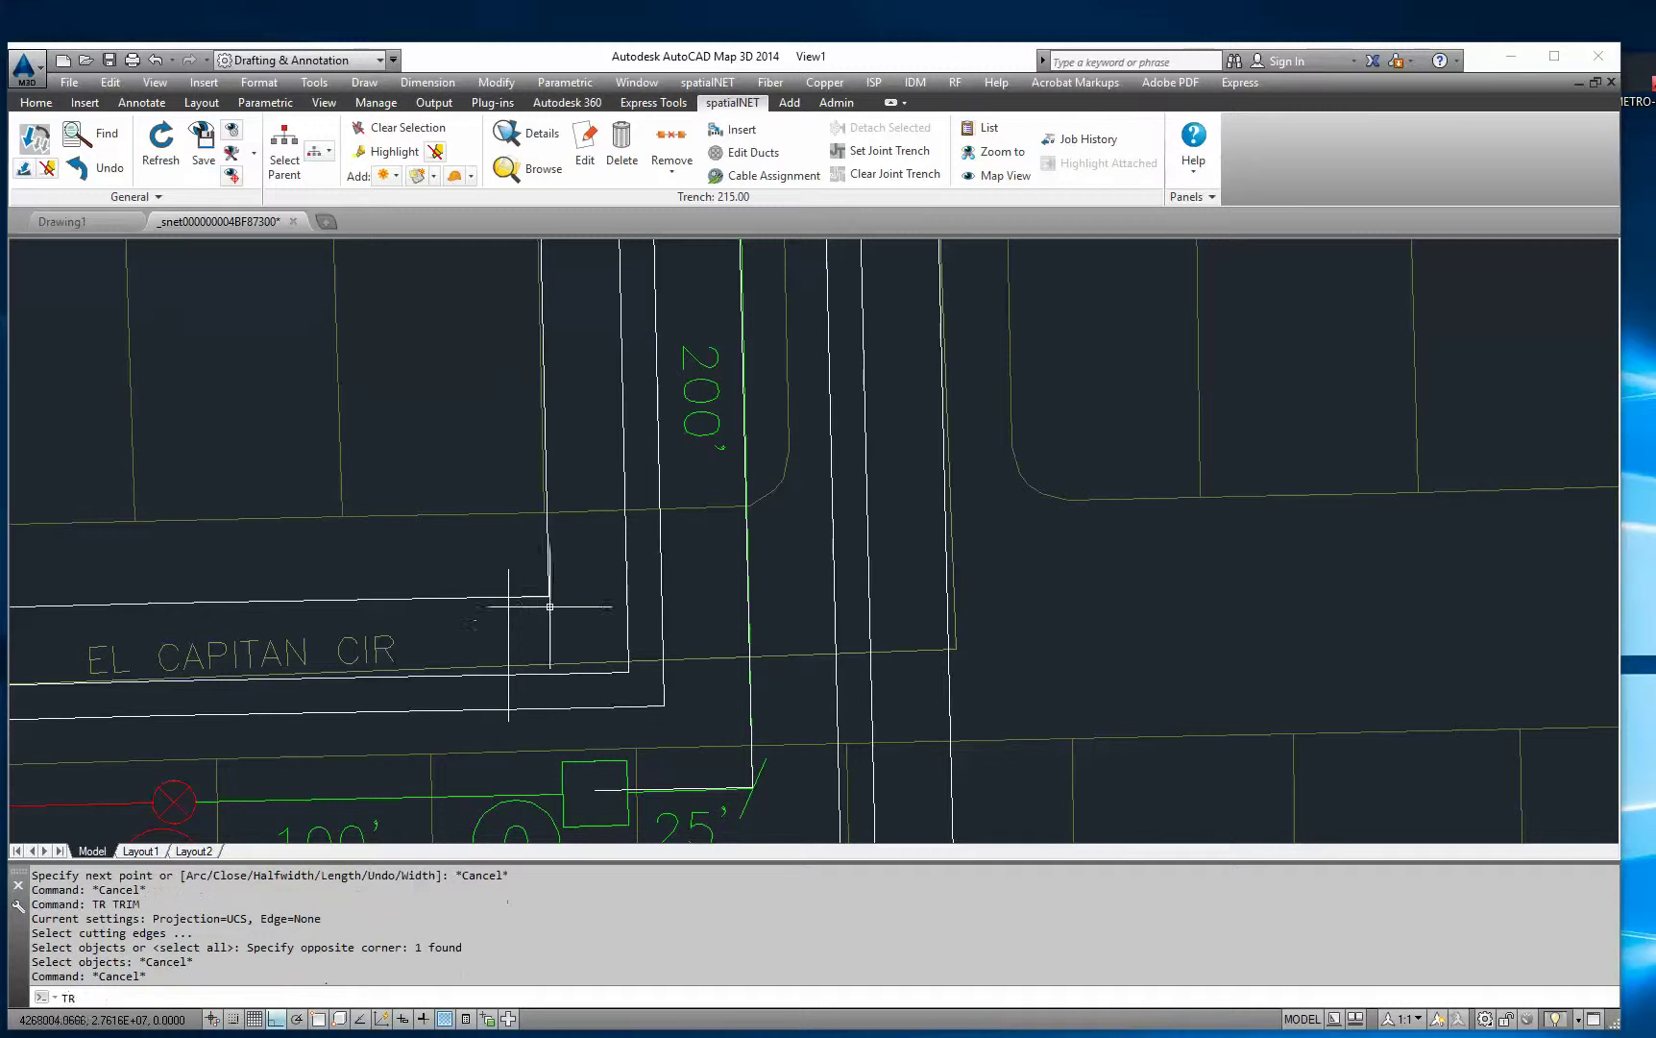
click(536, 597)
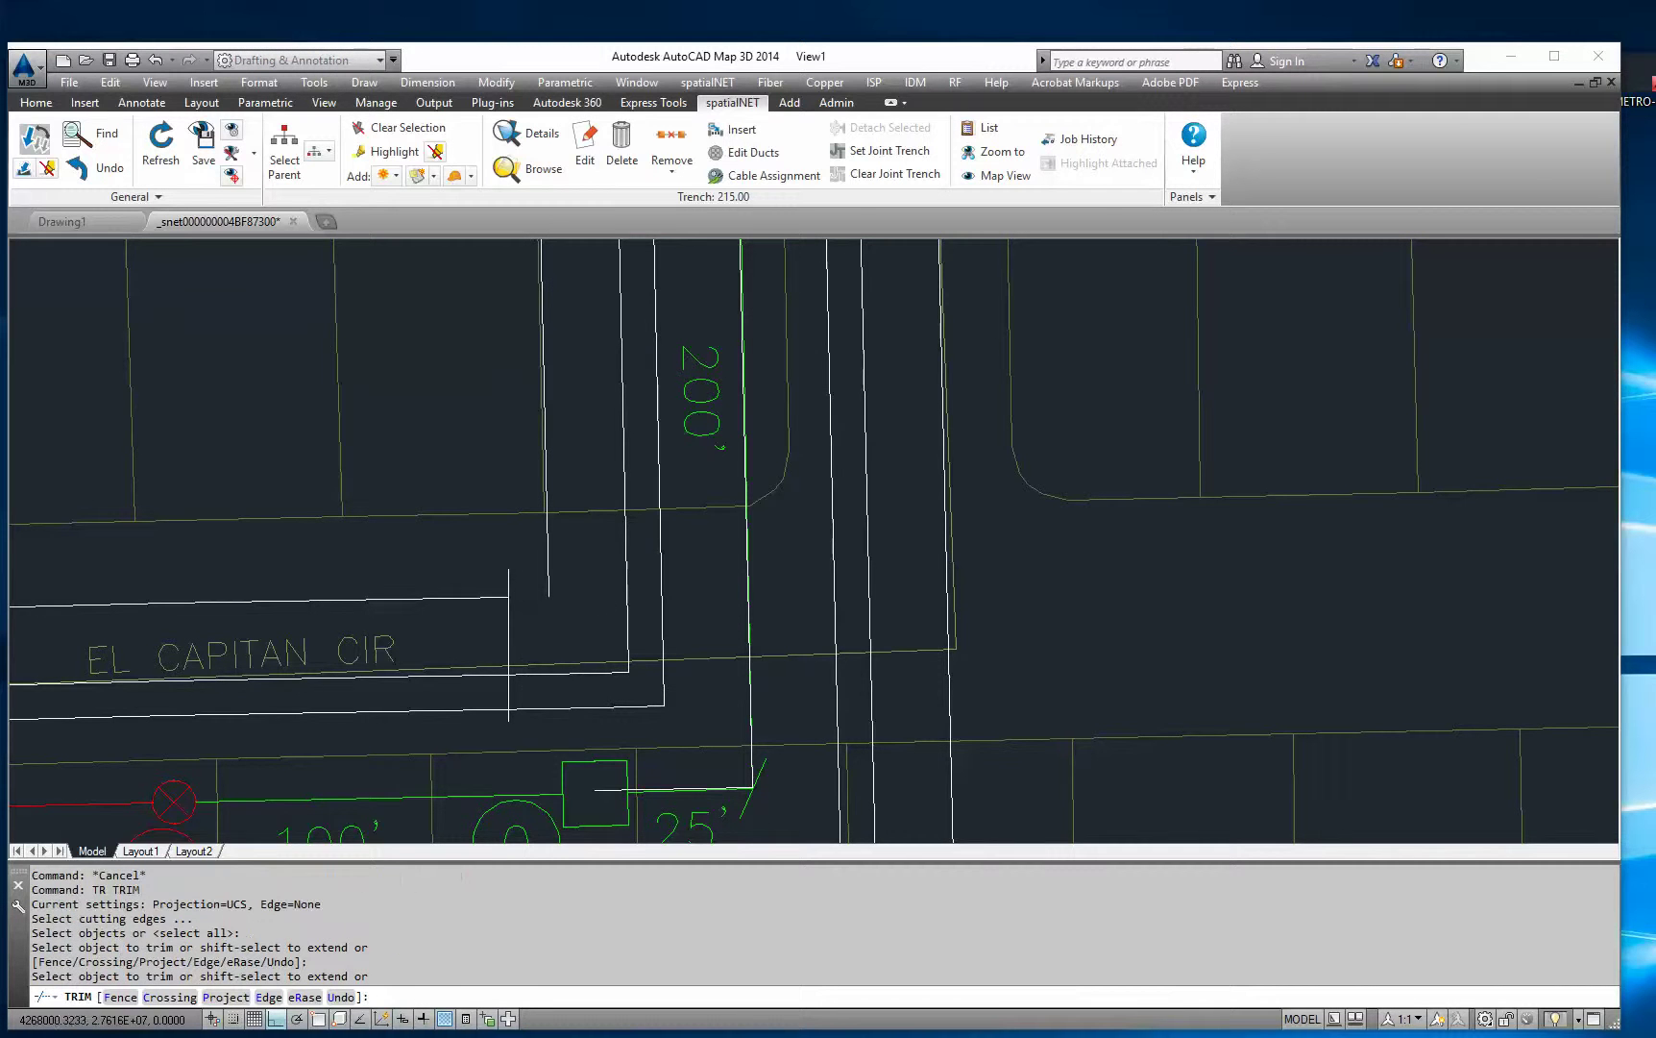
click(533, 675)
click(526, 708)
key(Escape)
key(Escape)
Step: Erase the three leftover polyline pieces running north on the house side and the vertical cutting line
drag(696, 577, 537, 538)
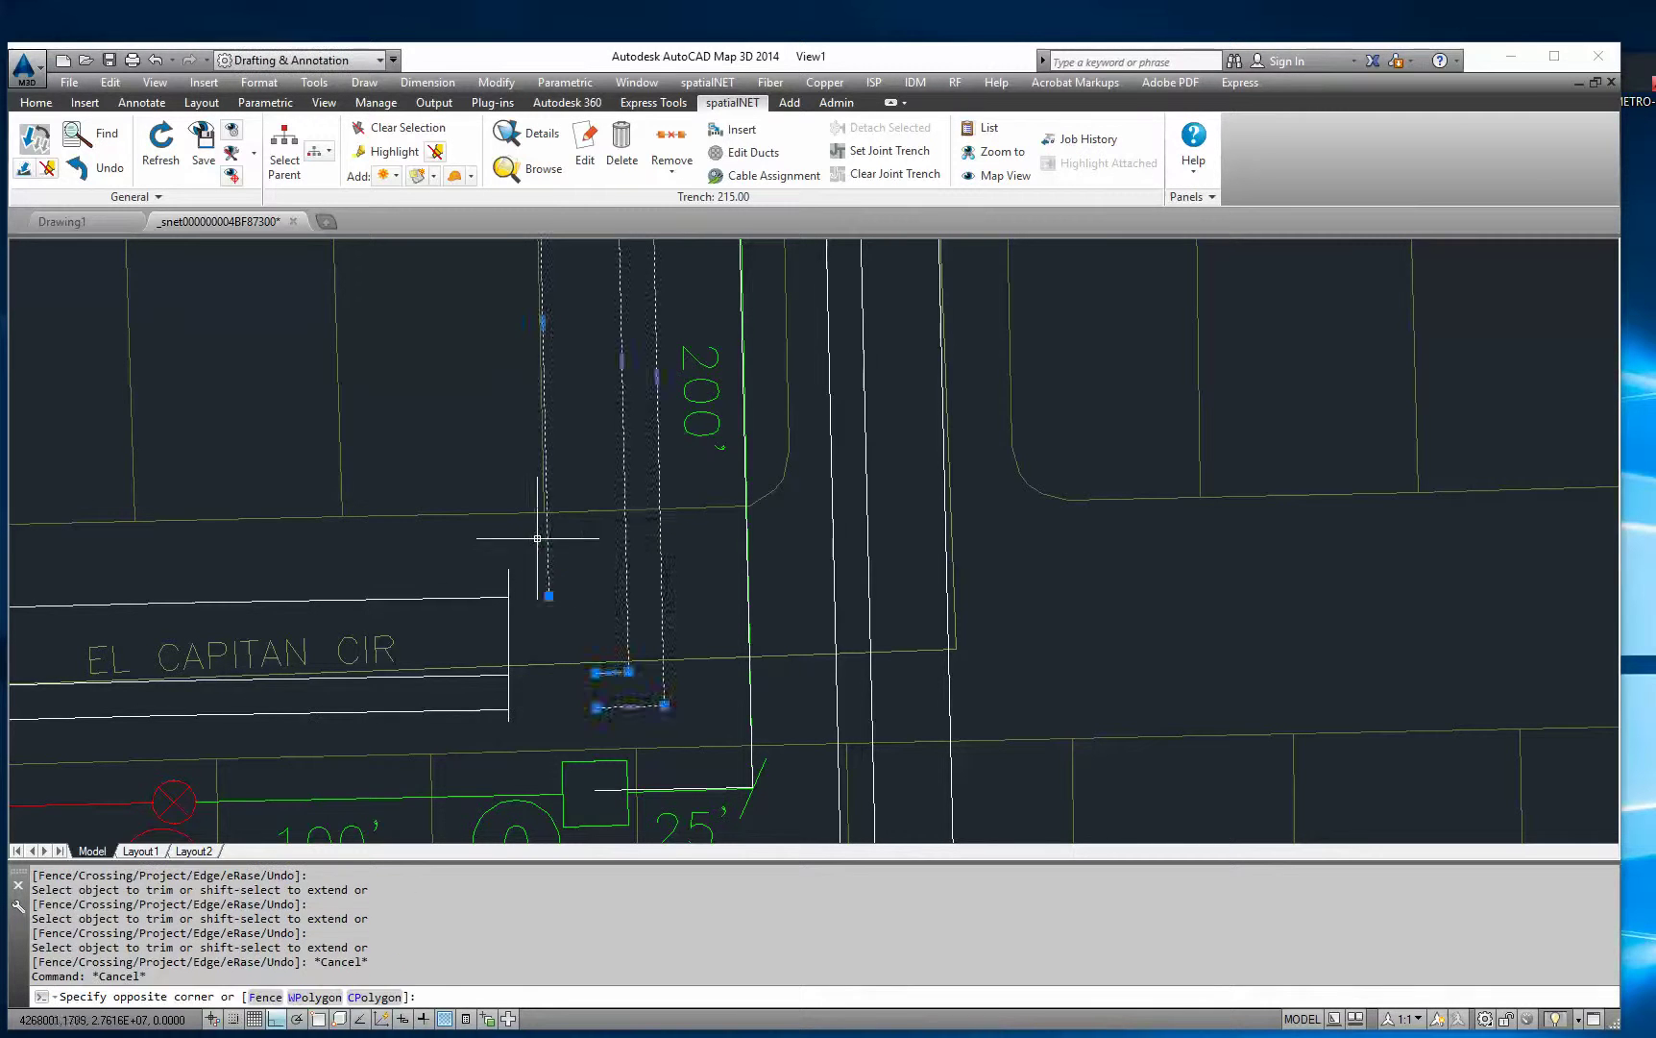
text(e)
key(Return)
scroll(664, 599, down, 2)
click(567, 629)
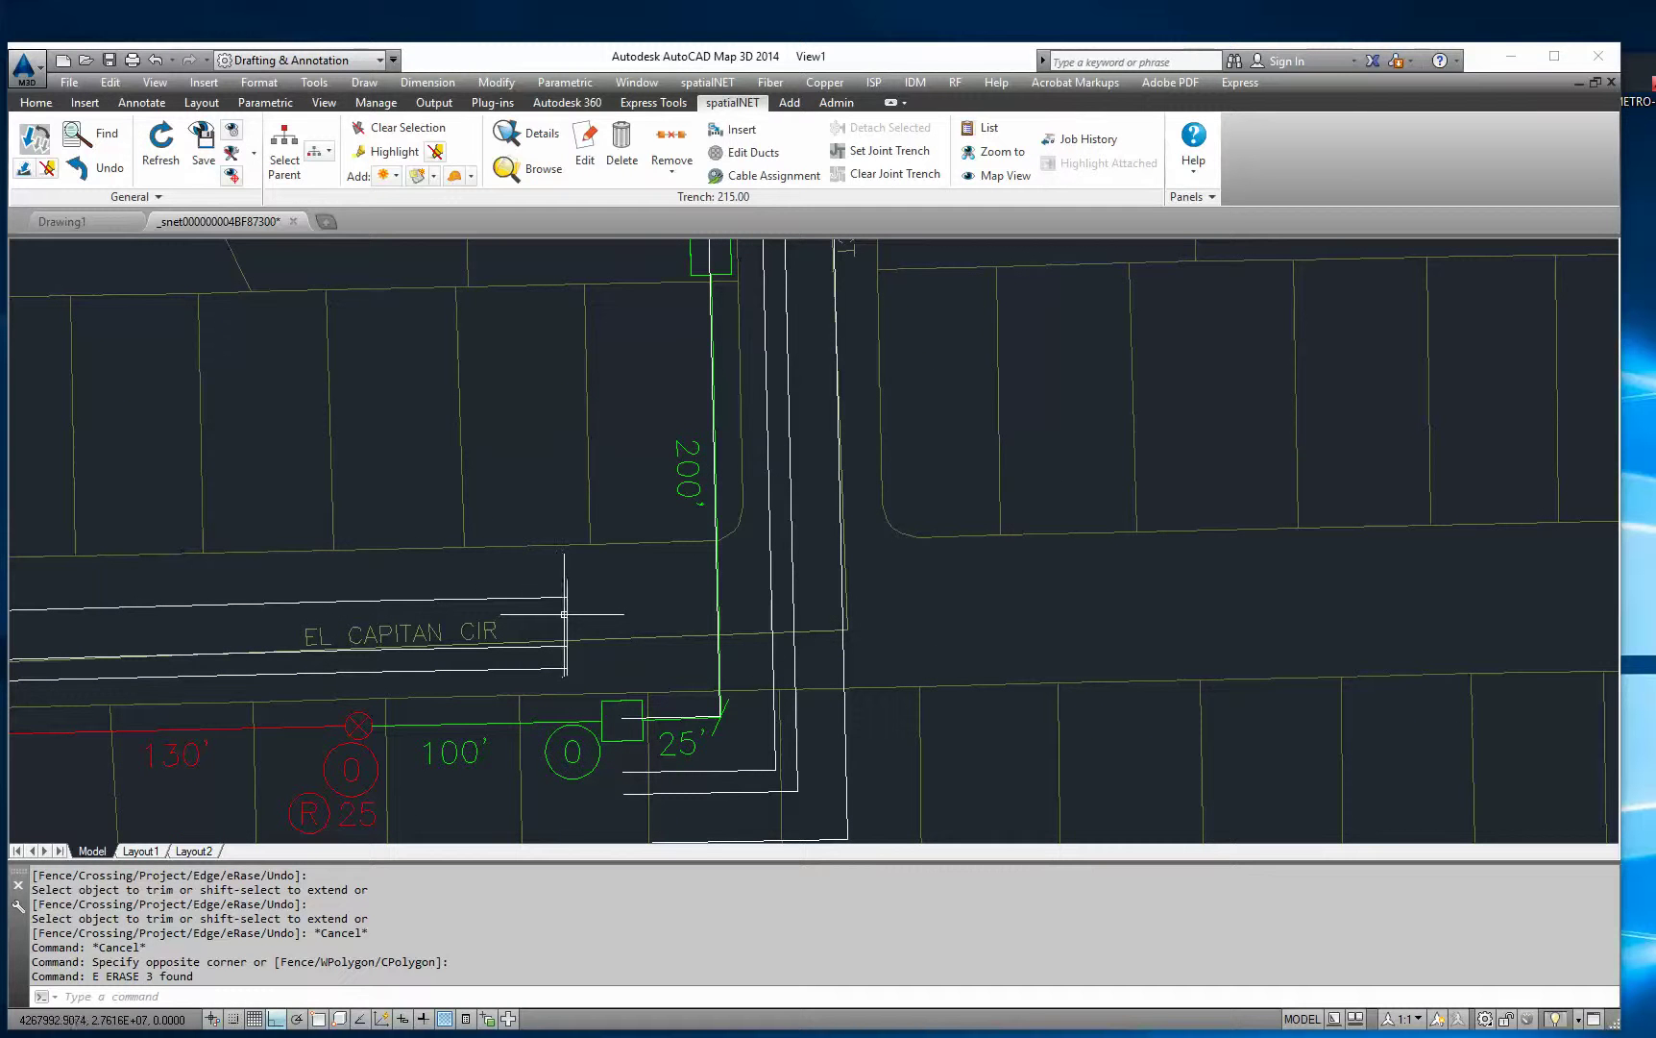
text(e)
key(Return)
Step: Stretch the east ends of the three El Capitan Cir polylines horizontally to the outermost Mount Bachelor Ct guide, leaving other objects out
text(s)
key(Return)
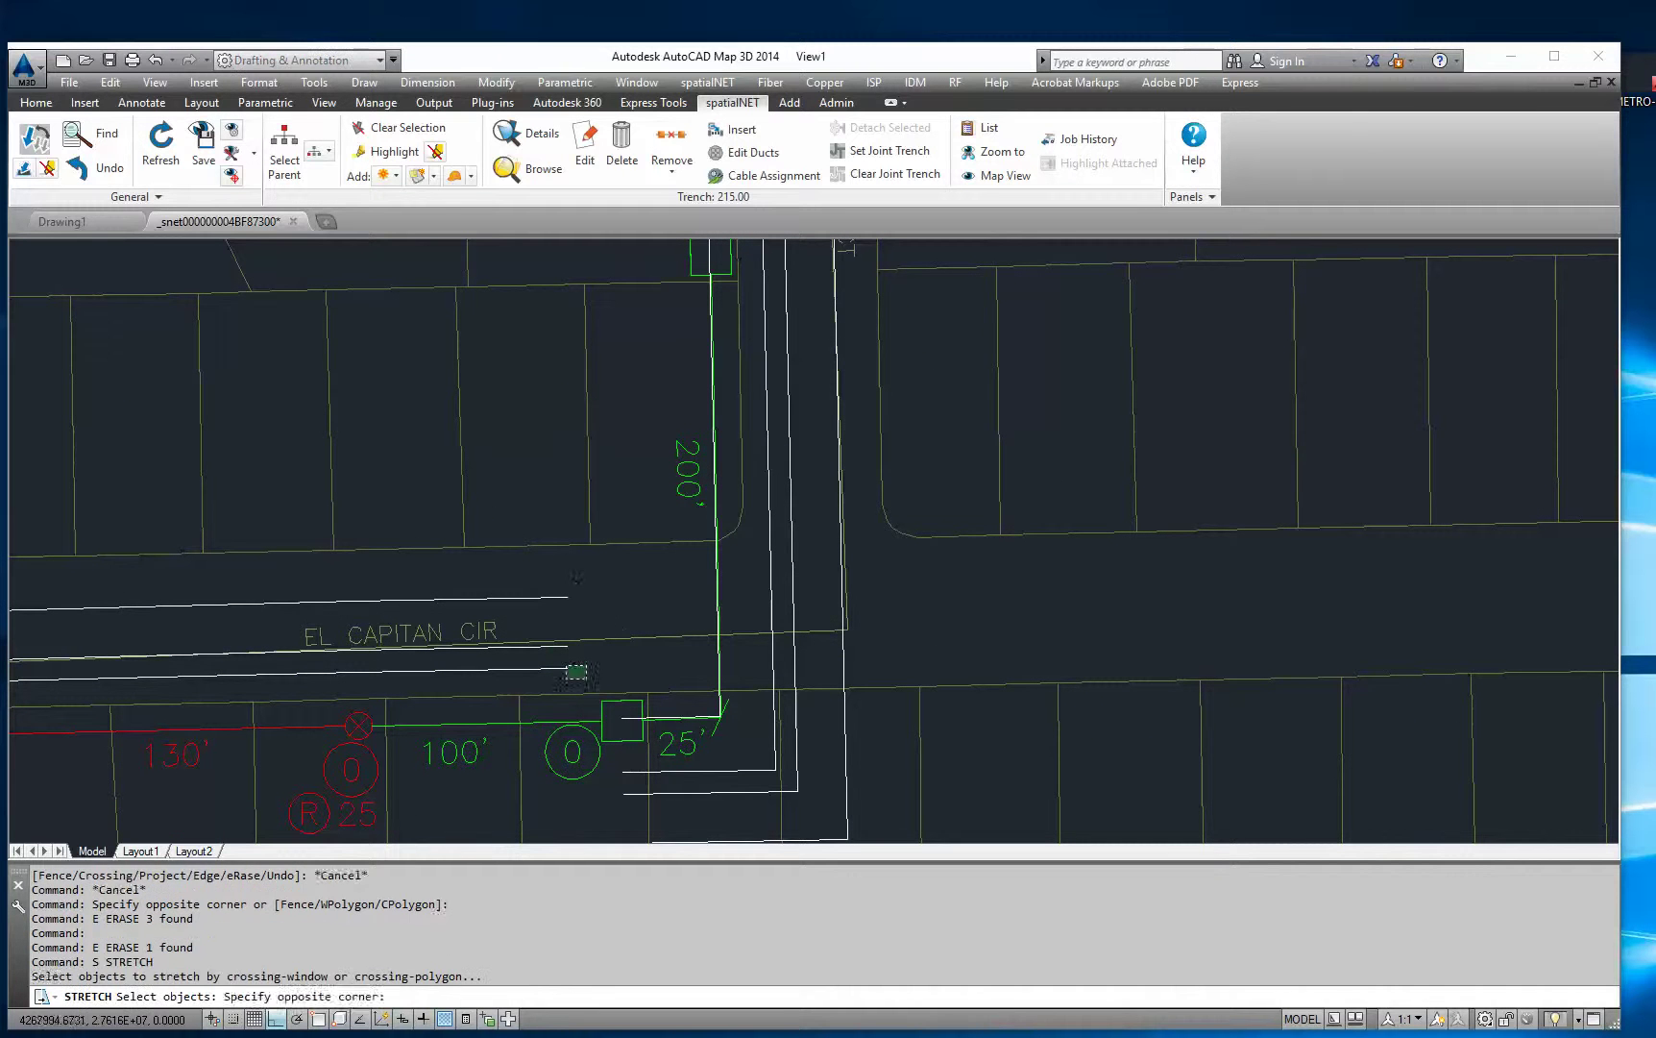
drag(587, 684, 573, 619)
shift+drag(649, 664, 606, 615)
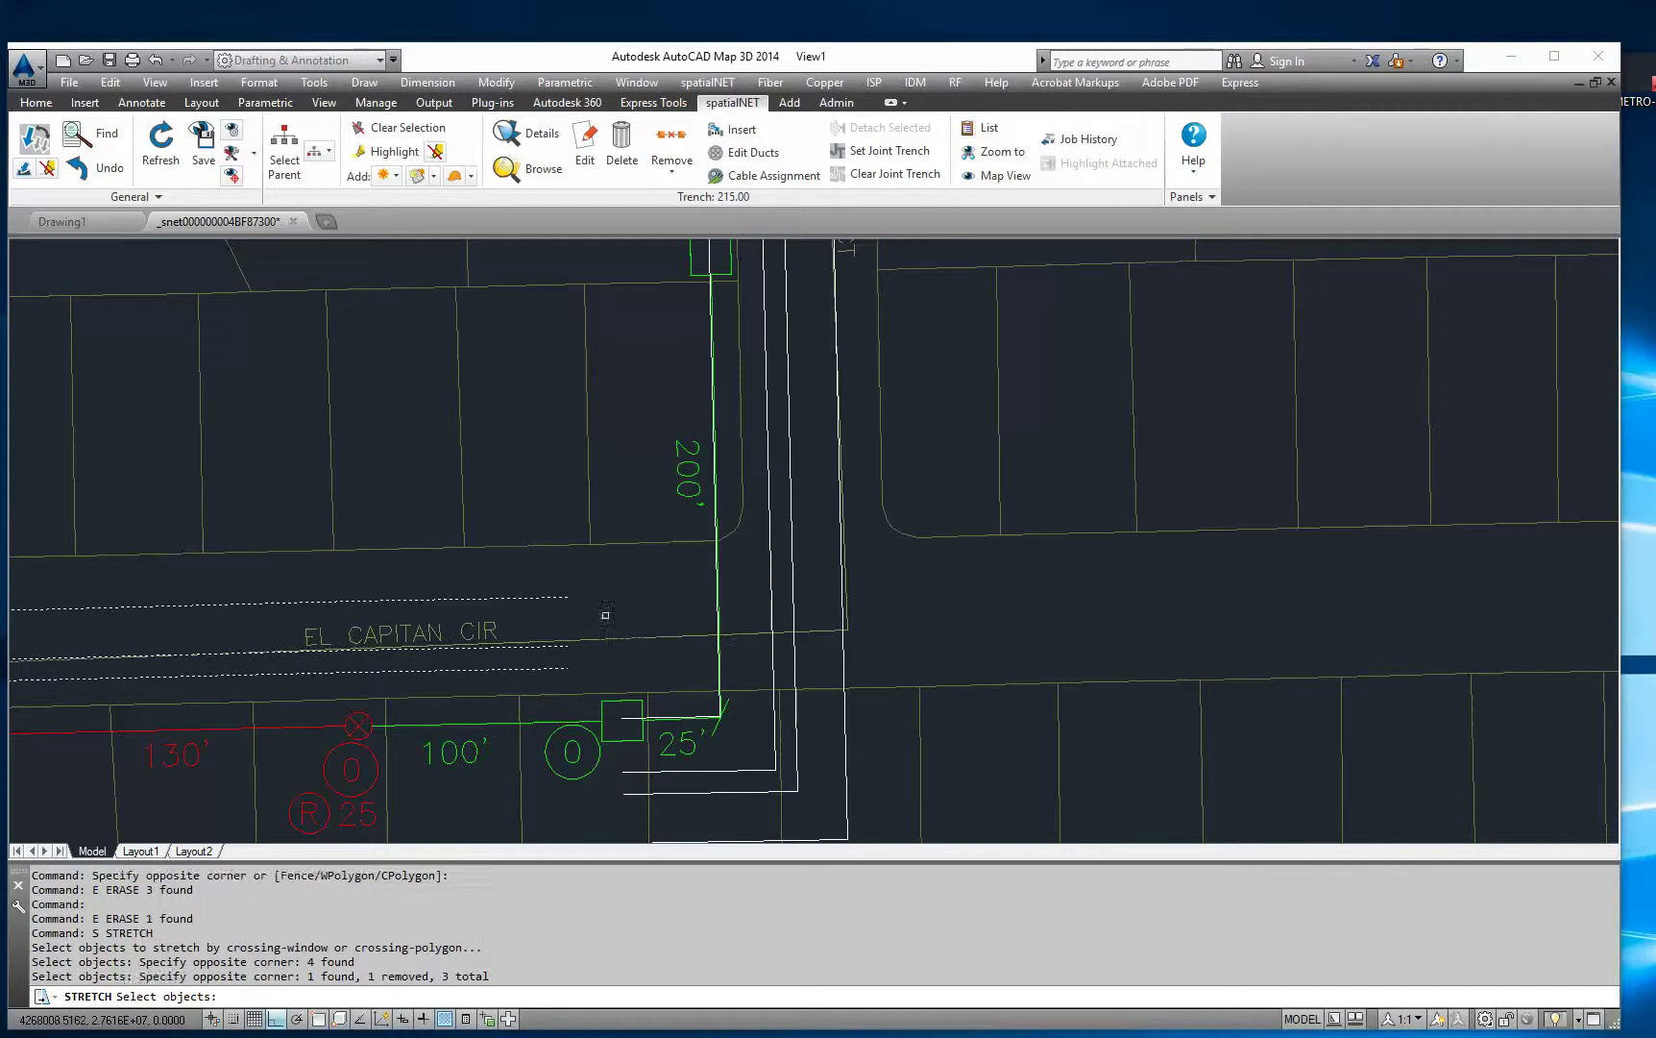
key(Return)
click(616, 677)
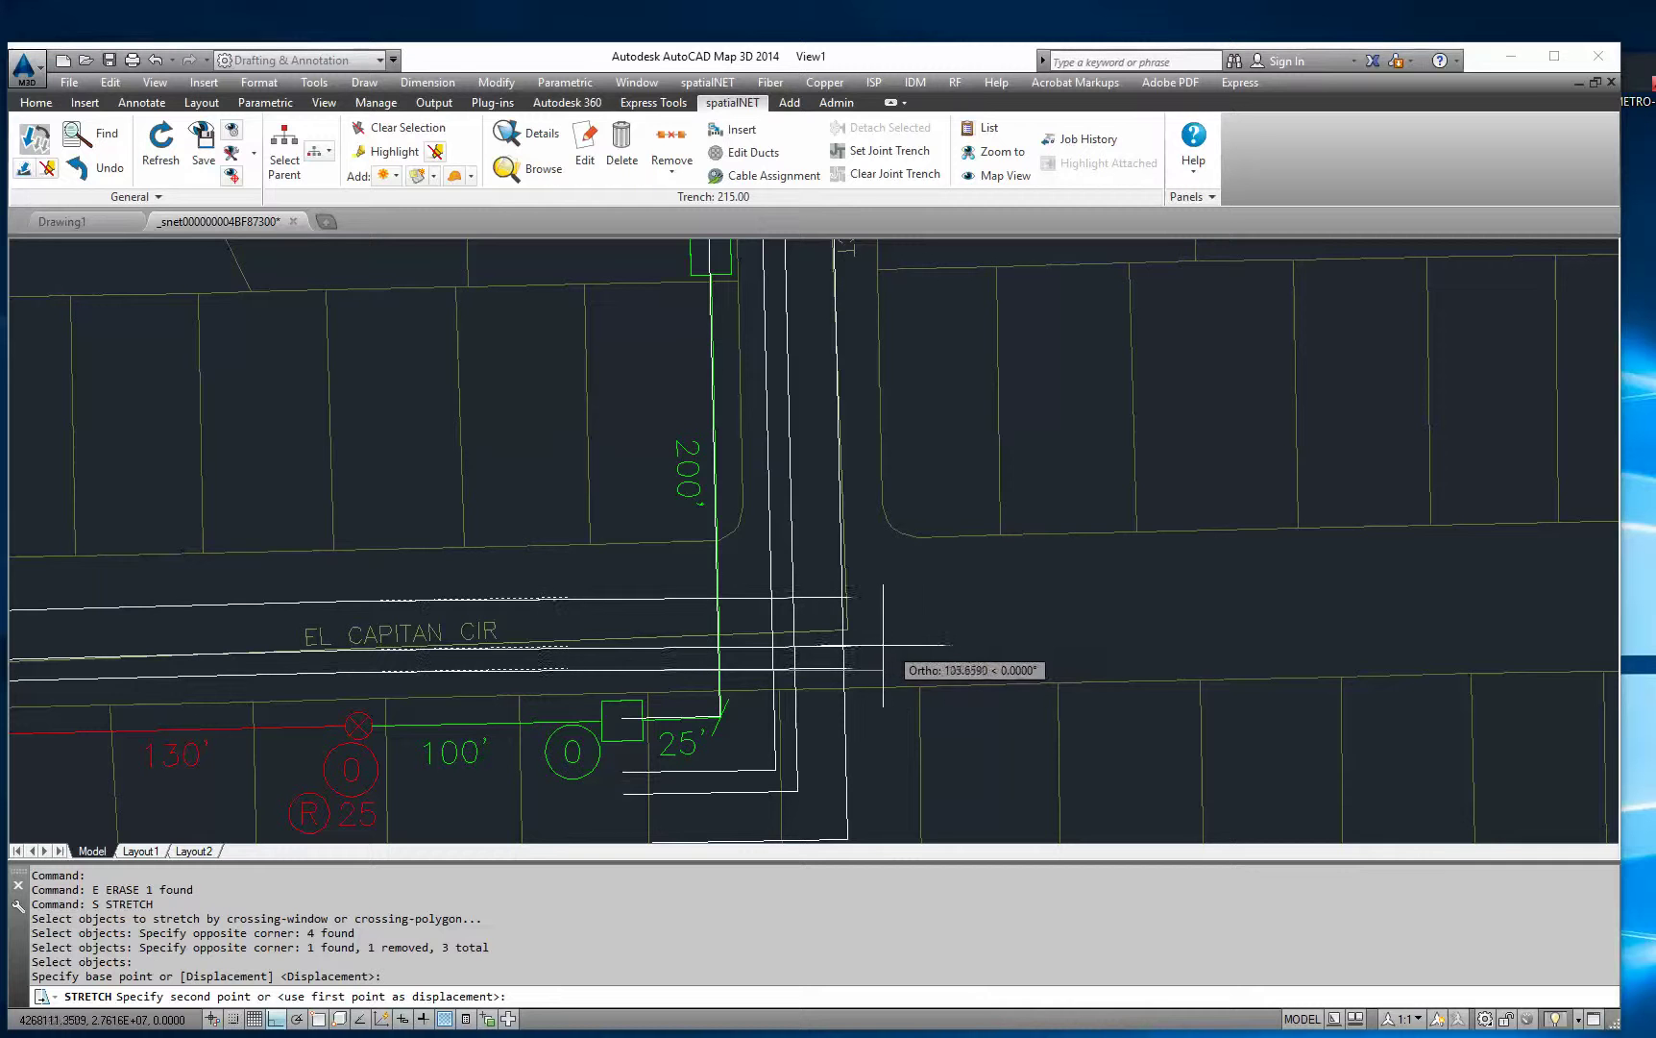
key(Escape)
Step: Raise the east endpoint of the uppermost El Capitan Cir guide polyline slightly so it follows the street's slope
middle_drag(697, 649, 1068, 562)
scroll(944, 578, up, 2)
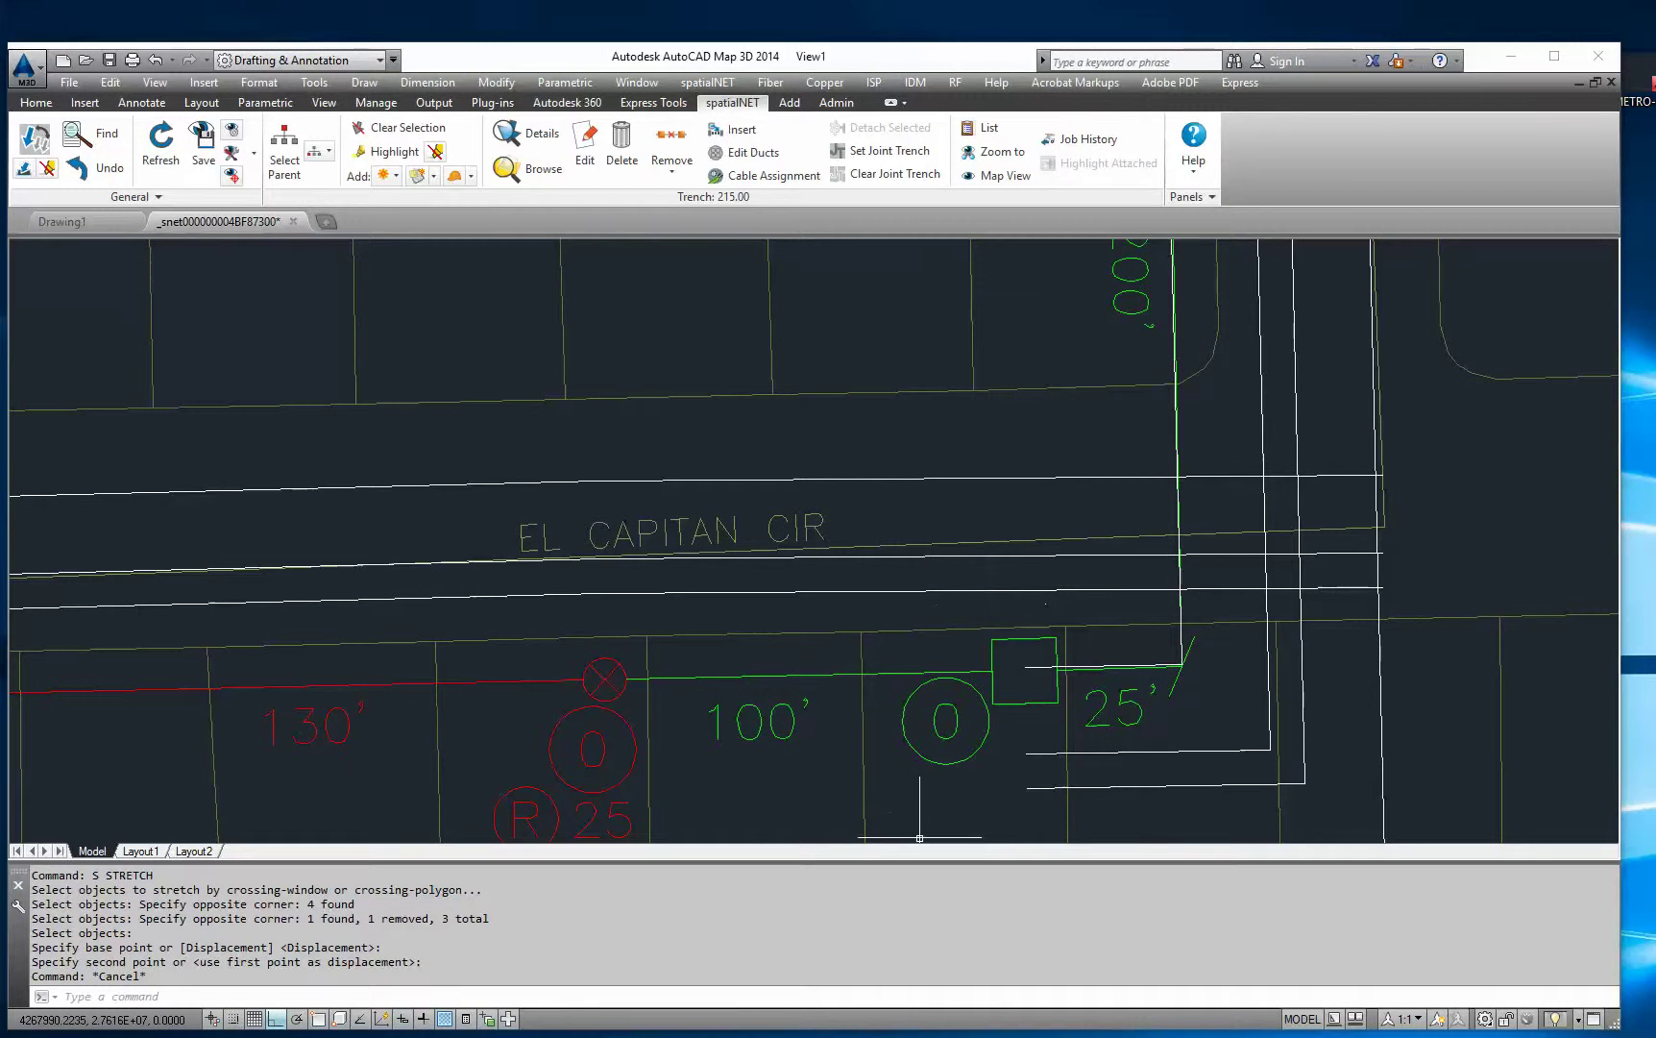
key(Escape)
click(1051, 506)
click(1045, 430)
middle_drag(1345, 463, 1161, 505)
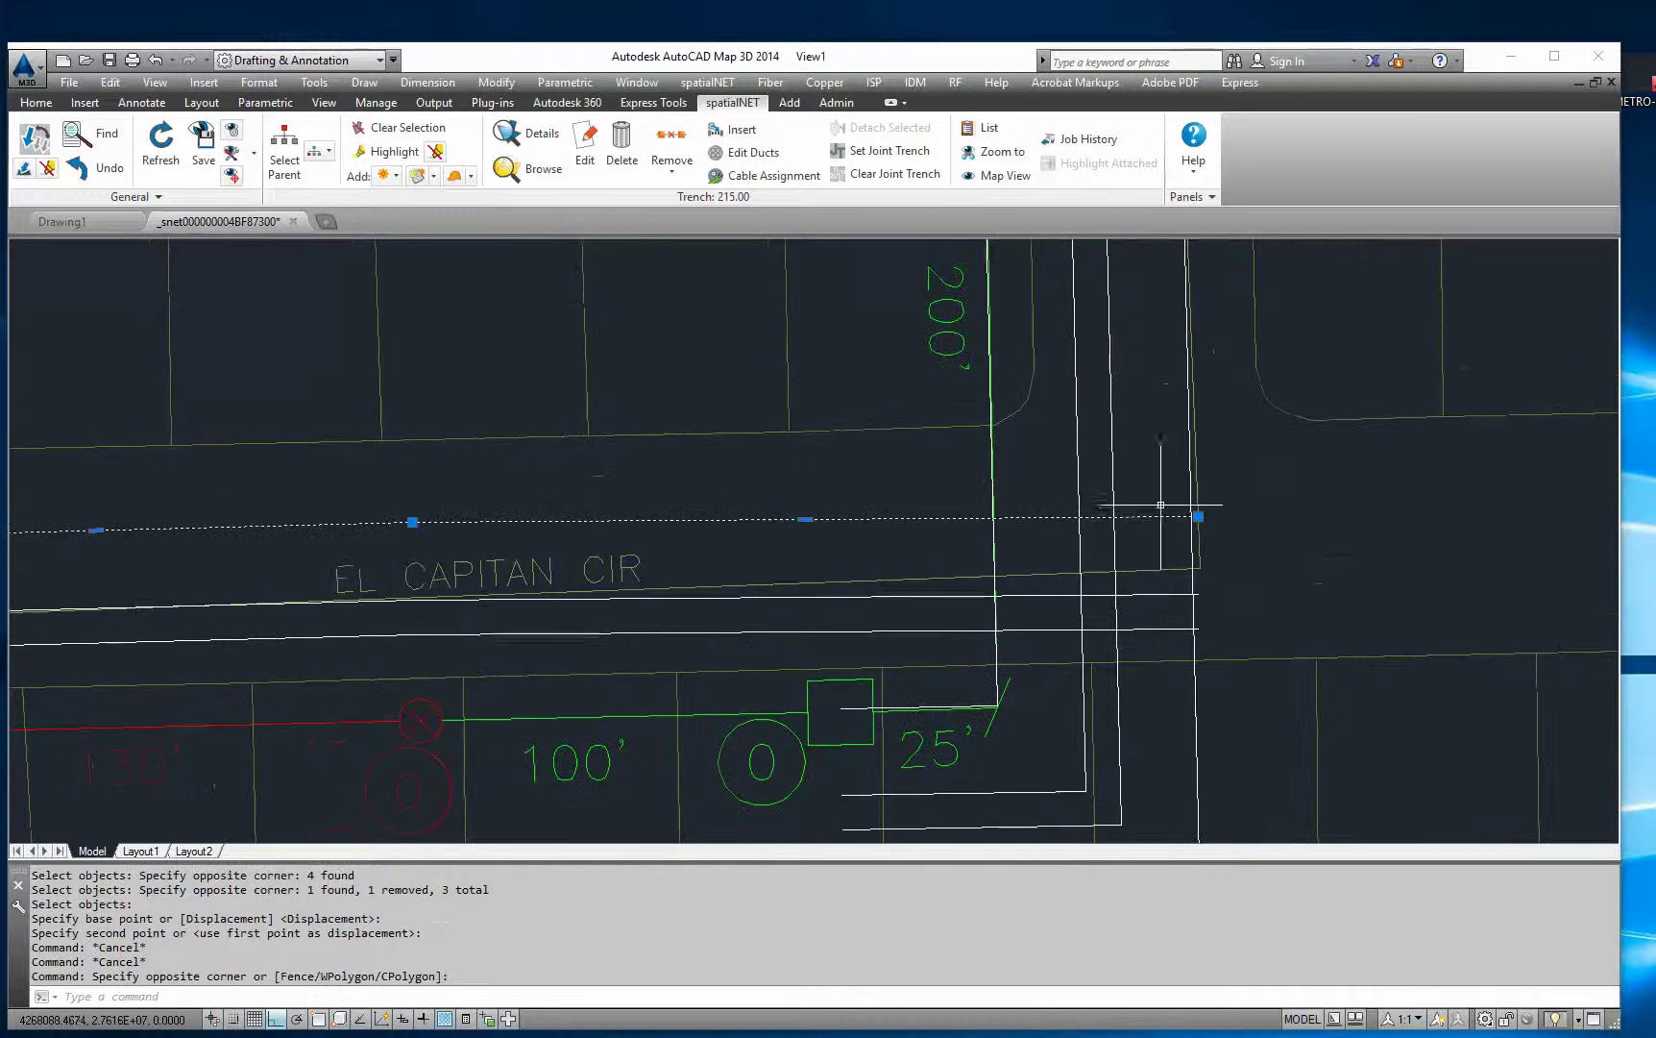
click(1195, 516)
click(1198, 501)
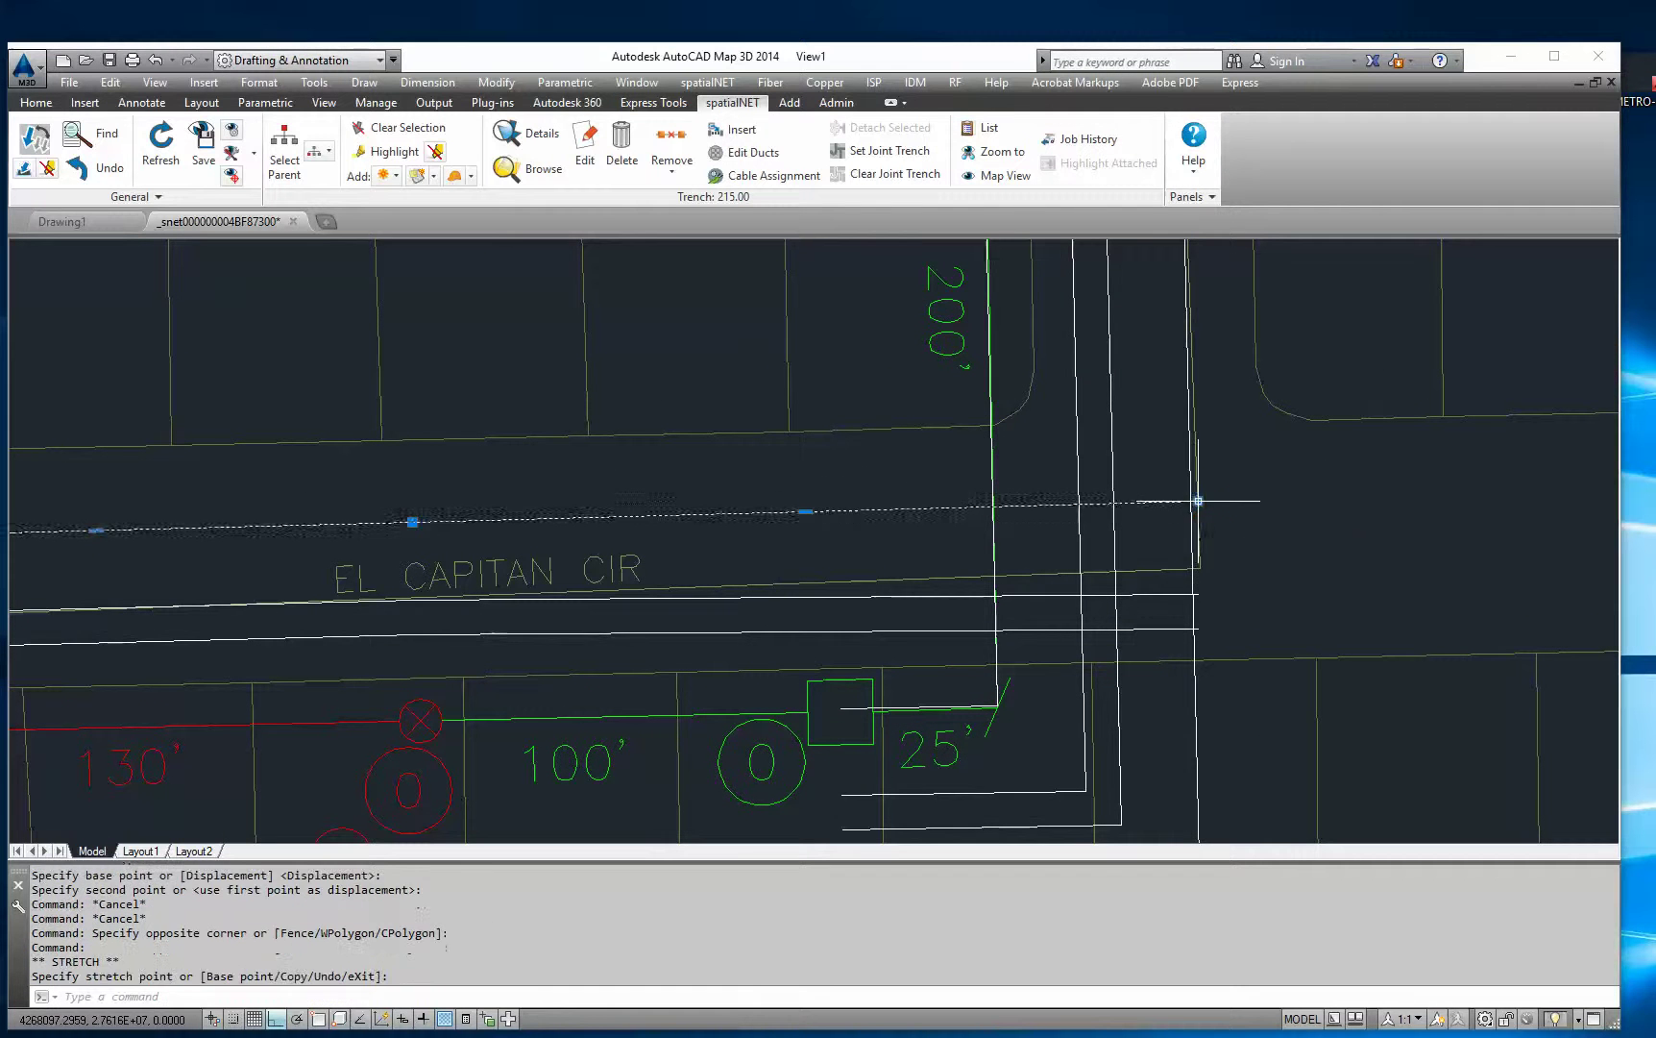
key(Escape)
Step: Raise the east endpoint of the middle El Capitan Cir guide polyline slightly to match the street's slope
click(1176, 585)
click(1203, 606)
click(1198, 592)
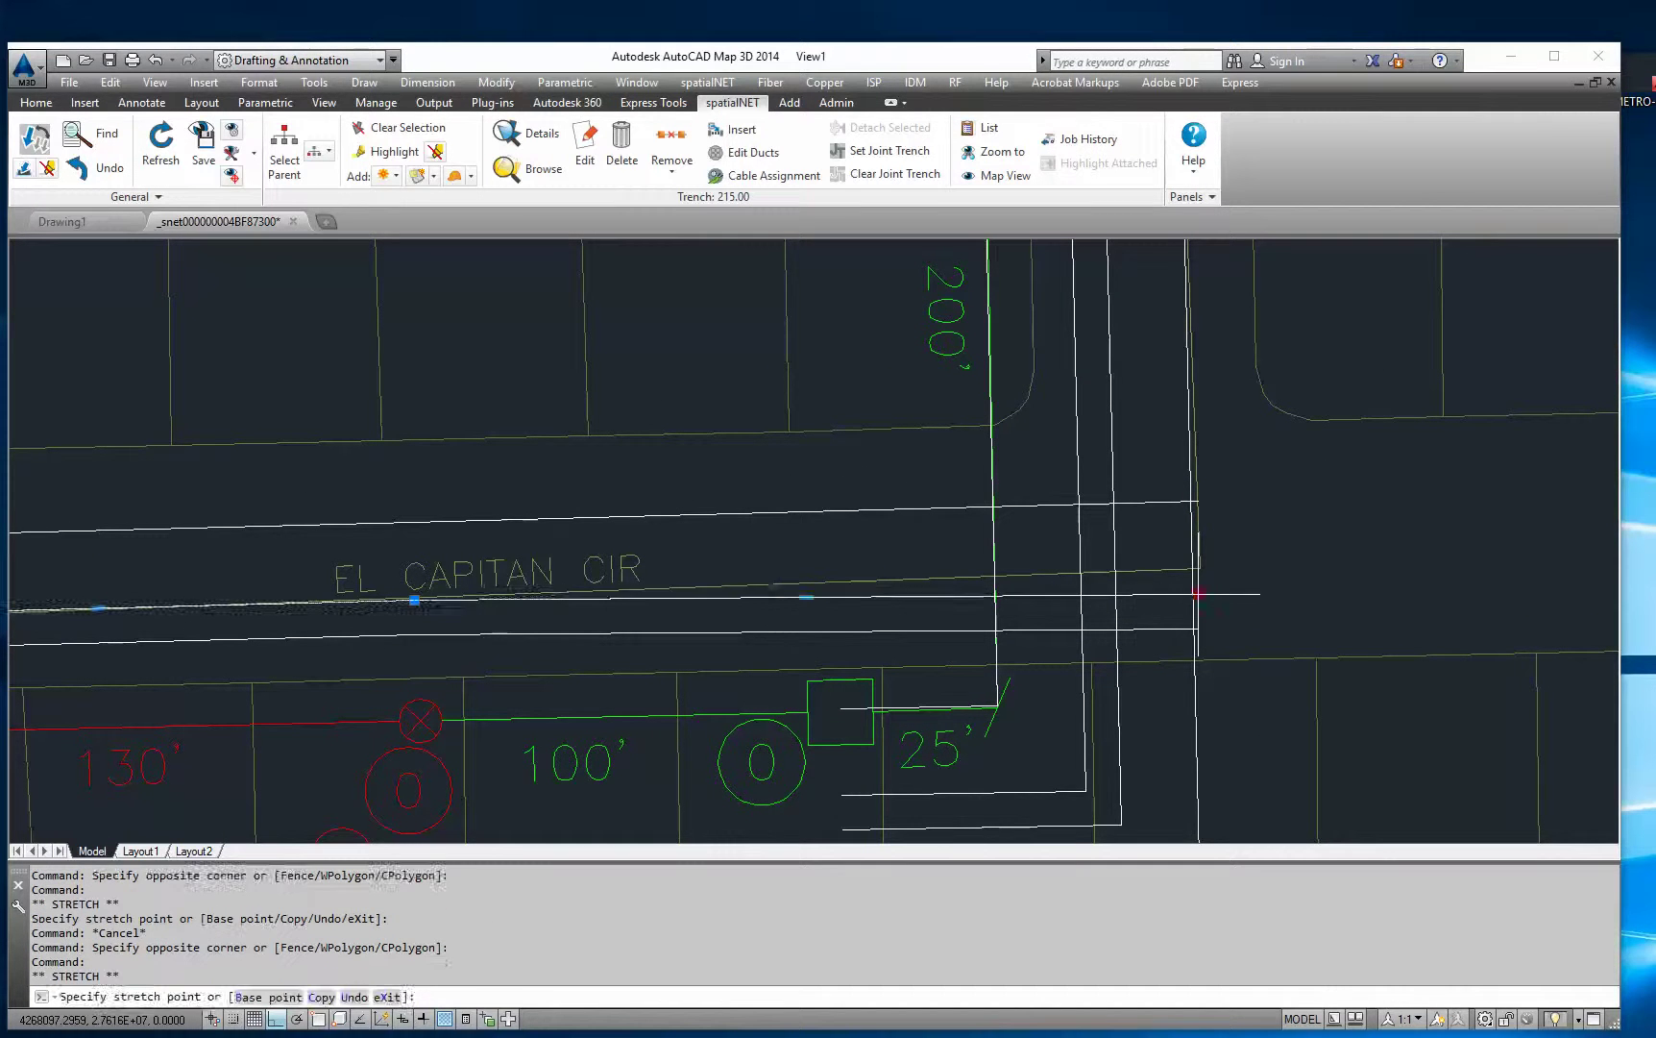
click(1199, 574)
key(Escape)
Step: Raise the east endpoint of the lowest El Capitan Cir guide polyline slightly to match the street's slope
click(1189, 635)
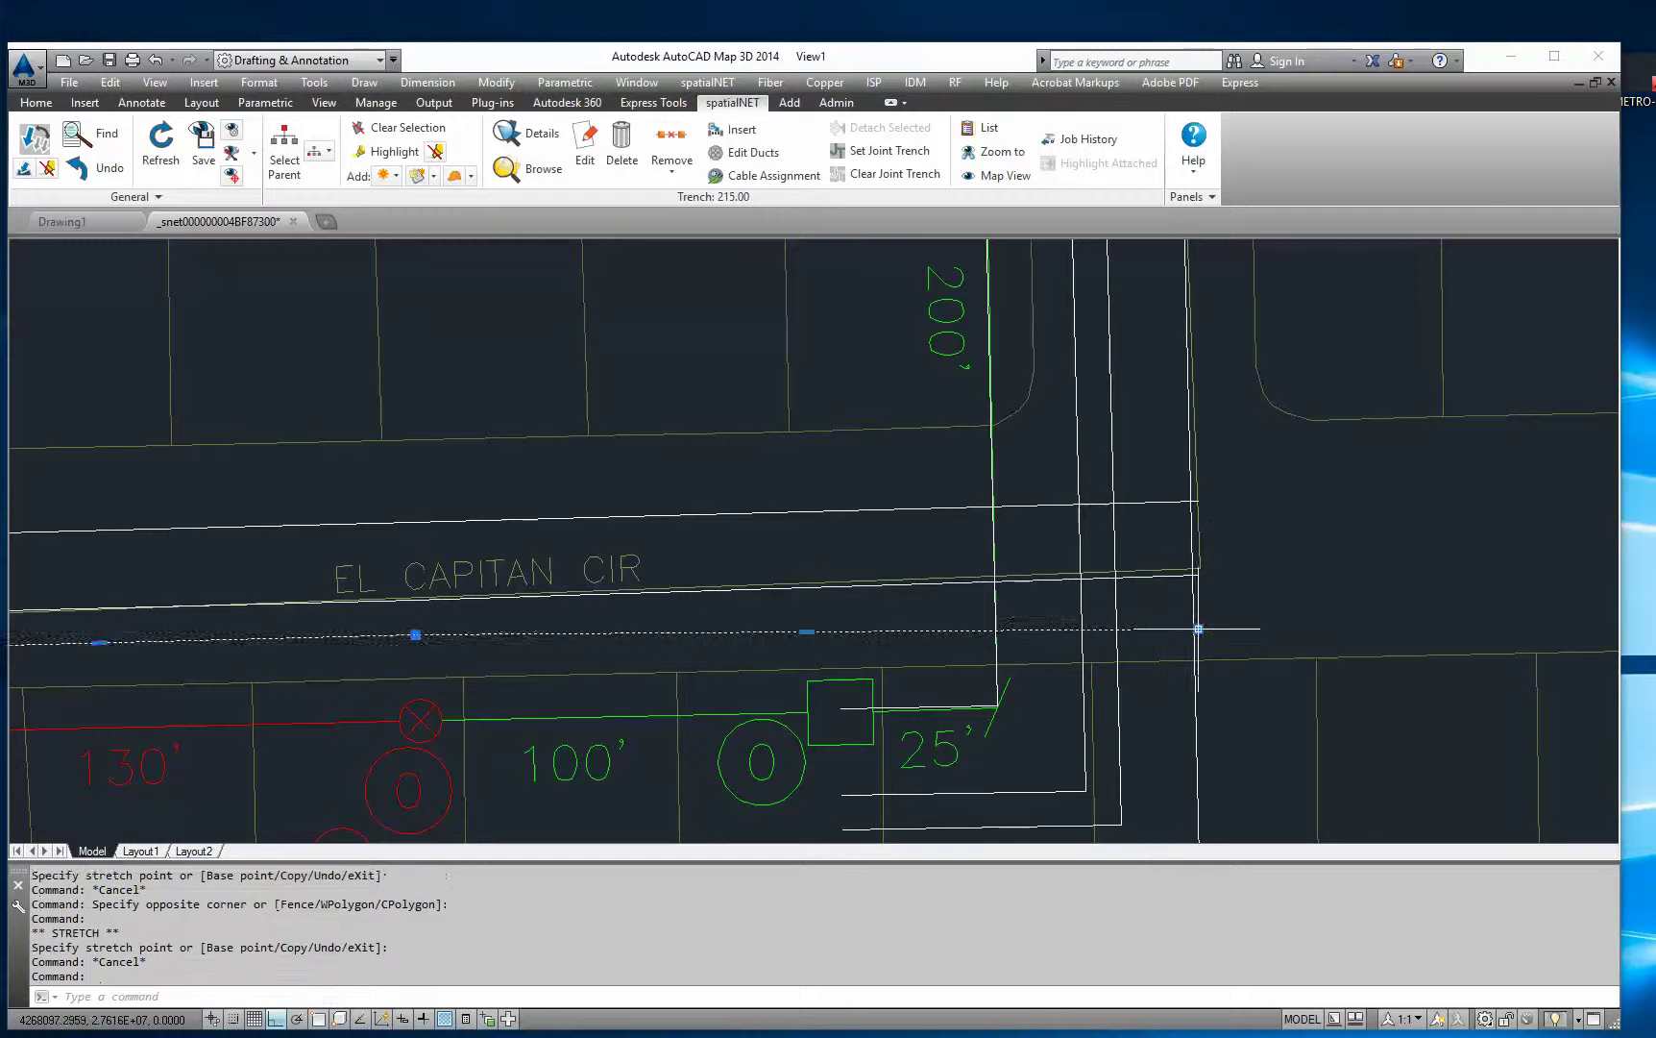
click(1198, 636)
key(Escape)
Step: Delete the unknown line terminator at the output of the amplifier at the west end of El Capitan Cir
scroll(1196, 619, down, 4)
scroll(807, 470, up, 4)
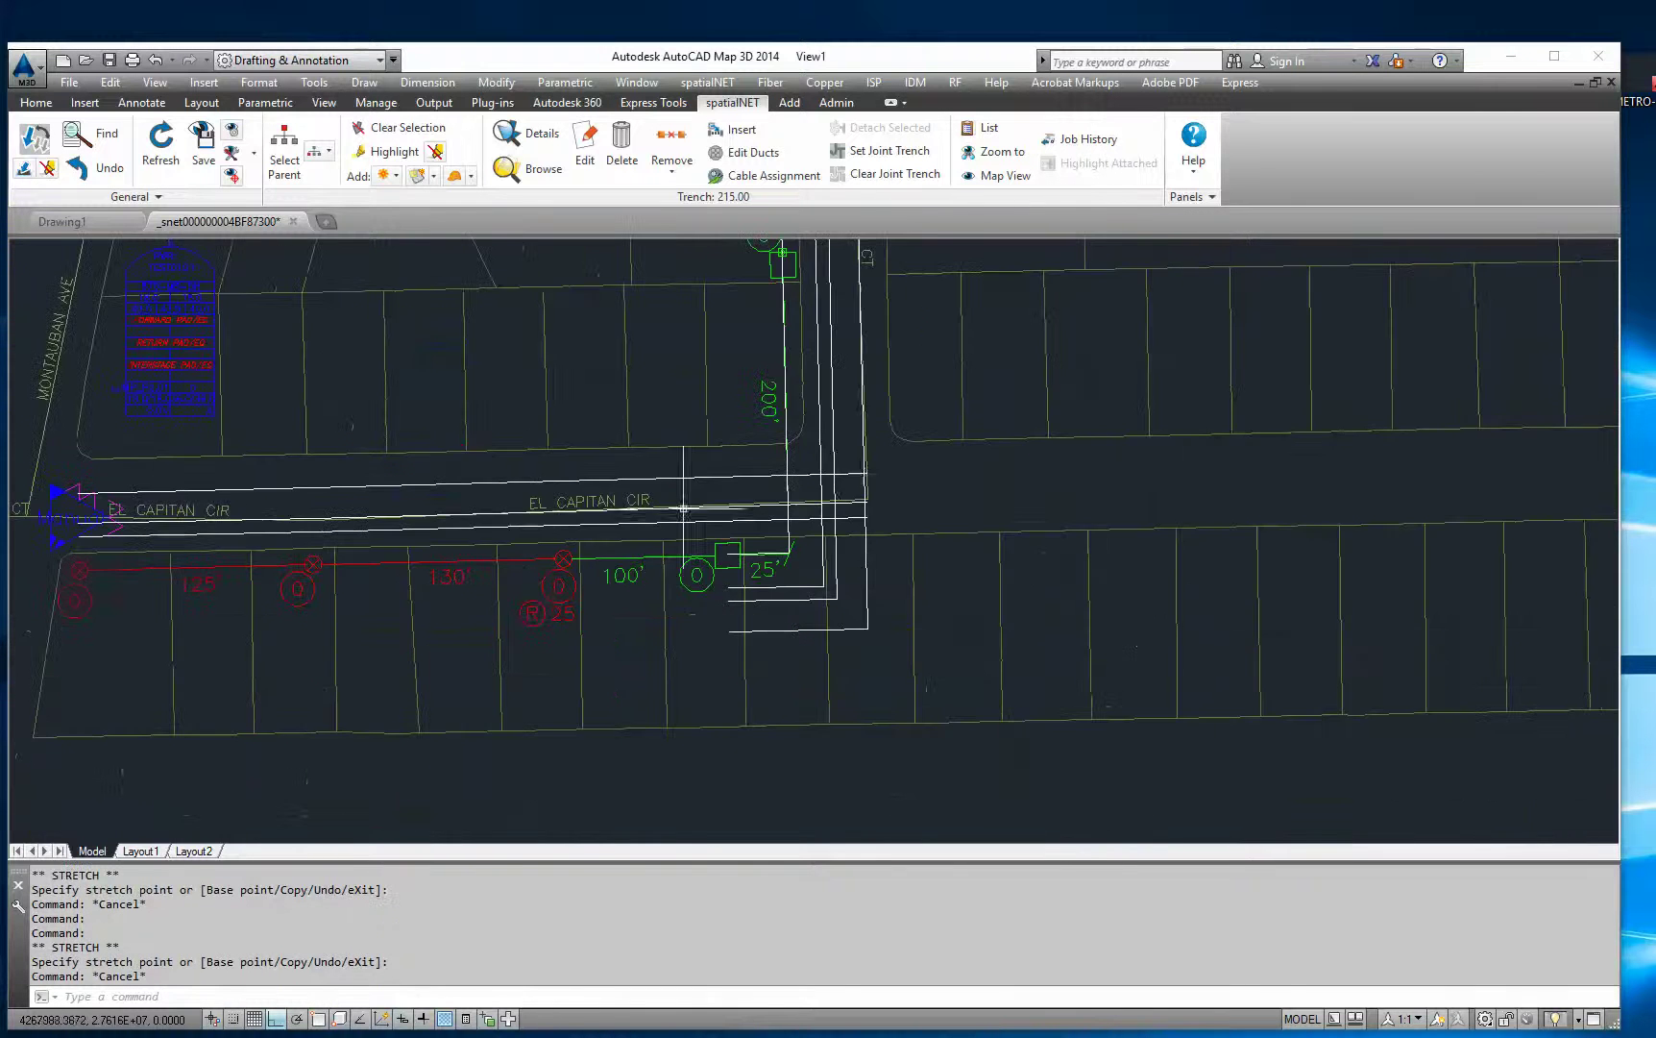
scroll(880, 563, down, 4)
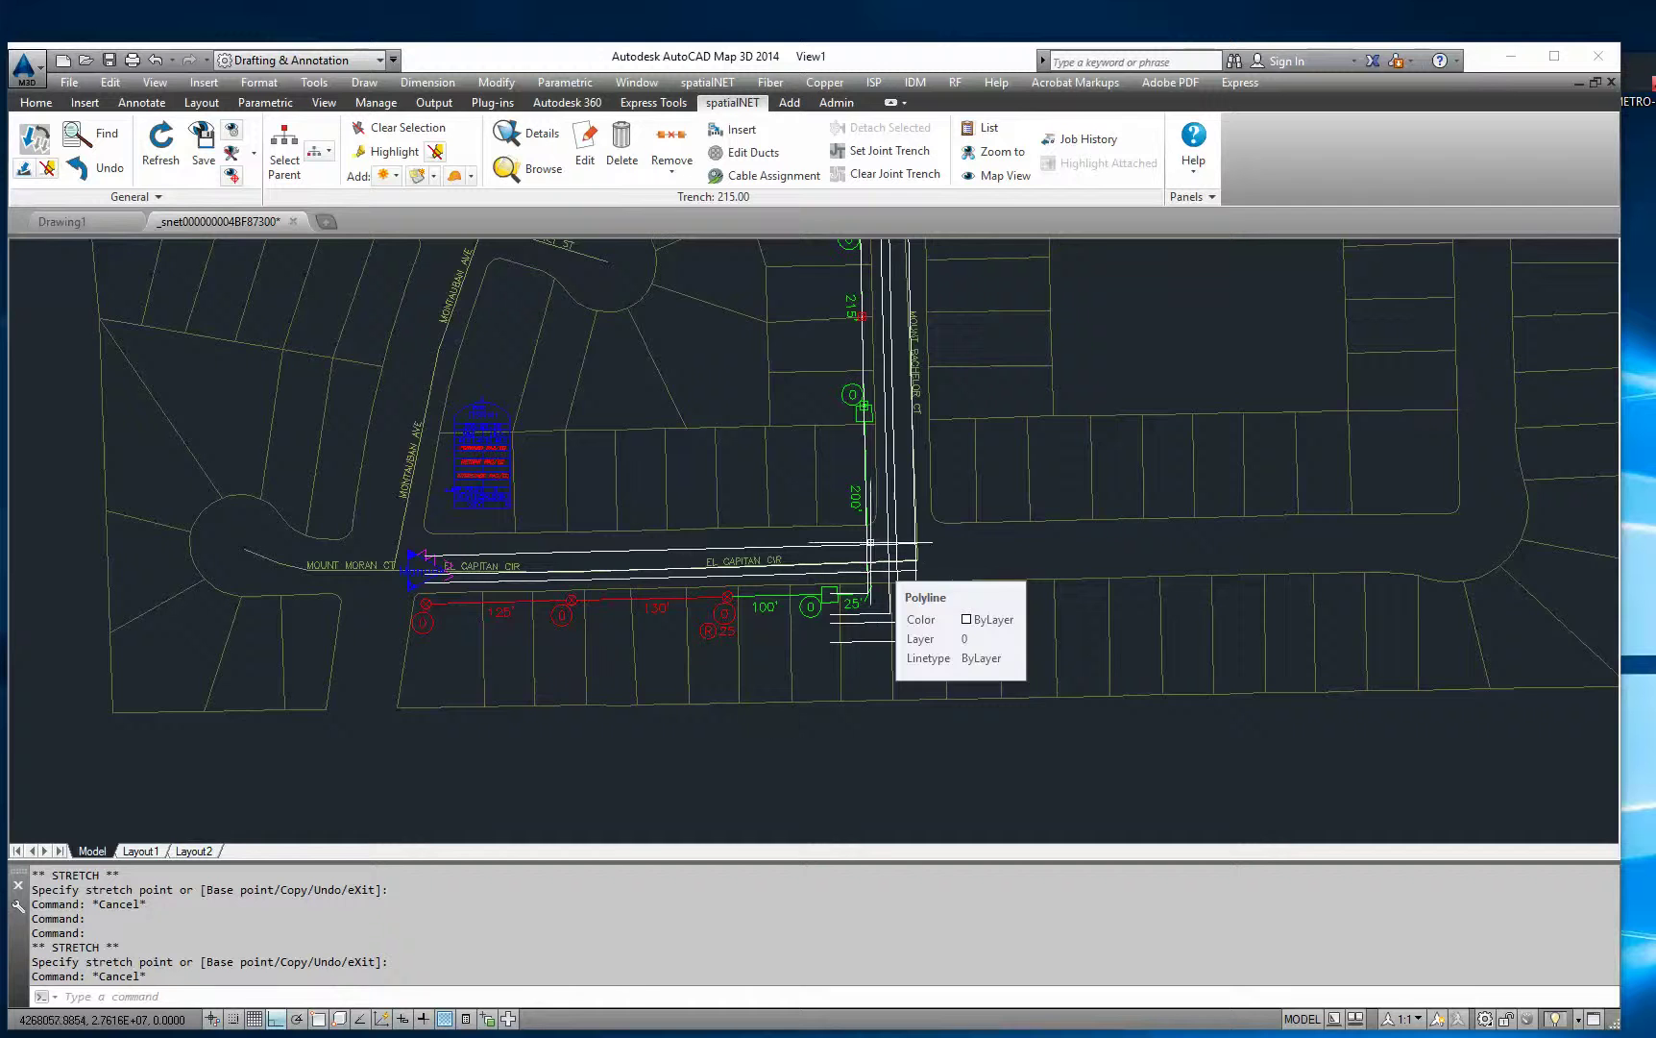
scroll(960, 558, up, 2)
scroll(117, 605, up, 2)
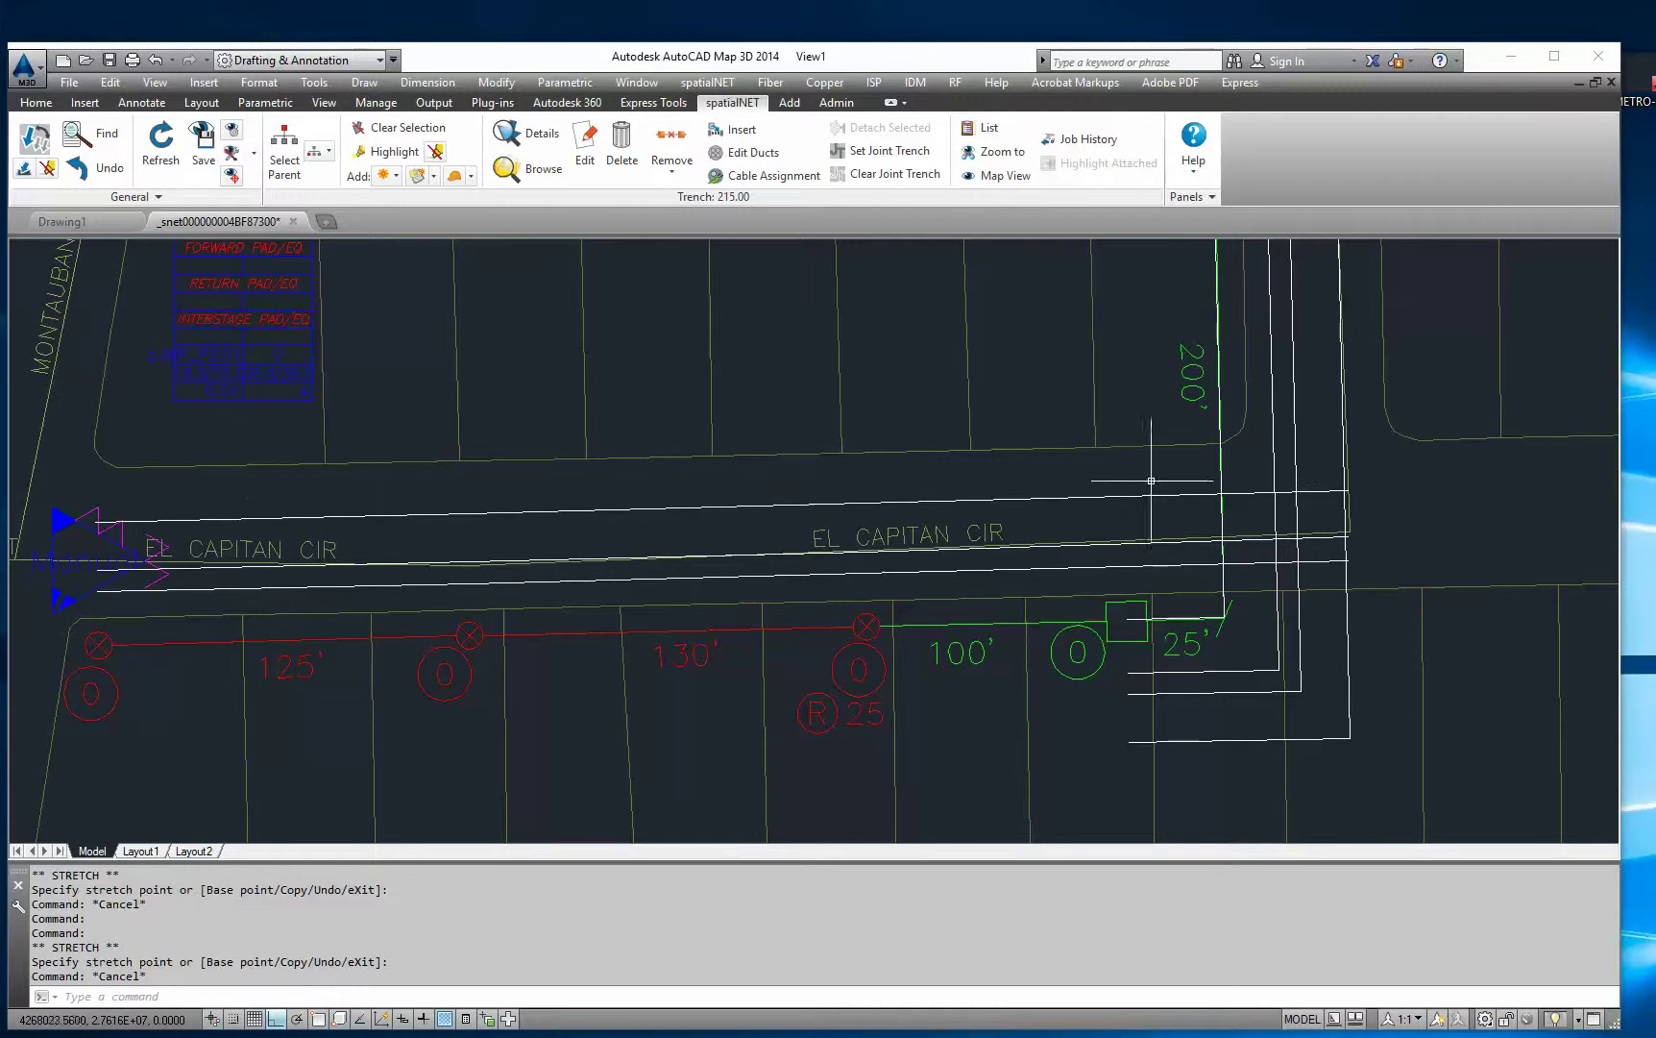
scroll(288, 519, up, 5)
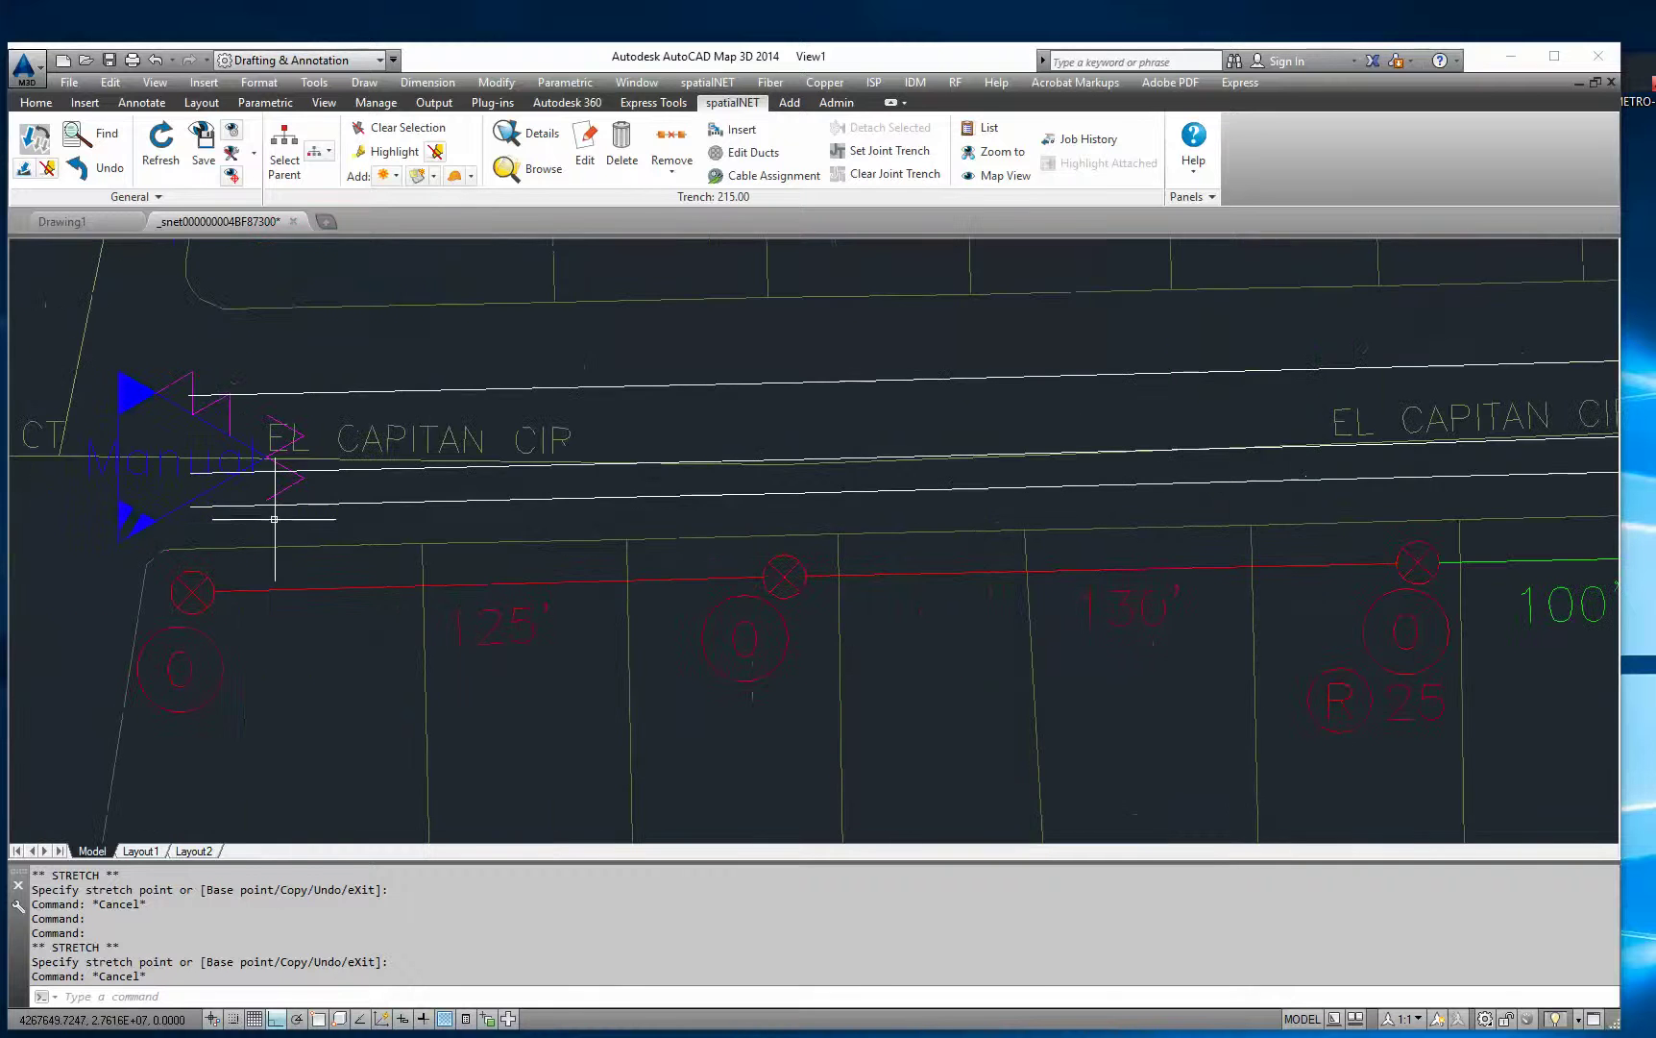
scroll(322, 478, down, 2)
scroll(289, 473, up, 3)
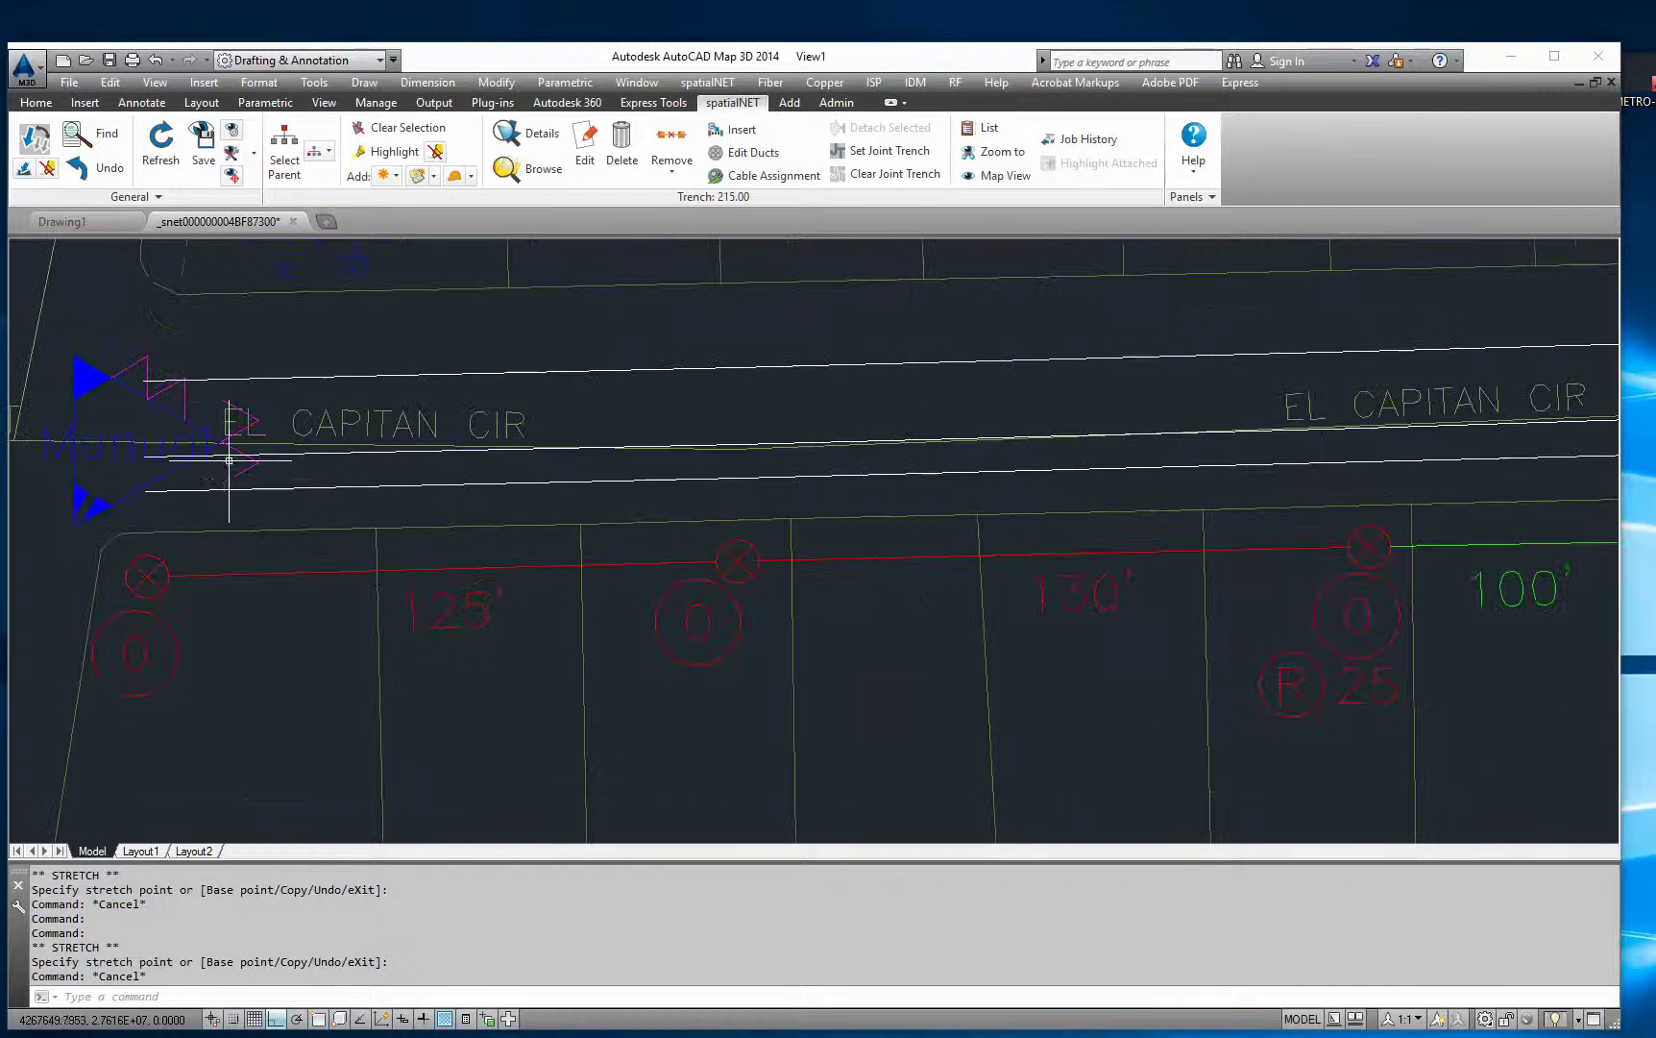
click(245, 442)
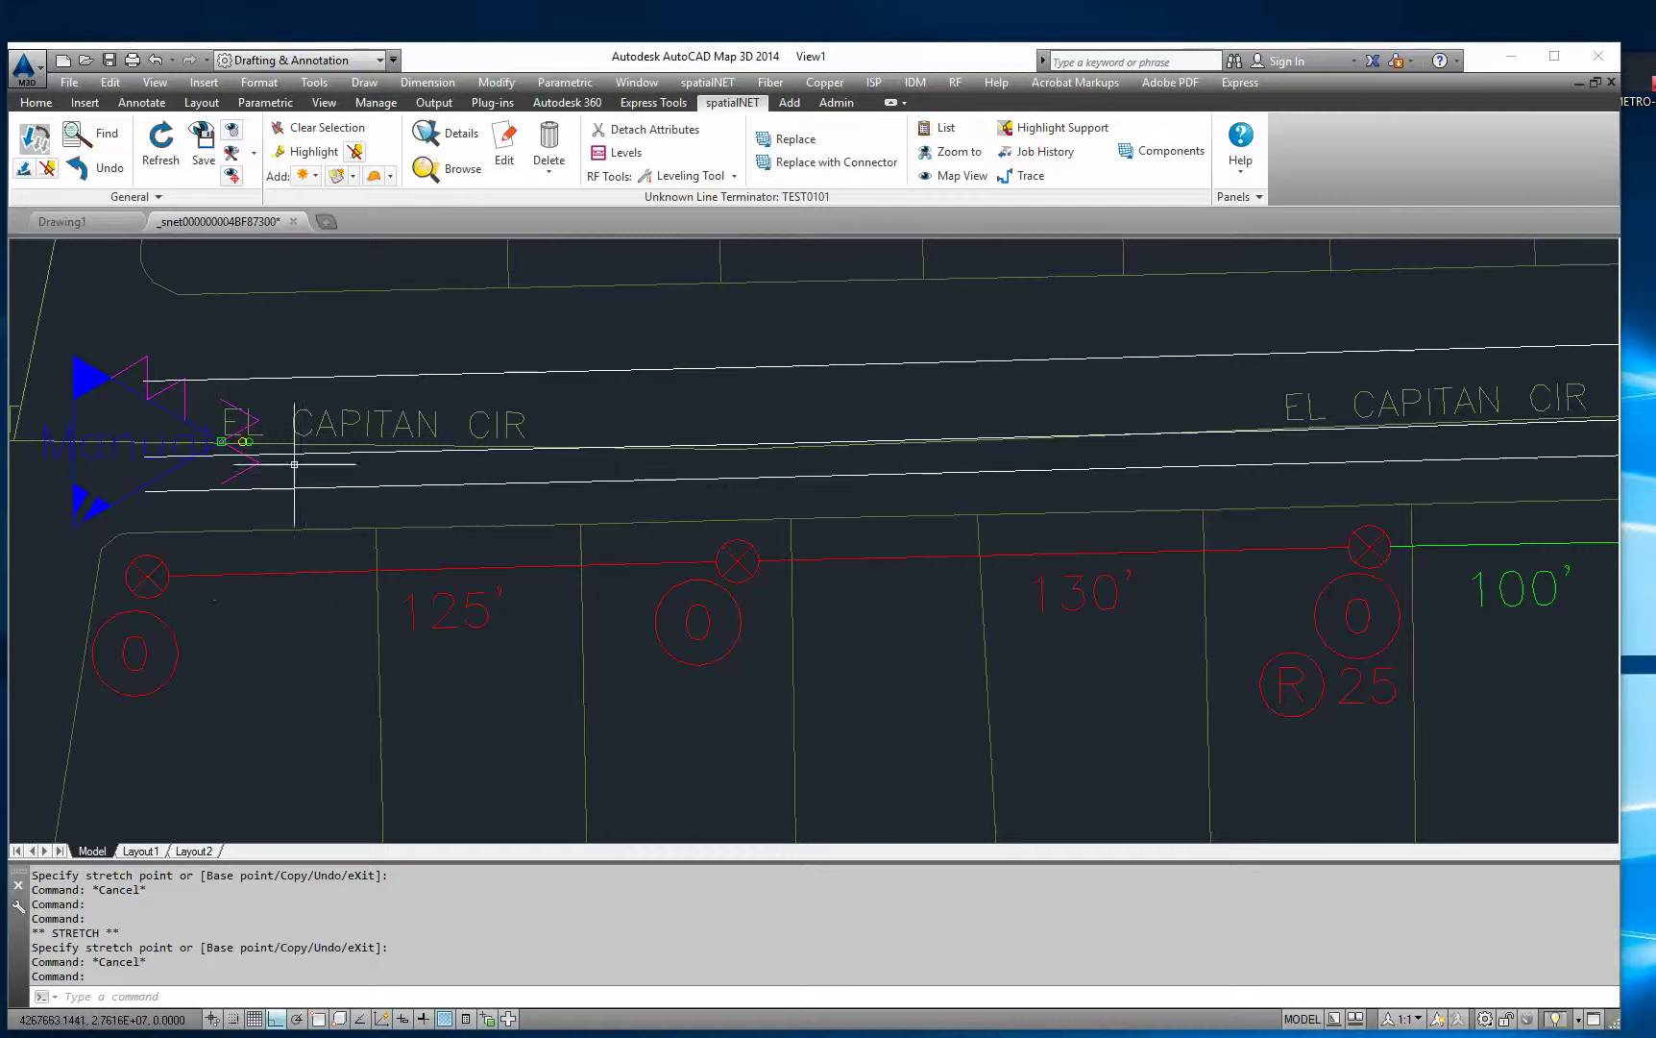
click(544, 138)
click(1166, 574)
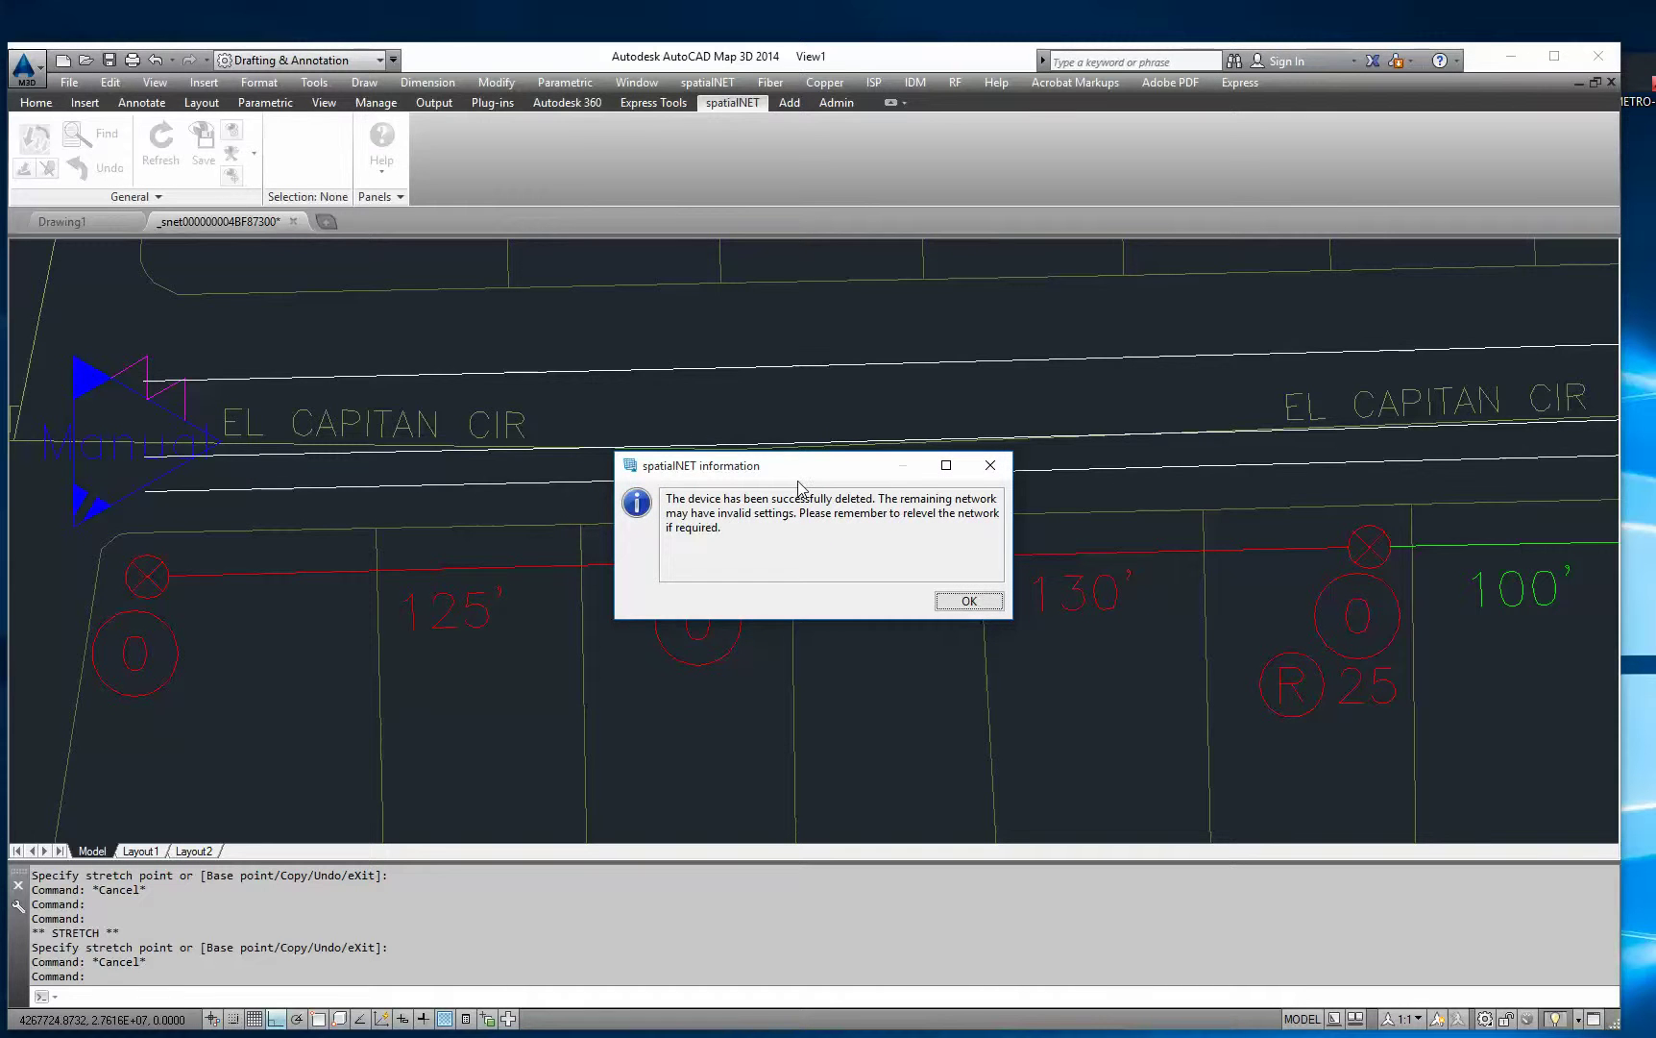
click(970, 601)
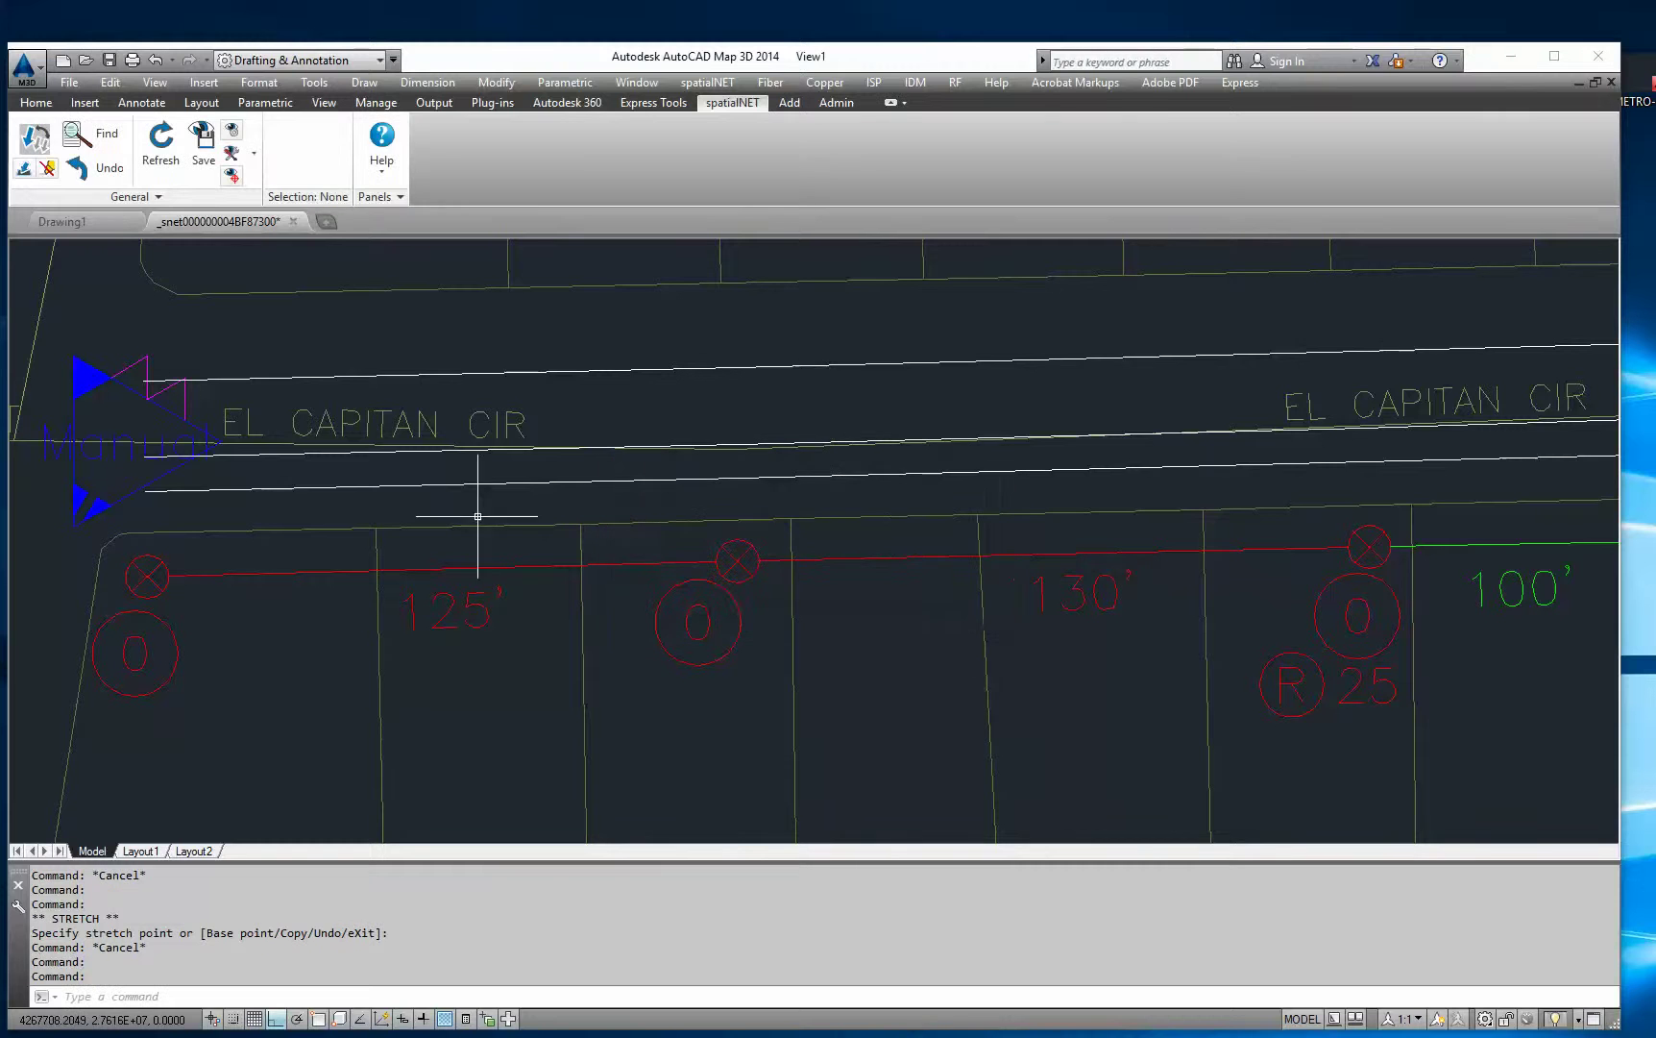
Step: Set up a new aerial RF cable from the z 870-MB-DH amplifier with cable type z P3-625-OH and RF system type Untapped Cable <= .715
click(163, 469)
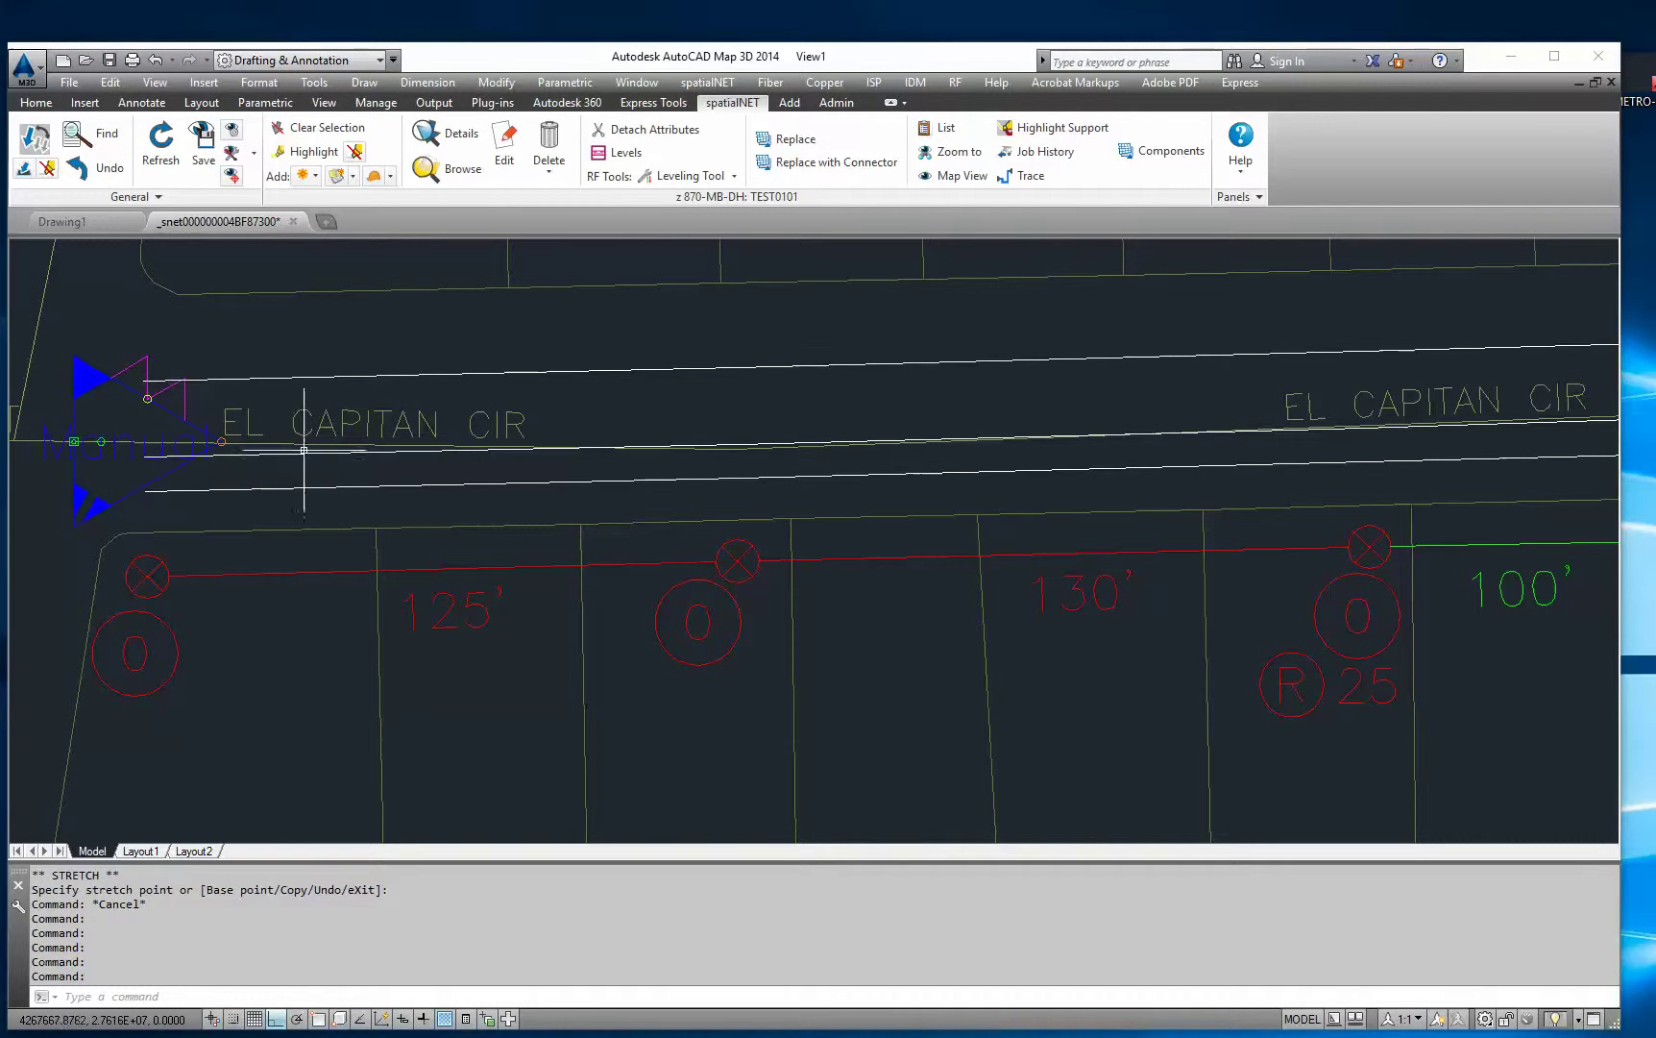
click(791, 103)
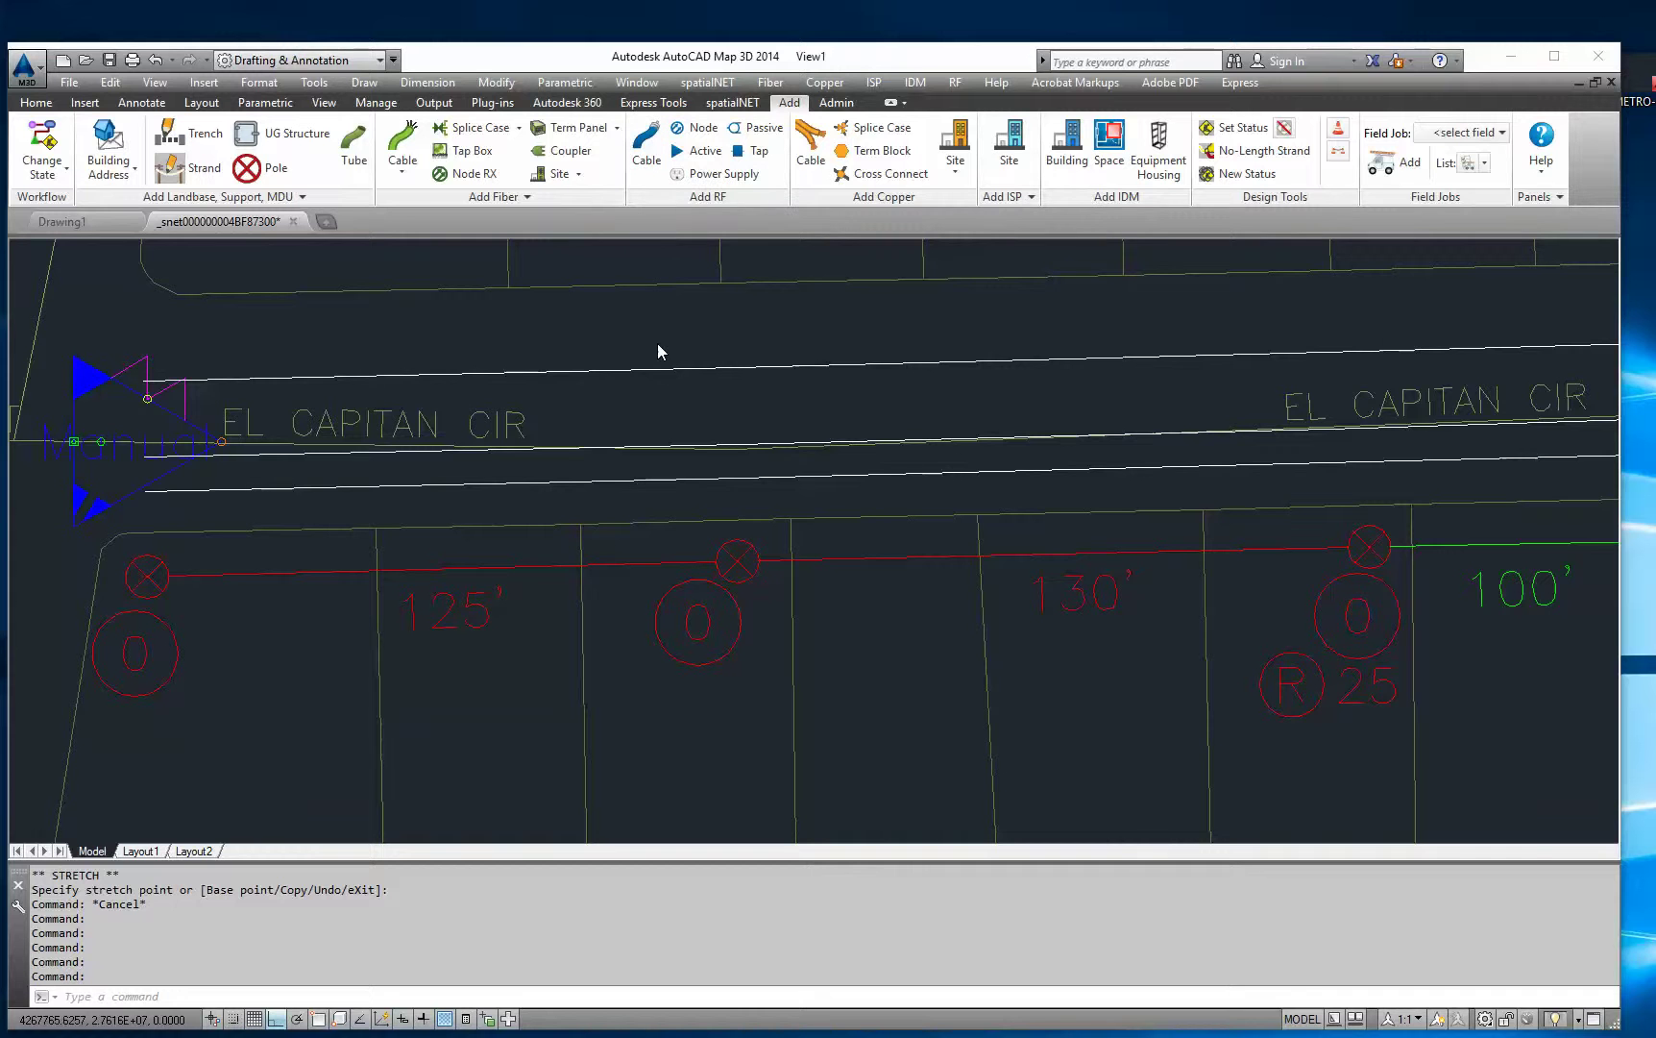
click(646, 142)
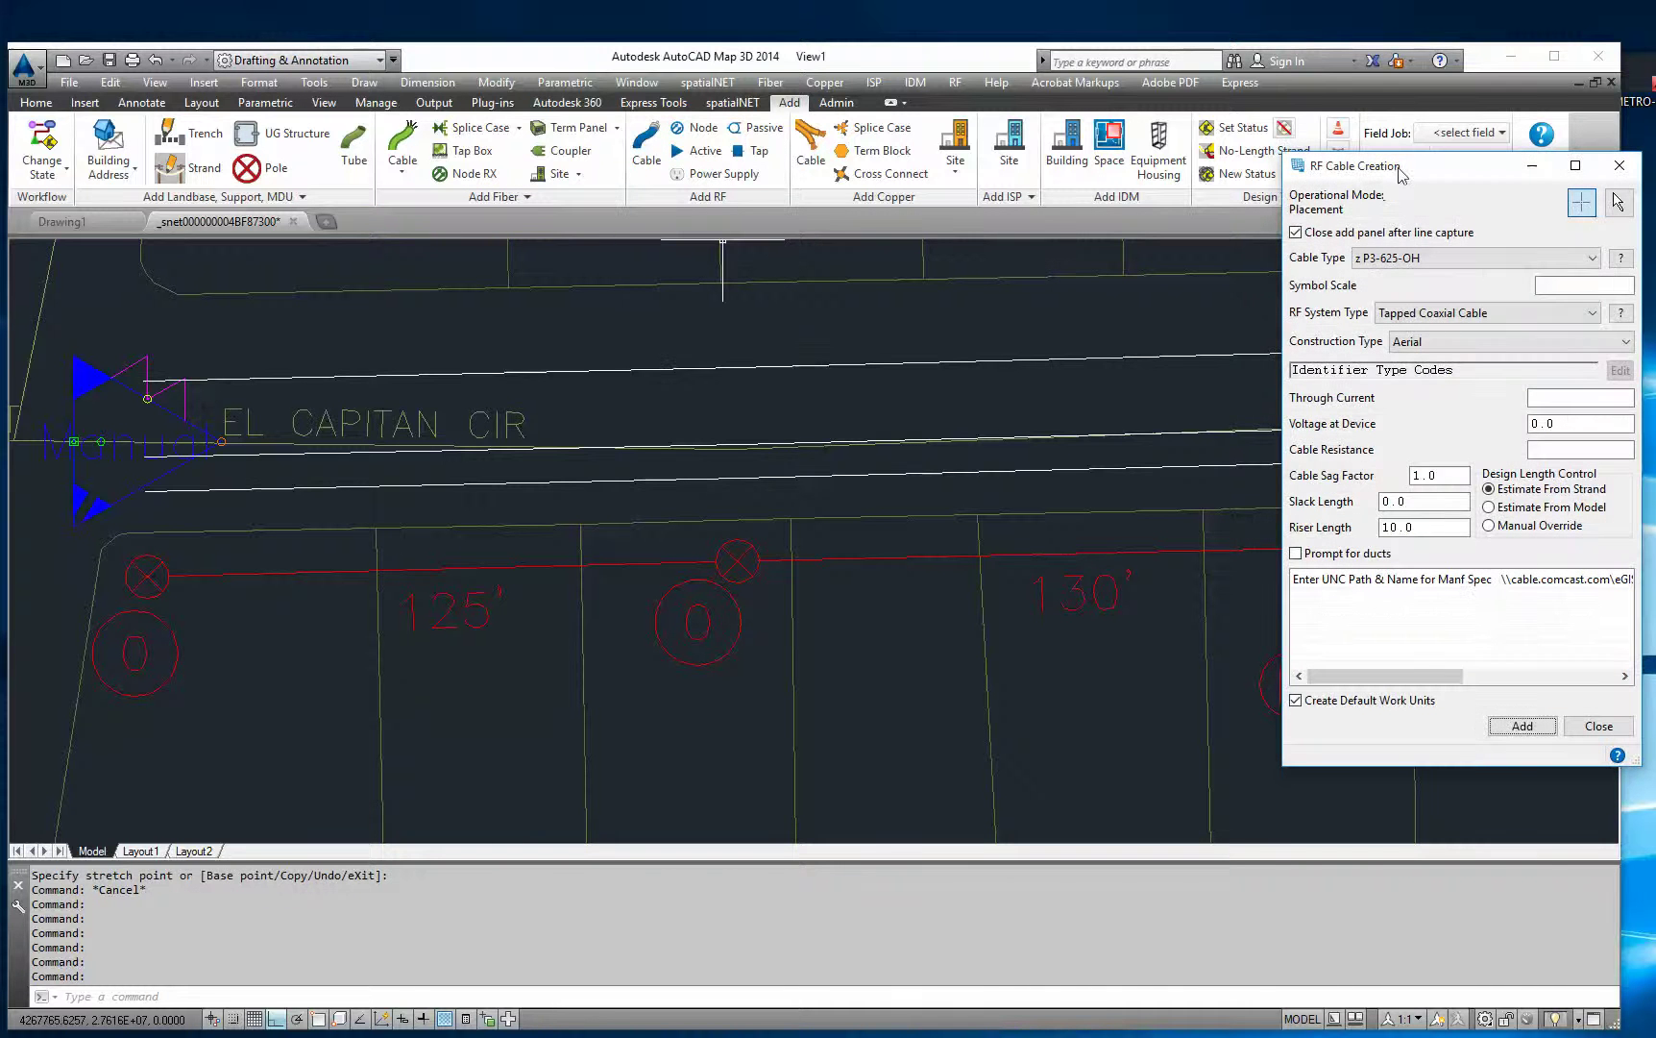
drag(1467, 178, 1452, 66)
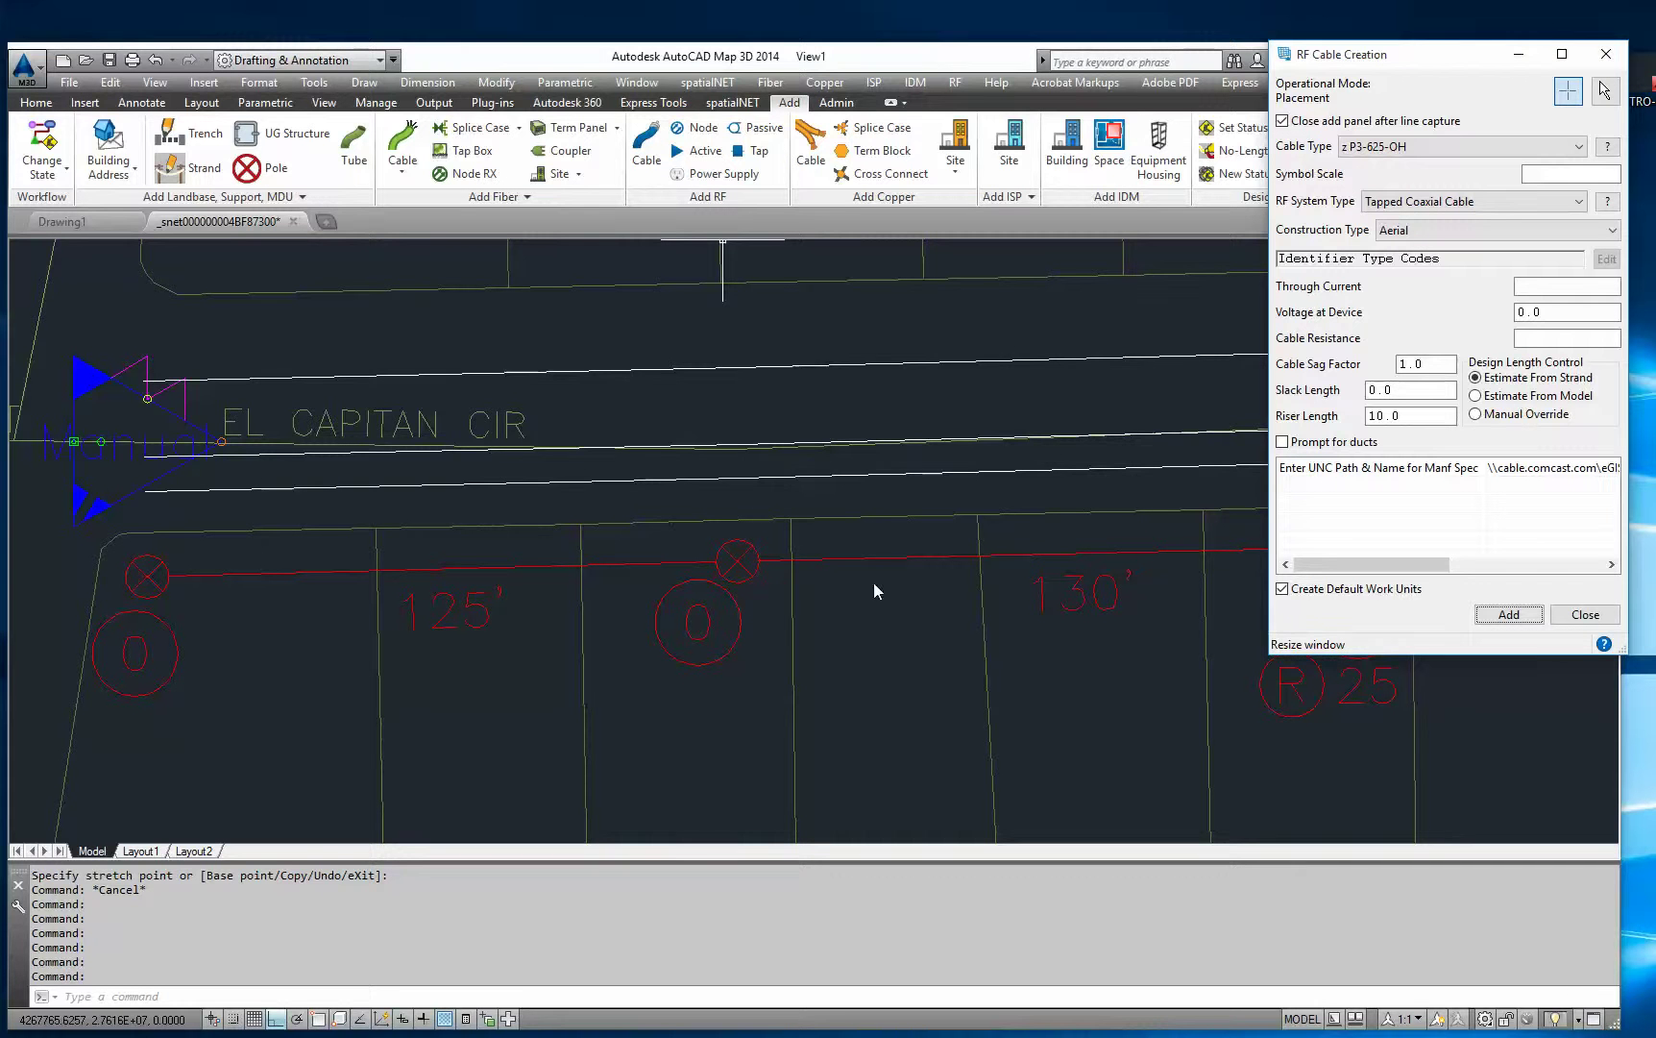
click(1399, 152)
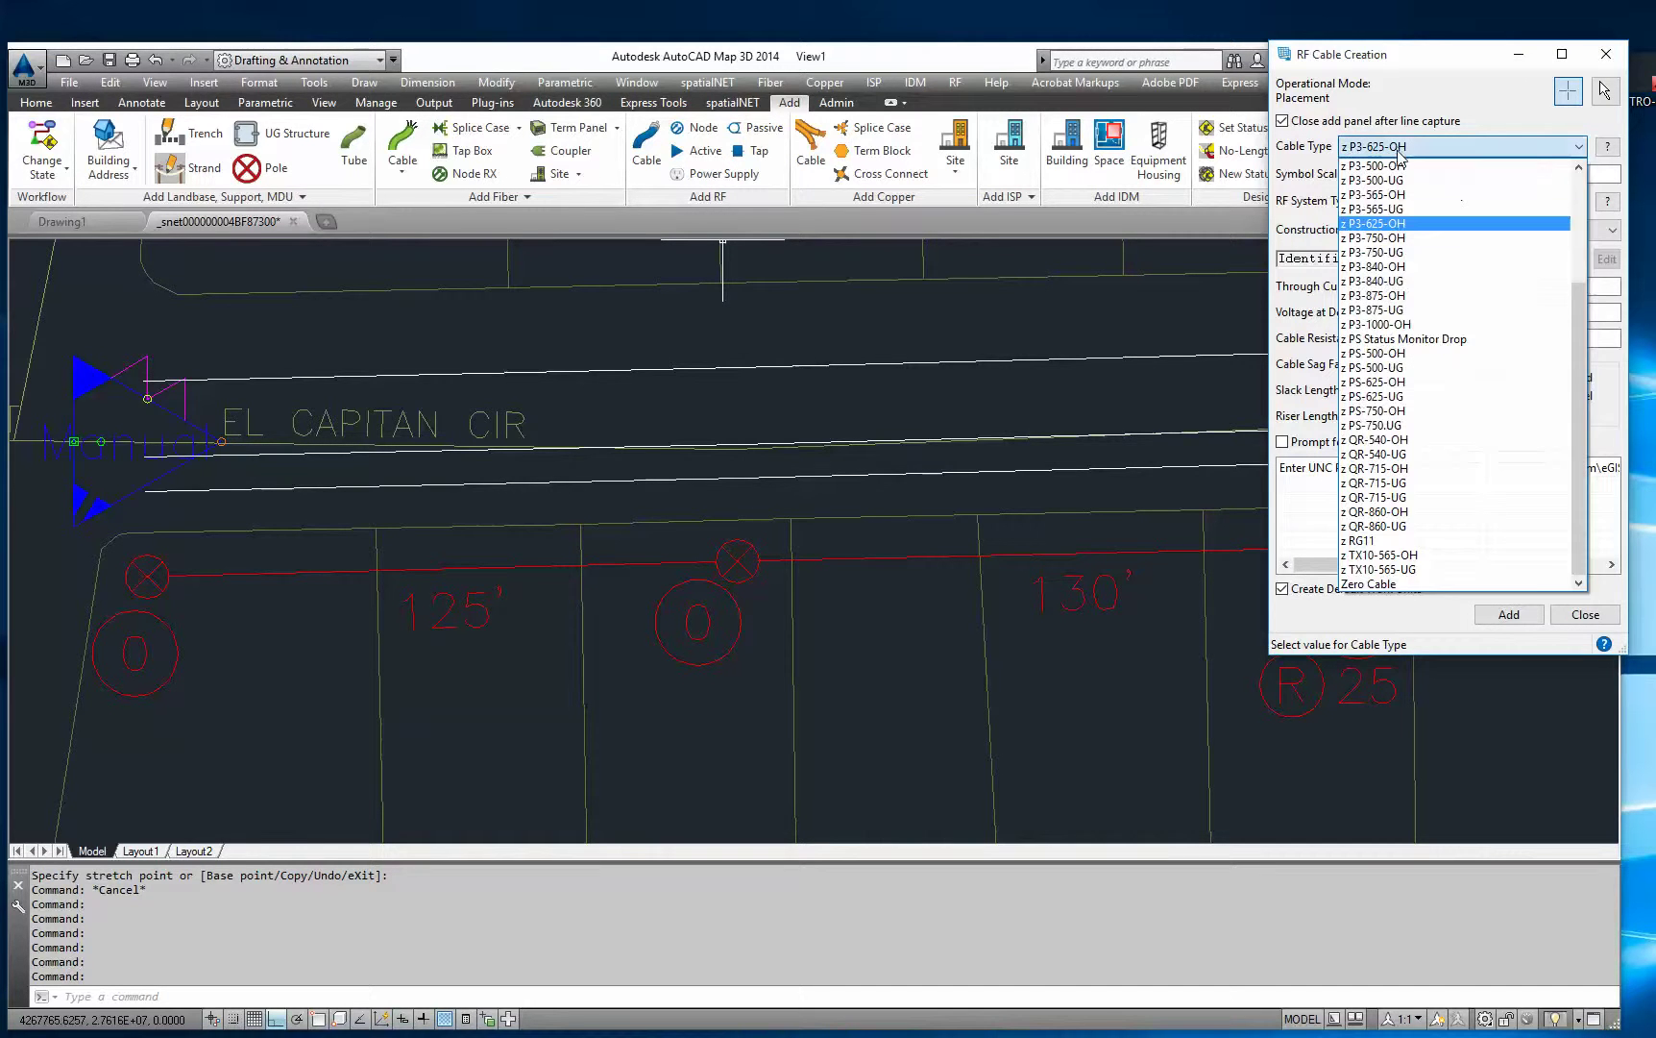
click(1392, 224)
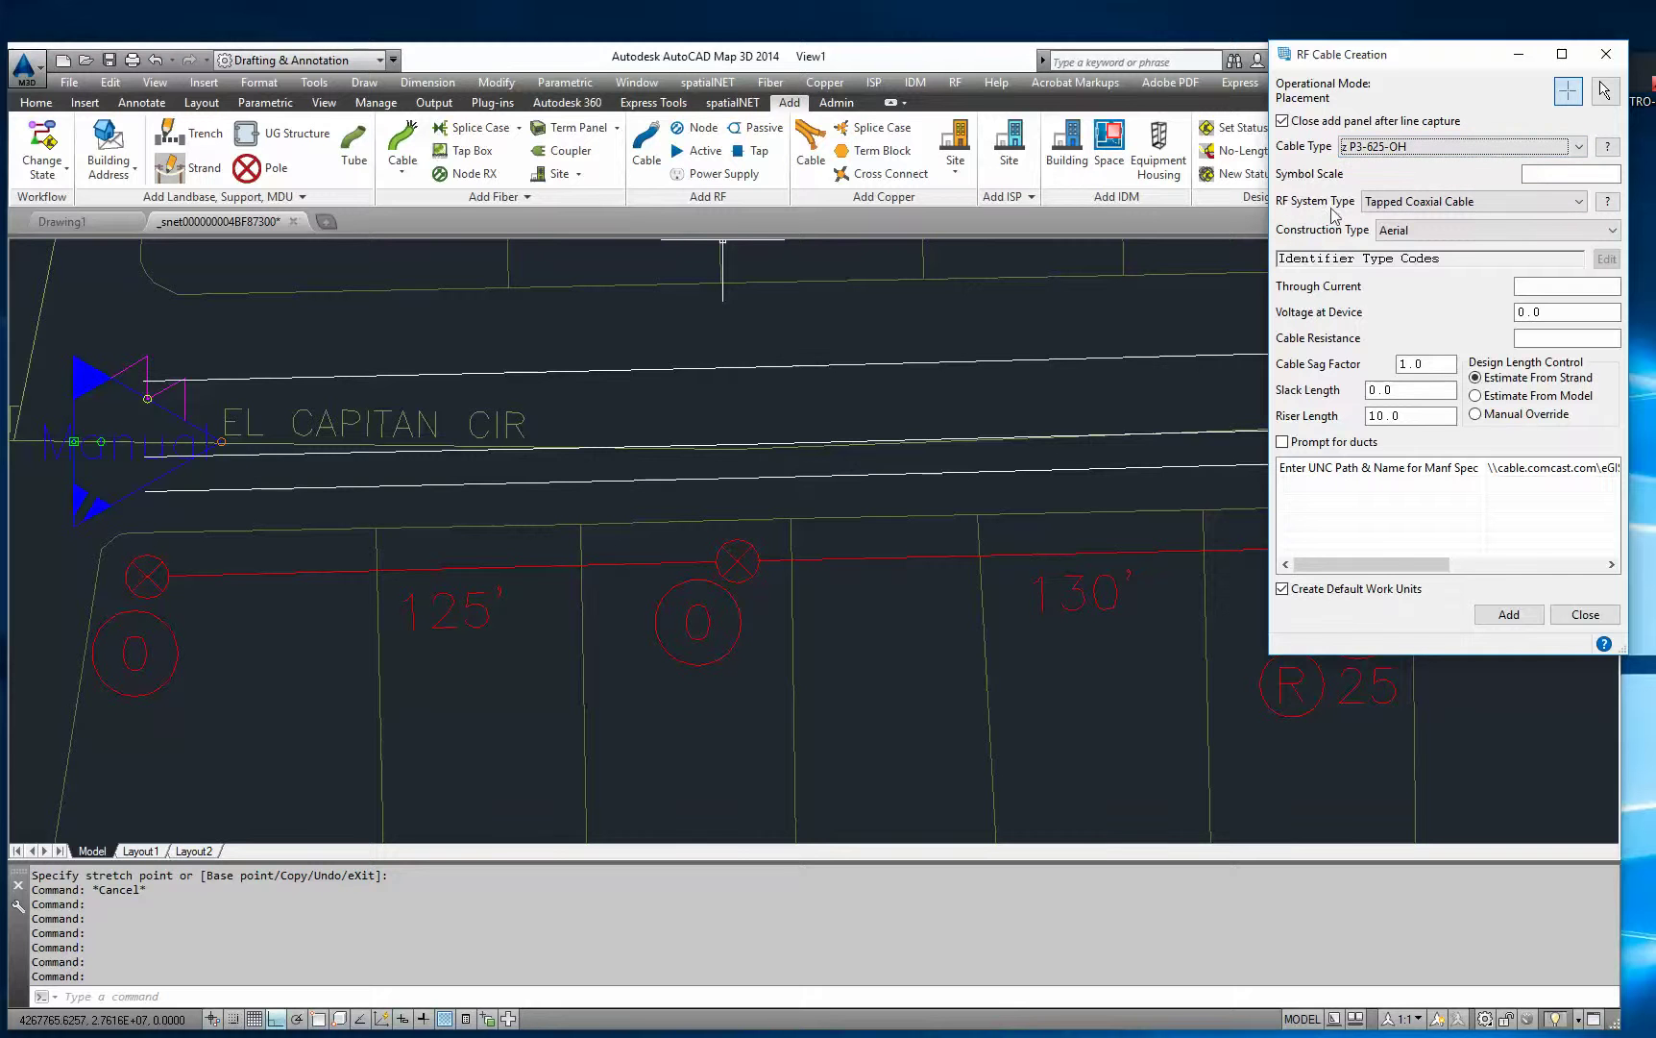
click(1458, 212)
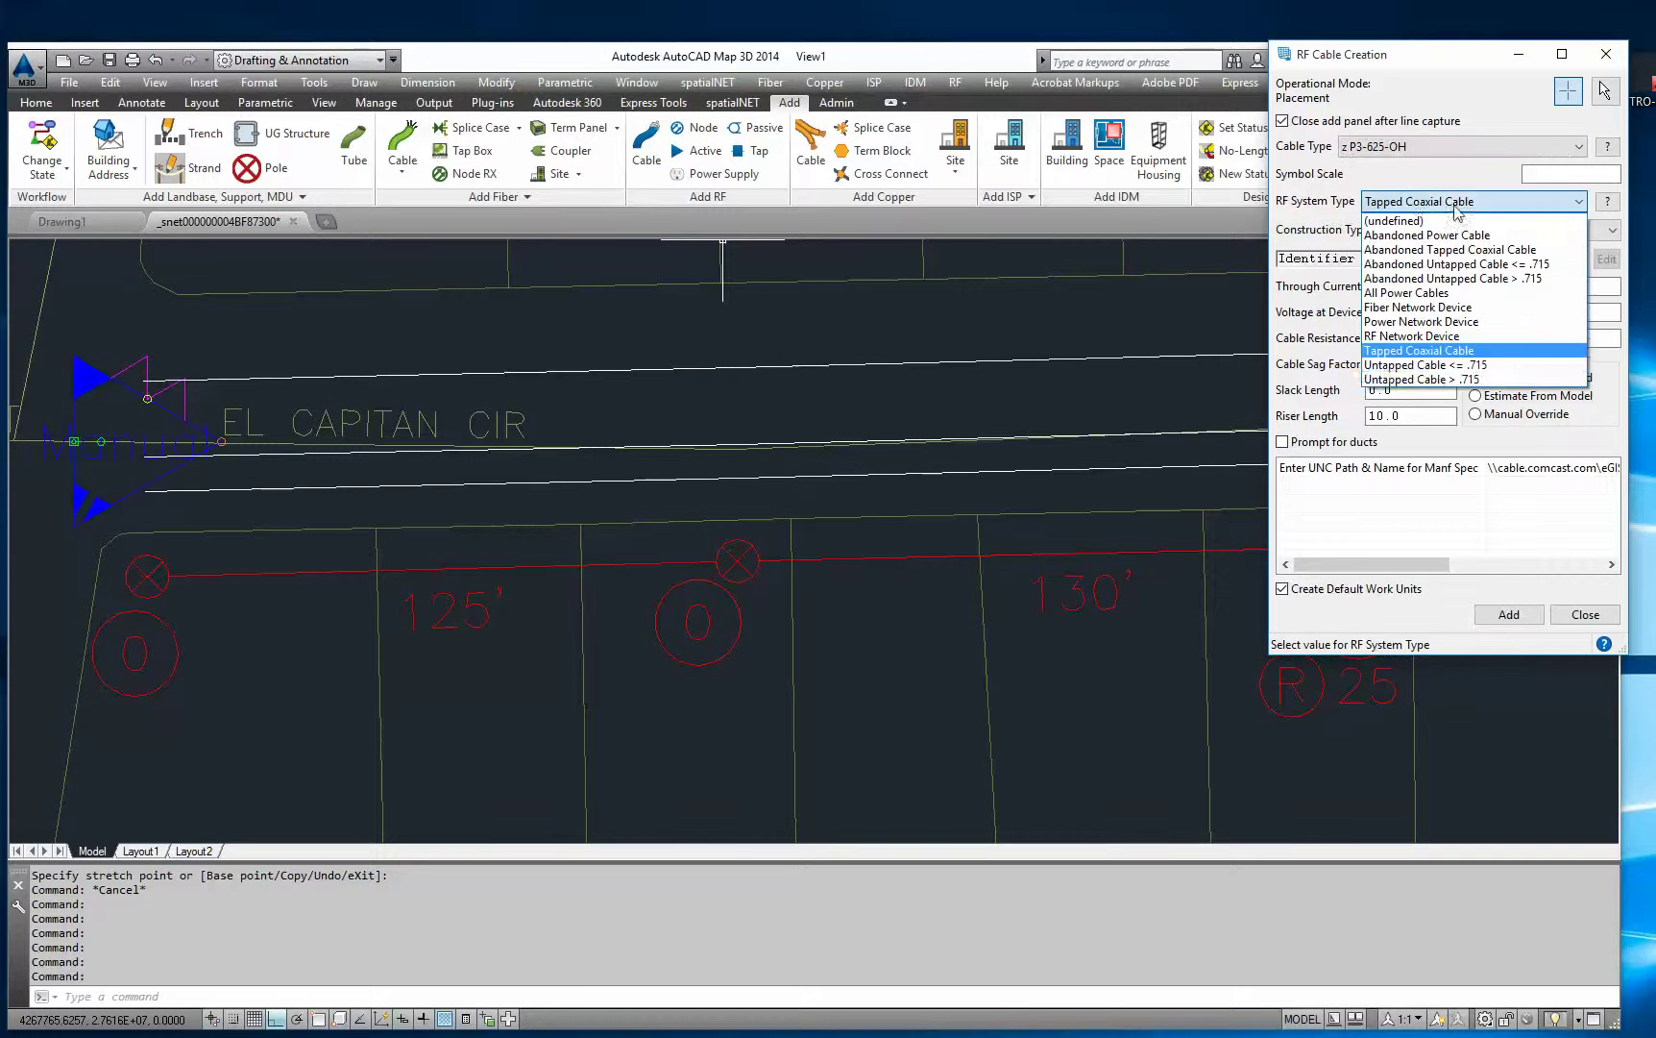
click(1433, 367)
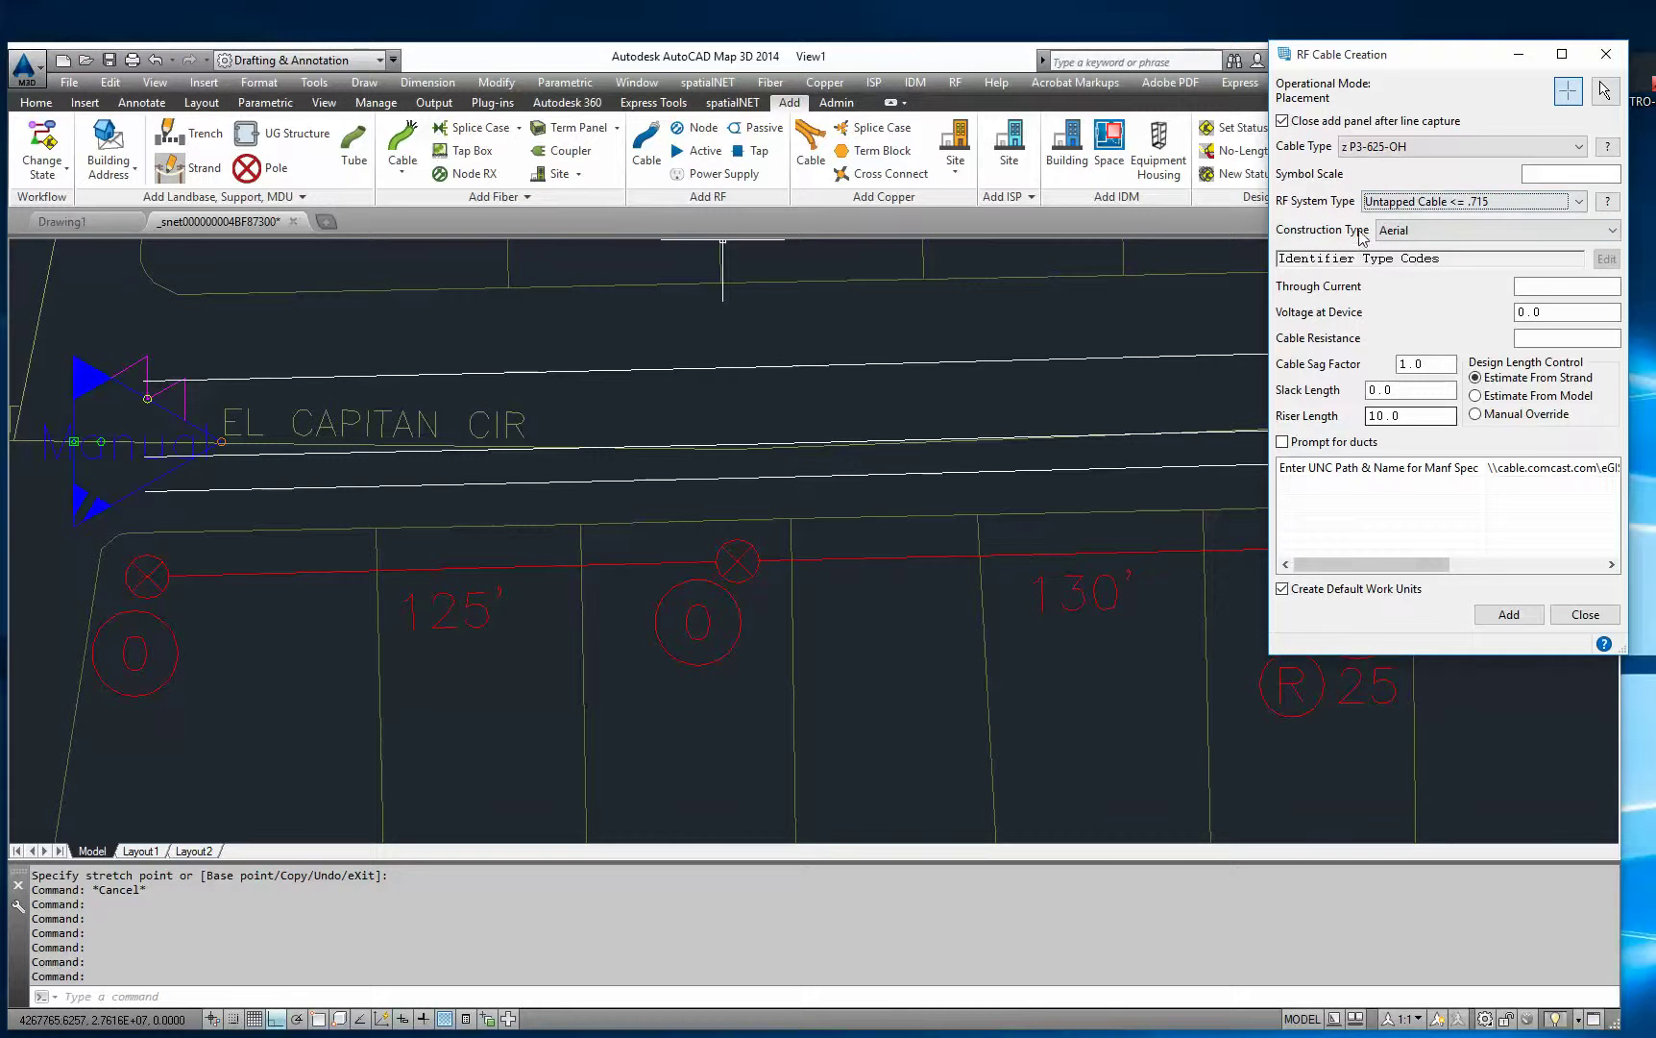
Step: Begin capturing the cable with Ortho off and include the 125' strand span in its length
click(1512, 615)
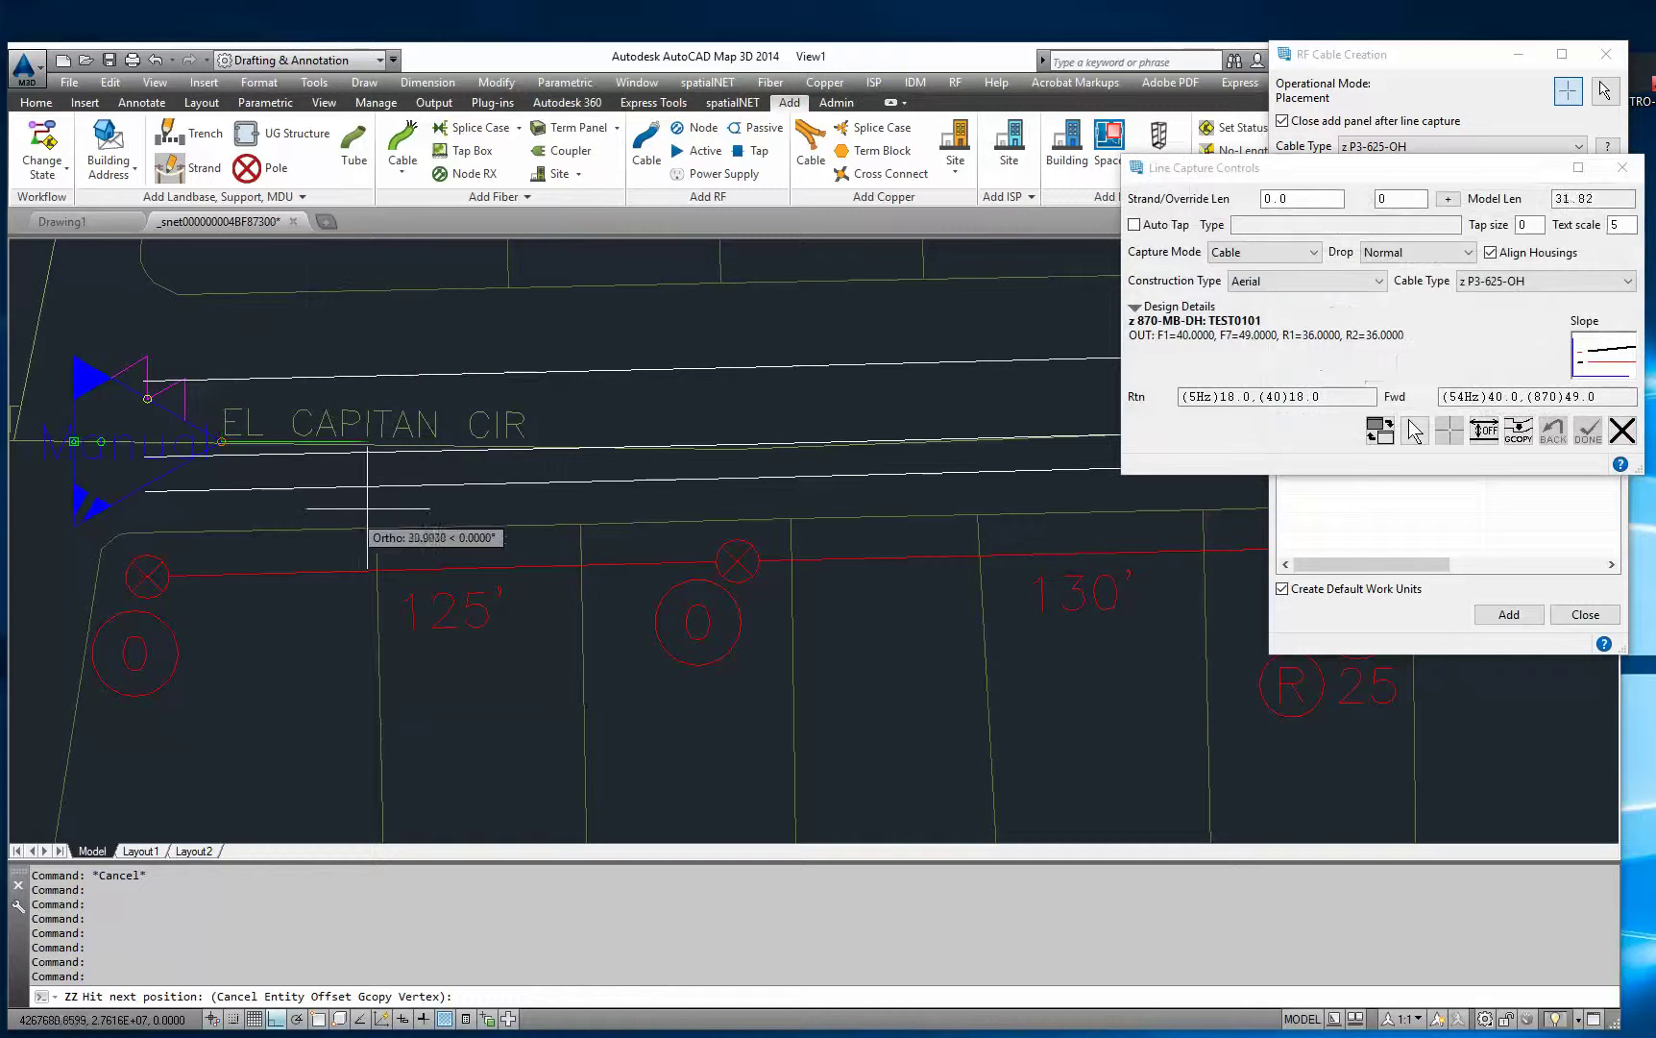
key(F8)
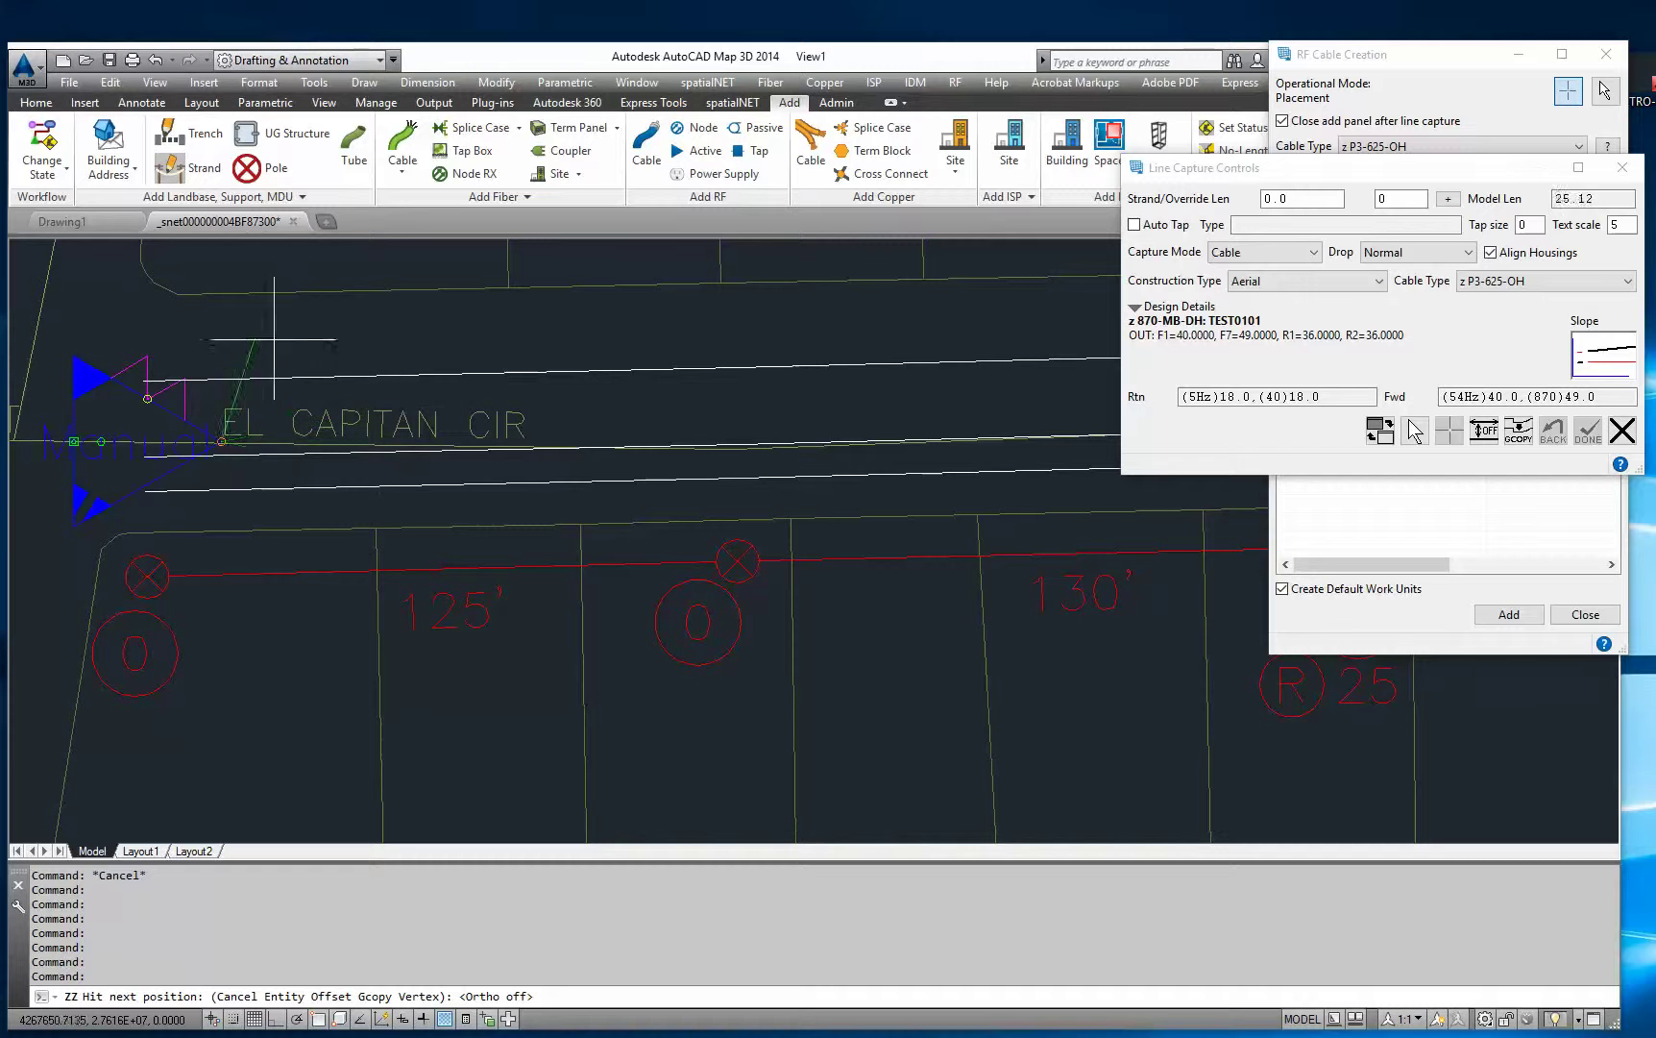
drag(1355, 176, 1382, 199)
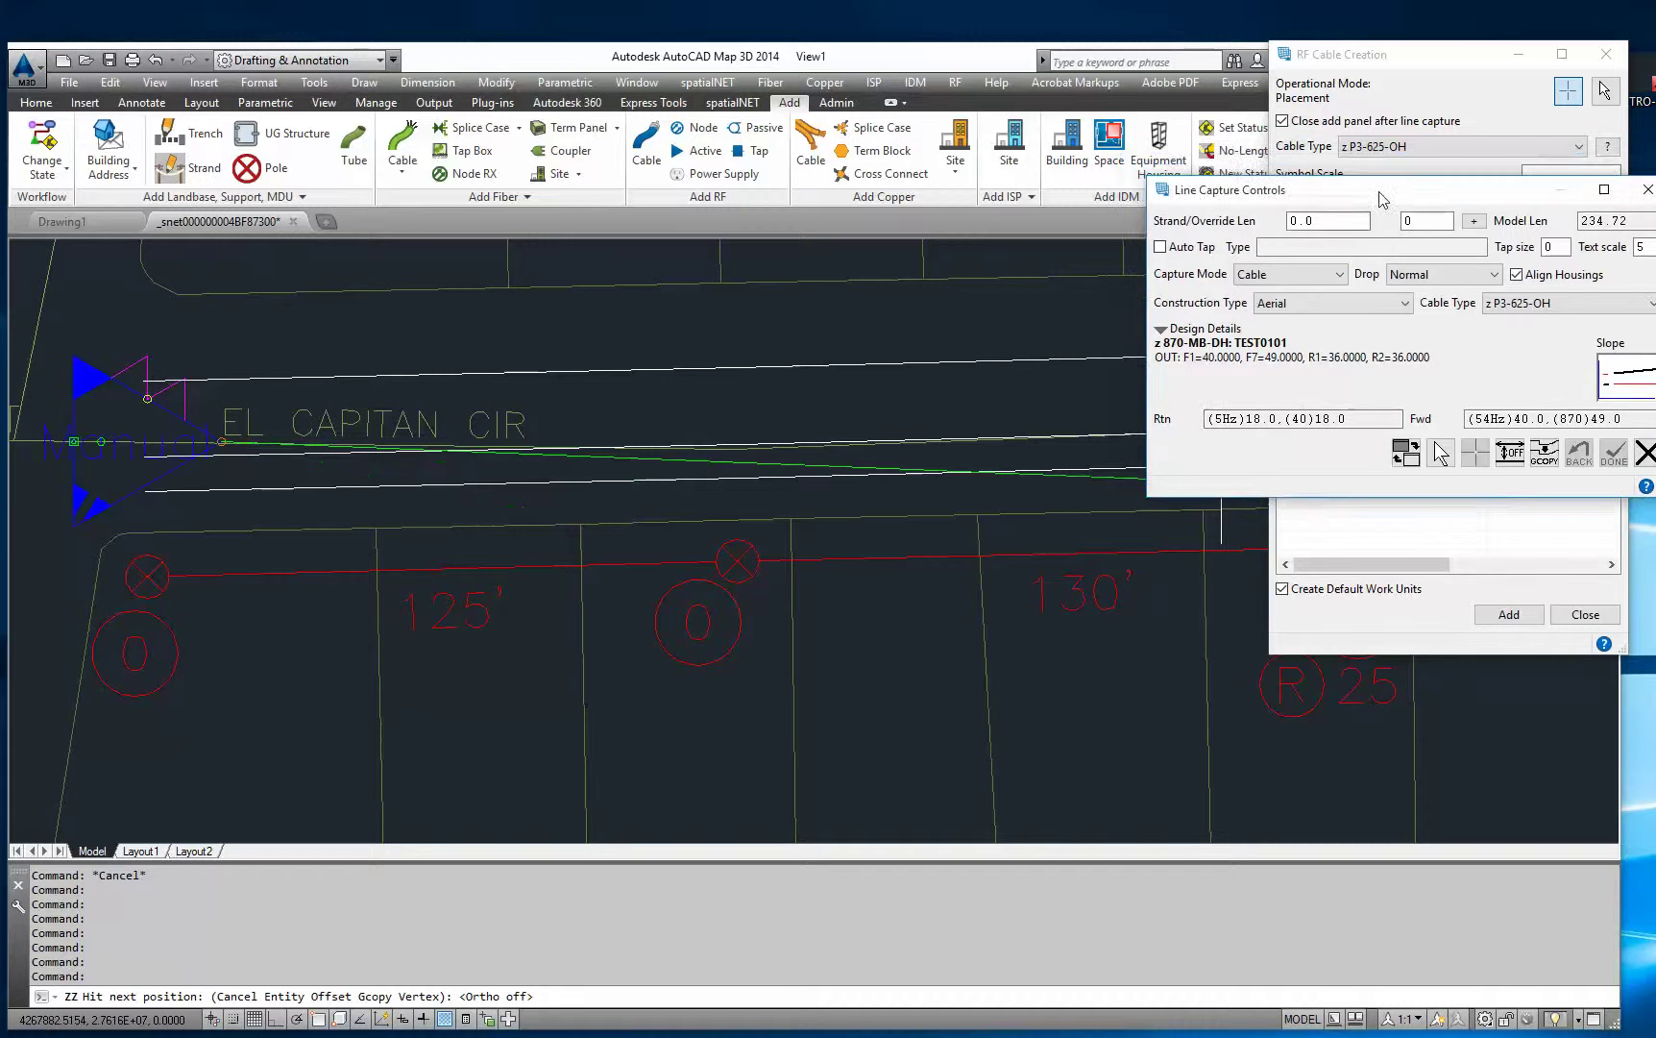
click(1429, 227)
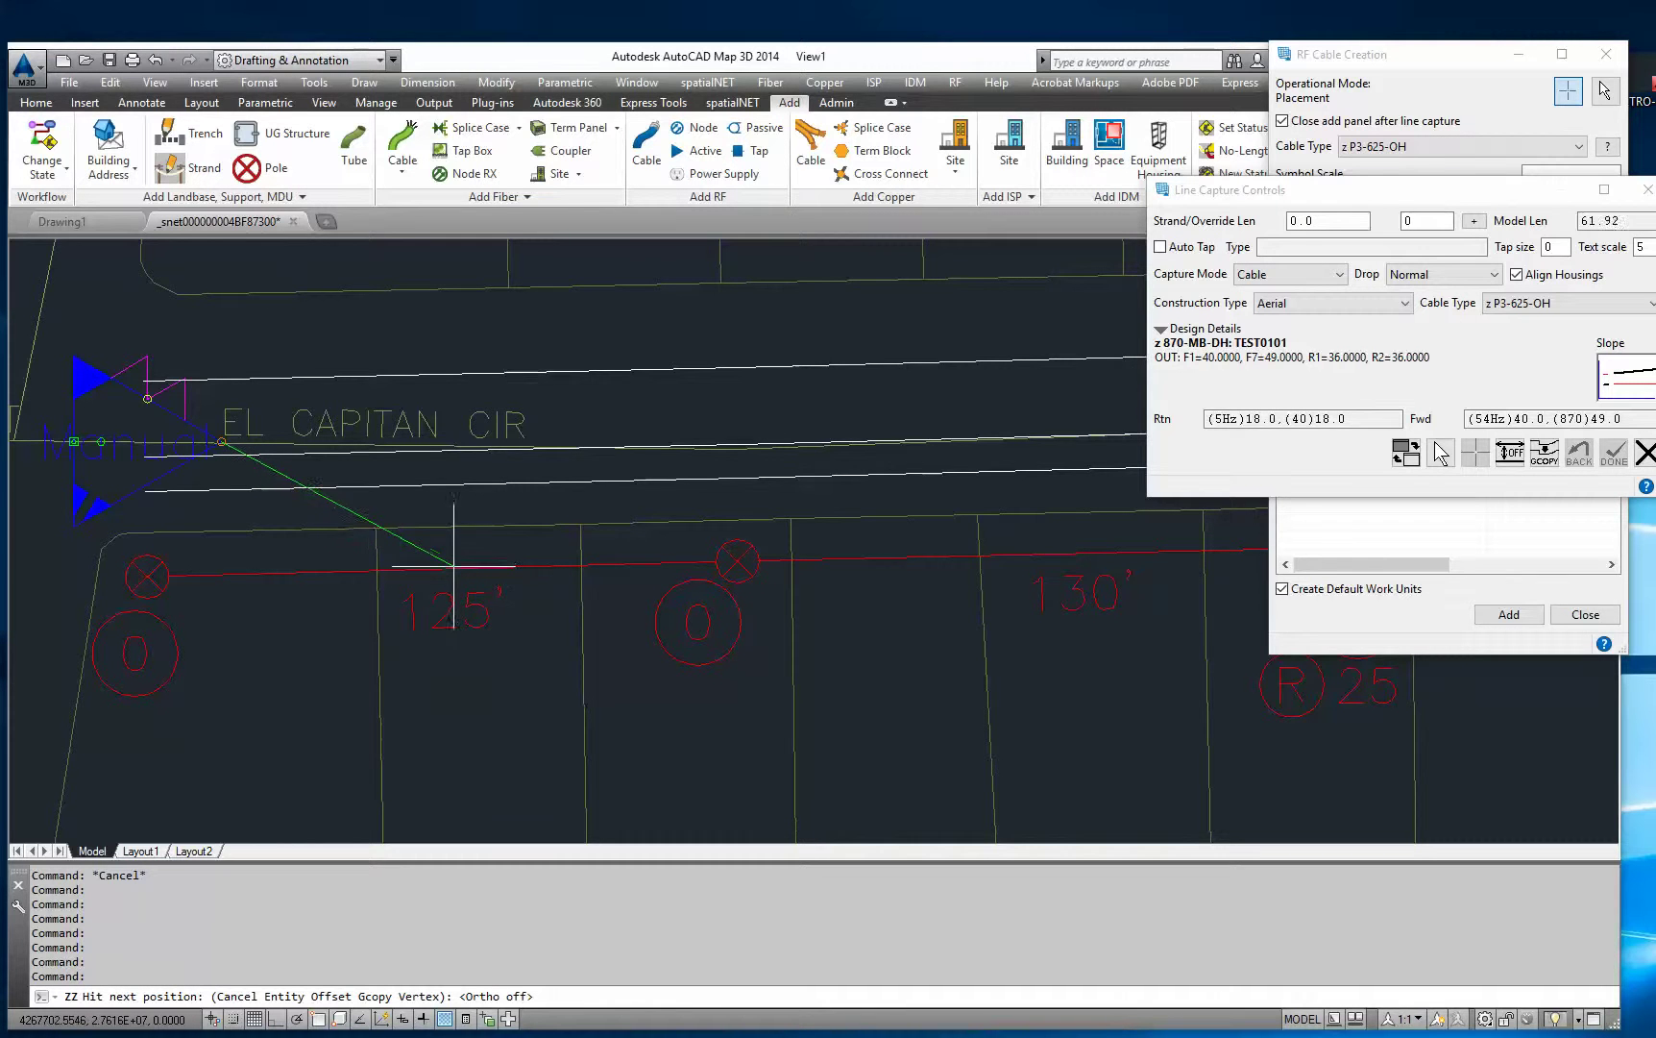
middle_drag(467, 615, 428, 576)
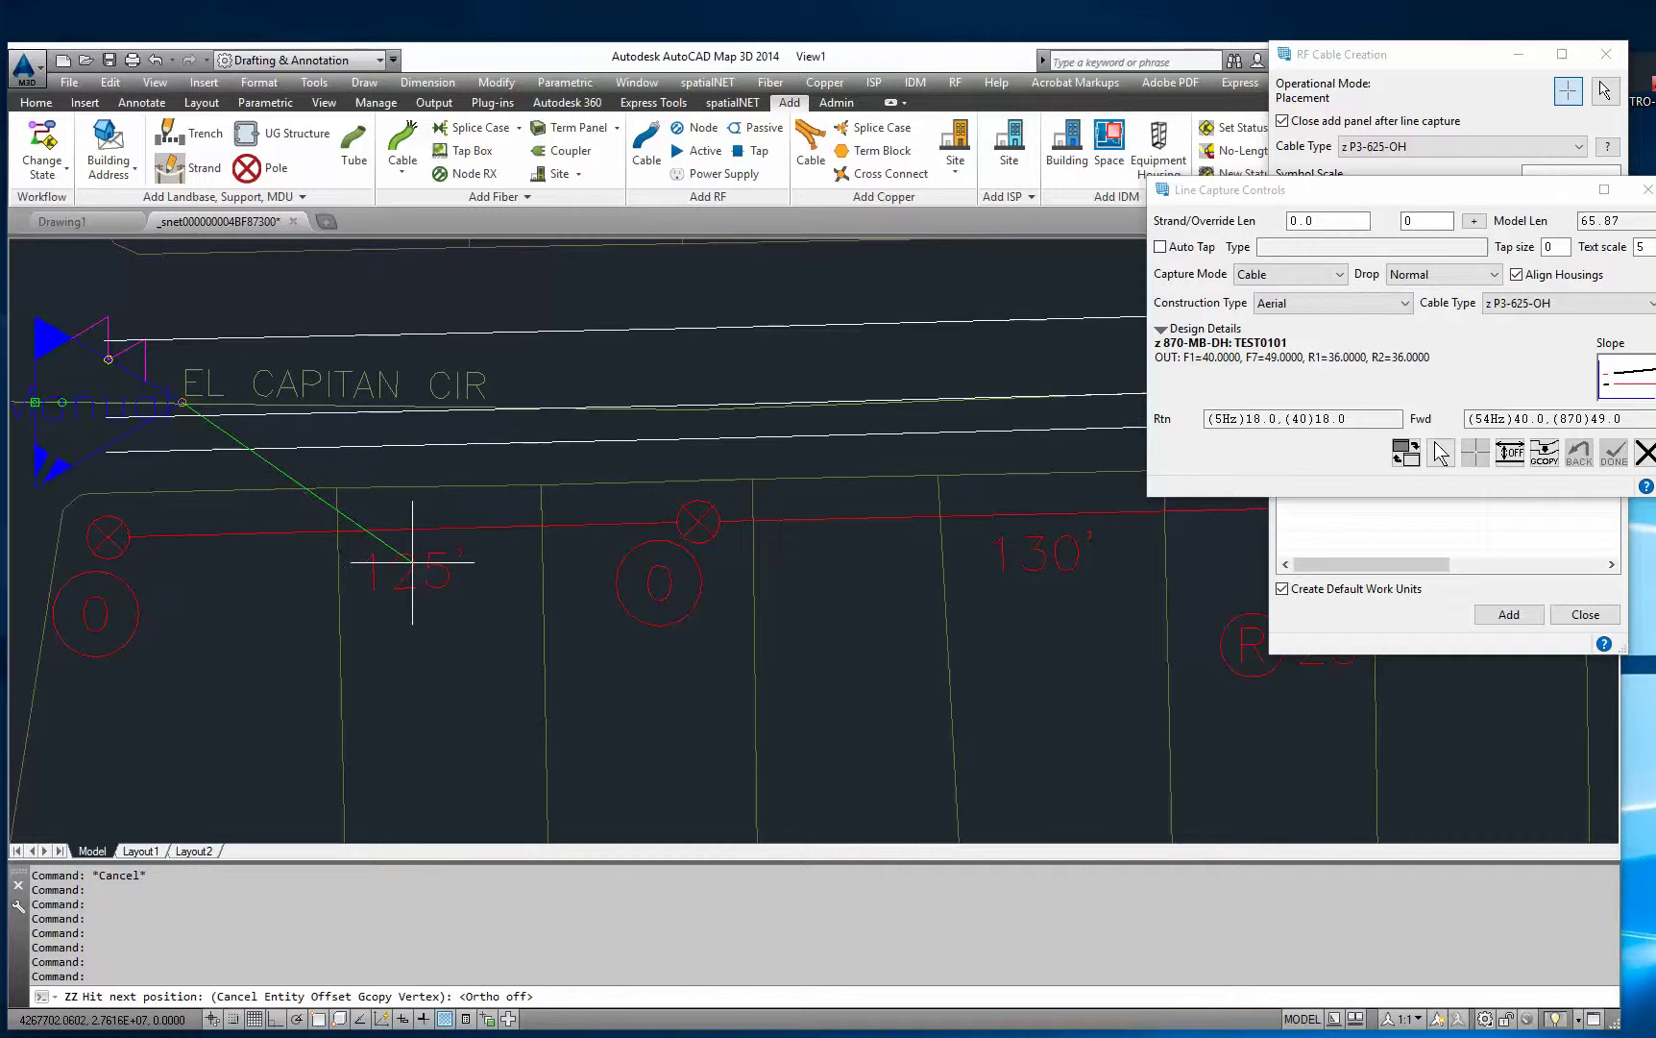
click(412, 561)
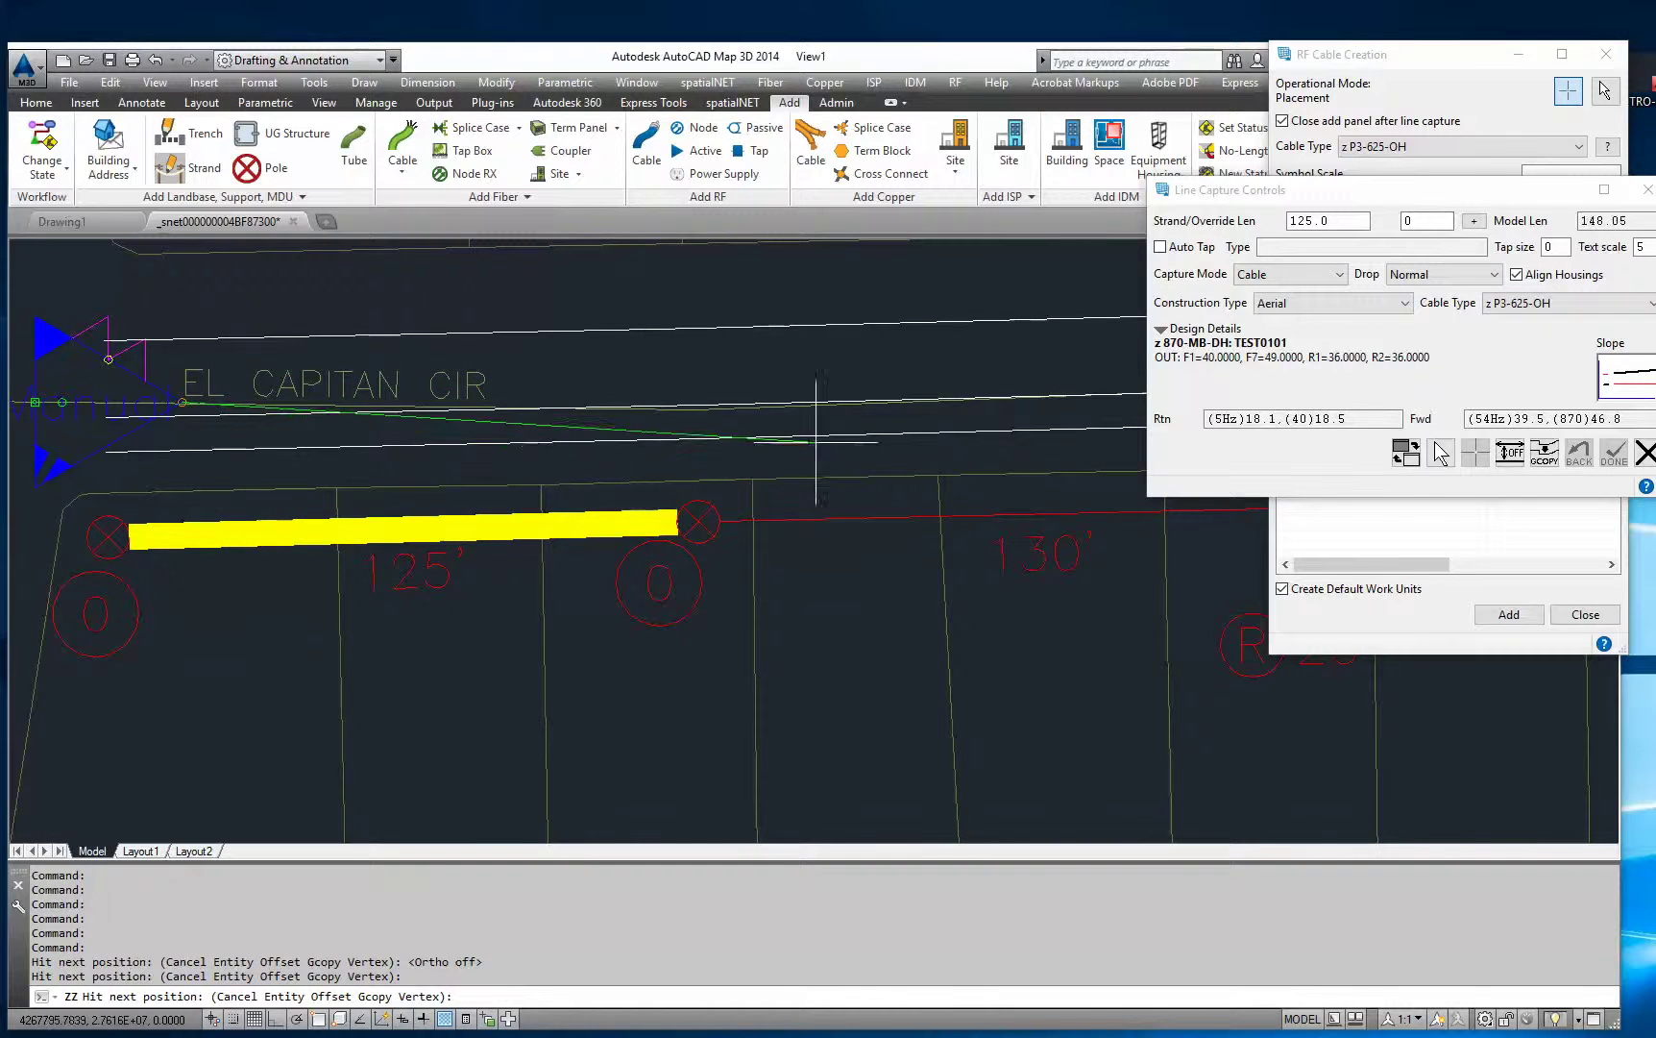
Step: Include the 130' strand span along El Capitan Cir in the cable's length
middle_drag(888, 370, 544, 341)
scroll(492, 536, down, 2)
scroll(740, 517, down, 4)
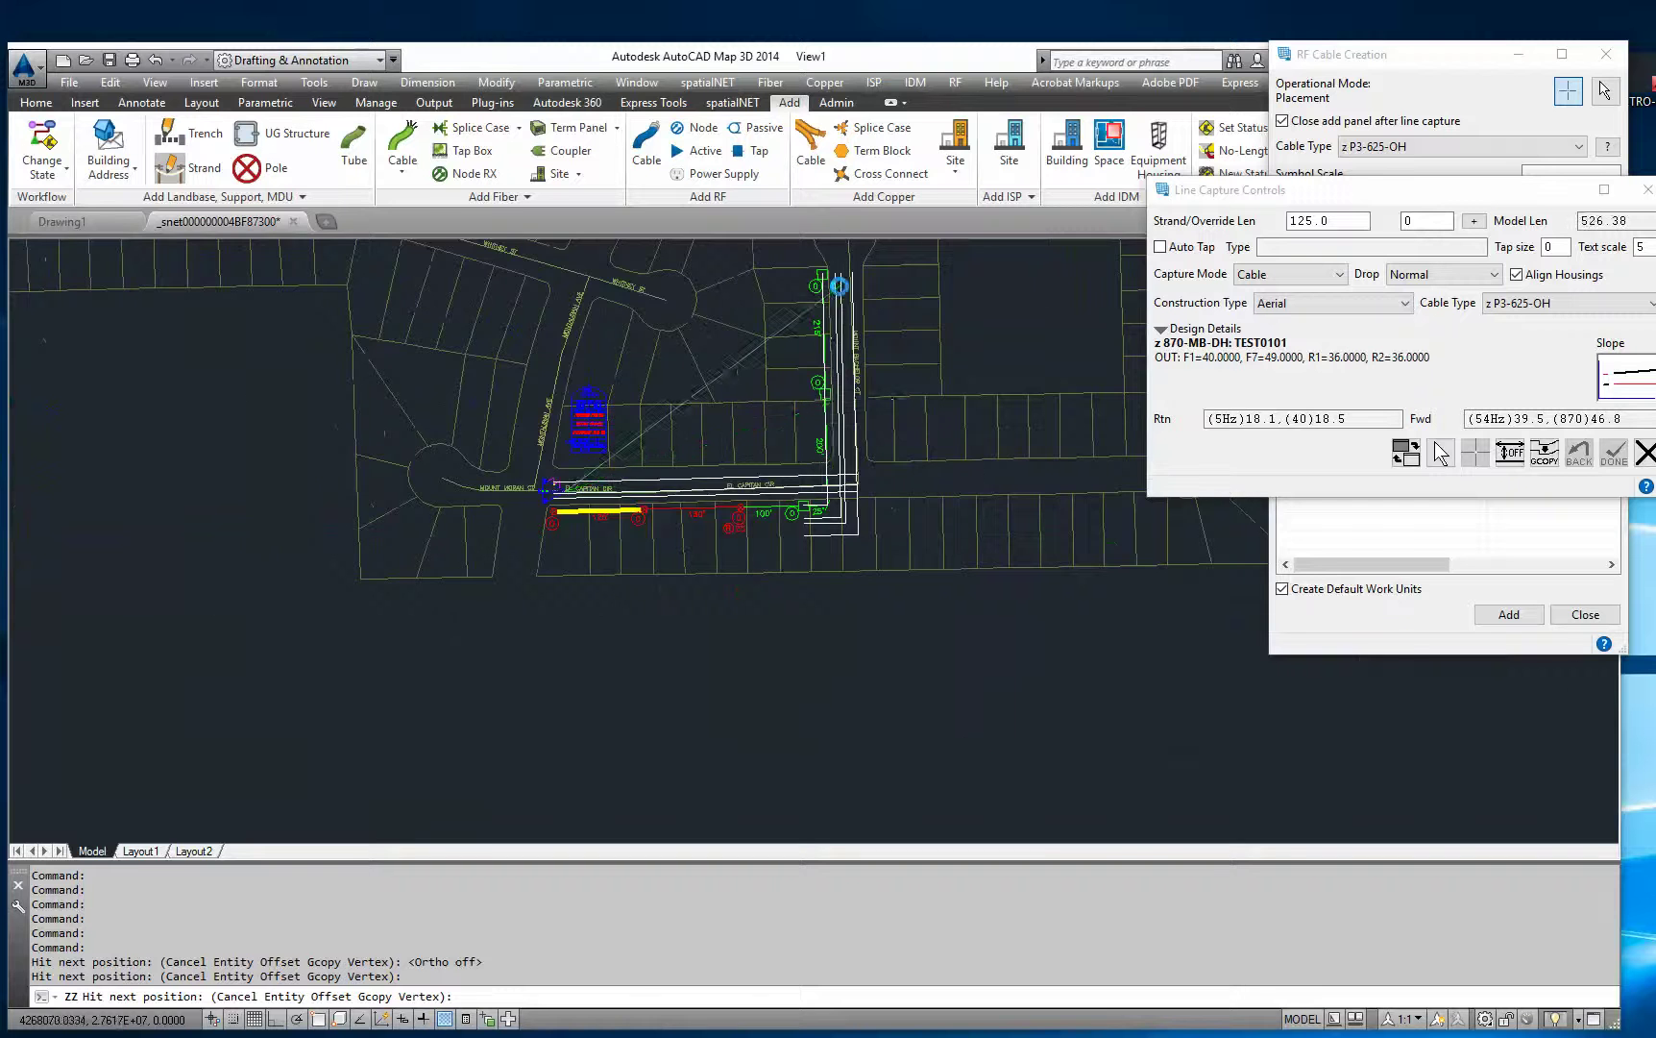
scroll(615, 500, up, 4)
scroll(654, 442, down, 2)
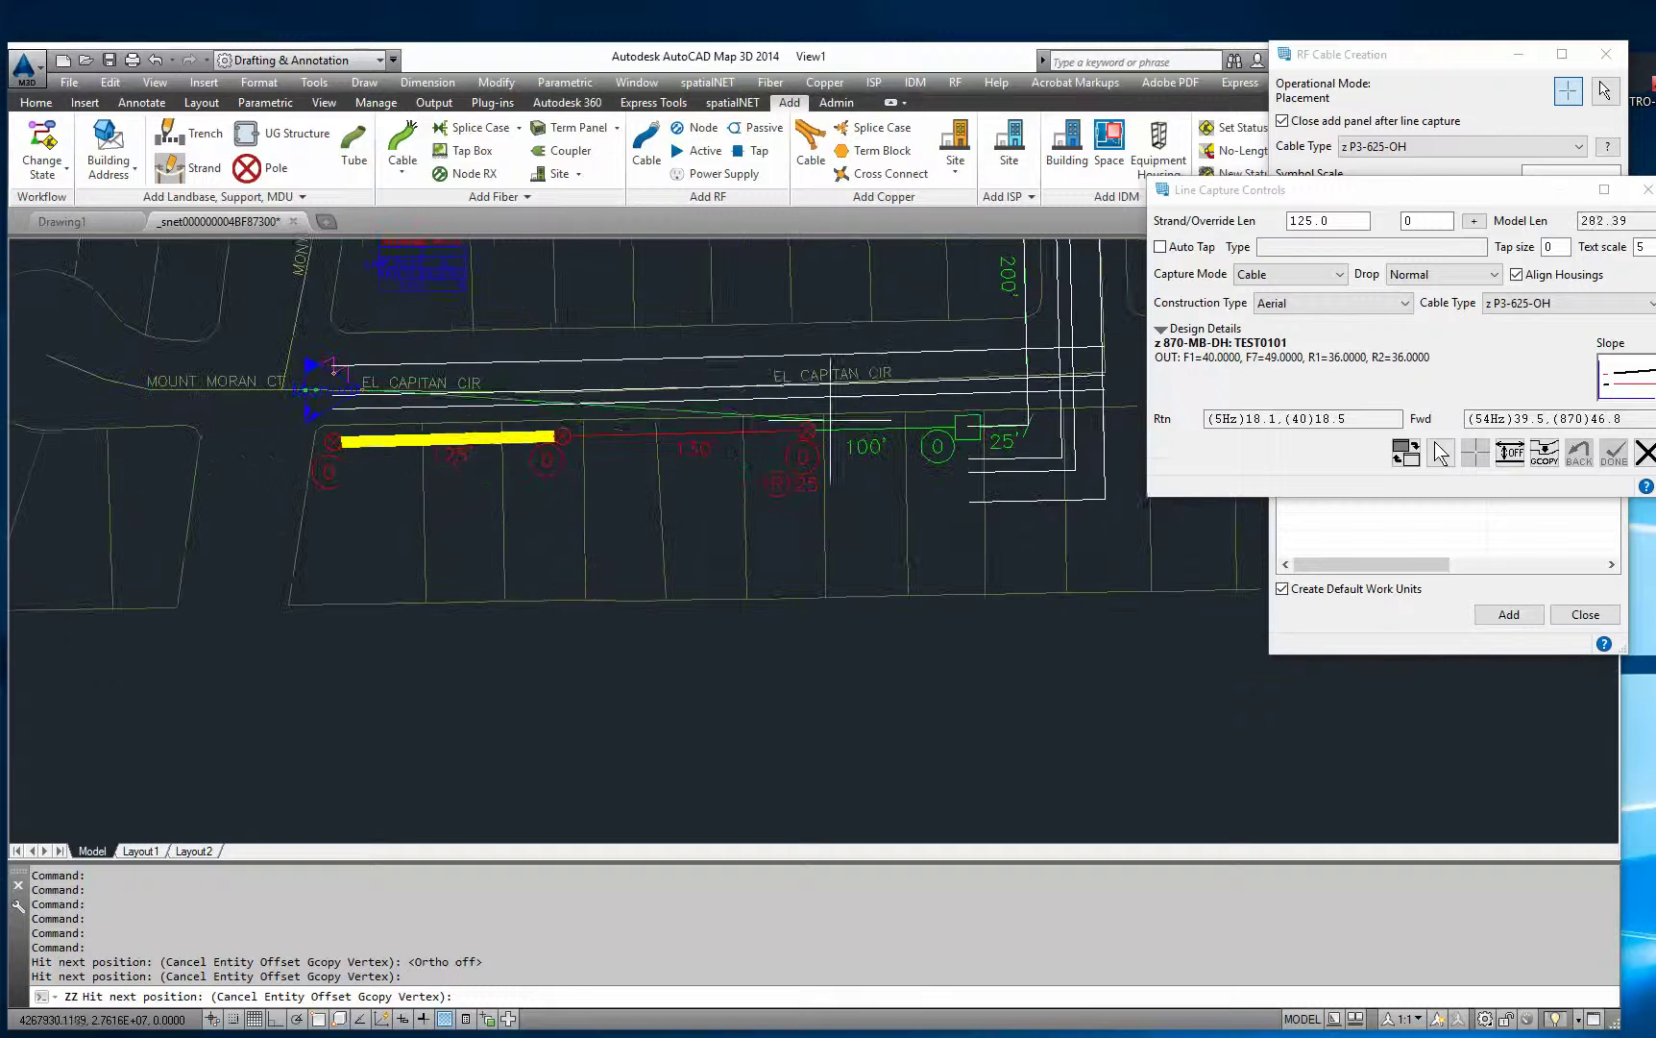
middle_drag(960, 288, 745, 391)
scroll(758, 636, down, 3)
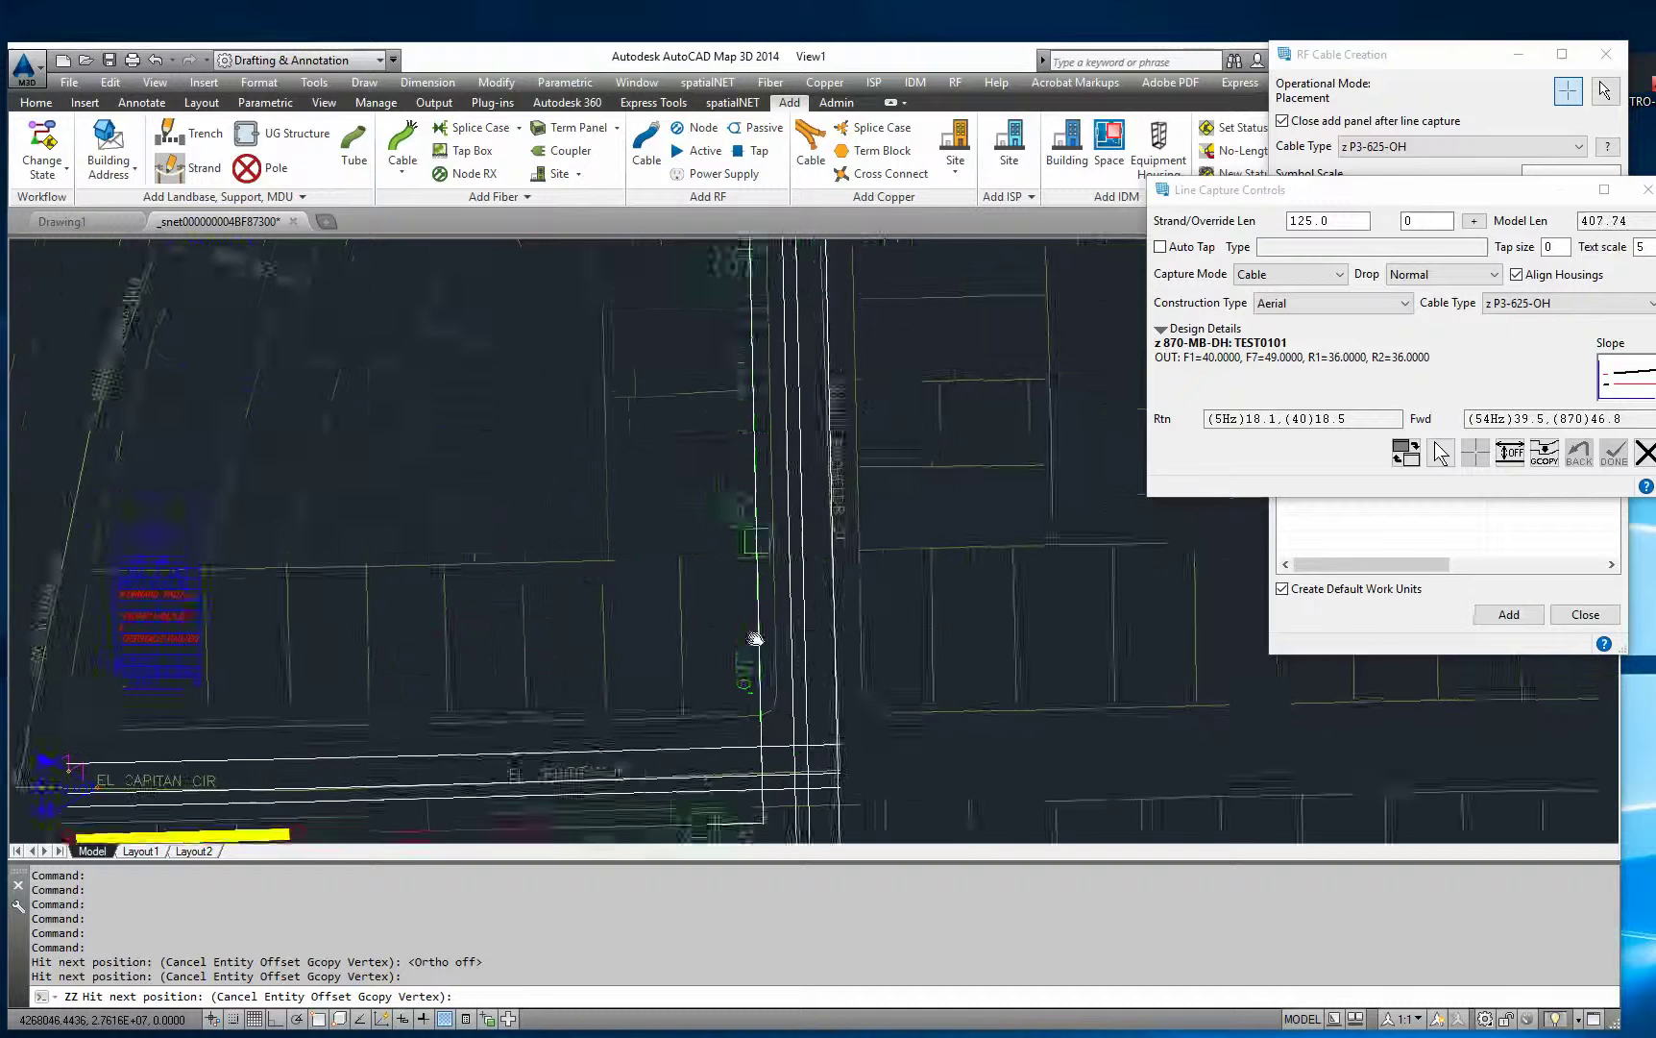
scroll(428, 548, up, 5)
click(603, 495)
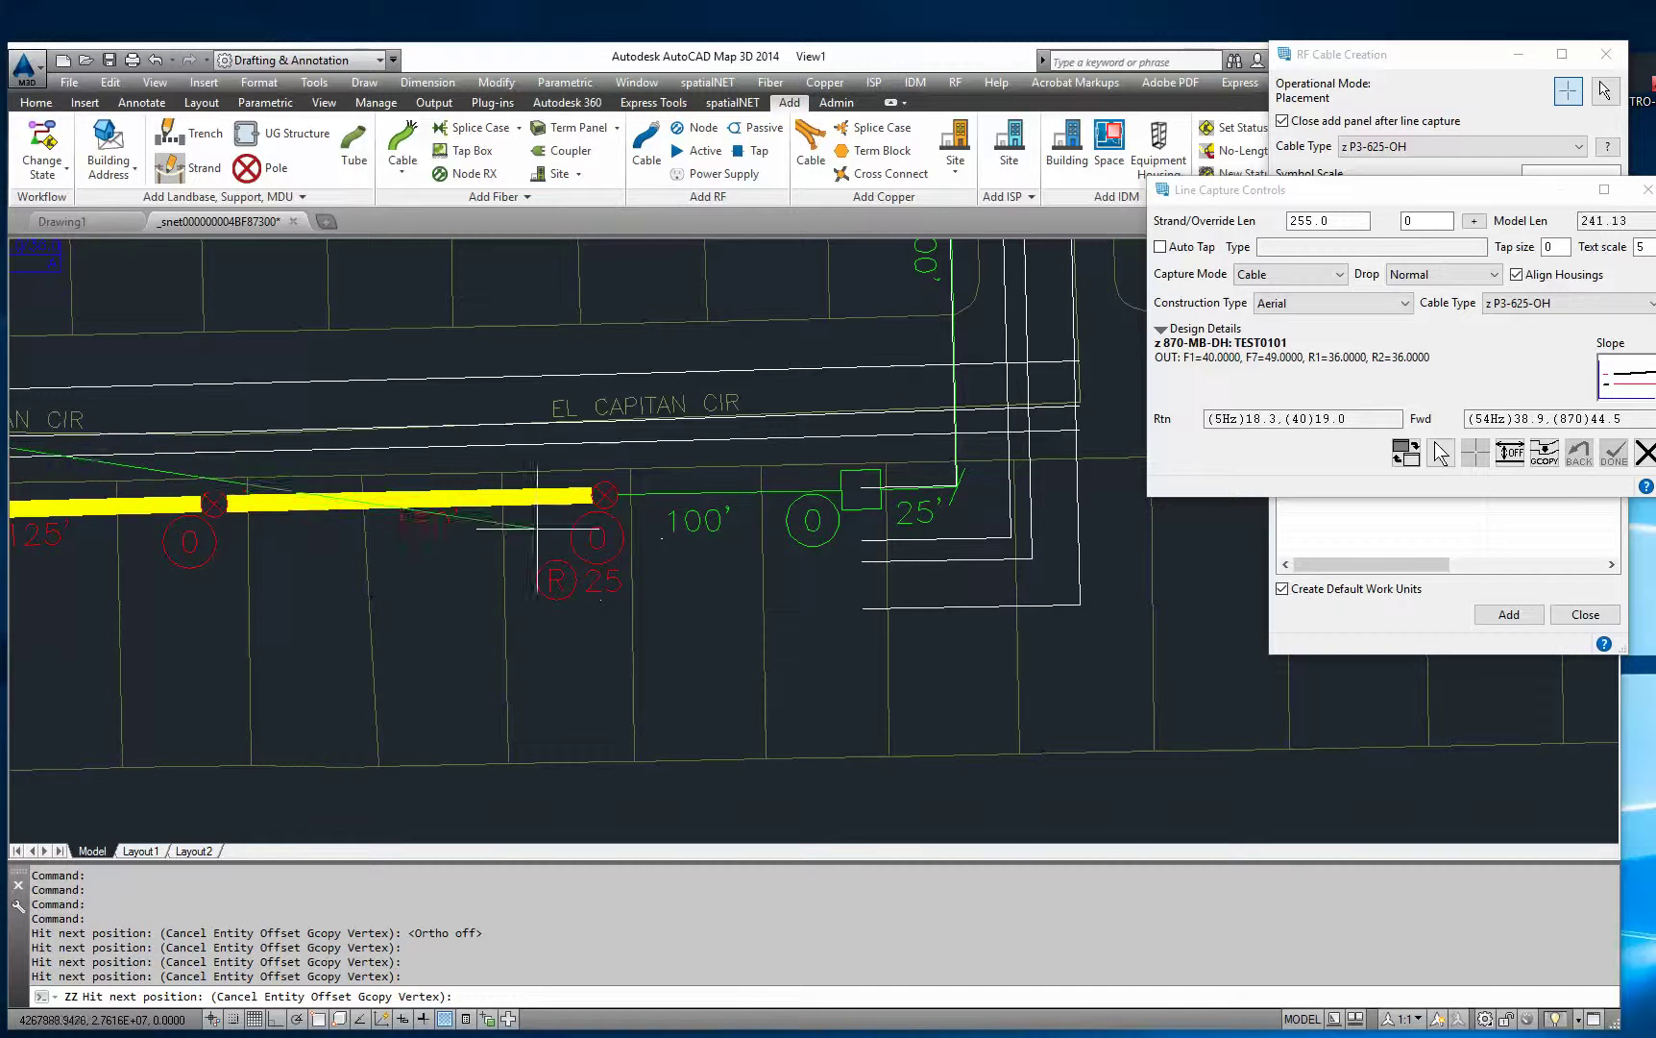
Step: Include the 25' riser annotated at the last joint pole in the cable's length
mouse_move(615, 541)
middle_down()
mouse_move(778, 519)
mouse_move(755, 530)
middle_up()
scroll(723, 488, up, 4)
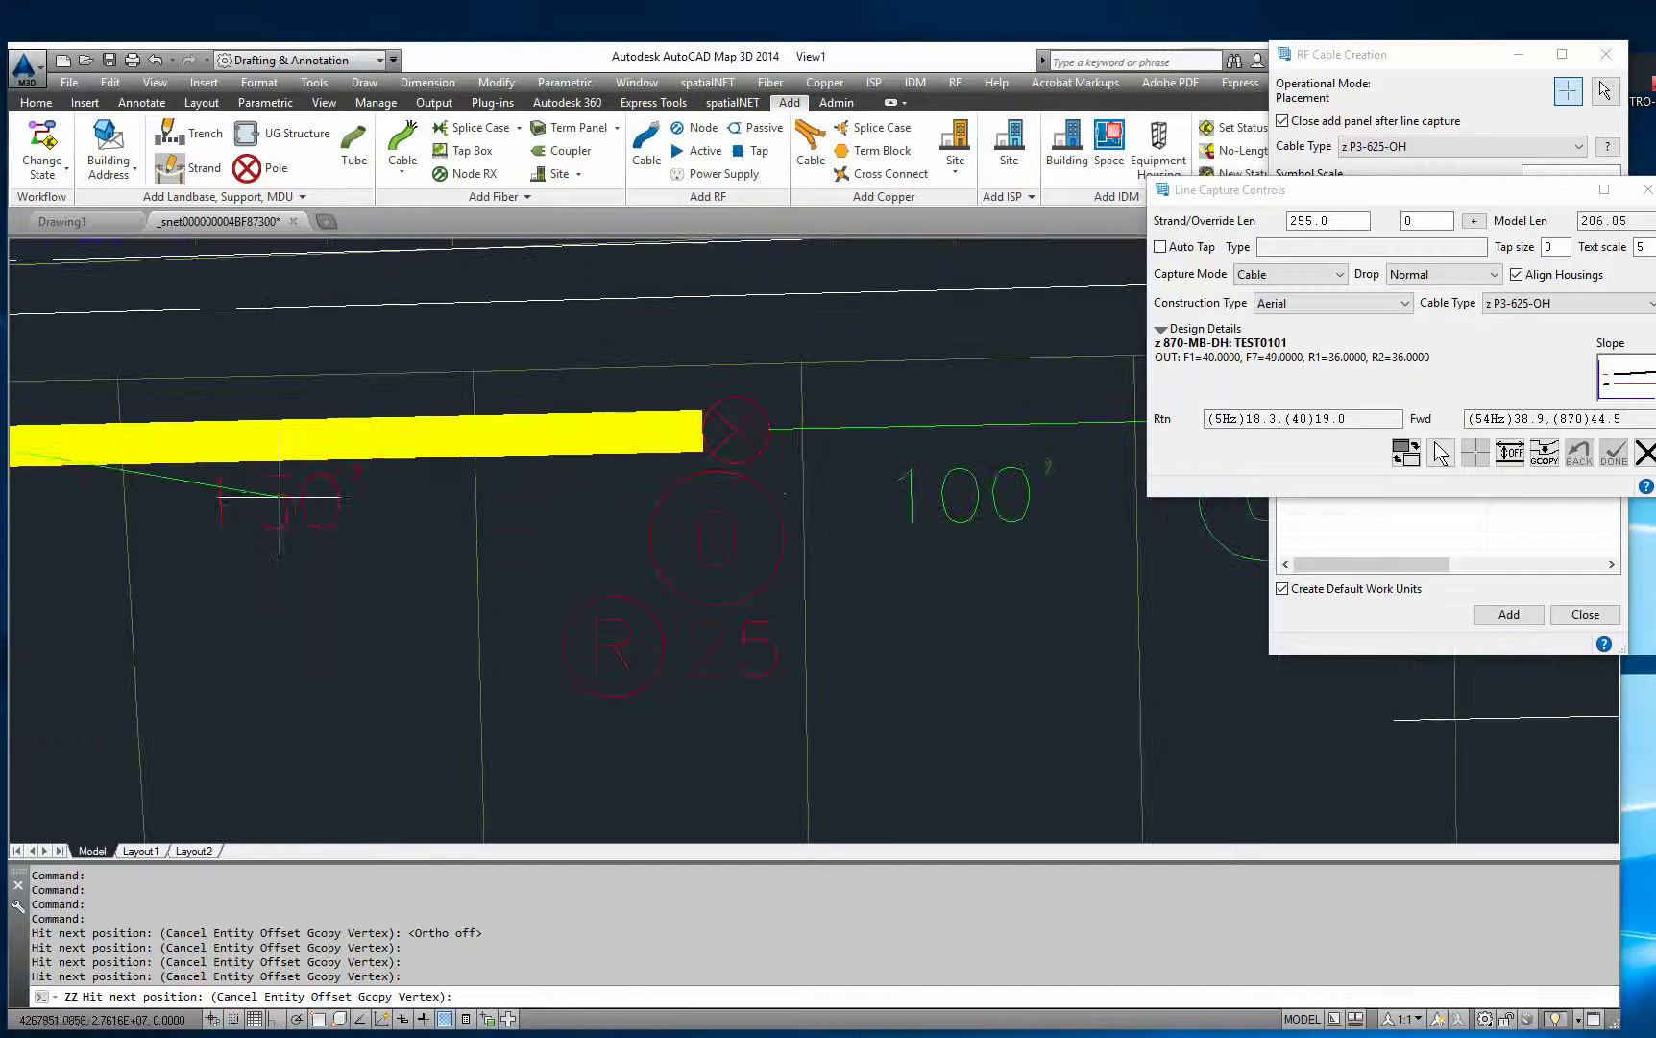
scroll(697, 442, down, 3)
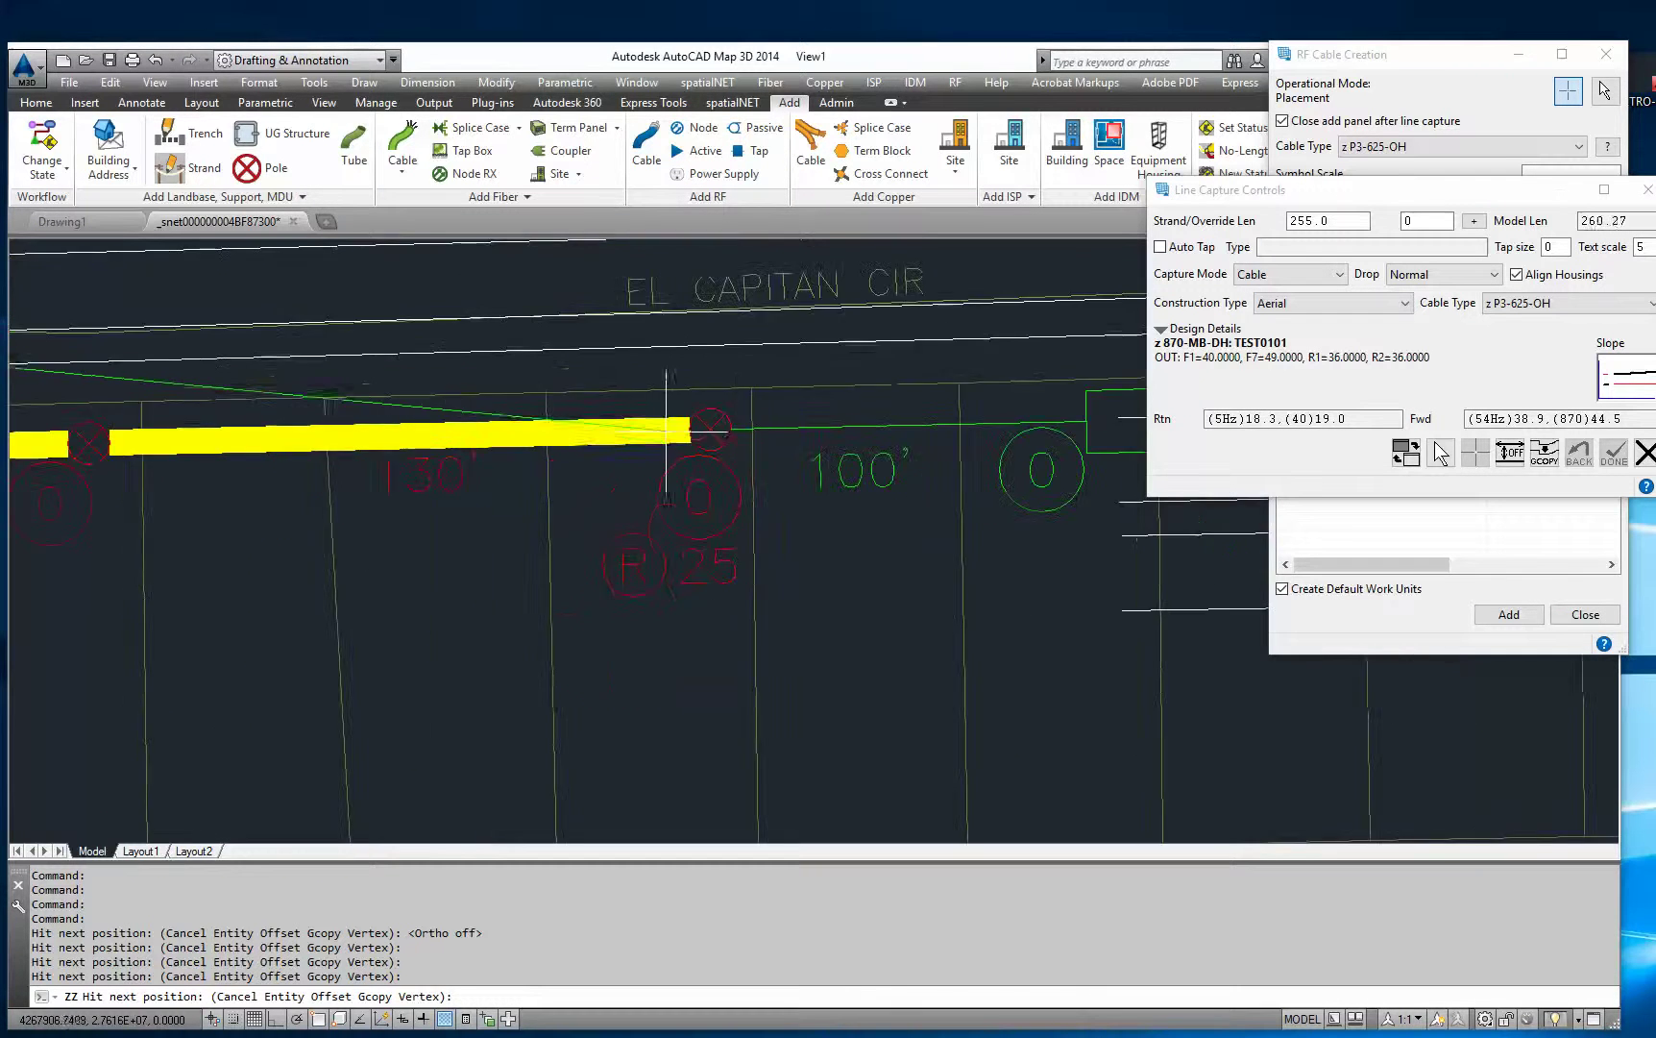
scroll(242, 511, down, 2)
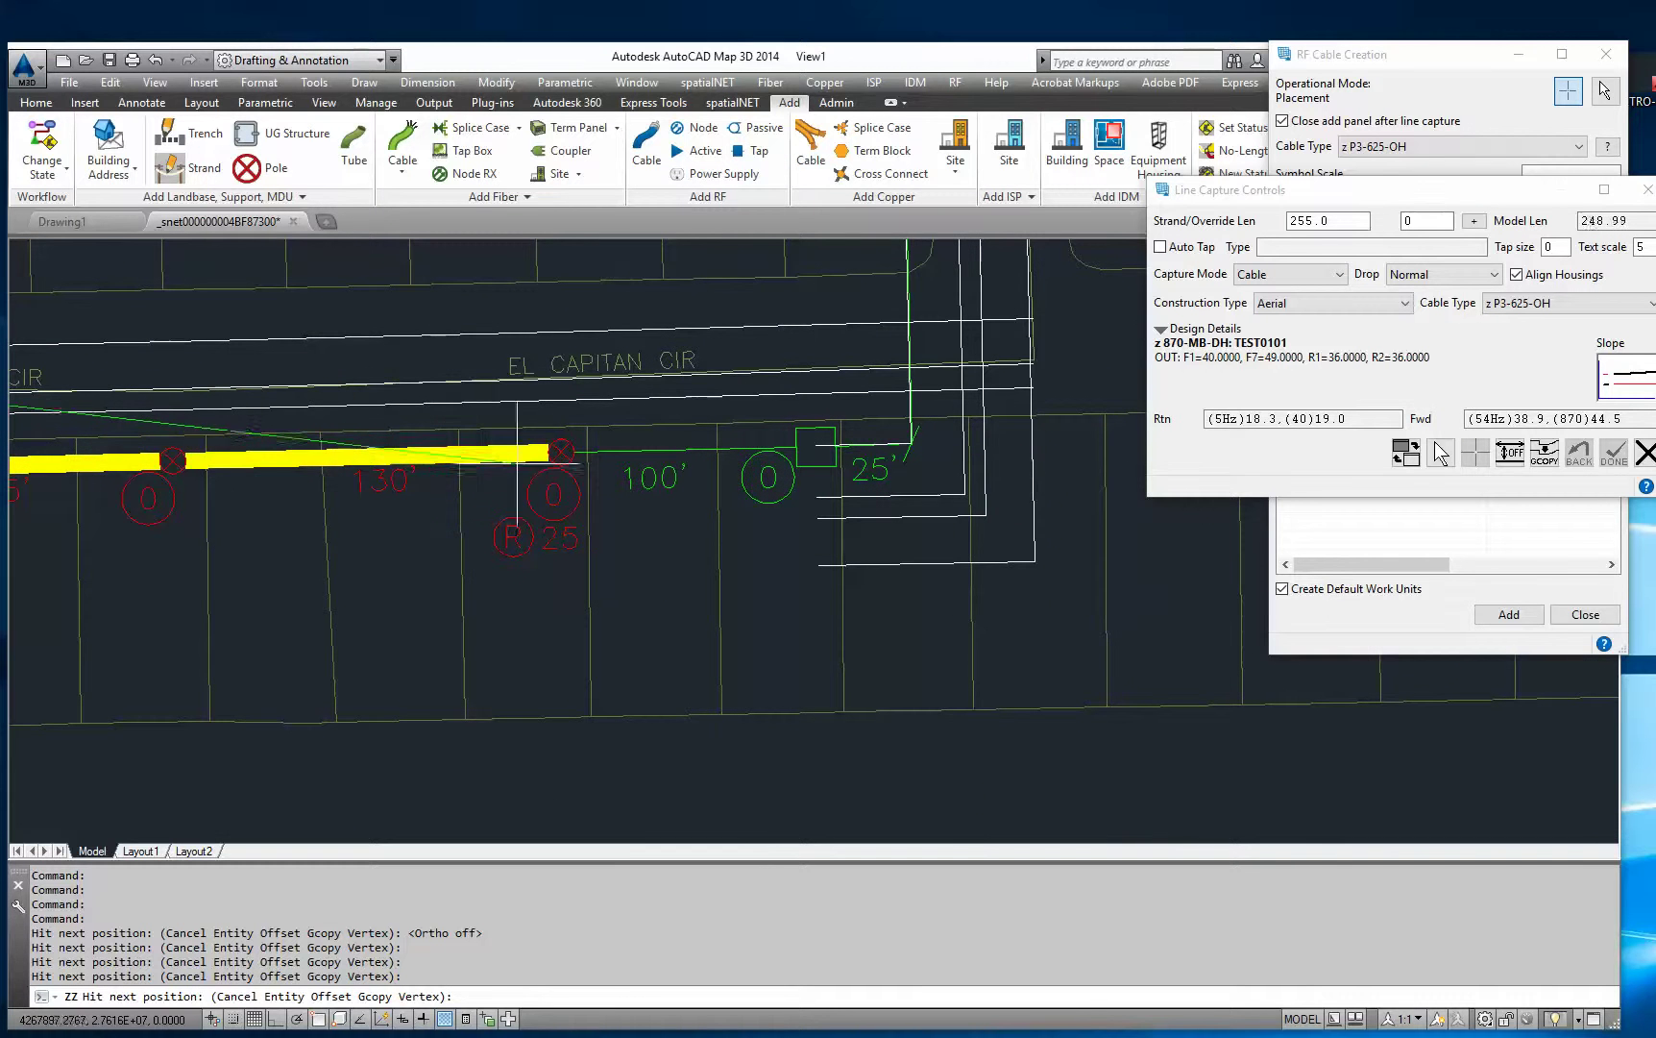
click(551, 535)
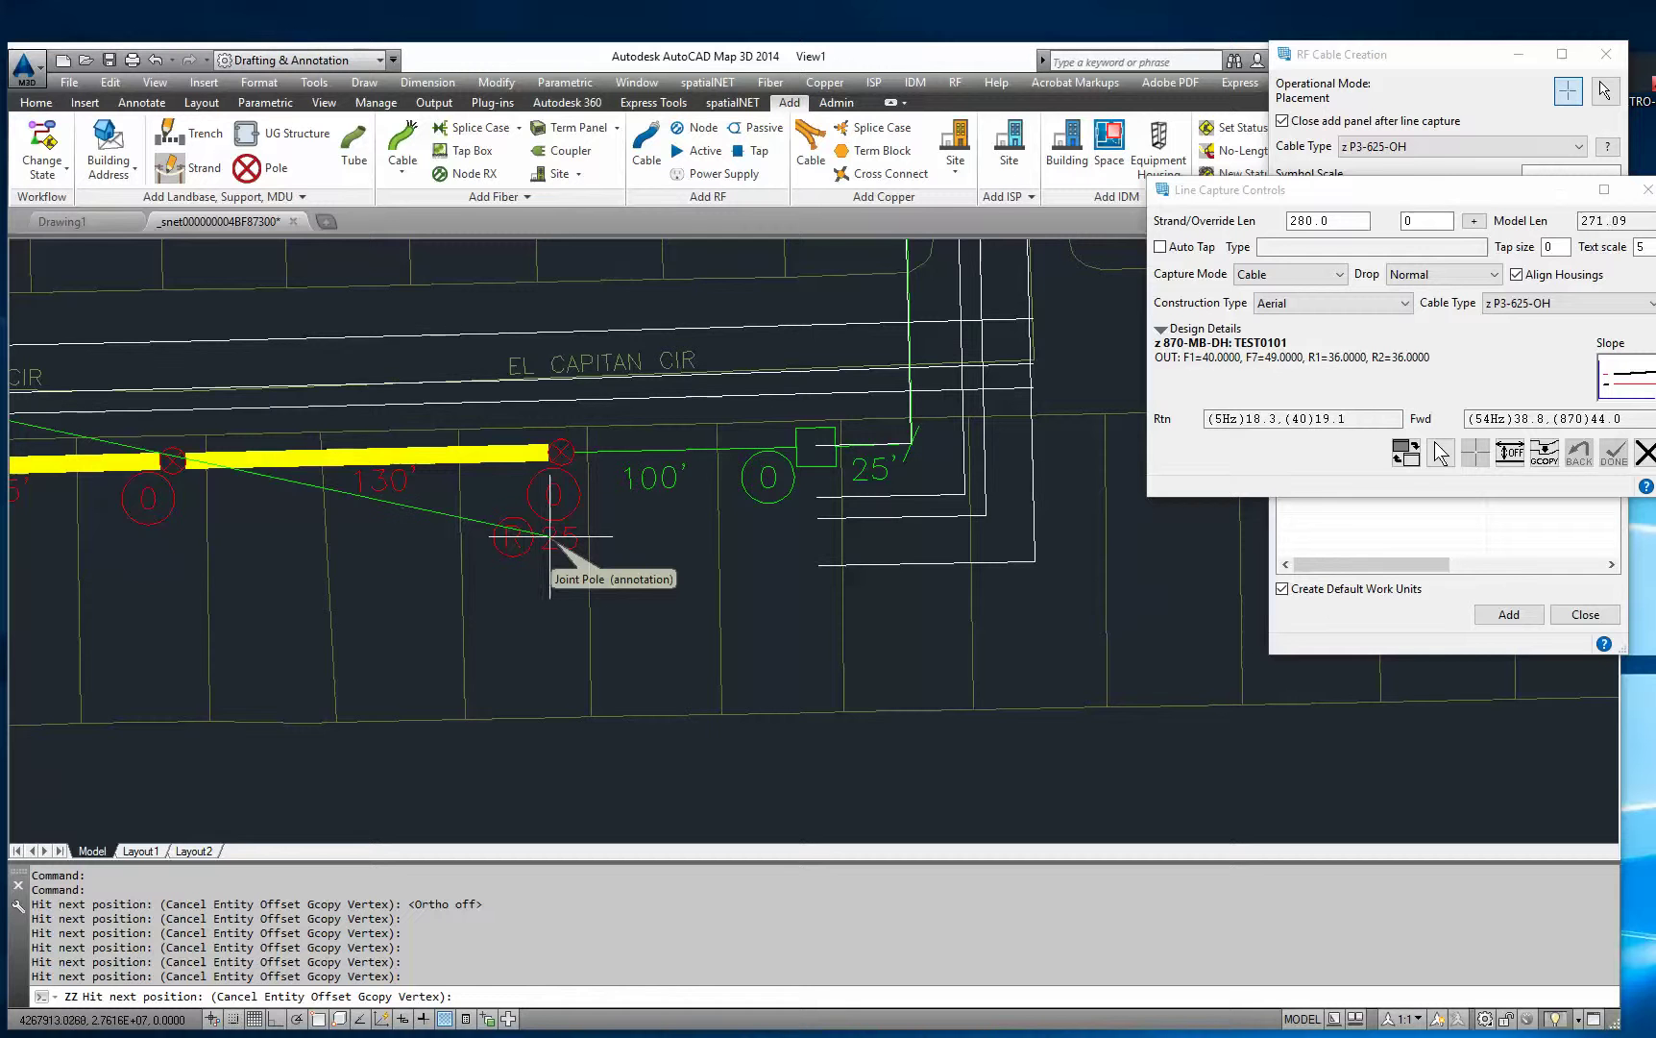
Step: Include the 100' and 25' underground trench sections east of the riser pole in the cable's length
click(816, 447)
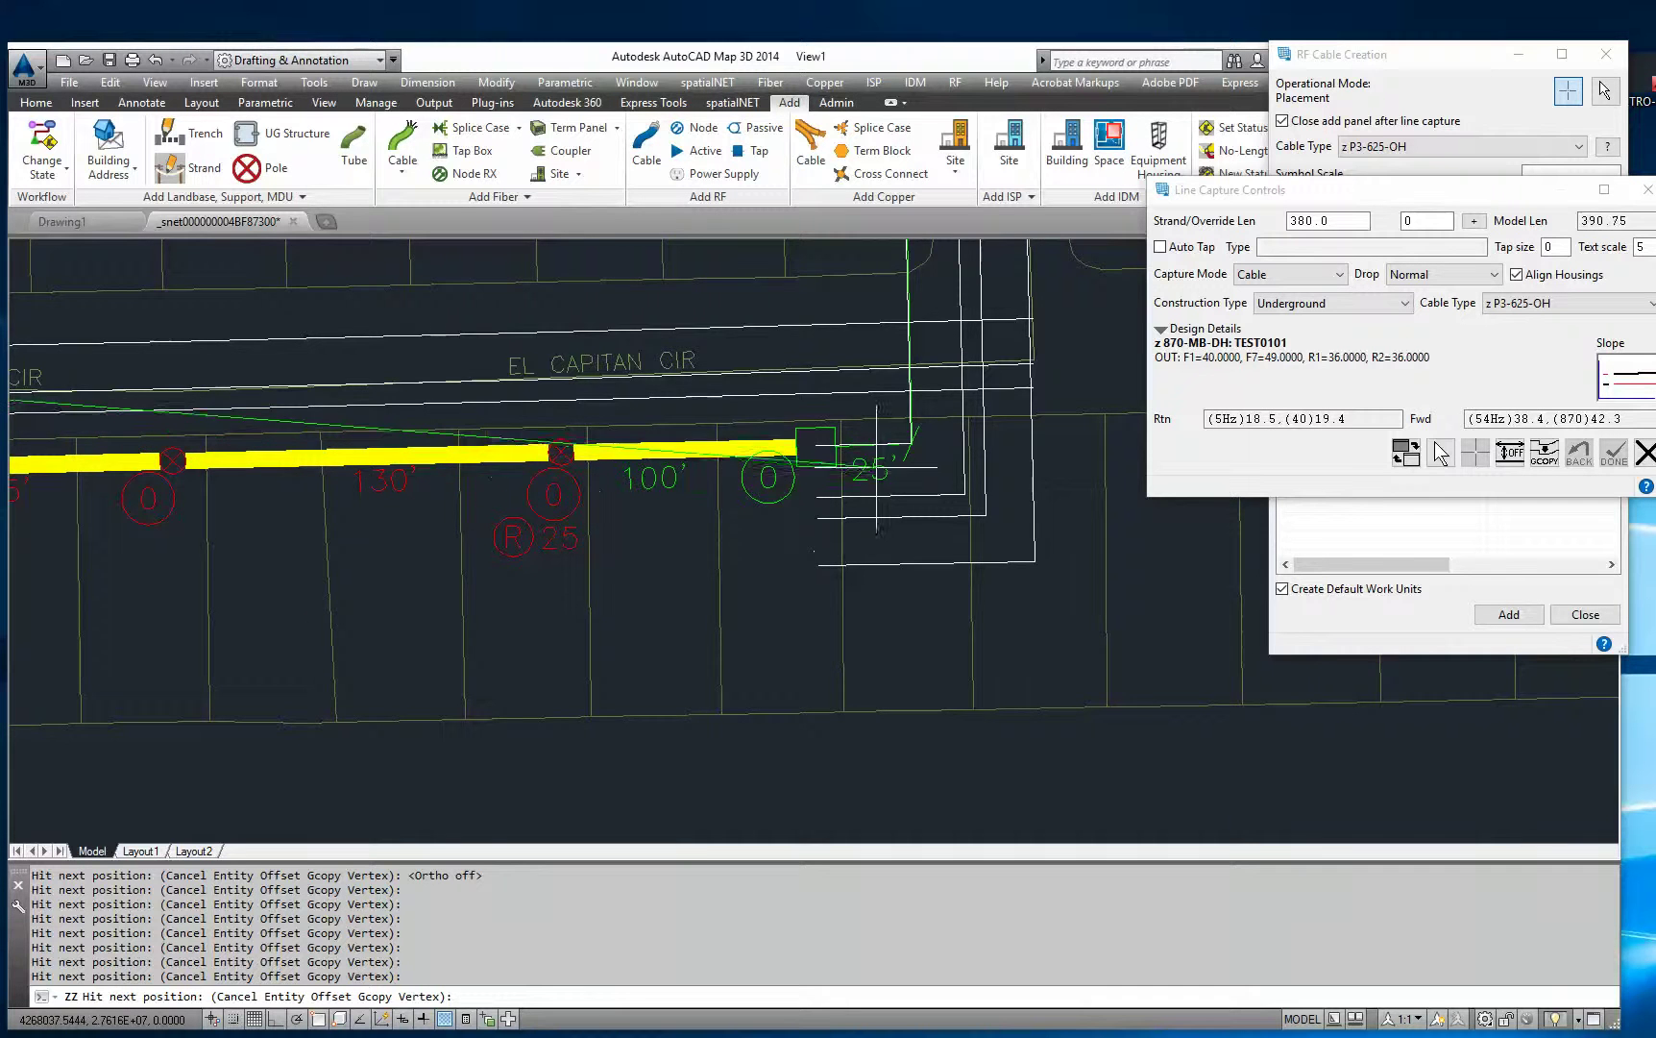
scroll(876, 468, up, 6)
click(848, 526)
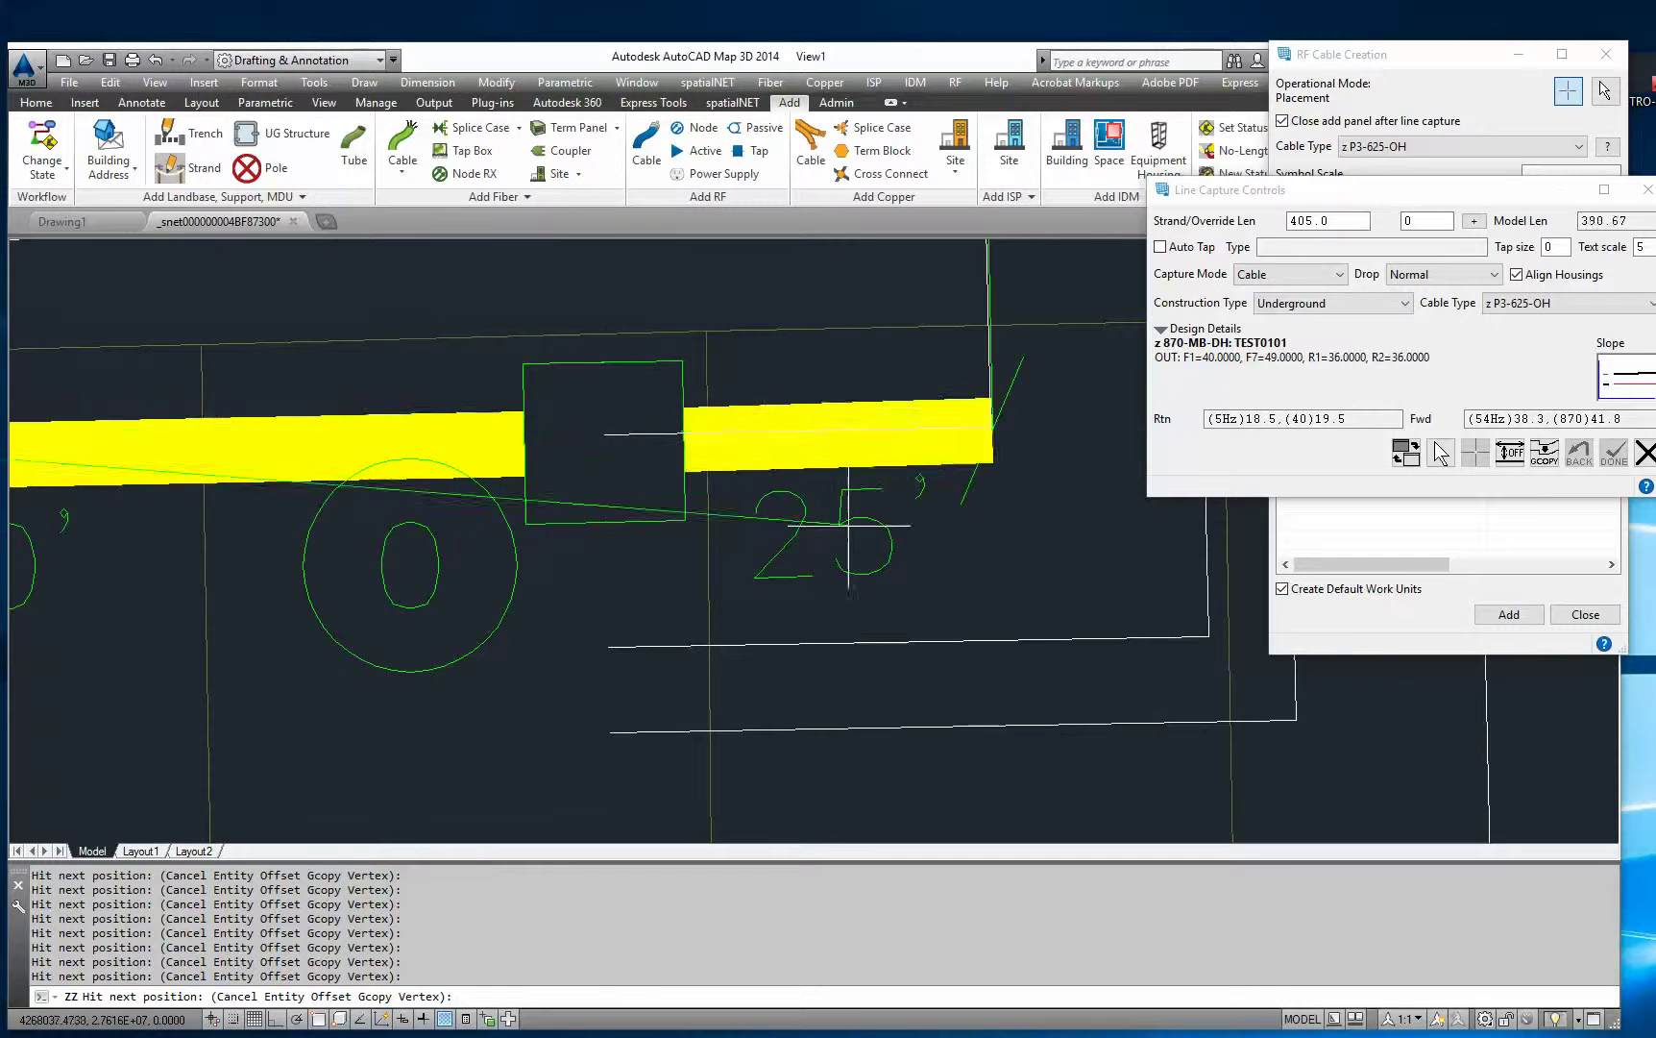
Step: Include the 200' and 215' trench sections along Mount Bachelor Ct in the cable's length
scroll(849, 526, down, 6)
click(817, 525)
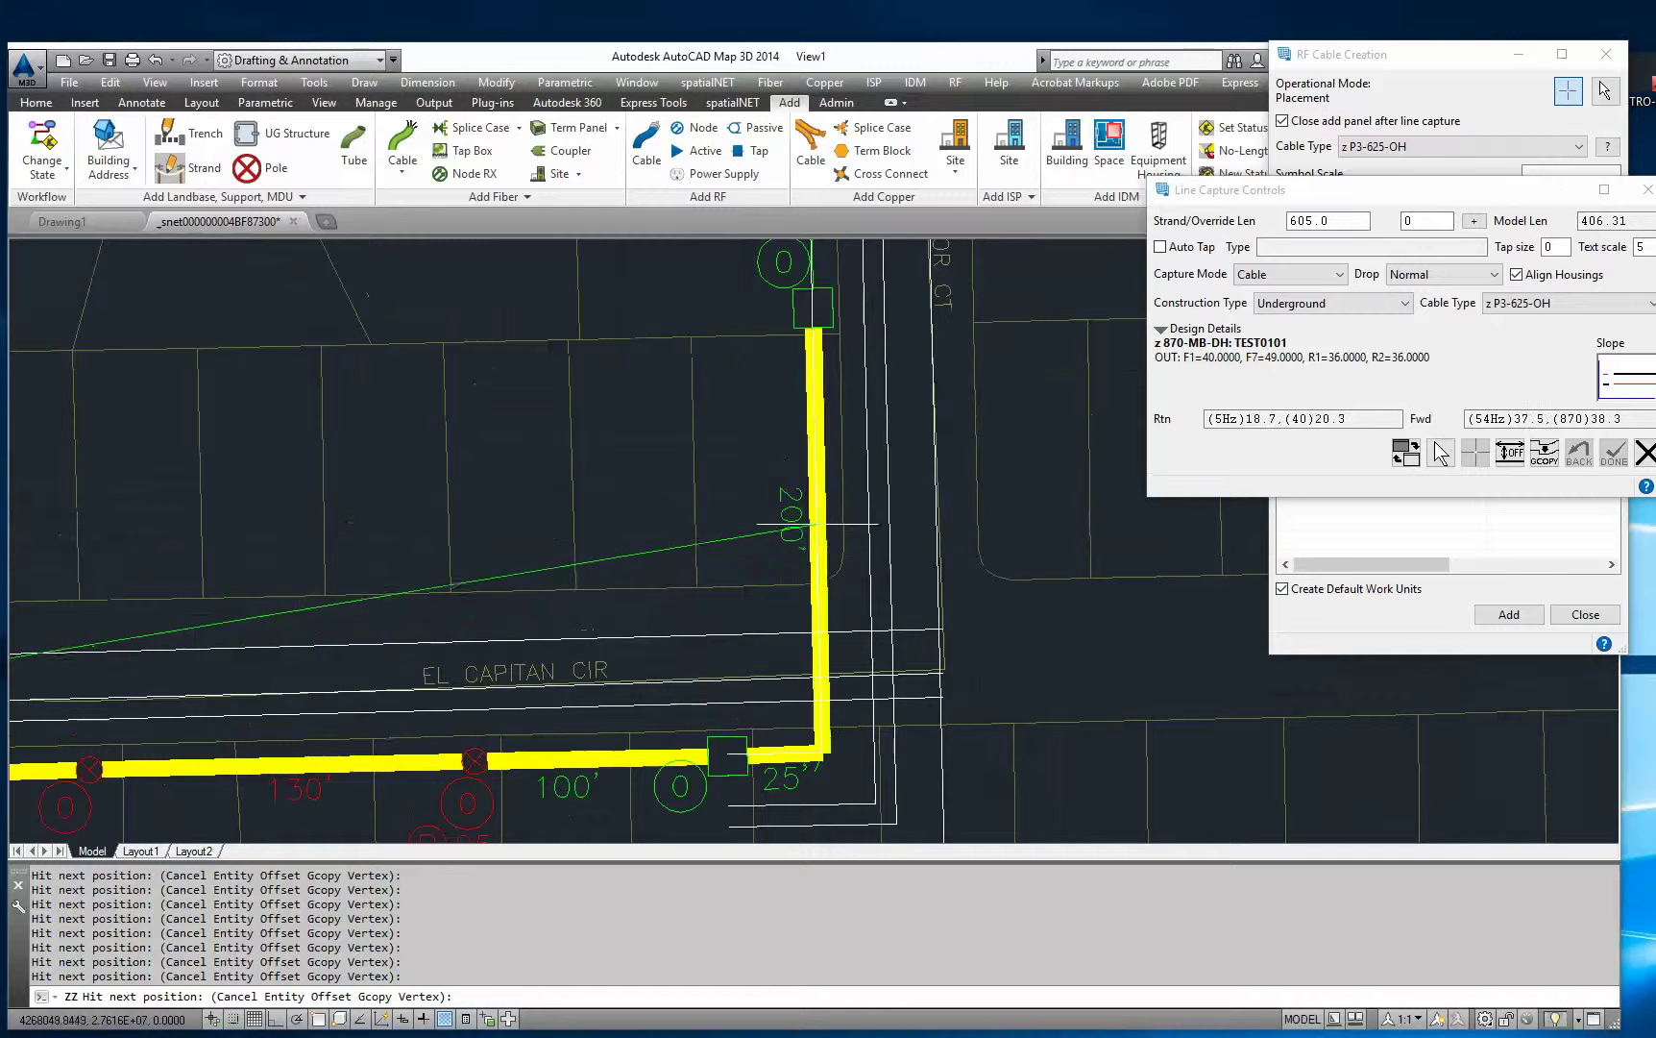
scroll(815, 625, down, 2)
middle_drag(816, 336, 798, 512)
click(794, 479)
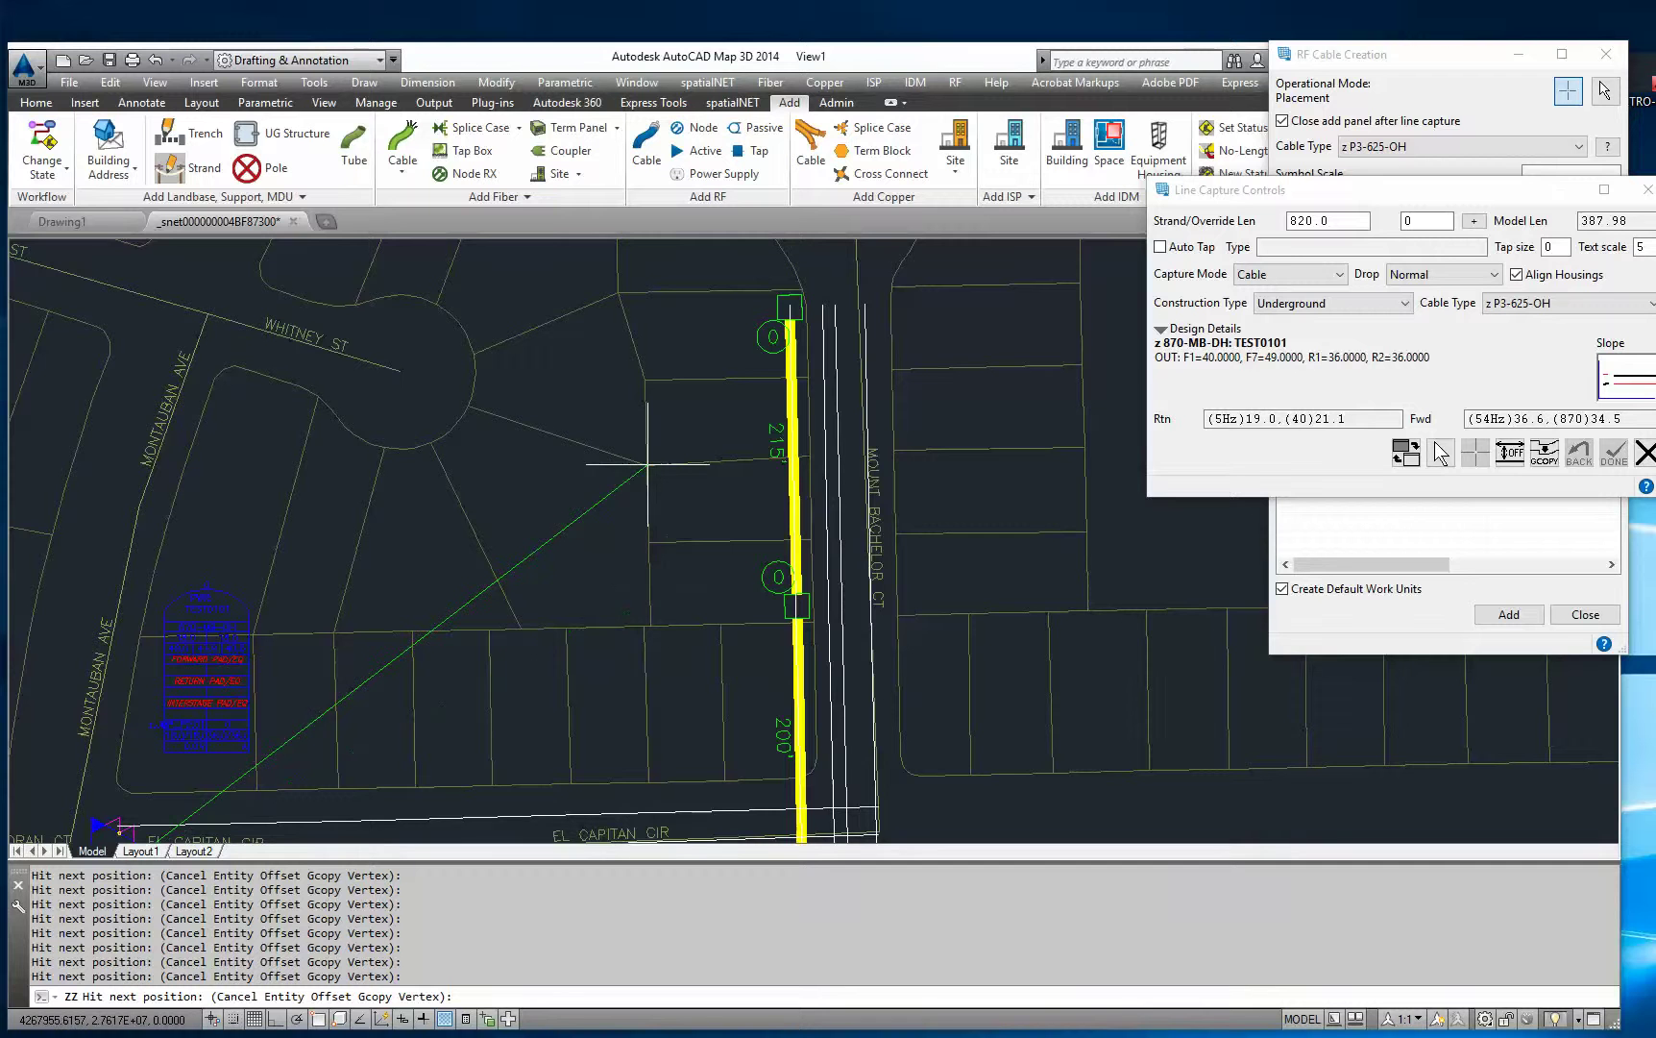
Step: Start the cable at the z 870-MB-DH amplifier's main output with a short horizontal segment, using Ortho
click(580, 529)
middle_drag(579, 529, 602, 436)
scroll(207, 557, up, 5)
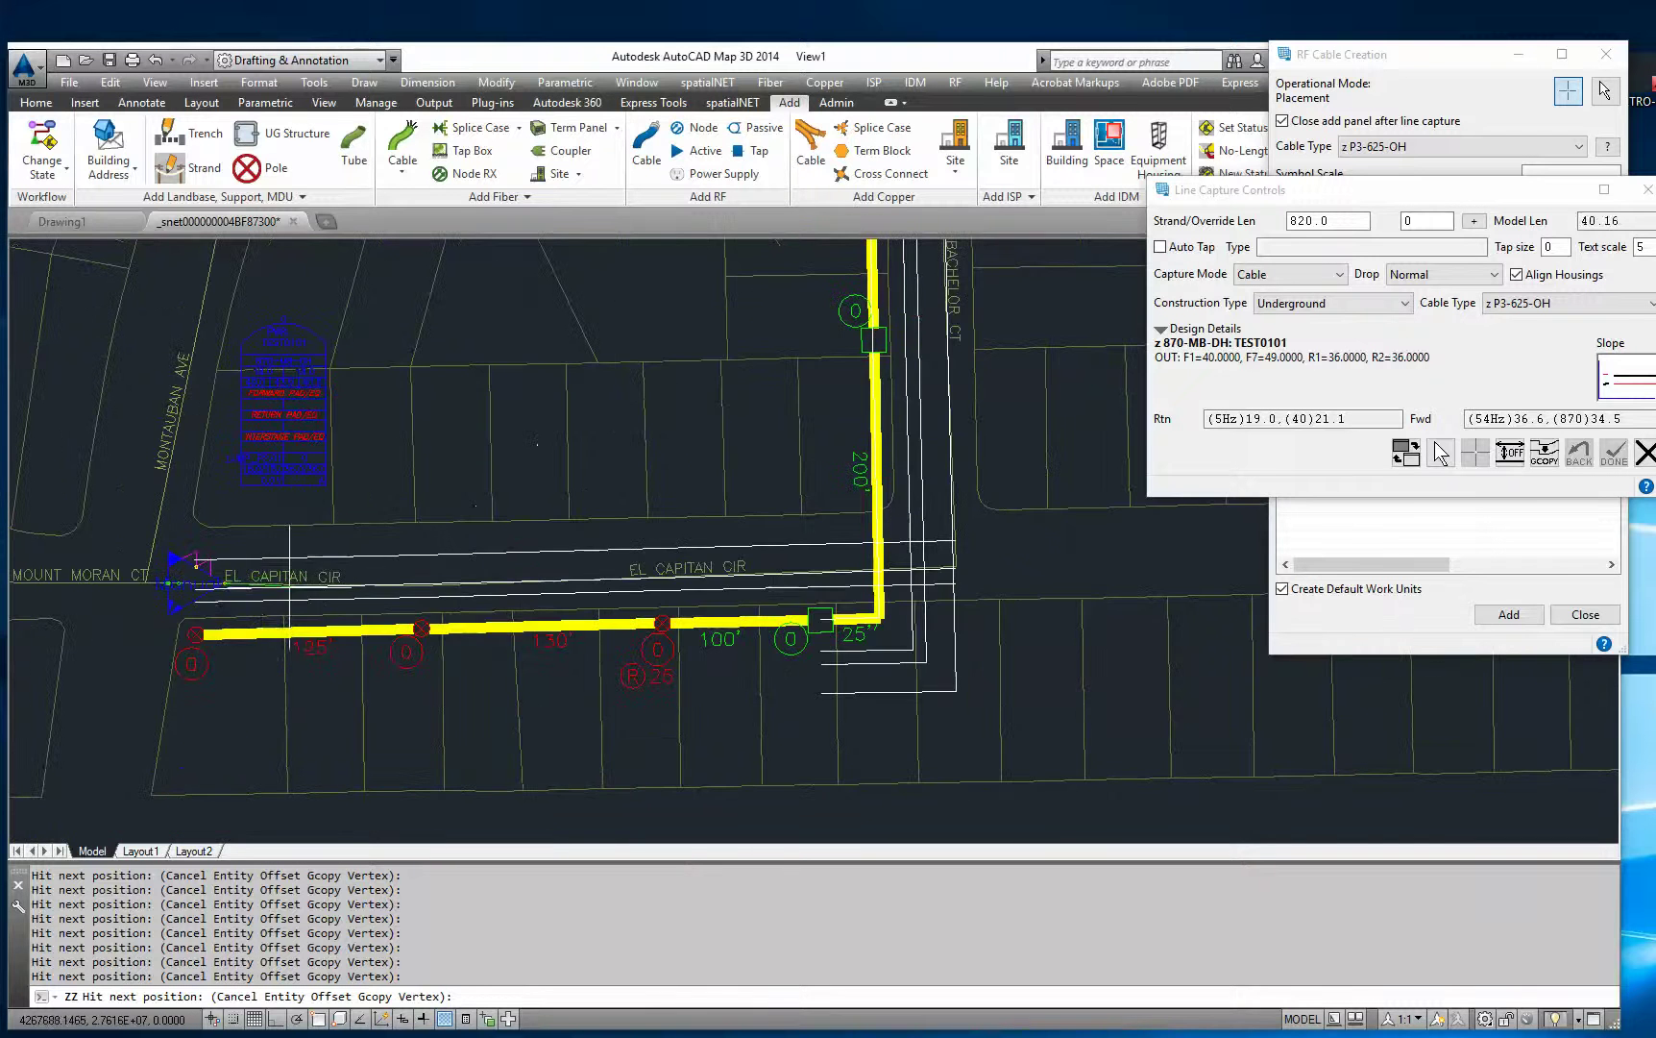
scroll(213, 567, up, 2)
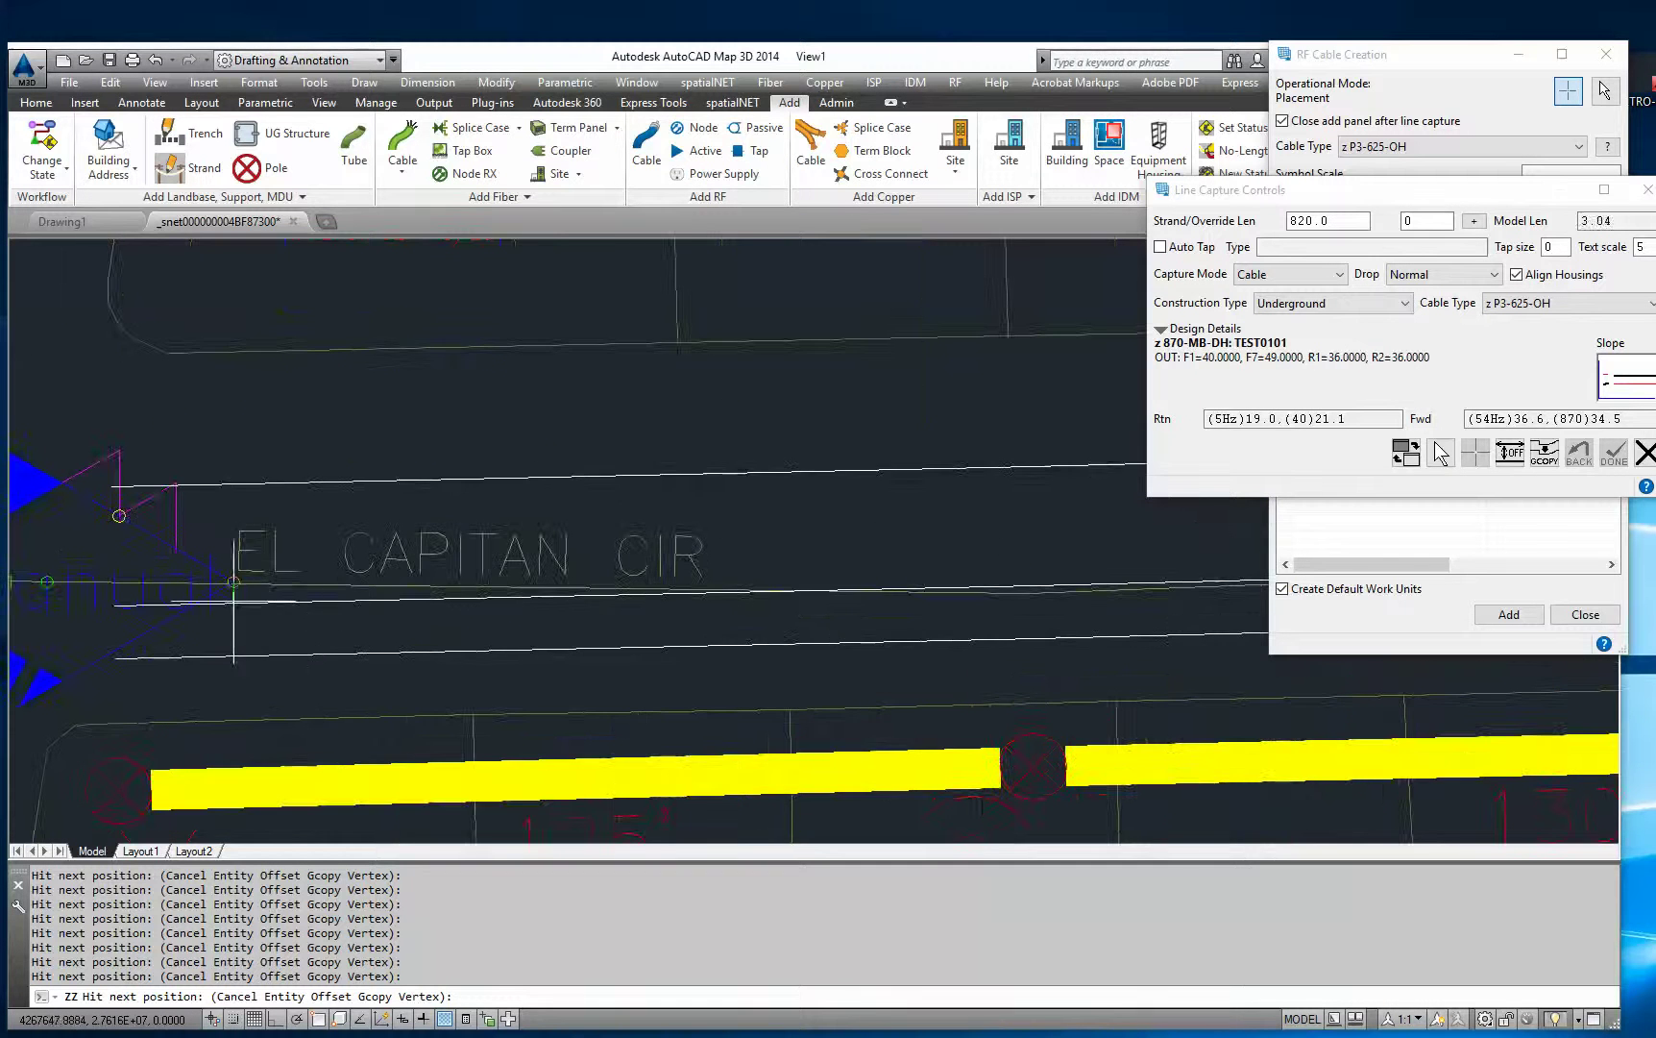
scroll(231, 586, up, 2)
scroll(238, 588, down, 2)
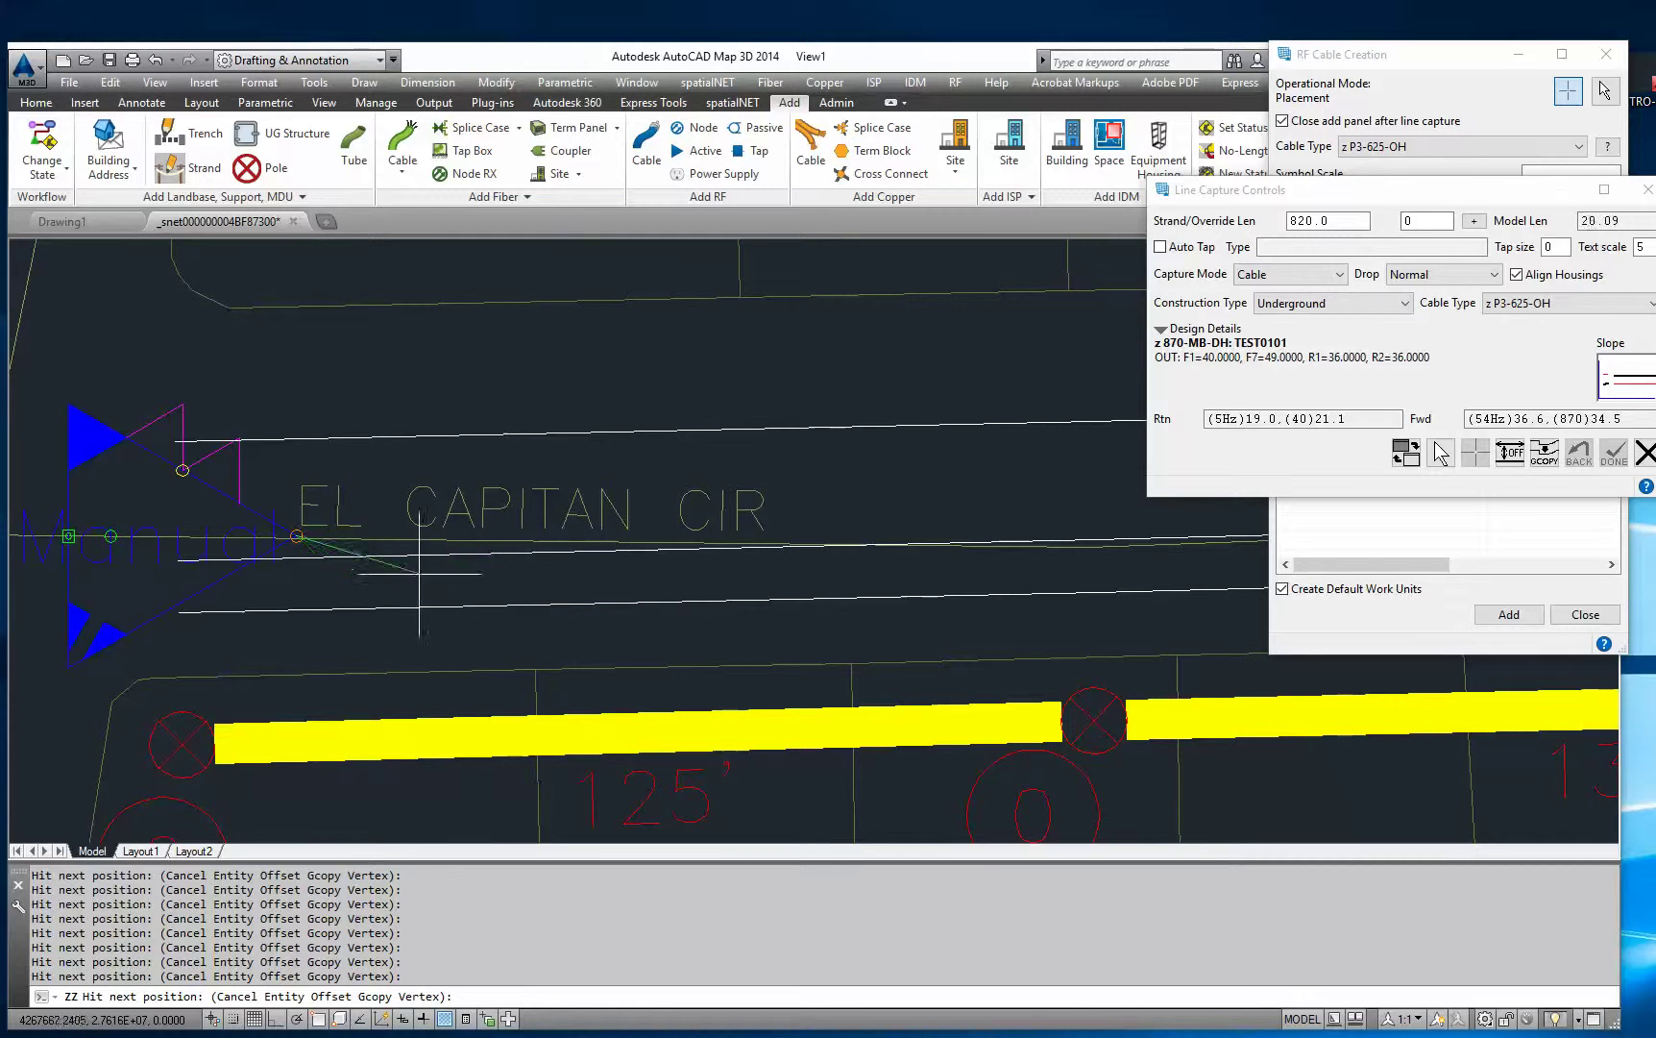
middle_drag(436, 554, 384, 640)
key(F8)
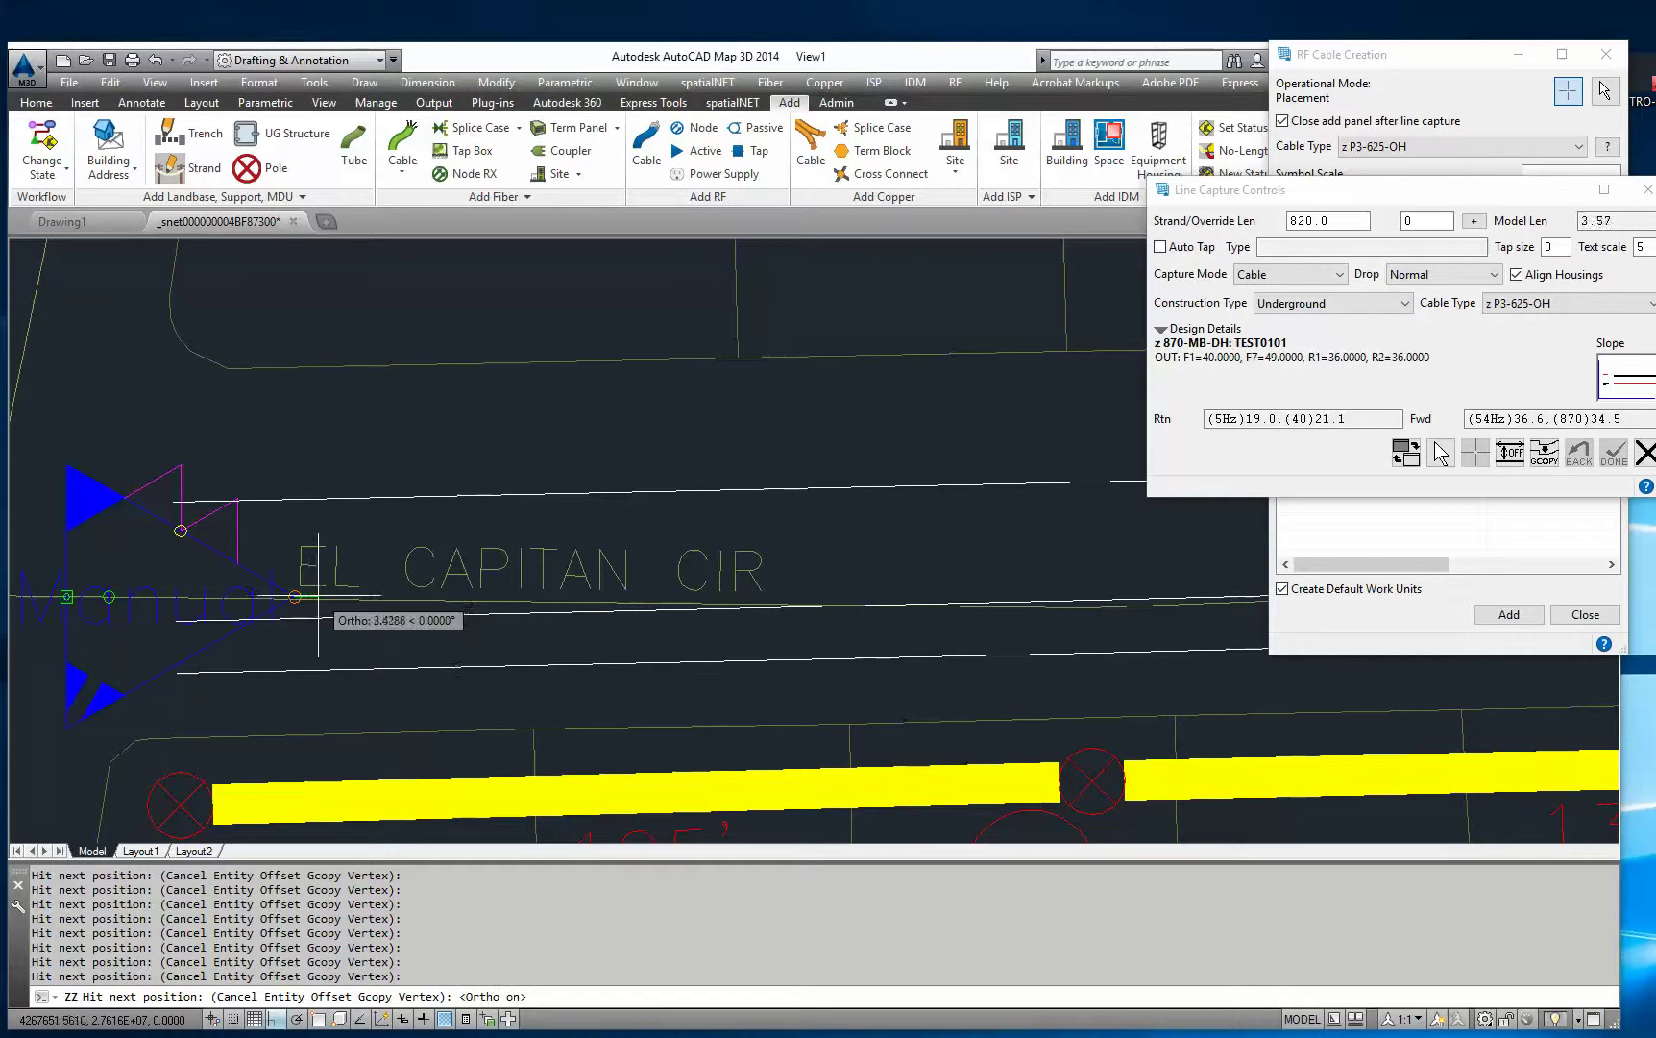
click(321, 601)
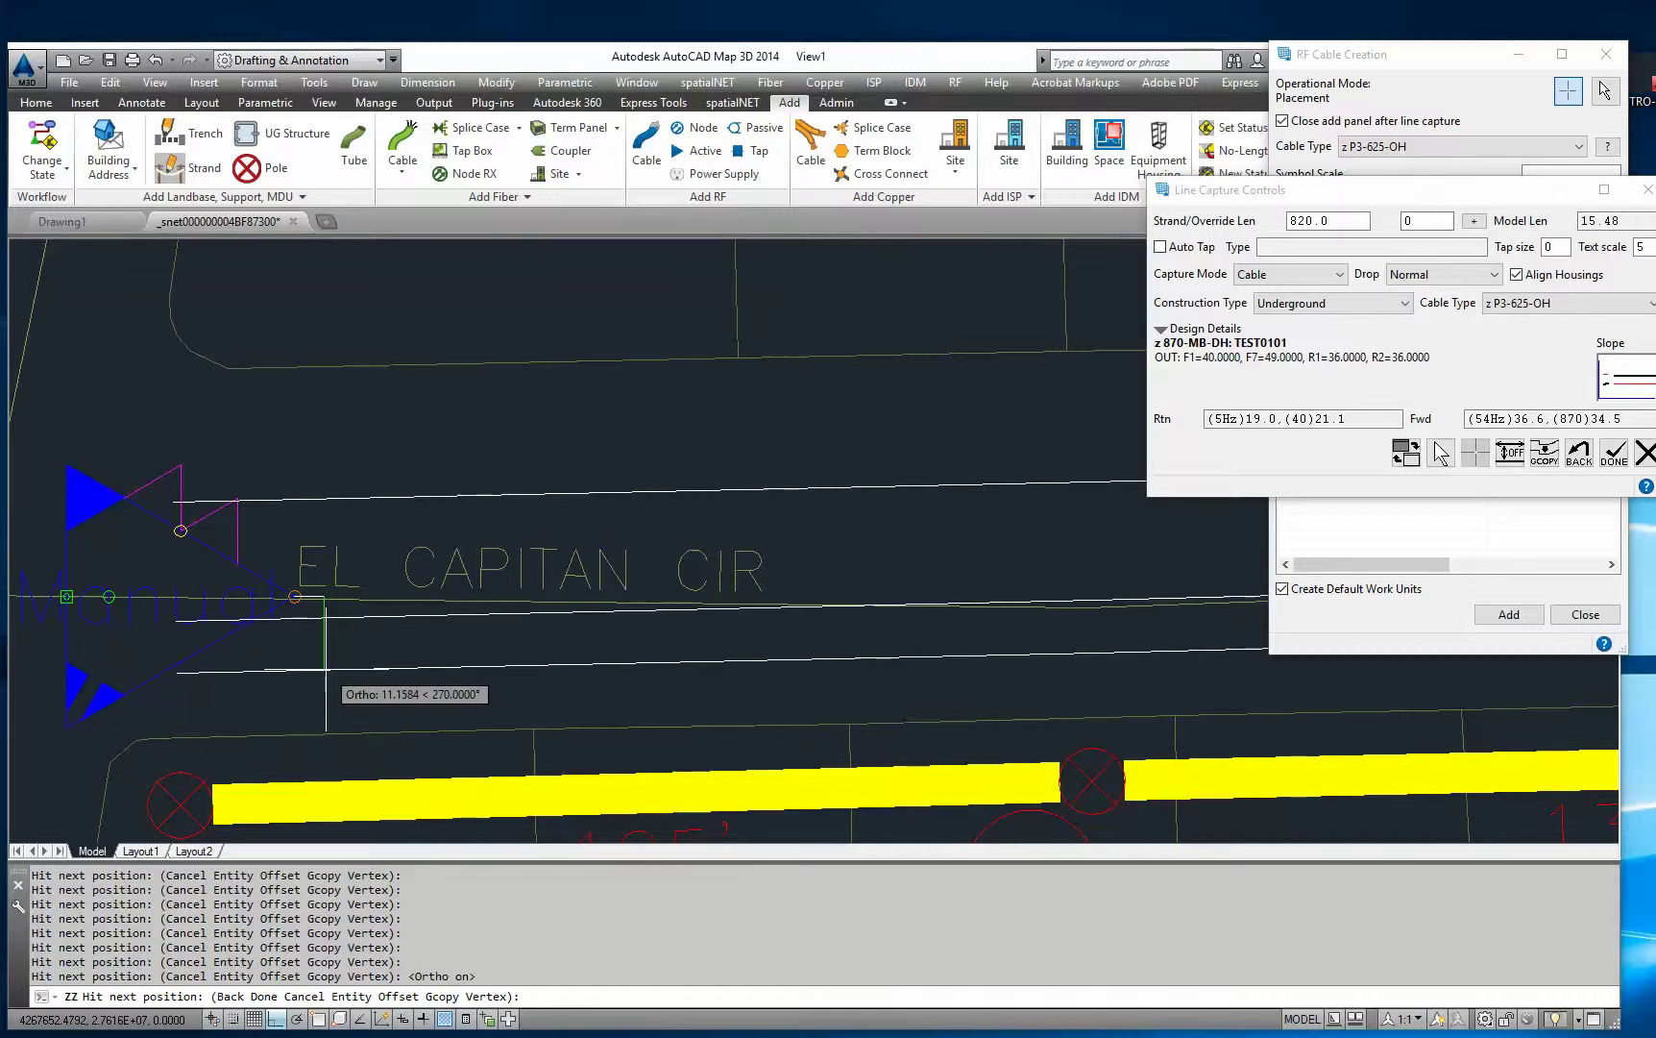
Step: Run the cable straight down to the lower guide polyline and continue it east along El Capitan Cir with Ortho off
key(F8)
middle_drag(445, 678, 107, 553)
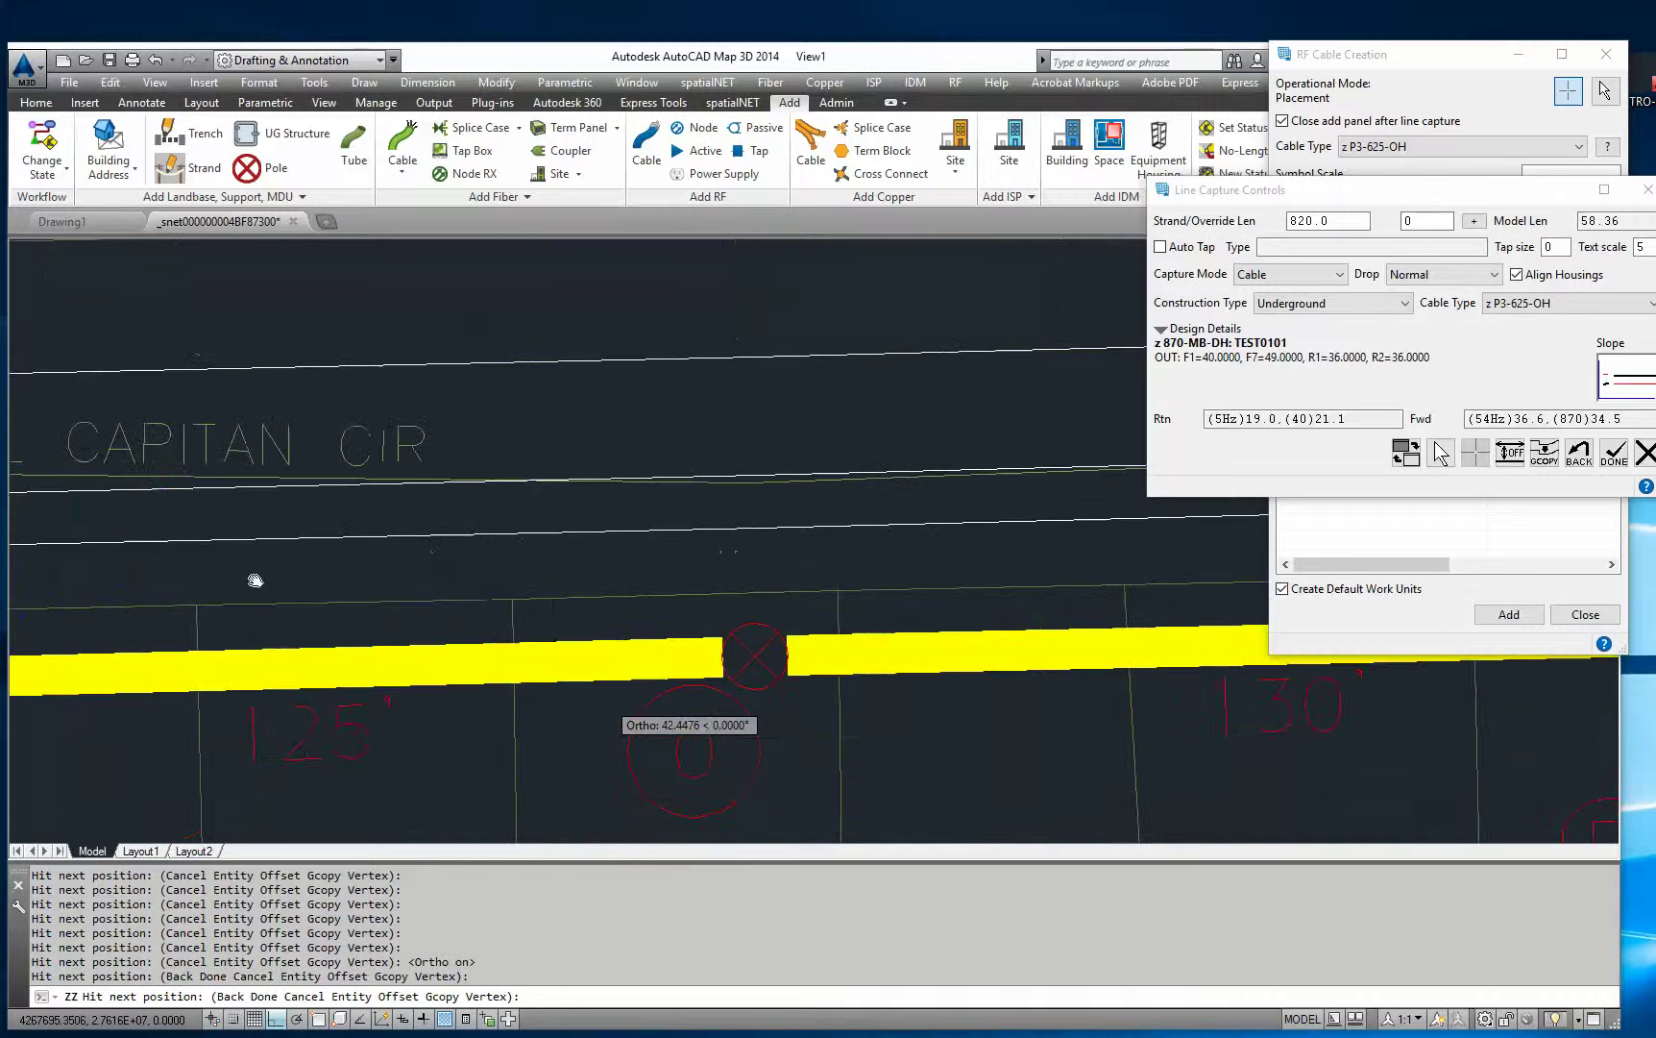
click(922, 556)
scroll(922, 556, down, 2)
scroll(922, 555, down, 2)
middle_drag(923, 556, 381, 551)
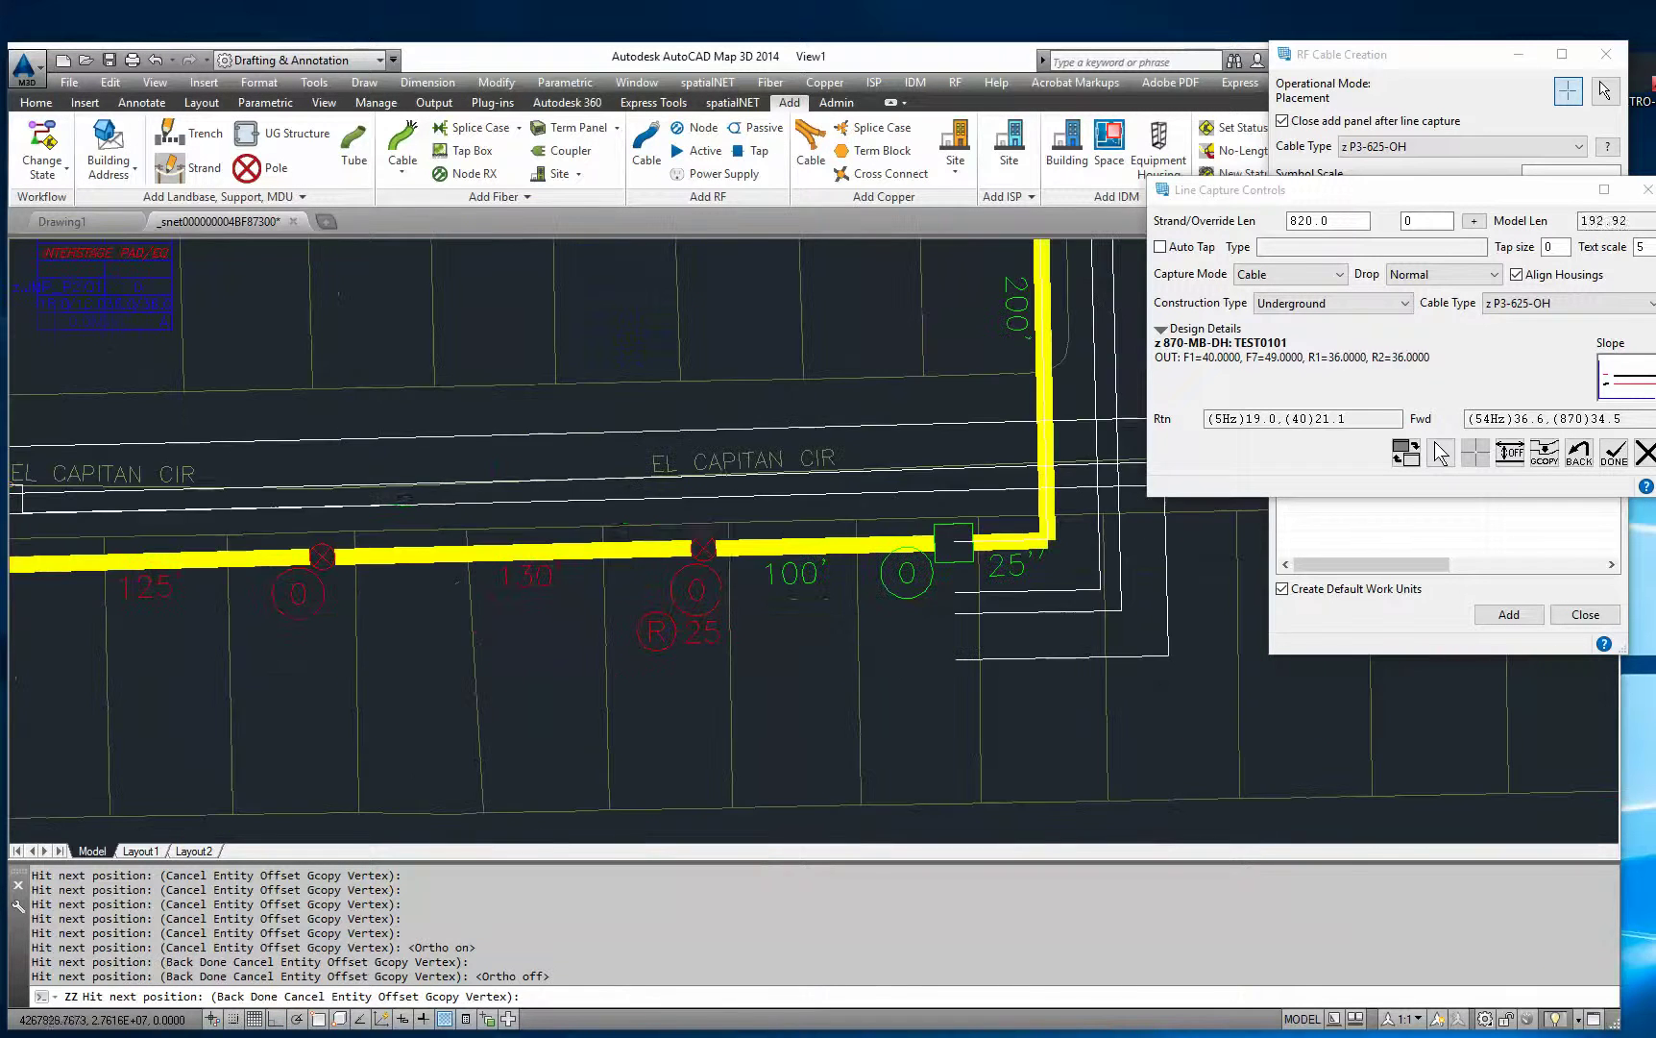
scroll(996, 510, up, 3)
click(886, 468)
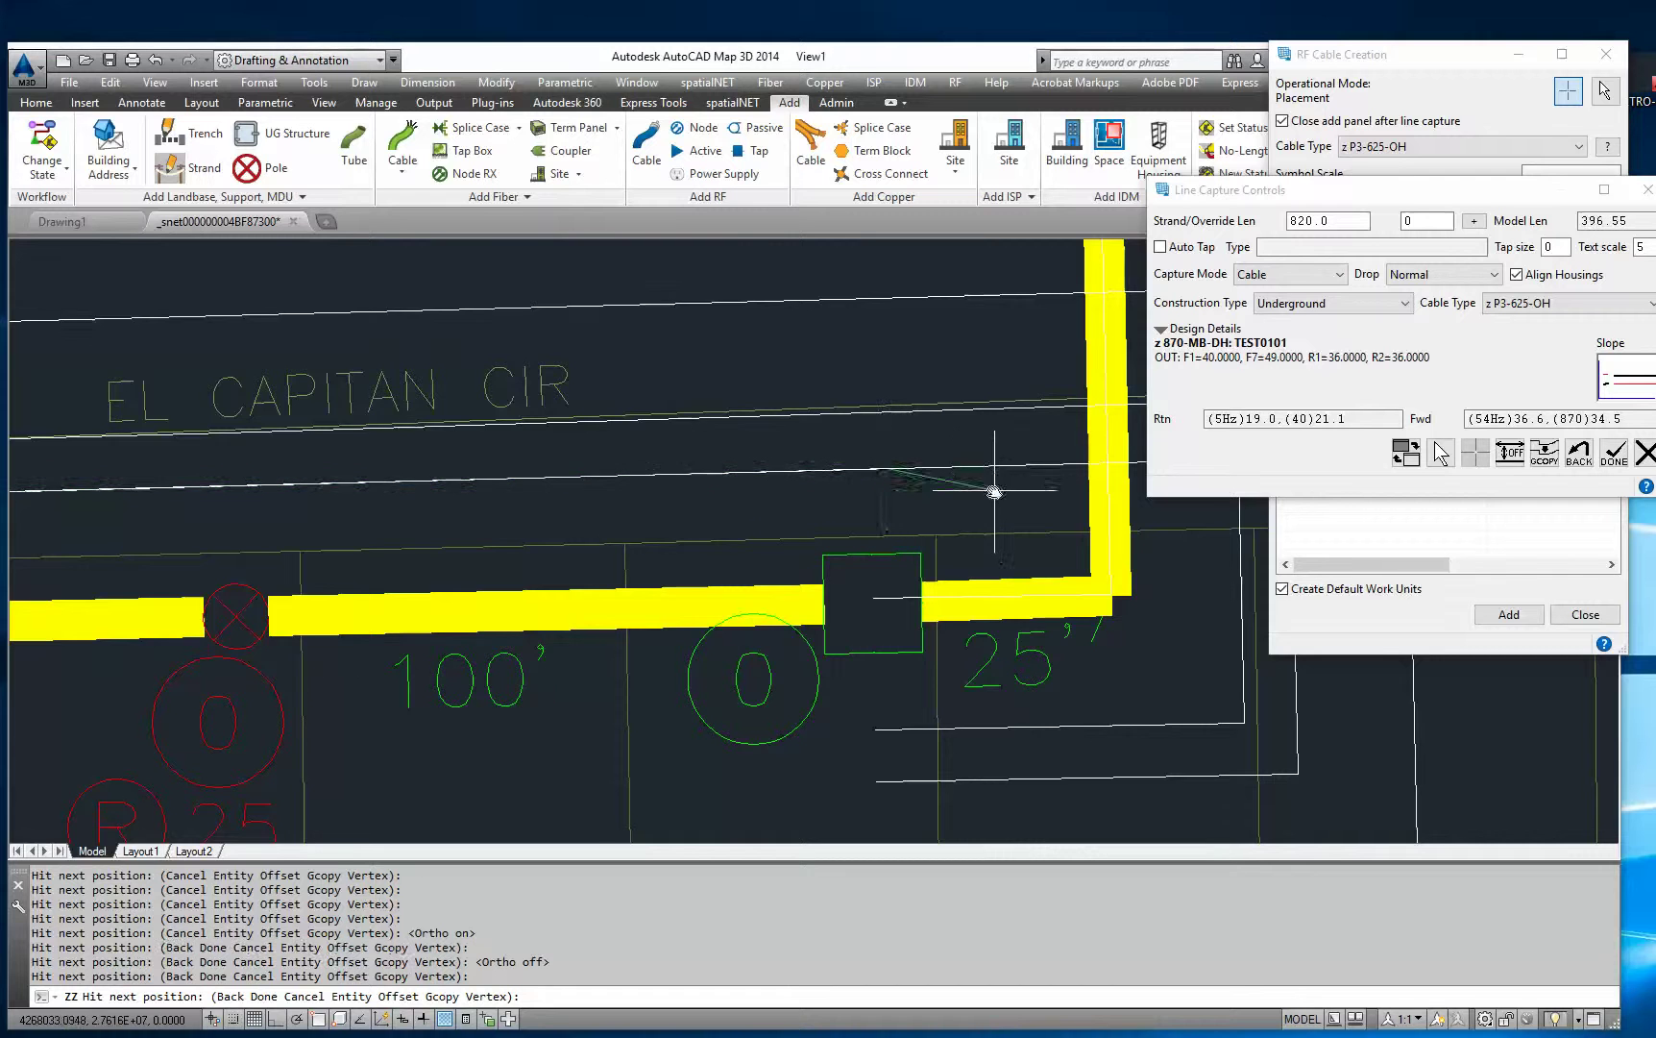
Step: Turn the cable at the intersection of the two innermost guides, snapping to it, and continue it north along Mount Bachelor Ct
middle_drag(1110, 500, 485, 519)
scroll(584, 500, down, 2)
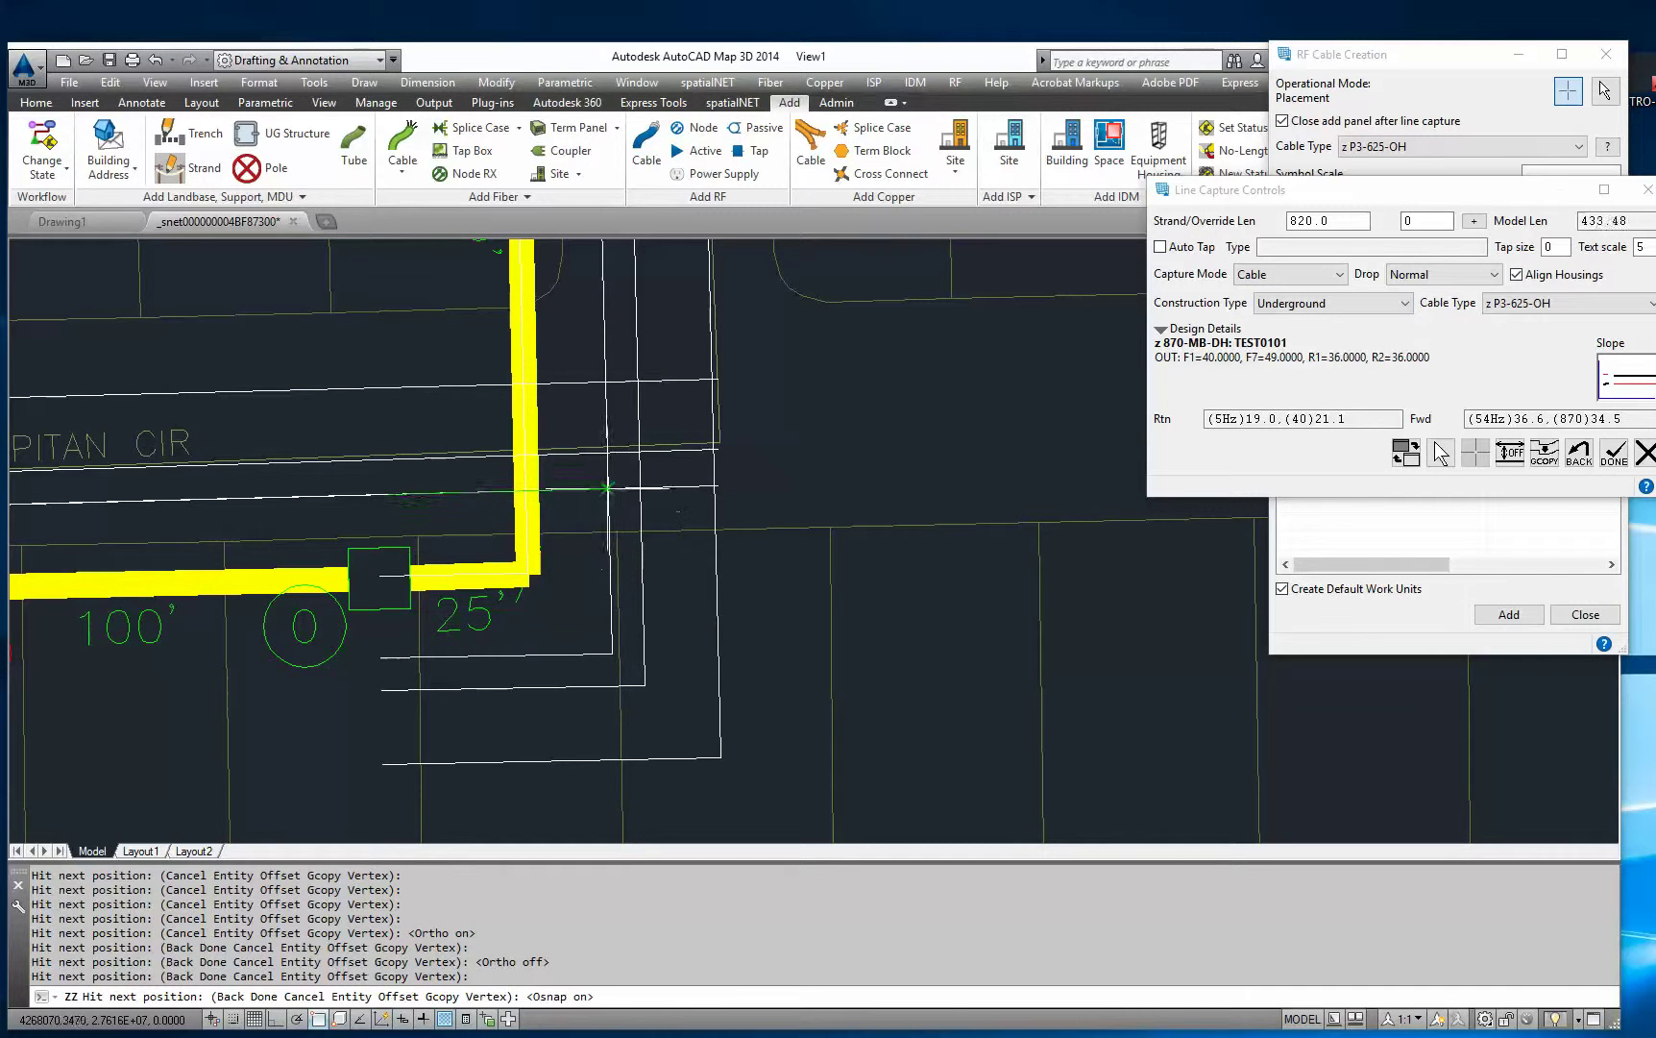
click(613, 490)
scroll(642, 495, down, 4)
middle_drag(661, 305, 604, 512)
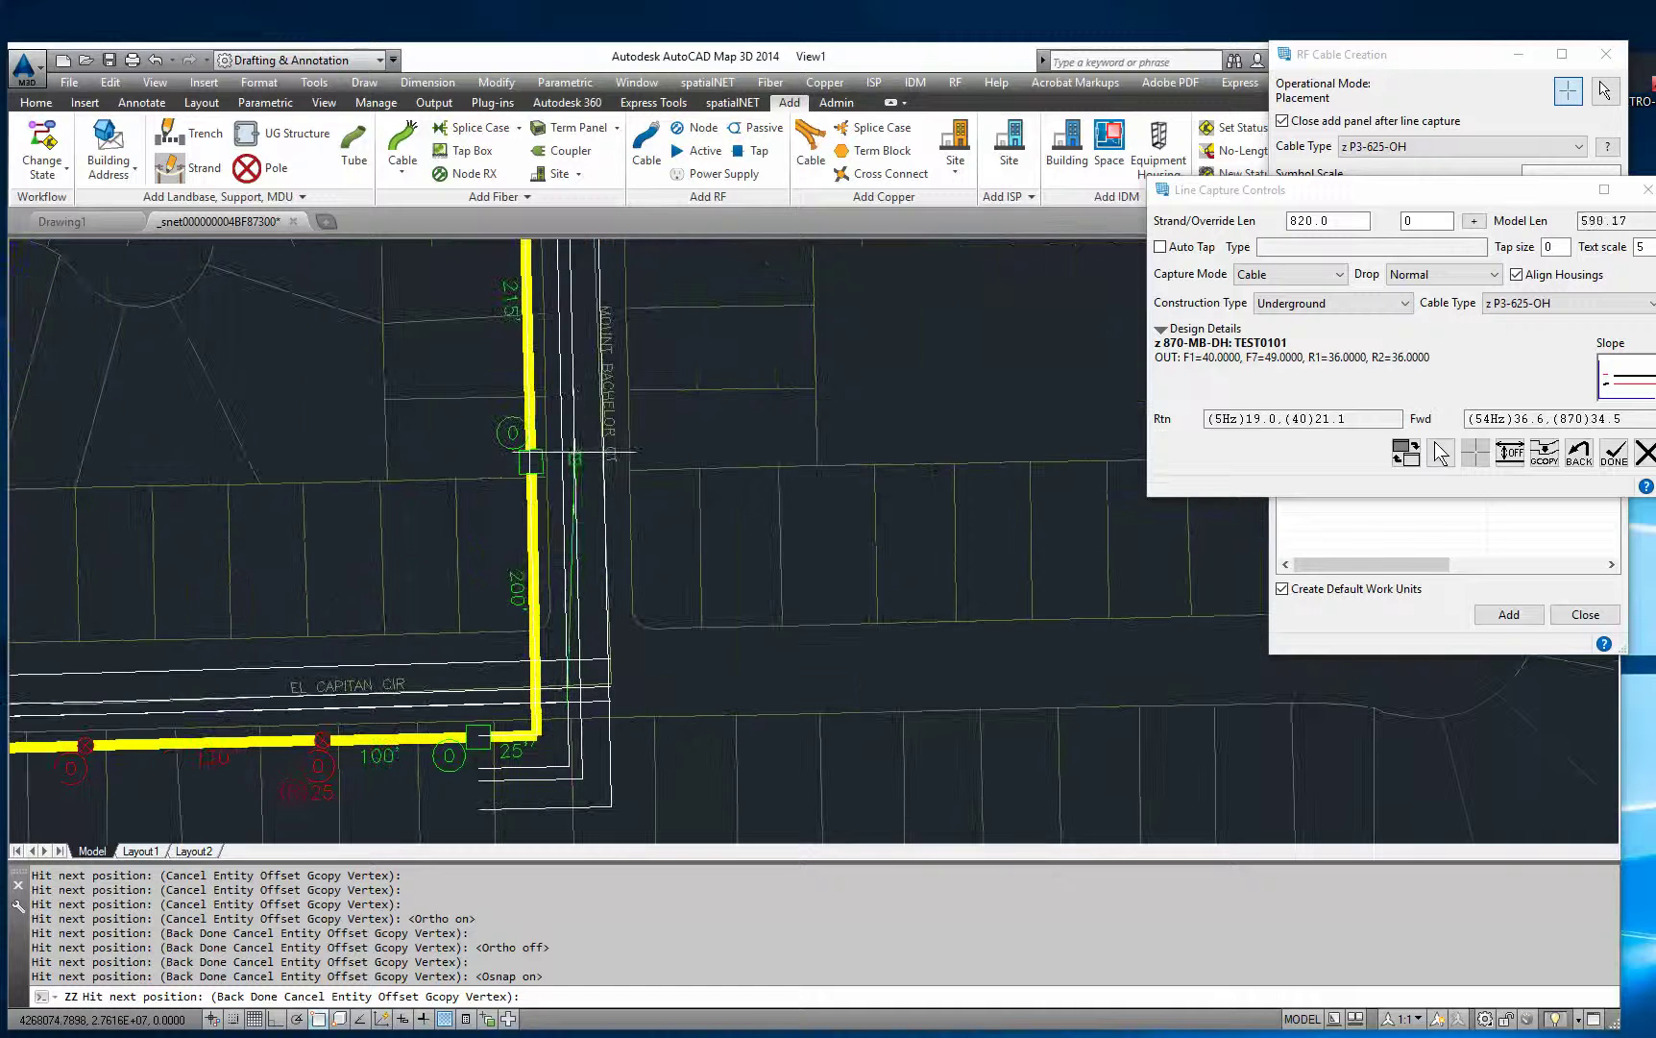
click(557, 382)
middle_drag(558, 382, 511, 698)
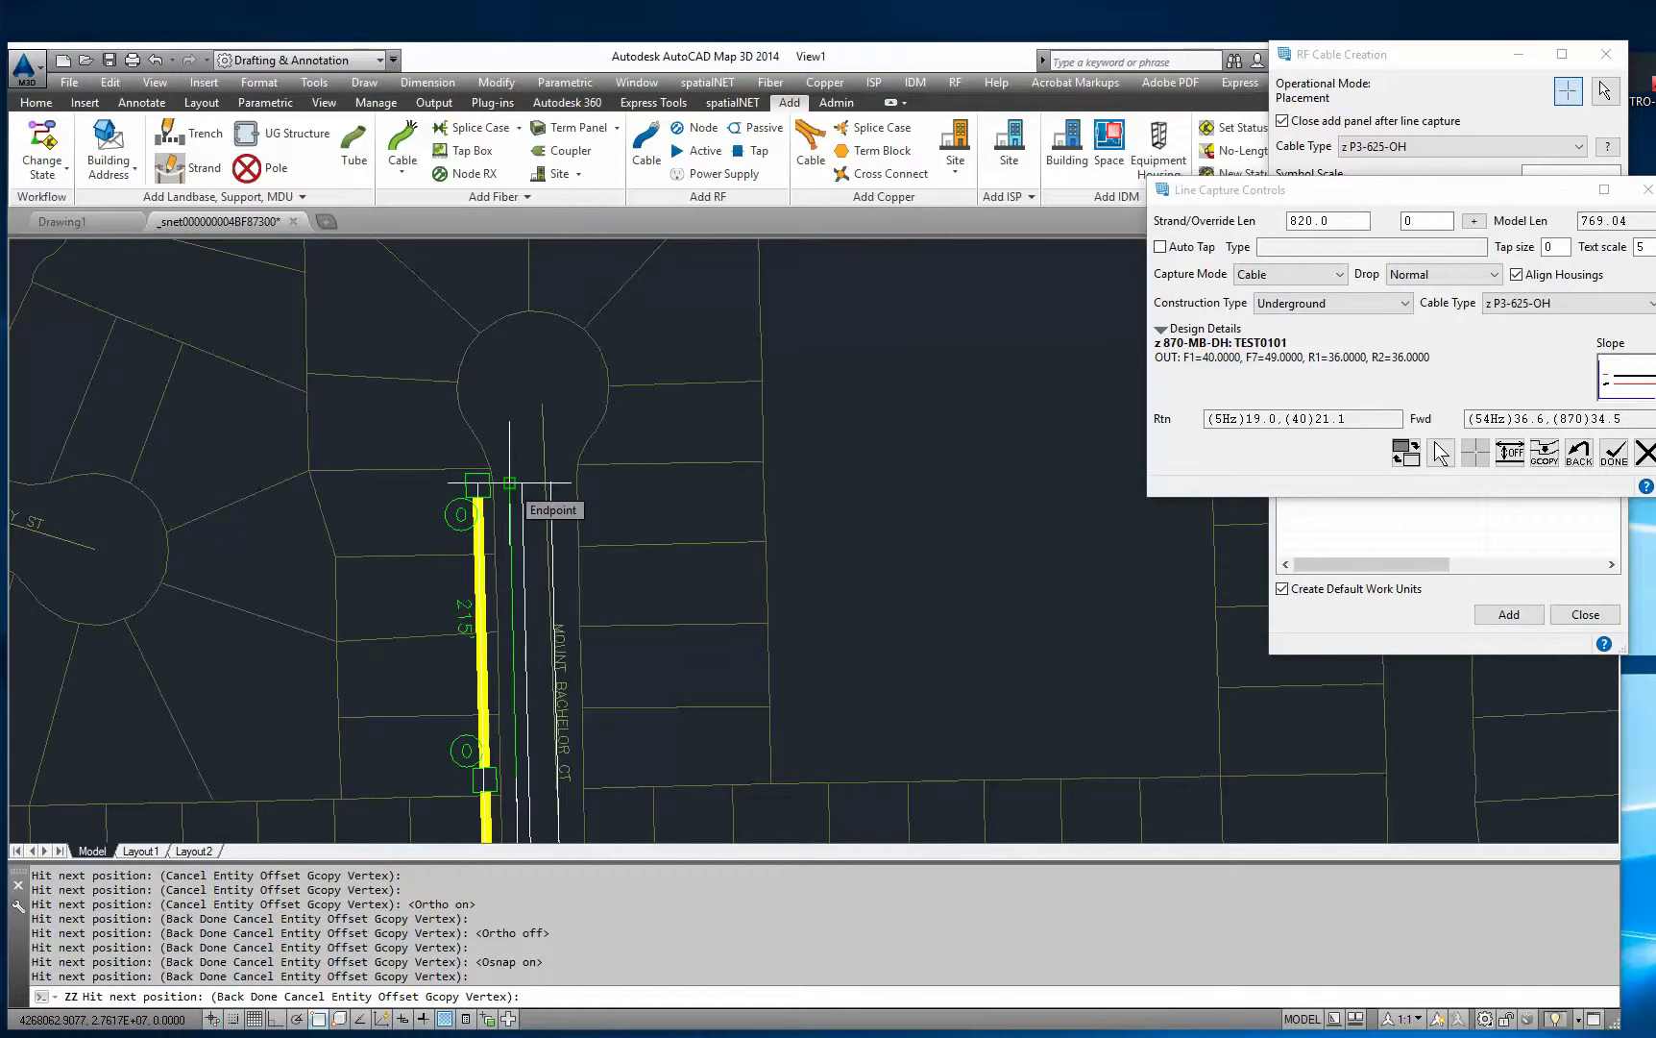
Step: End the cable at the guide's north endpoint with an Unknown Line Terminator and place its EOL Term Level block in the cul-de-sac
scroll(503, 505, up, 3)
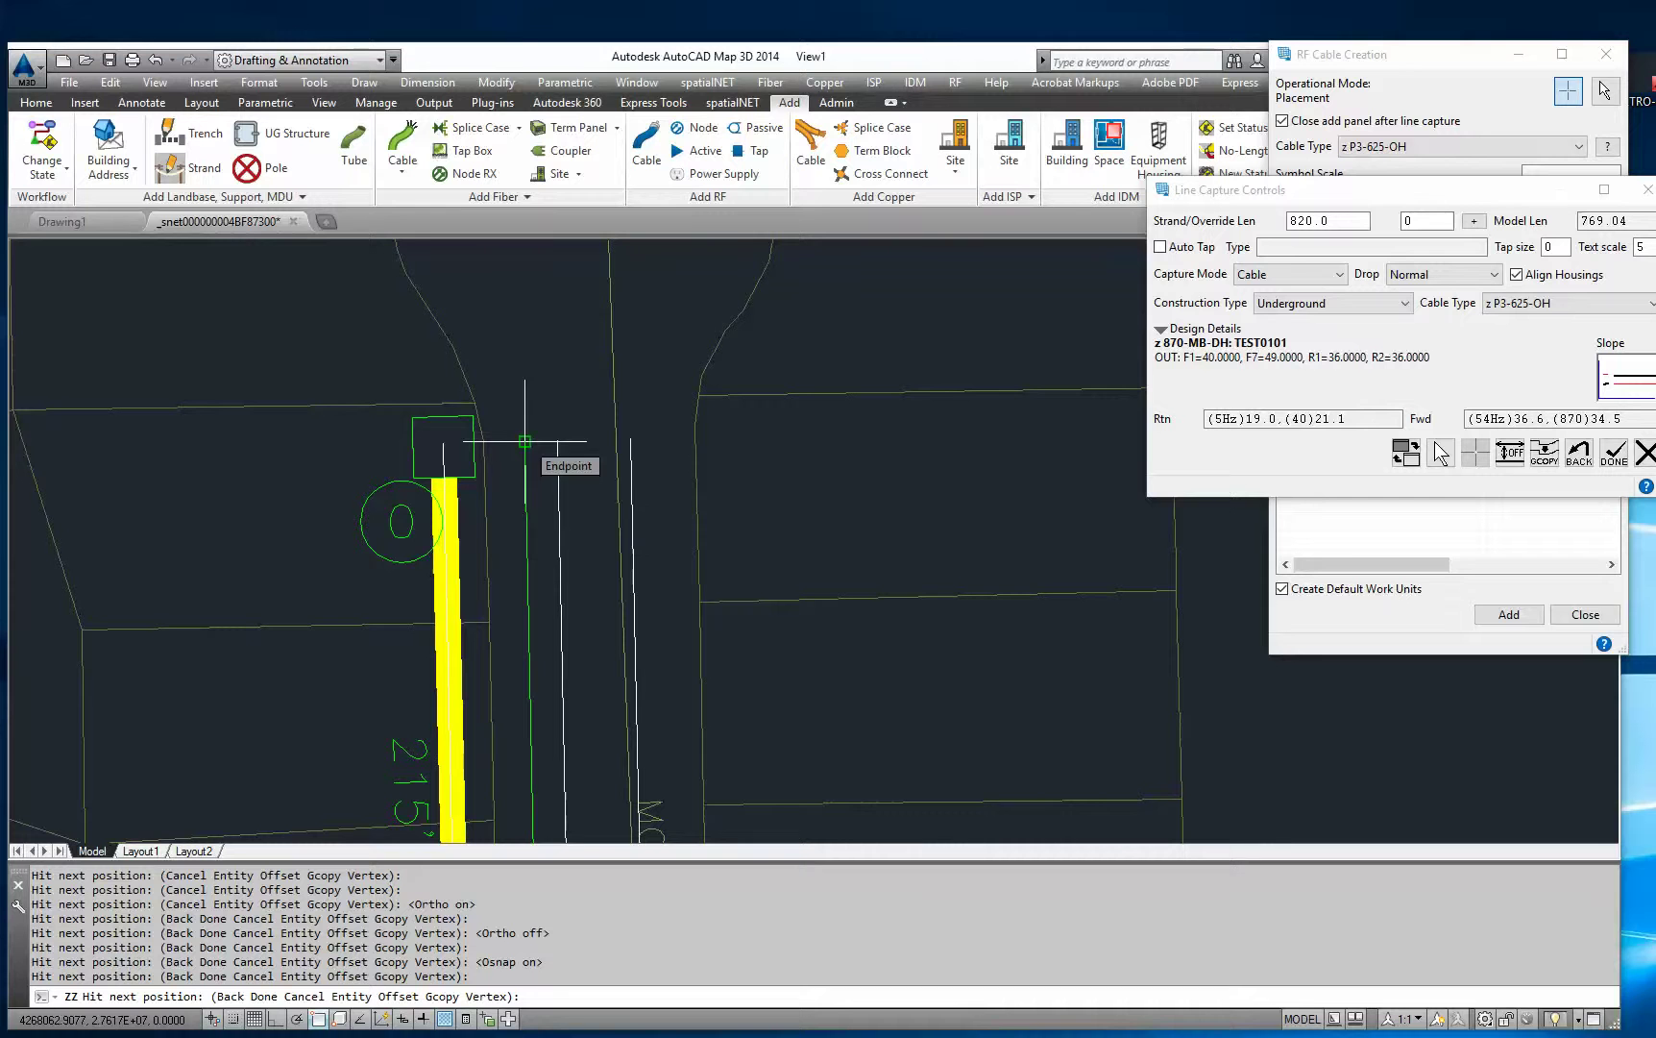
right_click(525, 441)
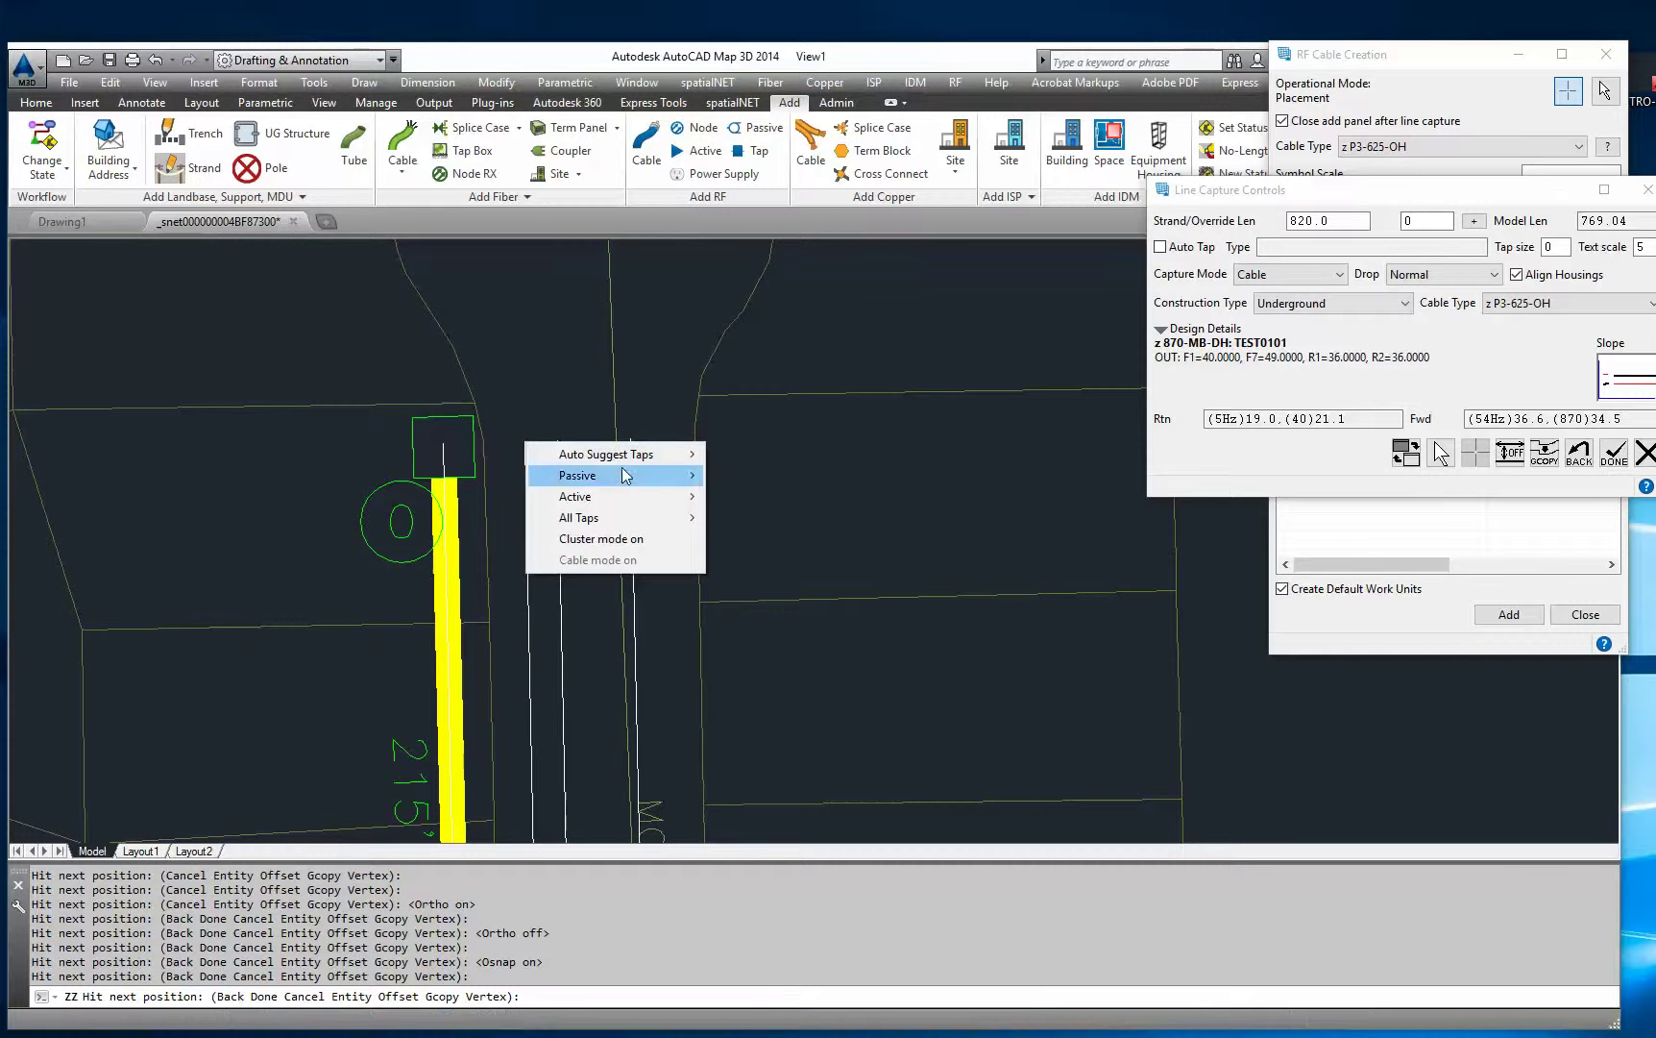
mouse_move(606, 479)
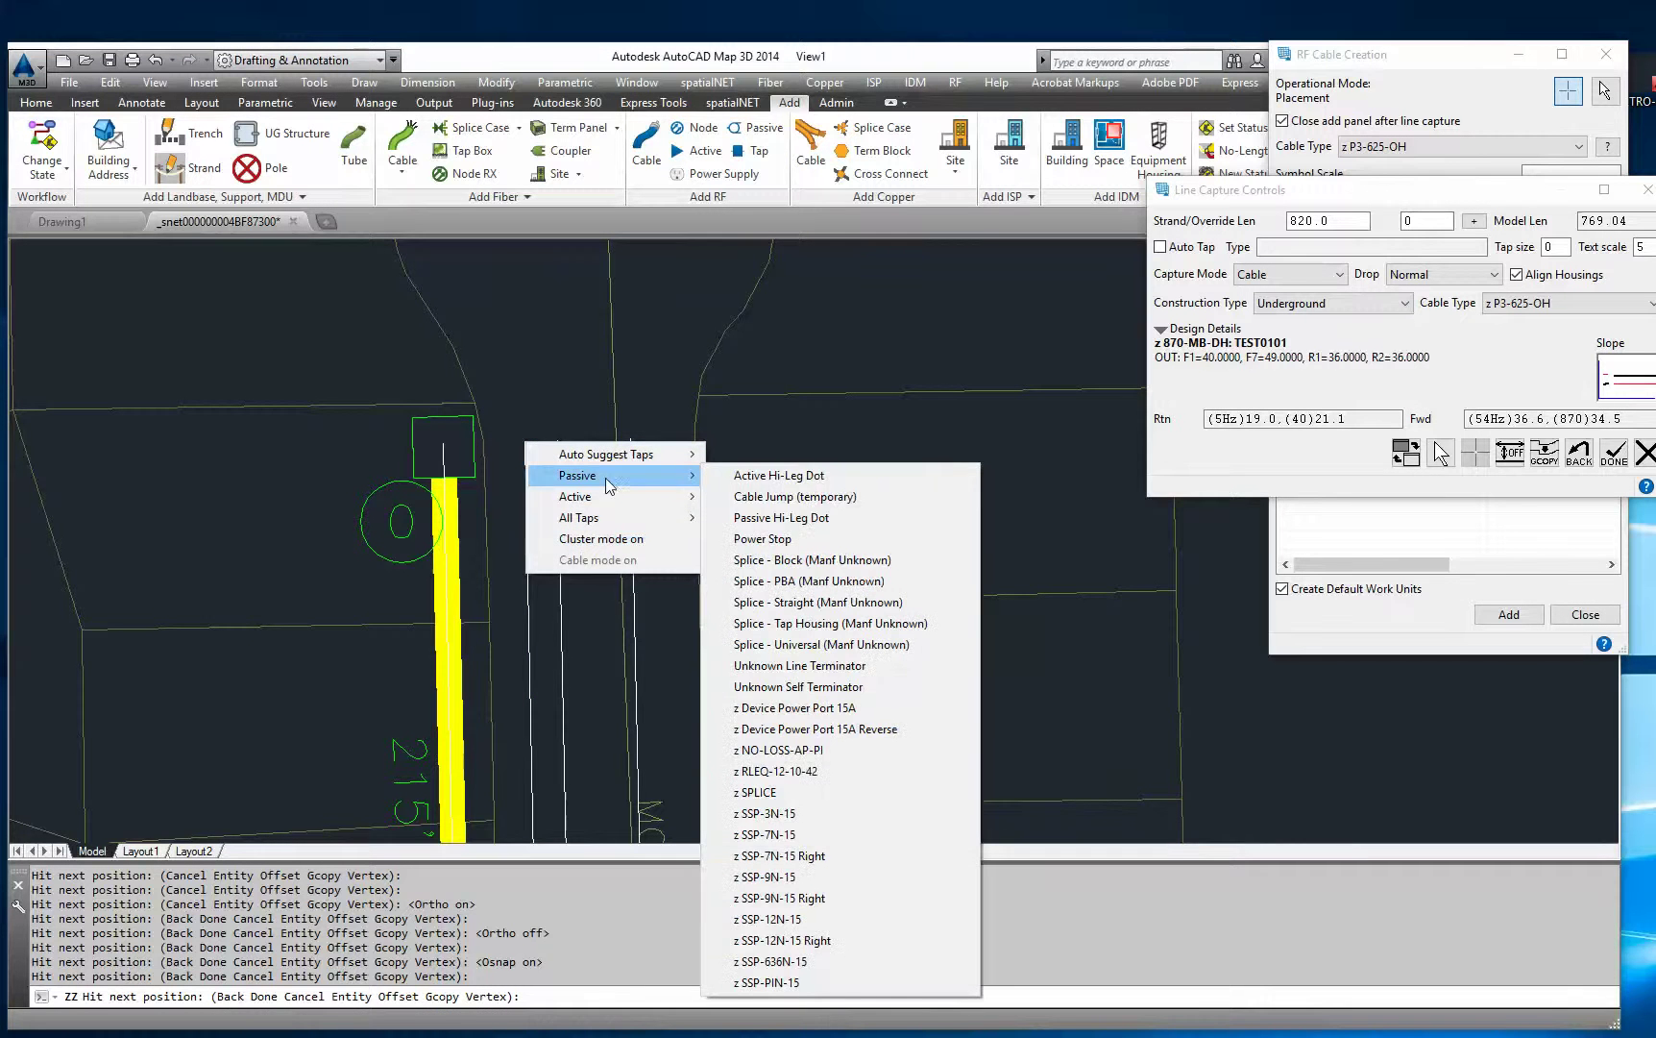
click(827, 685)
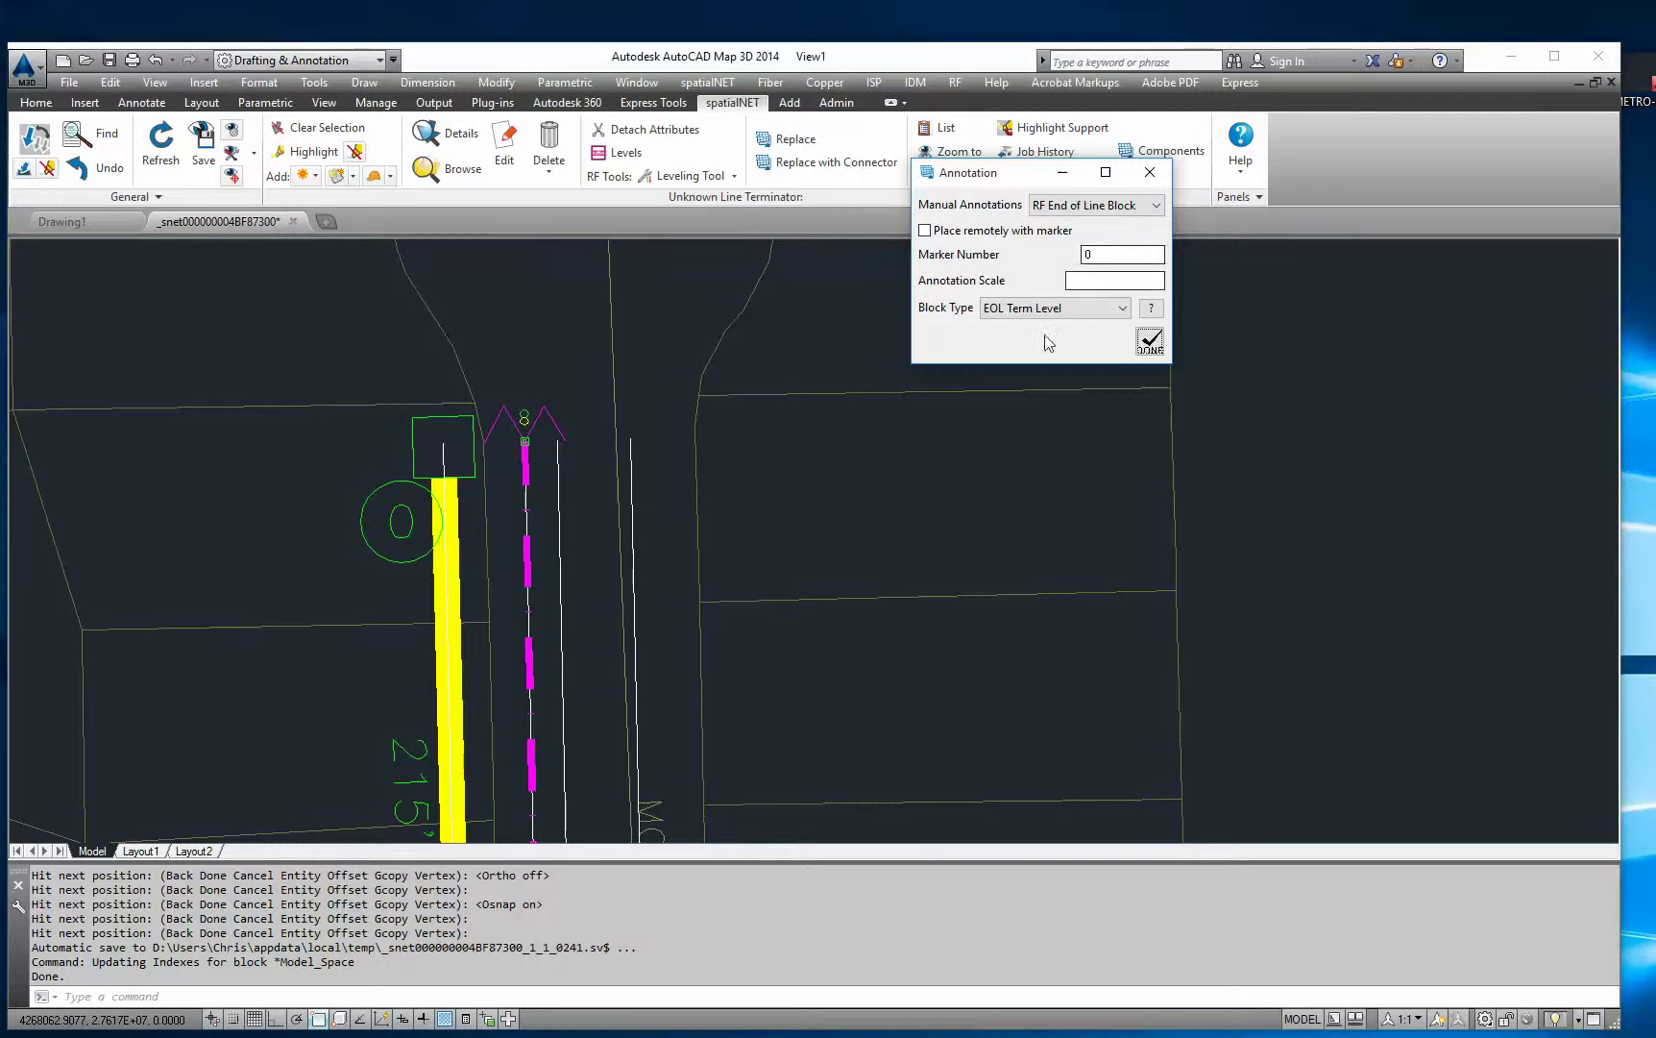
middle_drag(543, 389, 536, 492)
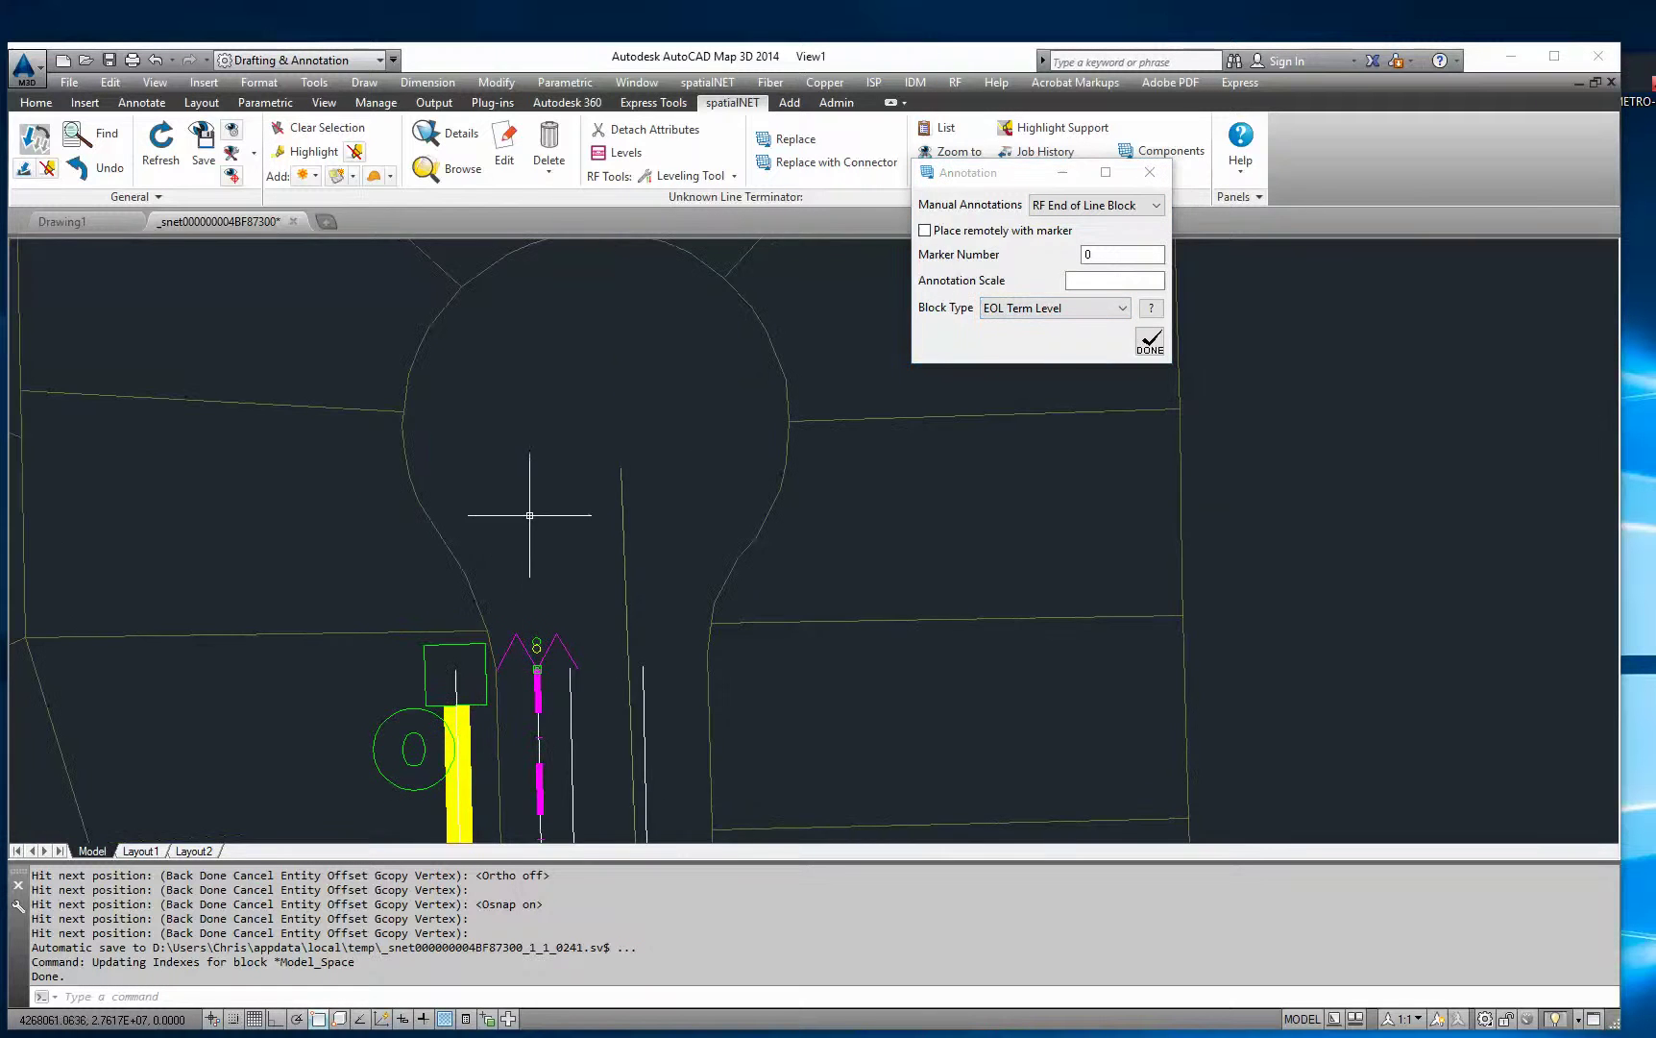
click(530, 510)
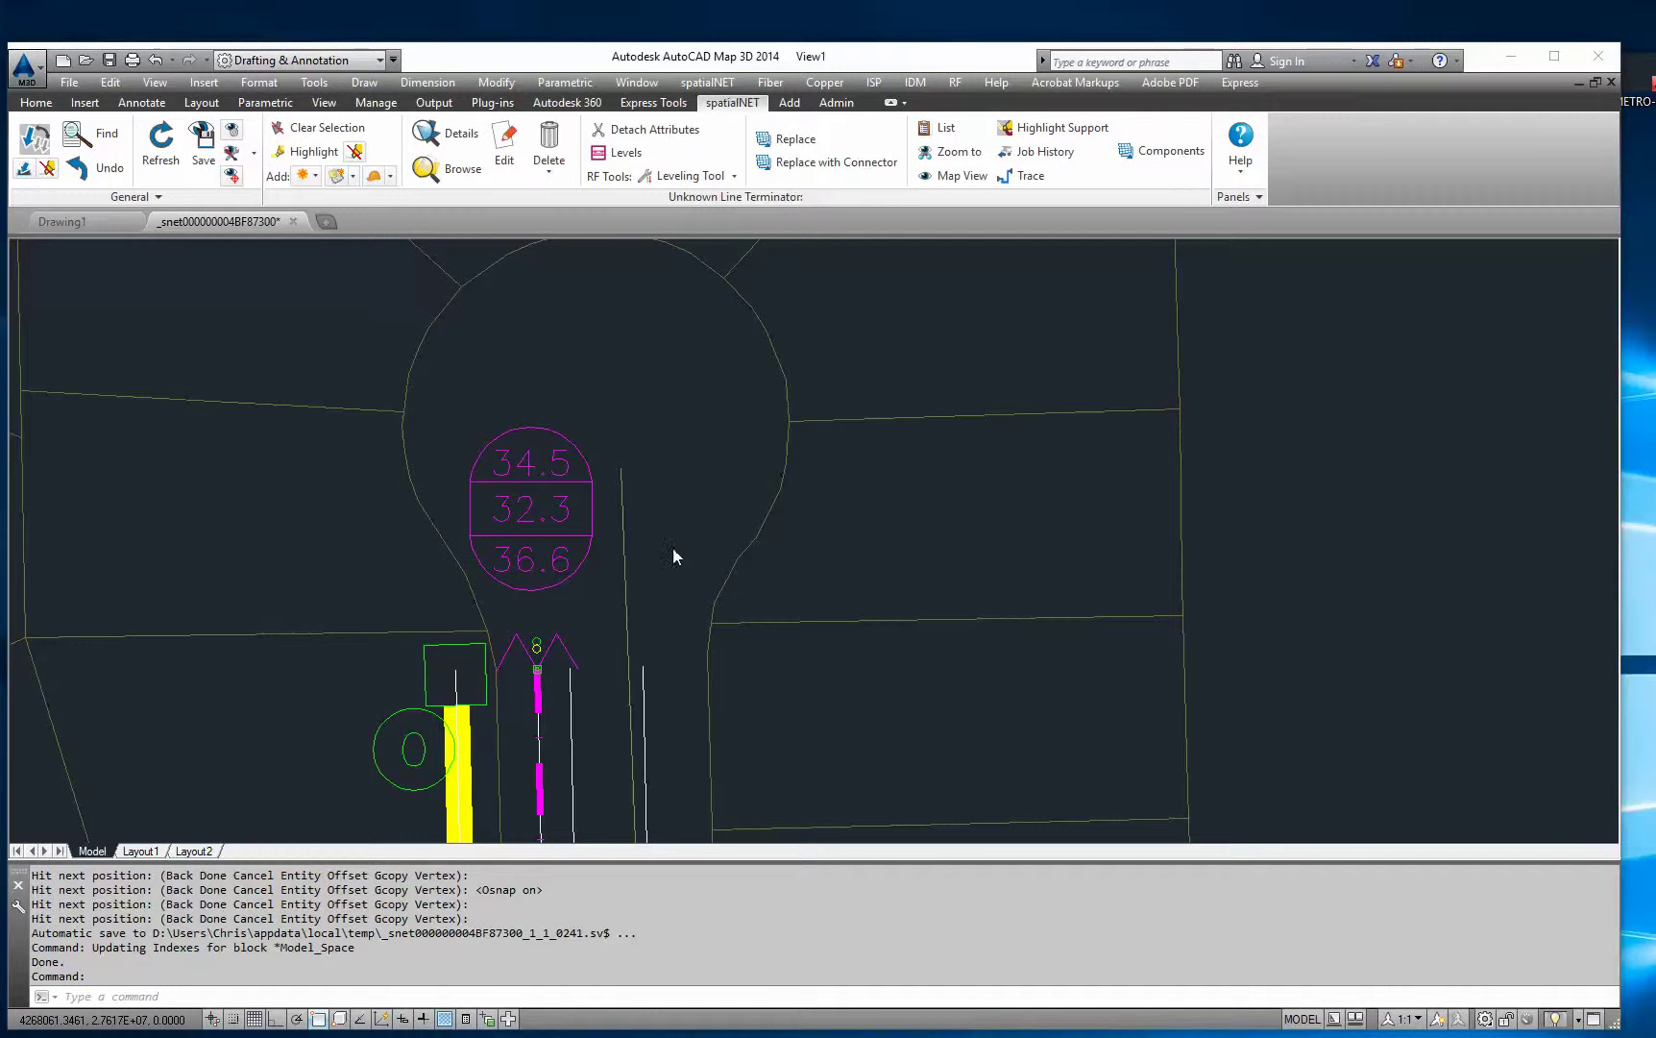
Step: Examine the placed cable's route between the amplifier on El Capitan Cir and the terminator on Mount Bachelor Ct
scroll(679, 552, down, 8)
middle_drag(701, 663, 738, 475)
scroll(451, 615, up, 8)
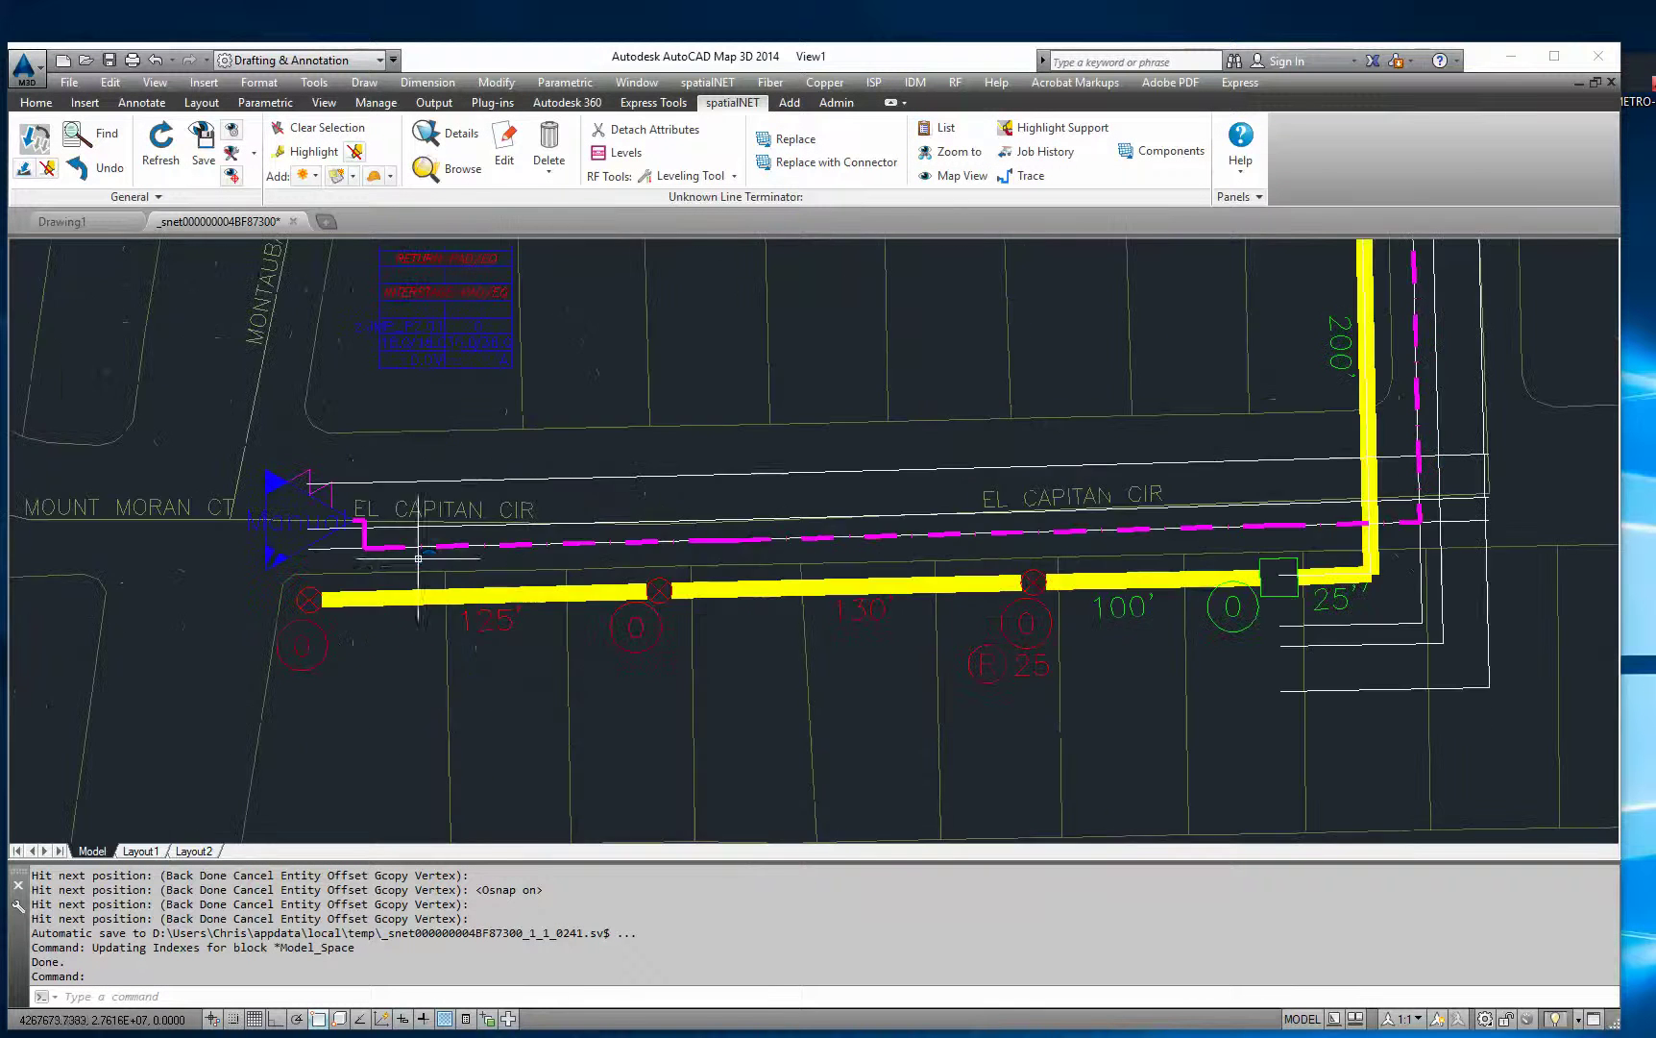
scroll(509, 583, down, 2)
mouse_move(1472, 489)
middle_down()
mouse_move(825, 517)
mouse_move(765, 1032)
middle_up()
middle_drag(799, 524, 785, 657)
scroll(717, 374, up, 4)
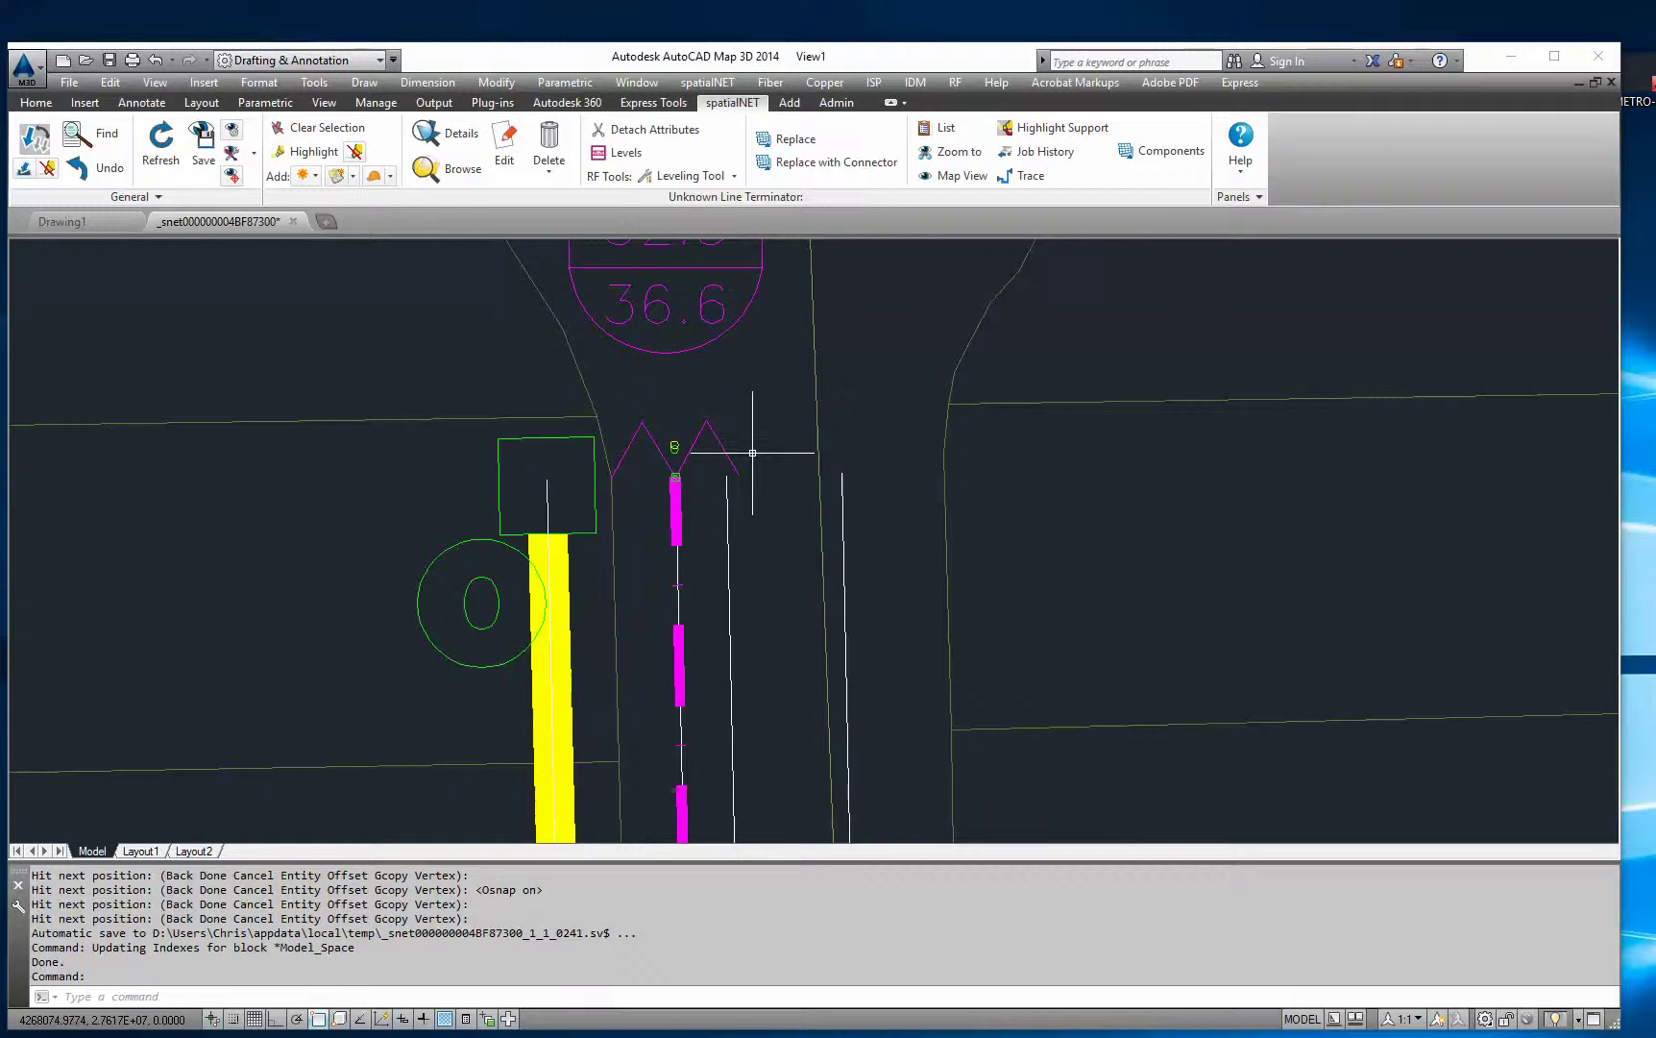
scroll(753, 452, down, 4)
scroll(754, 444, up, 5)
Step: Erase the two guide polylines beneath the new cable along Mount Bachelor Ct and El Capitan Cir
key(Escape)
middle_drag(714, 502, 704, 231)
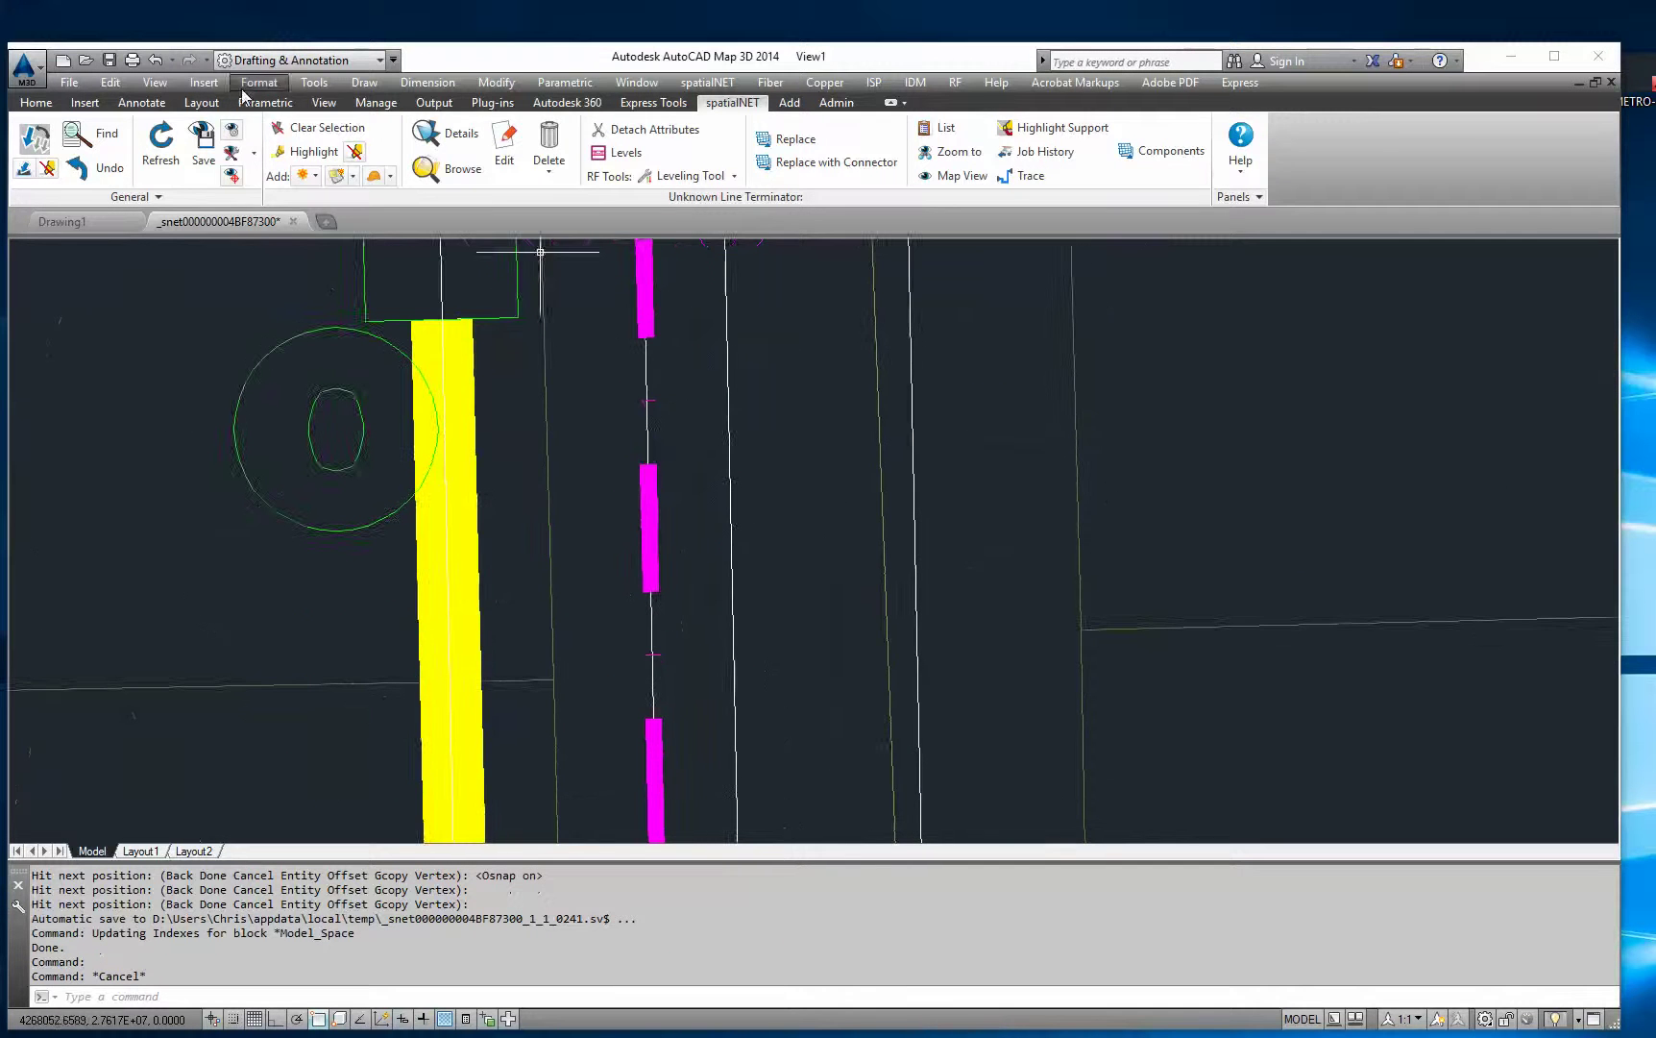
click(645, 369)
scroll(723, 488, down, 9)
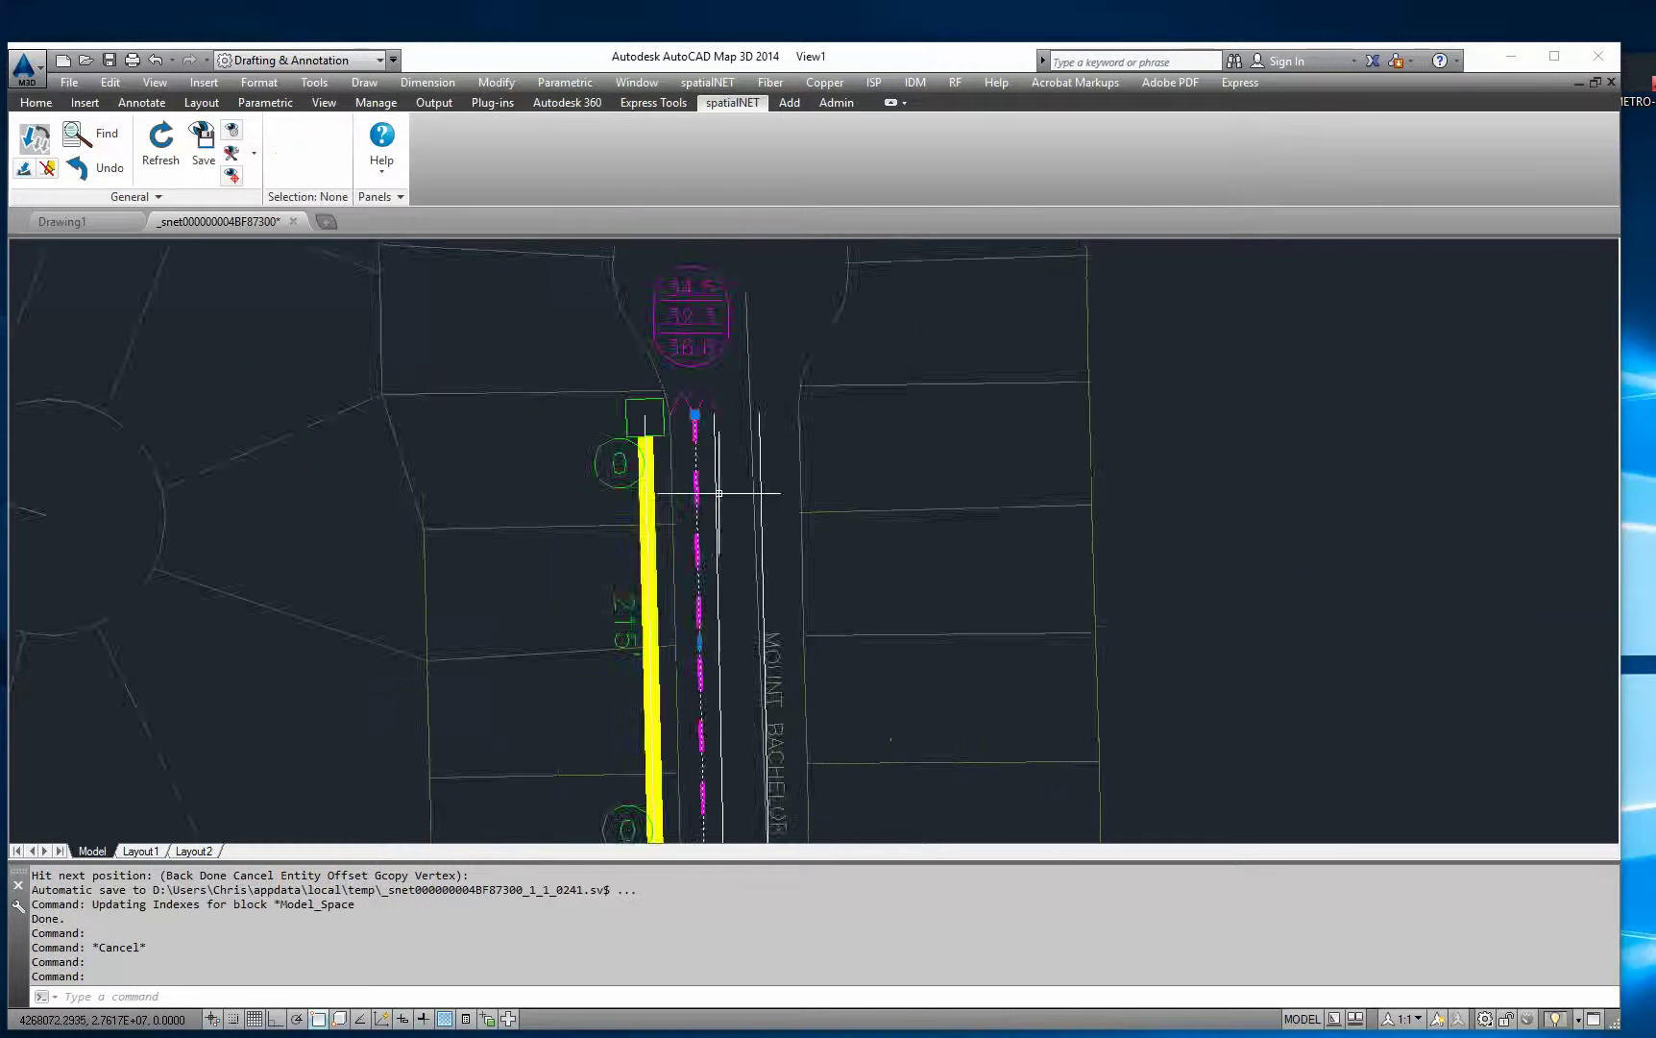
middle_drag(738, 754, 754, 490)
scroll(729, 596, up, 4)
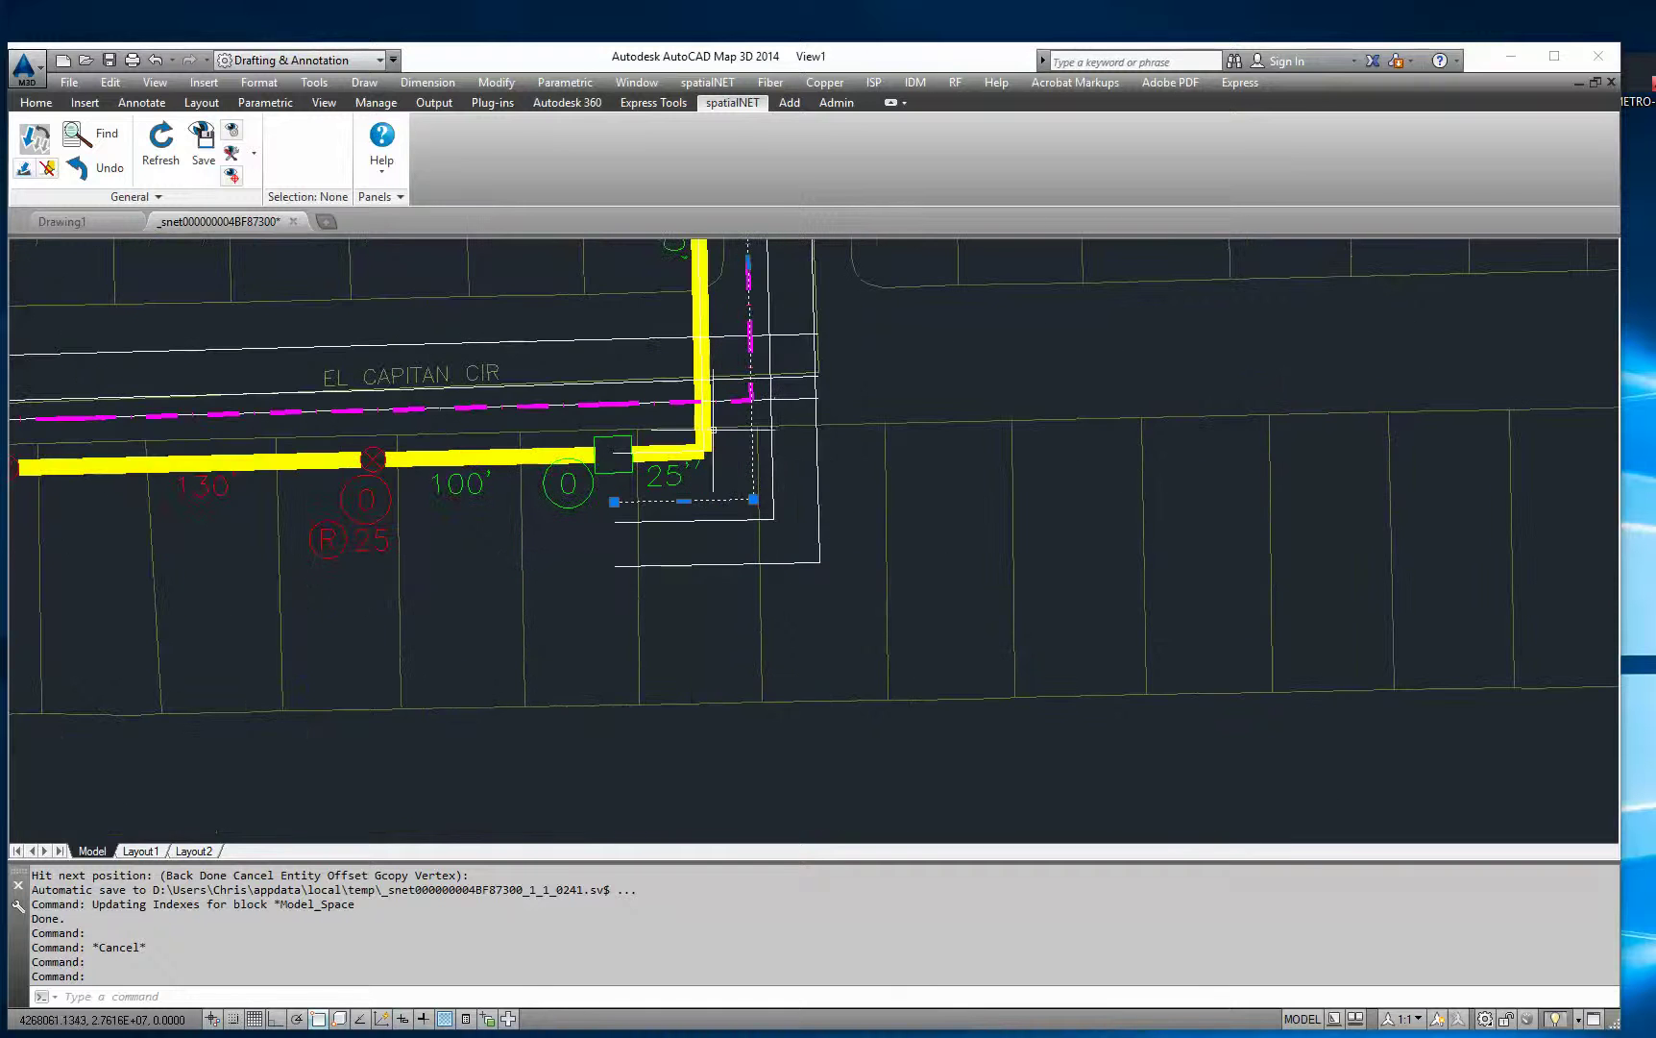
click(570, 409)
text(e)
key(Return)
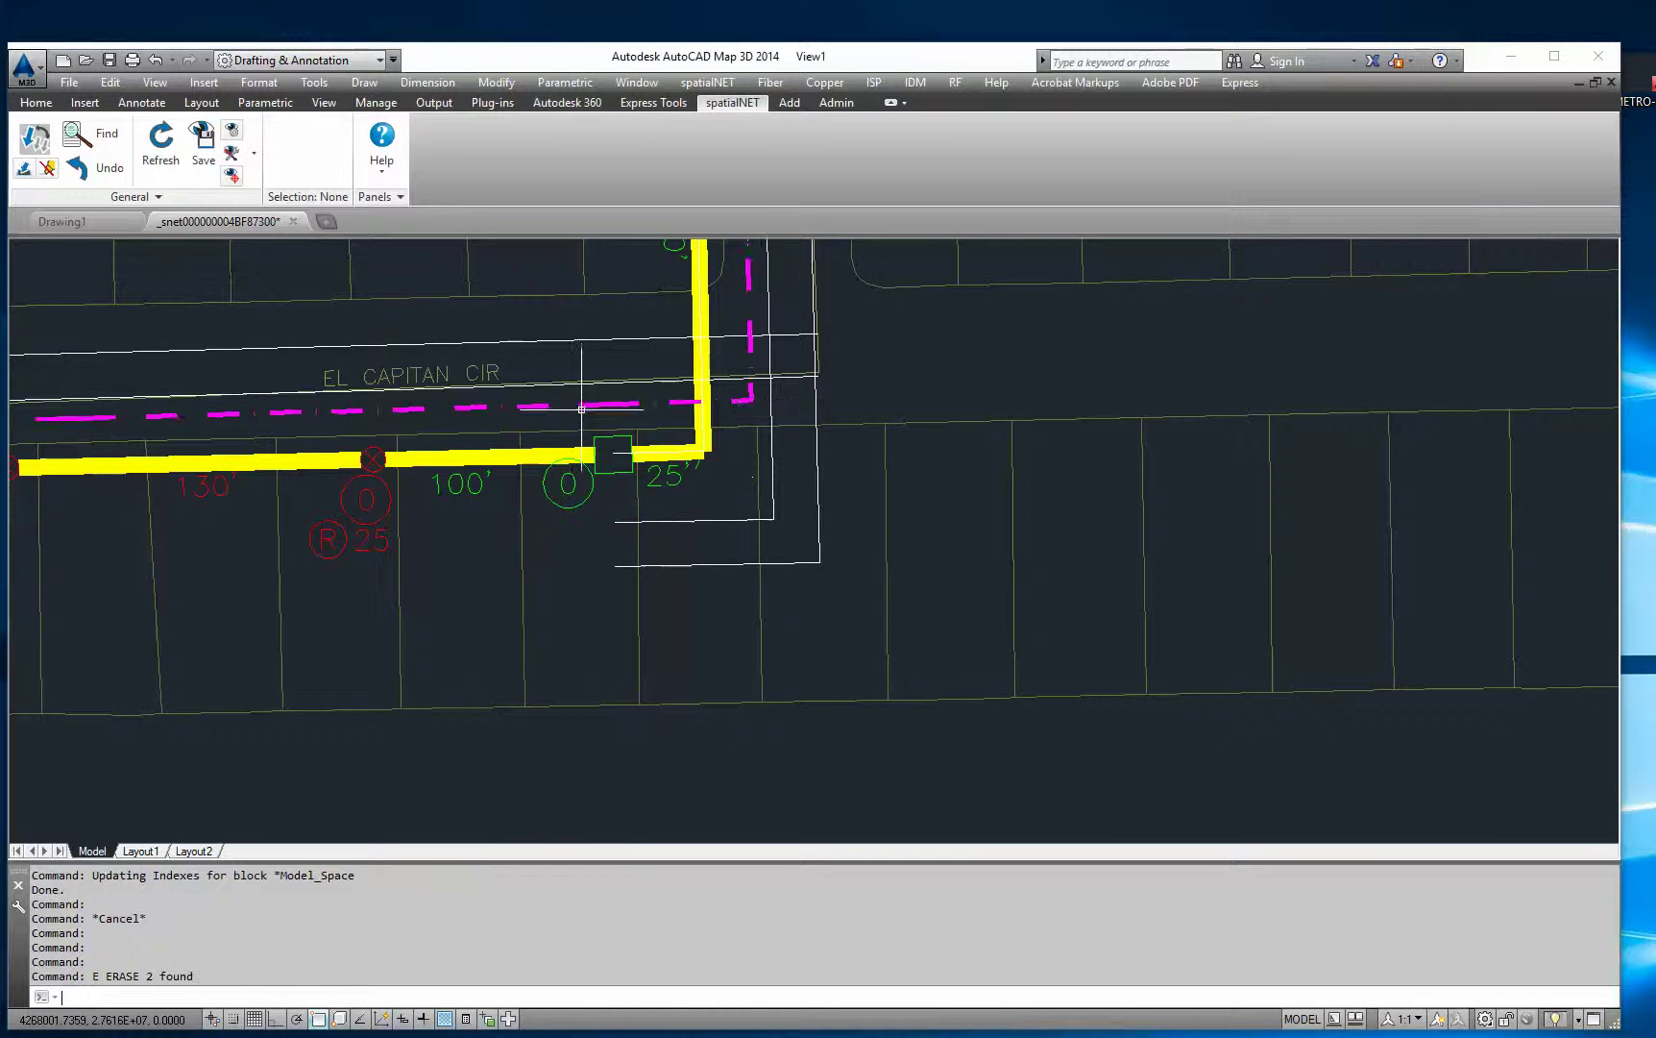
Step: Delete the Unknown Line Terminator attached to the z 870-MB-DH amplifier's second output port
middle_drag(530, 487, 746, 680)
scroll(764, 661, down, 2)
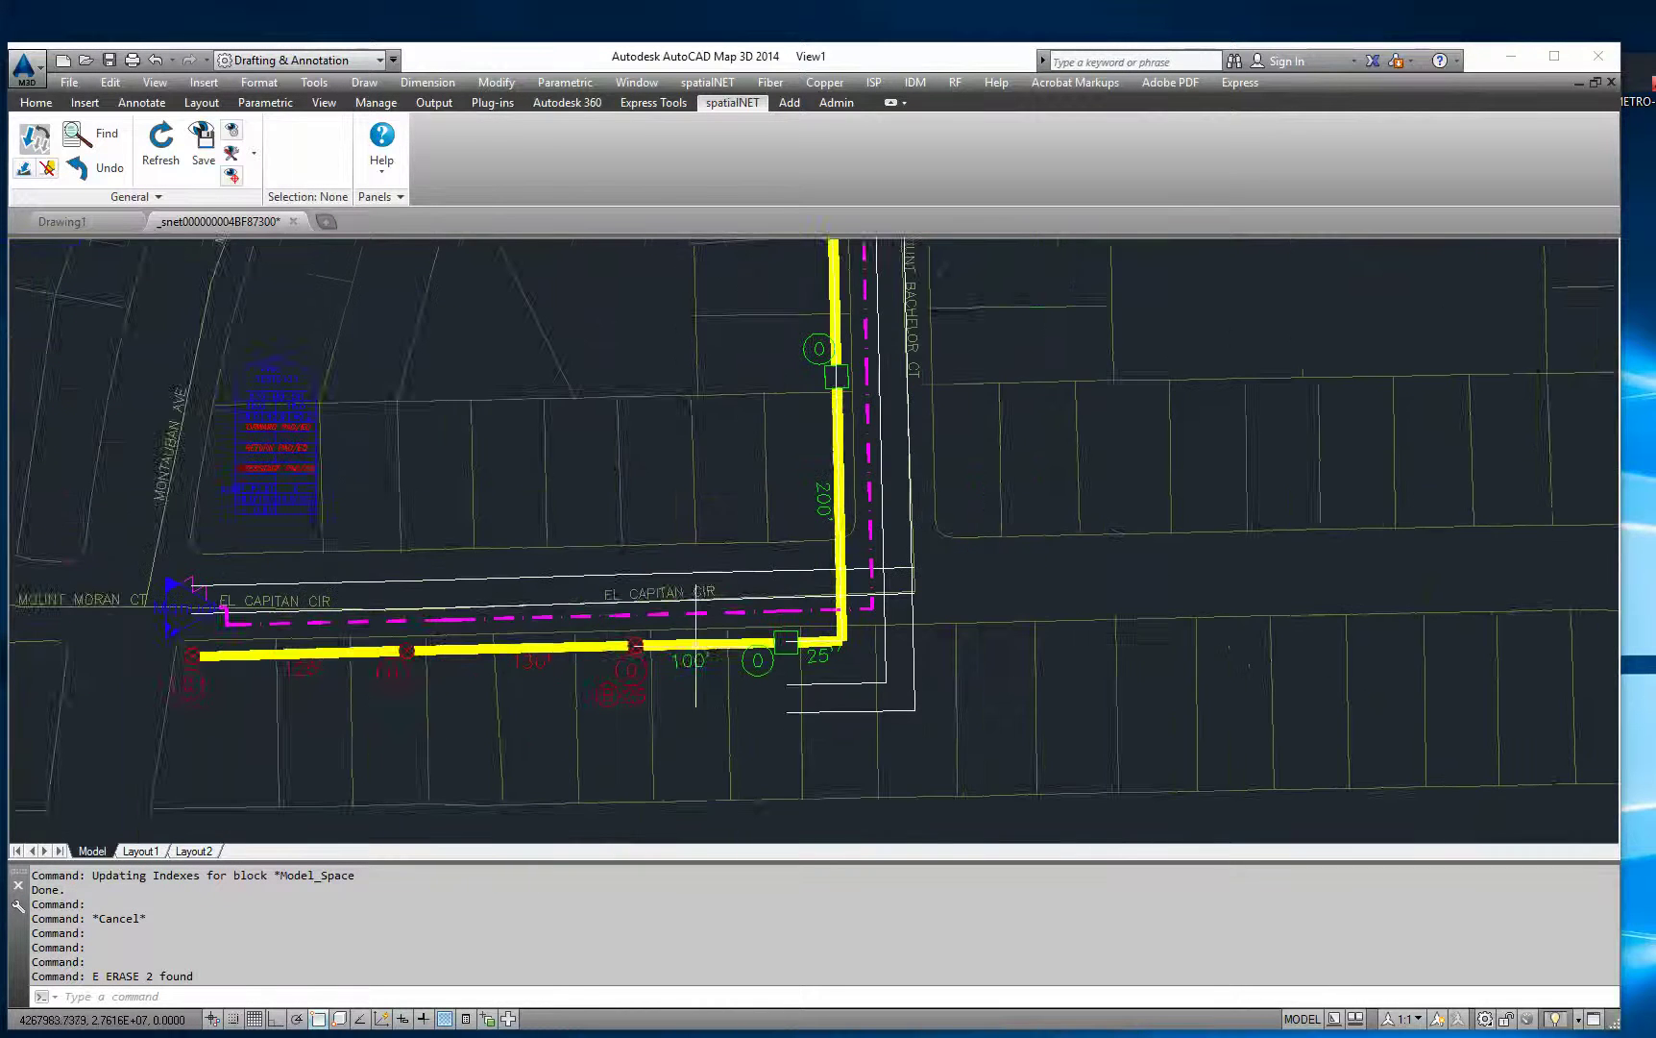
middle_drag(240, 635, 495, 625)
scroll(567, 644, up, 2)
middle_drag(640, 669, 362, 573)
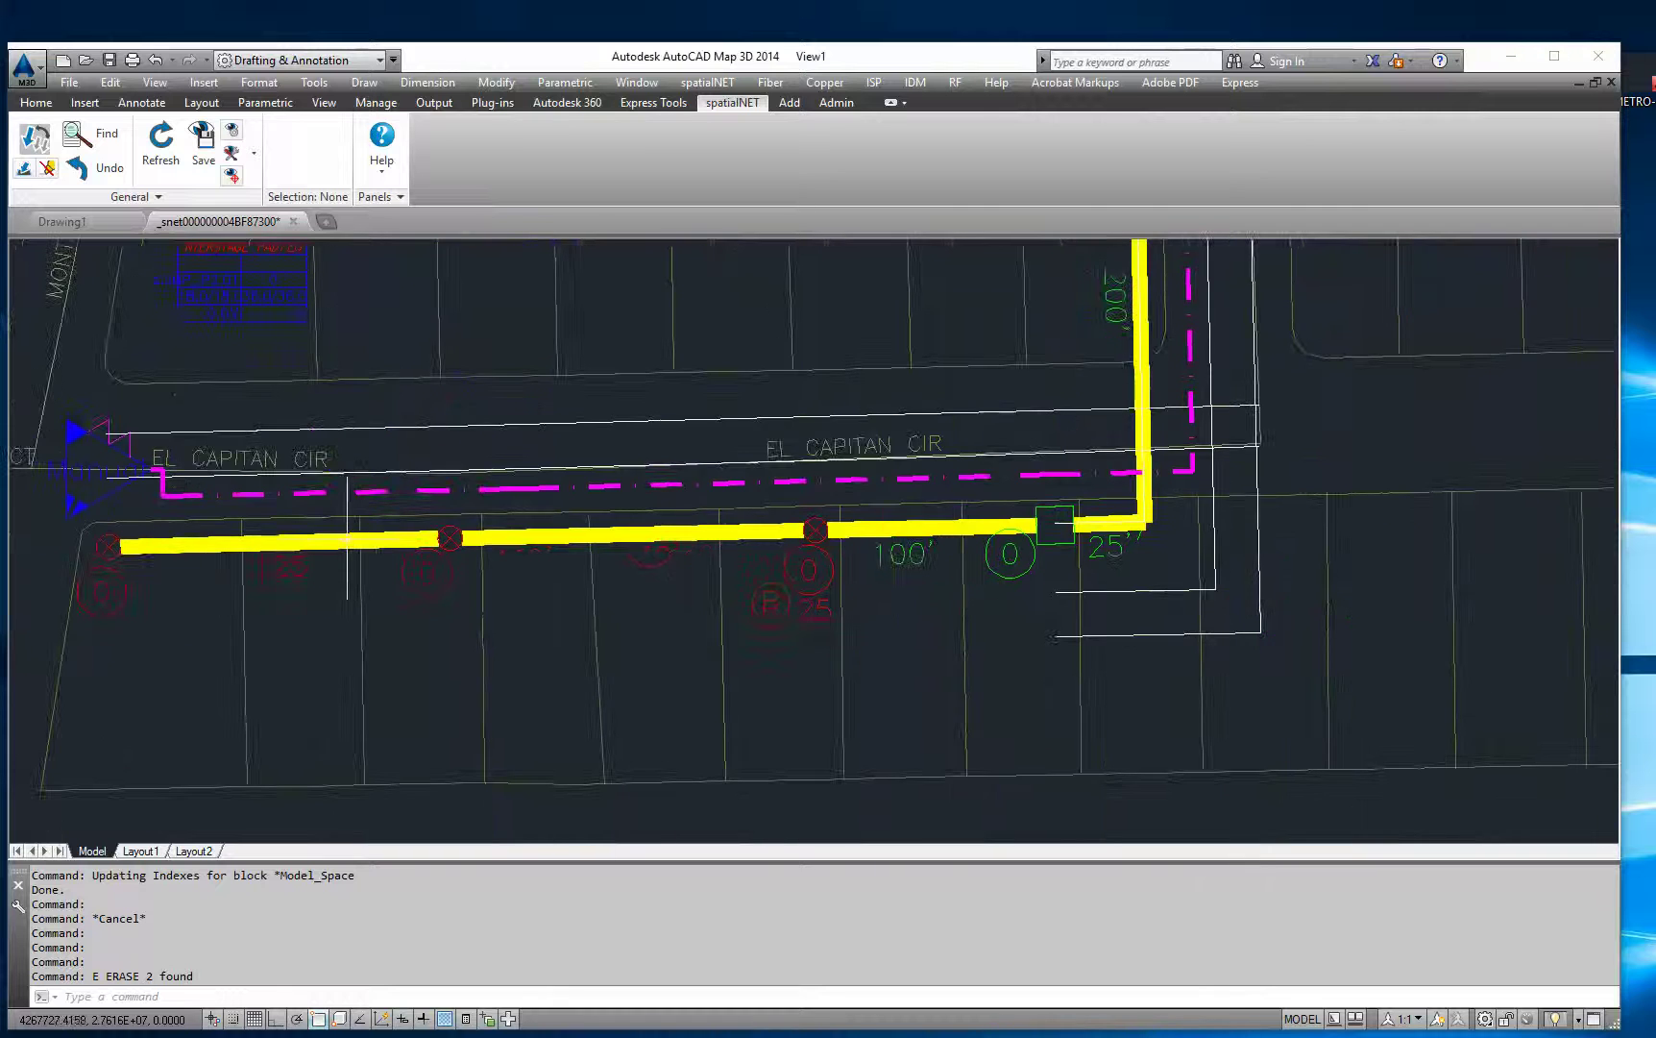
middle_drag(266, 496, 398, 481)
scroll(284, 461, up, 4)
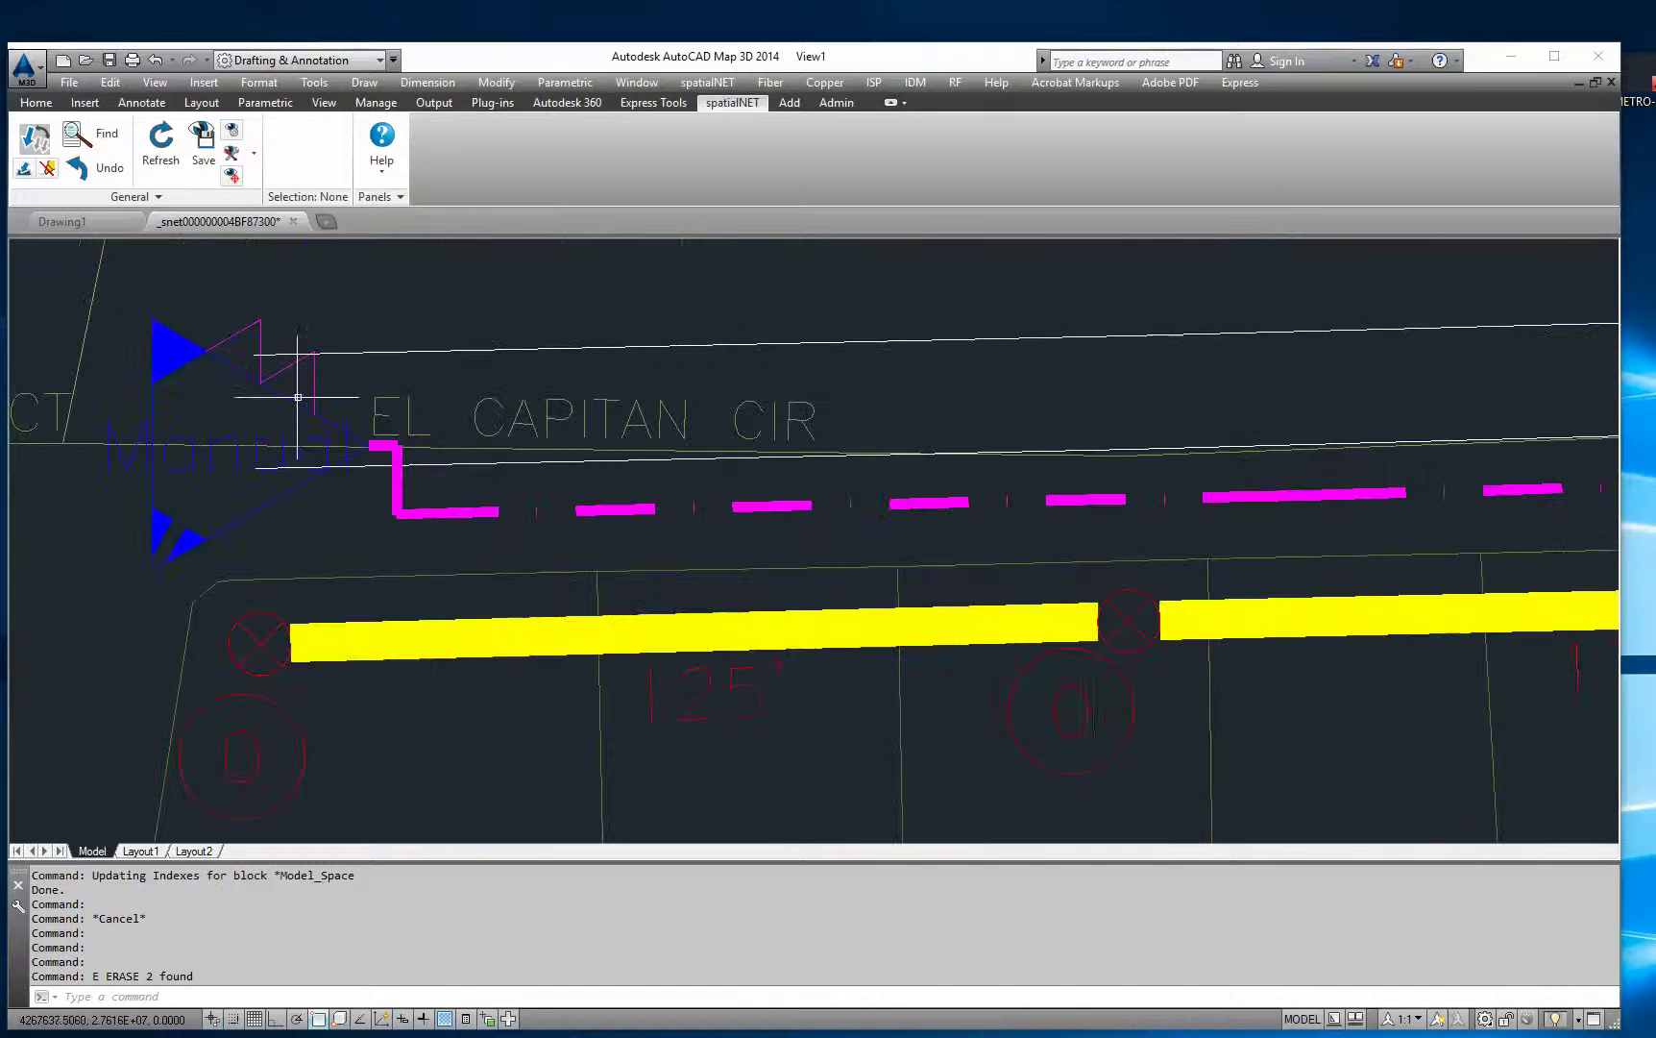
click(276, 357)
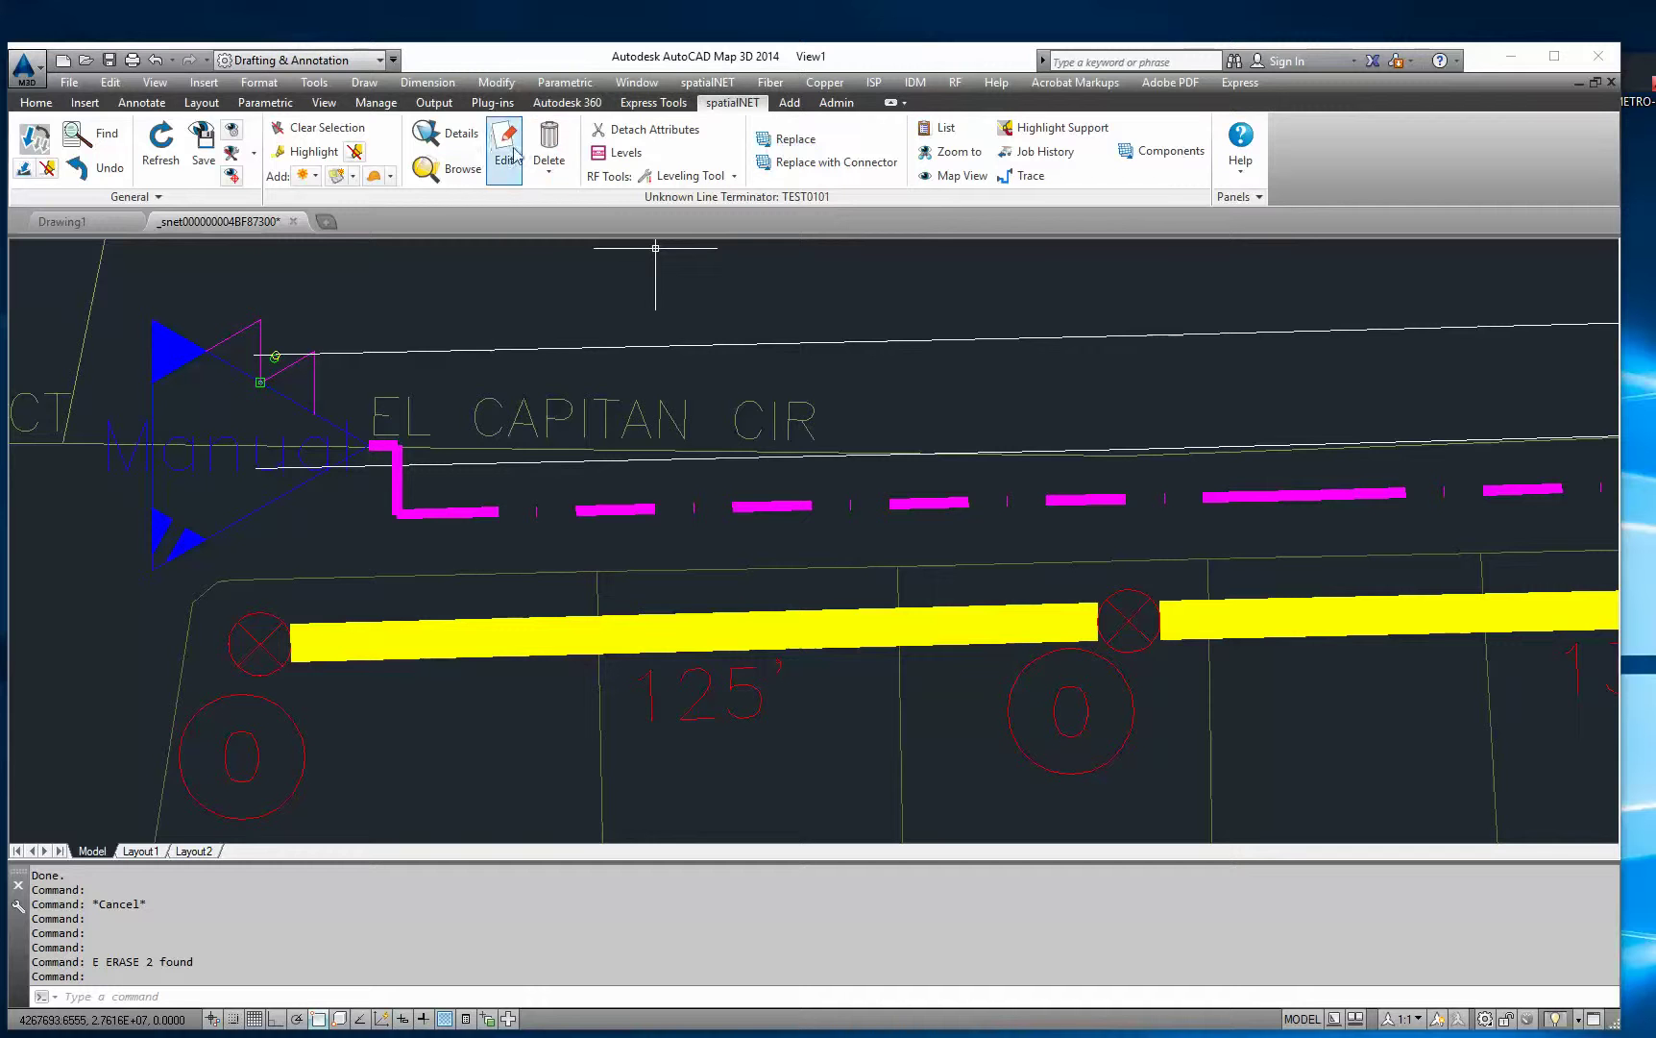
click(549, 149)
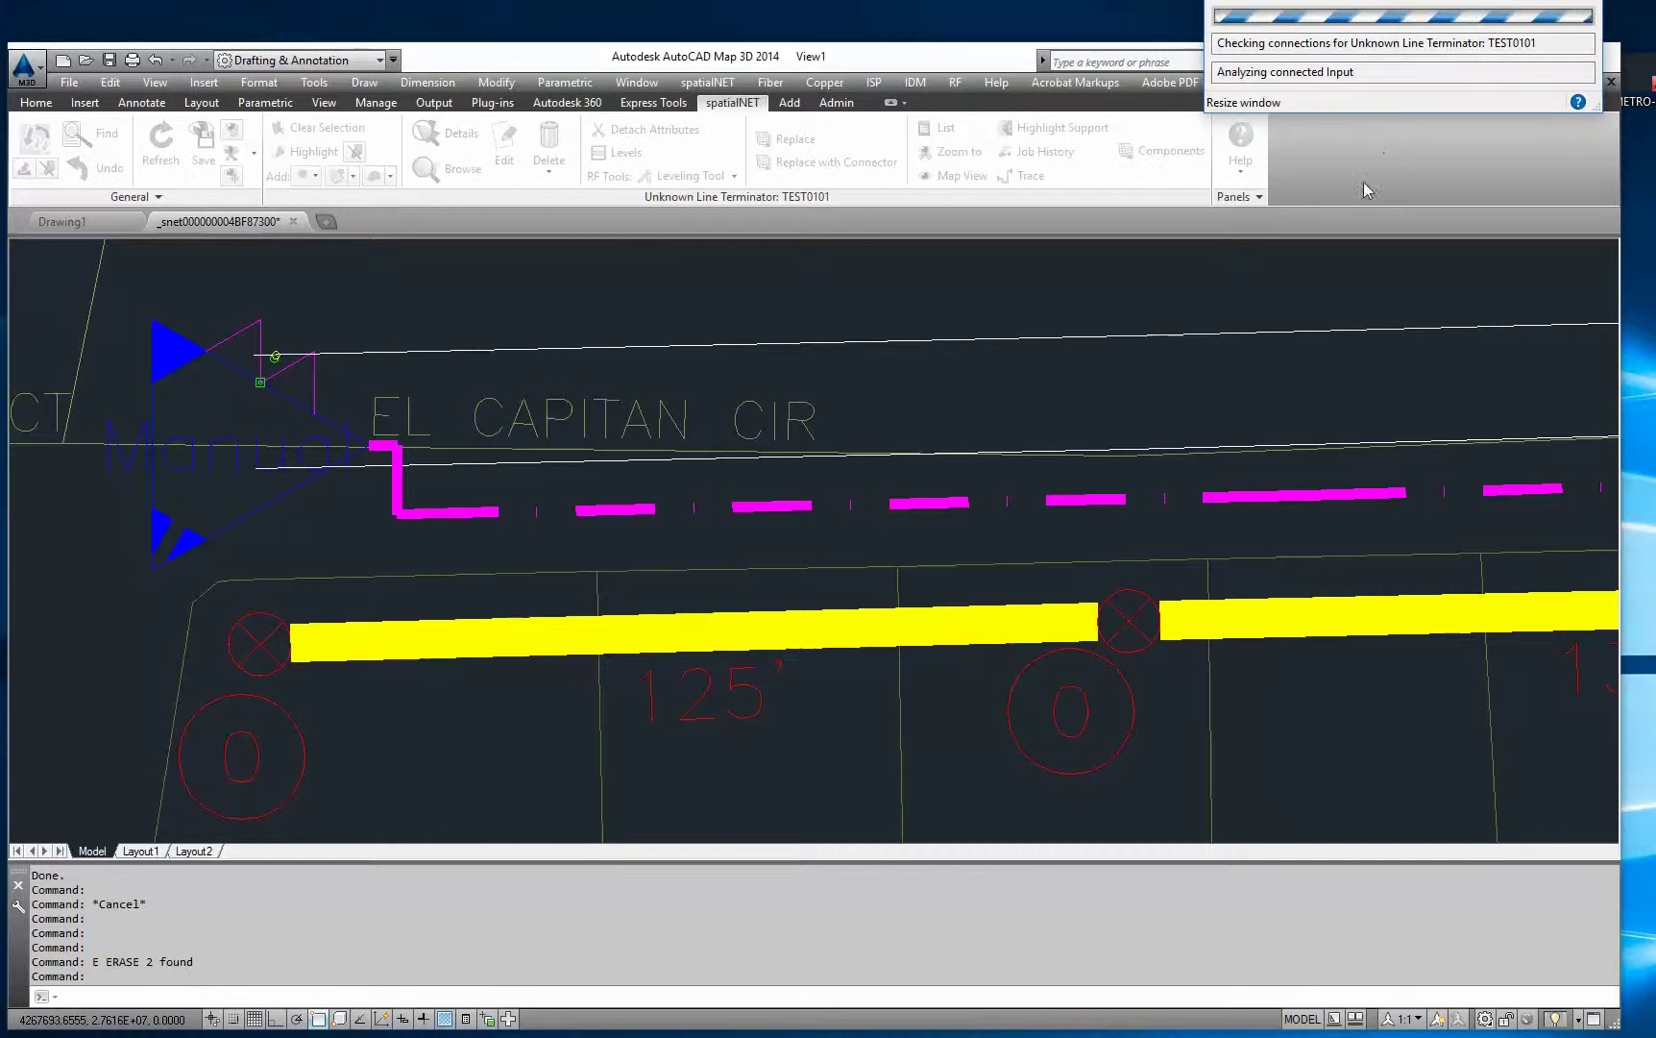
click(1157, 574)
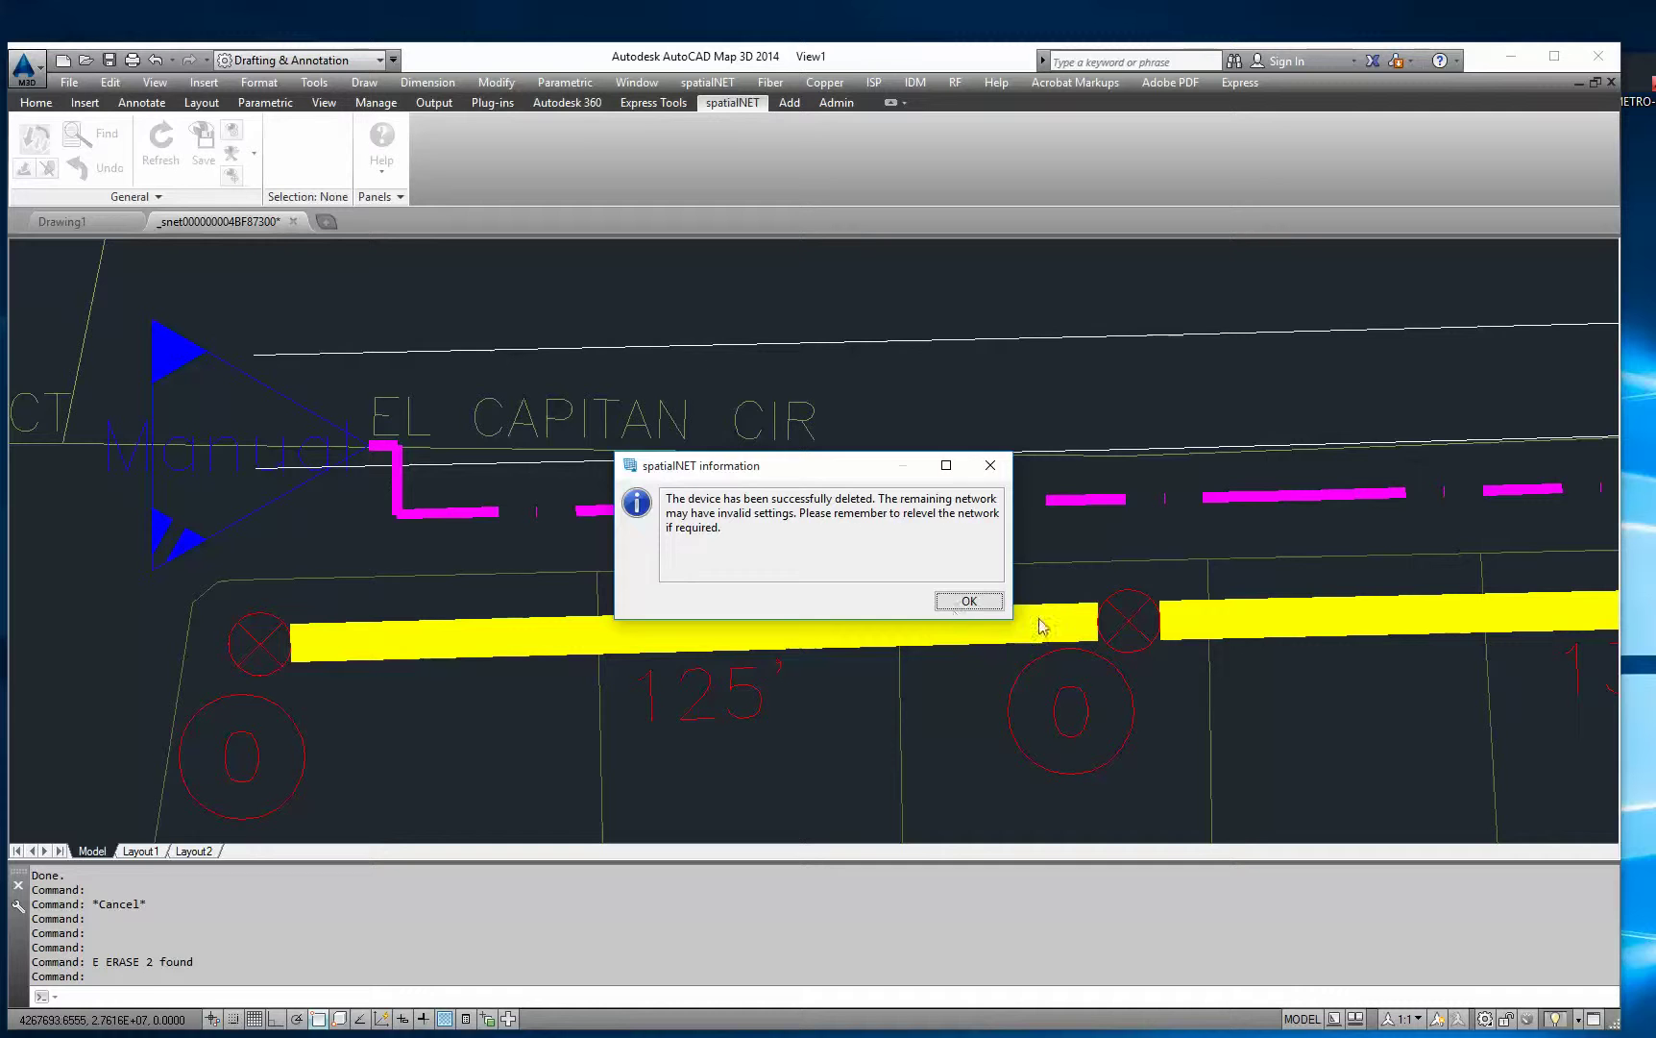
click(991, 601)
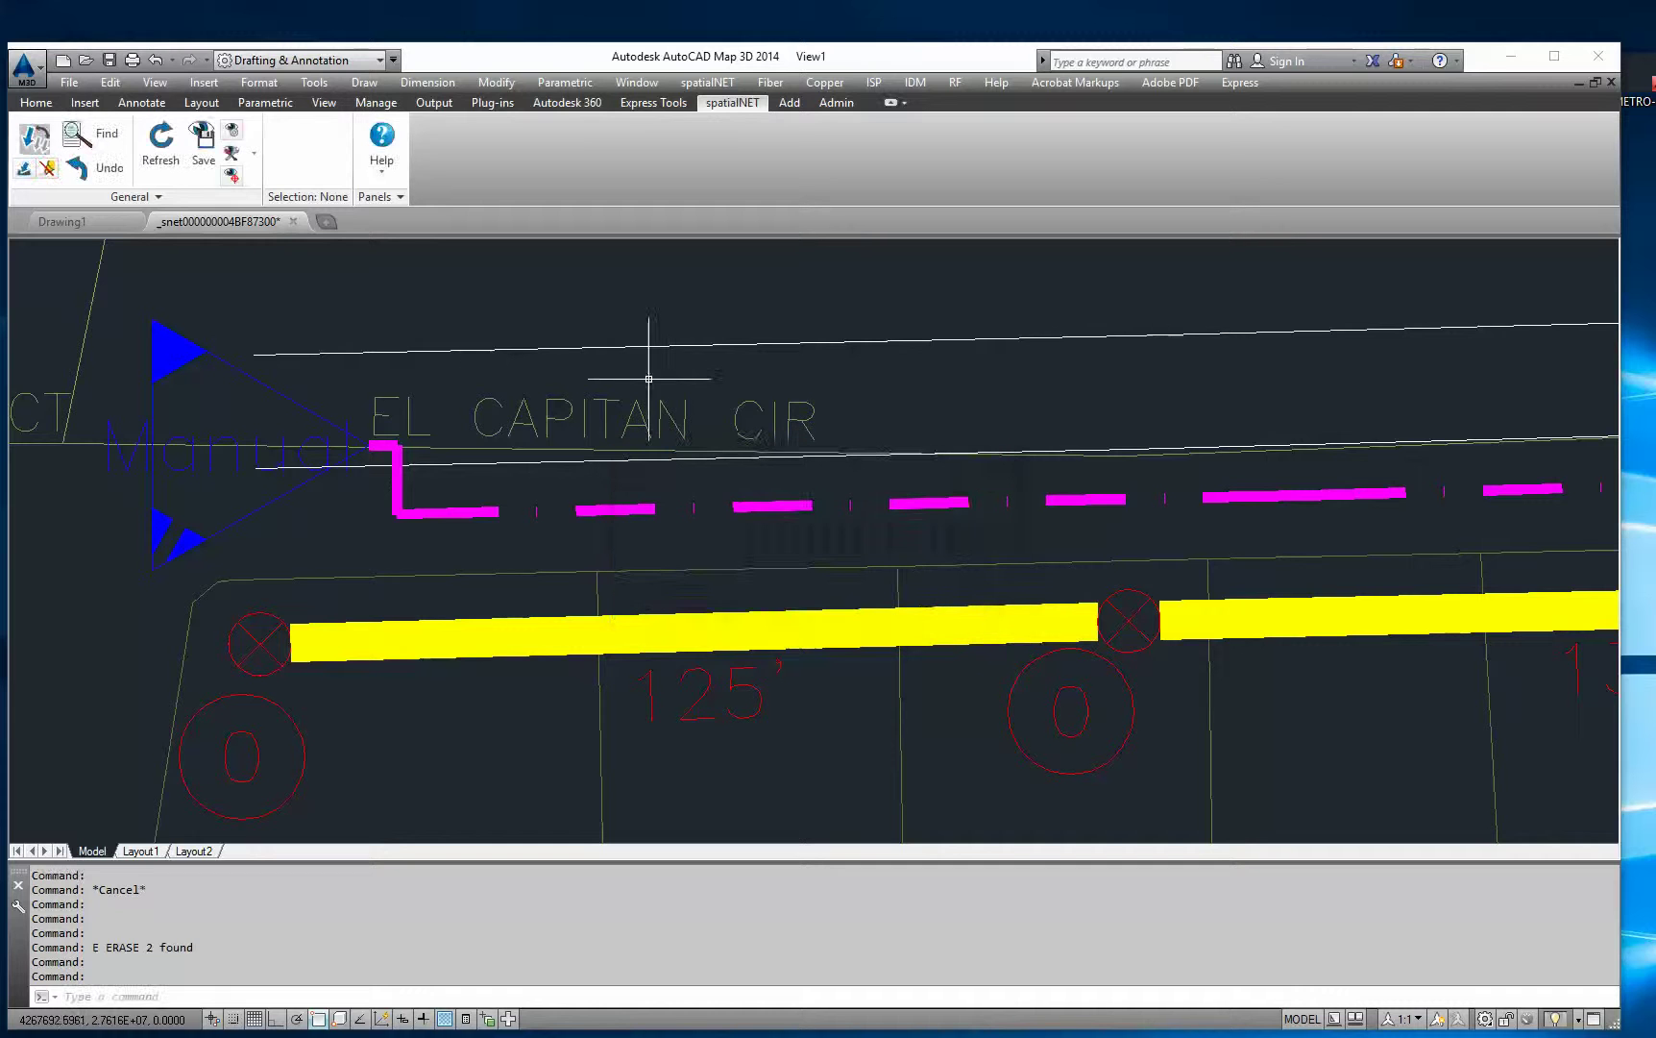
Step: Open the details of the z 870-MB-DH amplifier on El Capitan Cir and select its z Jumper Port 2 component
click(289, 401)
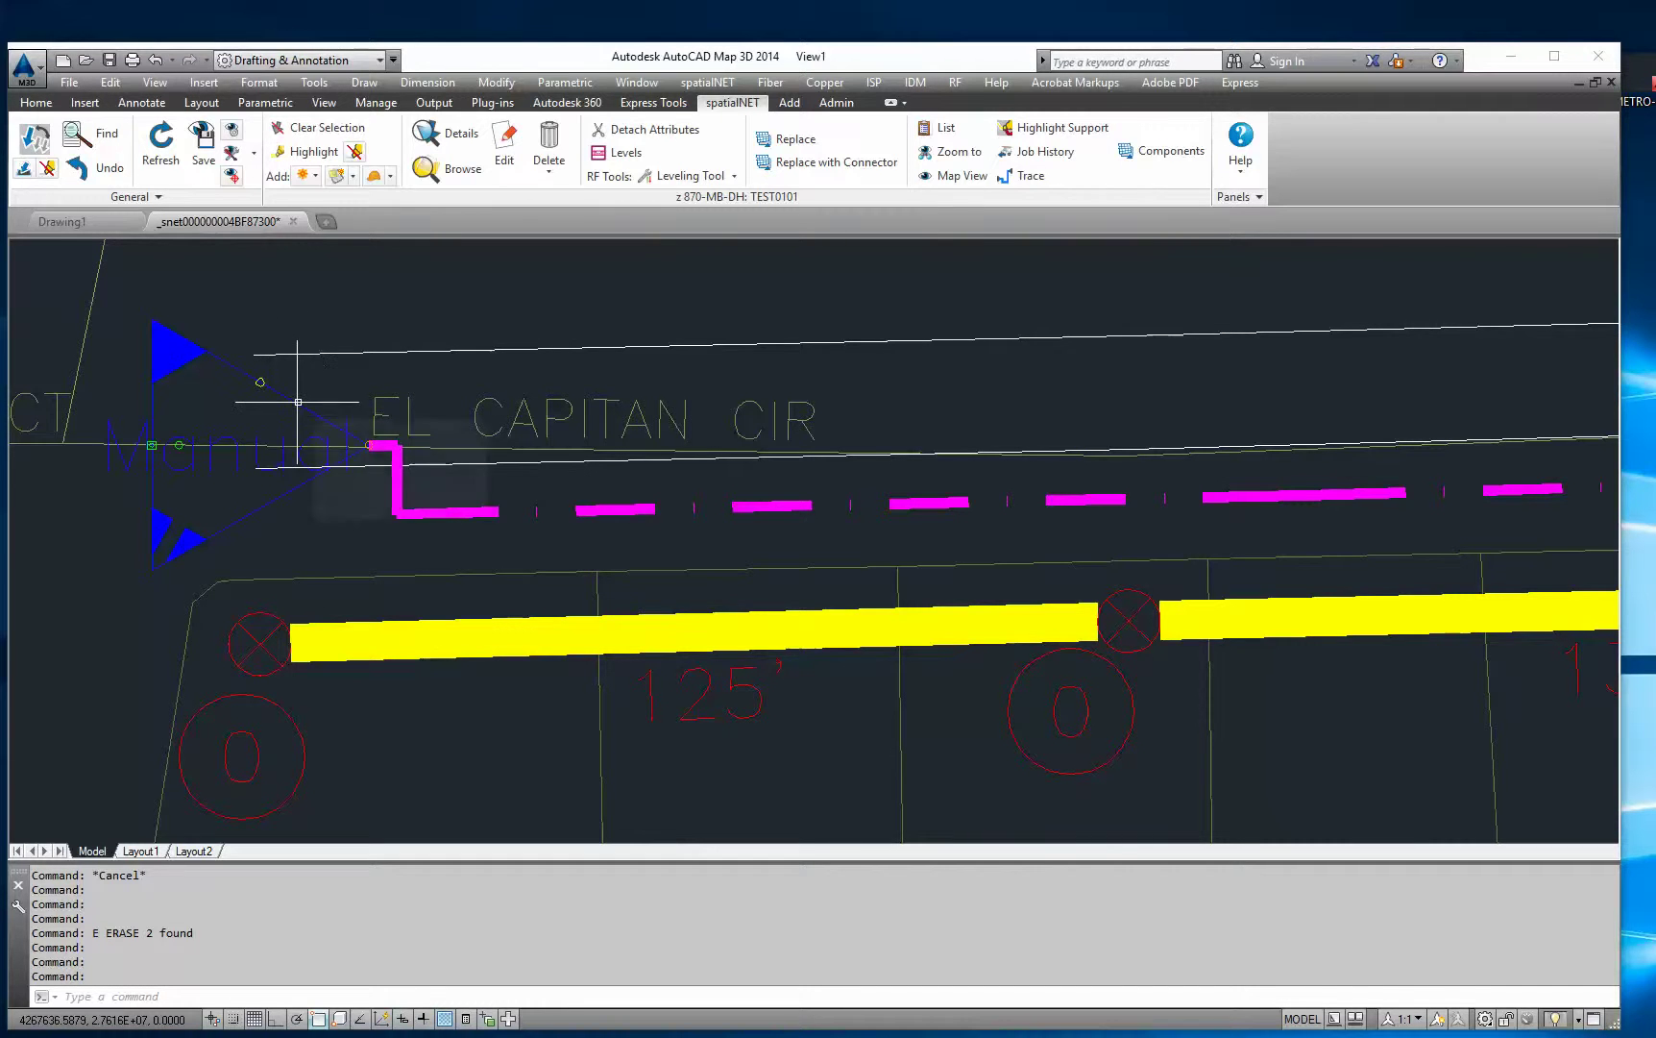
mouse_move(298, 402)
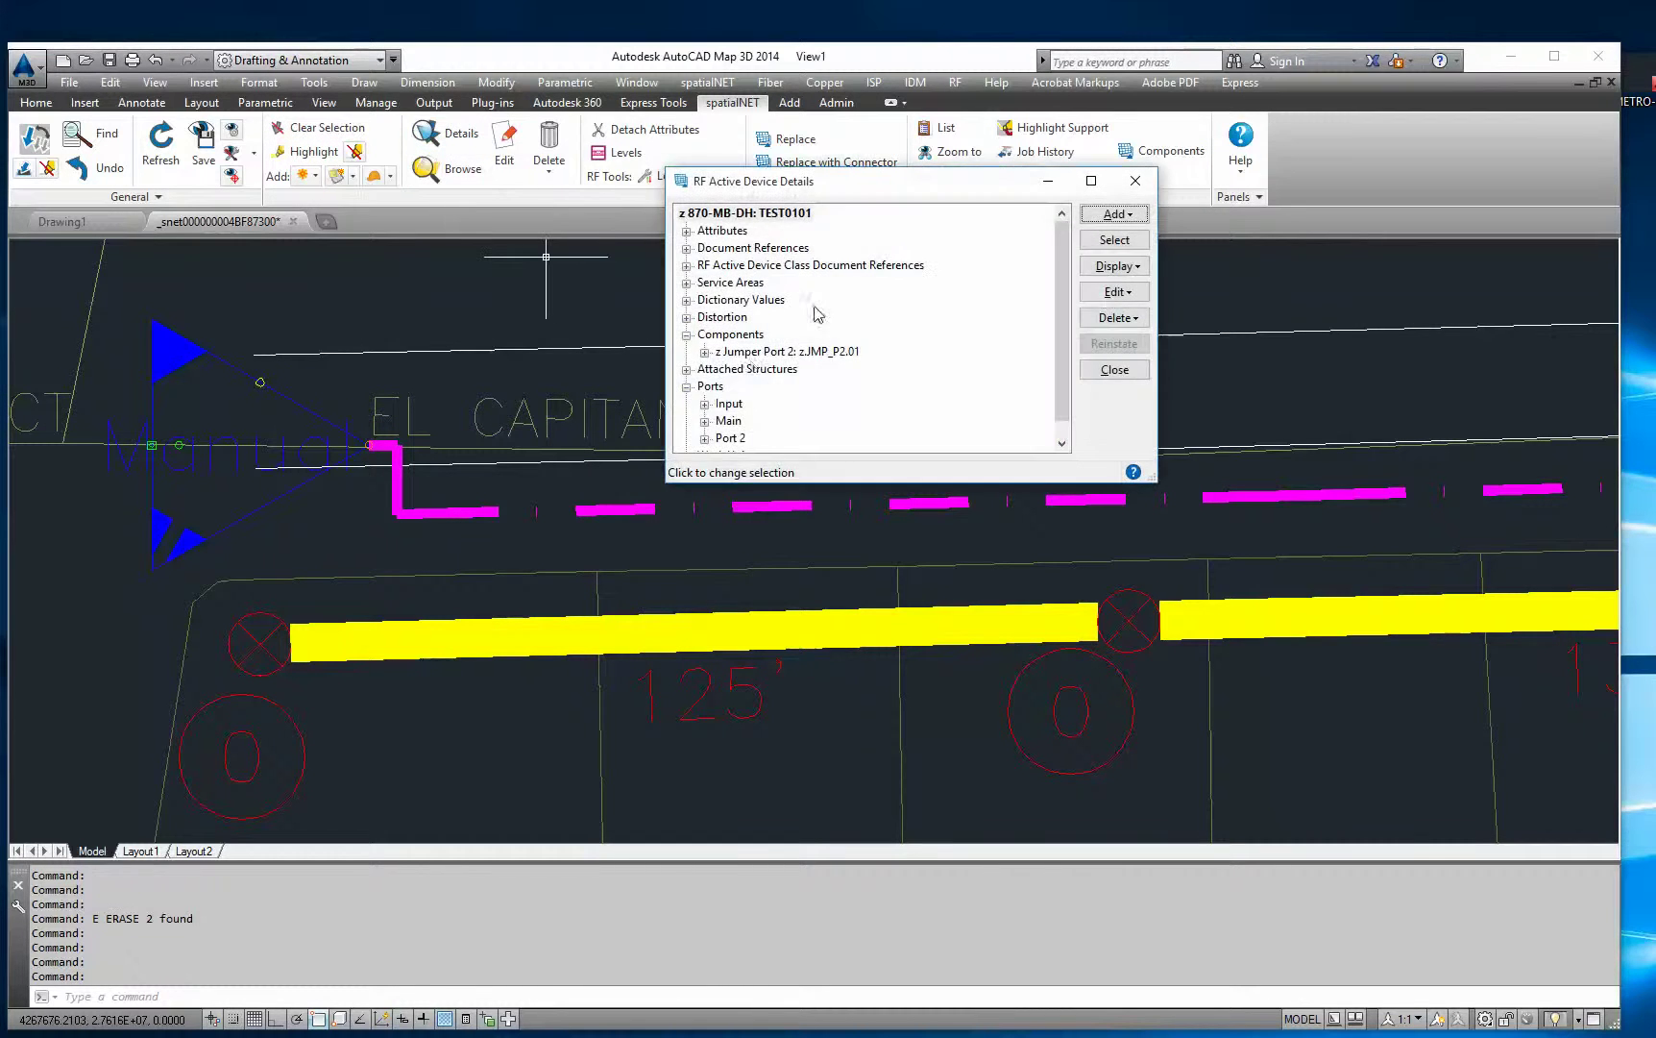
click(751, 352)
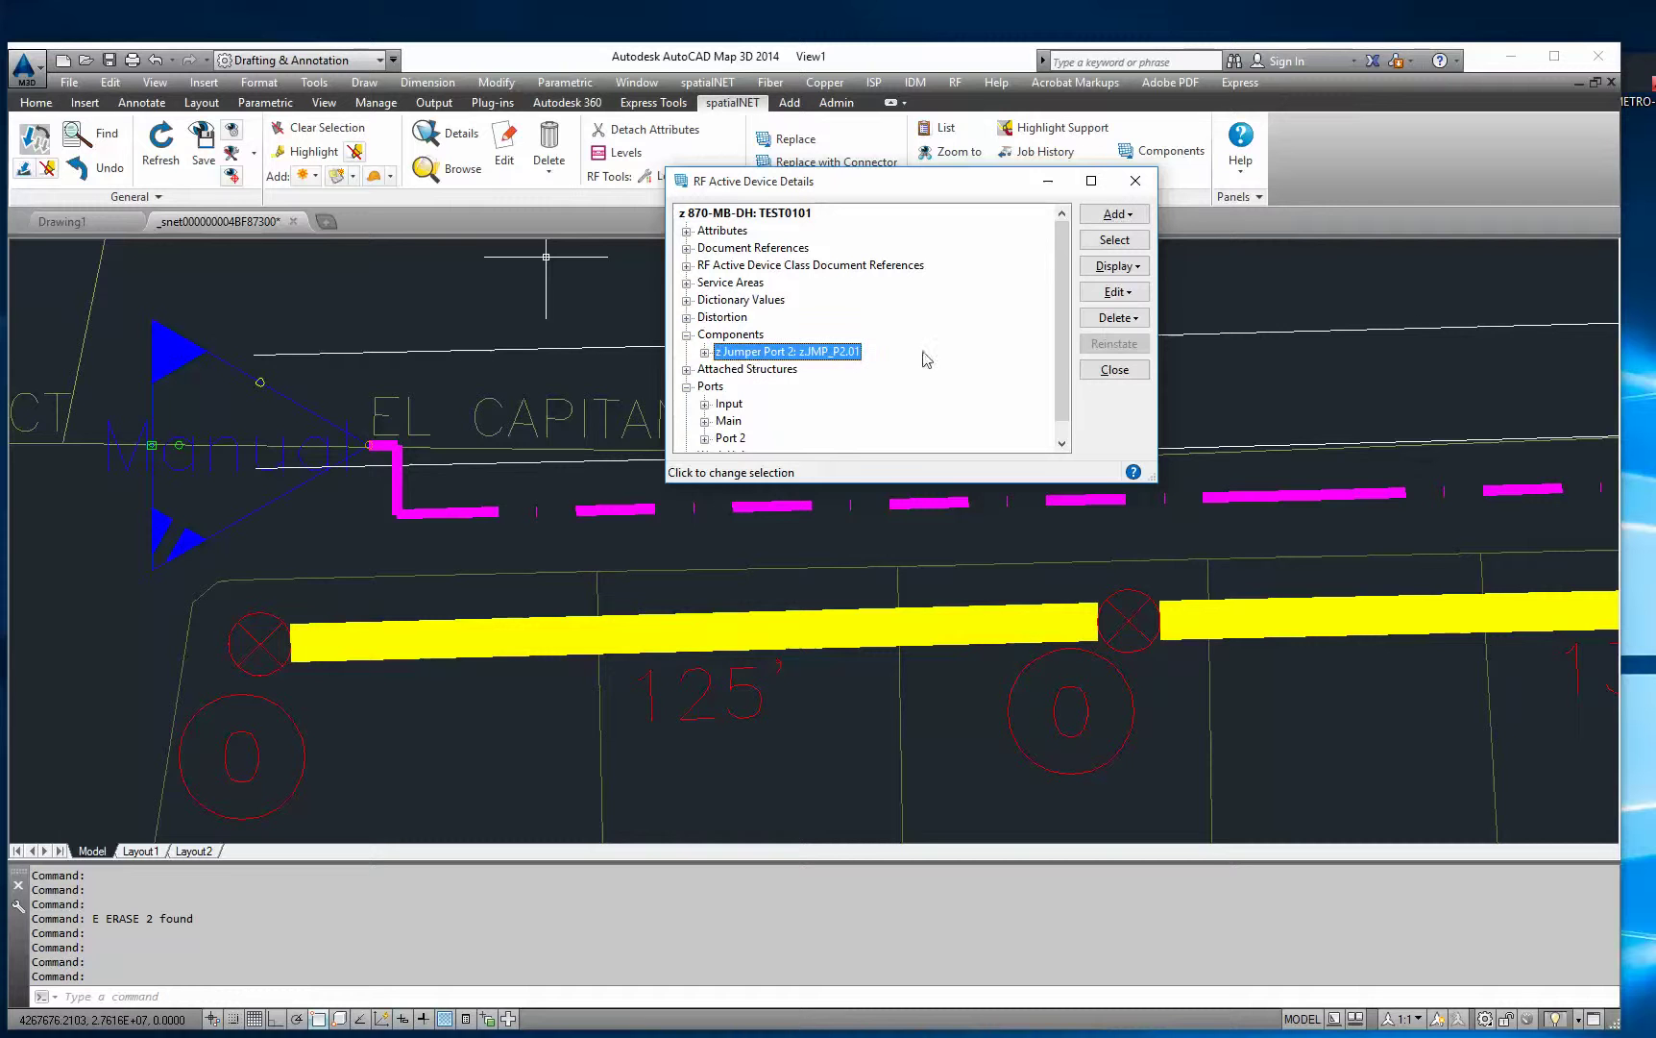
click(1115, 291)
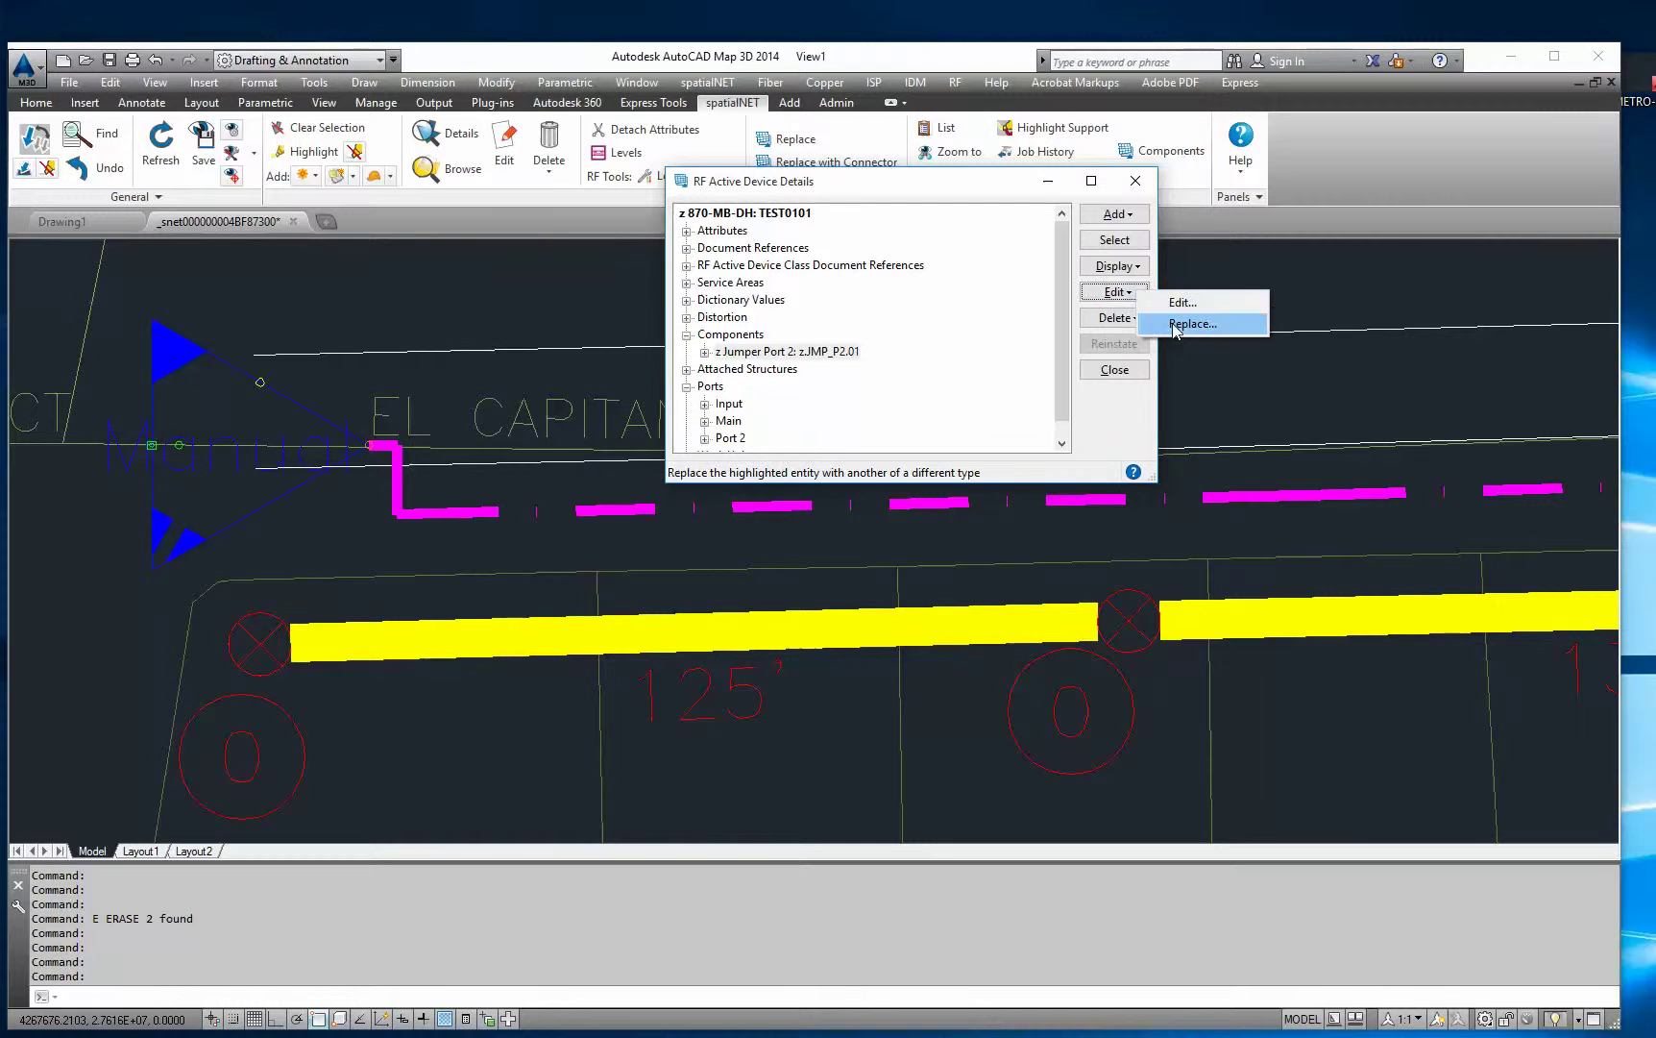
click(1179, 325)
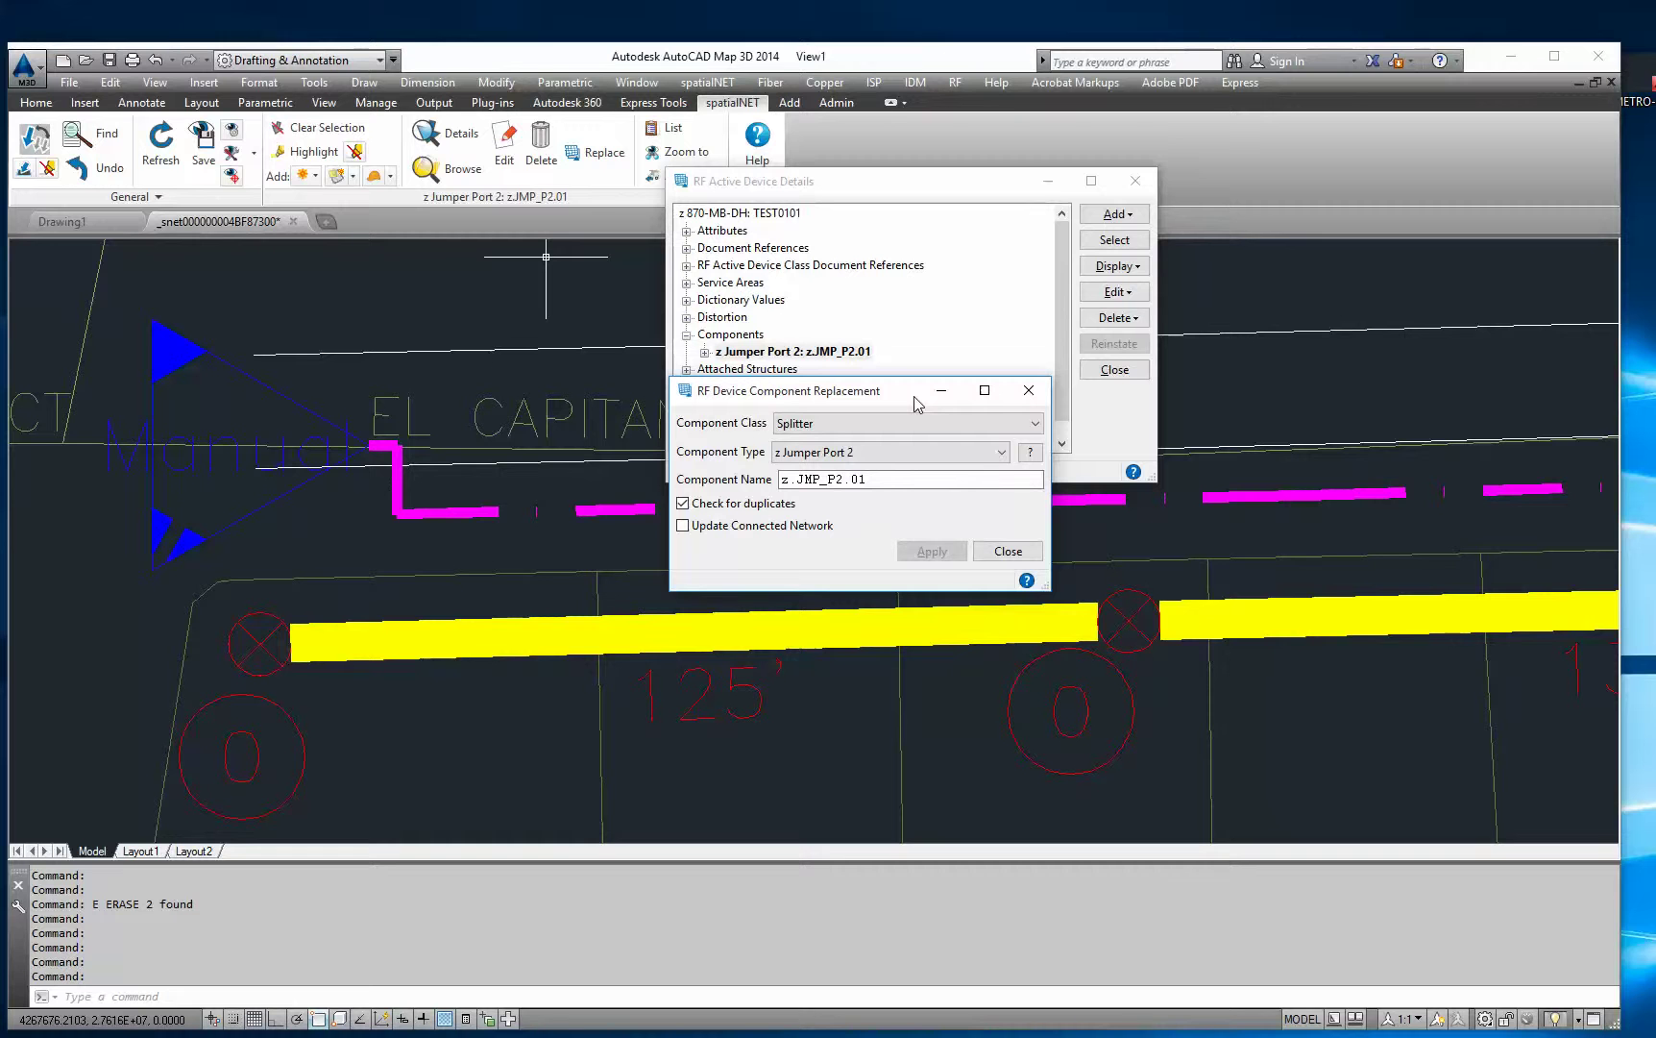
click(1115, 214)
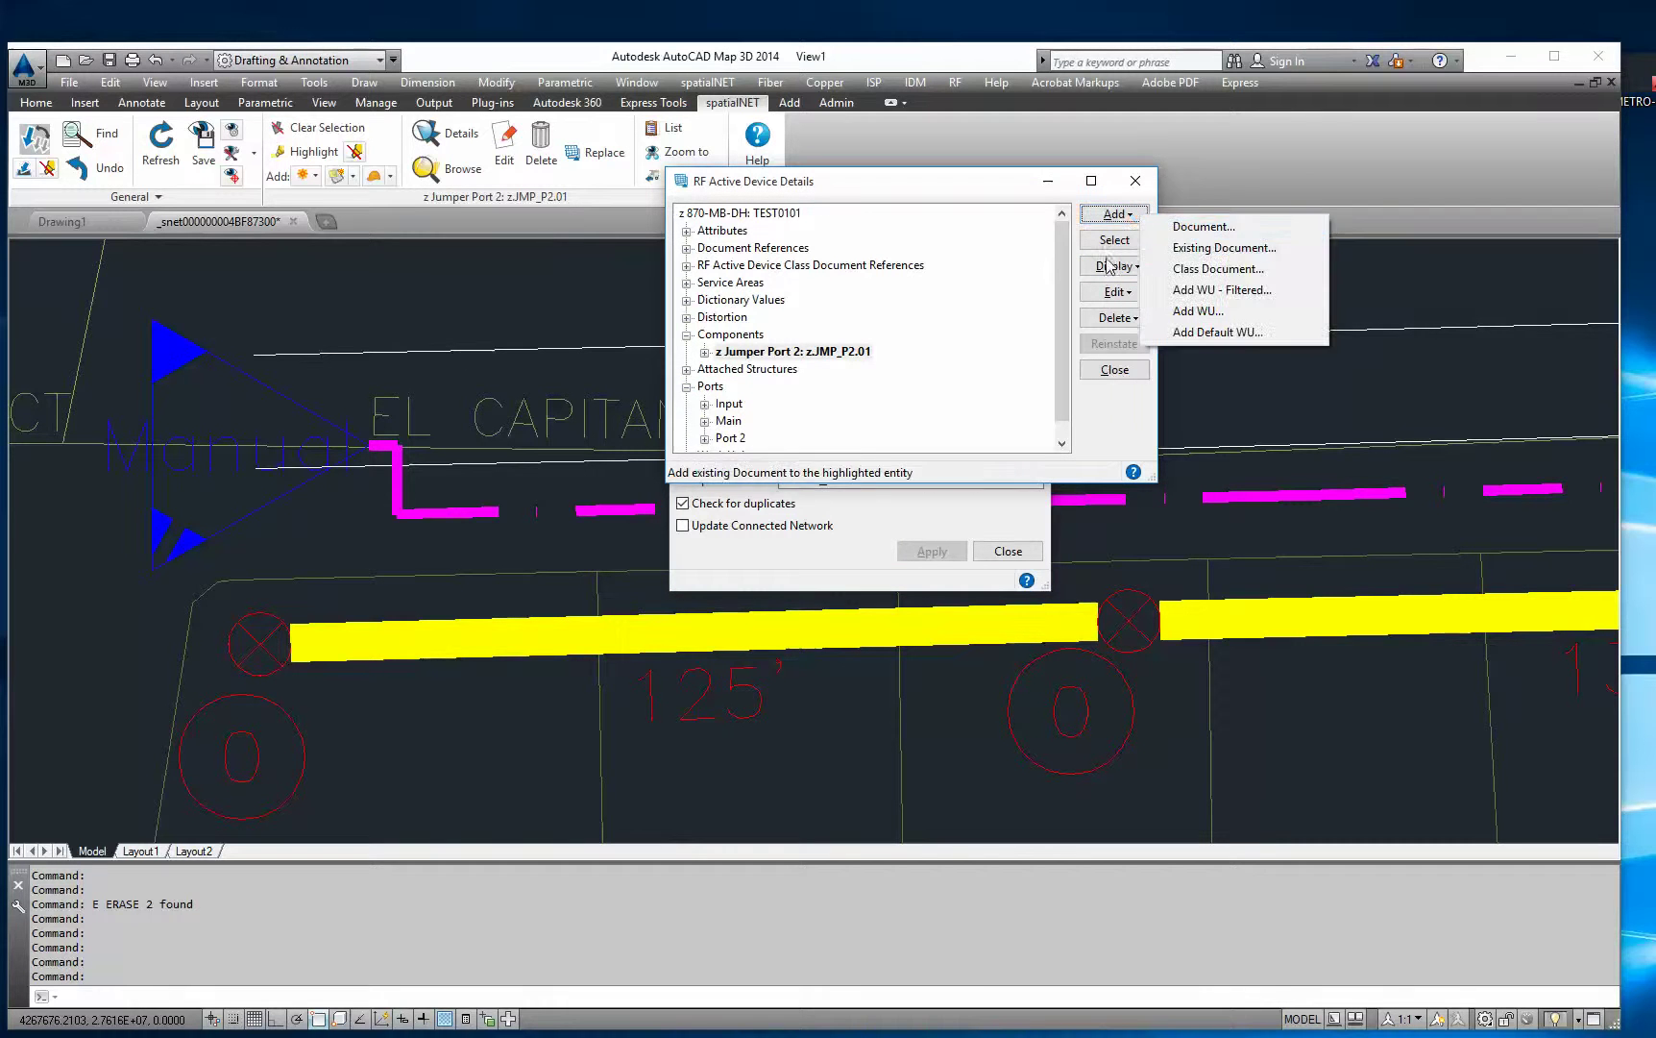
click(967, 346)
click(1132, 295)
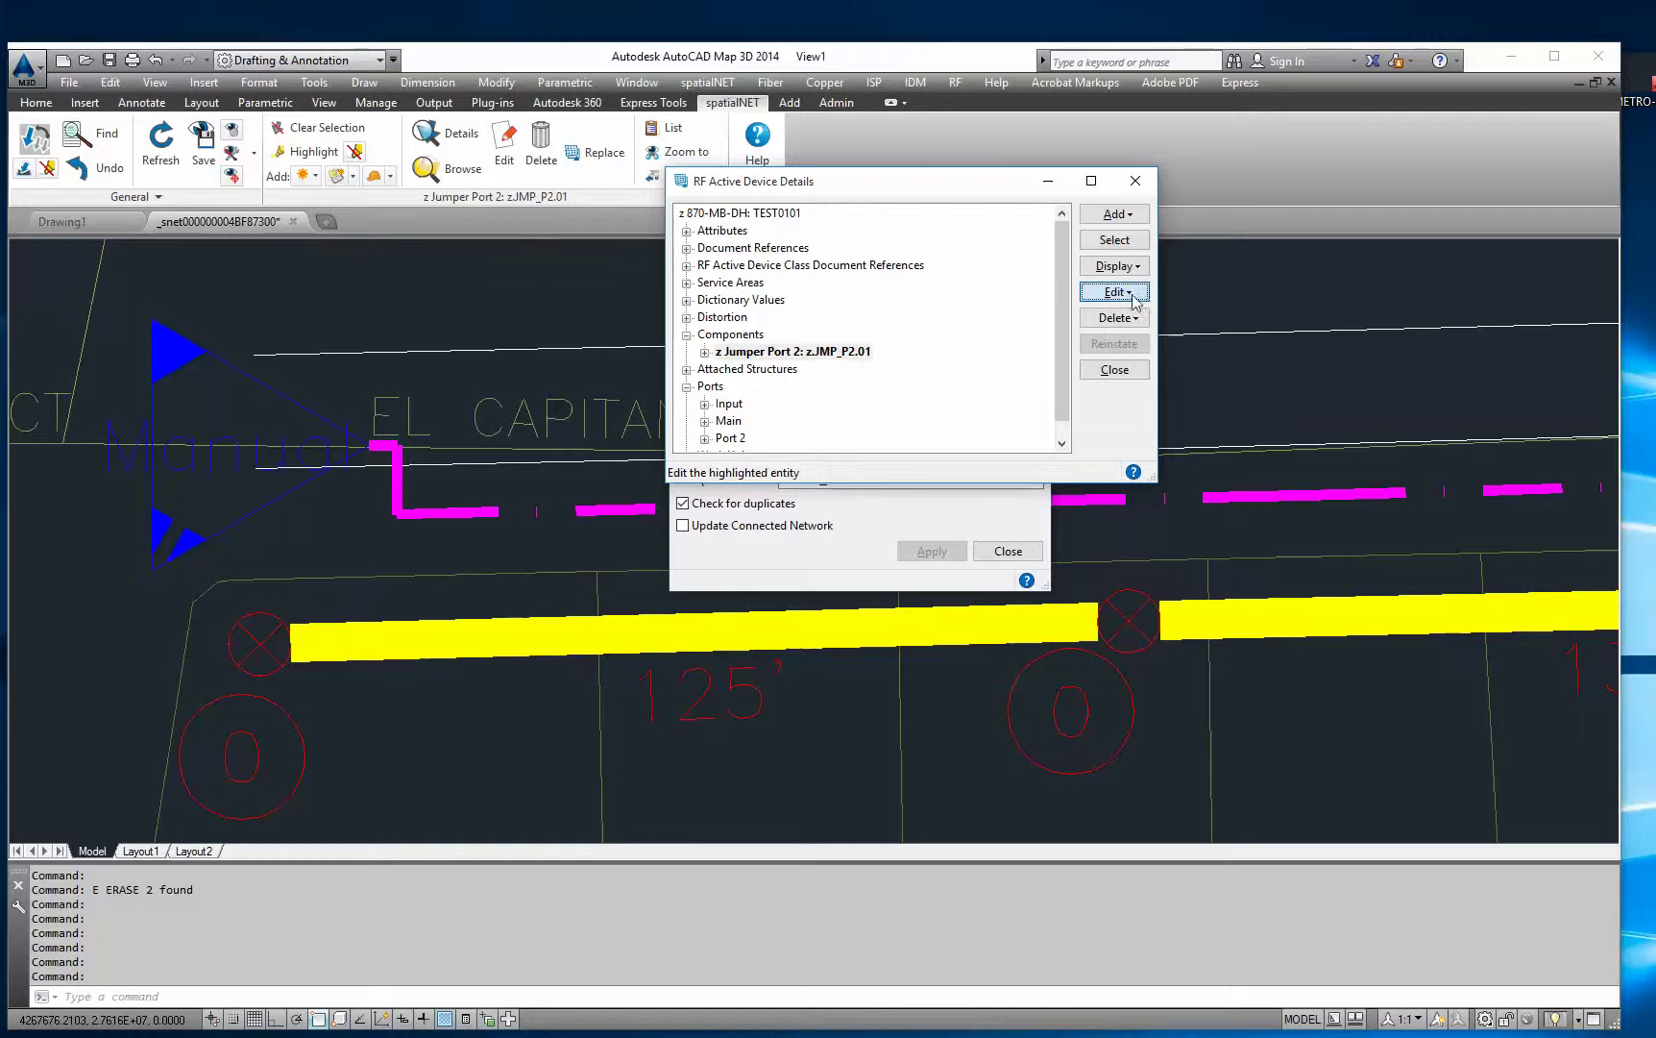
click(1190, 308)
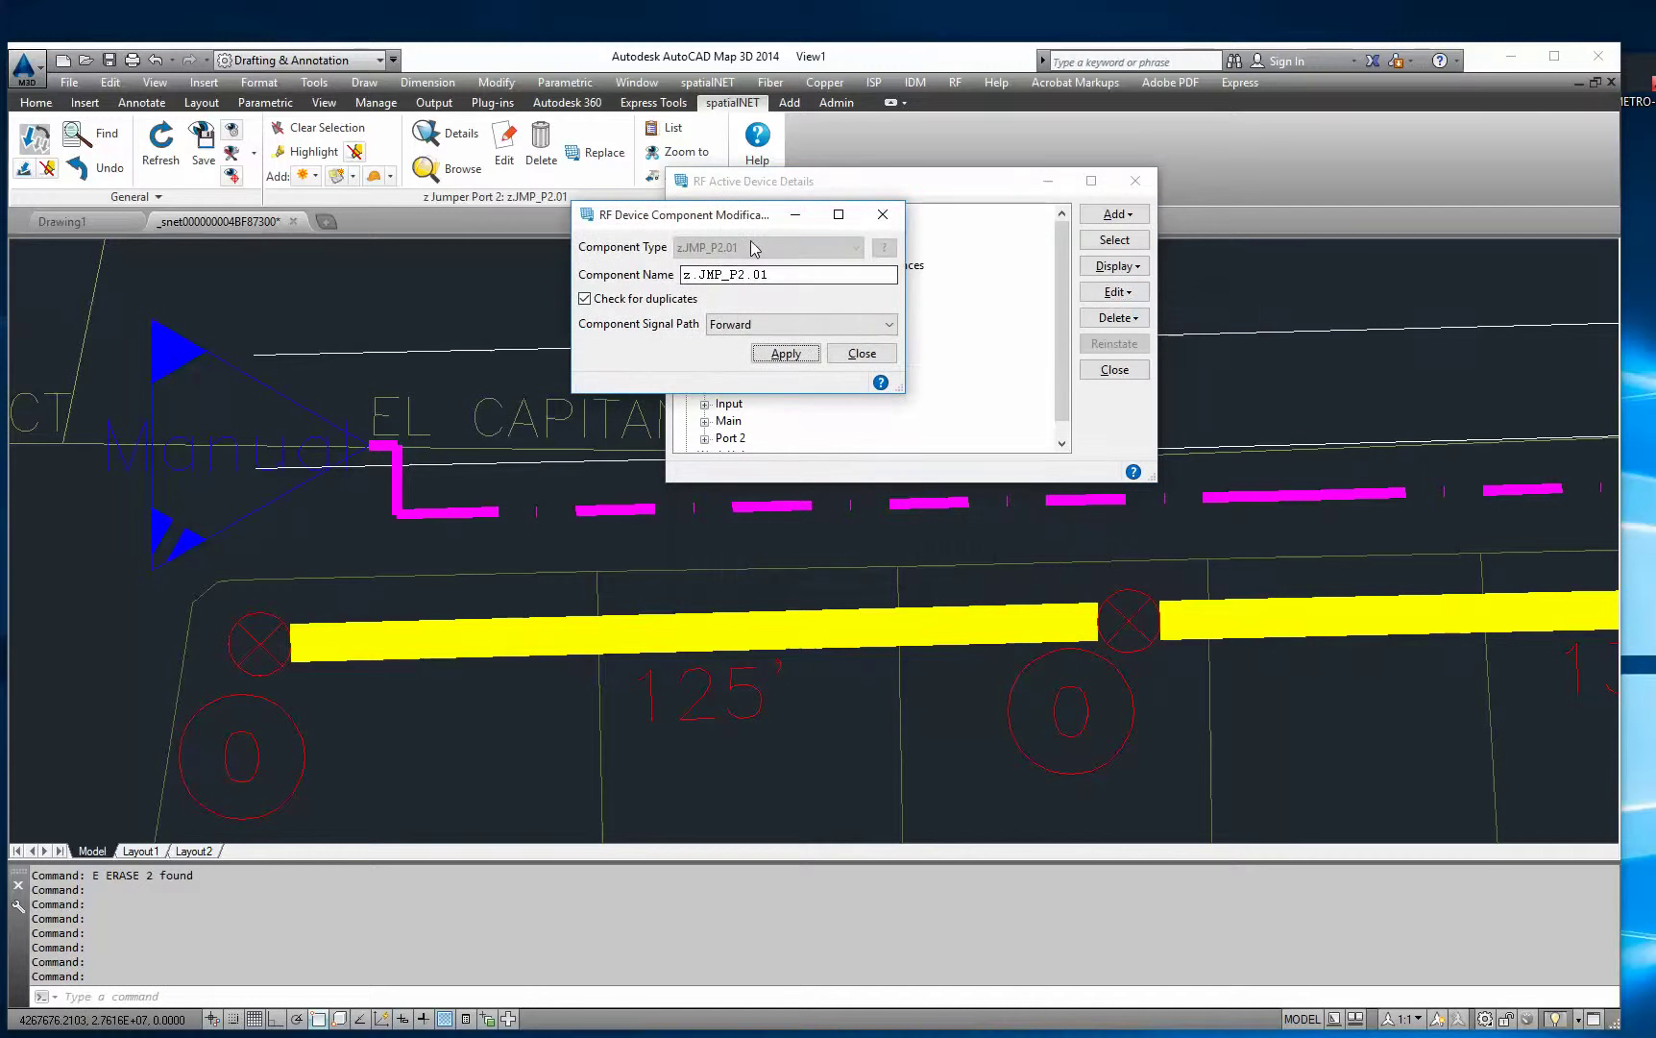
click(862, 353)
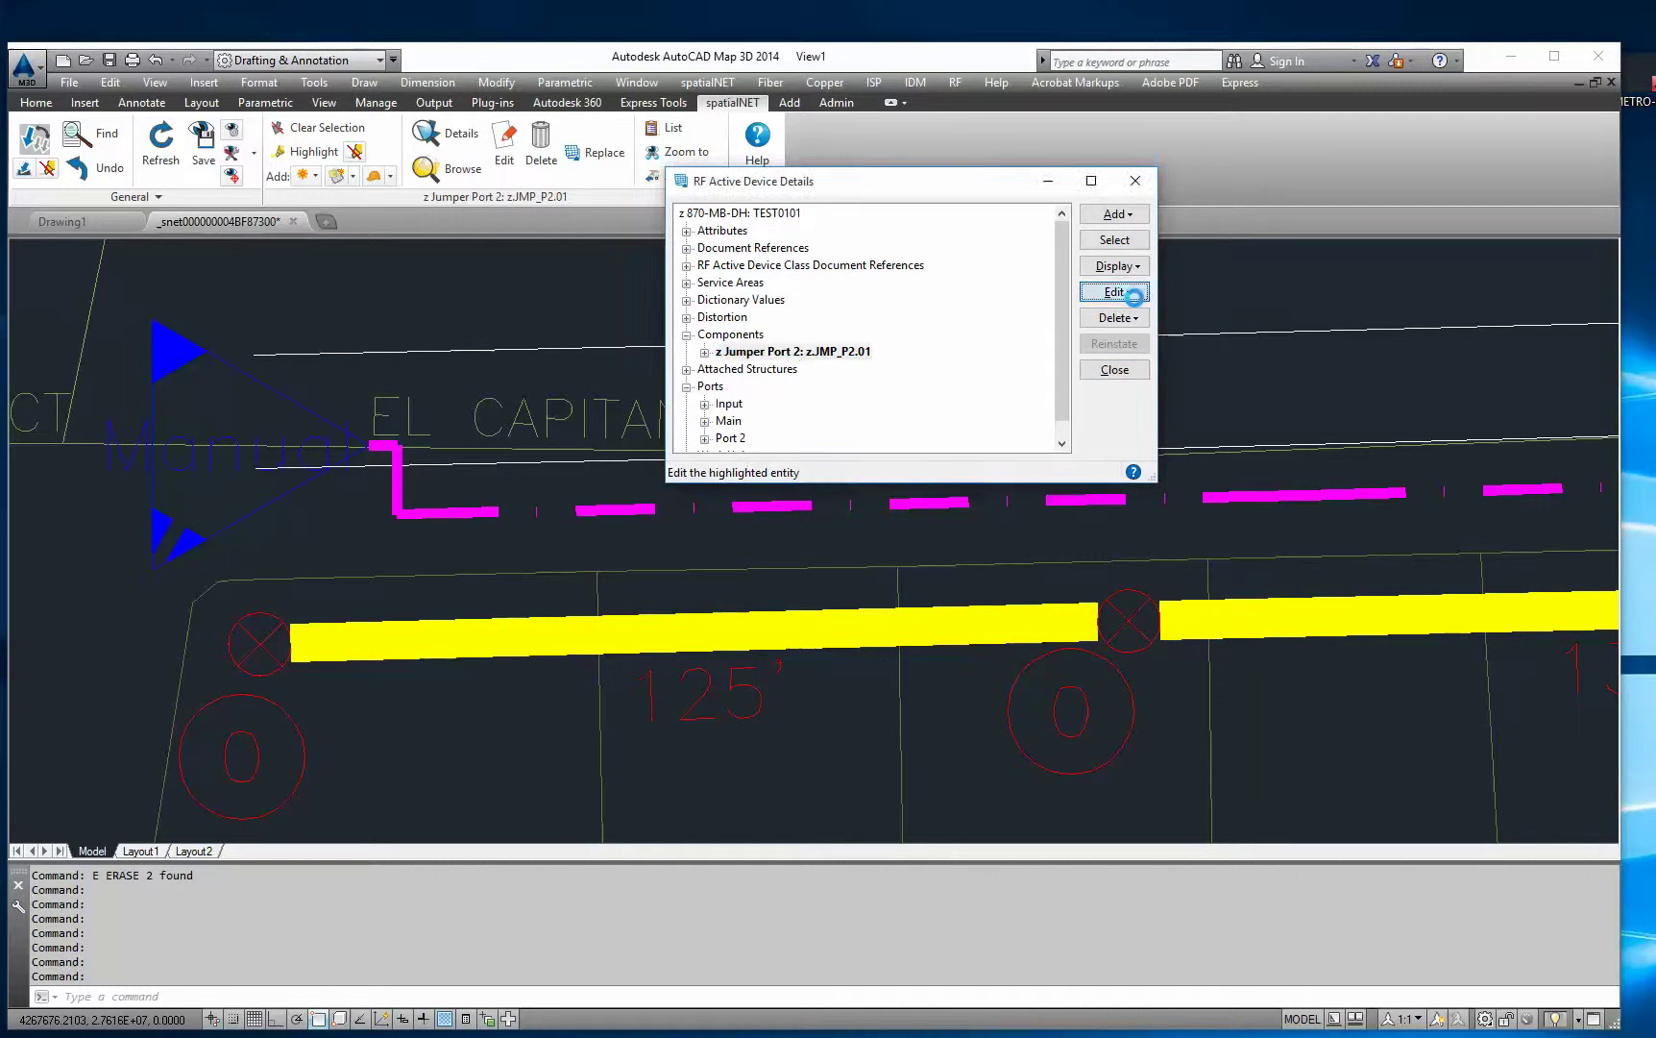
Step: Replace the amplifier's z Jumper Port 2 component with a z MBD-2WAY splitter, accepting the duplicate component name
click(1124, 292)
click(1189, 332)
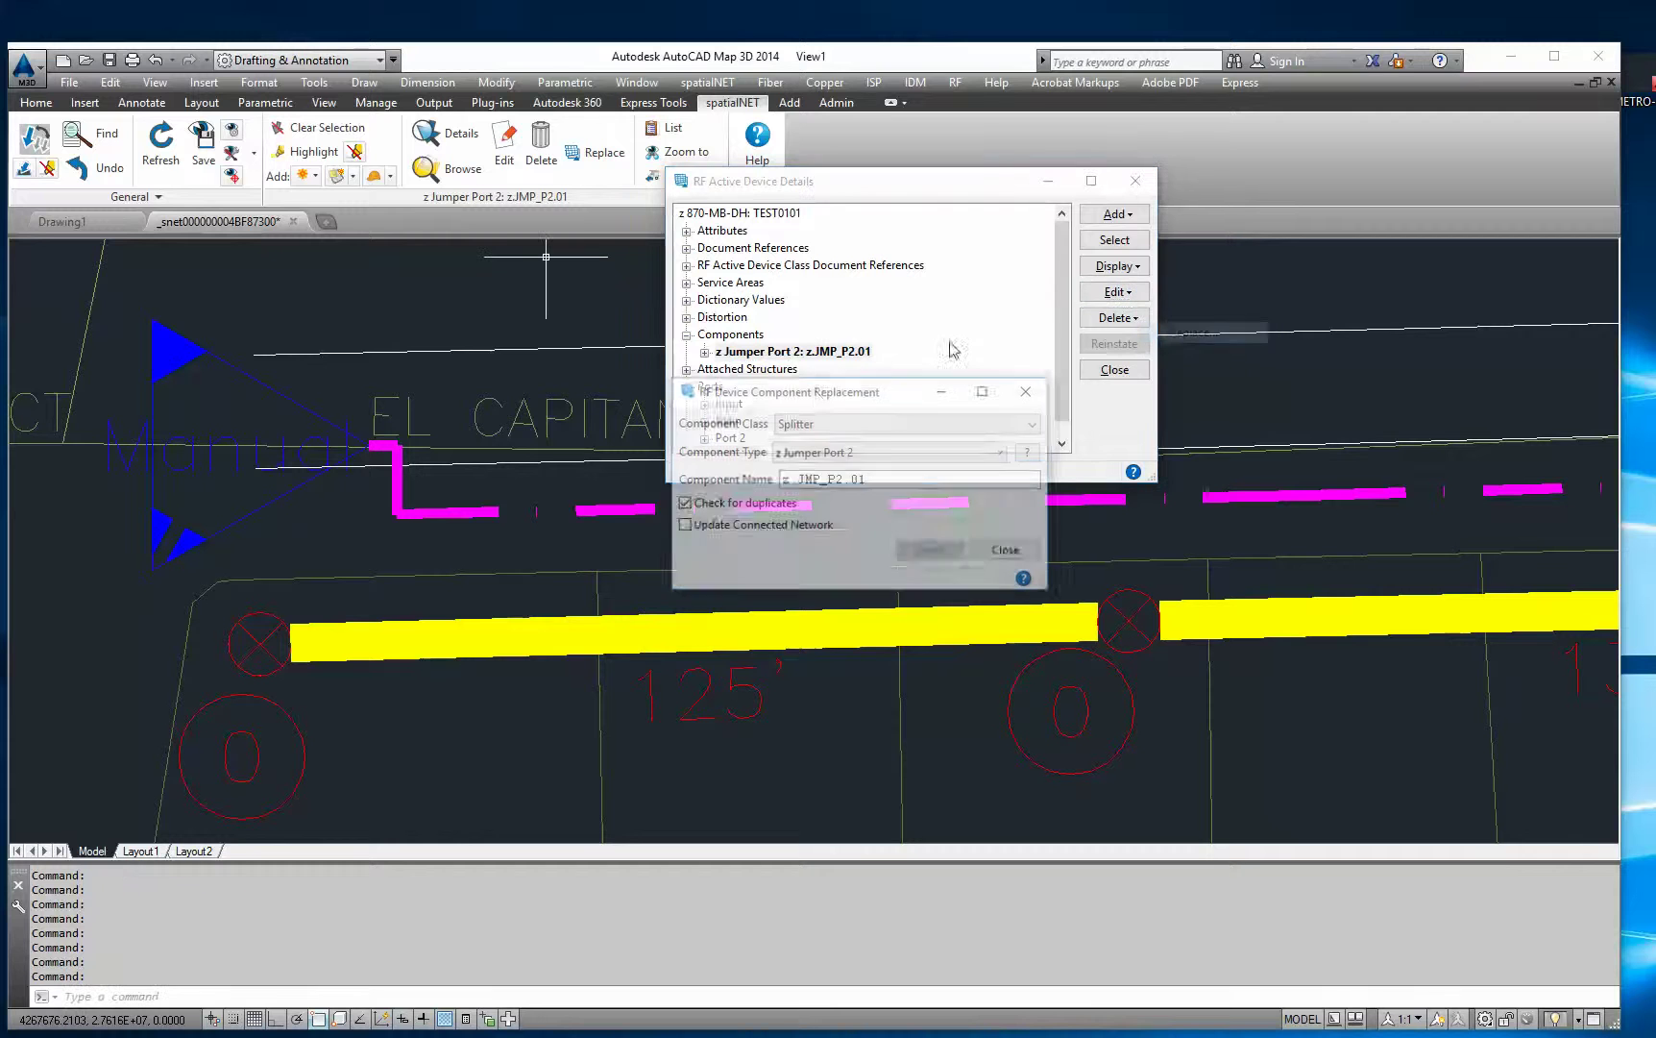
click(846, 454)
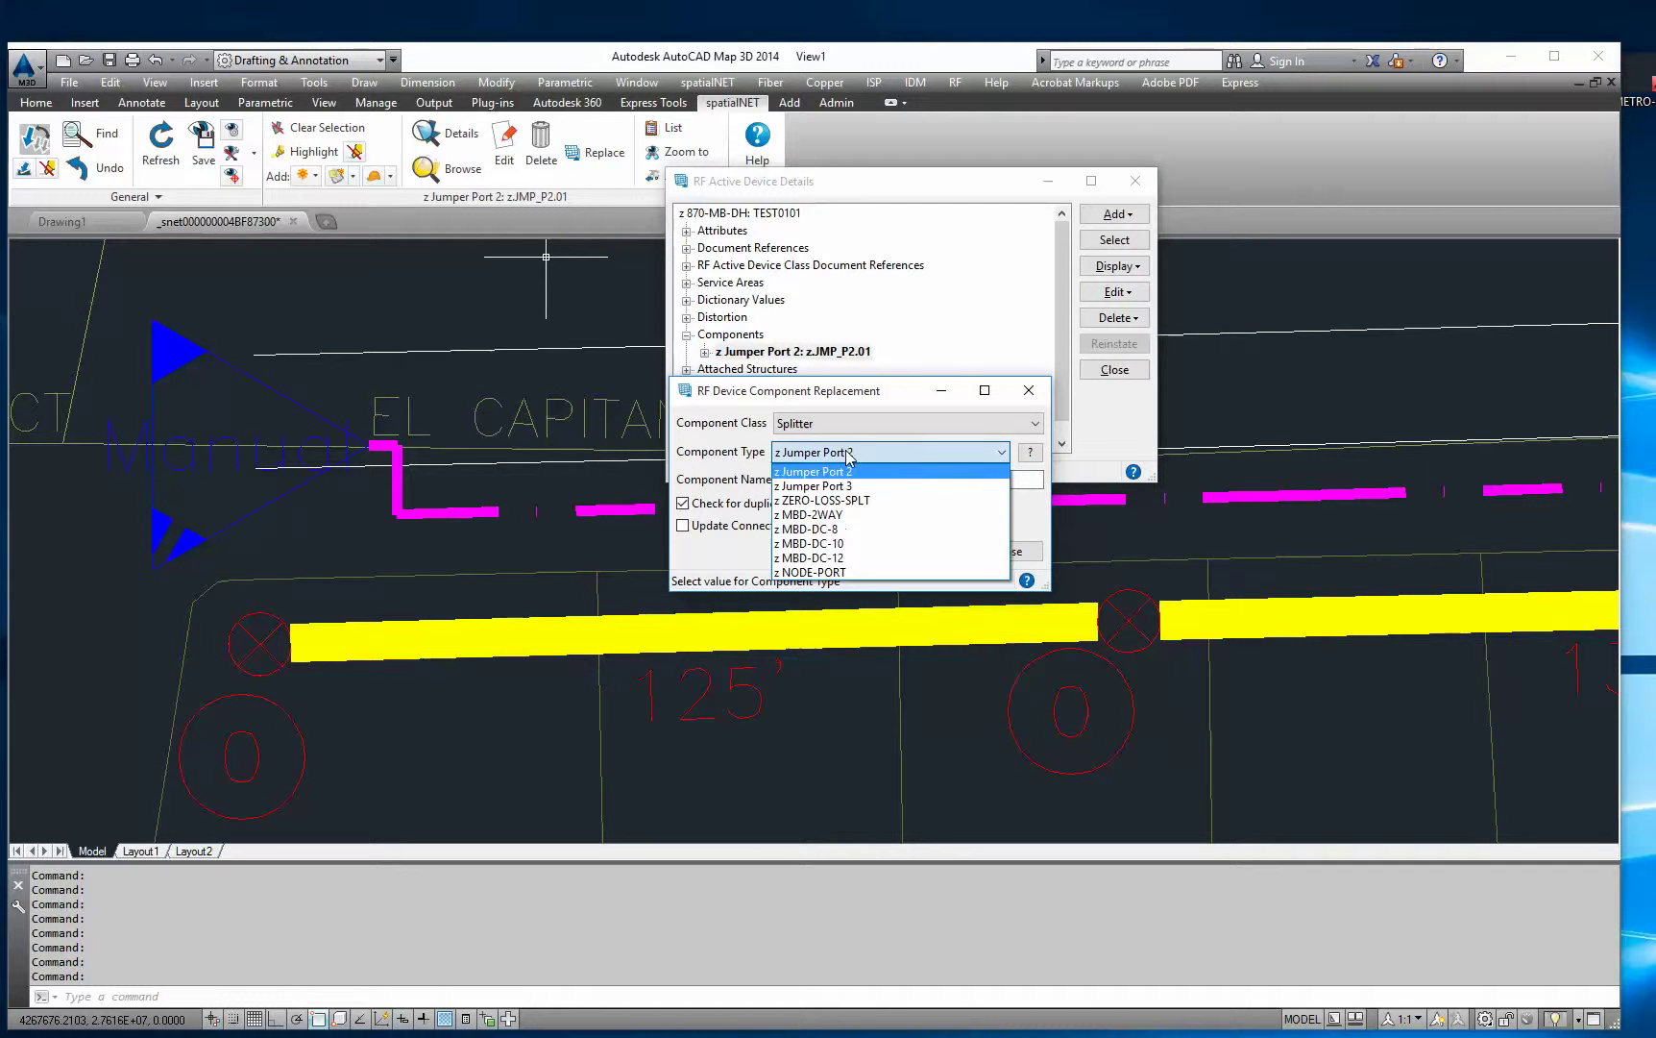
click(832, 516)
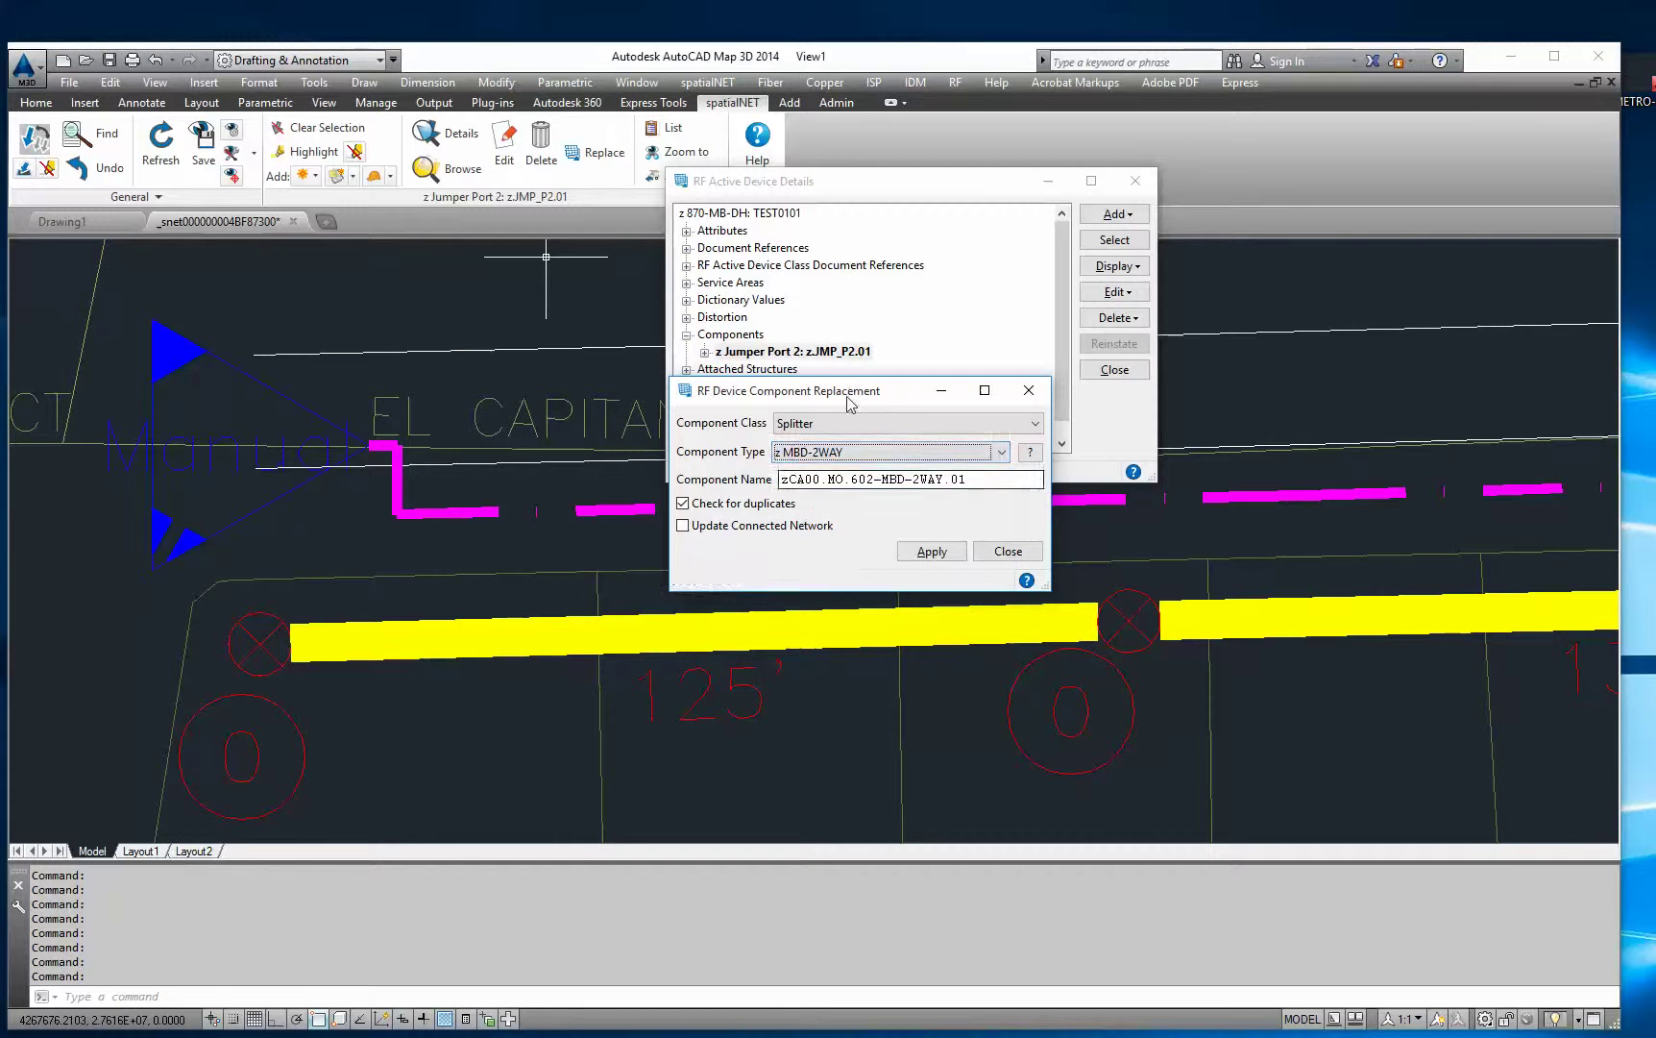
click(932, 552)
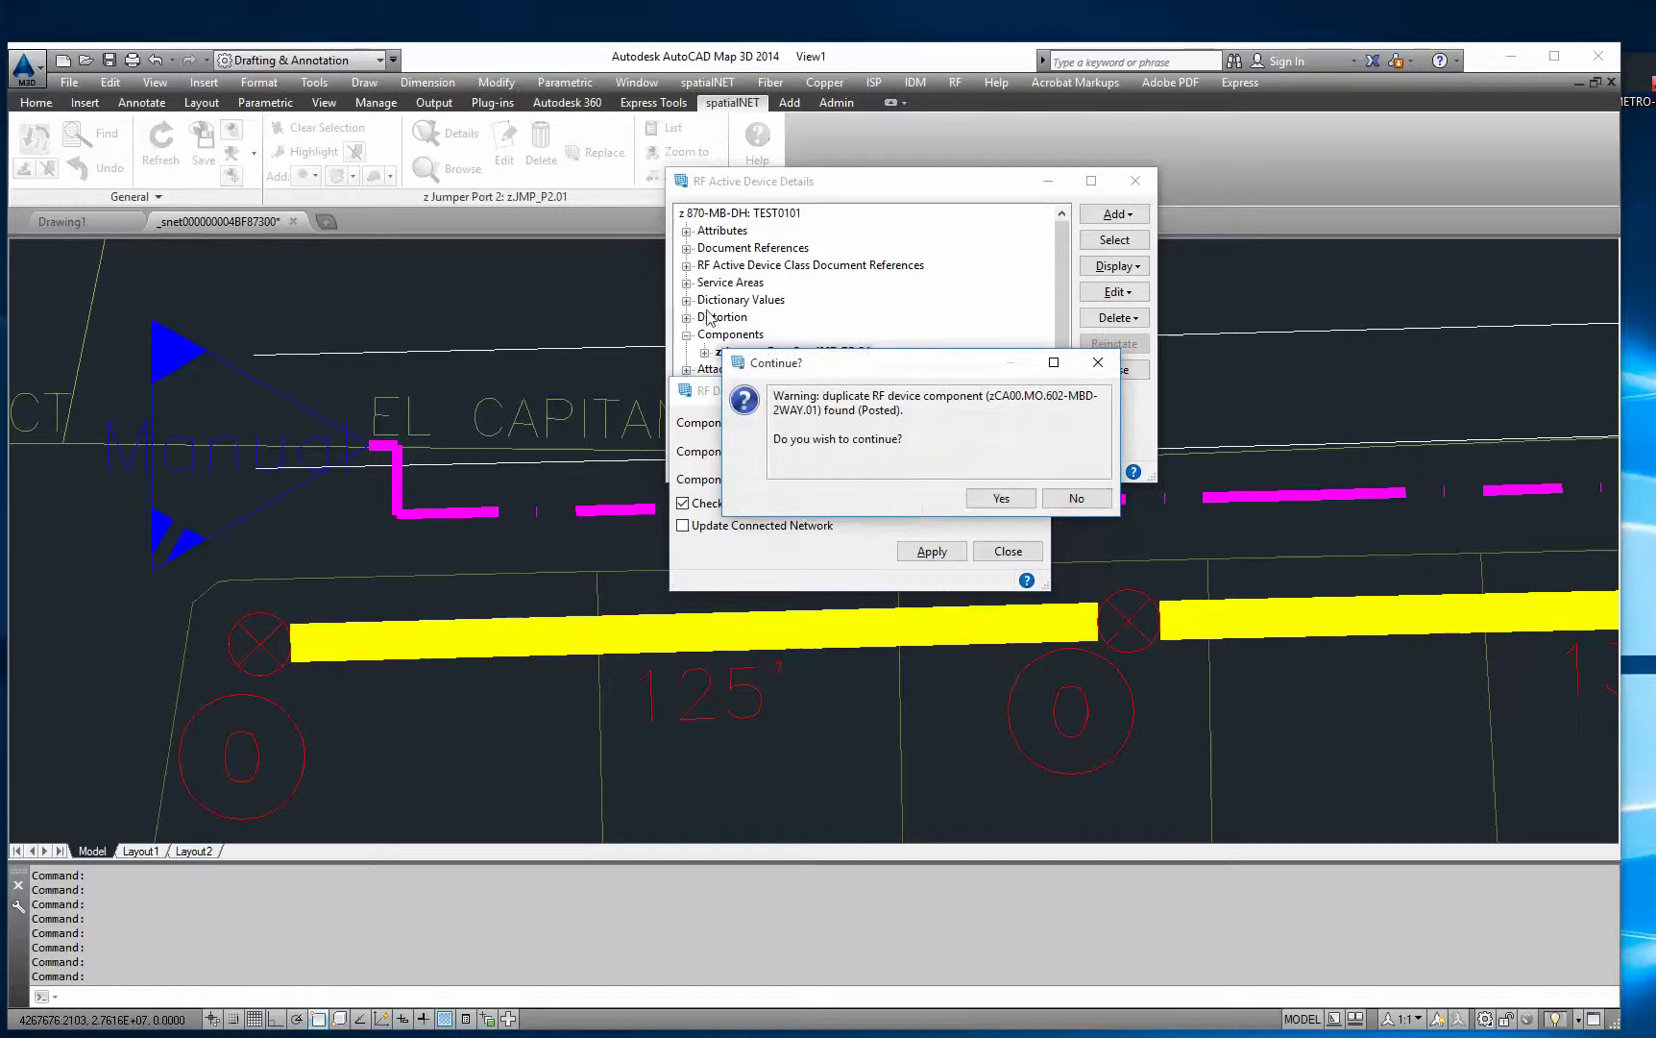
drag(892, 370, 858, 424)
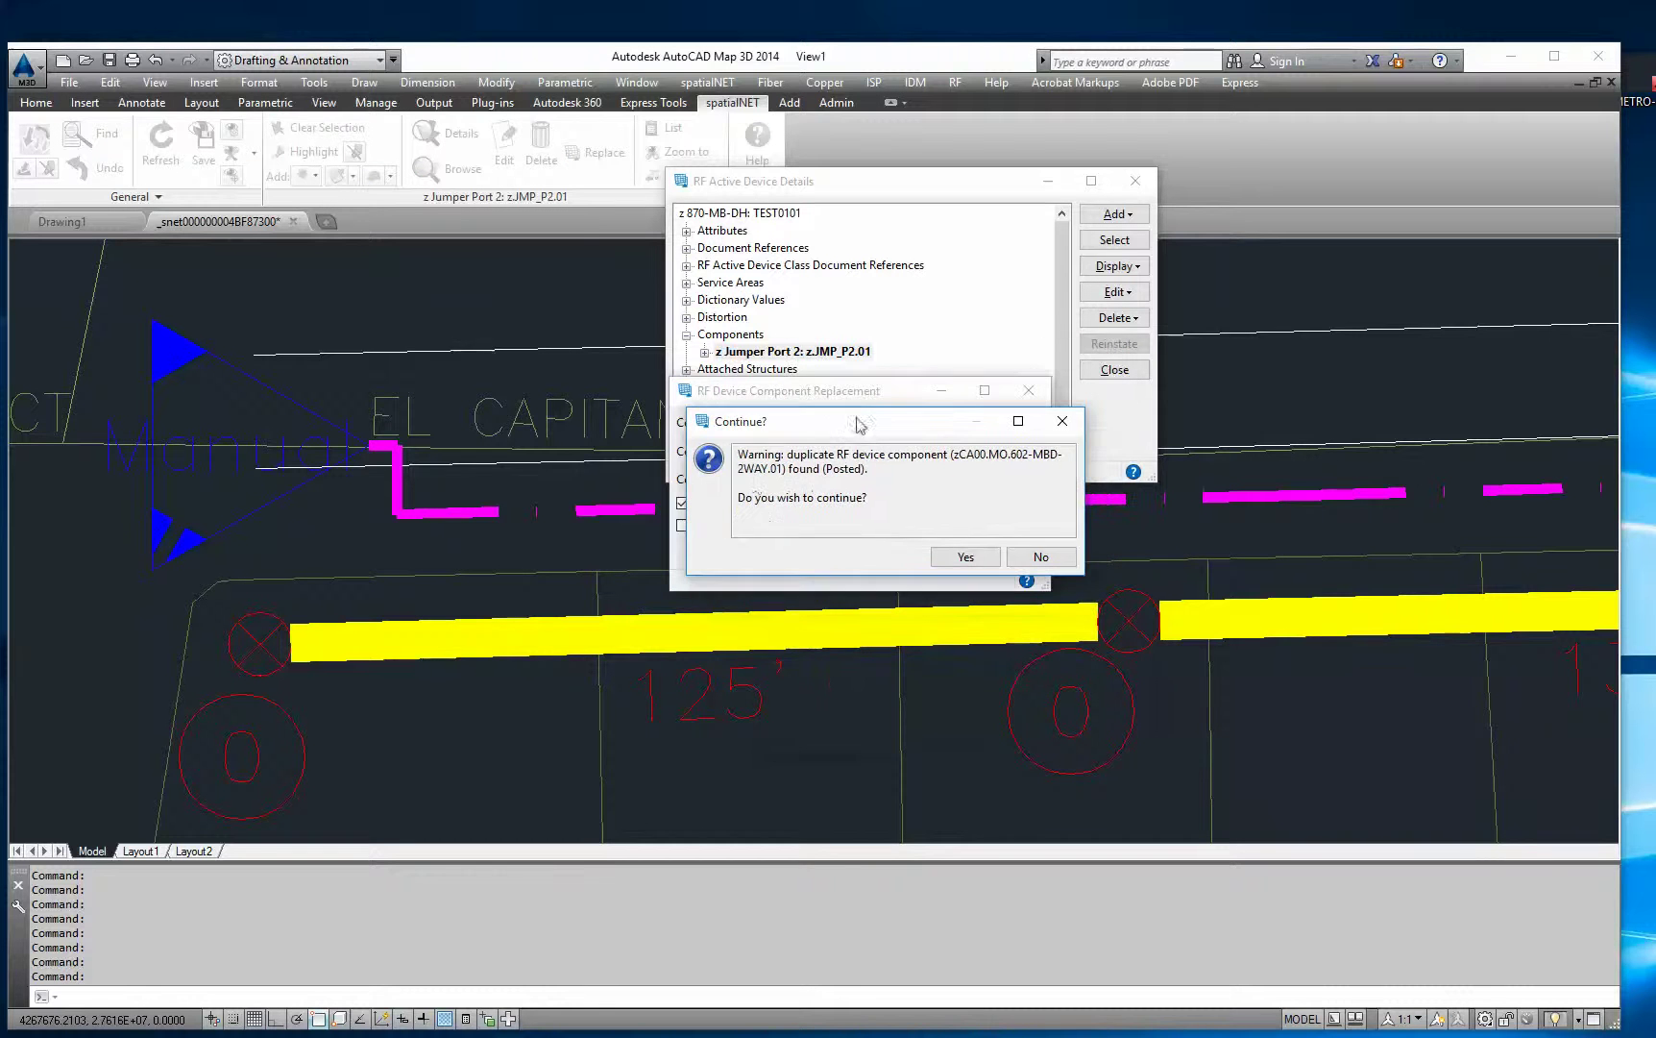
click(966, 556)
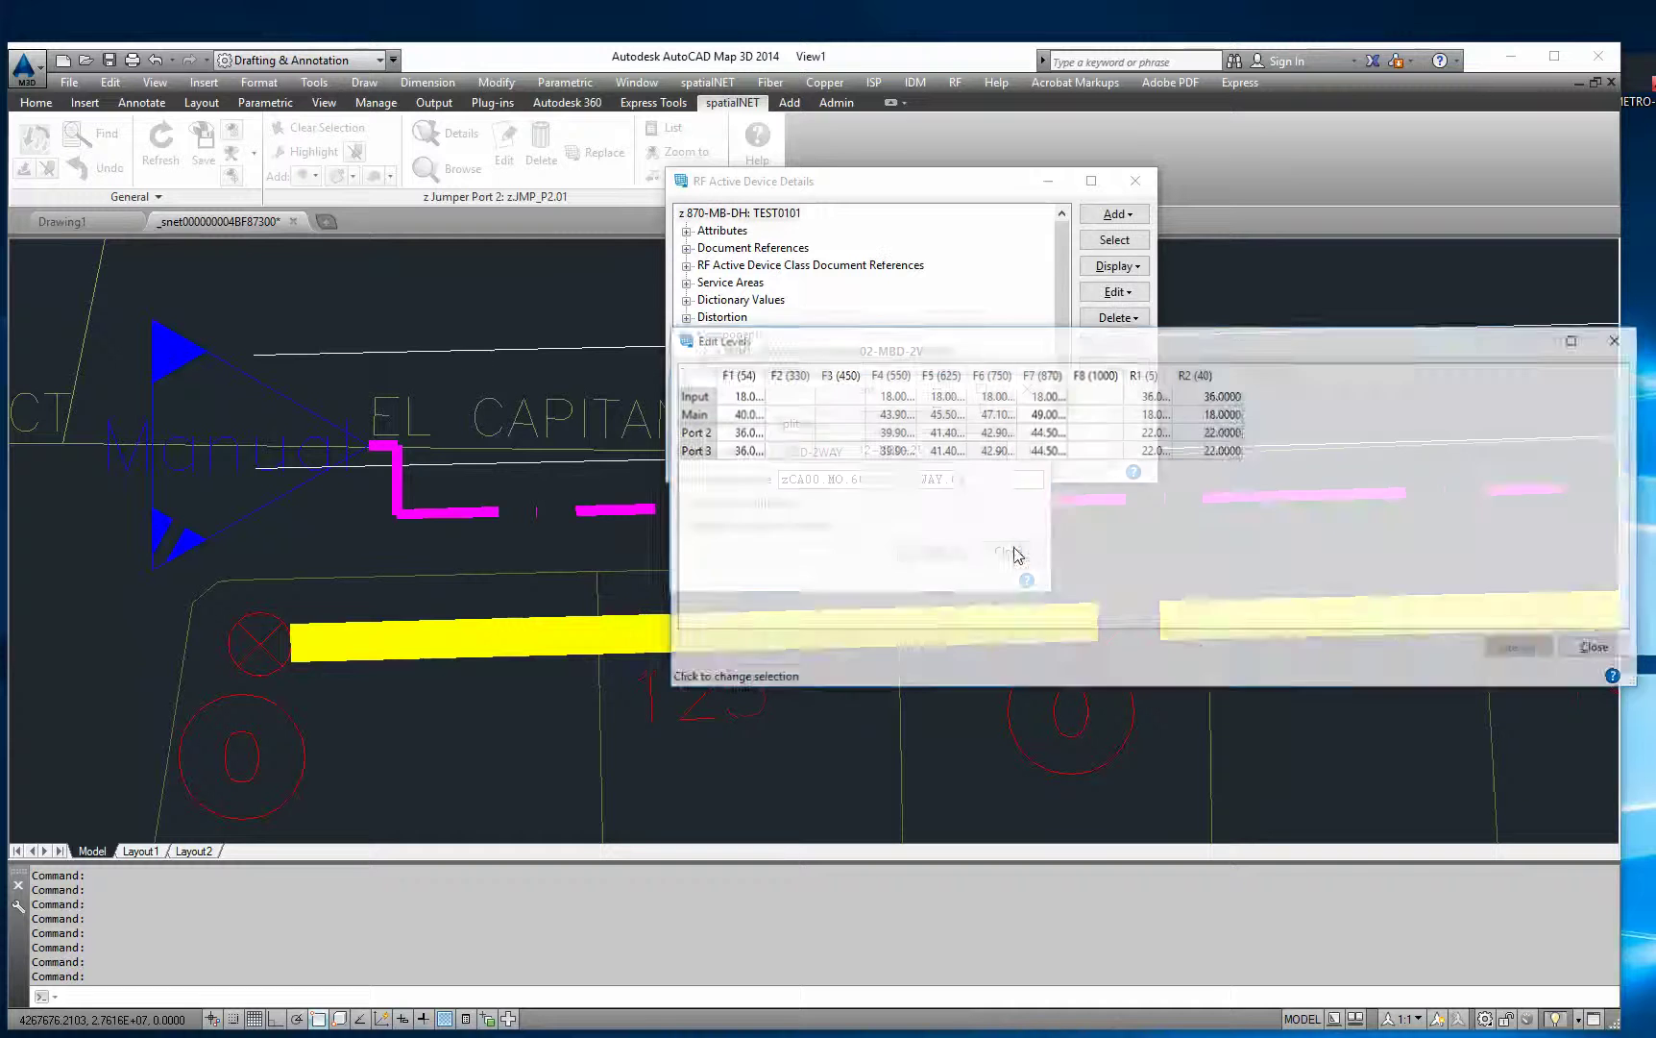
Step: Examine the amplifier's input, main, Port 2 and Port 3 levels at each frequency, then close the levels and device details
drag(1148, 339, 756, 282)
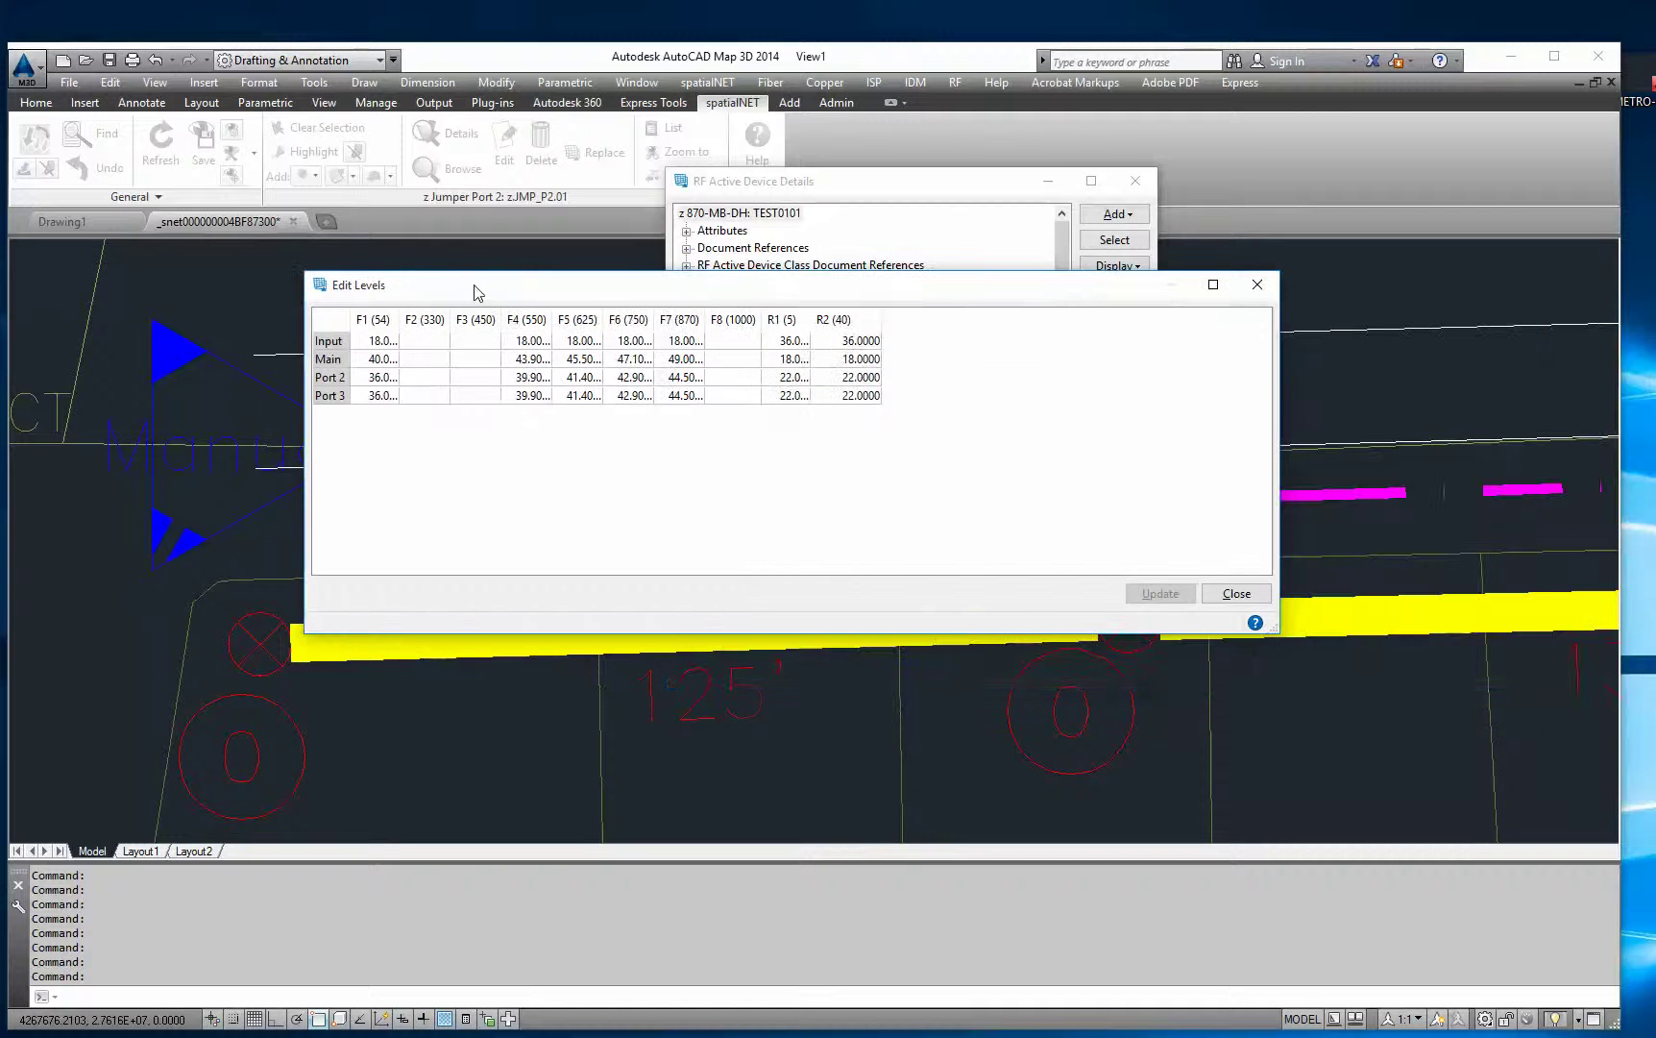
drag(400, 319, 456, 319)
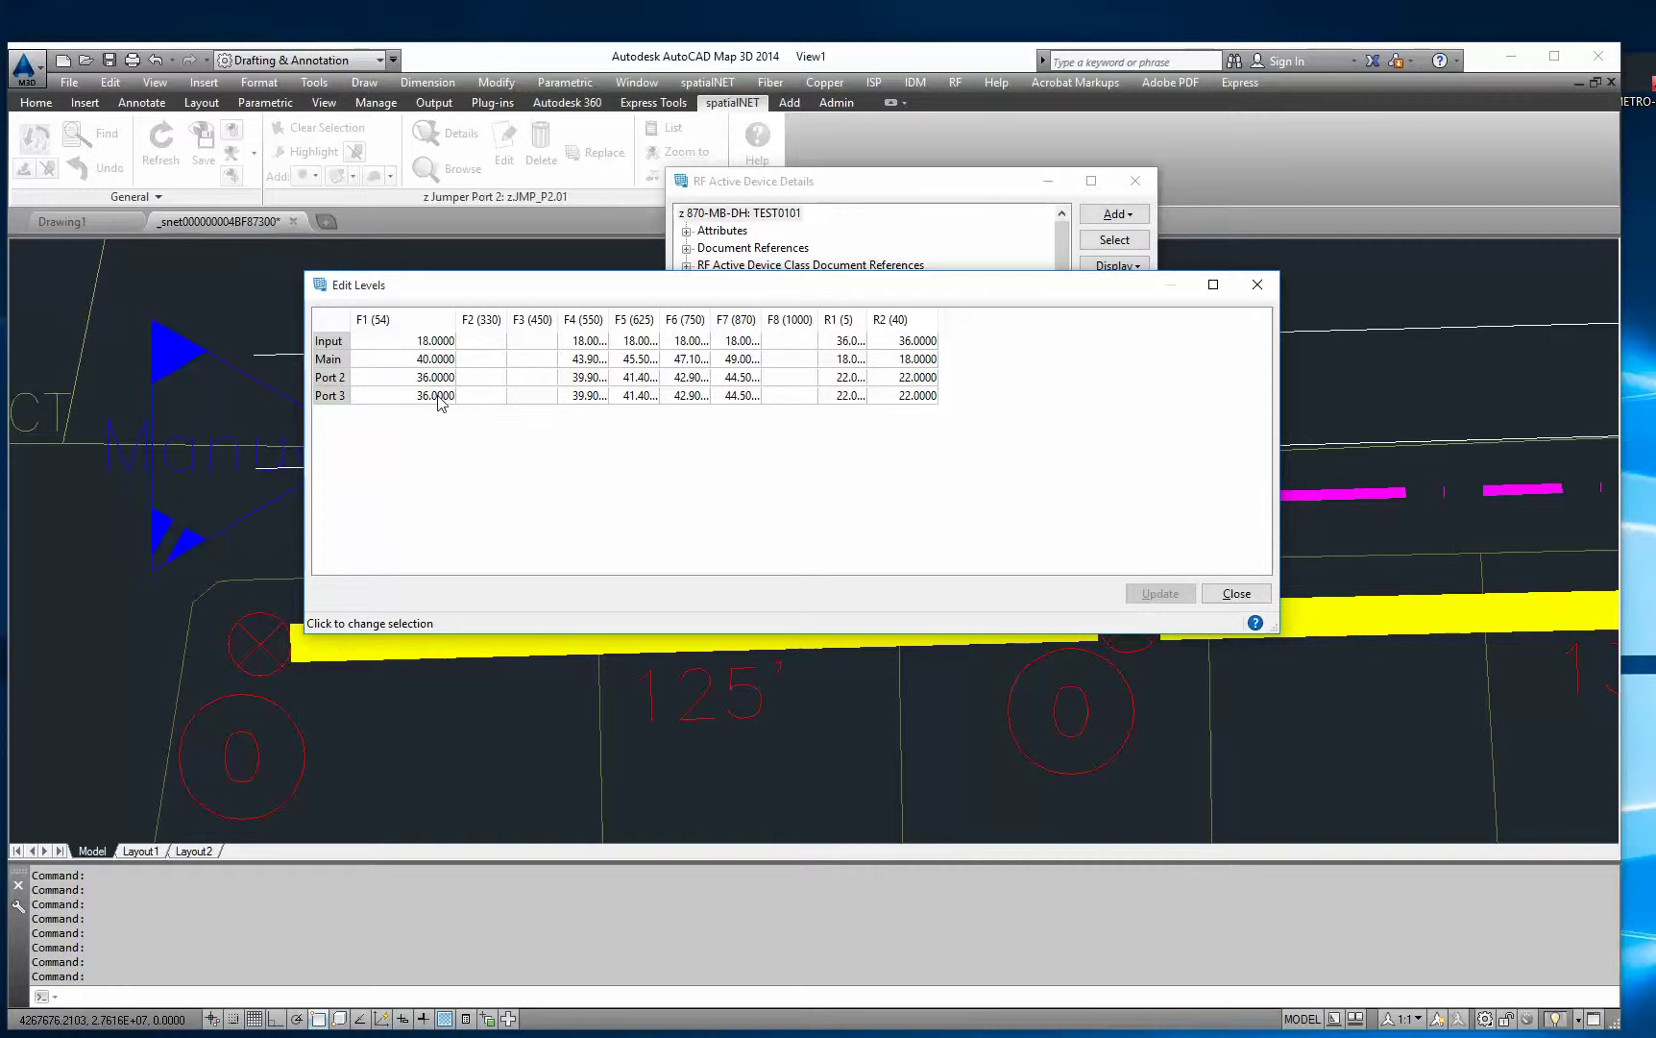
double_click(609, 319)
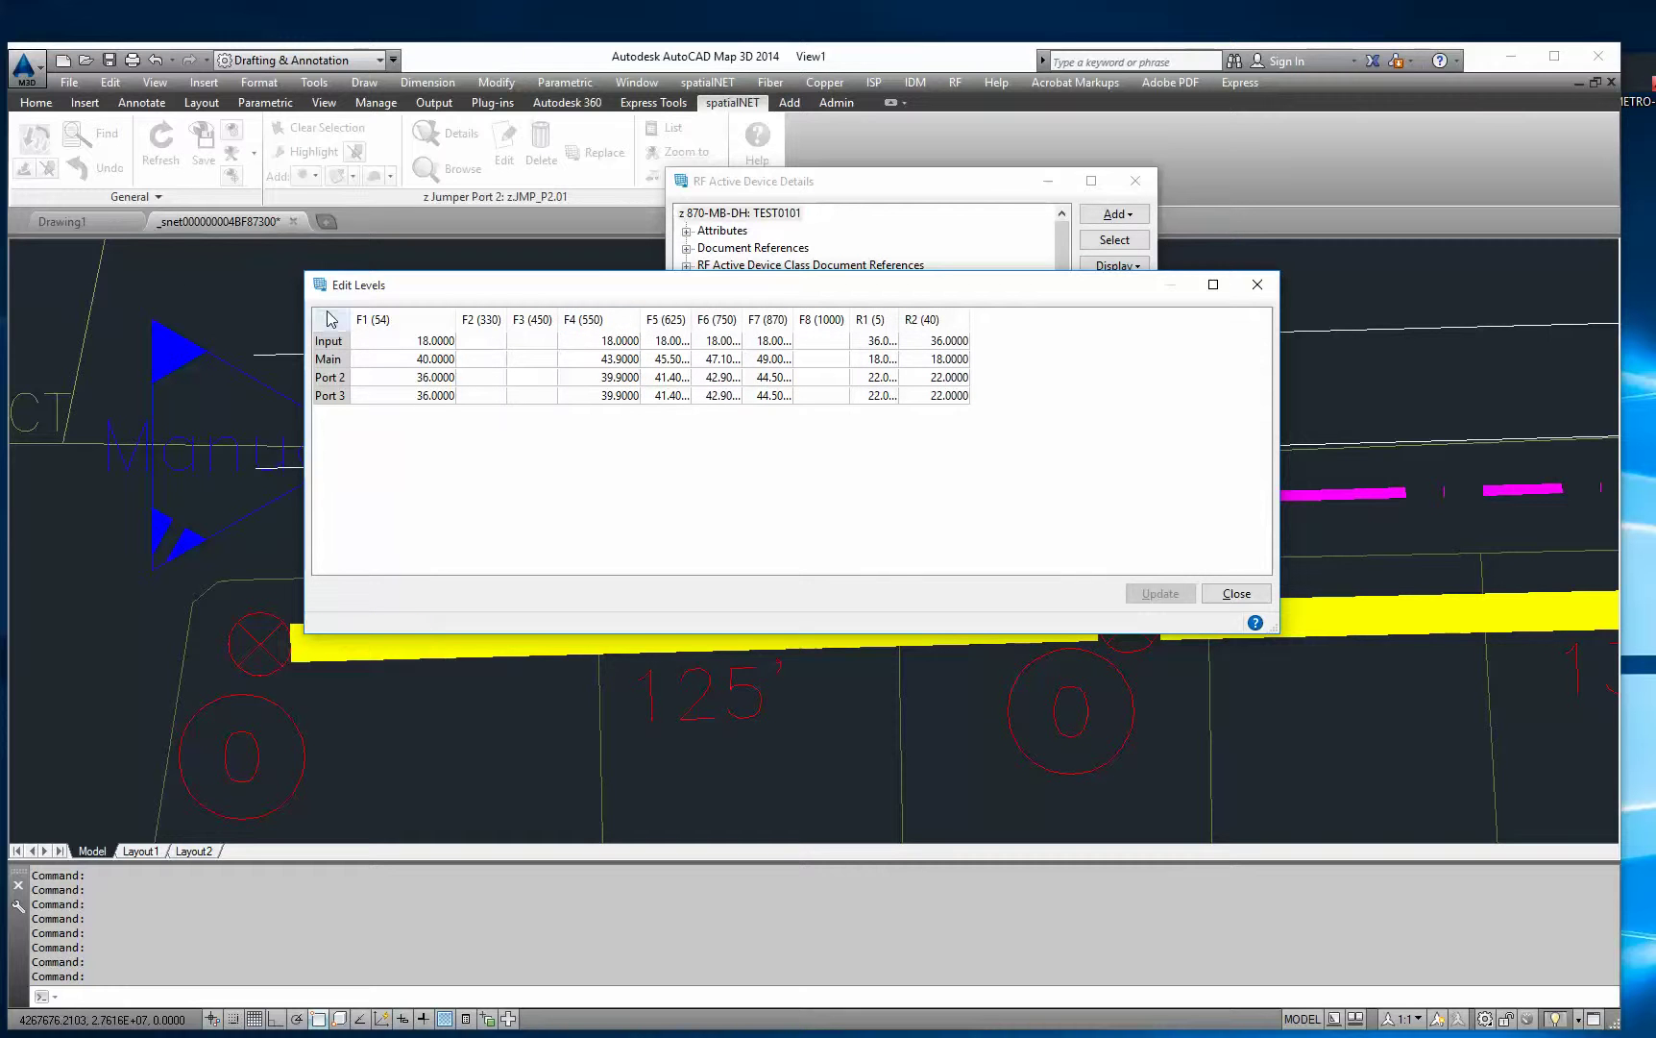
double_click(799, 319)
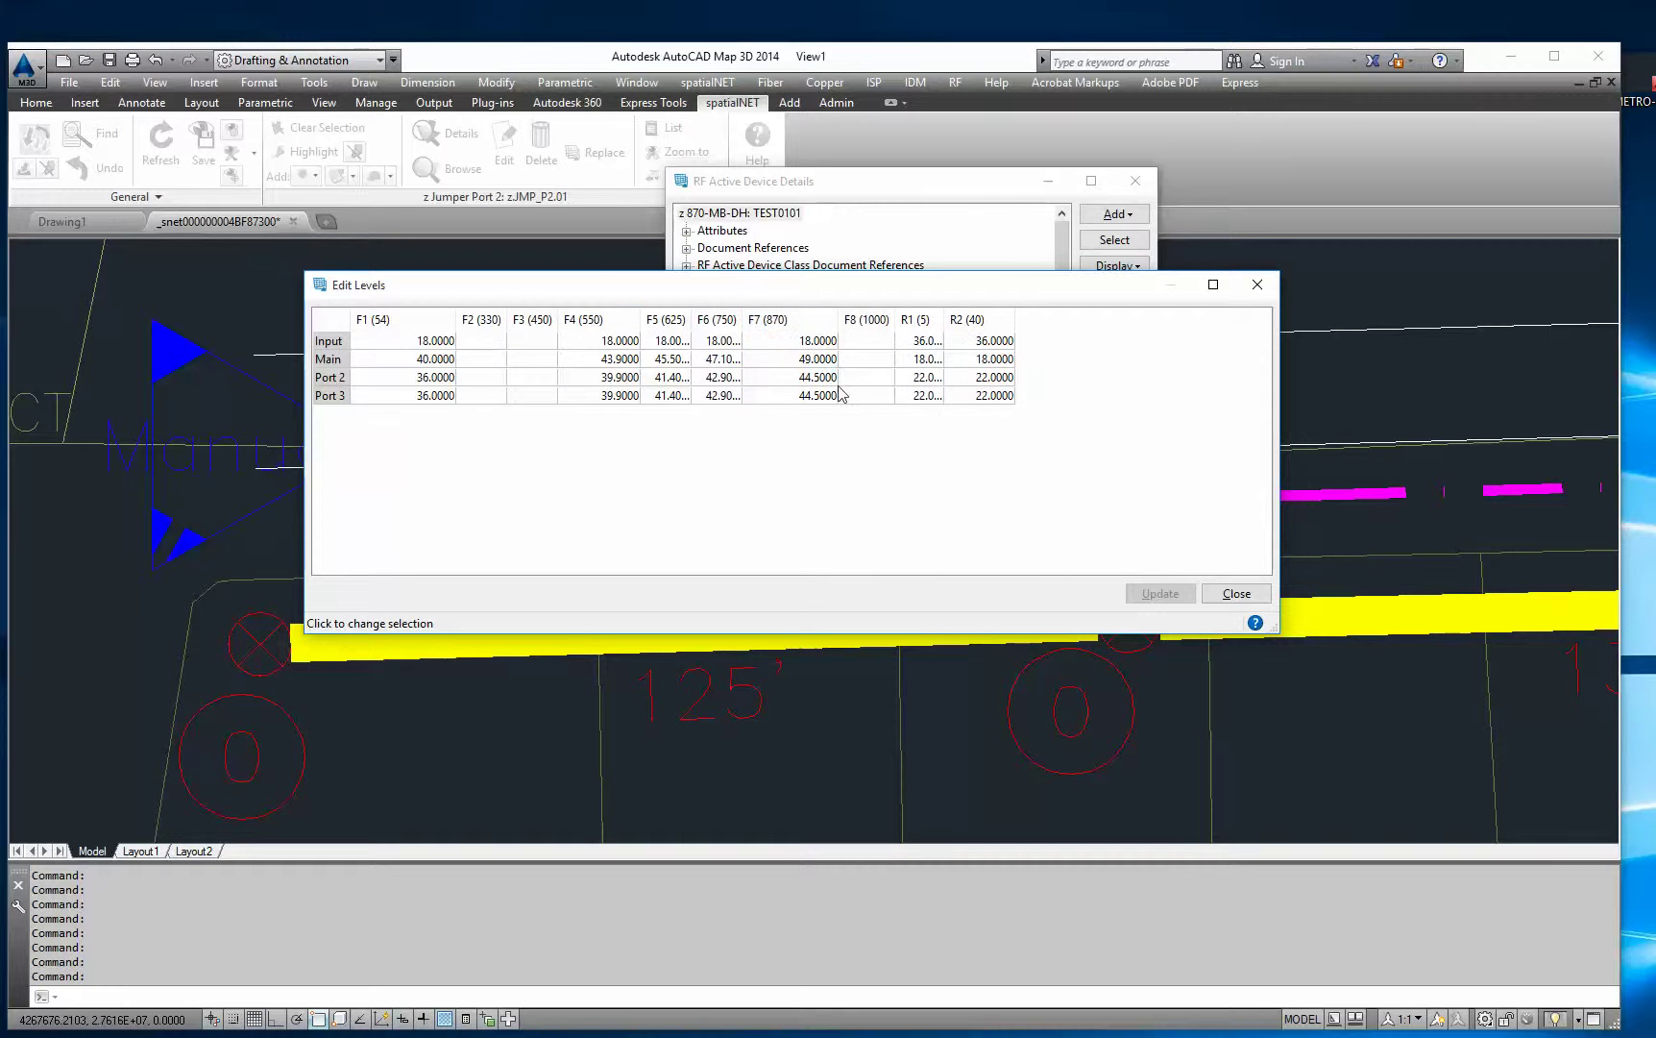
double_click(745, 316)
double_click(692, 319)
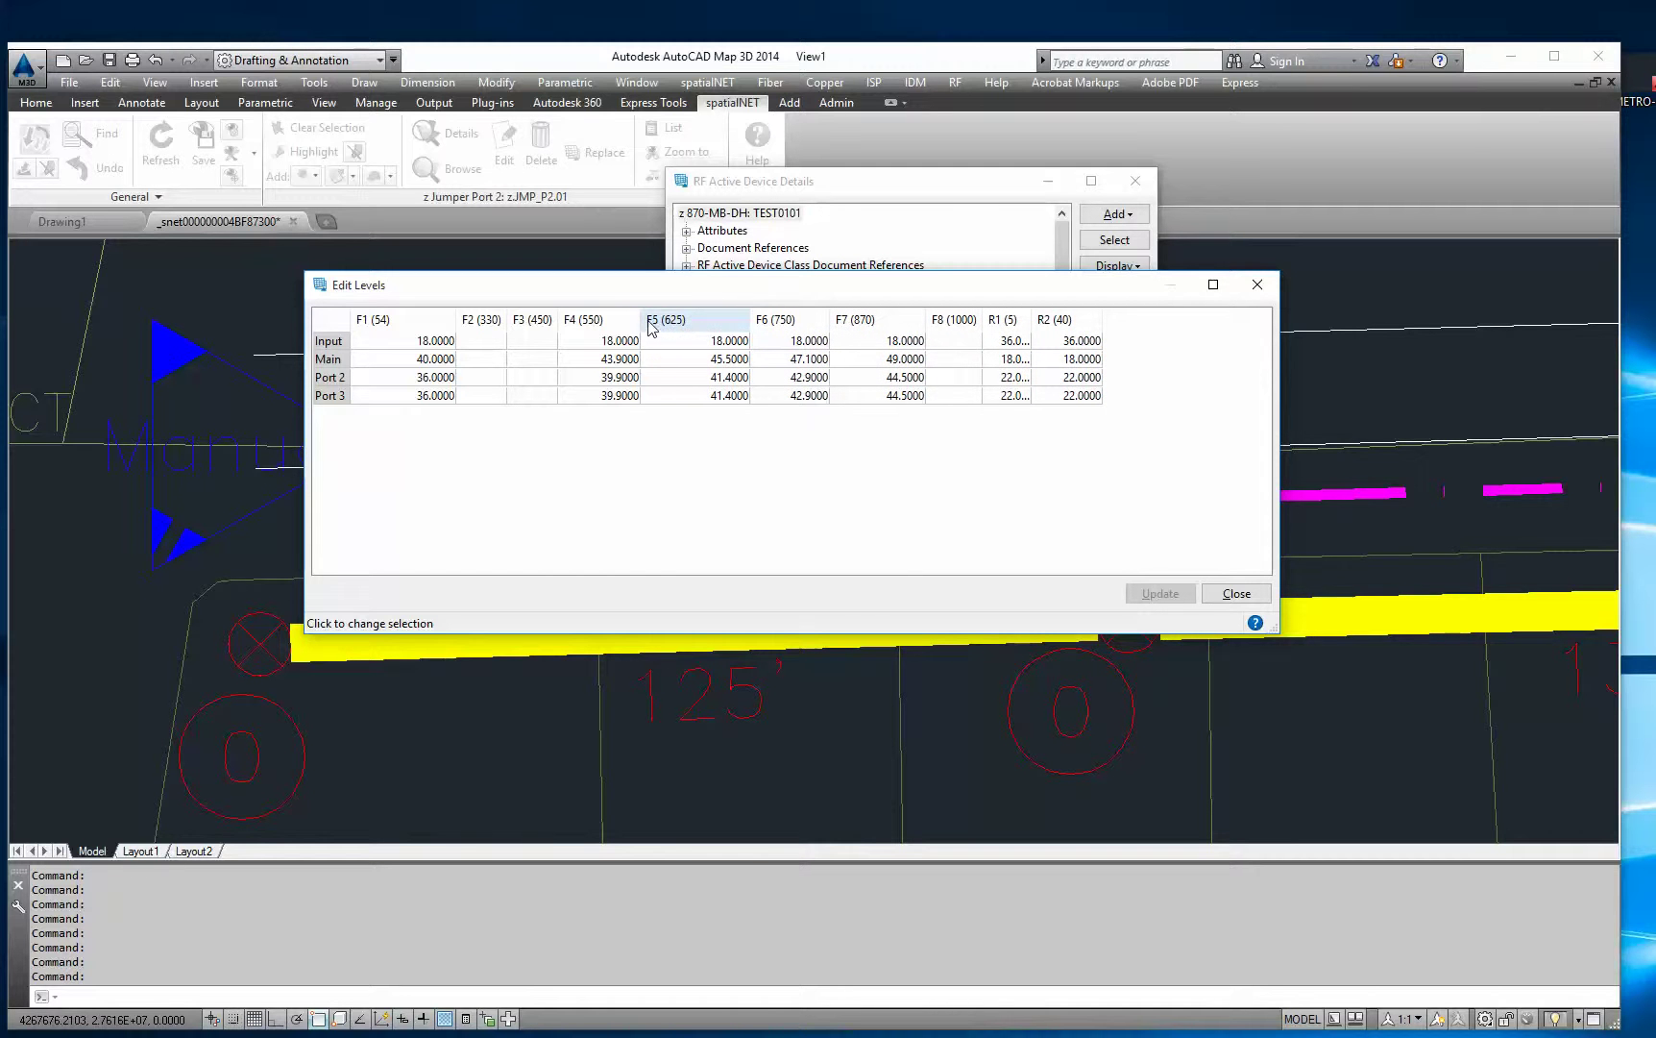
drag(640, 319, 597, 319)
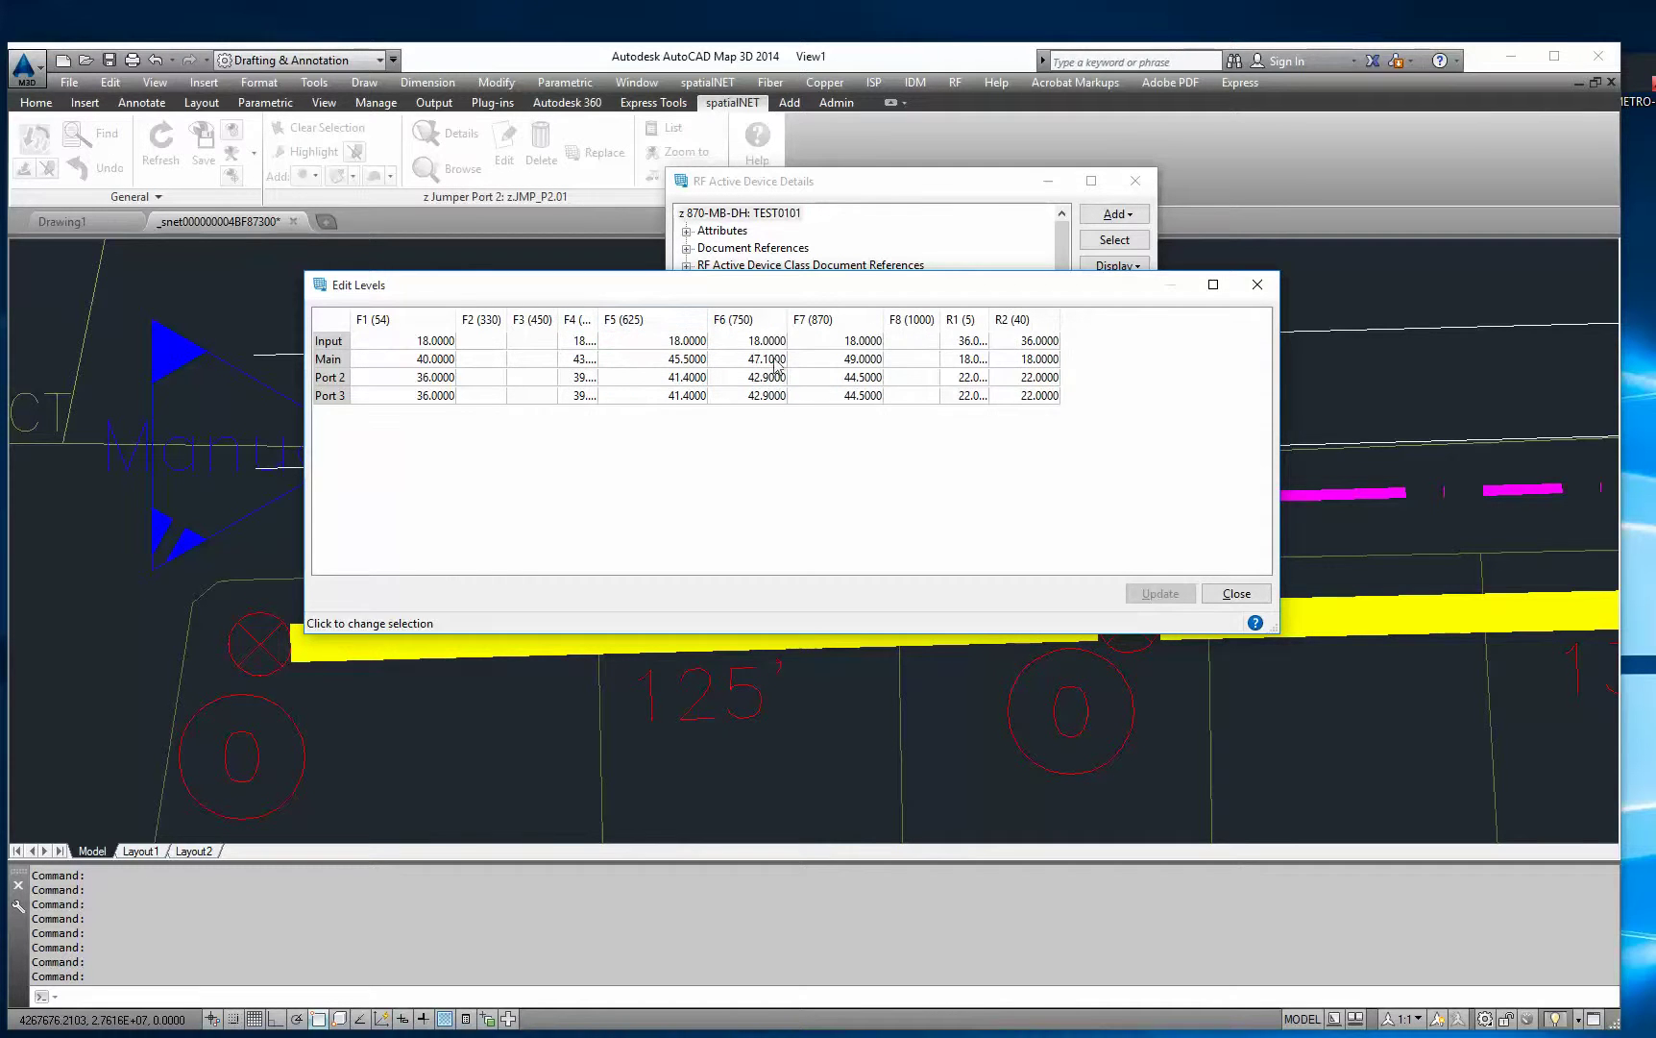
click(1236, 594)
click(1008, 550)
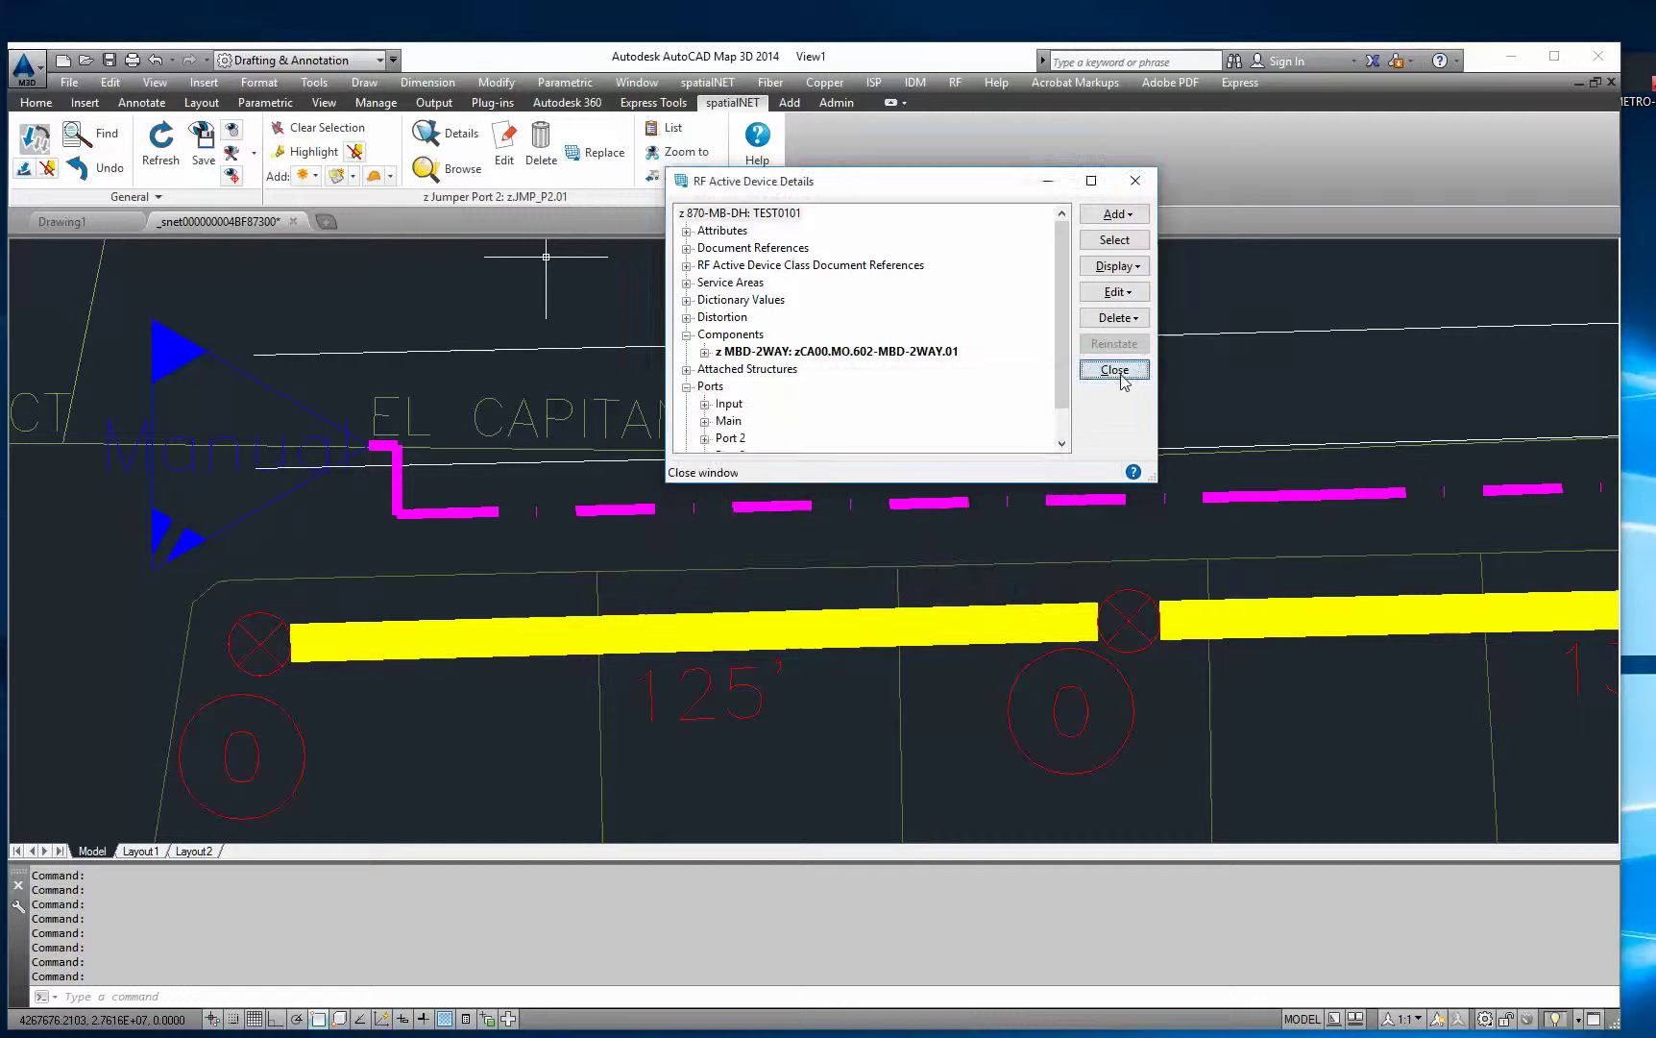
click(1114, 369)
Step: Select the z 870-MB-DH amplifier and configure a new RF cable with system type Tapped Coaxial Cable and Aerial construction
click(214, 356)
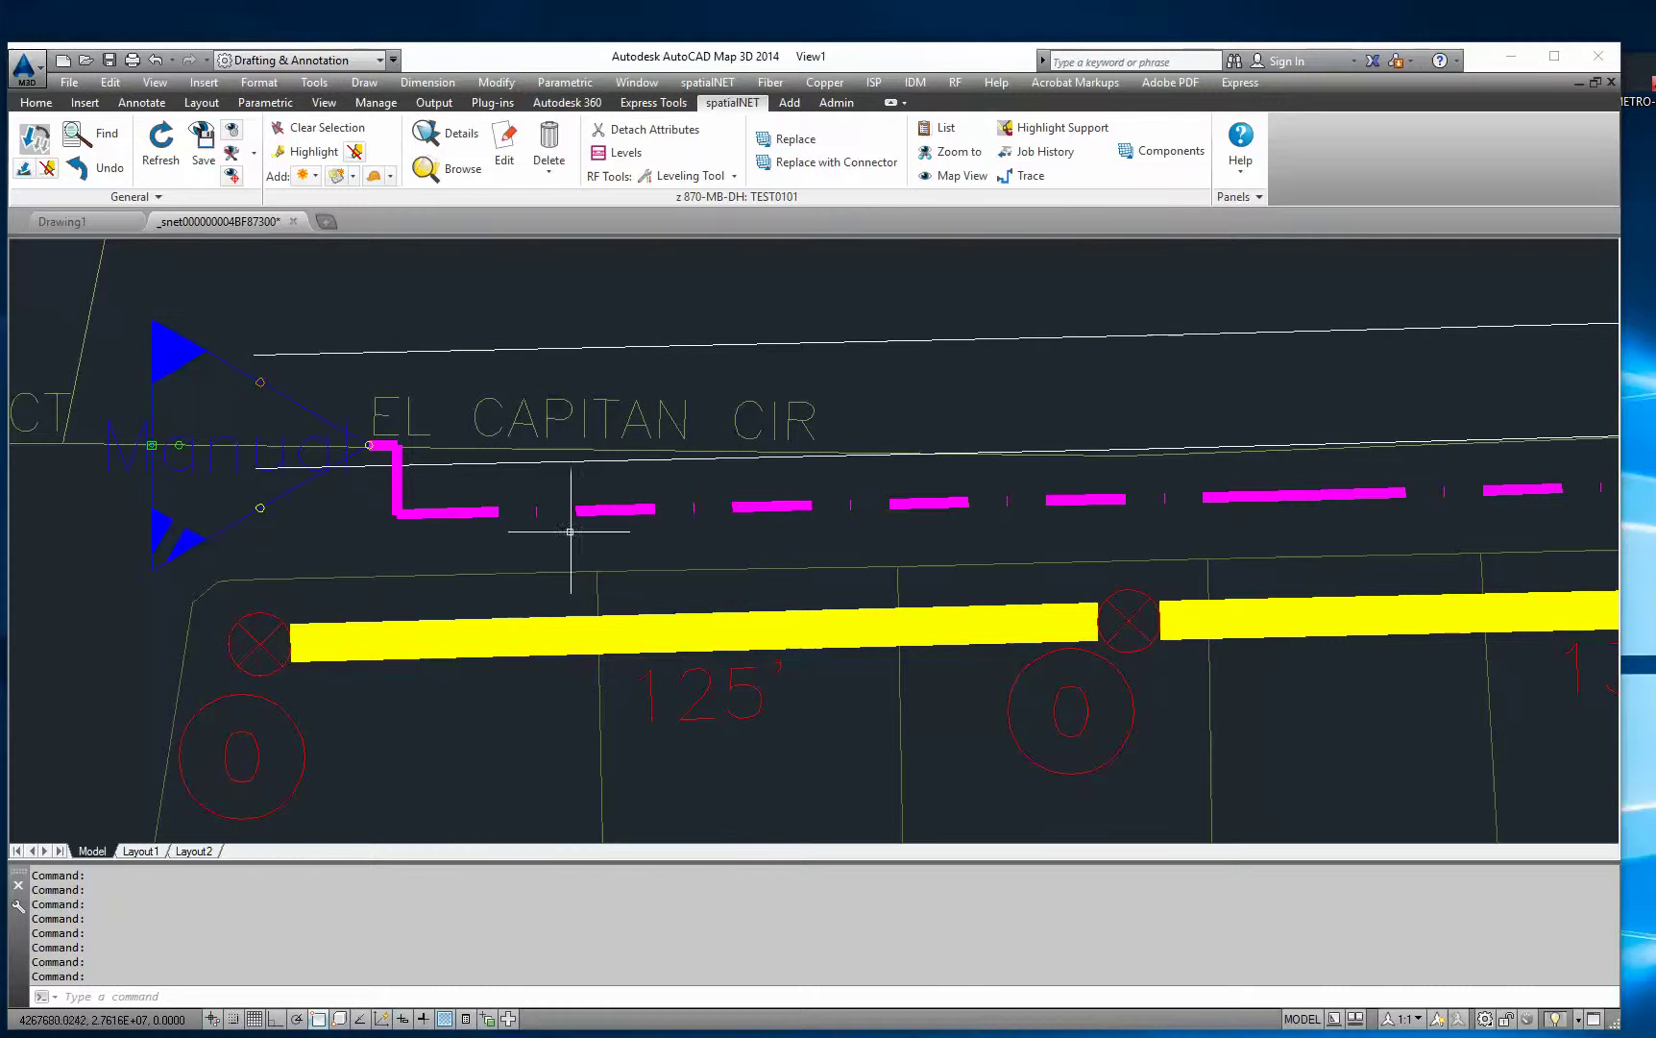
scroll(462, 421, down, 2)
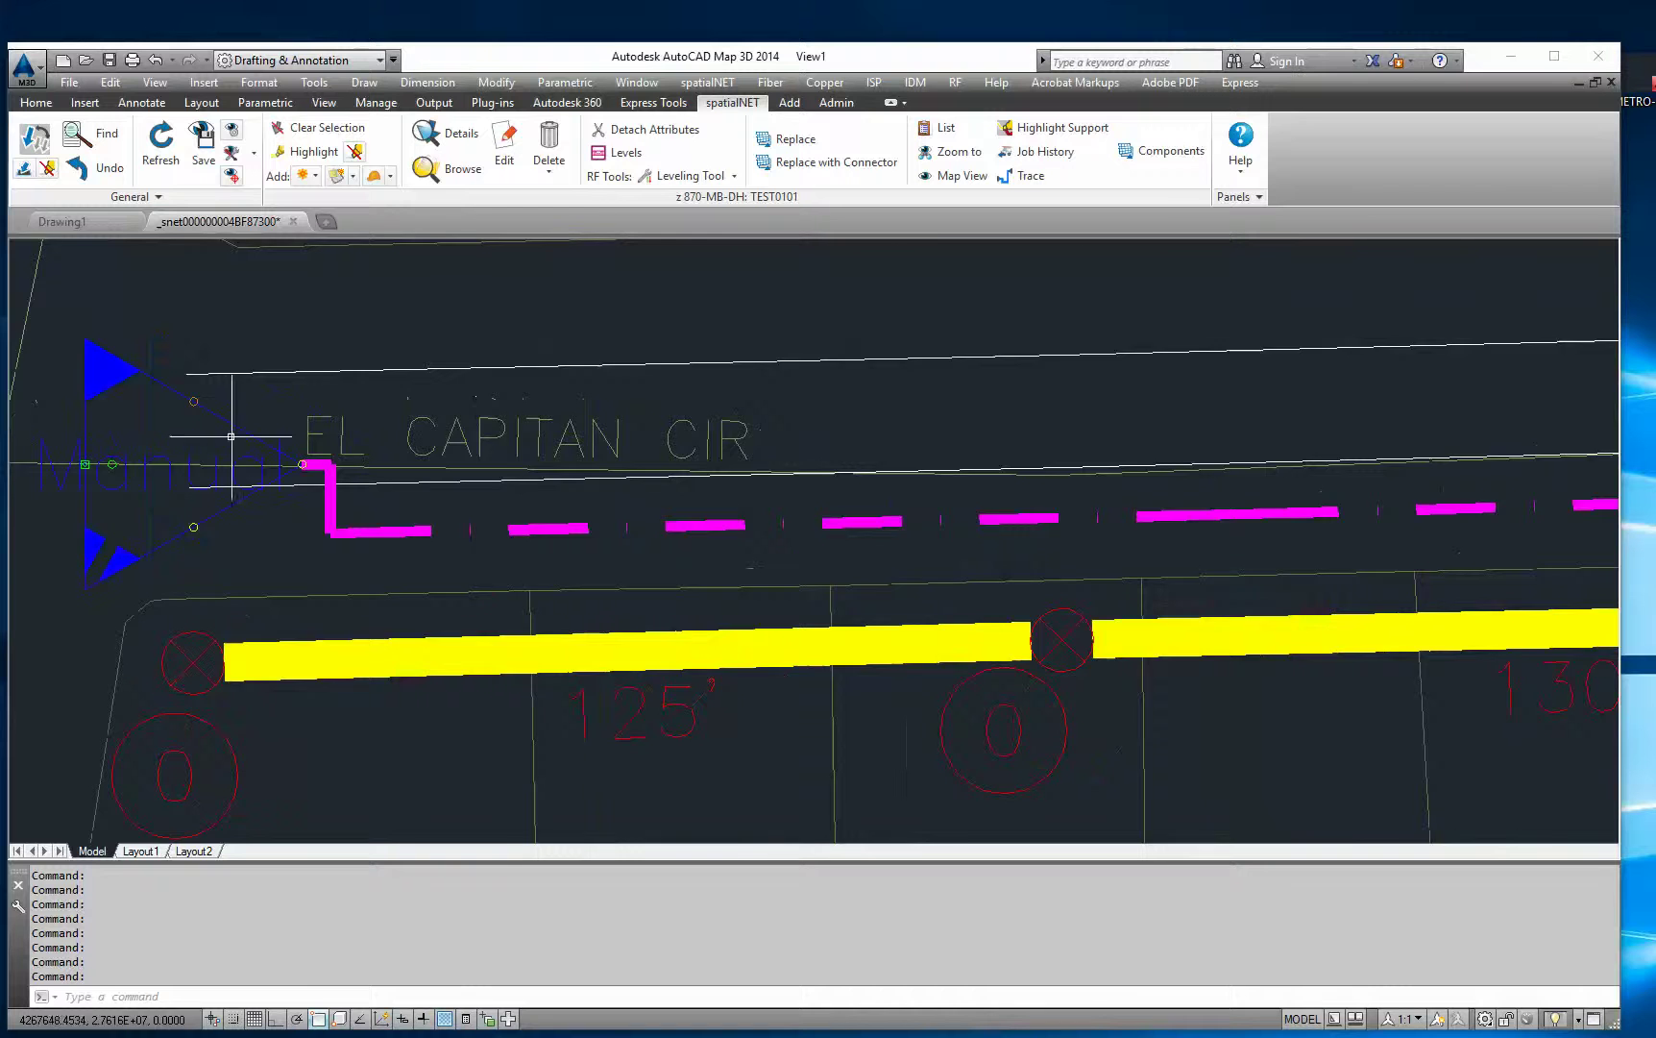
scroll(654, 270, up, 2)
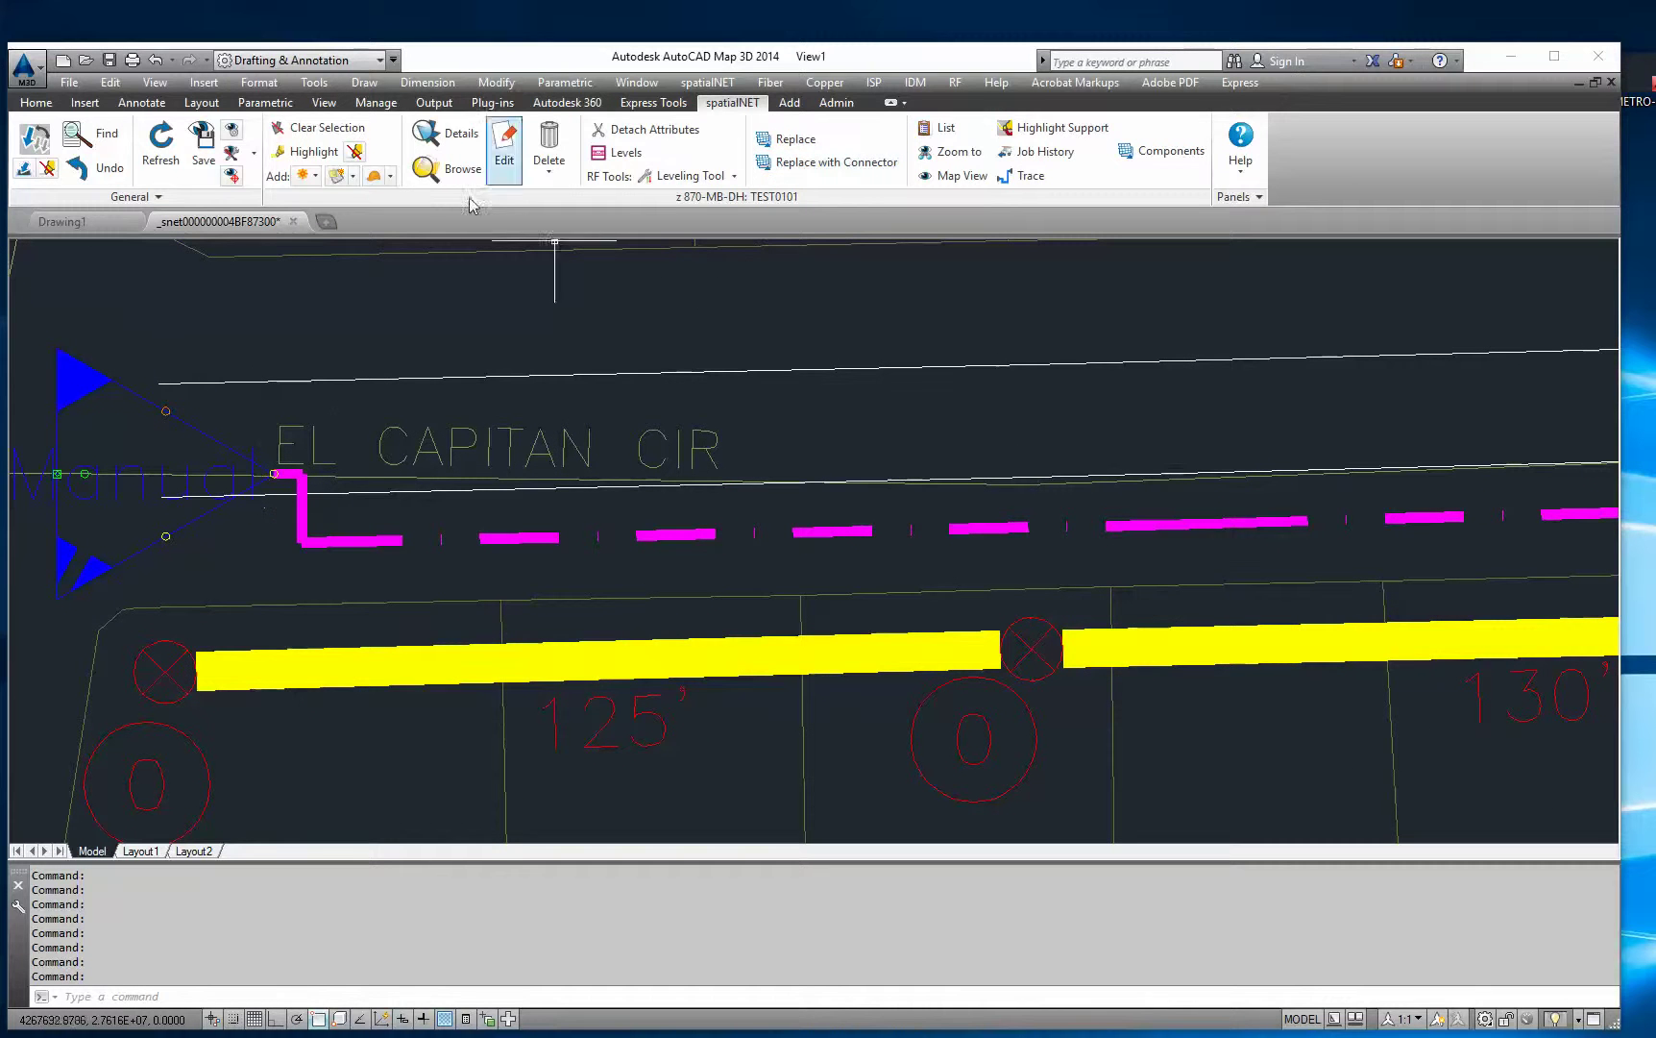
click(789, 102)
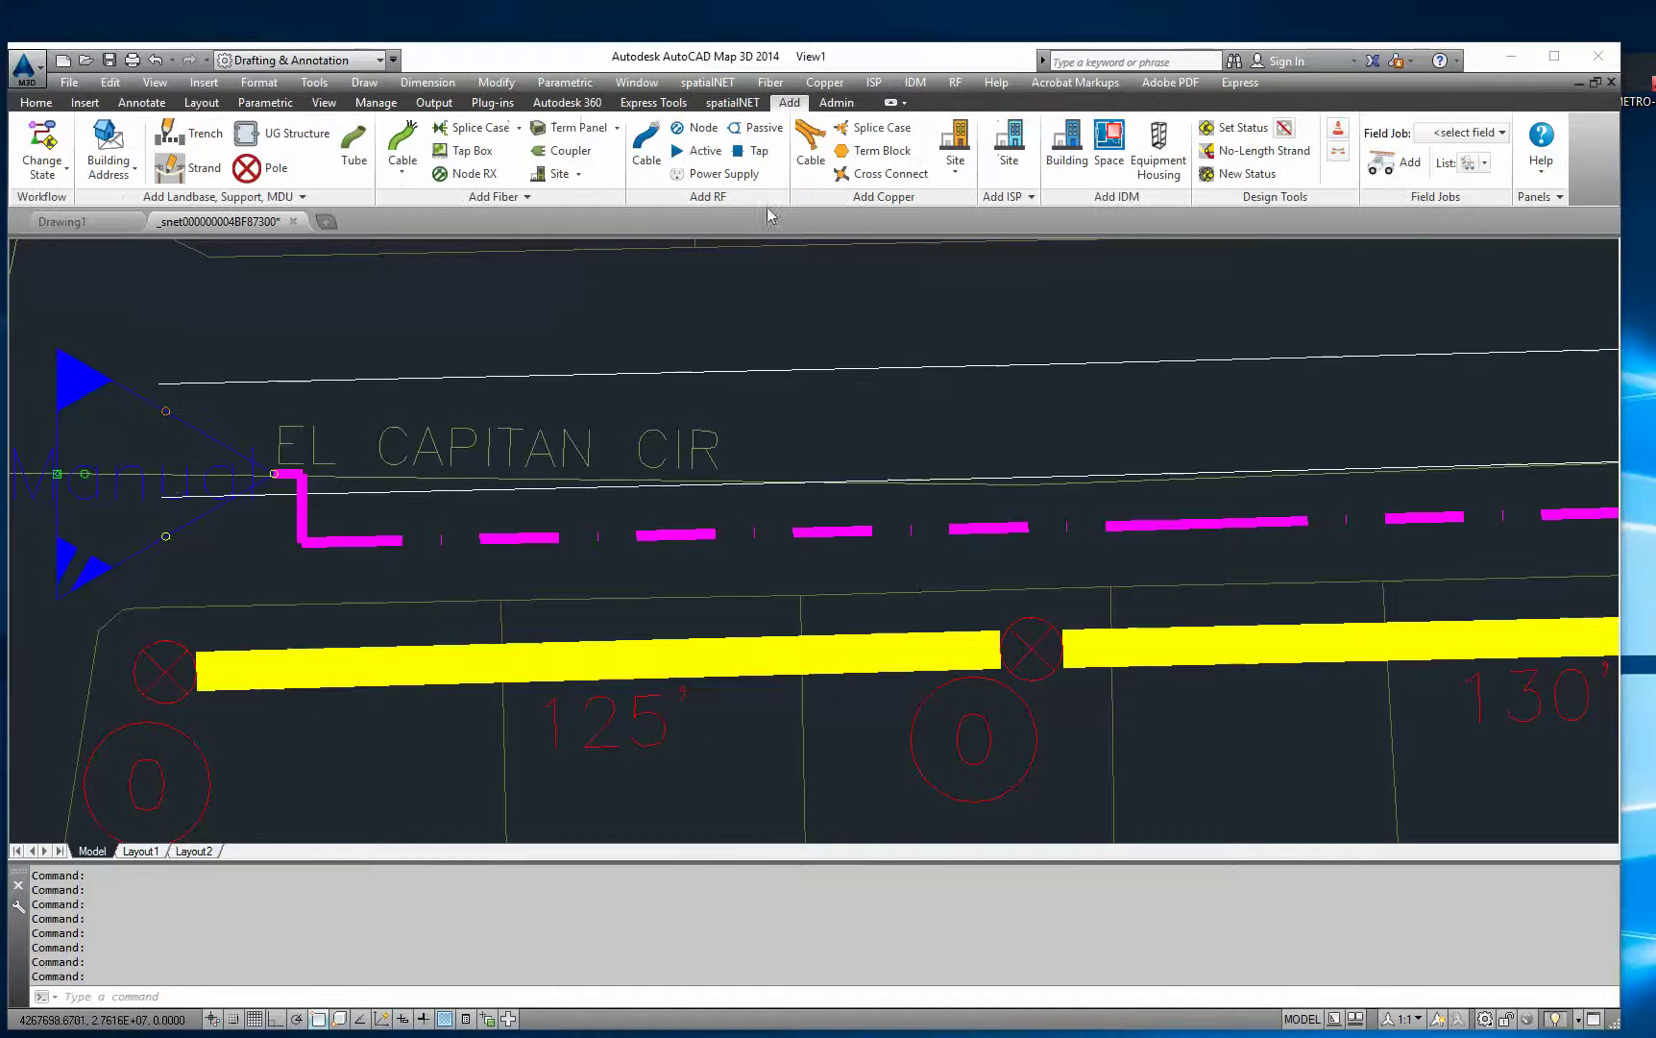
click(647, 144)
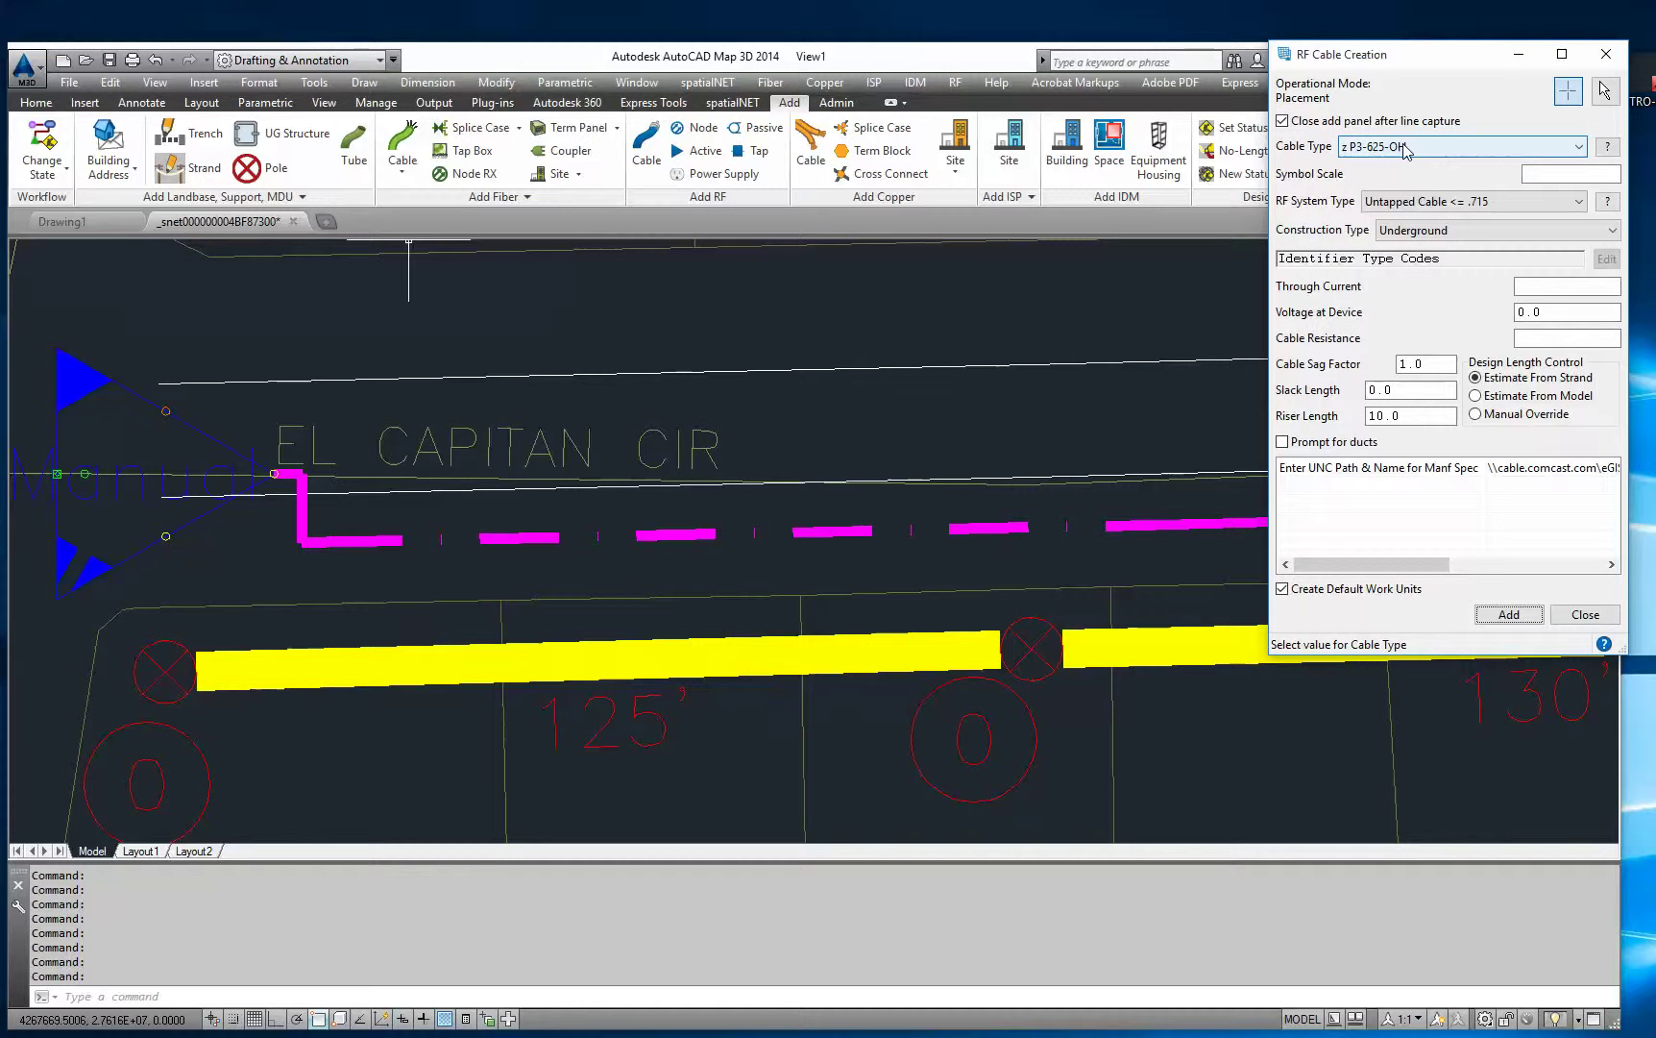
click(1477, 203)
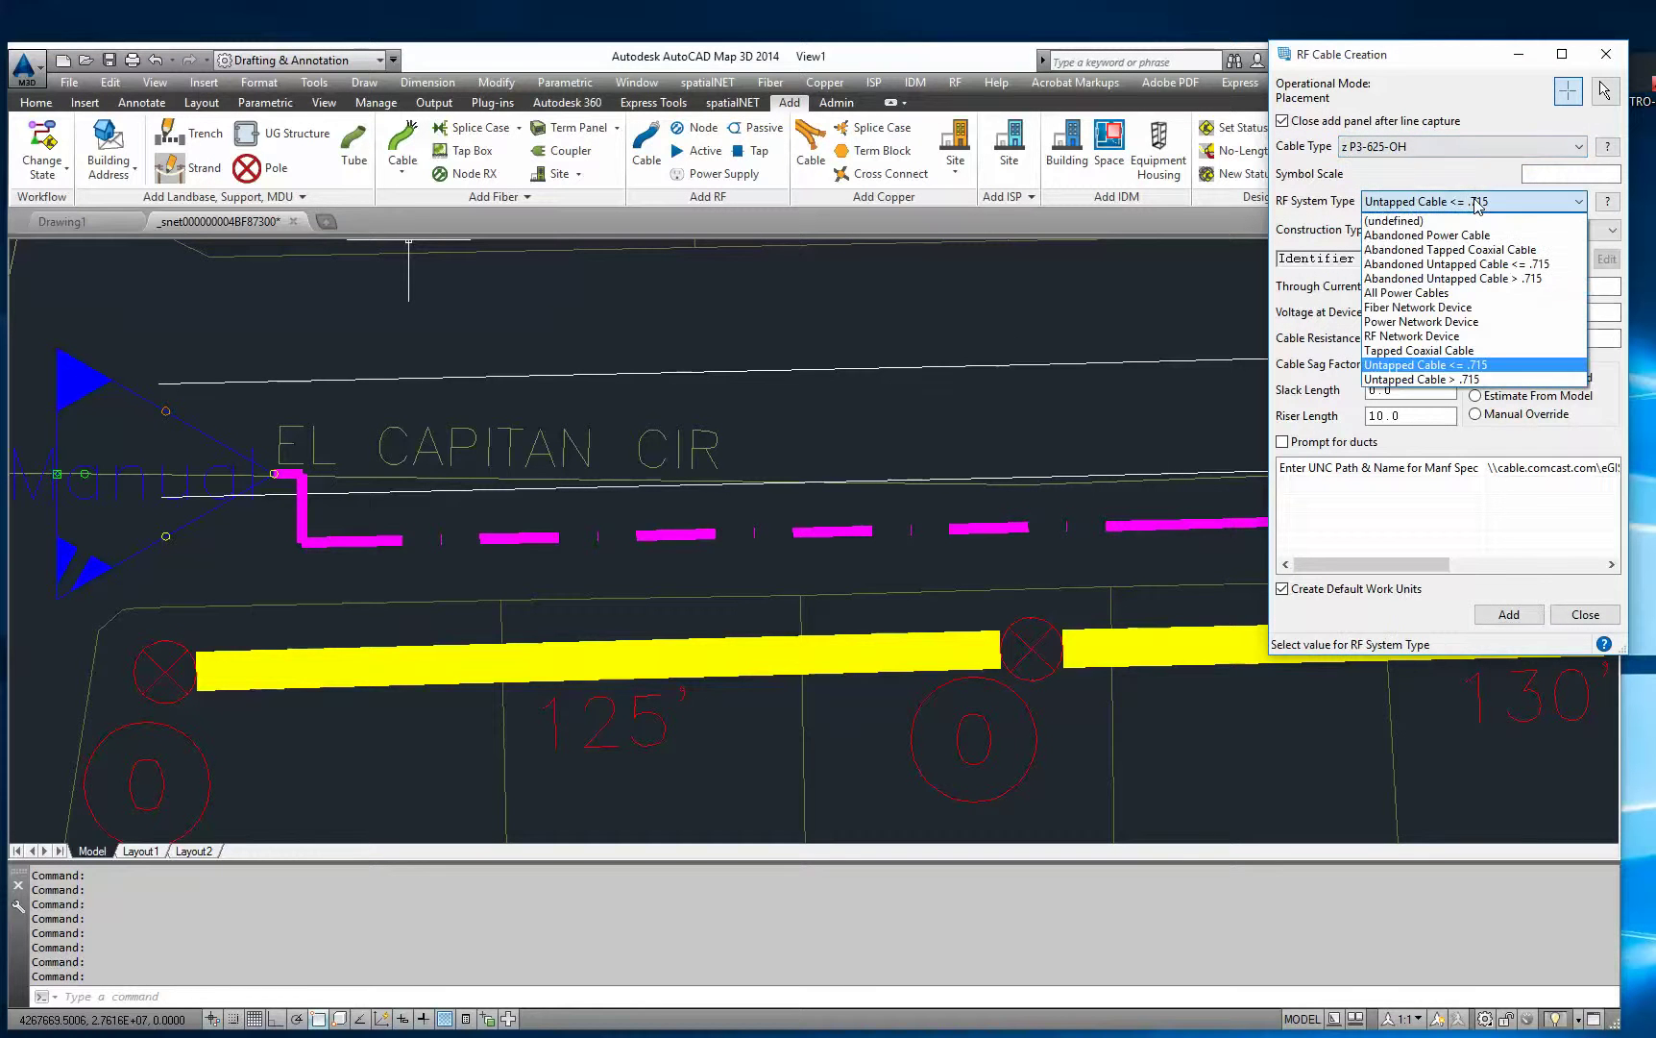
click(1400, 351)
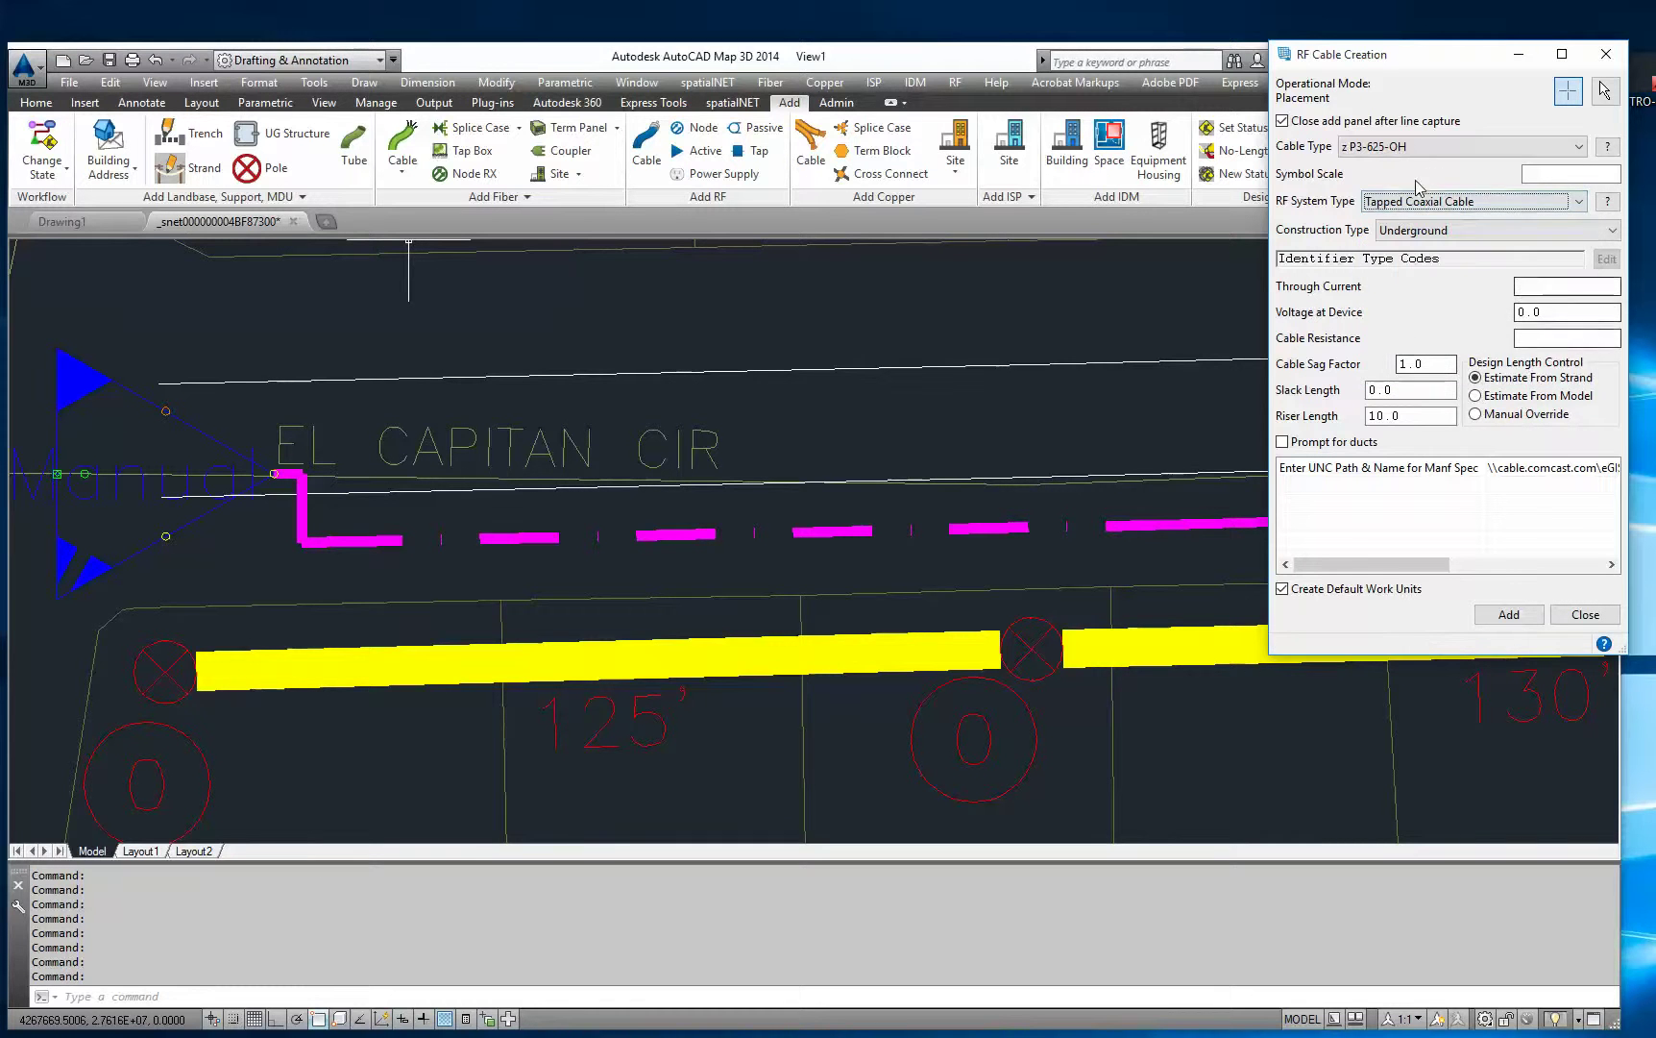
click(1423, 231)
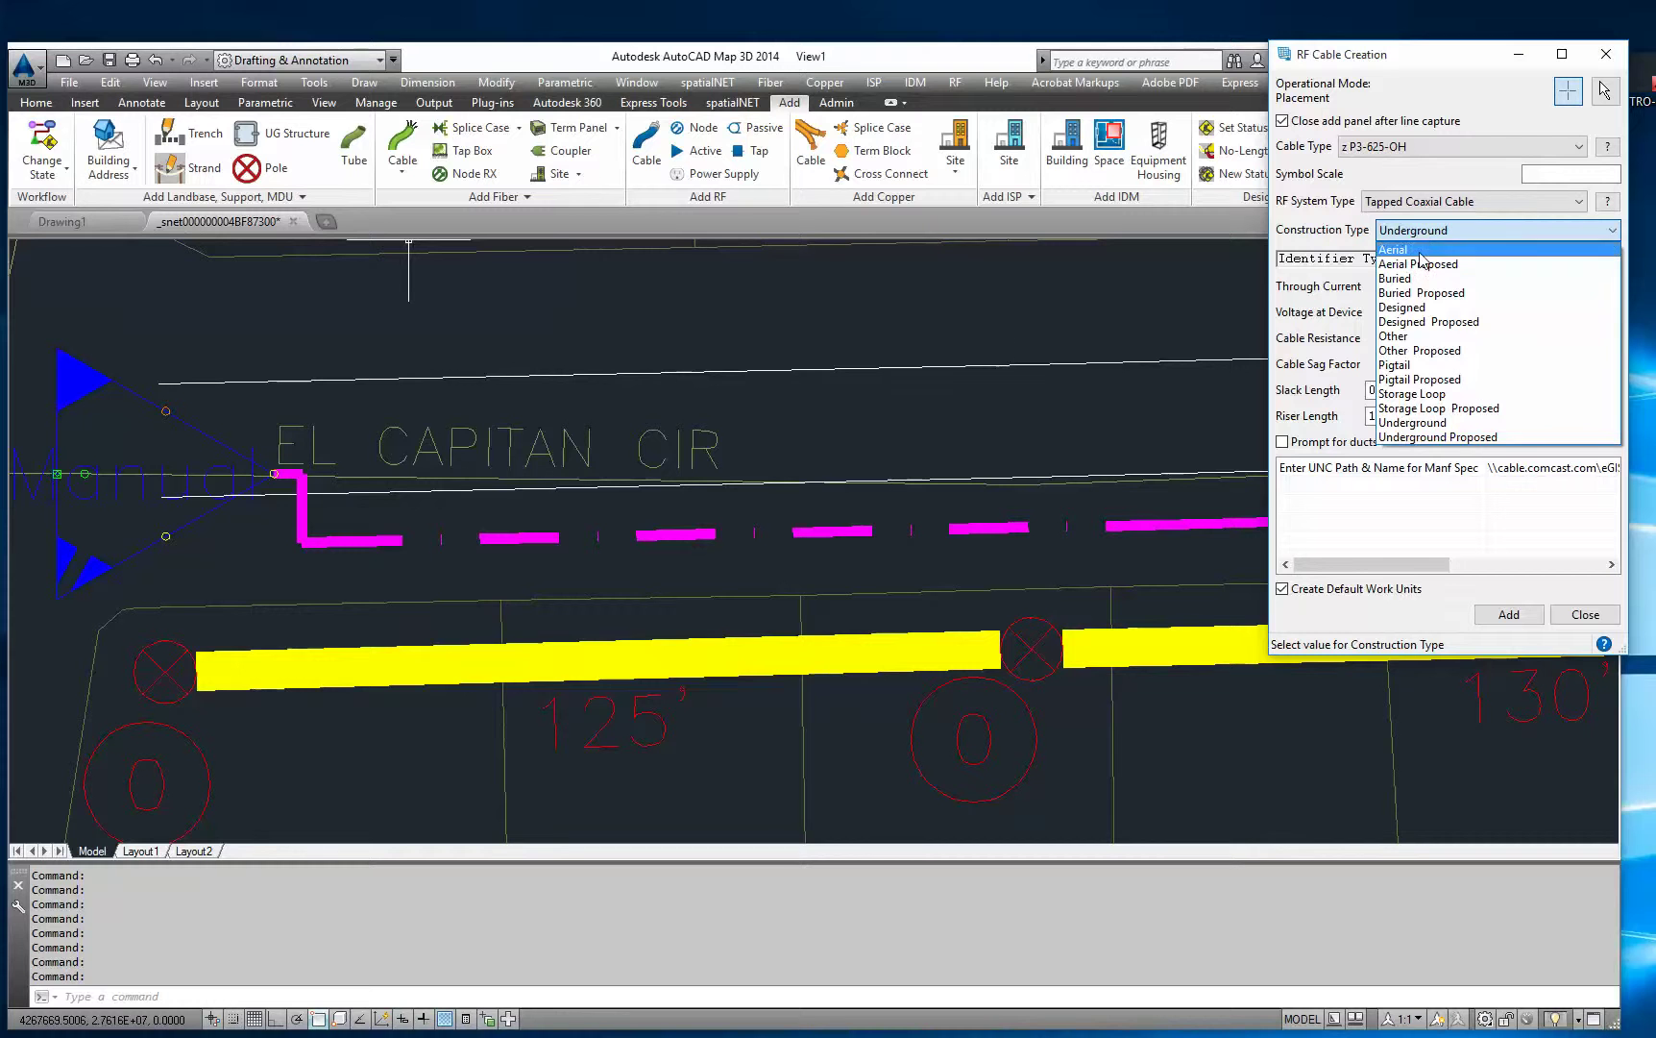
click(1419, 252)
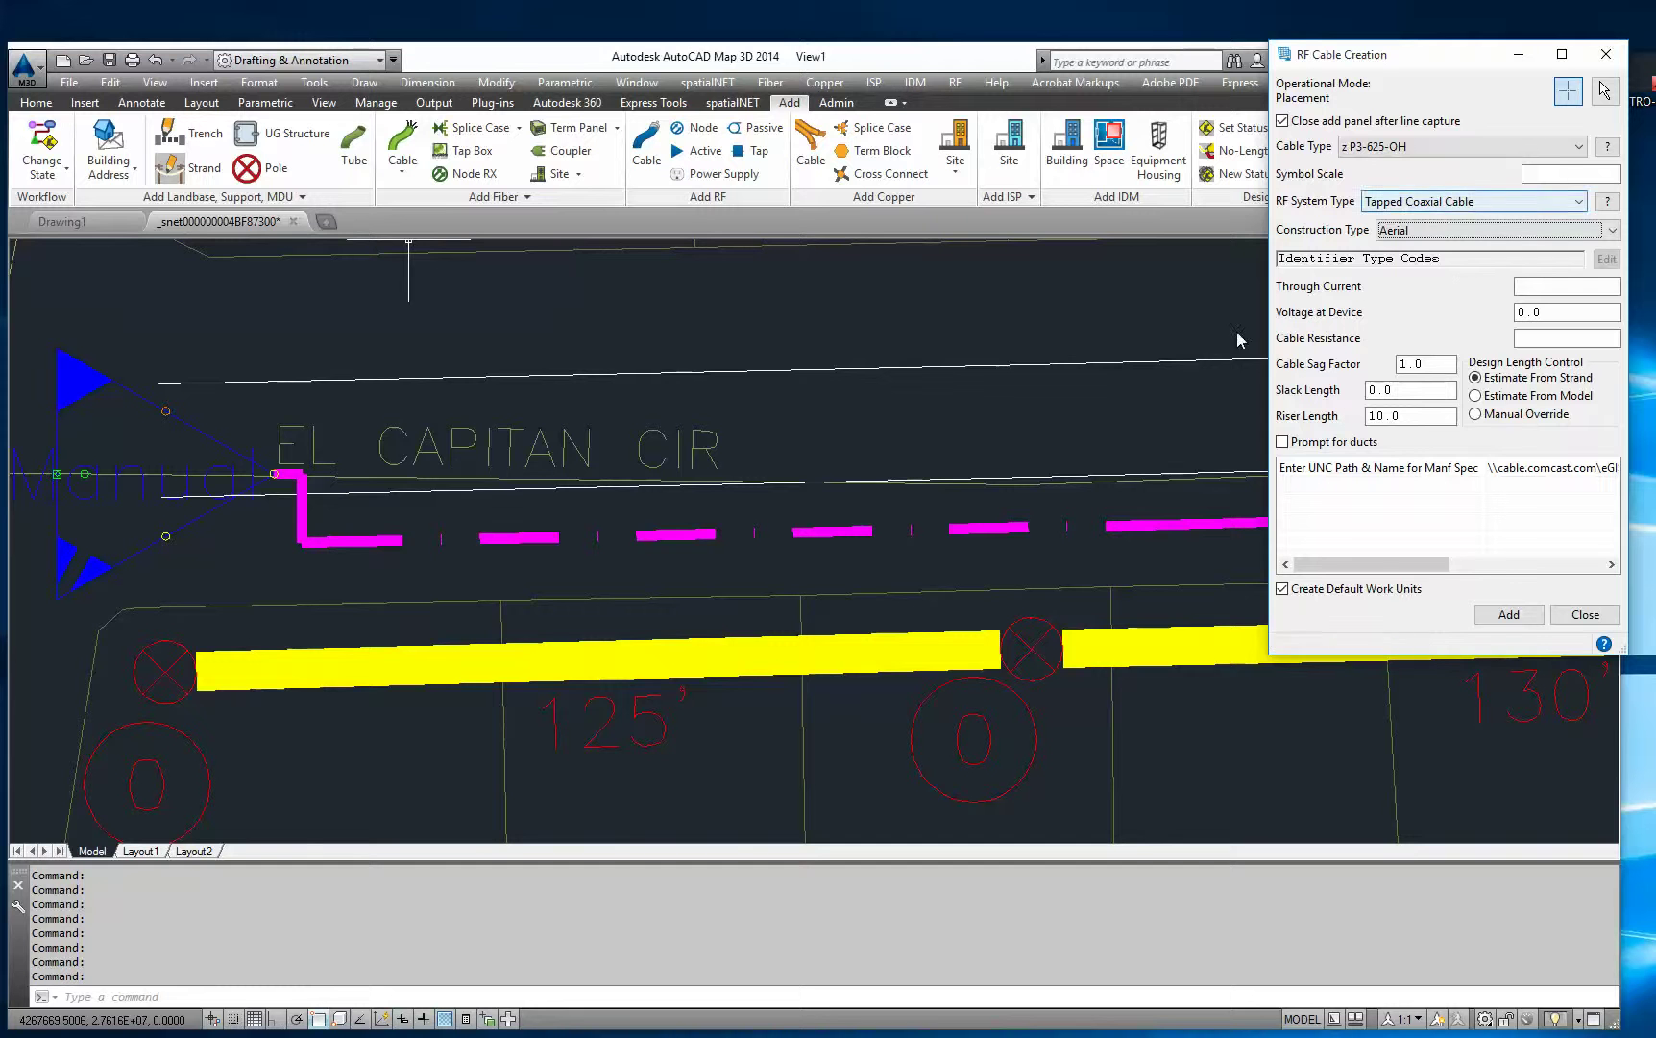
Step: Examine the strand route along El Capitan Cir and Mount Bachelor Ct for the new tapped cable
click(663, 609)
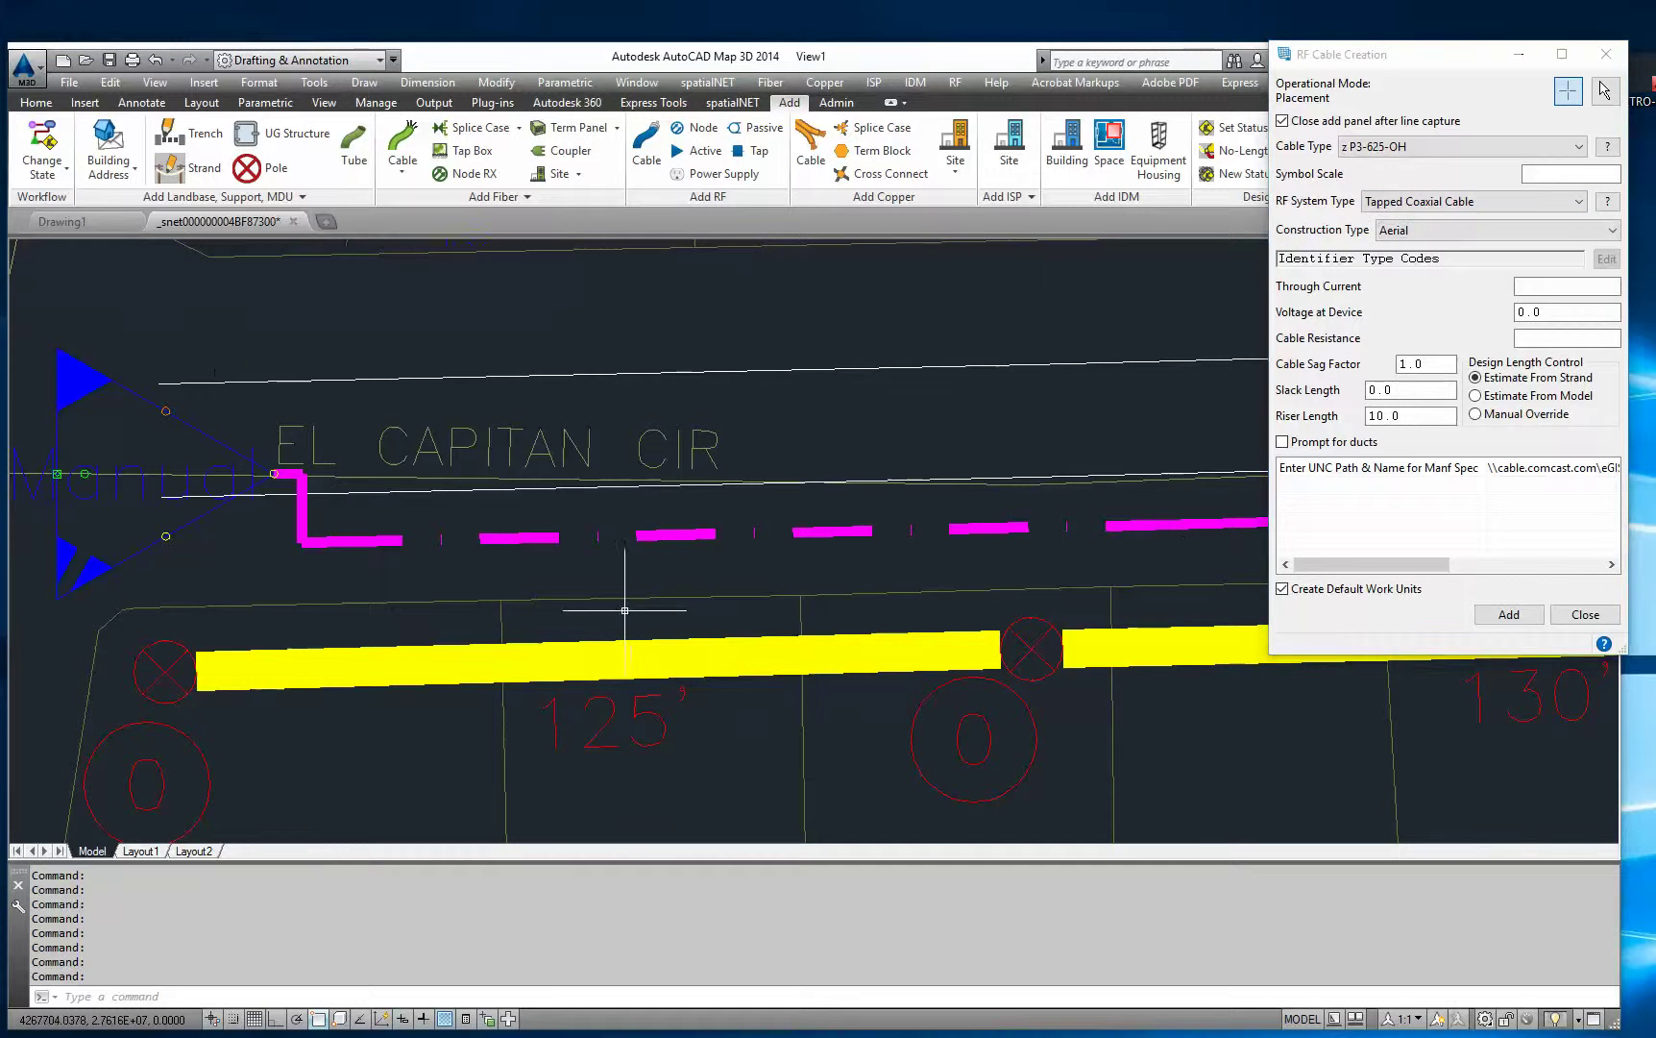
scroll(629, 611, down, 4)
middle_drag(1086, 636, 607, 645)
scroll(609, 644, down, 2)
middle_drag(838, 423, 800, 626)
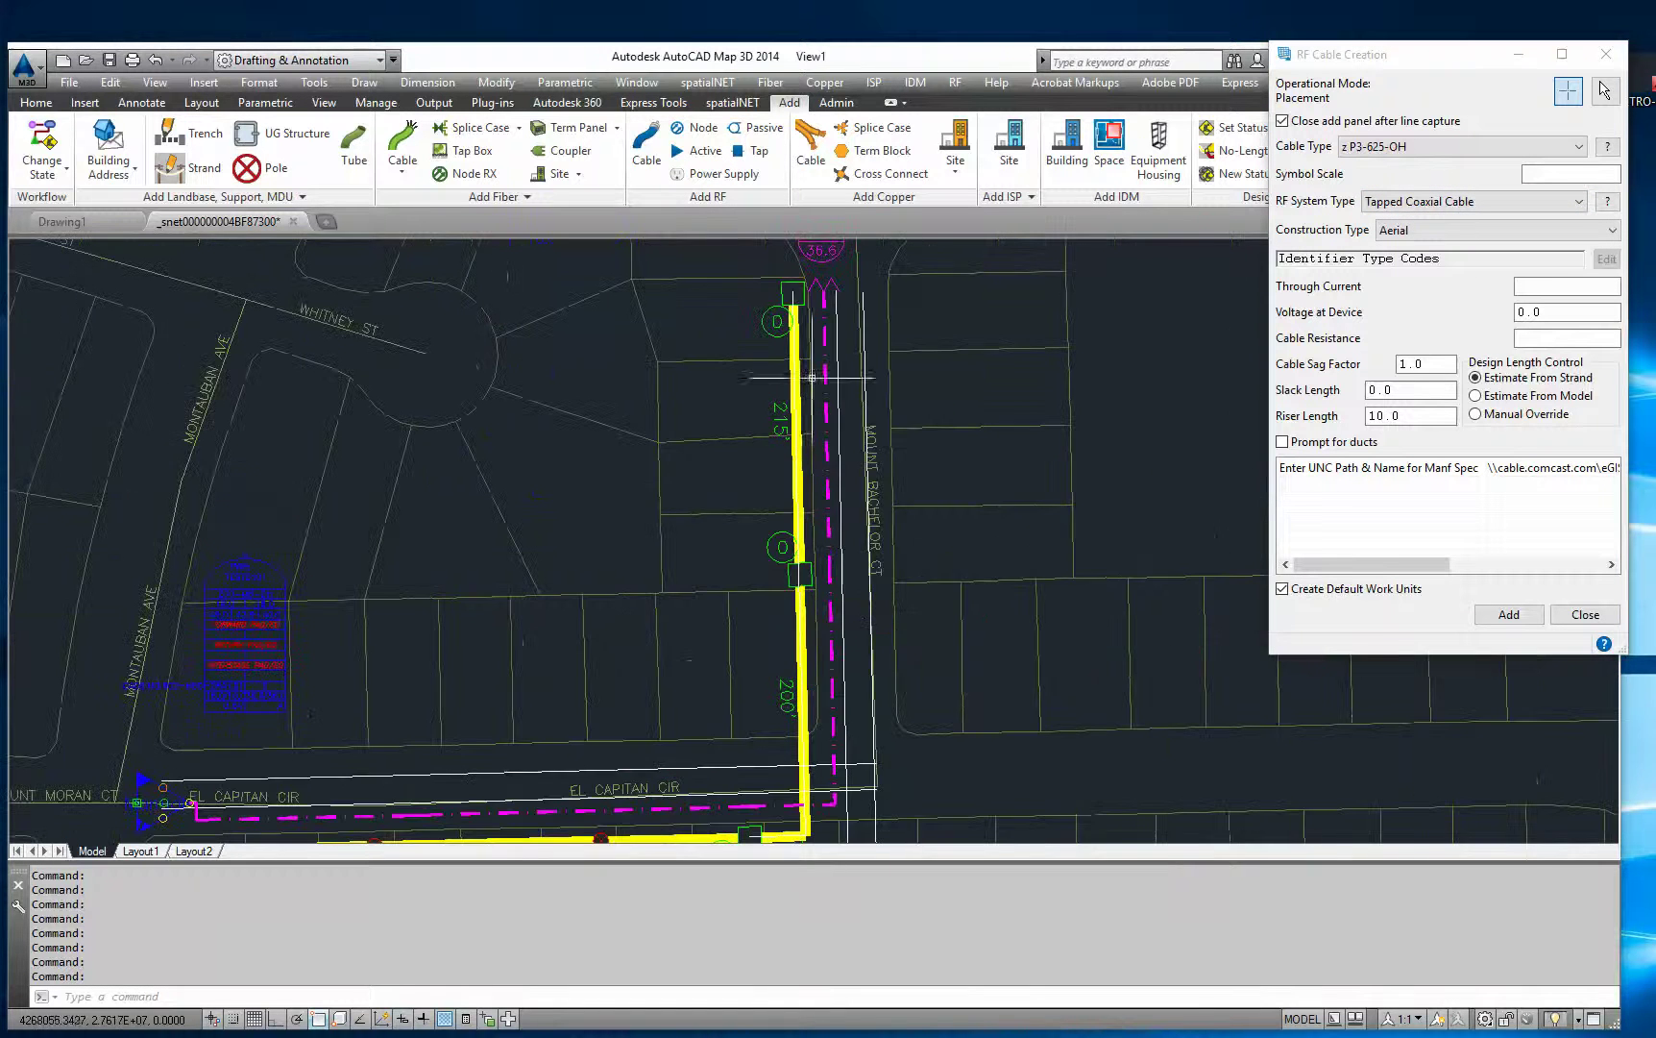
middle_drag(597, 787, 707, 592)
scroll(612, 671, up, 2)
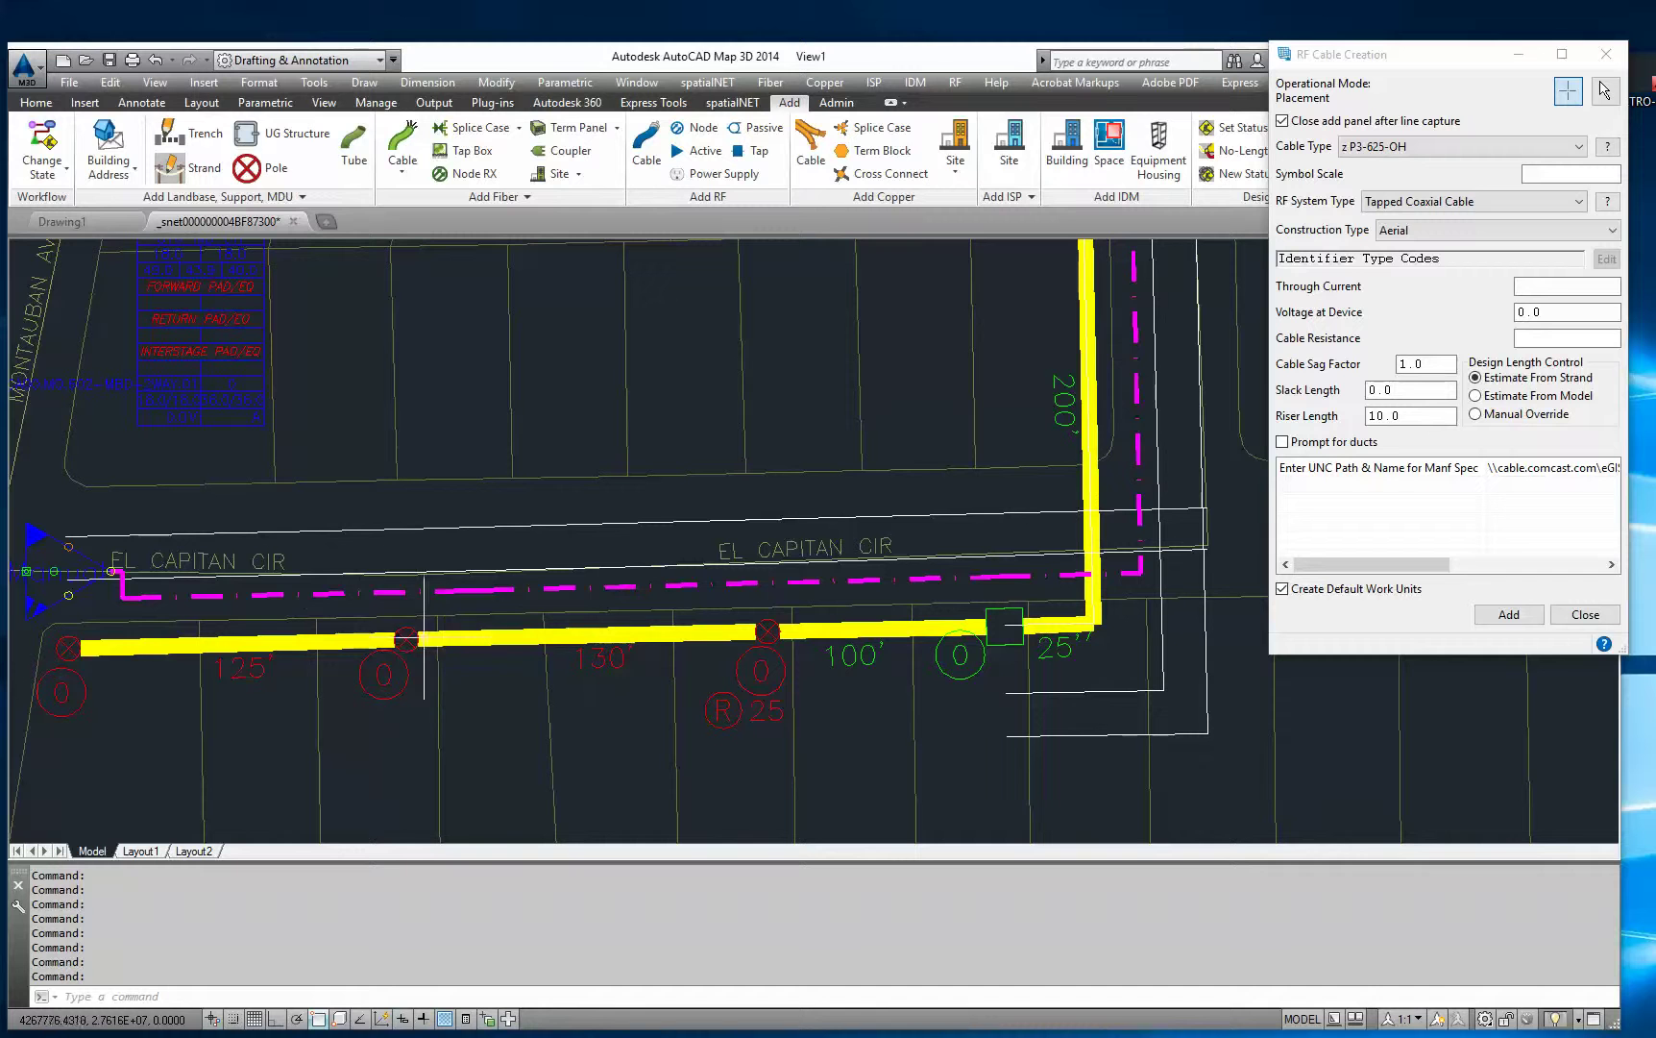
click(752, 105)
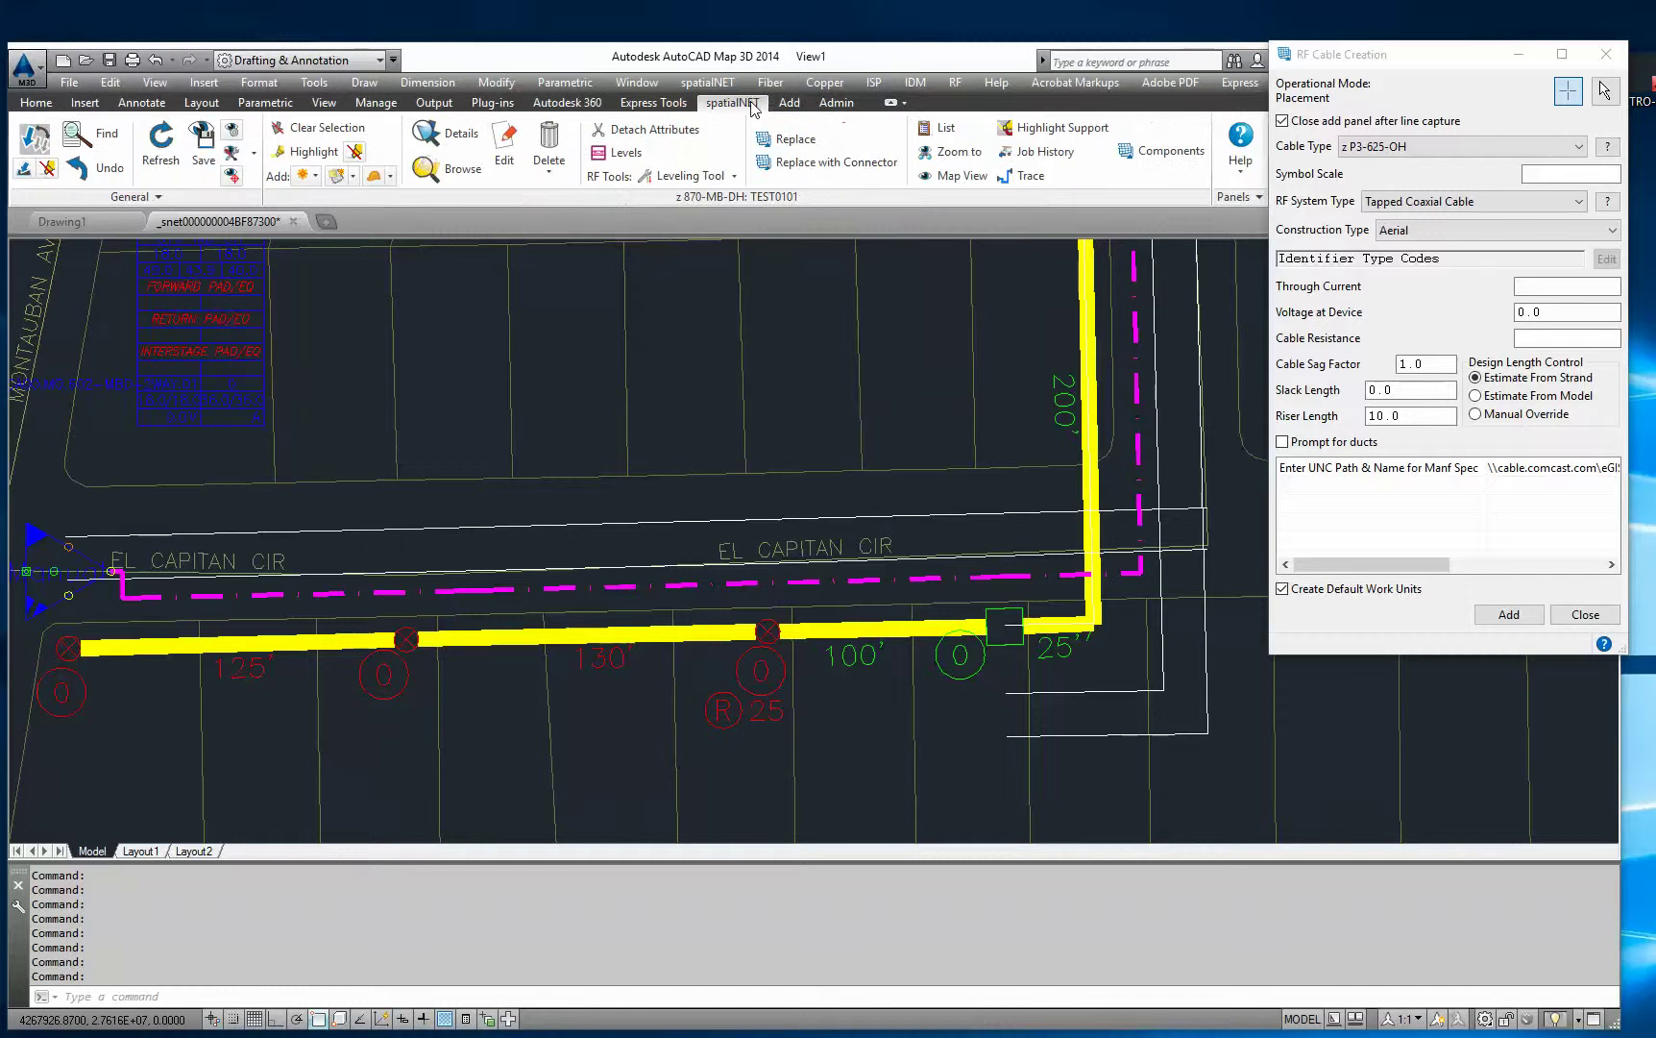
Step: Clear the highlighting, start placing the z P3-625-OH cable with object snap off, and capture the 125' and 130' strand spans for its length
click(47, 170)
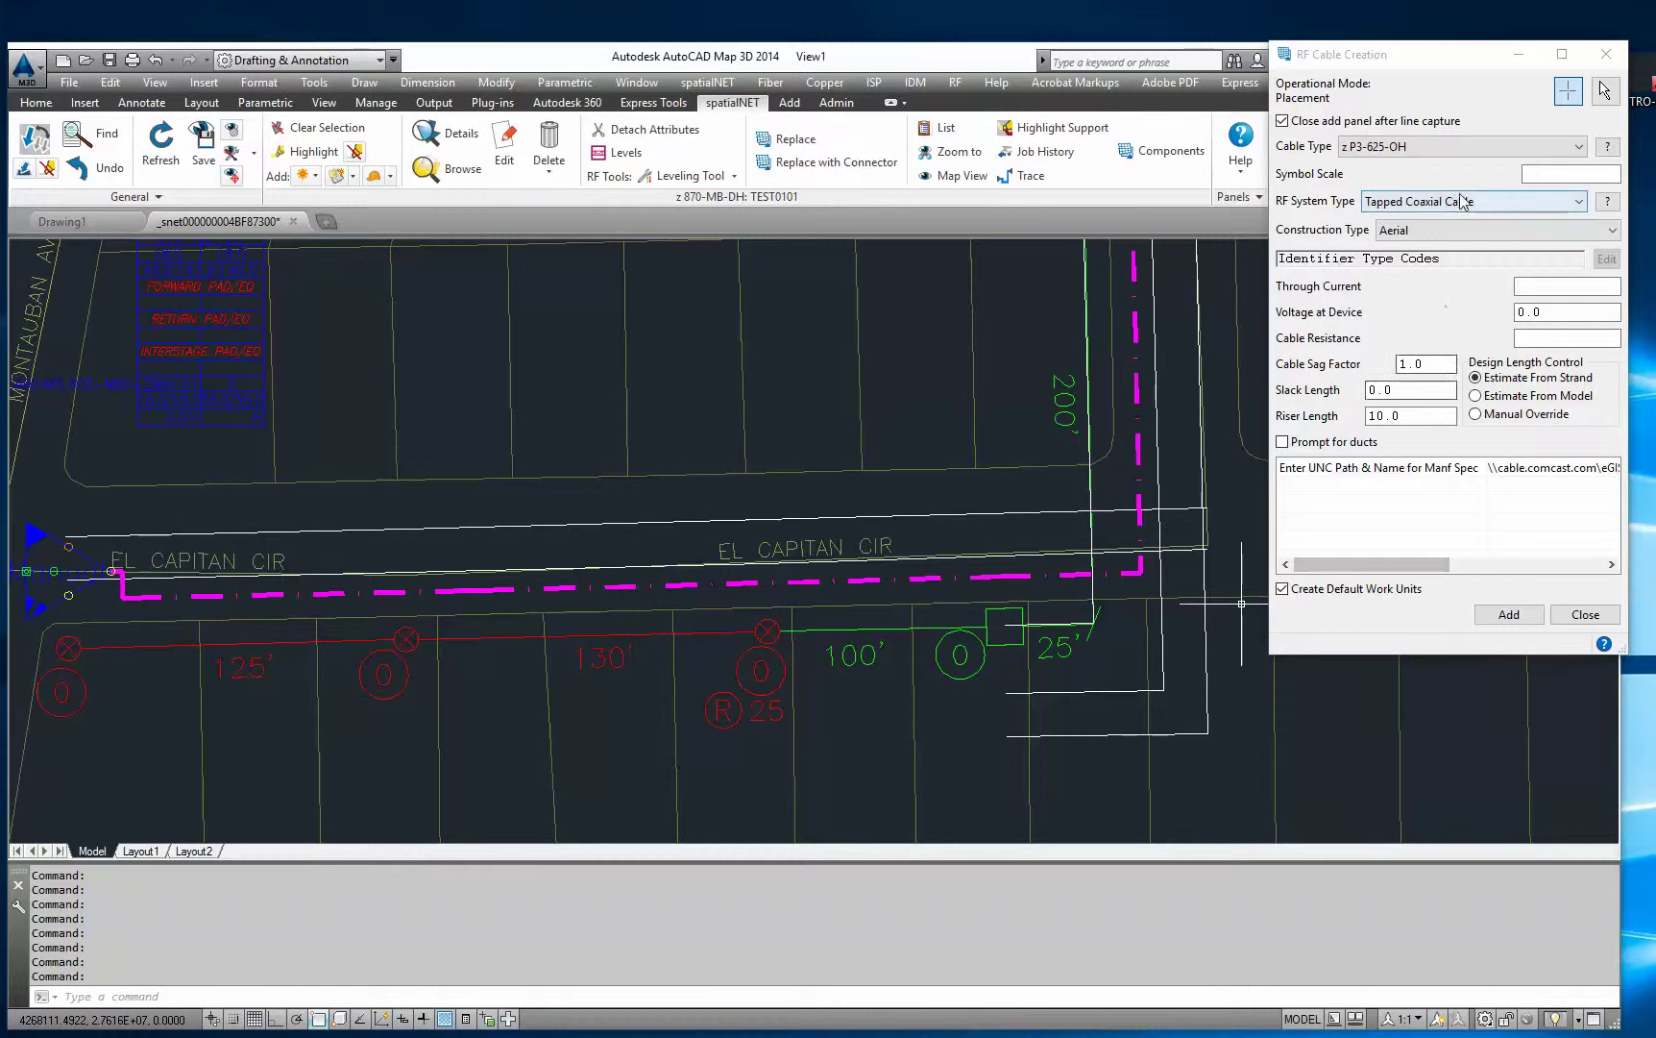
click(1507, 617)
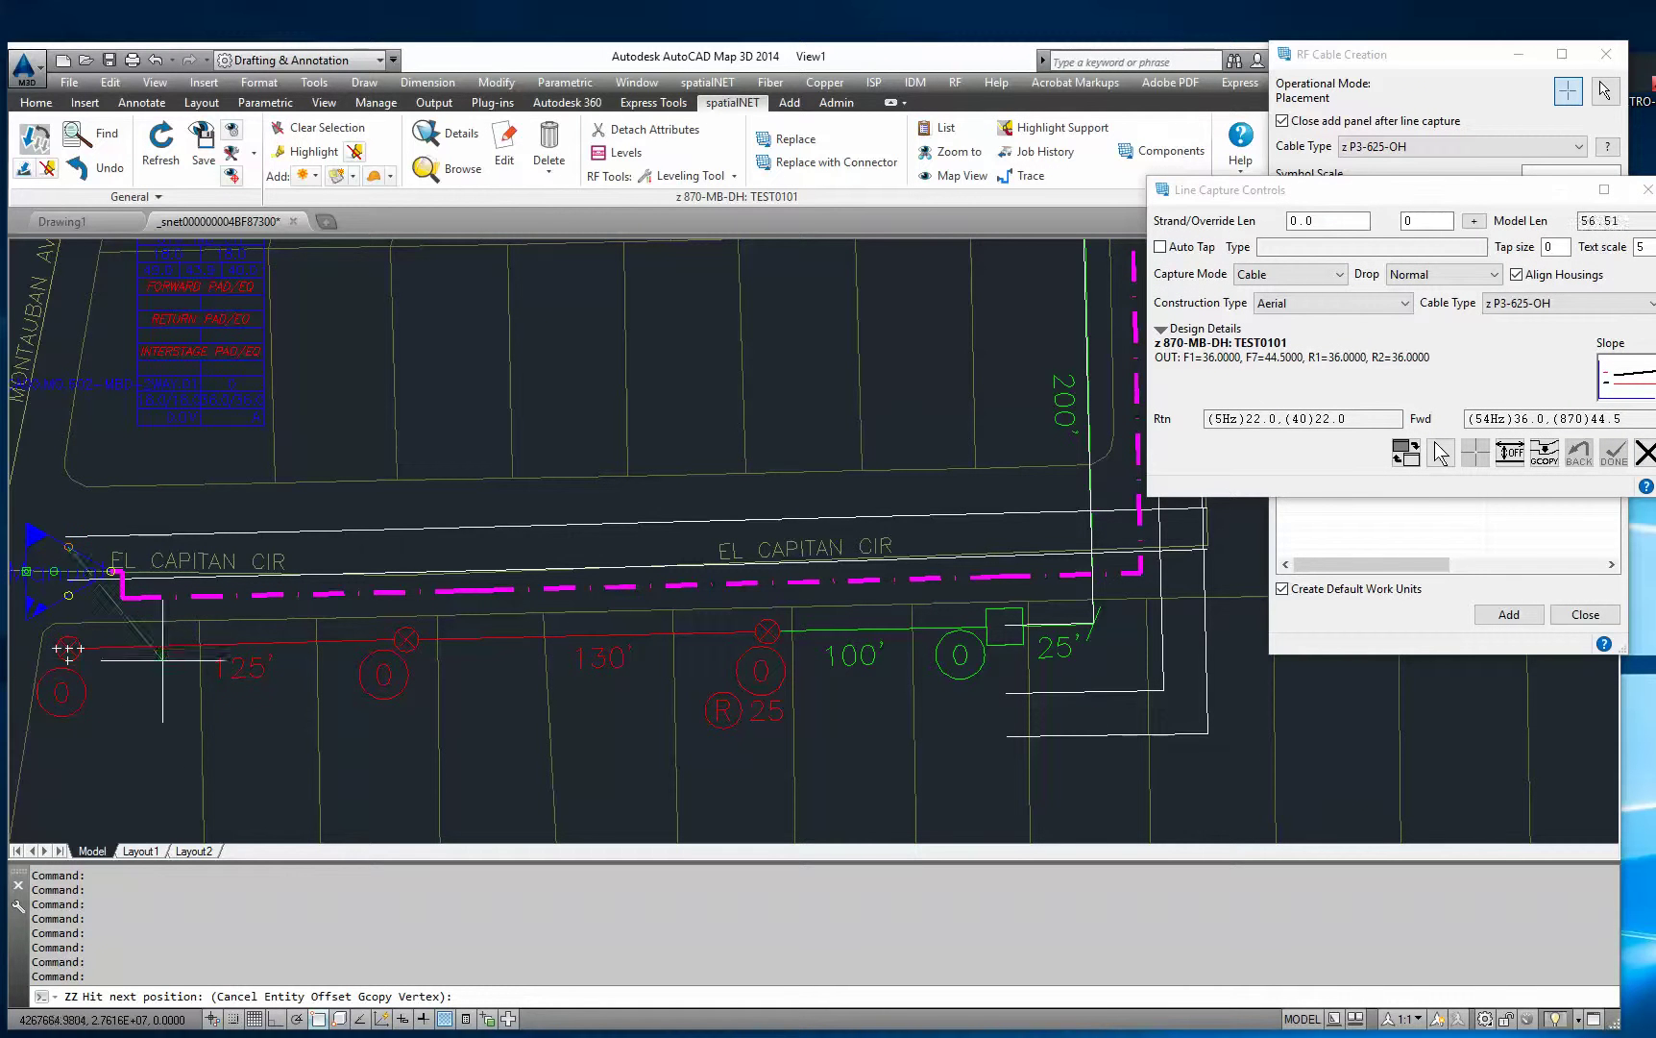
key(F3)
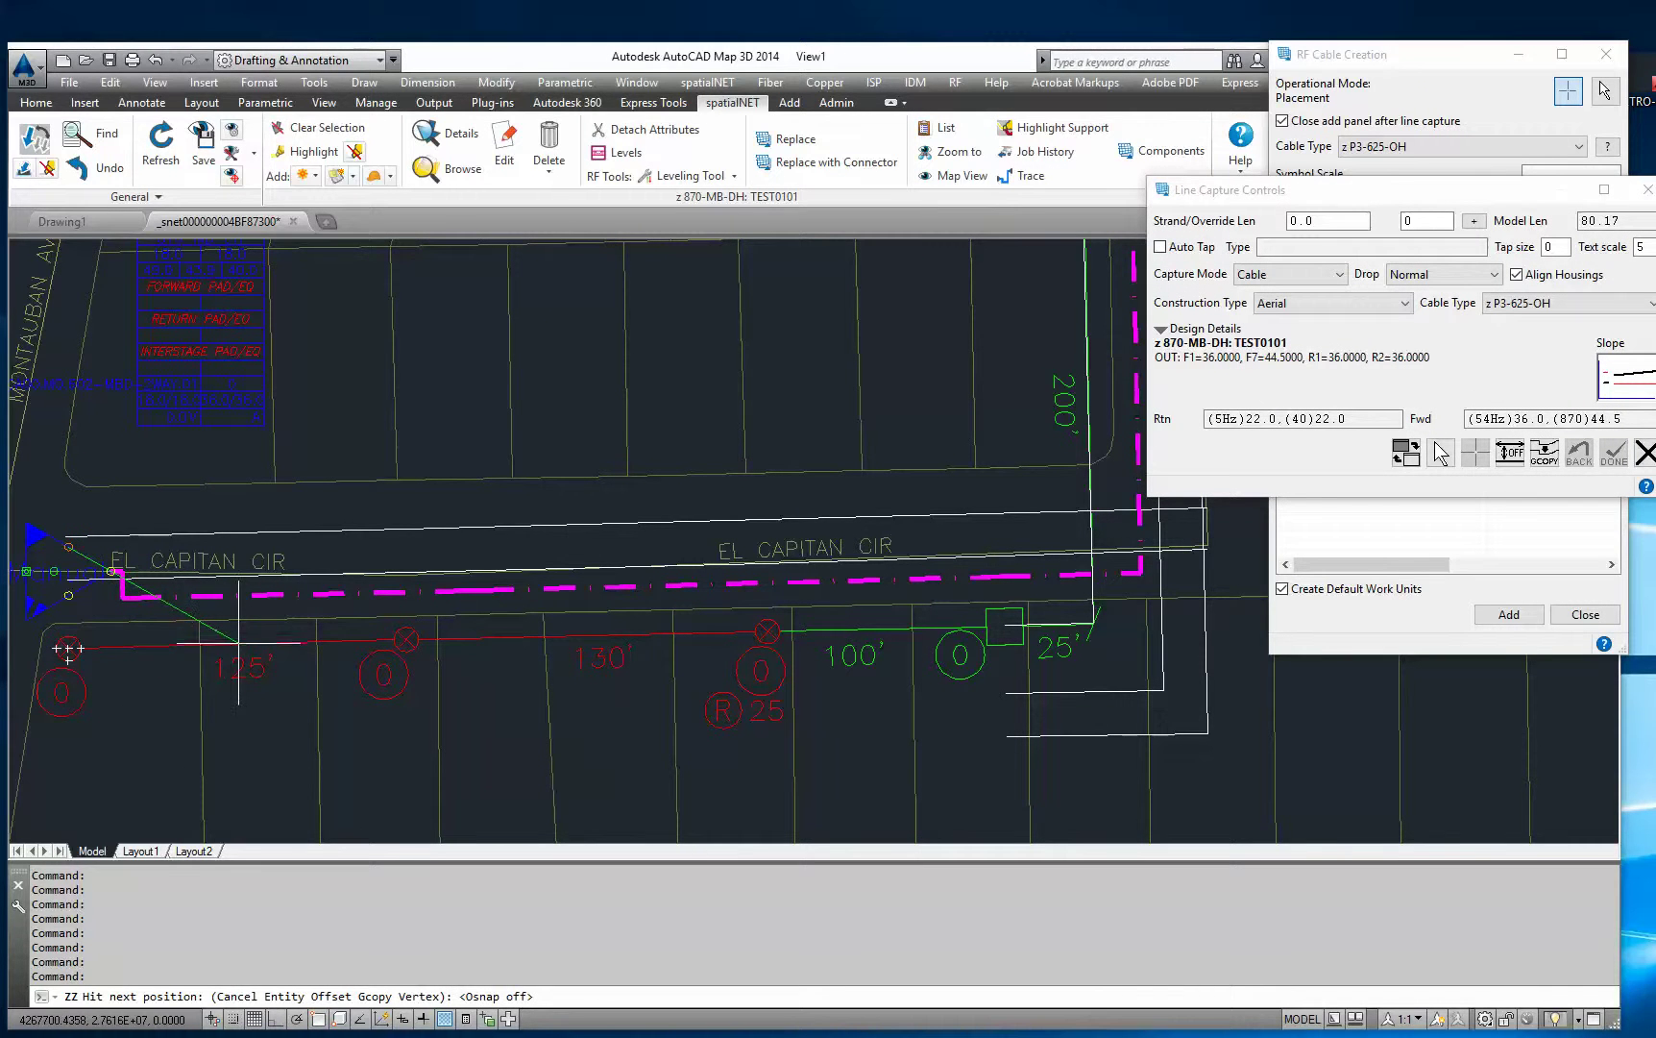
click(238, 642)
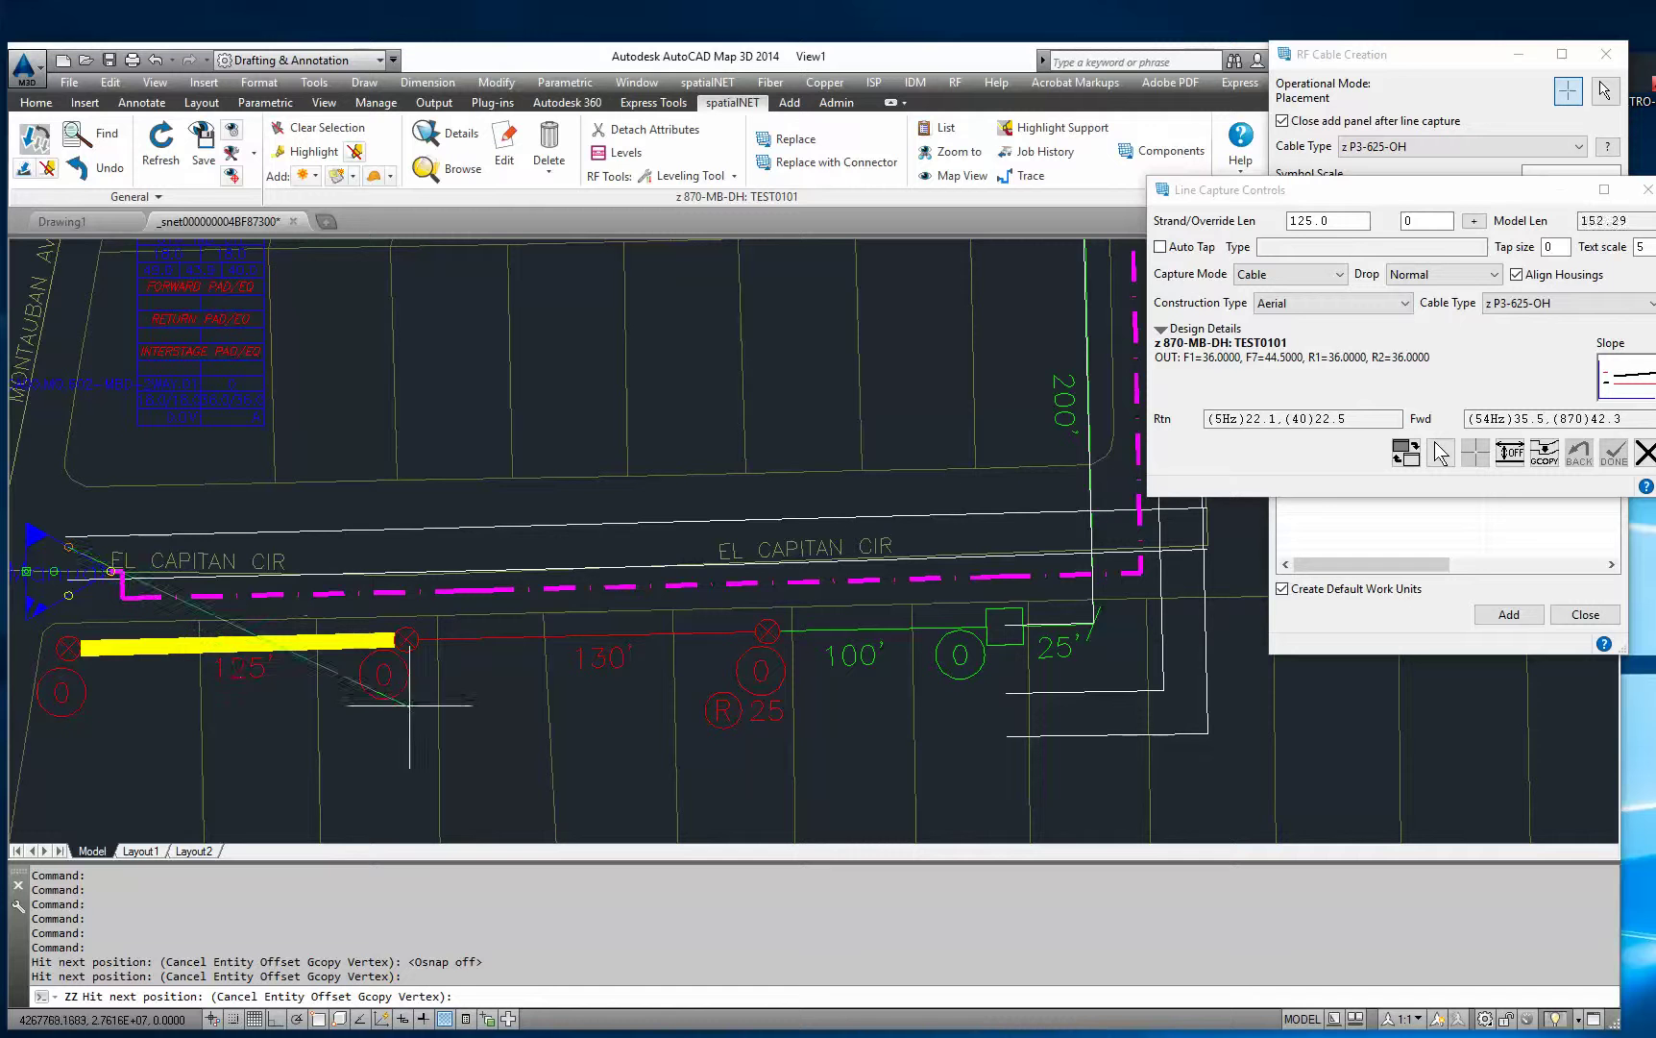
click(601, 654)
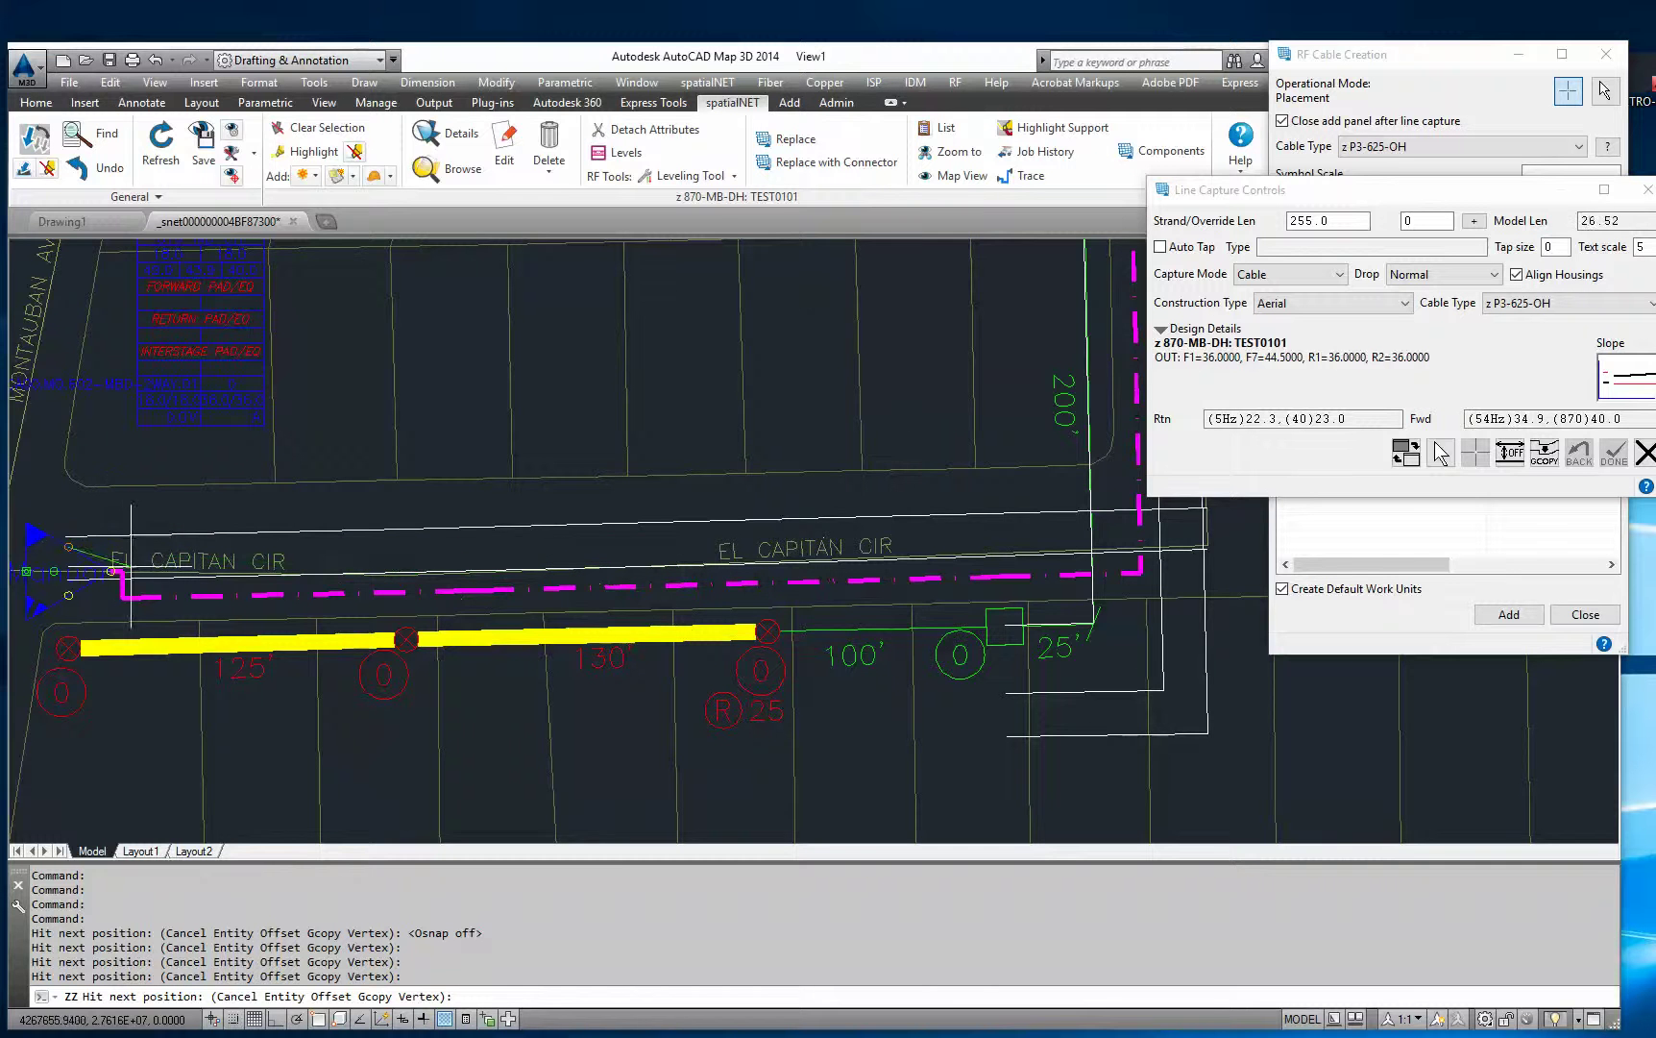
Step: Route the cable out of the amplifier's upper output port and square it down to the El Capitan Cir line using Ortho
scroll(130, 566, up, 5)
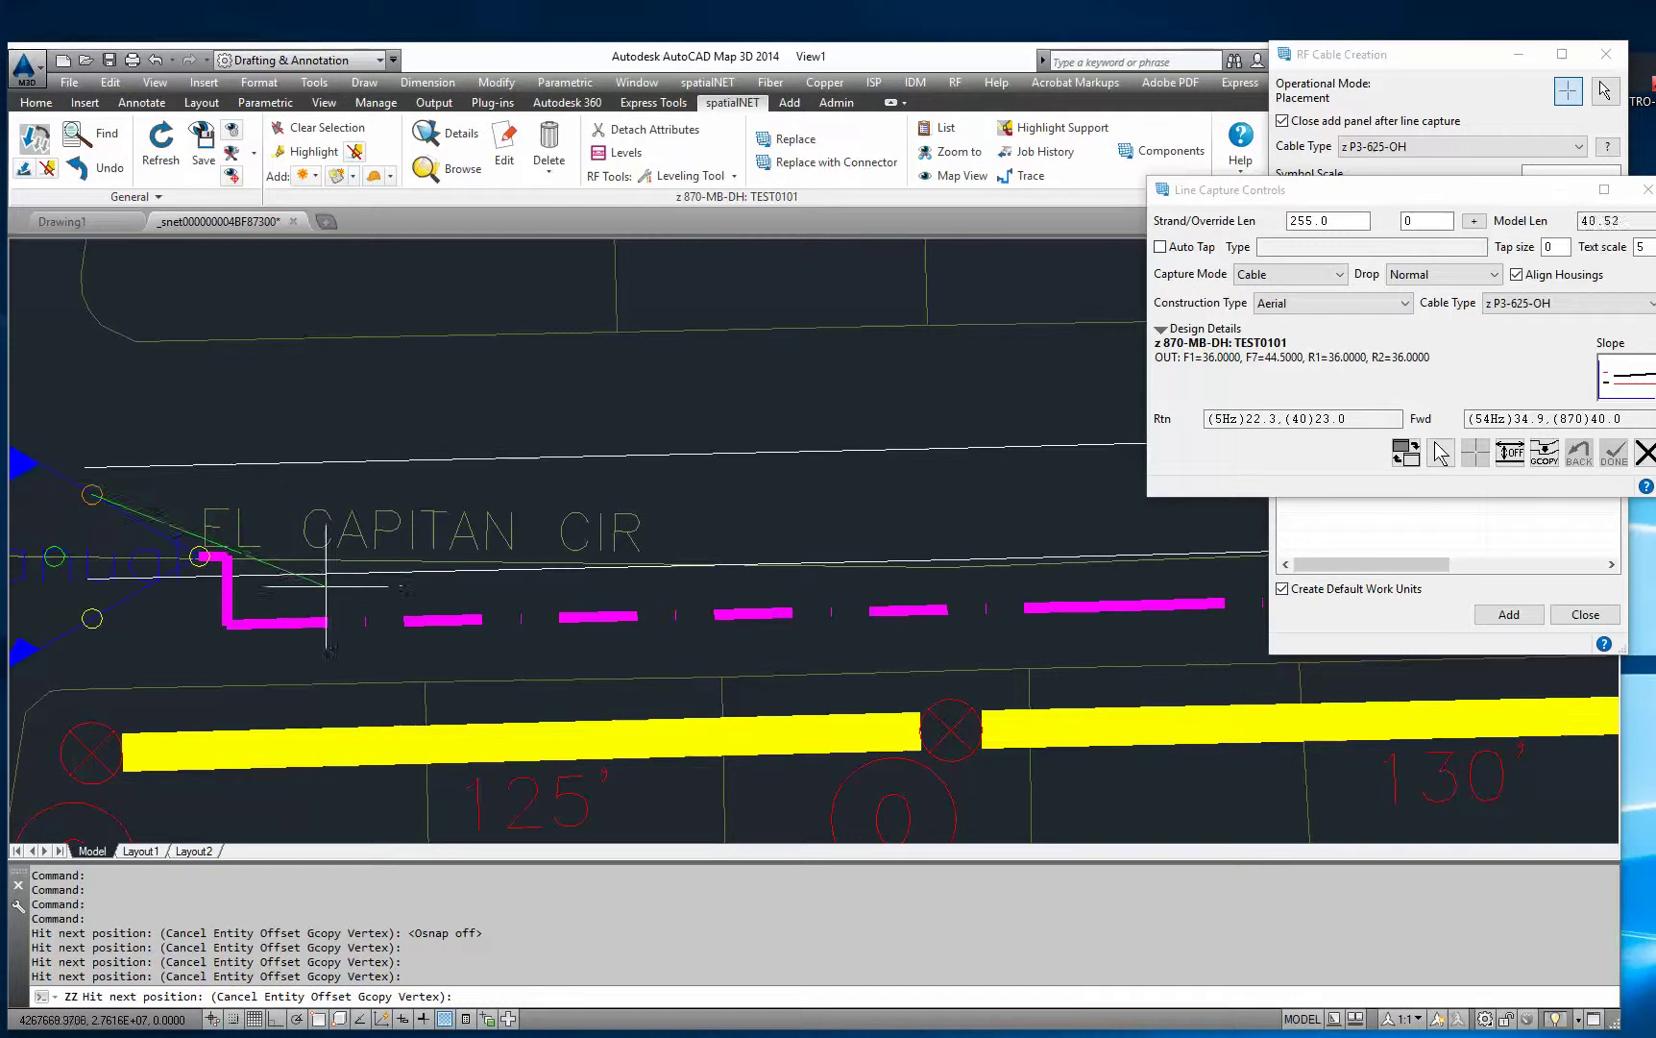
scroll(108, 485, up, 2)
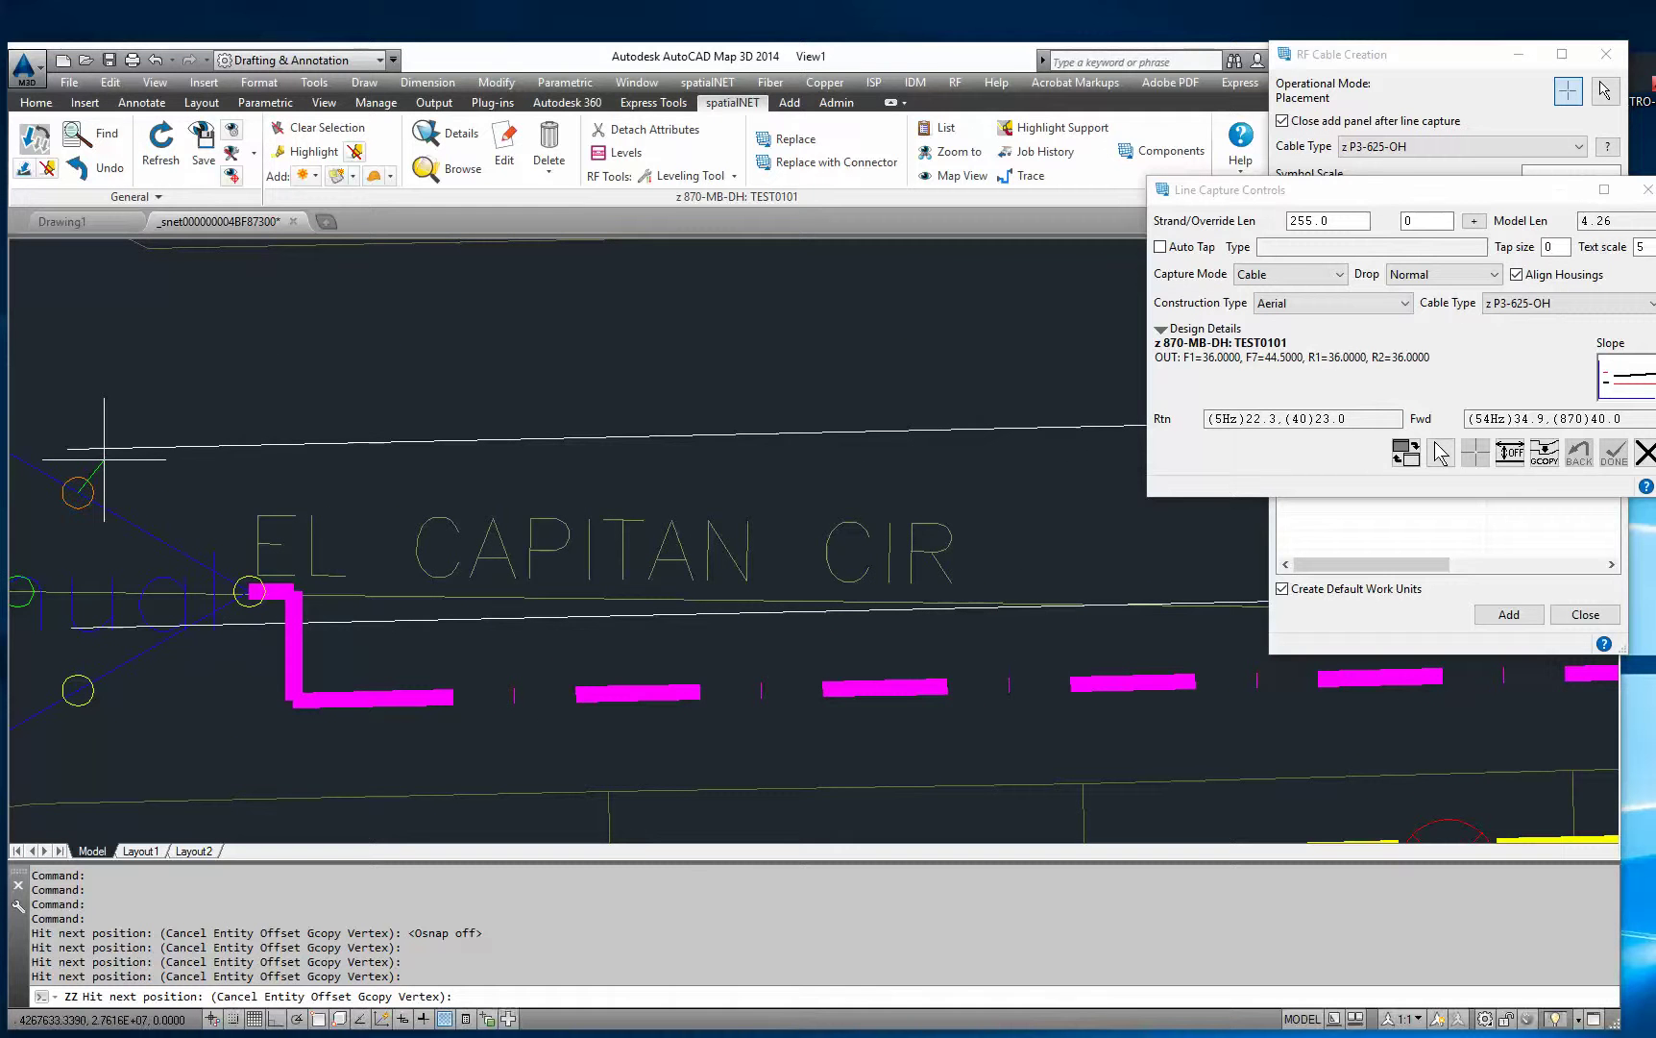
click(106, 460)
middle_drag(221, 491, 111, 549)
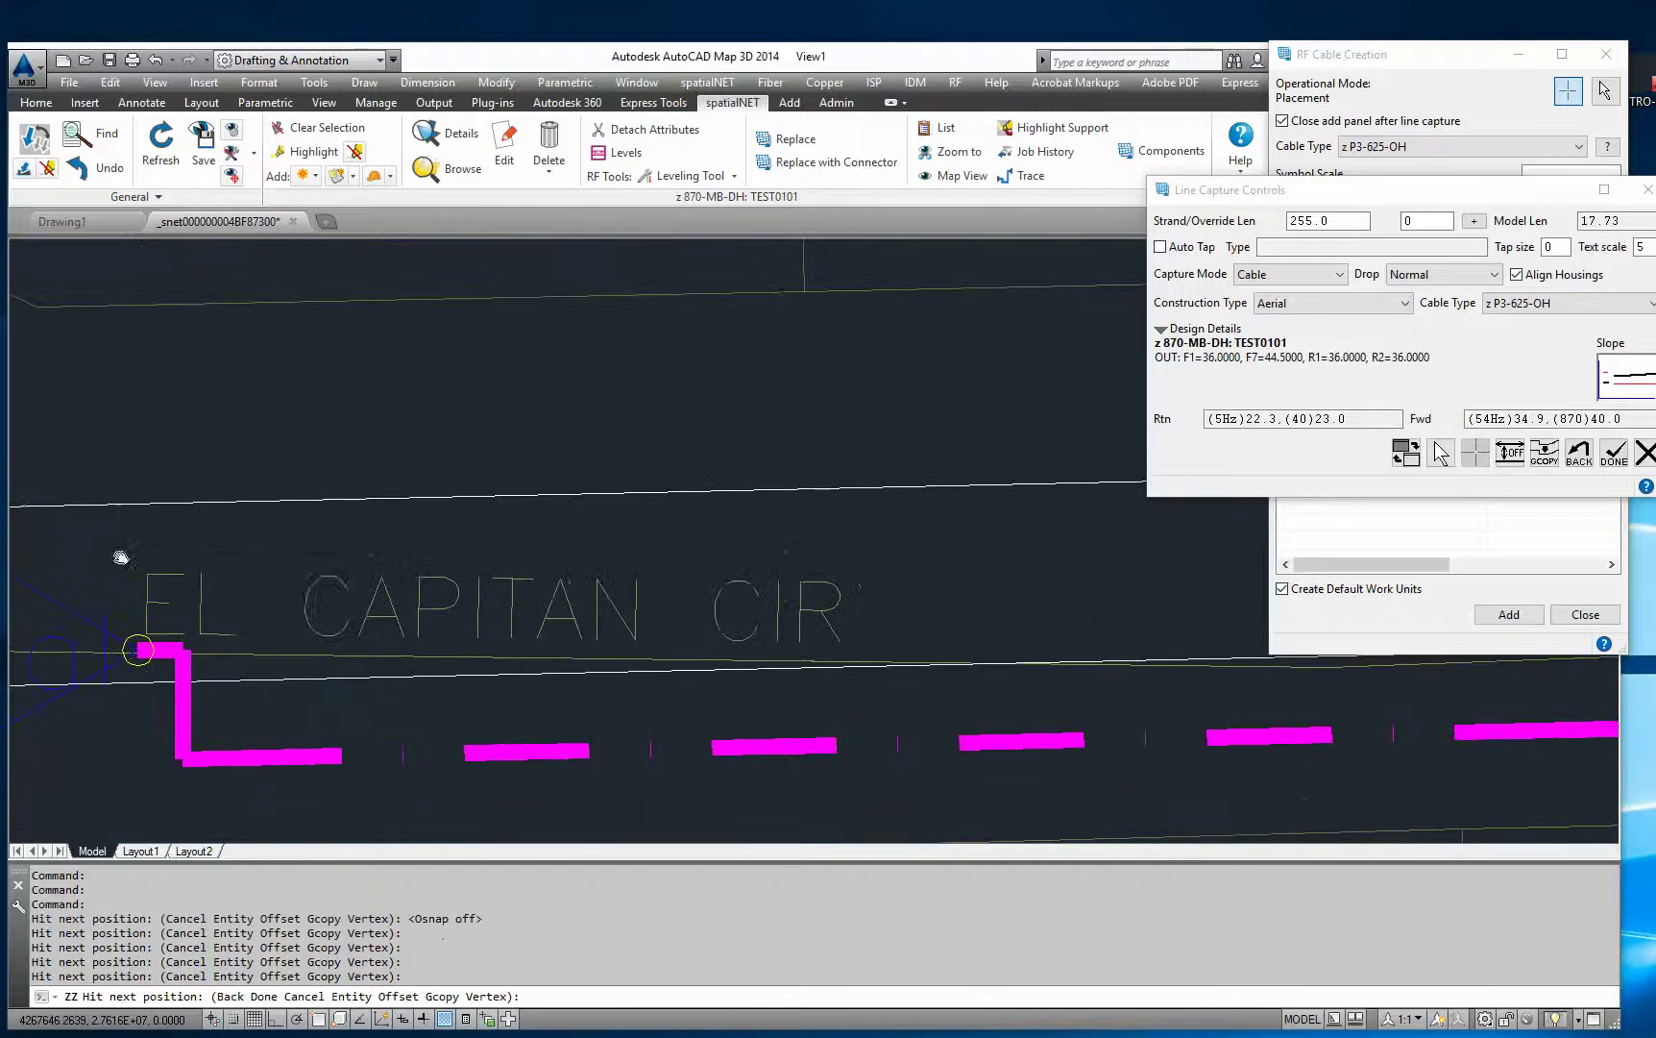
key(F8)
click(300, 517)
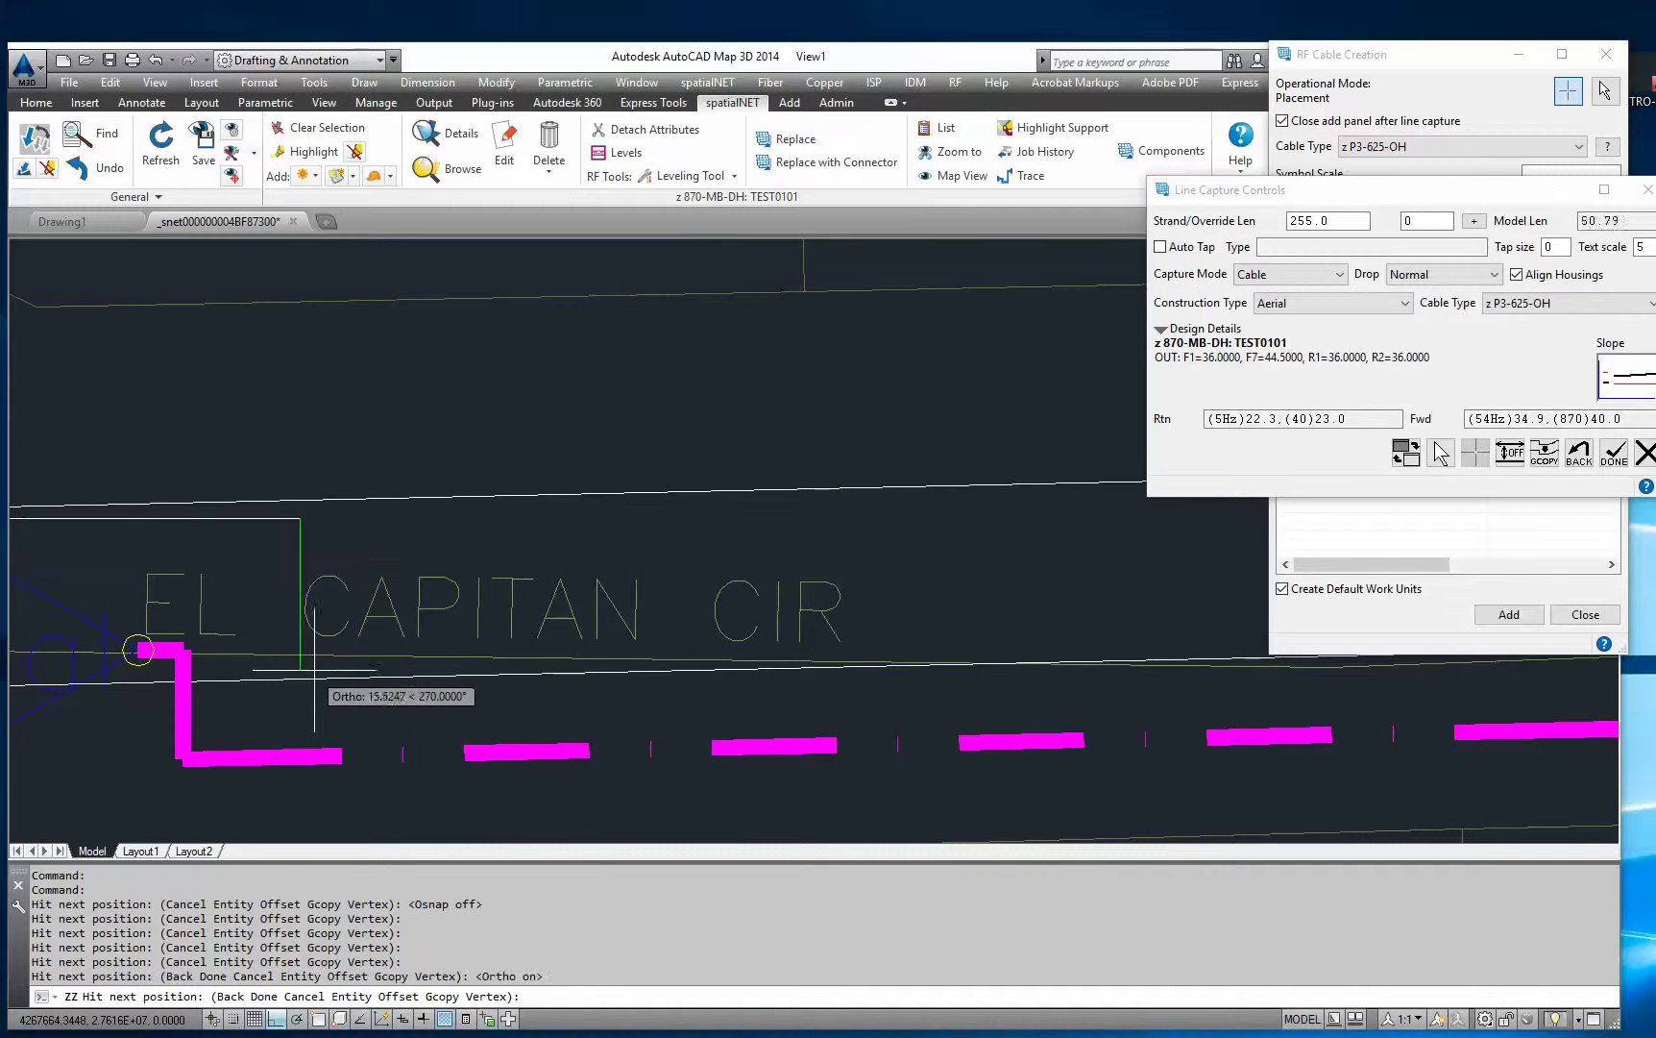
click(301, 670)
key(F8)
scroll(542, 693, down, 3)
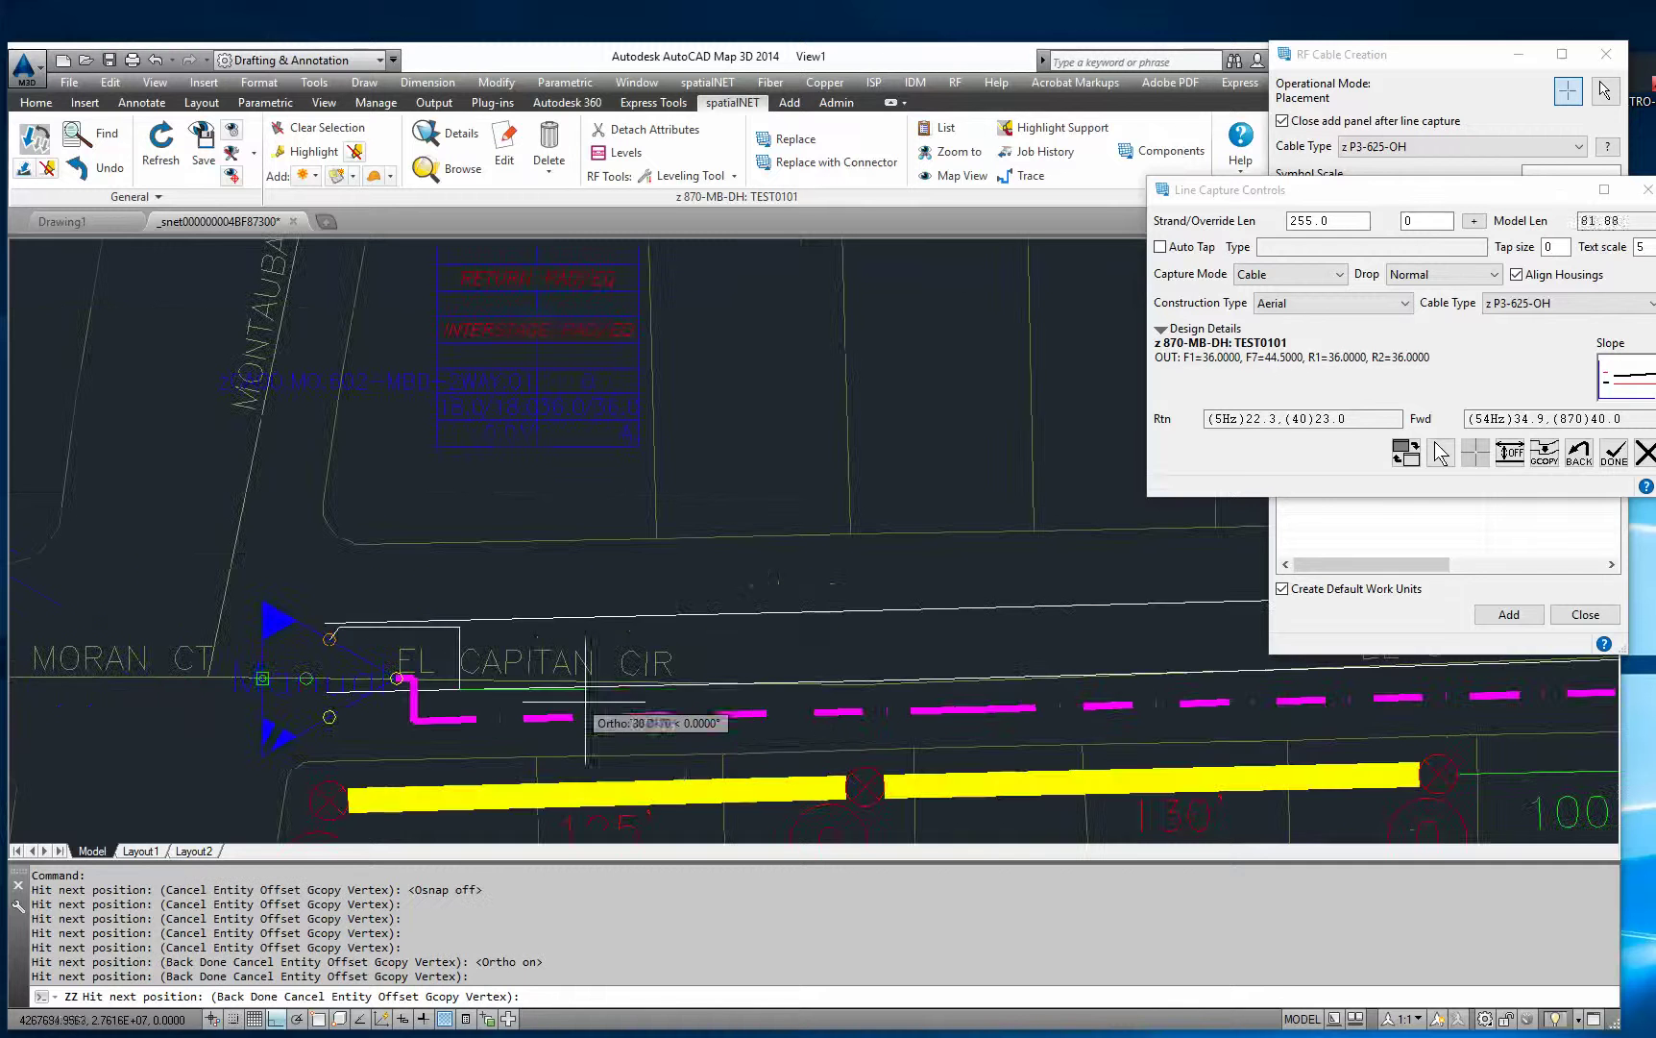
Step: Place the auto-suggested z FFT2-20N tap on the cable above the pole between the 130' and 100' spans
middle_drag(817, 711, 433, 505)
scroll(798, 409, up, 2)
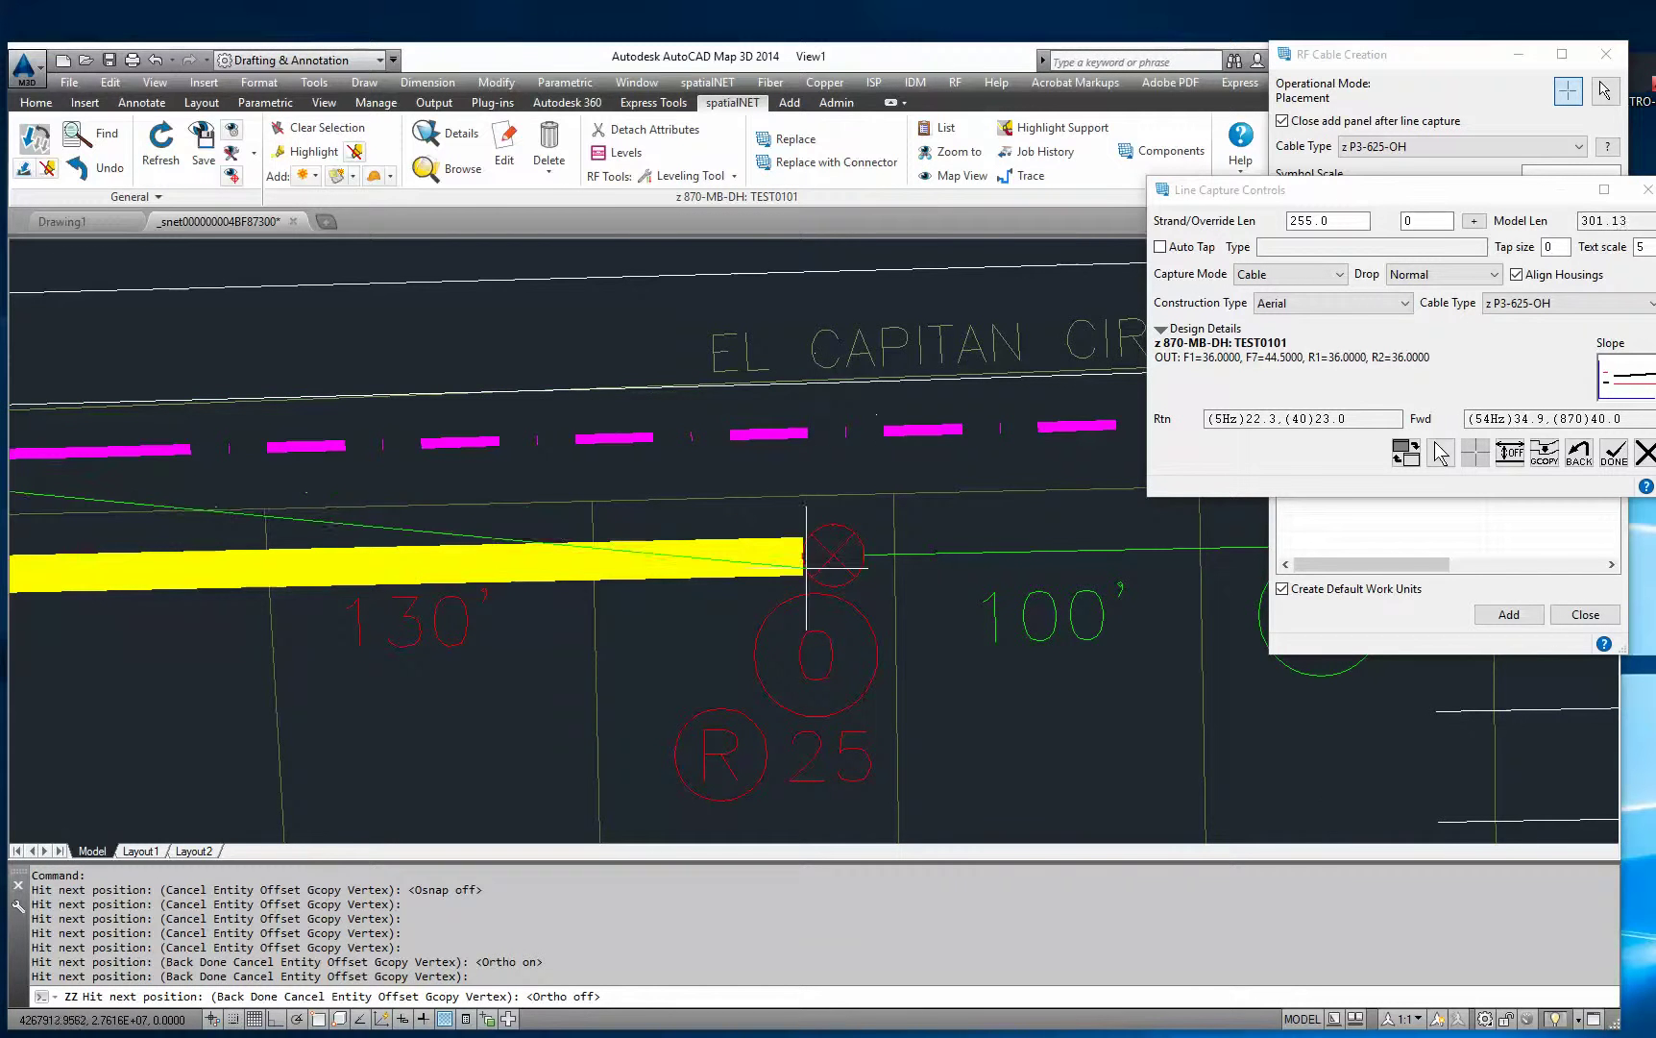
scroll(676, 557, down, 3)
scroll(704, 536, up, 4)
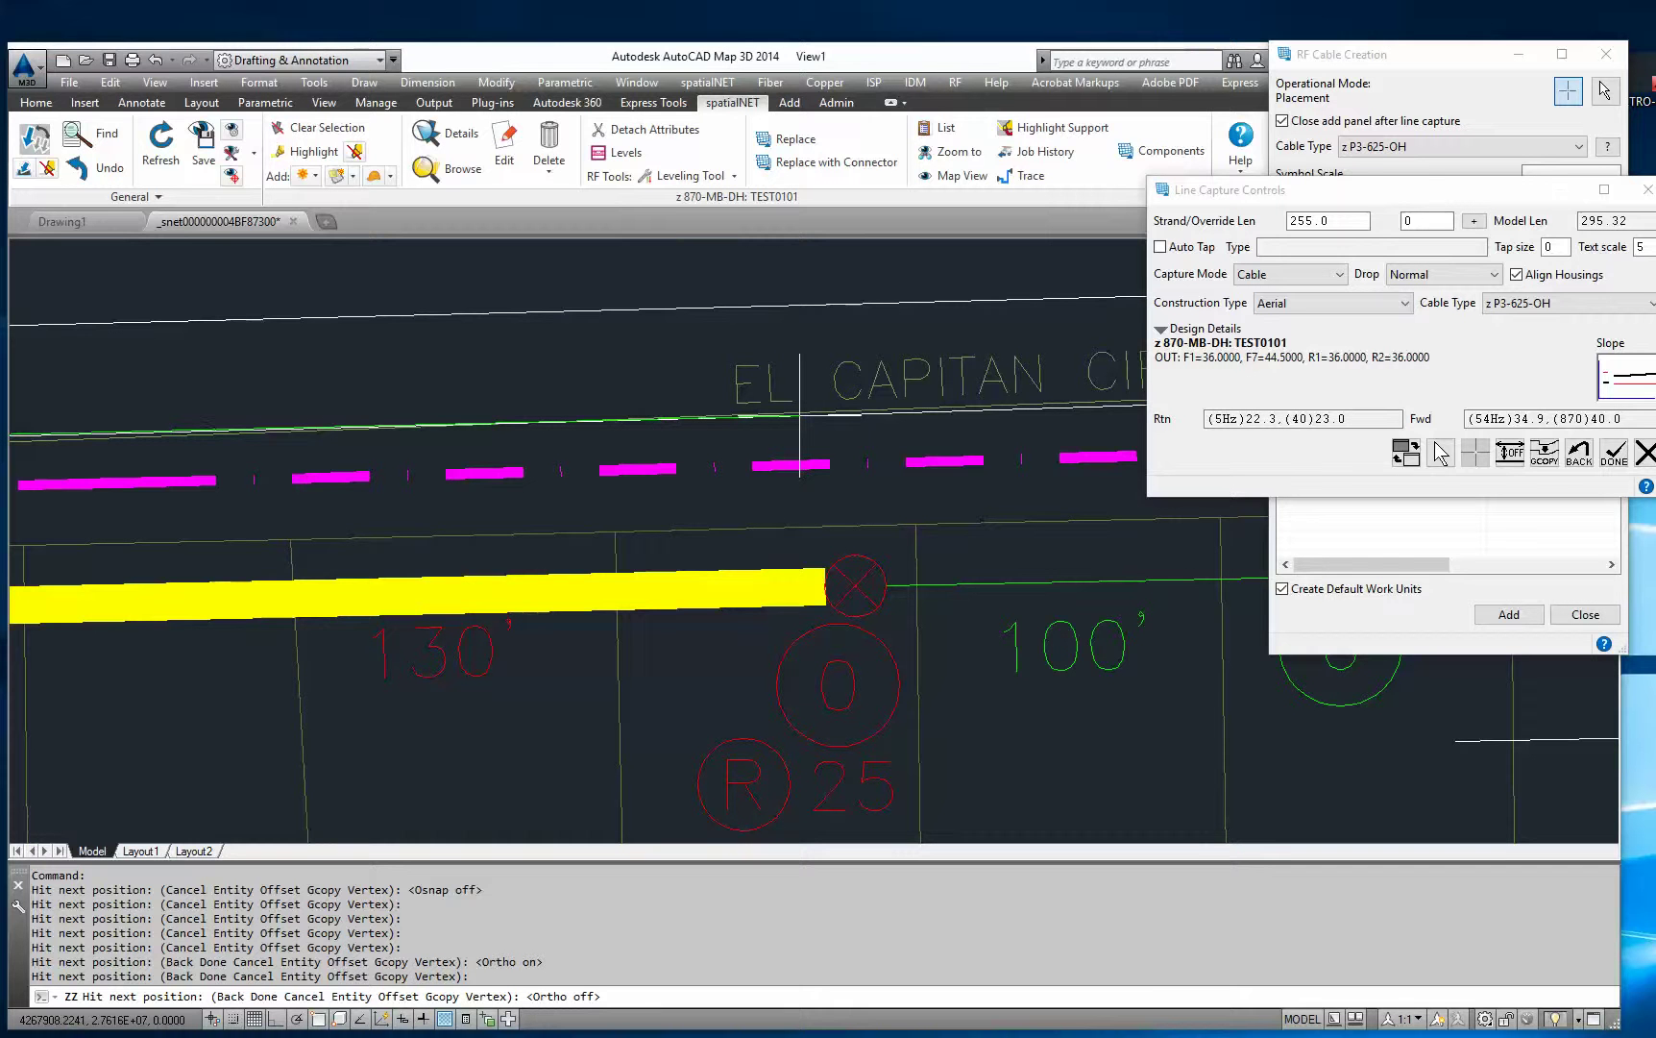
right_click(799, 415)
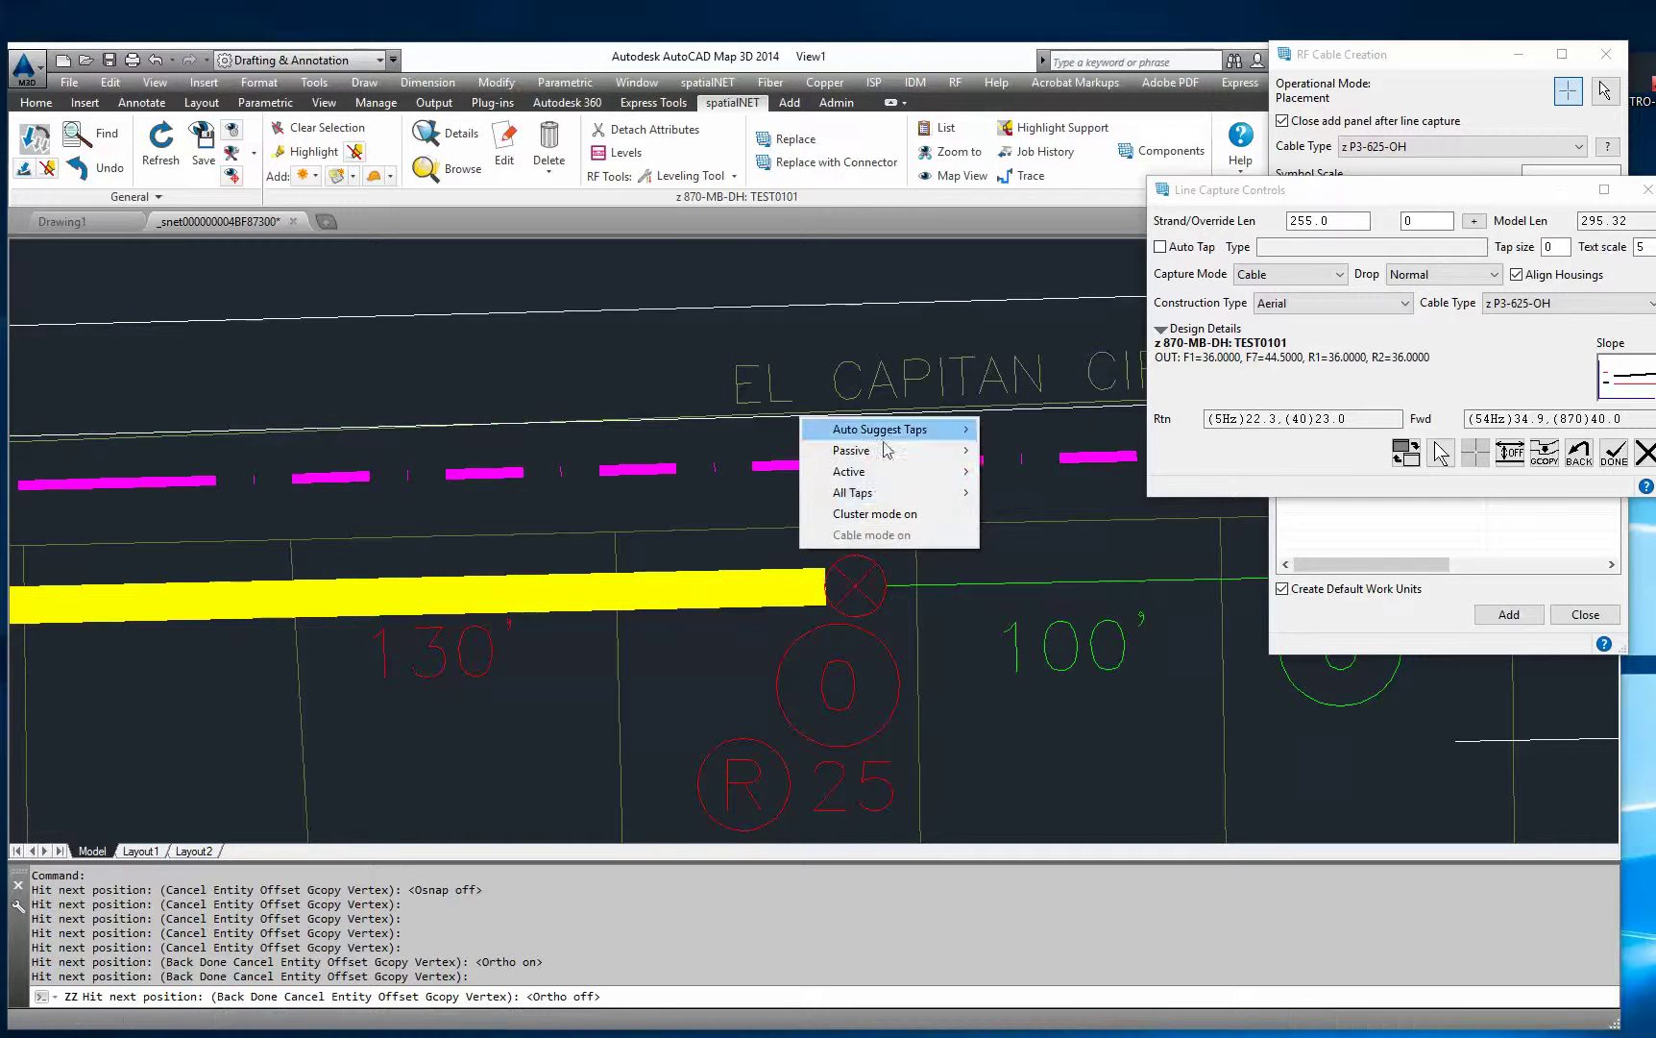
mouse_move(927, 493)
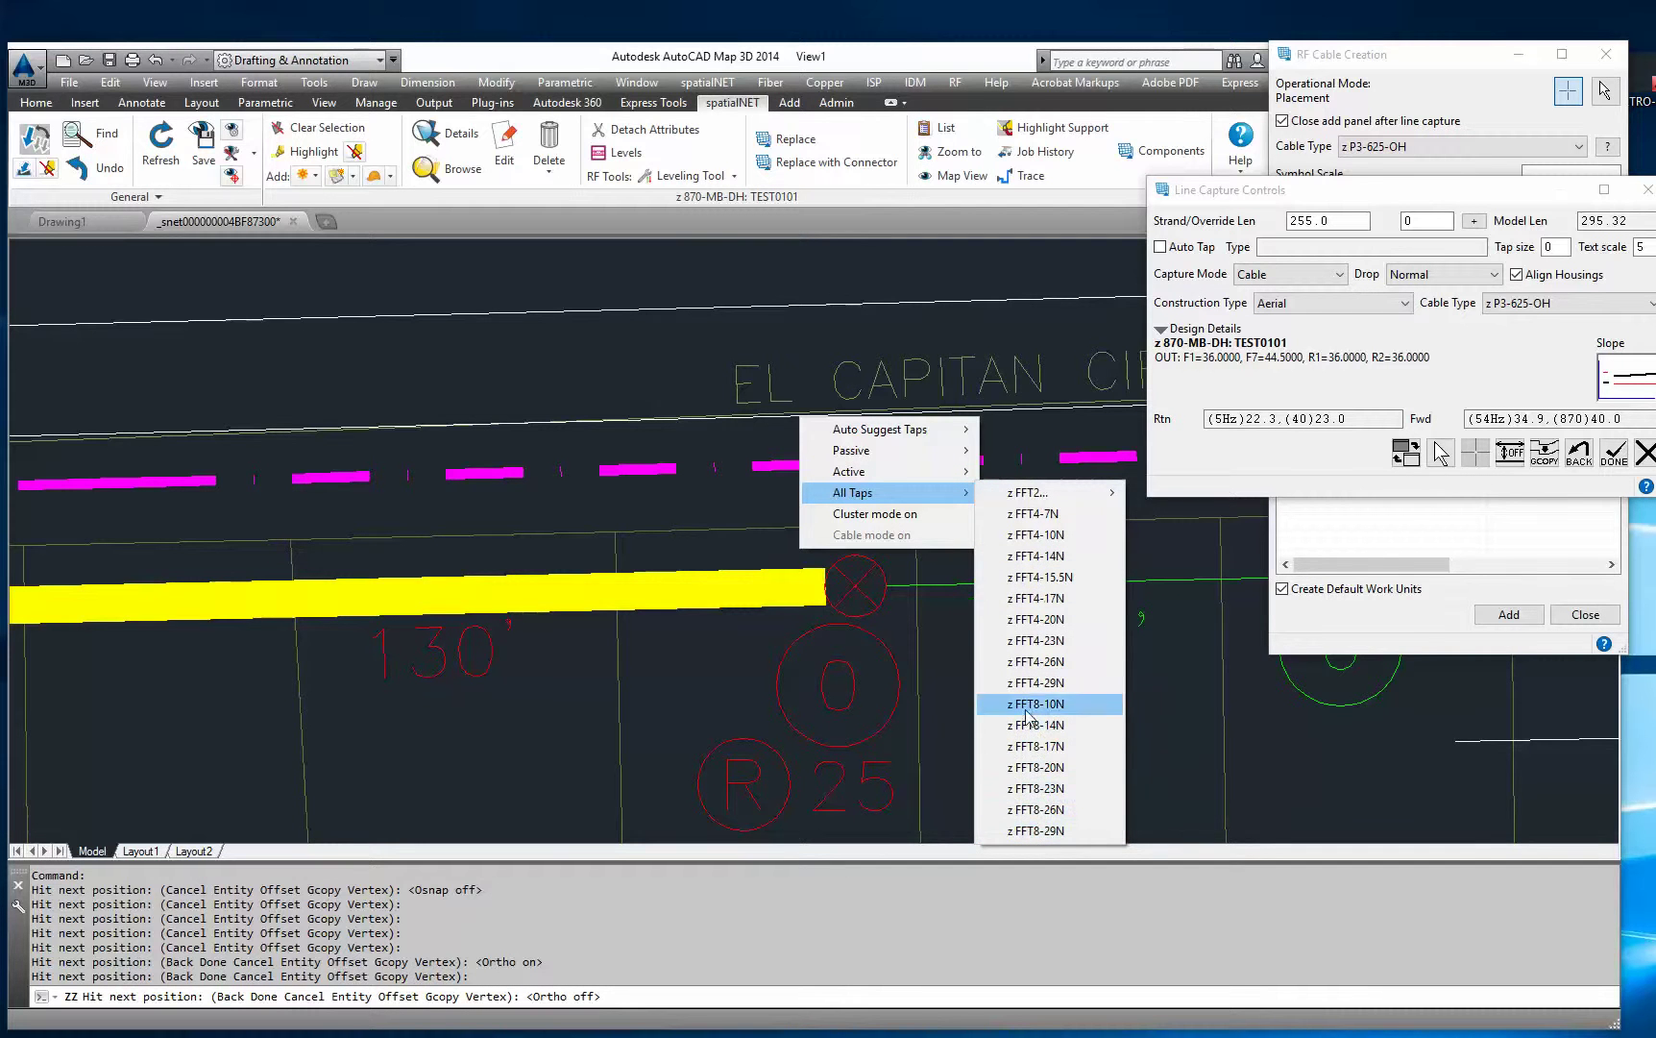
mouse_move(1057, 494)
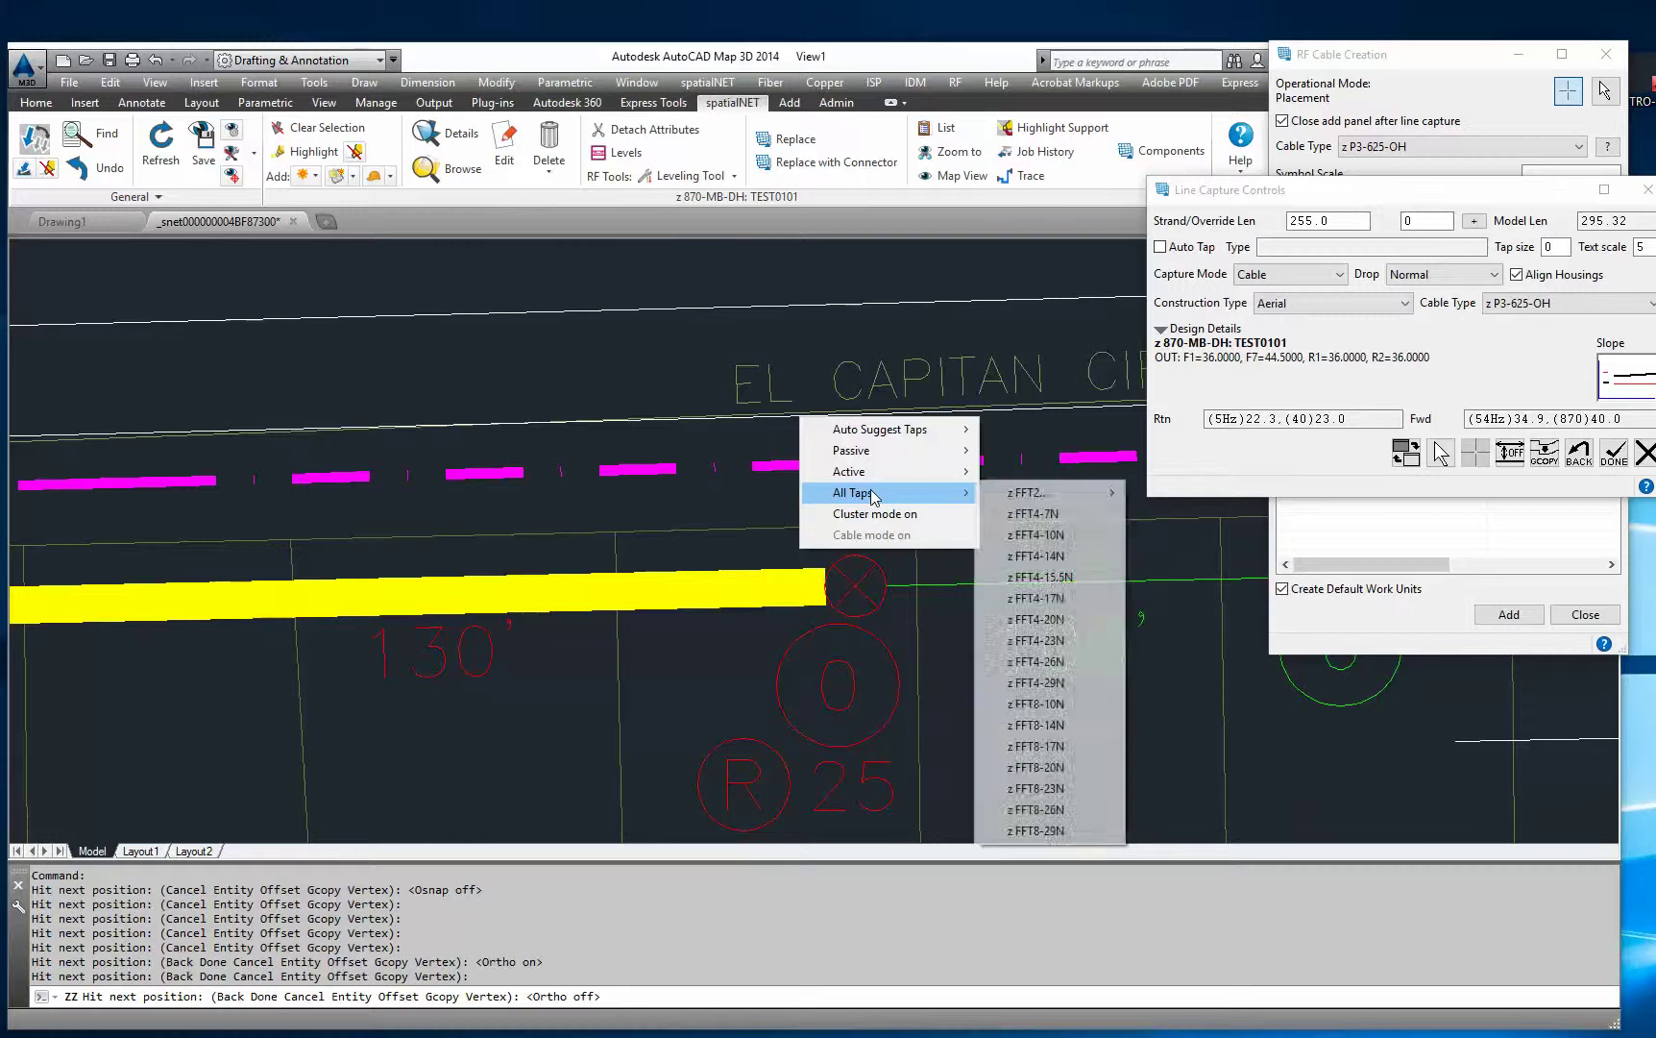
mouse_move(888, 439)
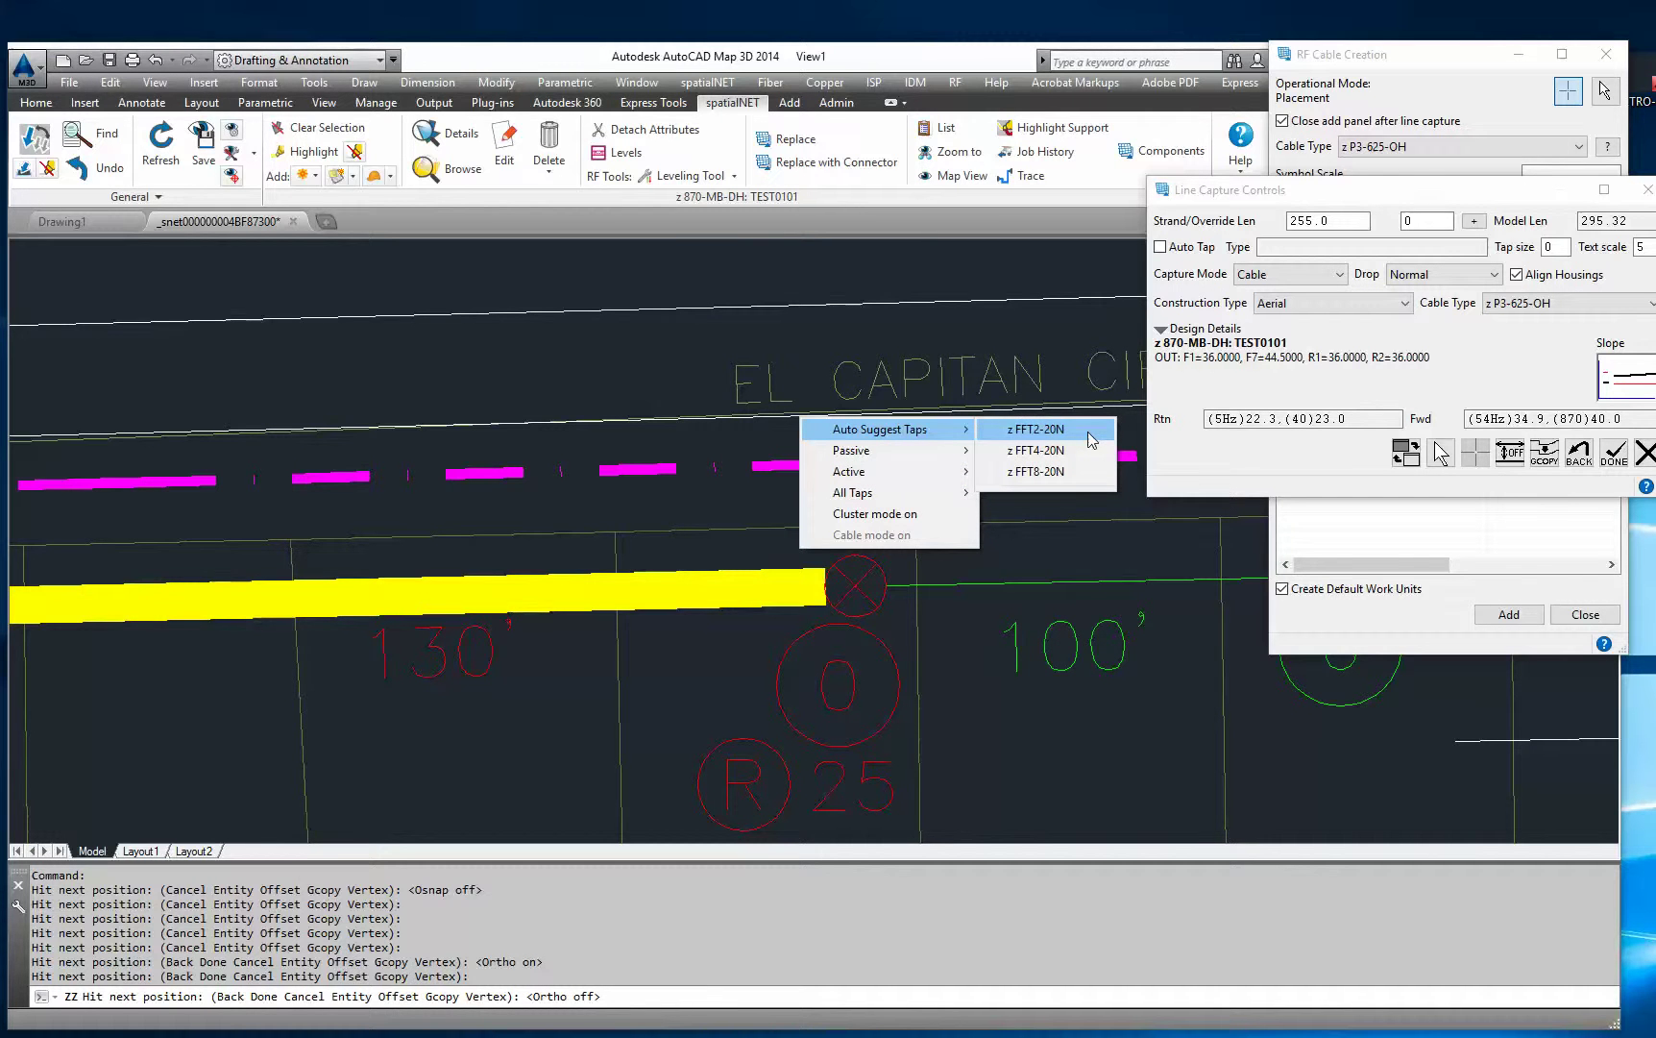
click(1049, 434)
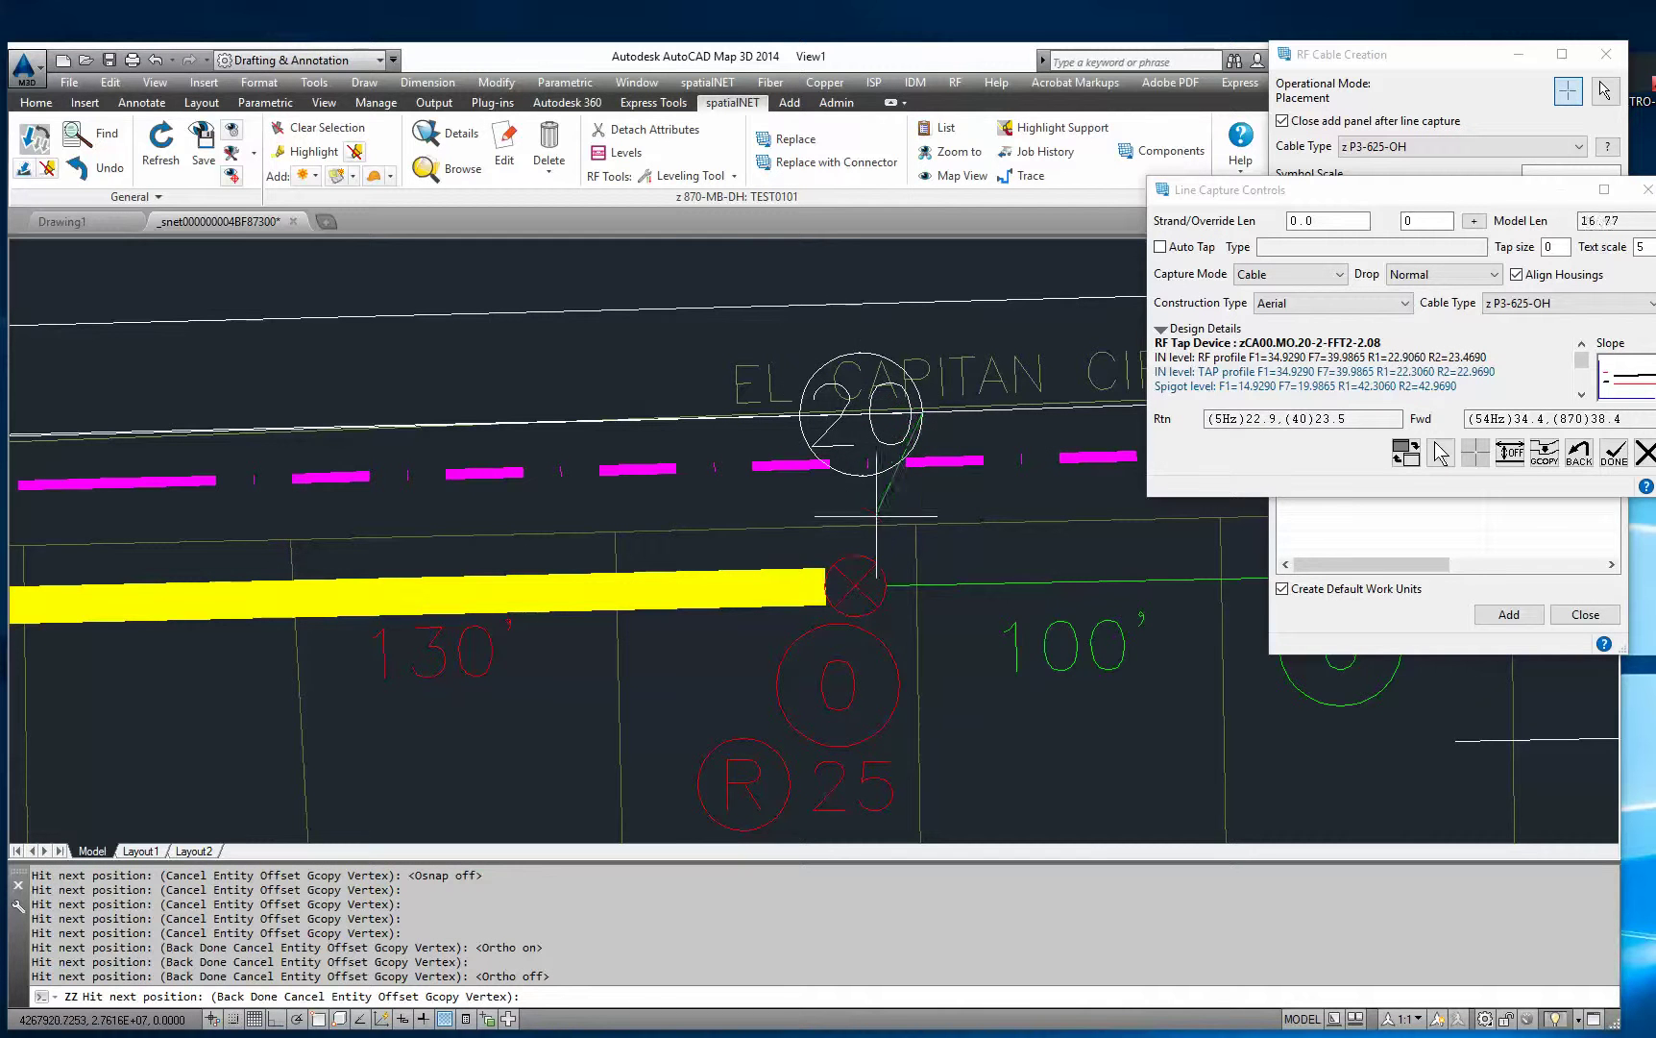
Step: Keep cable type z P3-625-OH and capture the 25' riser and the 100' span for the next cable section
scroll(600, 462, down, 3)
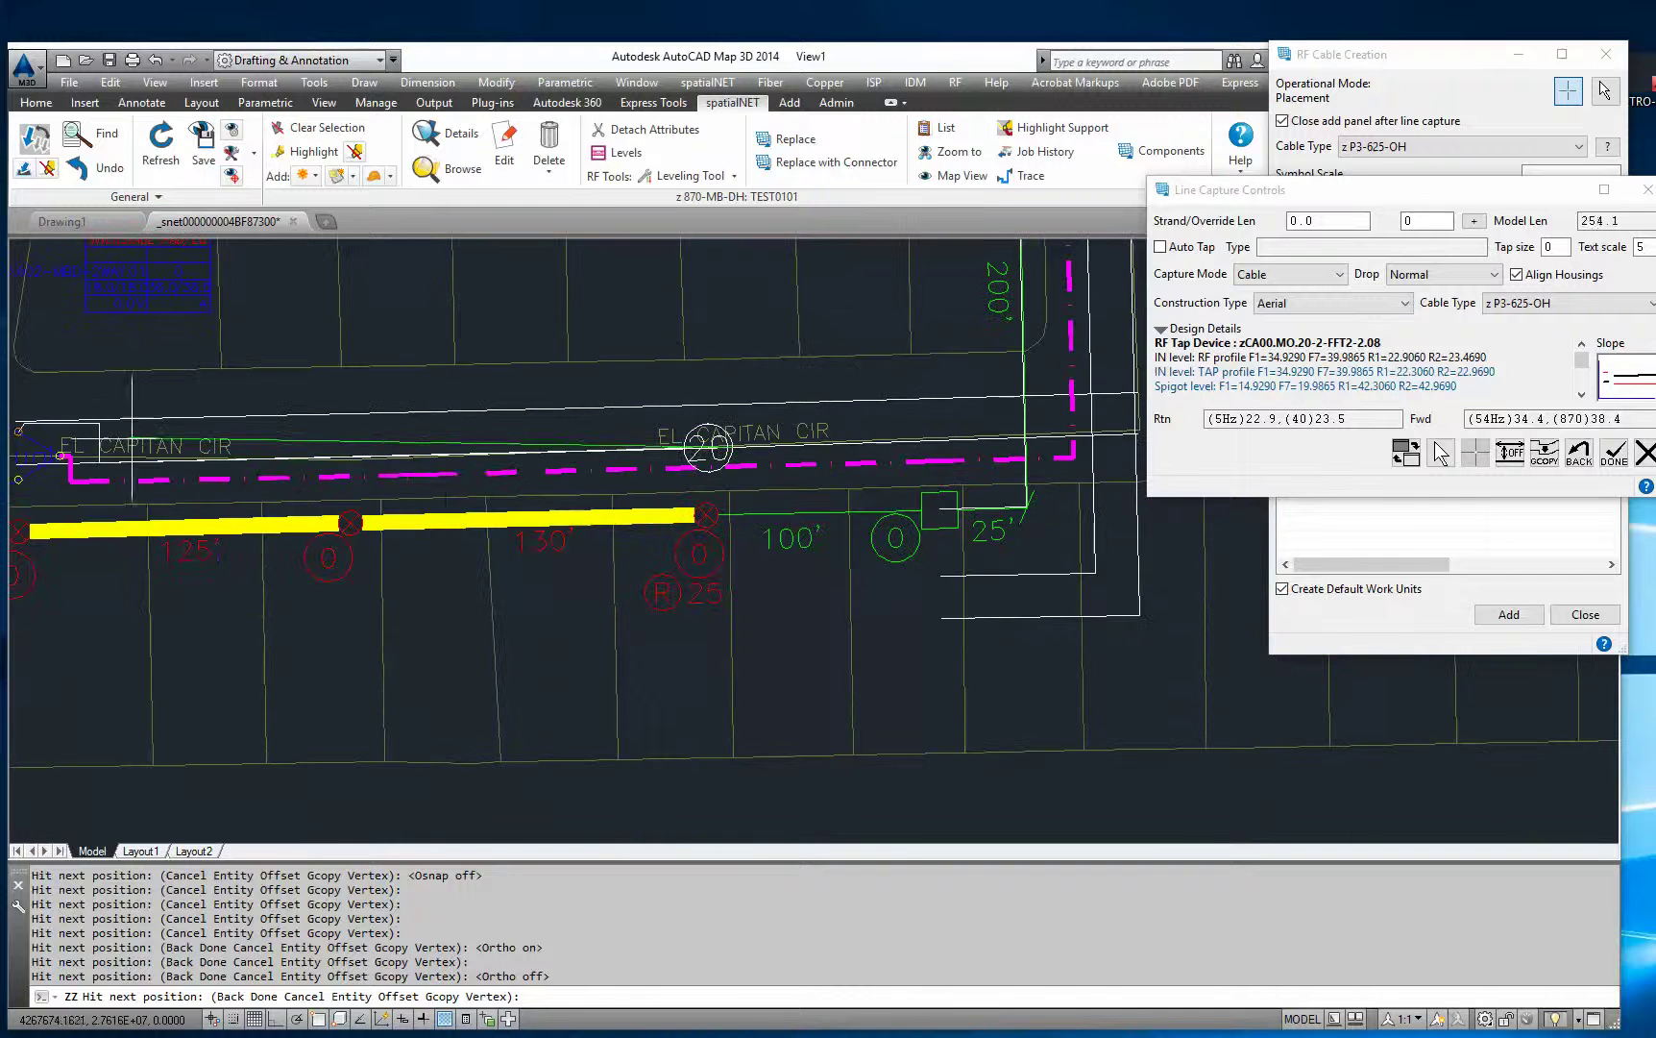
scroll(776, 471, up, 2)
middle_drag(775, 470, 639, 418)
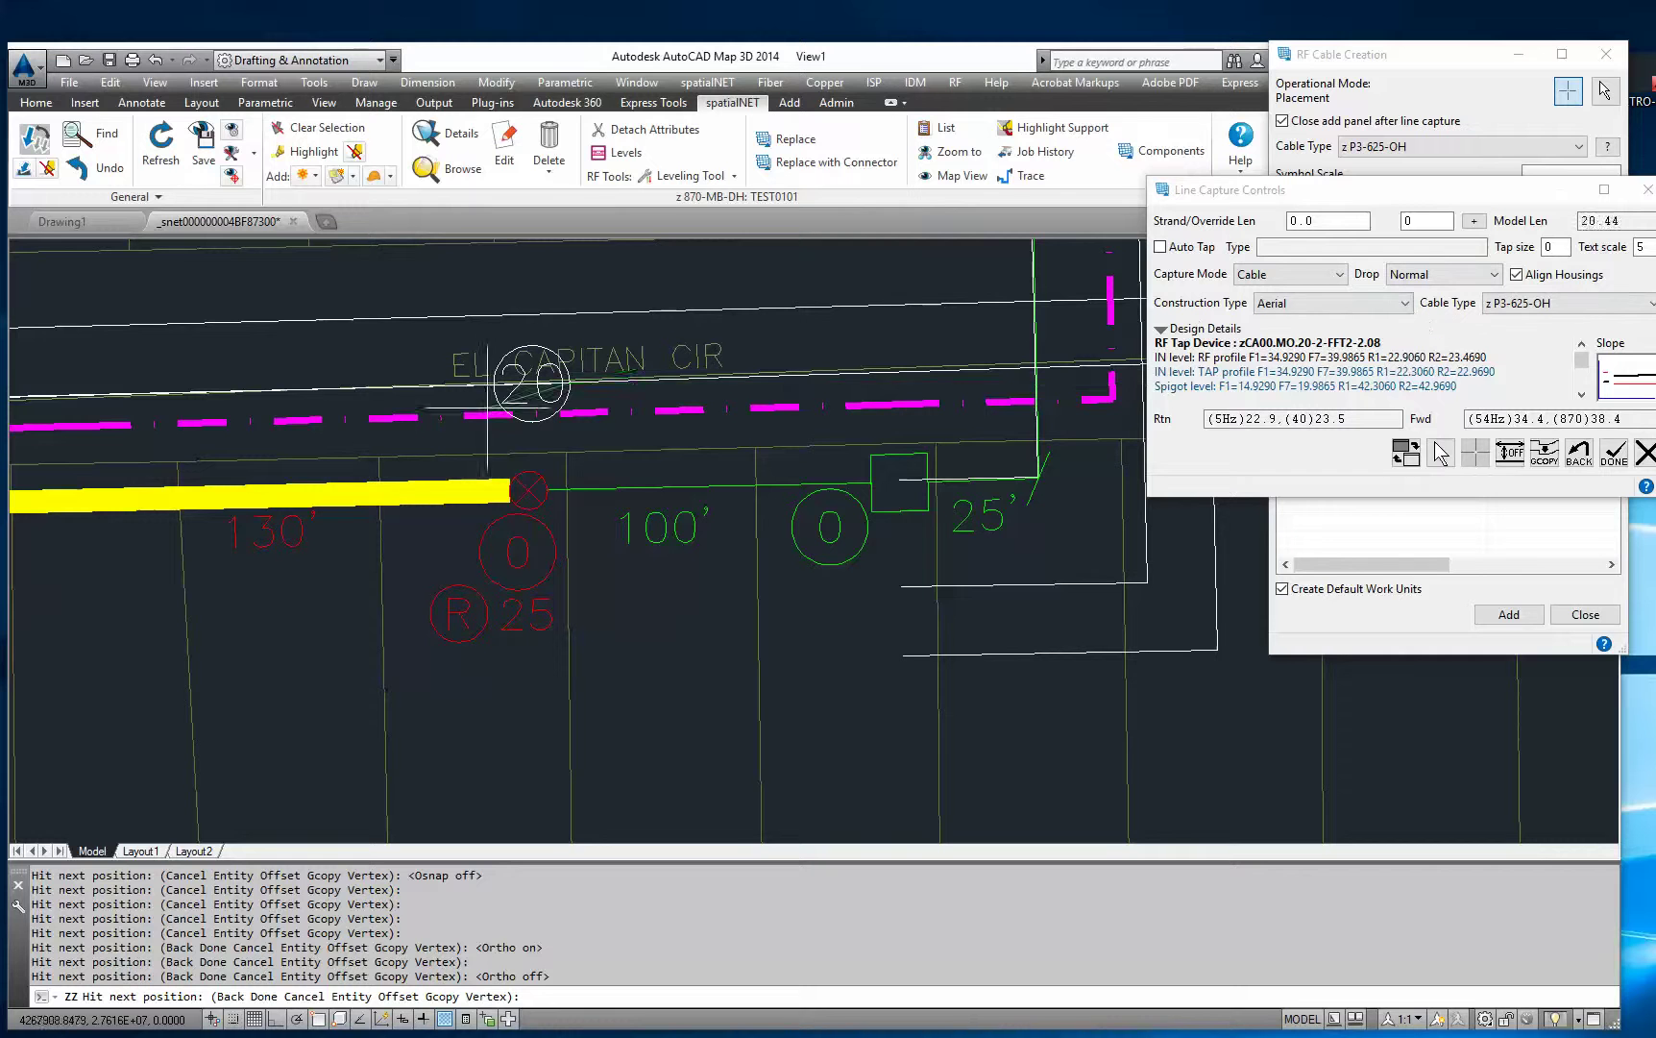
click(1598, 305)
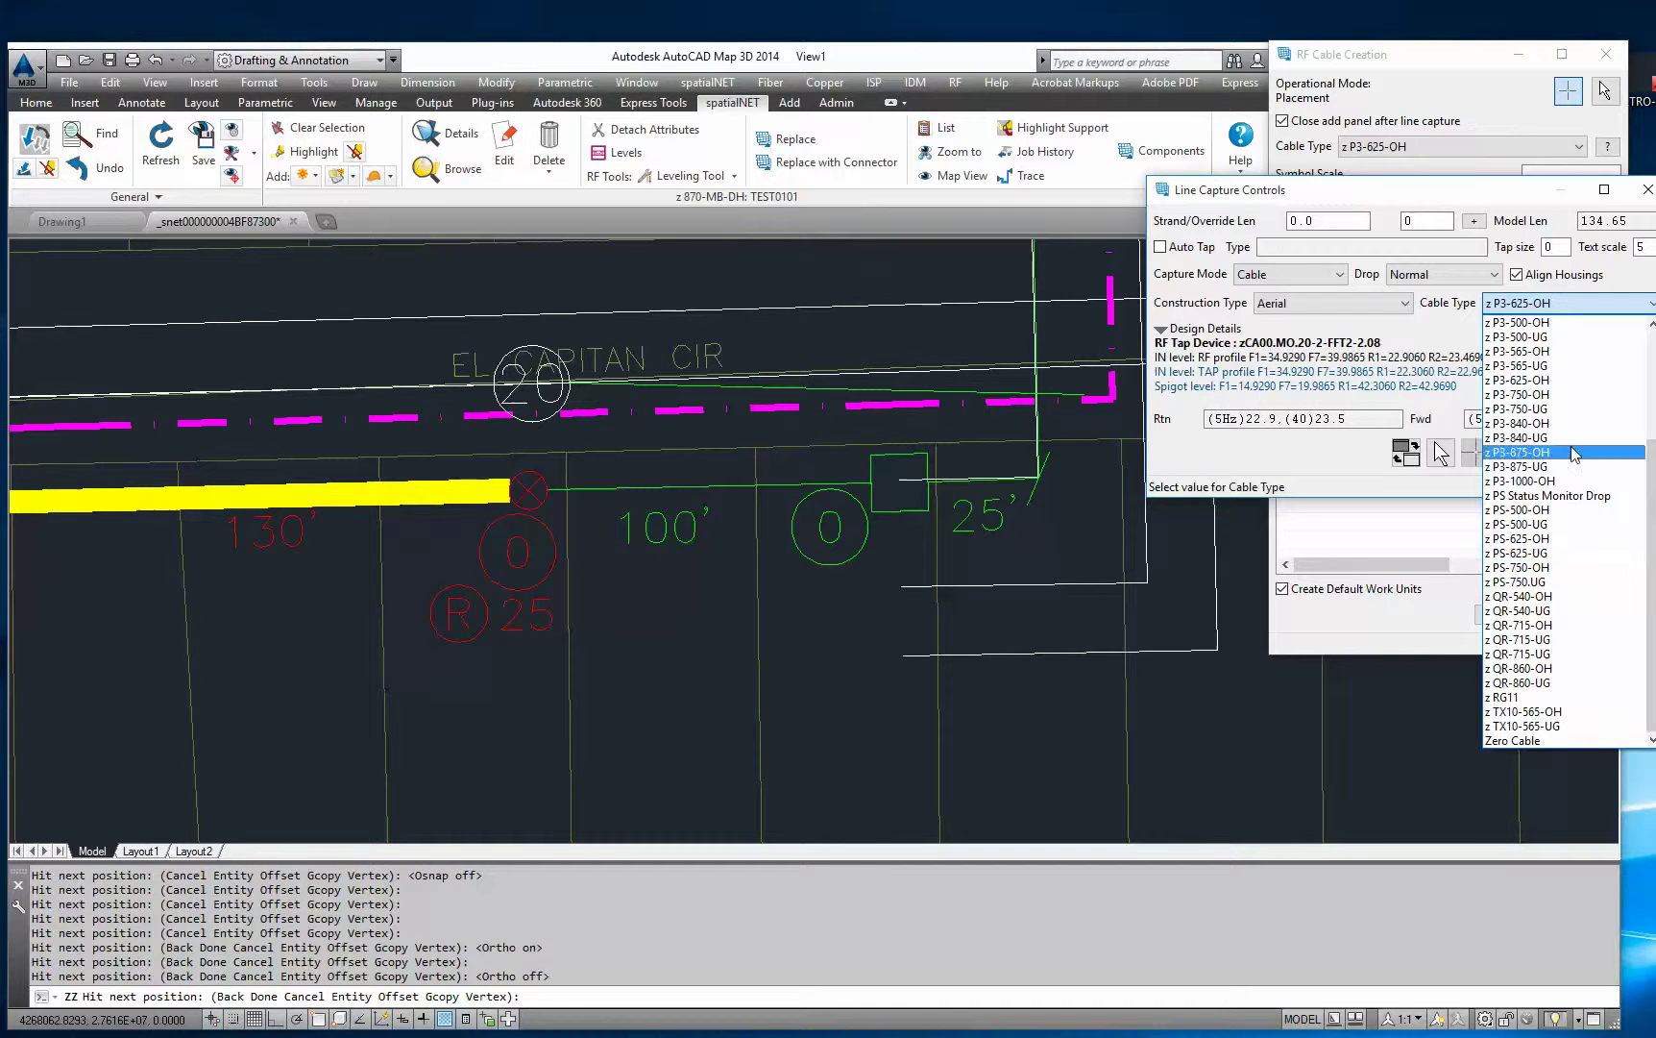
click(1549, 305)
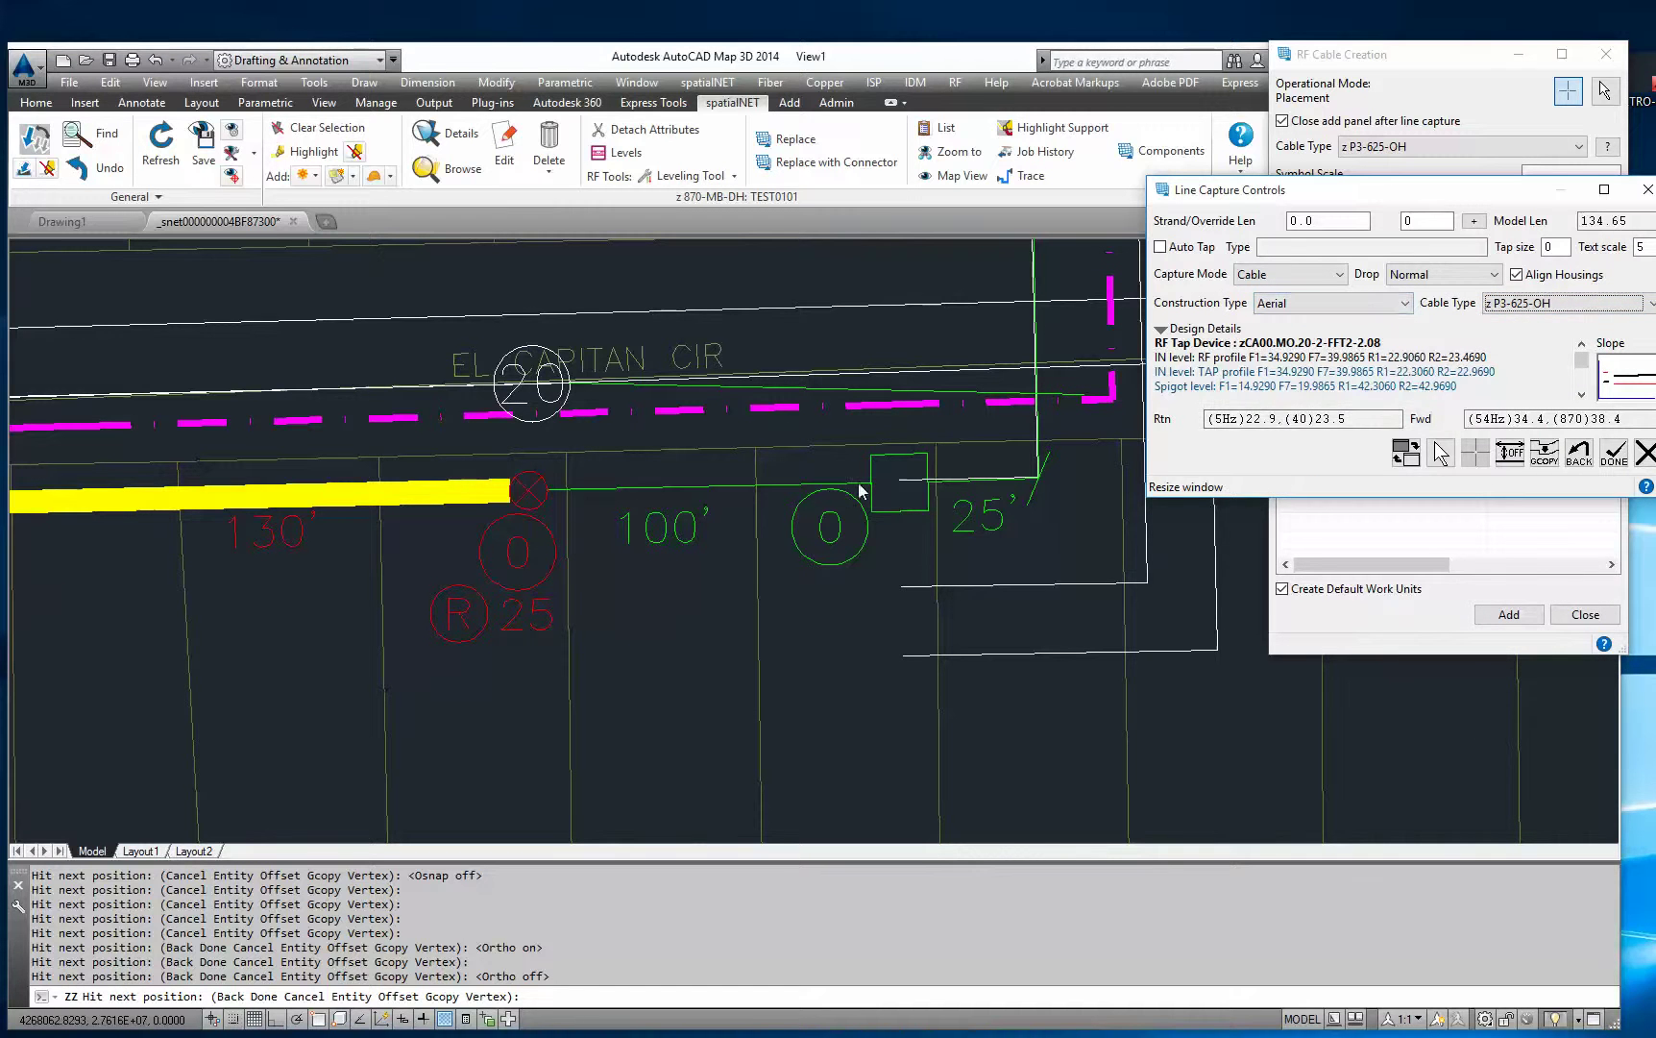
click(541, 614)
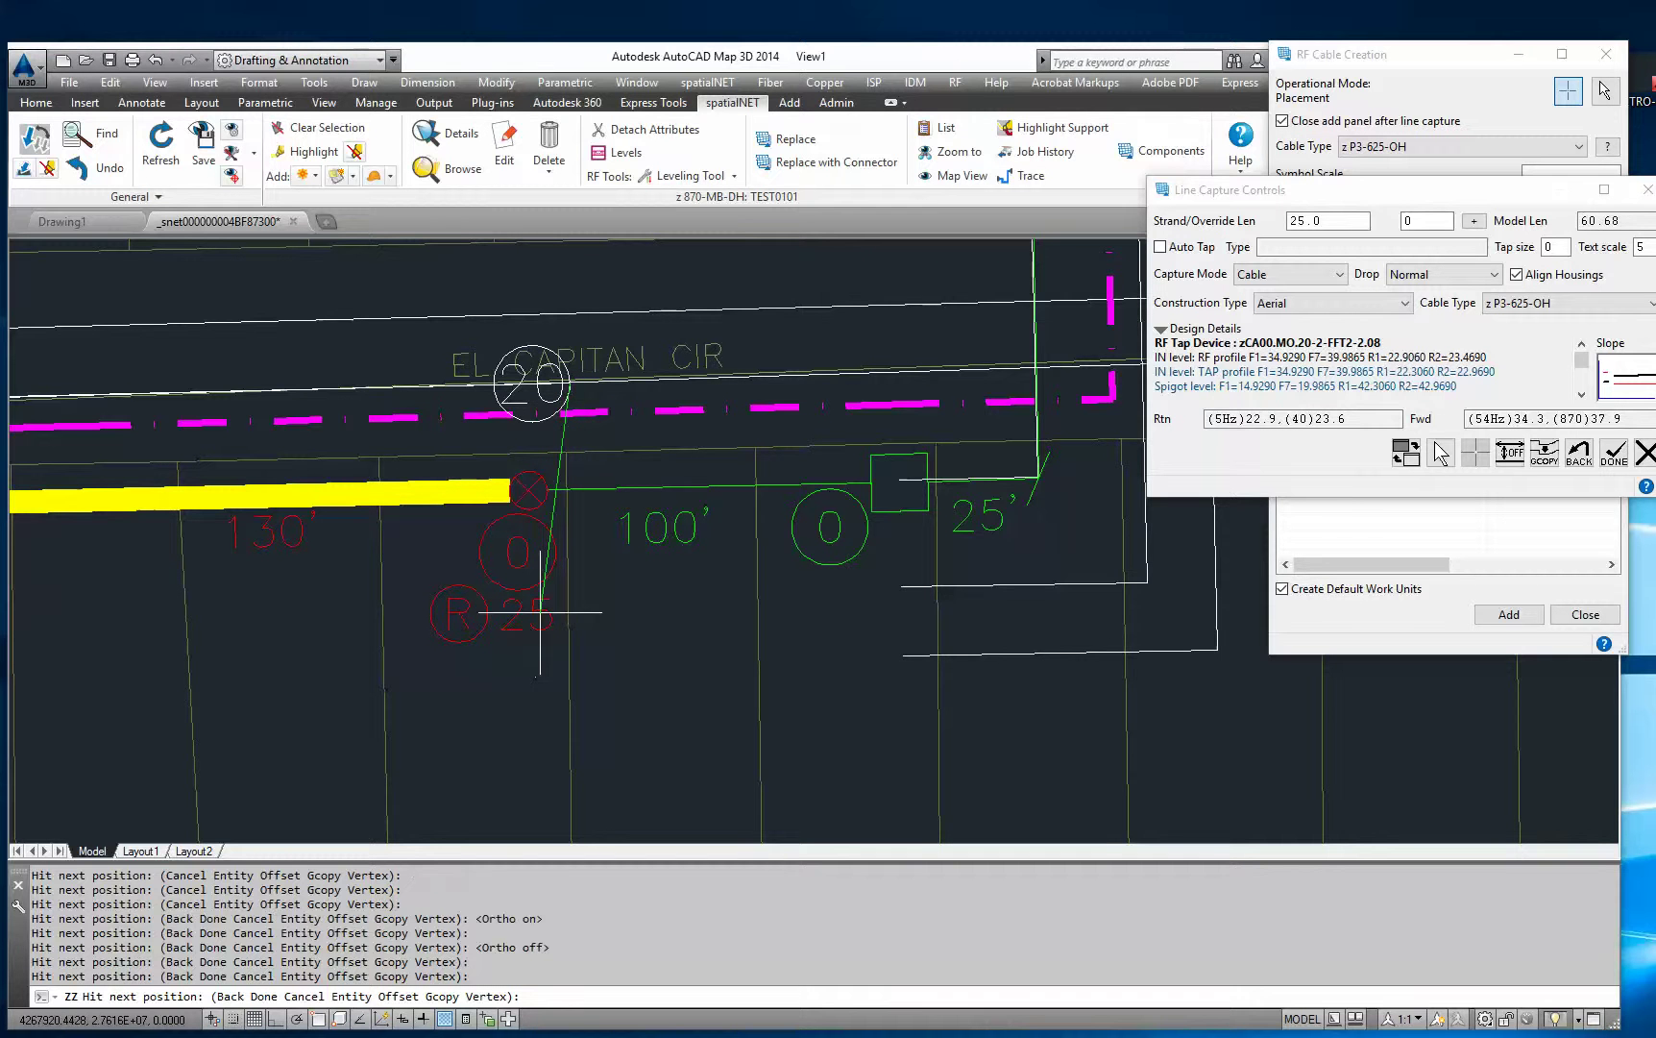
click(696, 521)
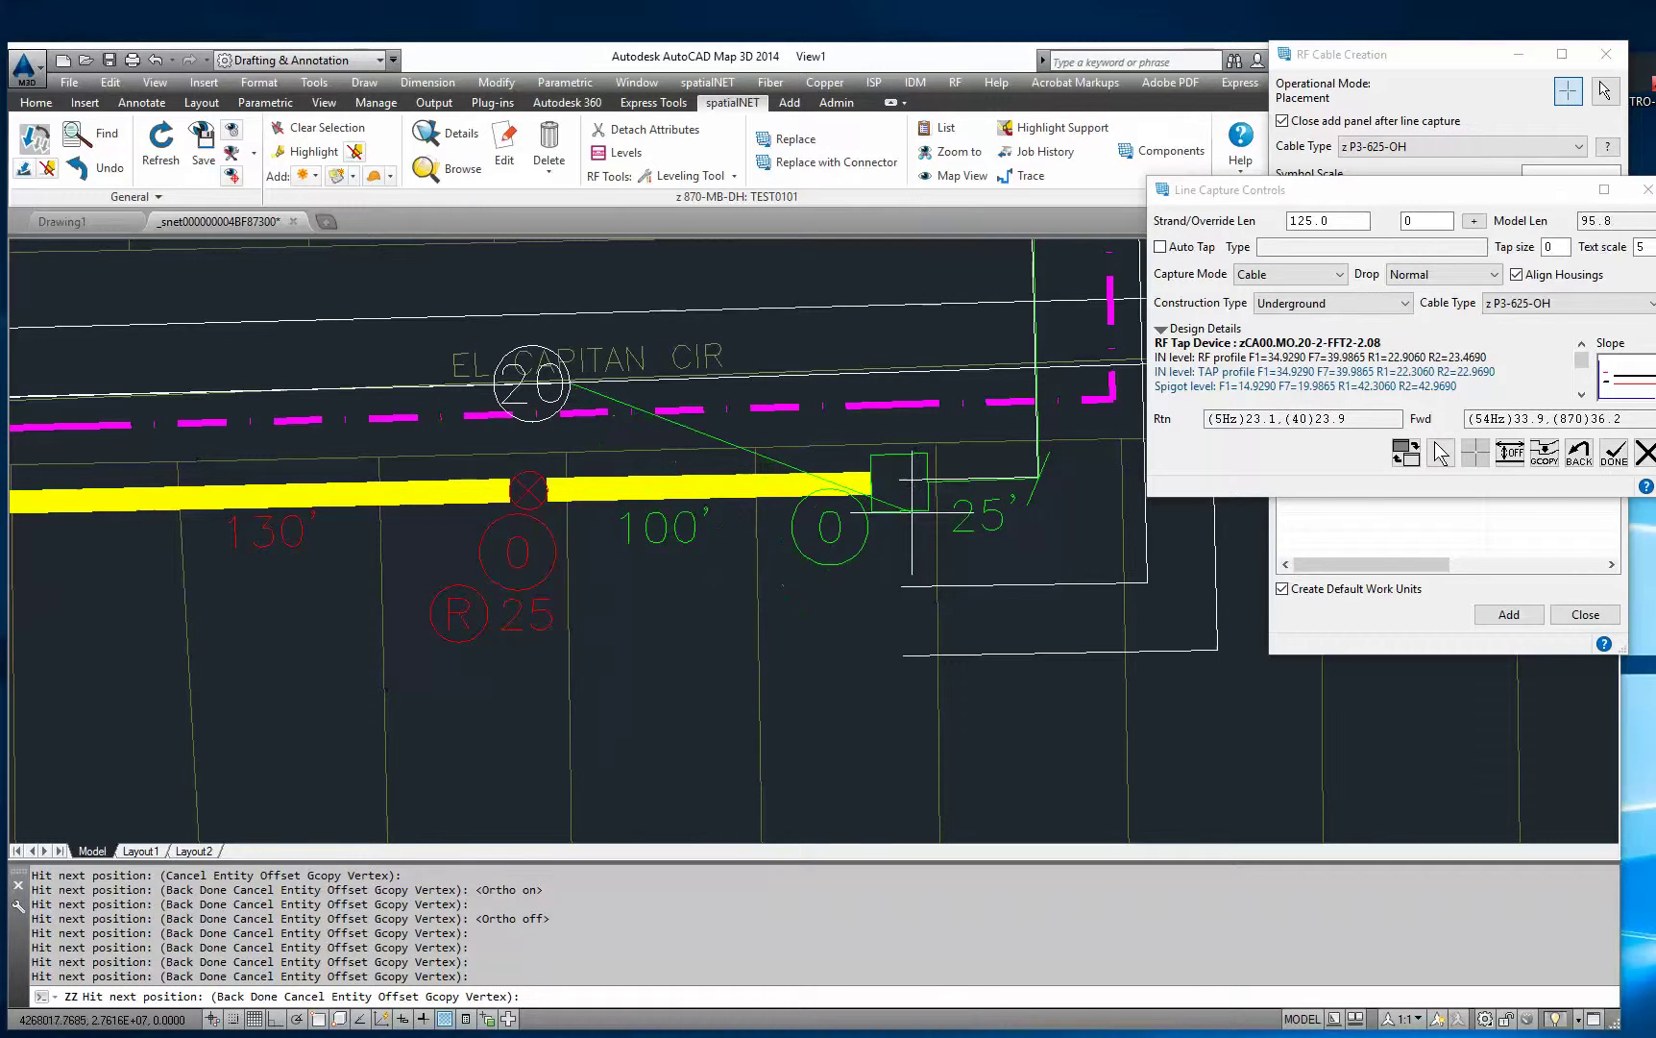
Step: Place the auto-suggested z FFT4-17N tap above the pedestal at the end of the 100' span
right_click(845, 373)
mouse_move(913, 384)
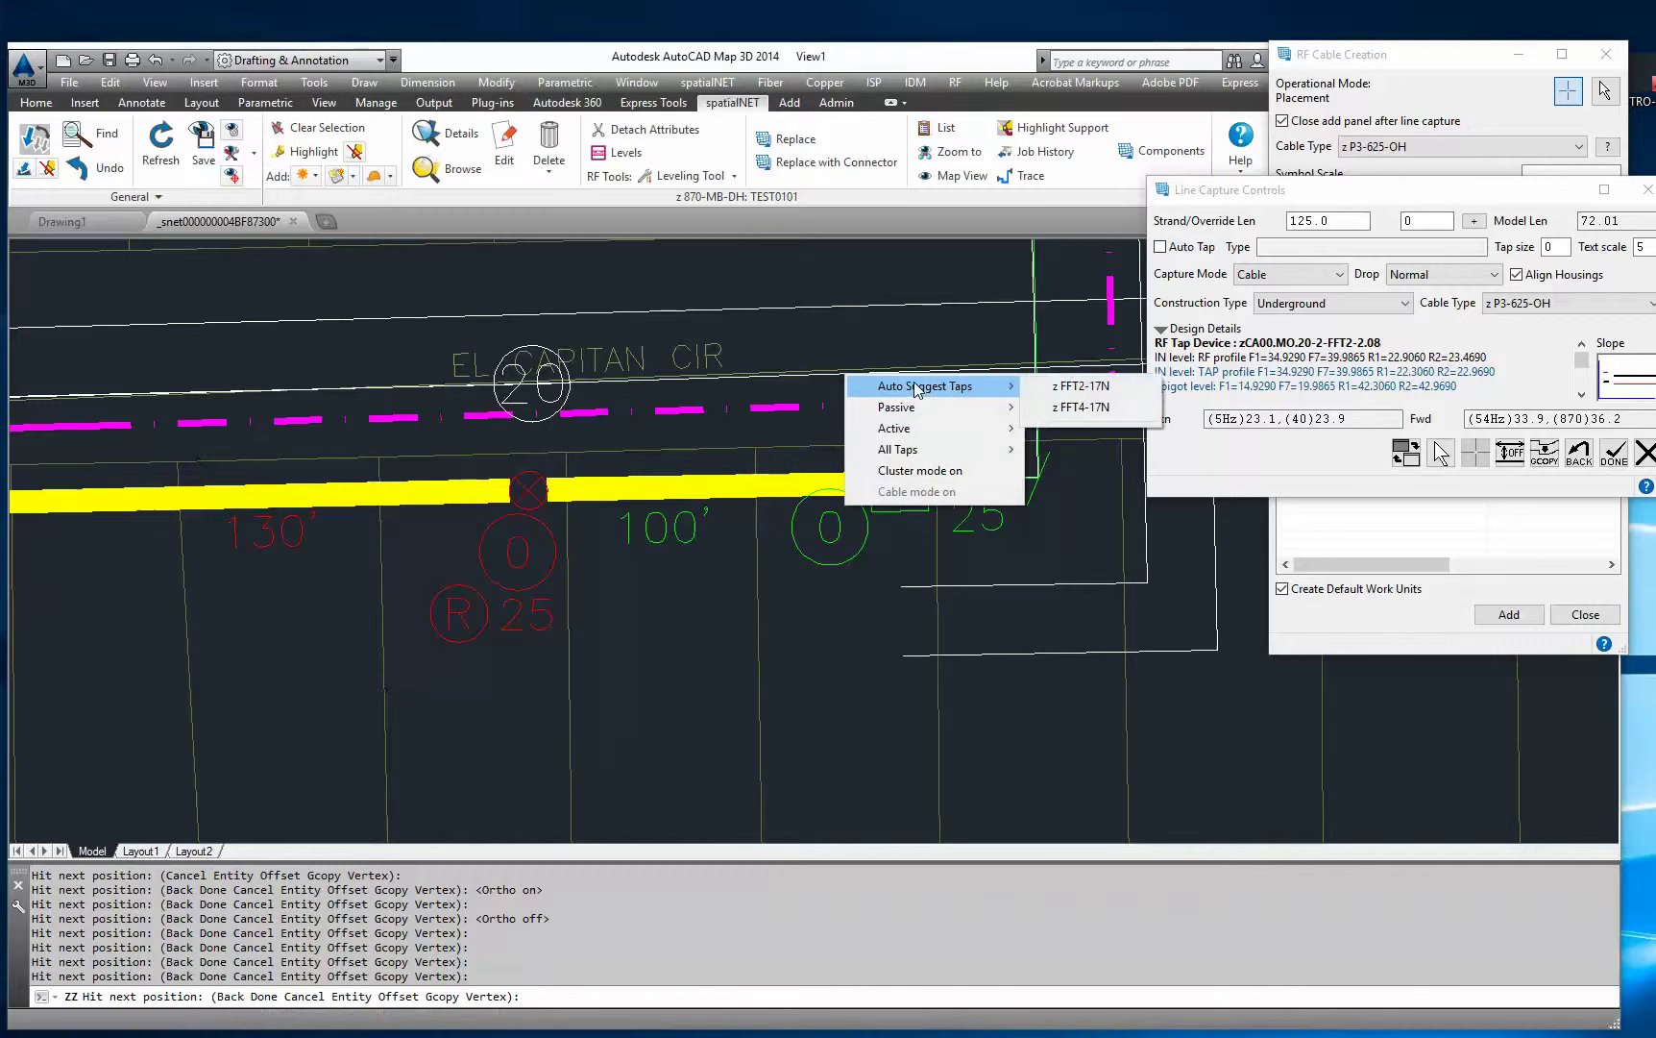
click(1081, 406)
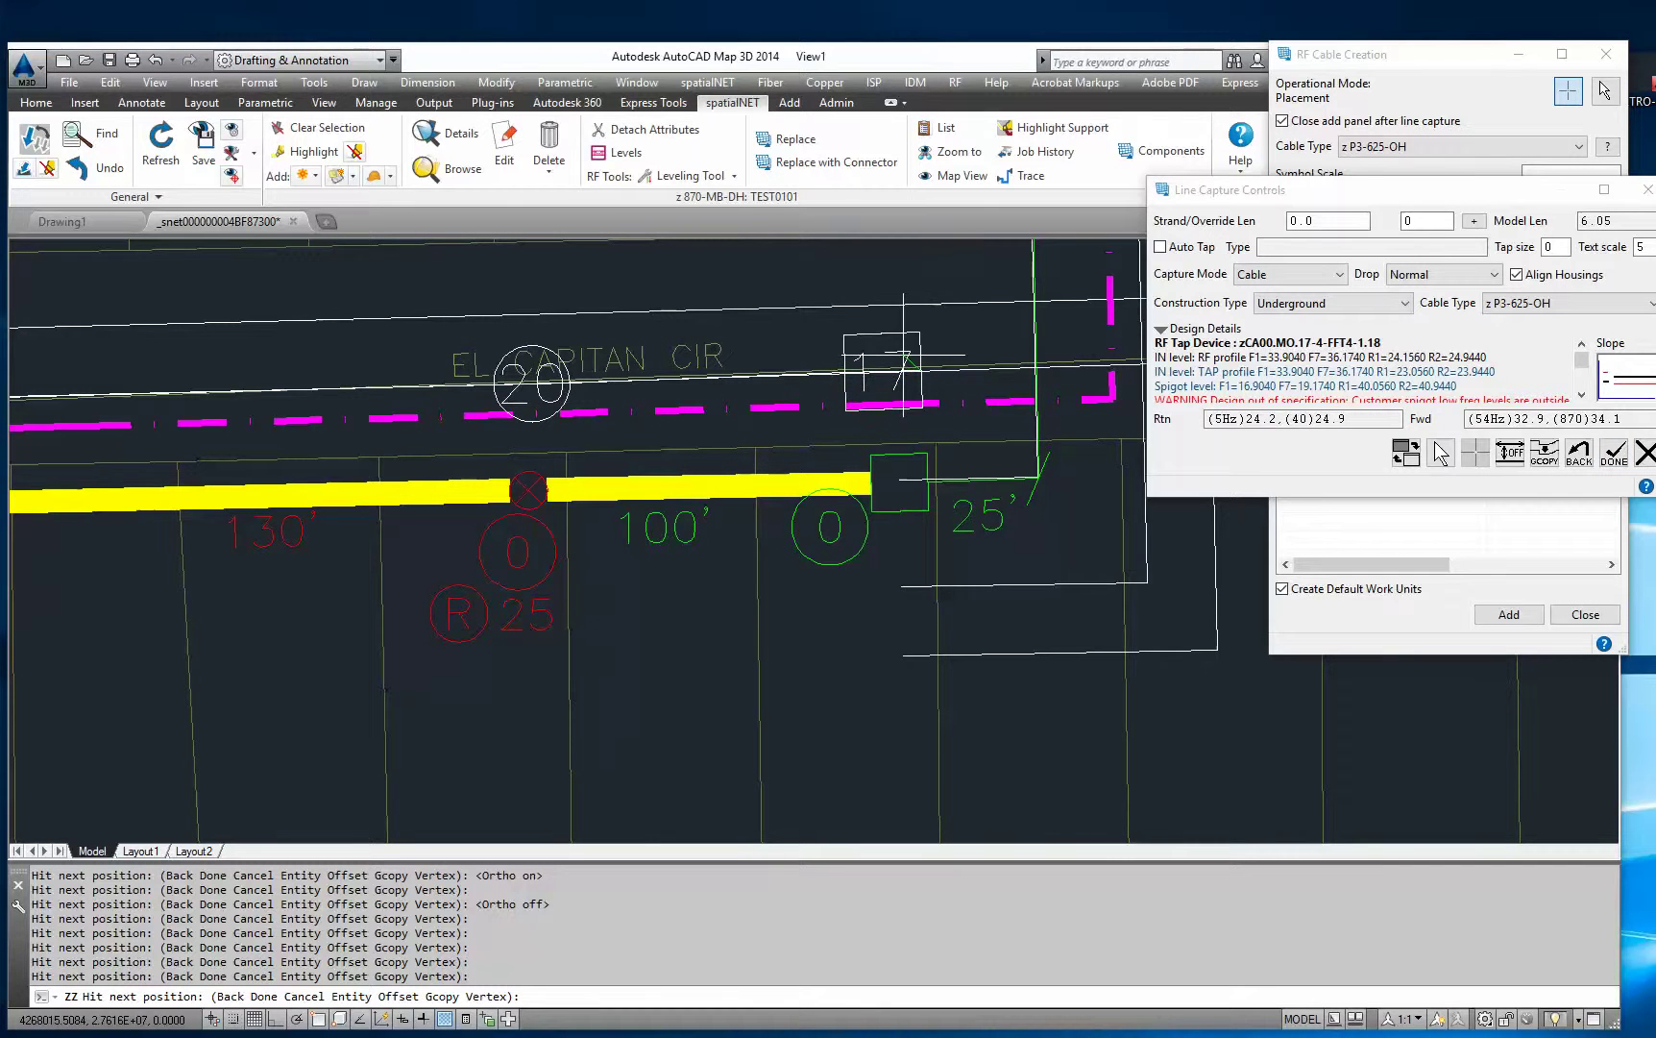
Step: Switch the capture to cluster mode and end the cable beside the z FFT4-17N tap with an Unknown Line Terminator, dismissing the annotation dialog
scroll(927, 365, up, 2)
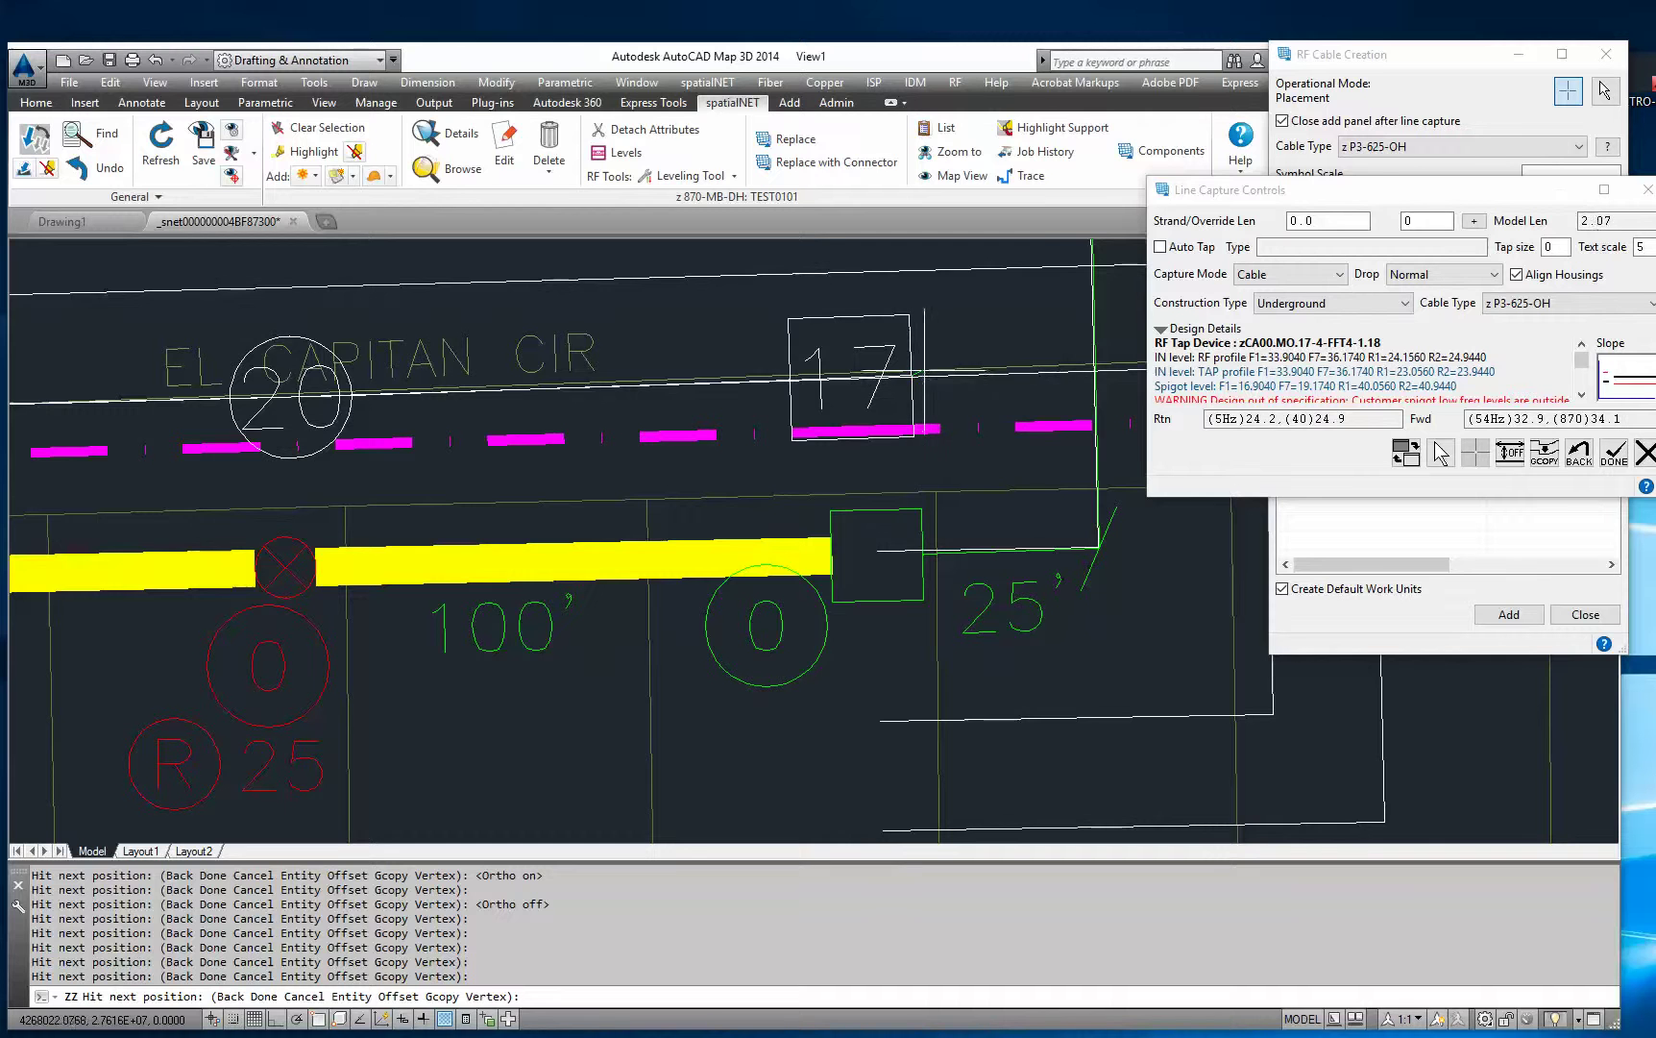
right_click(925, 381)
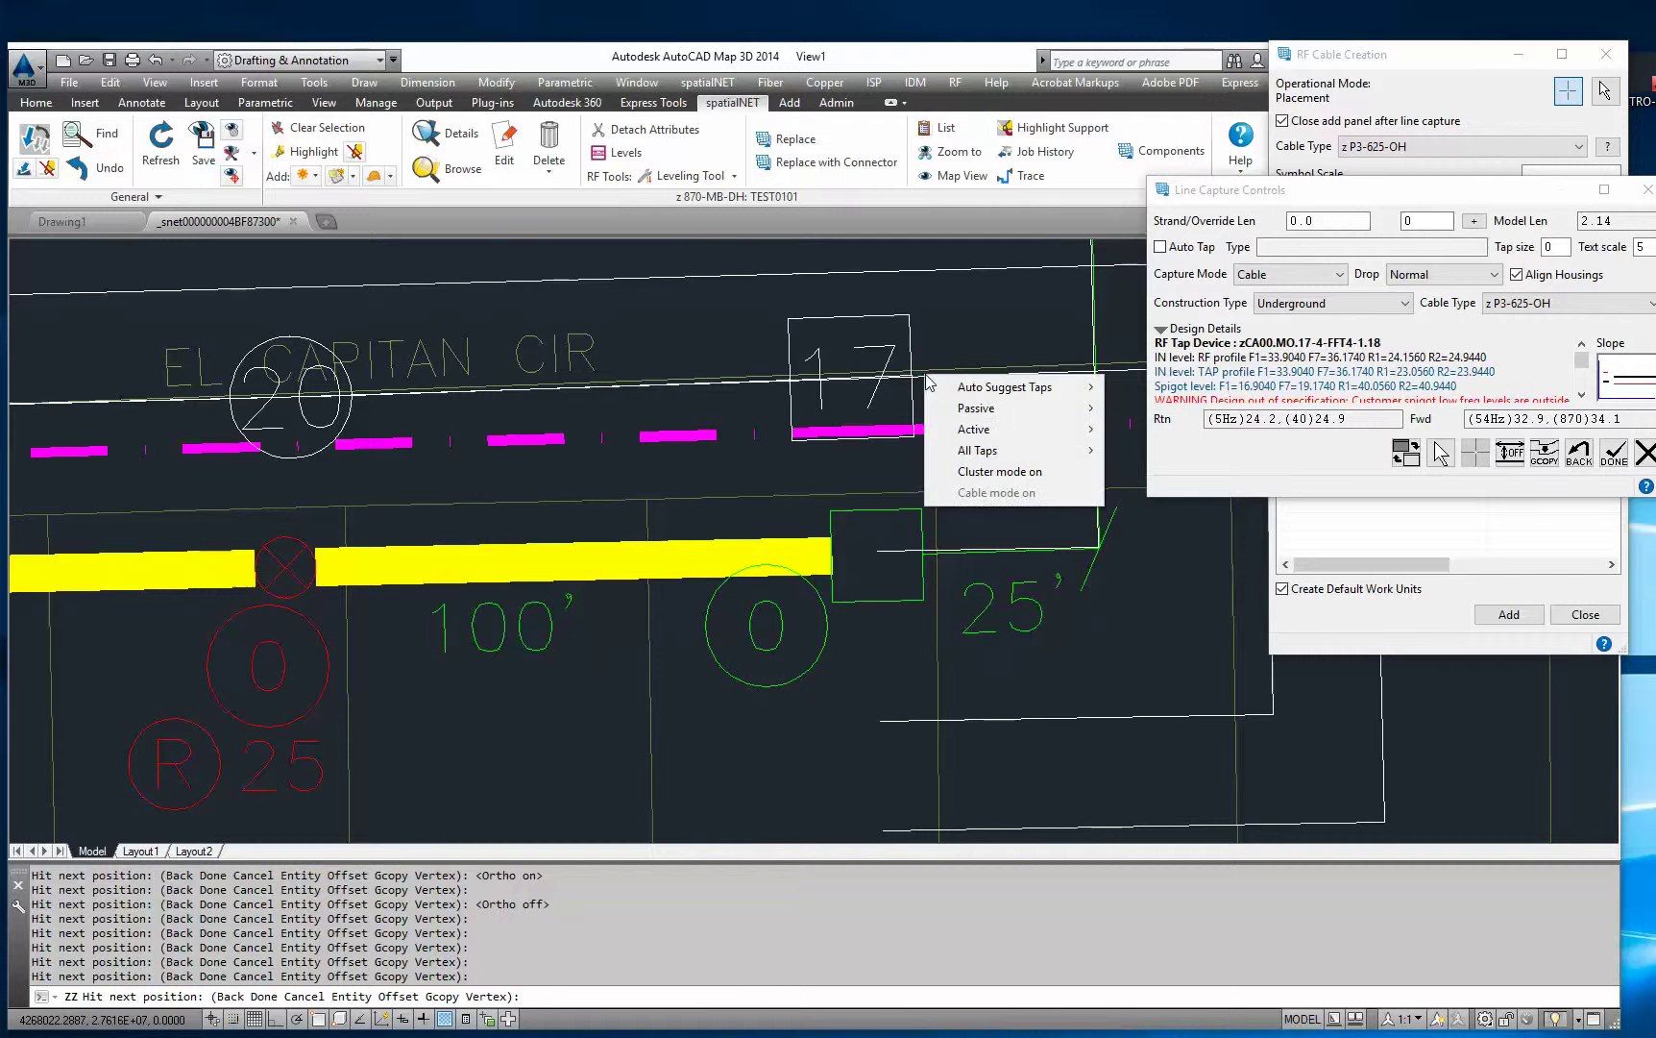
click(1000, 471)
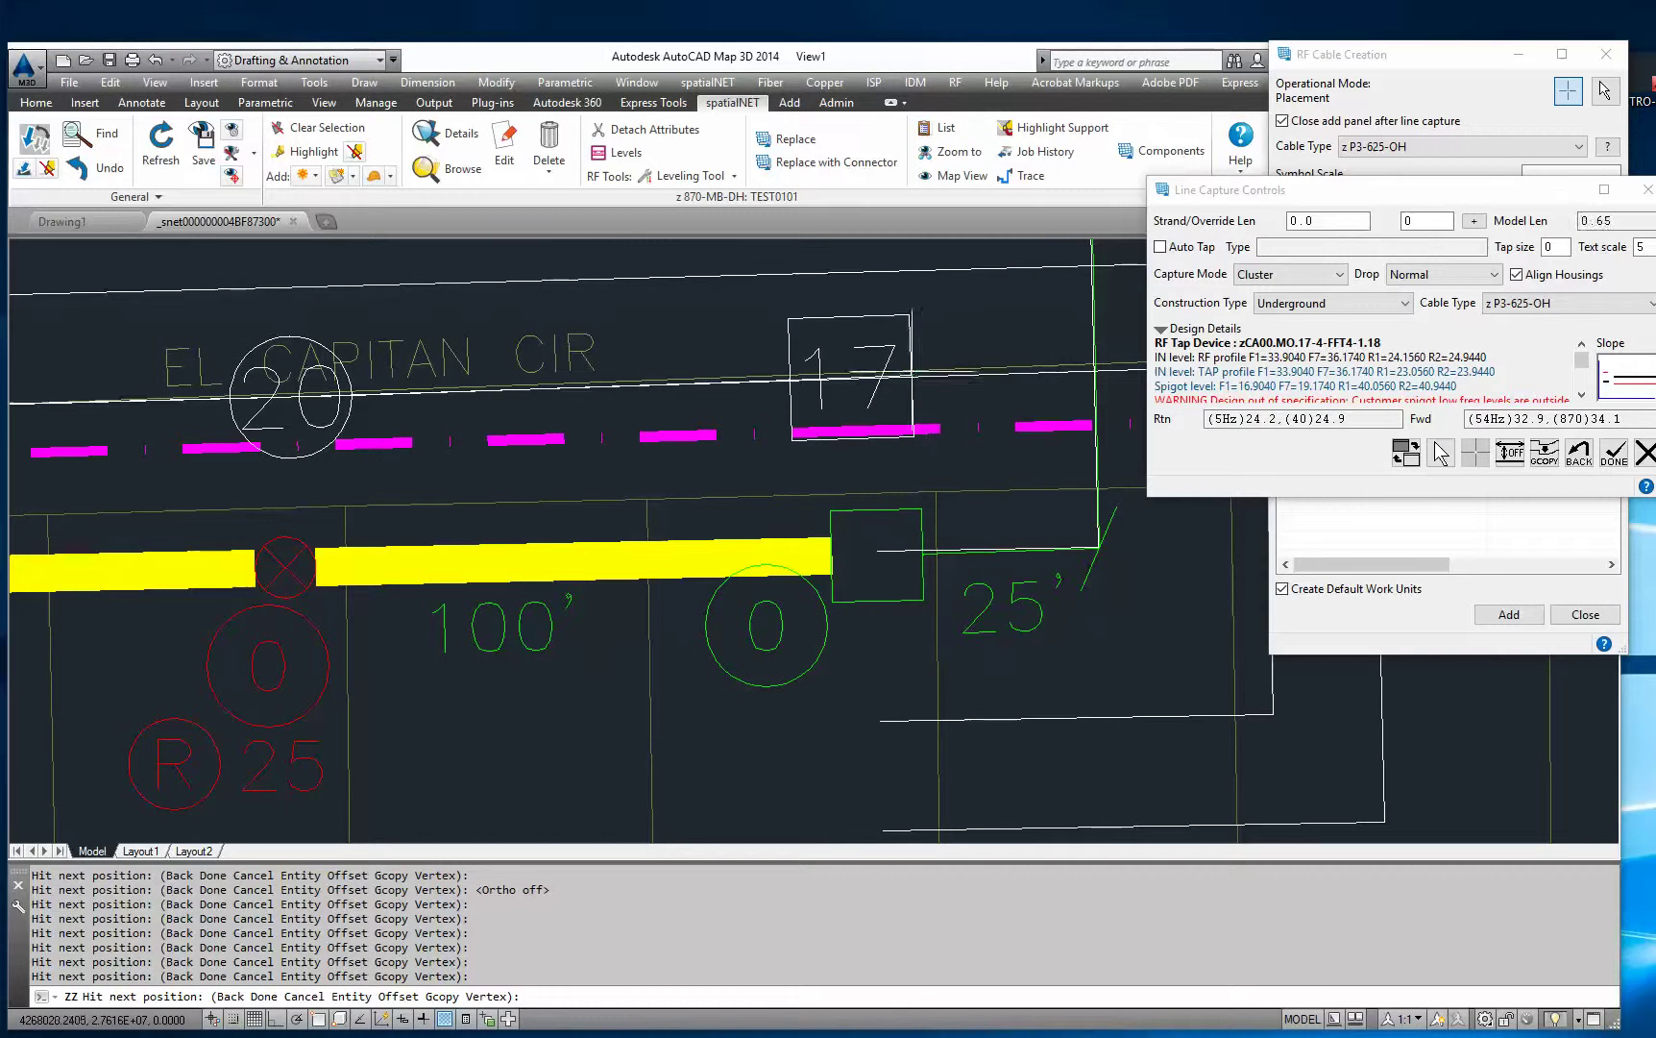
right_click(929, 374)
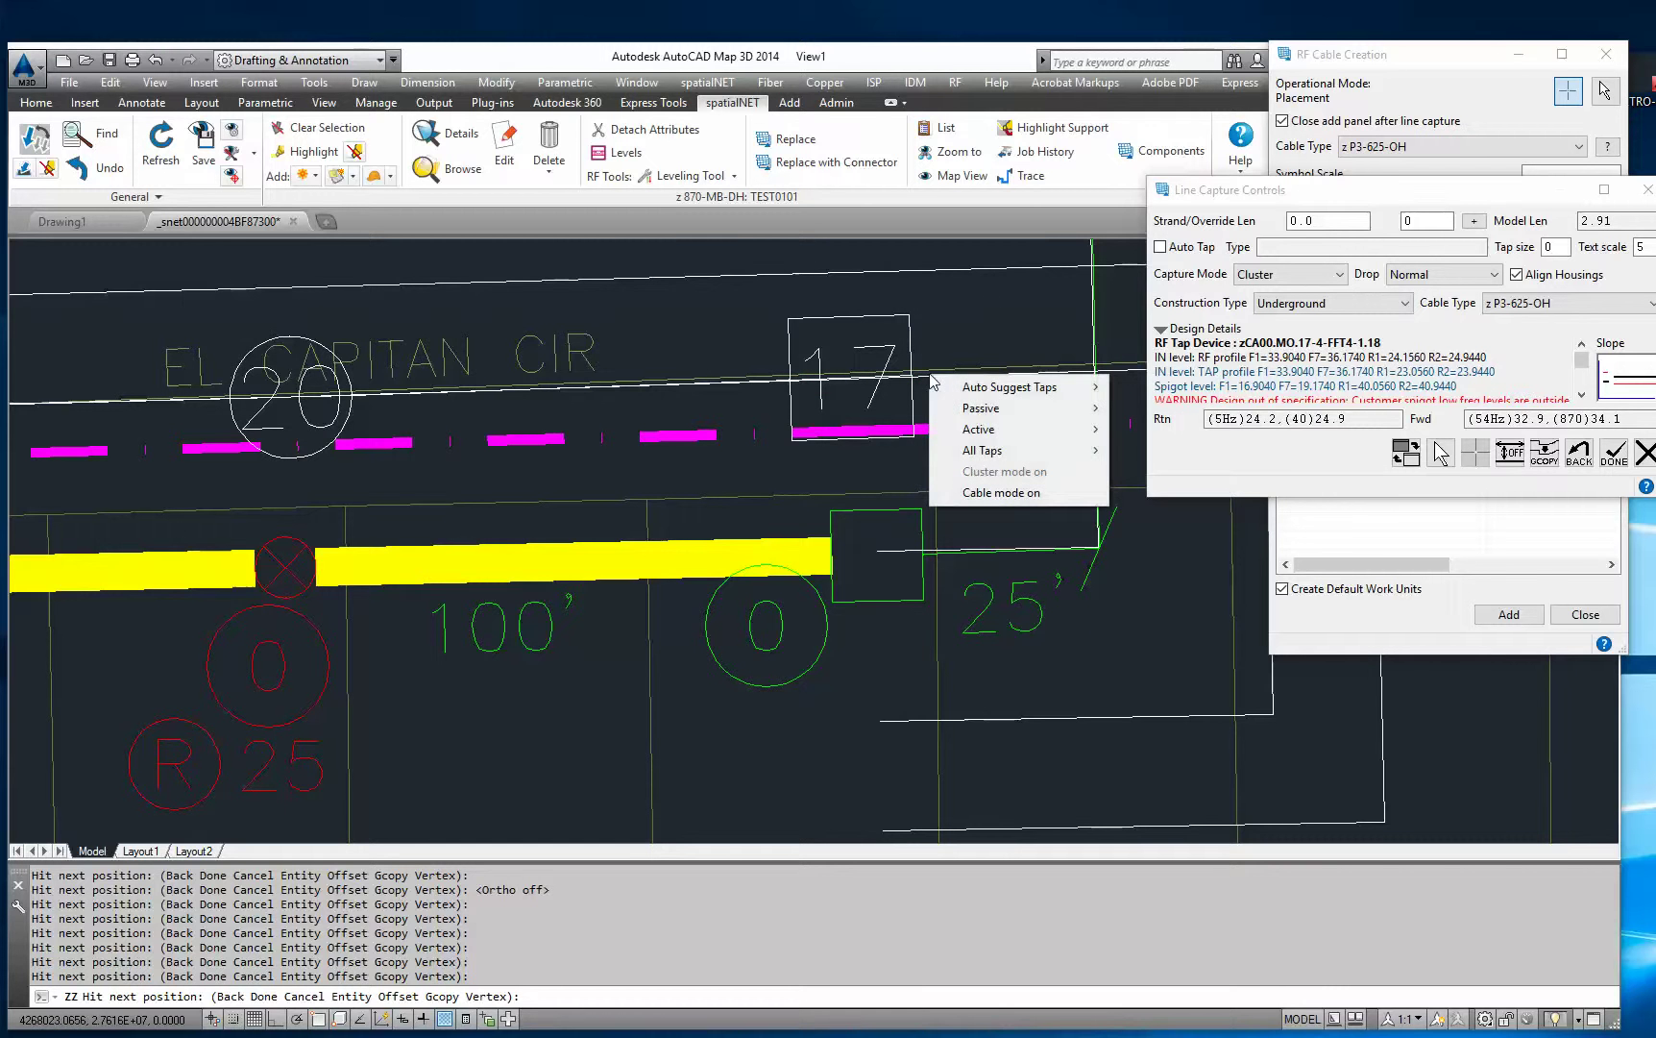
mouse_move(1038, 413)
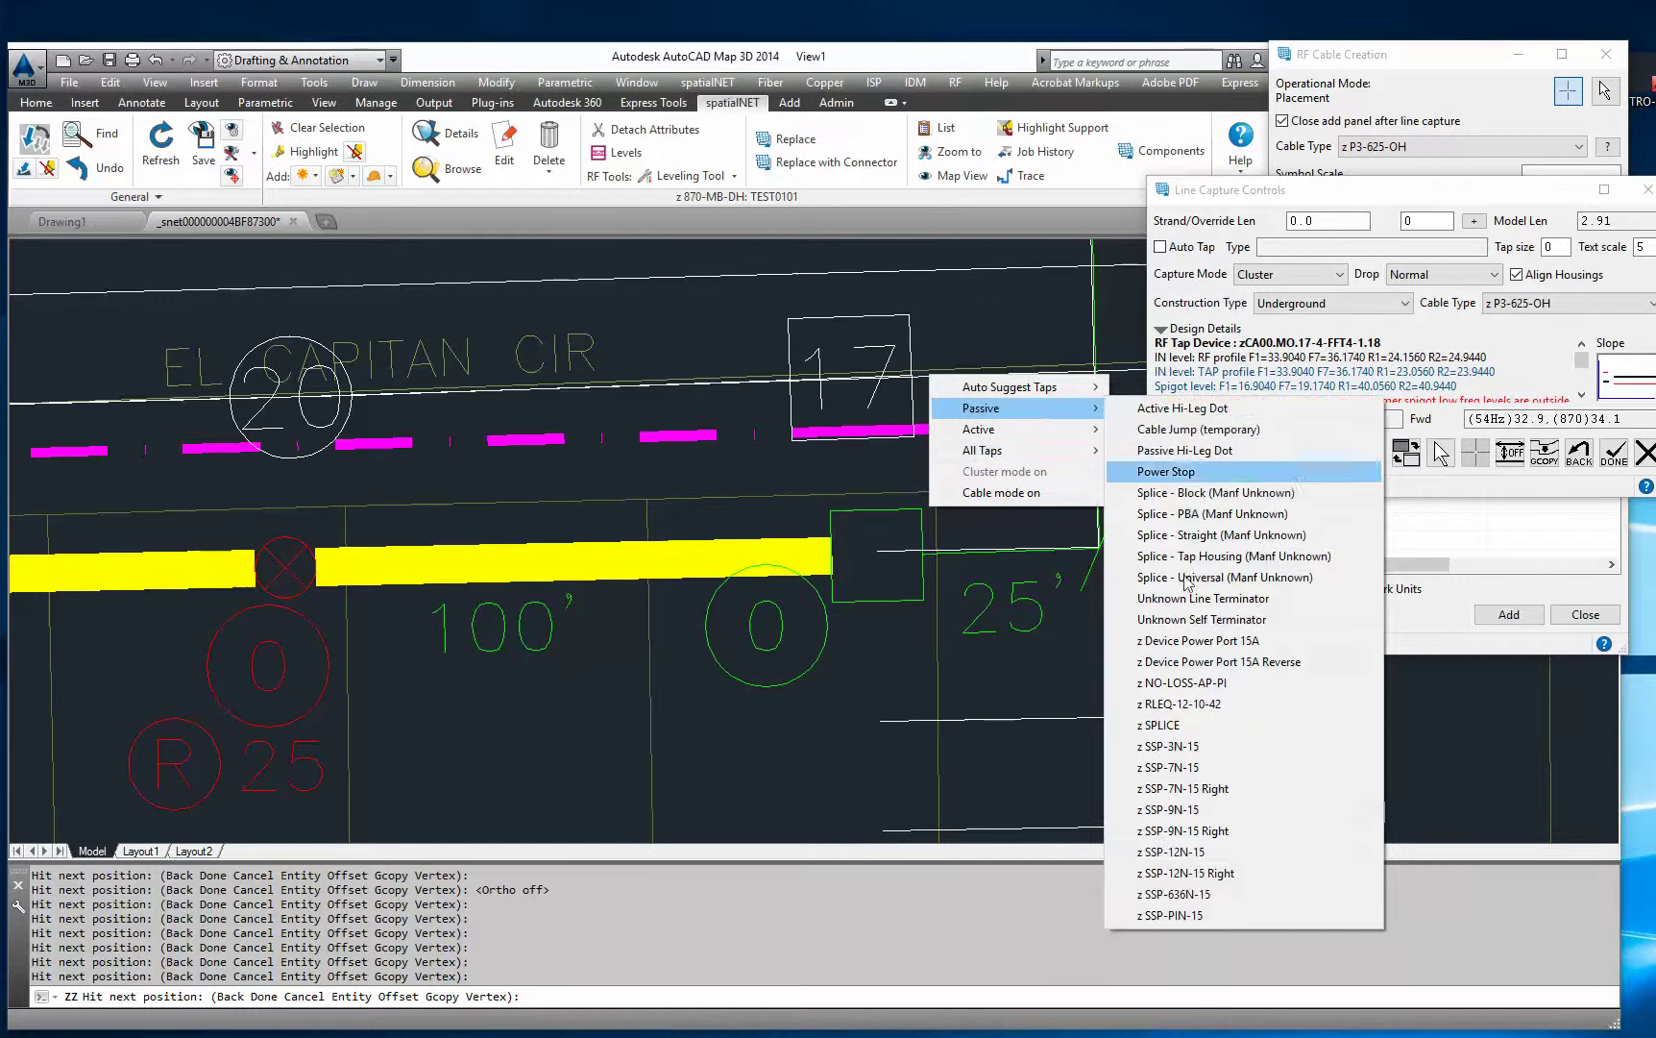
click(1220, 601)
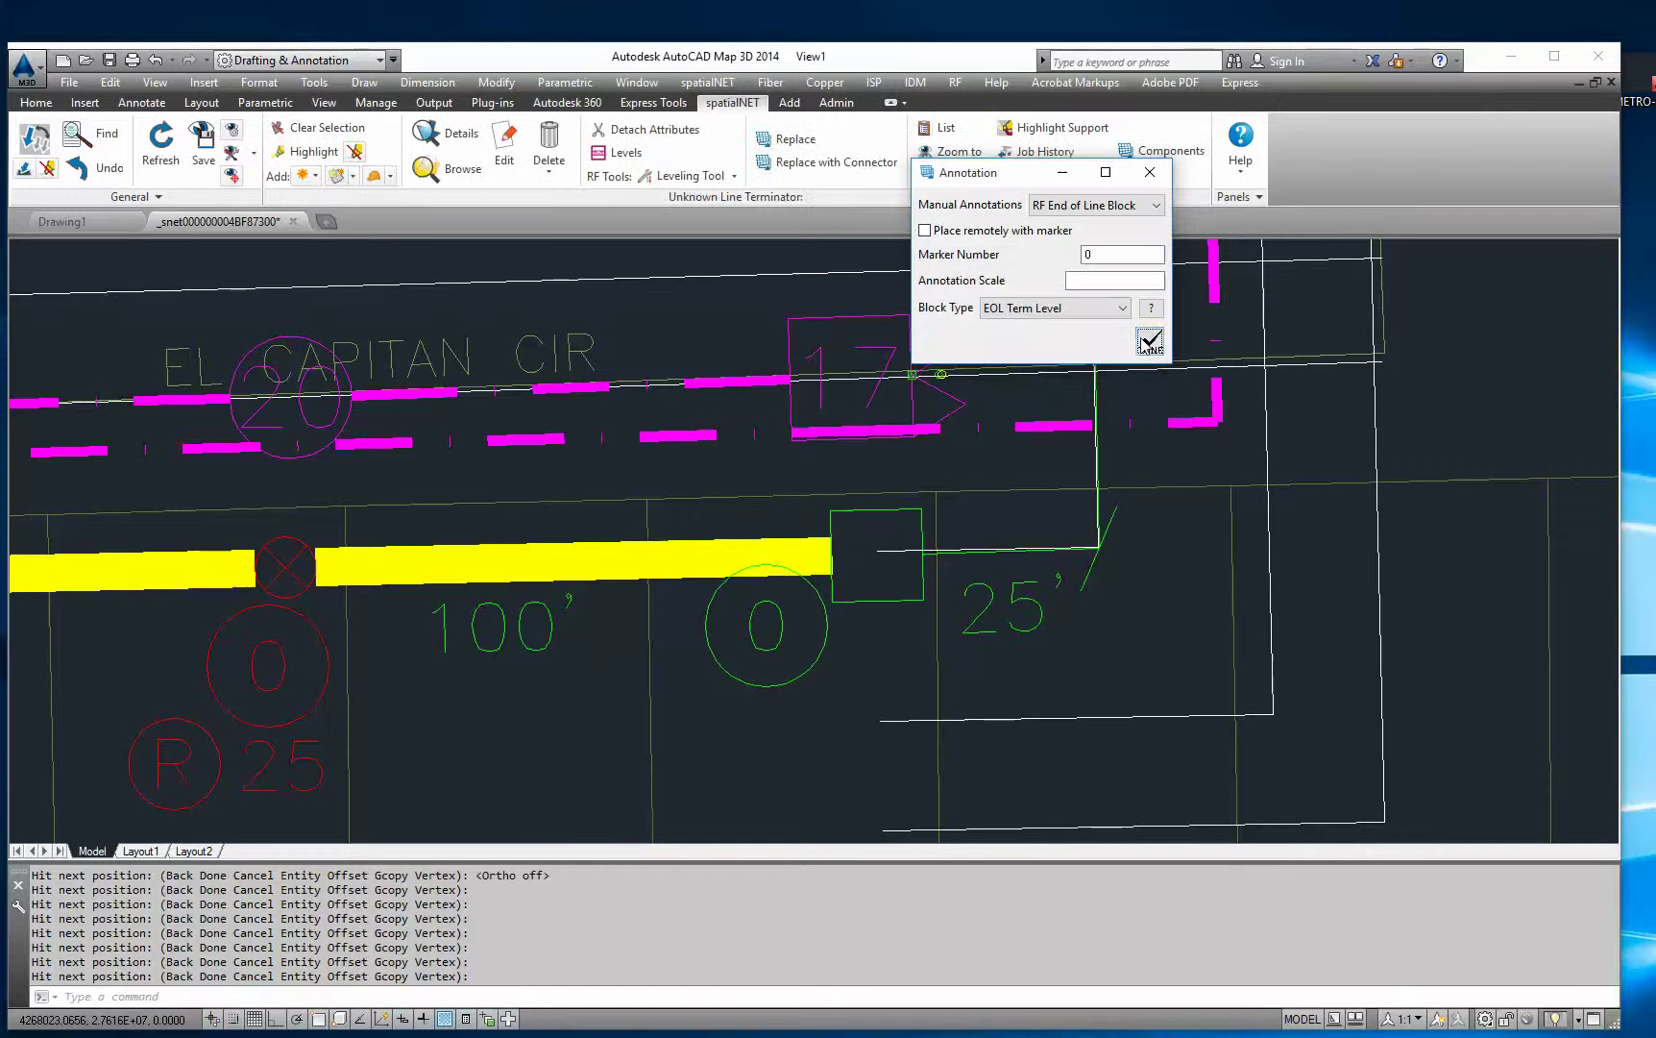
mouse_move(1022, 165)
mouse_down()
mouse_move(1422, 221)
mouse_move(1427, 169)
mouse_up()
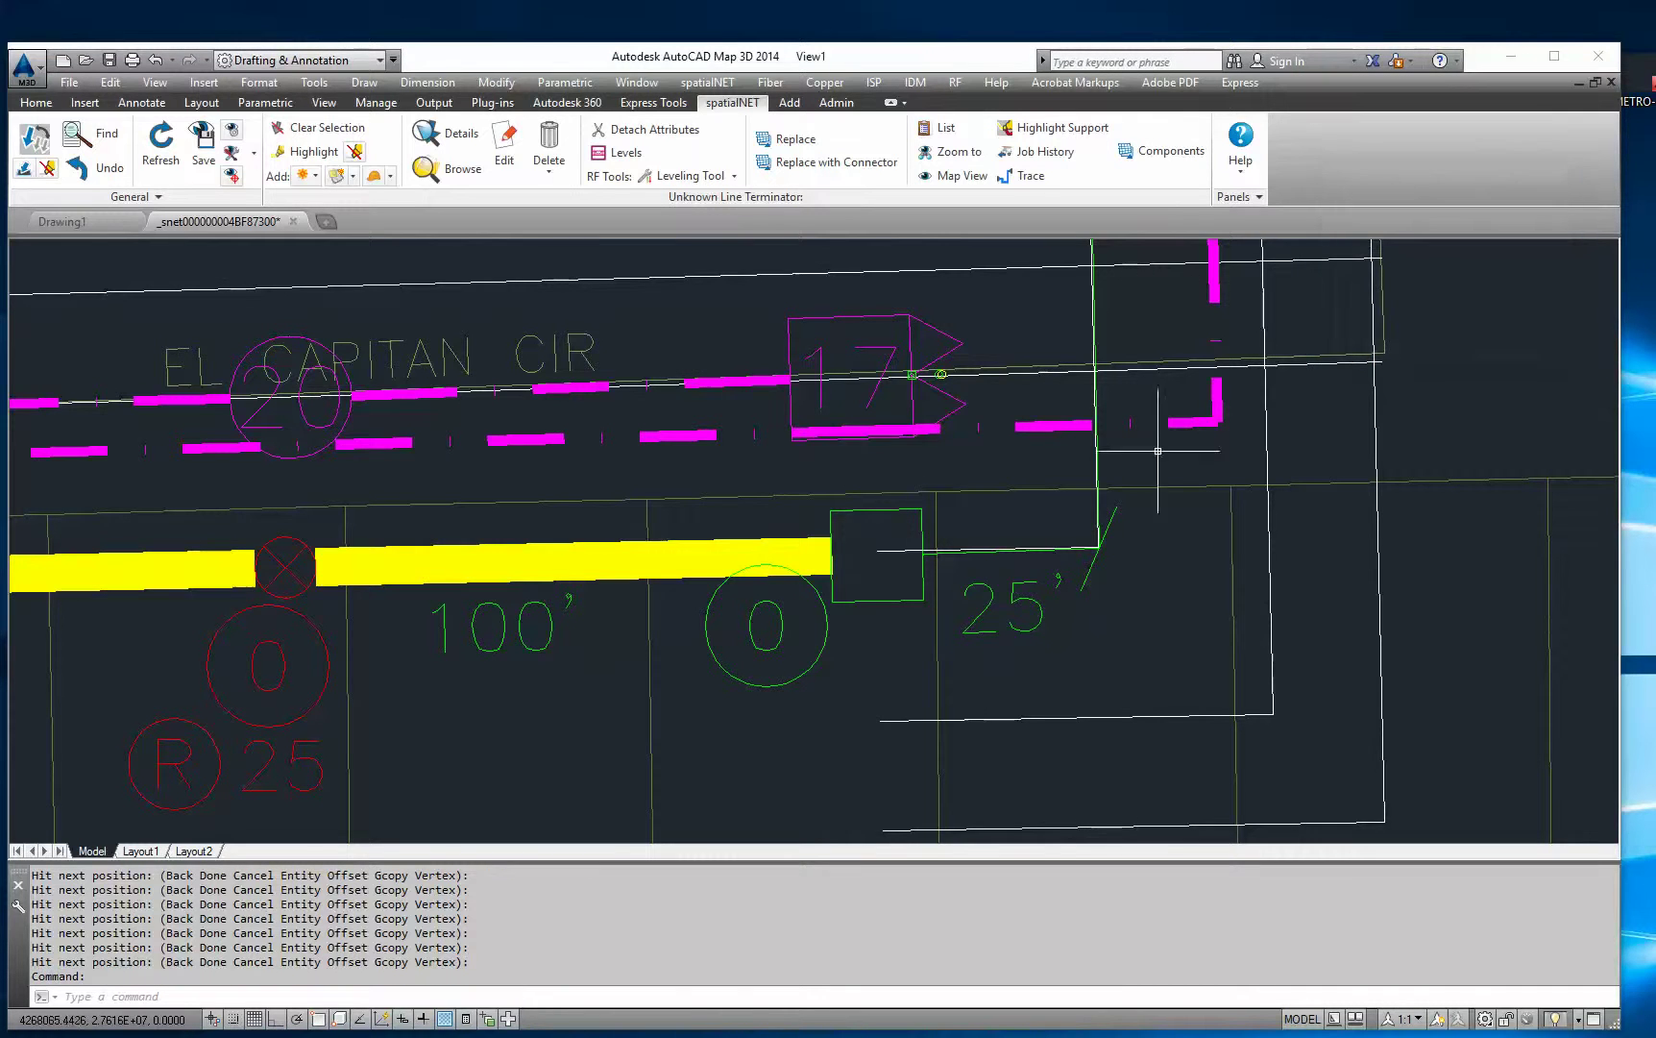
Step: Annotate the z FFT4-17N tap with an RF End of Line Block of type EOL Tap Level, placed above the tap
scroll(935, 608, down, 2)
click(897, 426)
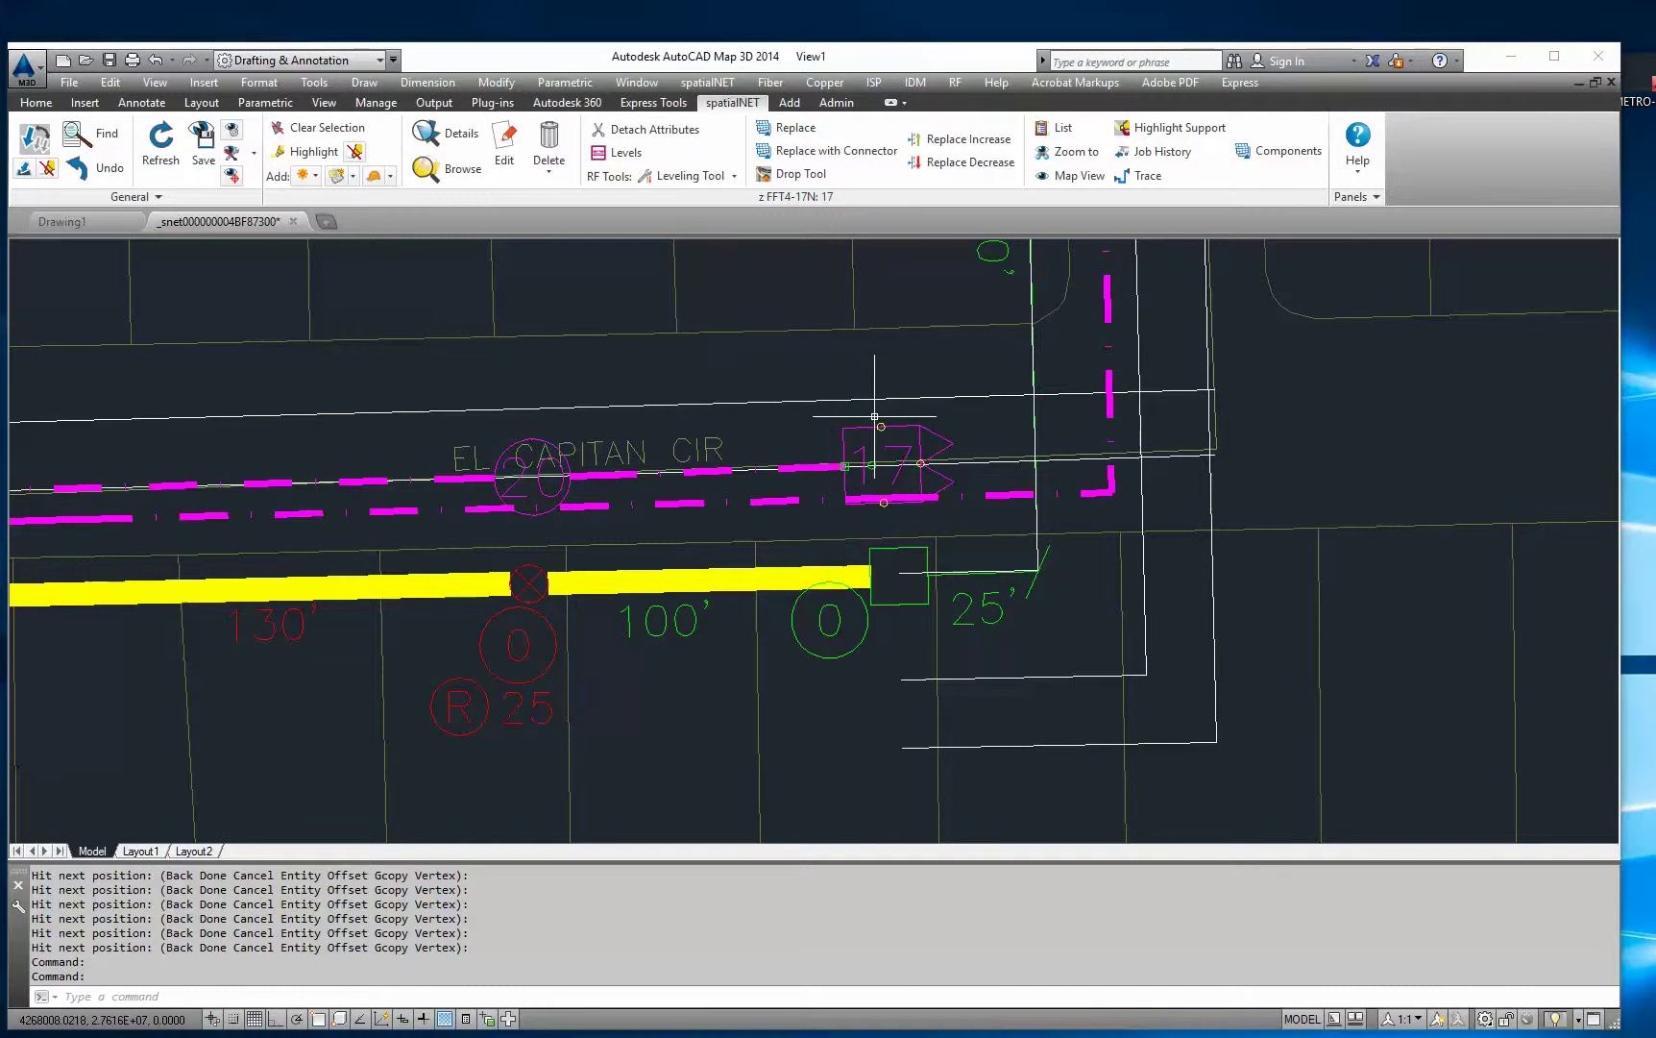
scroll(898, 414, down, 2)
scroll(898, 413, up, 2)
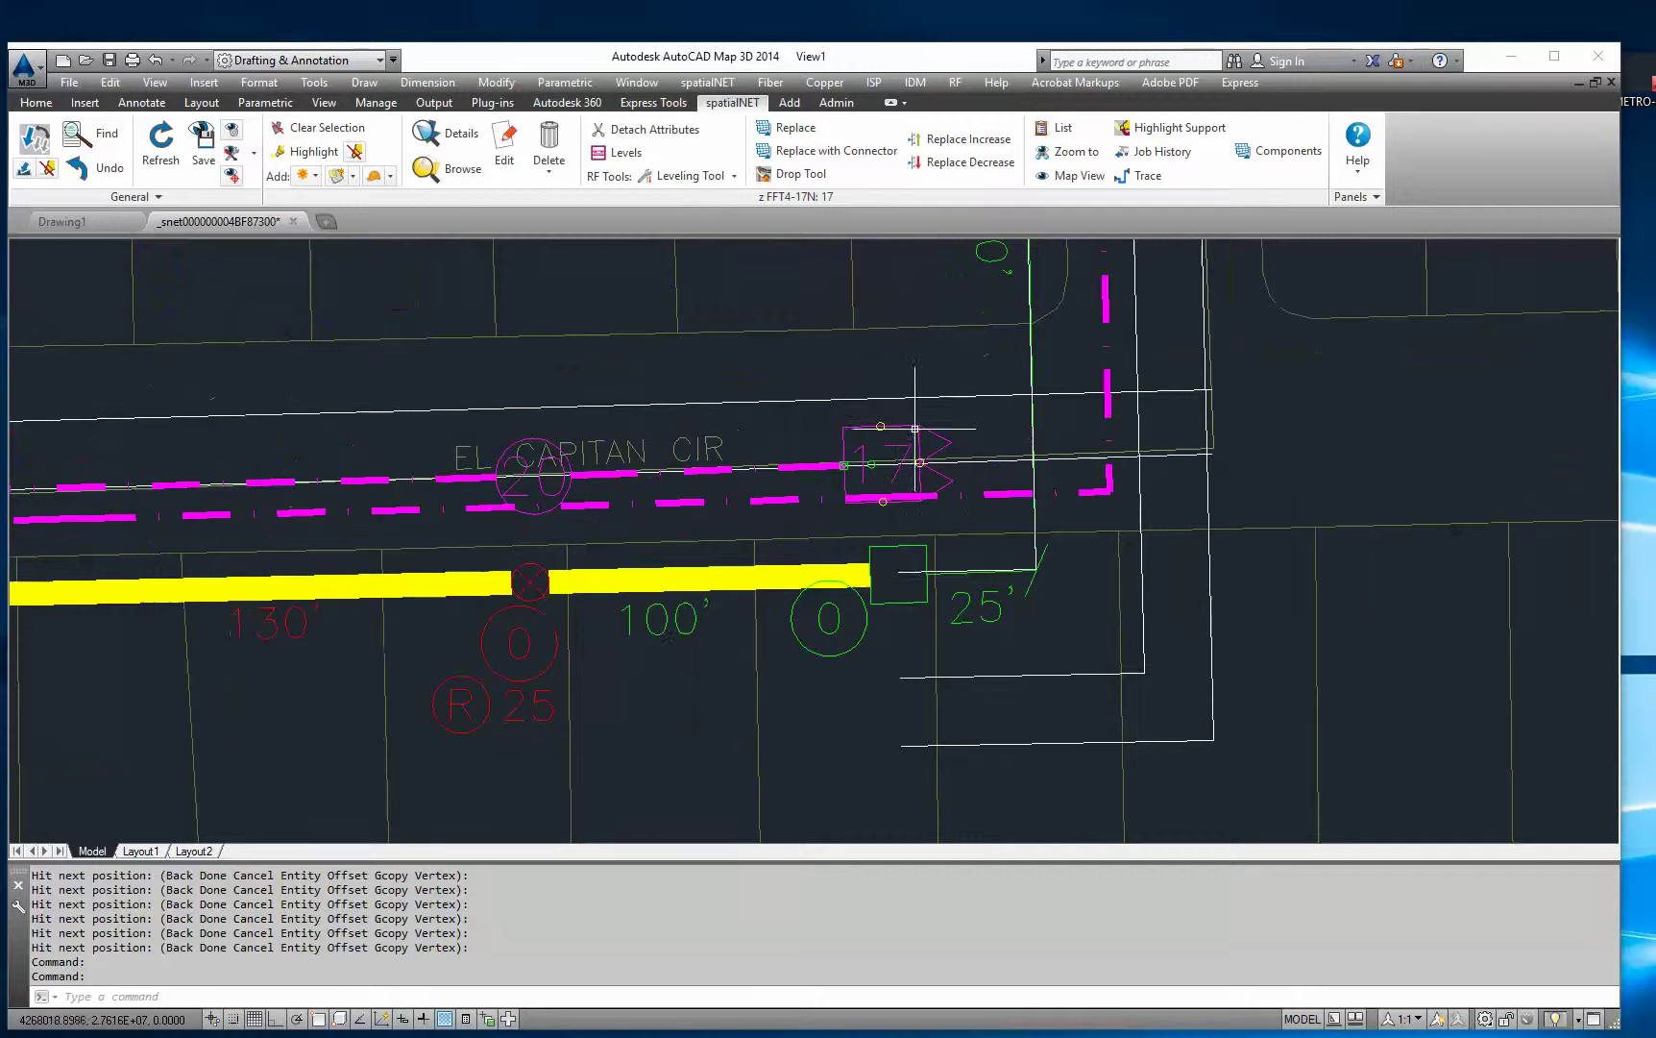
click(312, 176)
click(343, 227)
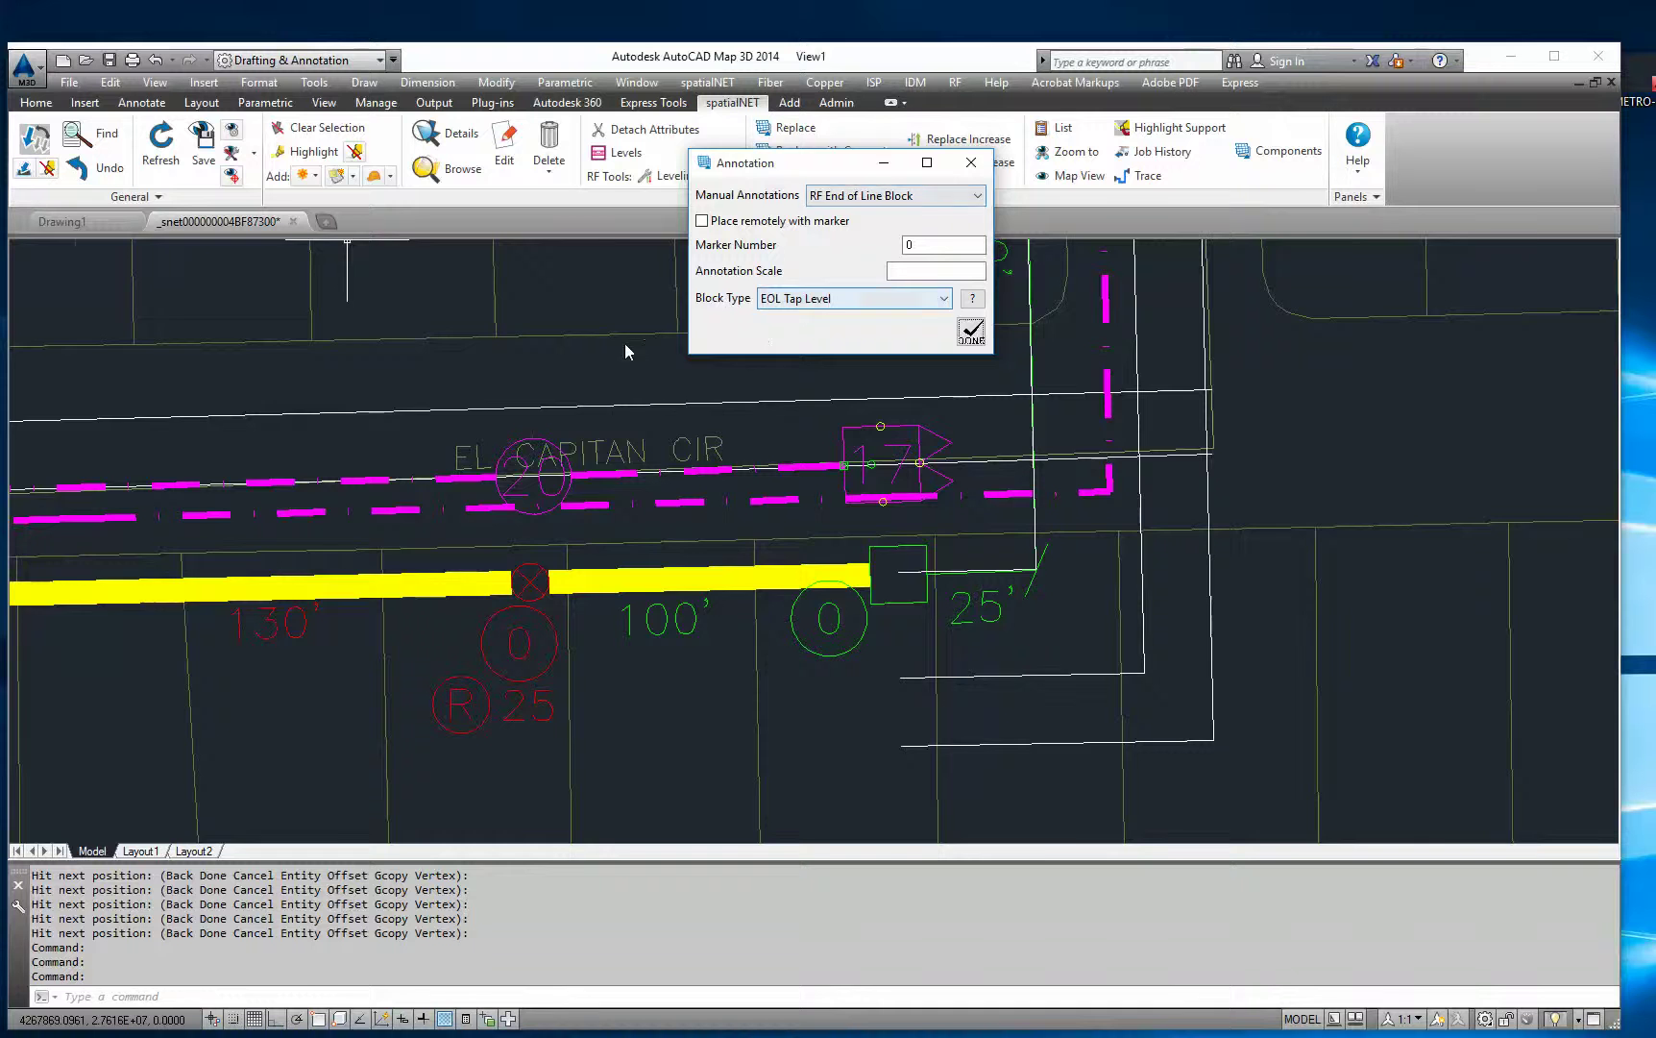
middle_drag(645, 358, 588, 577)
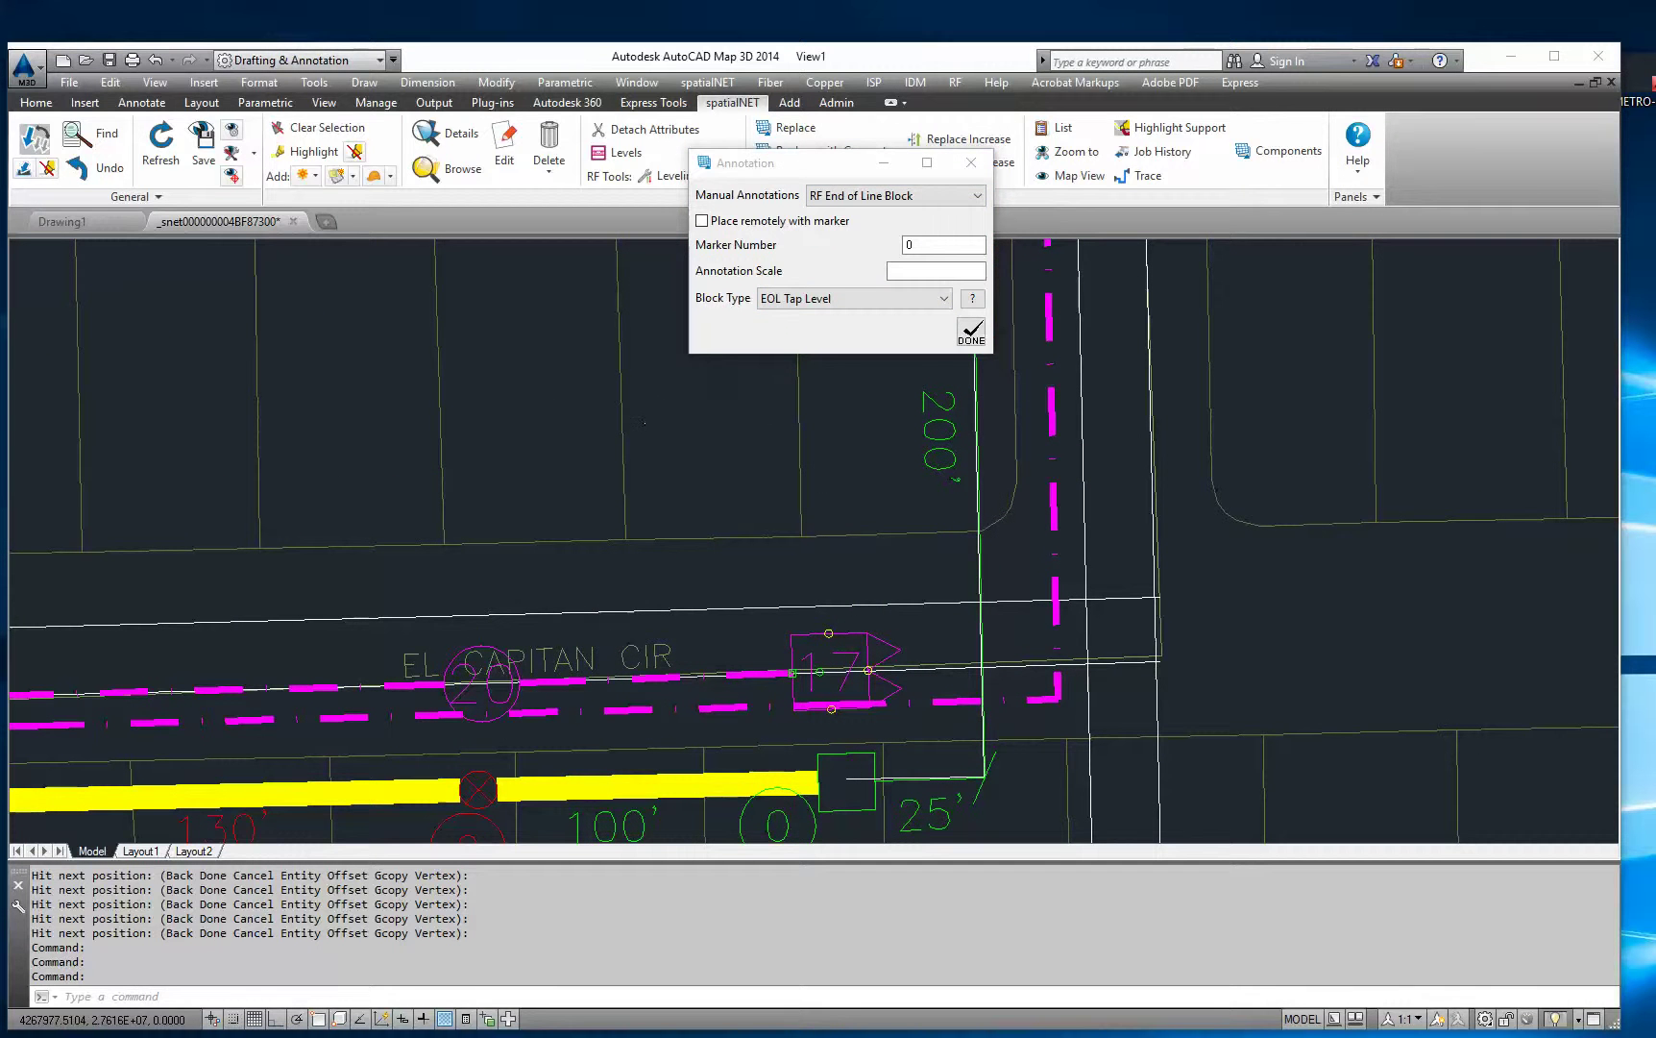
click(972, 333)
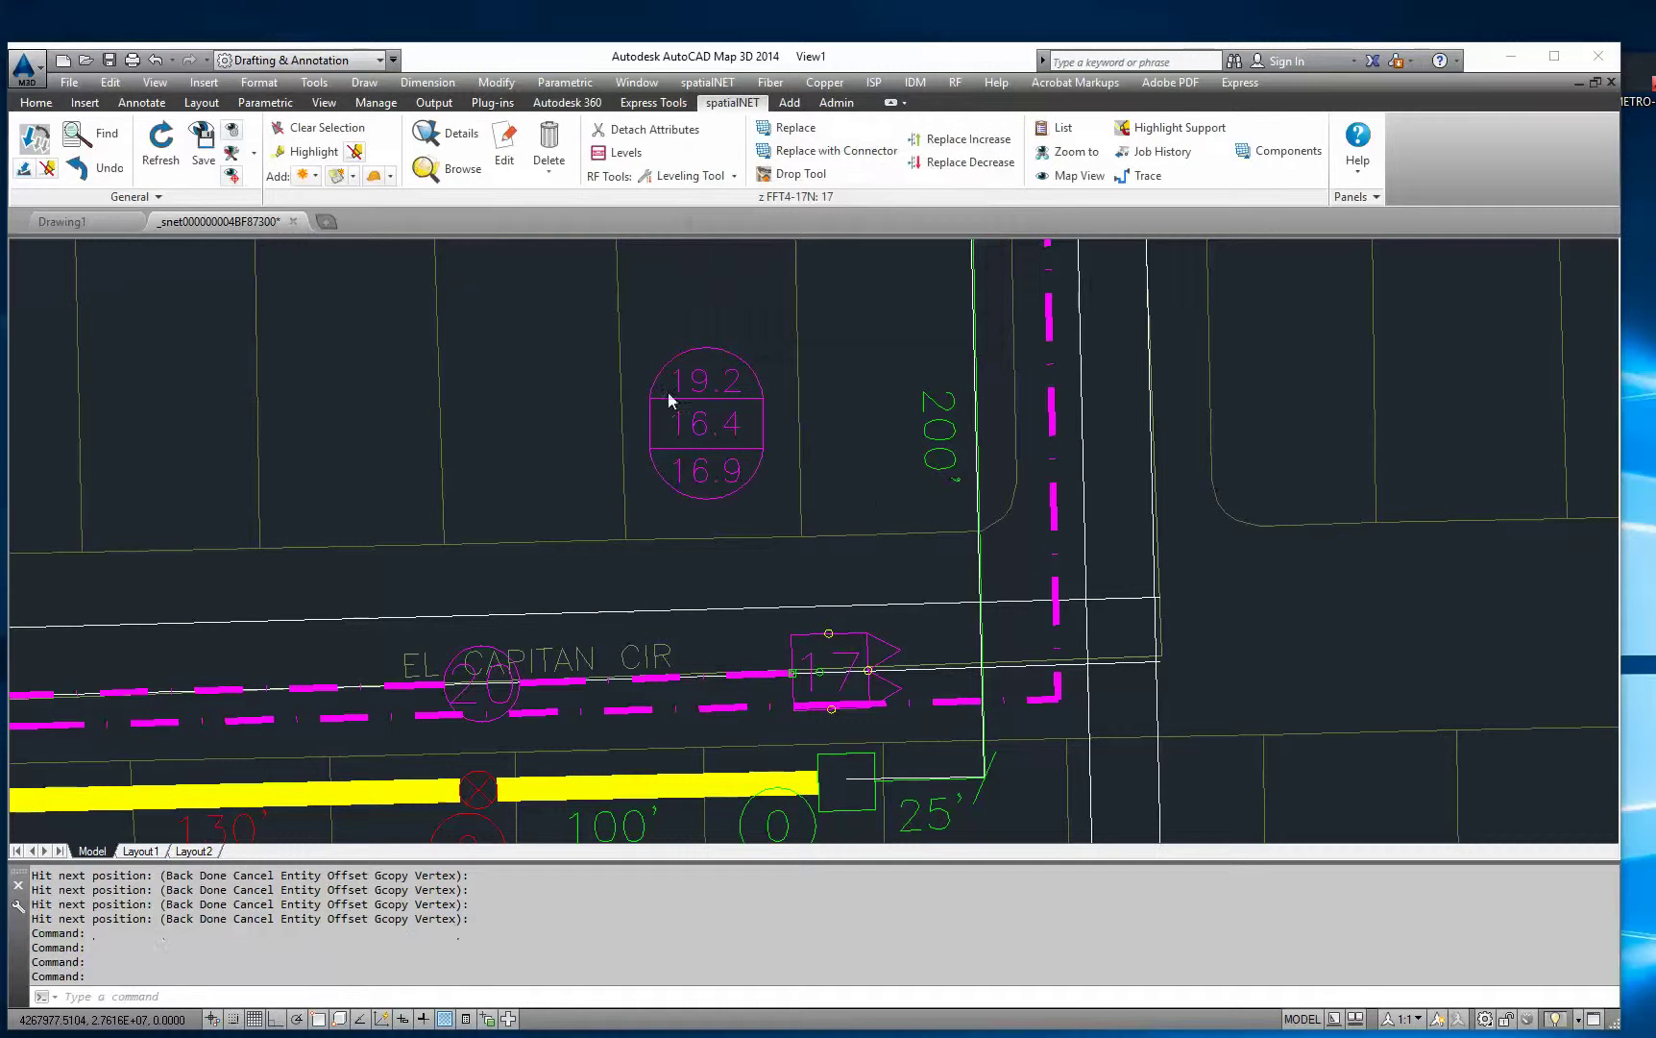
Step: Try to add an end-of-line level block for the Unknown Line Terminator beside the tap's annotation block
middle_drag(991, 694, 911, 621)
click(805, 569)
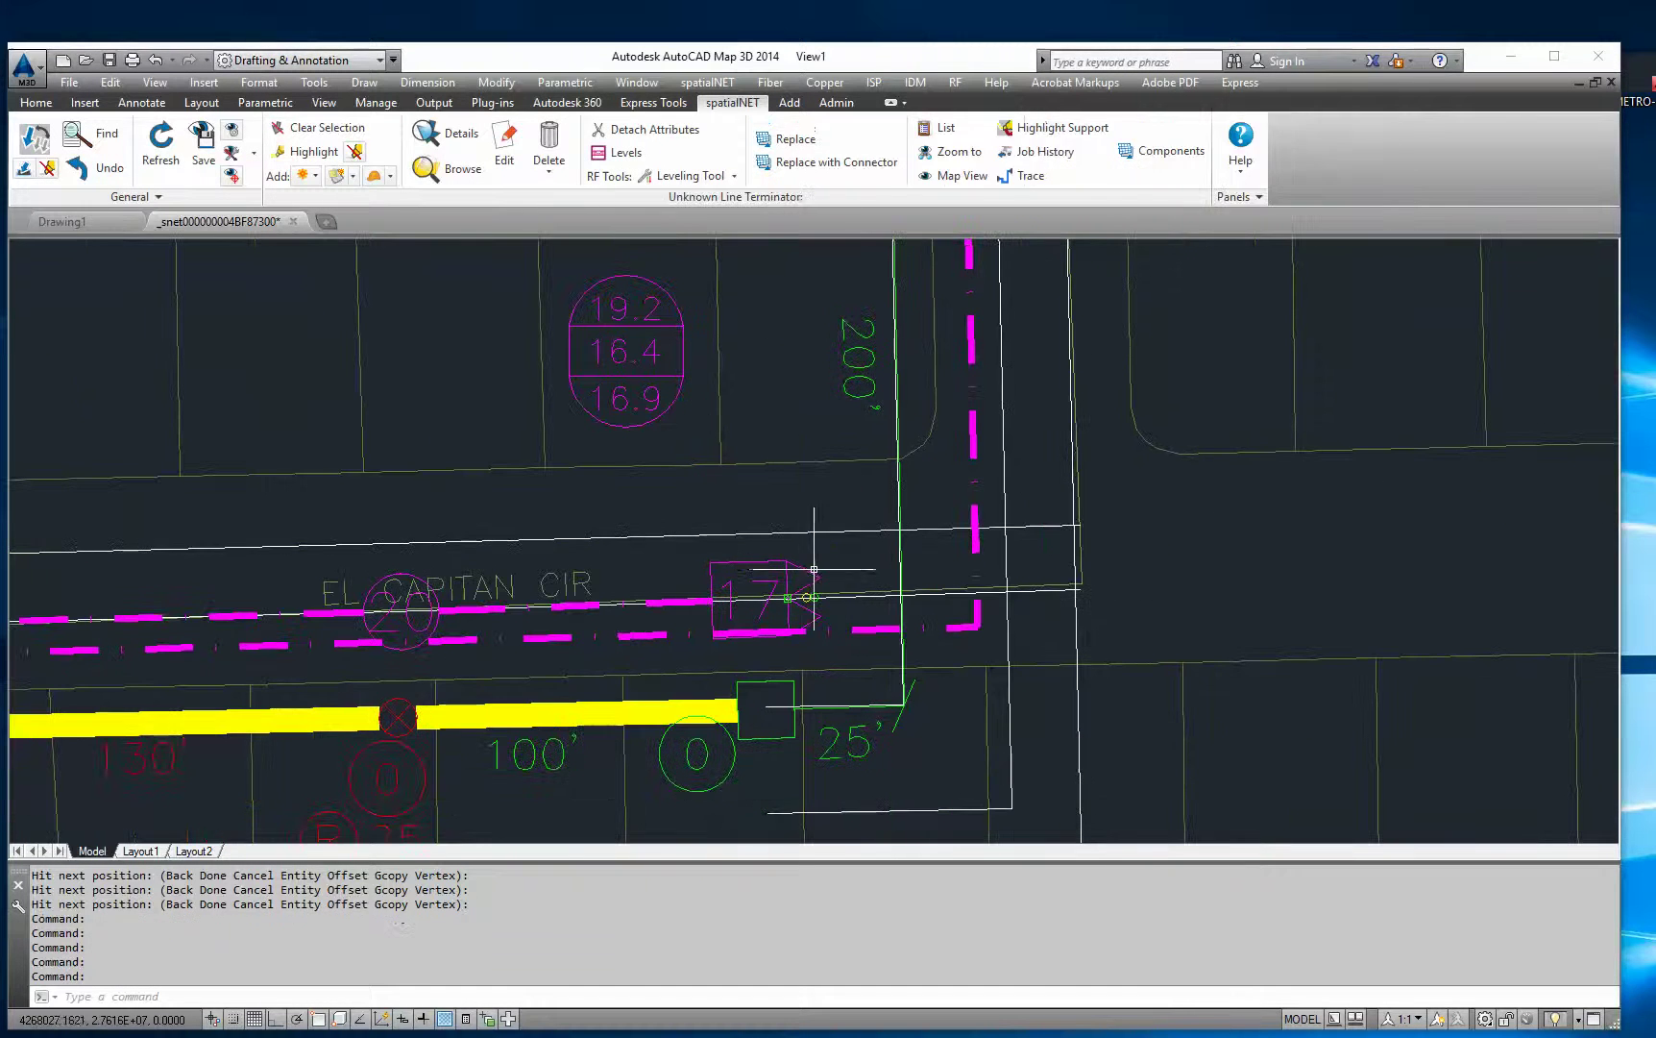
click(303, 175)
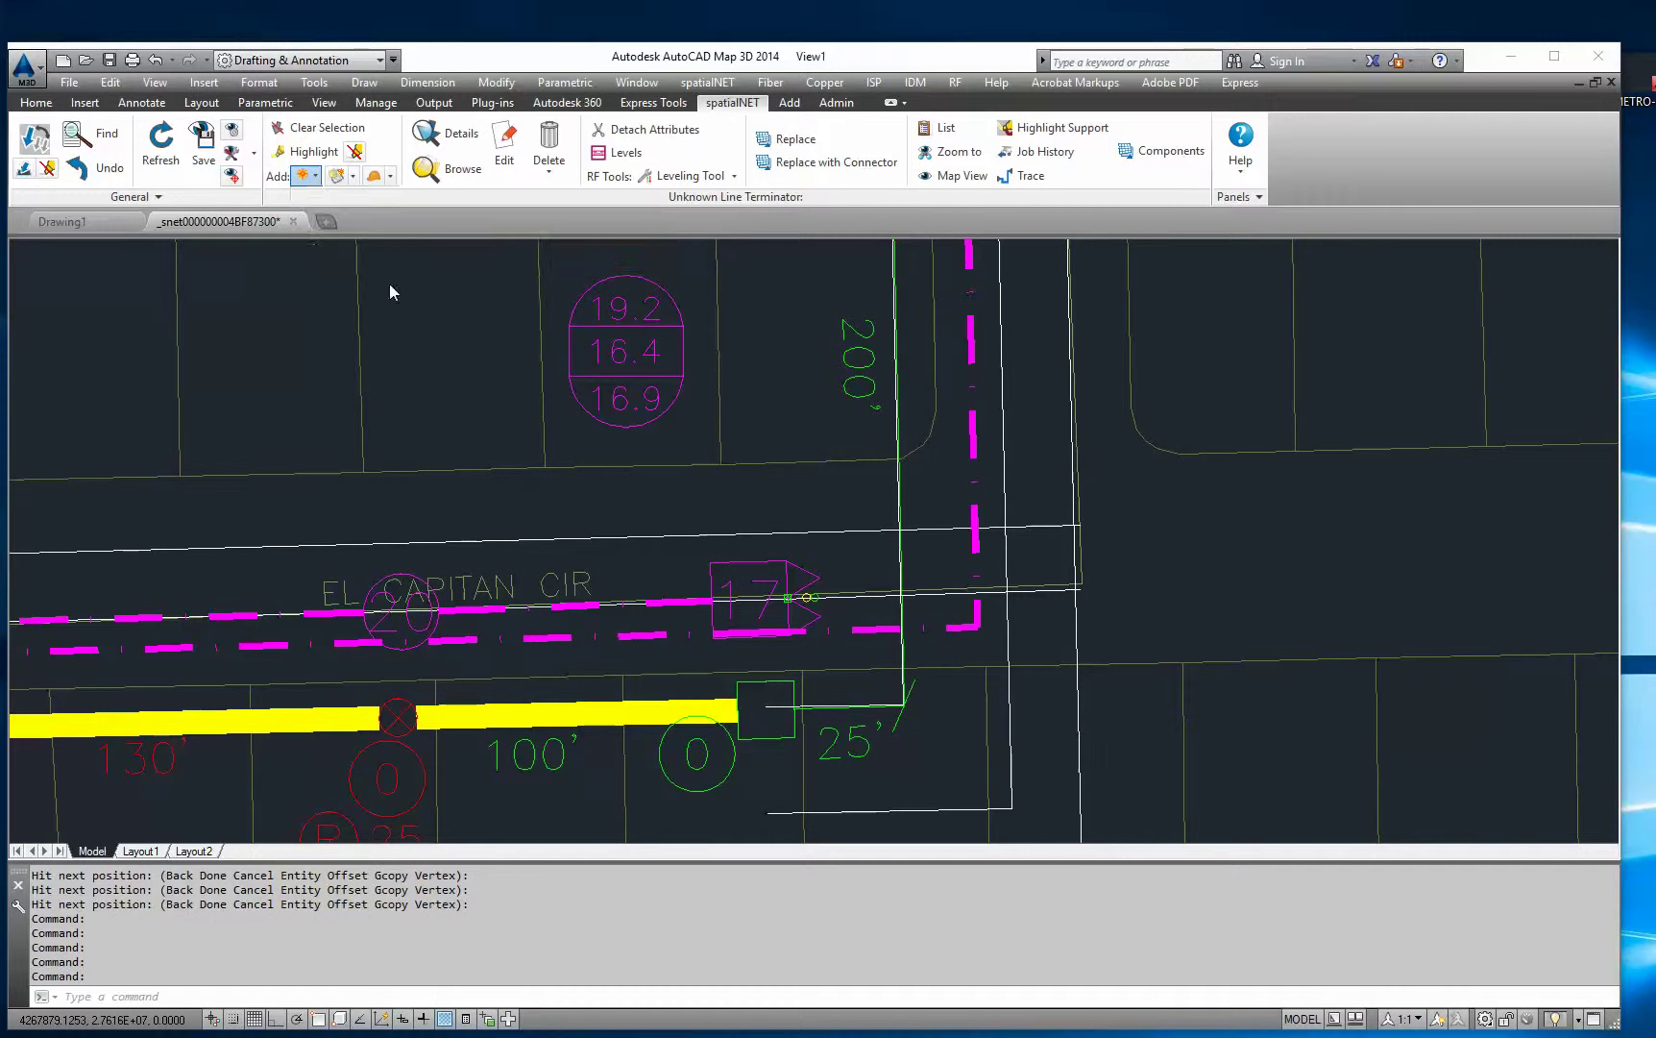
click(753, 355)
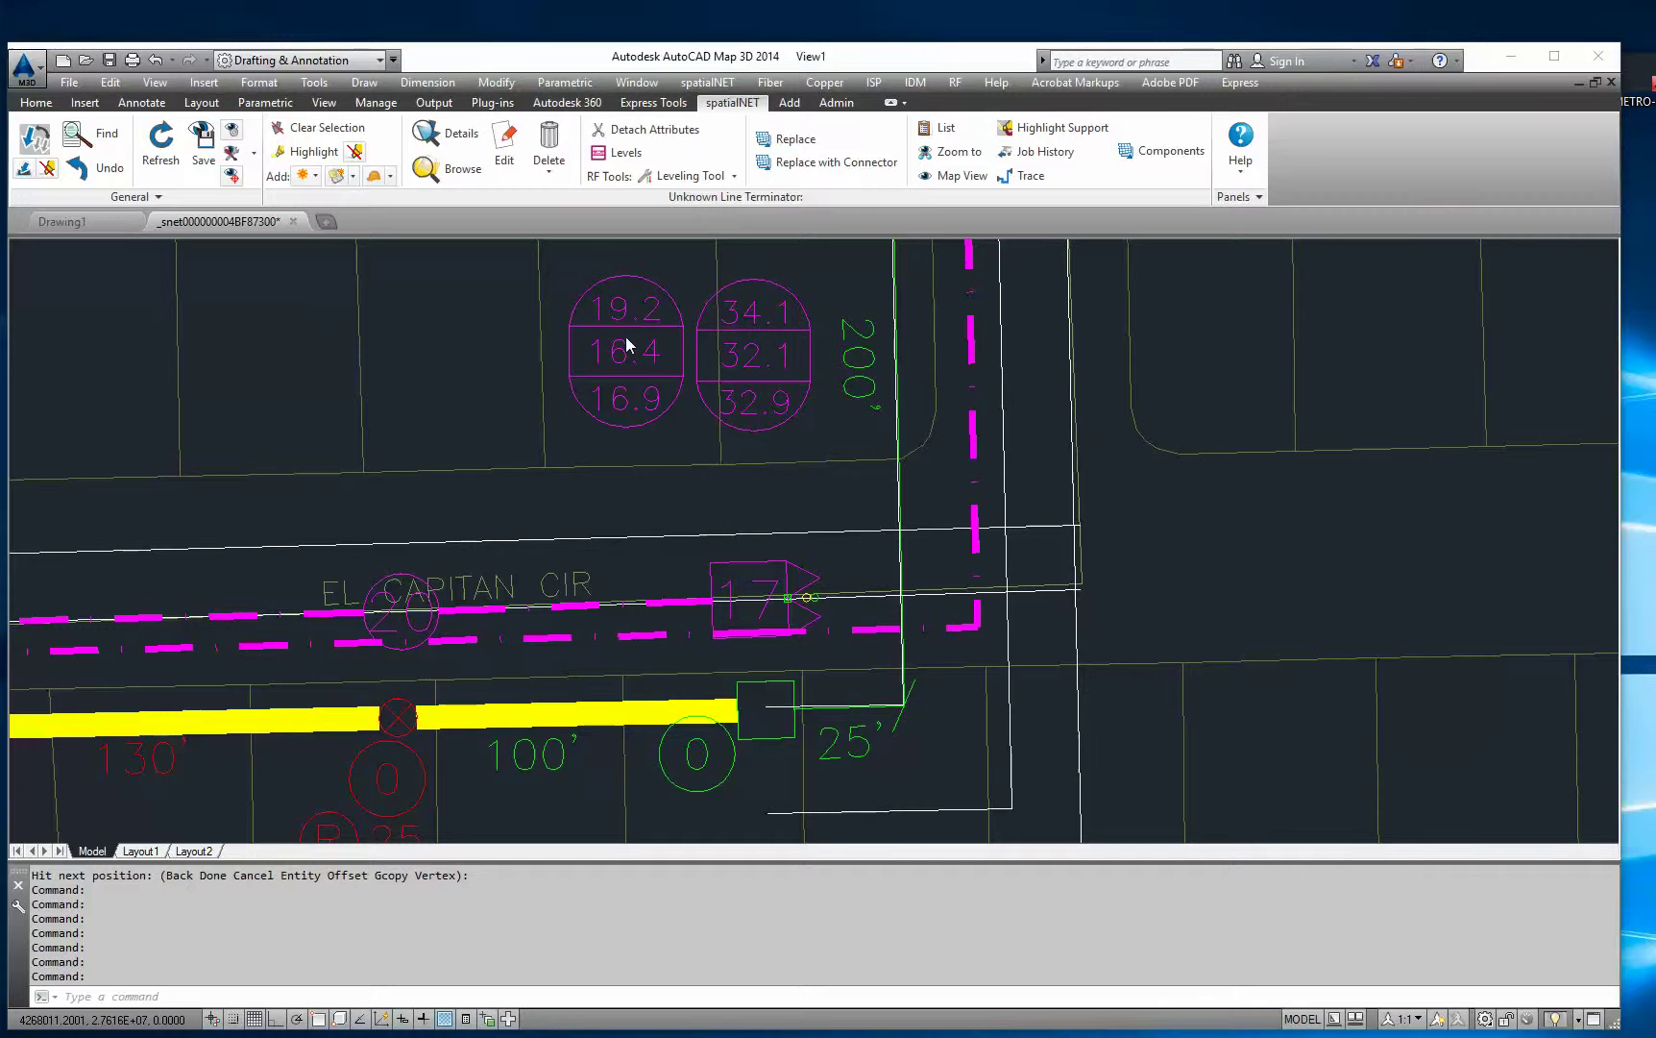
Step: Delete the Unknown Line Terminator's RF annotation block beside the tap's level block
click(322, 128)
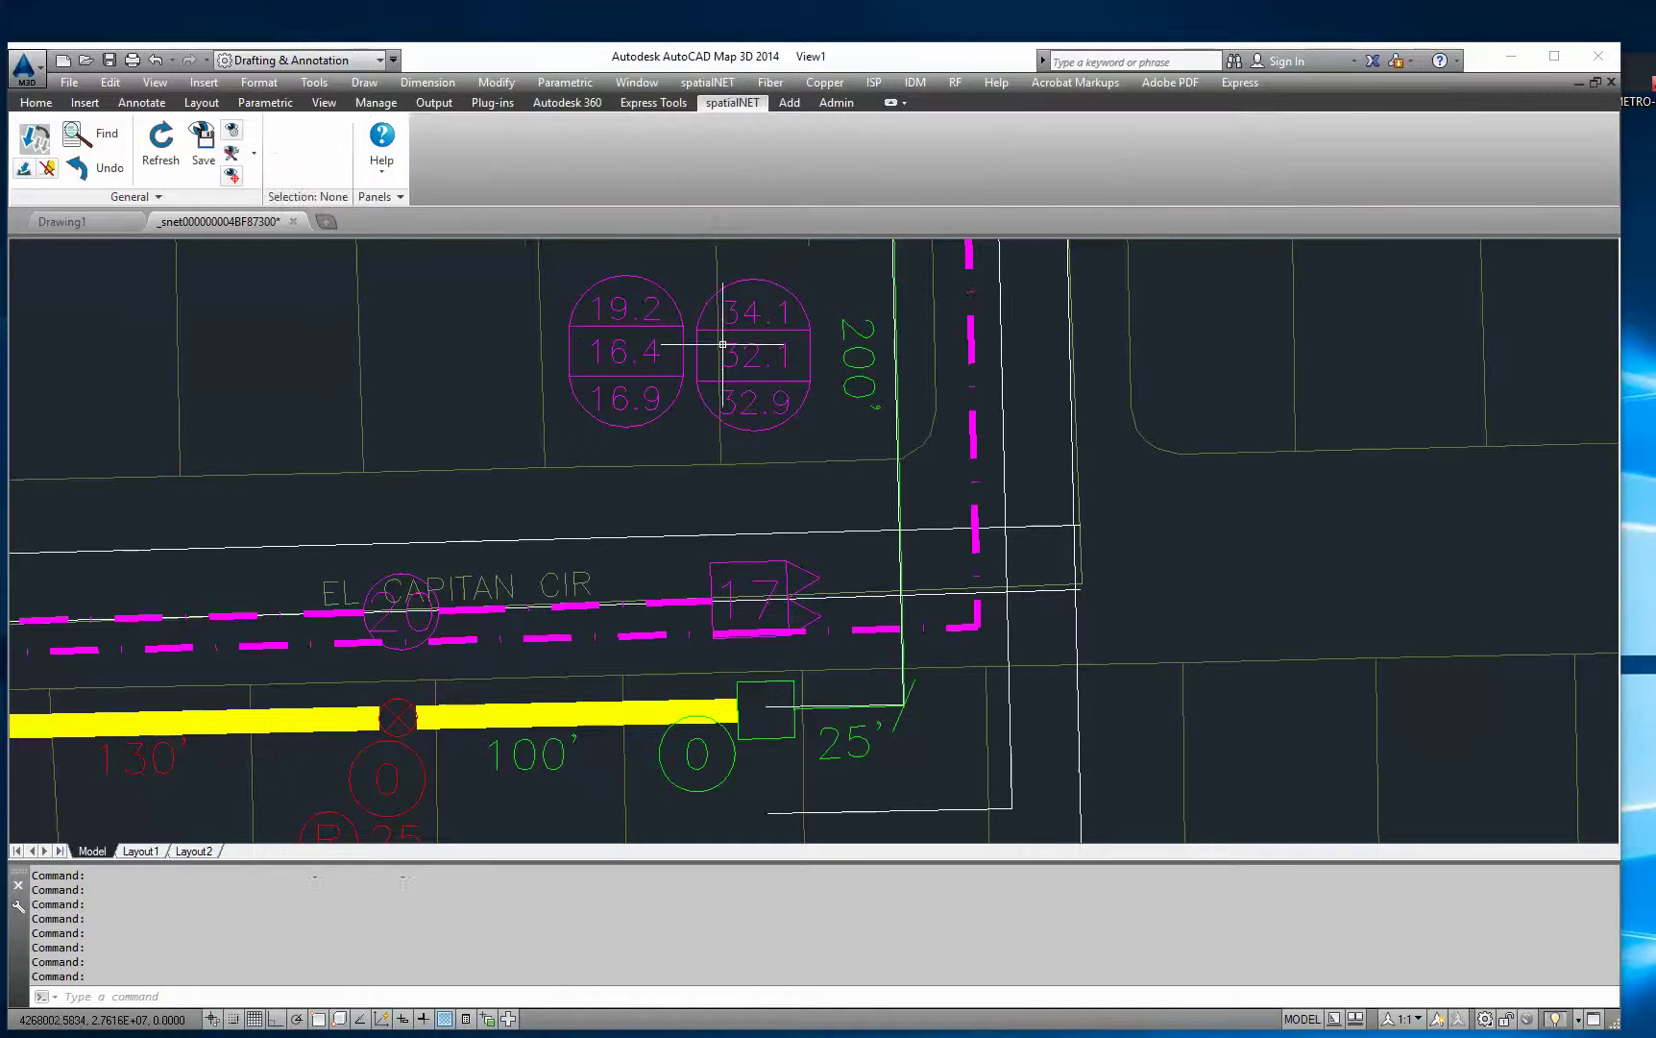
click(738, 320)
click(601, 139)
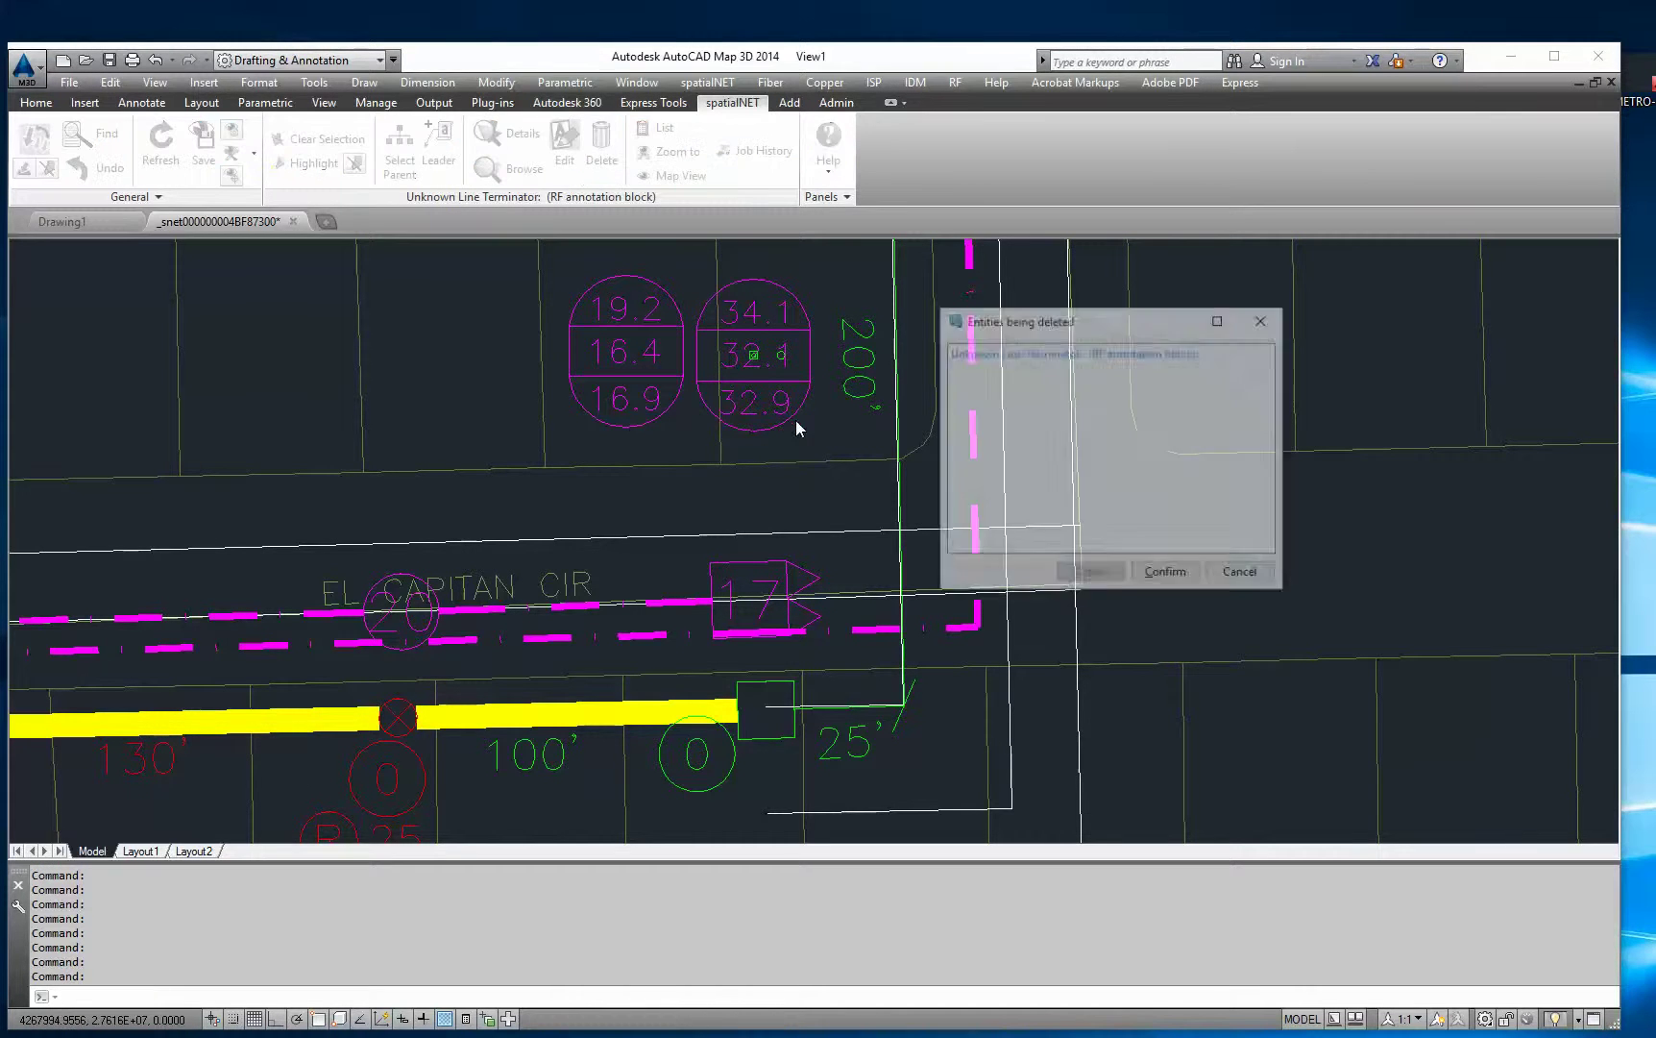
click(1143, 574)
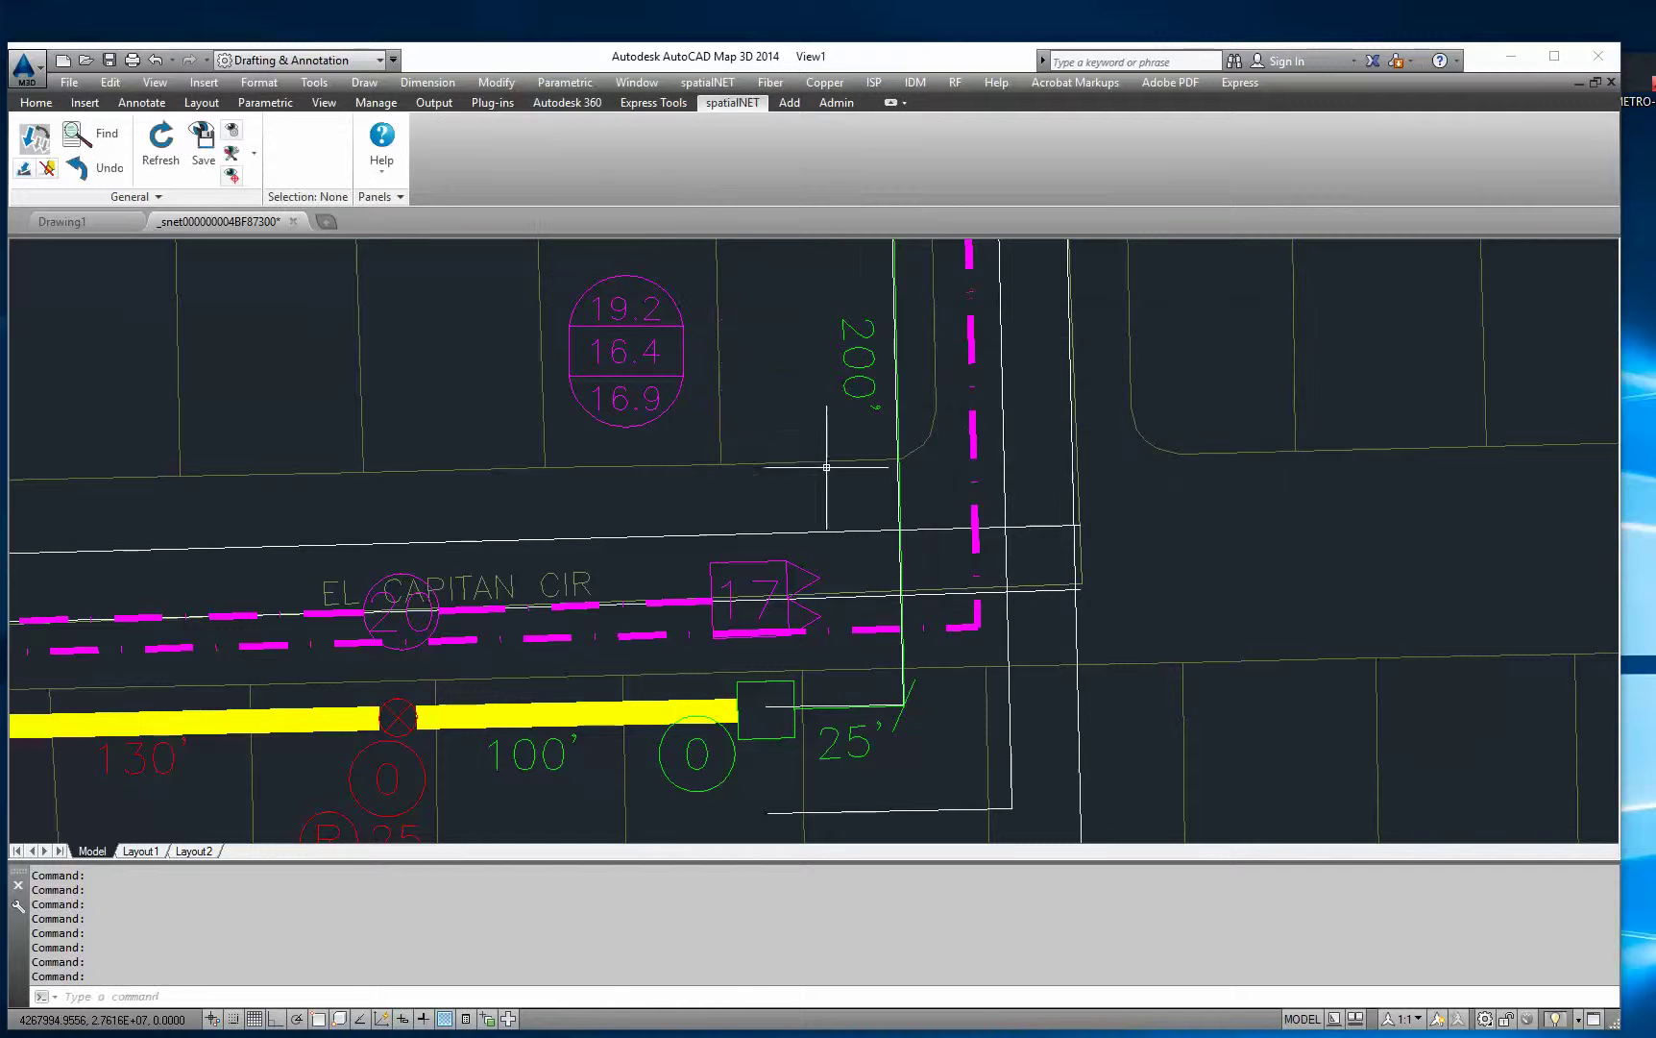
Step: Examine the two parallel cable runs between the amplifier and the z FFT4-17N tap for spacing and overlap
middle_drag(379, 669, 920, 514)
middle_drag(144, 514, 605, 489)
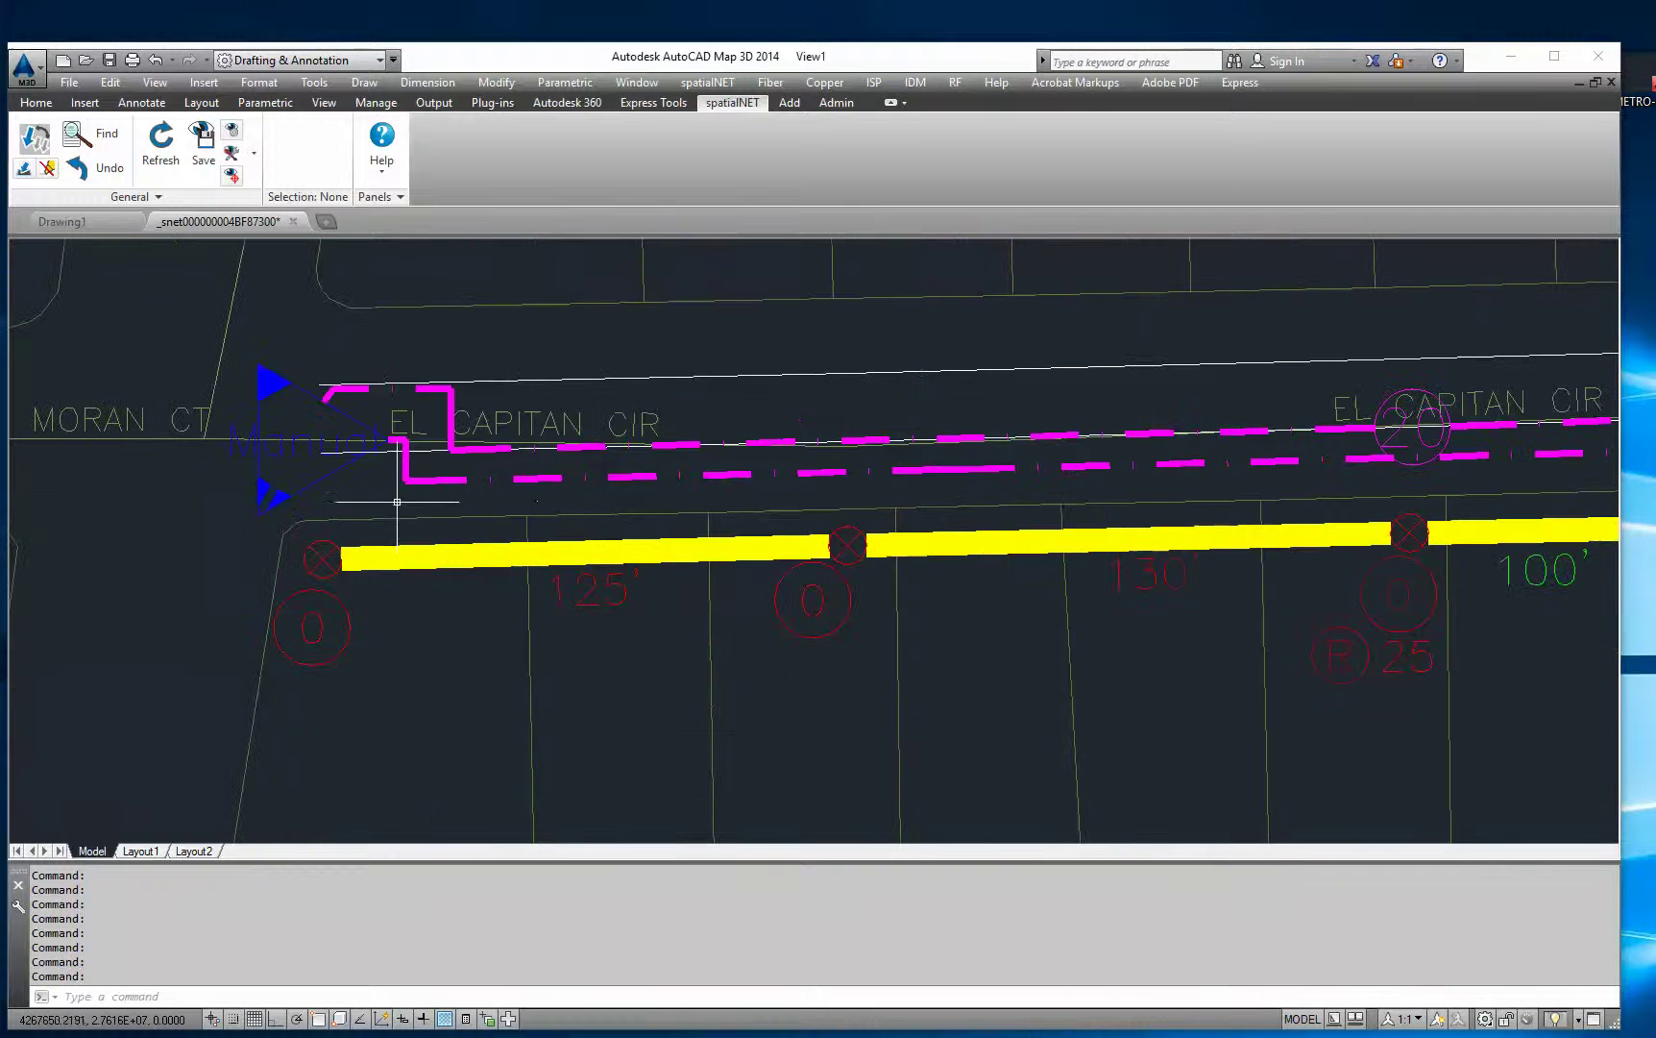
scroll(398, 496, up, 2)
middle_drag(810, 466, 183, 438)
middle_drag(935, 494, 218, 460)
middle_drag(1317, 352, 865, 355)
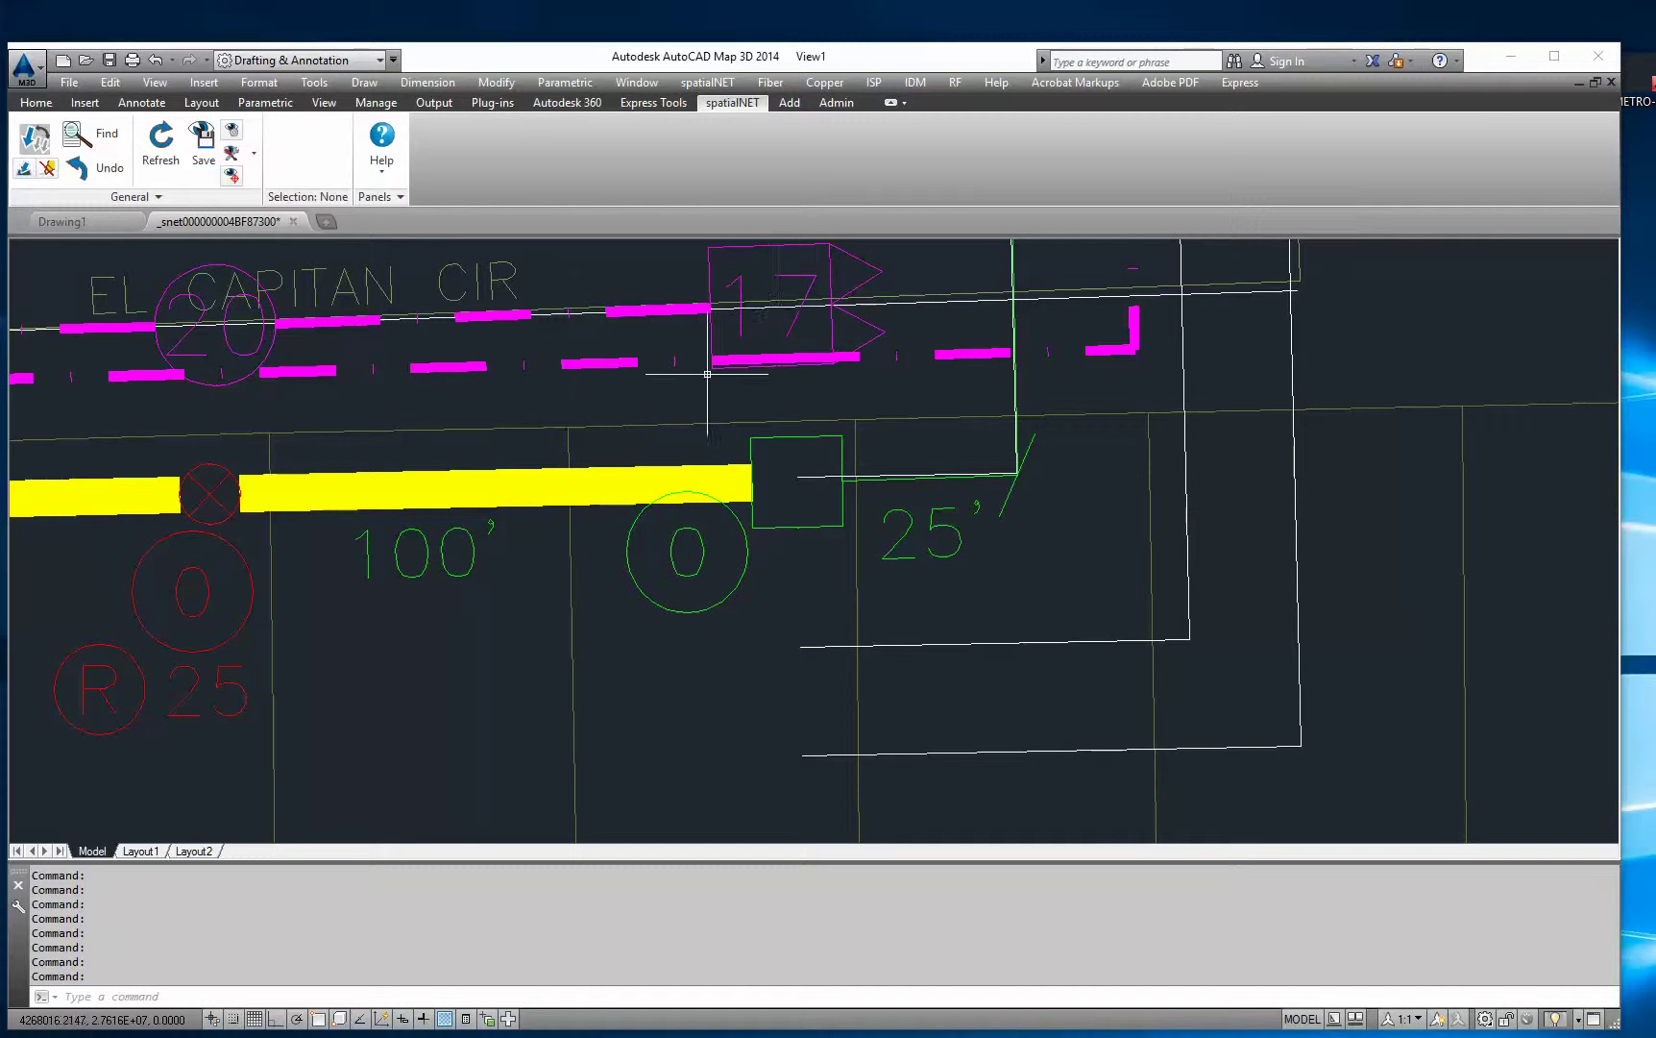
middle_drag(528, 394, 1075, 413)
mouse_move(606, 445)
middle_down()
mouse_move(1360, 413)
mouse_move(1203, 415)
middle_up()
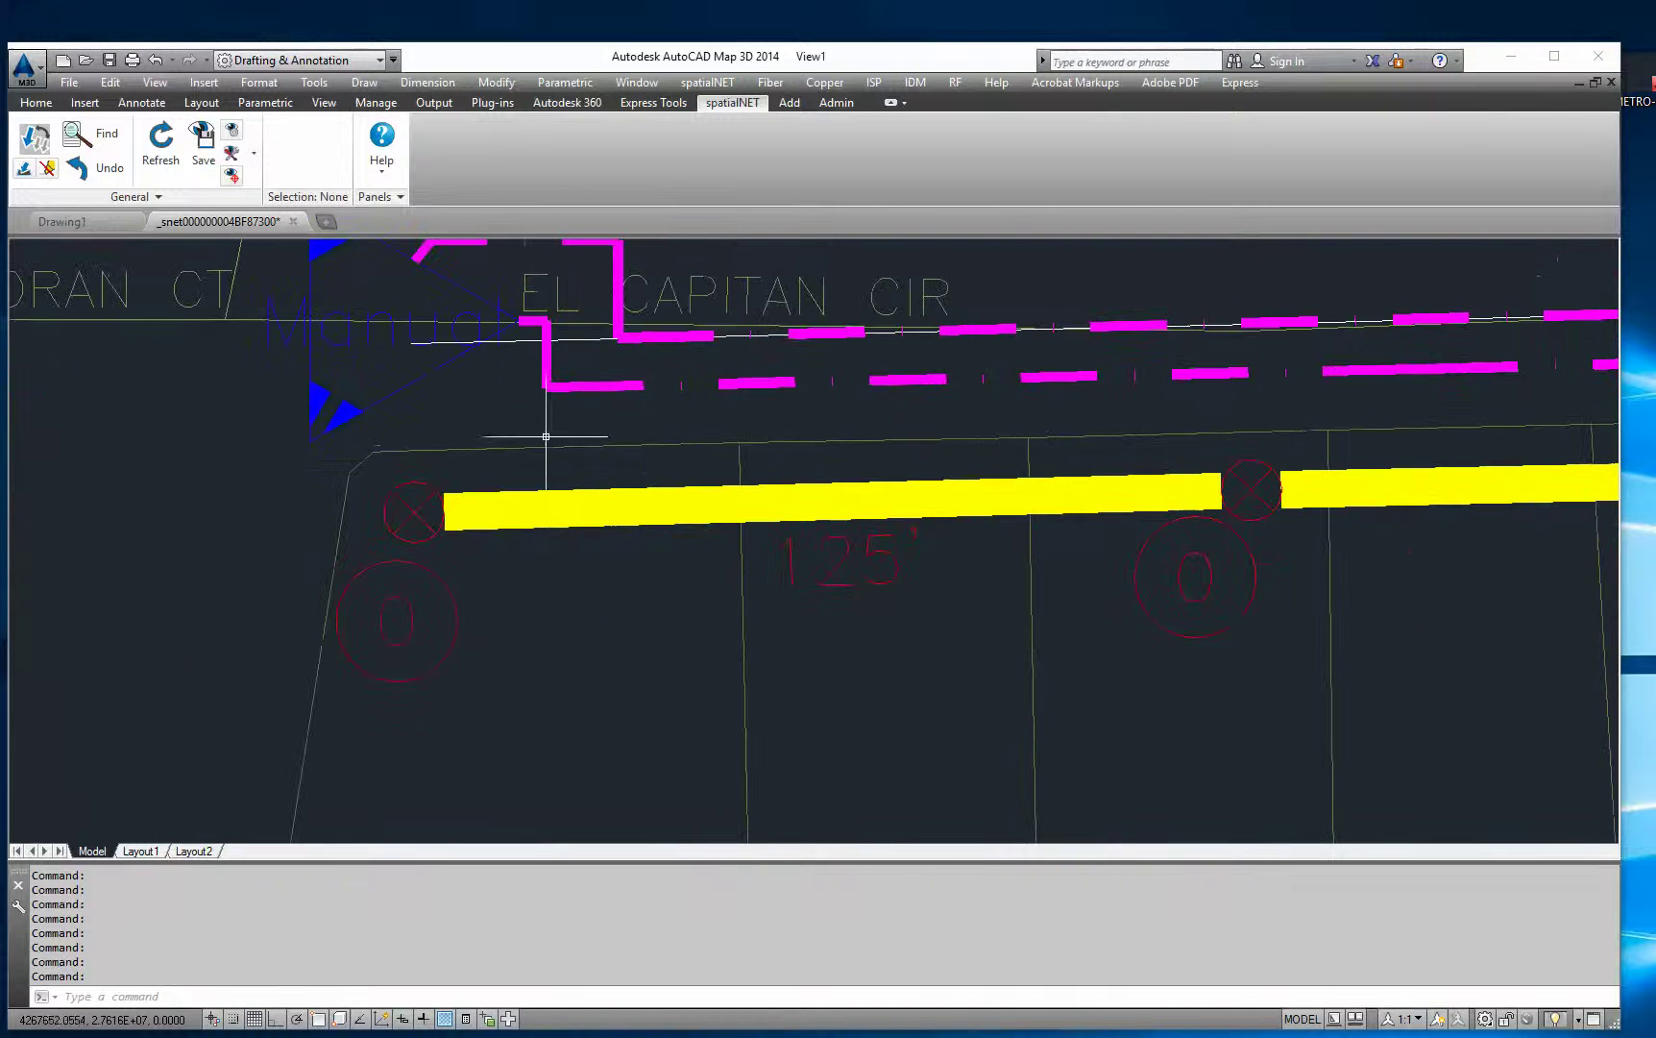
Step: Move the corner vertex of the lower P3-625-OH RF cable near the amplifier slightly down, away from the parallel cable
click(606, 393)
click(560, 399)
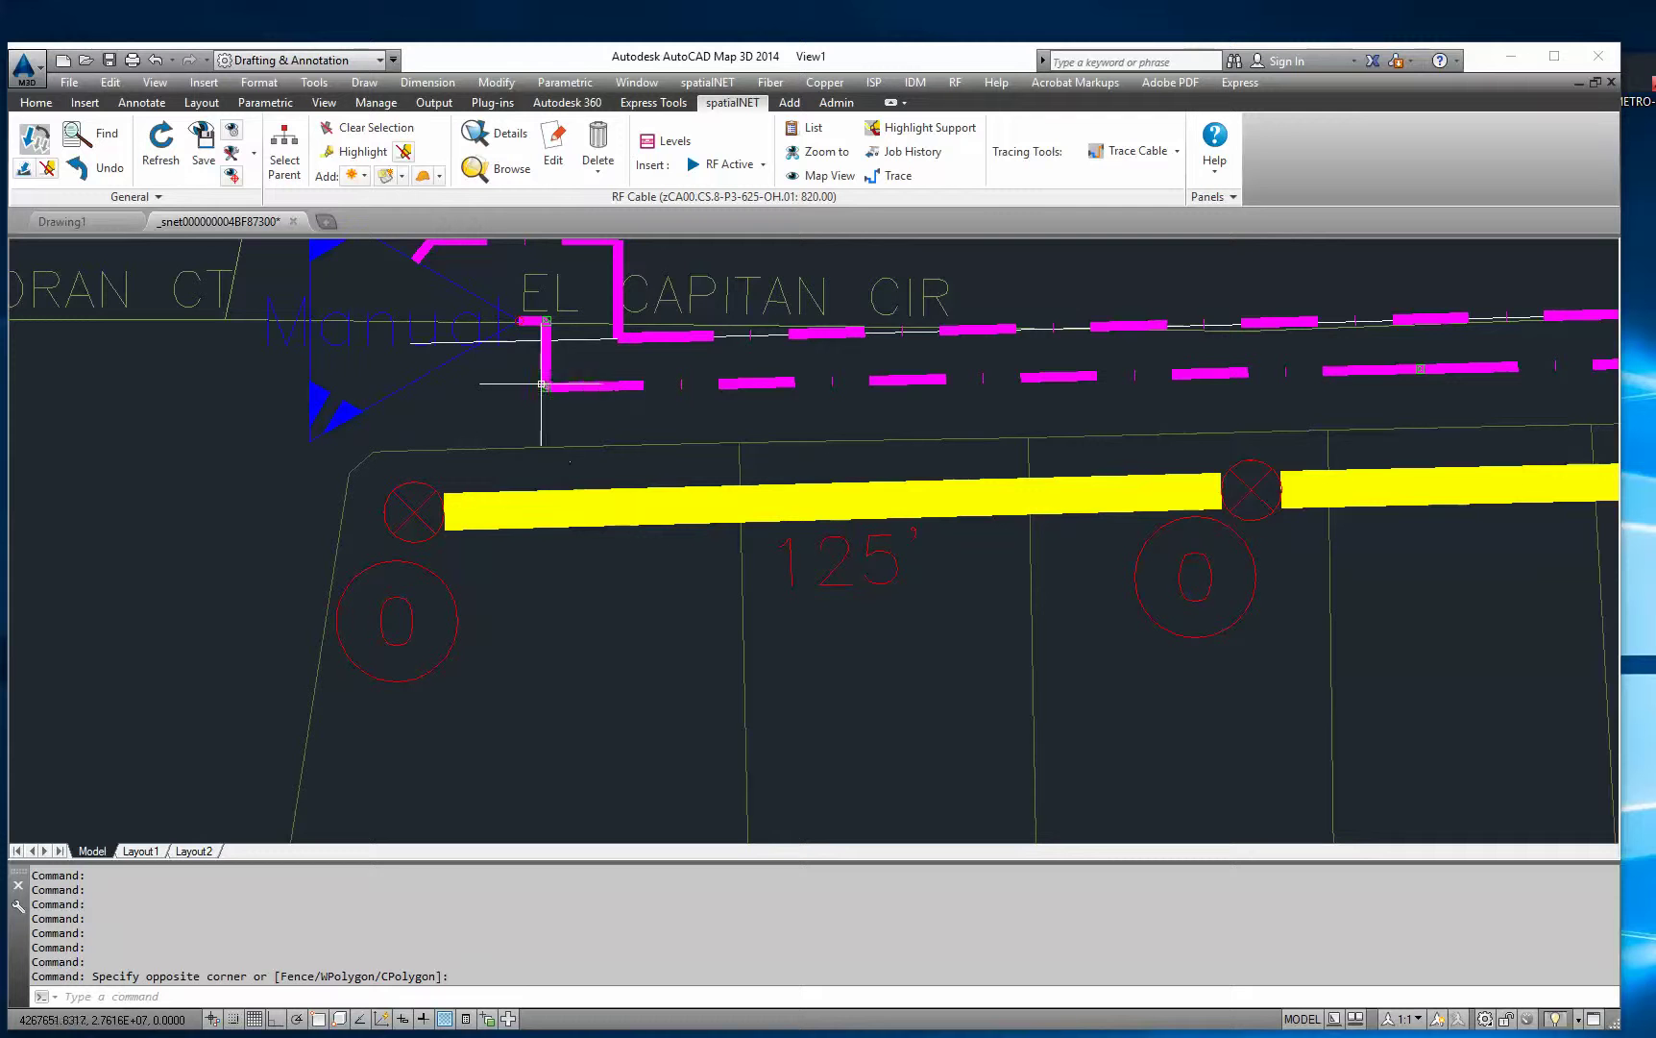
click(547, 387)
click(547, 400)
click(598, 414)
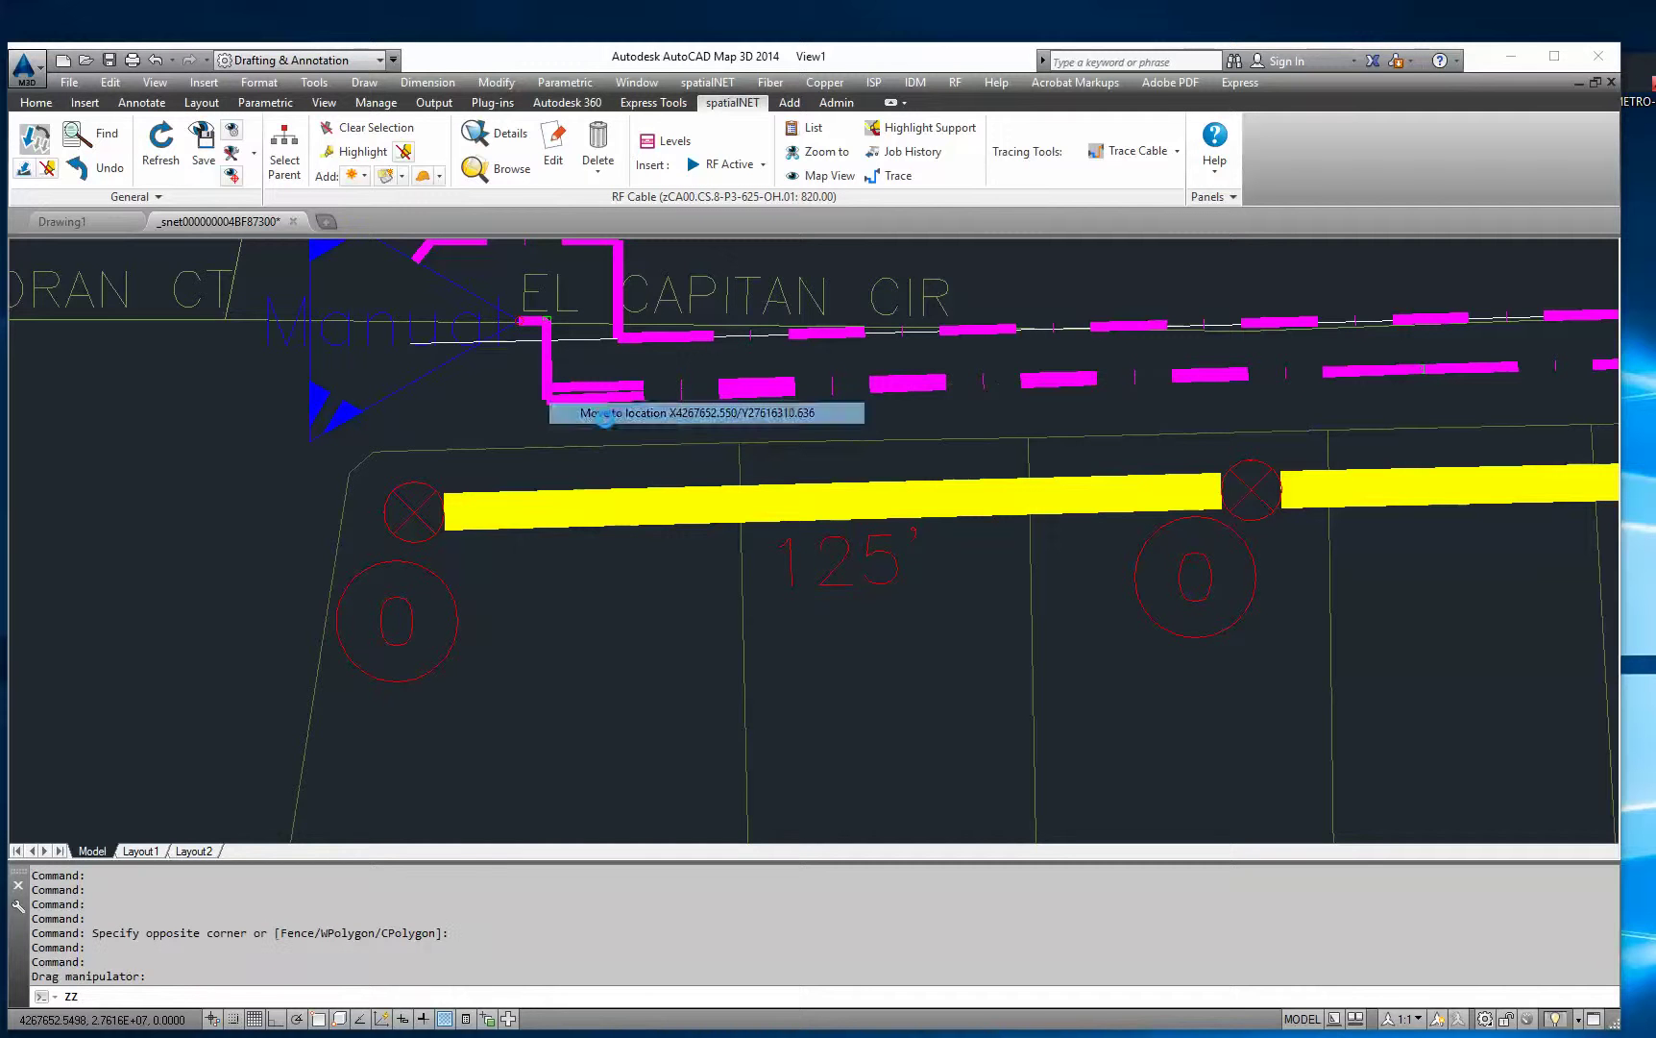
middle_drag(1435, 413, 490, 406)
middle_drag(1431, 338, 851, 372)
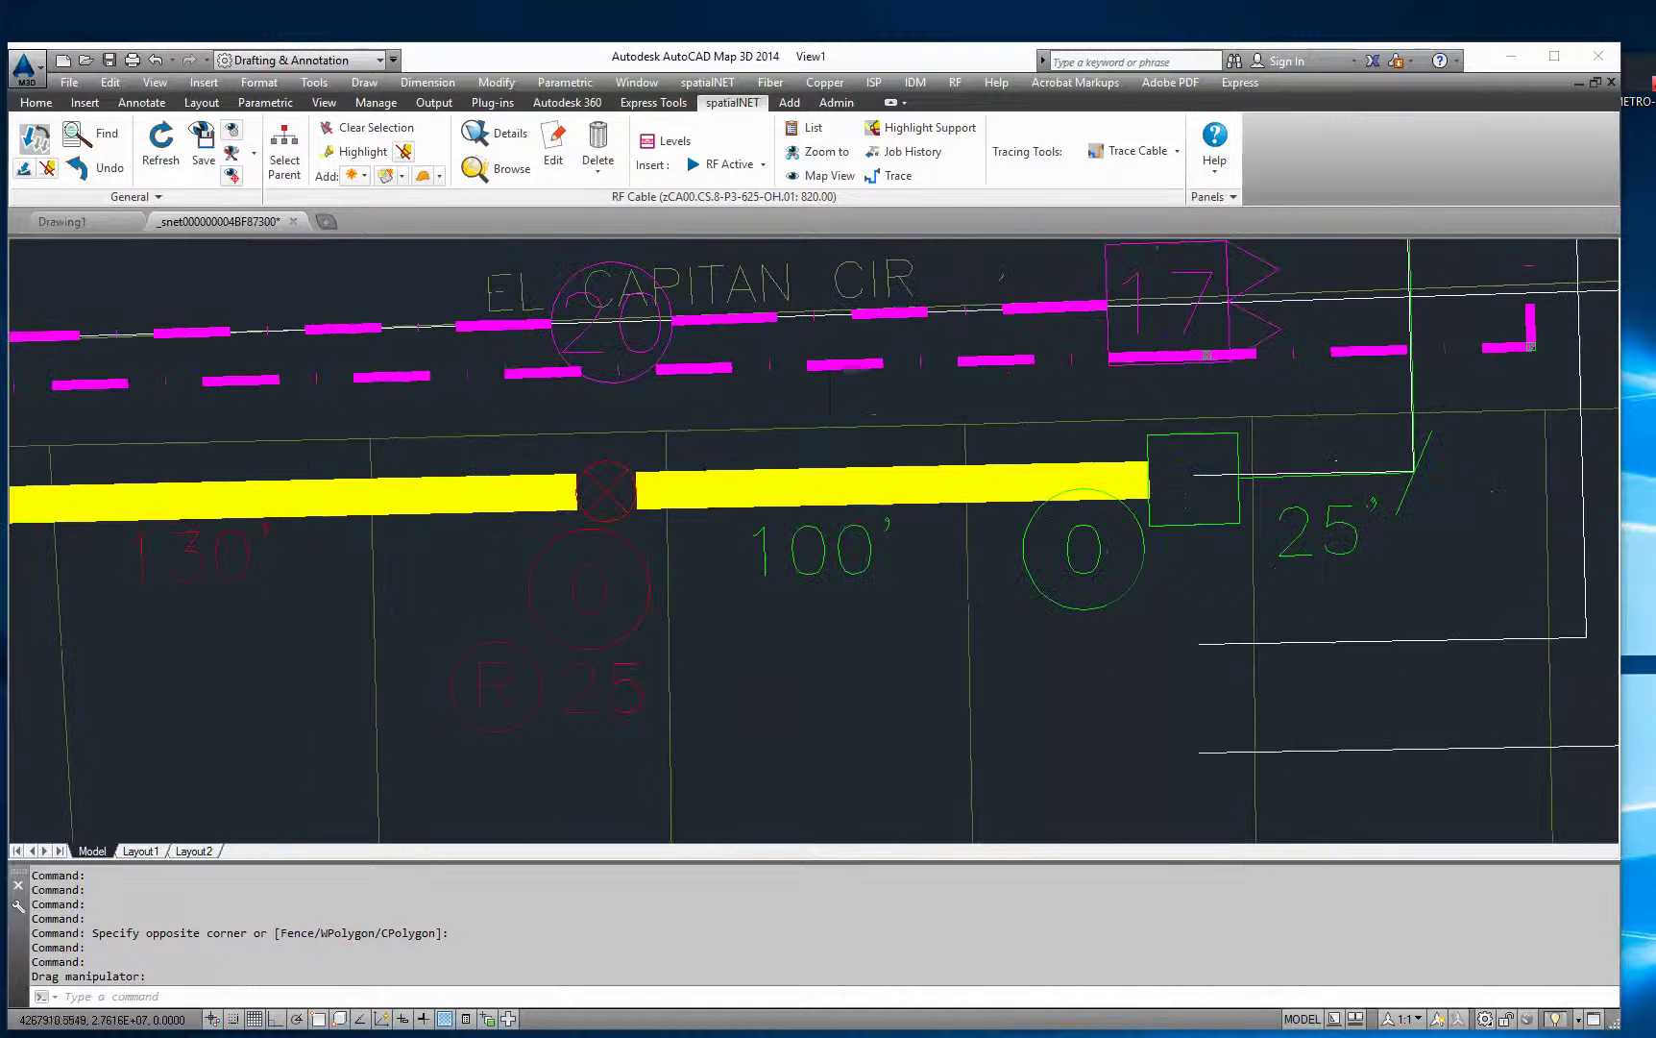
click(1208, 355)
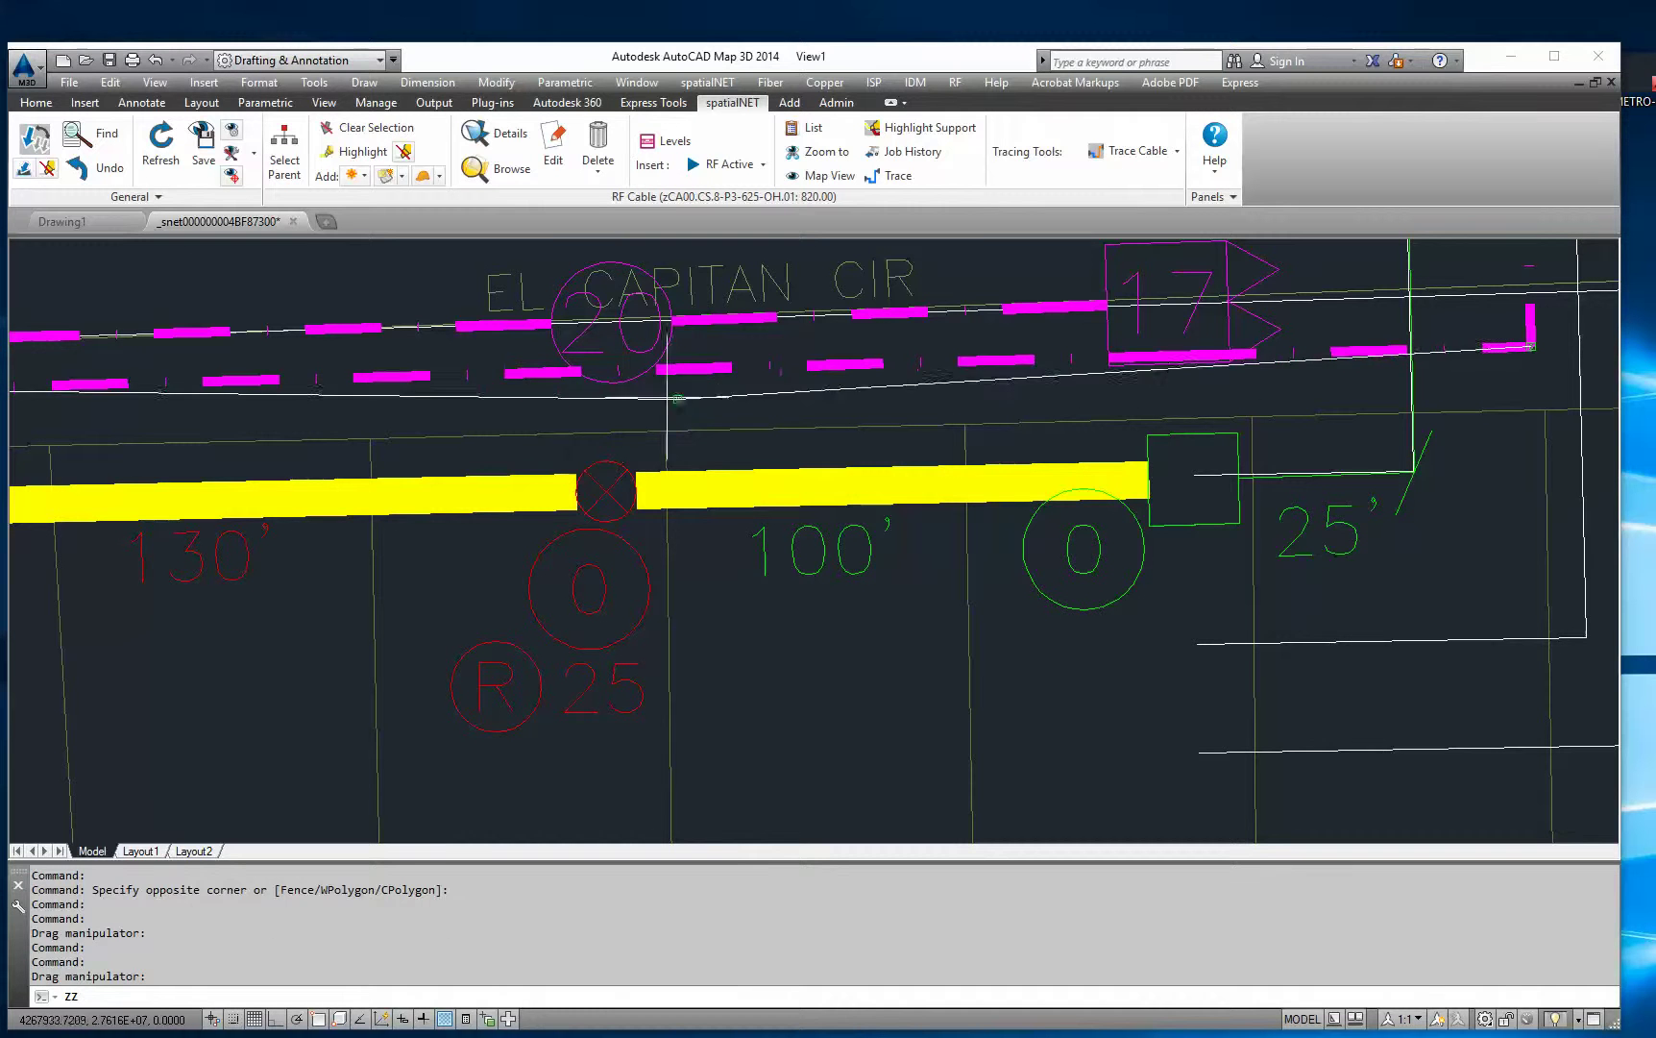
key(Escape)
key(Escape)
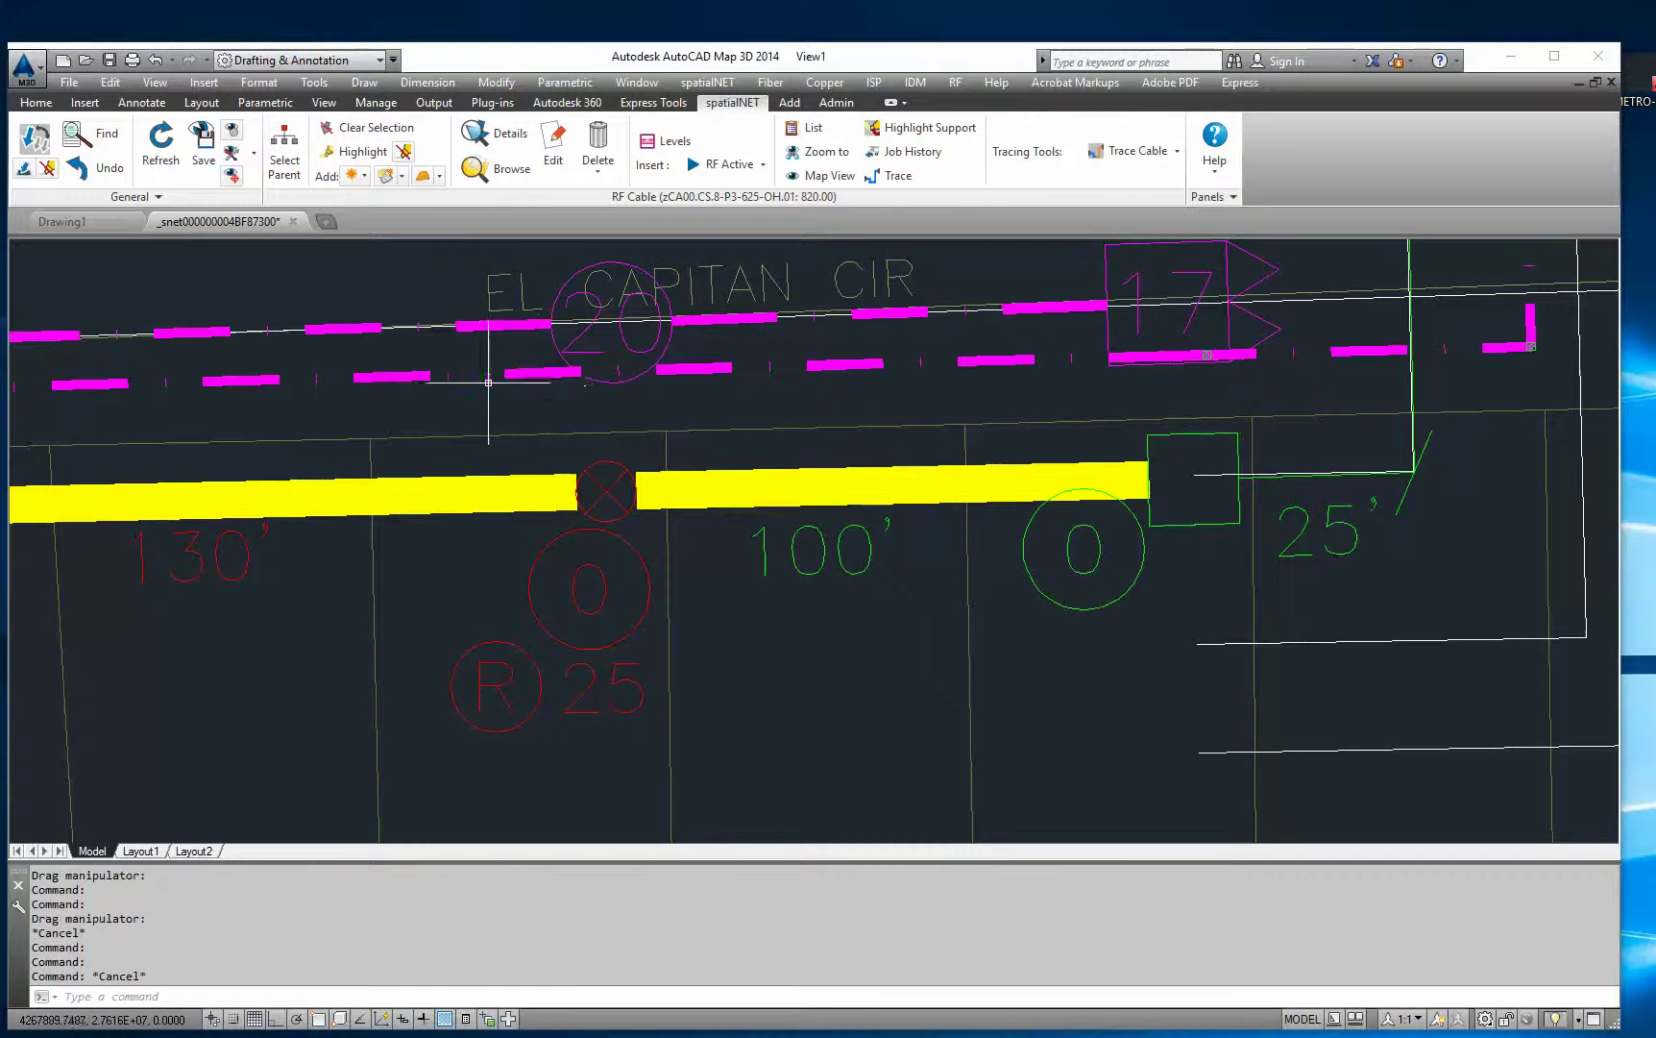
Step: Move the intermediate vertex of the lower magenta RF cable along El Capitan Cir to just below the circle marked 20
middle_drag(58, 403, 628, 427)
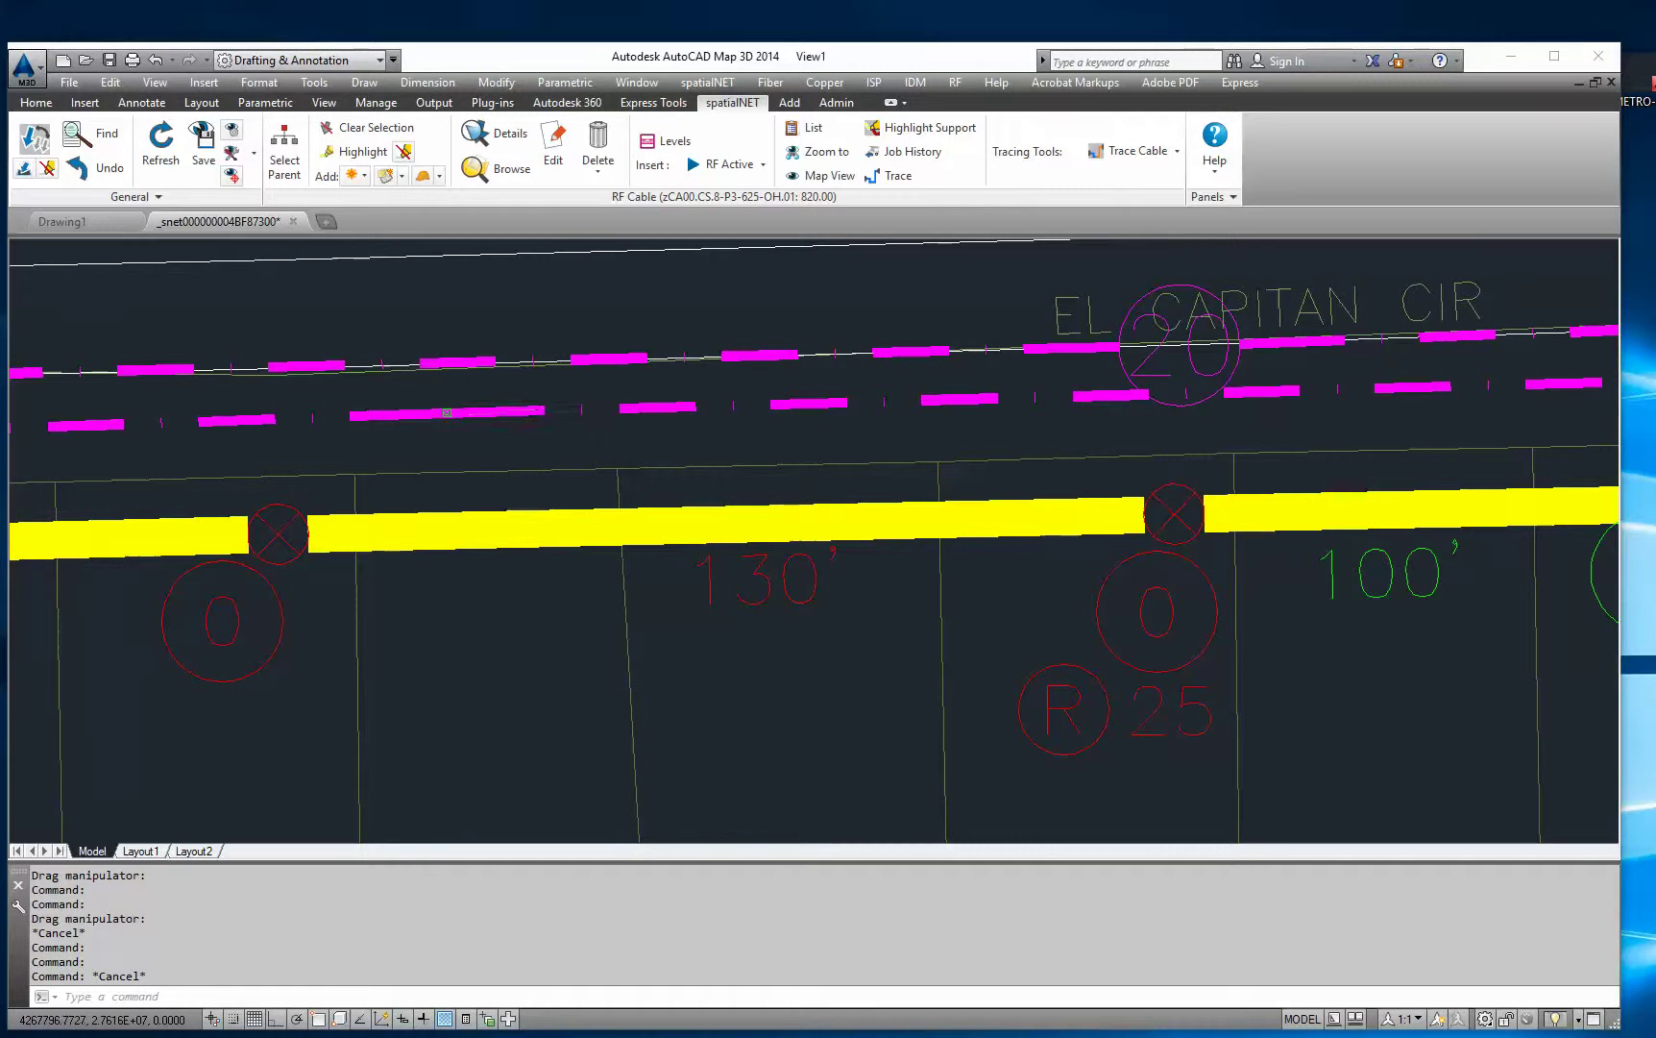
click(447, 413)
click(1237, 416)
click(1261, 424)
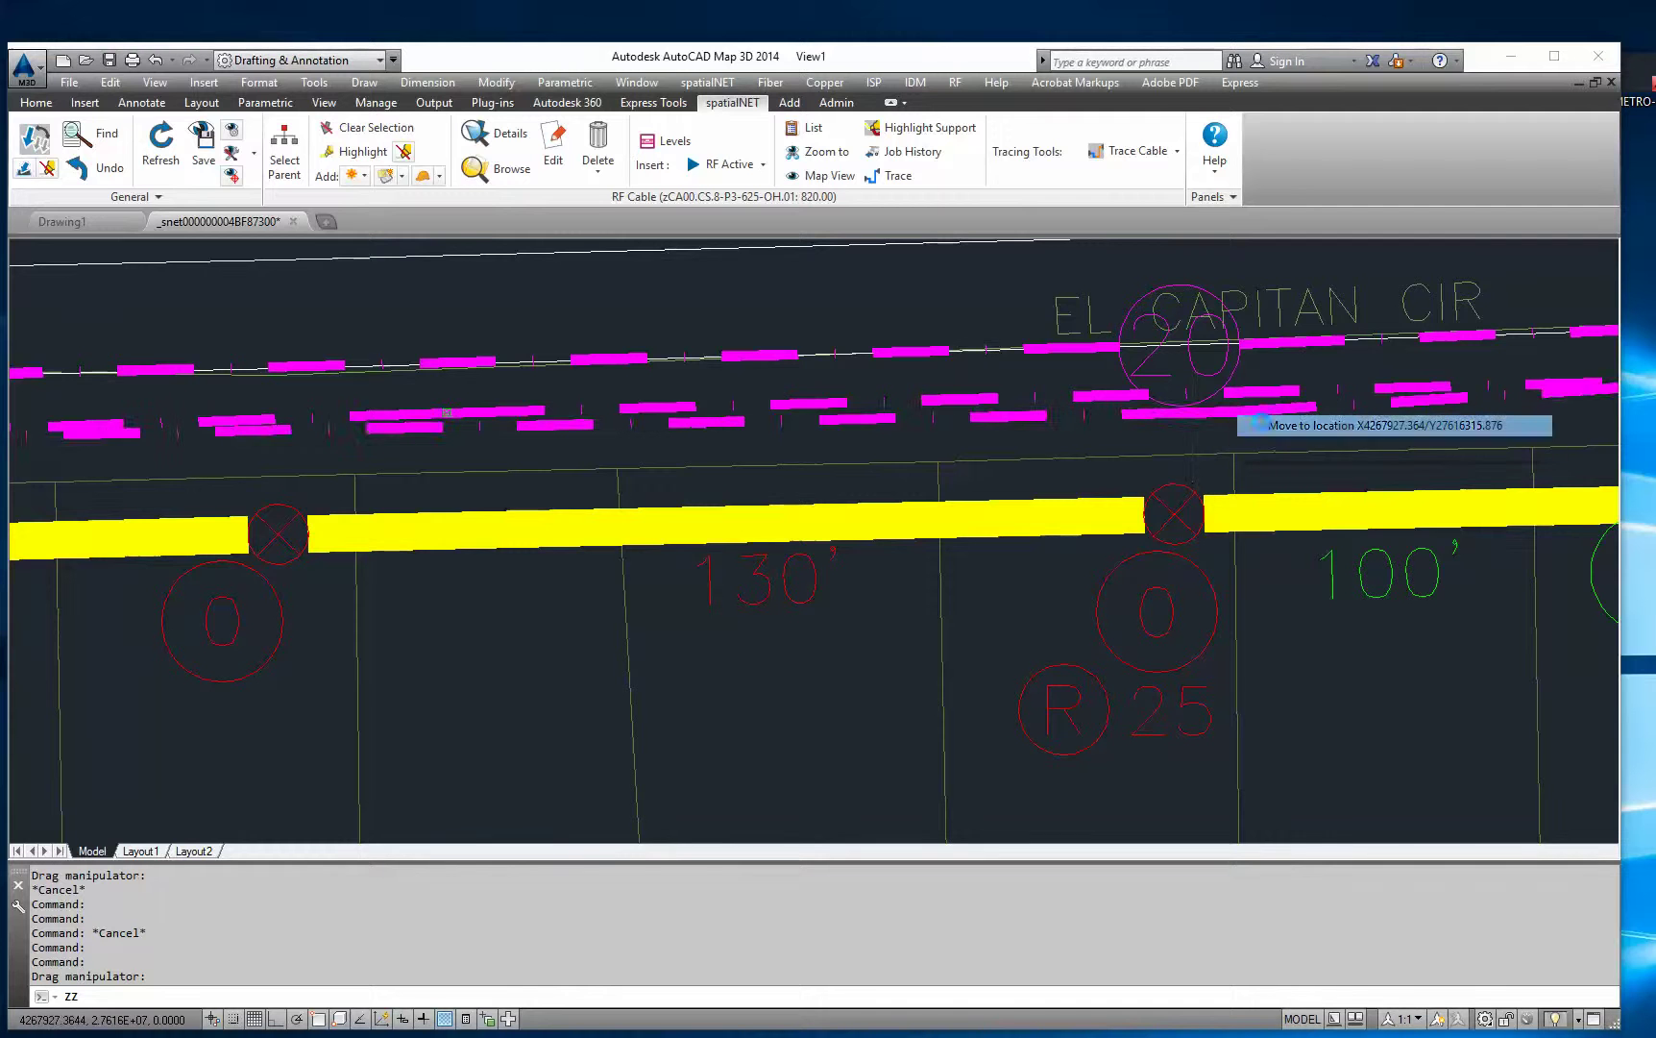
Step: Move the cable vertex below the box marked 17 onto the cable's corner, and shift that corner slightly toward the parcels below
middle_drag(1309, 417, 573, 397)
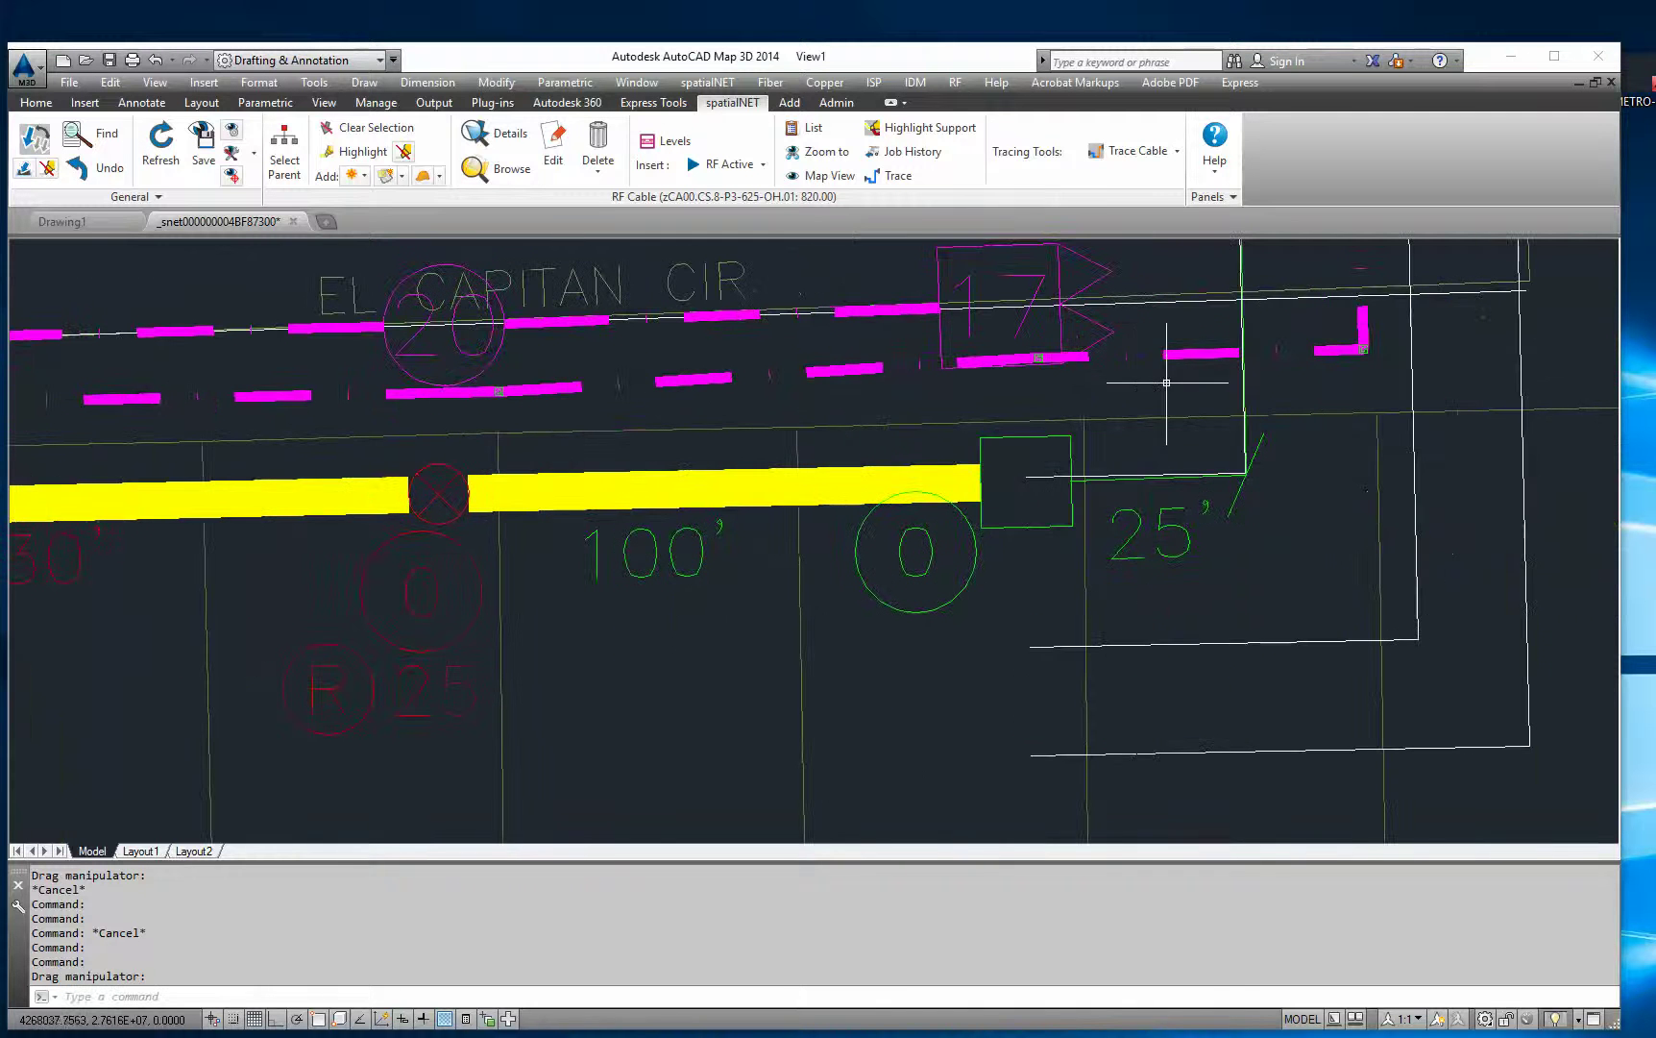
click(1039, 357)
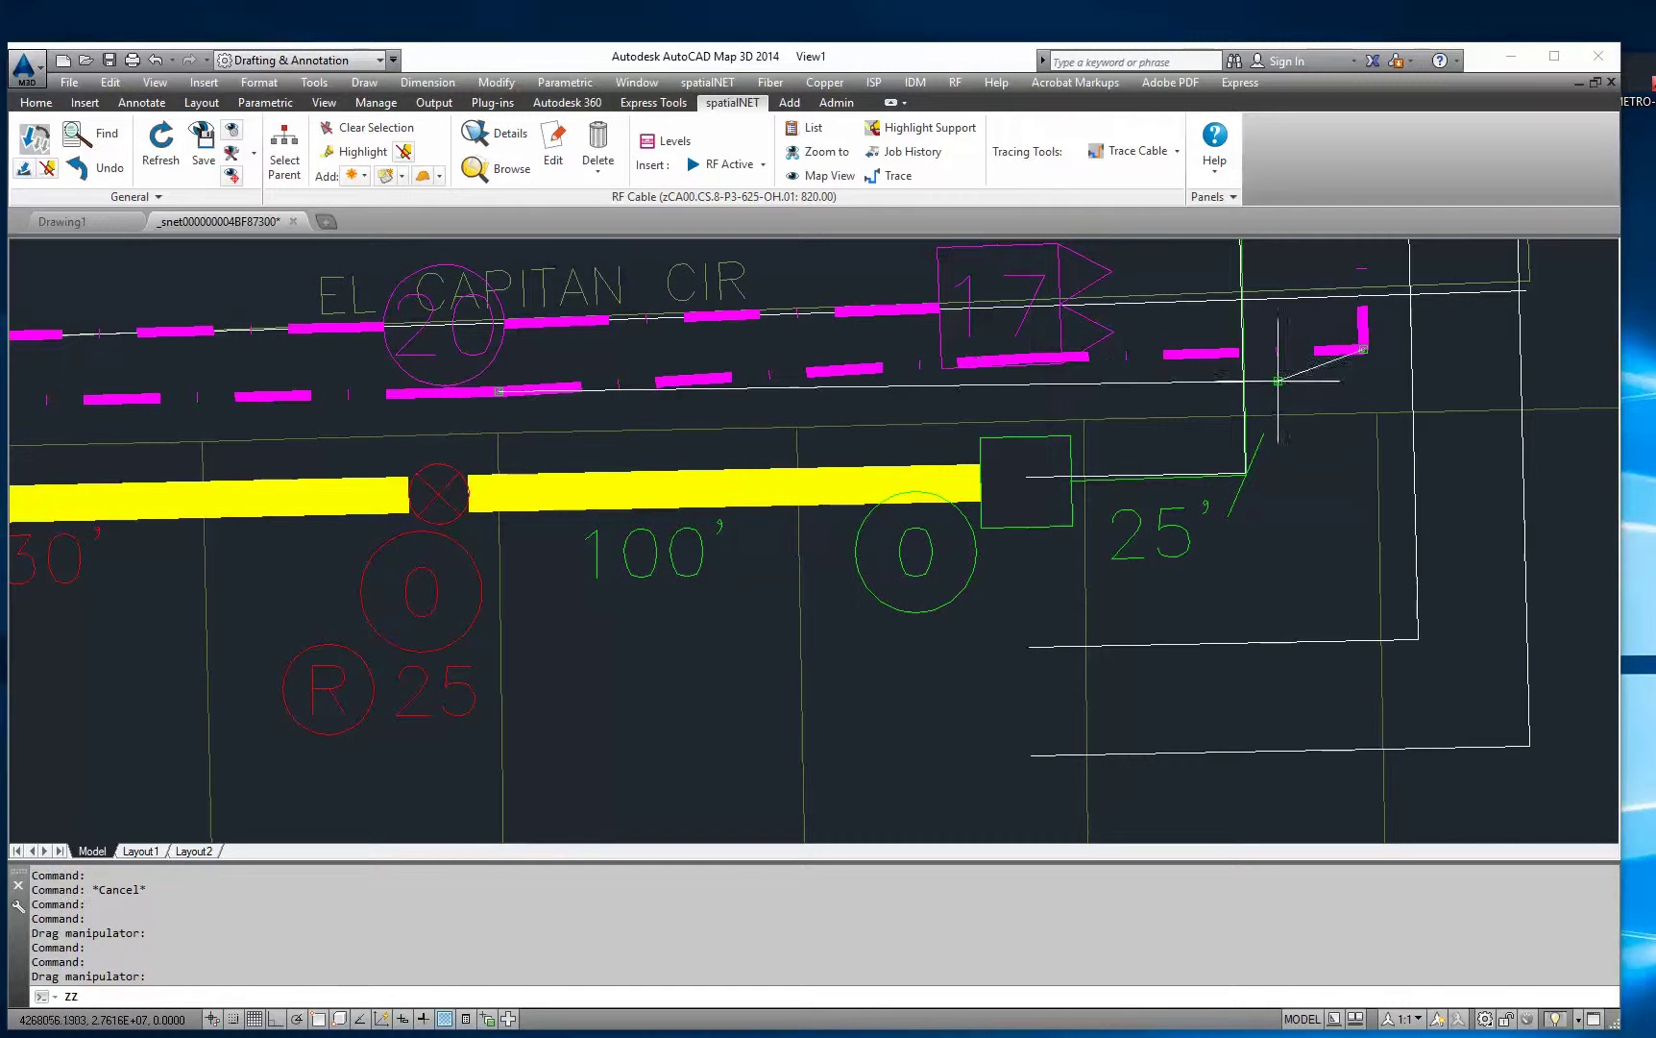
click(1362, 352)
click(1384, 358)
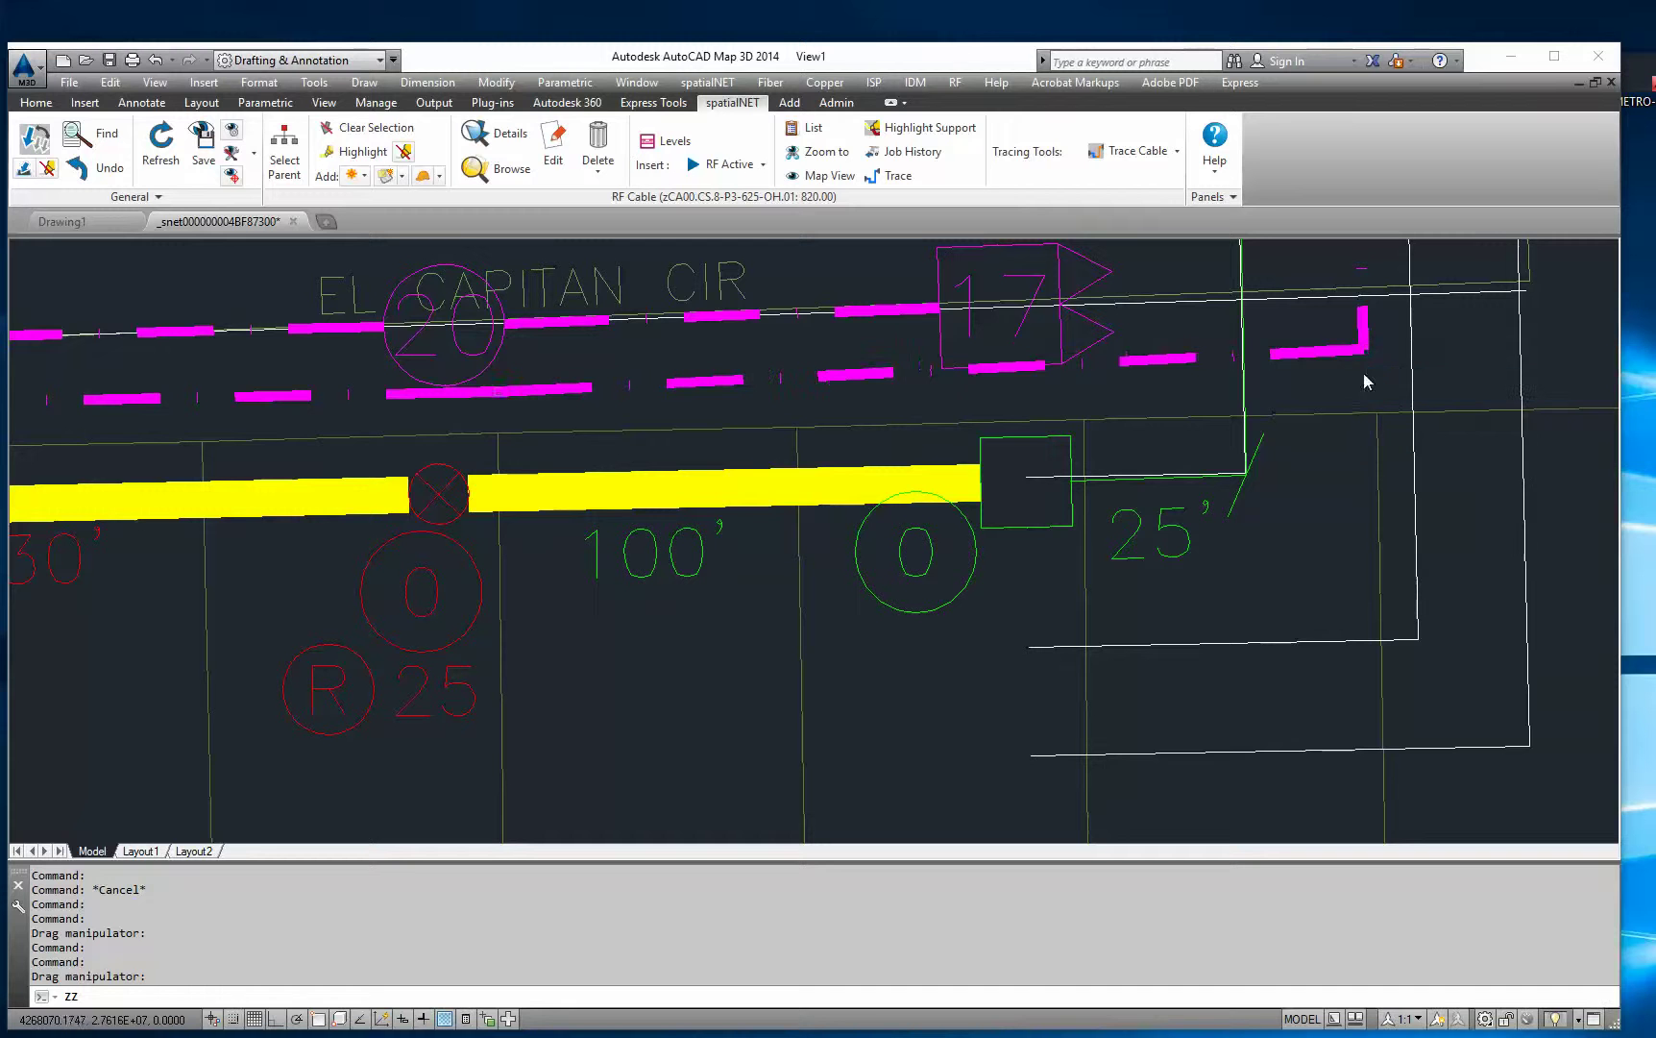
click(1363, 349)
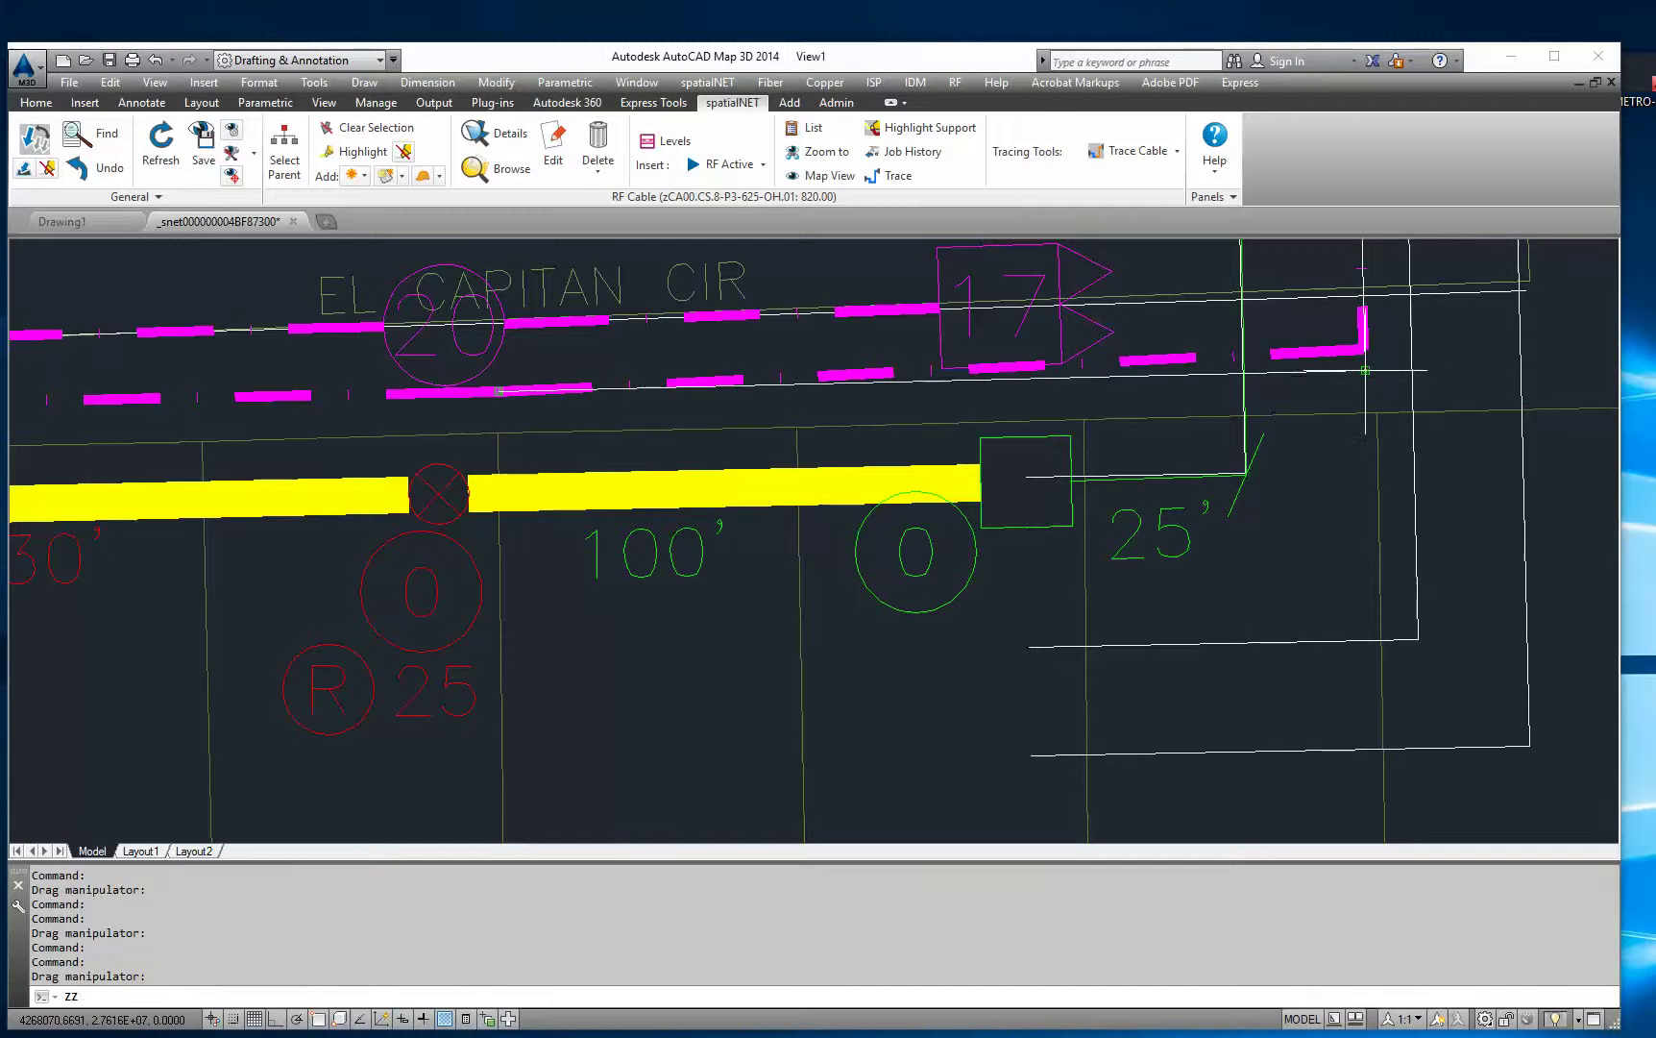
click(1366, 372)
scroll(612, 413, down, 5)
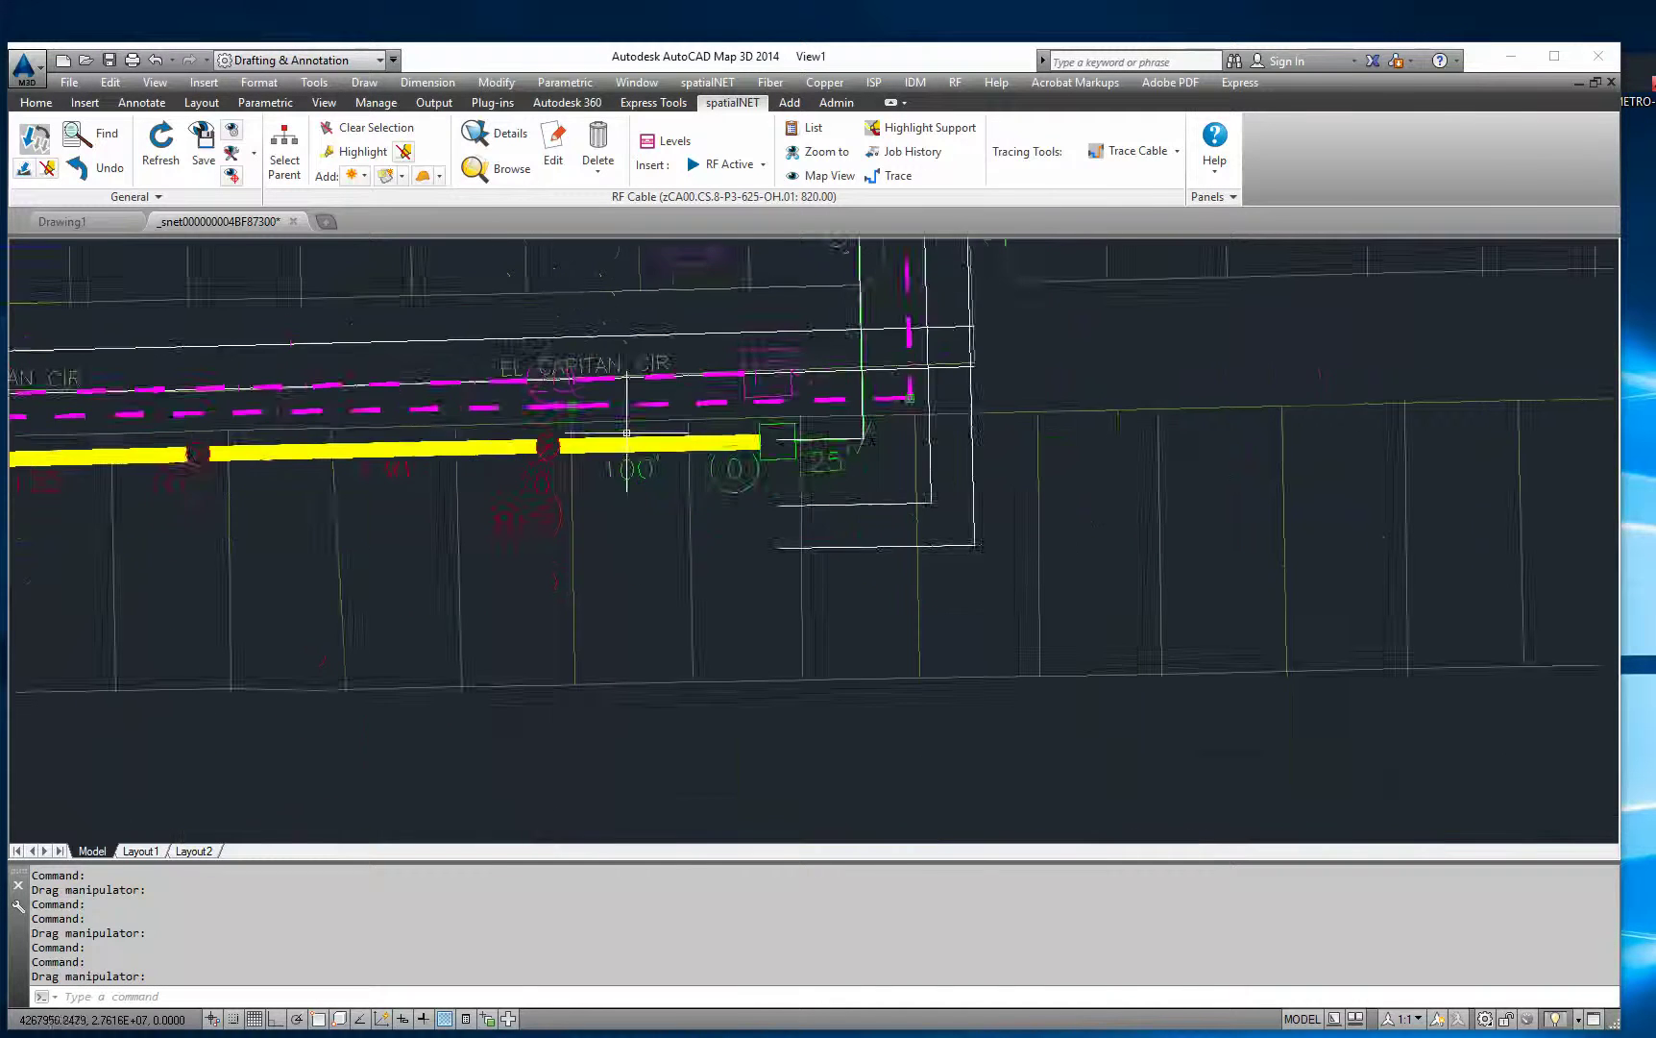
key(Escape)
Step: Examine the adjusted magenta cable route along El Capitan Cir from the node to its corner
scroll(576, 385, up, 3)
scroll(240, 444, down, 5)
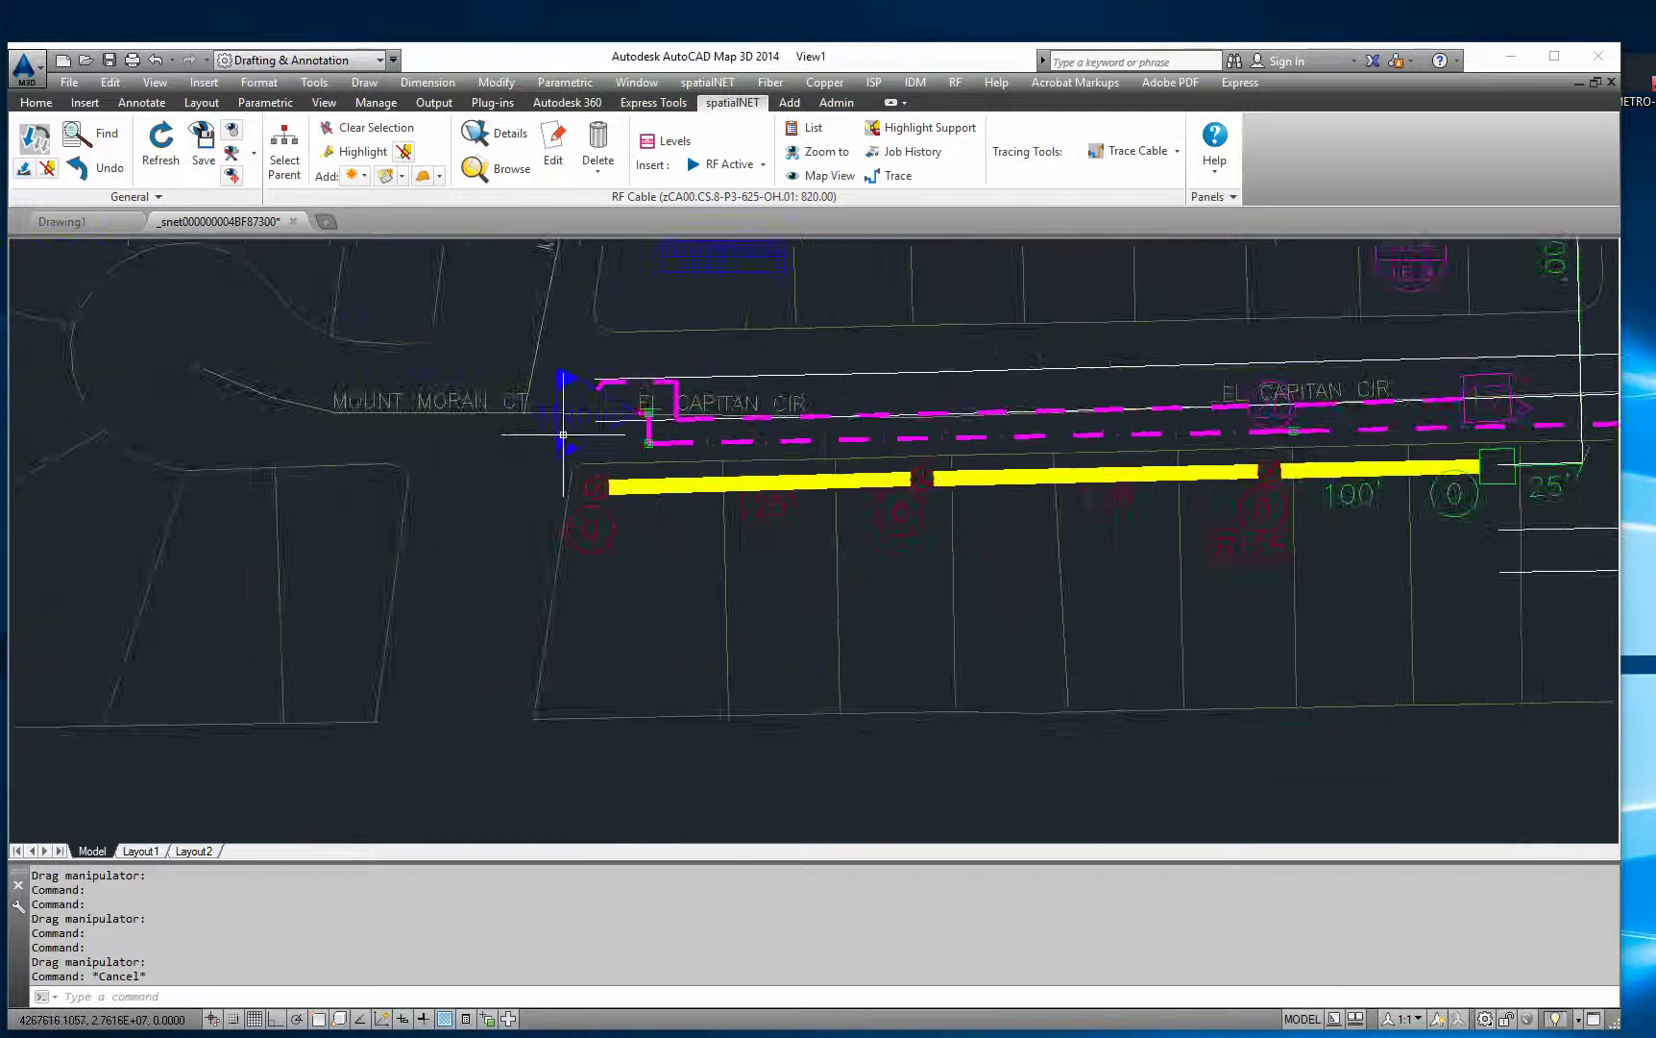
scroll(773, 444, up, 4)
scroll(773, 444, down, 2)
middle_drag(1473, 444, 1093, 427)
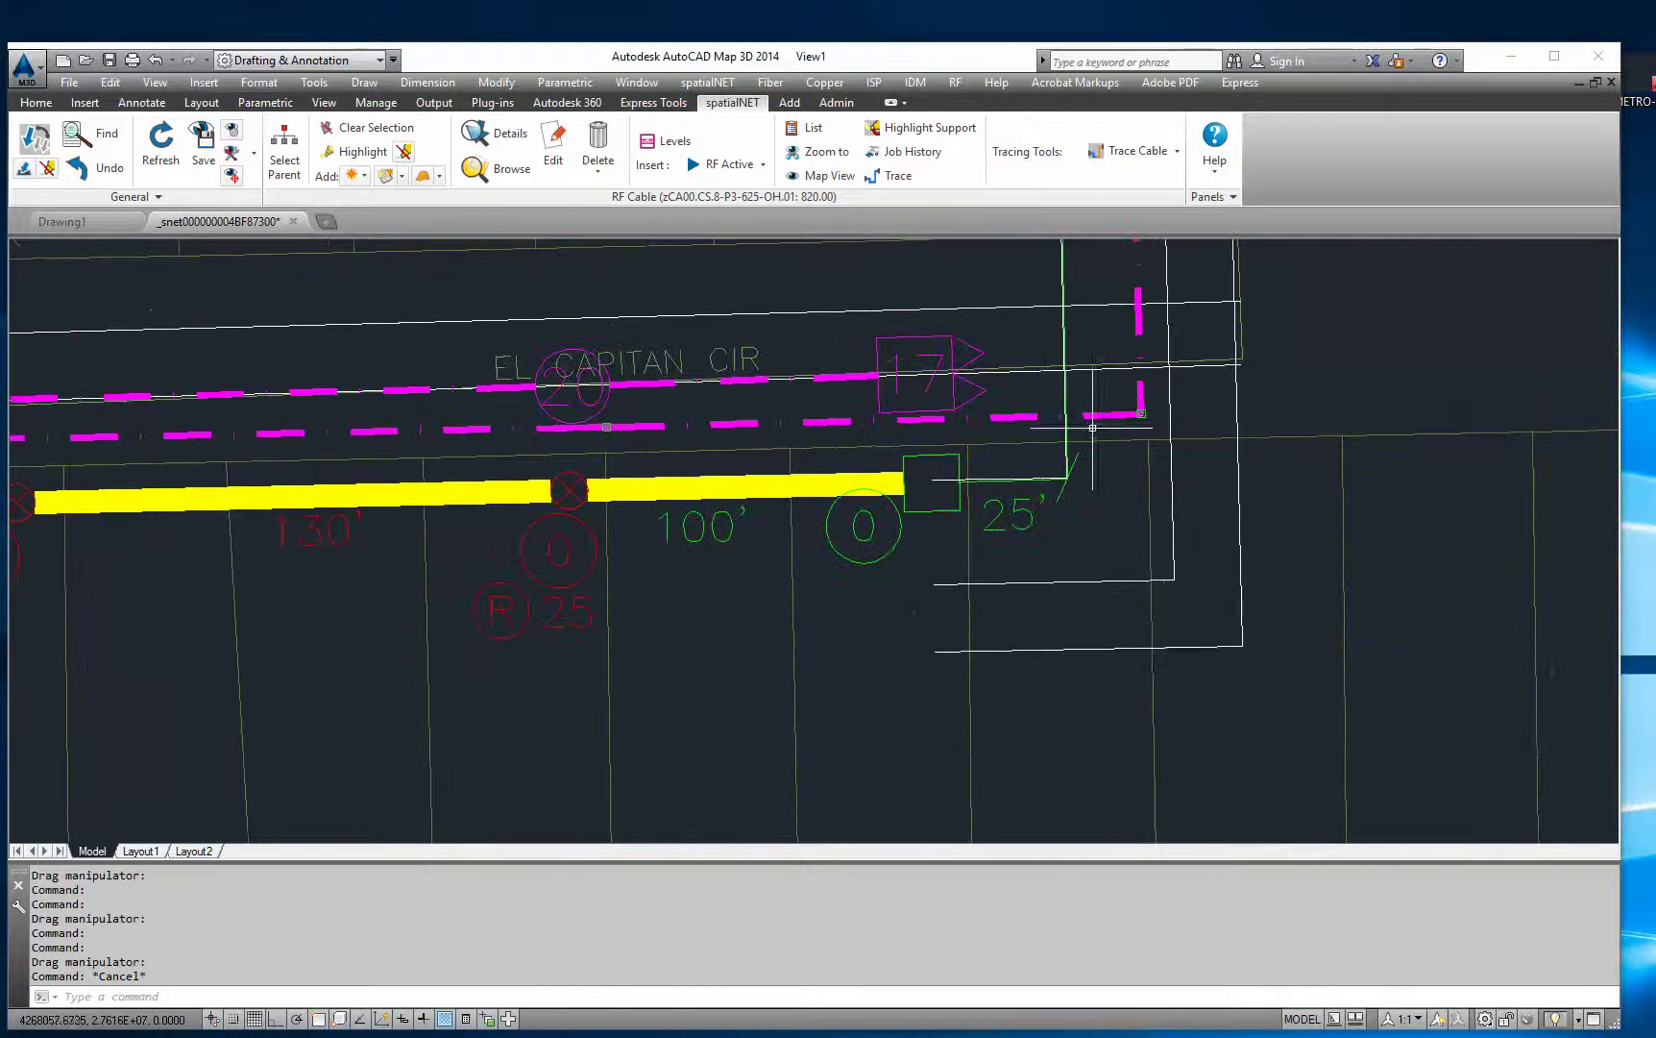
middle_drag(592, 432, 976, 440)
scroll(975, 440, down, 2)
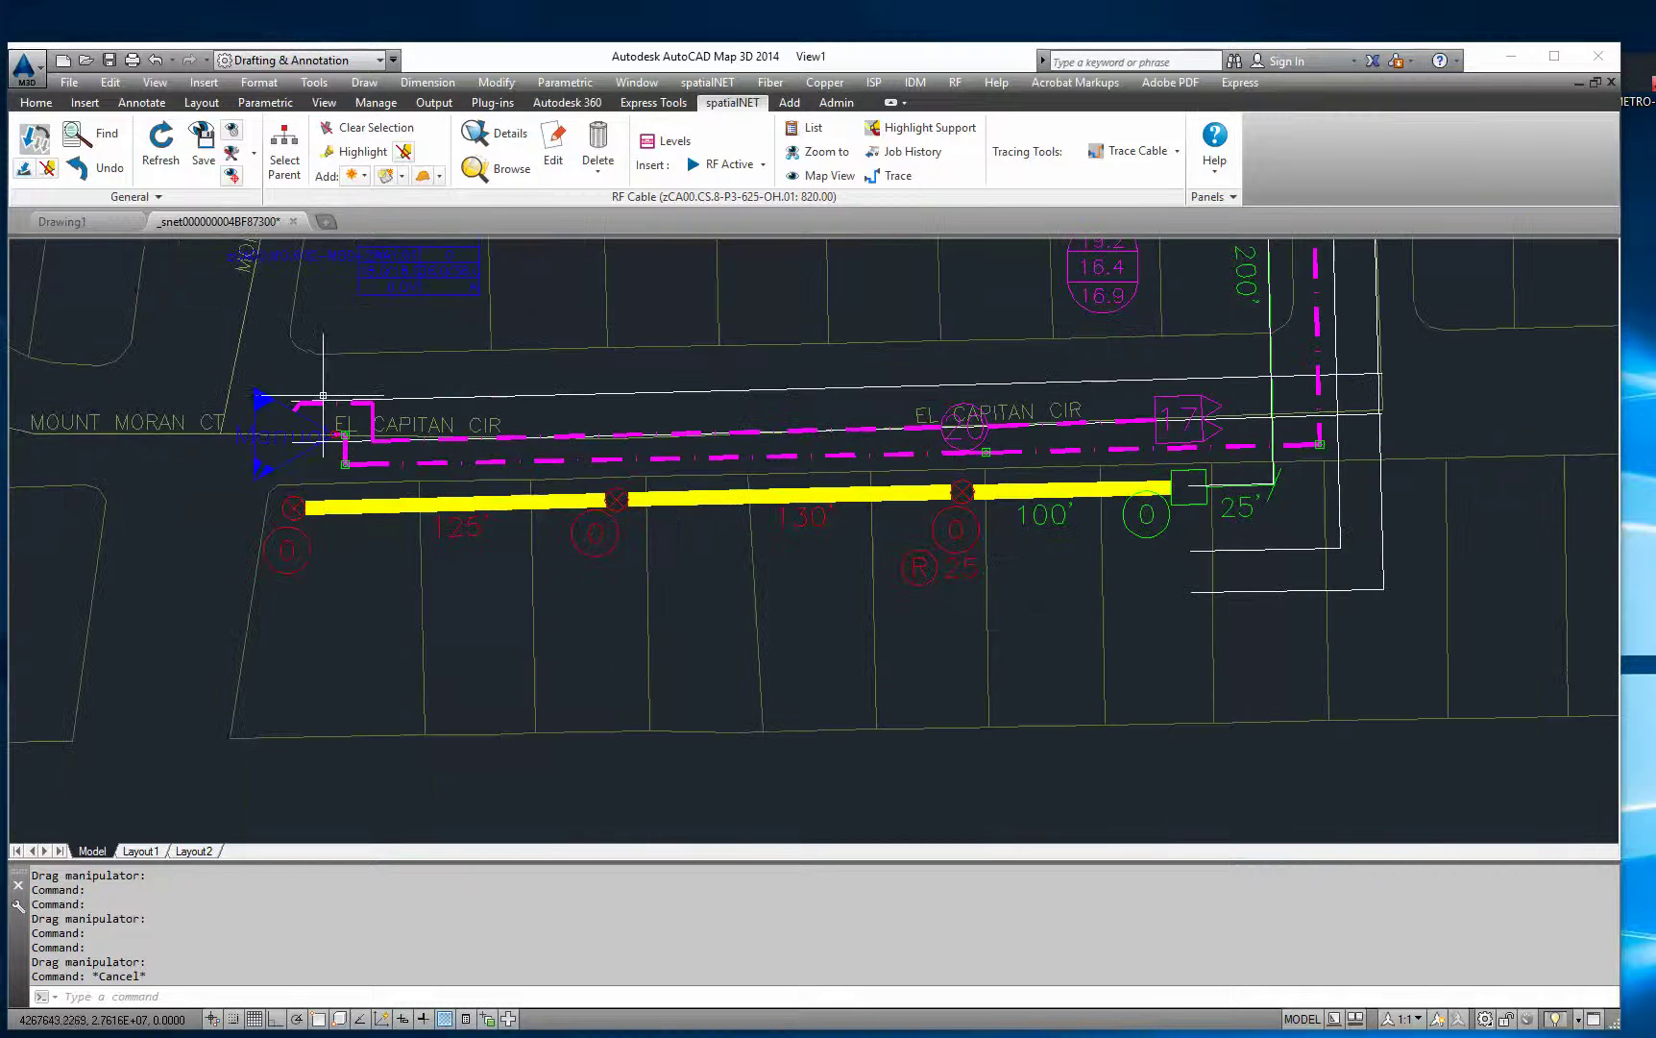
scroll(1270, 432, up, 2)
scroll(1103, 497, down, 2)
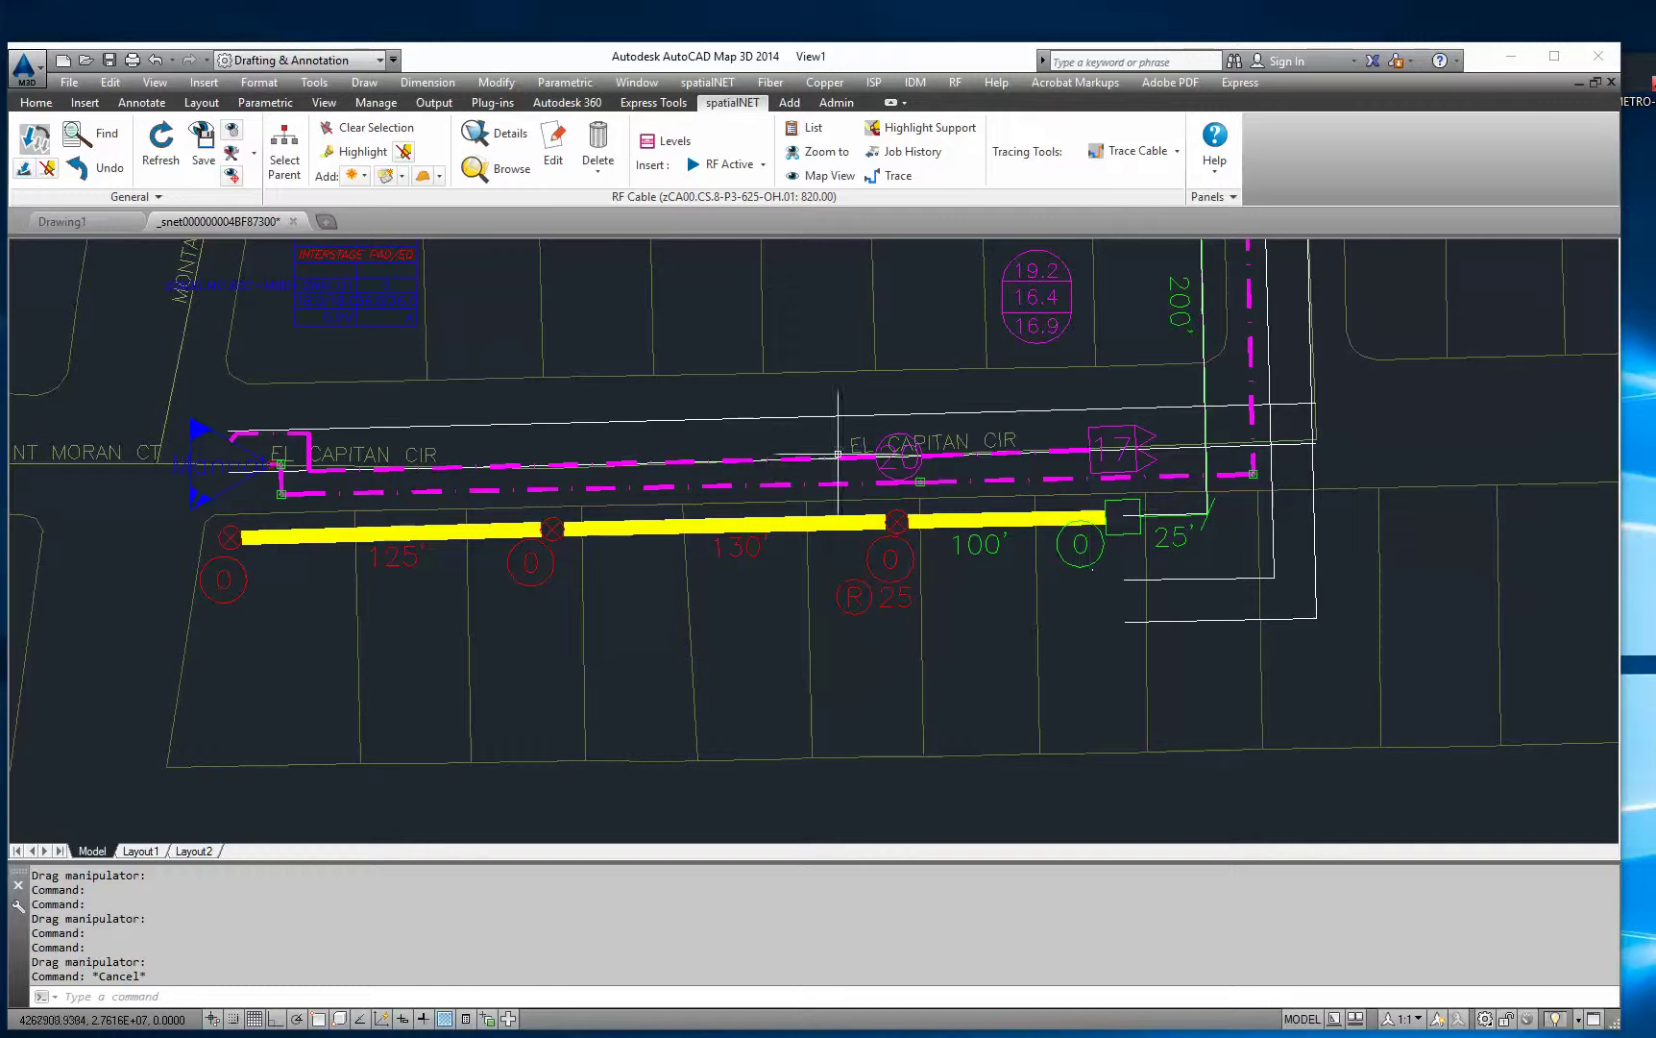
middle_drag(398, 434, 567, 440)
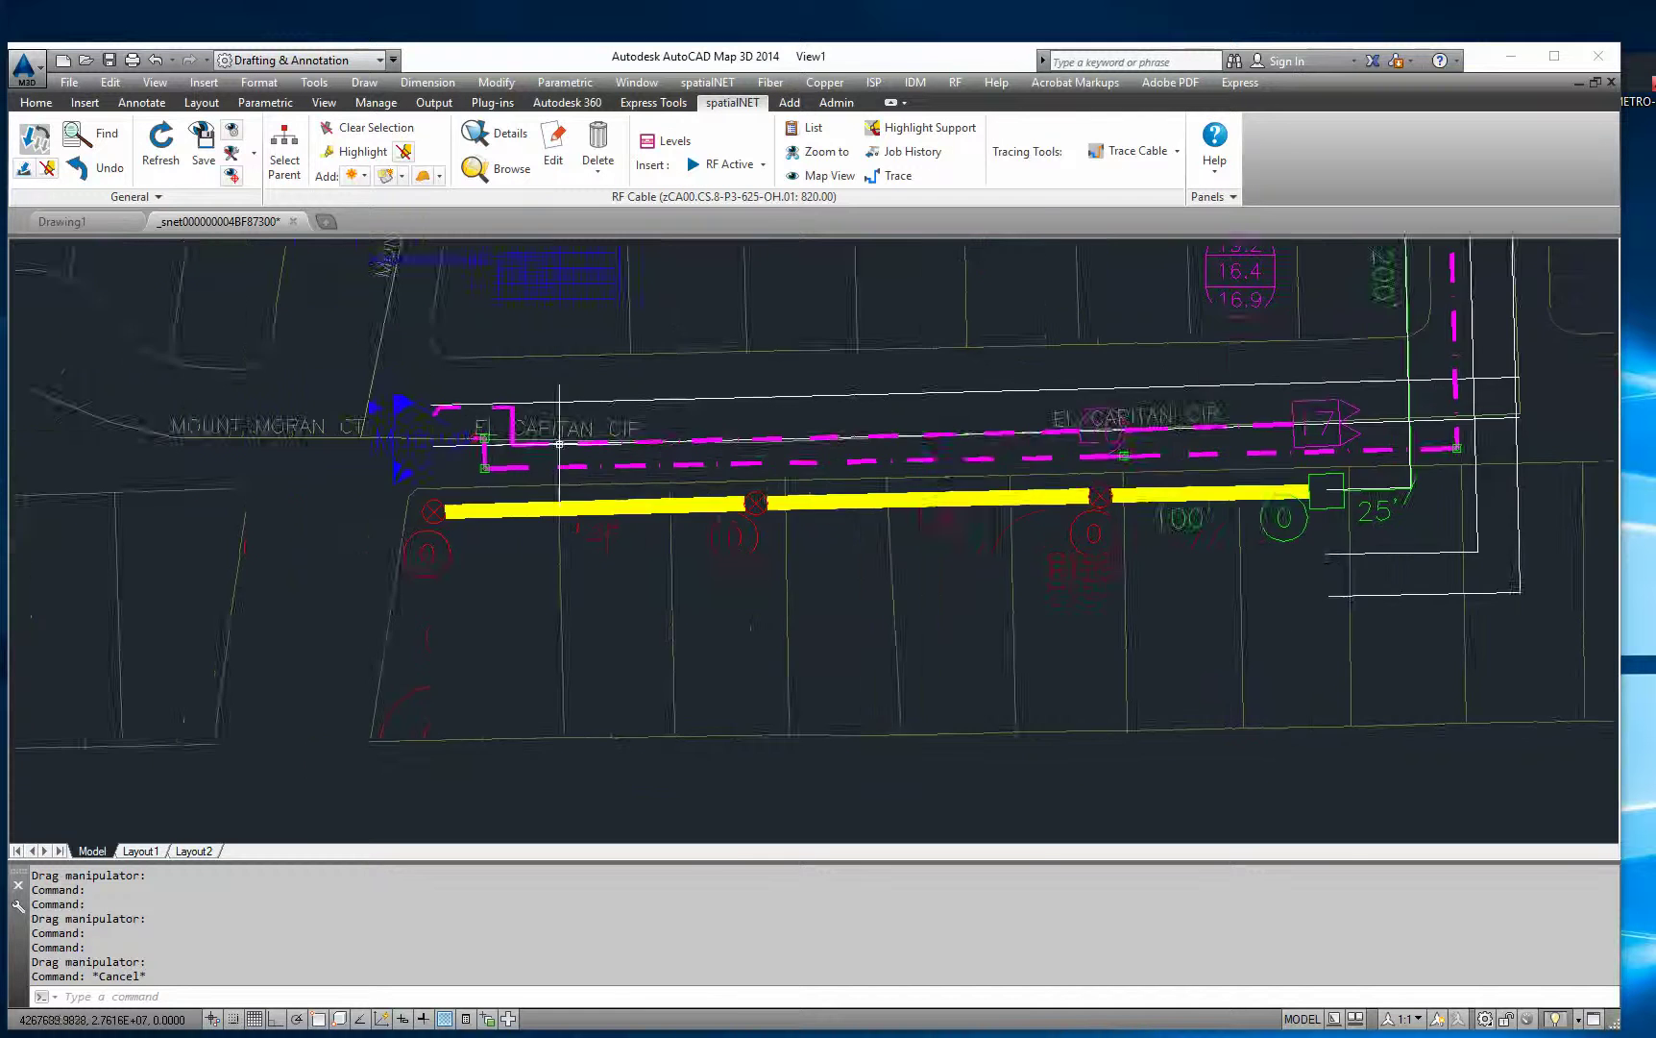
scroll(451, 454, up, 2)
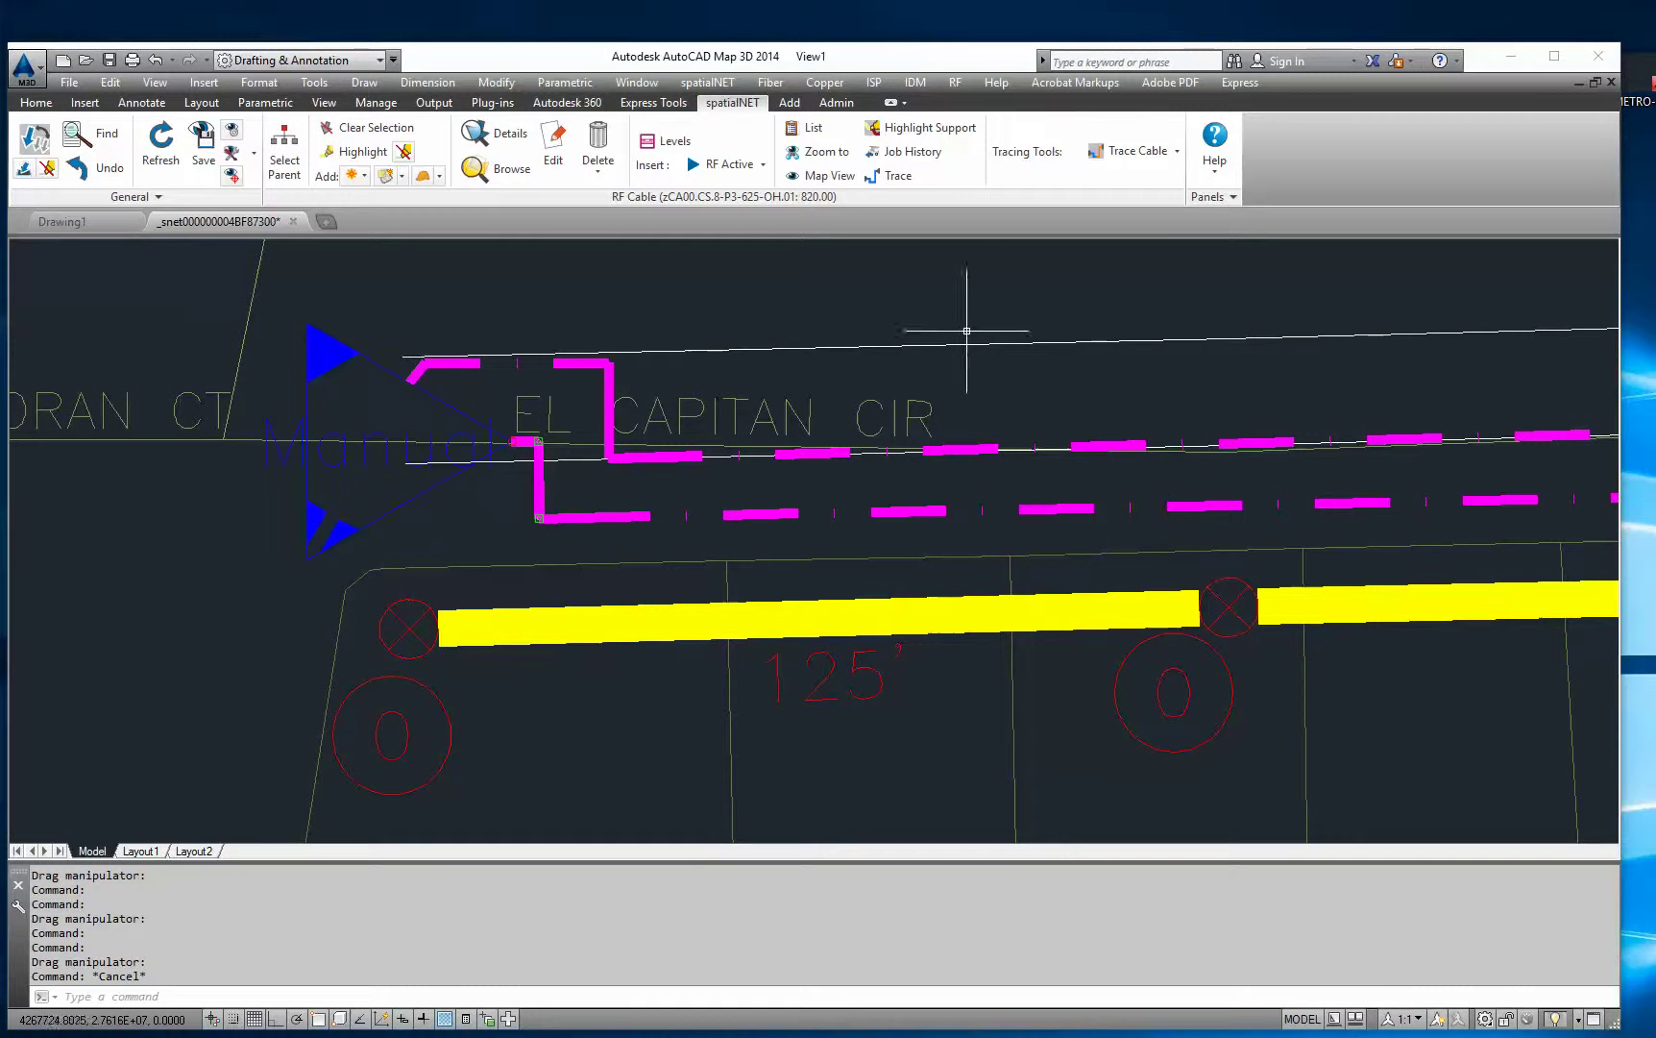
Step: Erase the white line overlapping the upper magenta cable on El Capitan Cir and the inner white line just beyond the cable's corner
mouse_move(966, 330)
middle_down()
mouse_move(791, 369)
mouse_move(706, 344)
middle_up()
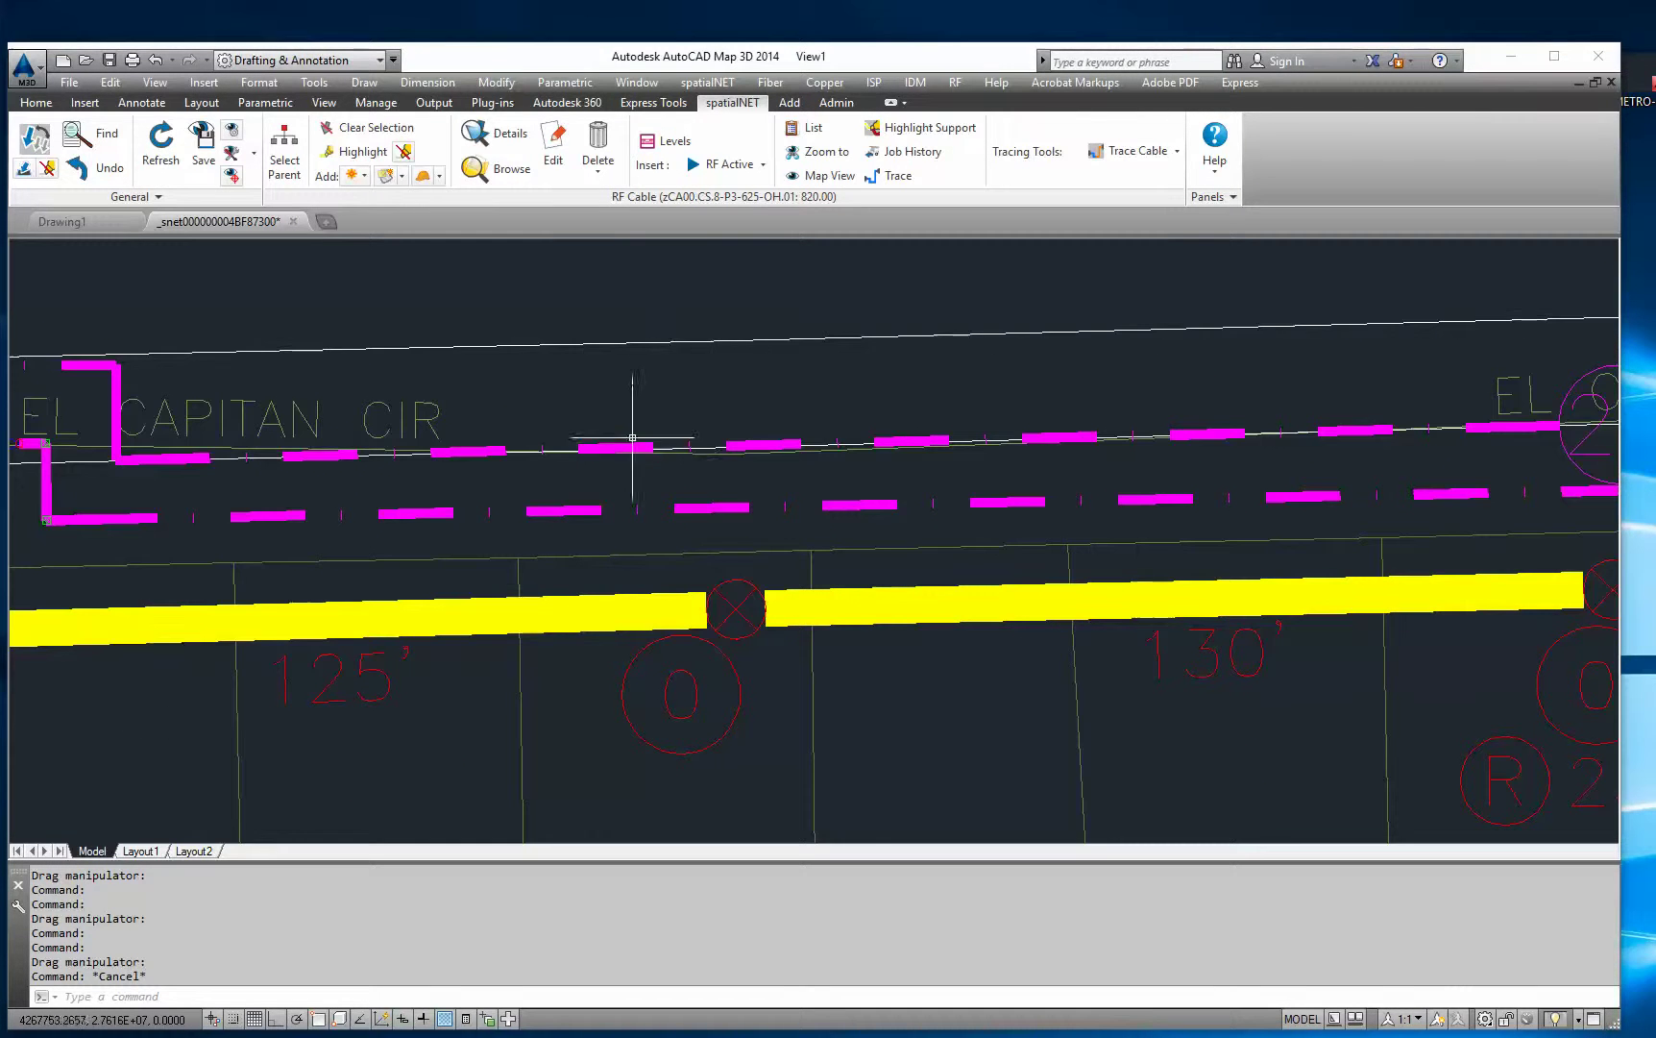
click(703, 445)
scroll(430, 458, down, 2)
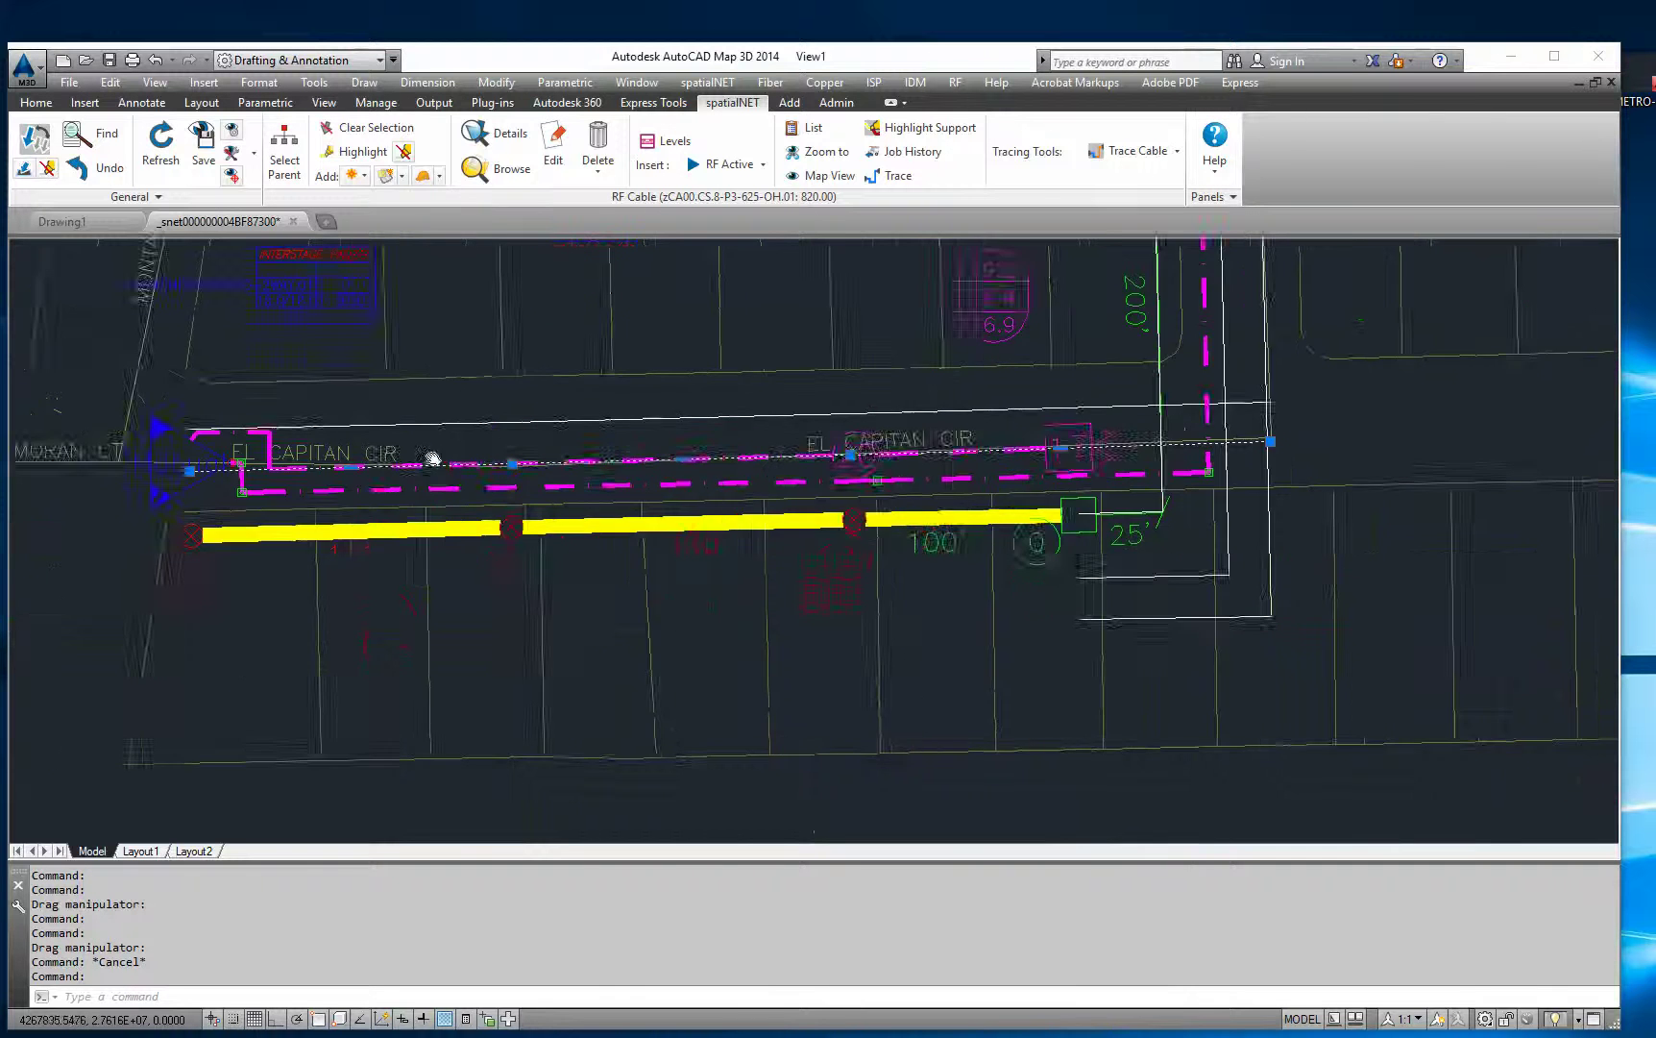
middle_drag(1268, 444, 1048, 444)
scroll(1064, 489, up, 1)
click(974, 410)
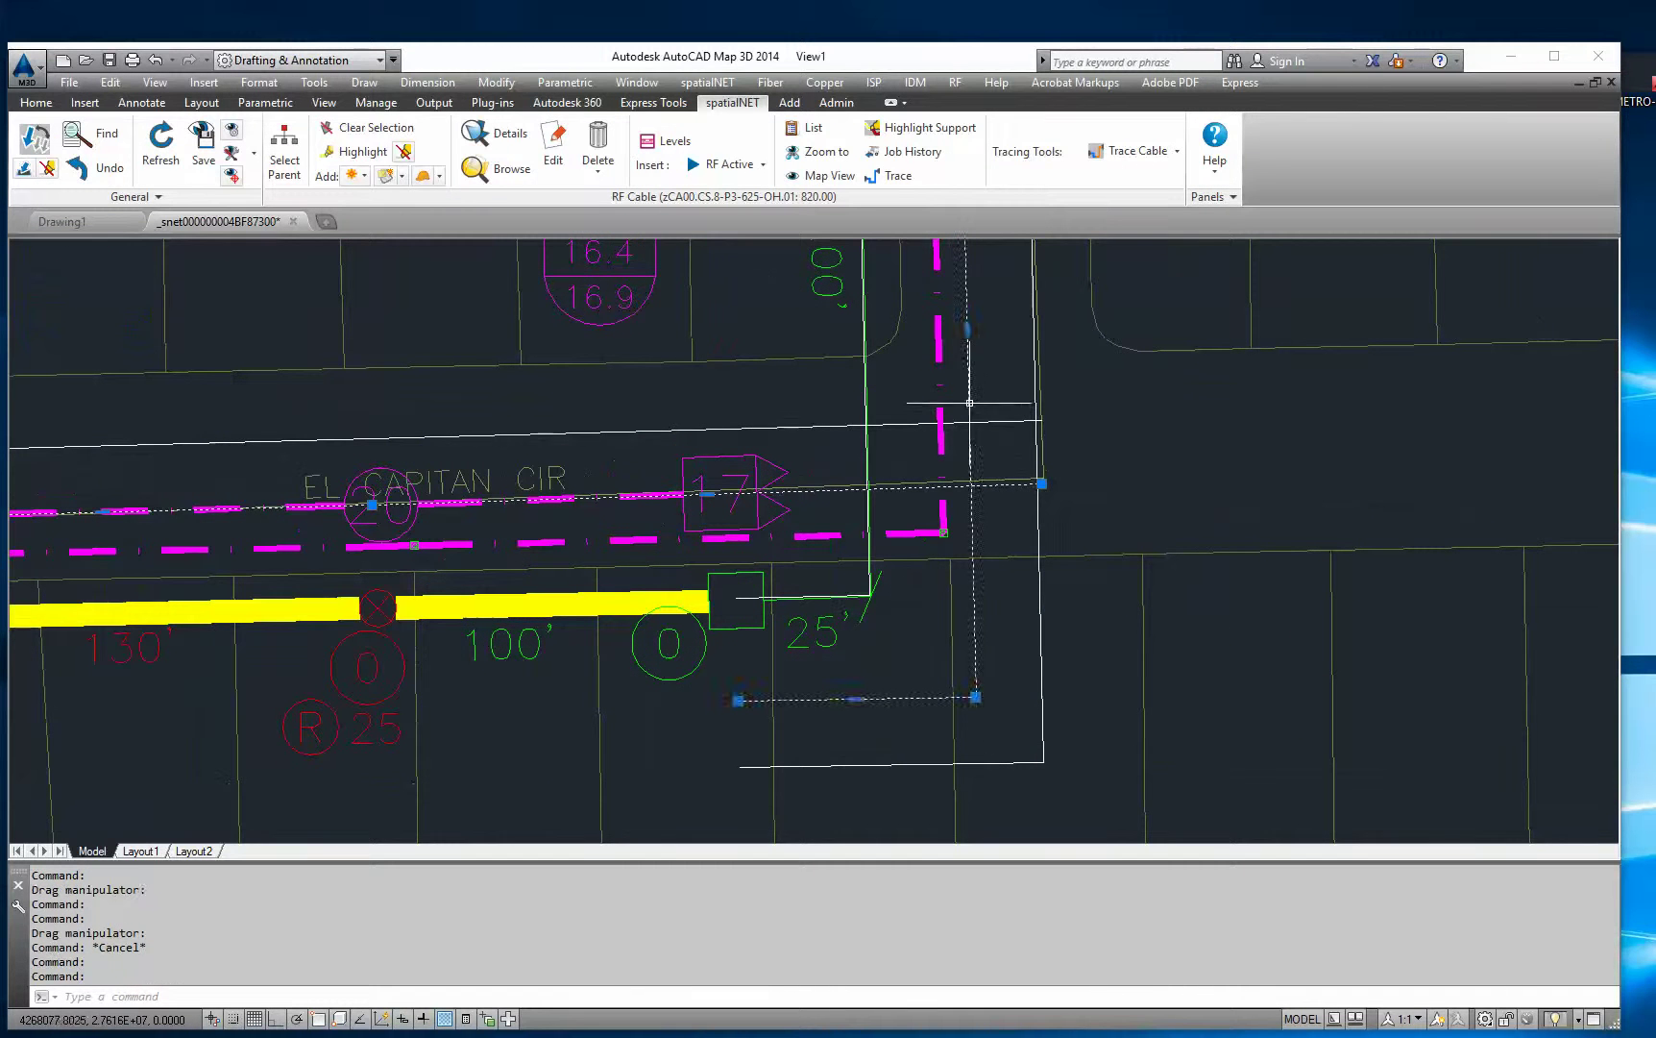
text(e)
key(Return)
Step: Start a new RF cable from the node beside Mount Moran Ct, using type z P3-625-OH, Tapped Coaxial Cable, Underground construction
scroll(1035, 434, down, 1)
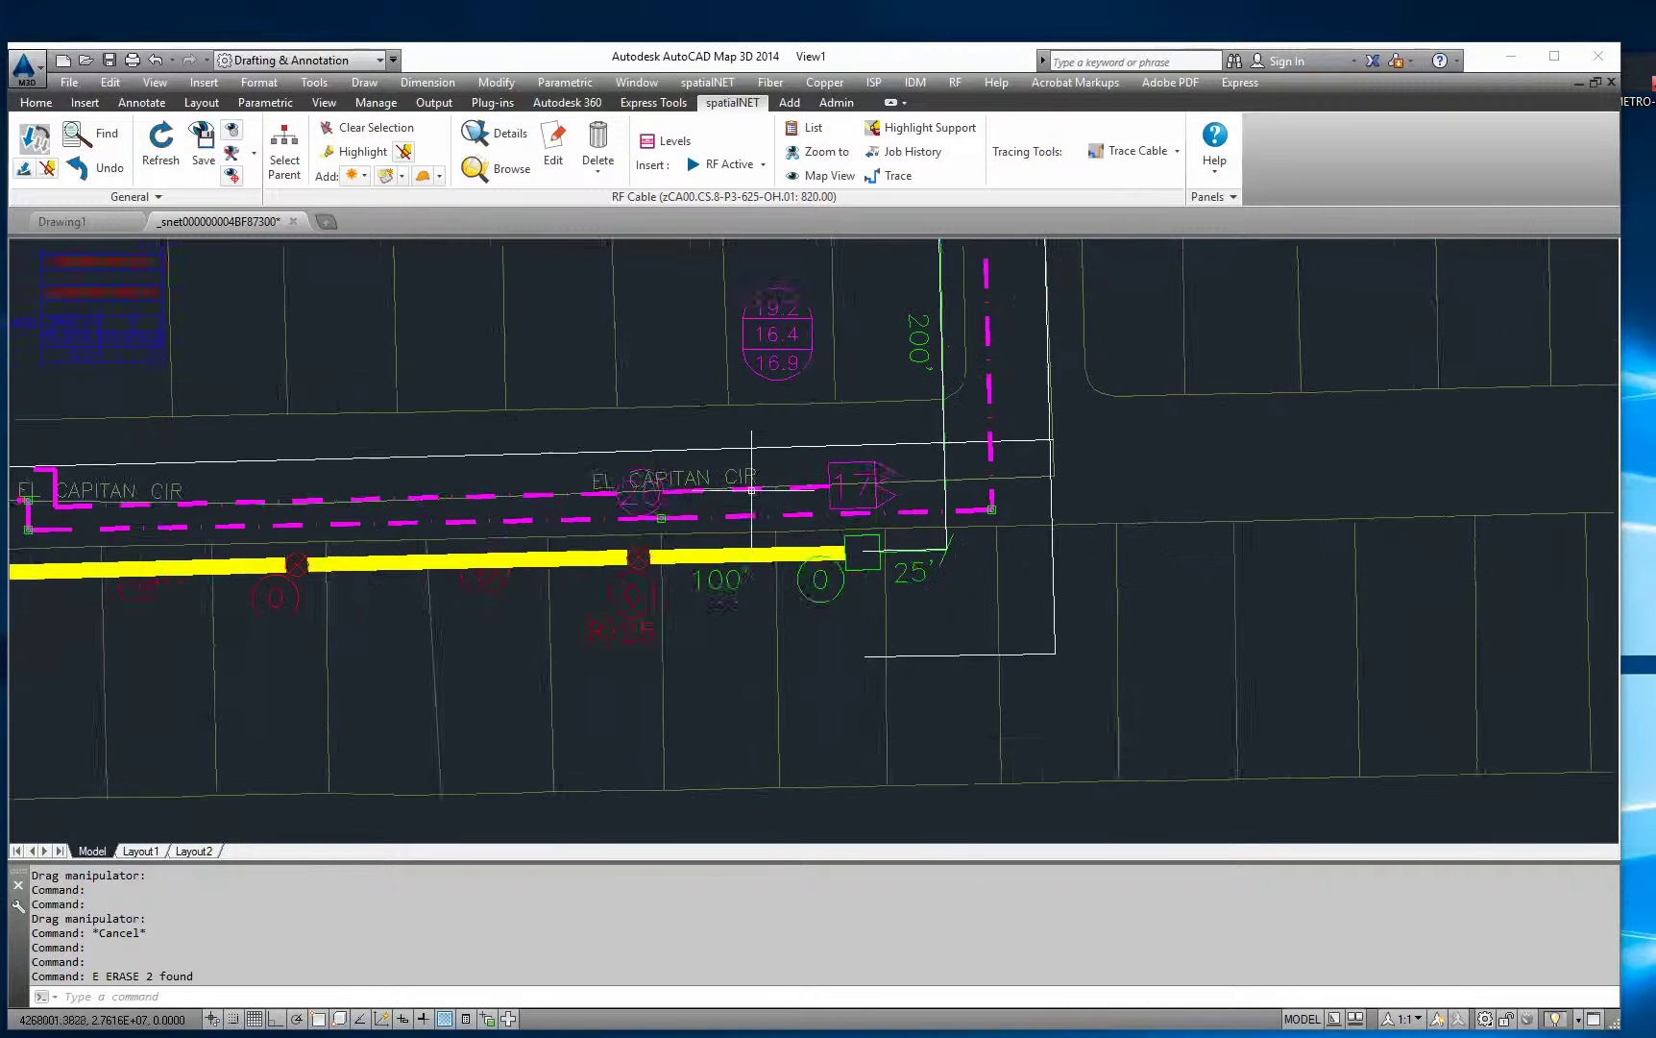
scroll(751, 490, down, 2)
scroll(388, 518, up, 2)
scroll(408, 454, up, 2)
click(405, 427)
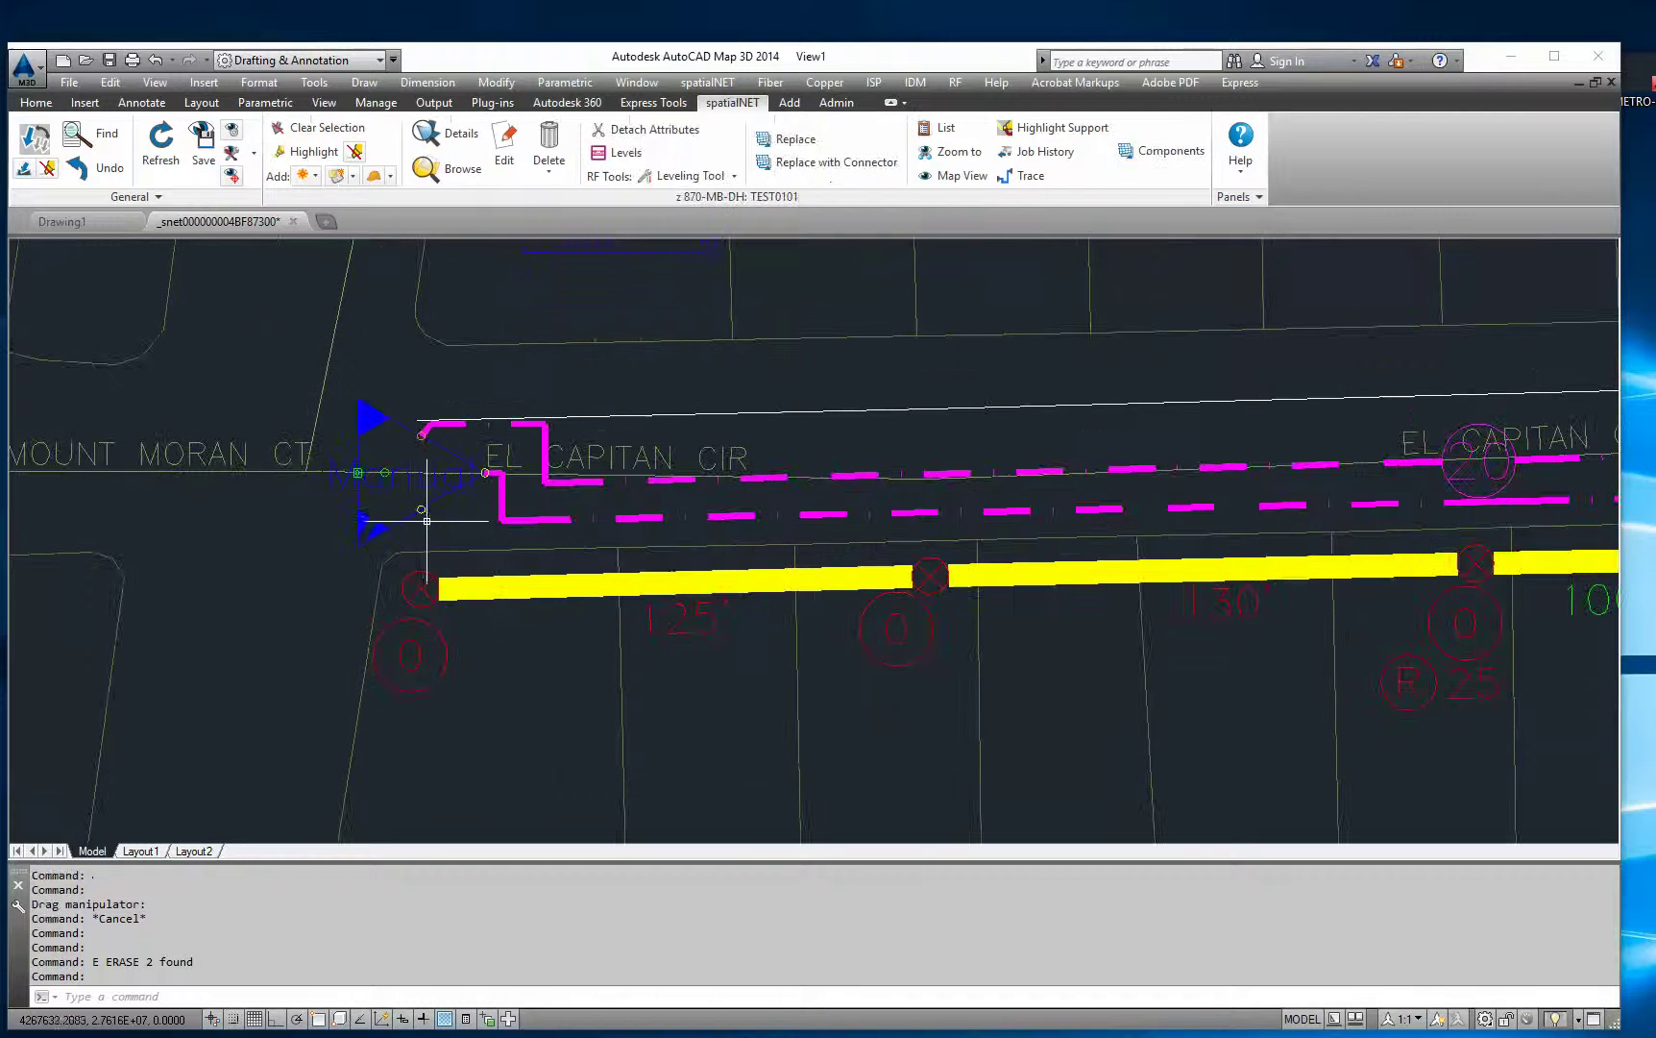
click(794, 104)
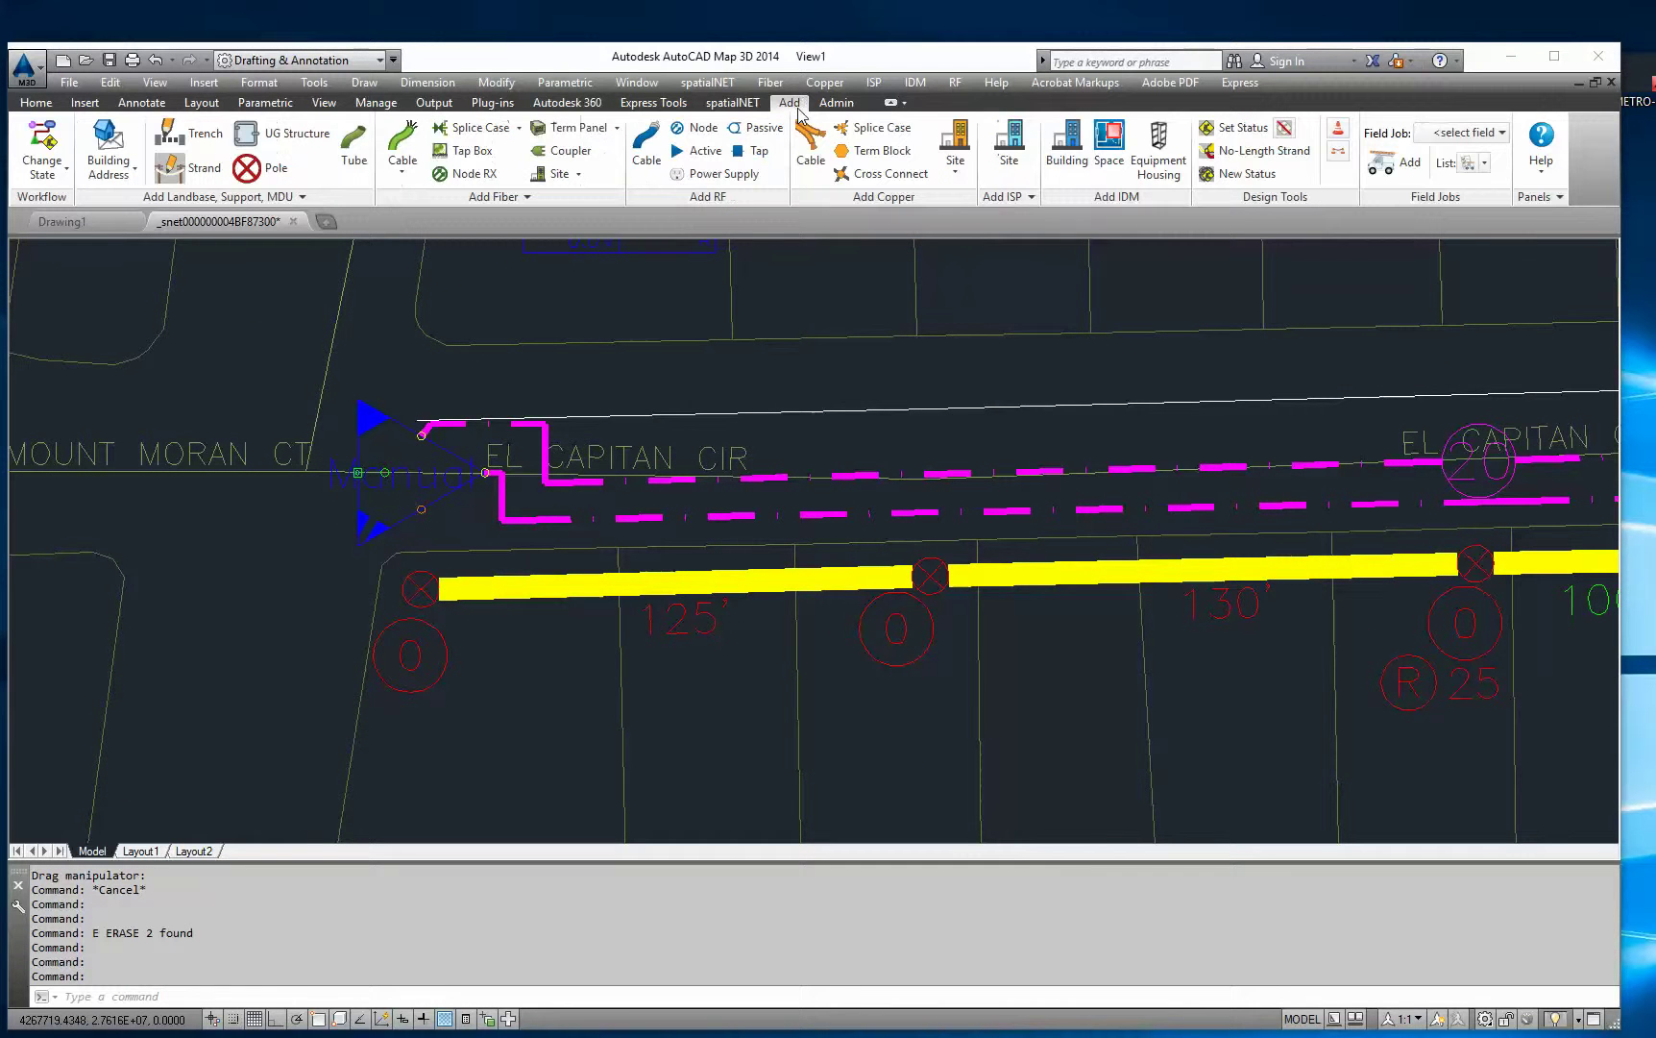
click(644, 146)
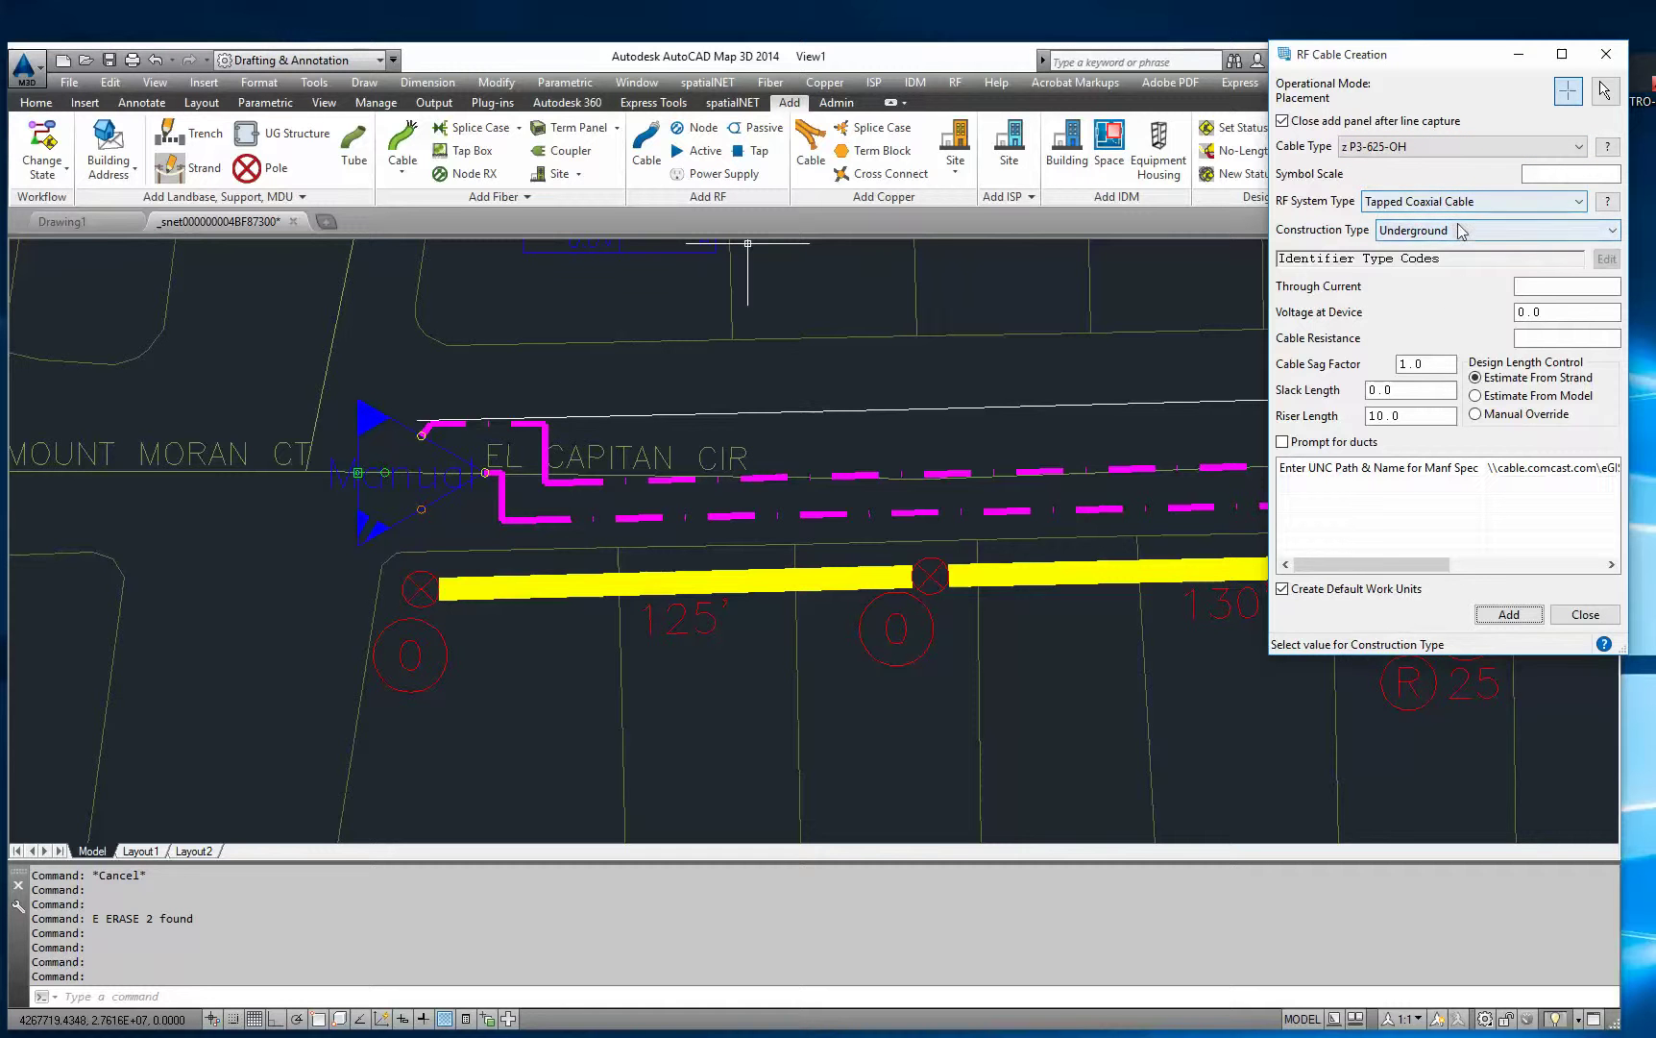
click(1509, 613)
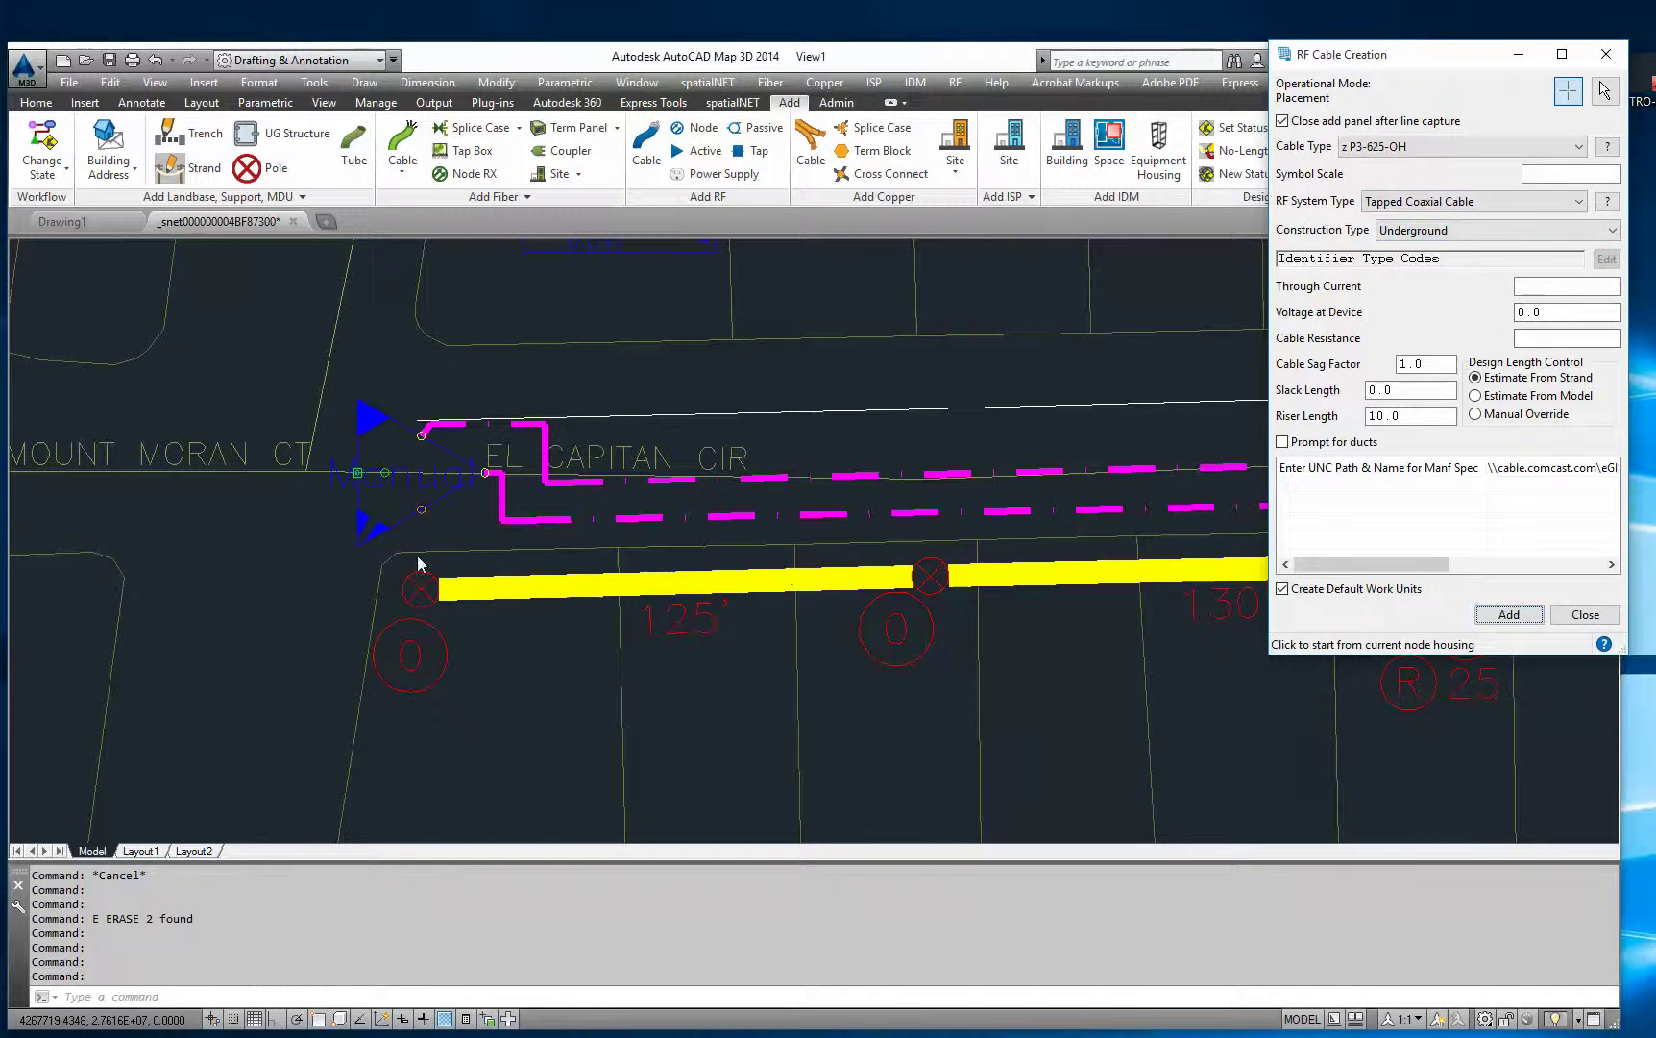
Step: Pick the red 125' and 130' aerial strand spans along El Capitan Cir as the start of the cable's path
scroll(510, 636, down, 4)
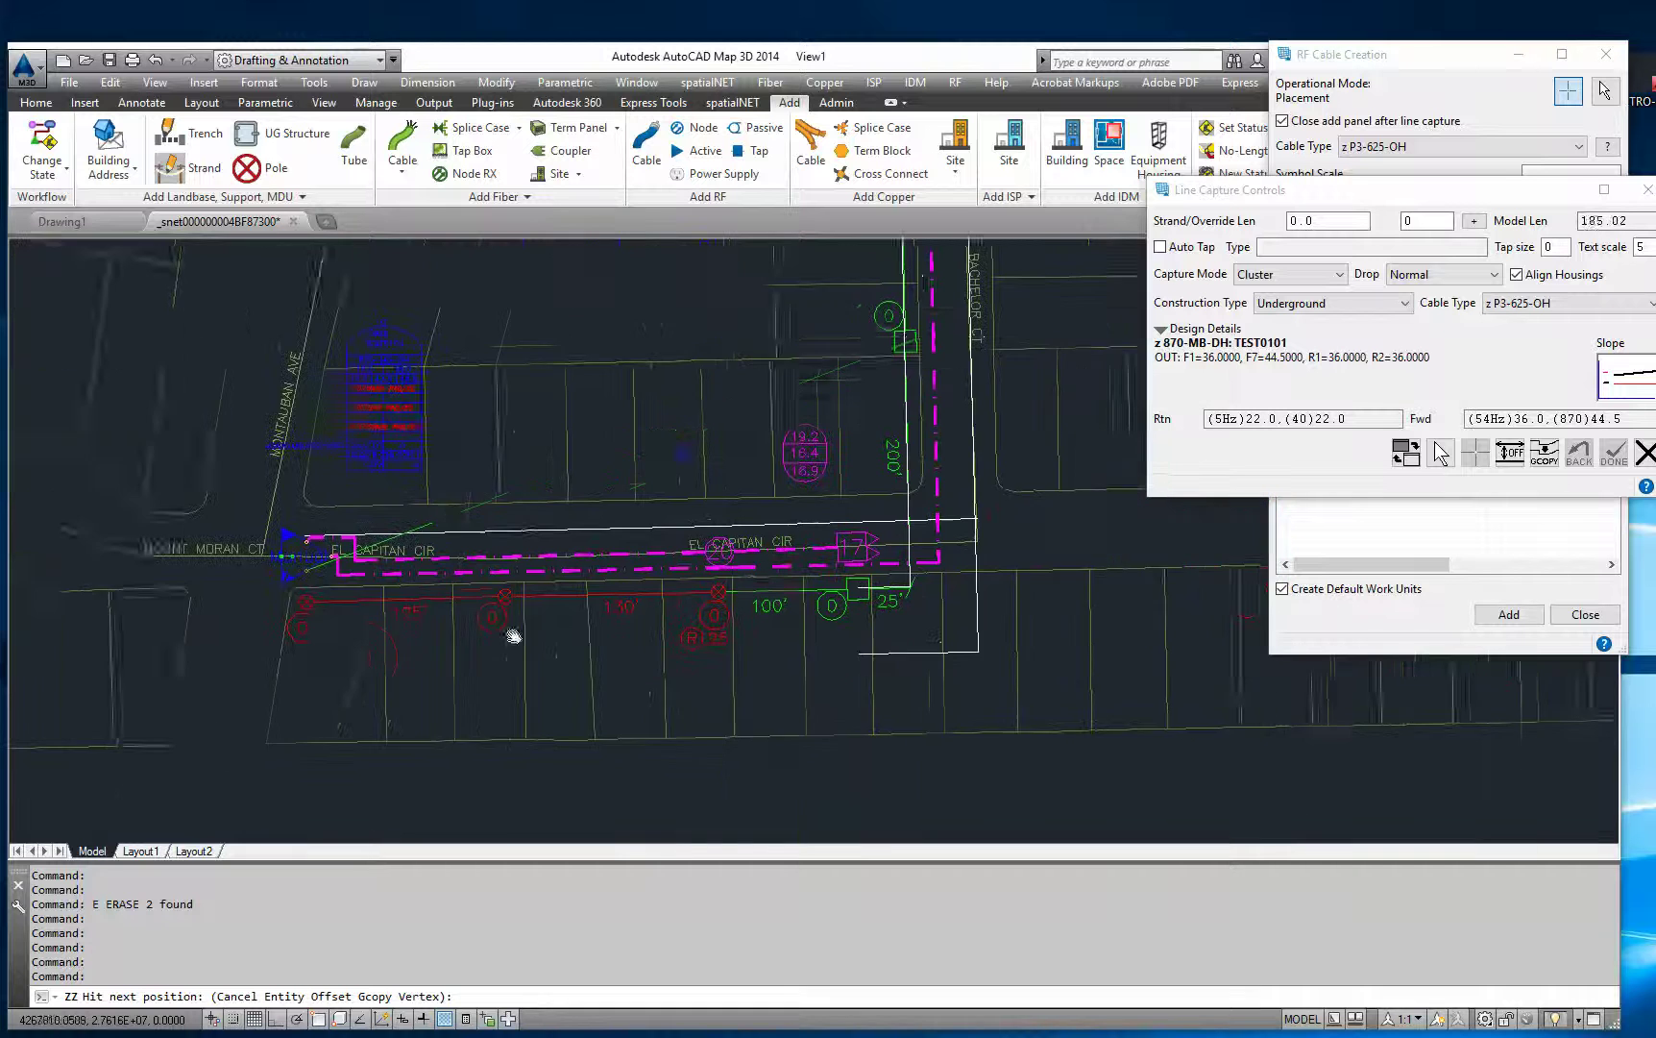
scroll(860, 338, up, 2)
scroll(842, 462, down, 2)
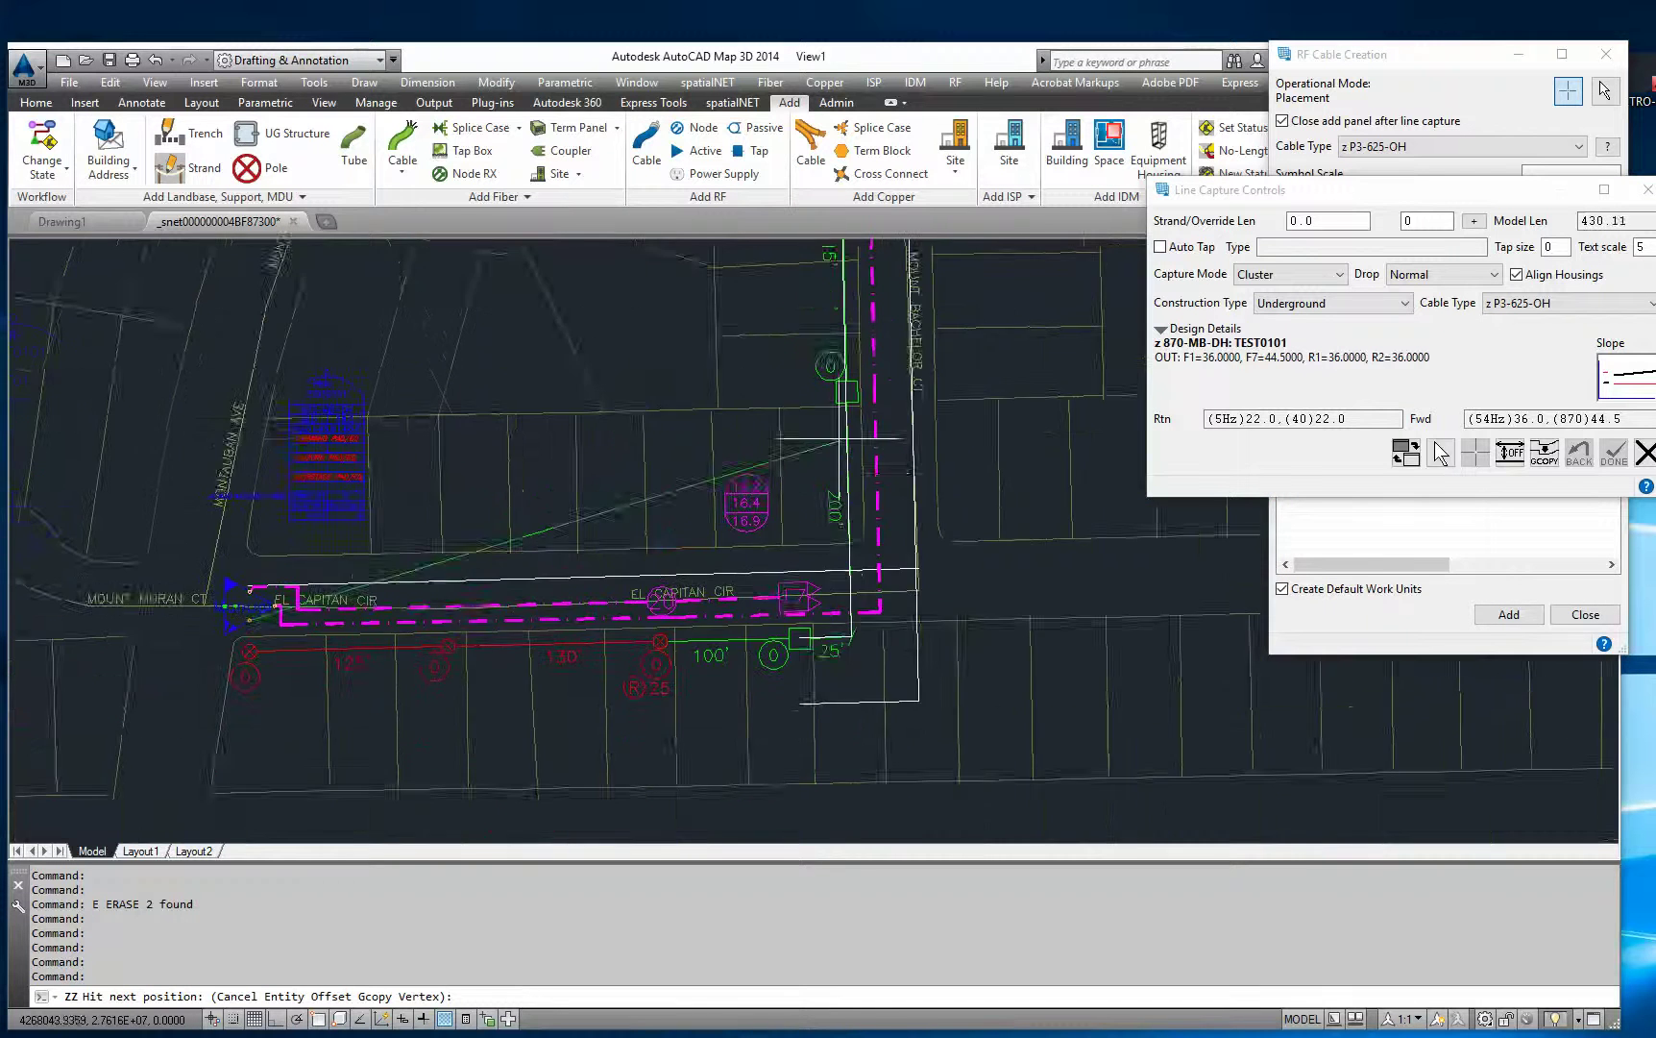
middle_drag(842, 462, 817, 620)
middle_drag(484, 587, 789, 305)
scroll(621, 544, up, 4)
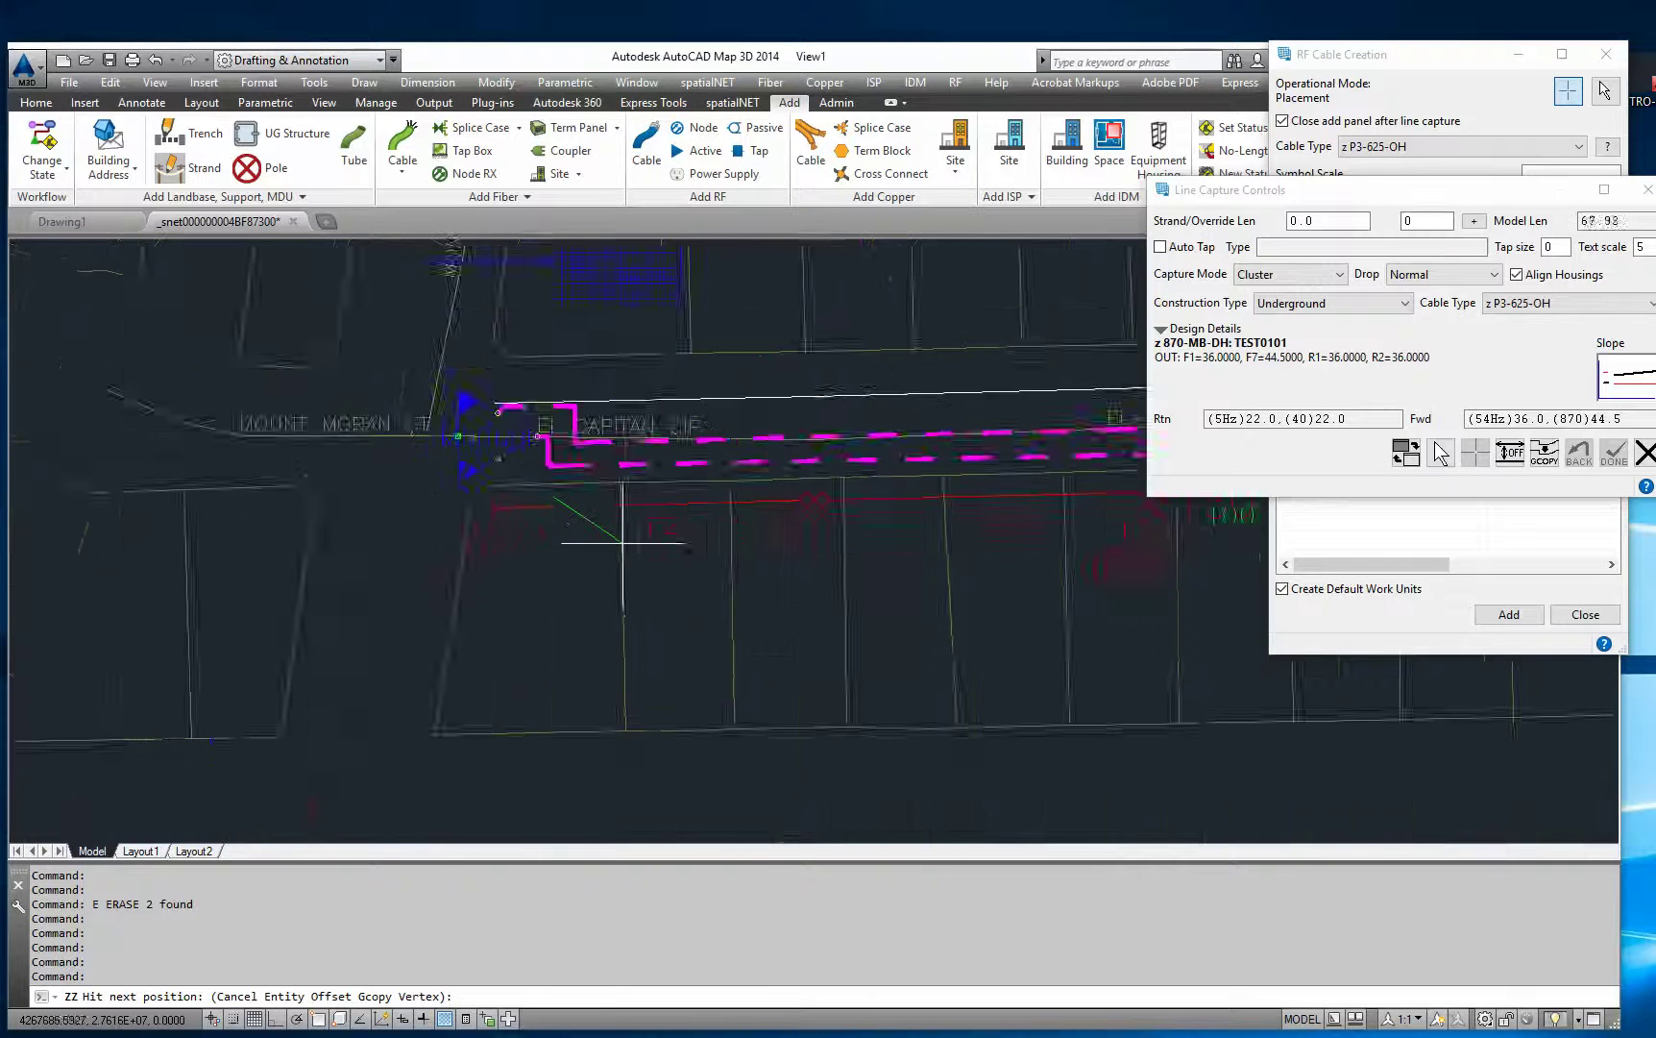
click(568, 486)
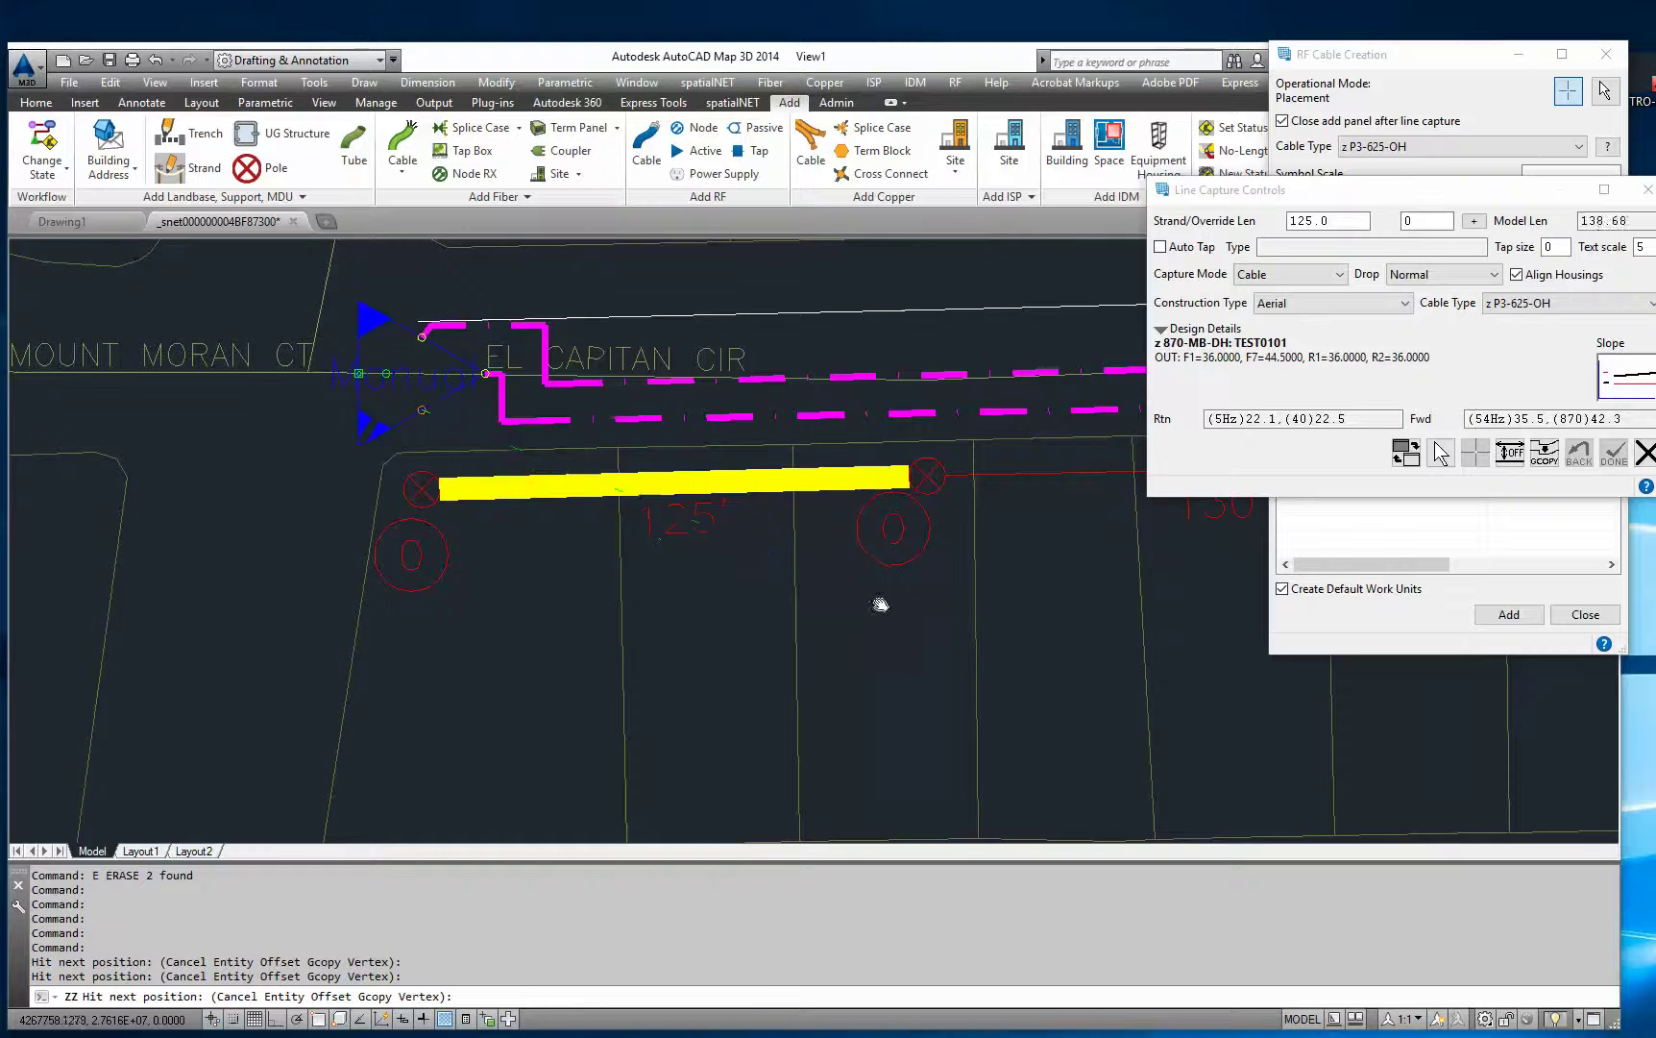
middle_drag(880, 603, 520, 623)
click(681, 492)
middle_drag(664, 540, 38, 588)
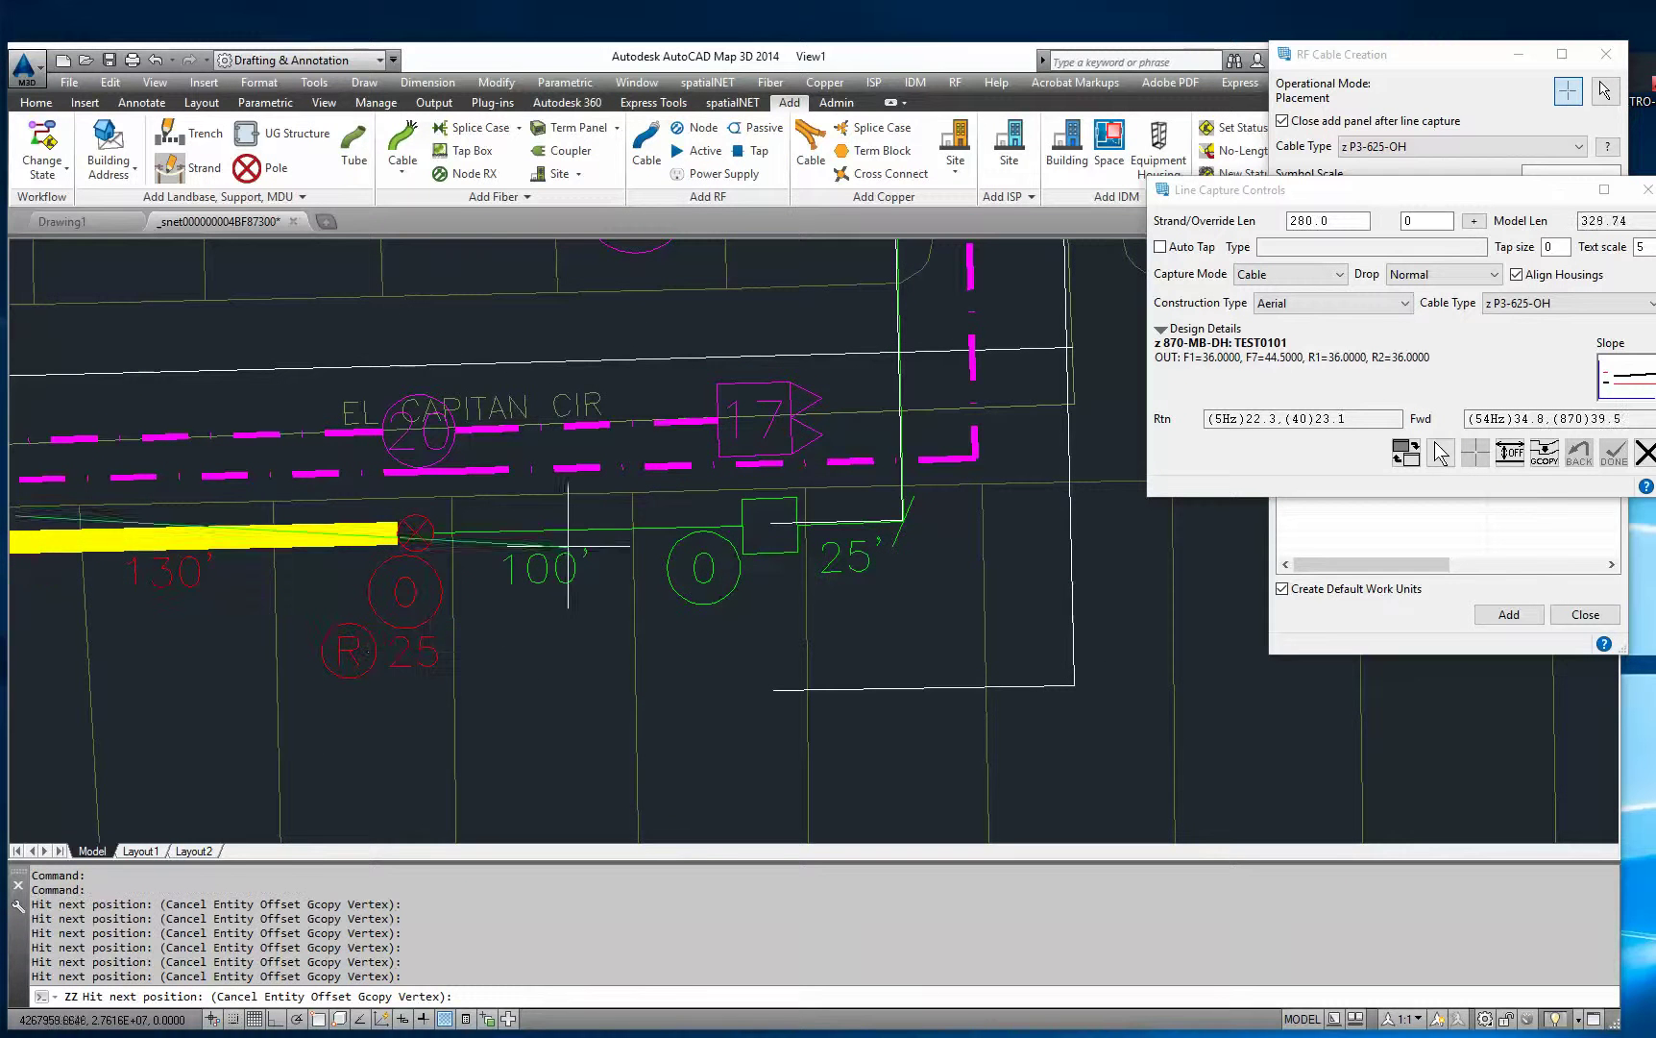
Step: Add the green 100', 25' and 200' underground spans to the cable's path, up to the box on Mount Bachelor Ct
click(769, 527)
middle_drag(844, 596, 532, 654)
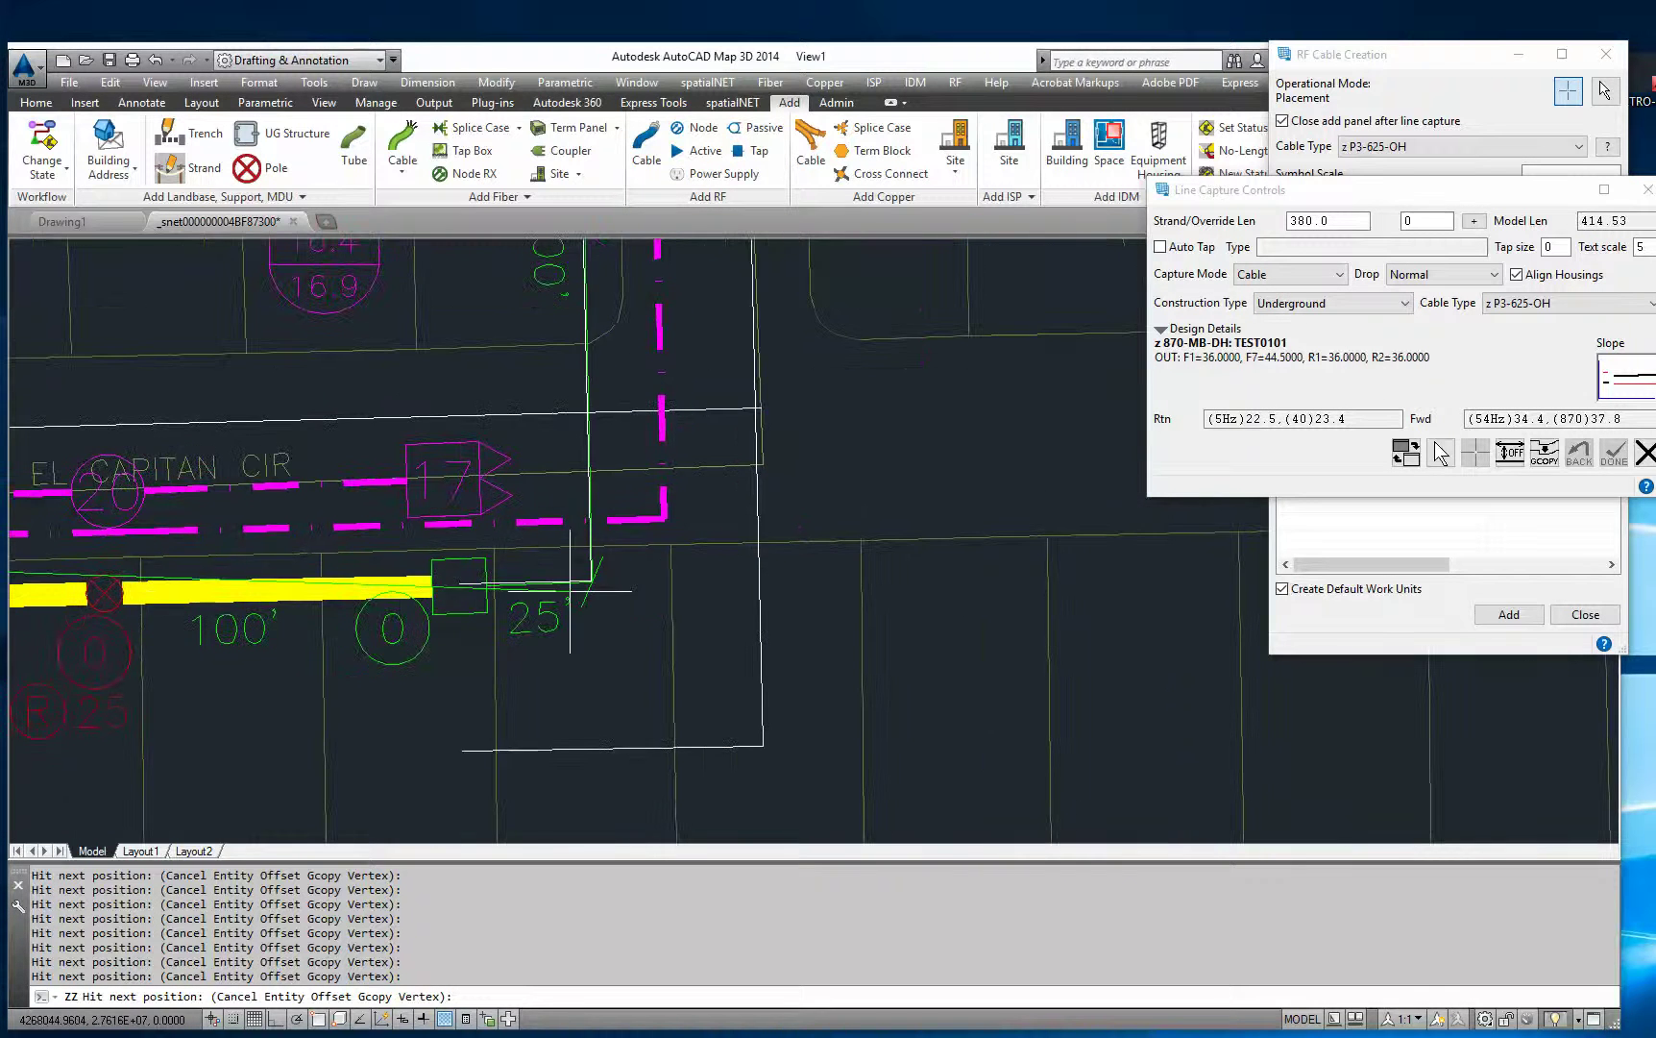
scroll(562, 587, up, 4)
click(600, 591)
scroll(588, 597, down, 5)
scroll(580, 527, up, 3)
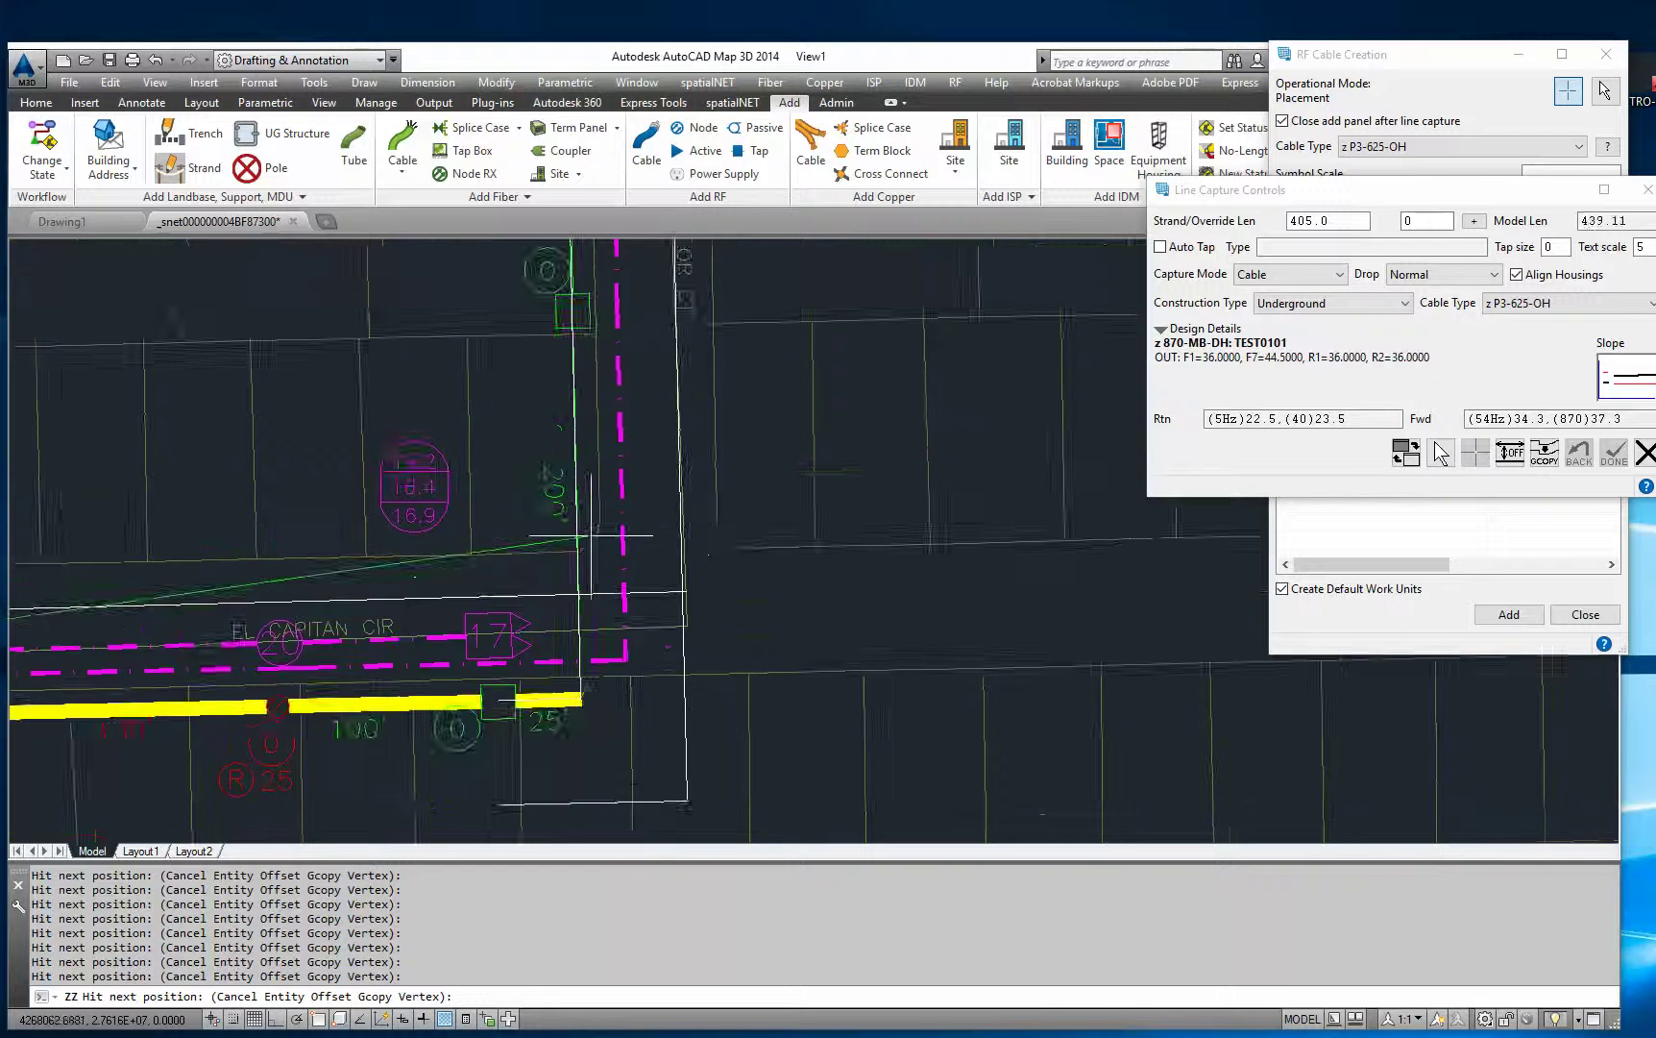
click(575, 540)
Step: Draw the first cable segments from the node's free lower port, placing two bends around the node's lower corner
scroll(565, 551, down, 3)
scroll(569, 436, up, 4)
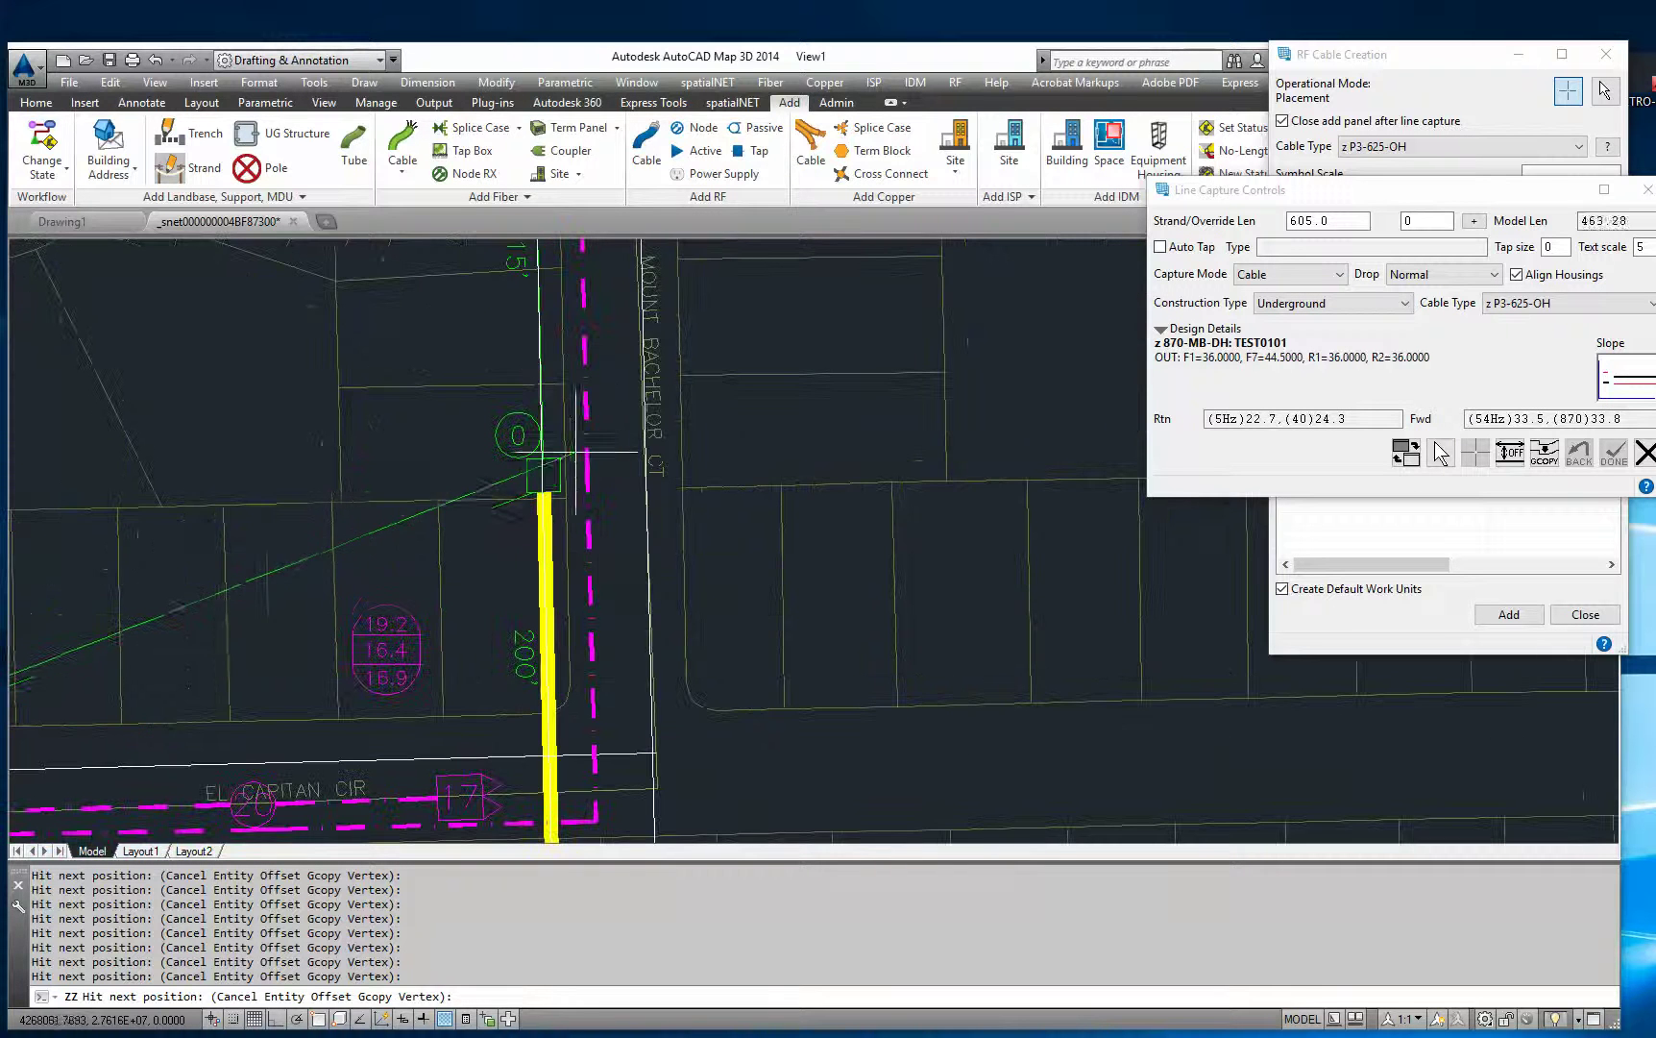
middle_drag(562, 570, 560, 704)
scroll(560, 704, down, 2)
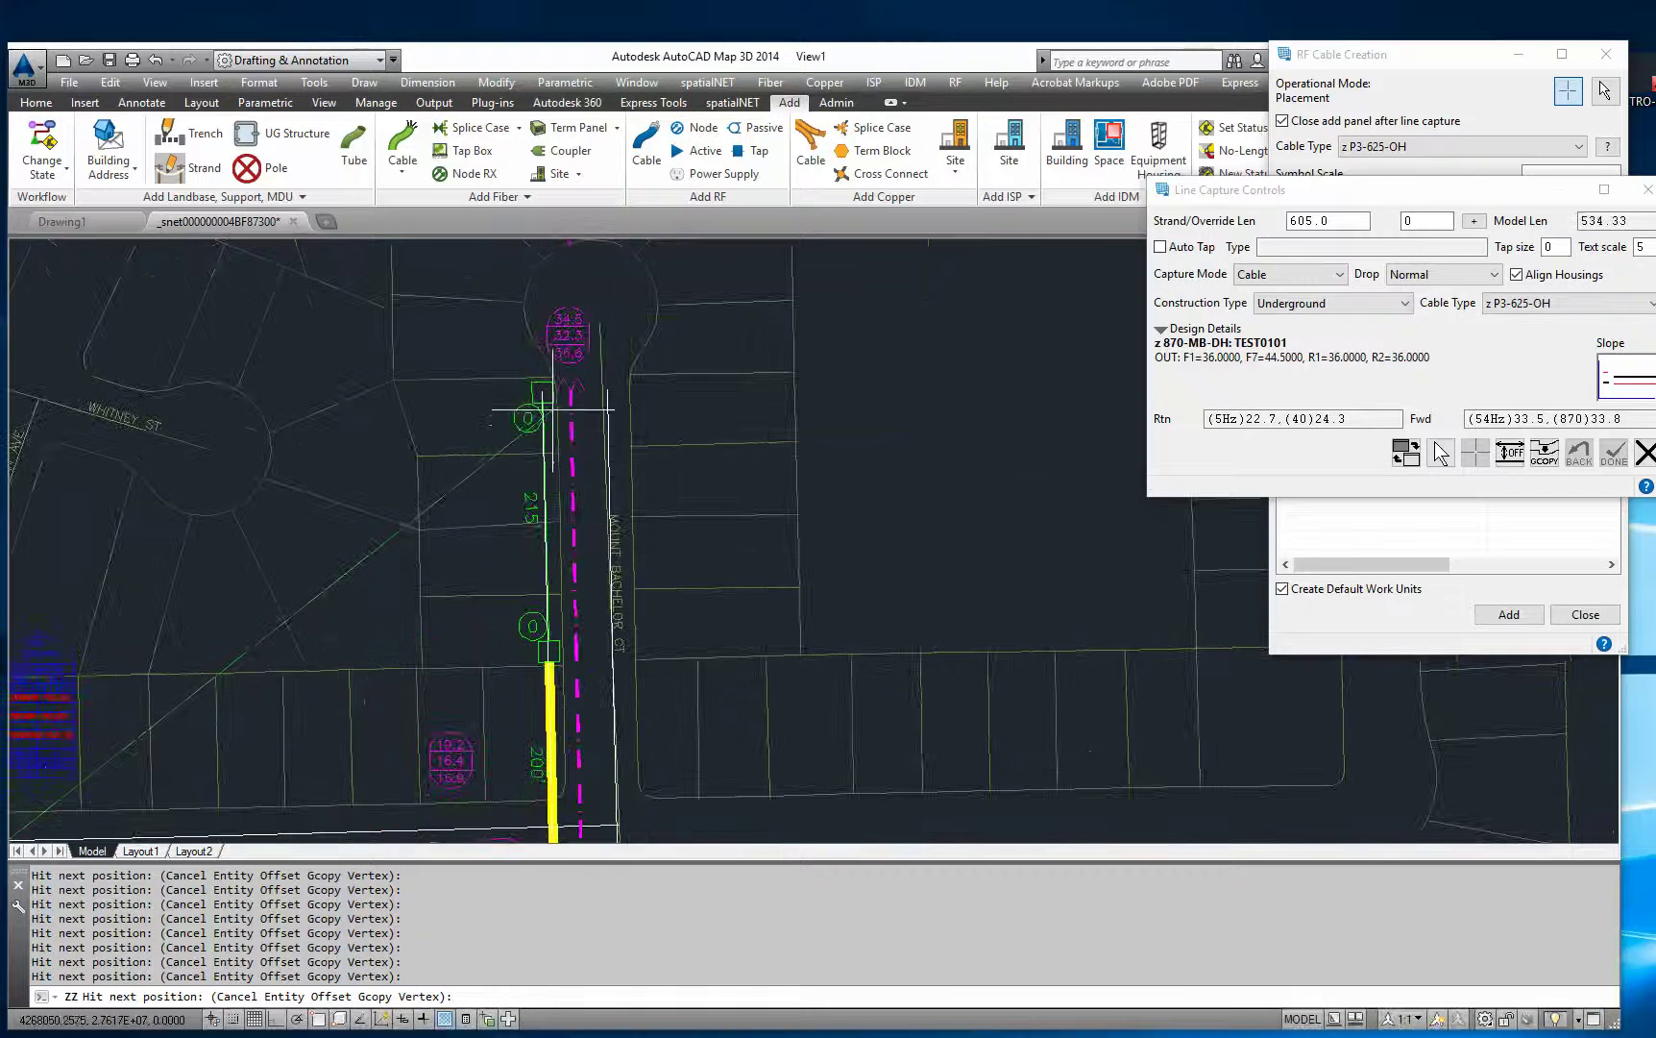
scroll(549, 653, up, 2)
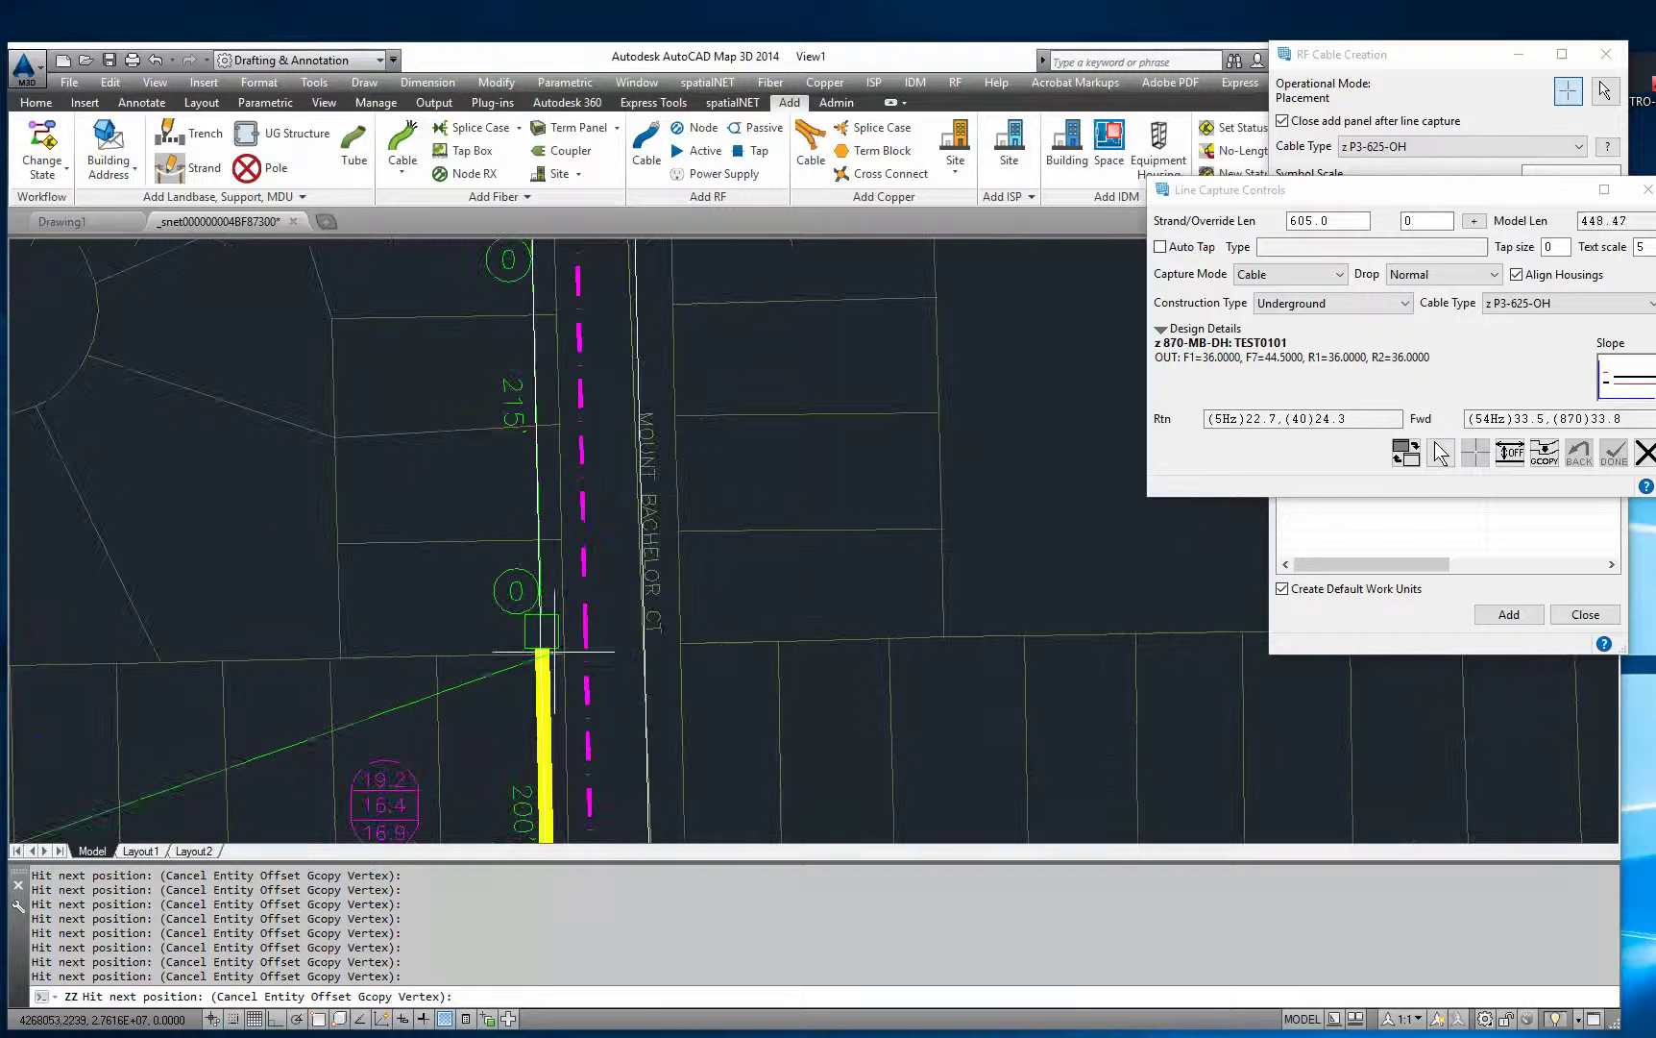
middle_drag(555, 653, 750, 325)
scroll(810, 425, down, 2)
middle_drag(448, 580, 665, 524)
scroll(370, 517, up, 4)
scroll(420, 496, up, 3)
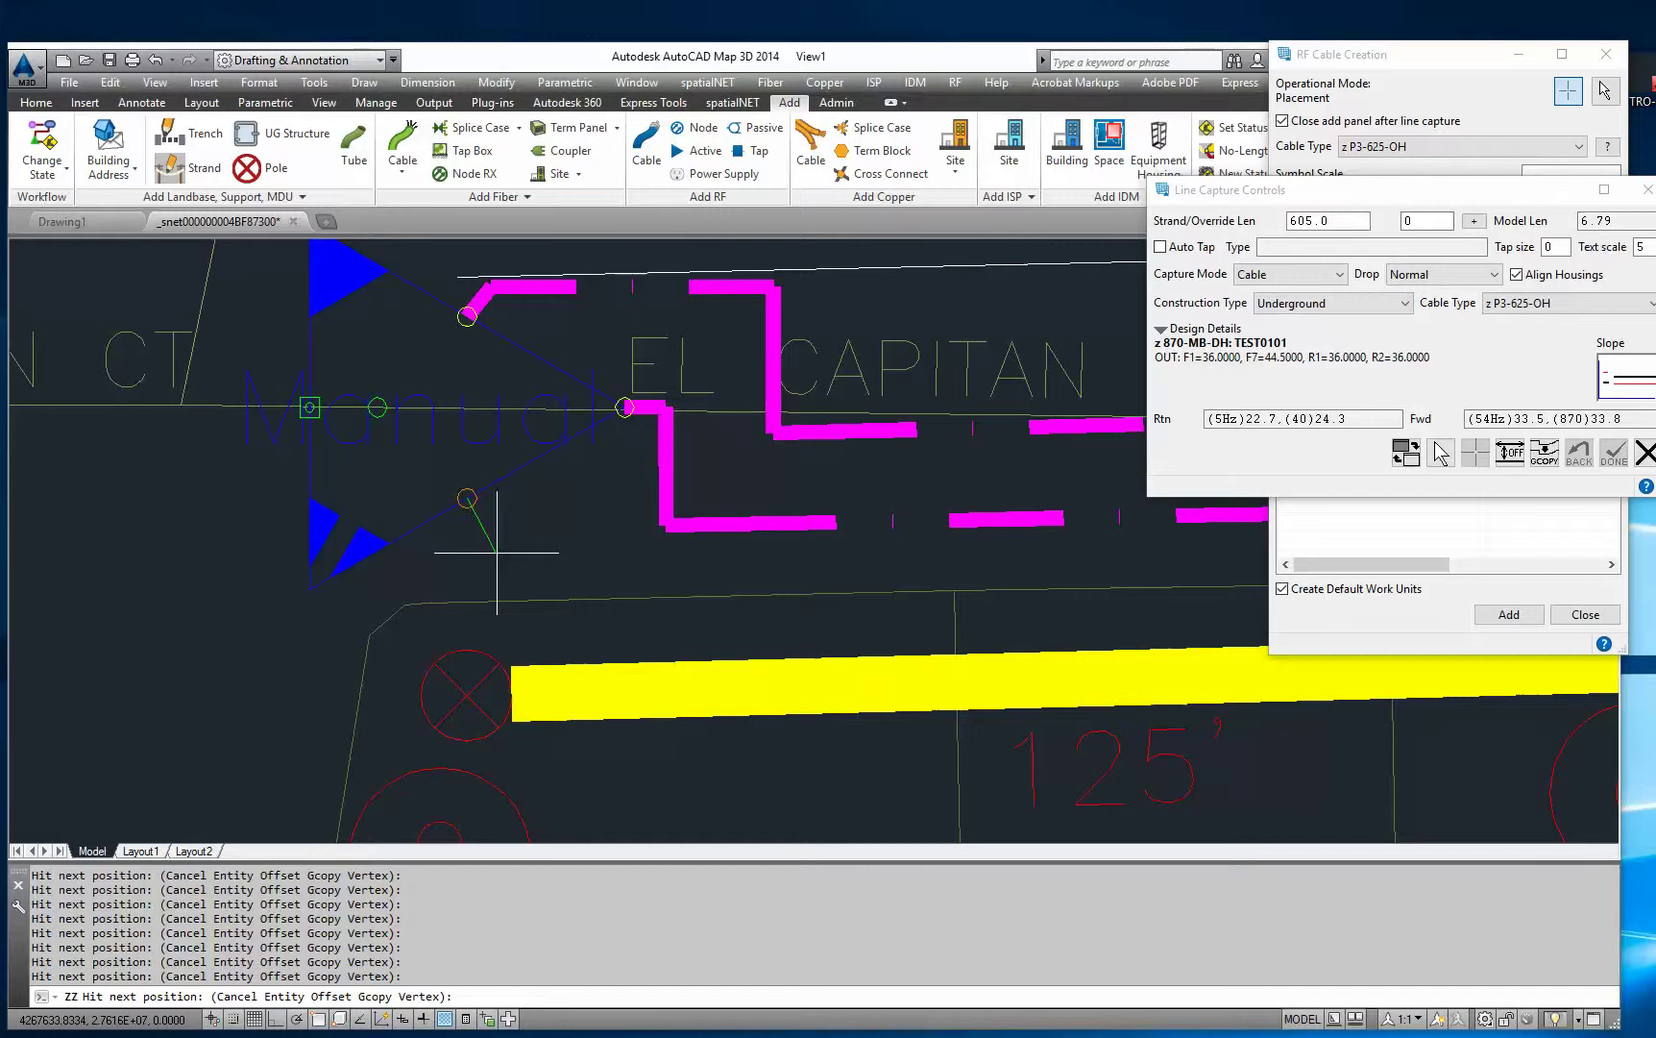
click(494, 552)
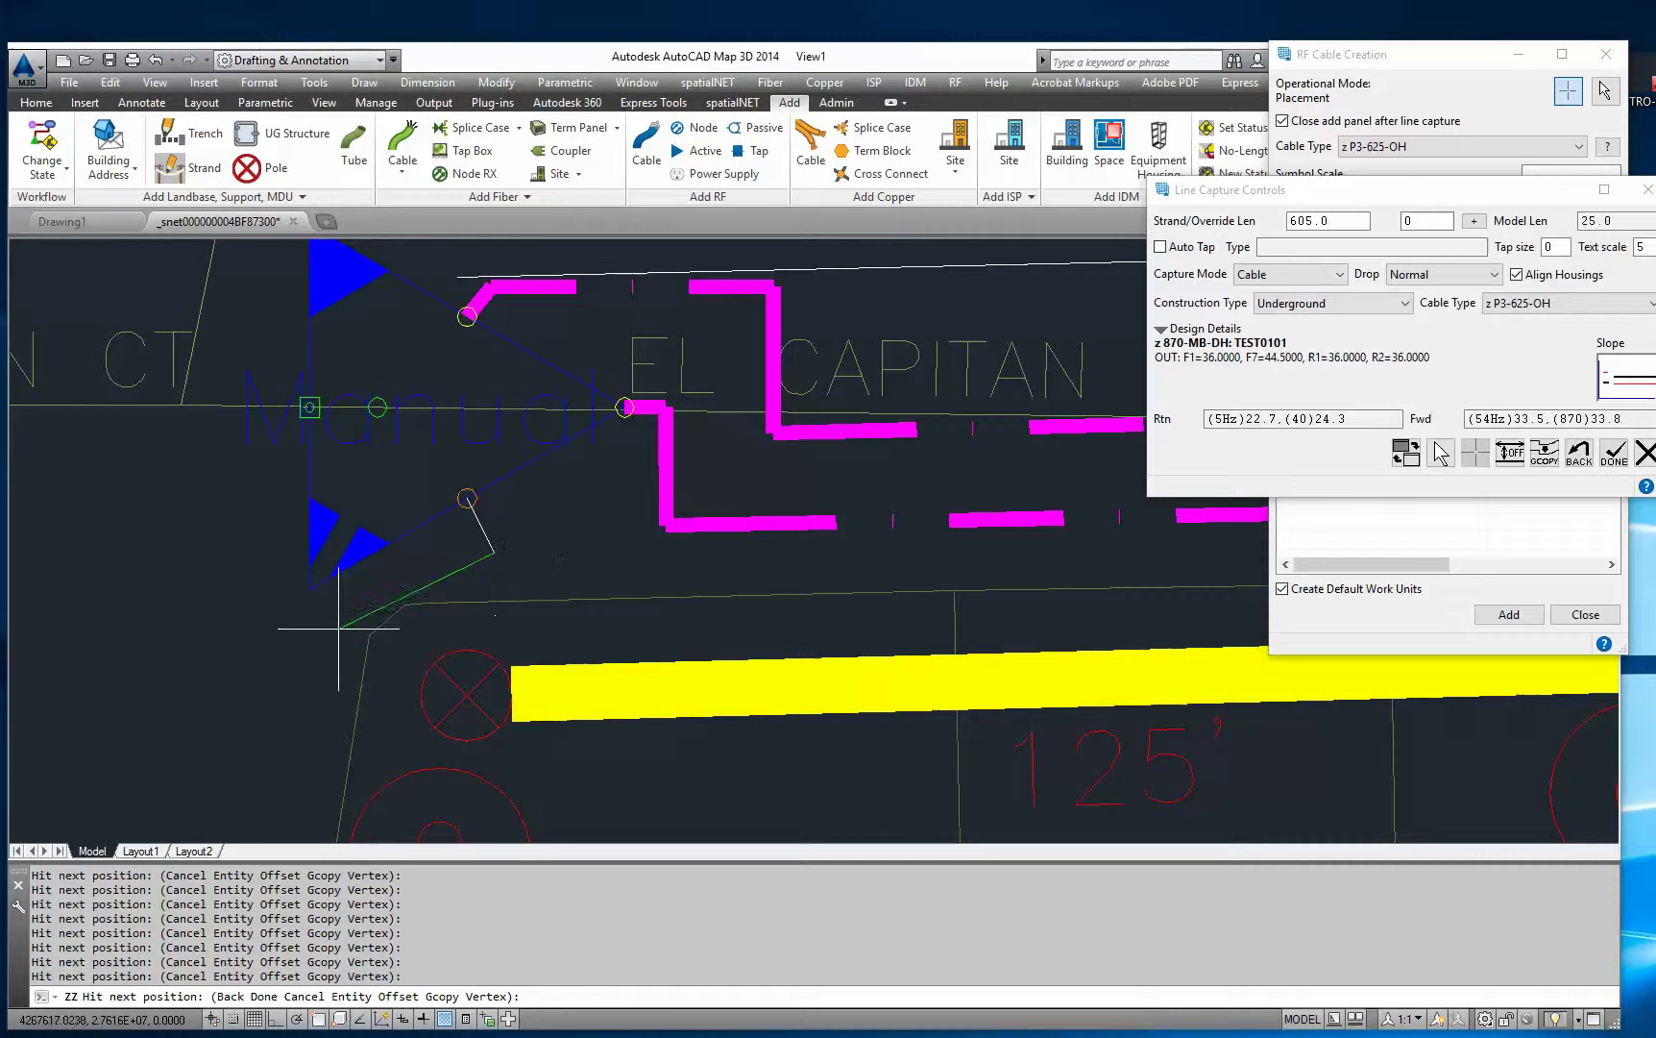
click(272, 651)
middle_drag(273, 524, 250, 653)
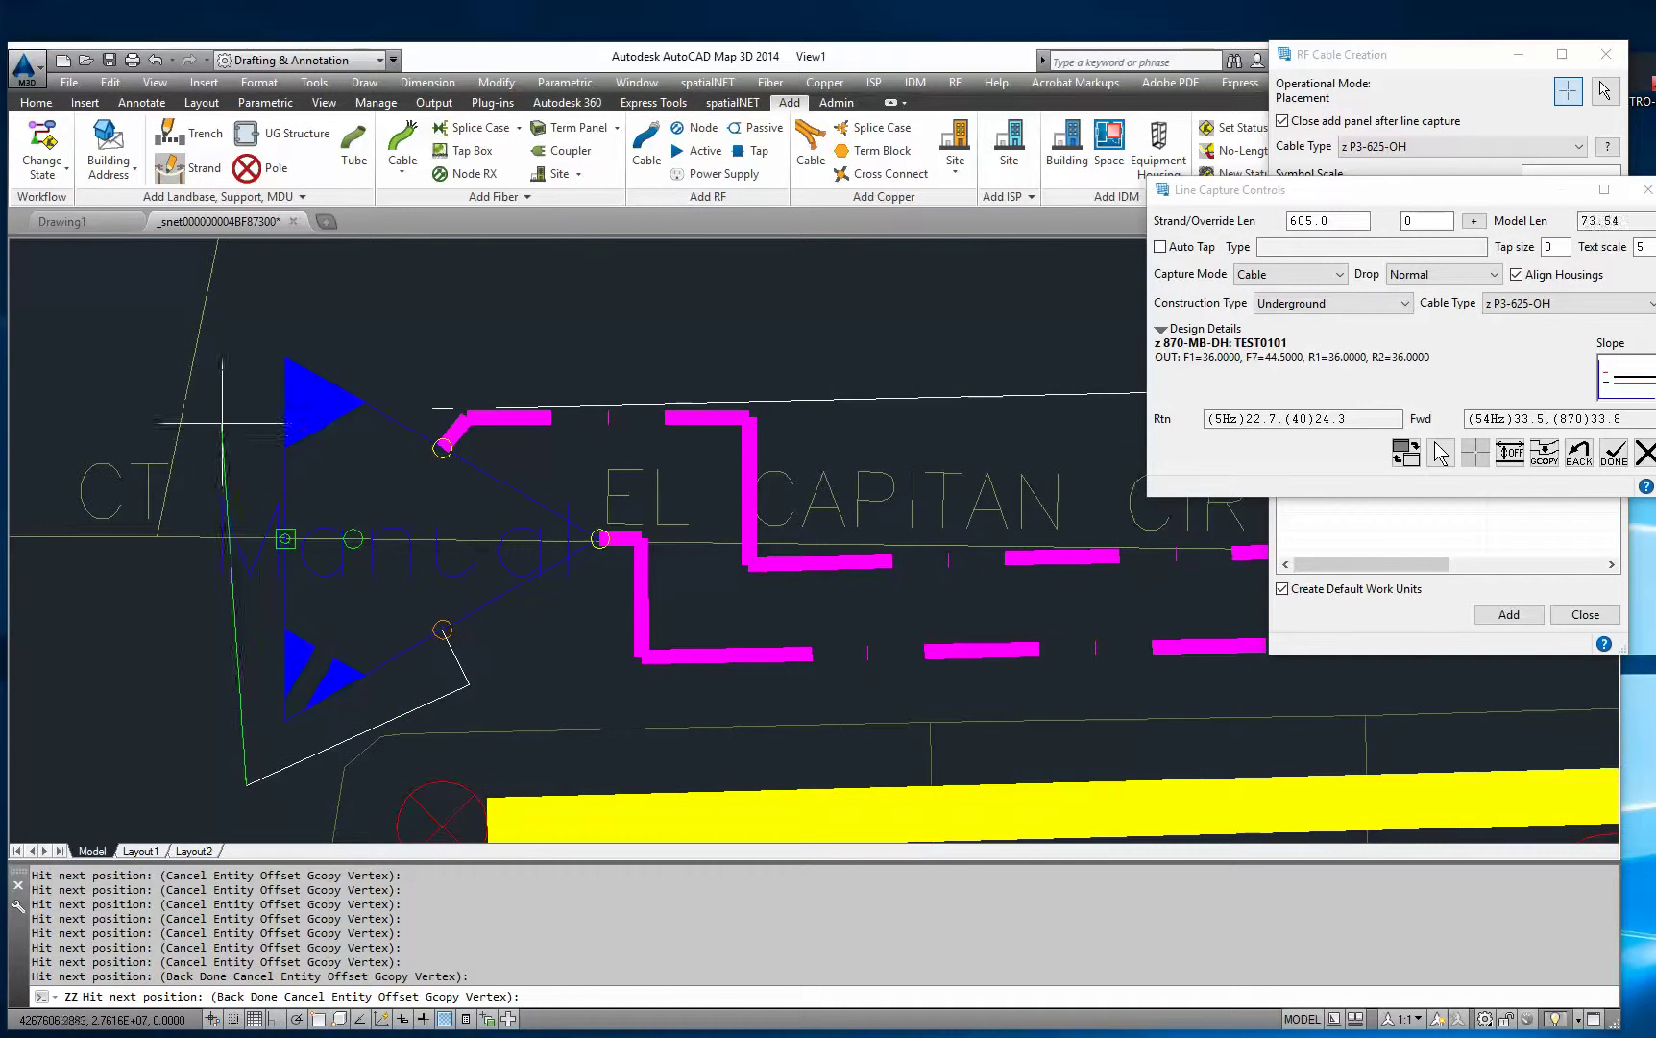
Step: Run the cable vertically behind the node and horizontally above it with Ortho on, then angle it freely onto El Capitan Cir's white line
key(F8)
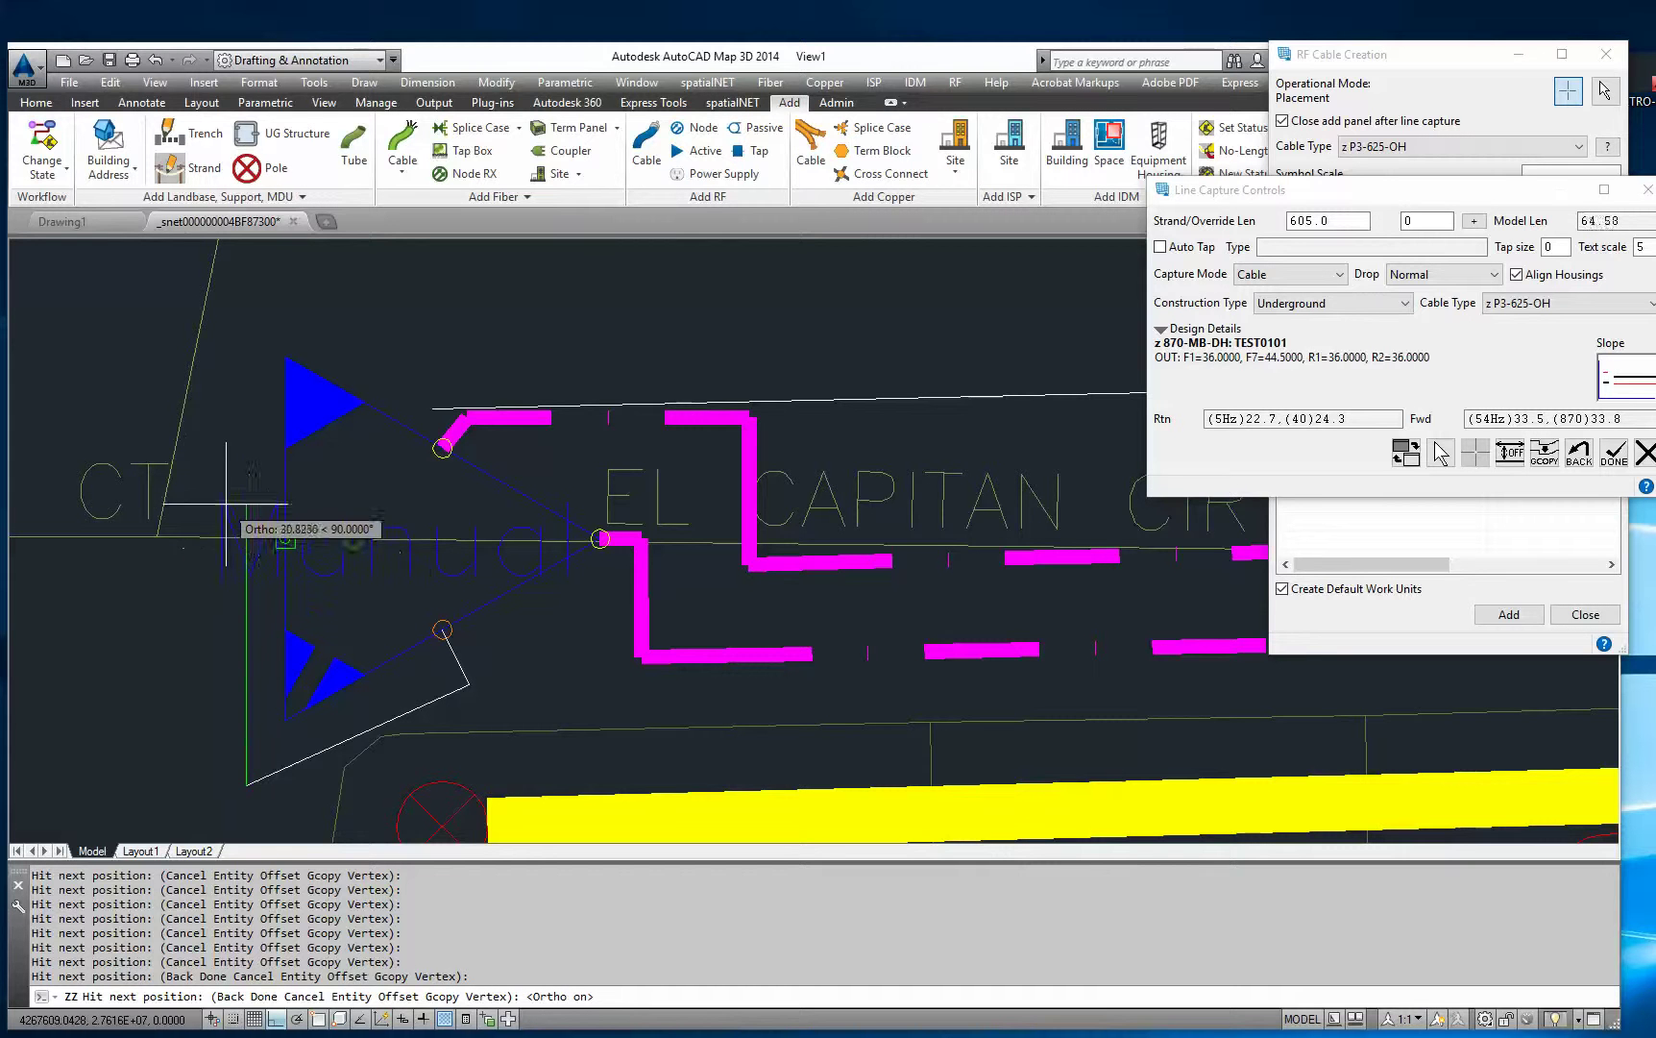
click(257, 312)
key(F8)
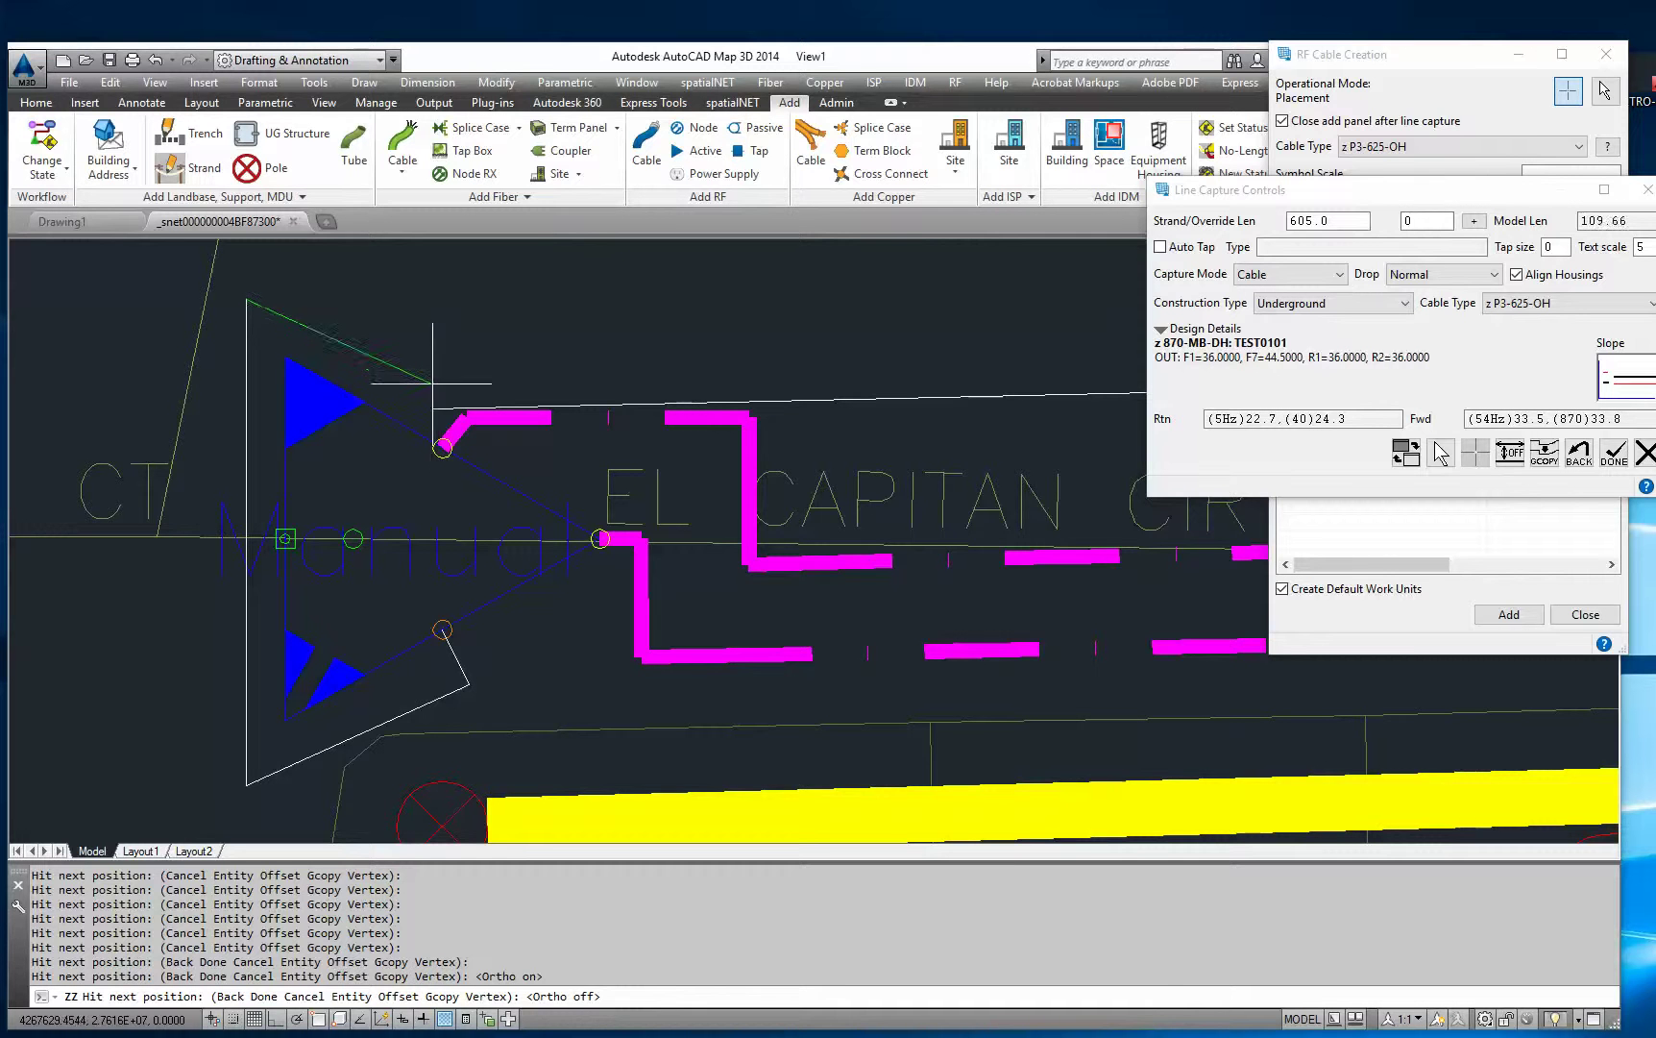
key(F8)
middle_drag(767, 361, 427, 348)
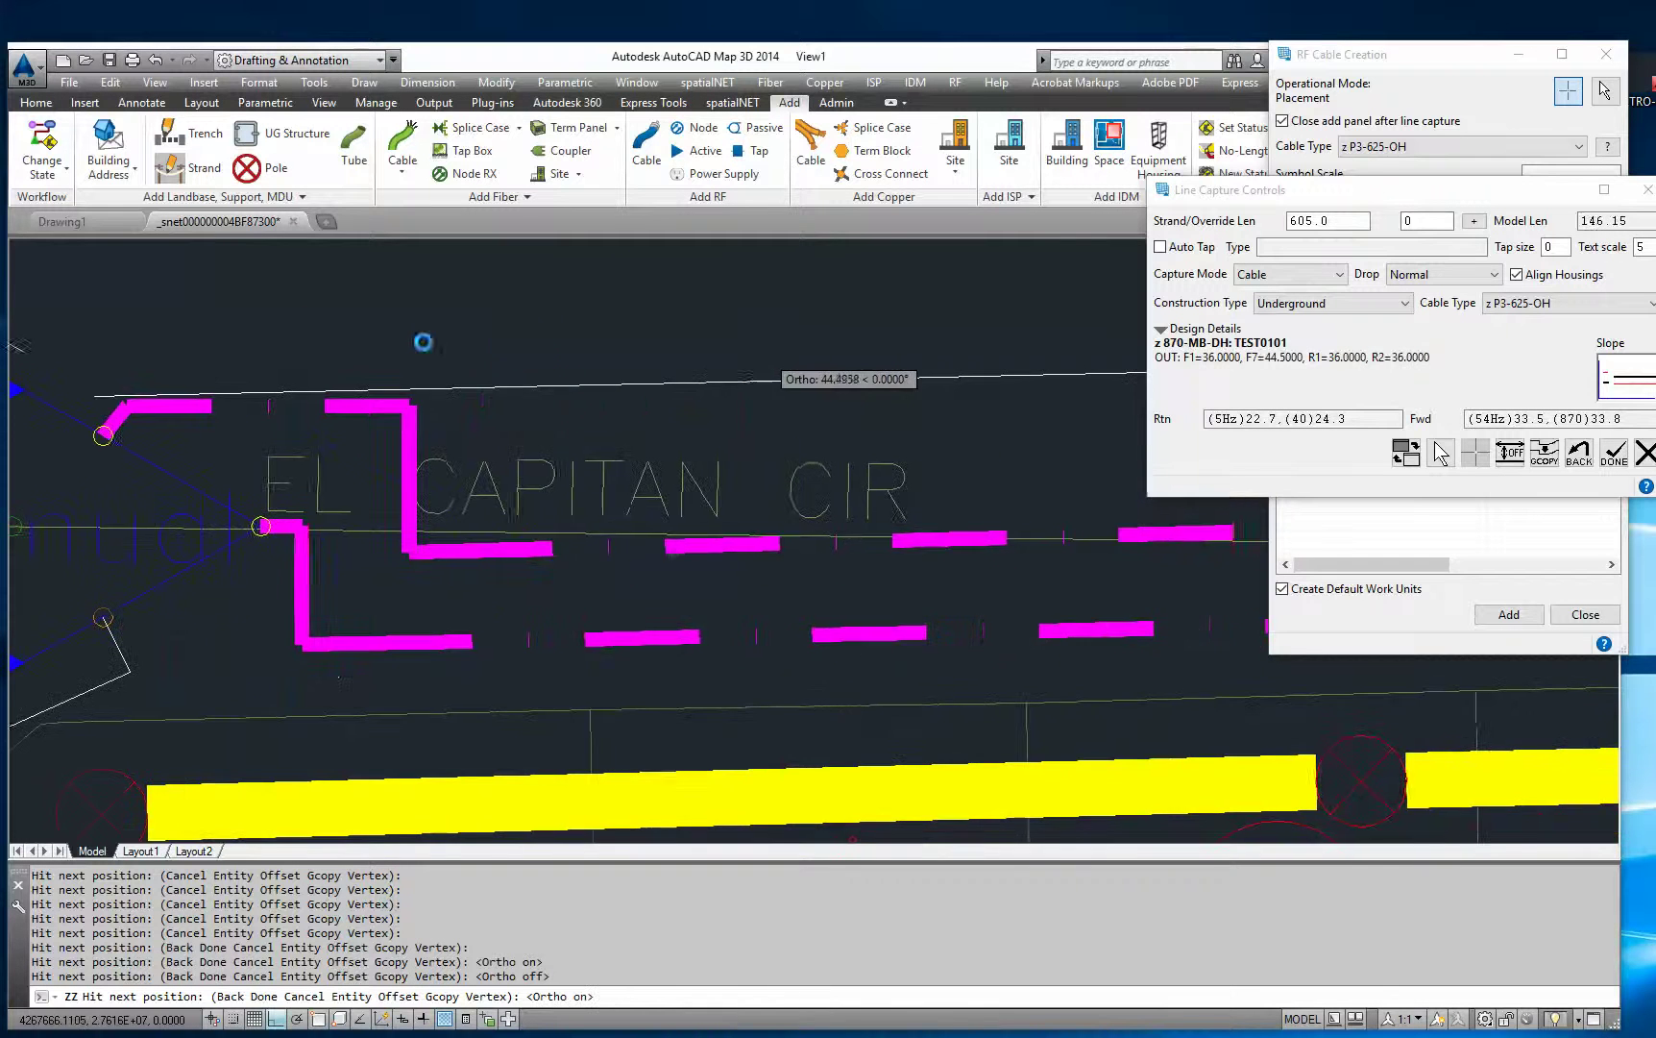
key(F8)
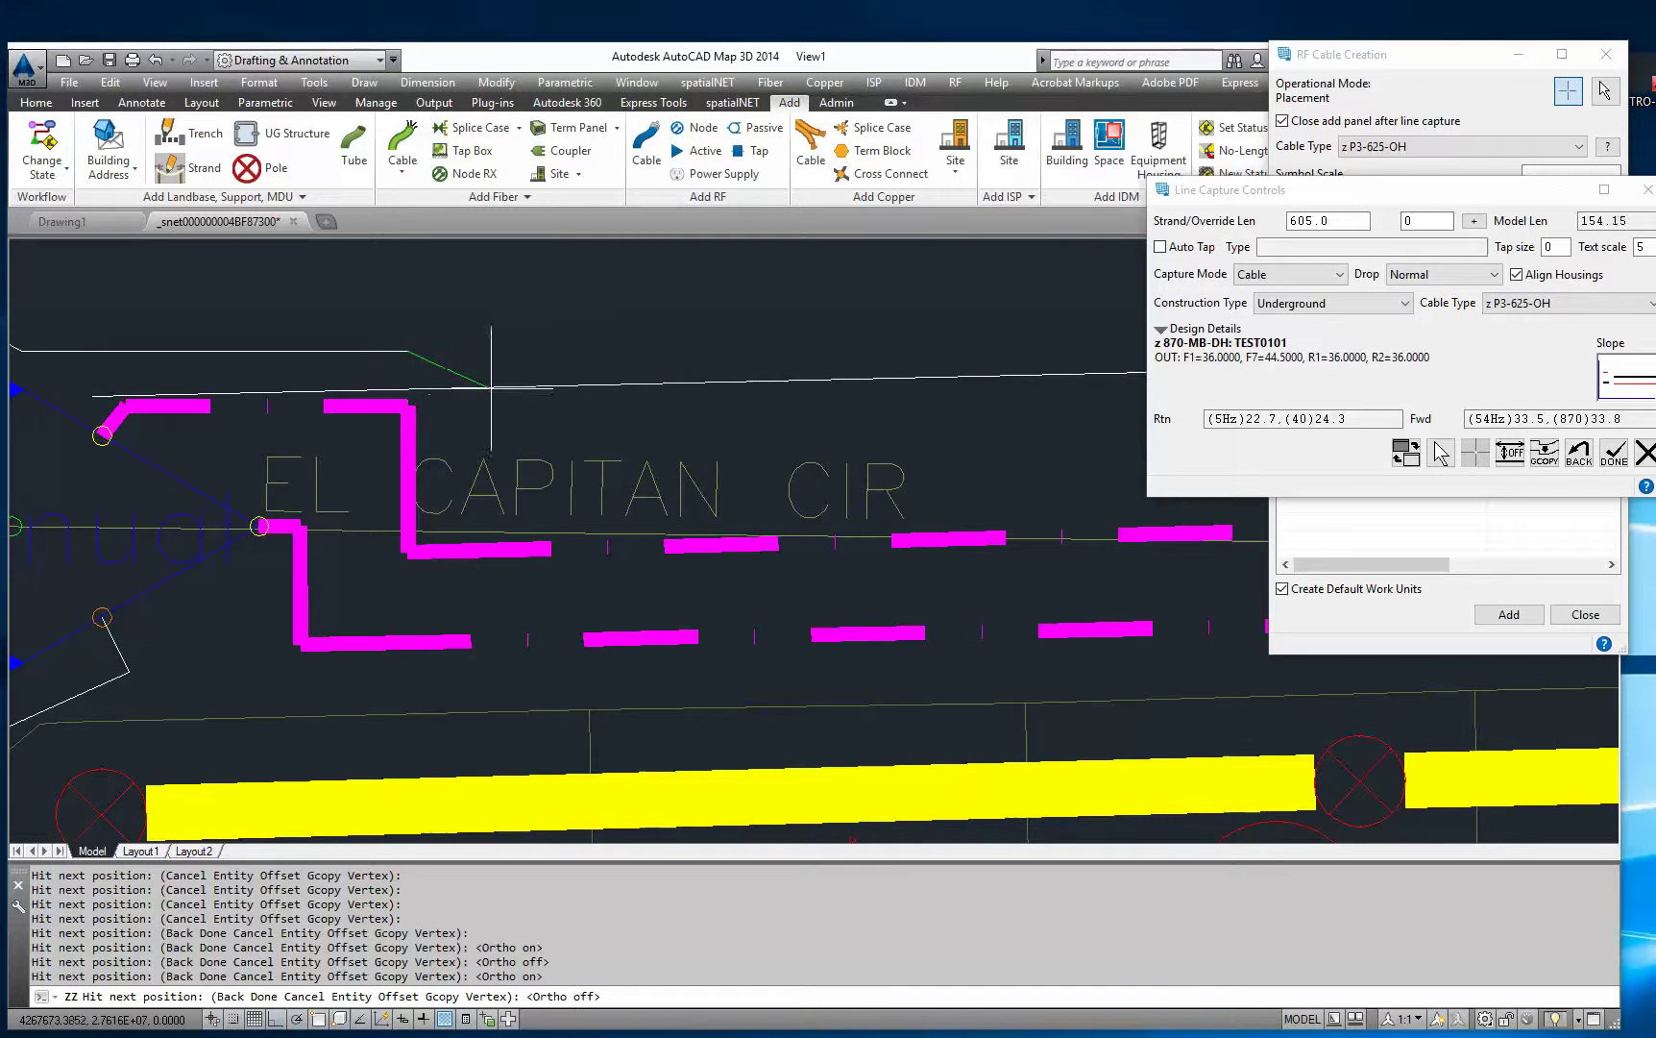
Step: Extend the cable with Ortho off along the white line on El Capitan Cir to its corner at Mount Bachelor Ct
key(F8)
scroll(502, 457, down, 2)
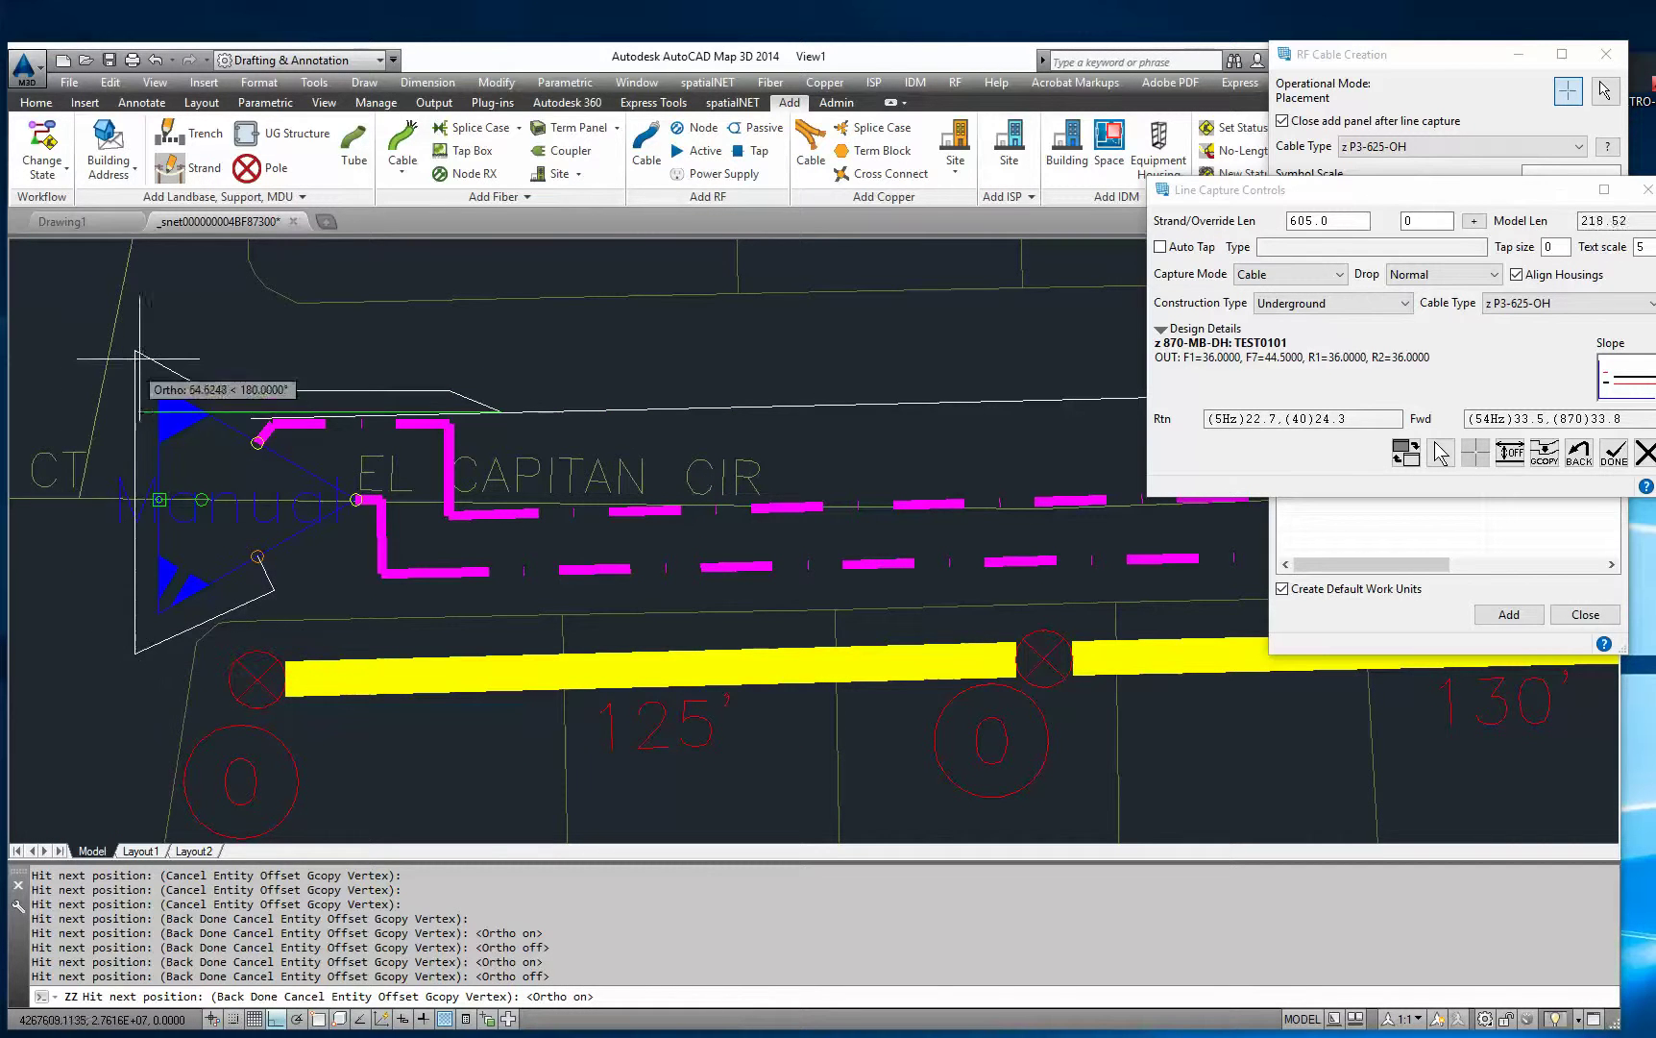
scroll(508, 418, up, 2)
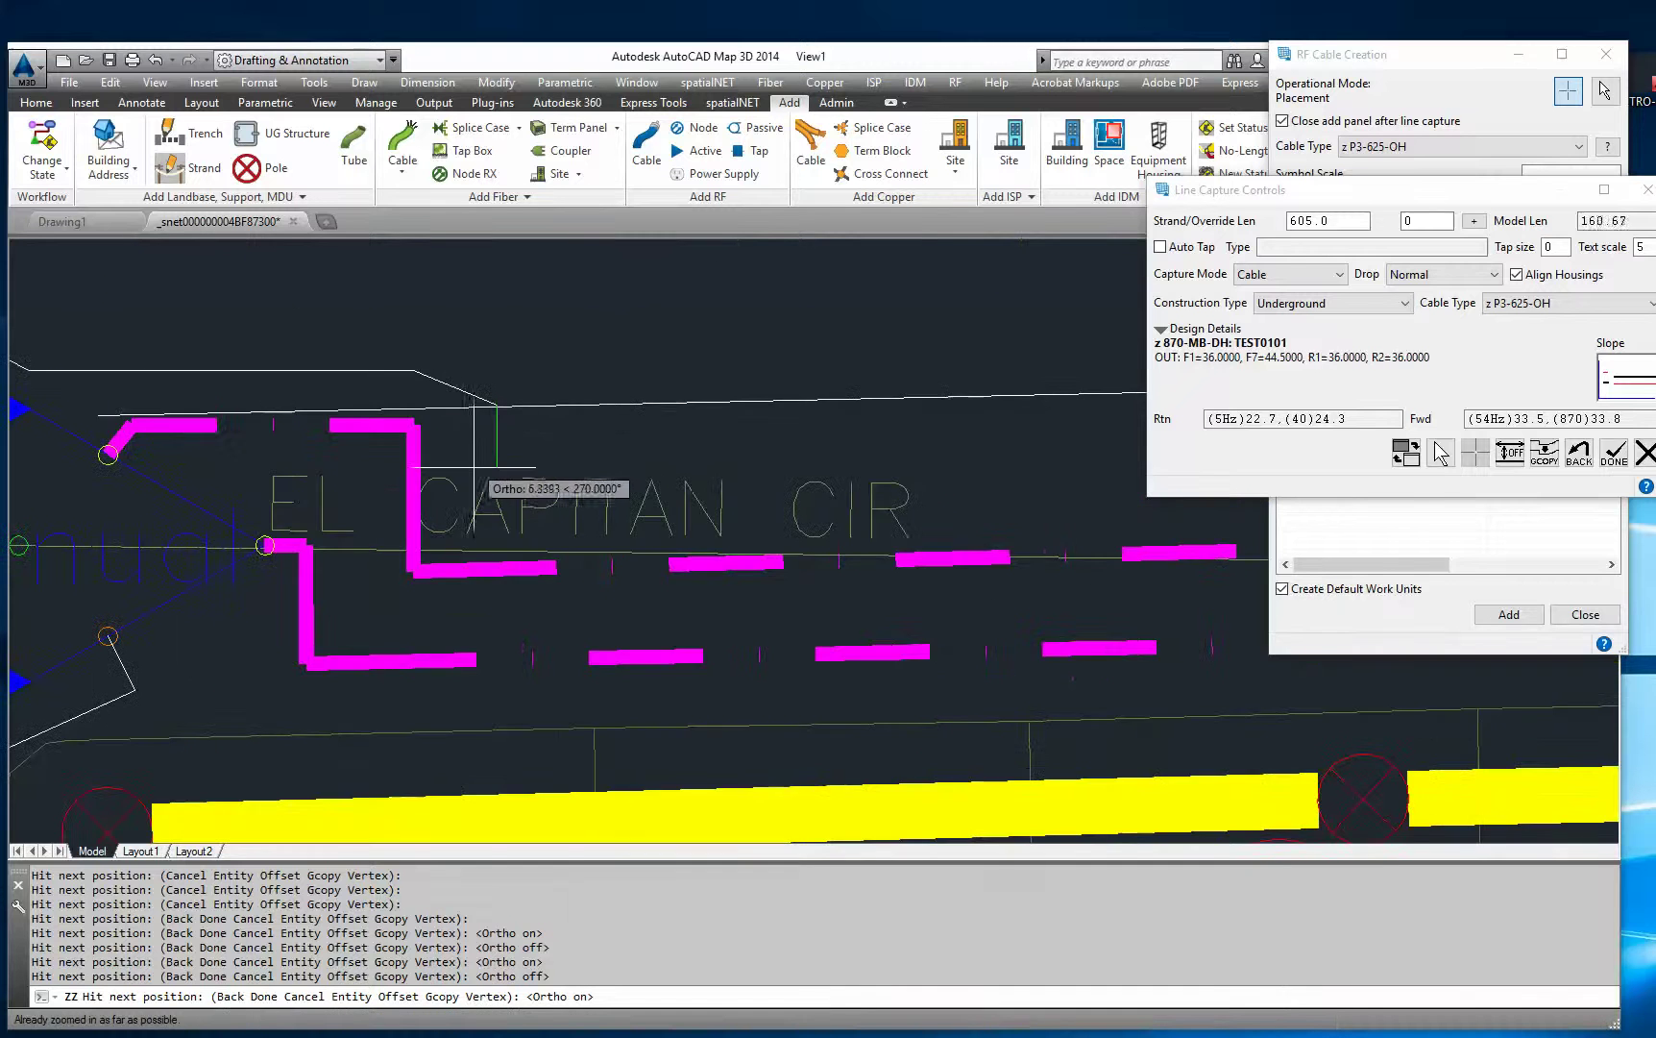
scroll(504, 423, down, 3)
scroll(567, 460, up, 3)
middle_drag(568, 460, 255, 532)
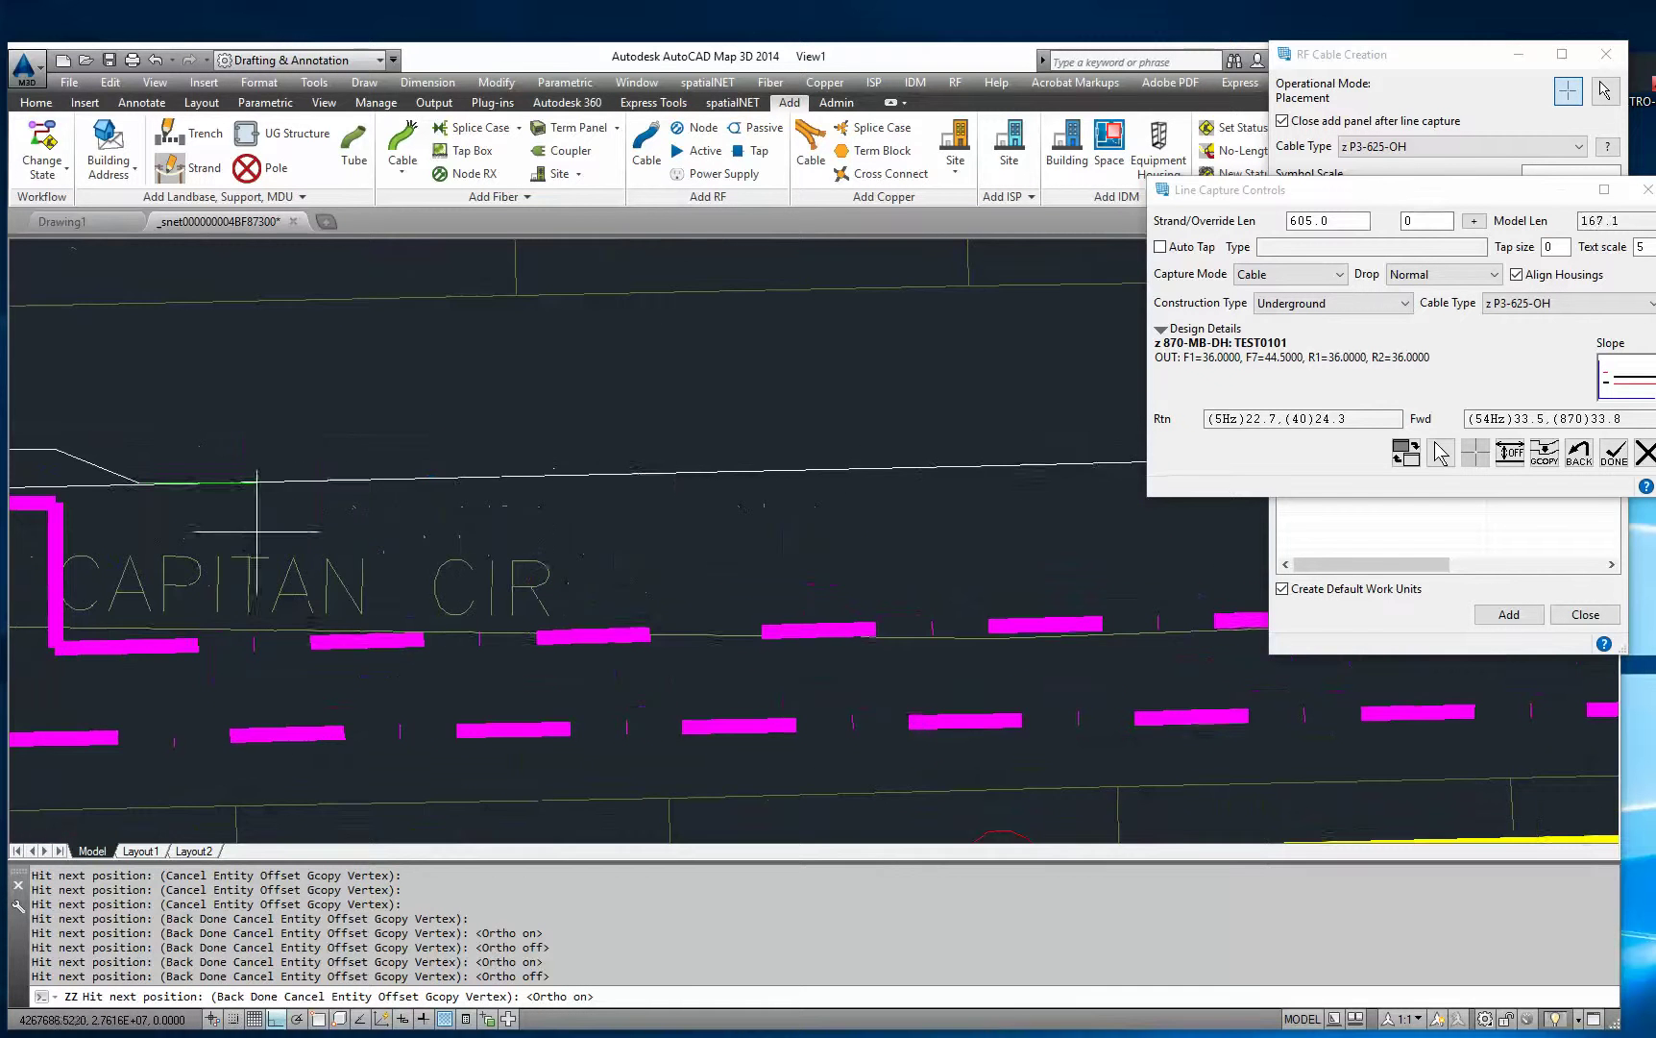
key(F8)
scroll(550, 462, down, 2)
middle_drag(644, 517, 97, 385)
scroll(317, 380, down, 2)
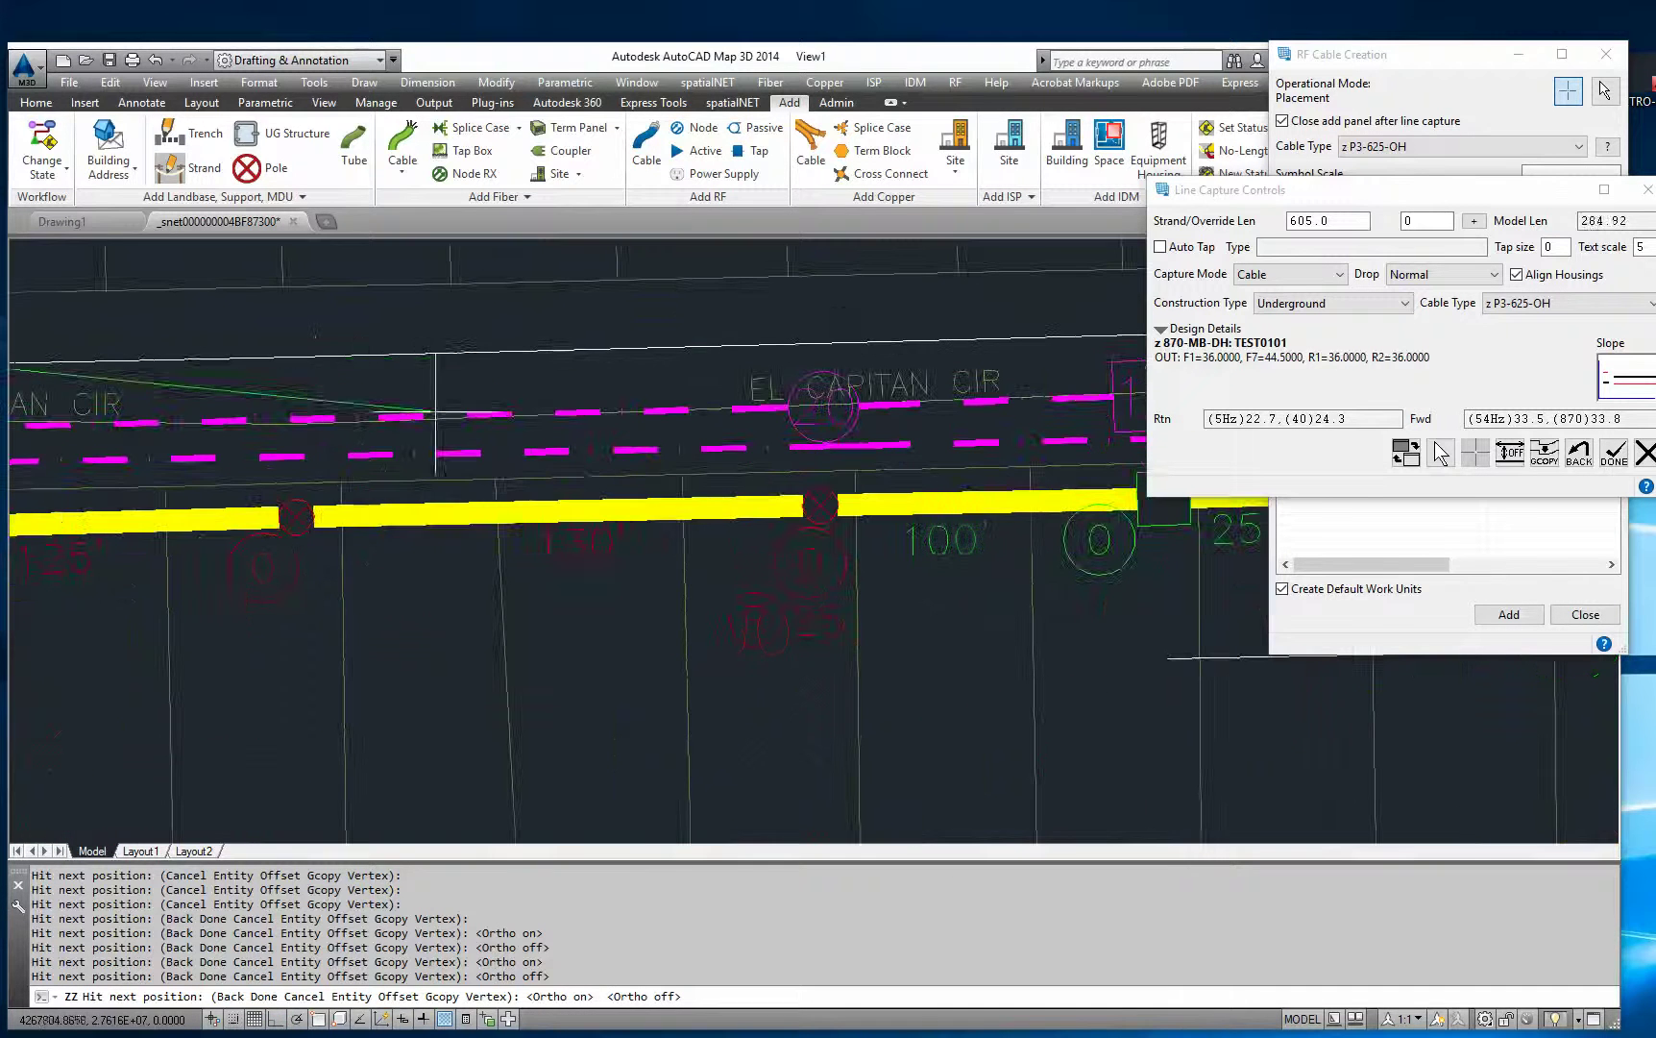
middle_drag(832, 341, 220, 413)
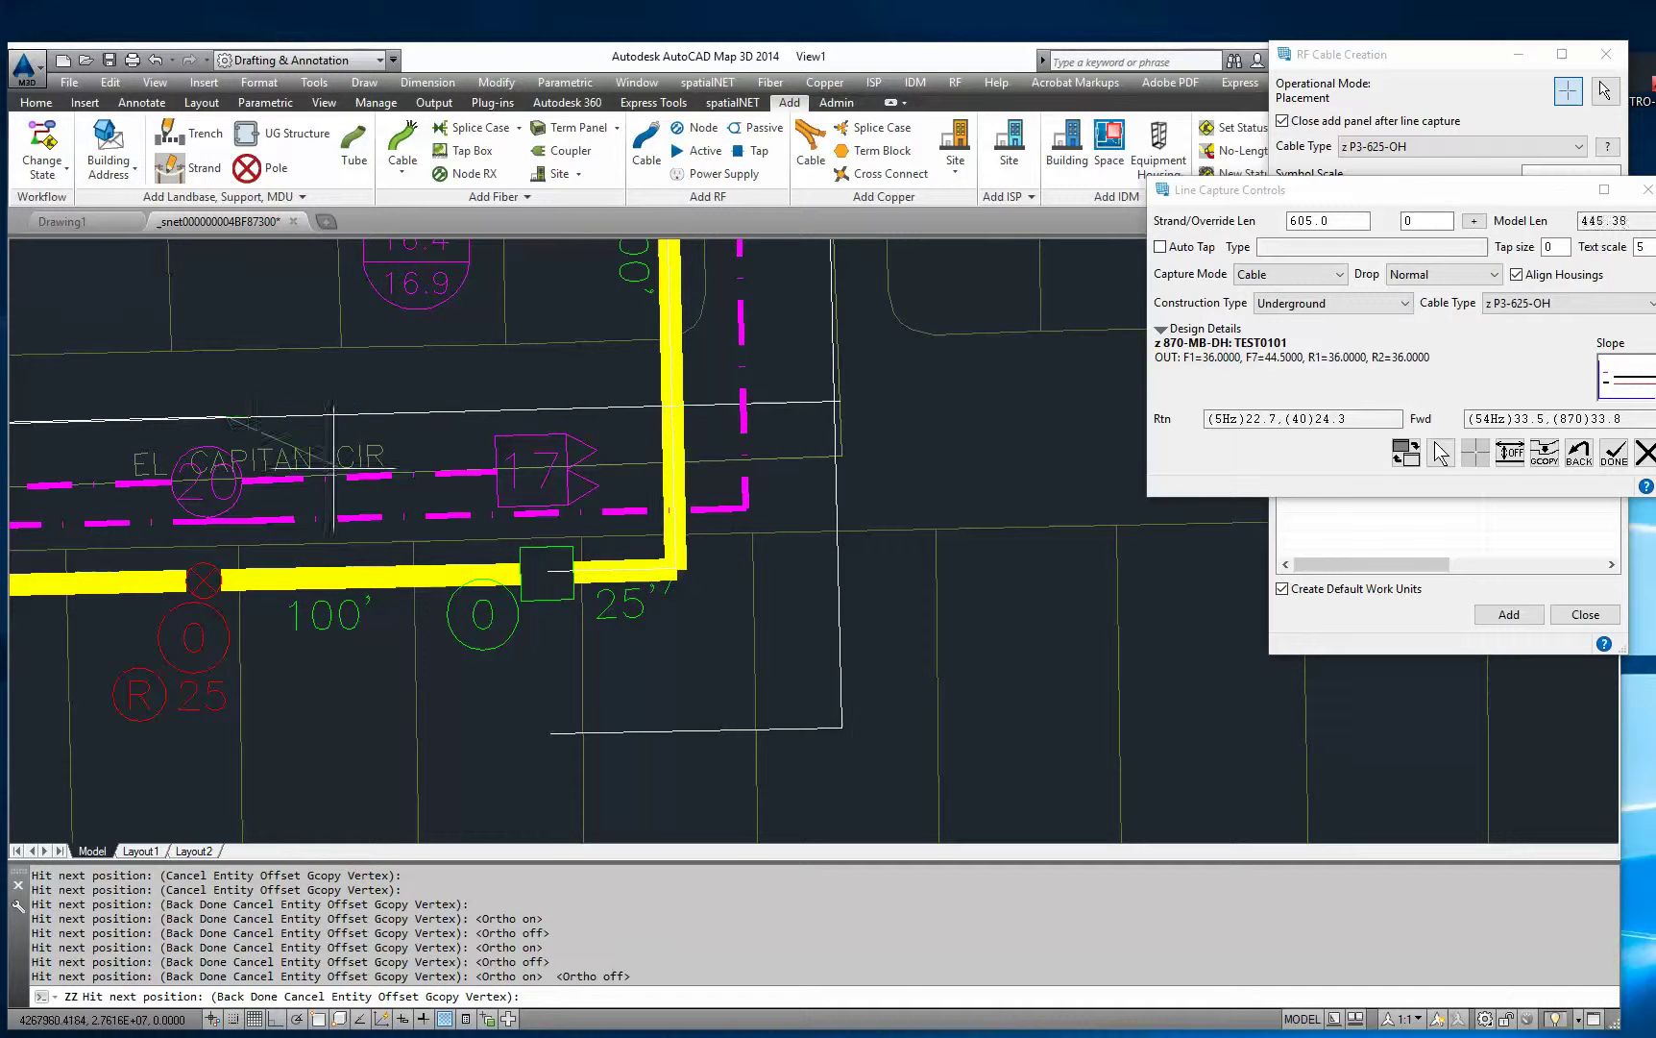
mouse_move(389, 418)
middle_down()
mouse_move(473, 384)
mouse_move(379, 507)
middle_up()
click(821, 490)
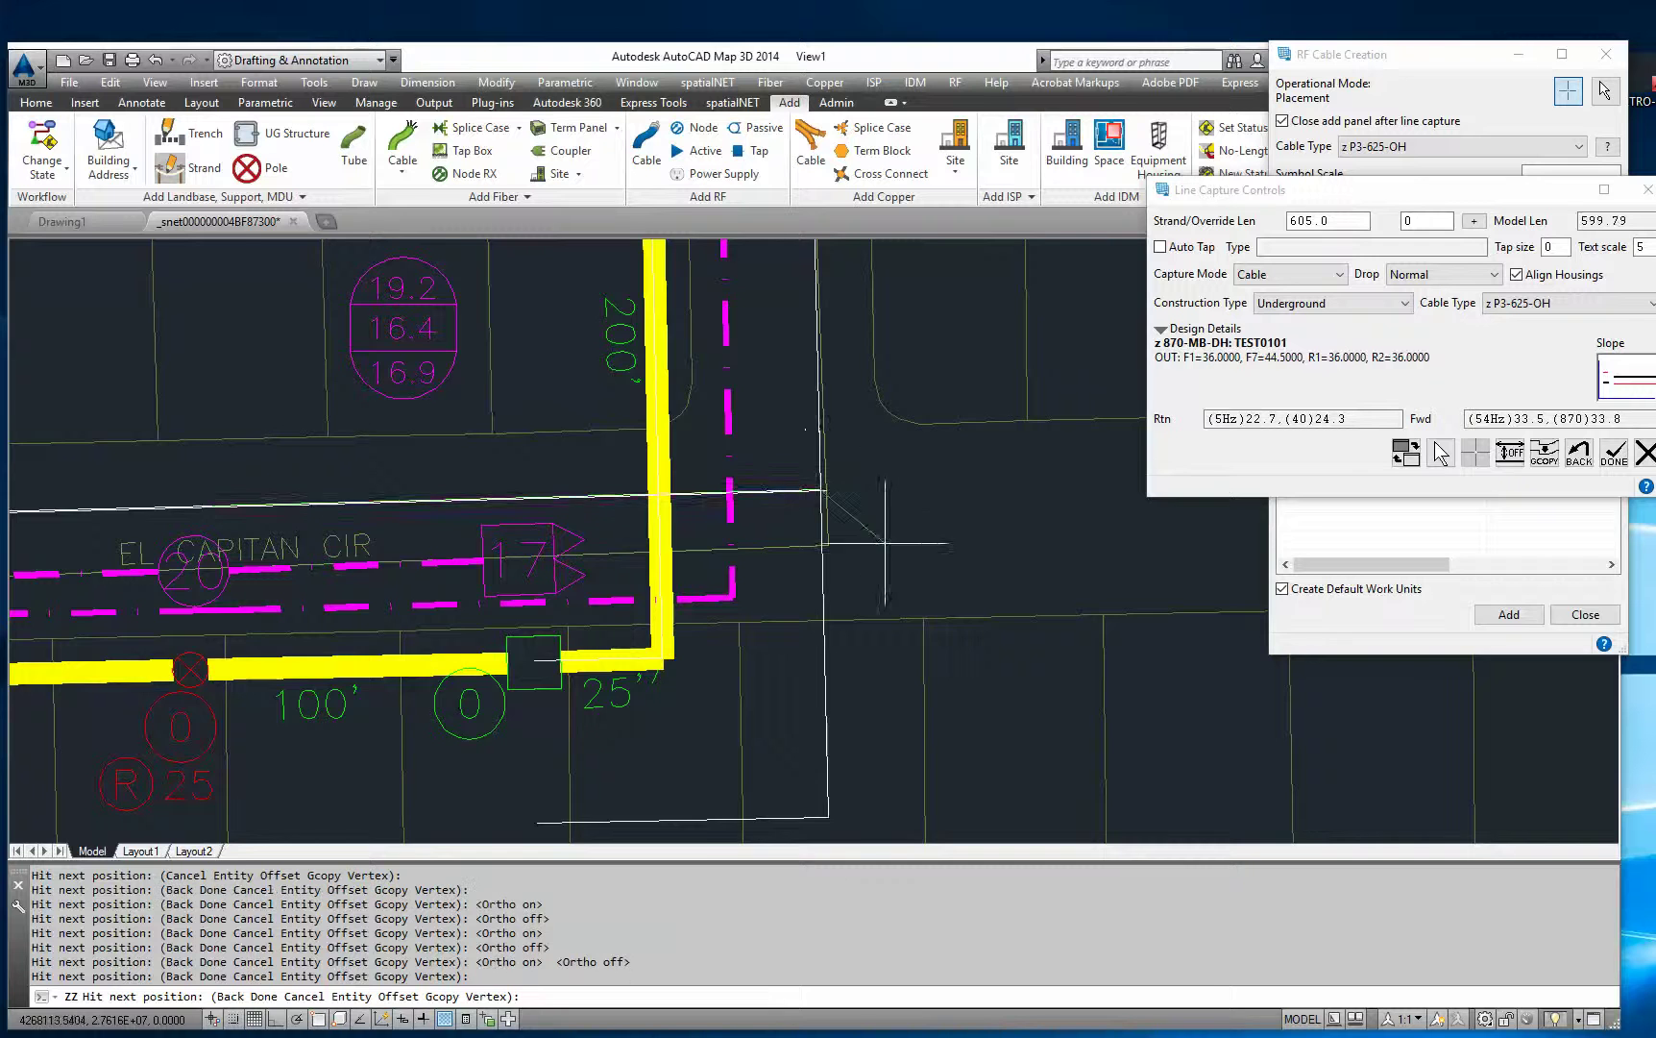
Step: Place a z FFT2-14N tap on the cable along Mount Bachelor Ct, level with the green box ending the 200' span
scroll(796, 548, down, 3)
scroll(776, 480, up, 3)
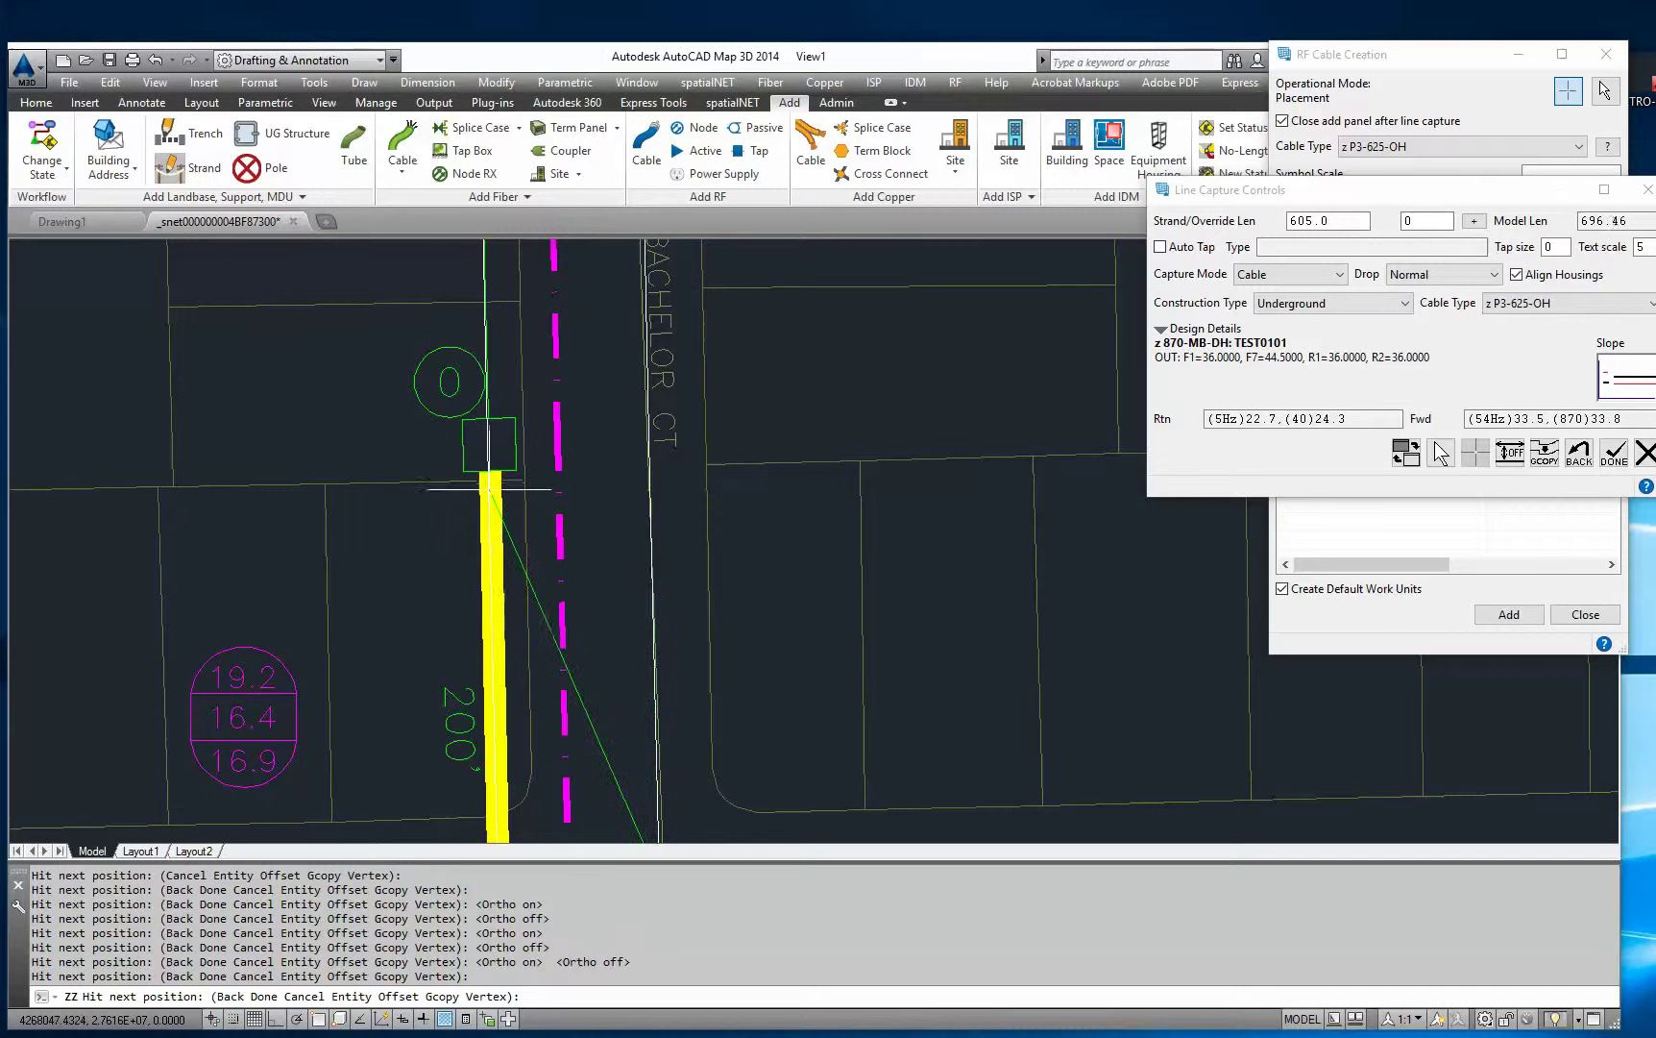
right_click(649, 485)
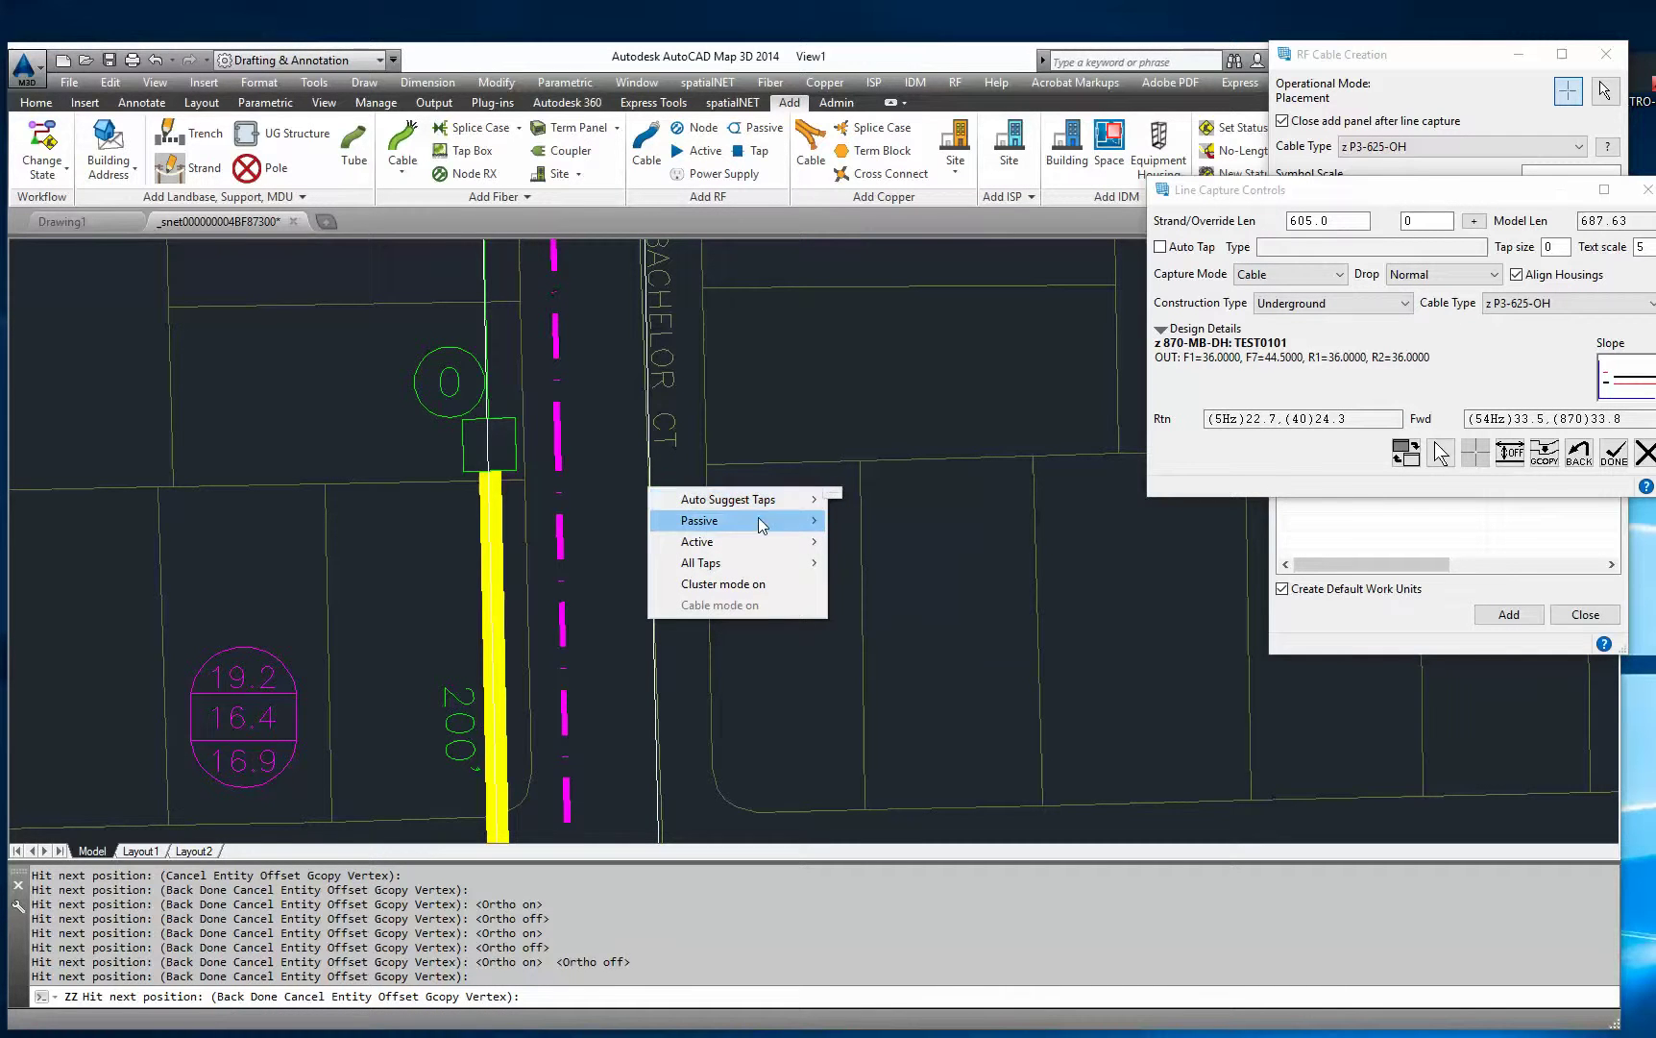
mouse_move(759, 520)
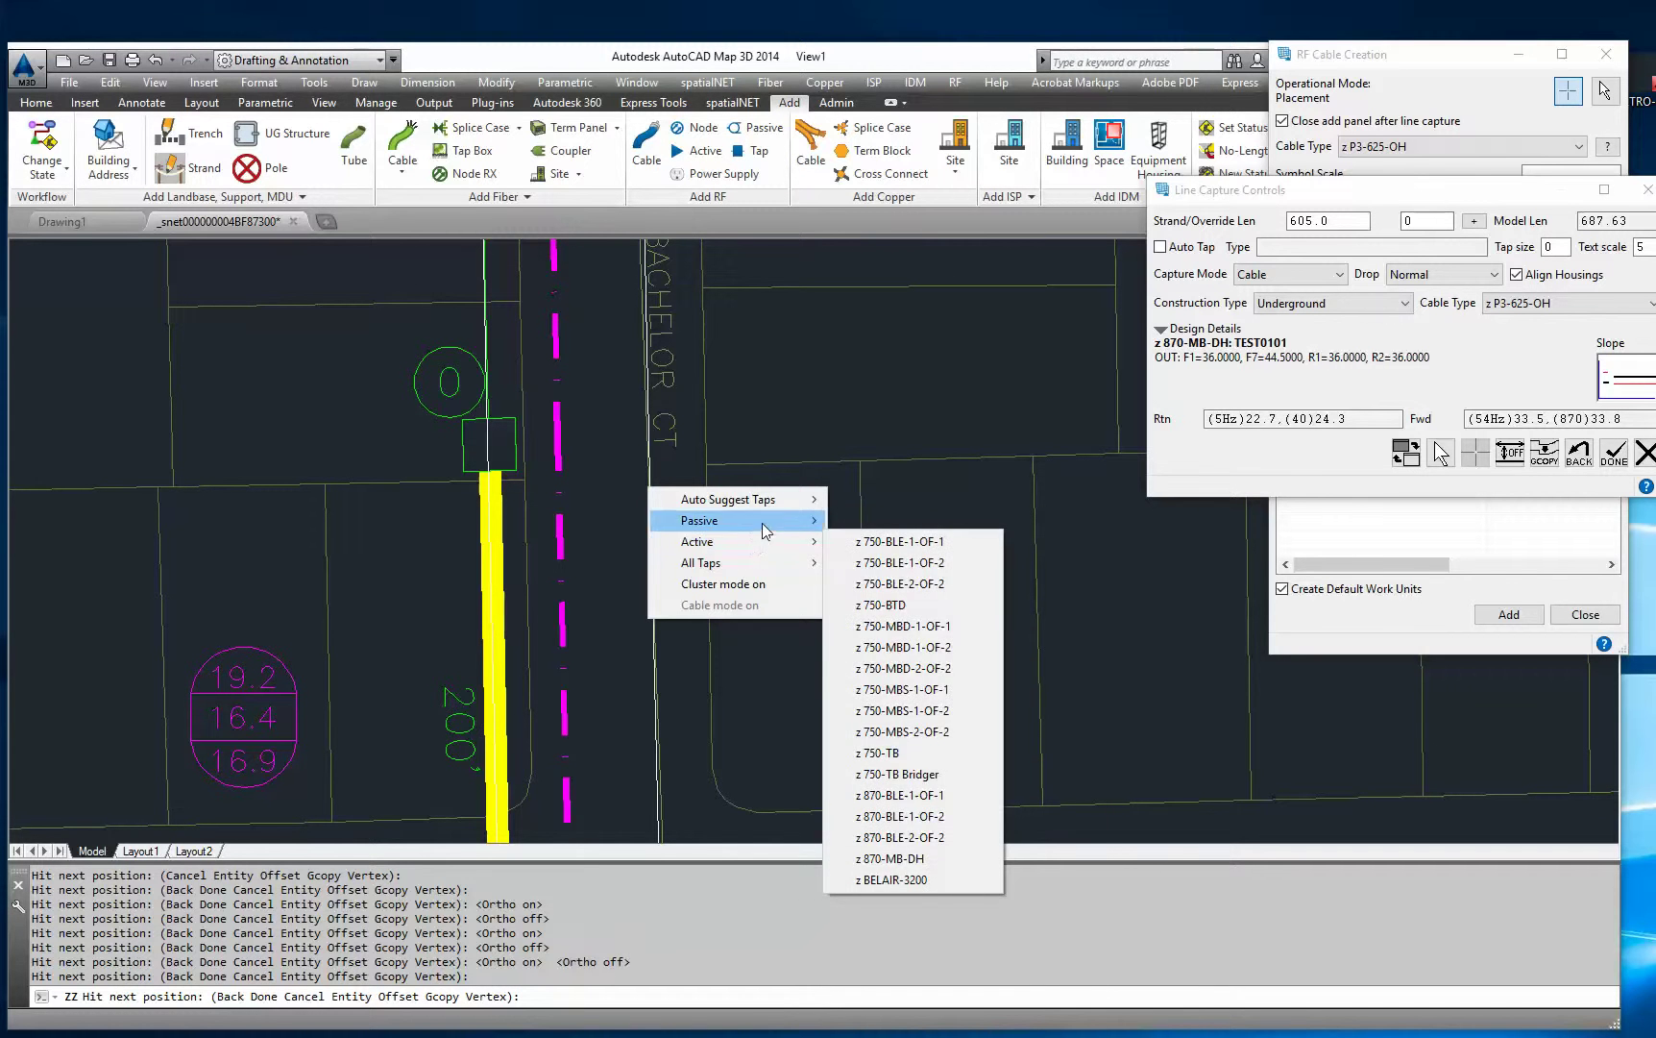
mouse_move(773, 564)
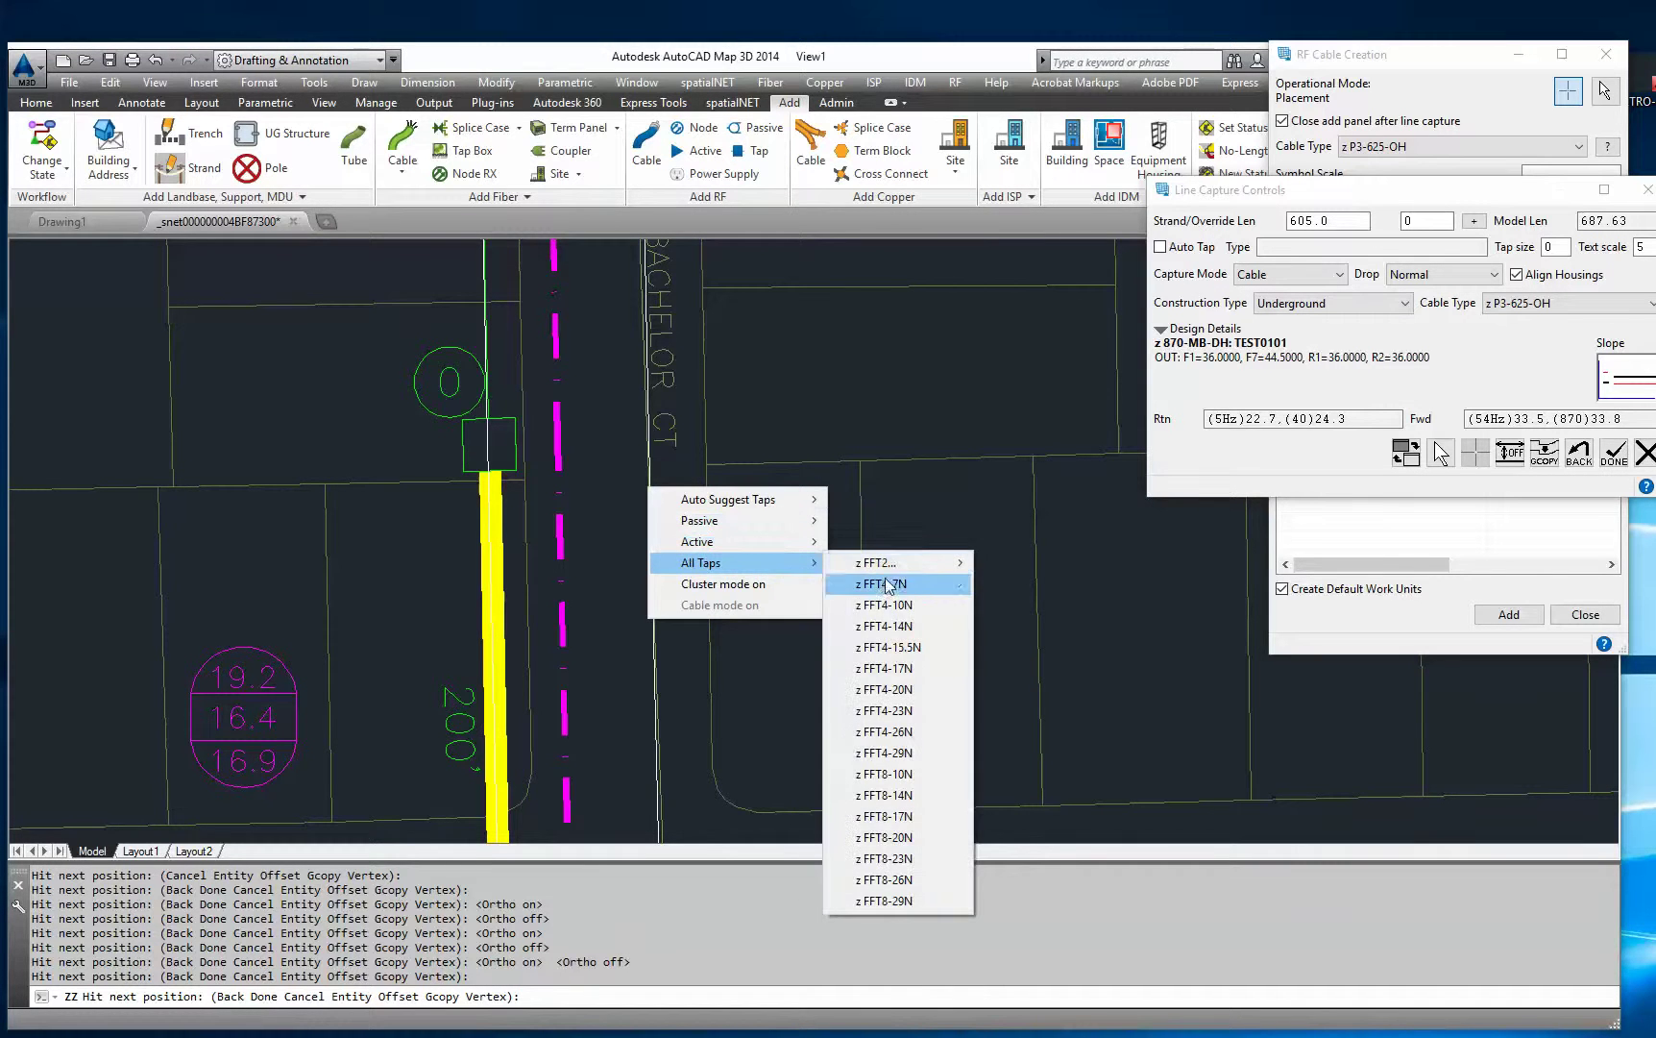
mouse_move(912, 570)
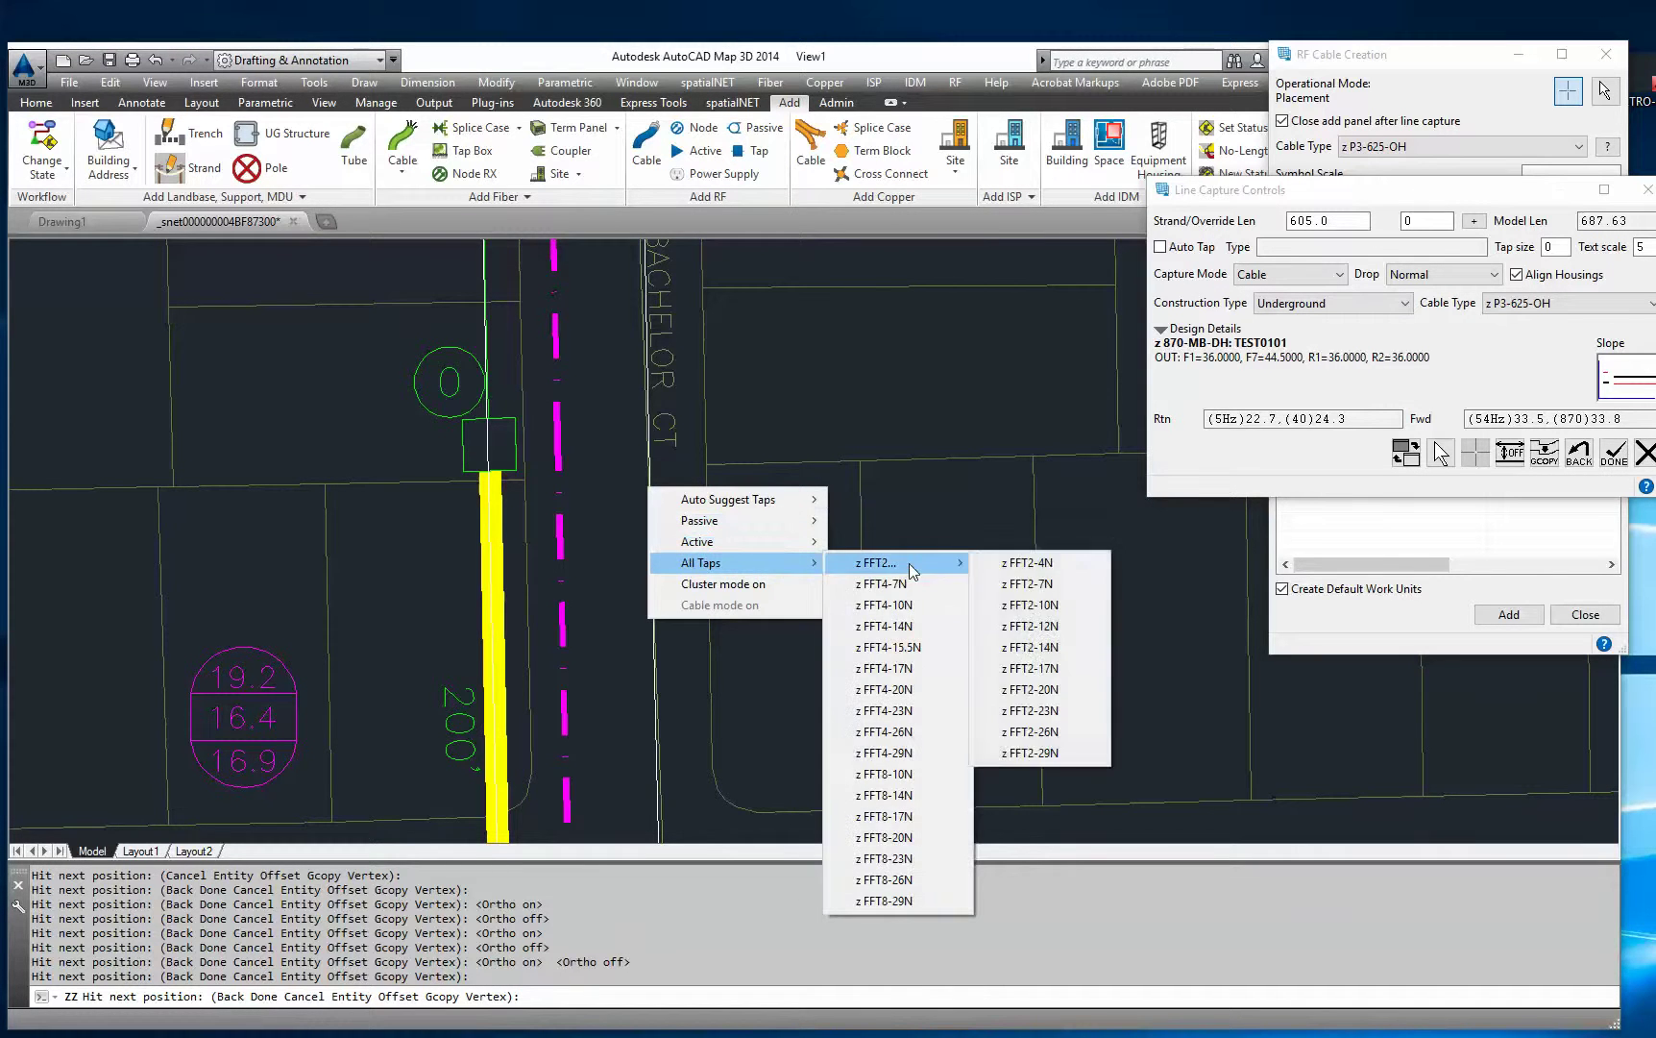
click(1045, 651)
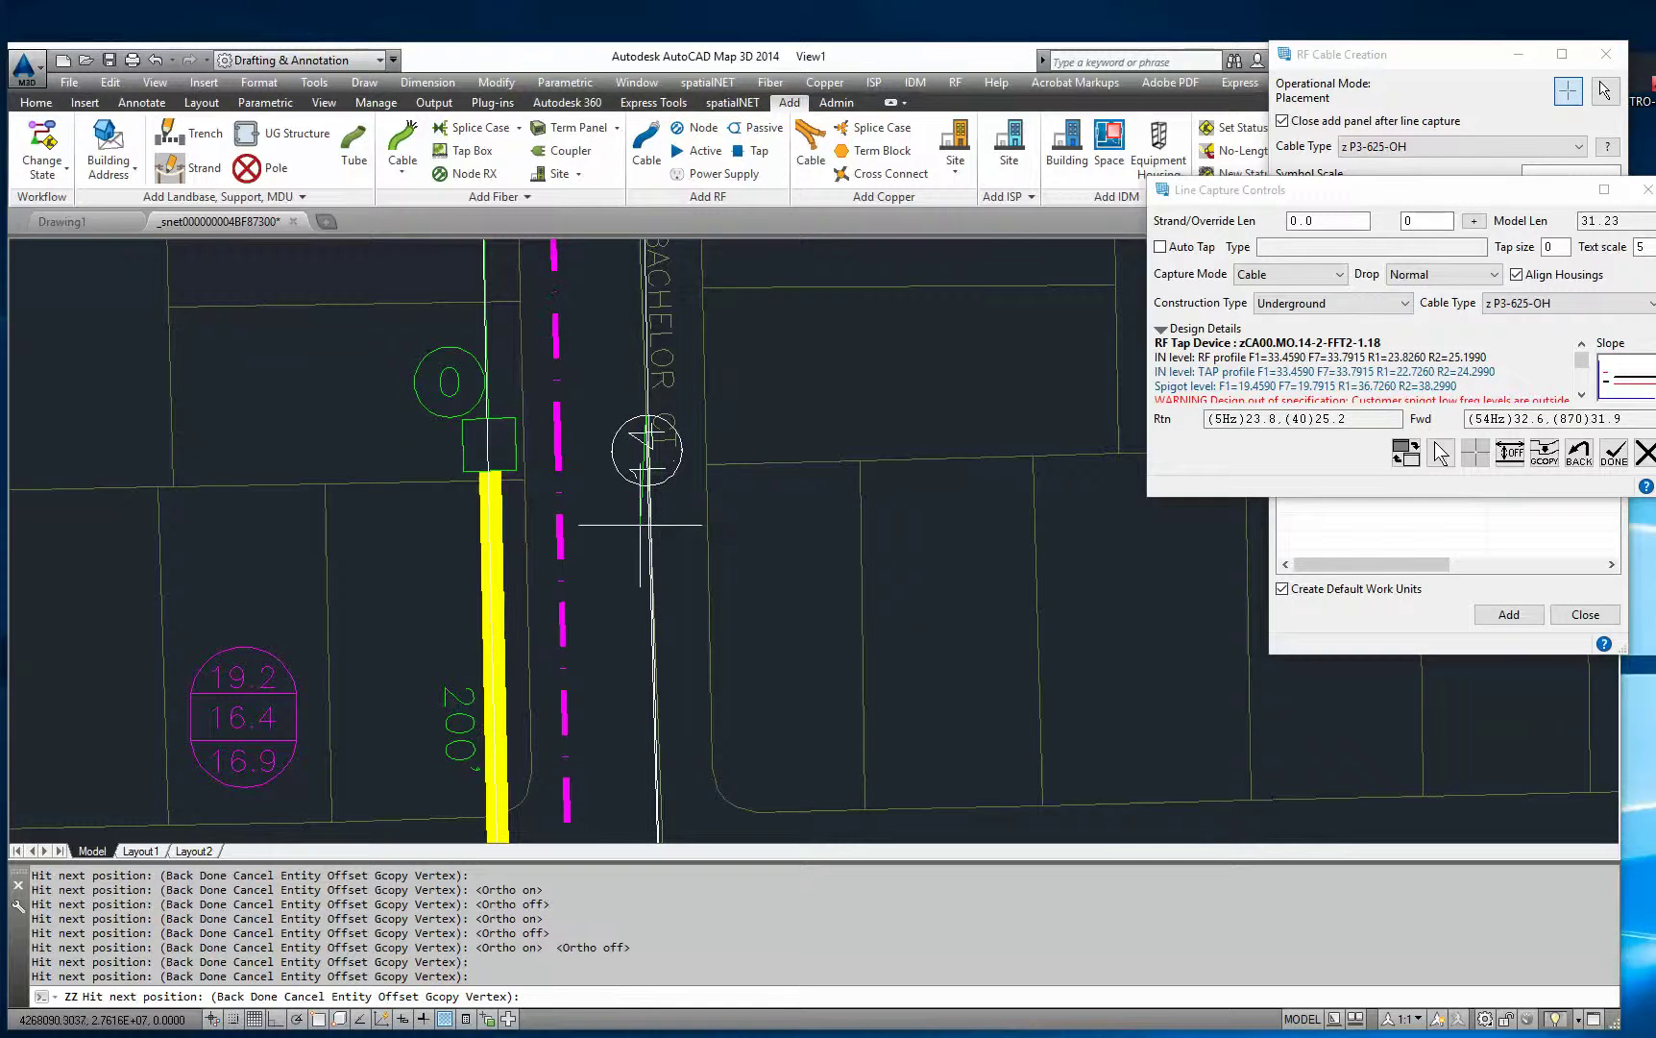
Step: Enlarge and reposition the line capture controls to read the full design details of the placed tap
drag(1438, 198, 1293, 277)
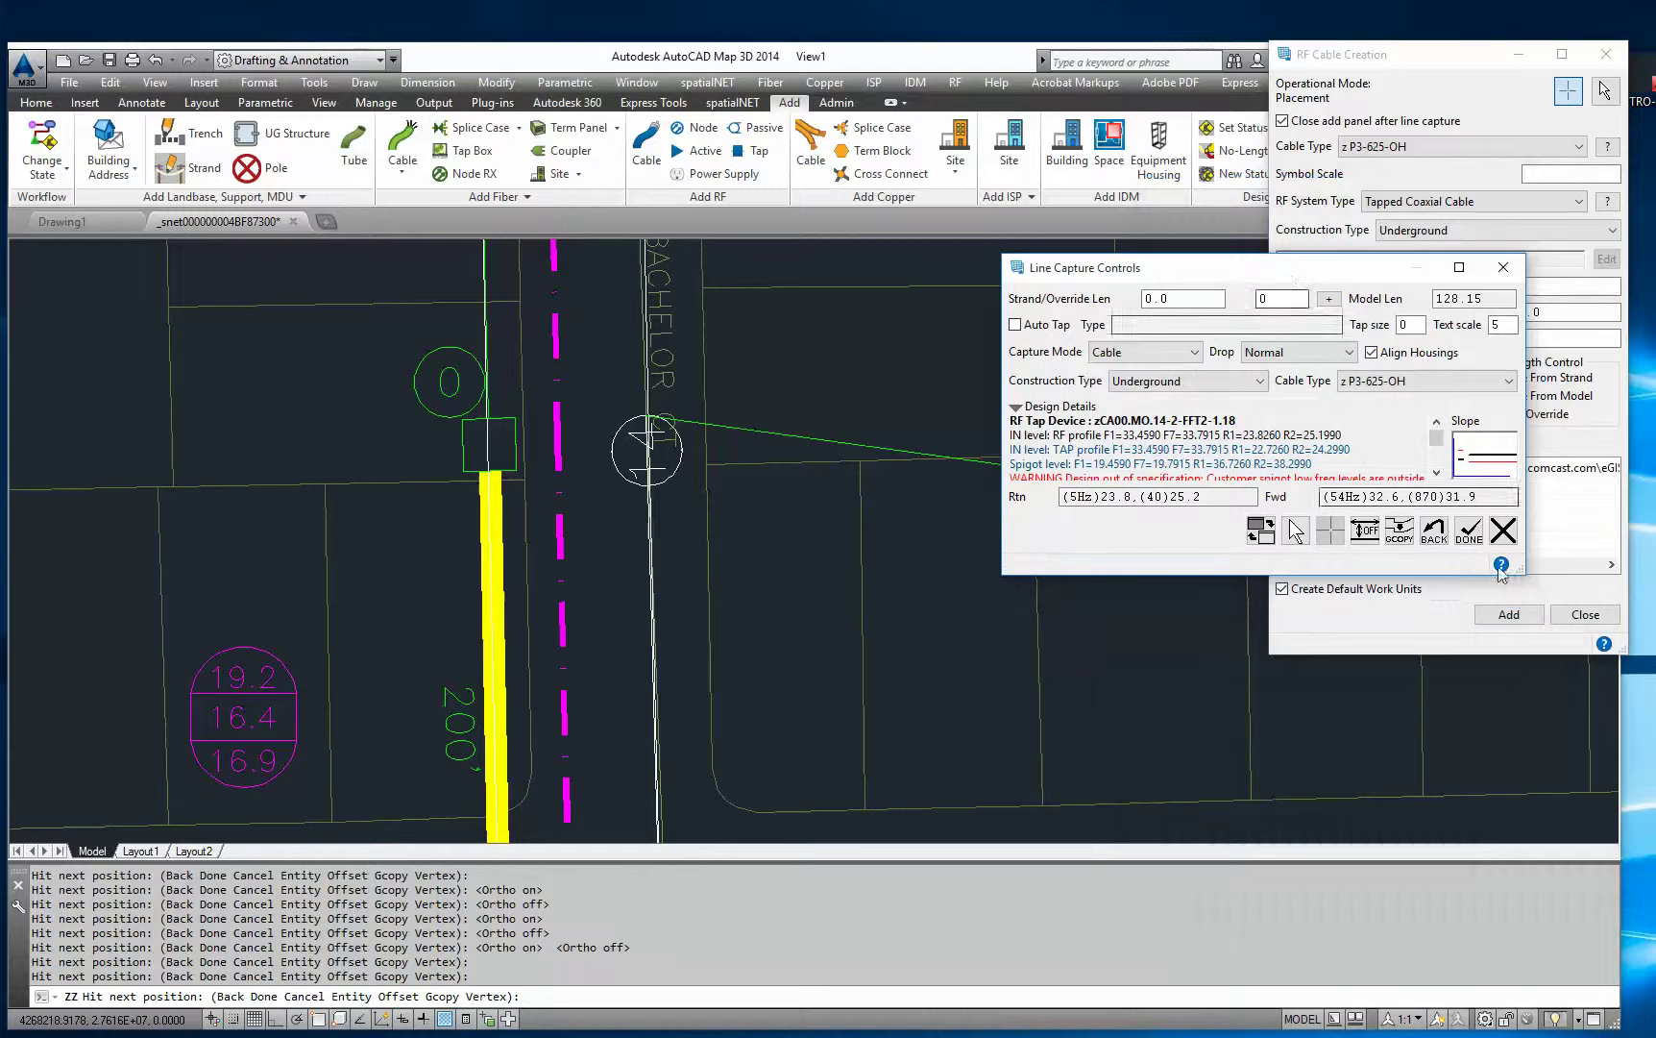
drag(1522, 573, 1652, 692)
drag(1337, 269, 1155, 258)
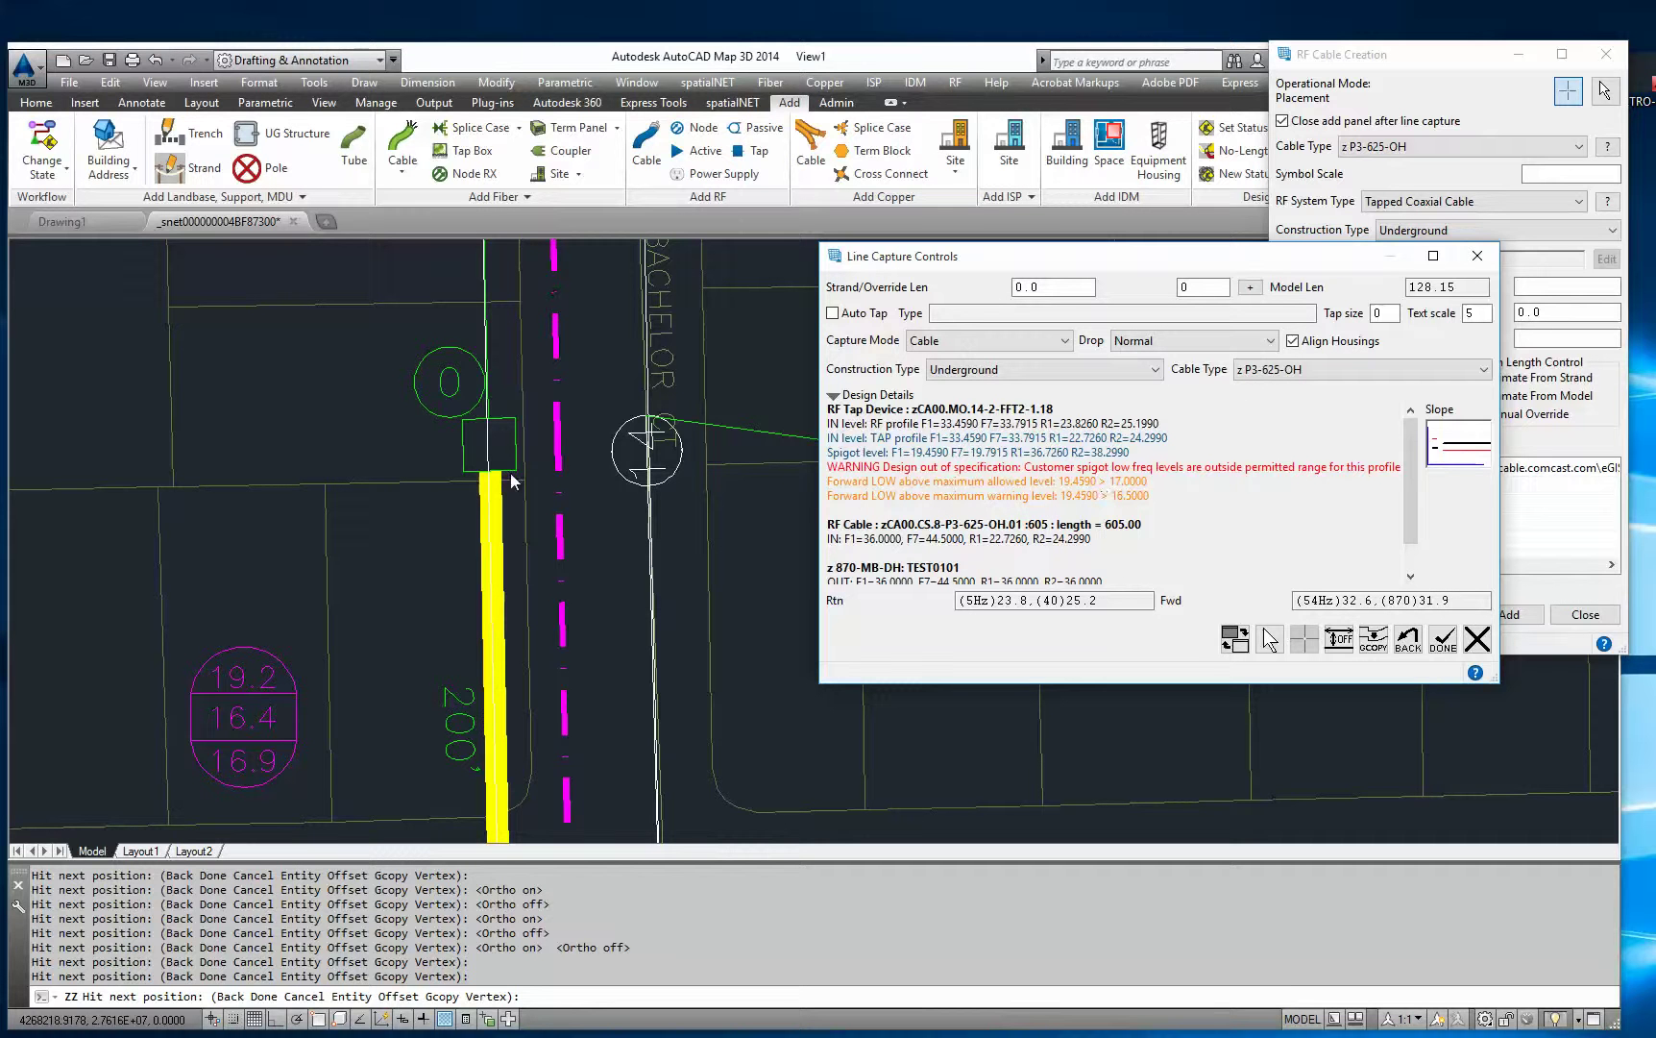
Step: Add the green 215' underground span on Mount Bachelor Ct to the path of the cable beyond the tap
mouse_move(623, 346)
middle_down()
mouse_move(706, 670)
mouse_move(495, 515)
middle_up()
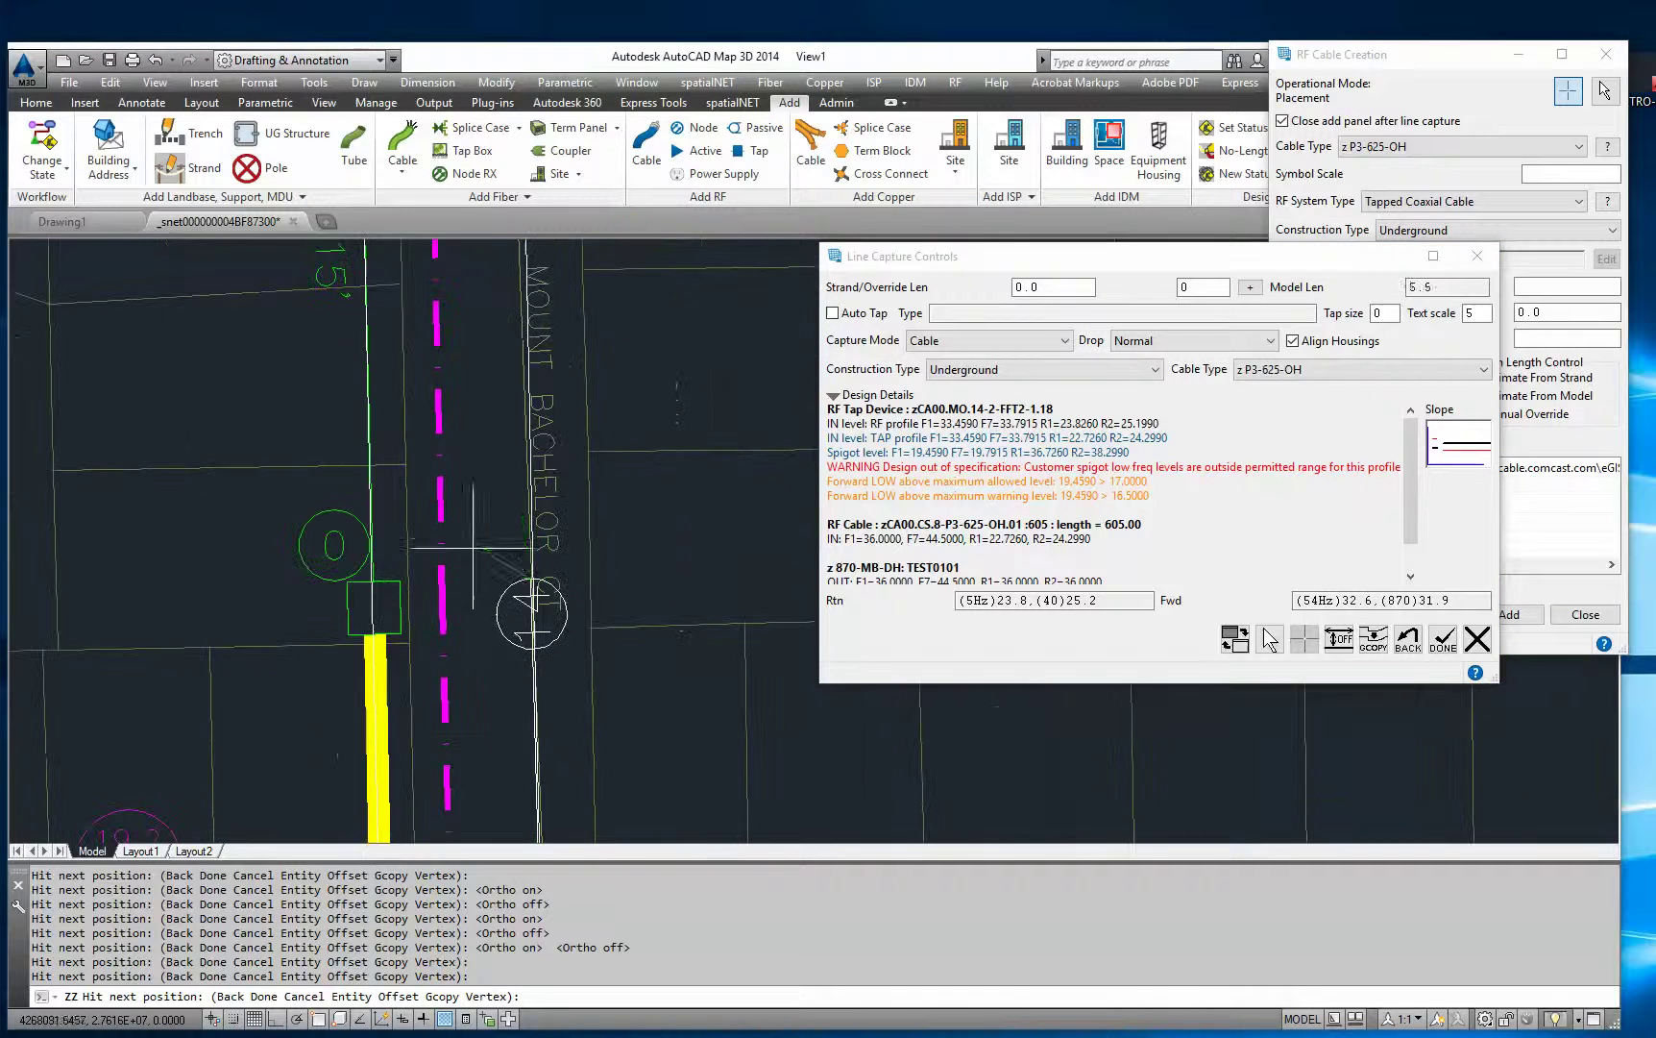
middle_drag(490, 584, 580, 788)
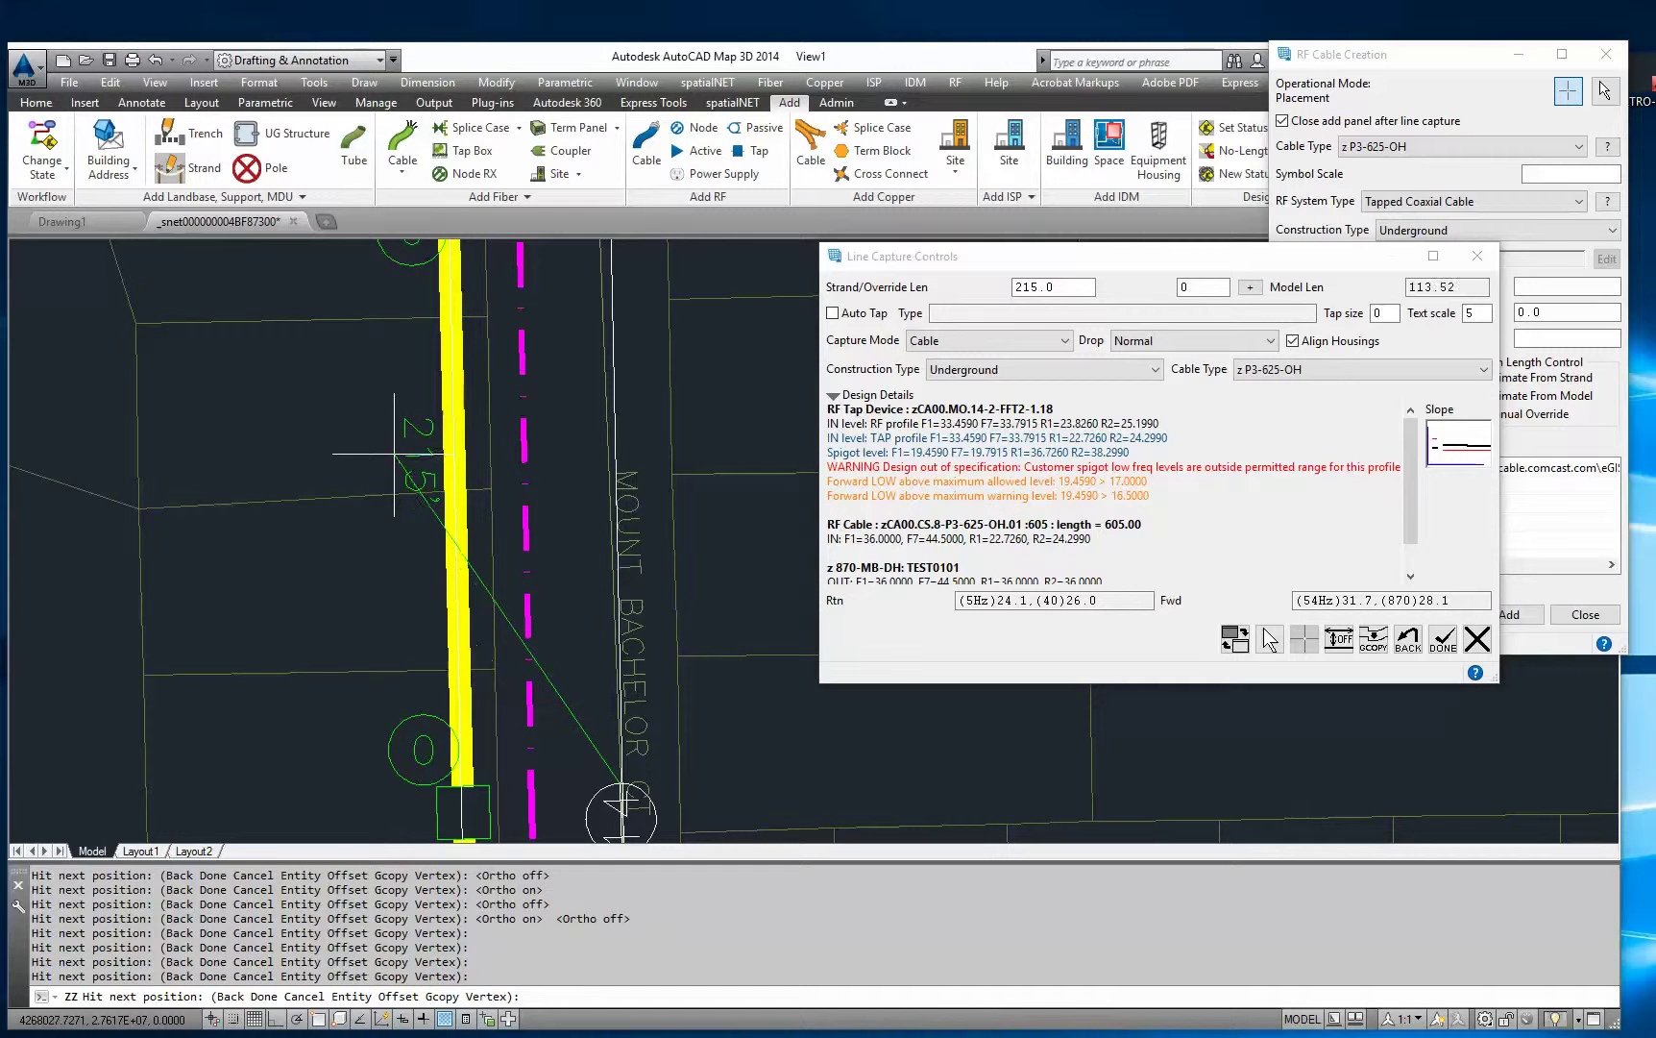
middle_drag(613, 403, 627, 536)
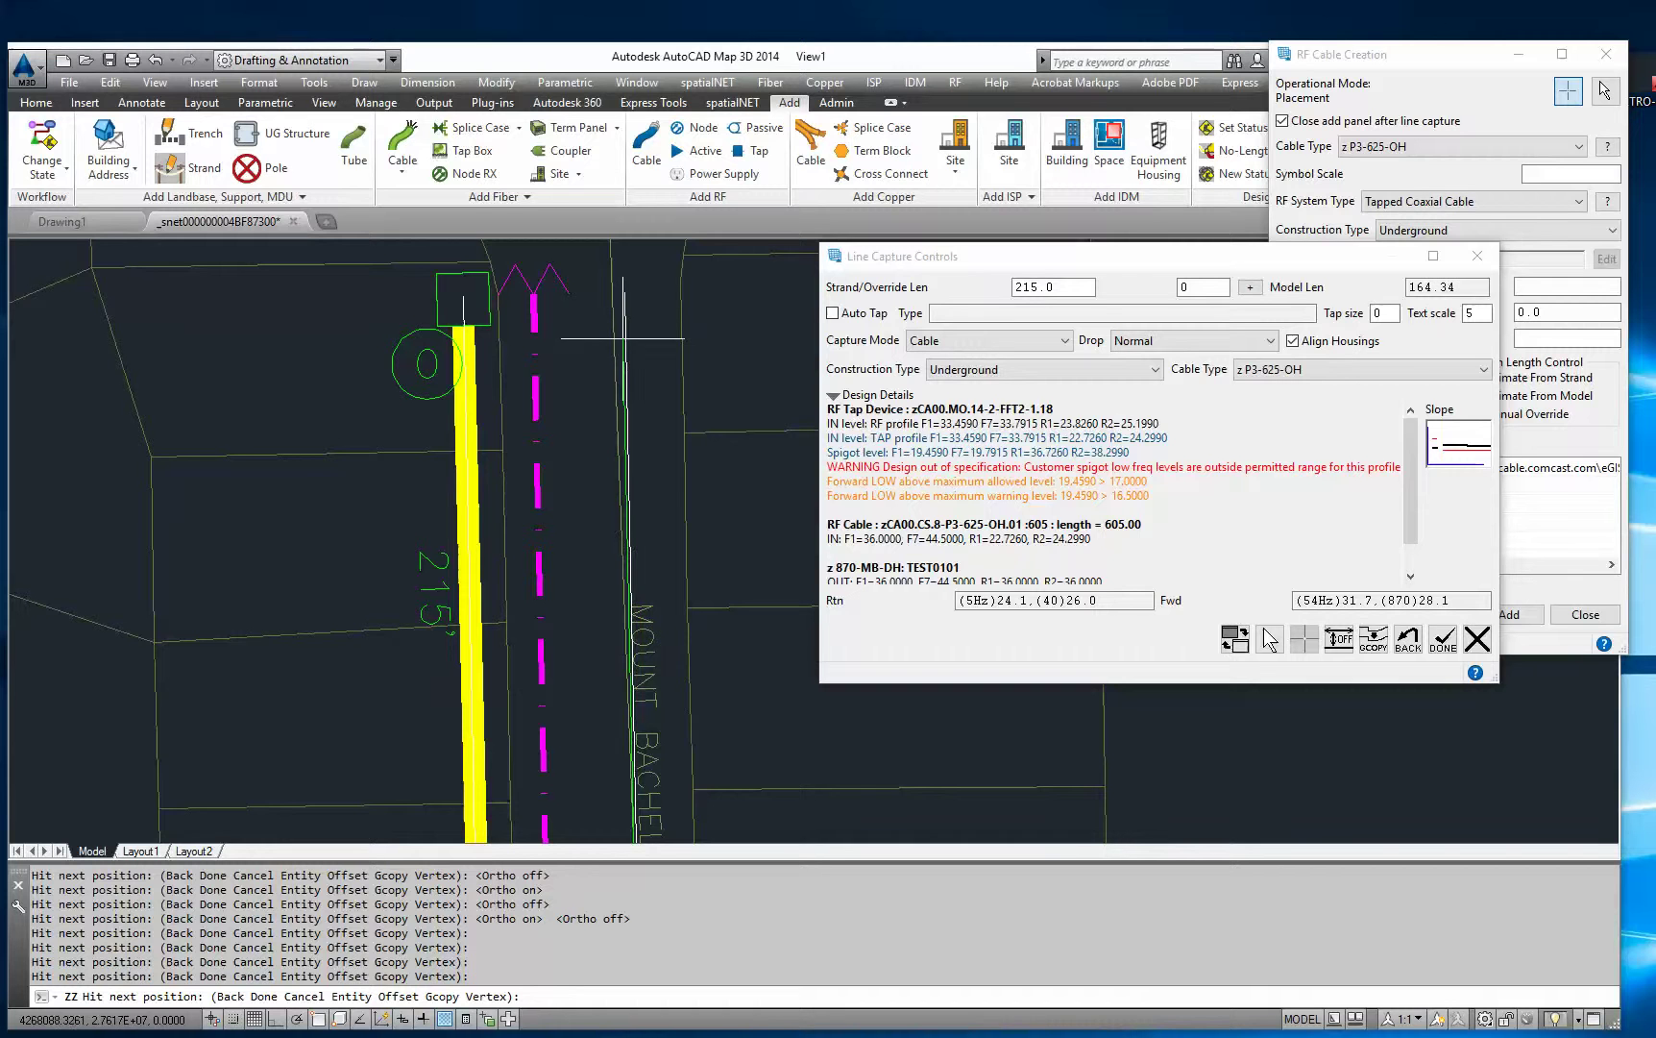
Step: End the cable with a z FFT2-4N tap on Mount Bachelor Ct, opposite the green box ending the 215' span
right_click(624, 343)
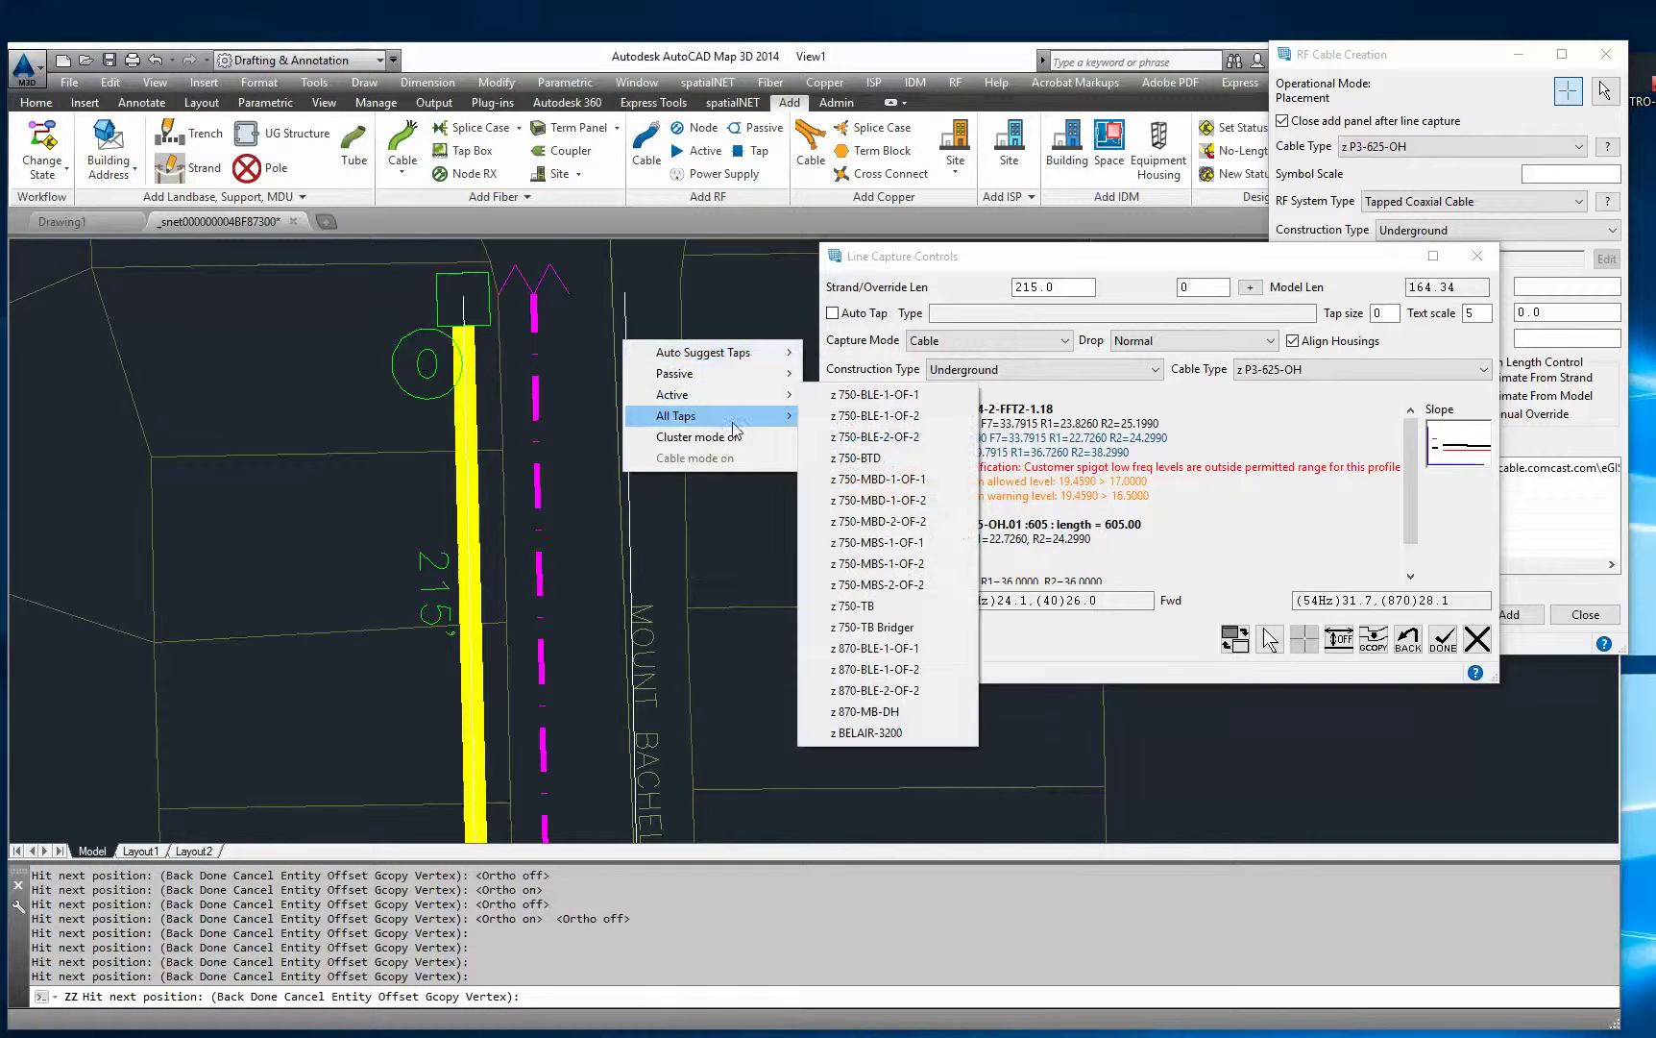
mouse_move(761, 423)
mouse_move(869, 416)
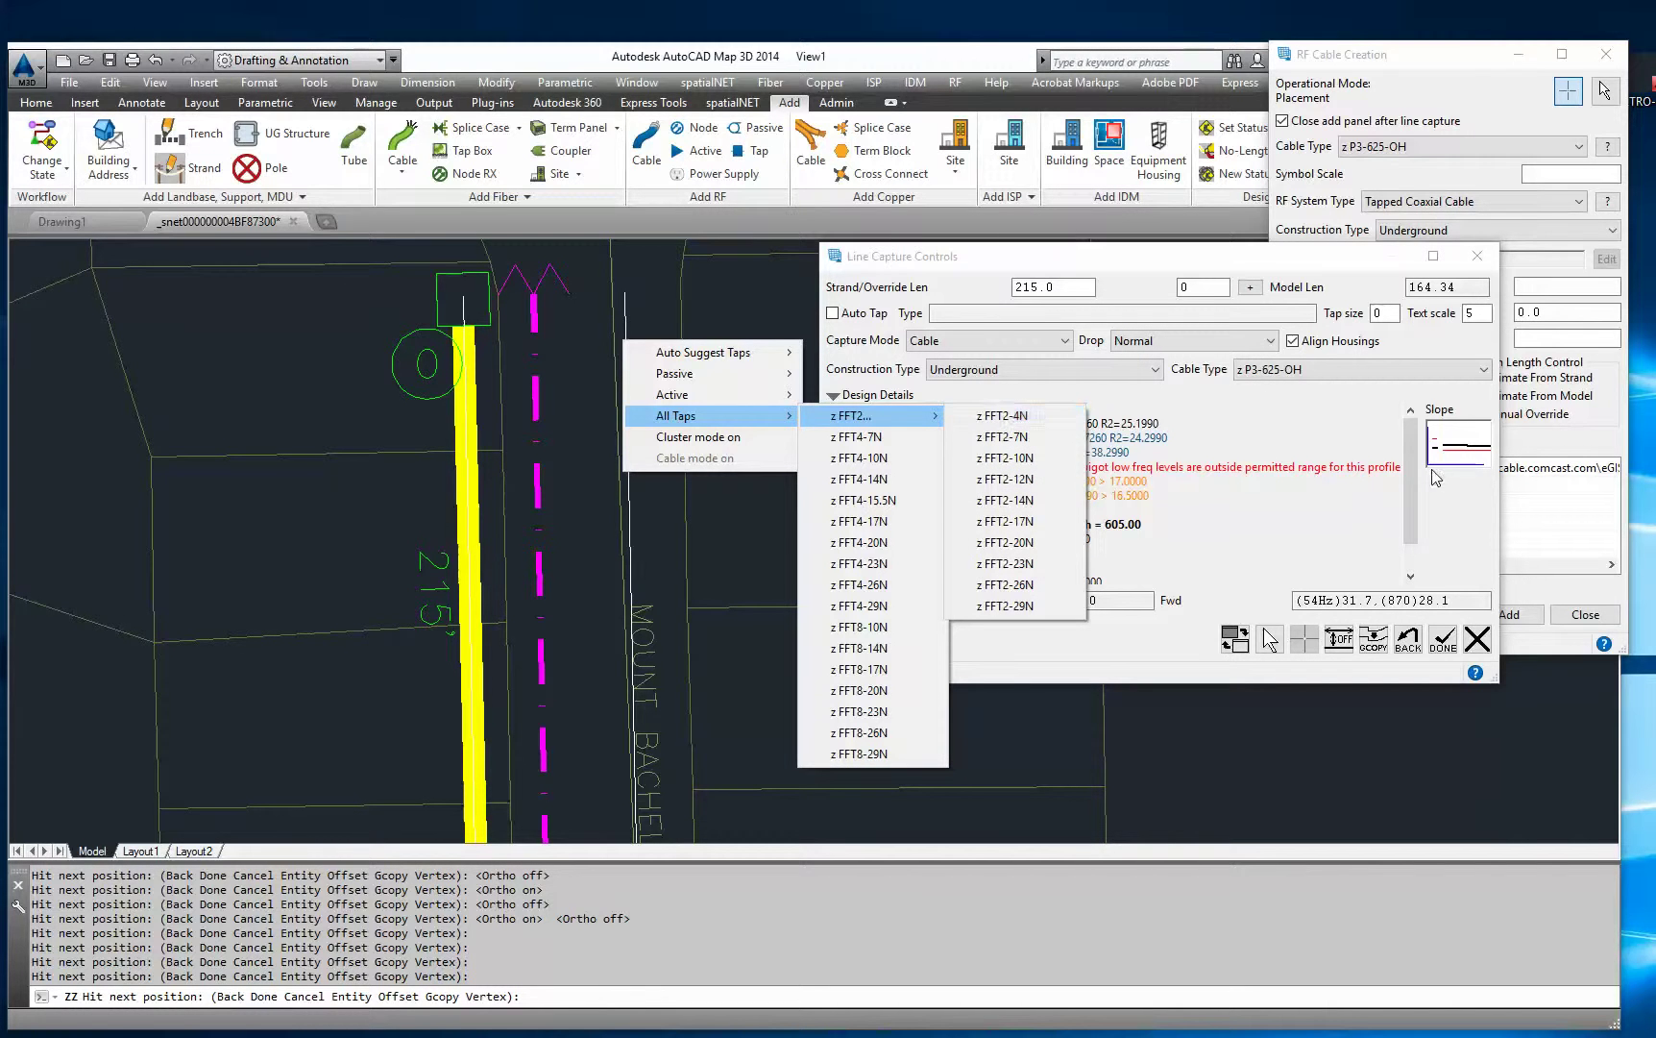
click(1035, 417)
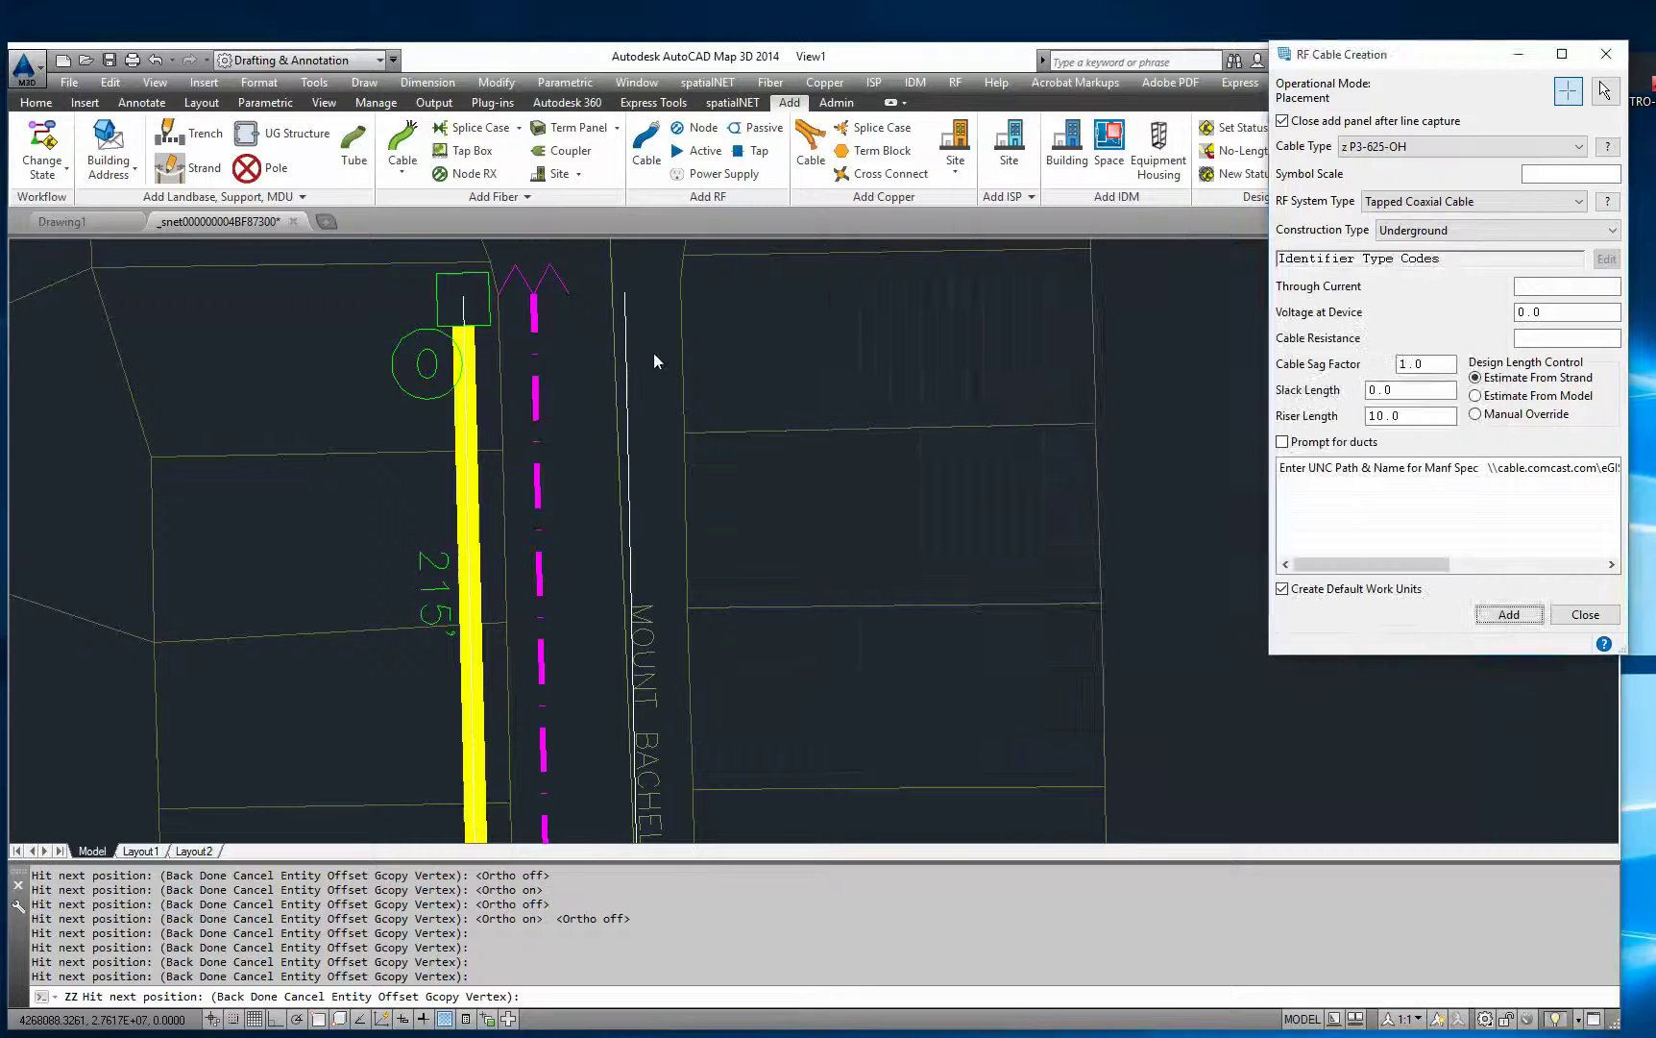
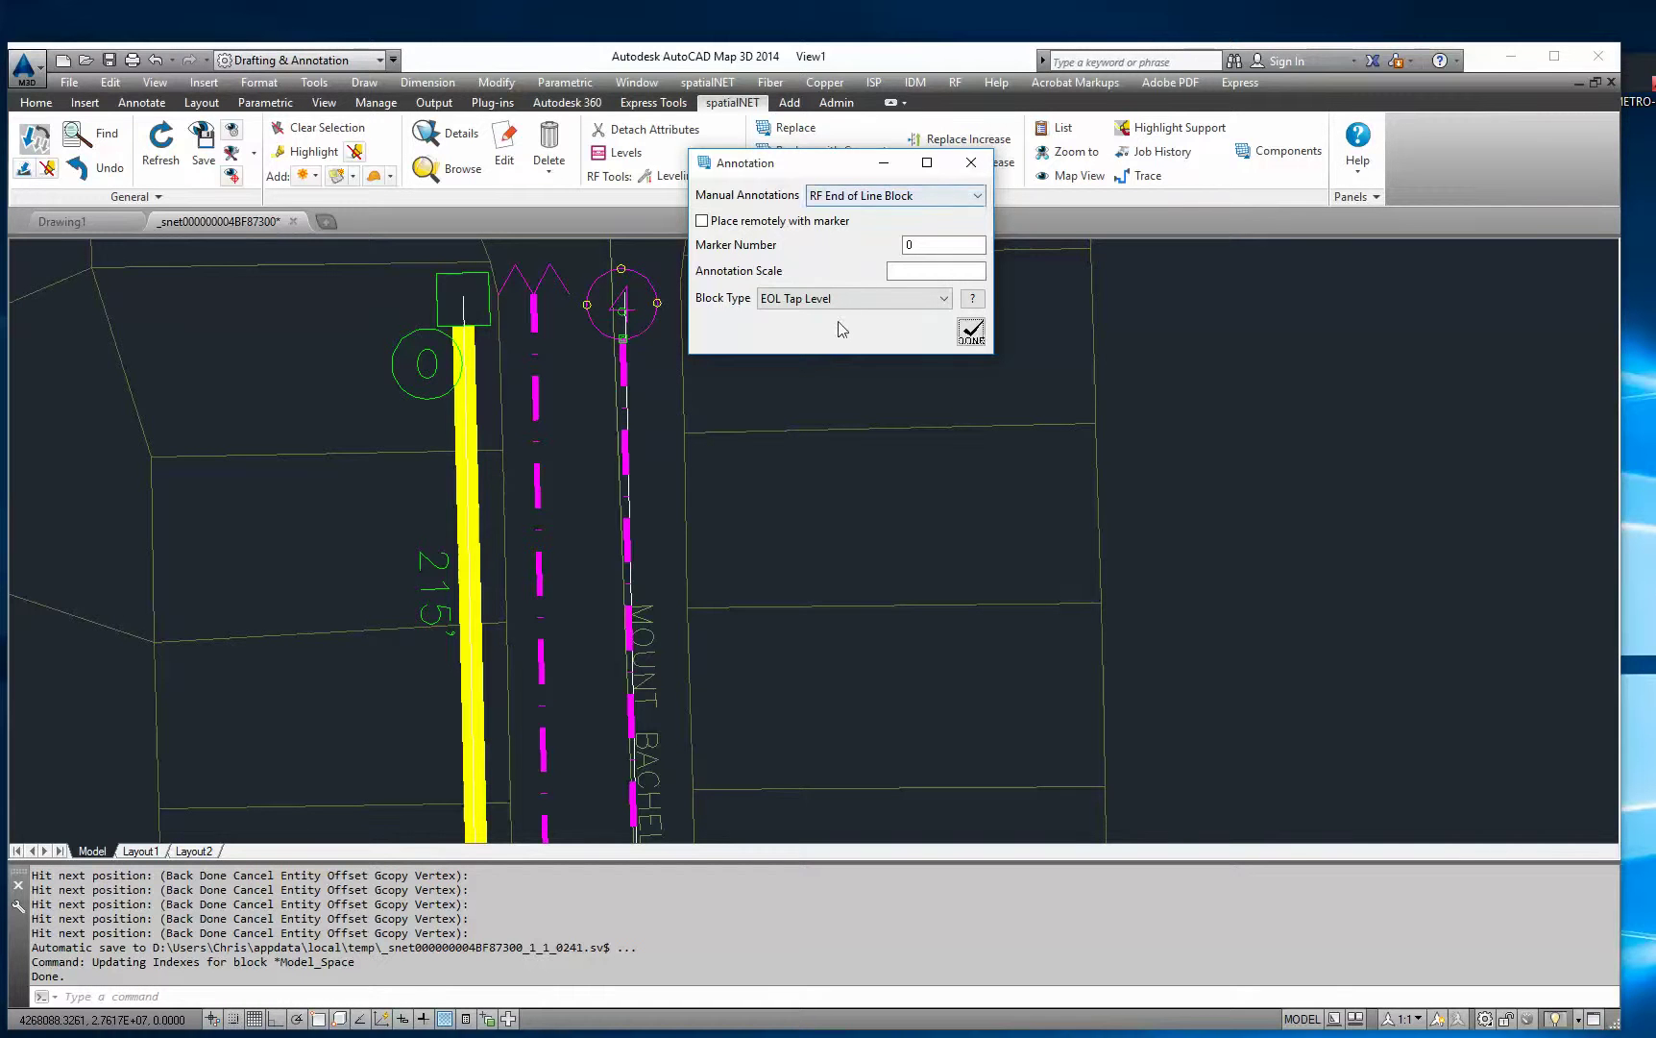
Step: Place an RF End of Line Block annotation of type EOL Tap Level beside the end tap, in the lot east of Mount Bachelor Ct
mouse_move(798, 151)
mouse_down()
mouse_move(1299, 315)
mouse_move(1480, 335)
mouse_up()
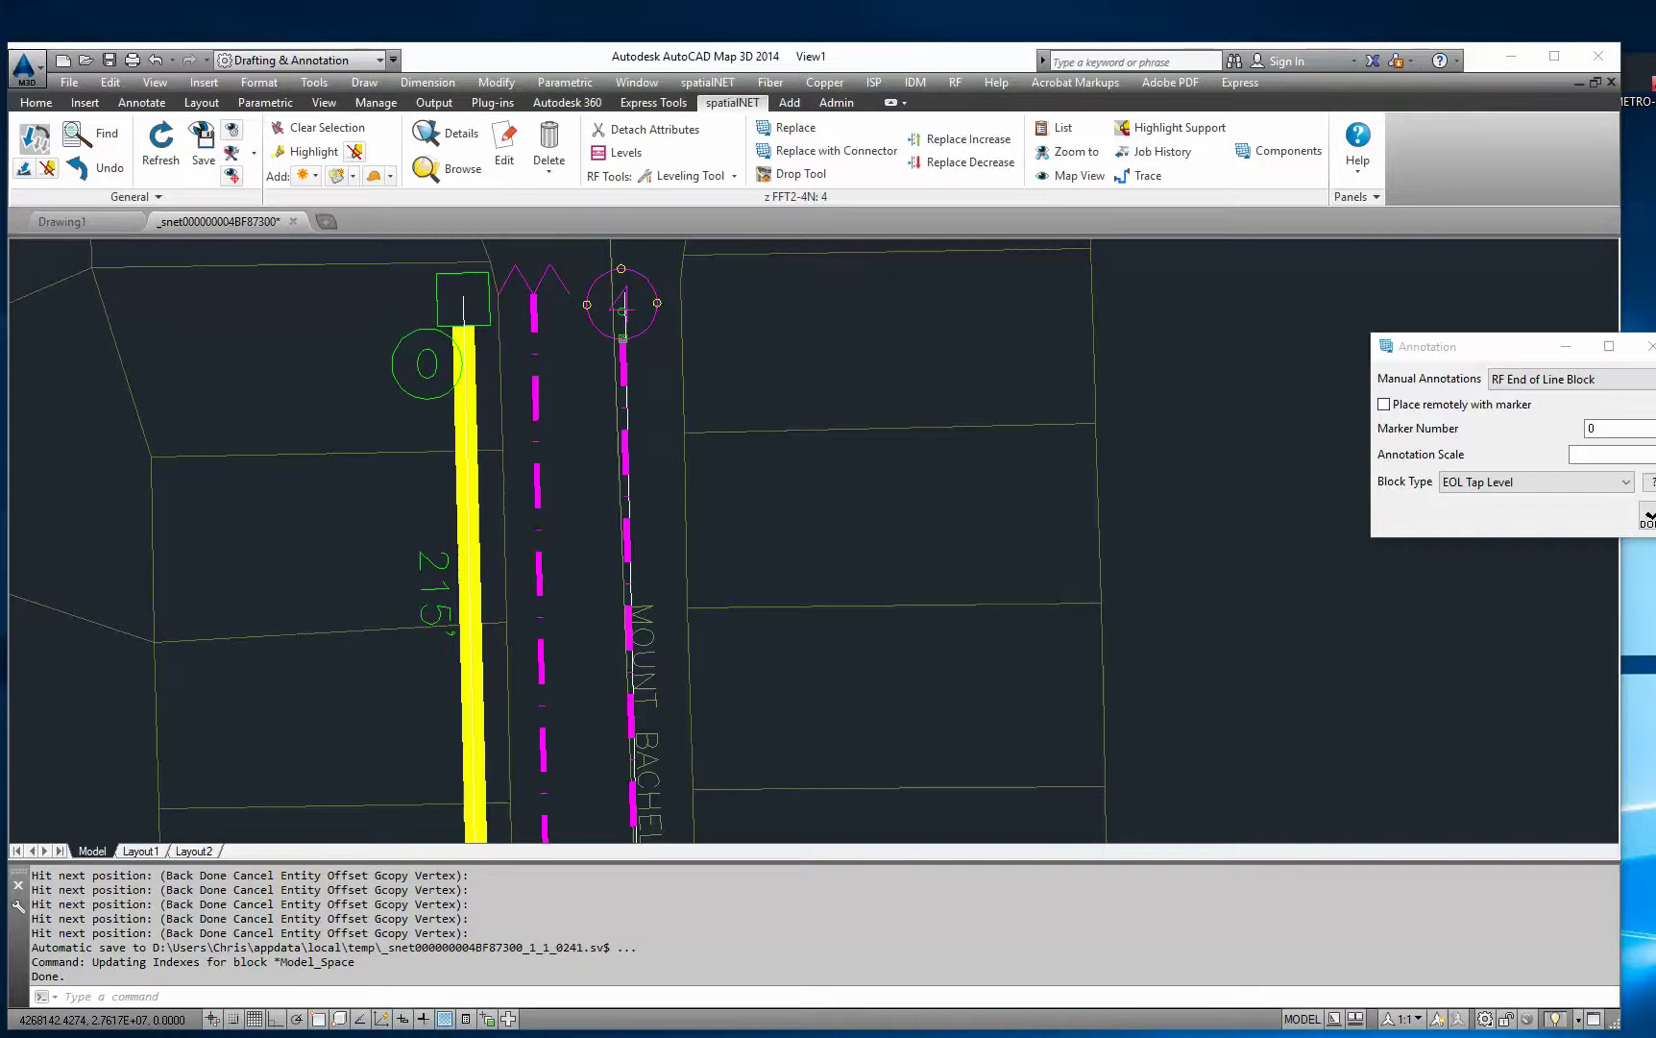
middle_drag(887, 314, 867, 414)
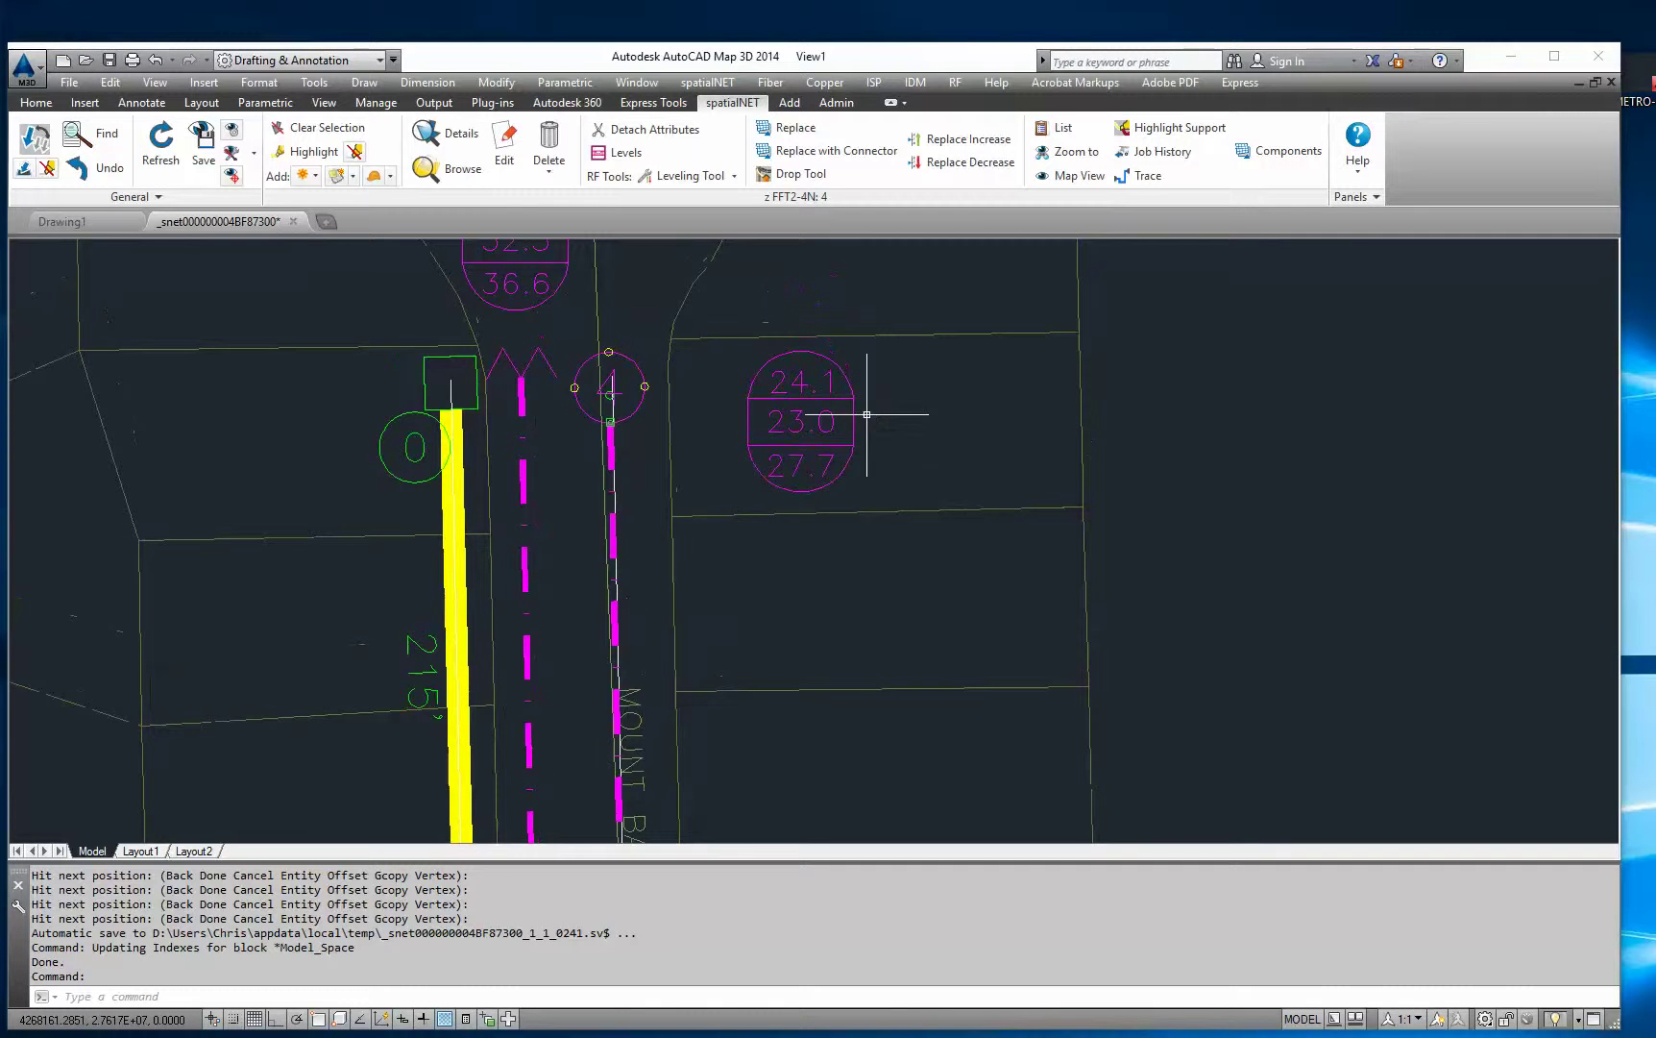
key(Return)
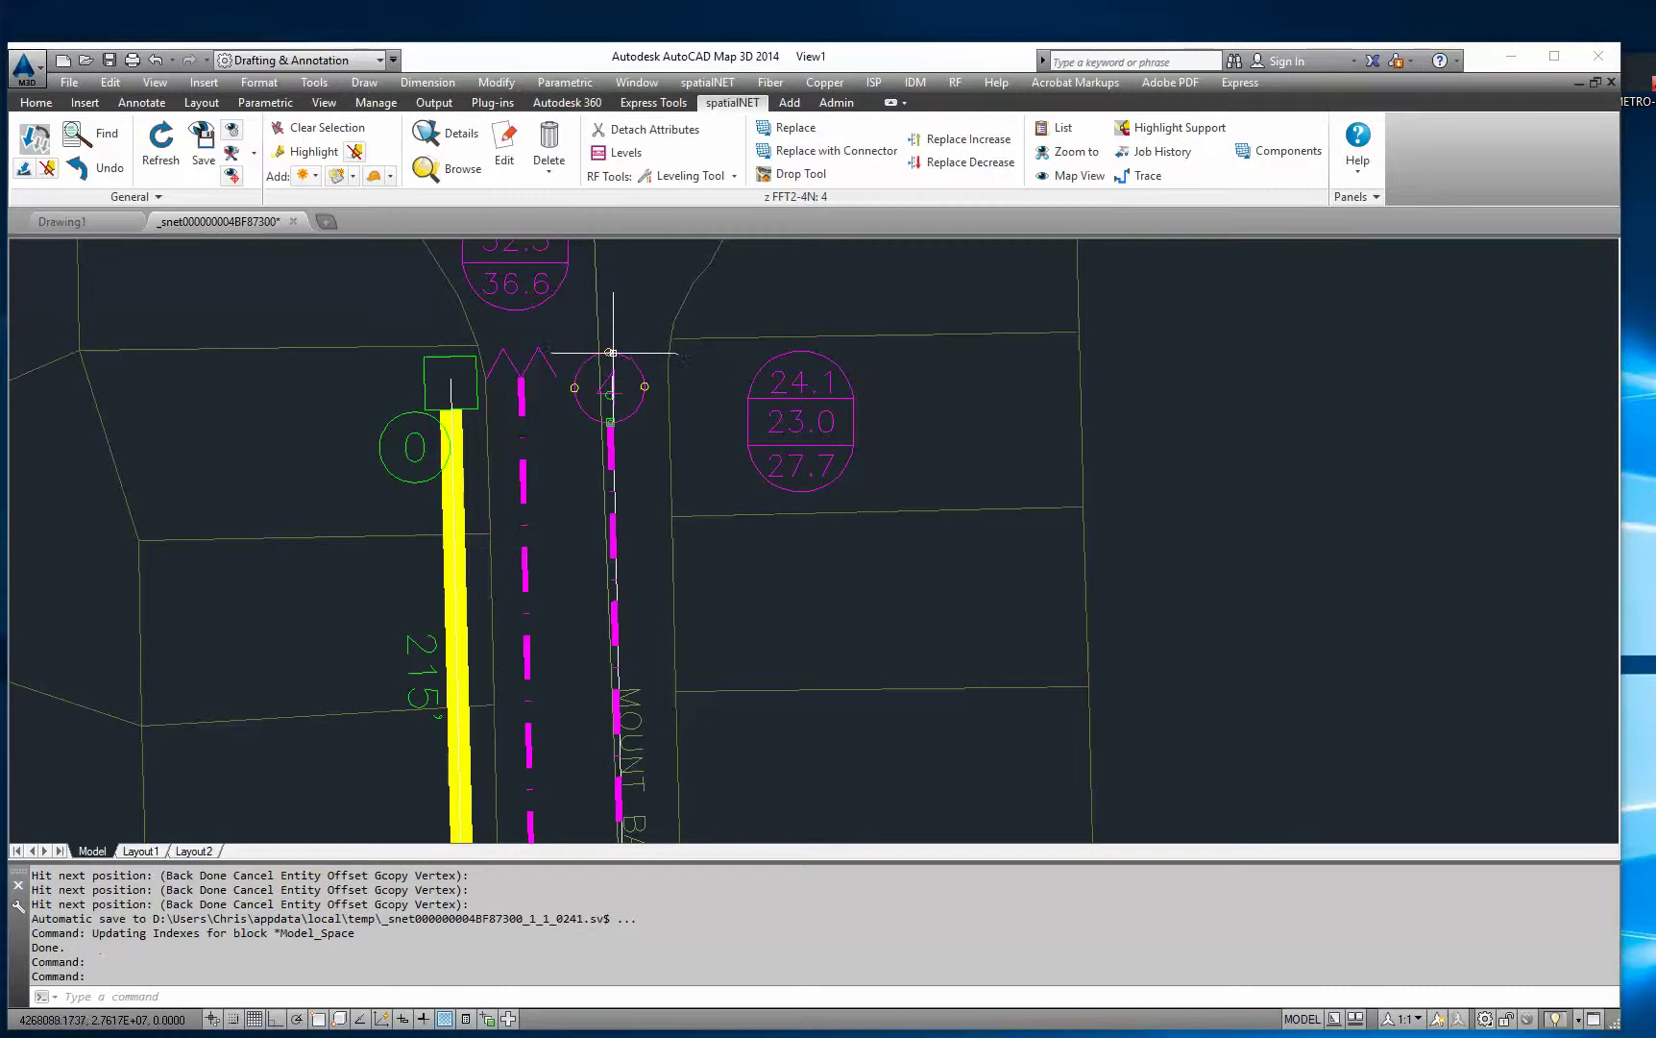
key(Return)
key(Return)
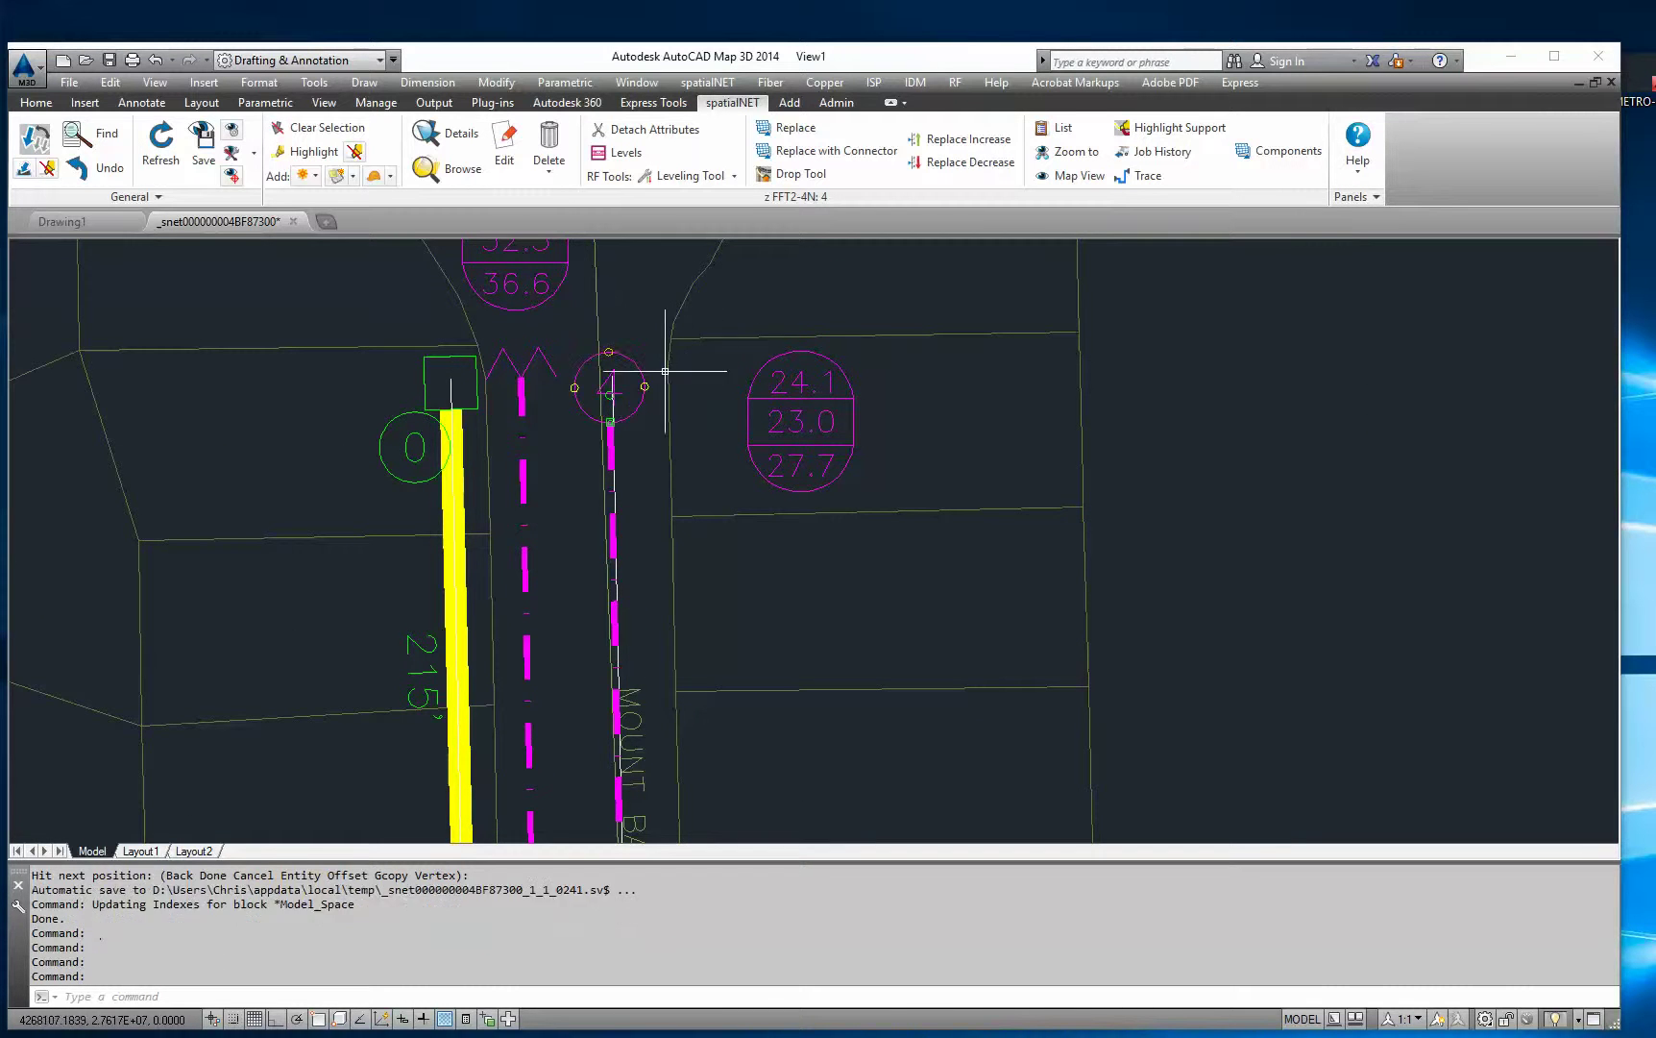
Step: Set up a new RF passive device as Unknown Self Terminator, with construction status Designed and RF system type RF Network Device
click(784, 104)
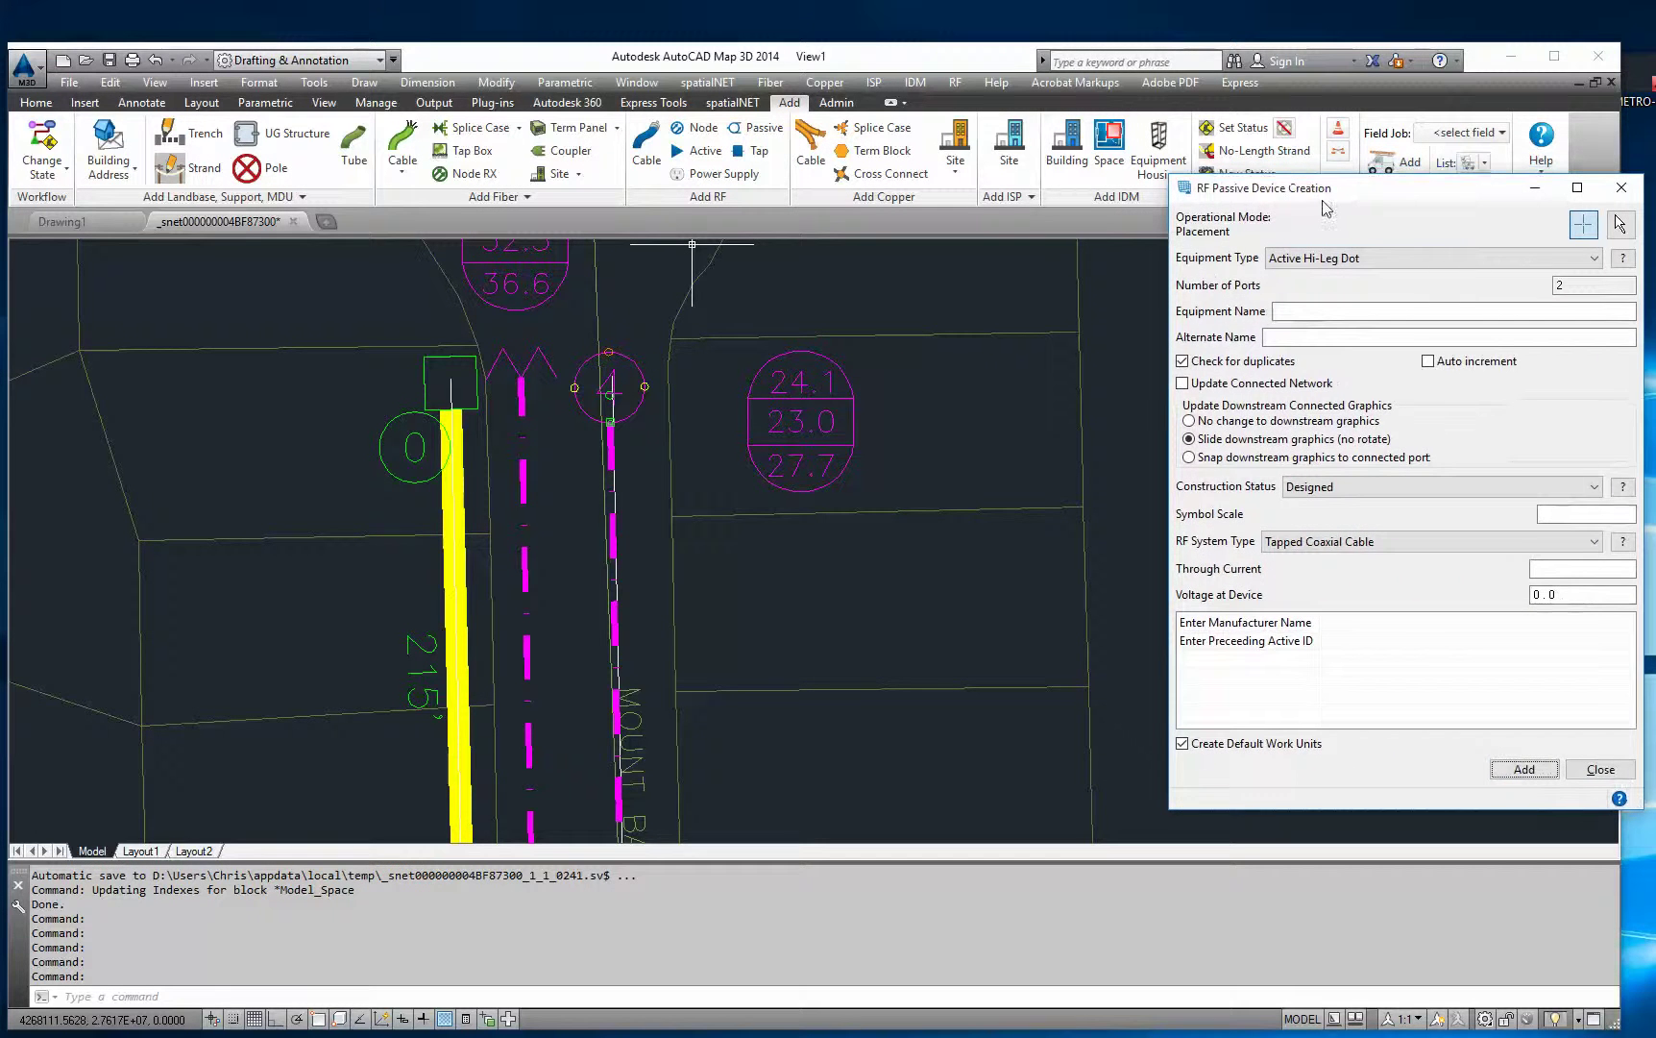
click(1332, 261)
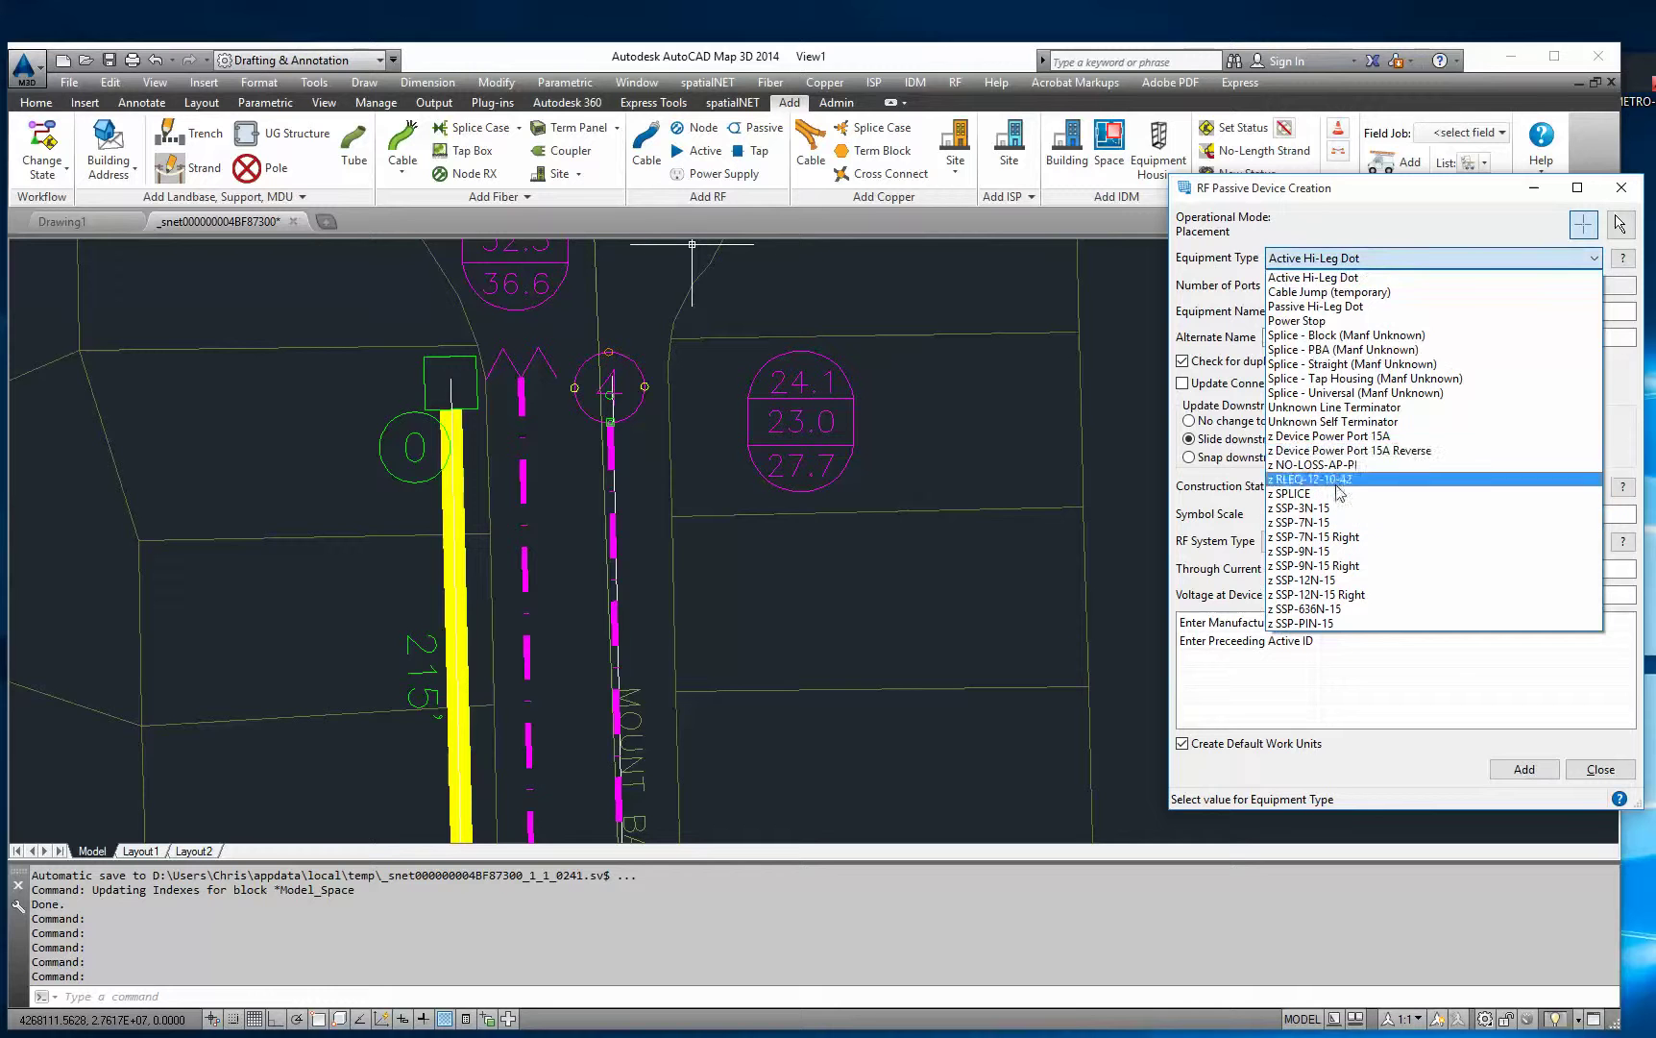
click(1362, 429)
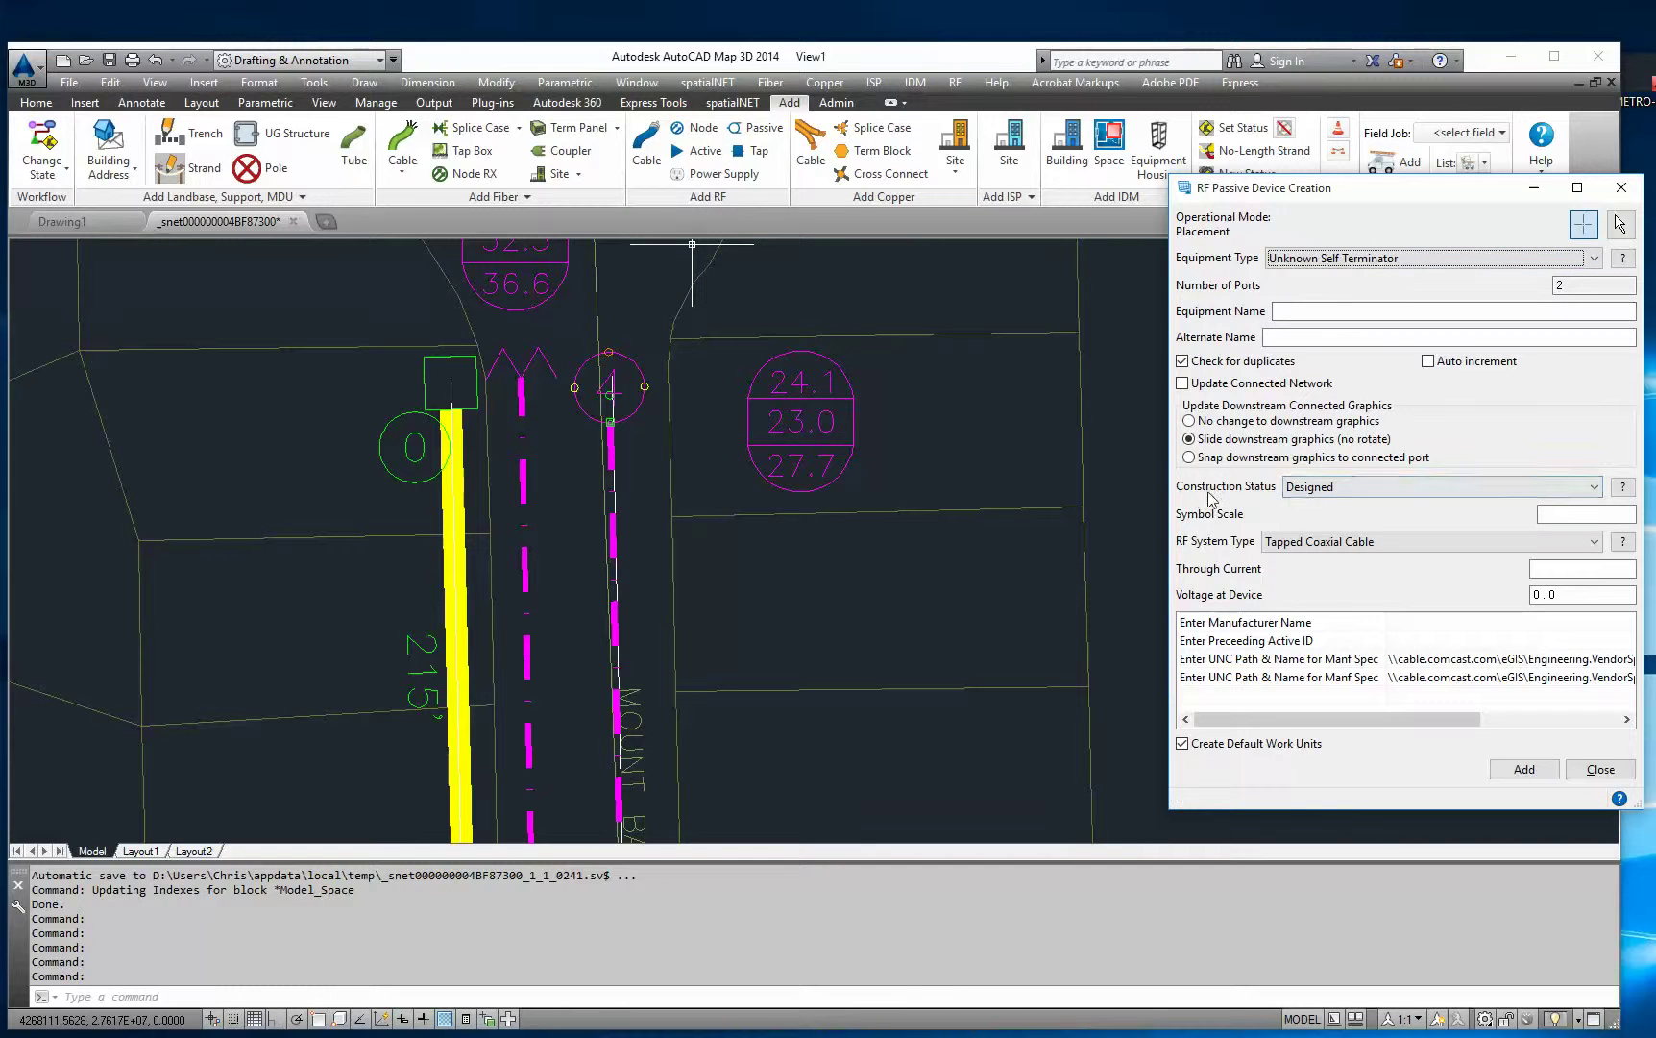
click(1332, 492)
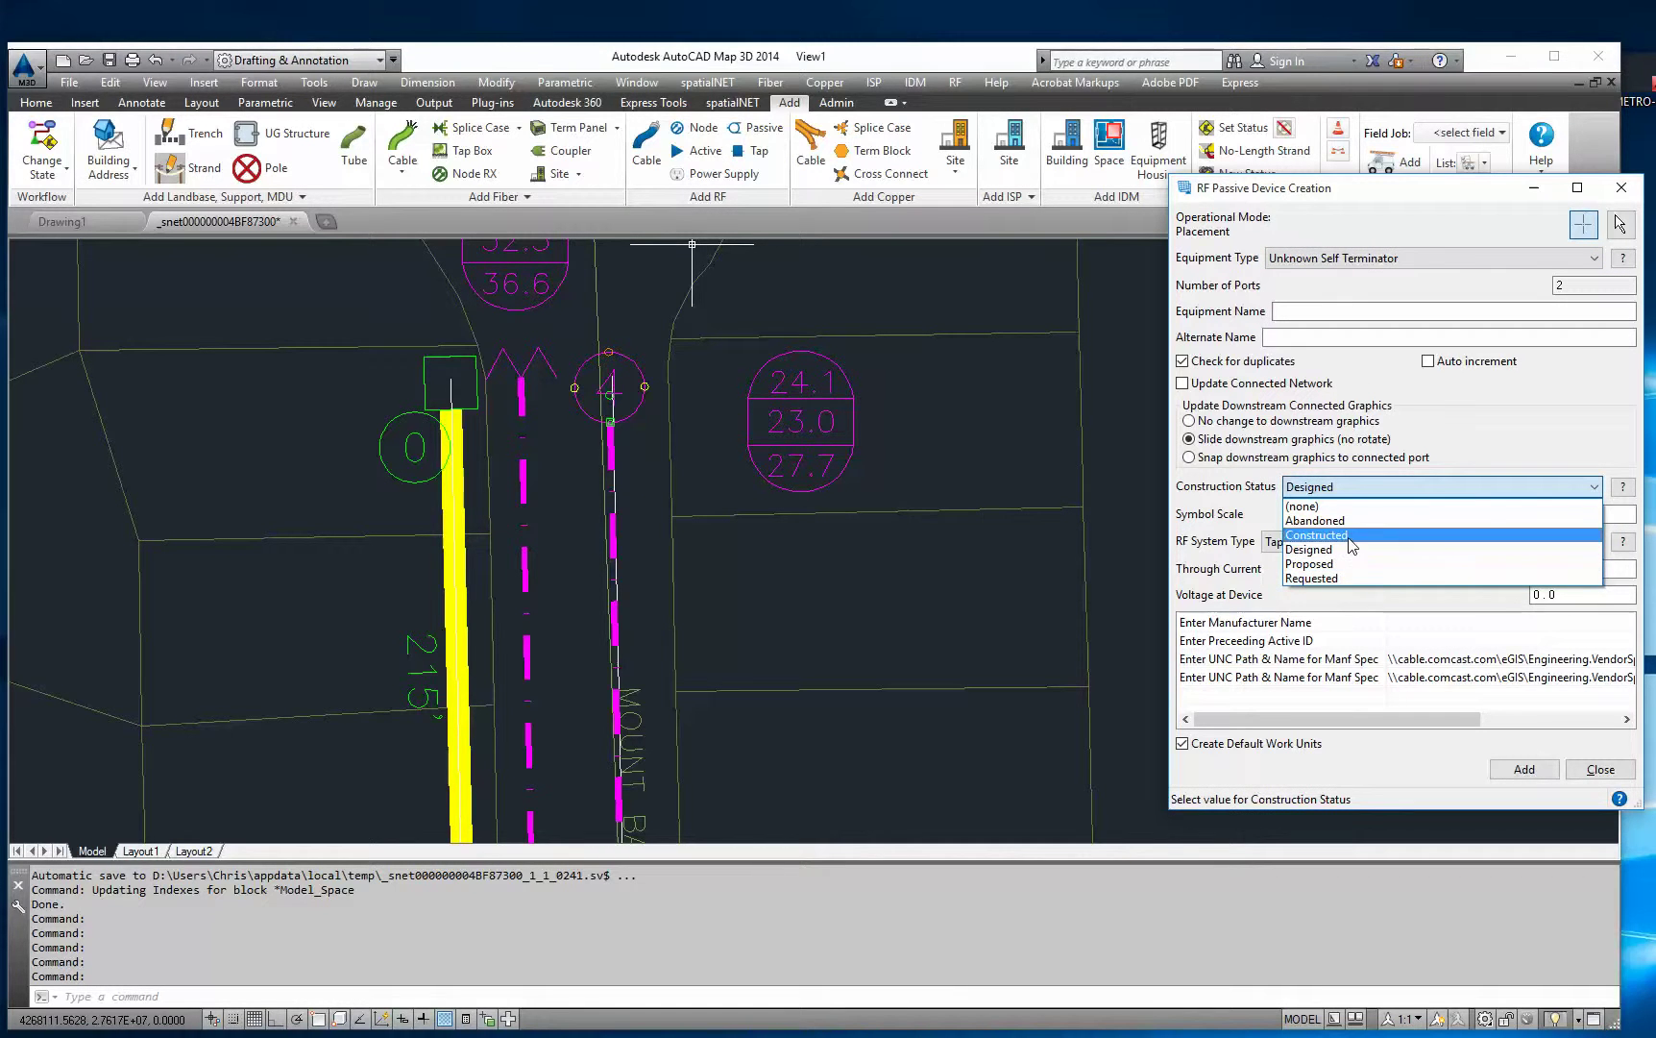
click(1345, 550)
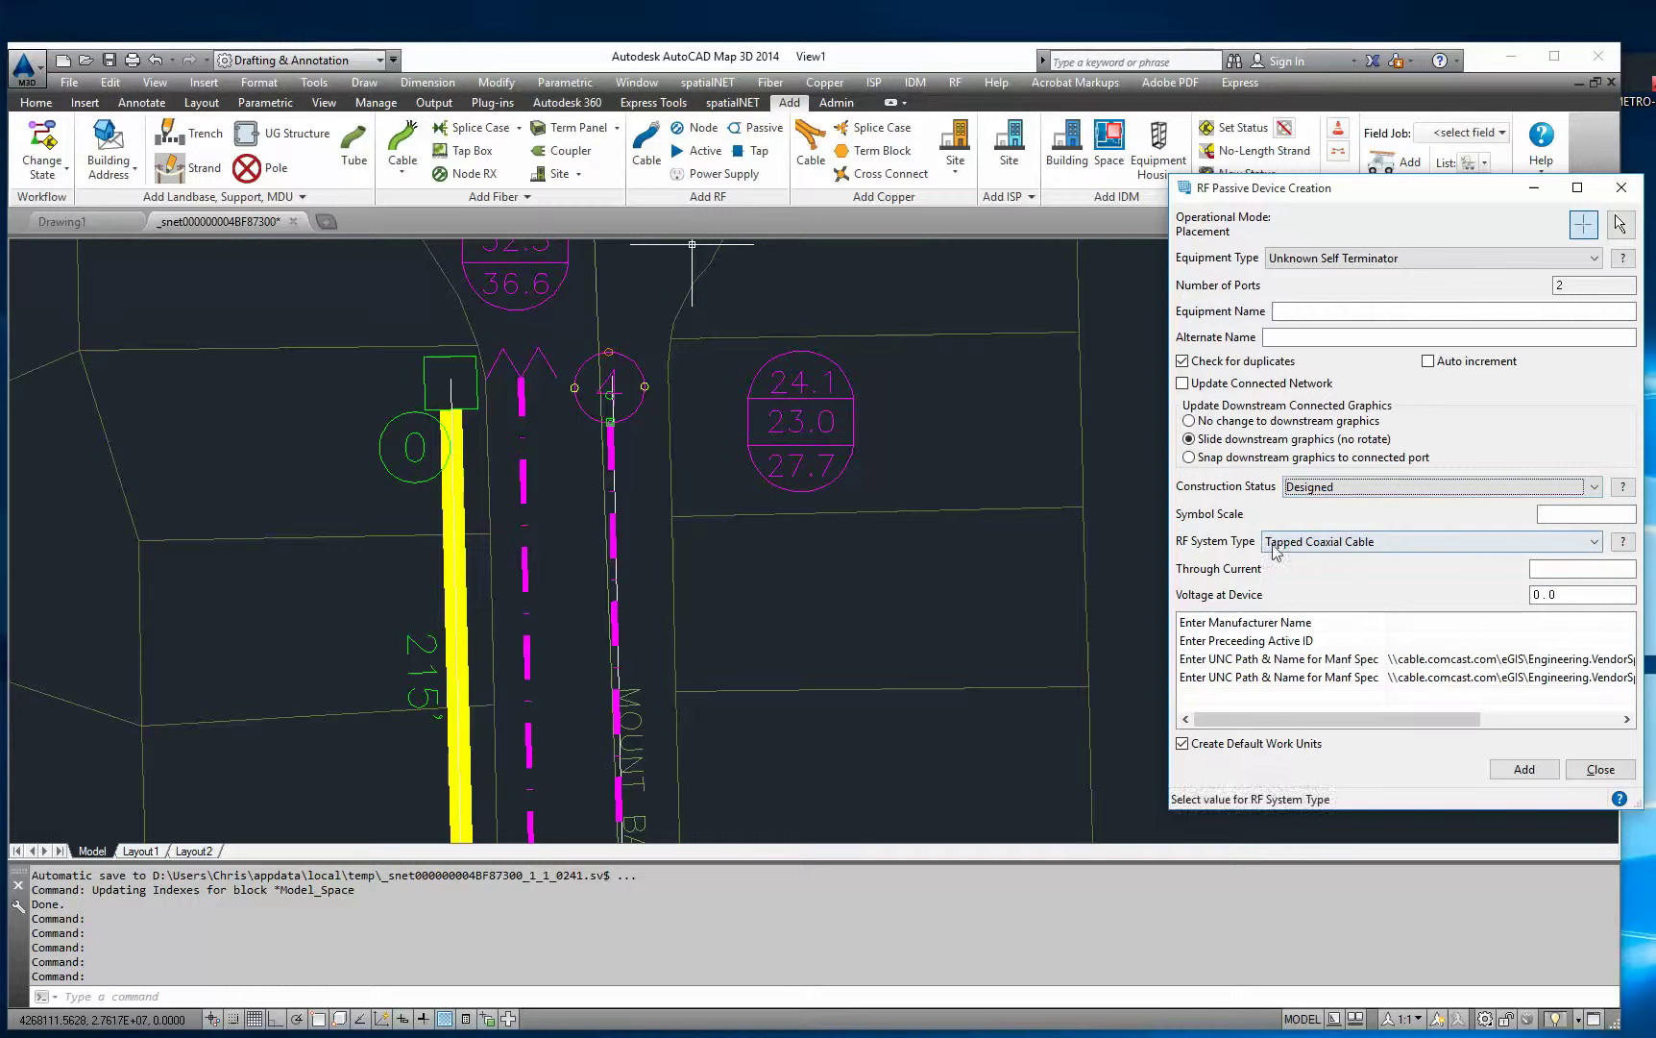
click(1334, 544)
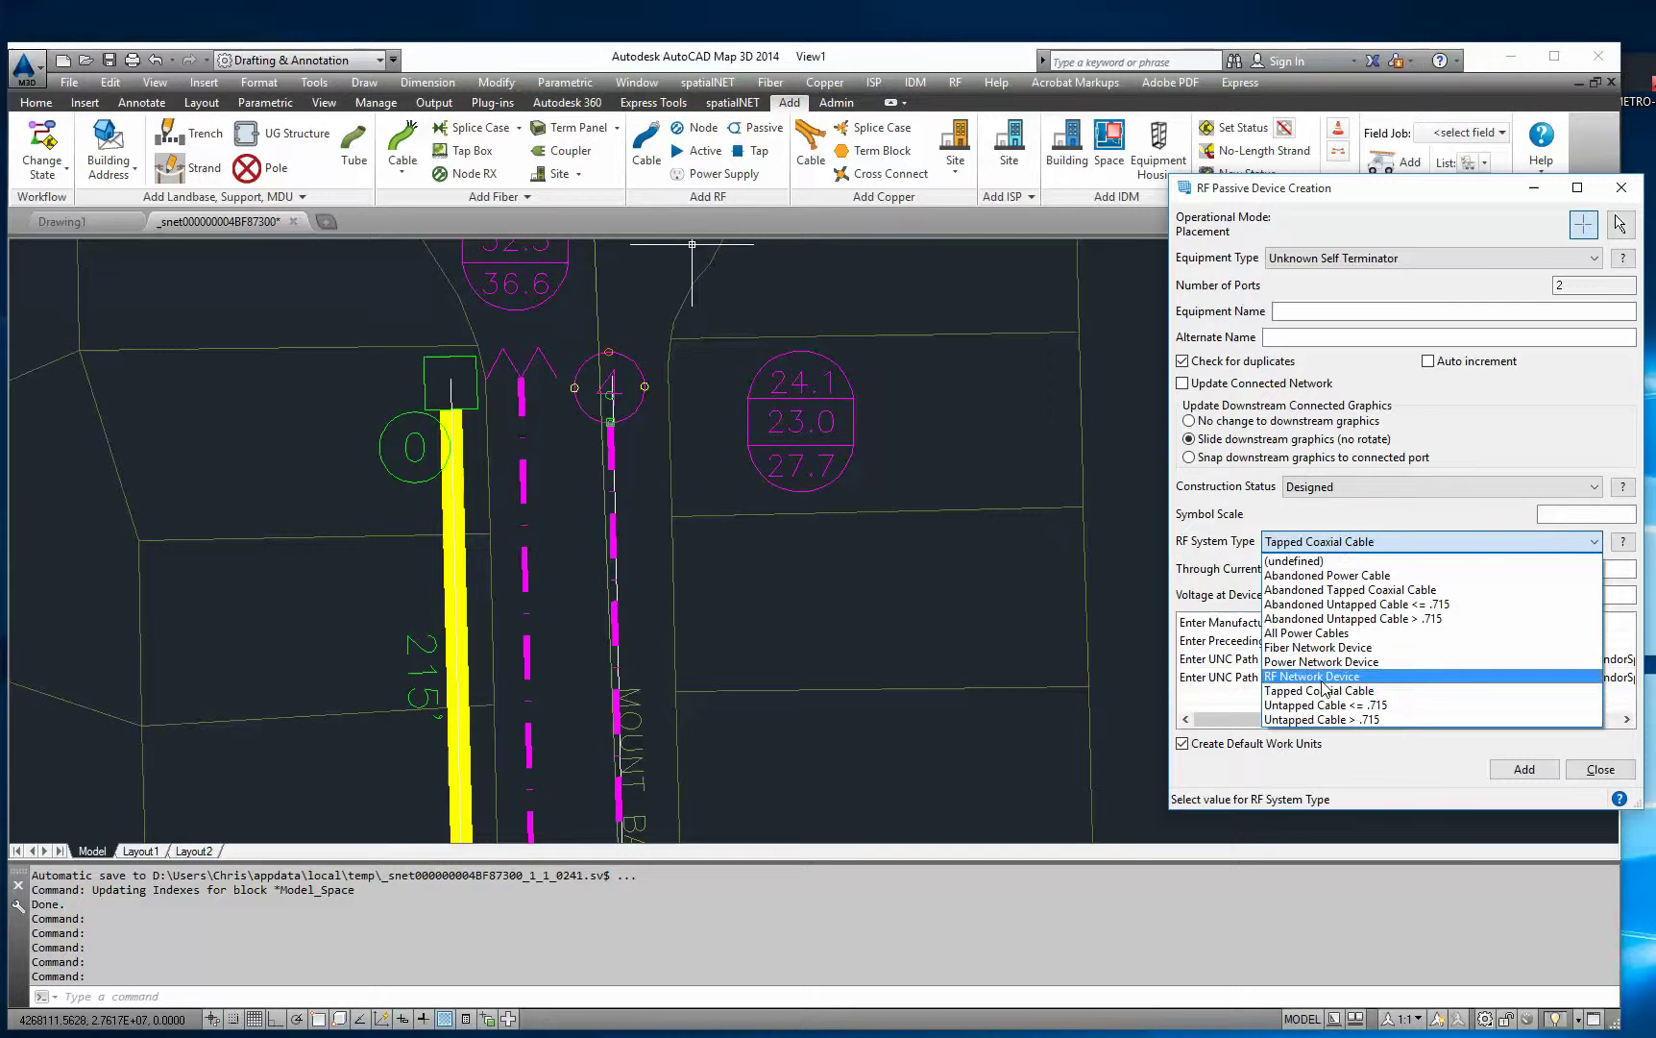
click(1323, 678)
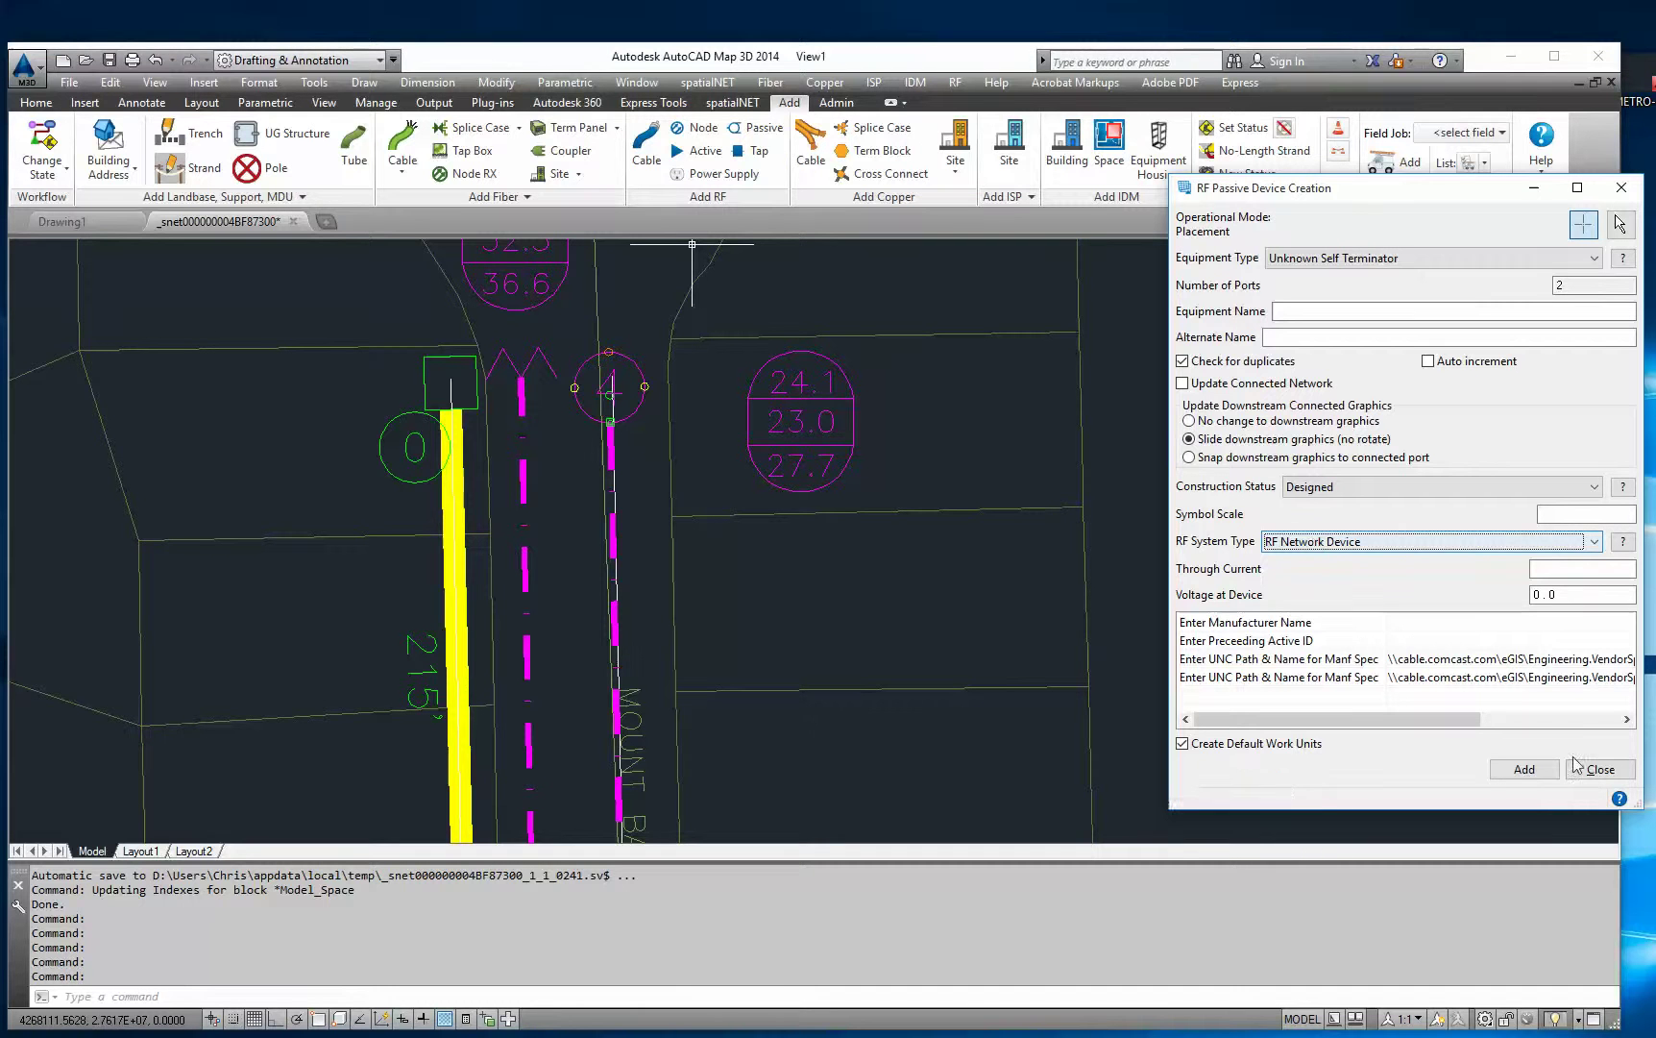
Step: Add the self terminator to the north port of the end tap on Mount Bachelor Ct, allowing the duplicate, and finish without placing an annotation
click(1525, 769)
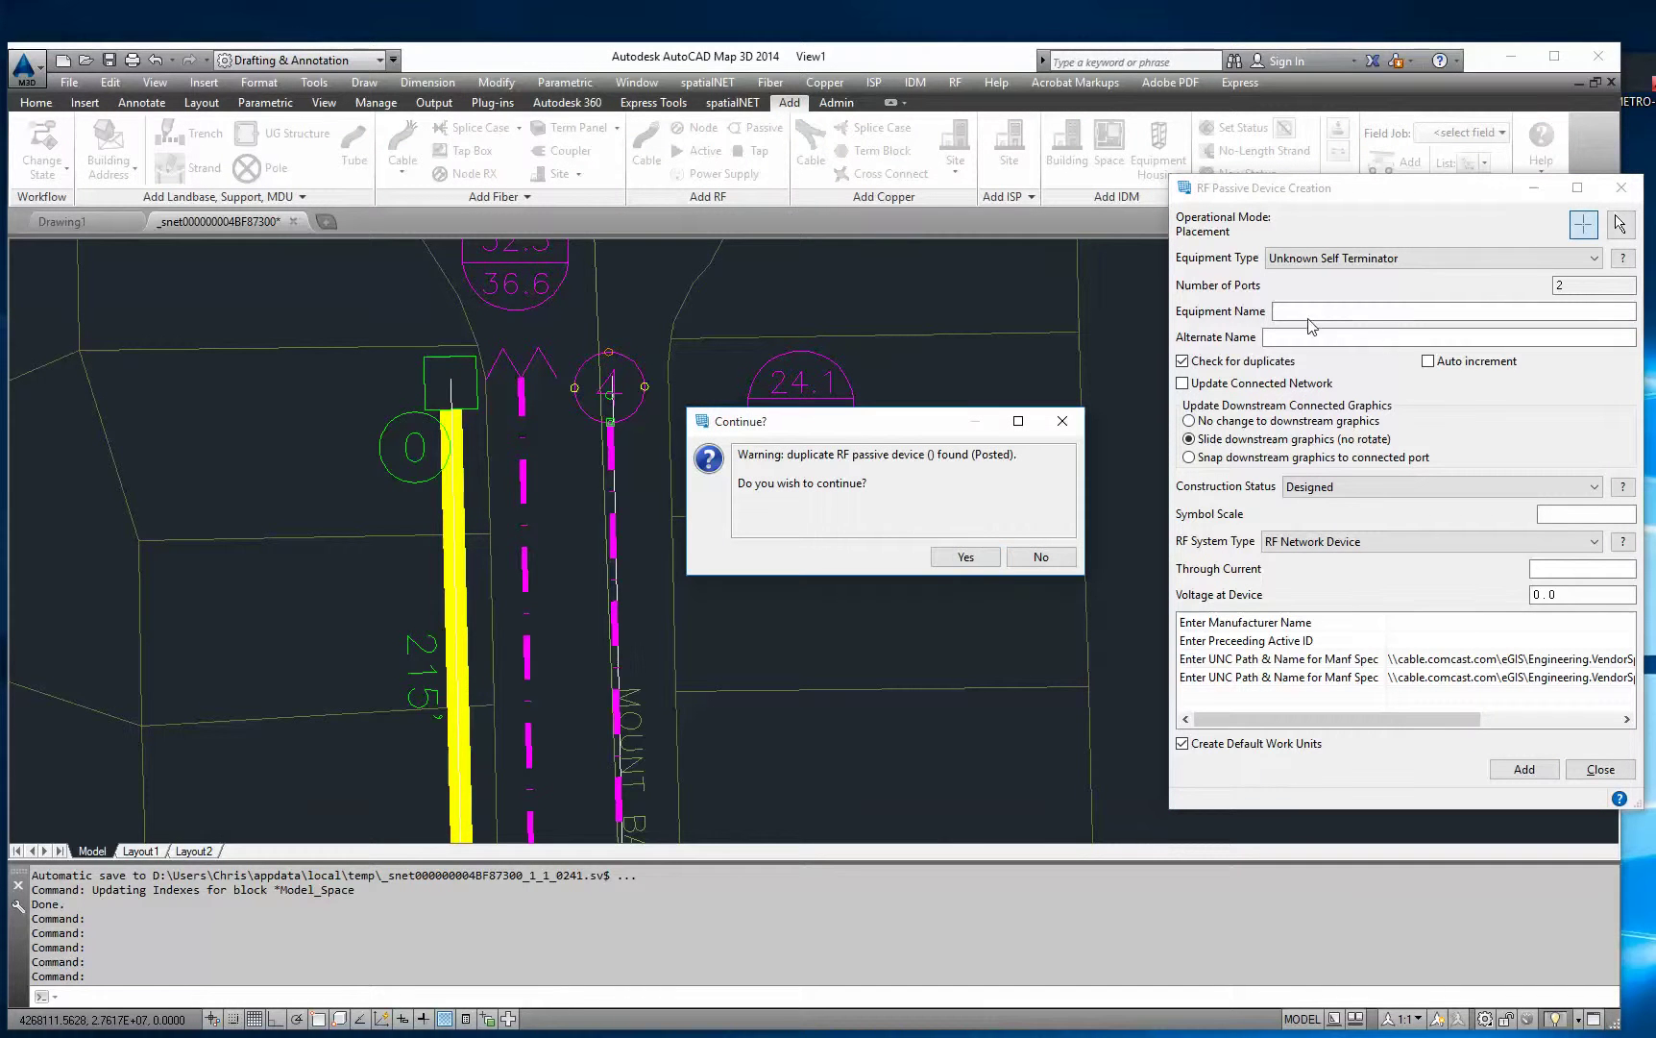
click(959, 555)
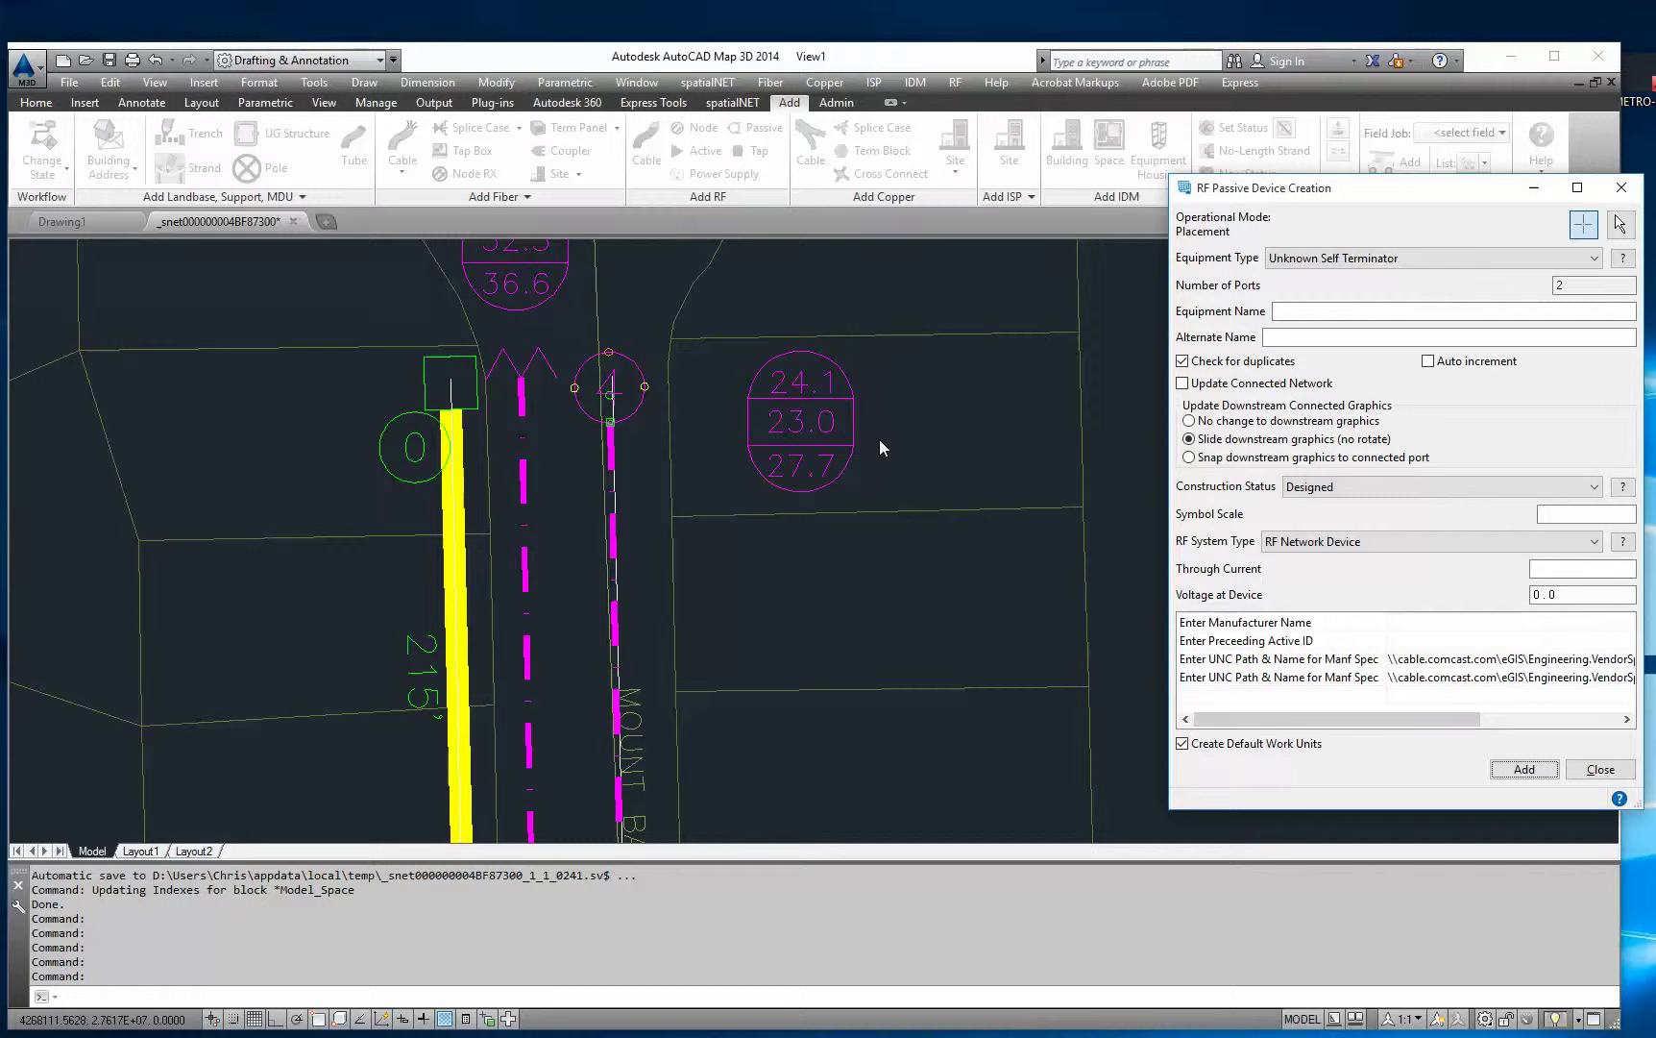
click(646, 351)
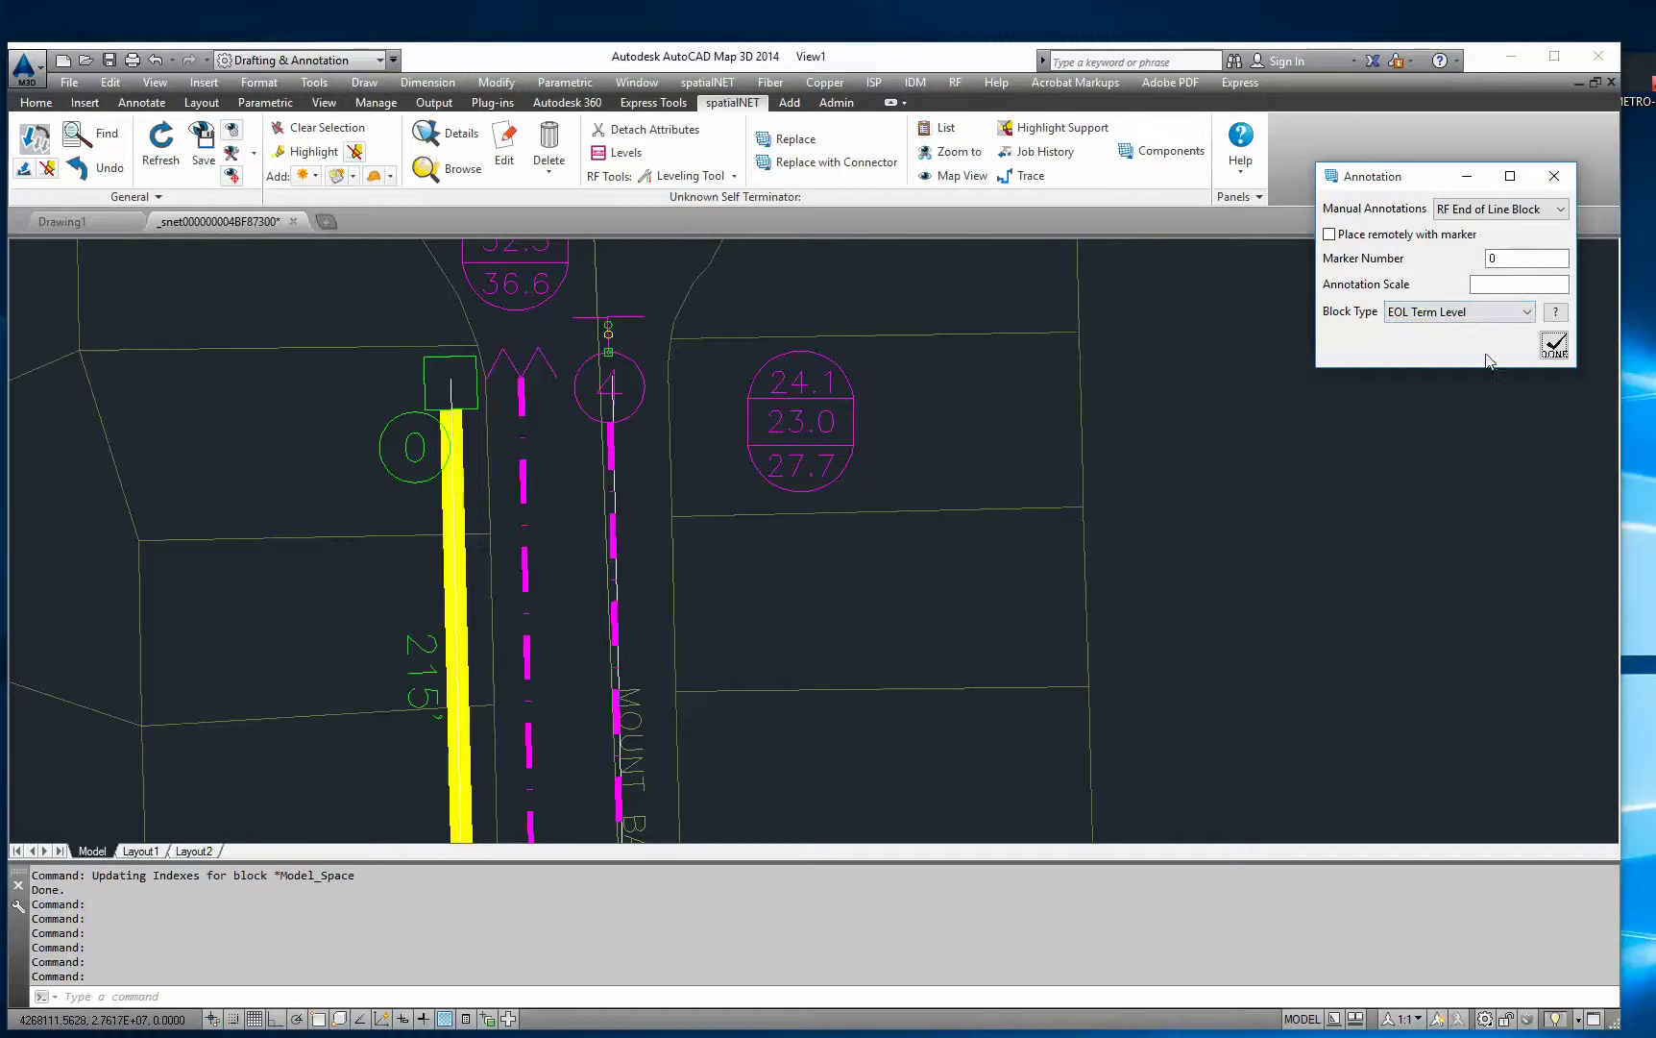
click(1554, 348)
click(1554, 346)
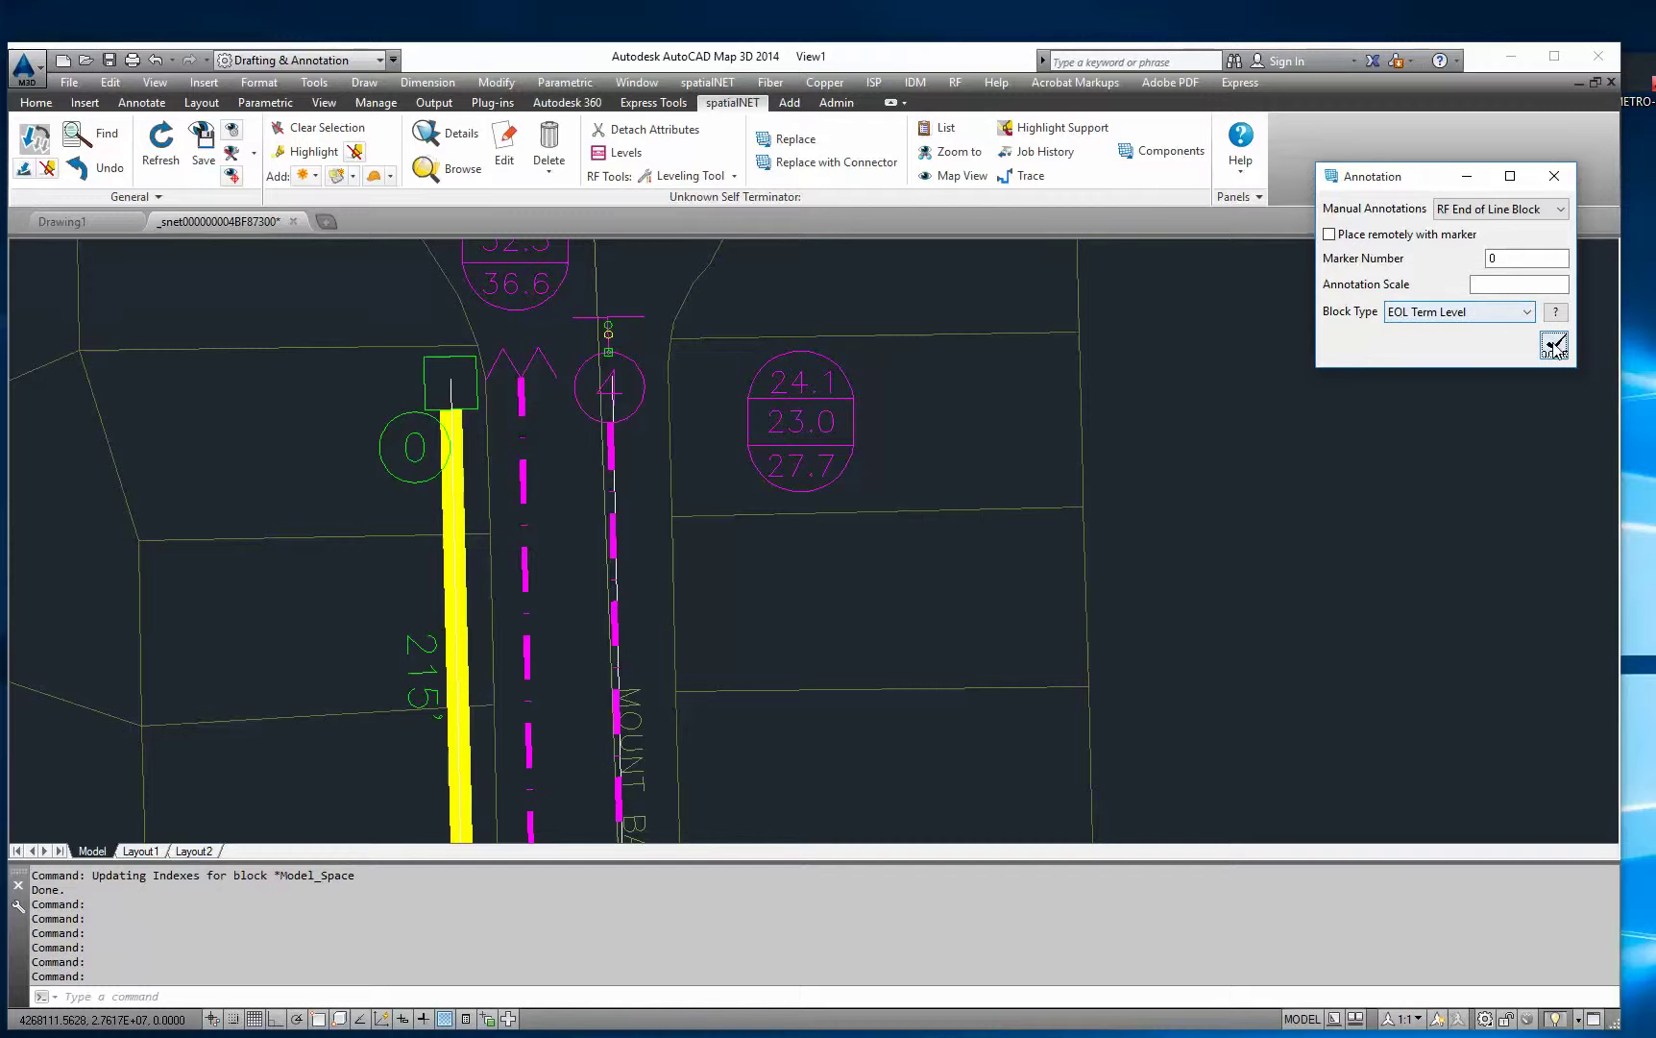
Step: Erase the leftover white guide line extending south of El Capitan Cir at the Mount Bachelor Ct corner
scroll(807, 423, down, 4)
middle_drag(828, 427, 840, 315)
scroll(788, 550, up, 2)
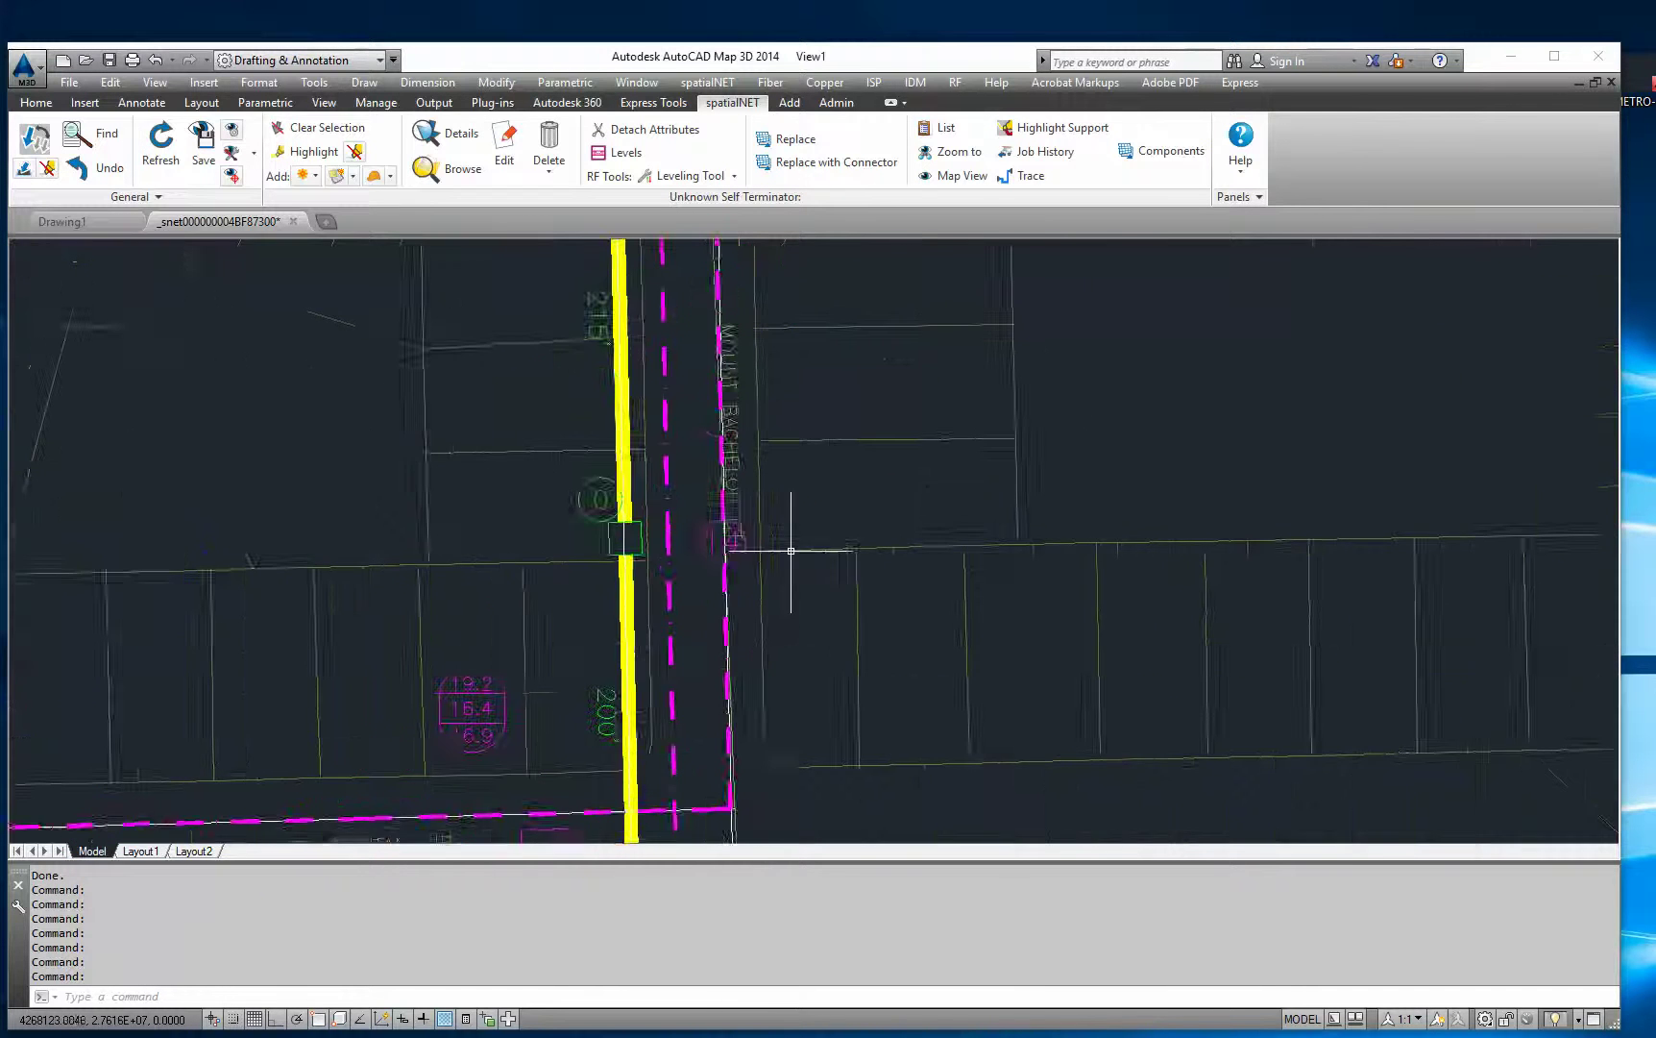
middle_drag(797, 585, 824, 473)
middle_drag(820, 738, 818, 645)
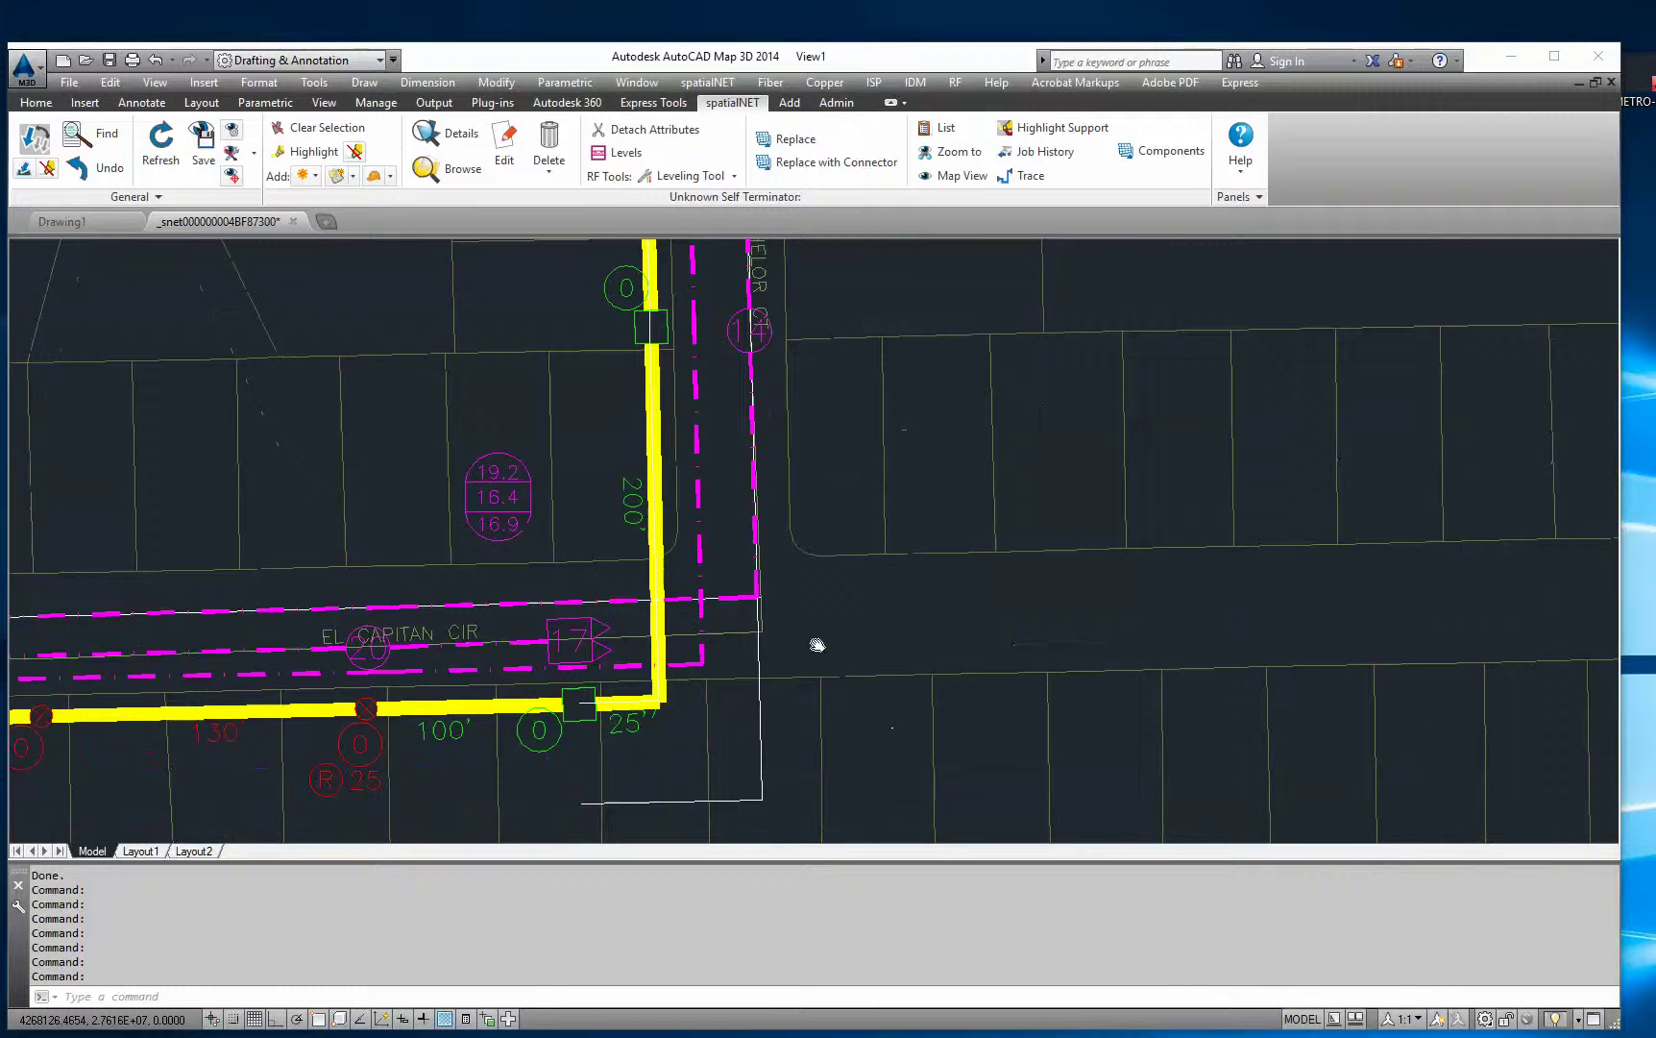
click(761, 657)
text(e)
key(Return)
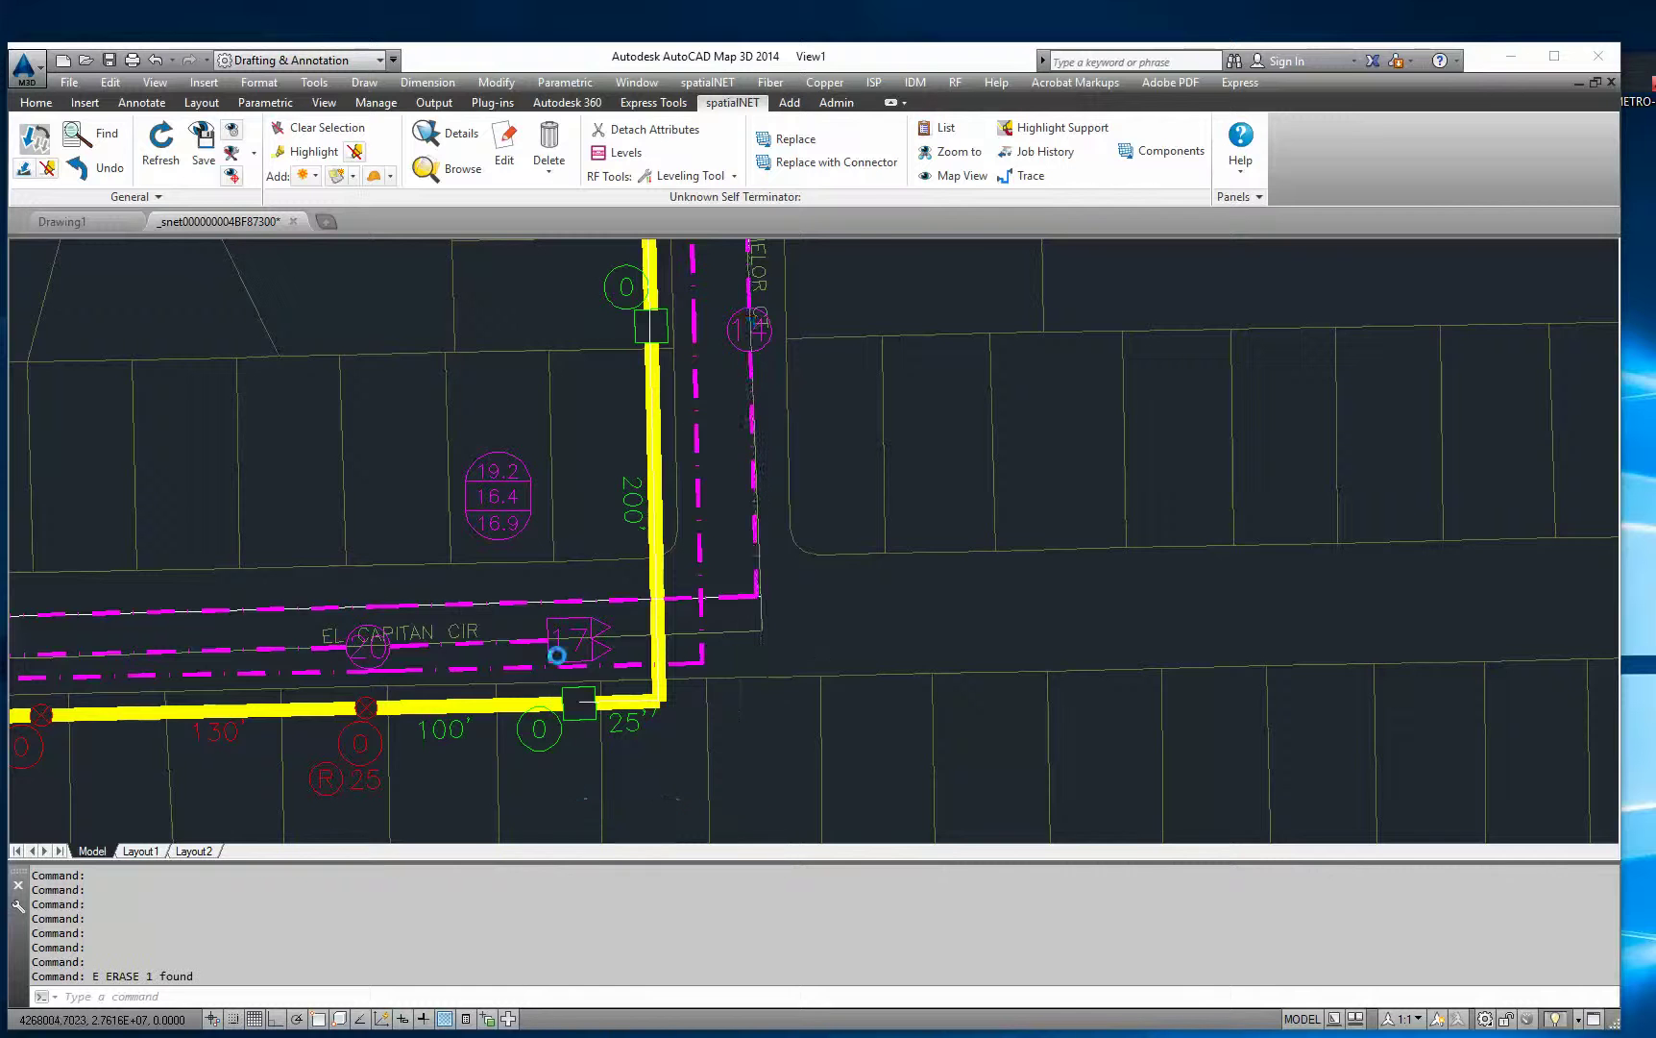
Step: Erase the thin guide line over the yellow route, starting at the green box beside the 25' span
scroll(558, 648, up, 4)
mouse_move(559, 646)
middle_down()
mouse_move(560, 629)
mouse_move(991, 509)
middle_up()
click(1053, 645)
click(1041, 649)
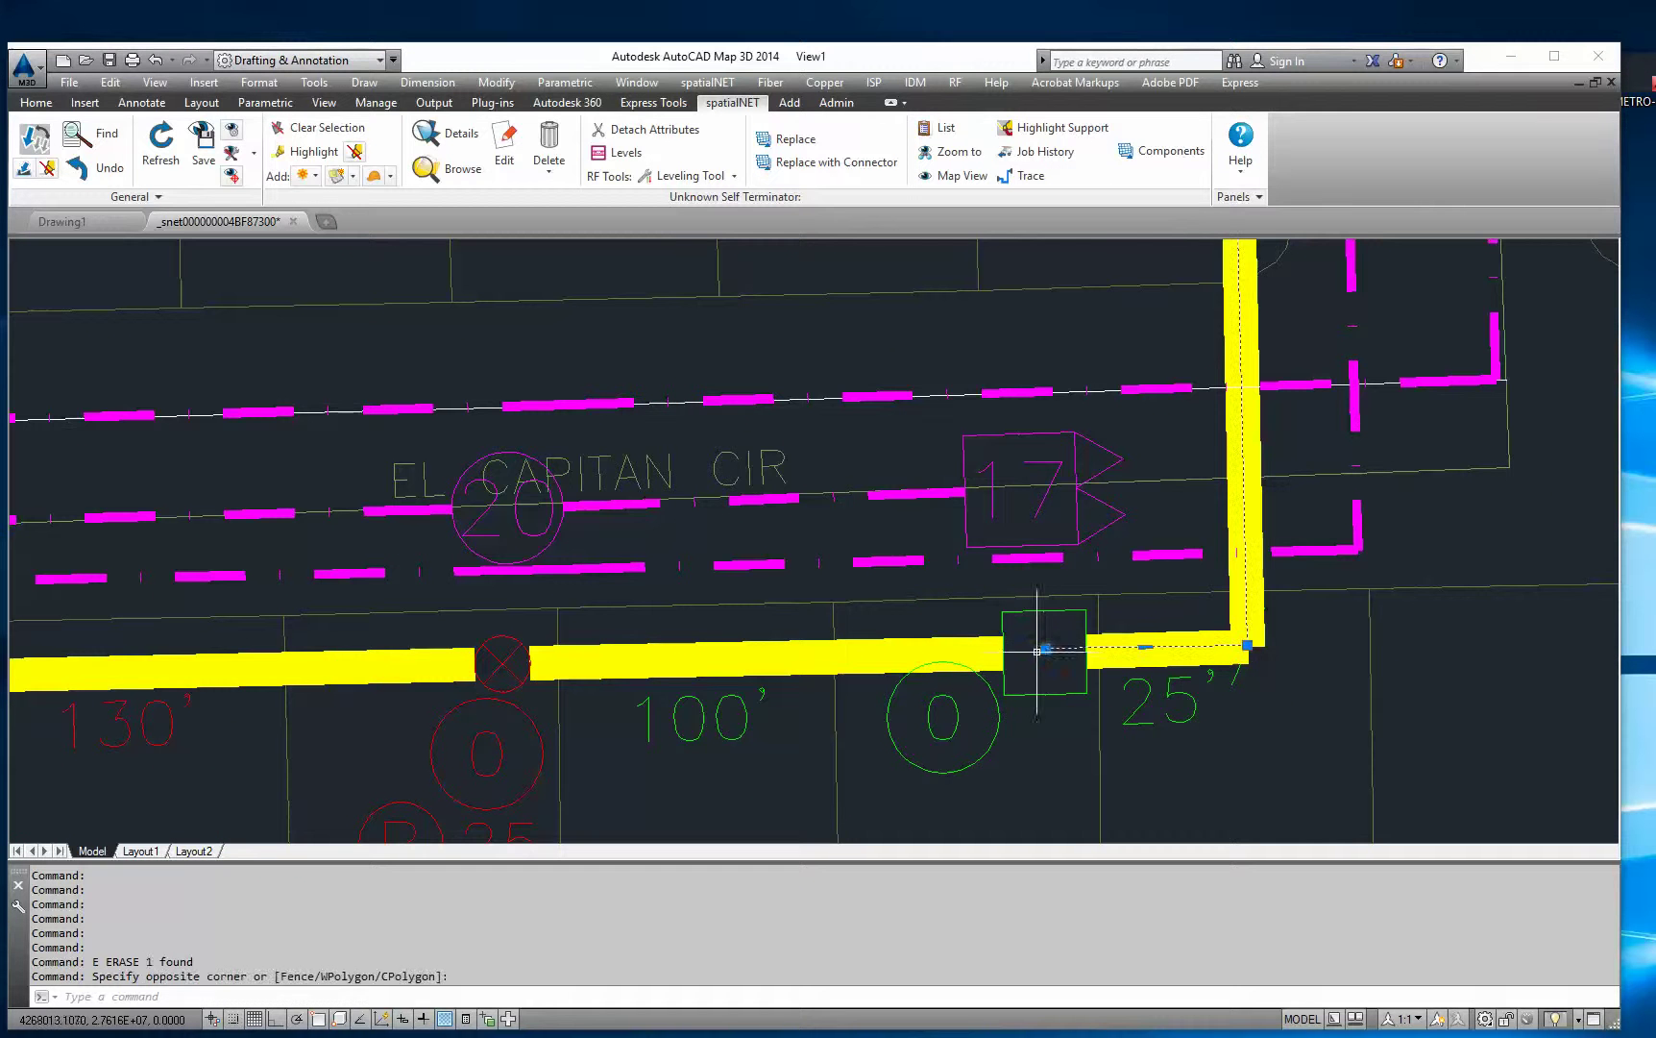
text(e)
key(Return)
scroll(1057, 654, down, 4)
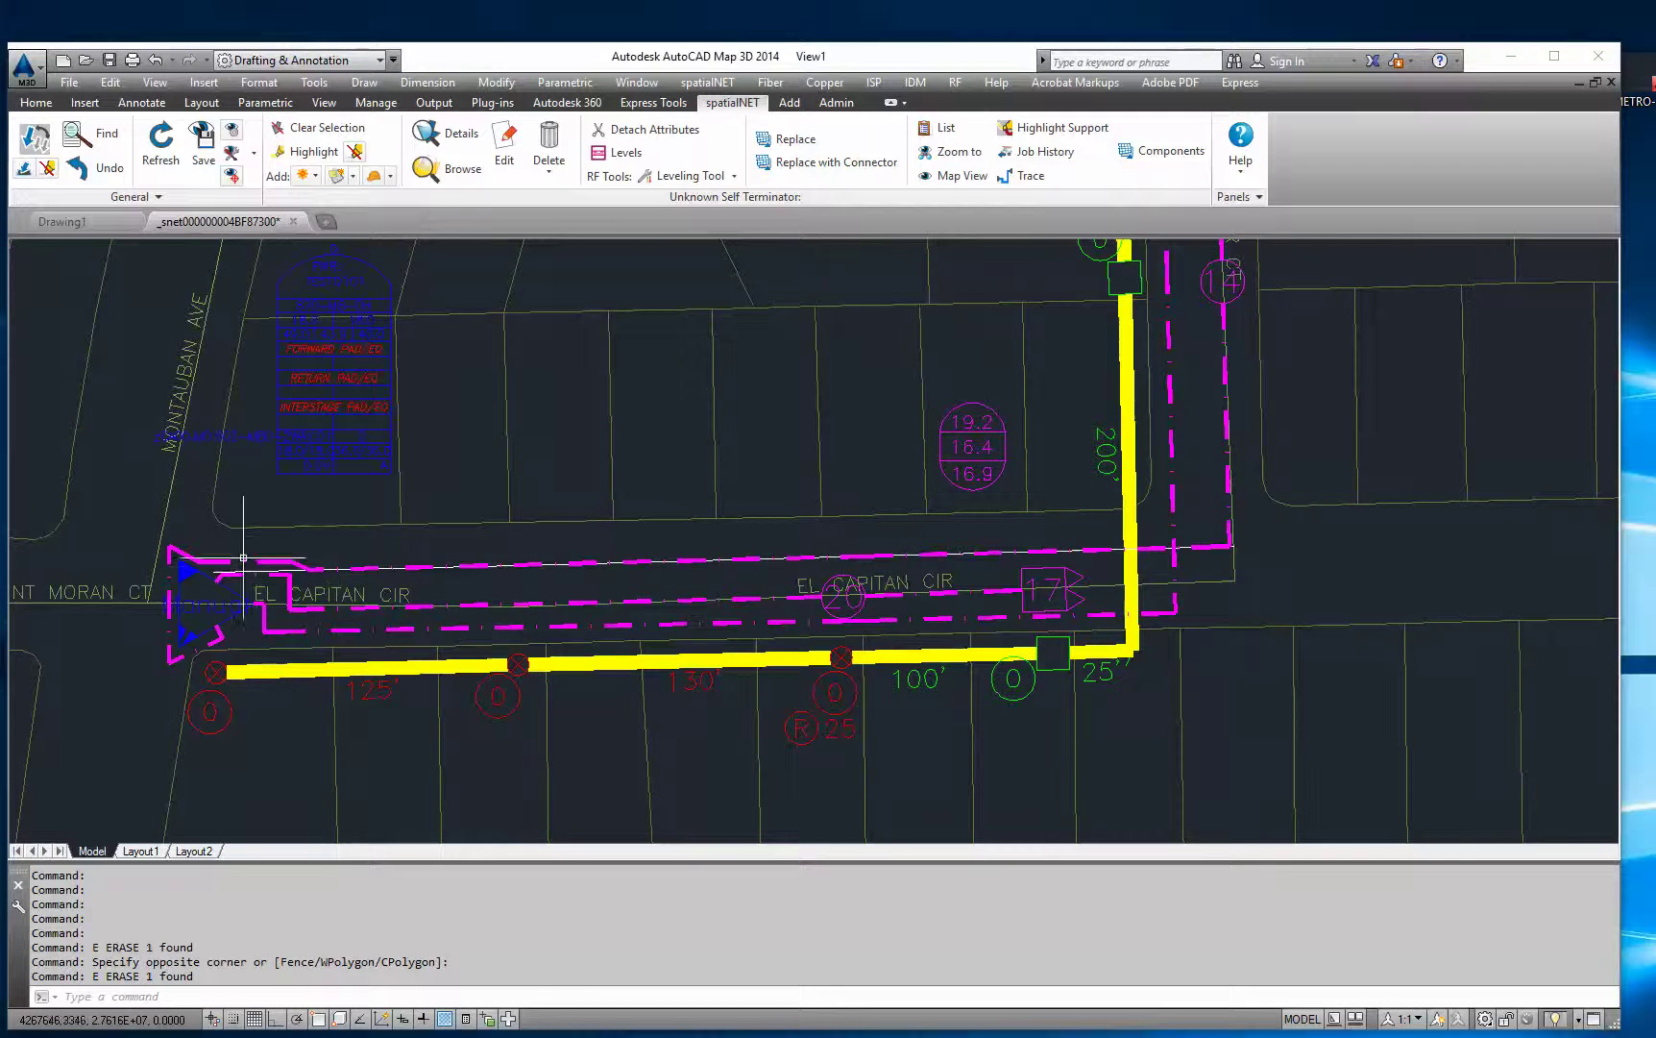
Step: Erase the thin guide line overlying the northernmost cable along El Capitan Cir
scroll(240, 556, up, 2)
click(342, 574)
text(e)
key(Return)
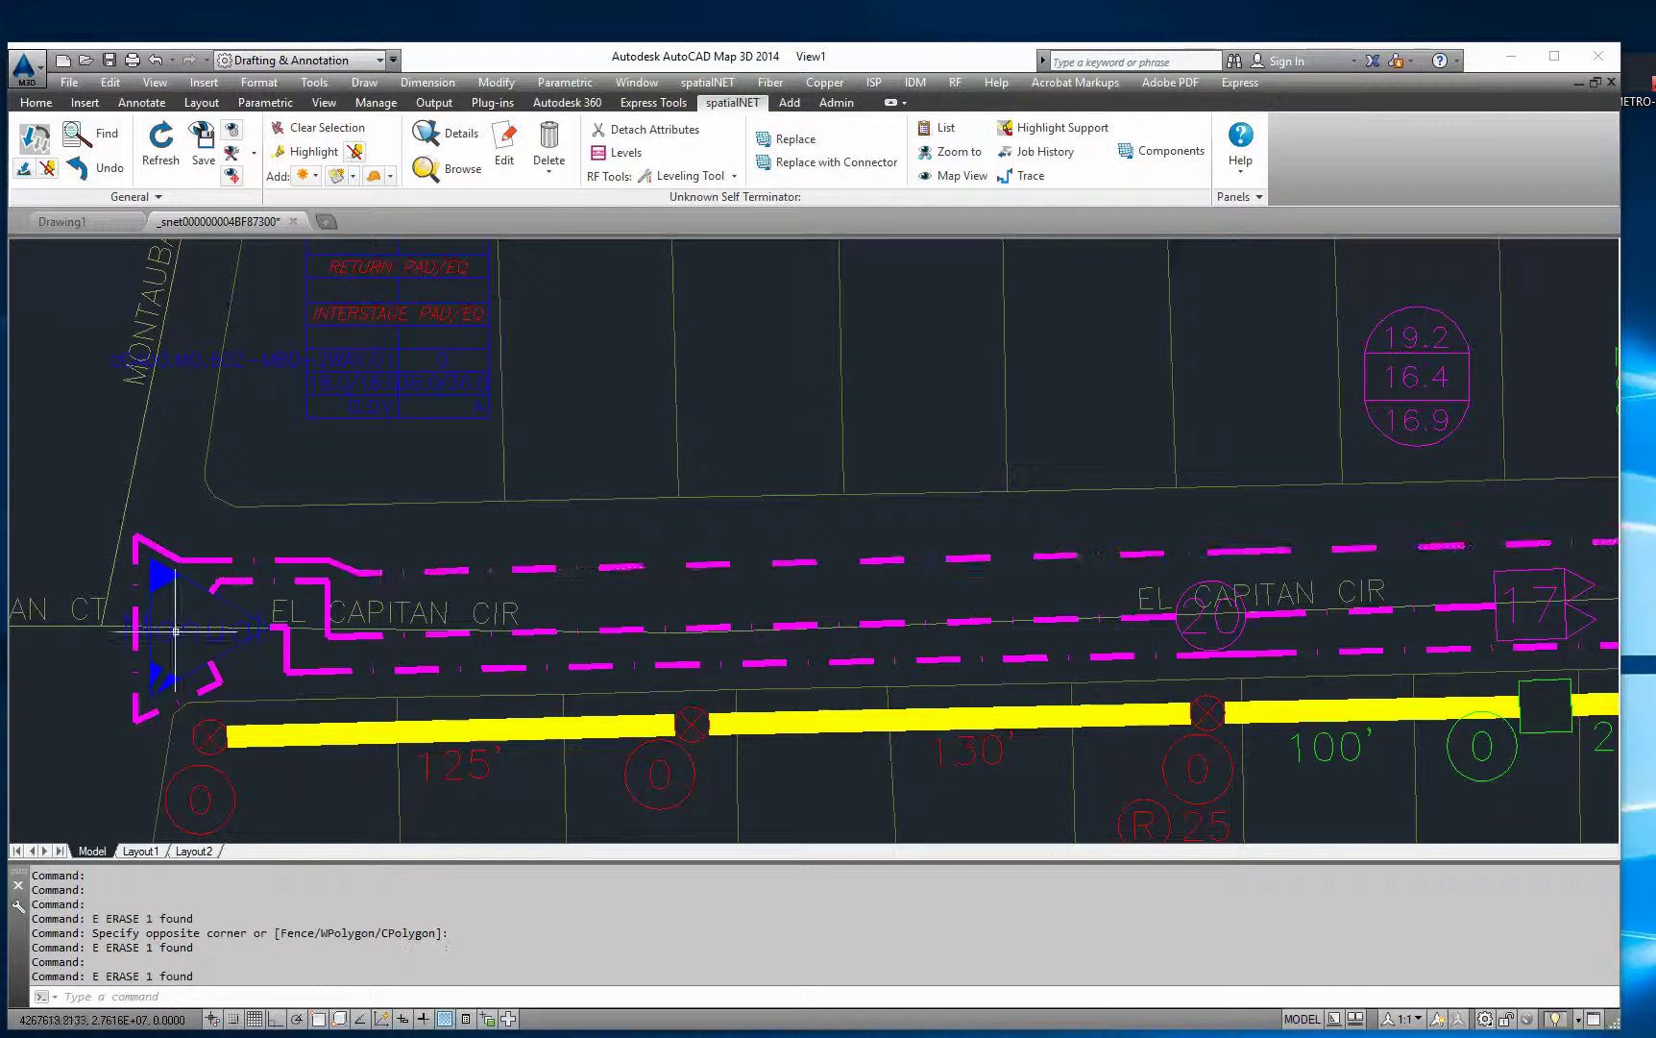
Step: Examine the cable runs along El Capitan Cir and the Mount Bachelor Ct corner for remaining guide lines
scroll(145, 557, down, 2)
middle_drag(1031, 507, 880, 518)
scroll(880, 518, up, 2)
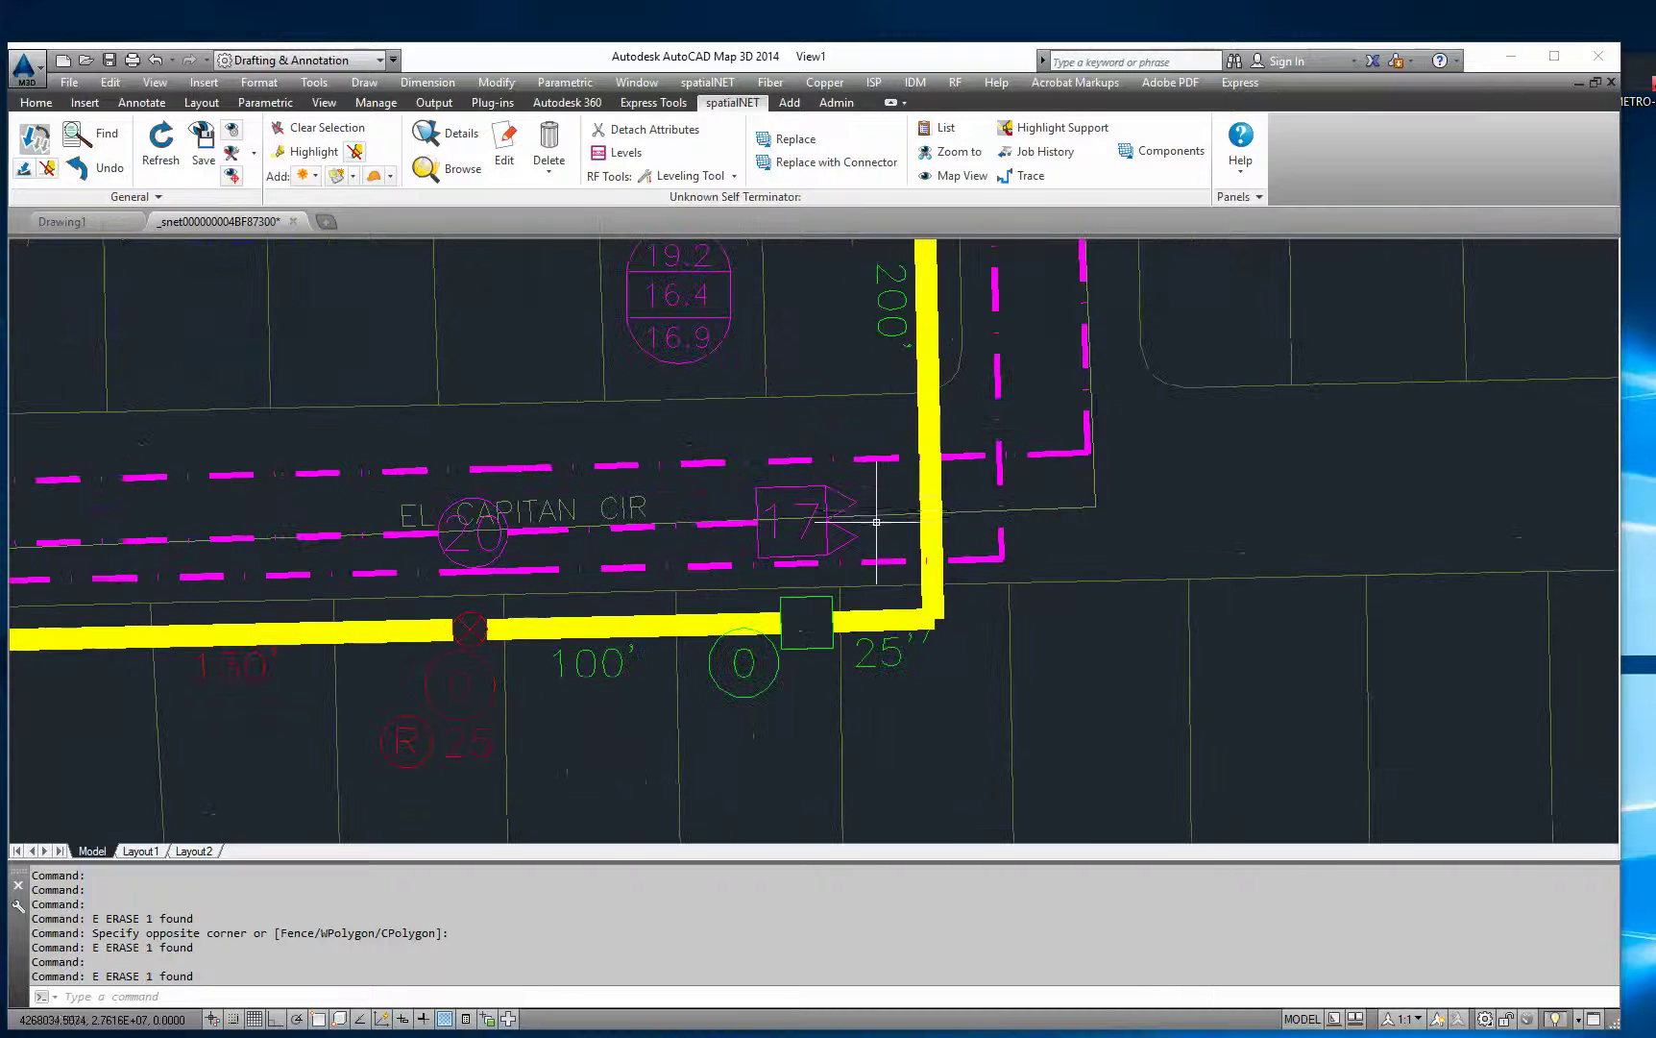
middle_drag(477, 532, 1054, 443)
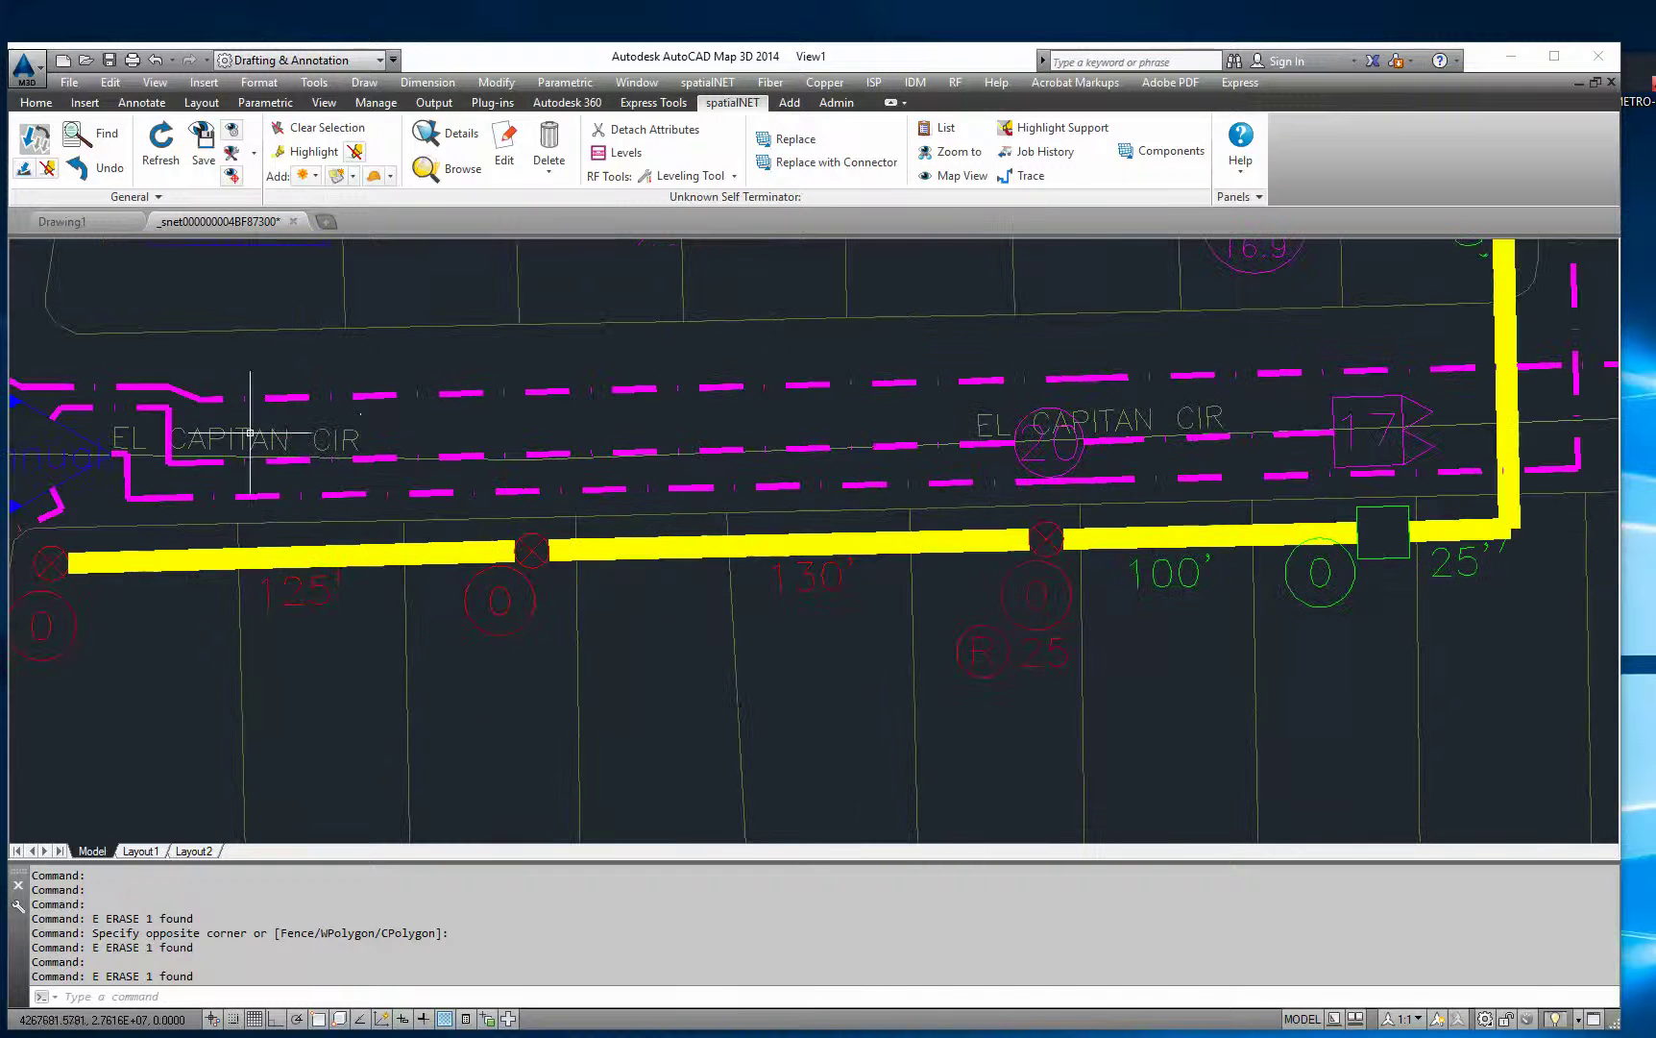
middle_drag(1440, 383, 469, 596)
scroll(470, 596, down, 2)
mouse_move(691, 437)
middle_down()
mouse_move(684, 677)
mouse_move(618, 324)
middle_up()
scroll(691, 629, up, 2)
scroll(626, 524, down, 2)
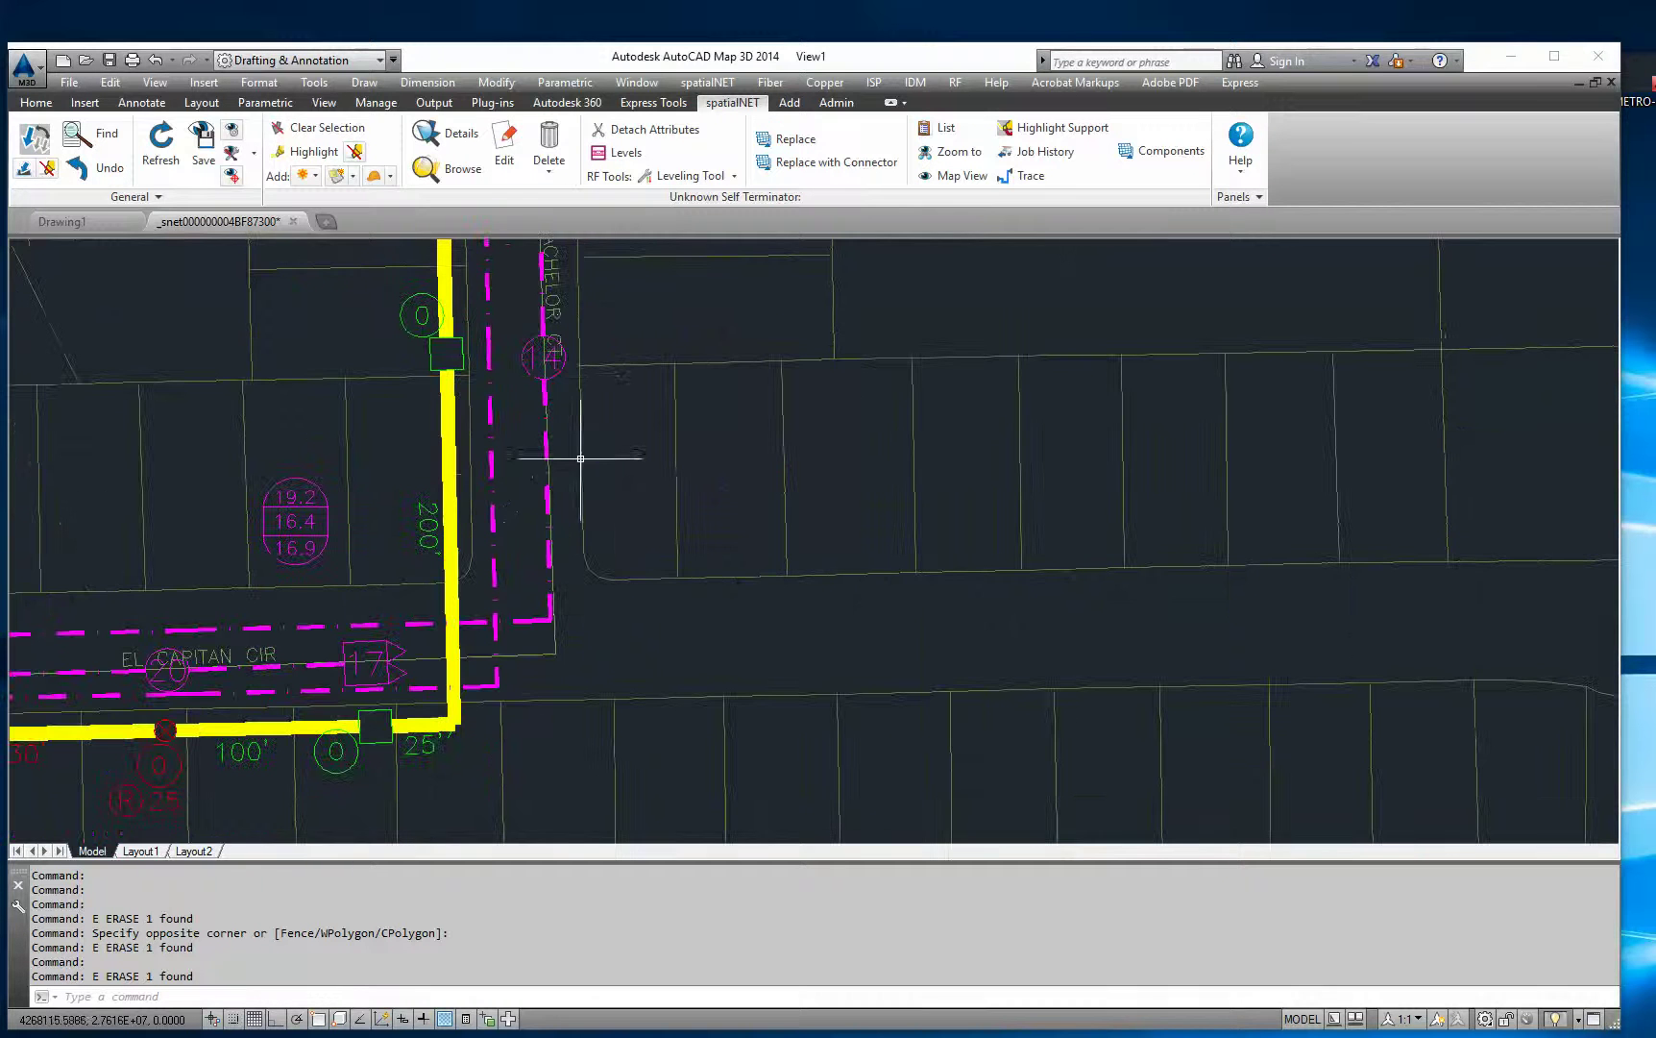
Step: Review the signal levels of the z FFT2-14N tap on Mount Bachelor Ct, widening the level columns to show full values
click(561, 368)
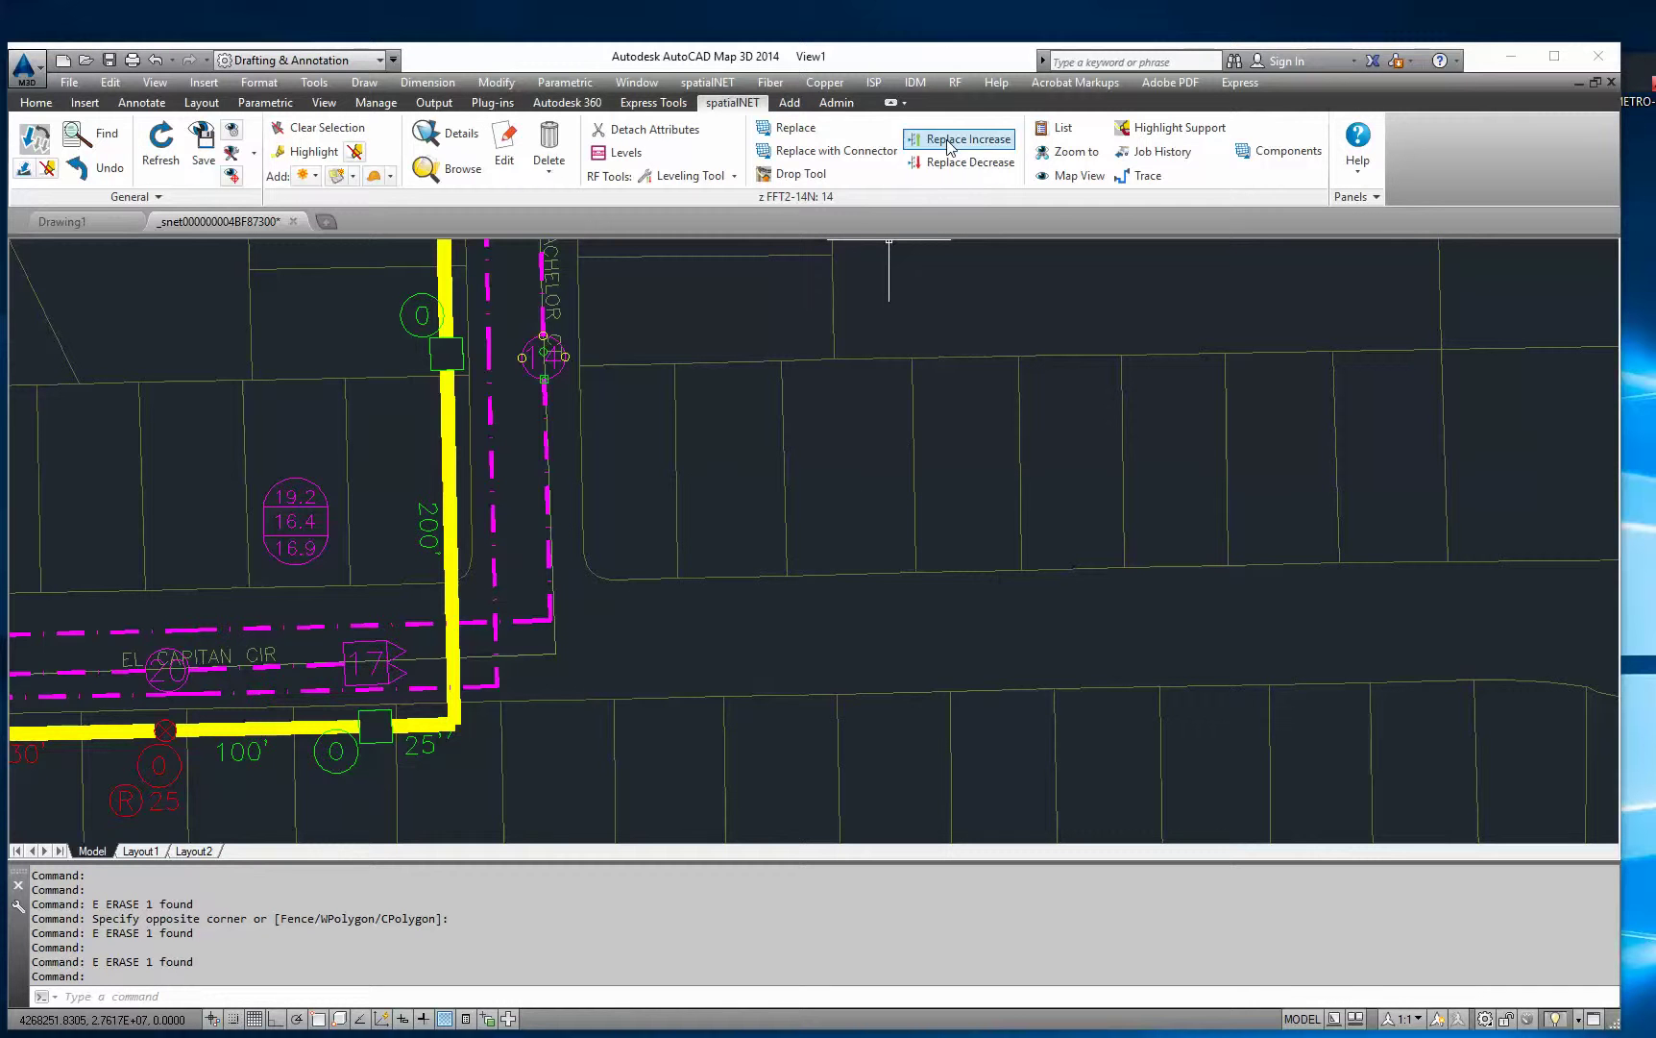
click(639, 175)
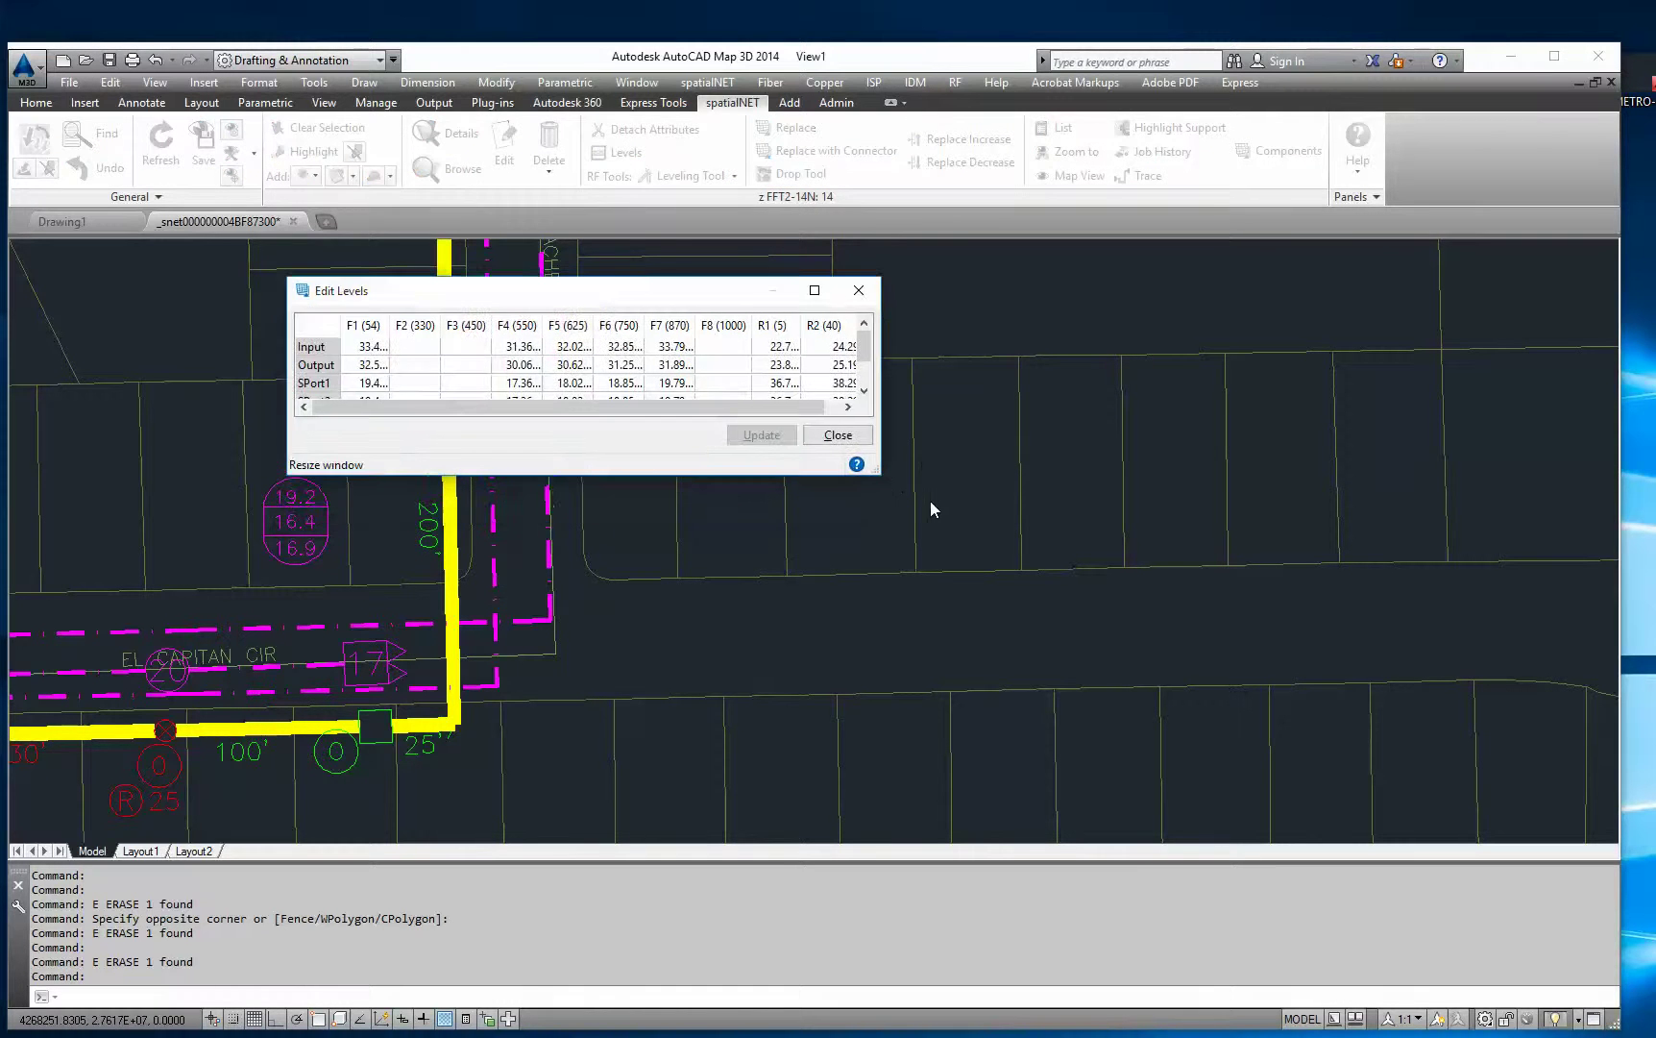
drag(874, 471, 1337, 569)
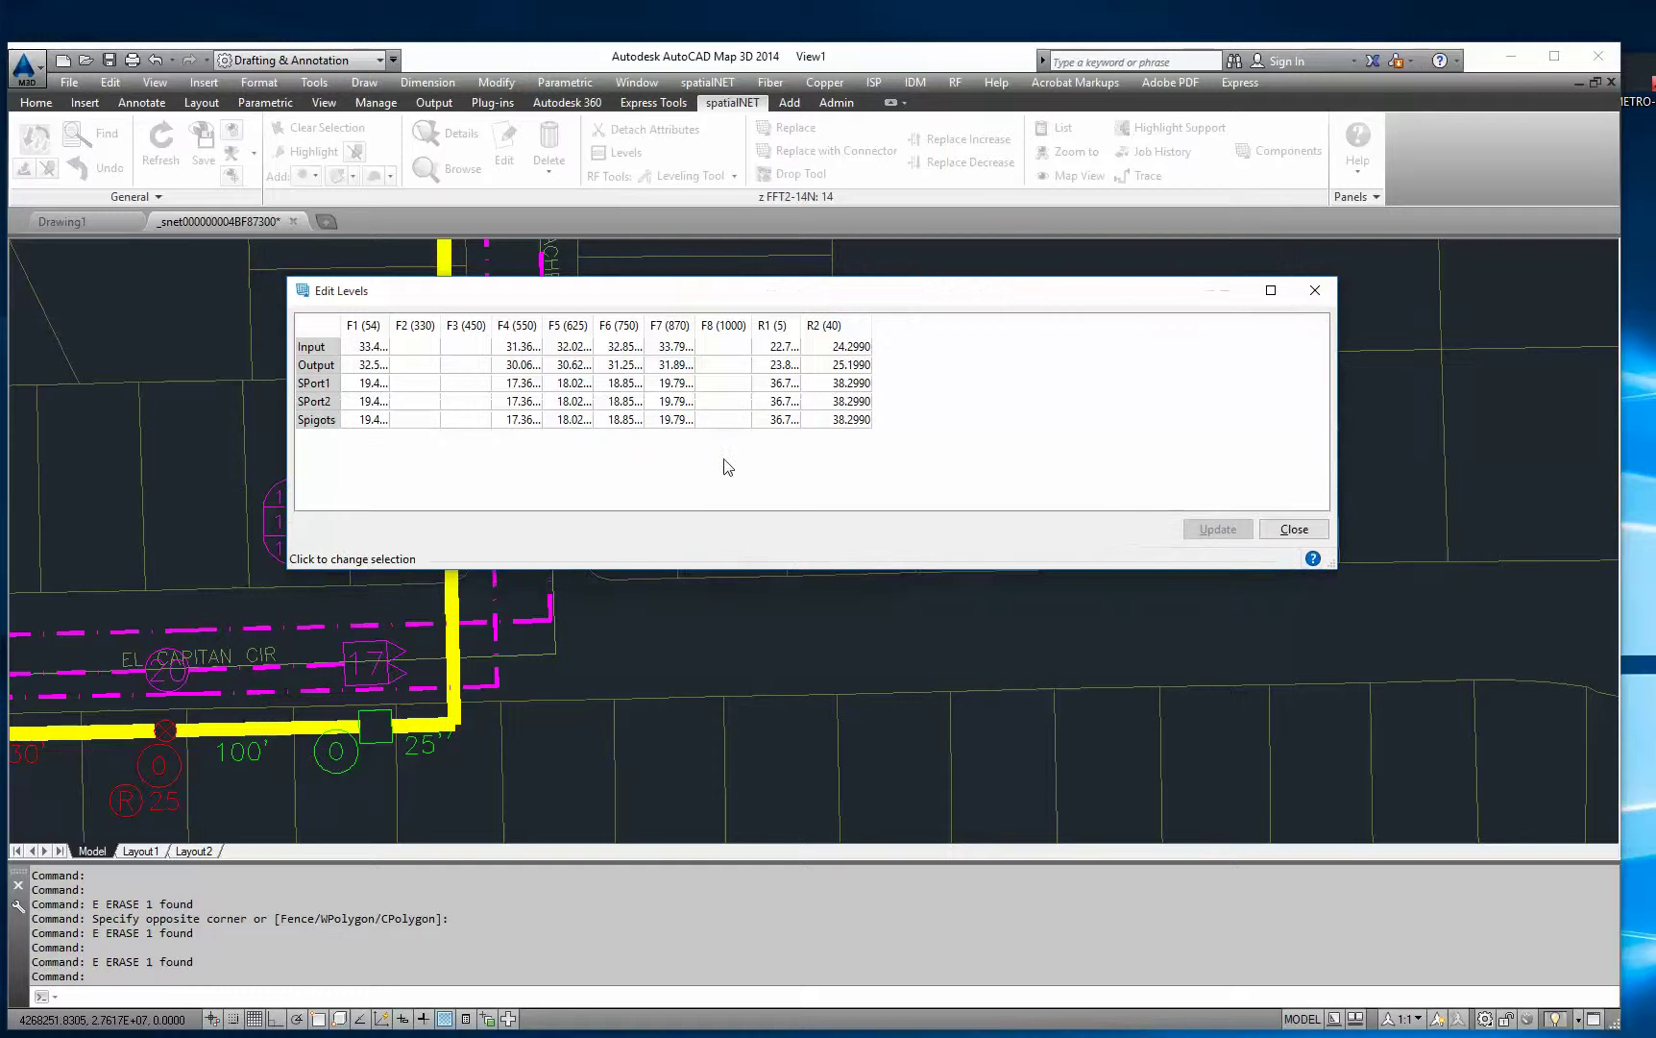
mouse_move(694, 326)
mouse_down()
mouse_move(738, 327)
mouse_move(702, 327)
mouse_up()
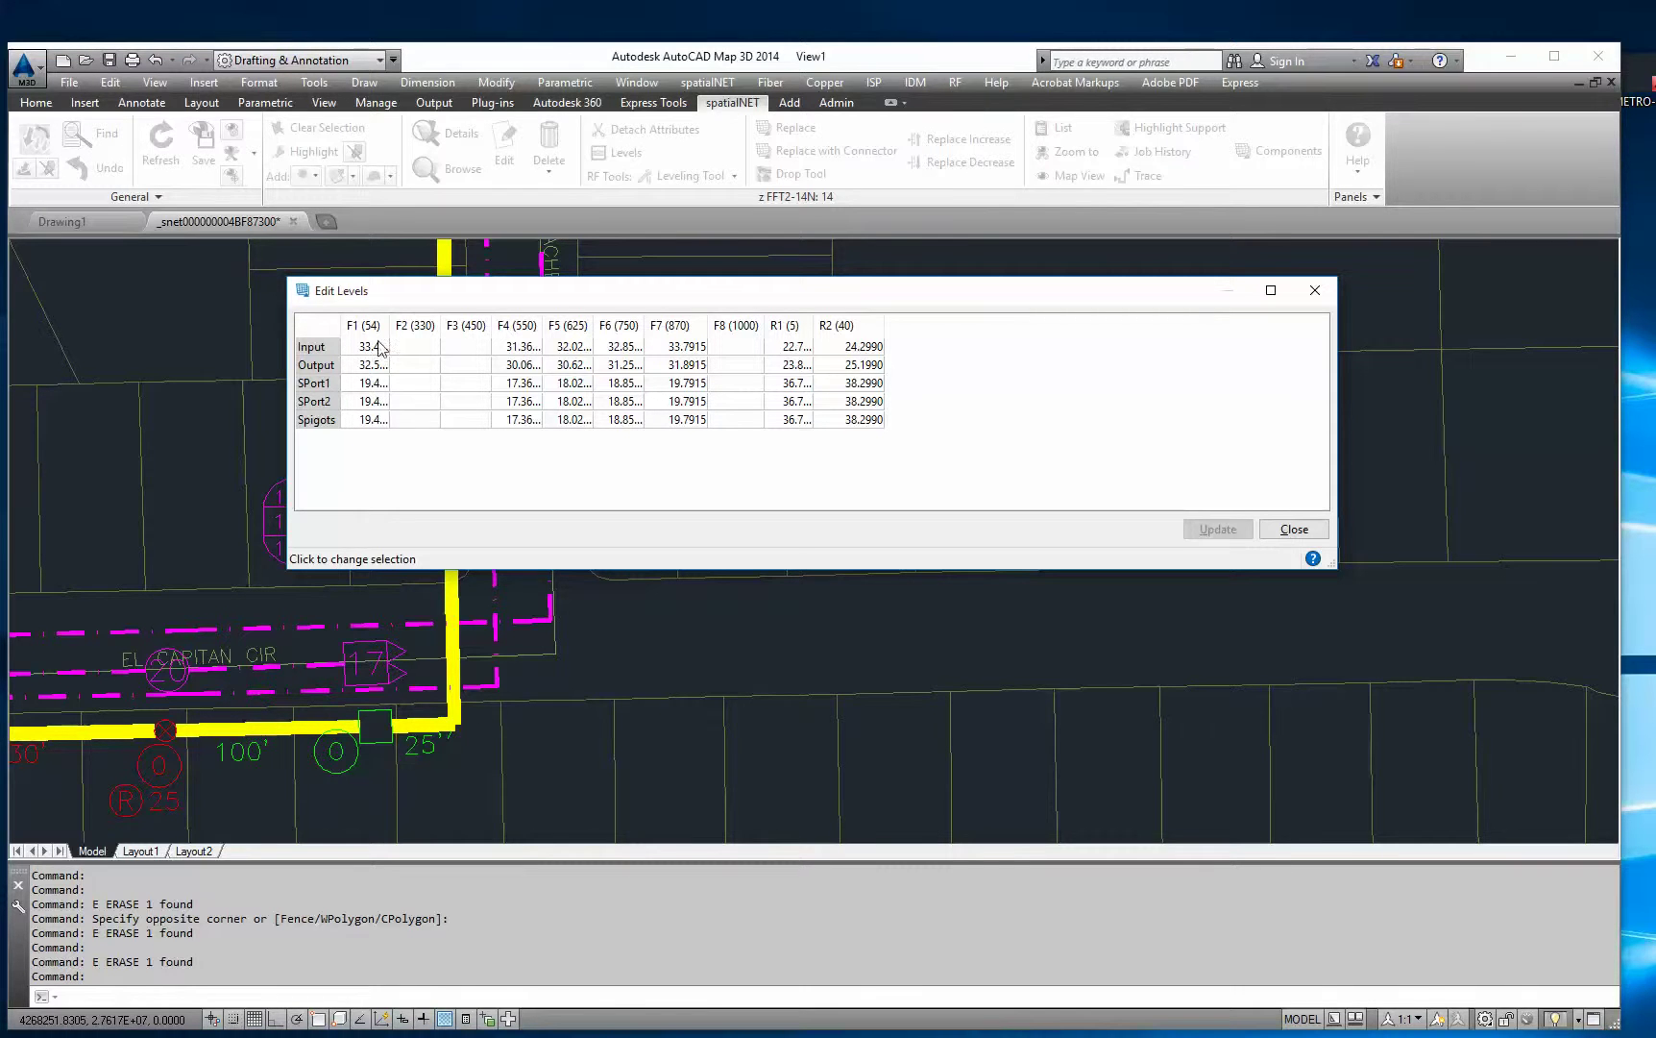
mouse_move(390, 326)
mouse_down()
mouse_move(451, 326)
mouse_move(408, 326)
mouse_up()
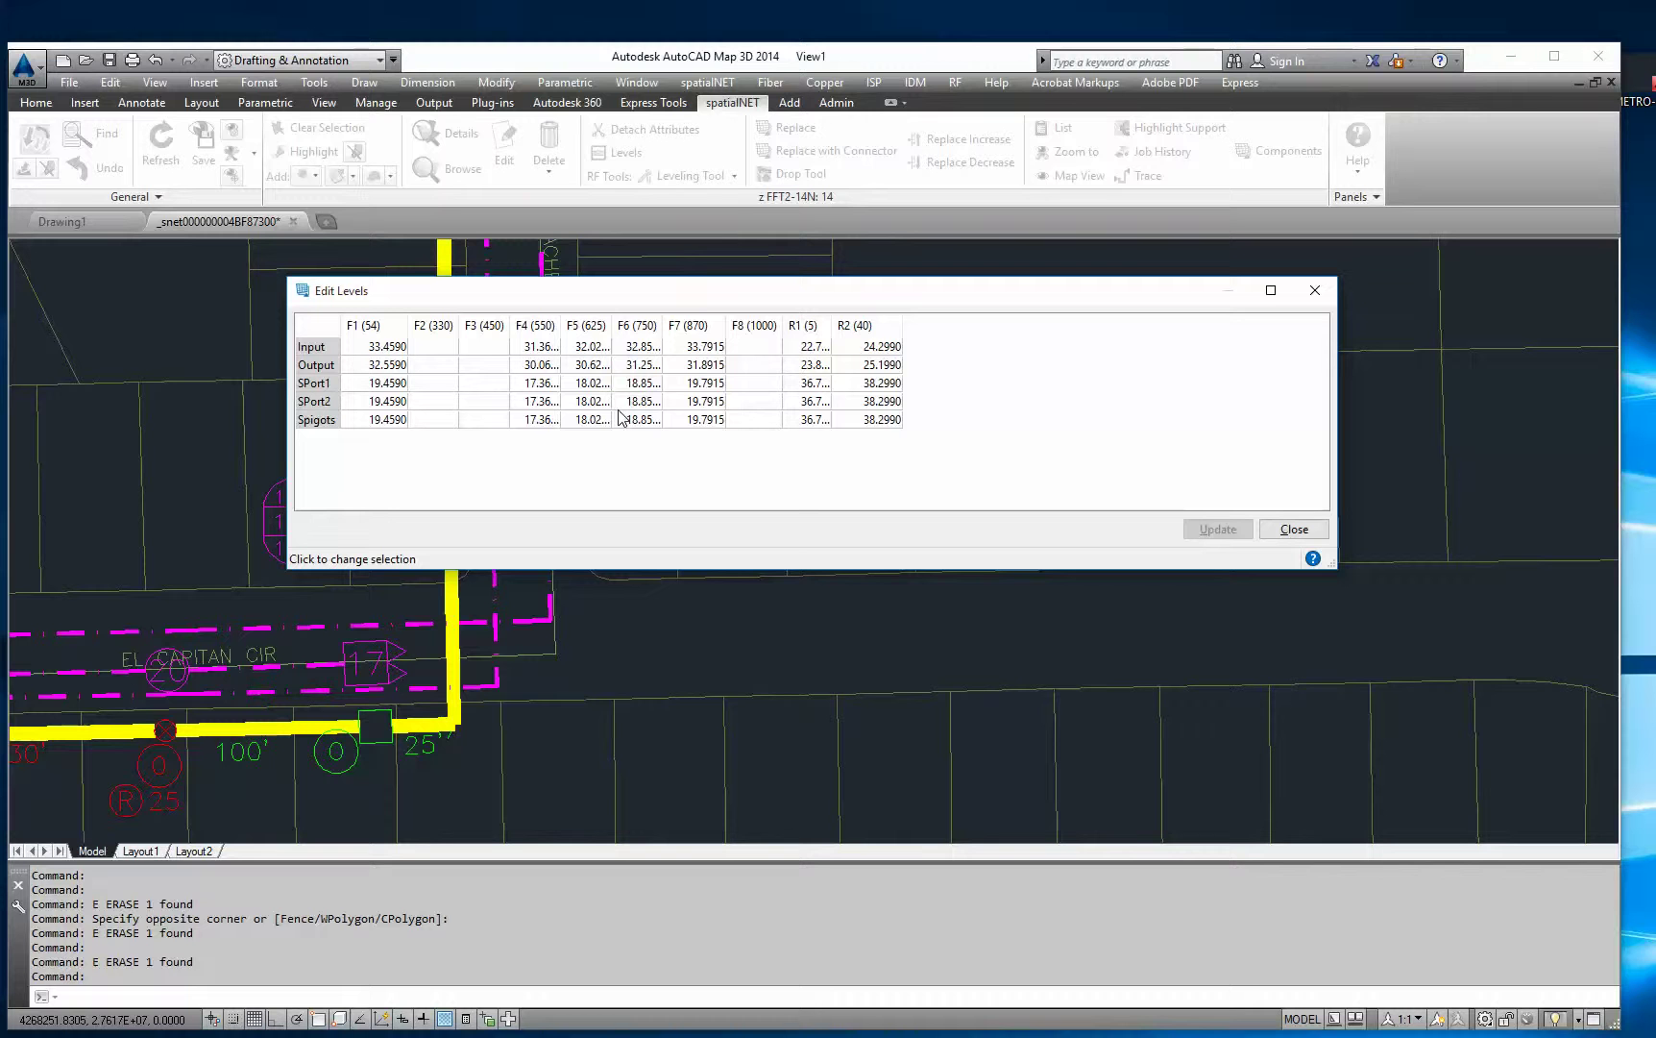
drag(612, 325, 802, 313)
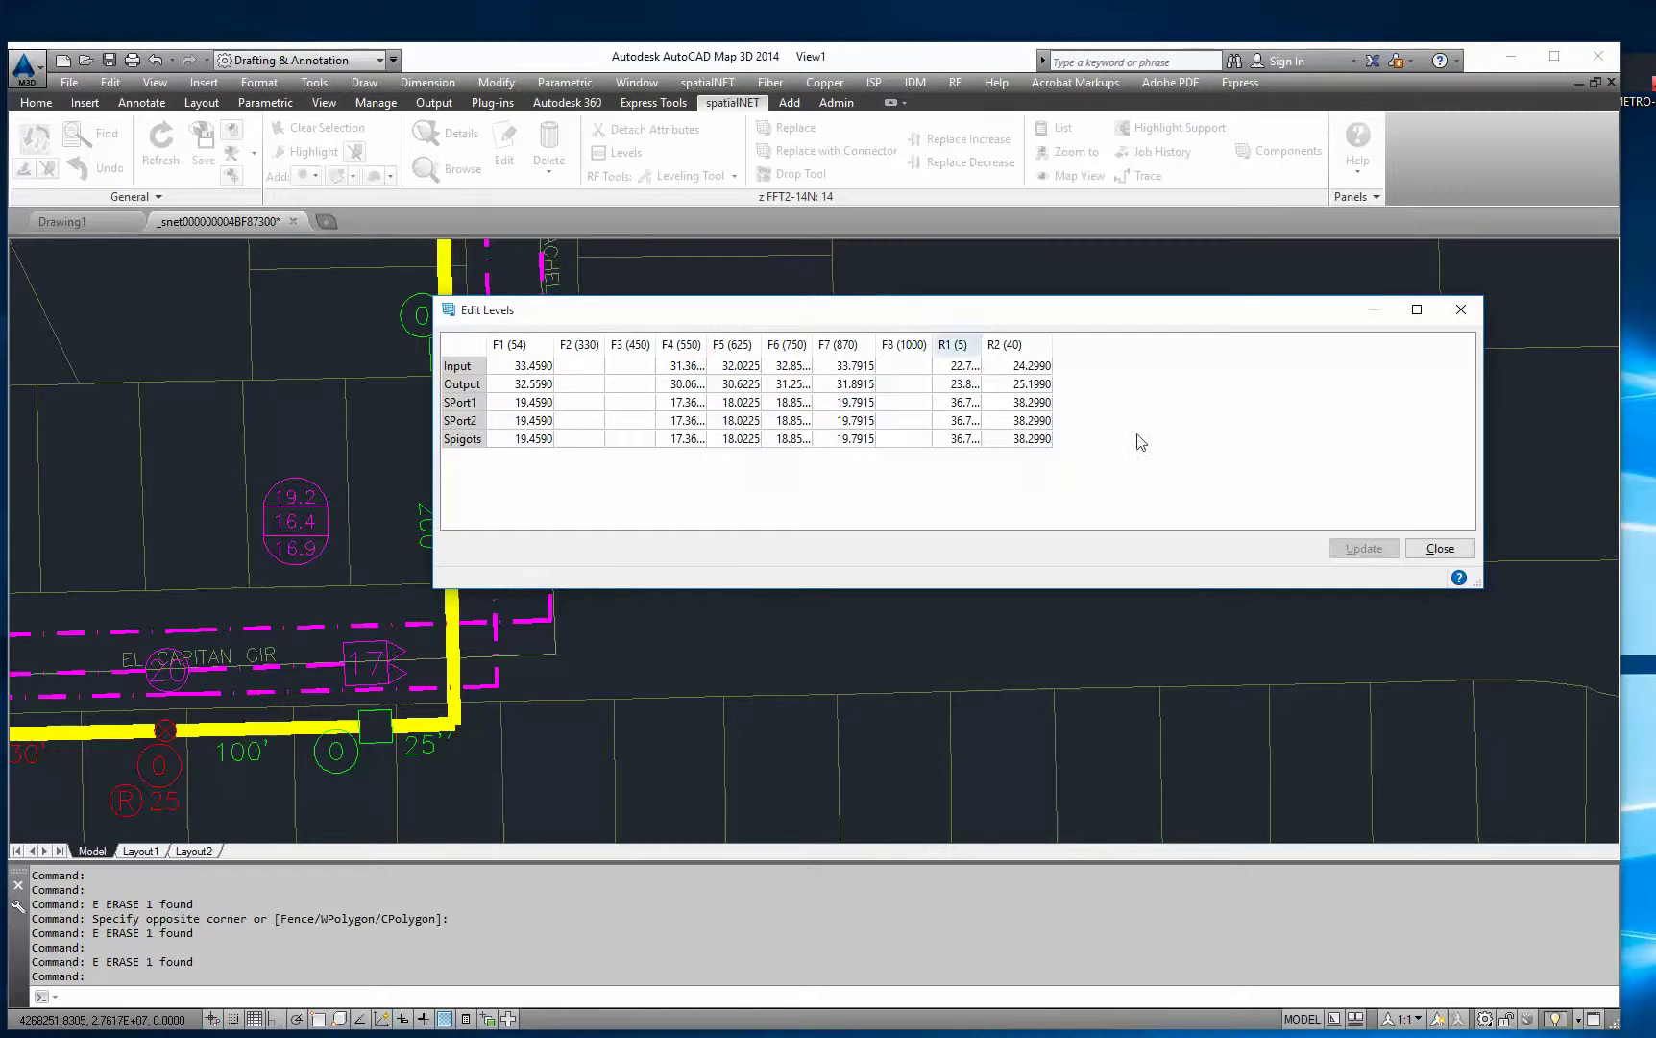
click(1440, 548)
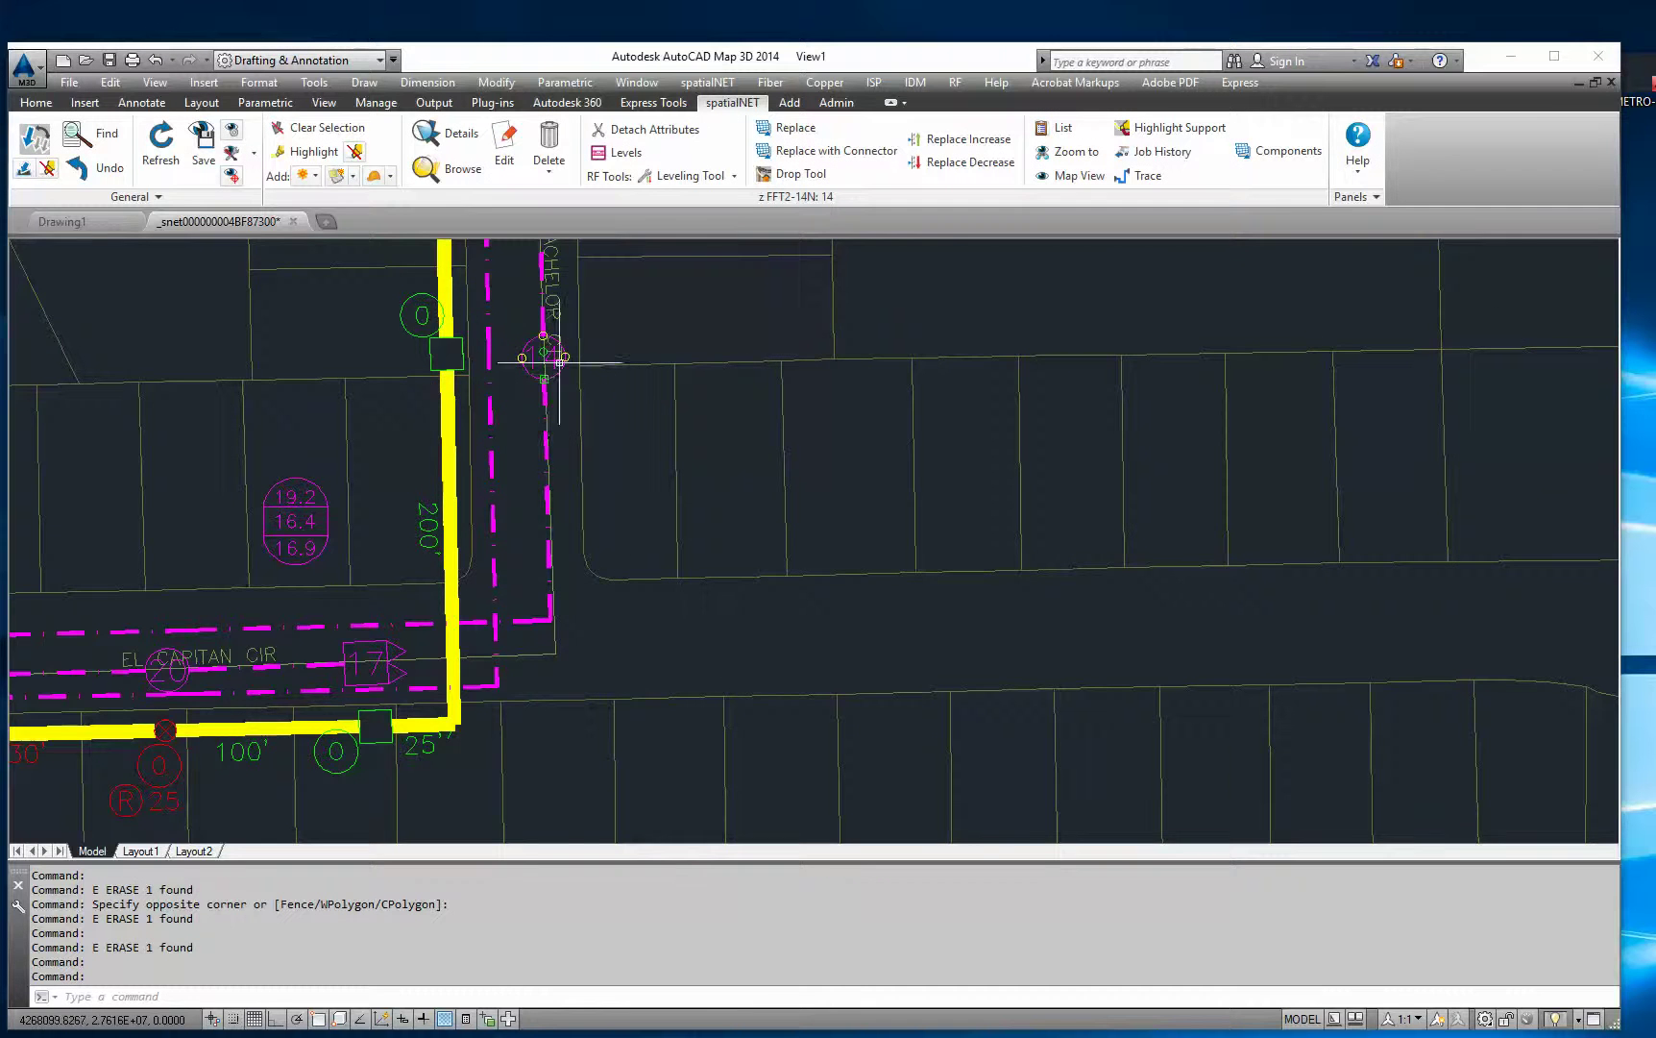
Step: Replace the end tap on Mount Bachelor Ct with equipment type z FFT2-7N
mouse_move(555, 362)
middle_down()
mouse_move(602, 481)
mouse_move(606, 779)
middle_up()
scroll(562, 498, up, 2)
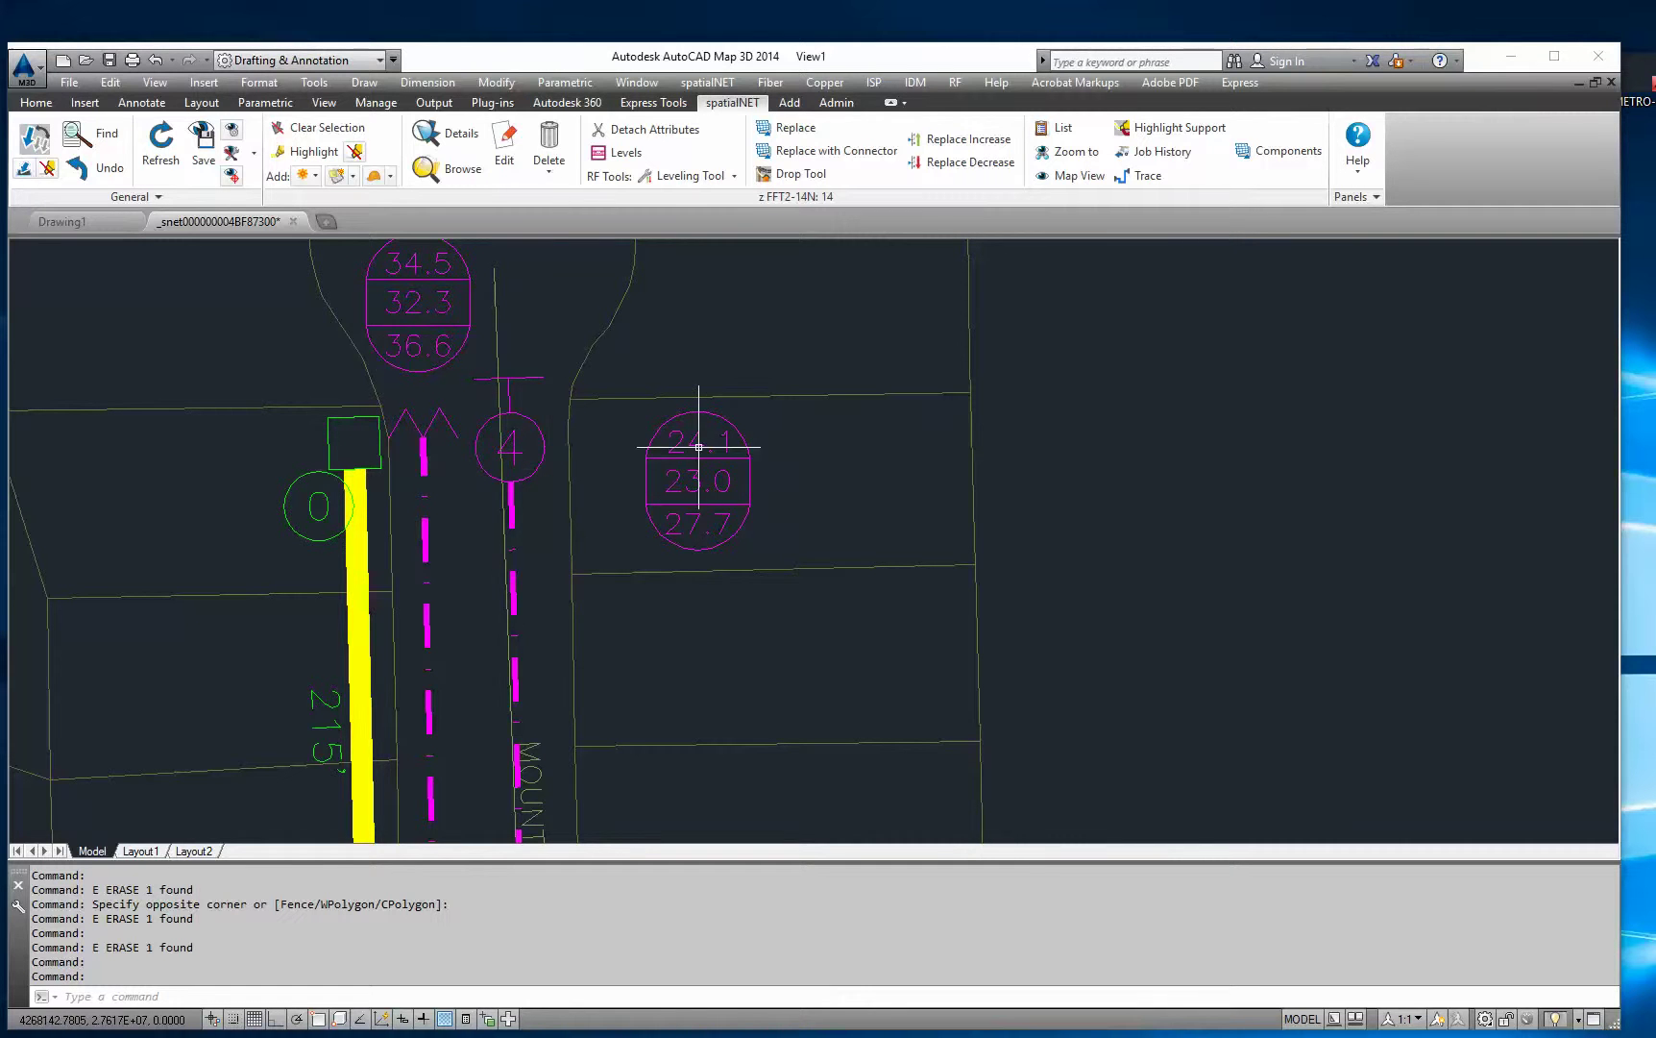
click(538, 434)
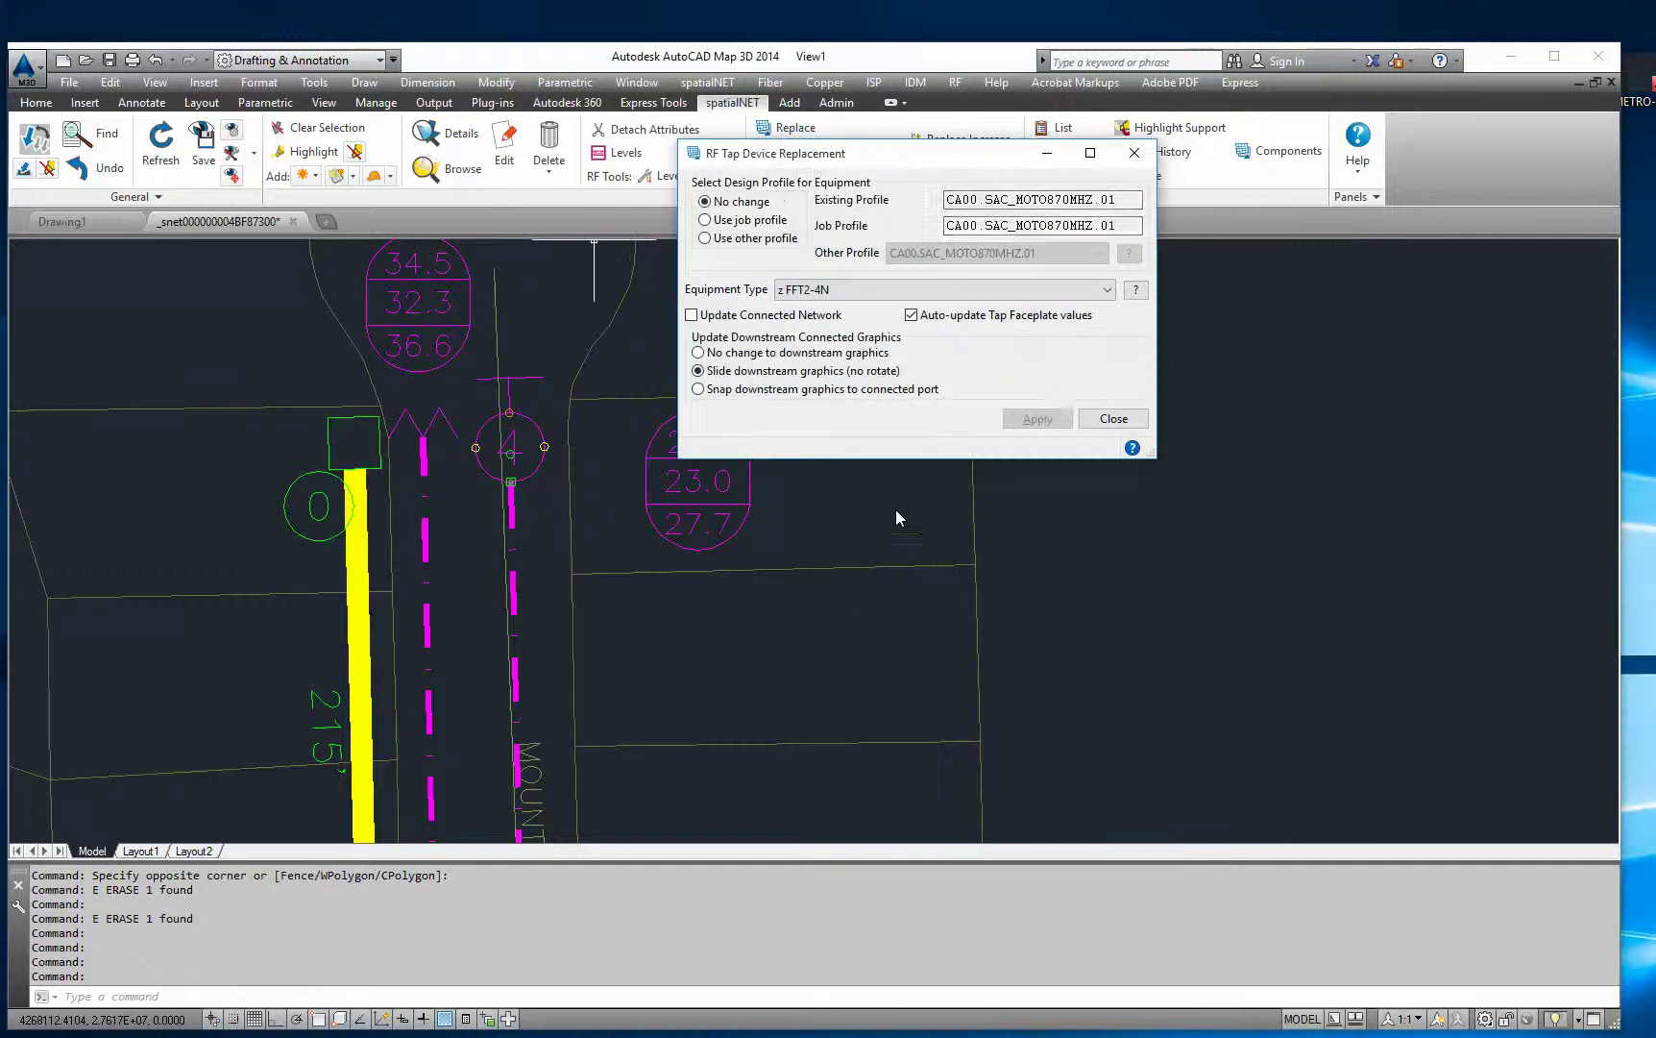
click(1113, 418)
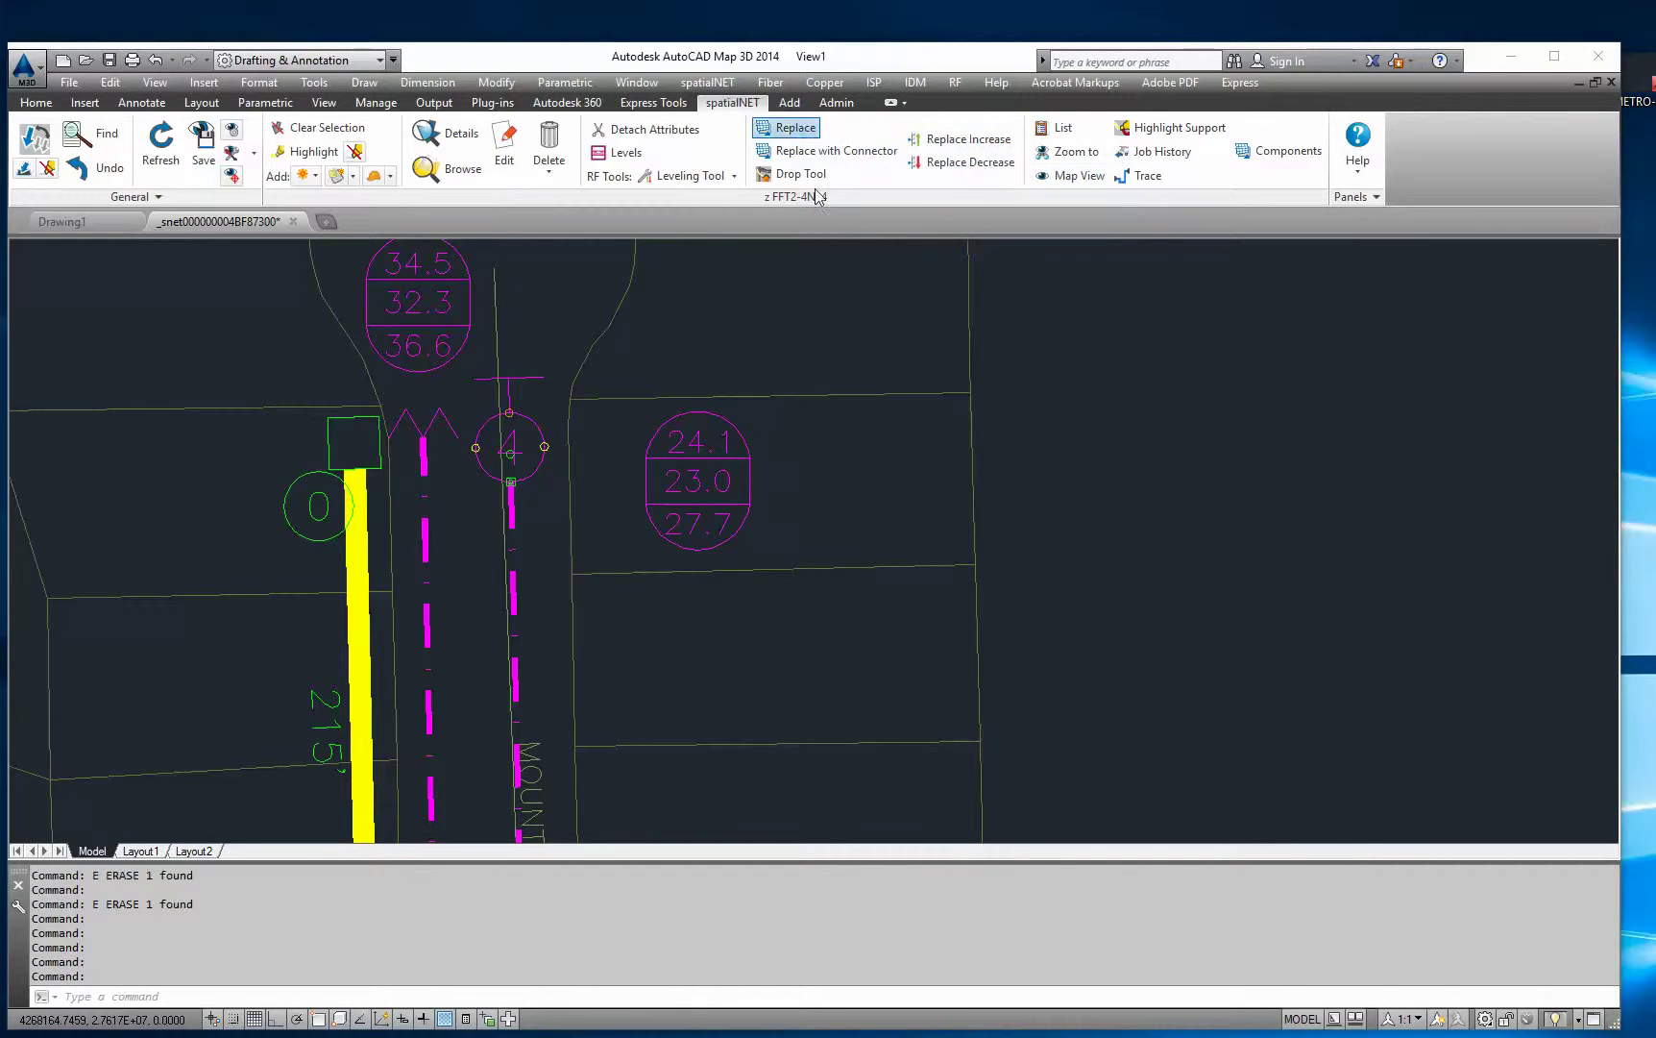
click(804, 134)
click(894, 291)
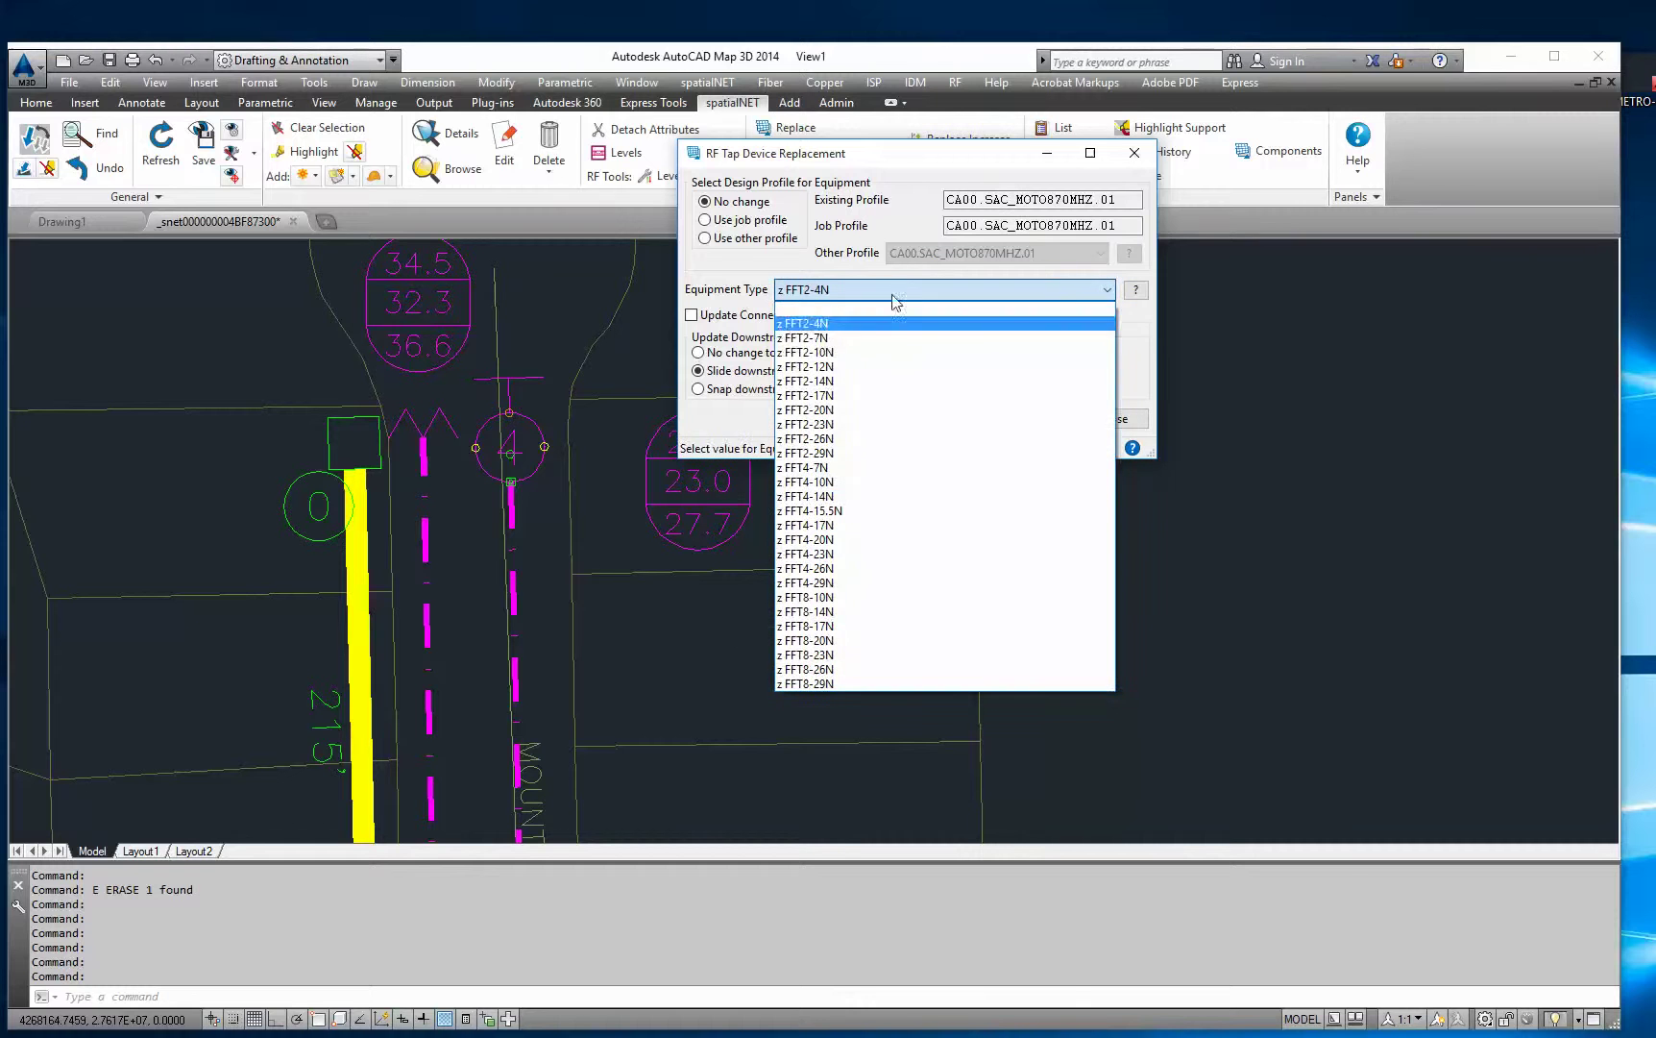
click(867, 346)
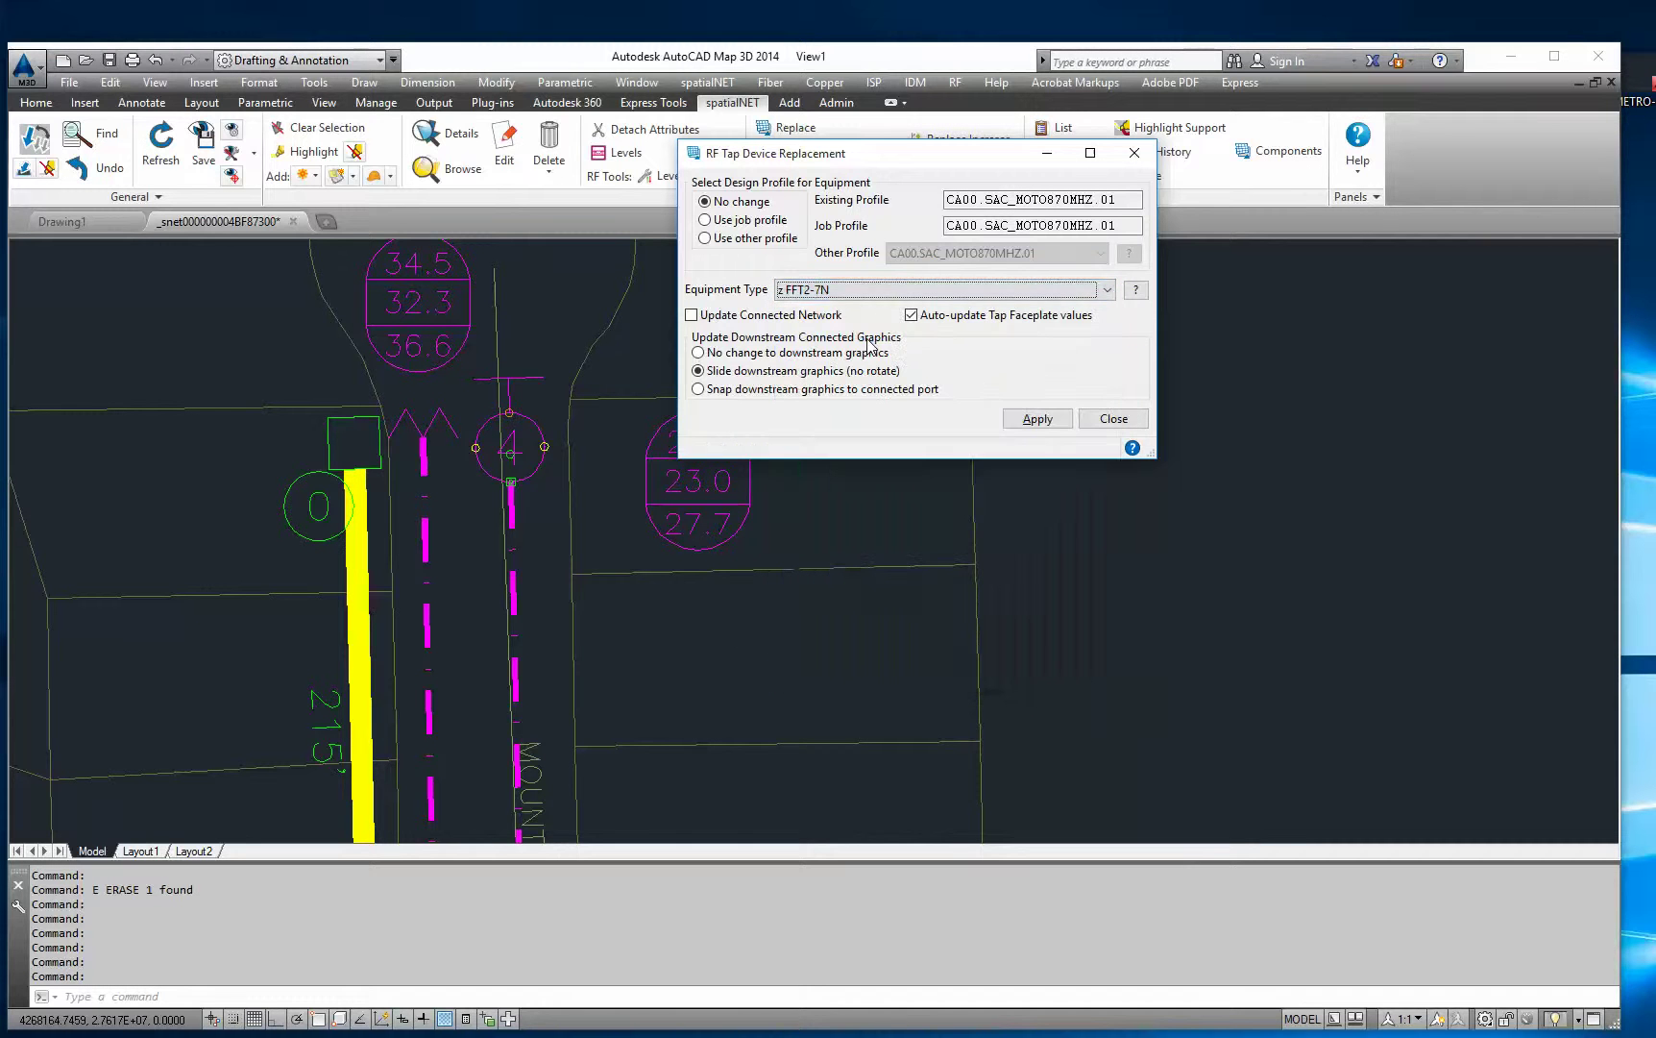
click(1032, 420)
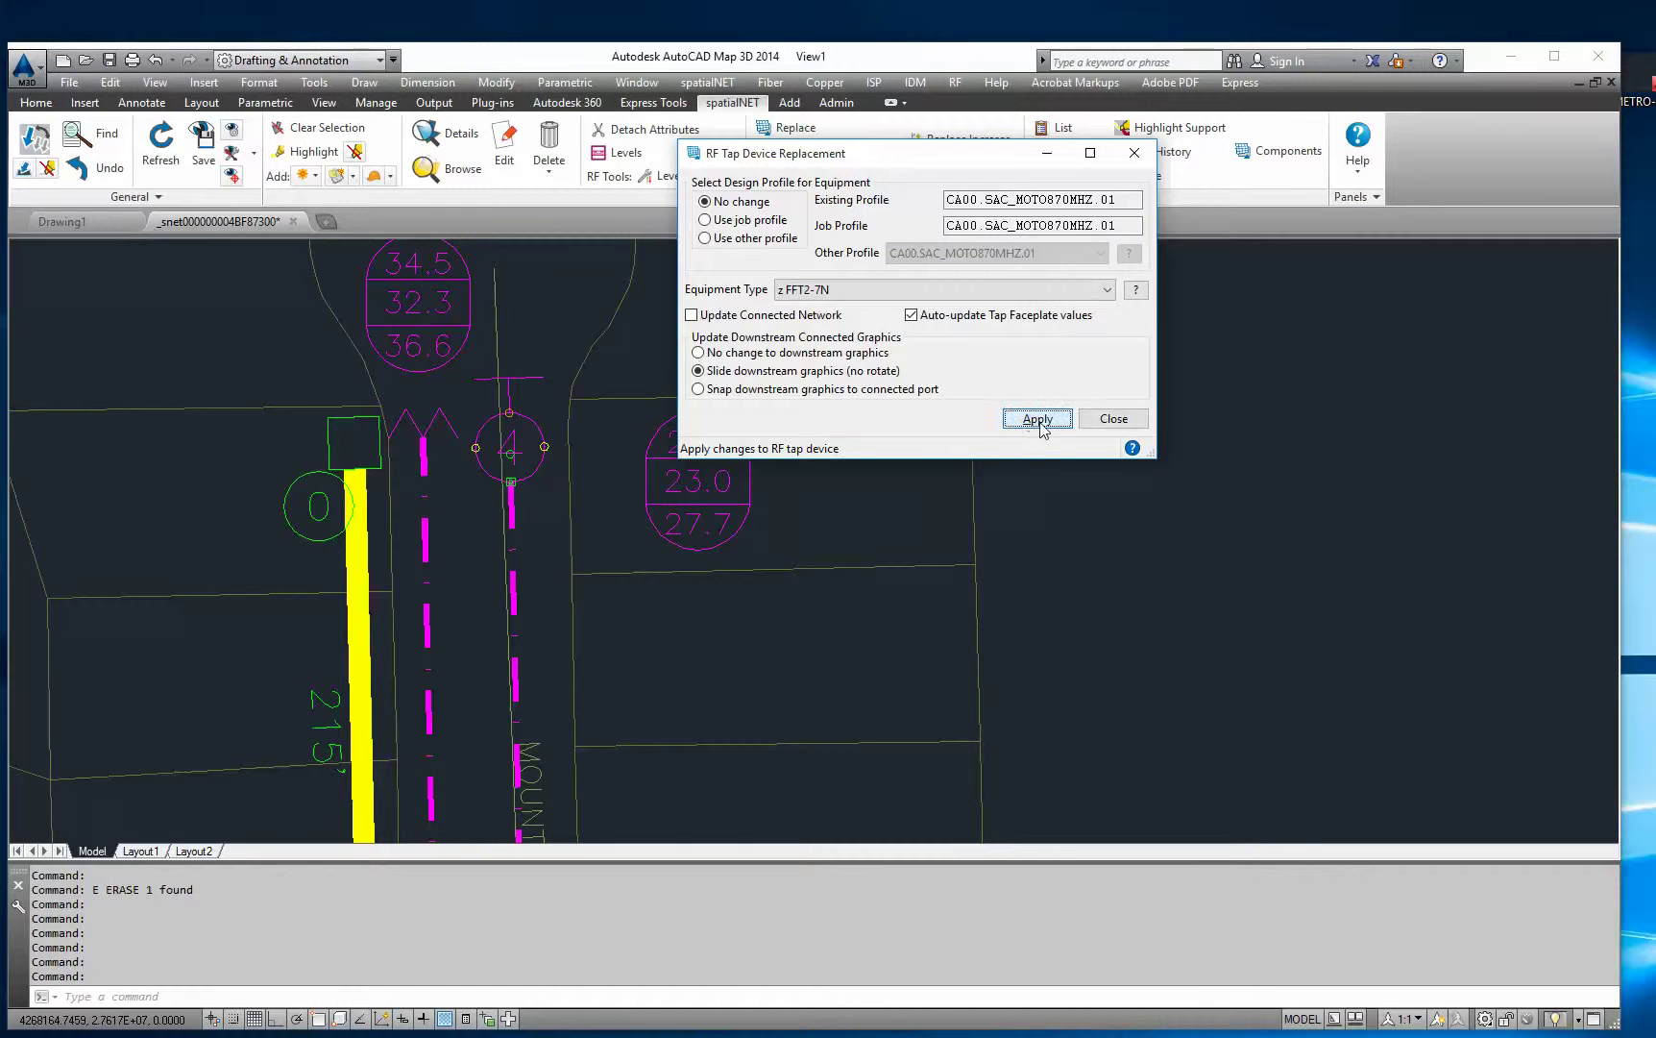
click(1119, 422)
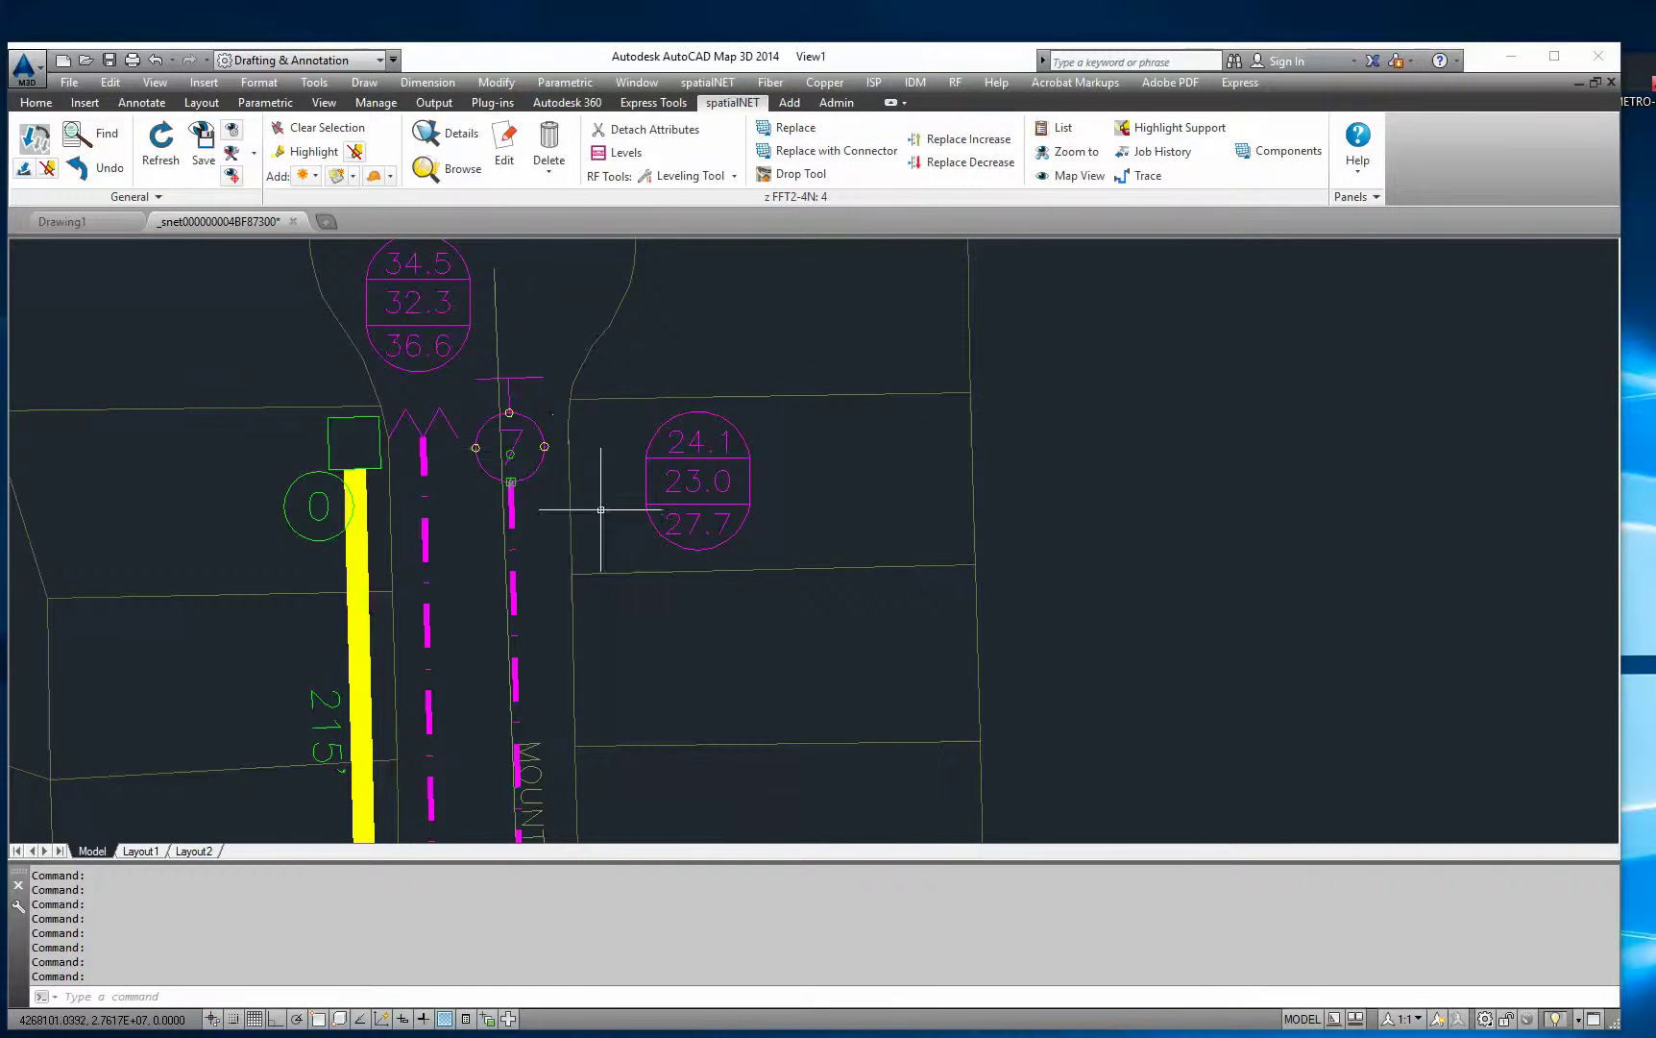
middle_drag(769, 698, 720, 406)
scroll(589, 653, down, 1)
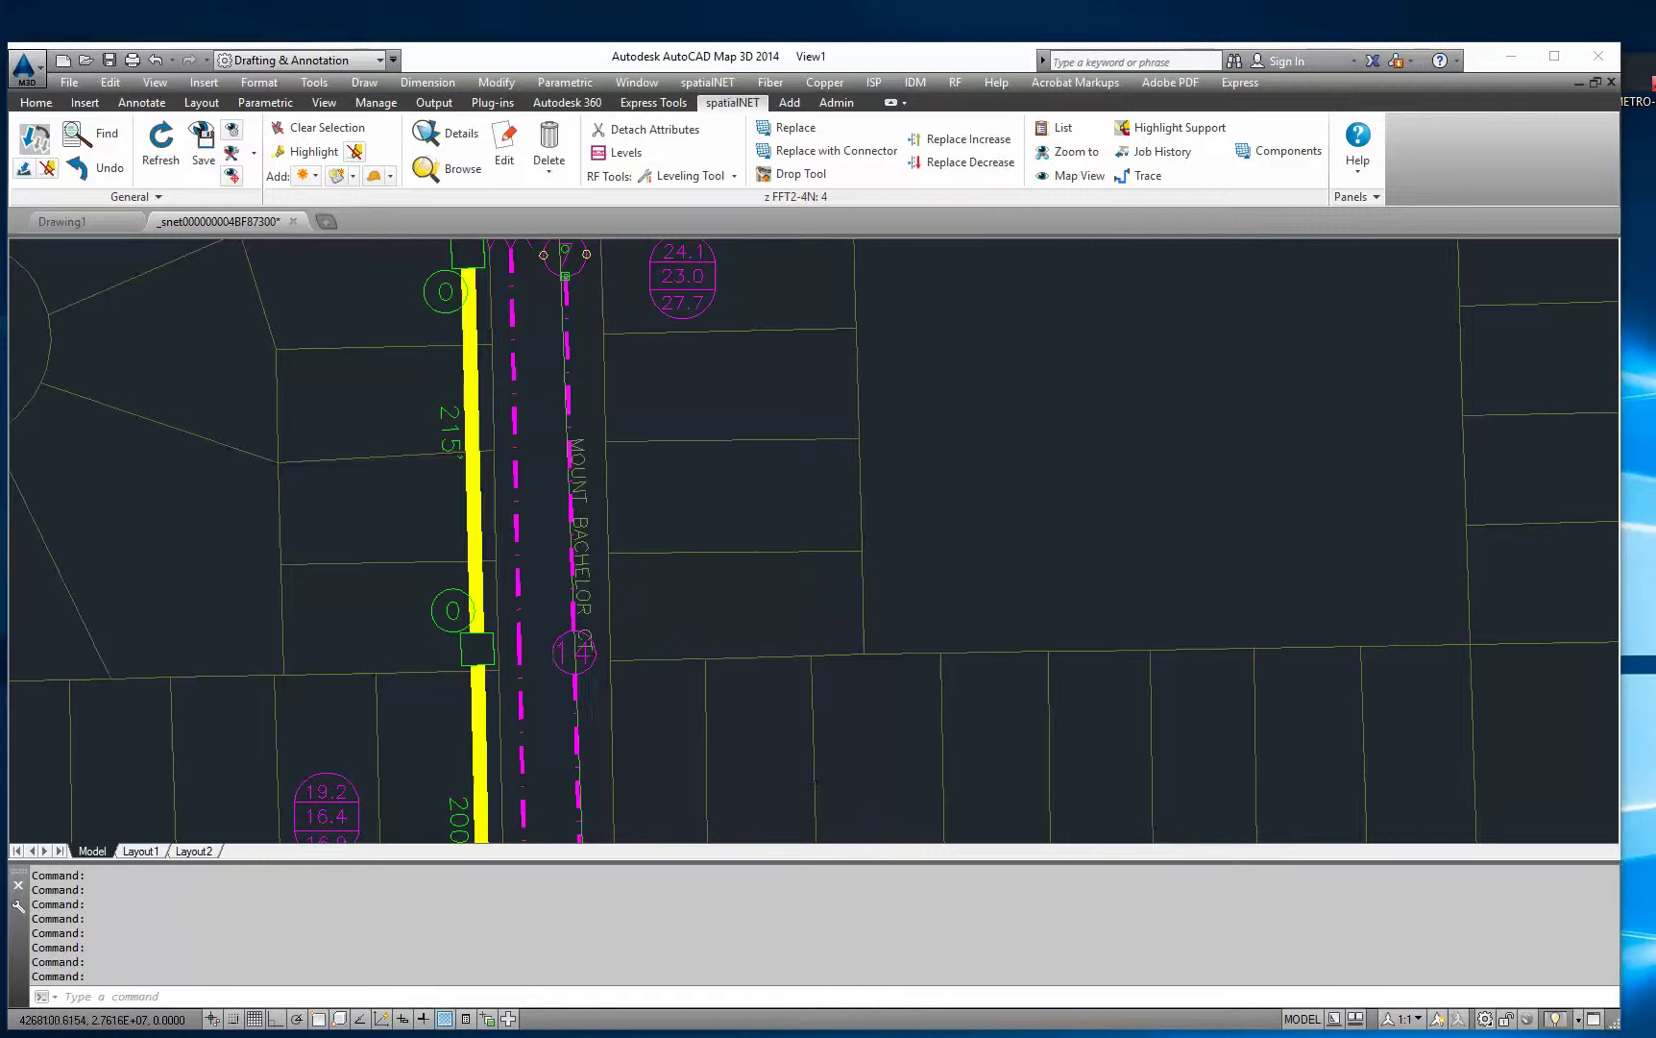
Step: Set up an RF re-level from the z FFT2-14N tap with tap faceplate auto-update off and termination at the next active on
click(588, 653)
click(680, 175)
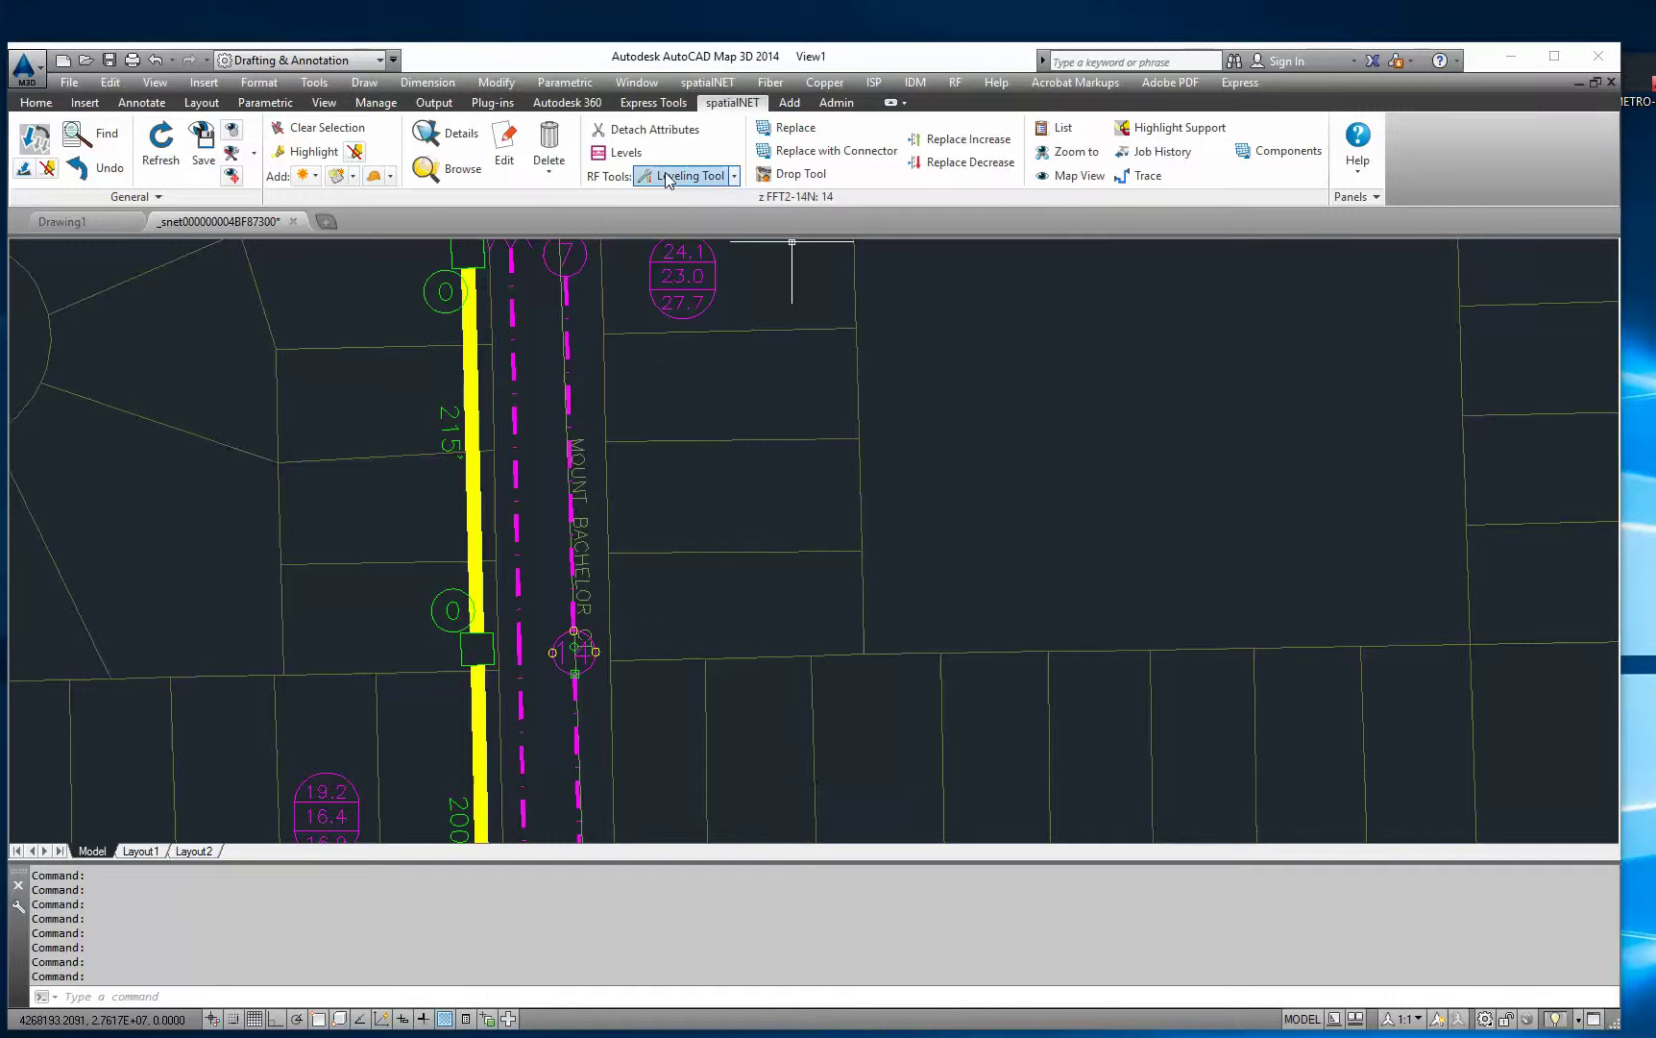
drag(856, 179, 949, 300)
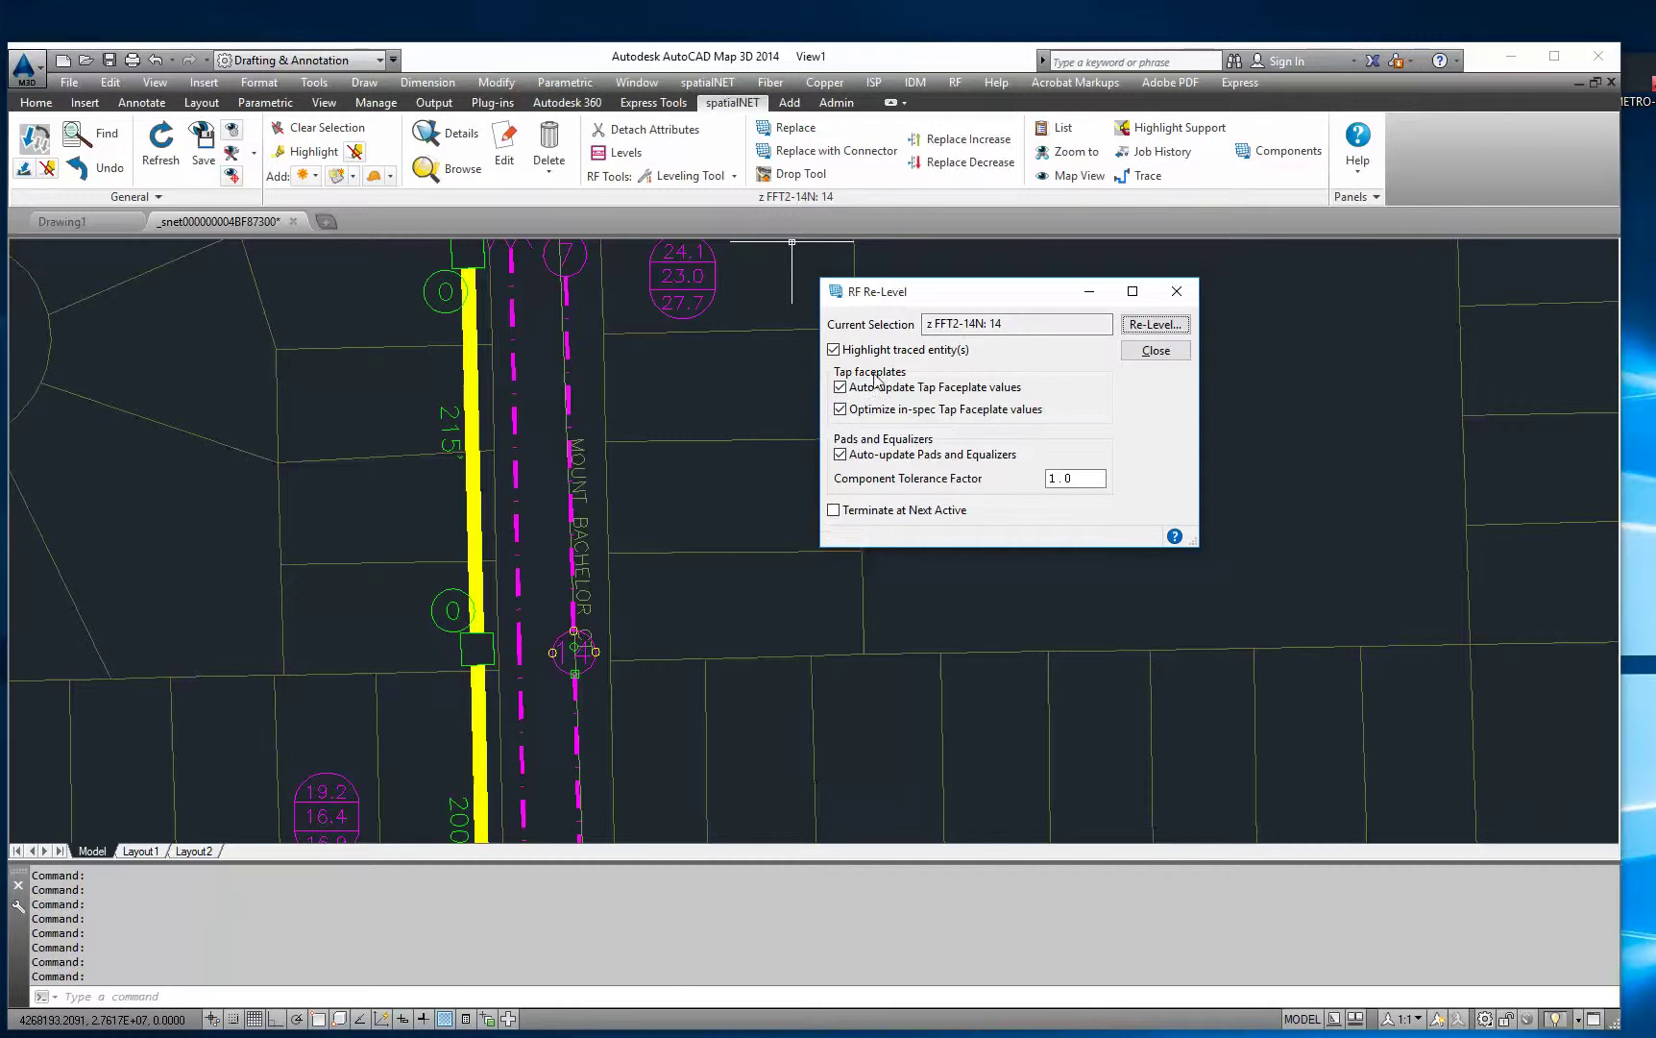
click(899, 390)
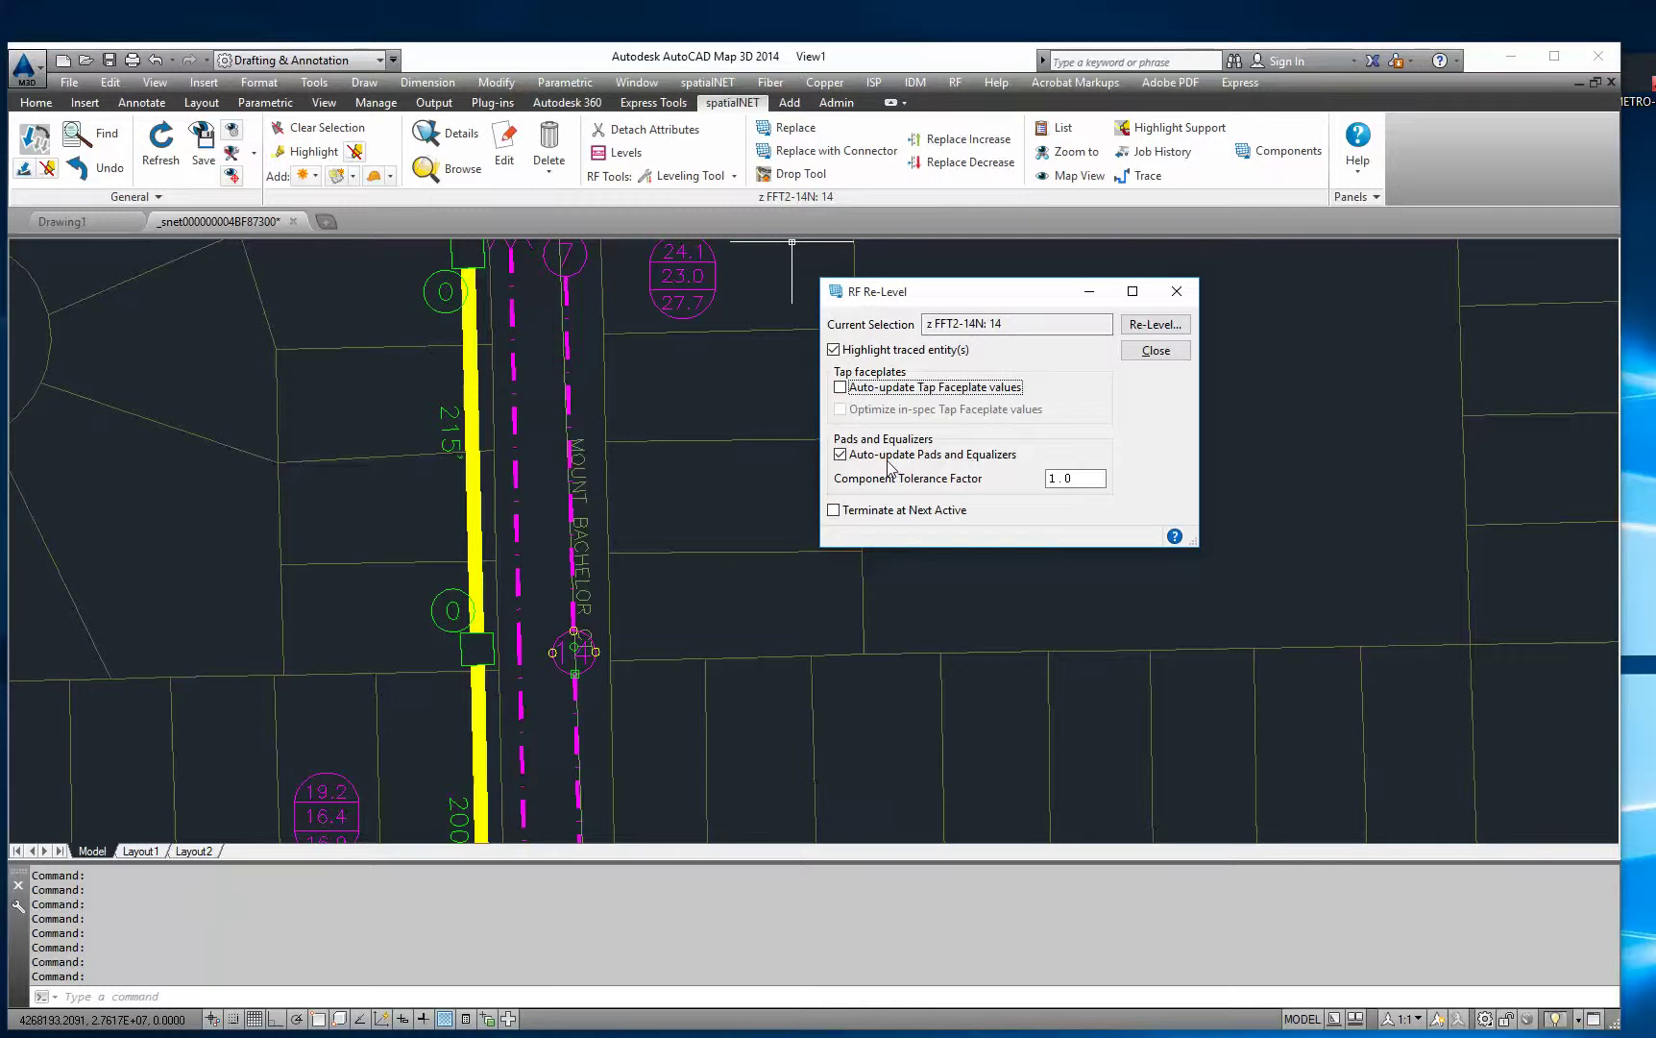
click(832, 513)
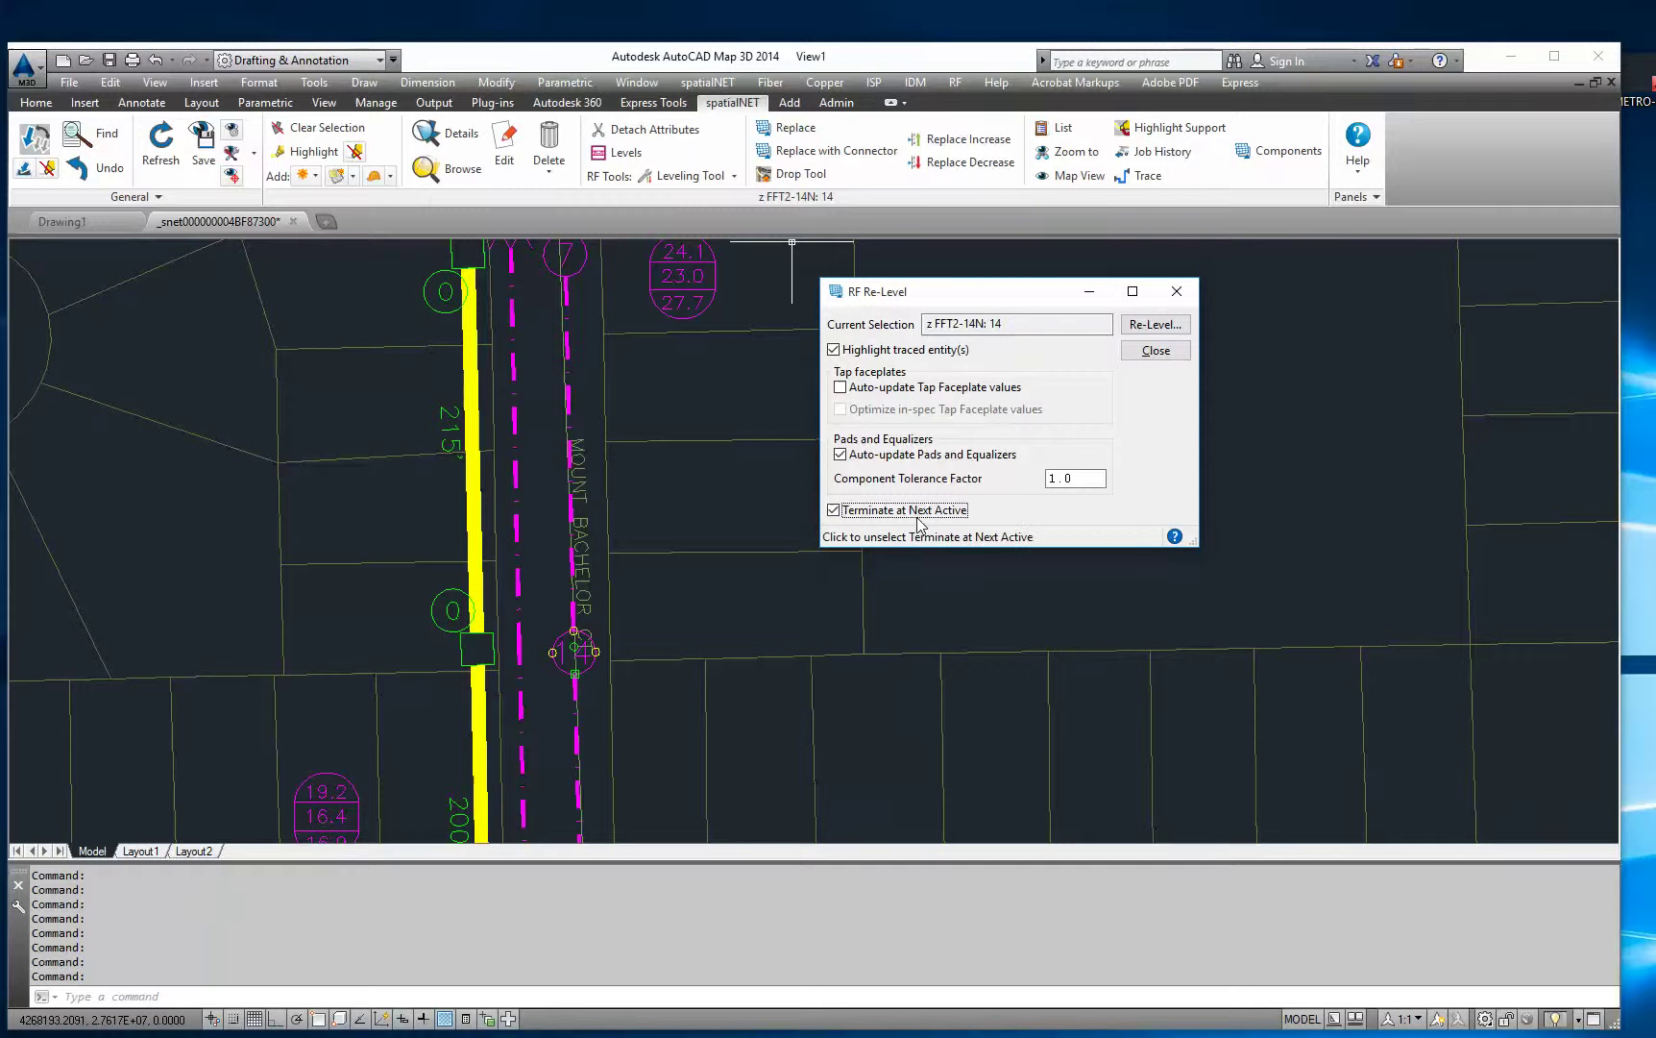
Step: Run the re-level on Mount Bachelor Ct, review the level check results and update the traced entities
click(1139, 326)
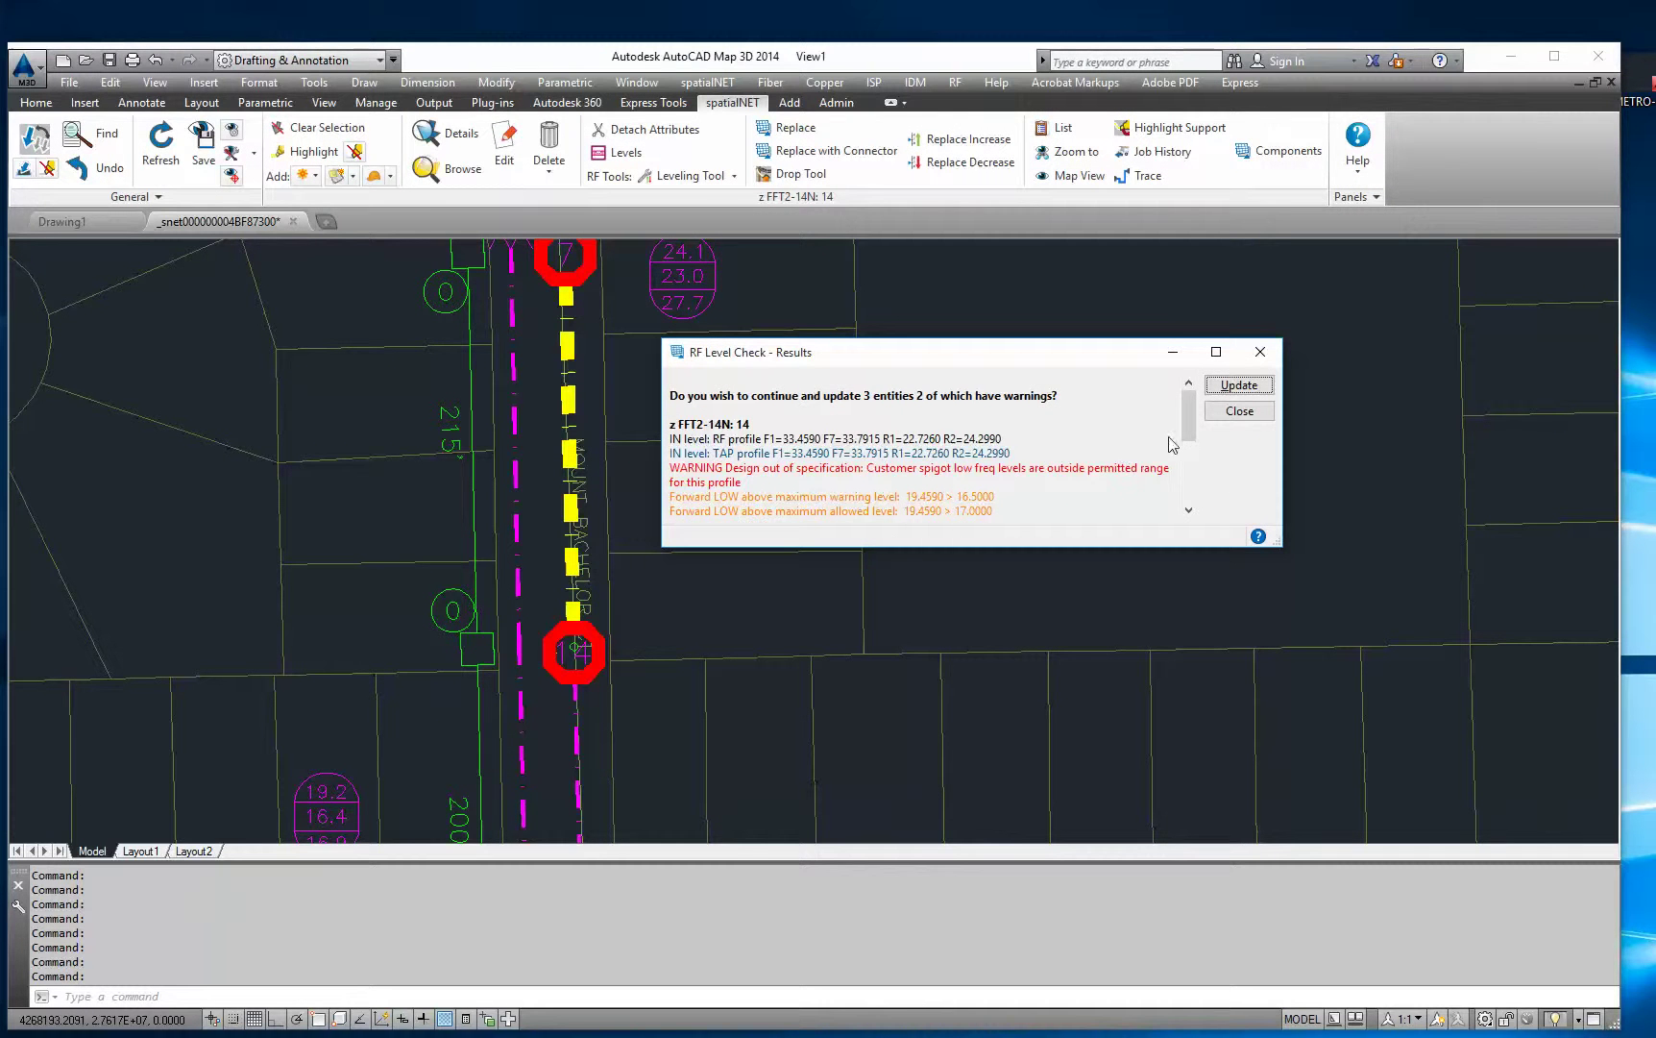
drag(1188, 432, 1189, 452)
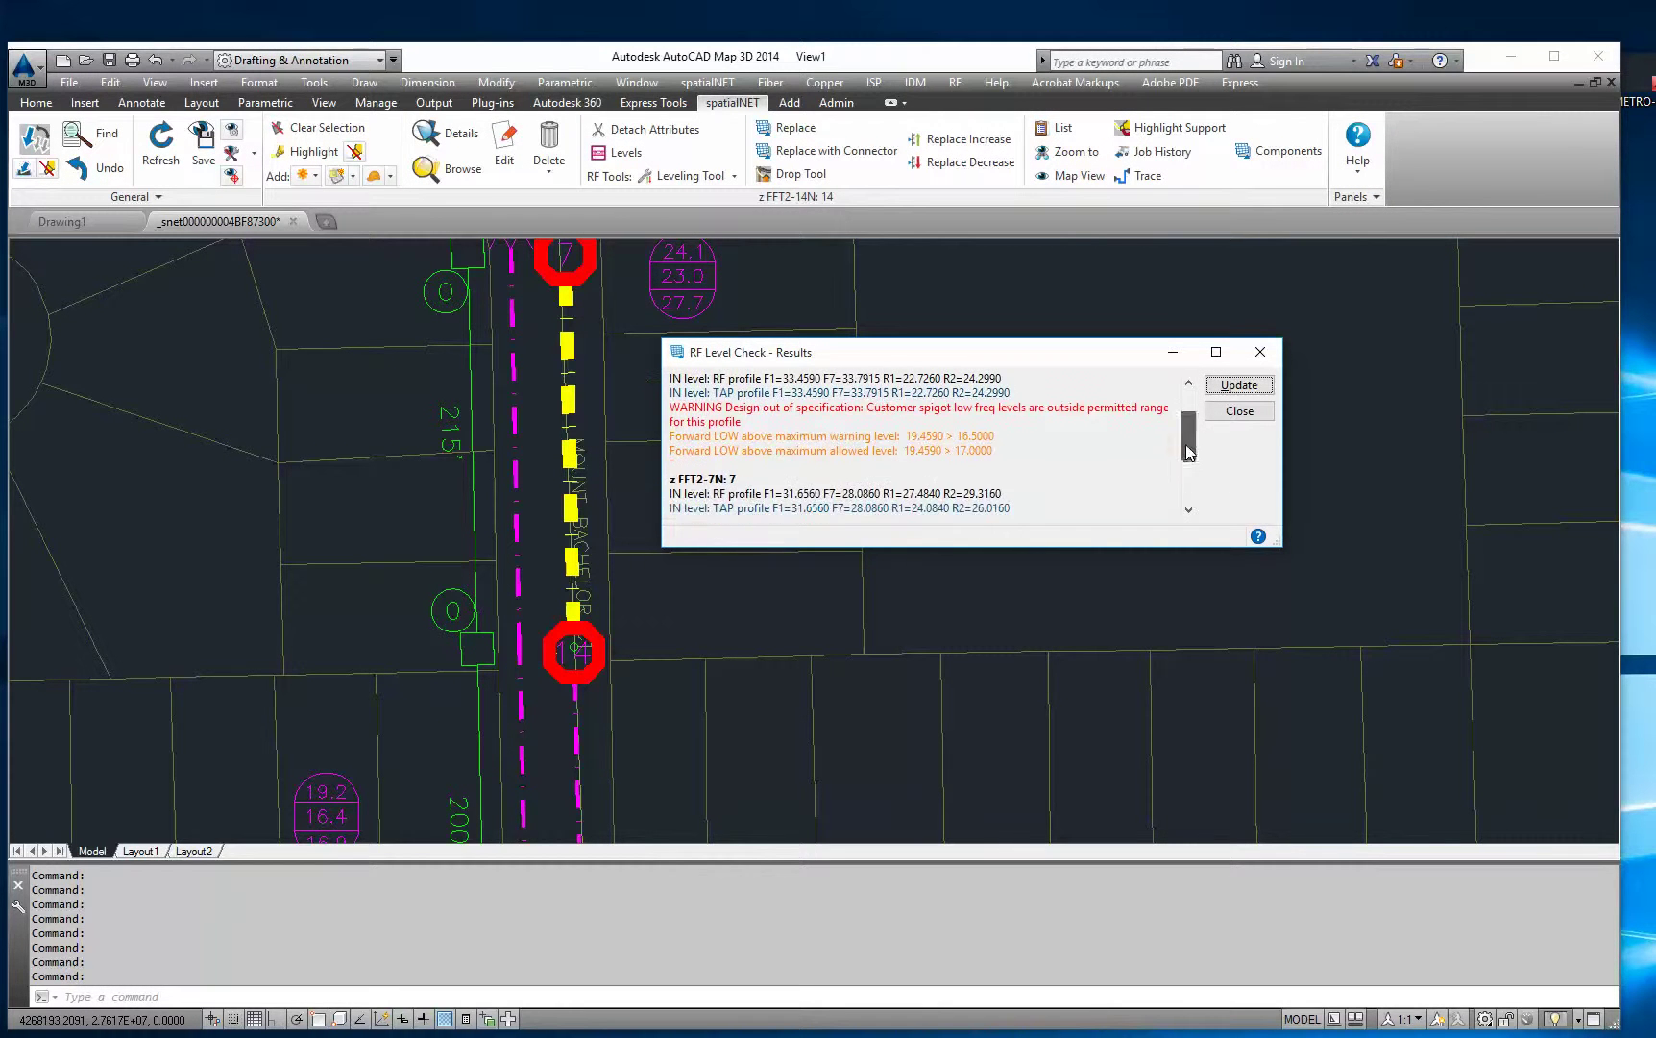
click(1239, 384)
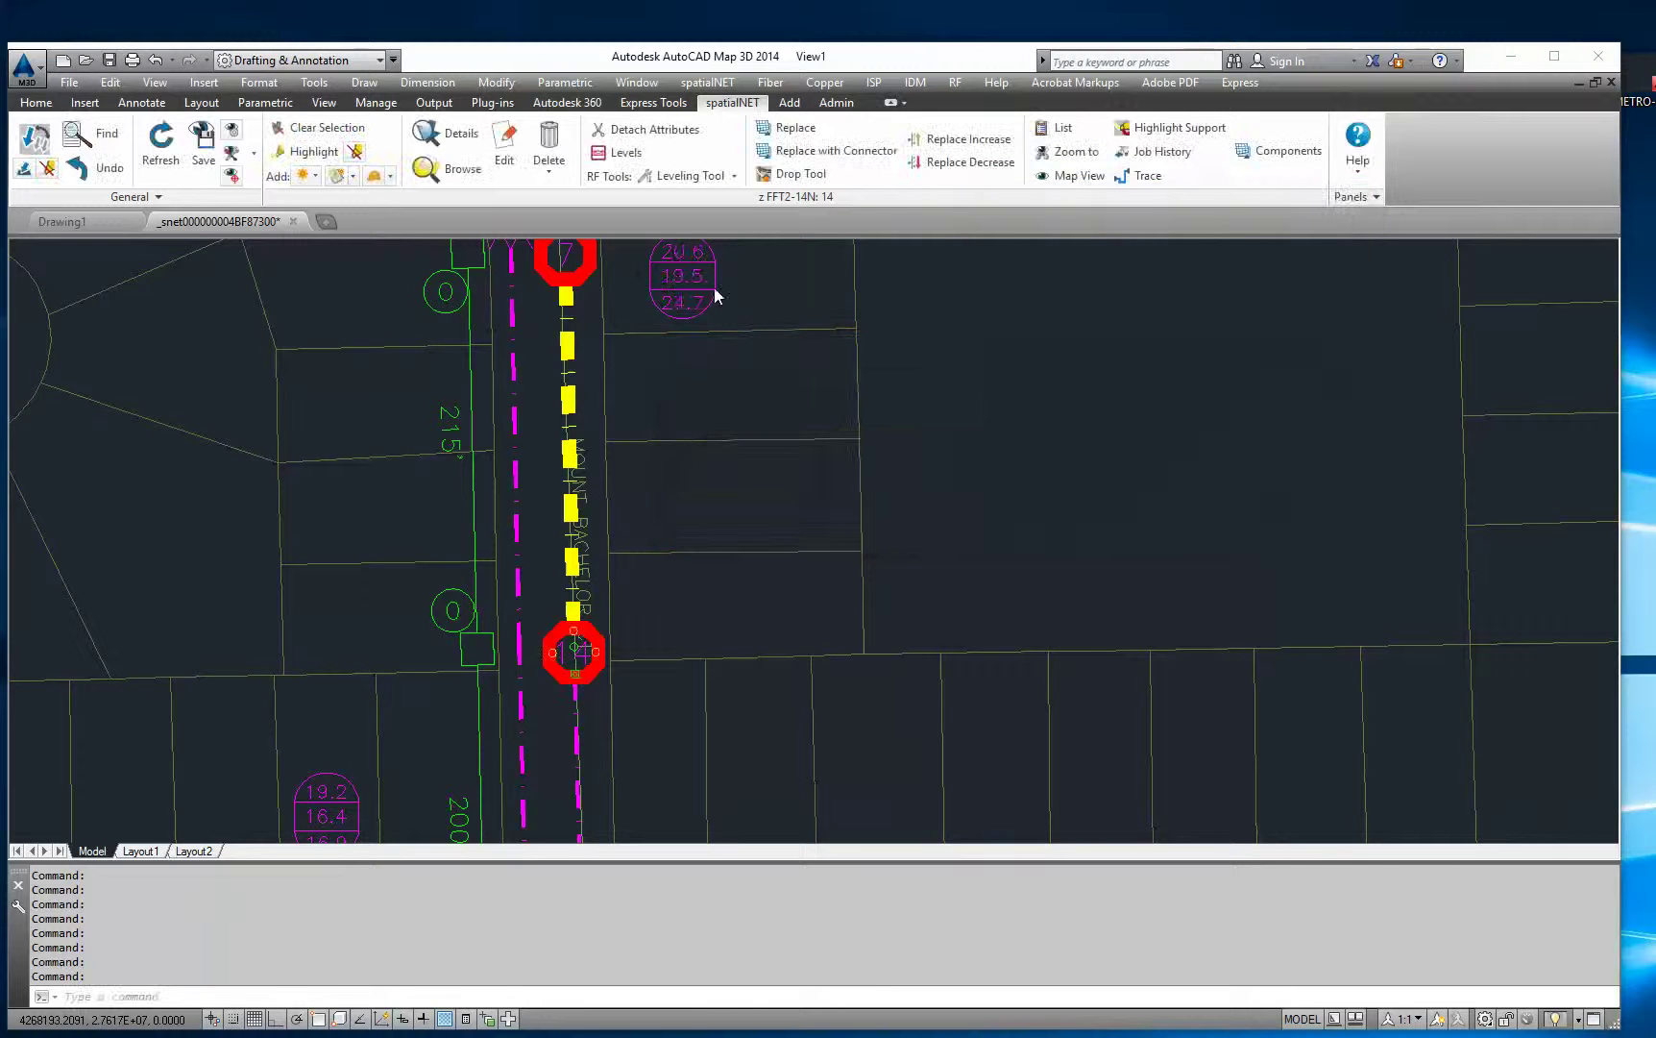
click(699, 385)
scroll(735, 413, up, 2)
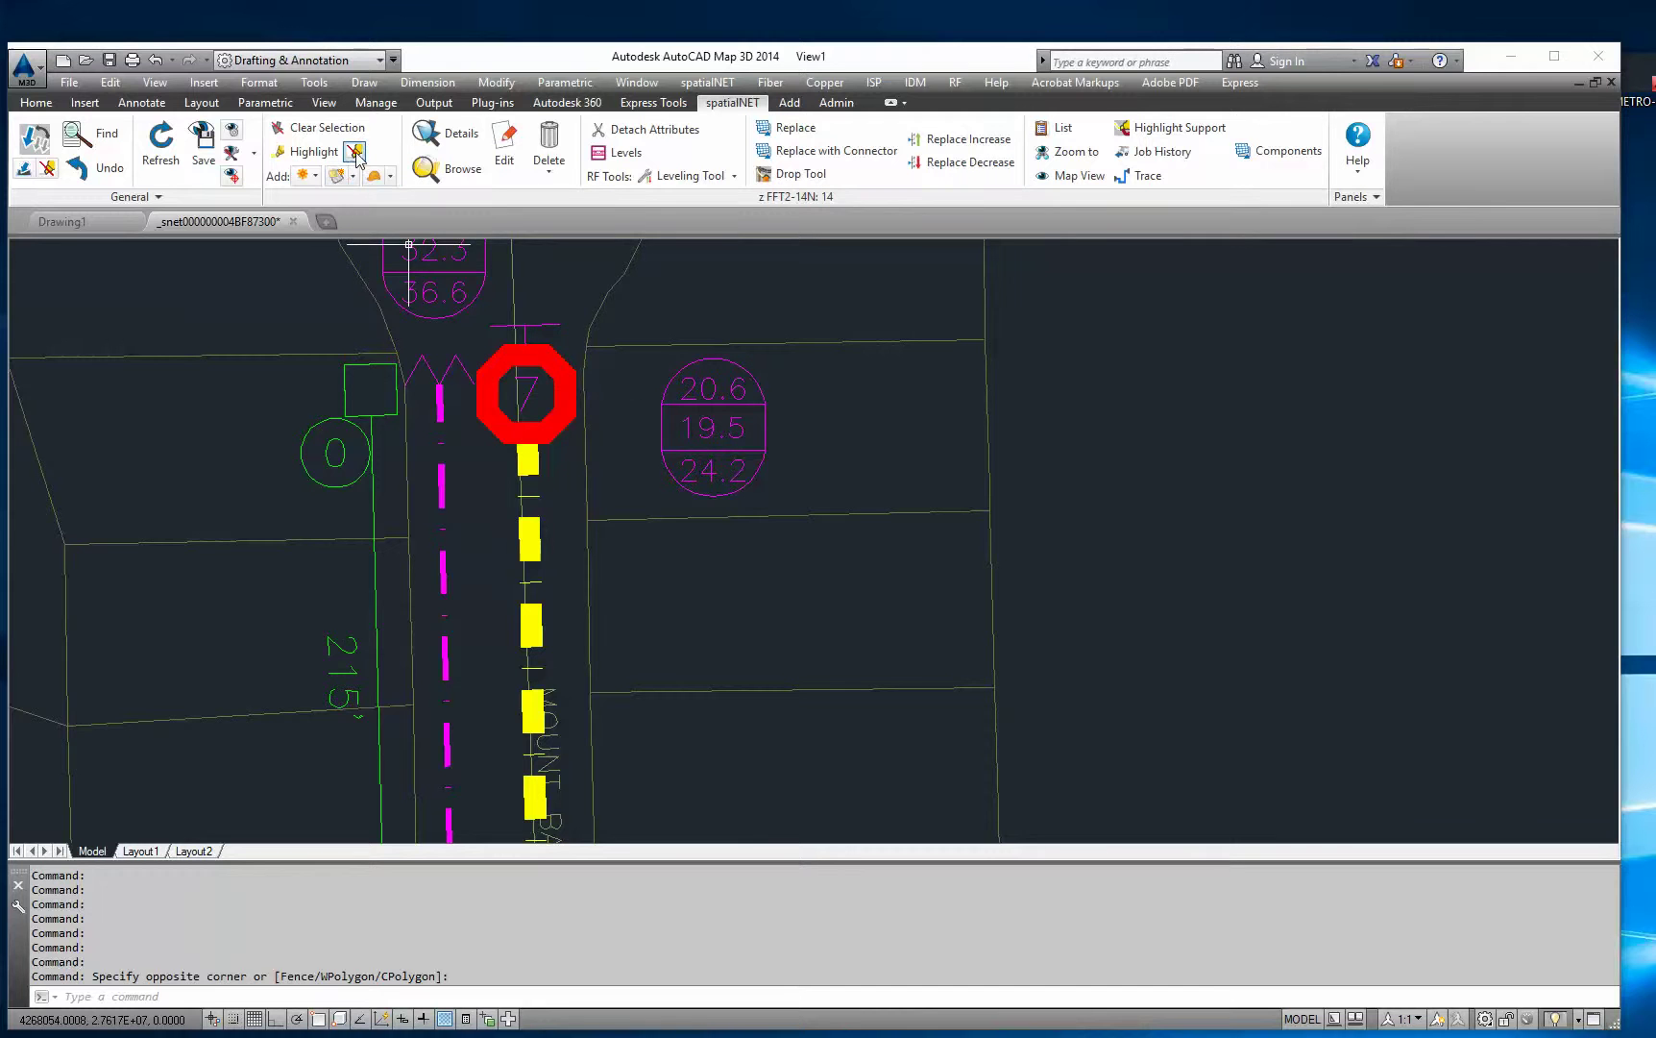
Step: Check which Pad, Equalizer and Spigot Coupler component types are available for the z FFT2-7N end tap, without adding a component
click(545, 384)
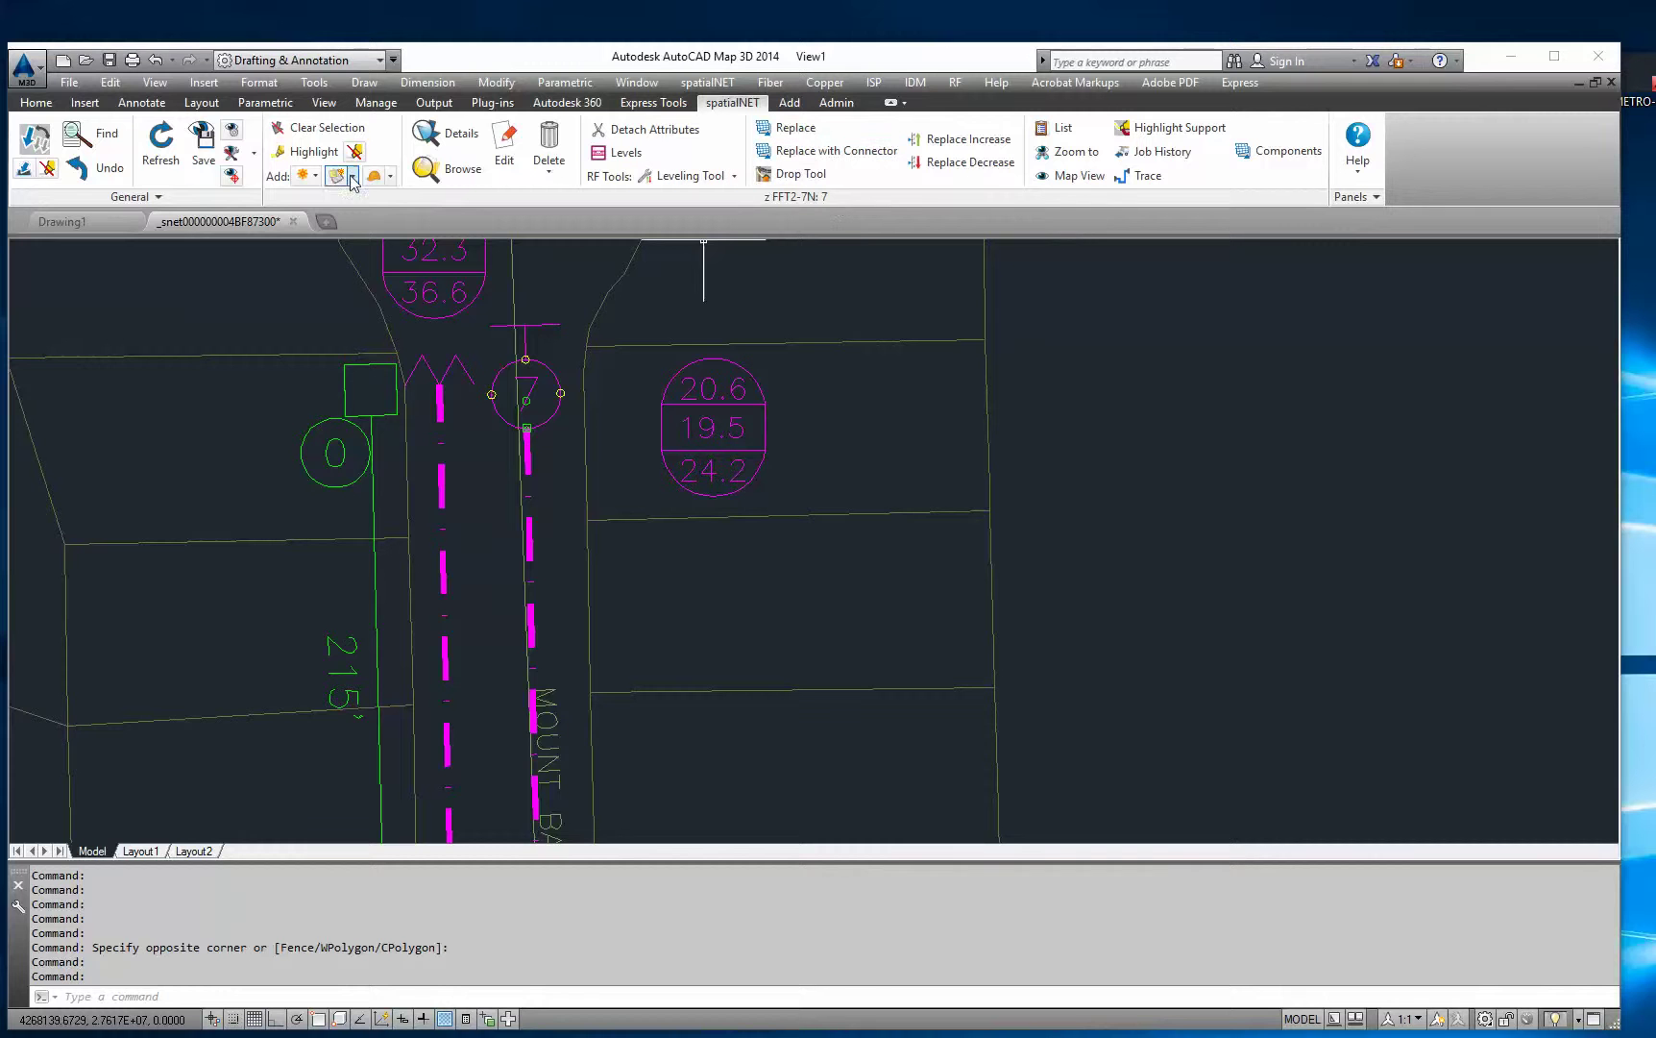
click(306, 177)
click(576, 215)
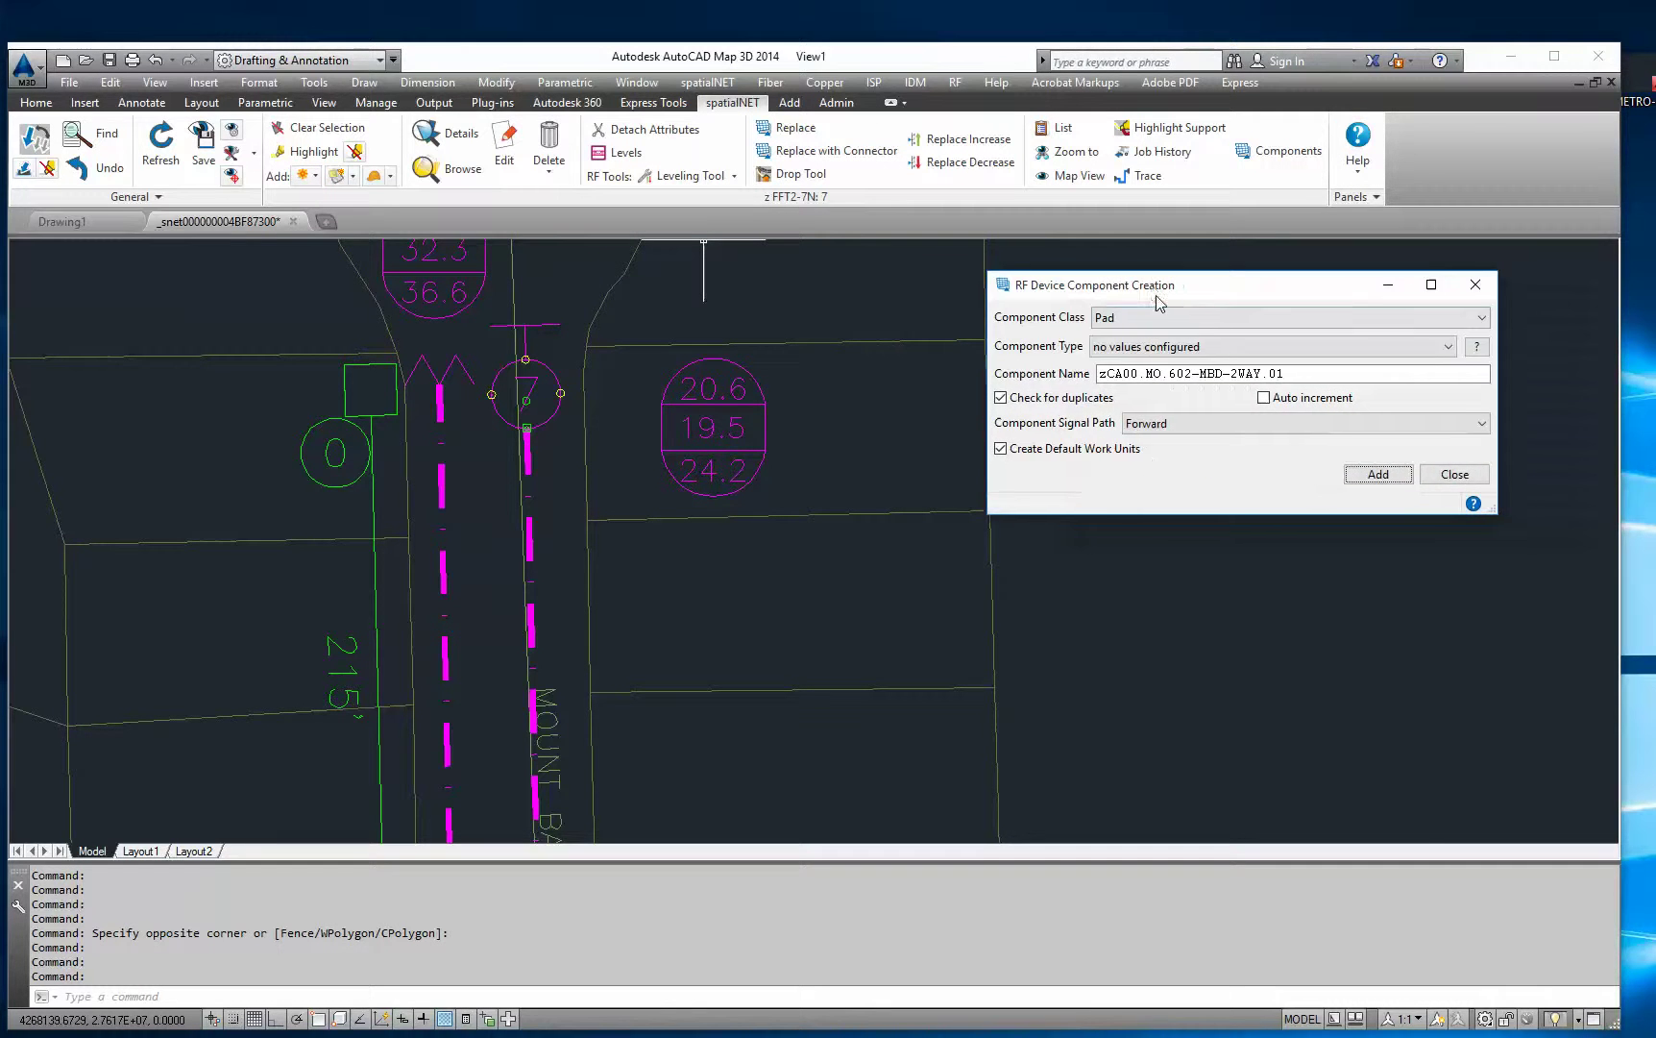
click(1192, 318)
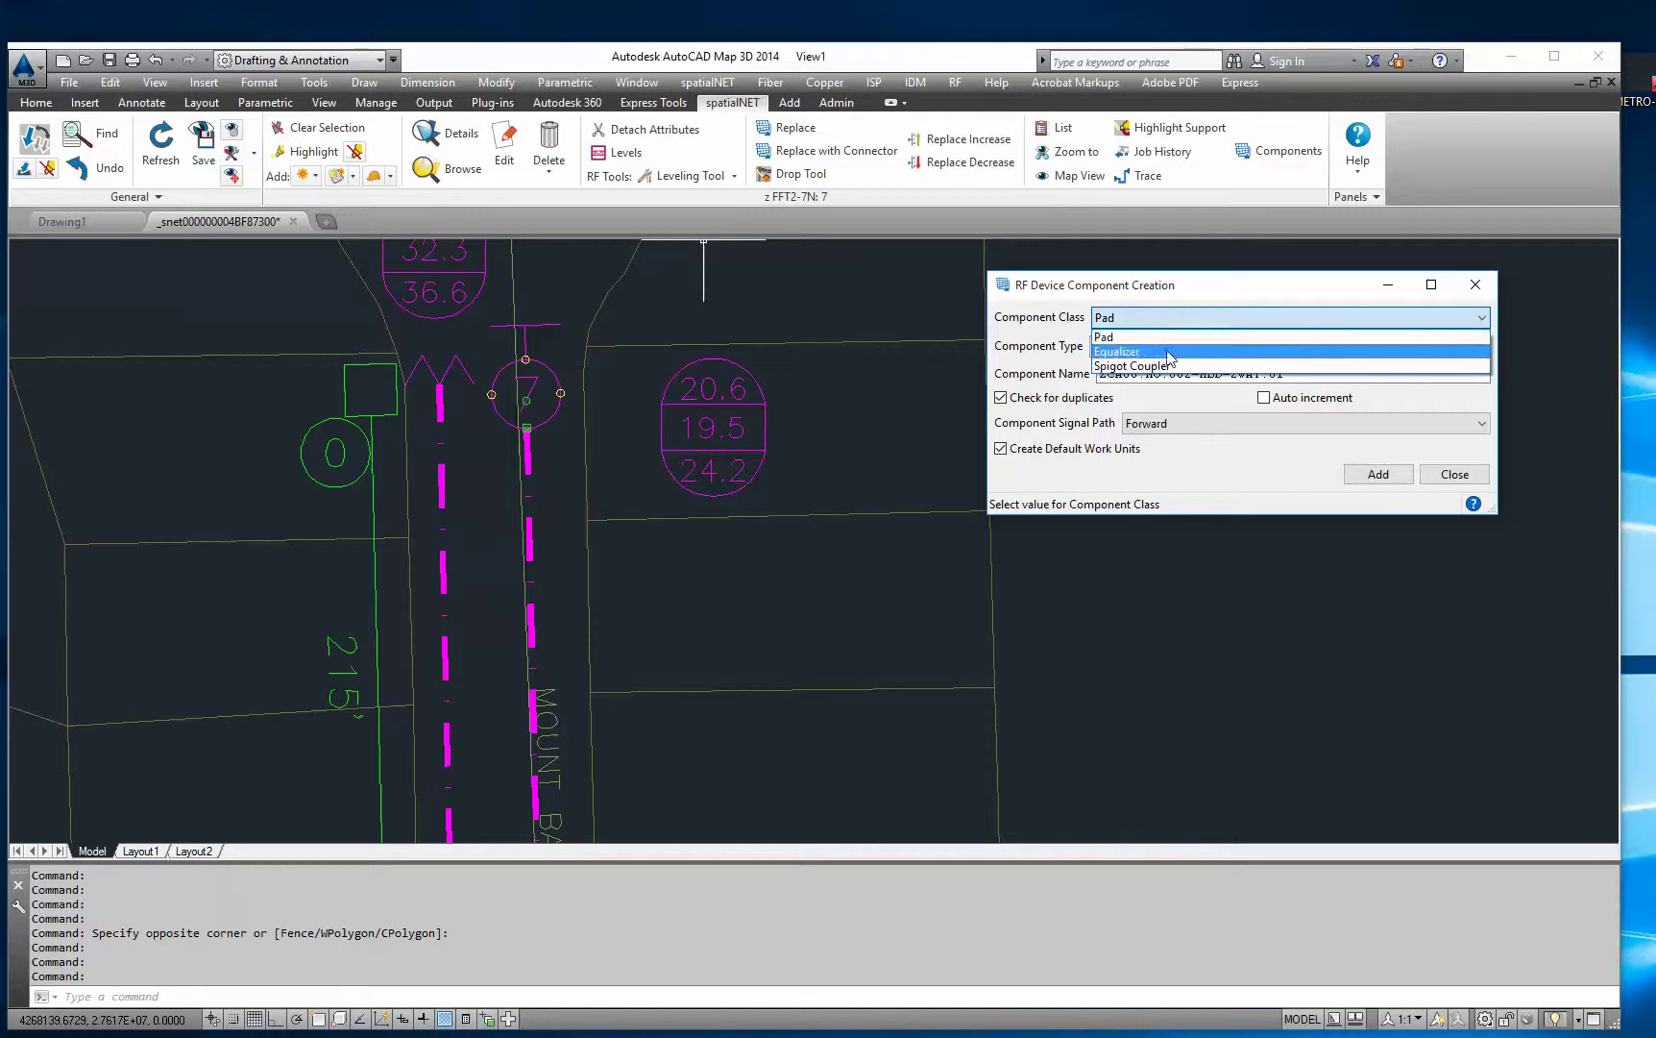
click(1196, 352)
click(1208, 348)
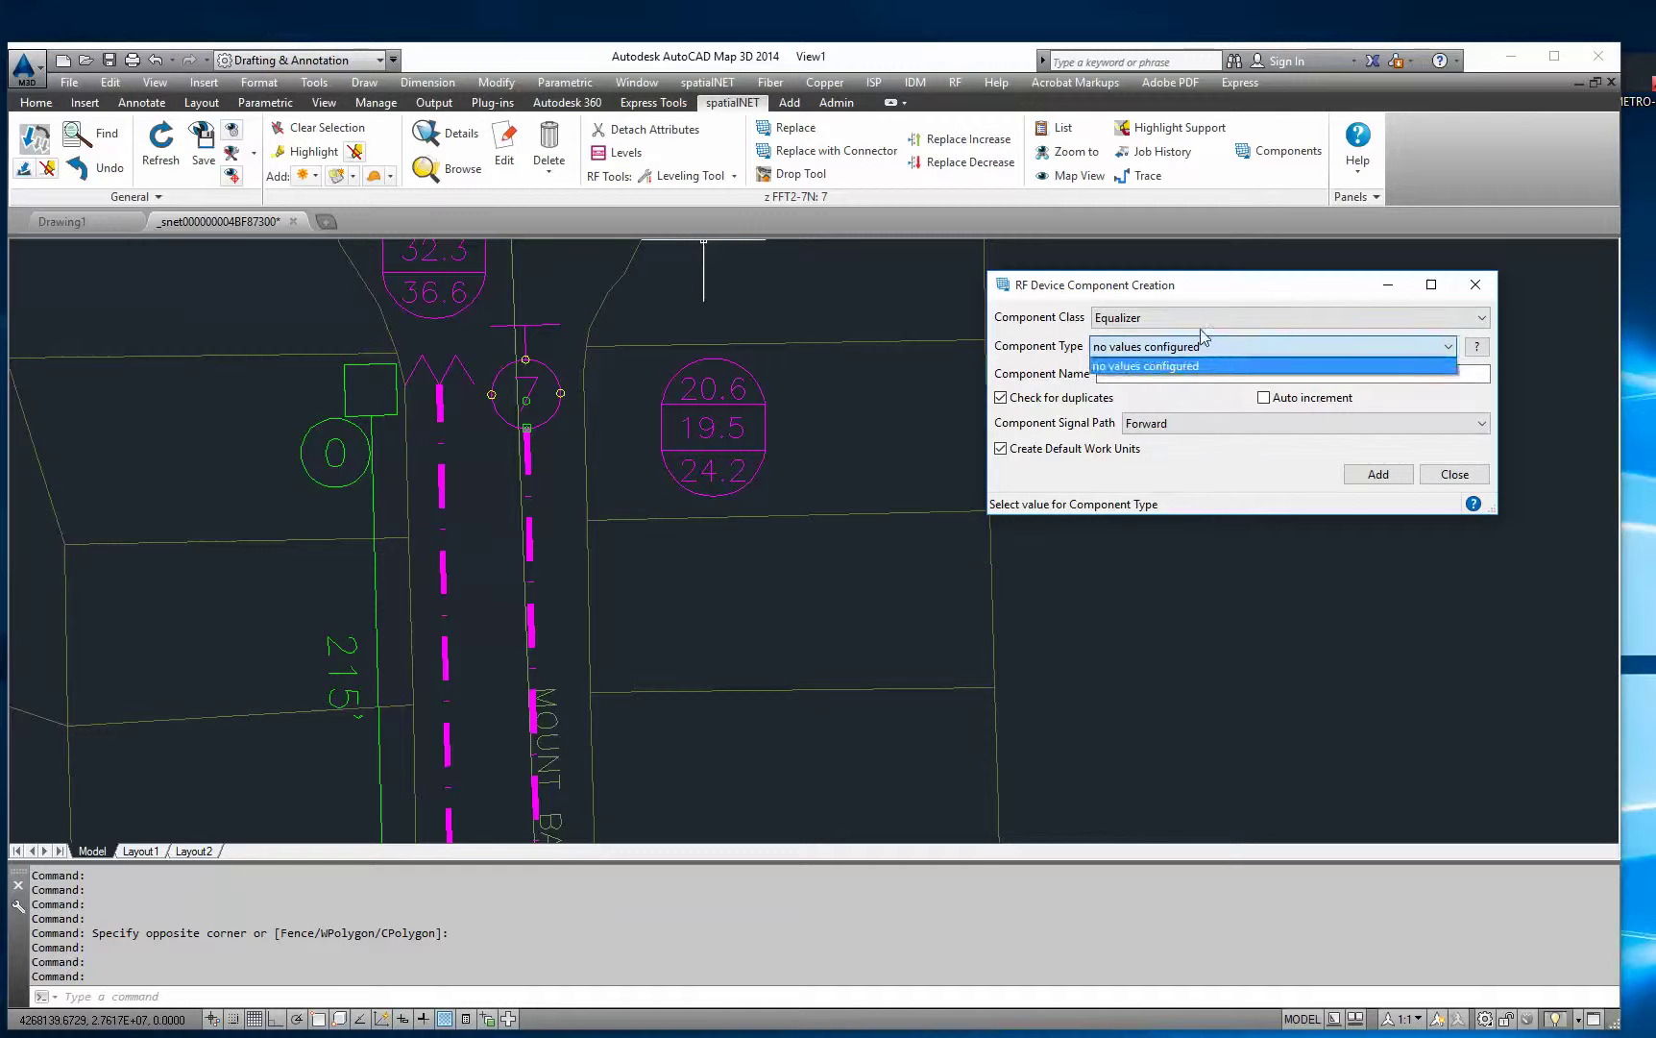
click(1208, 318)
click(1196, 335)
click(1199, 348)
click(1194, 320)
click(1194, 320)
click(1196, 366)
click(1198, 320)
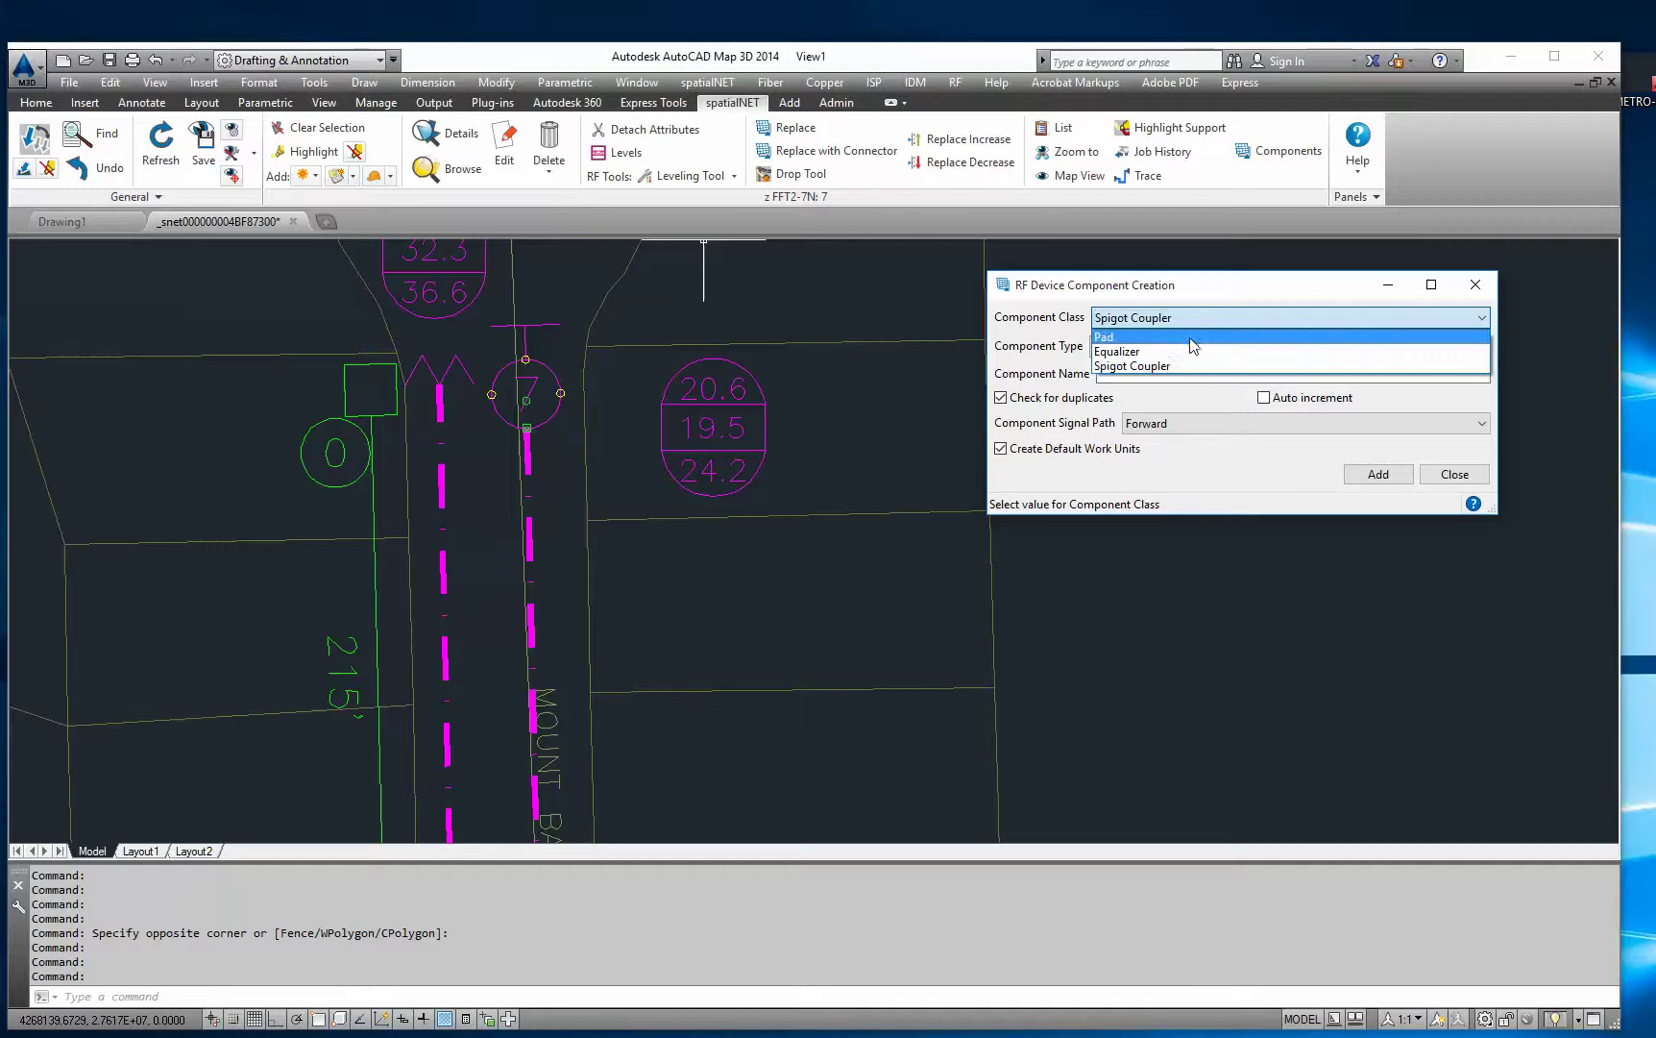
click(1196, 334)
click(1433, 479)
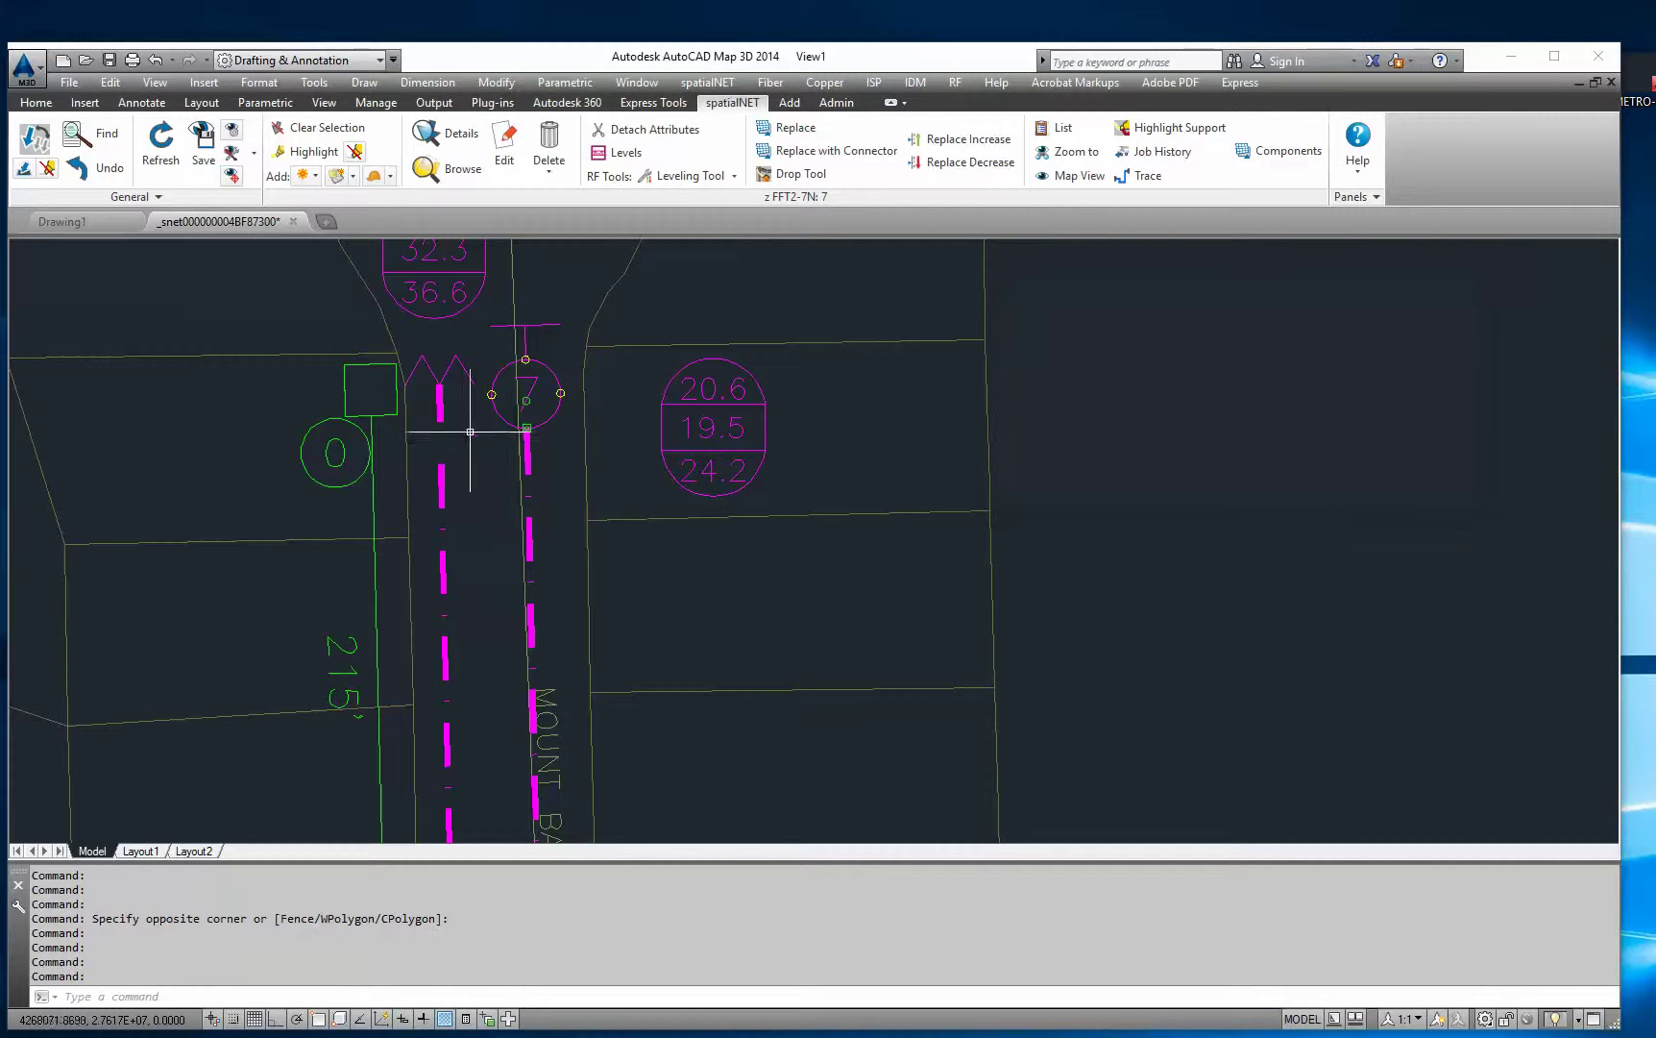
Step: Review the cable runs, taps and level annotations along Mount Bachelor Ct and El Capitan Cir, clearing the tap selection
mouse_move(695, 400)
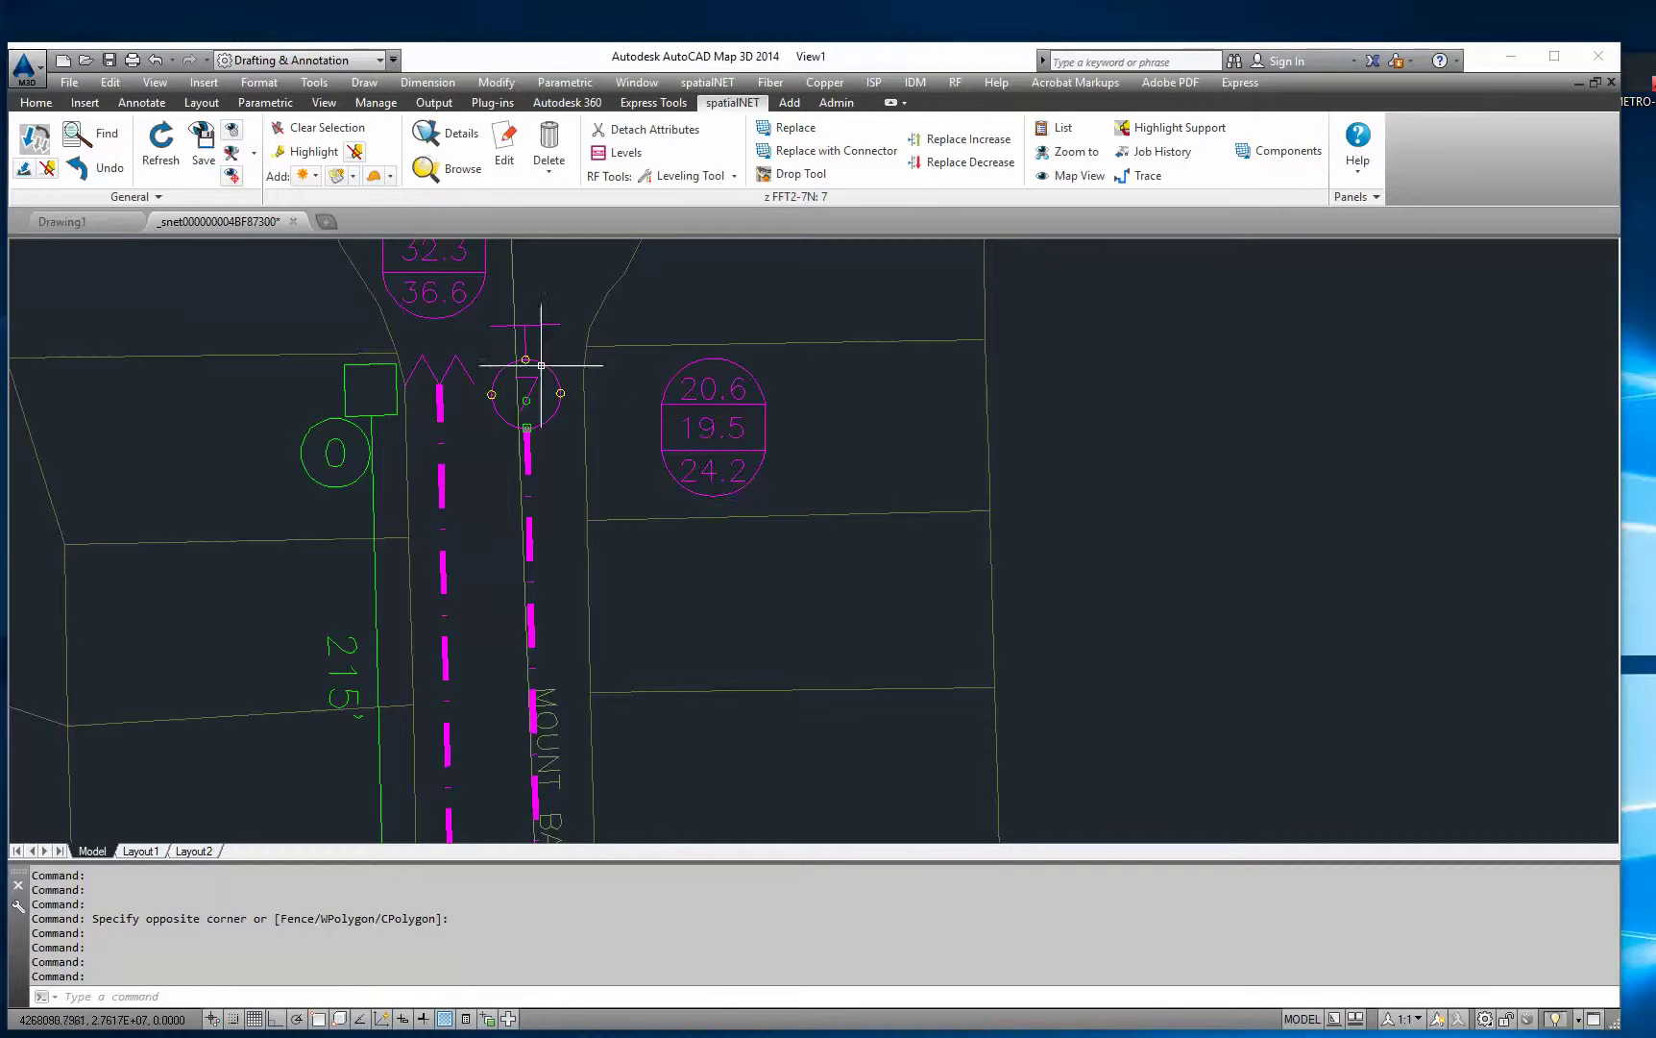
middle_drag(529, 371, 538, 477)
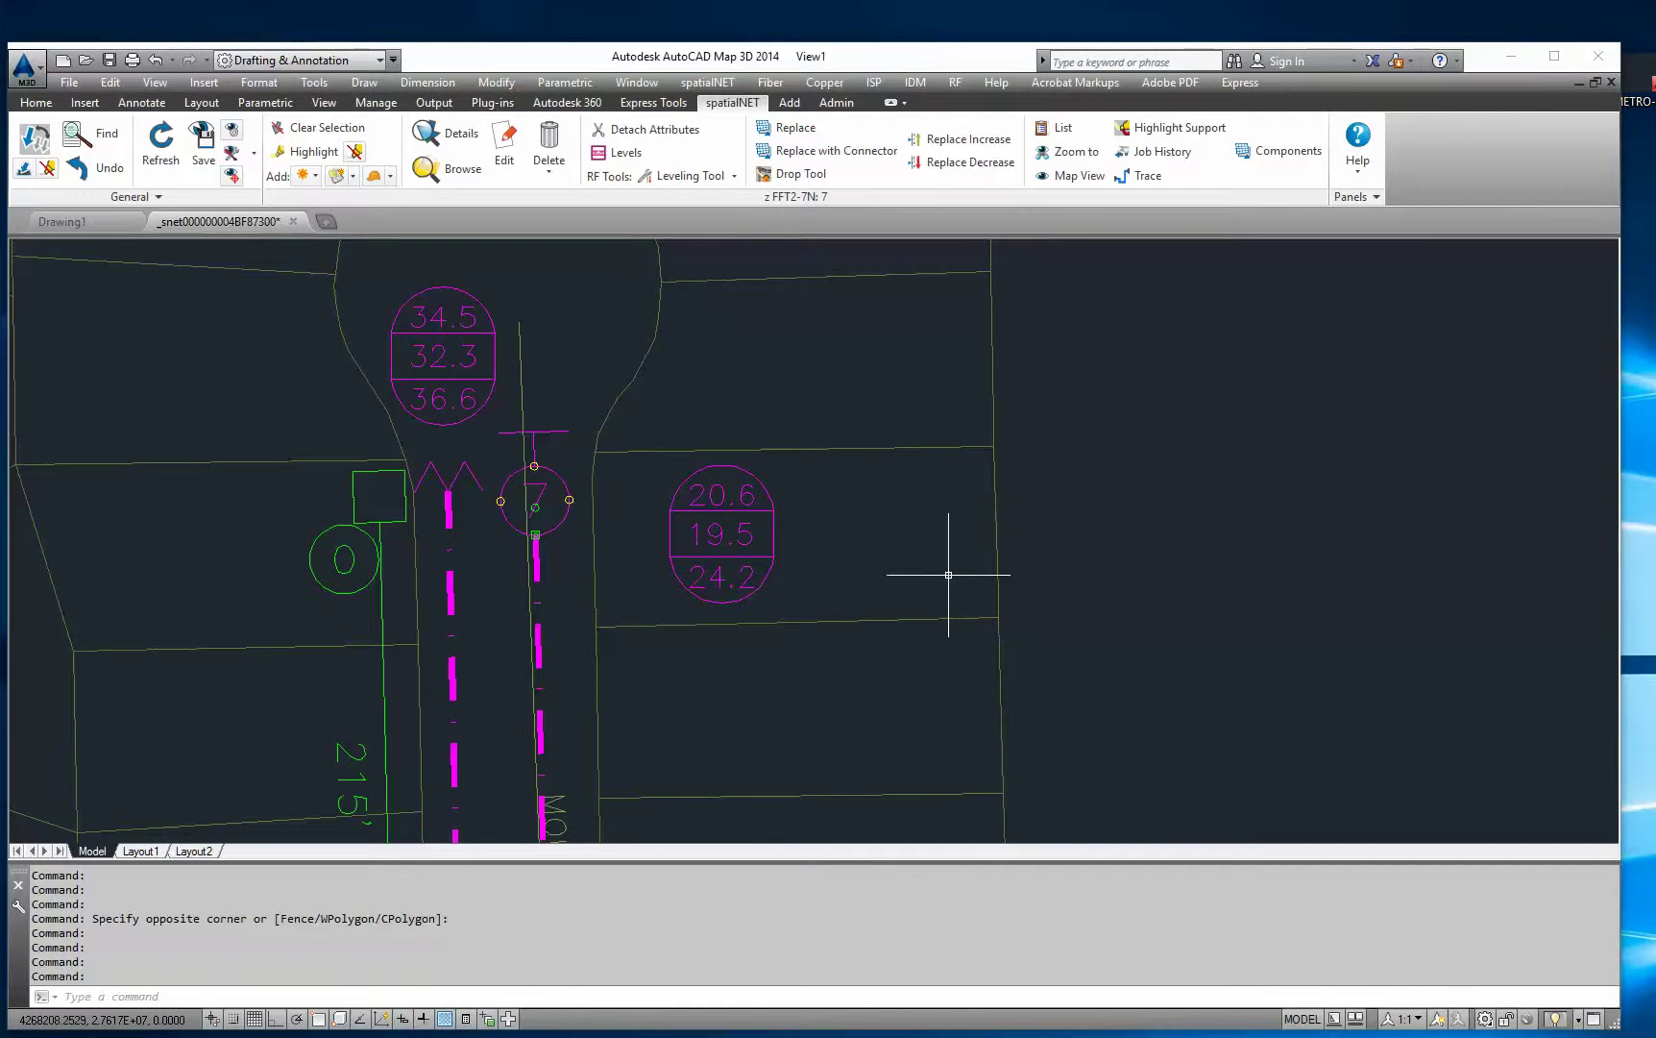
scroll(714, 665, down, 4)
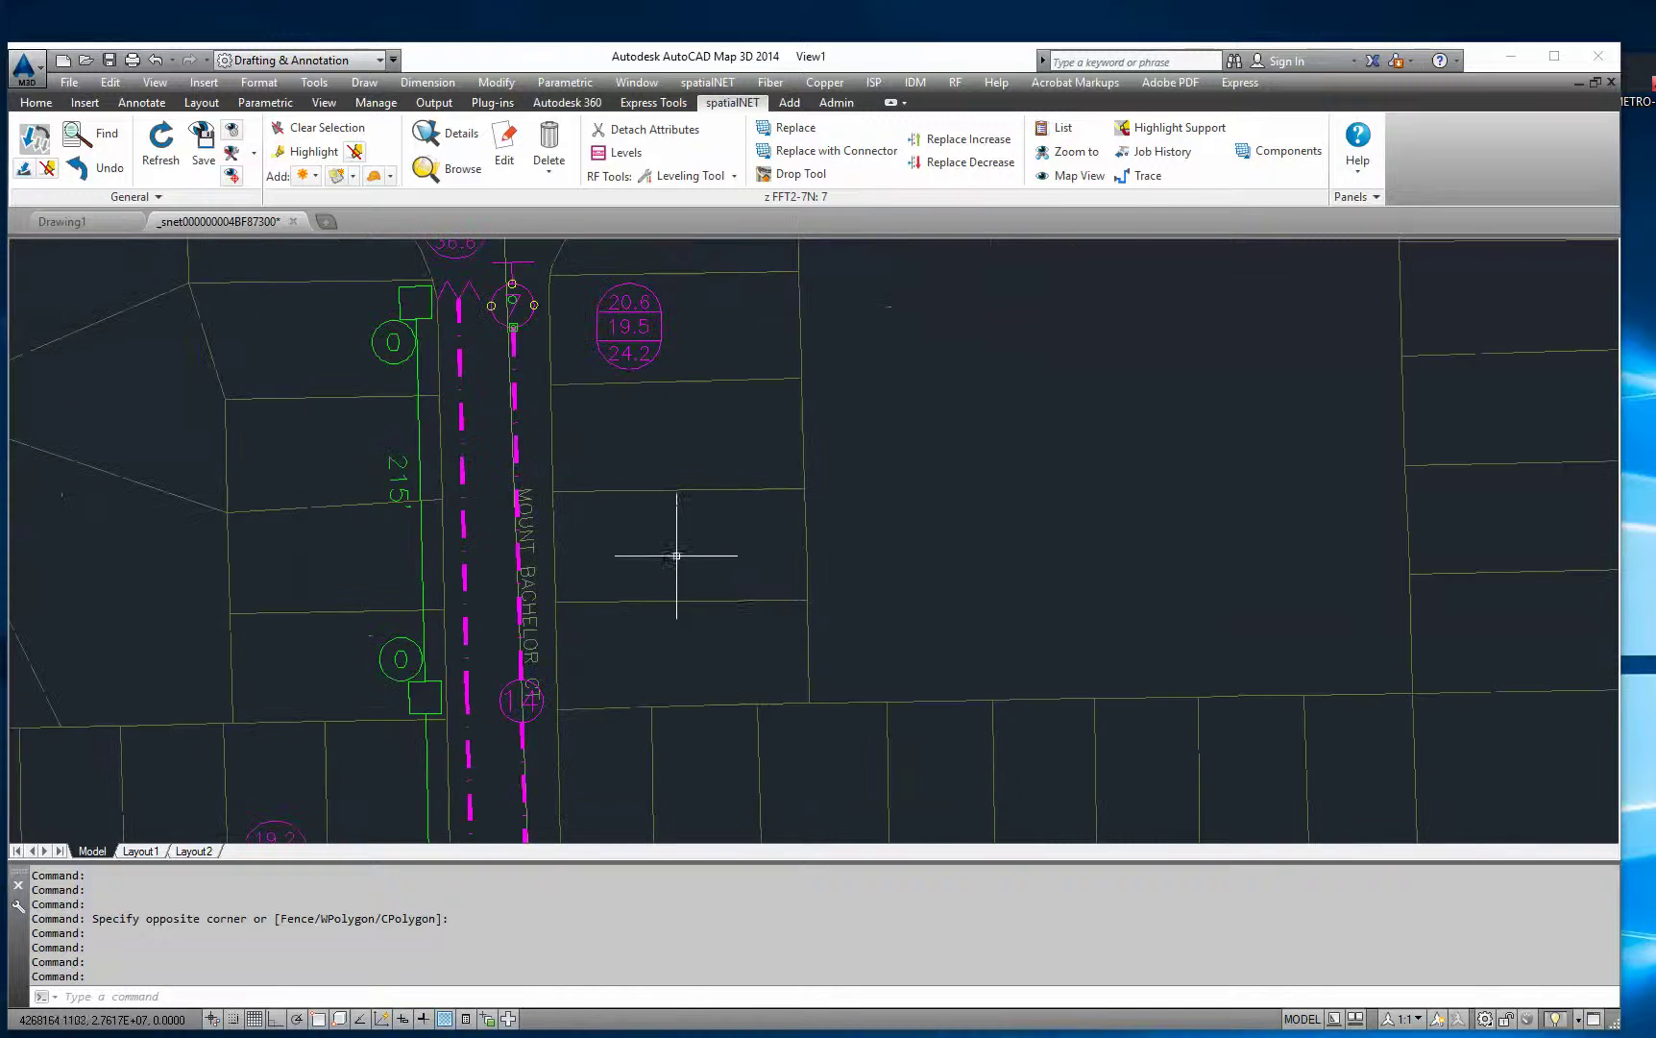
mouse_move(676, 555)
middle_down()
mouse_move(699, 632)
mouse_move(758, 462)
middle_up()
mouse_move(359, 582)
middle_down()
mouse_move(555, 481)
mouse_move(471, 615)
middle_up()
scroll(471, 615, down, 2)
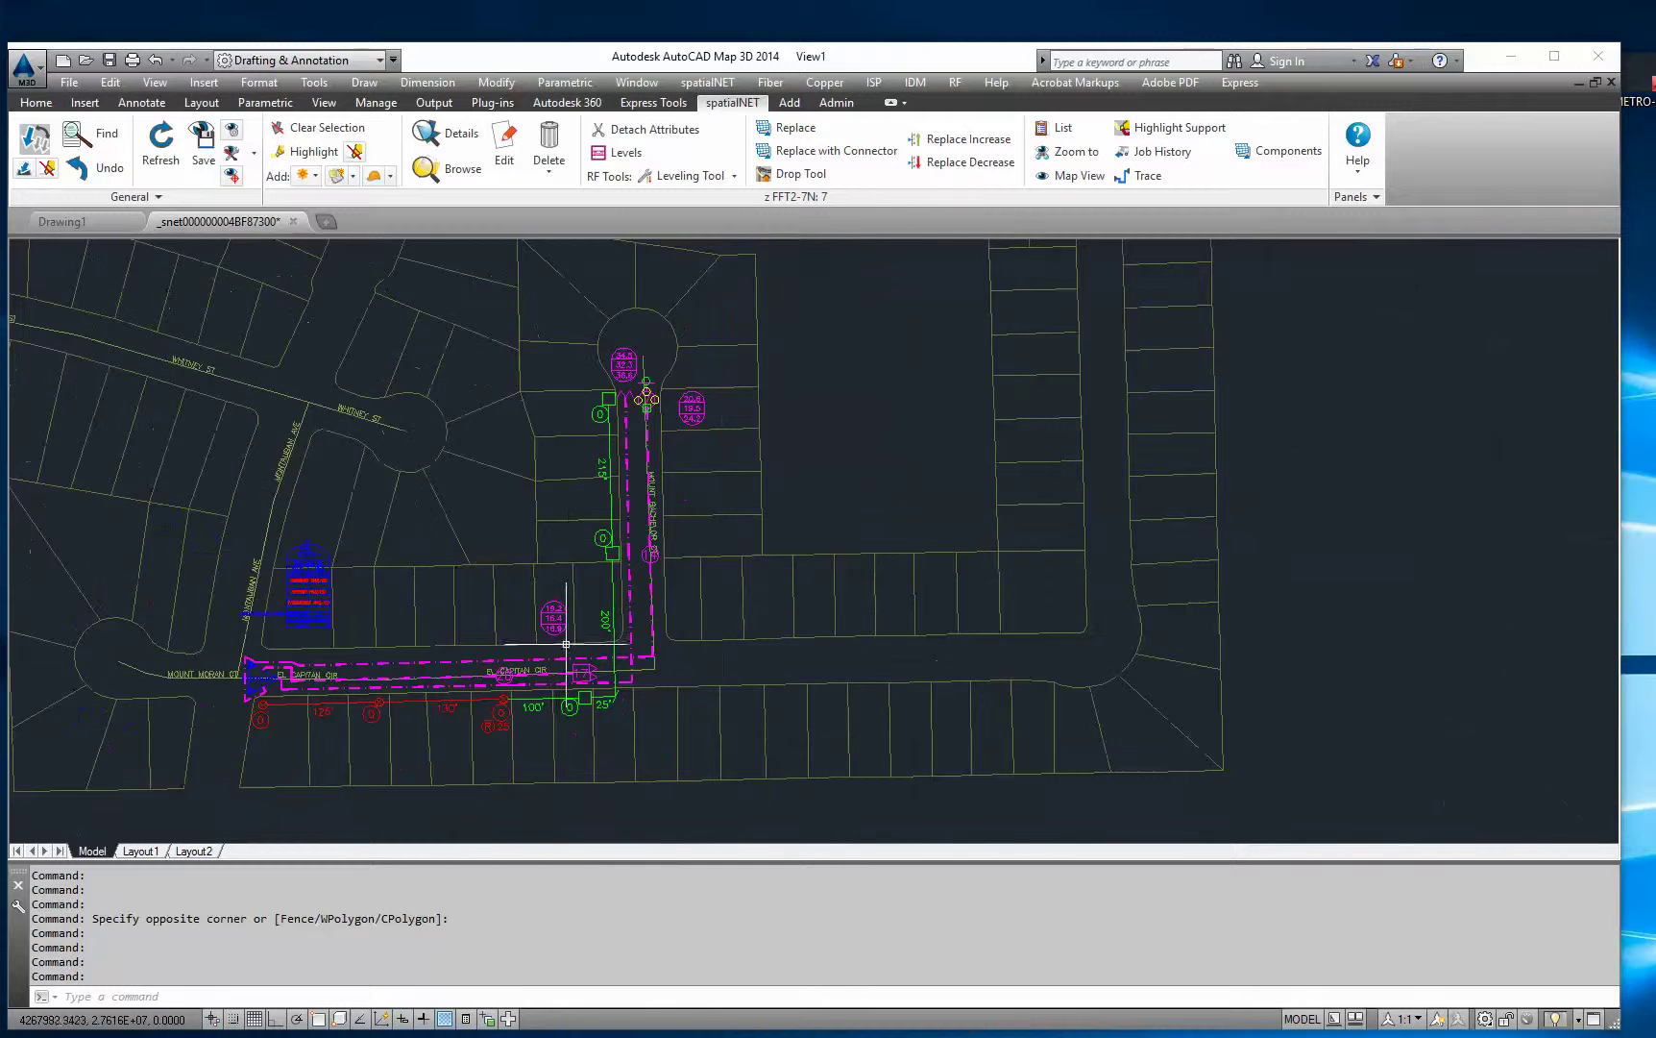
scroll(445, 667, up, 2)
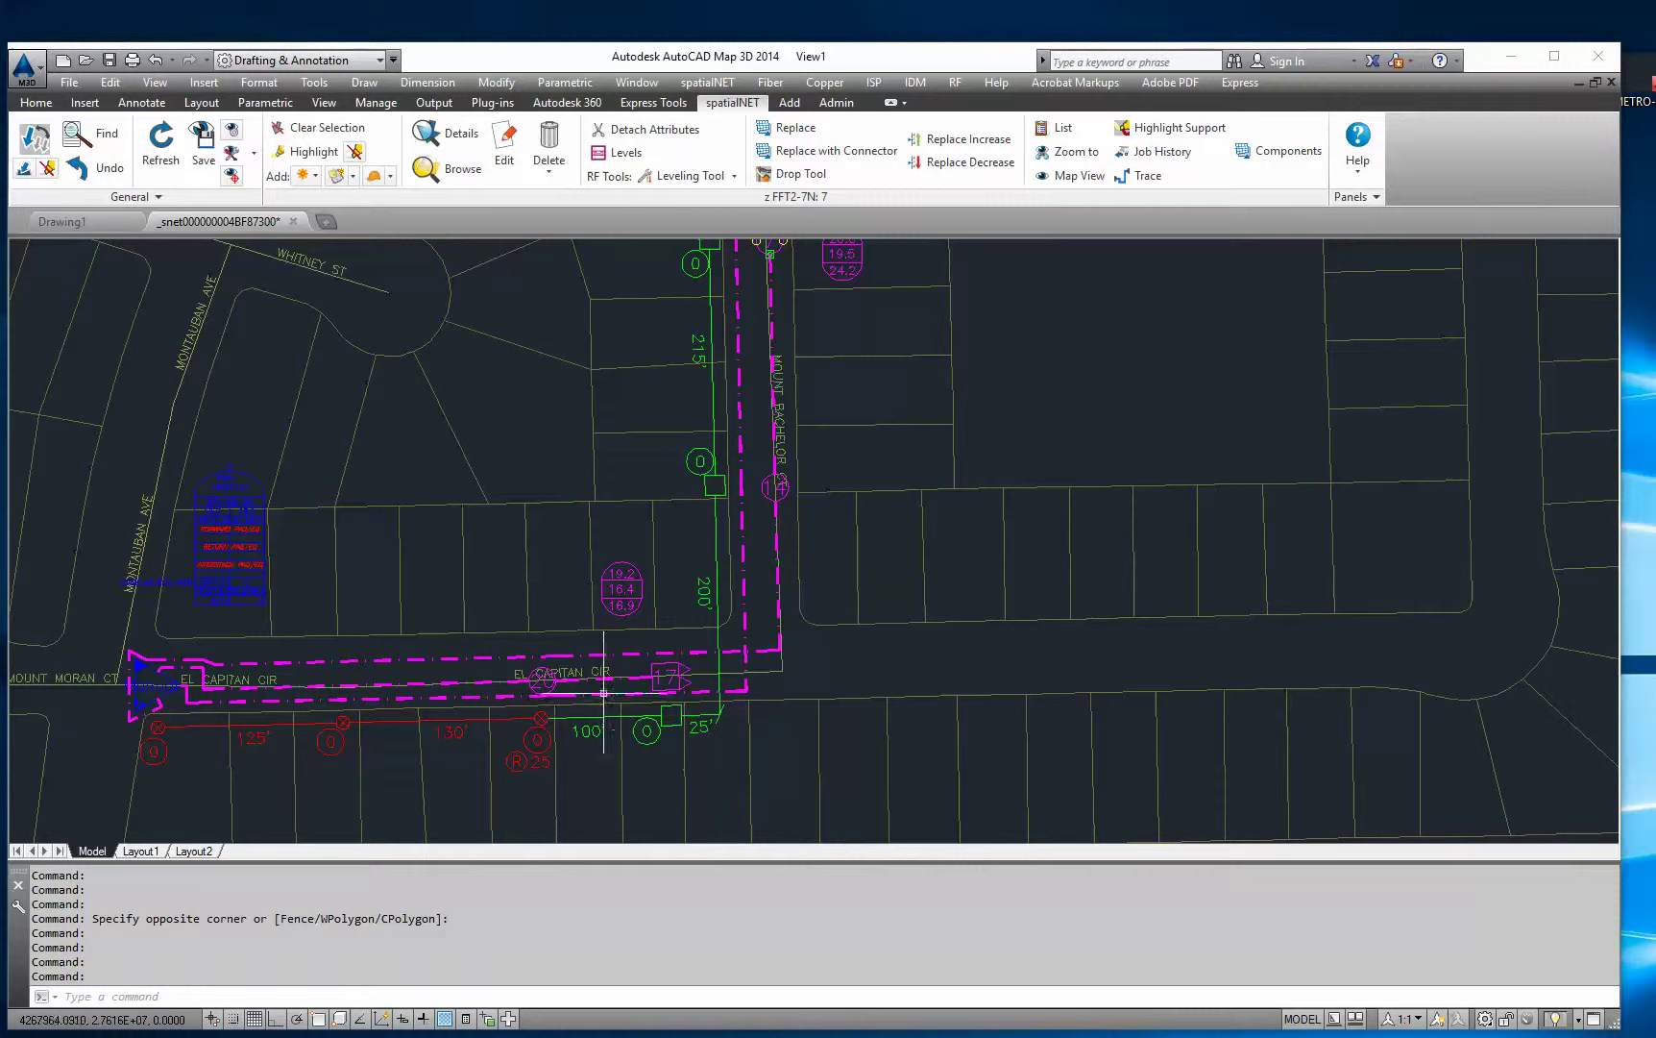
middle_drag(673, 731, 667, 641)
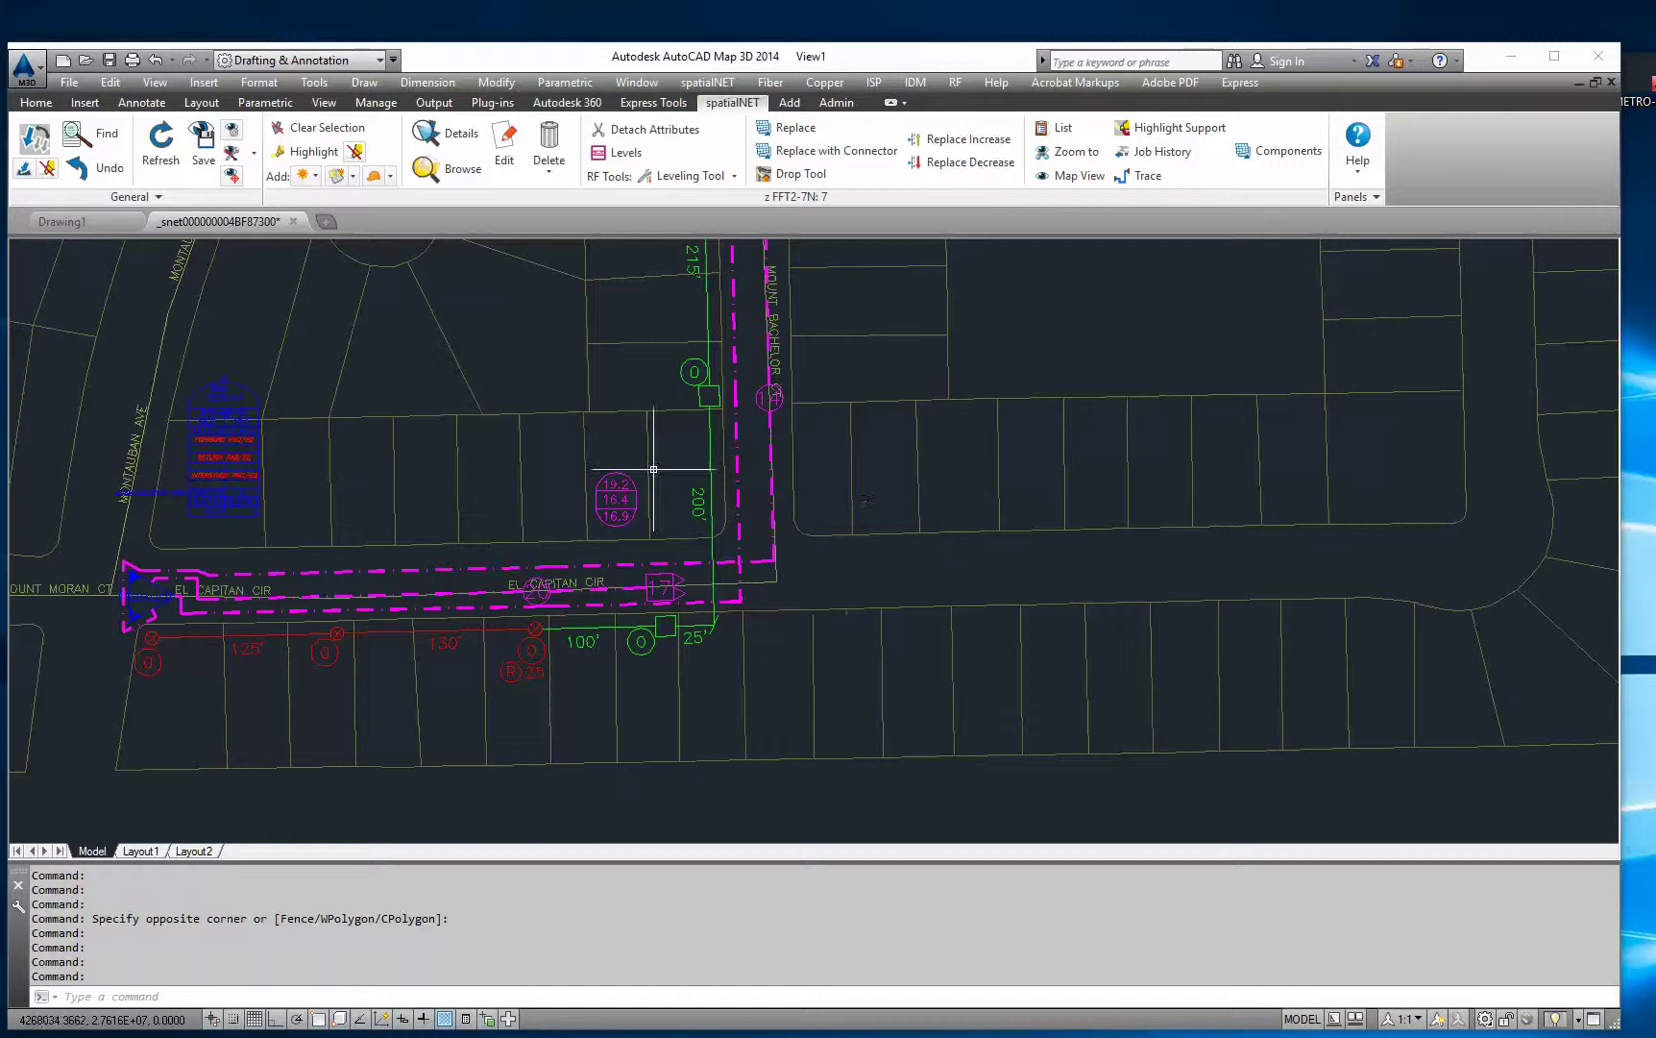
mouse_move(579, 455)
middle_down()
mouse_move(526, 592)
mouse_move(547, 595)
middle_up()
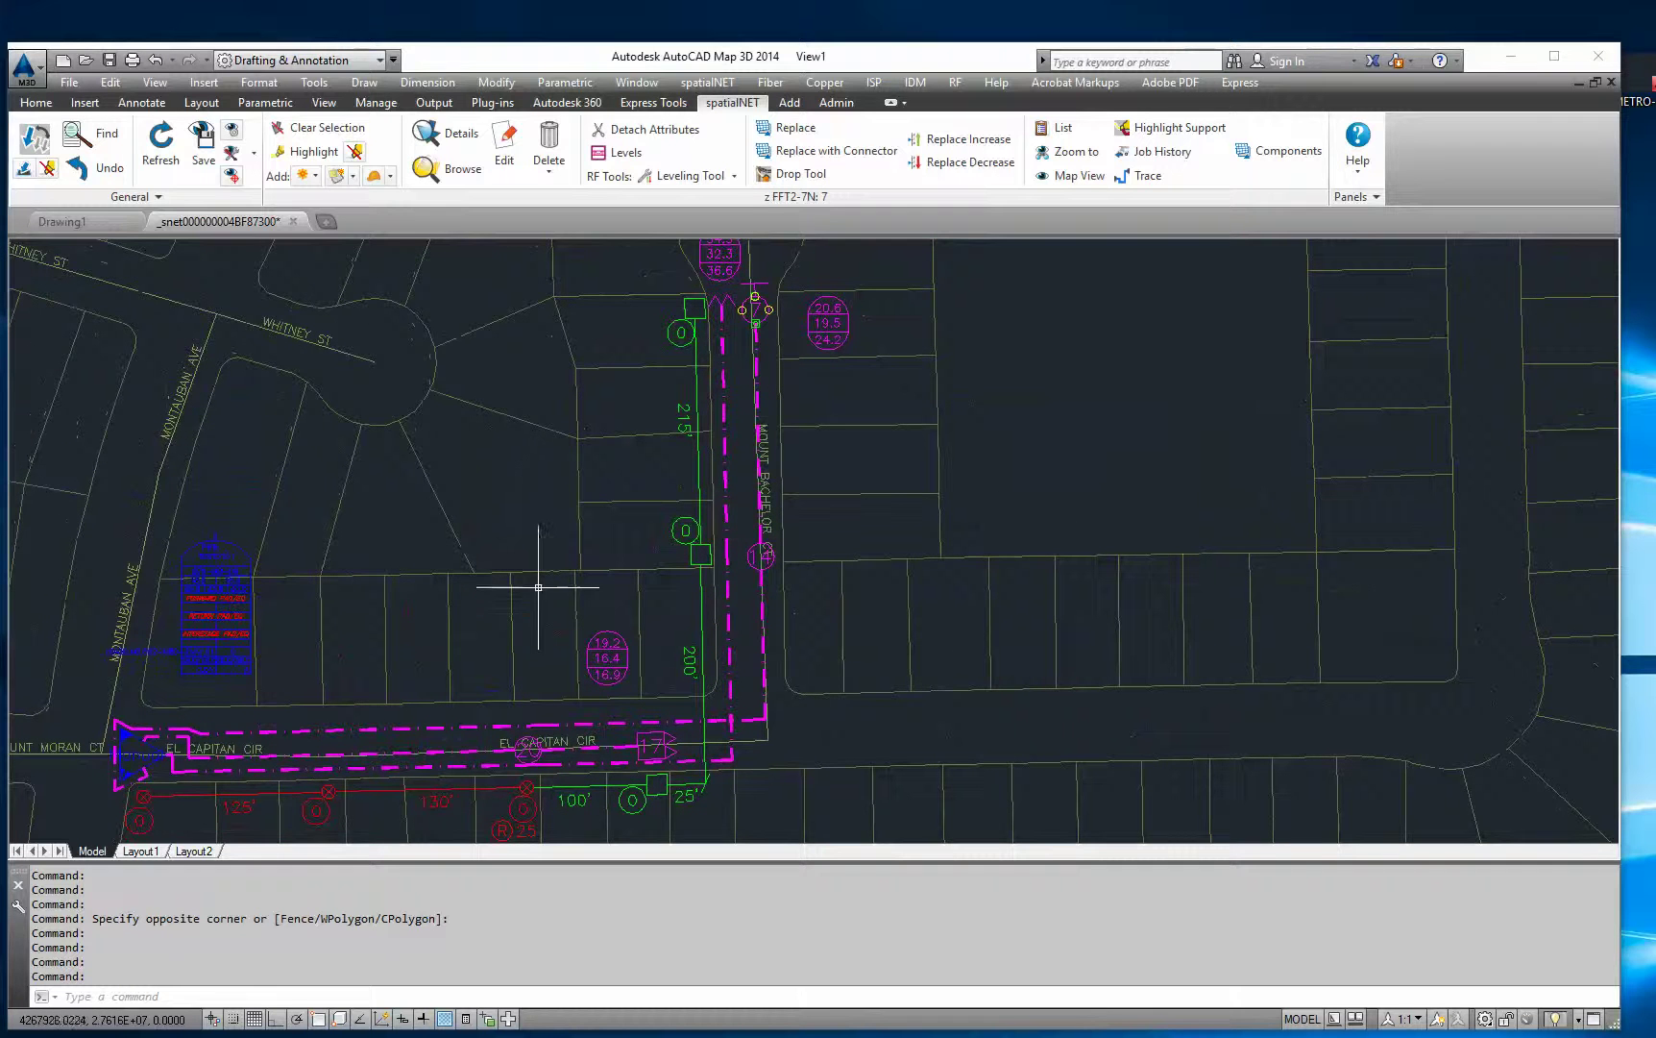
click(317, 127)
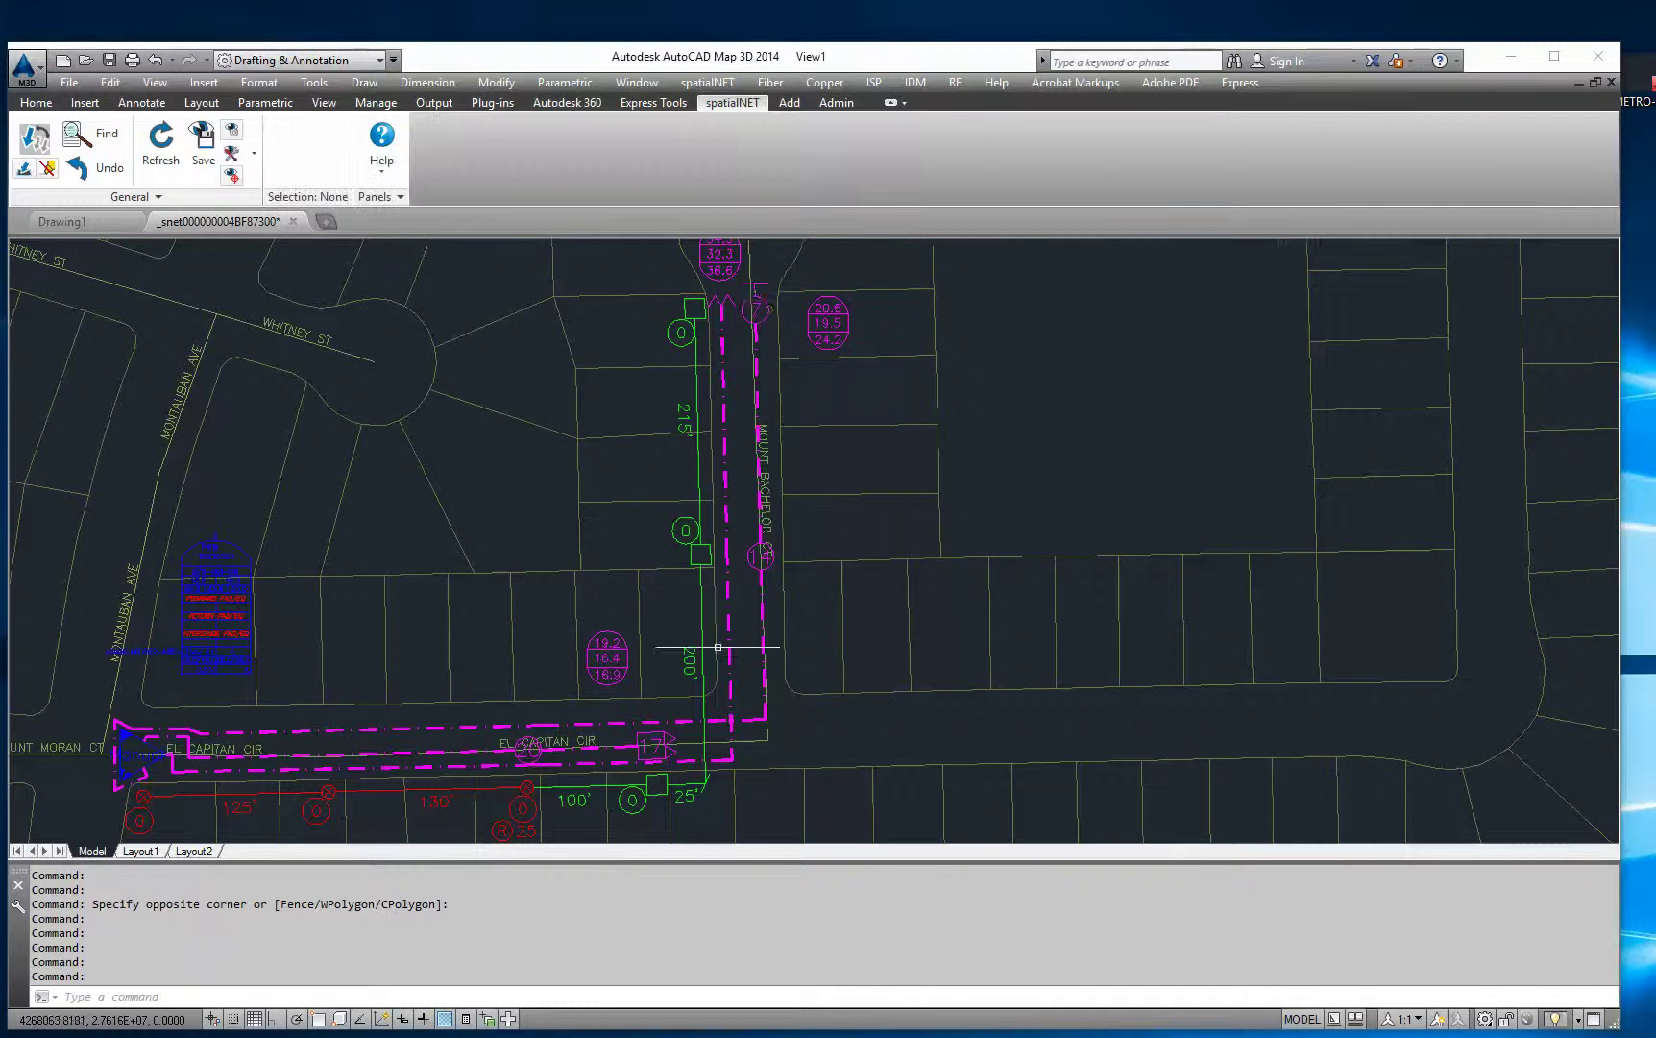
middle_drag(721, 649, 762, 561)
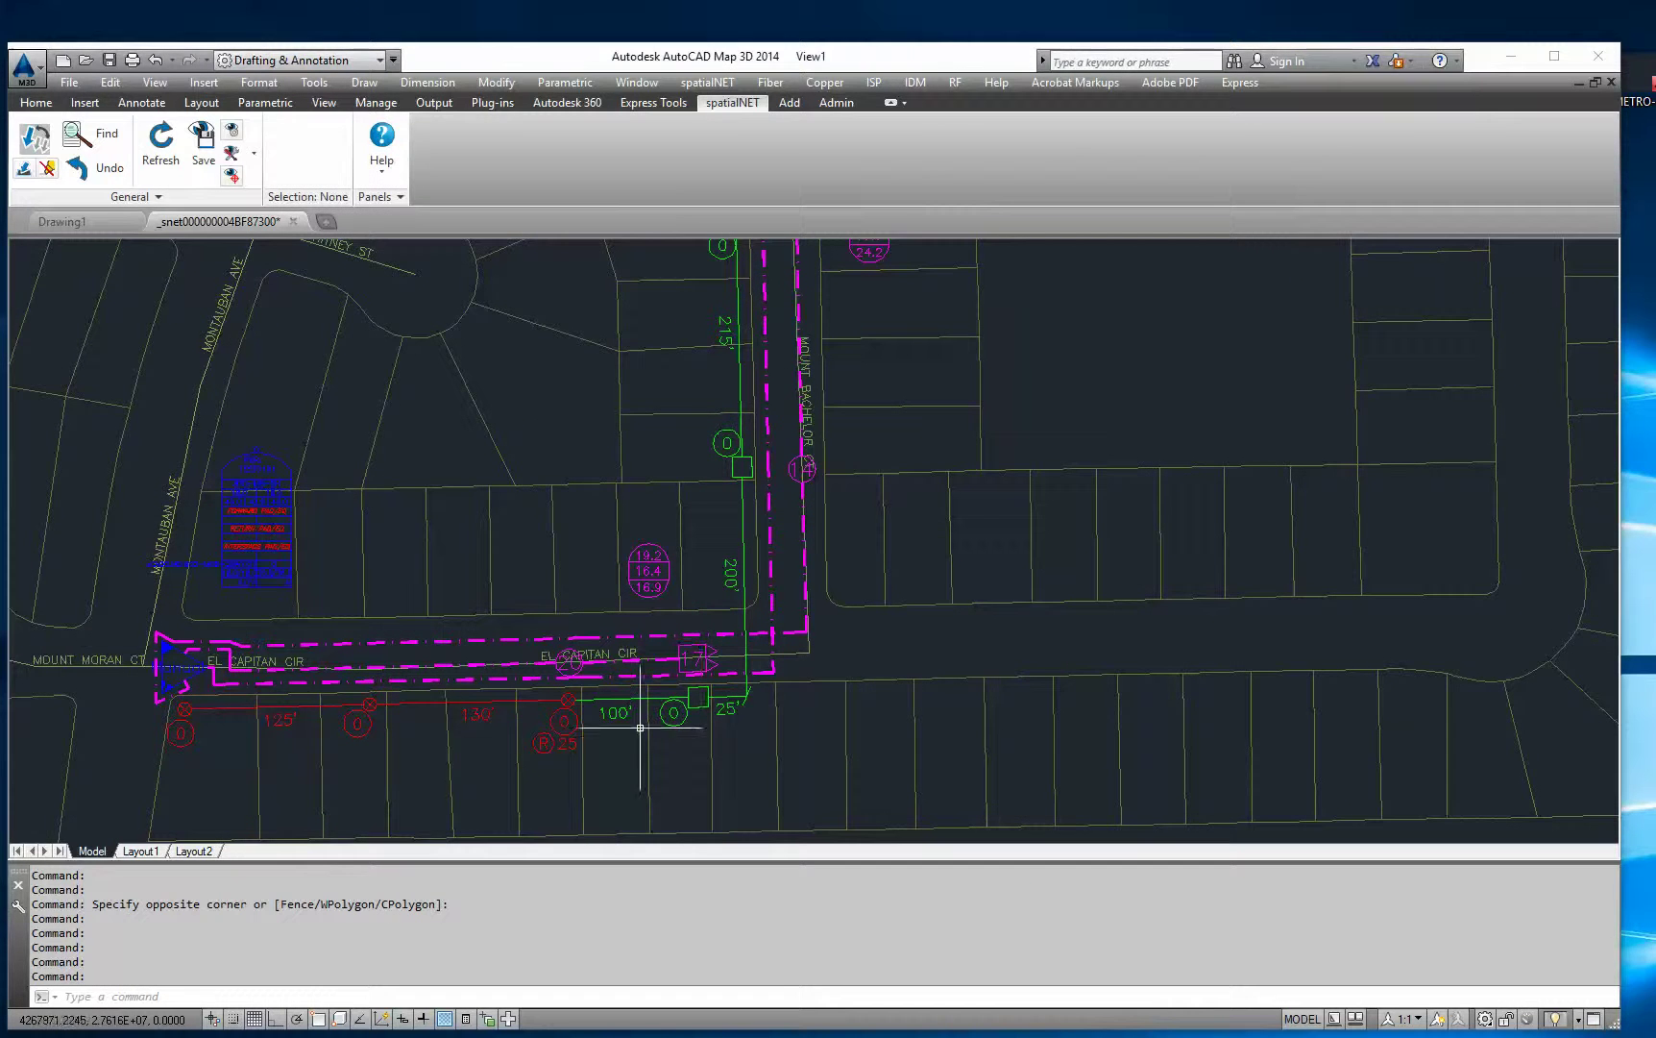
middle_drag(800, 479, 750, 615)
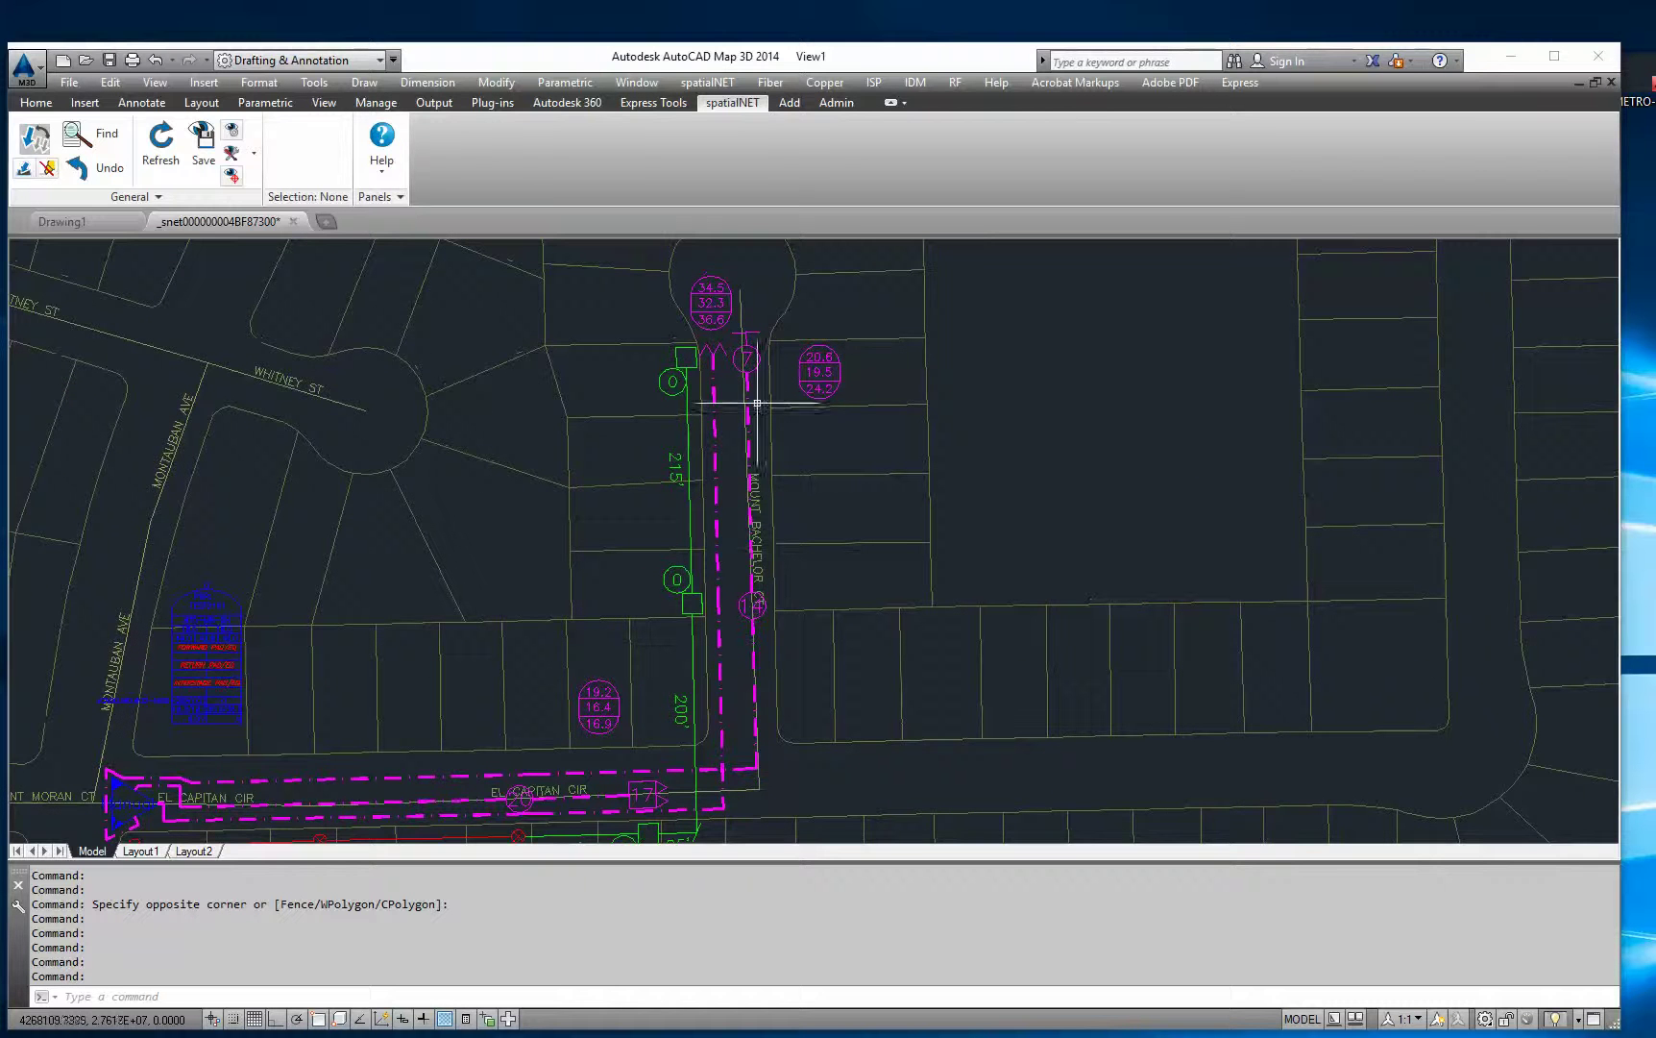
middle_drag(622, 765, 692, 616)
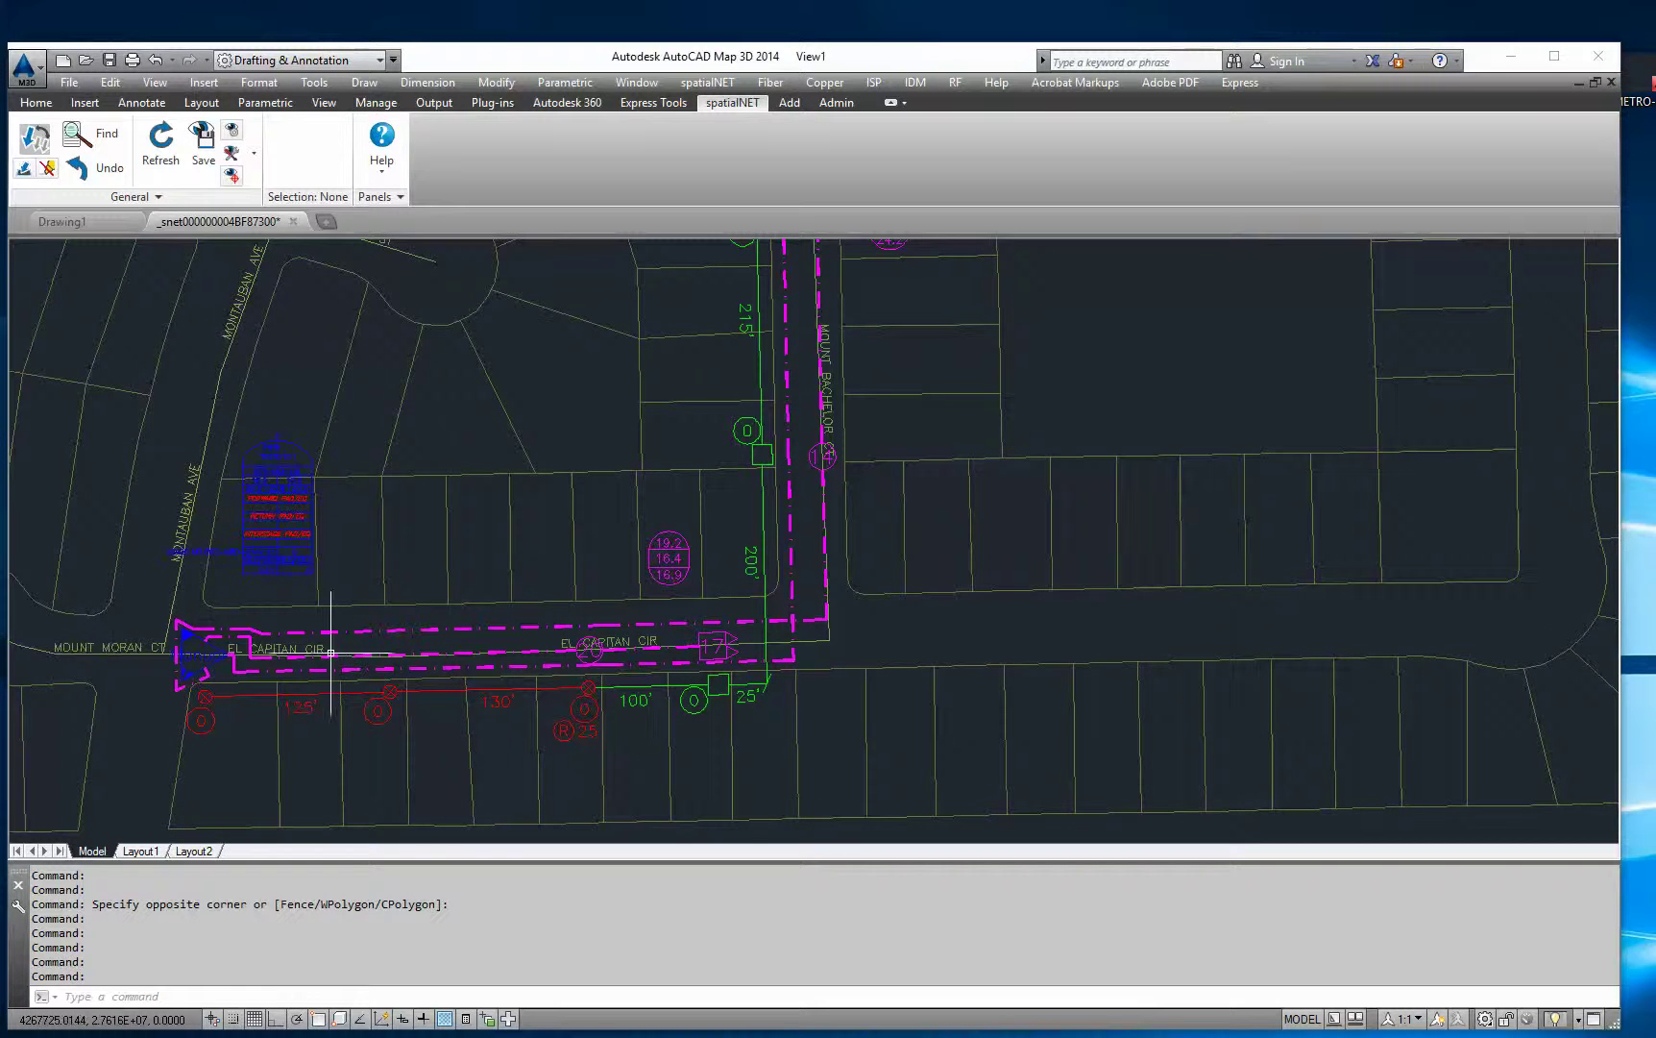
Step: Attach the z 870-MB-DH node to the first joint pole at the west end of El Capitan Cir and clear the selection
scroll(288, 634, up, 2)
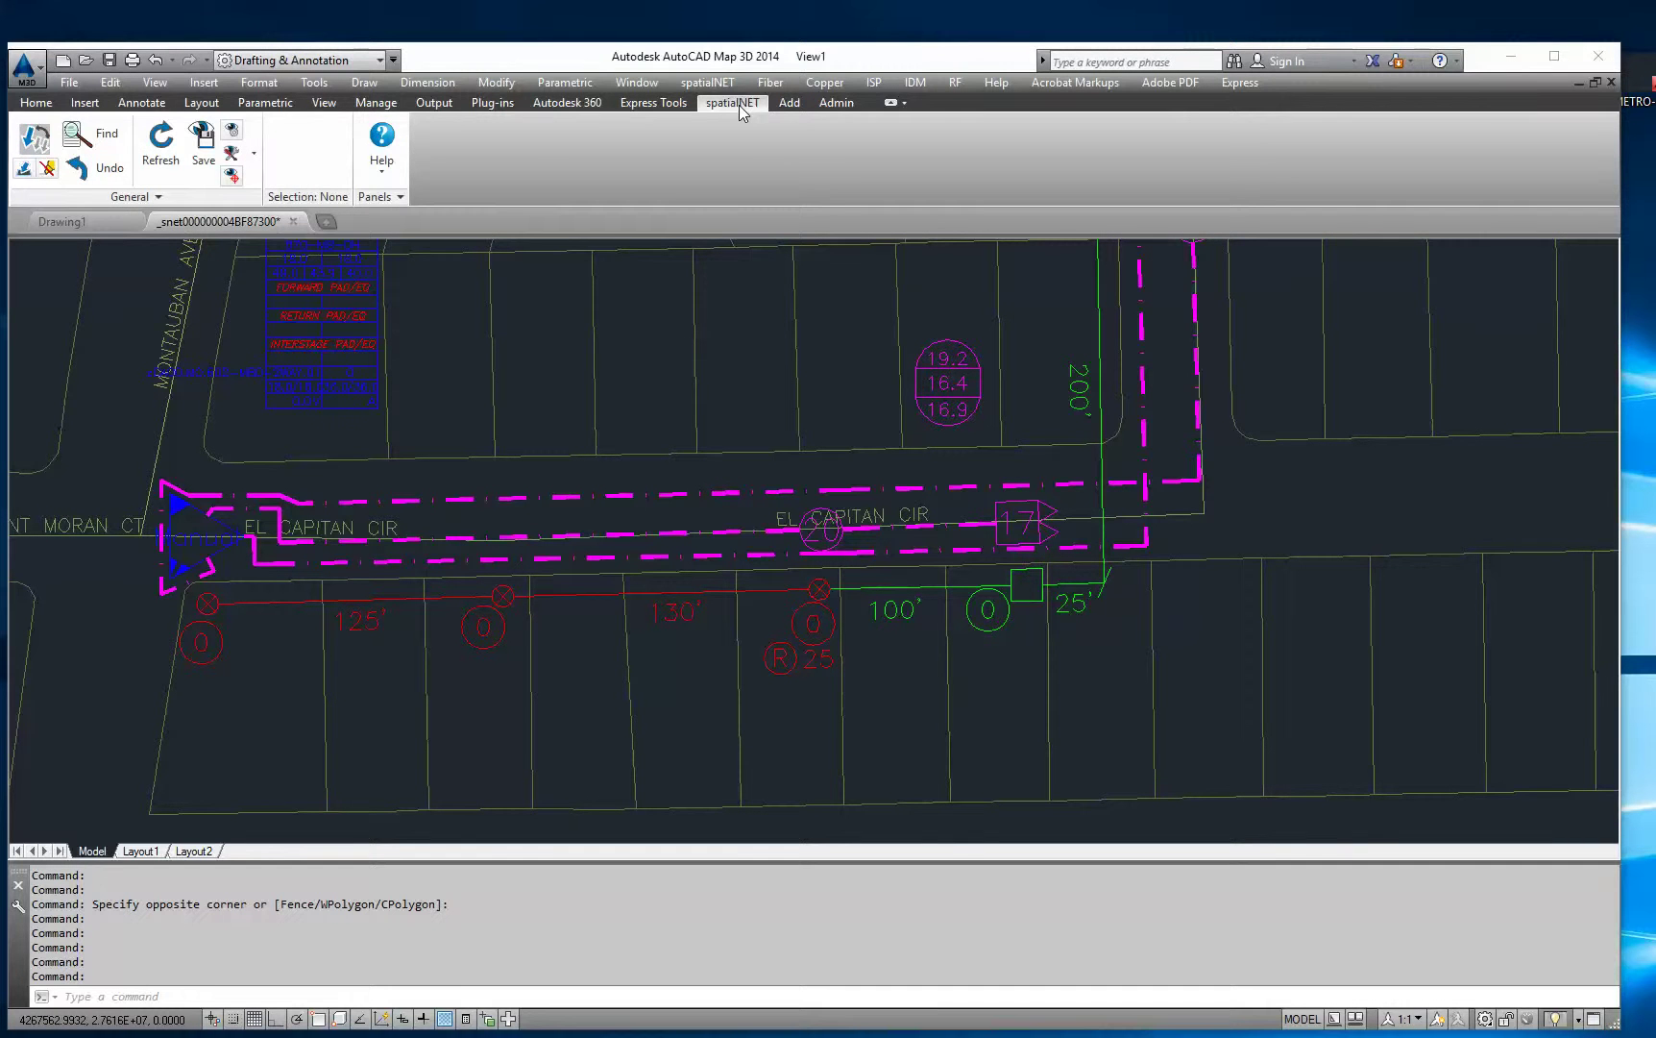
click(35, 142)
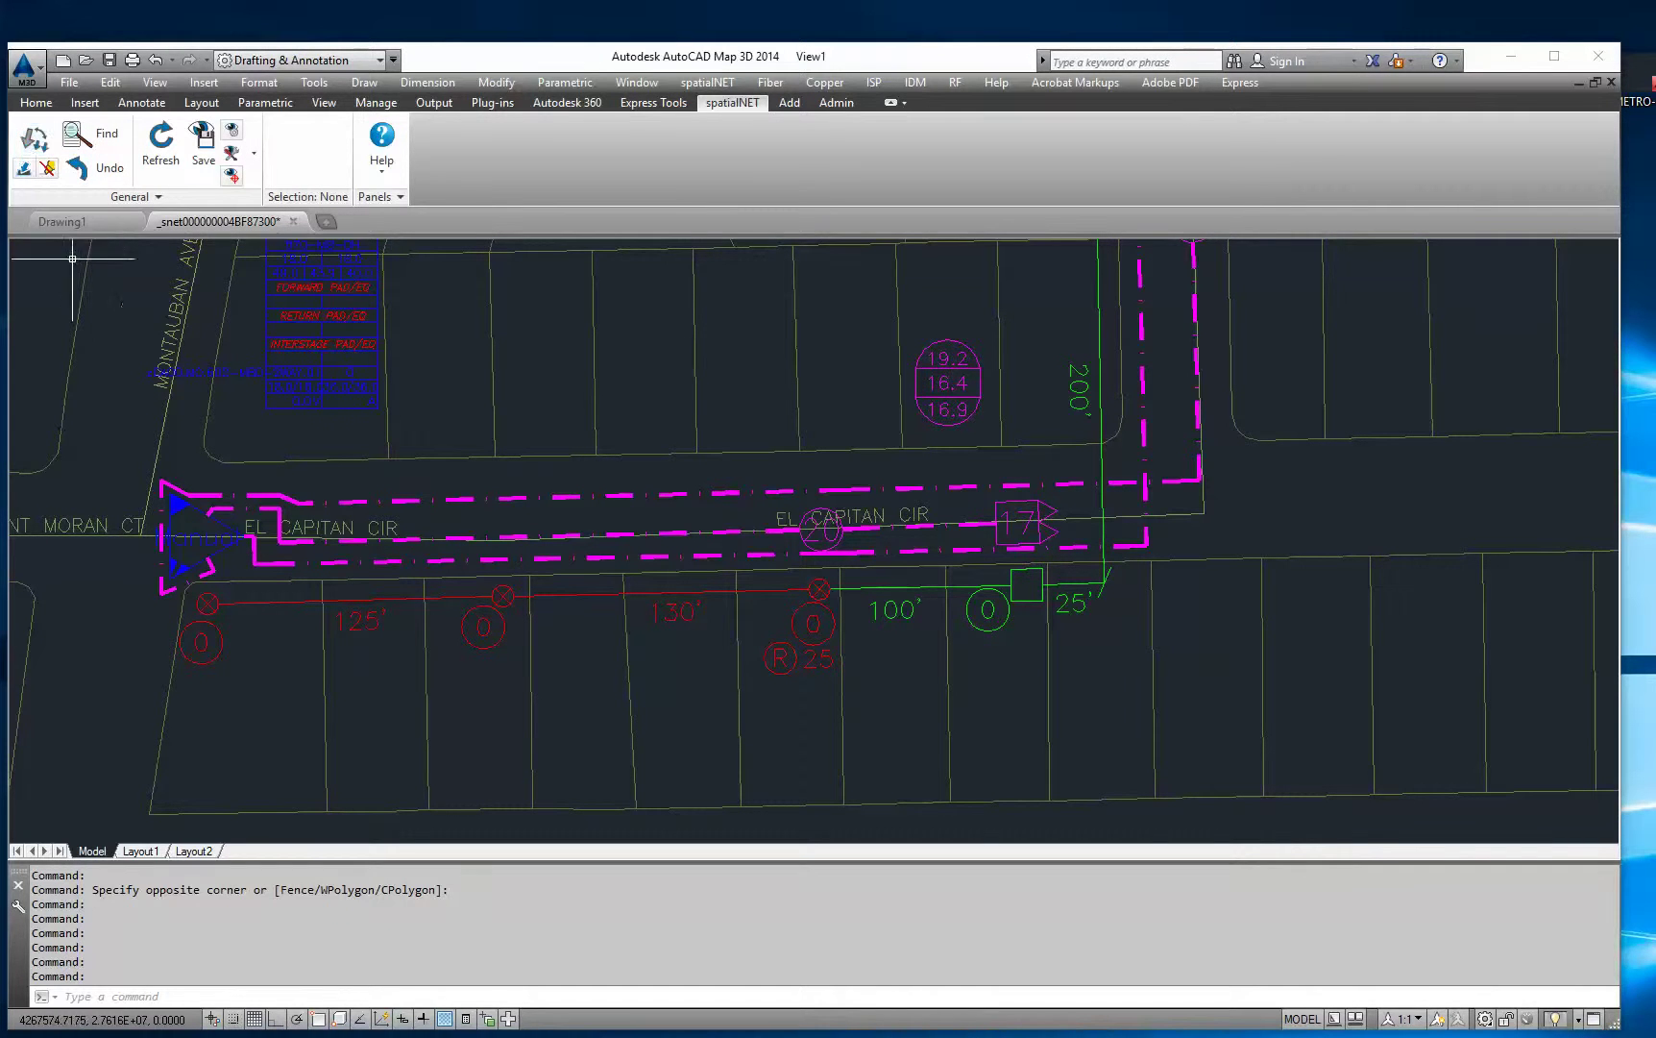
click(33, 141)
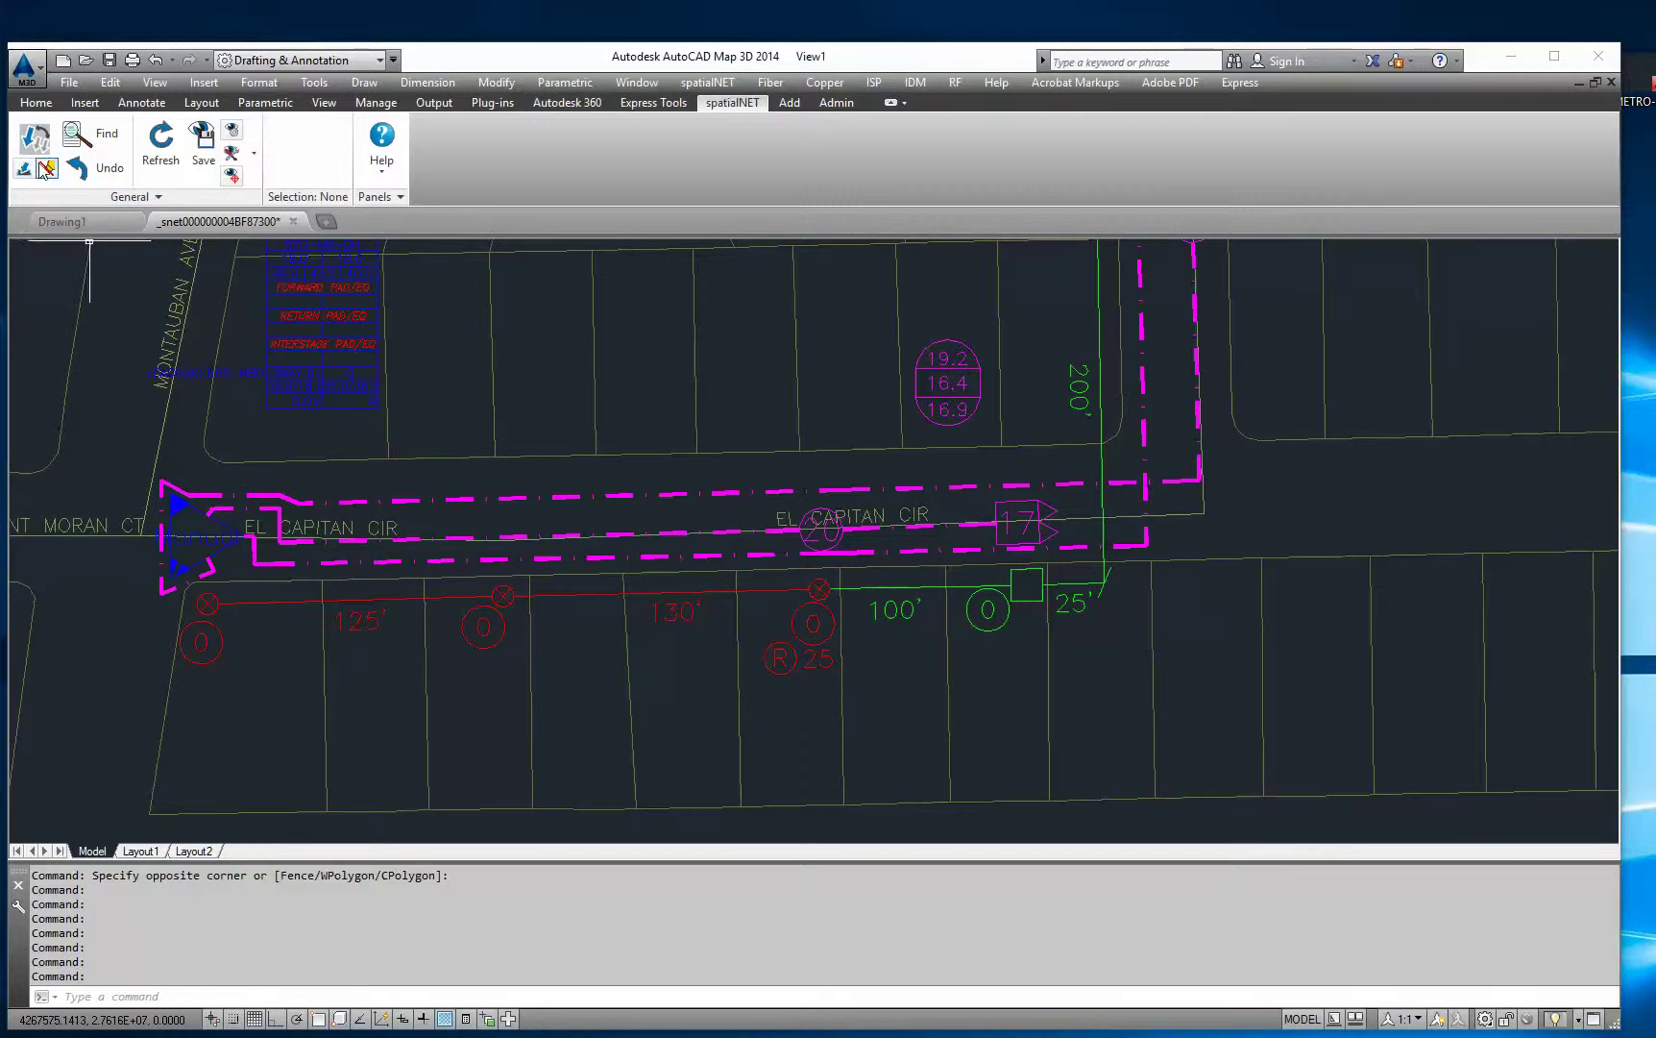
click(234, 544)
click(213, 606)
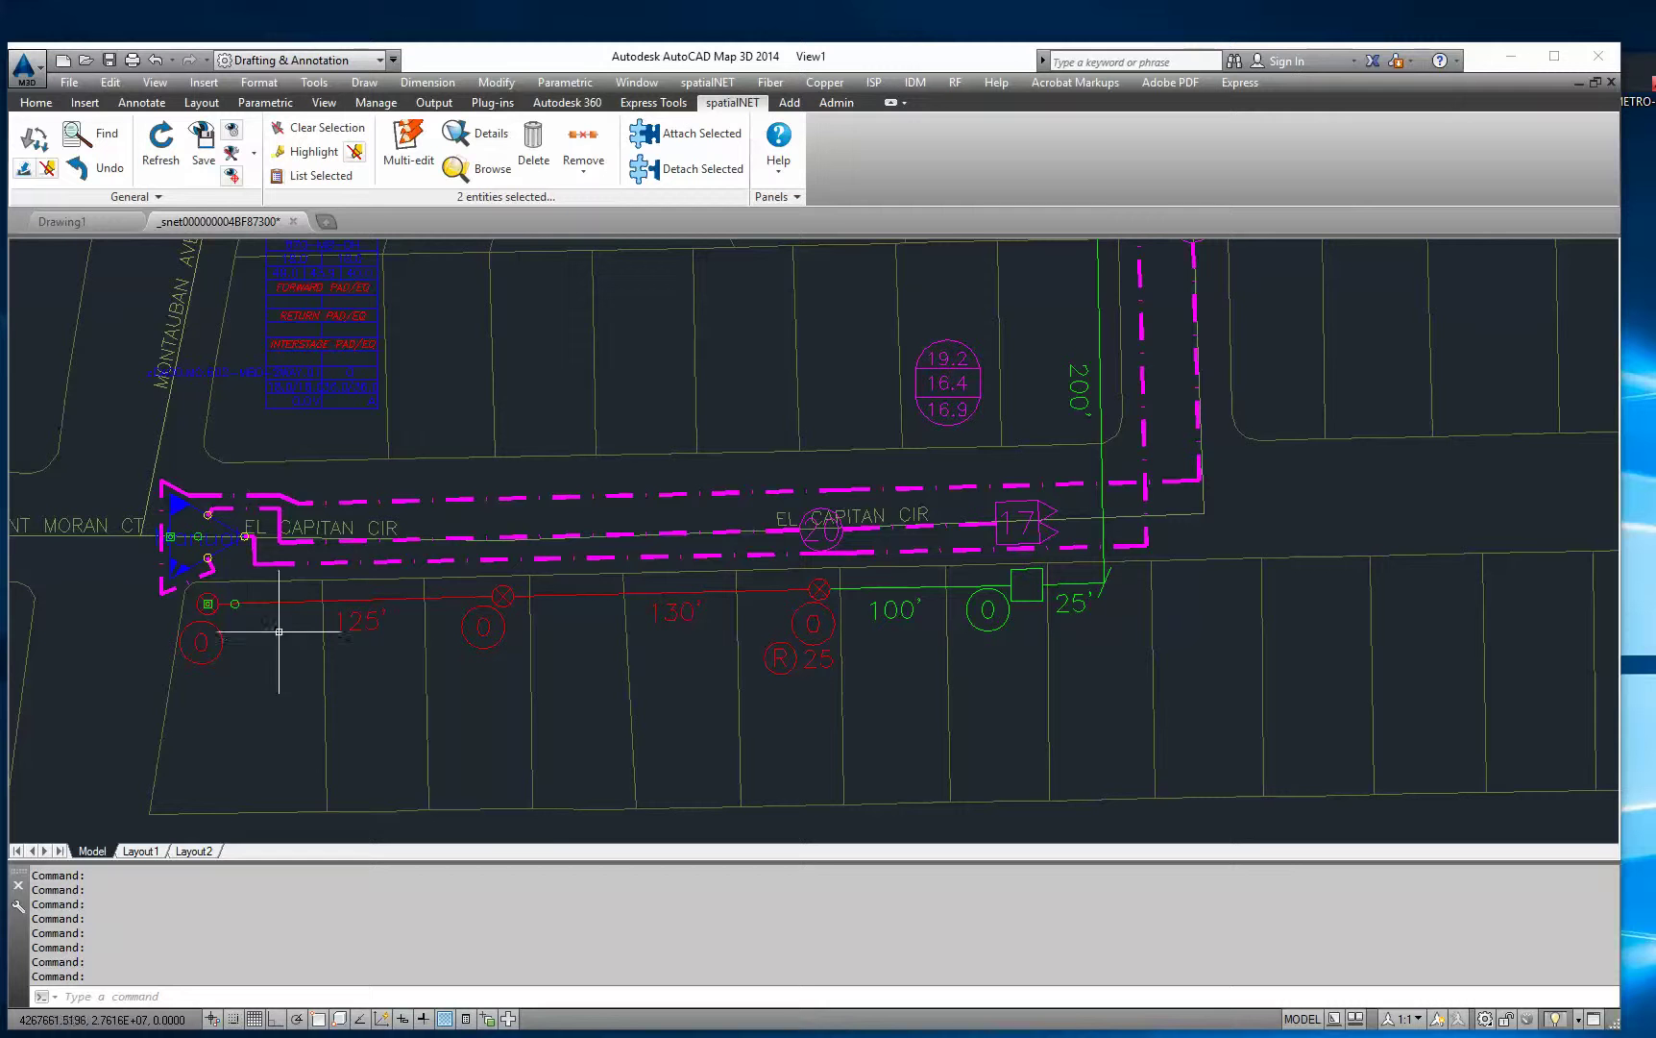
click(683, 137)
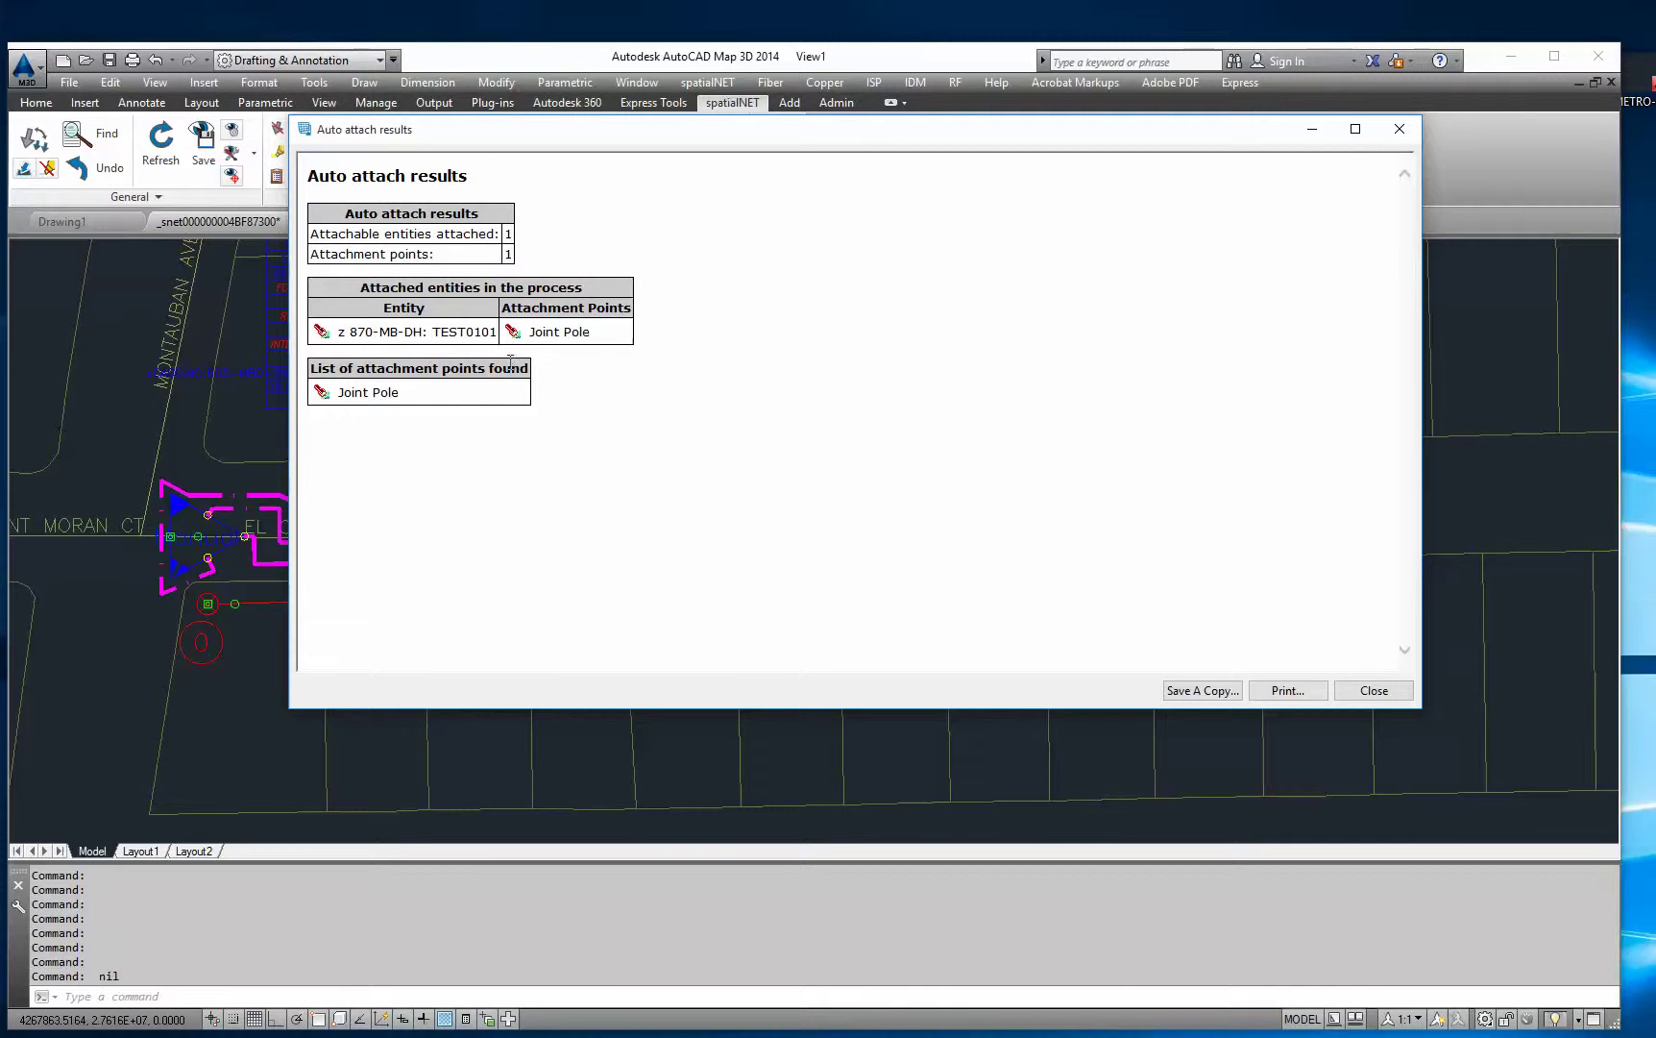
click(1374, 689)
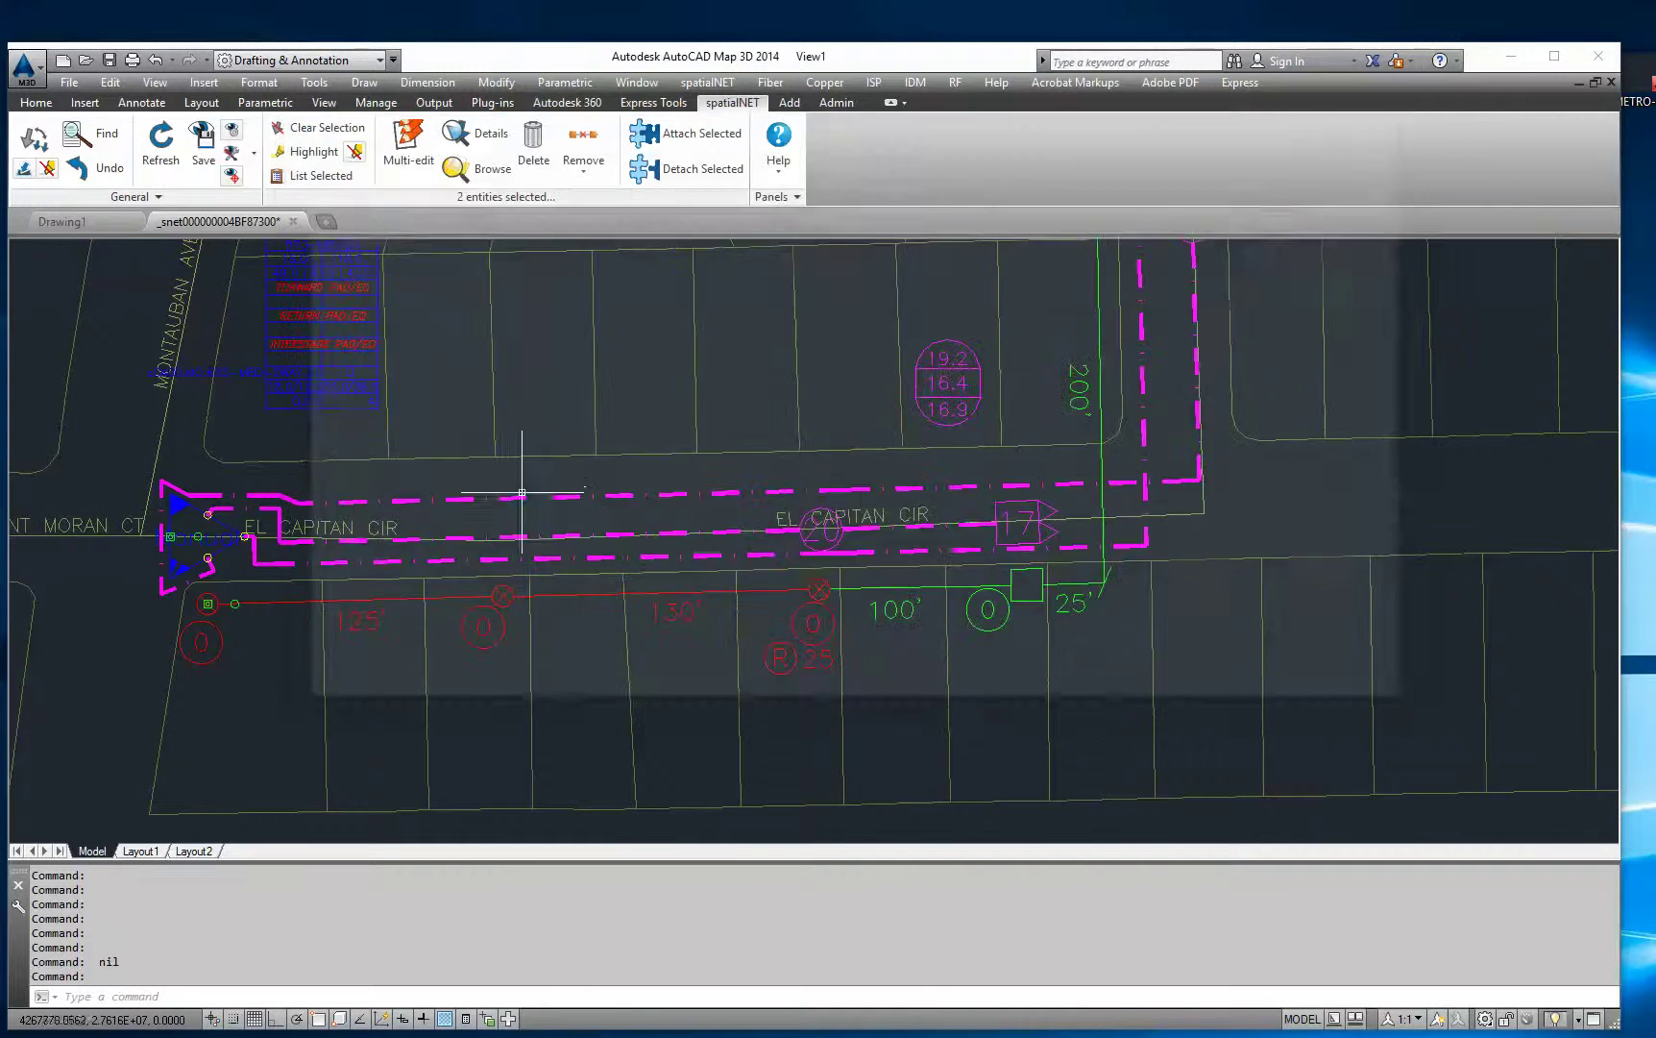
click(311, 133)
Step: Attach the z FFT2-20N tap on El Capitan Cir to the joint pole just below it and clear the selection
middle_drag(847, 650, 695, 621)
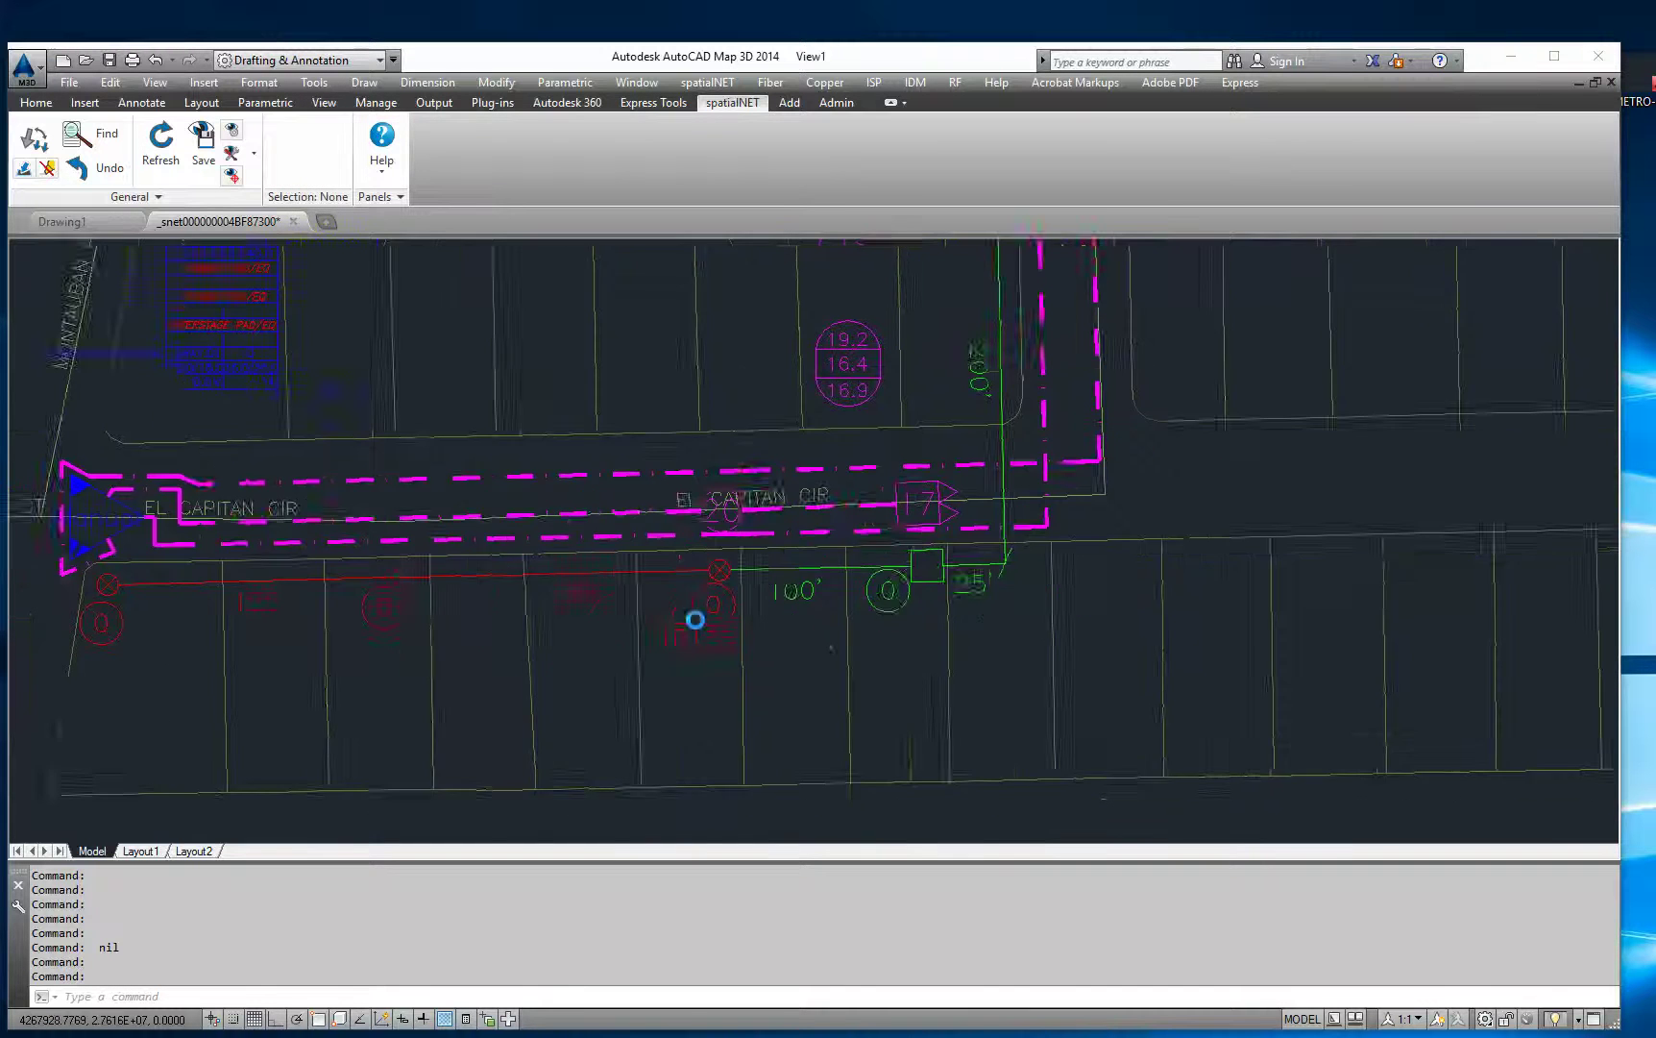
scroll(684, 490, up, 2)
click(680, 485)
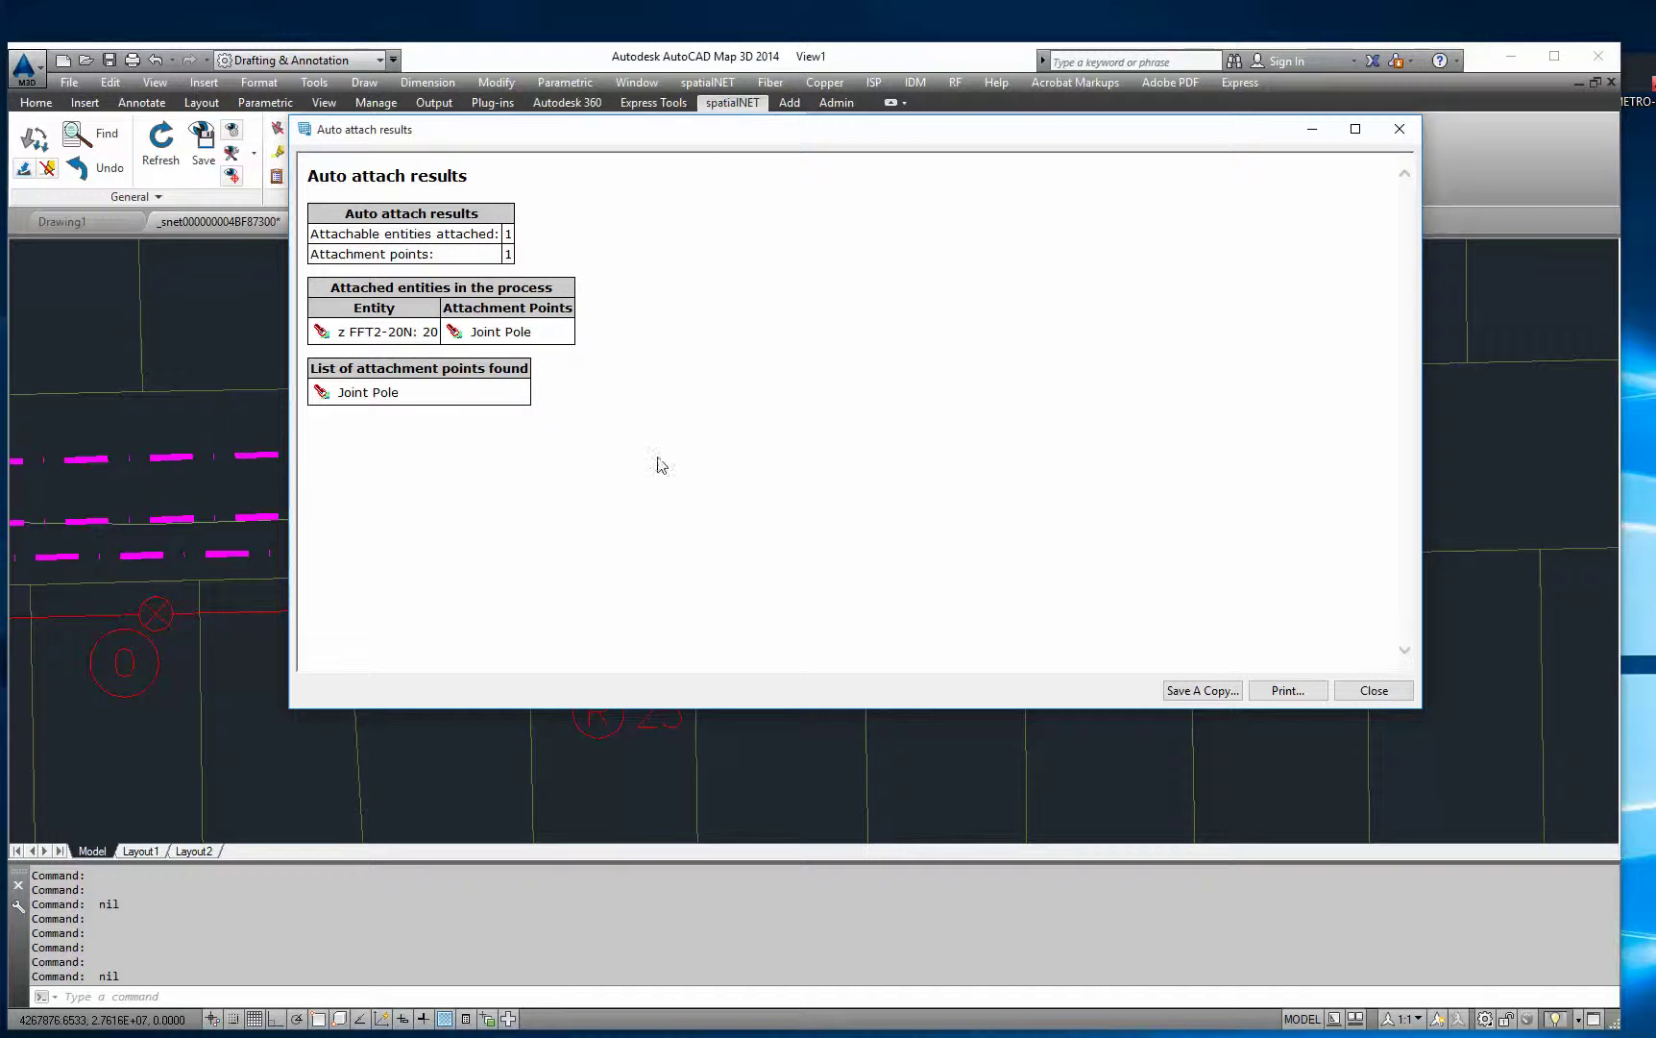
click(1374, 690)
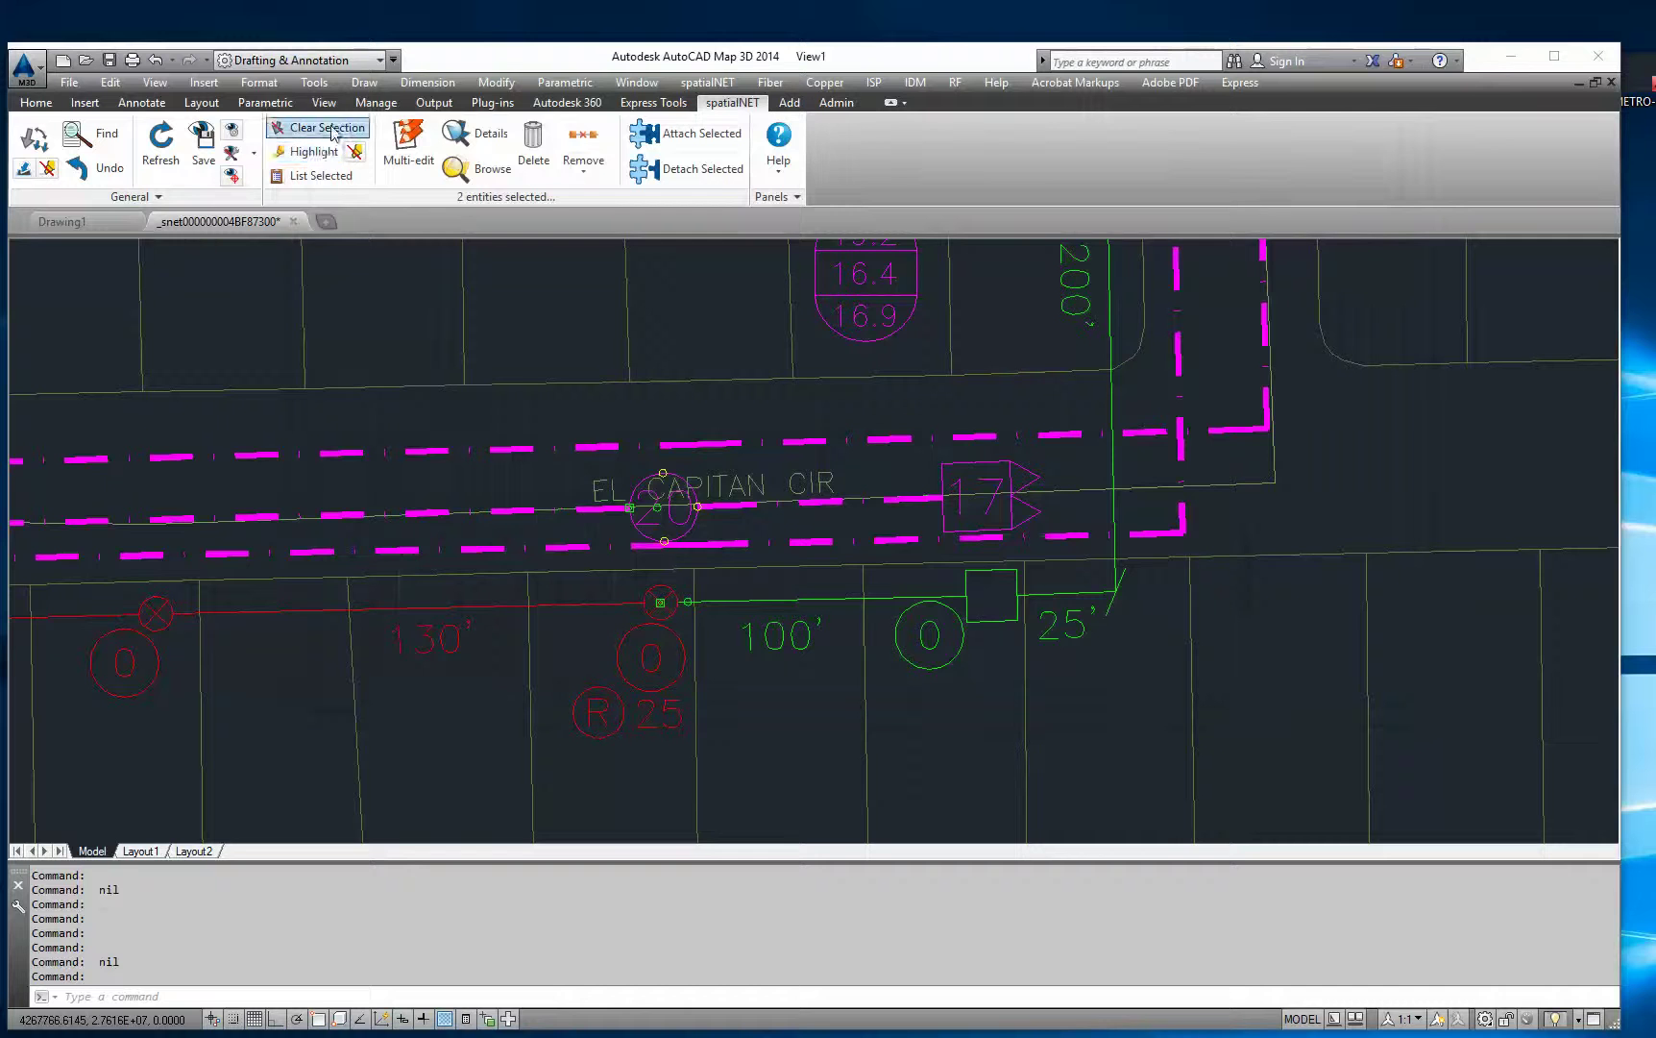
click(320, 127)
middle_drag(1054, 665, 658, 591)
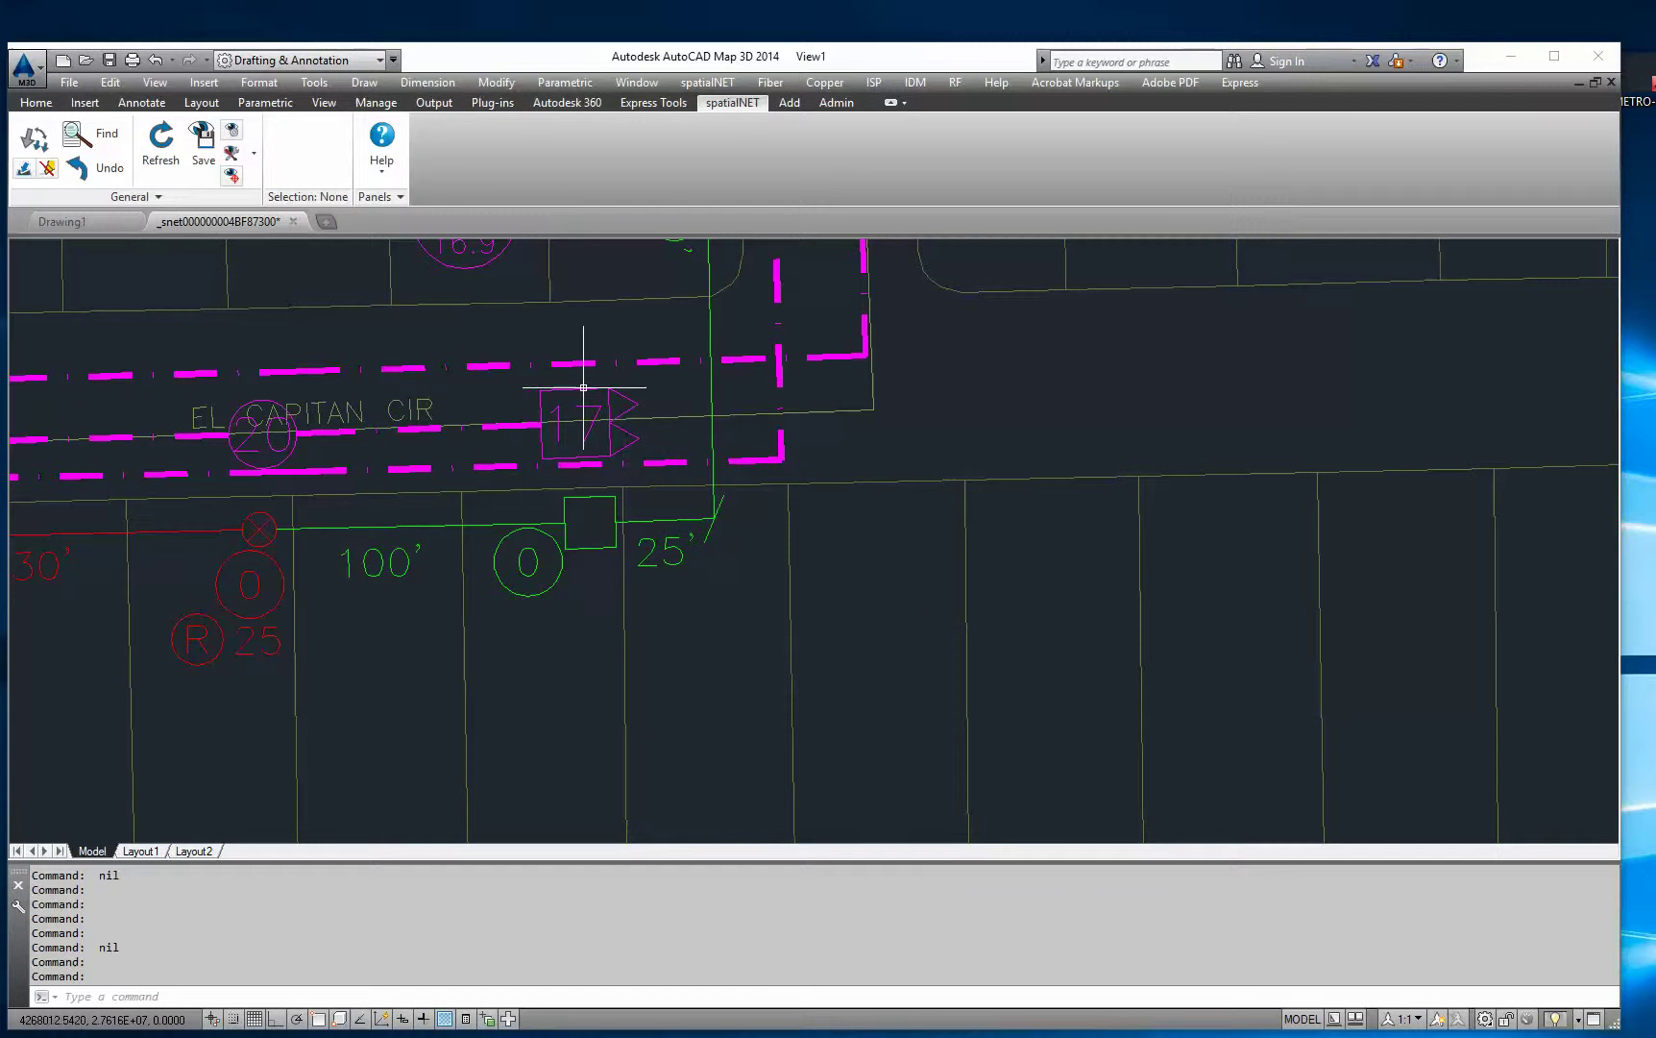
Step: Reattach the z FFT4-17N tap and its line terminator on El Capitan Cir to the pedestal just below, then clear the selection
click(583, 421)
click(632, 406)
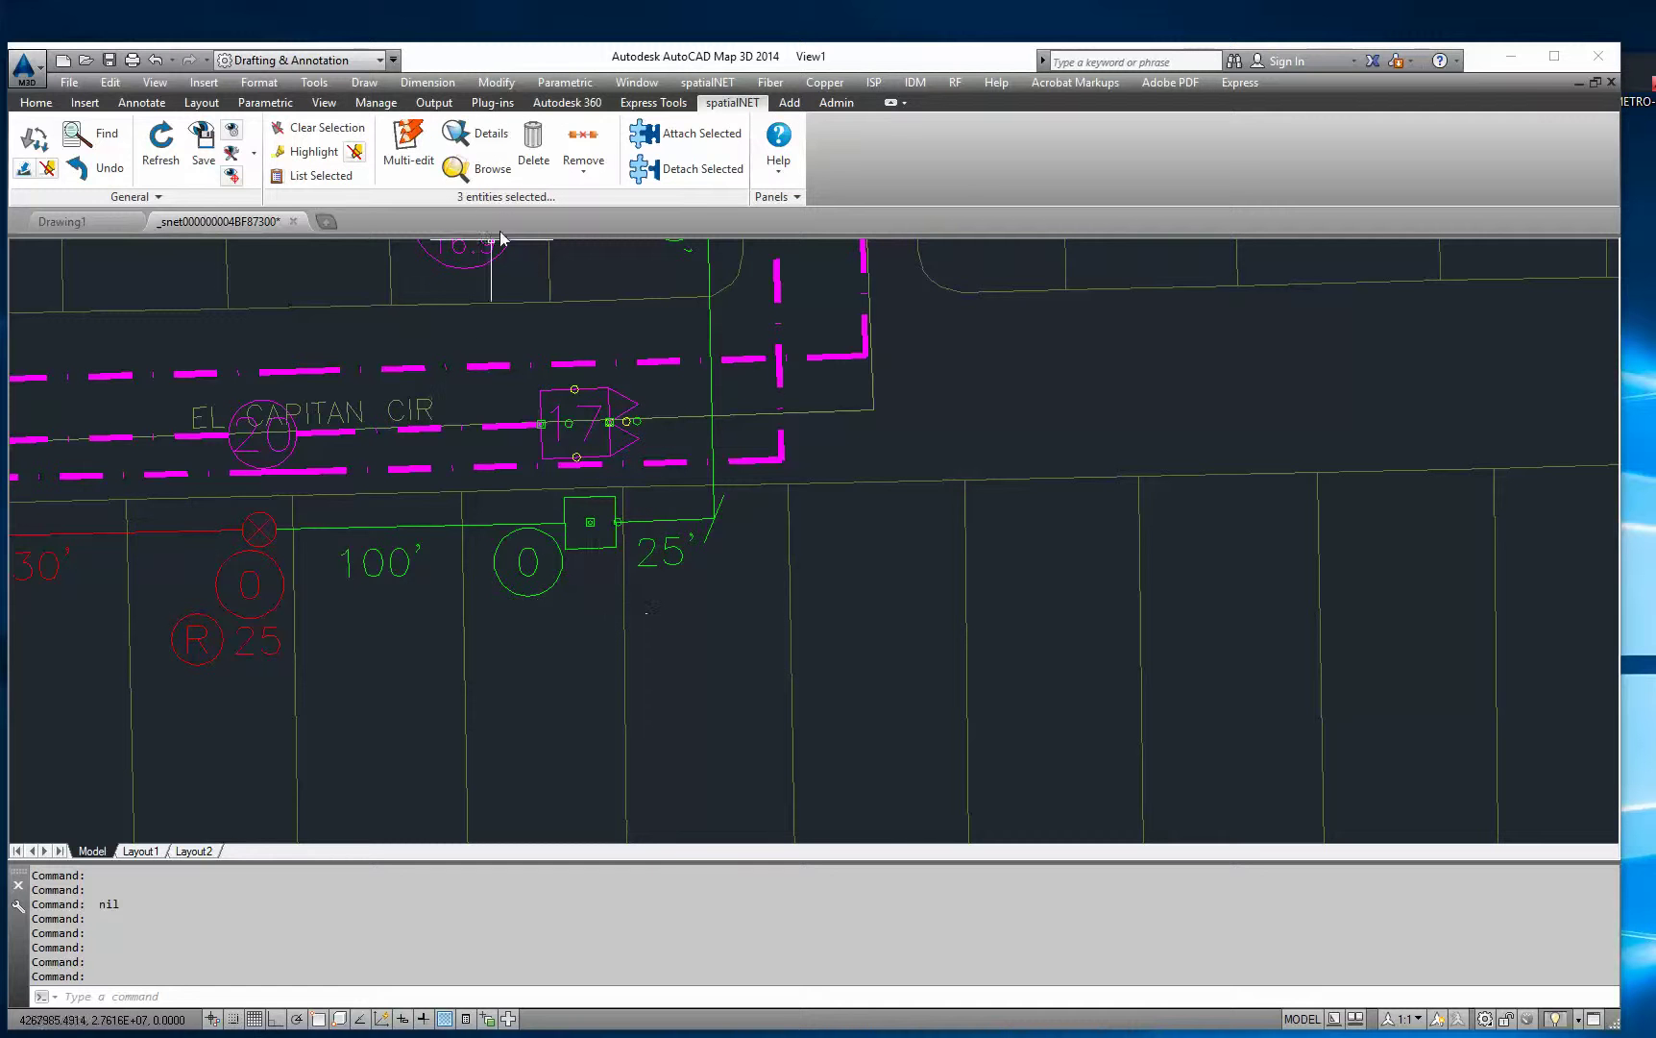
click(602, 552)
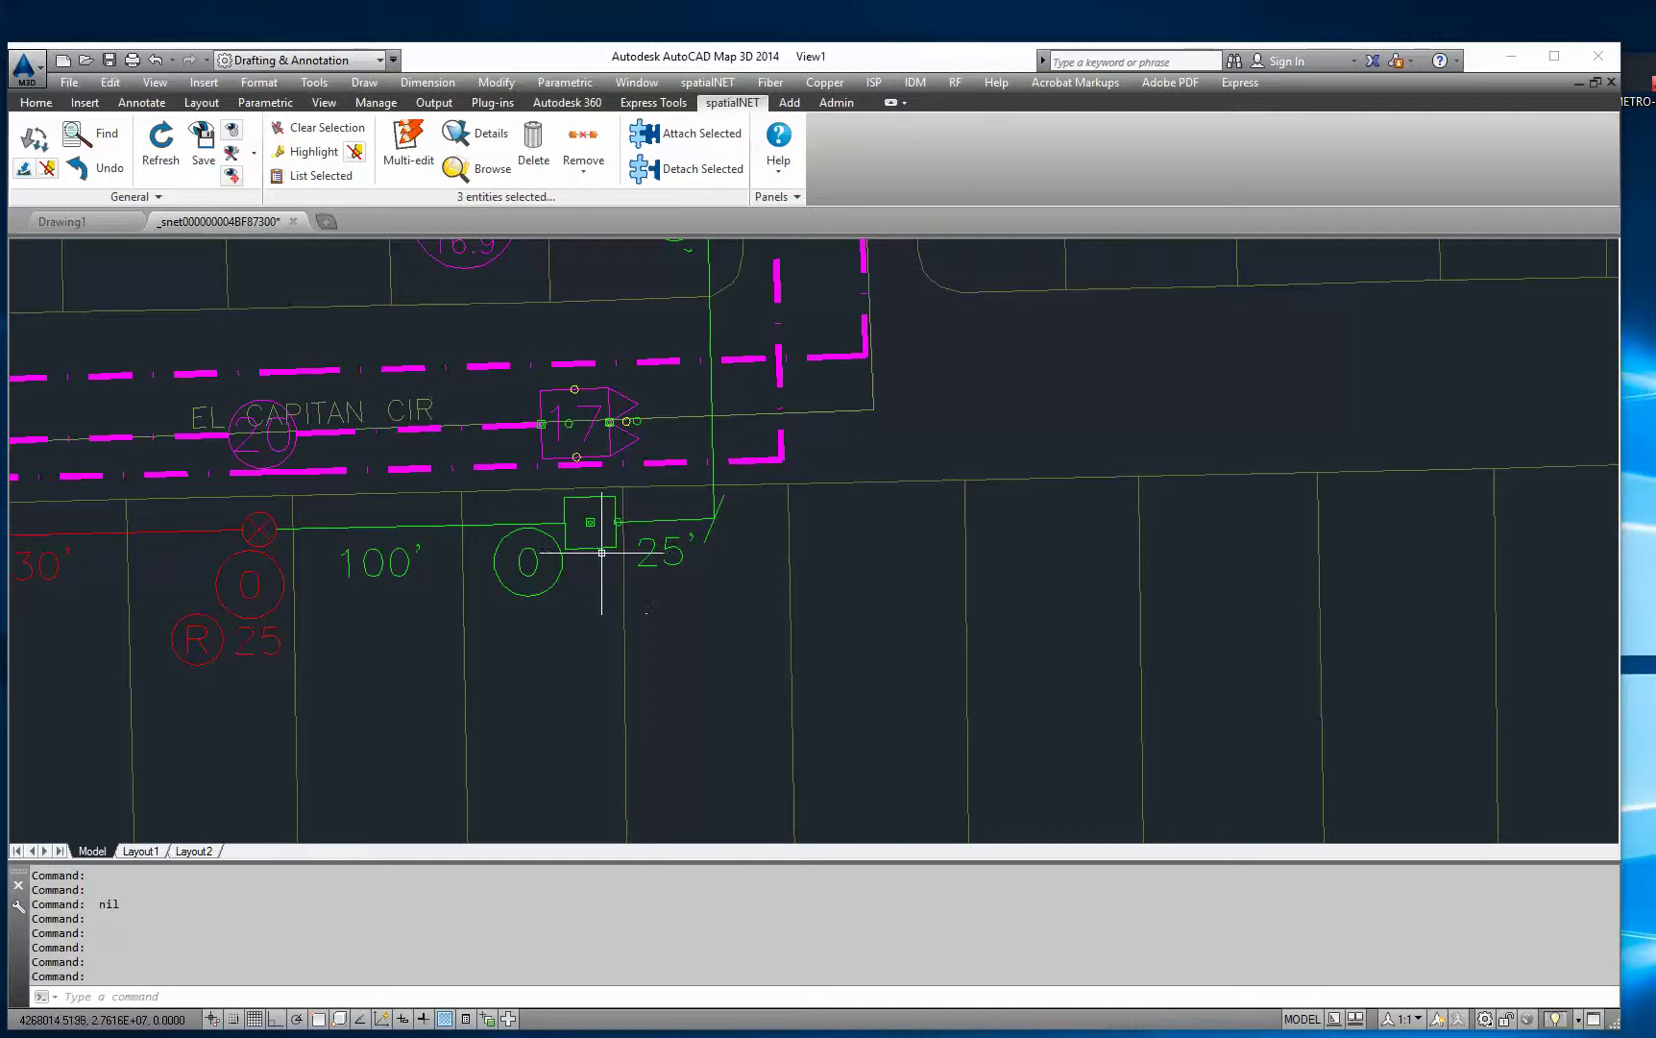
click(684, 134)
drag(1528, 52, 1210, 131)
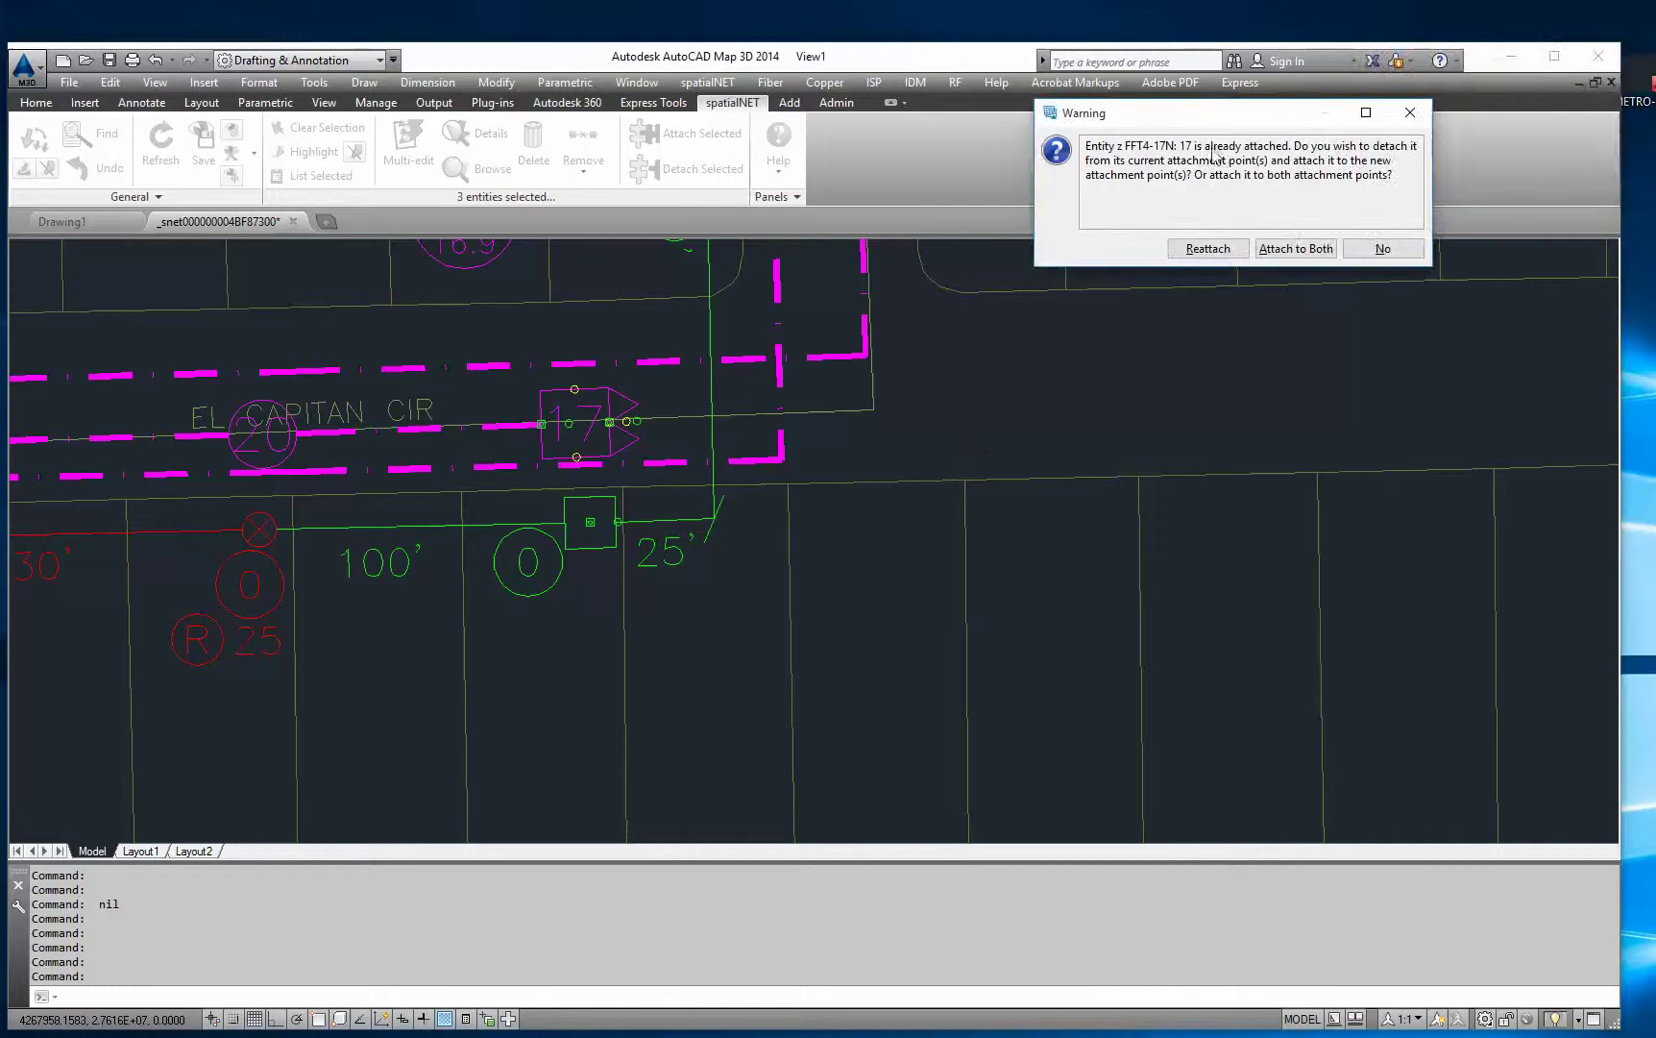
click(1214, 250)
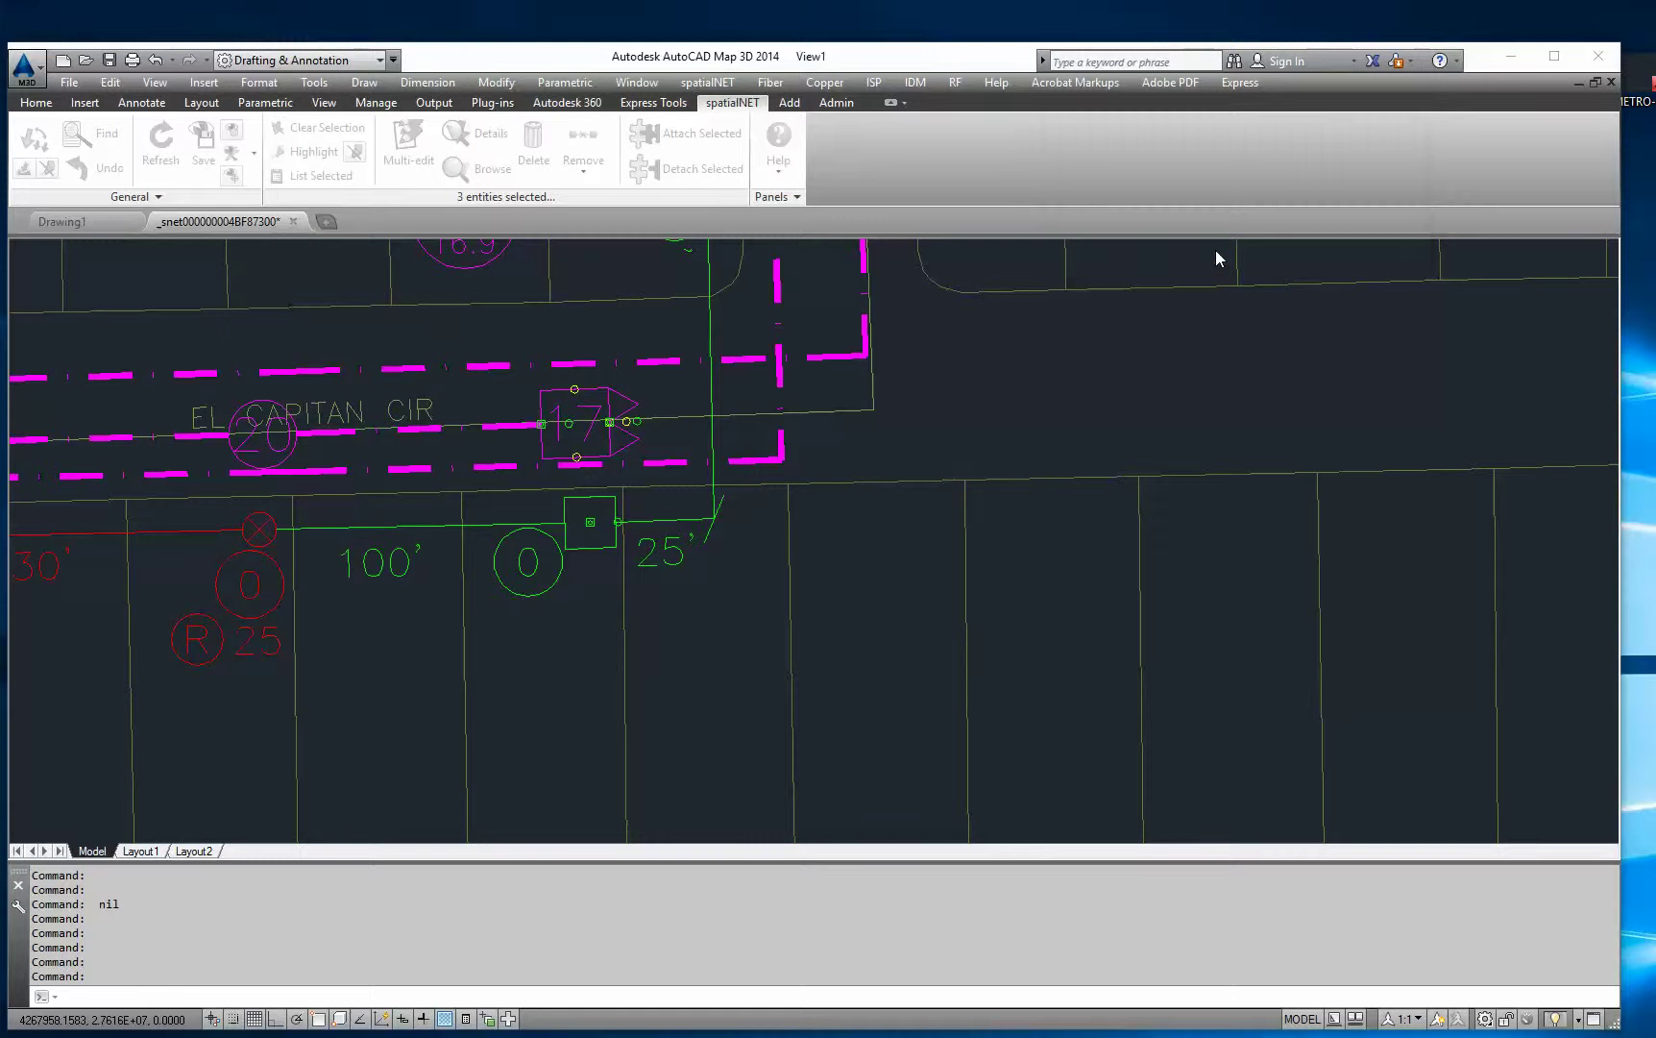
click(1201, 249)
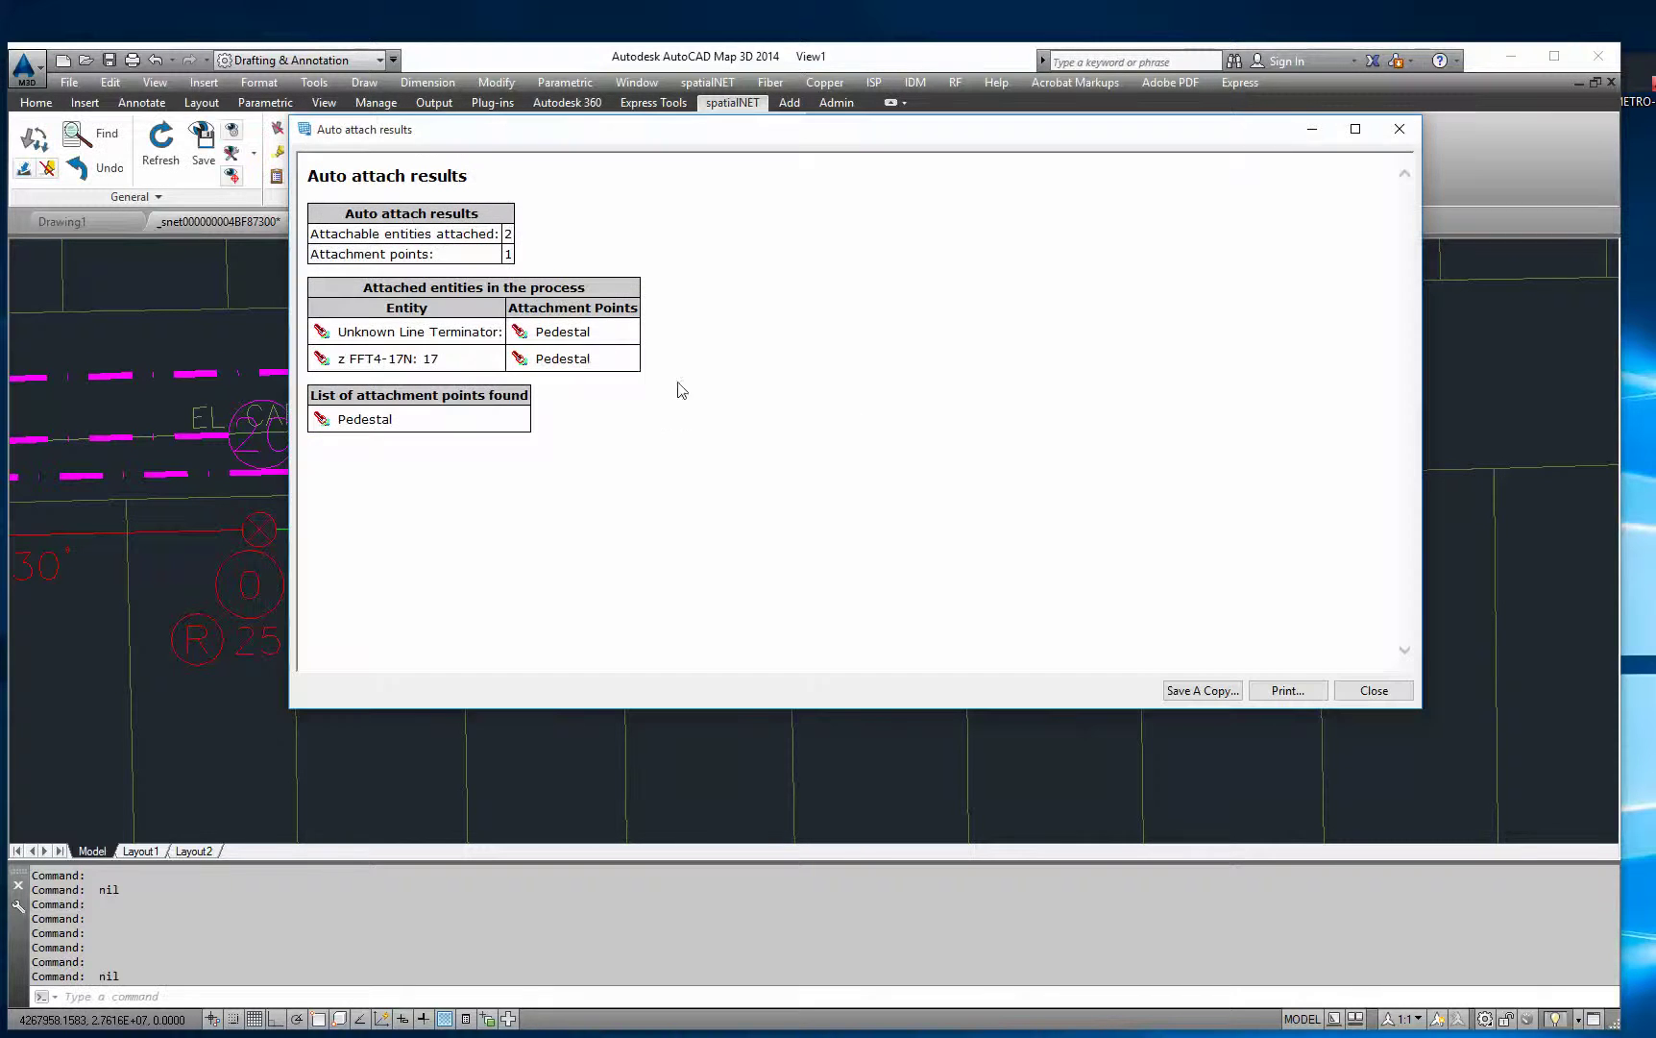
click(1374, 690)
click(308, 128)
Step: Reattach the z FFT2-14N tap on Mount Bachelor Ct to the pedestal just west of it and clear the selection
scroll(773, 500, down, 3)
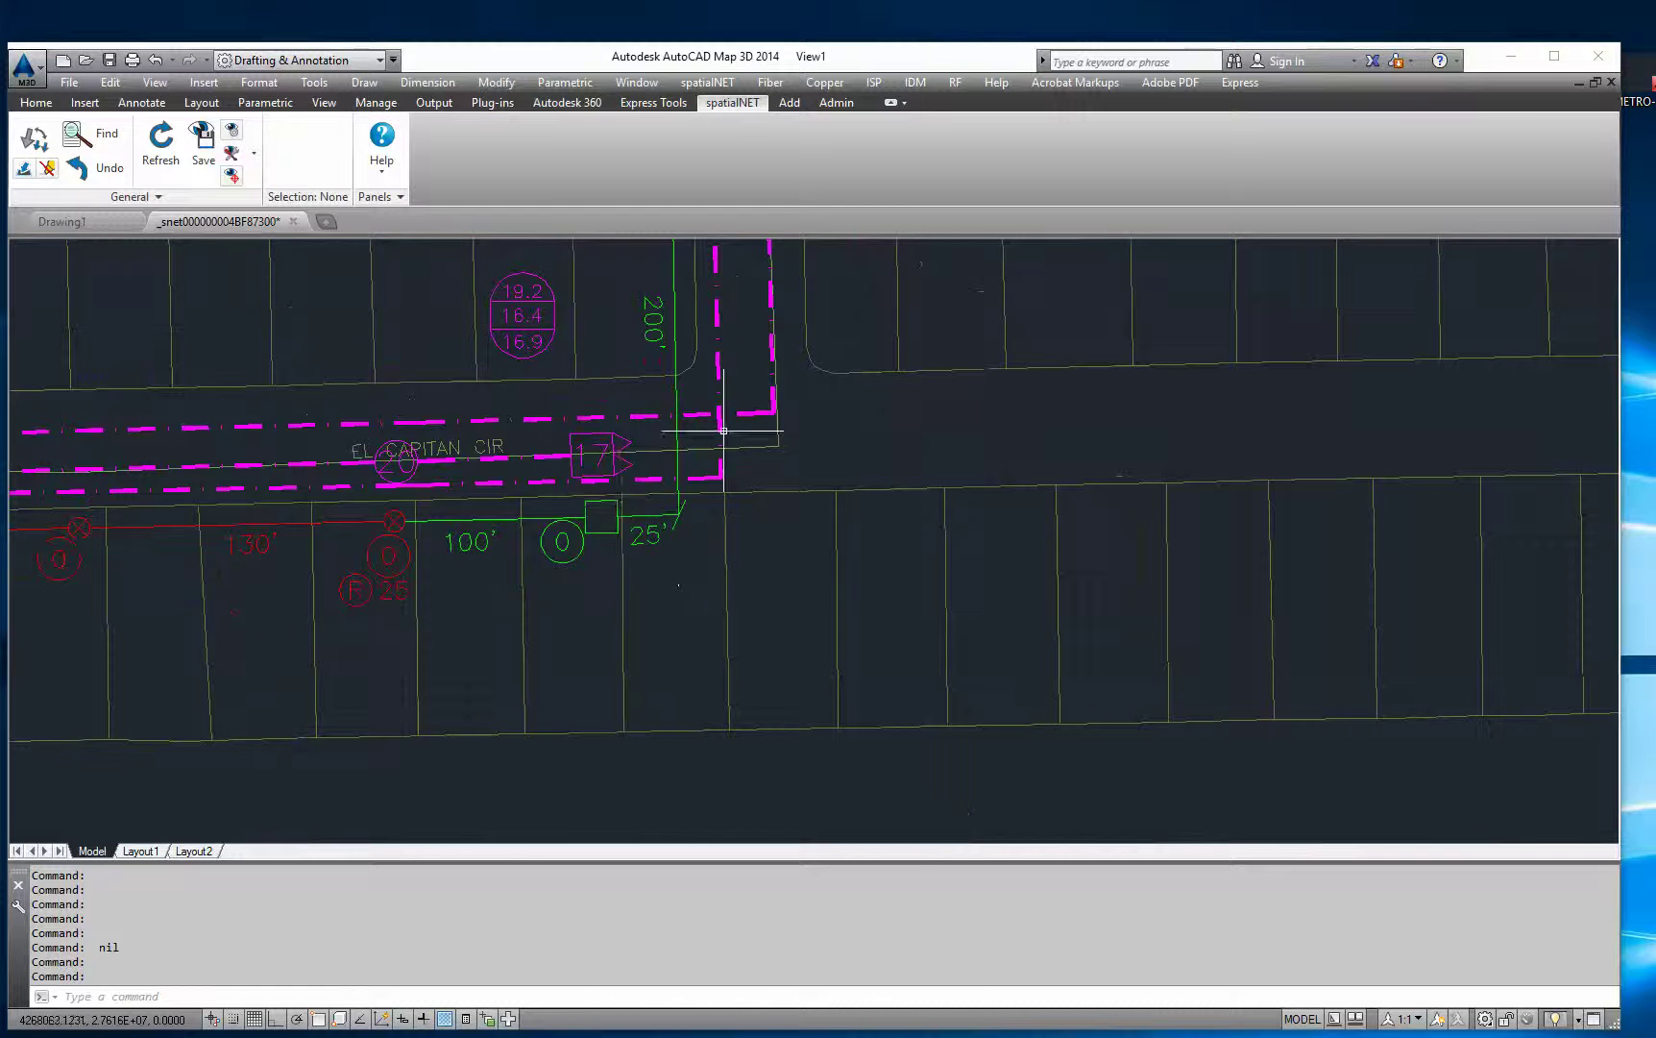
middle_drag(706, 302, 661, 476)
click(665, 495)
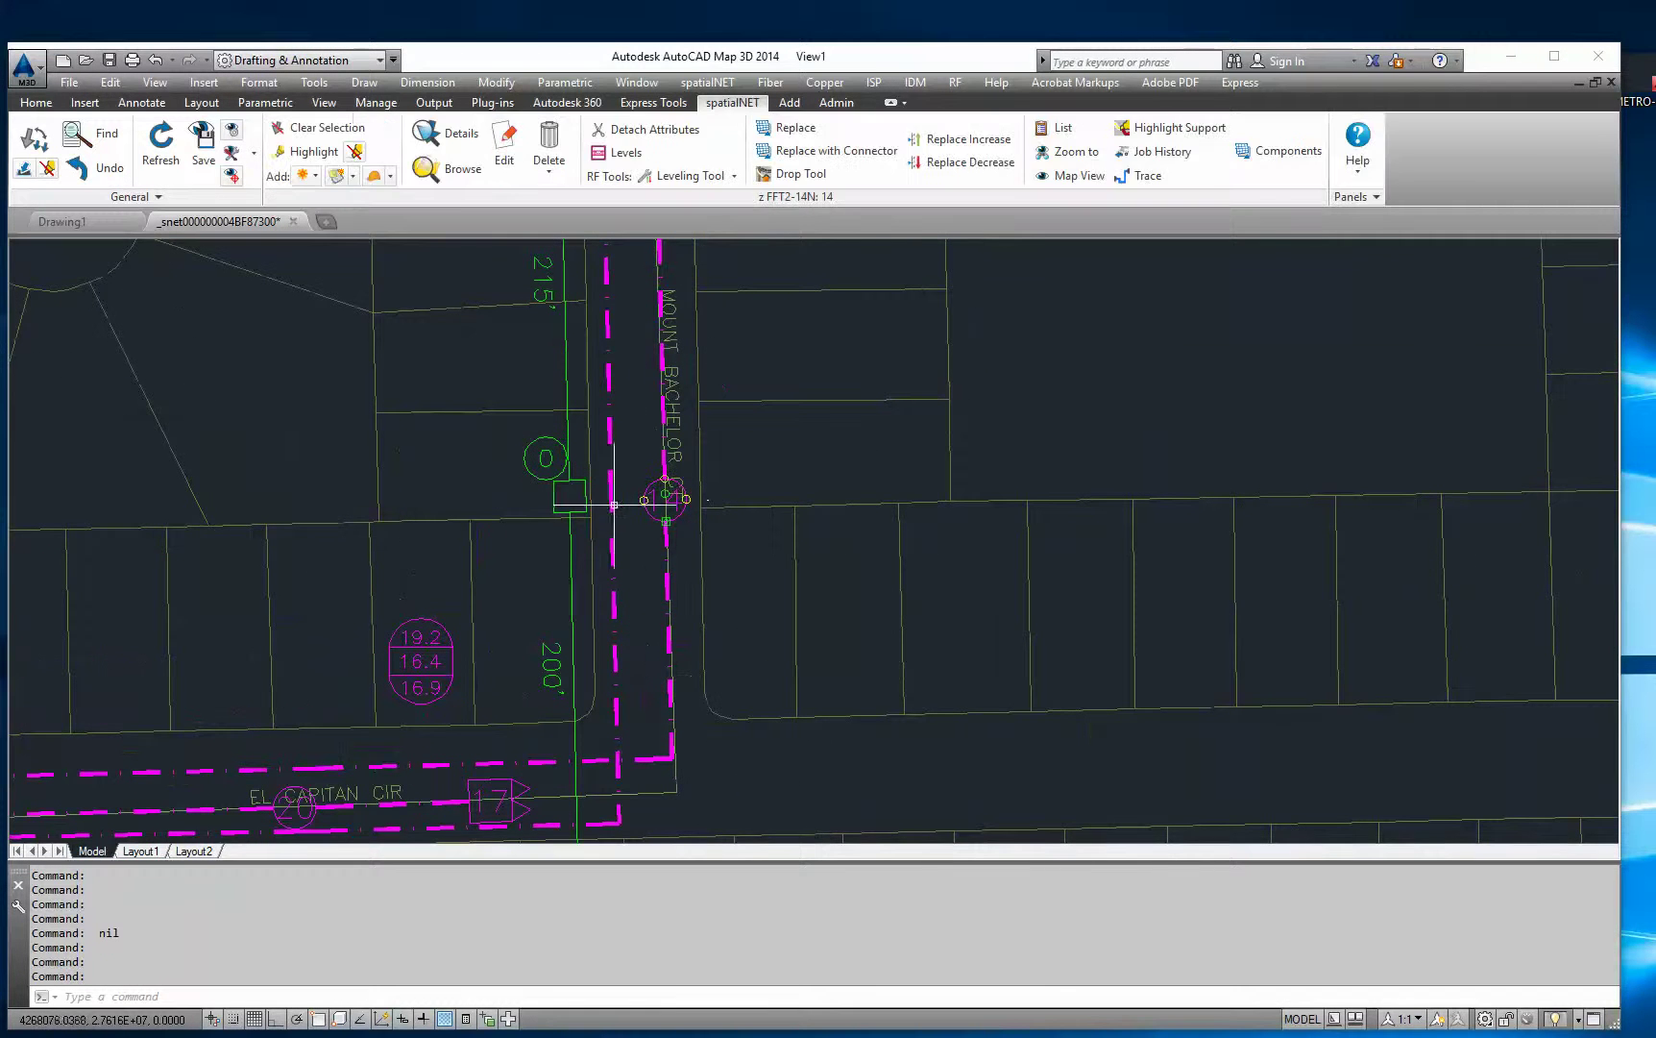
click(555, 511)
click(685, 134)
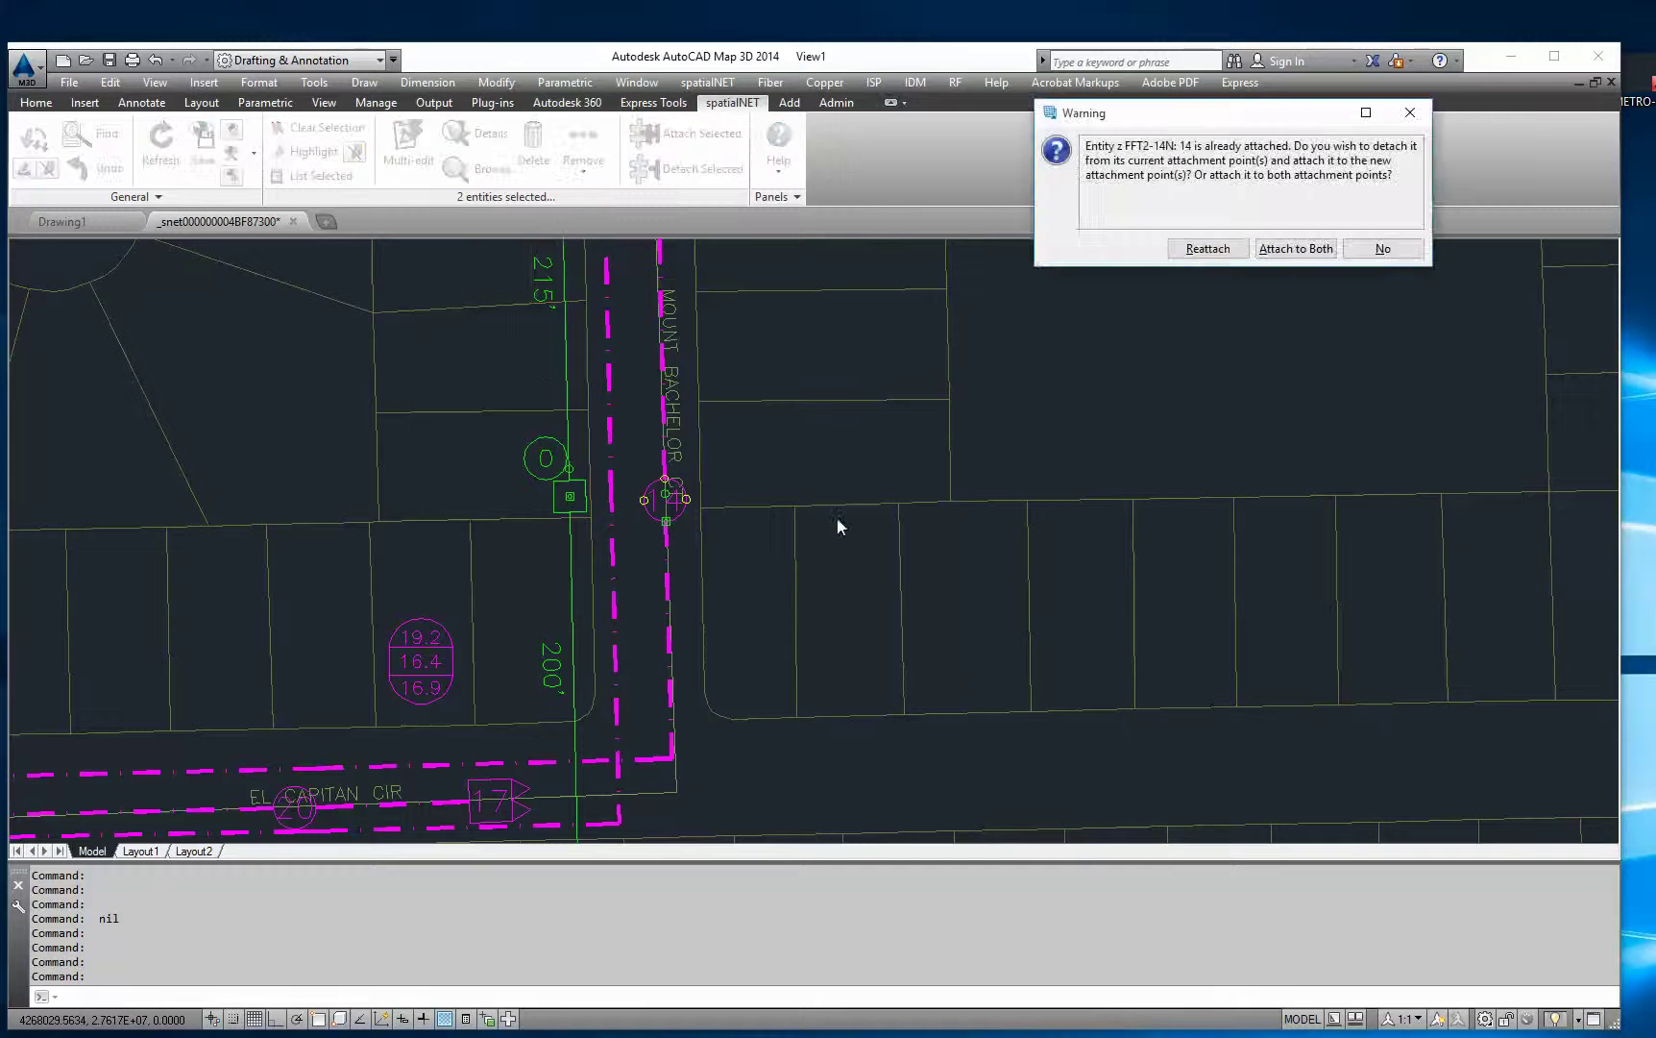
click(1220, 250)
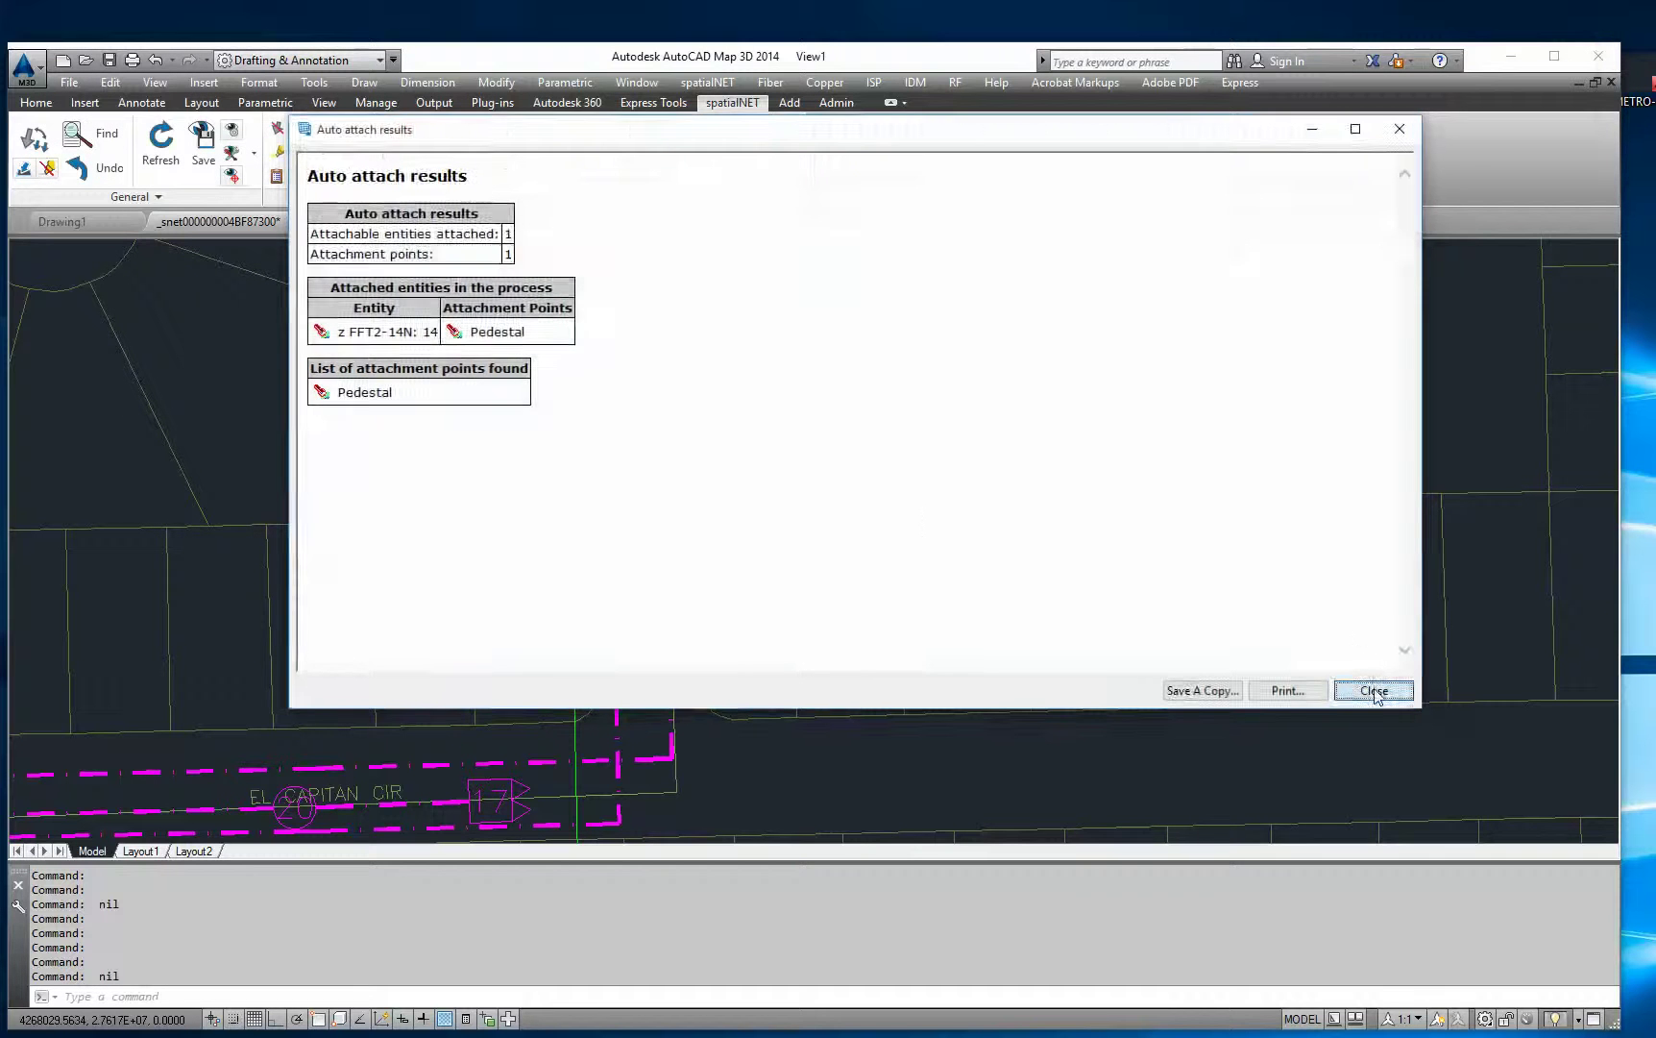
click(1375, 690)
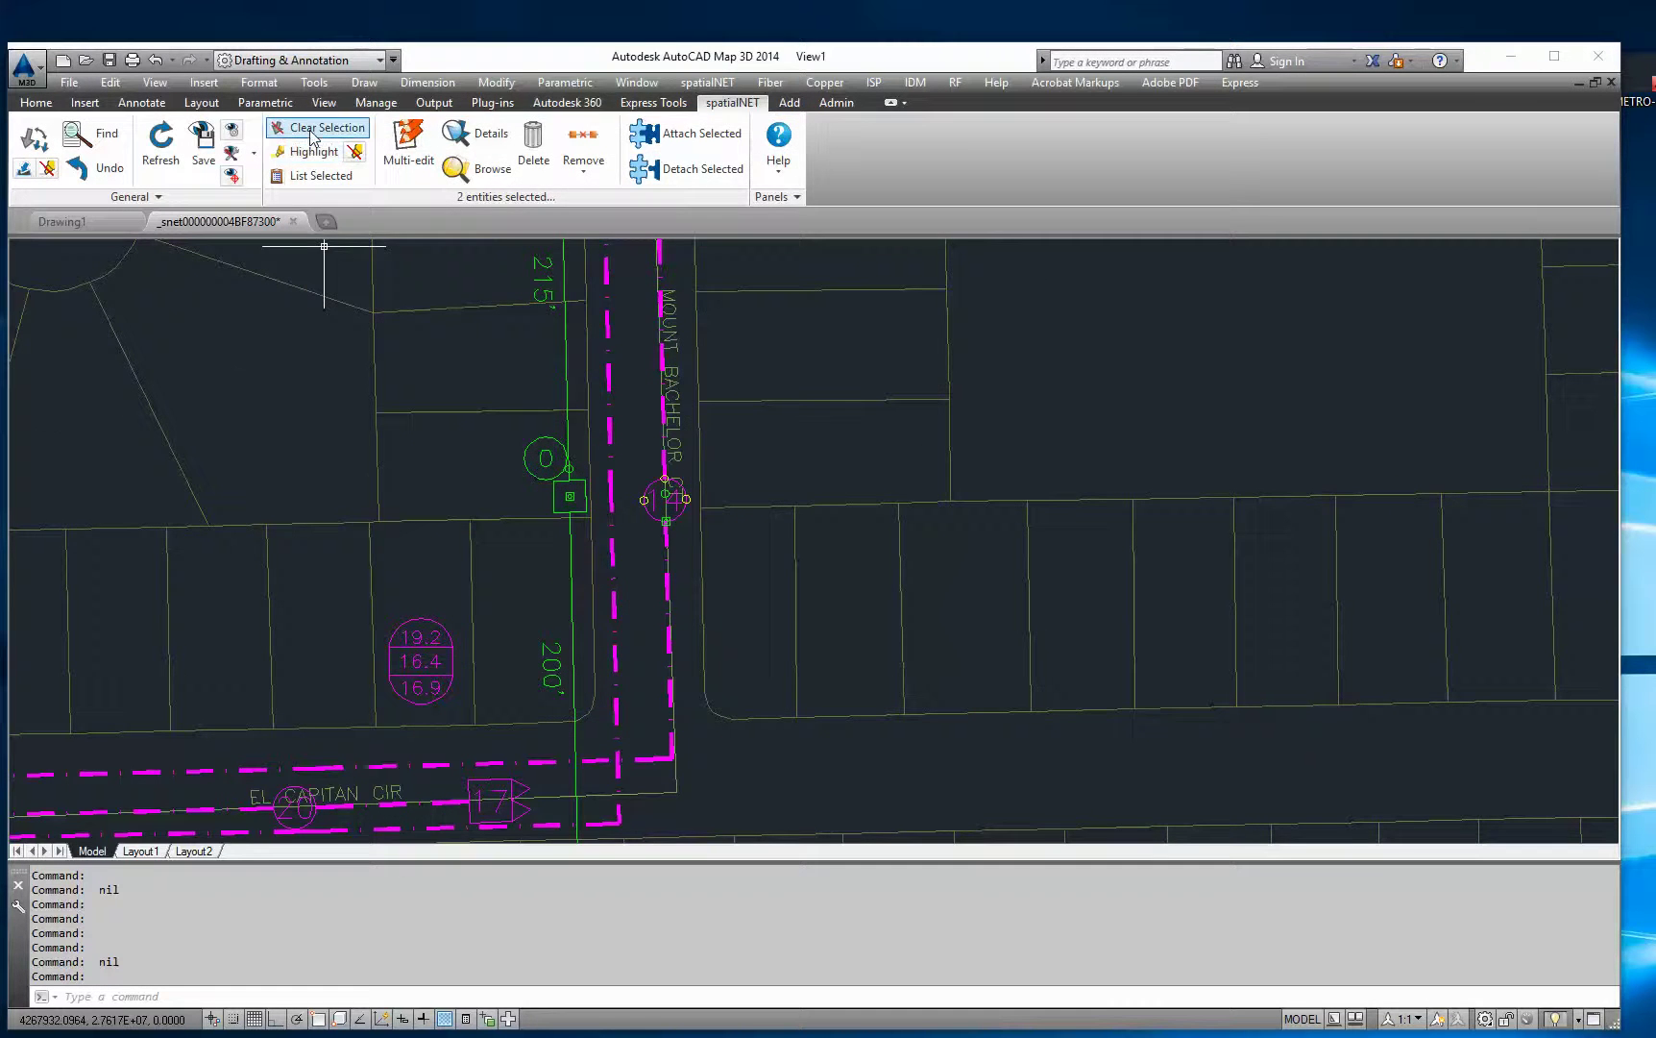
click(322, 132)
Step: Reattach the z FFT2-7N tap, its self terminator and the neighbouring line terminator to the pedestal at Mount Bachelor Ct's north end, clearing the selection
middle_drag(749, 243, 767, 479)
scroll(767, 476, up, 2)
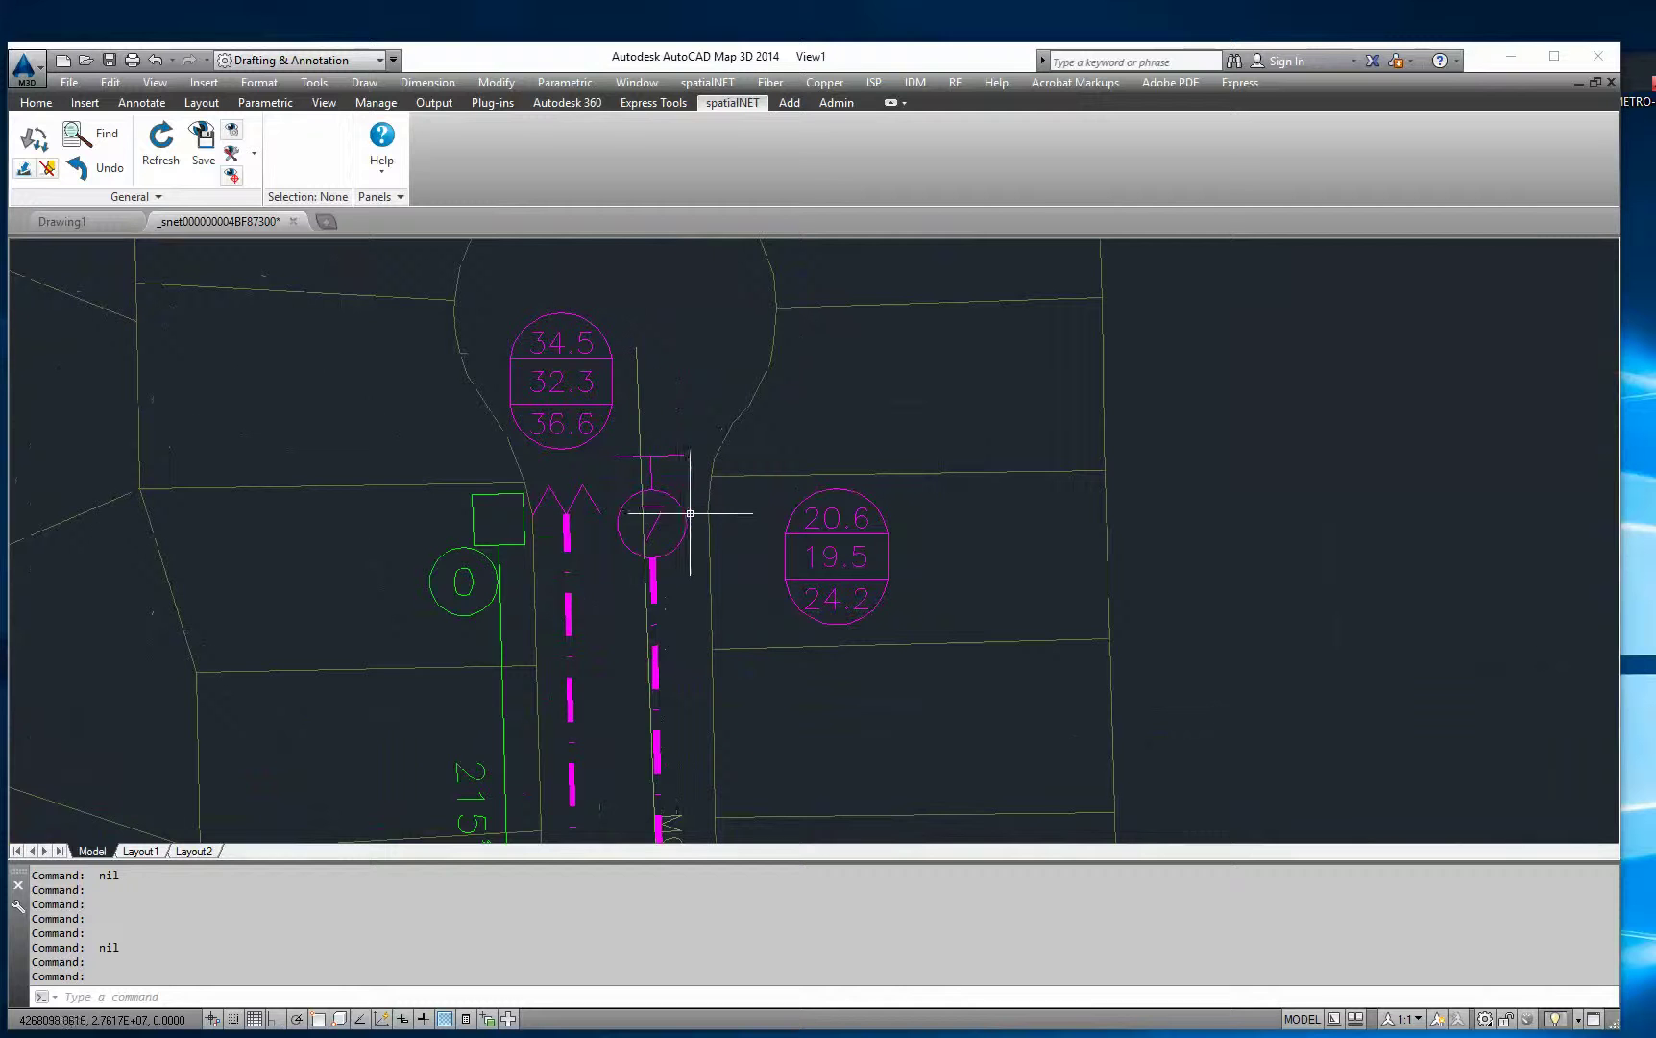
click(698, 528)
click(665, 427)
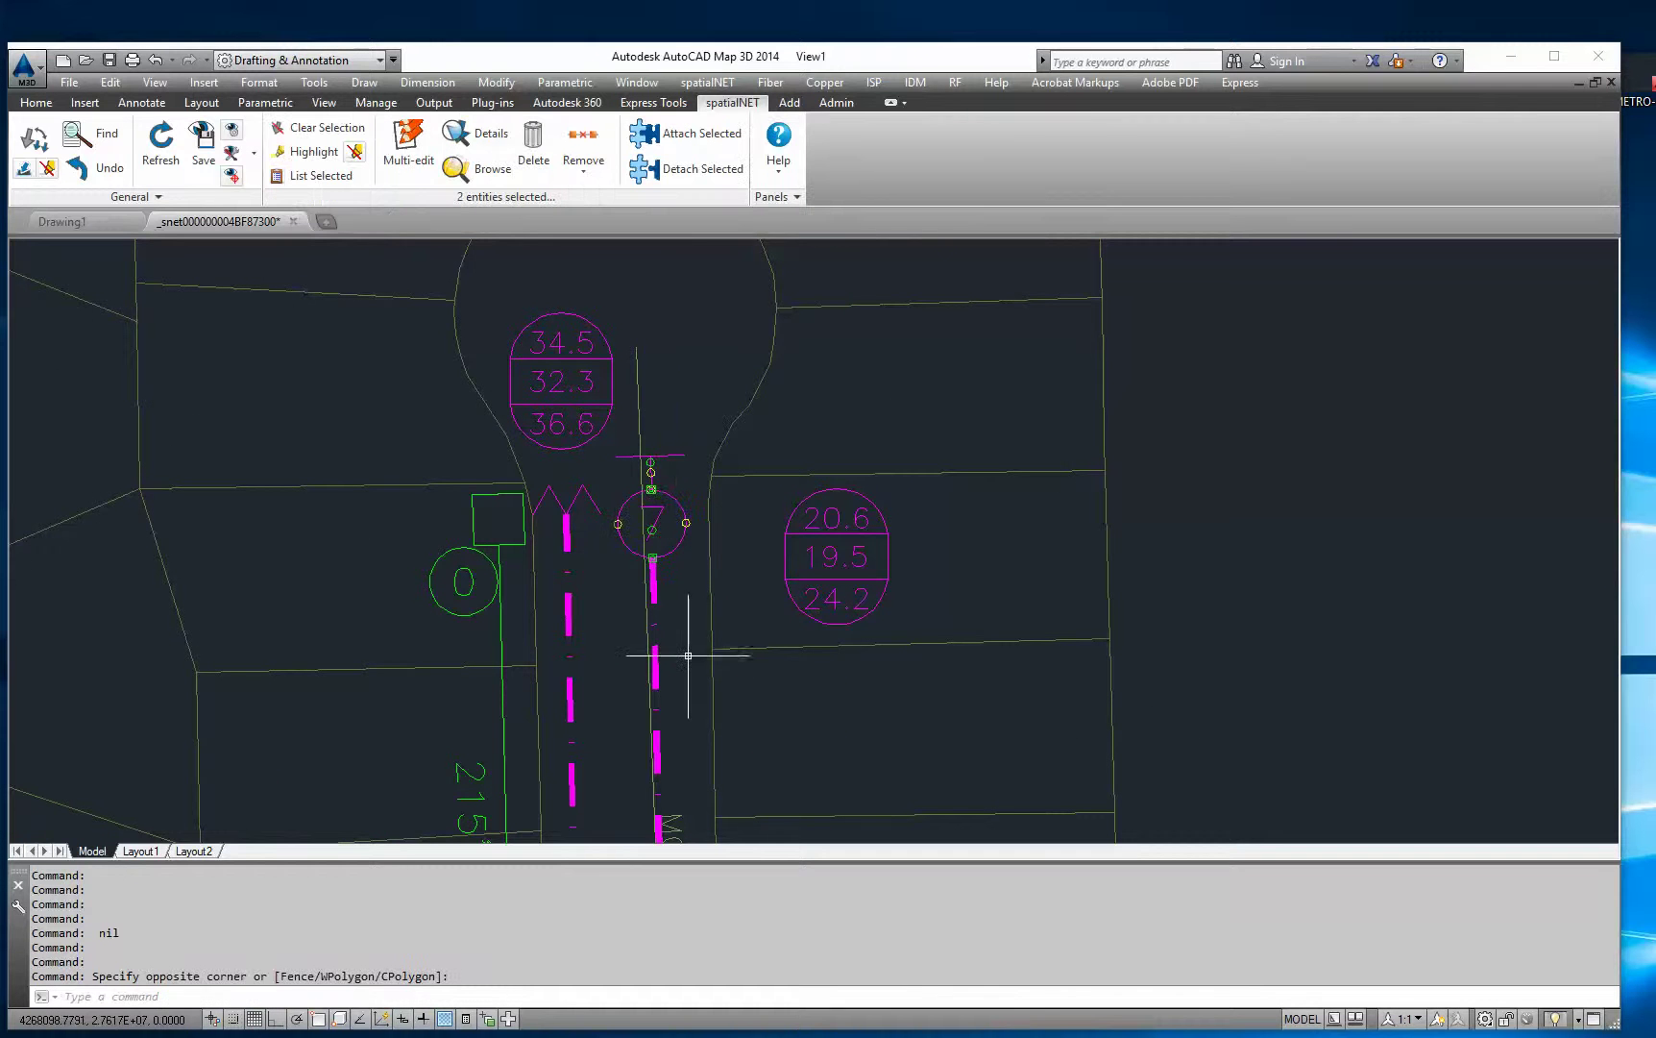
click(507, 543)
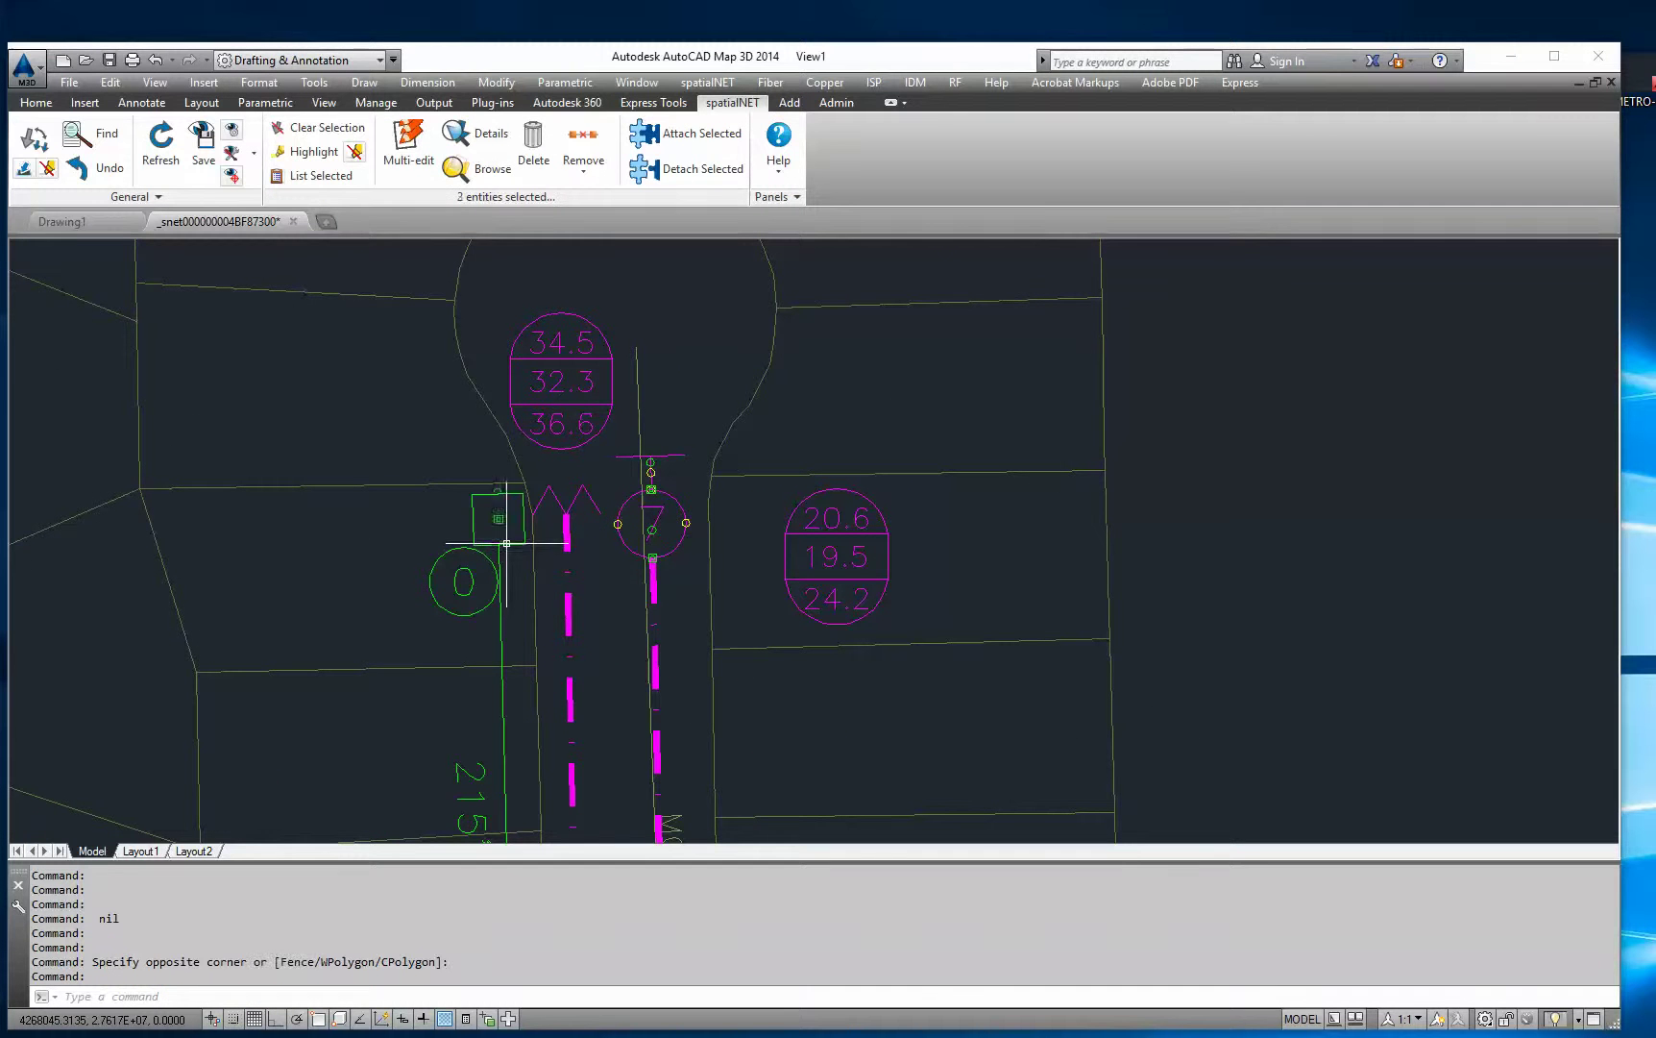
click(565, 506)
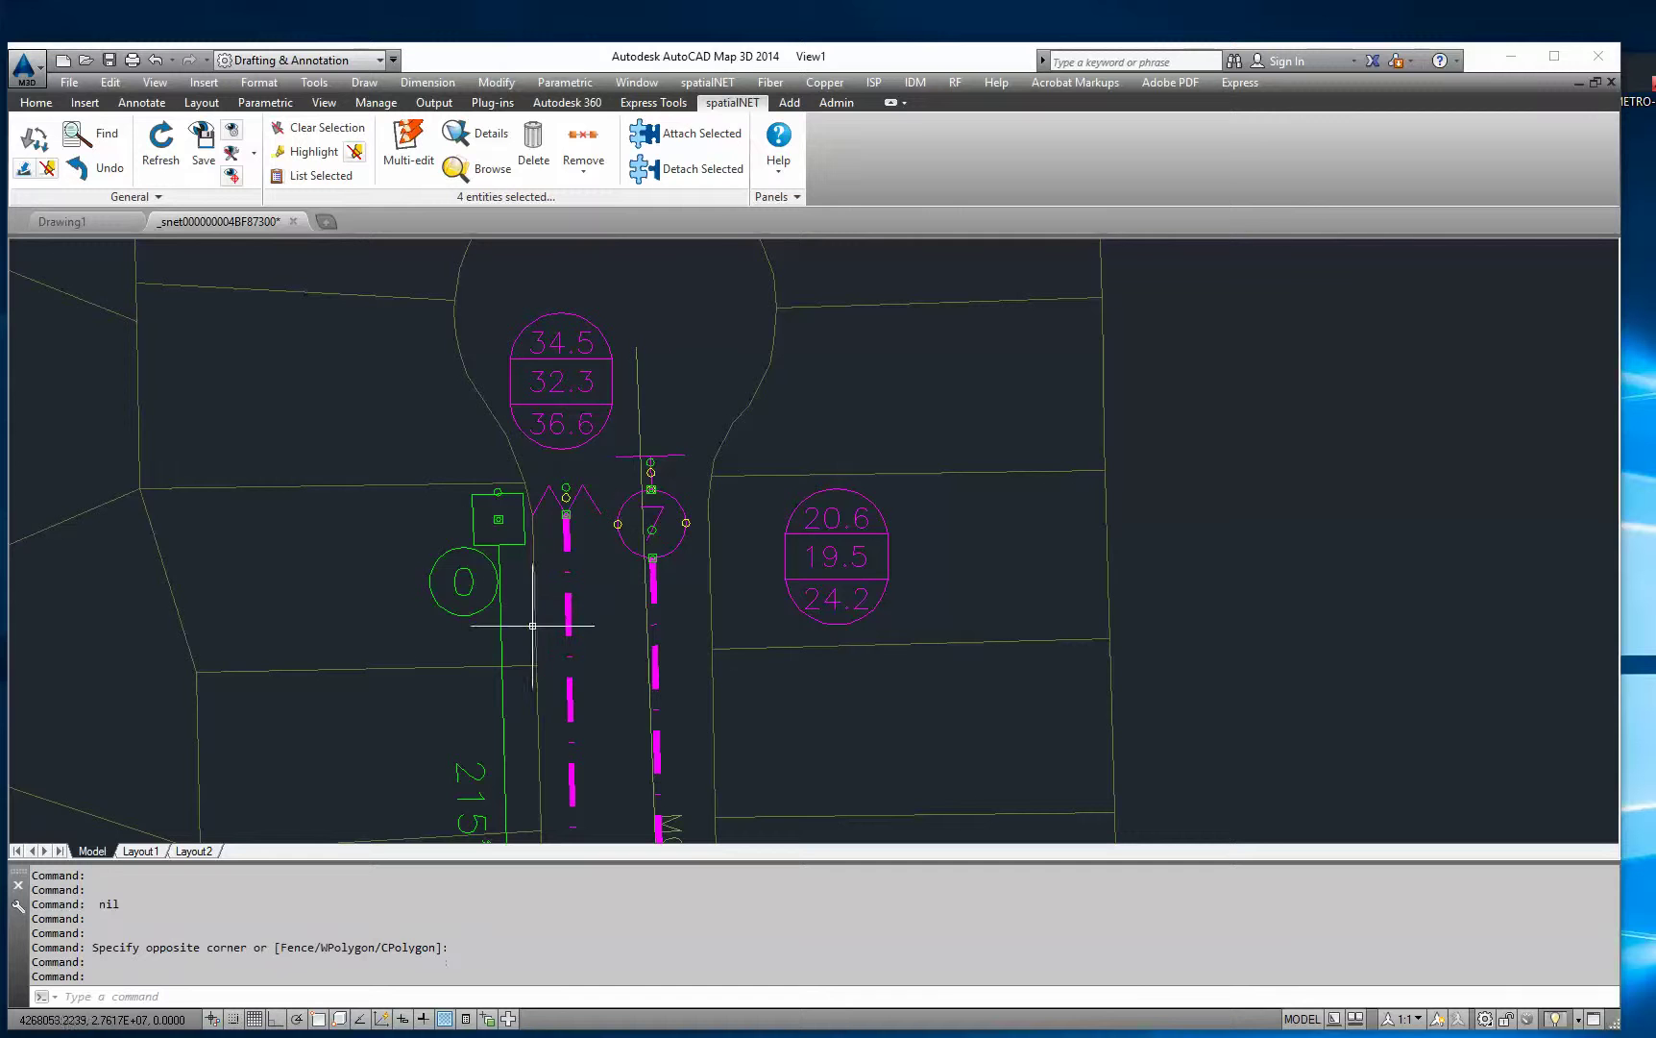
click(703, 135)
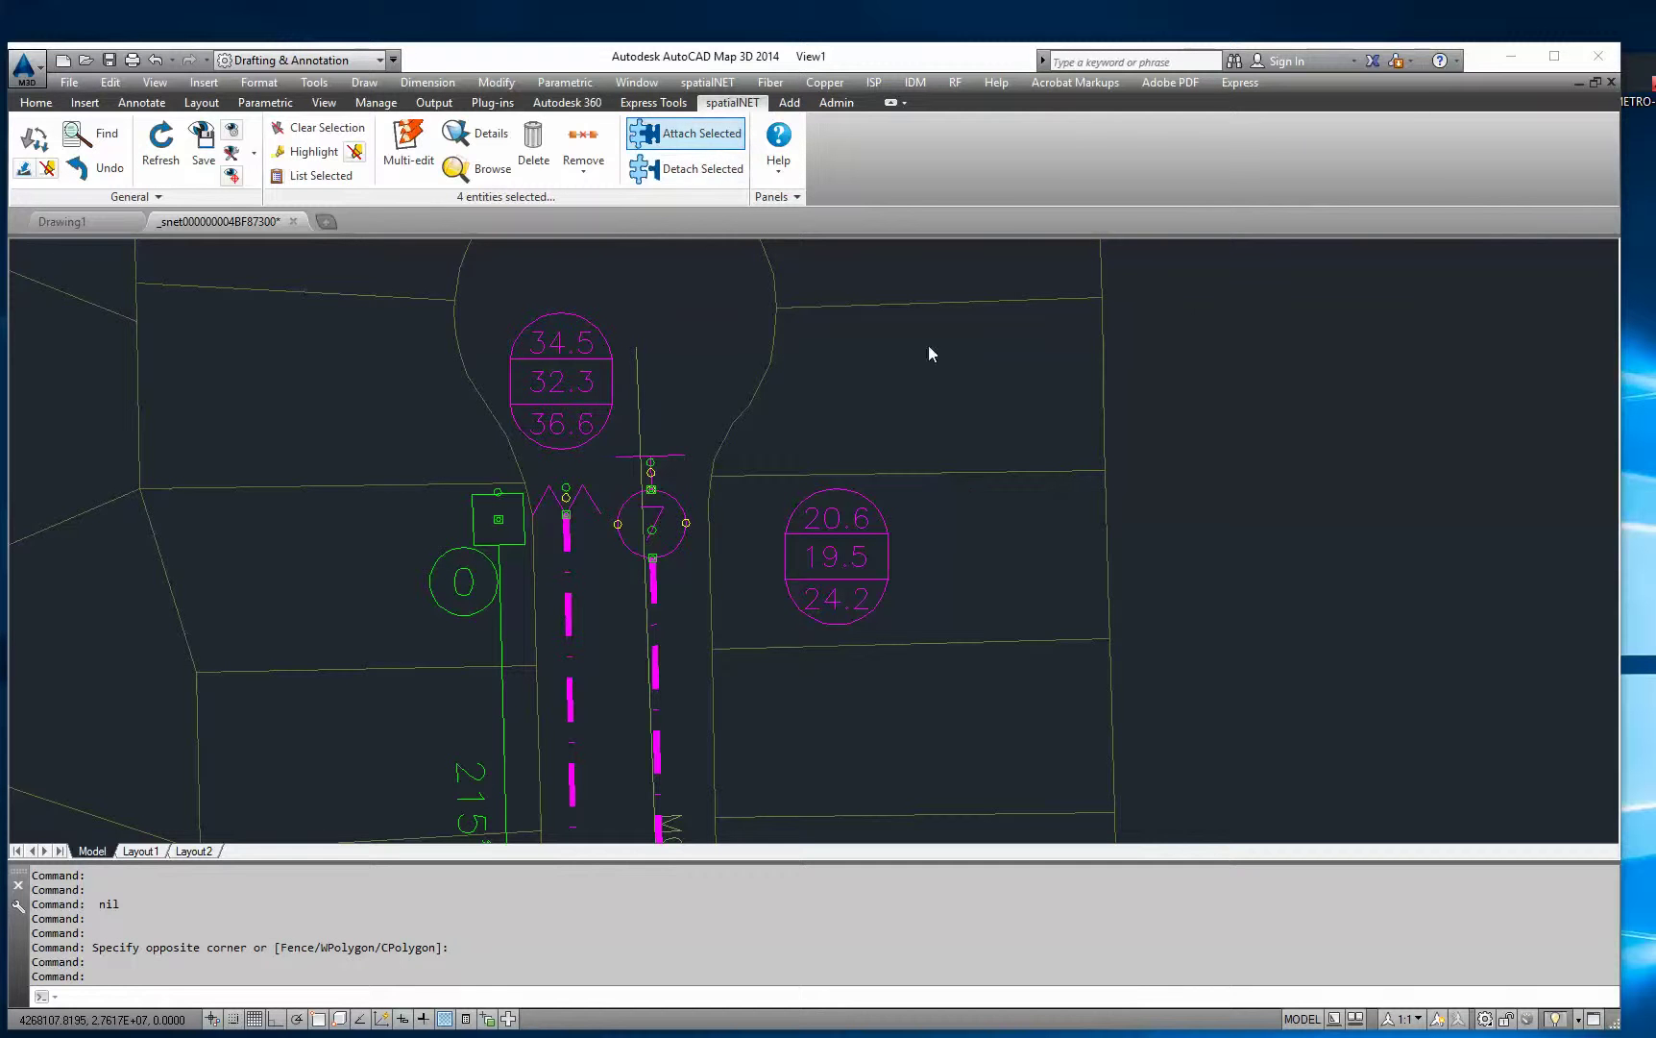
click(1205, 252)
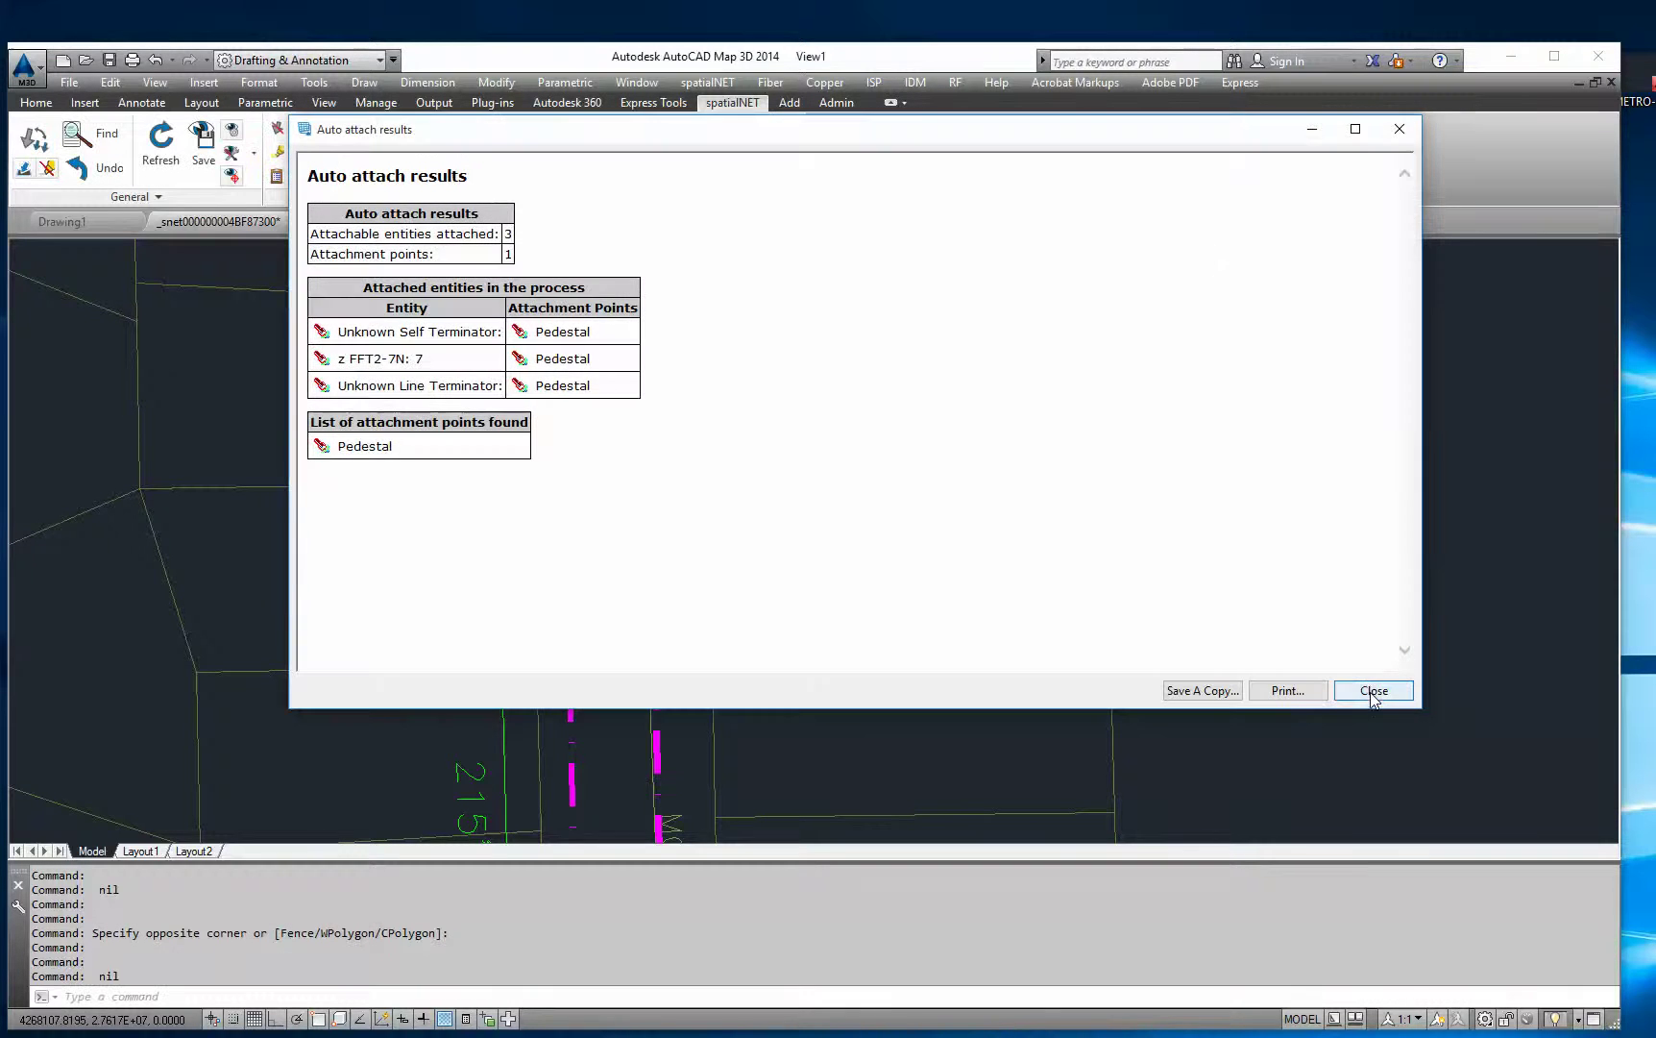
click(1374, 691)
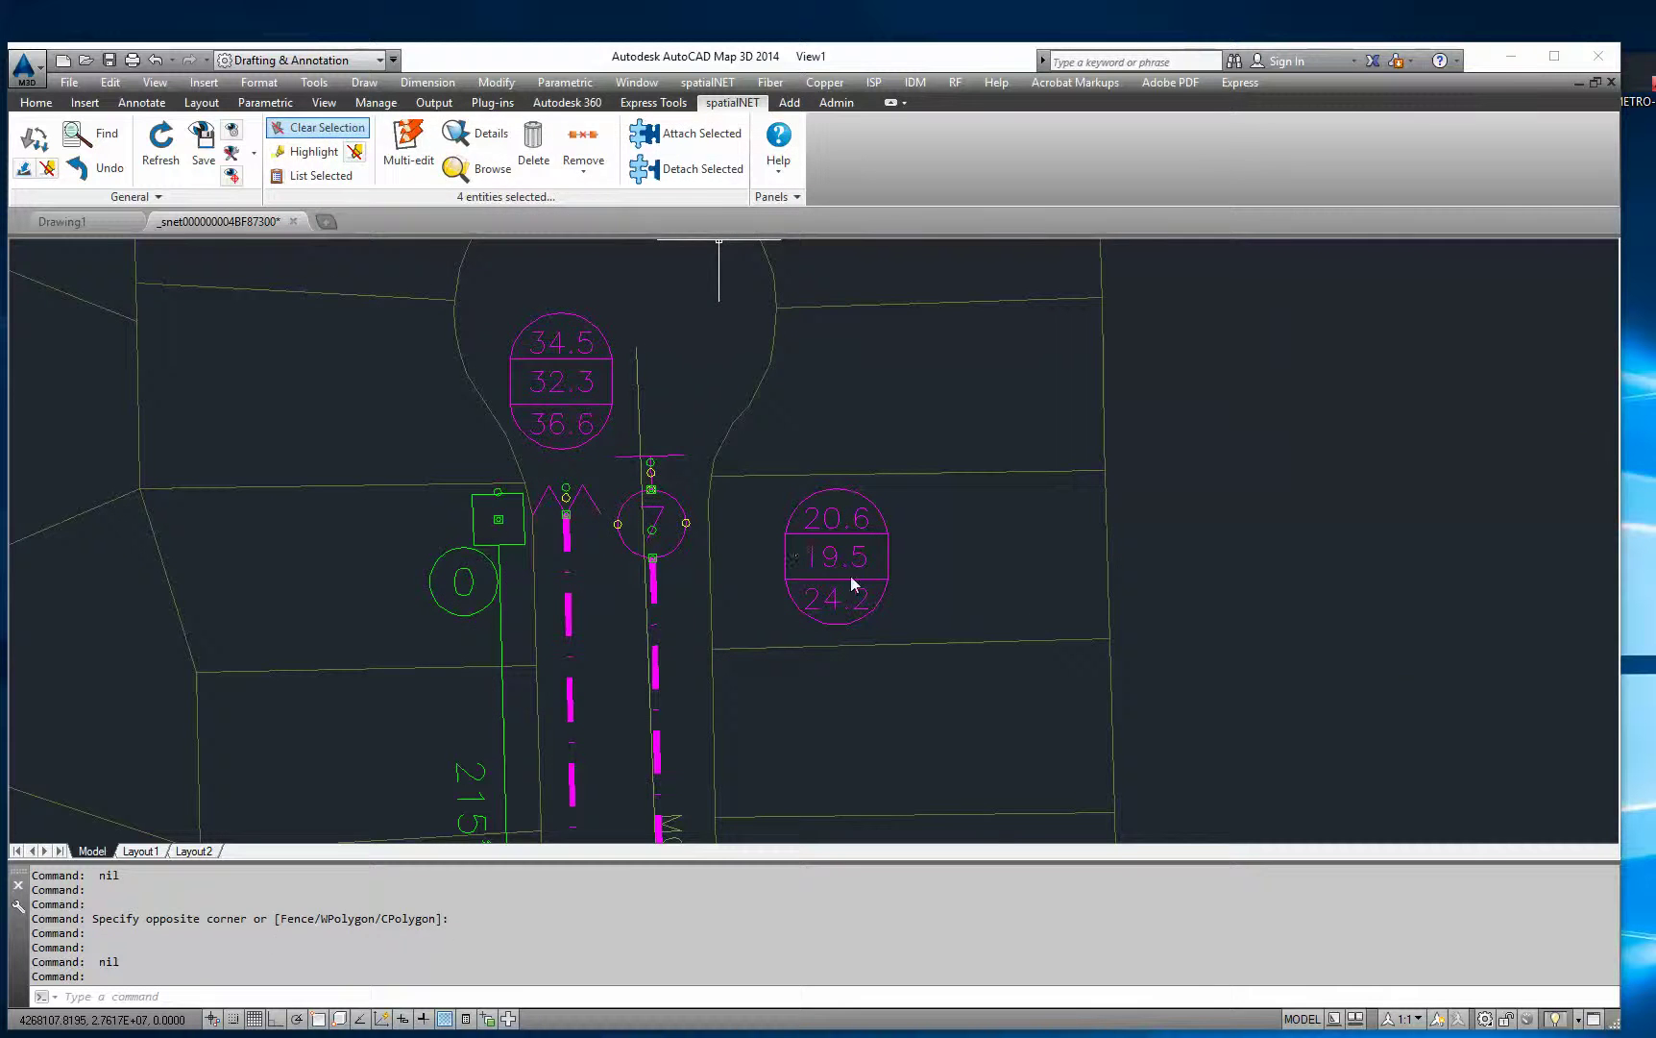
key(Escape)
scroll(852, 583, down, 4)
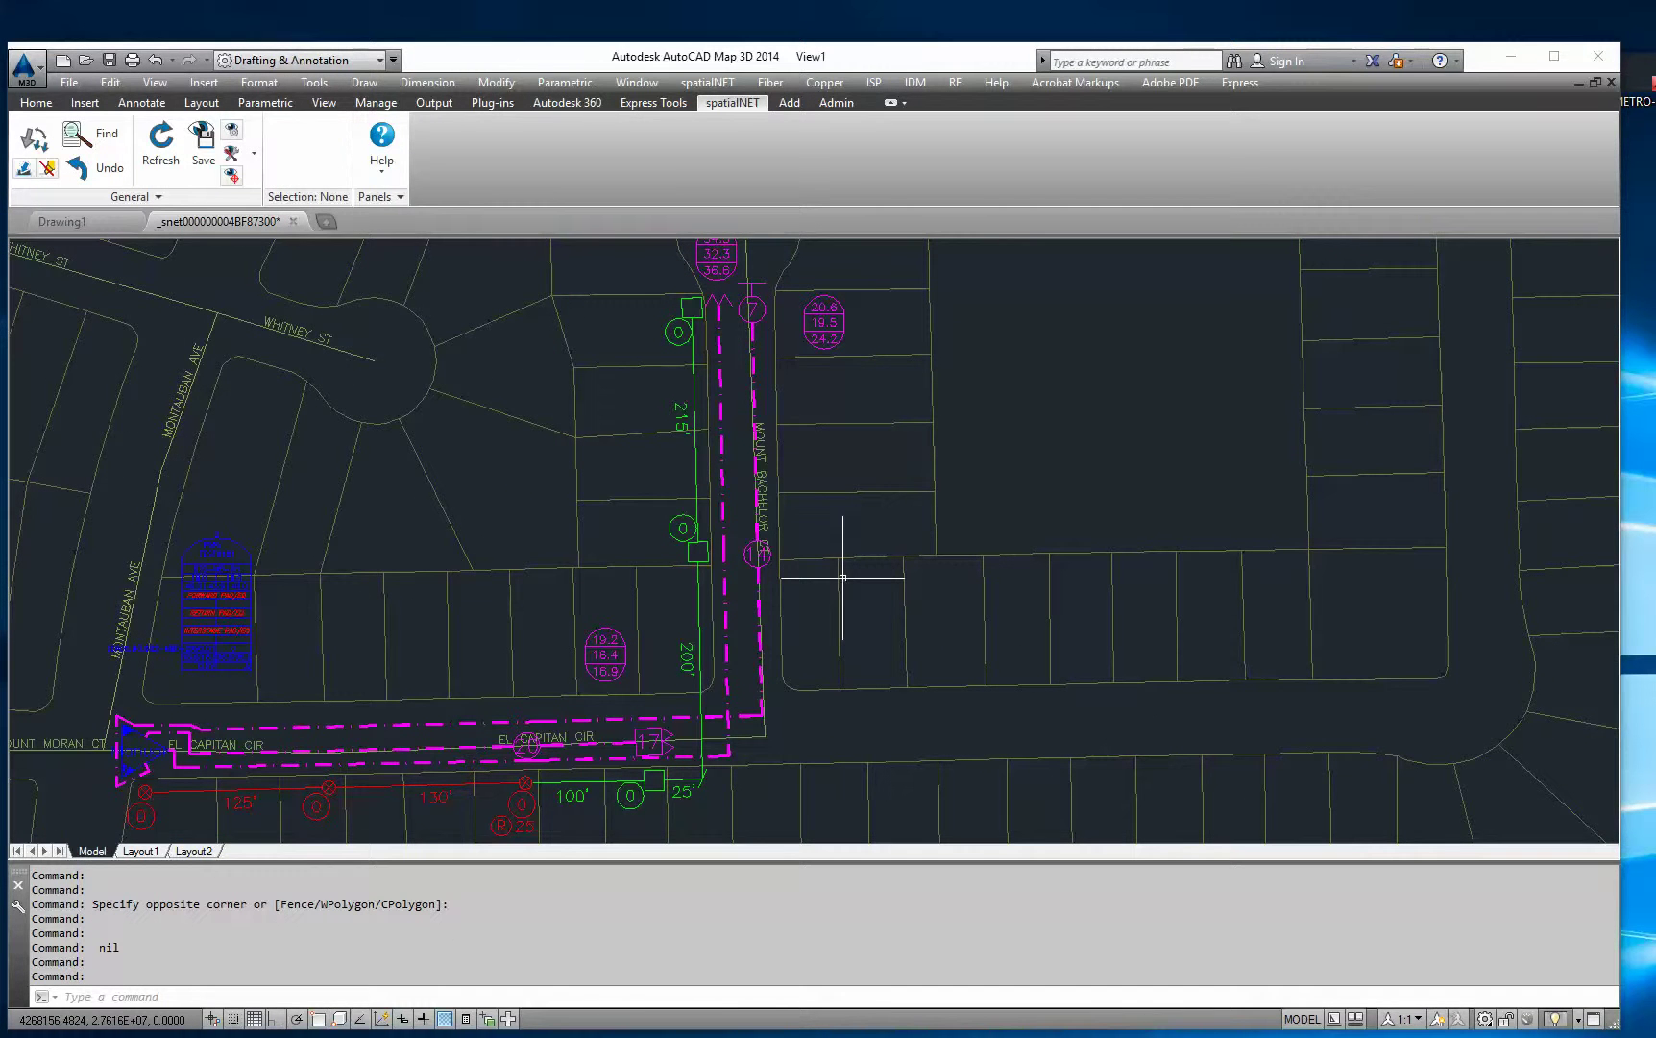
middle_drag(582, 683, 499, 650)
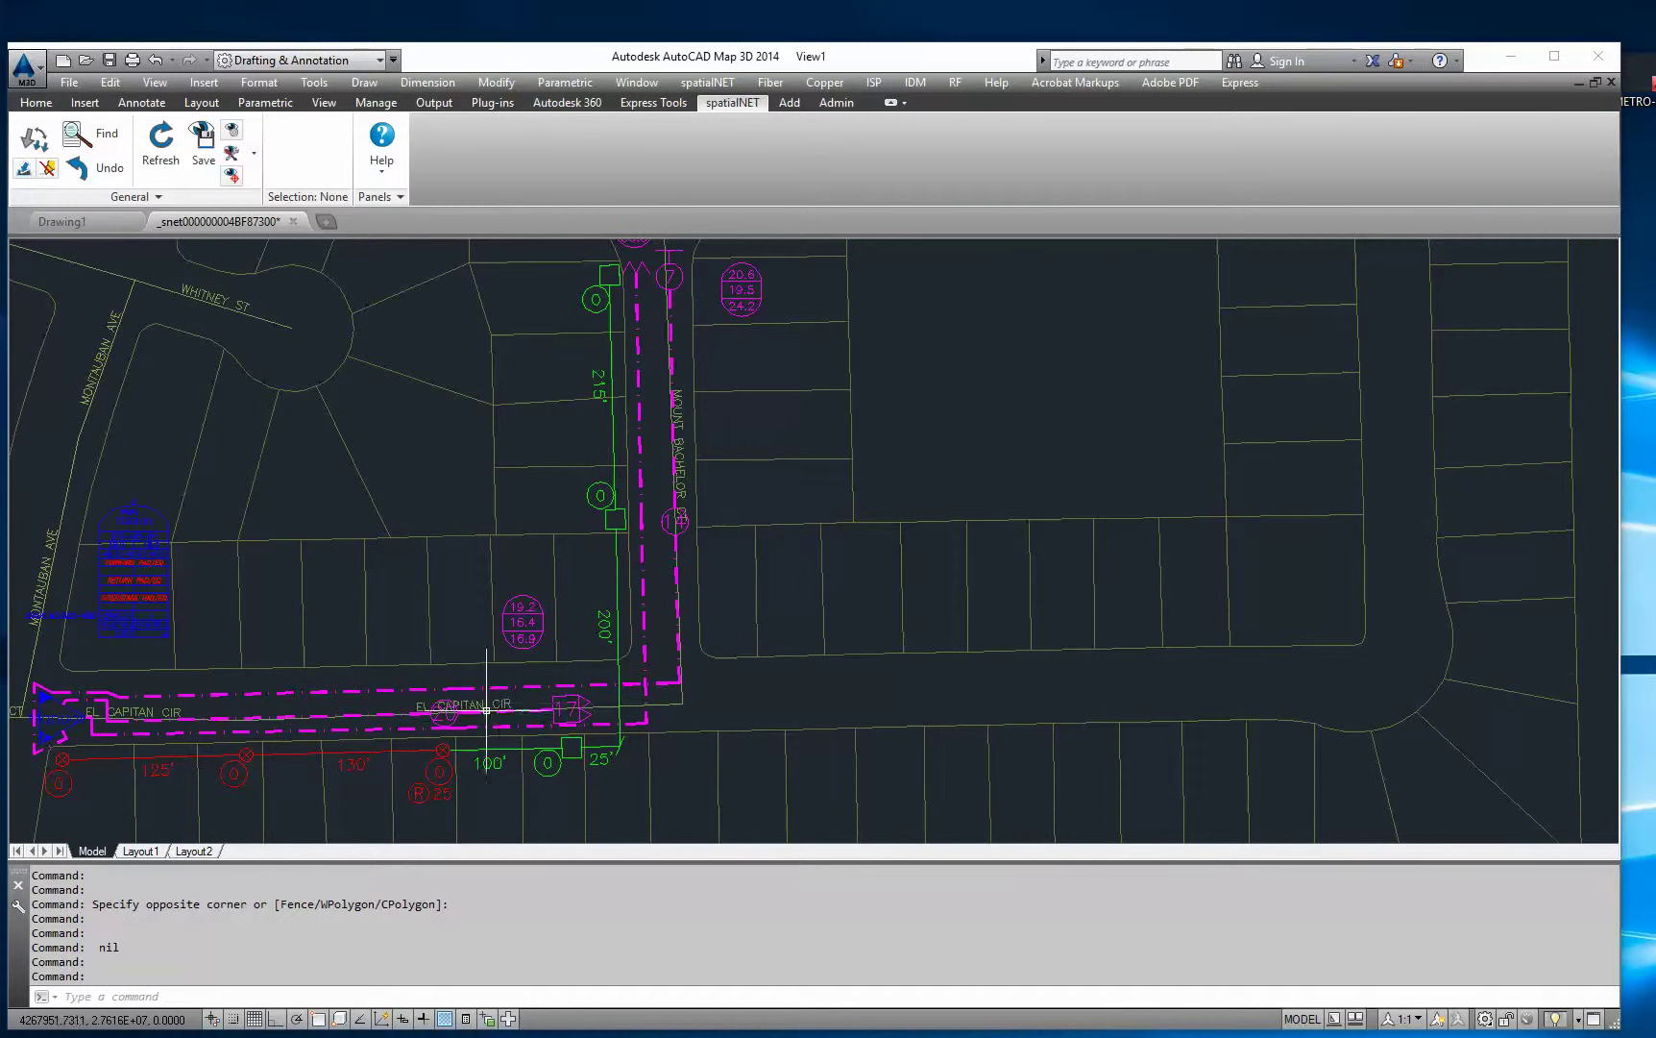
mouse_move(452, 716)
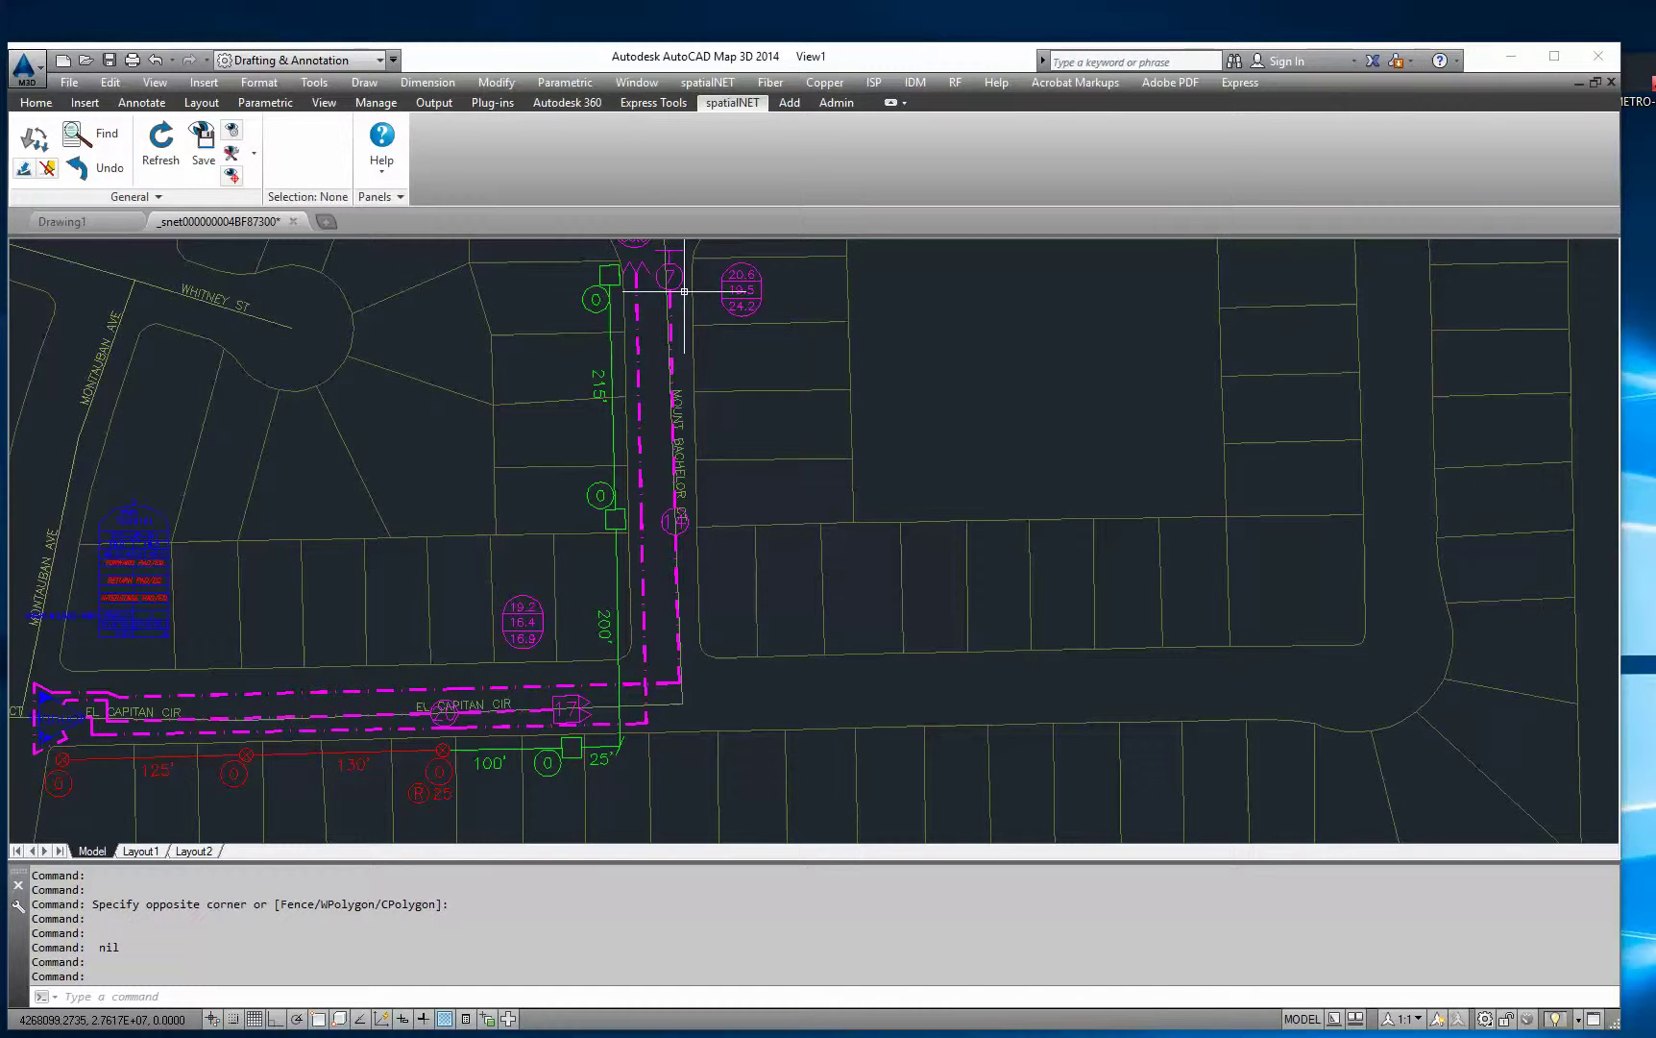
scroll(340, 676, up, 3)
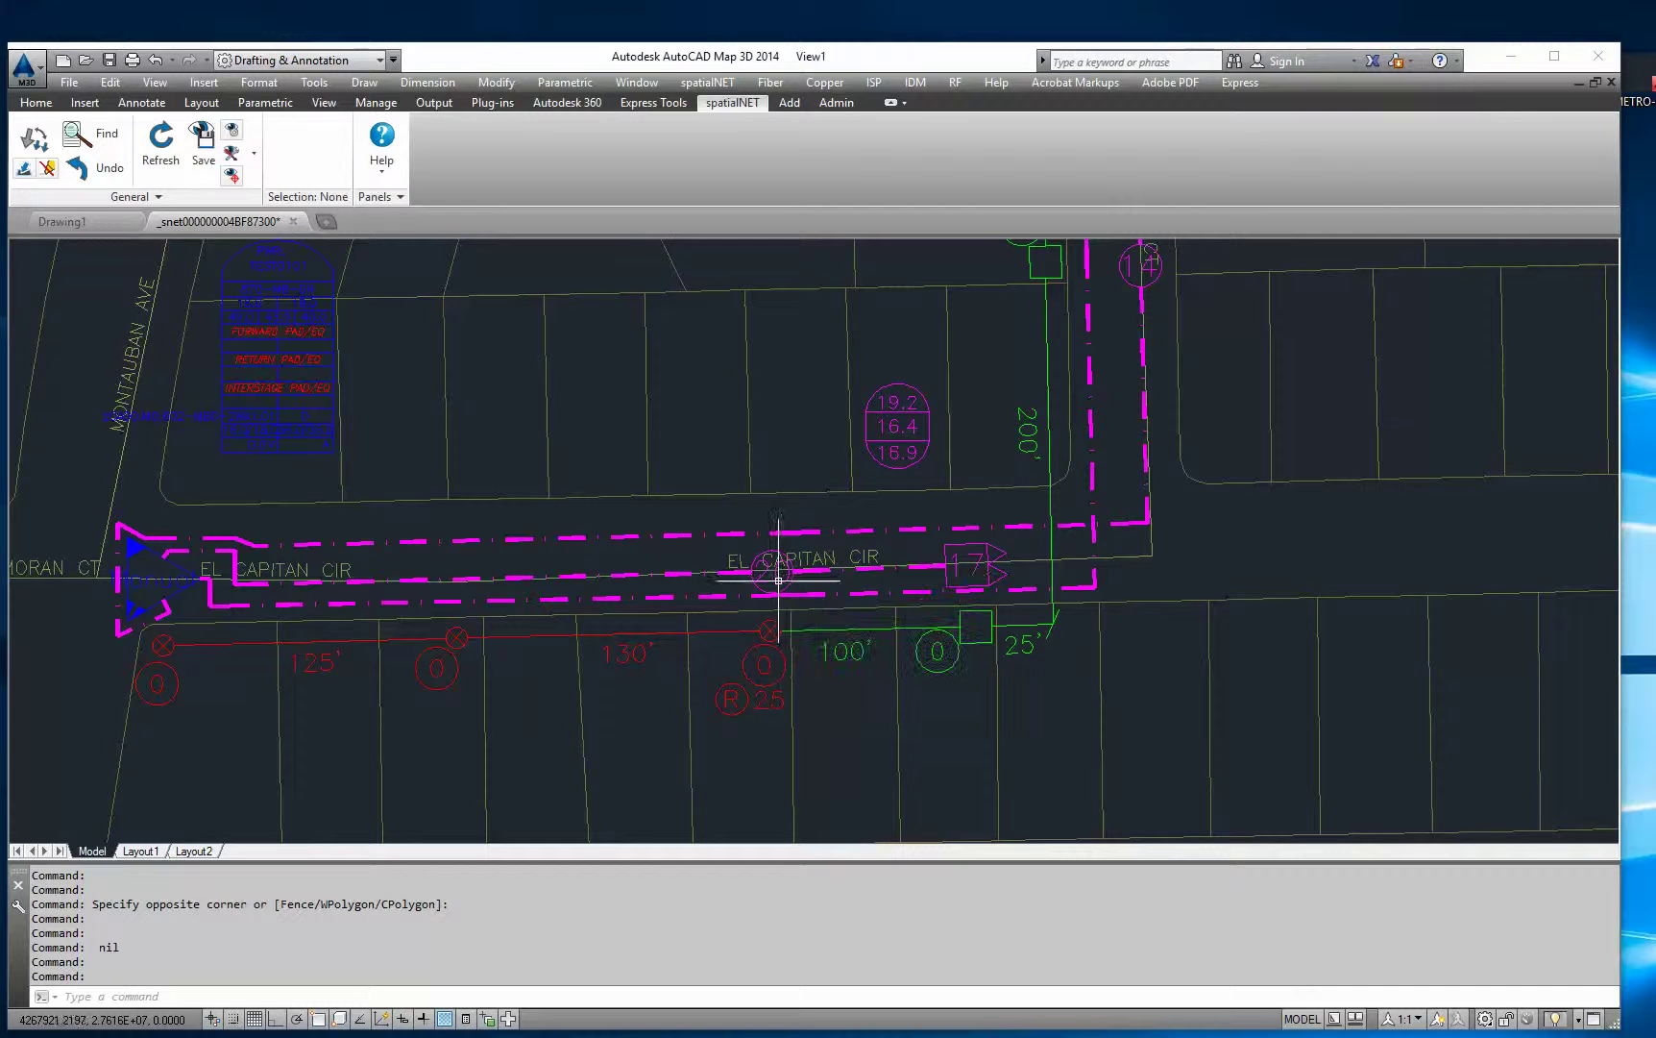
scroll(843, 583, up, 2)
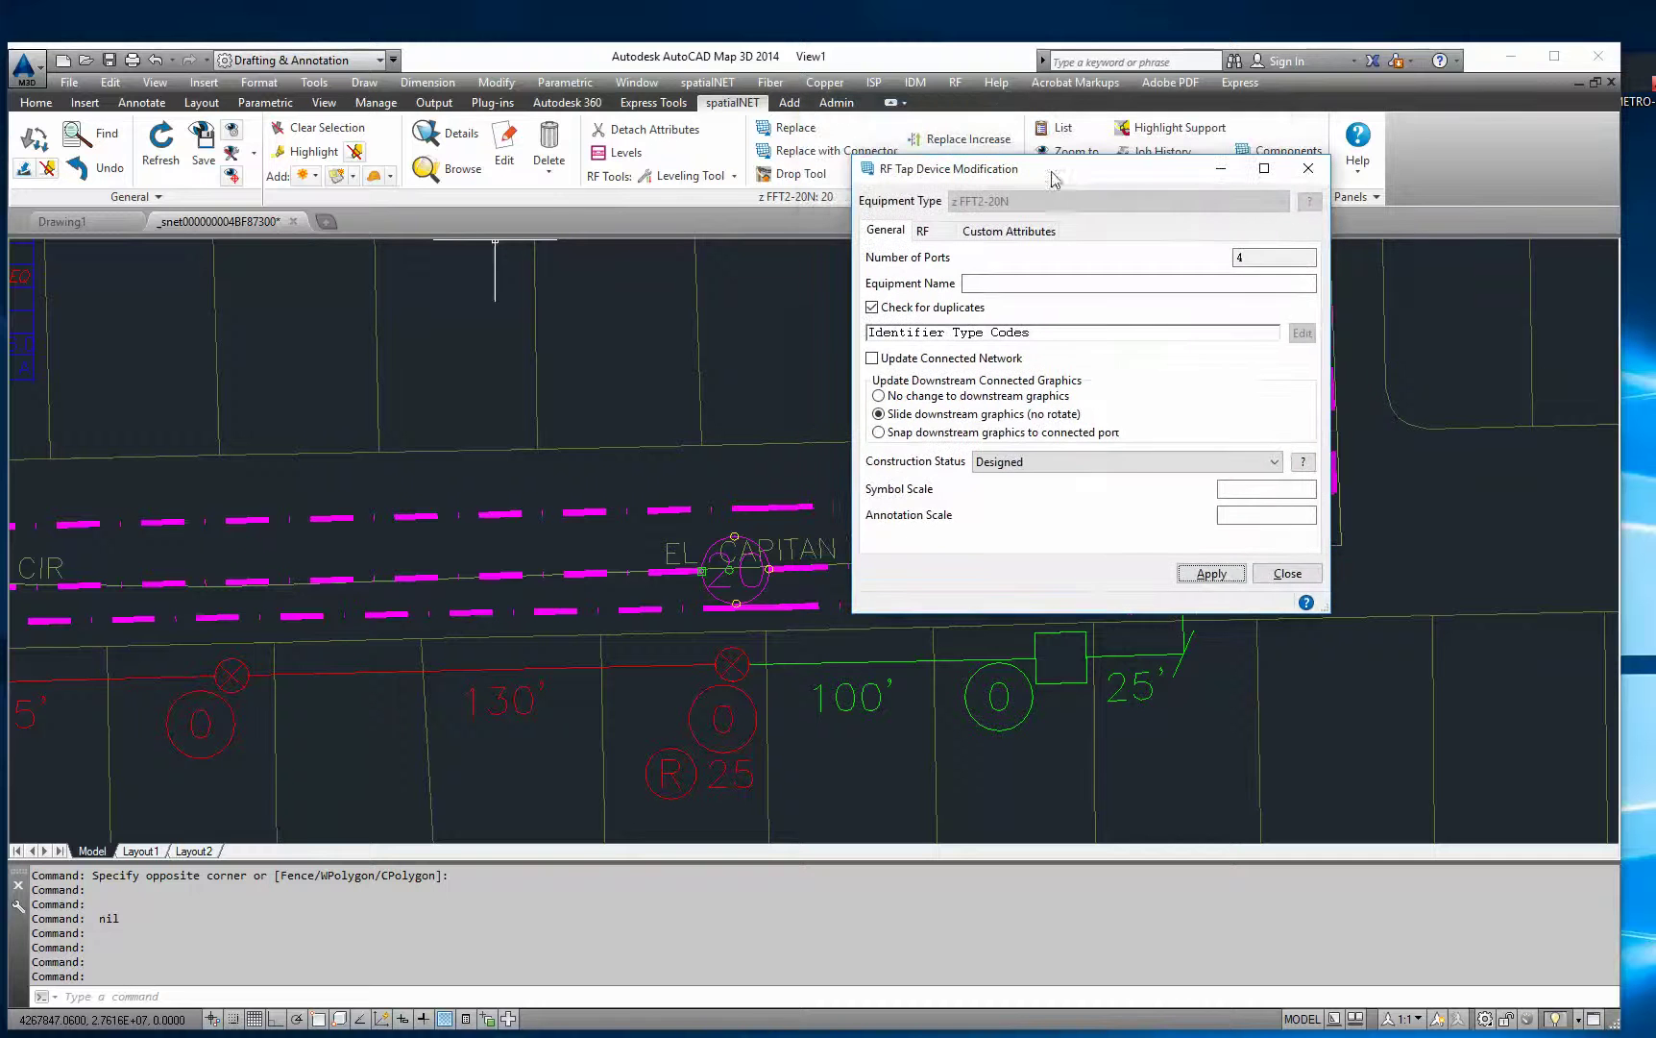
click(926, 231)
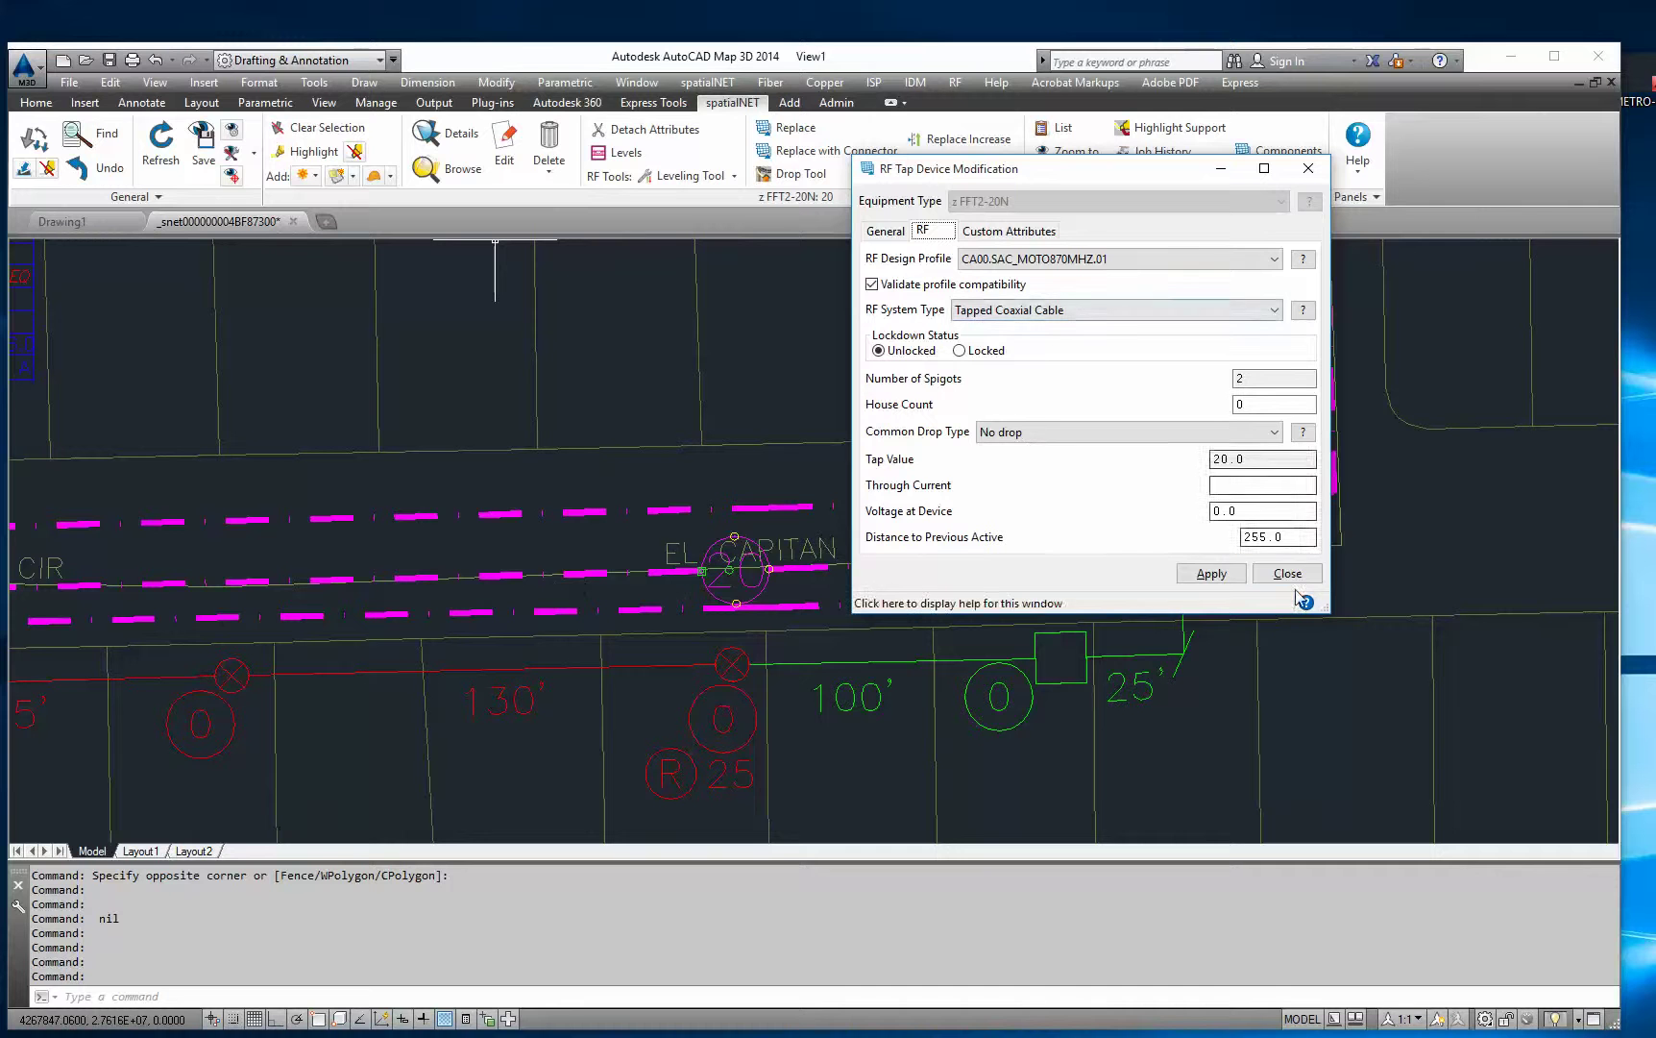
click(1097, 311)
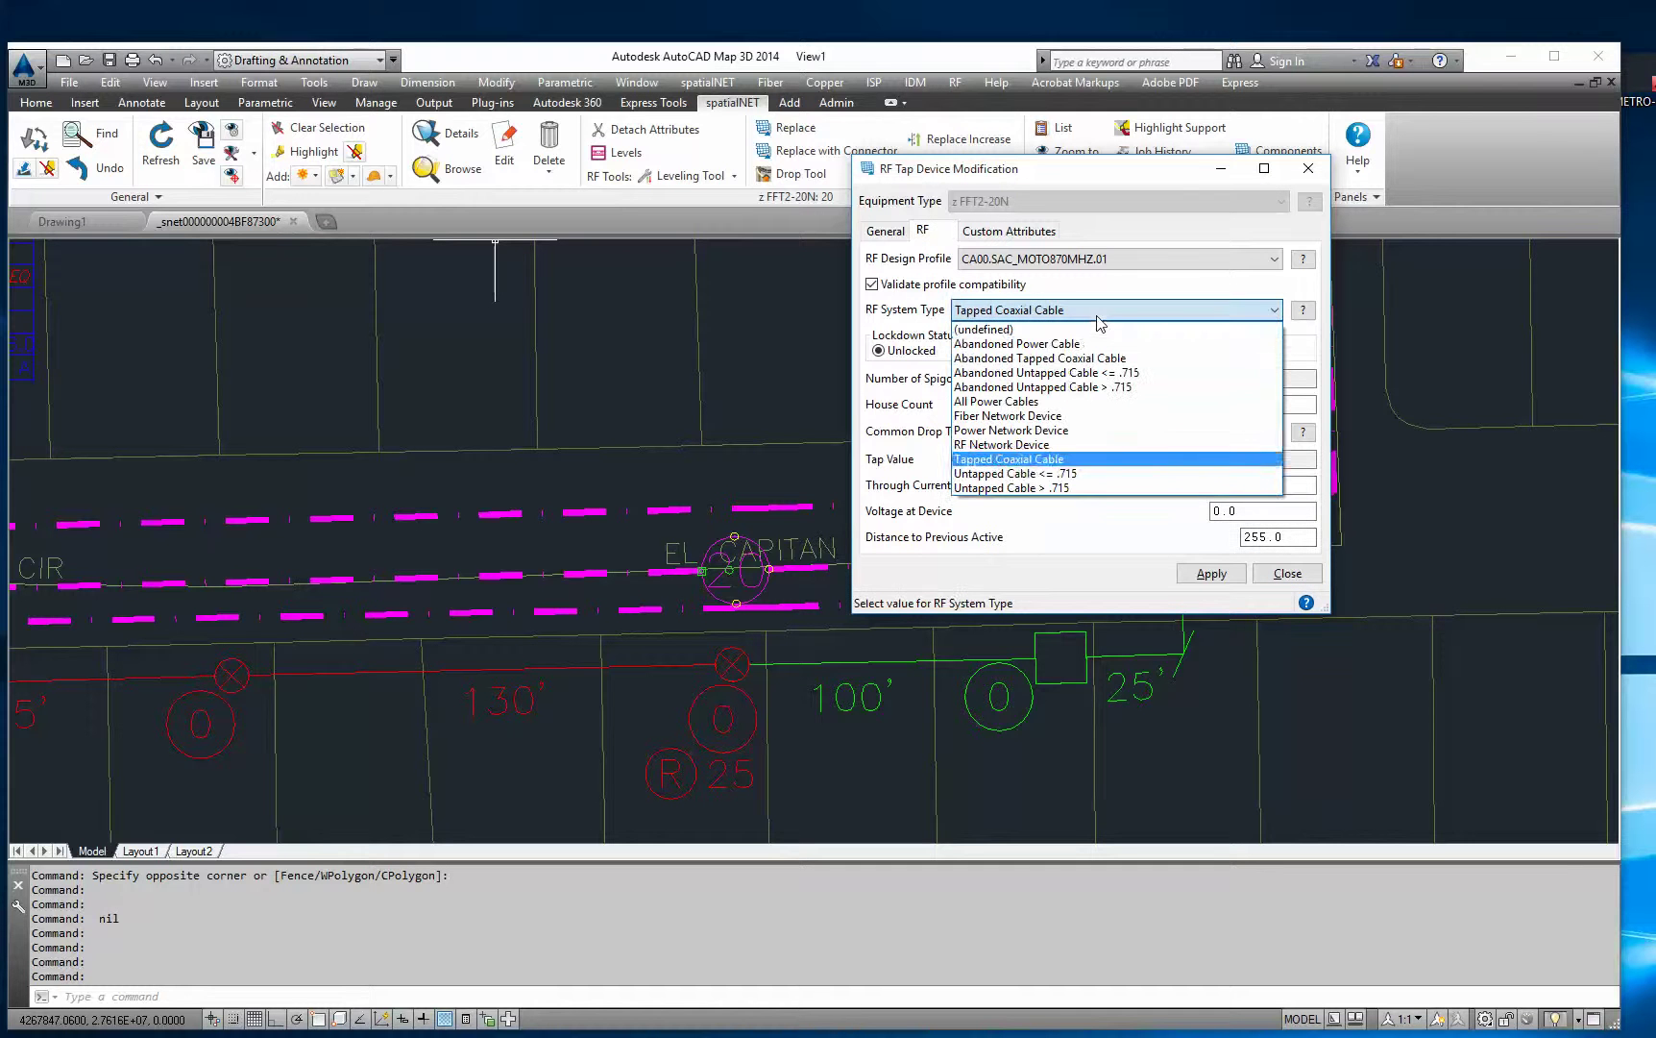
click(1011, 445)
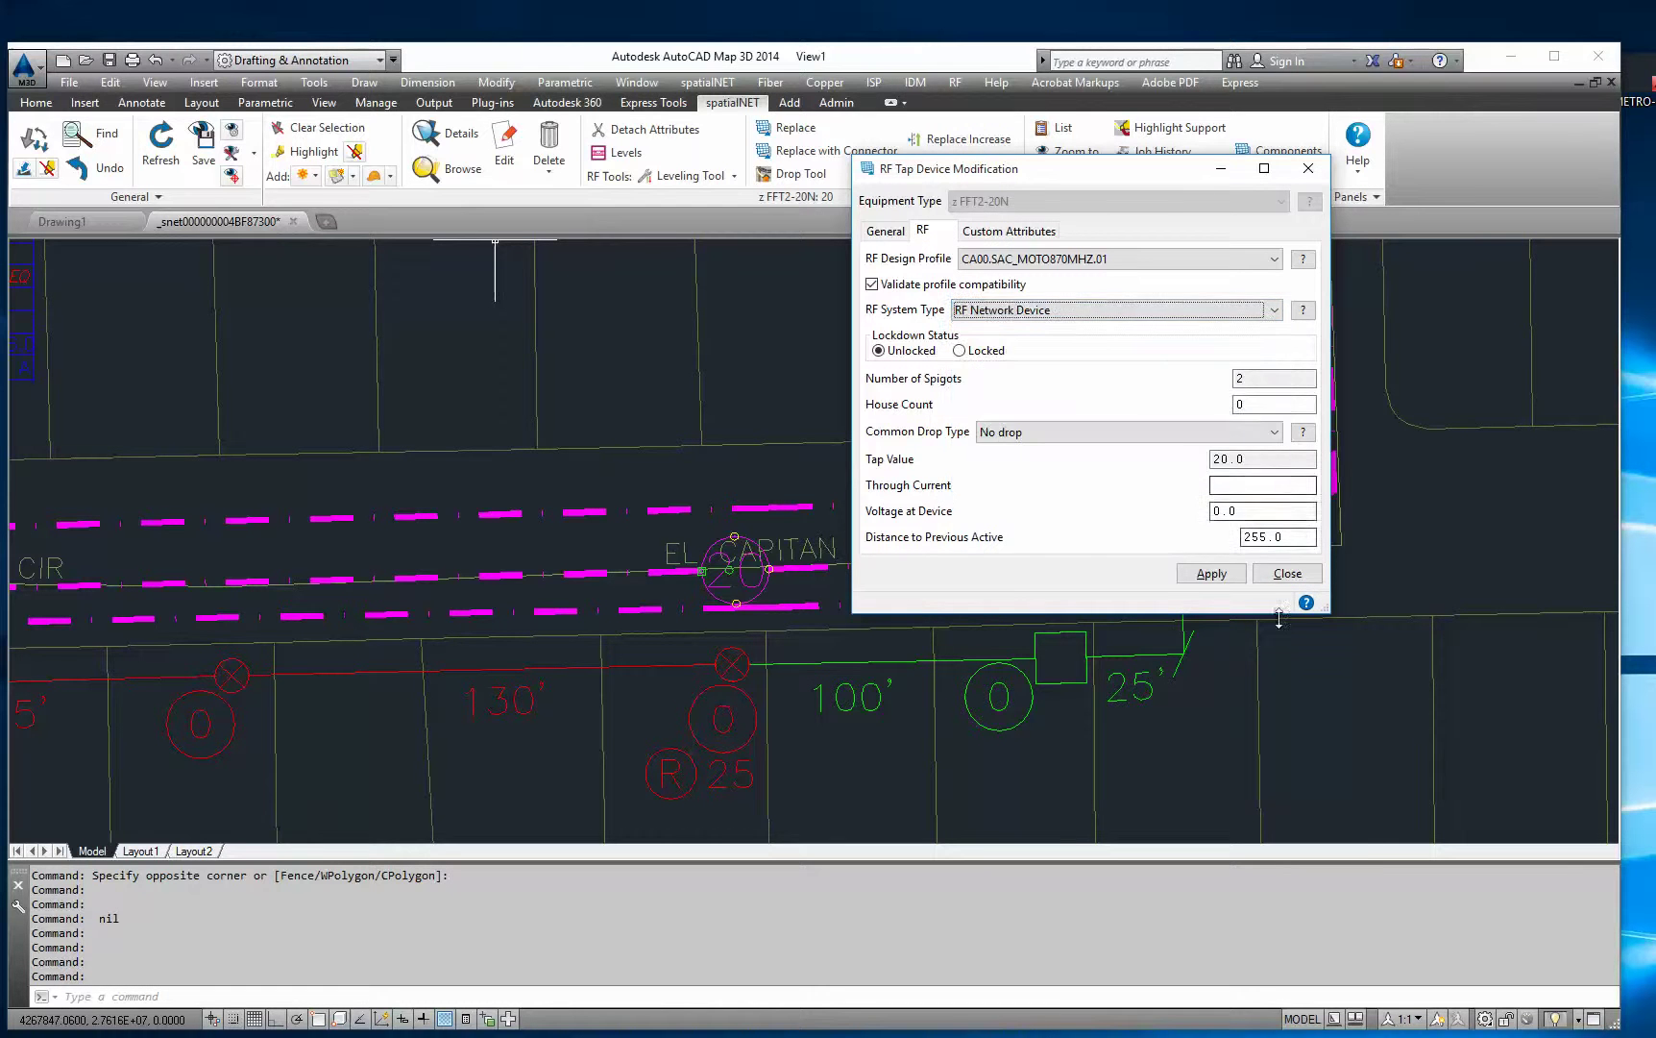
click(1287, 573)
Step: Select the node, the z FFT2-20N tap and the z FFT4-17N tap with its line terminator on El Capitan Cir, plus the z FFT2-14N tap
scroll(450, 494, down, 3)
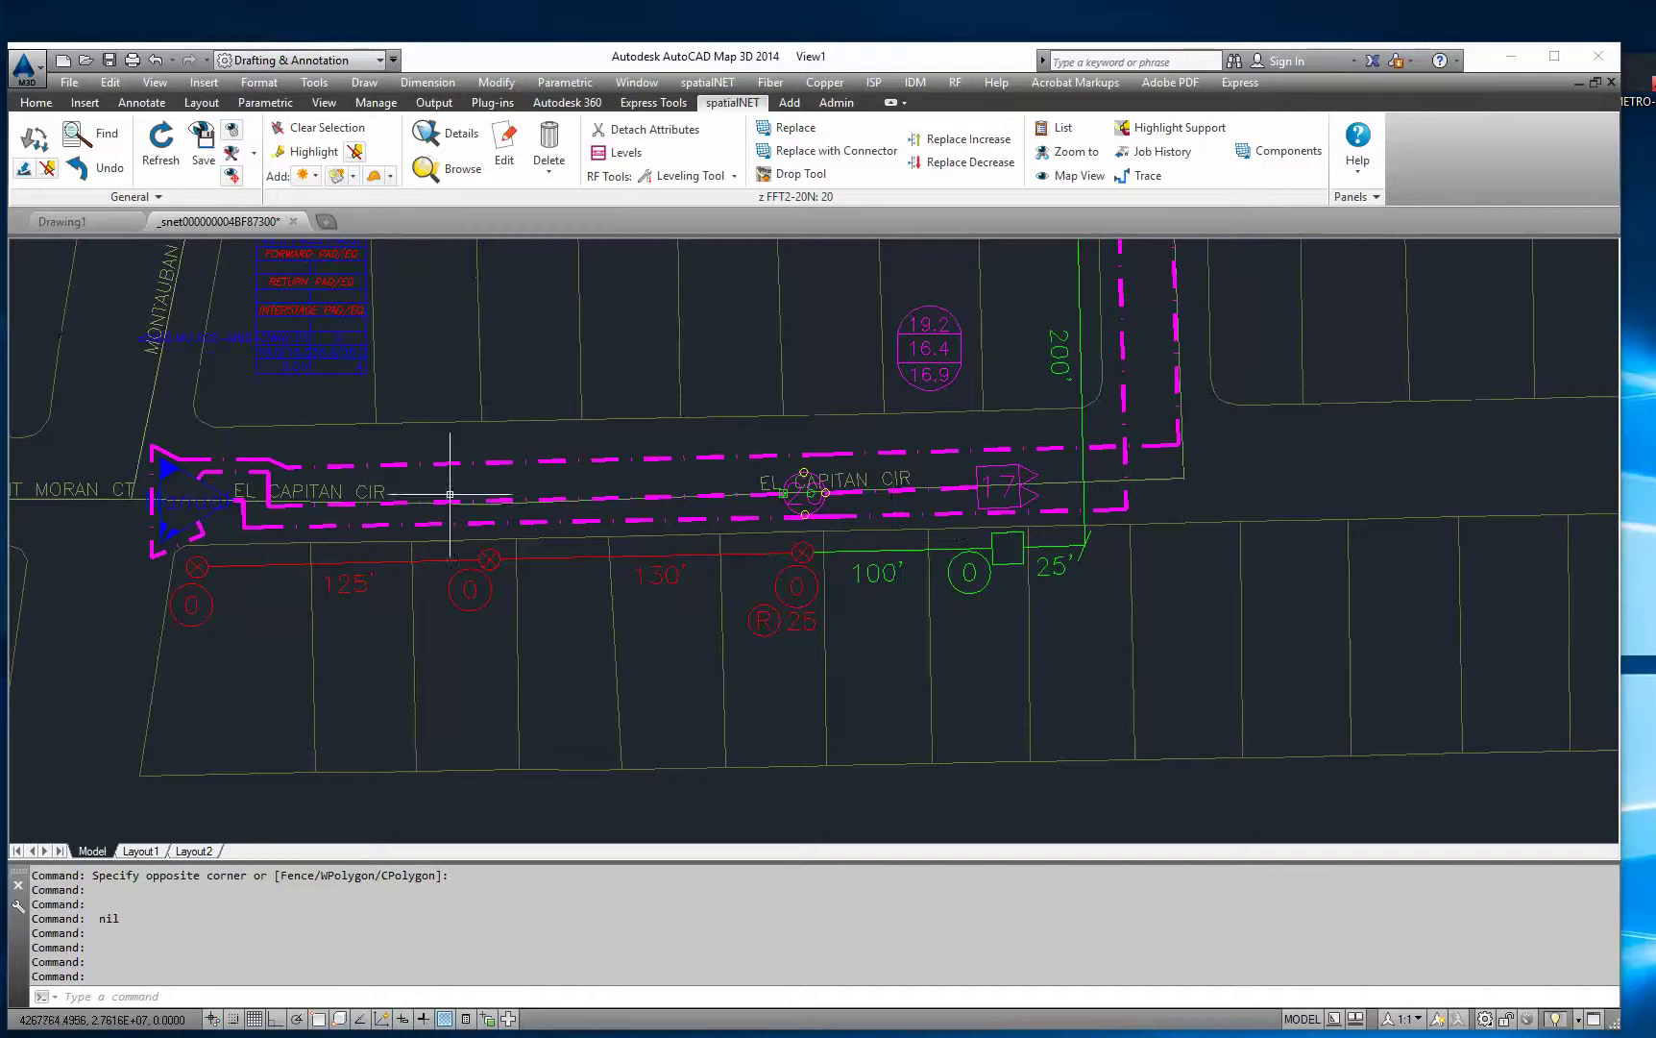
click(177, 468)
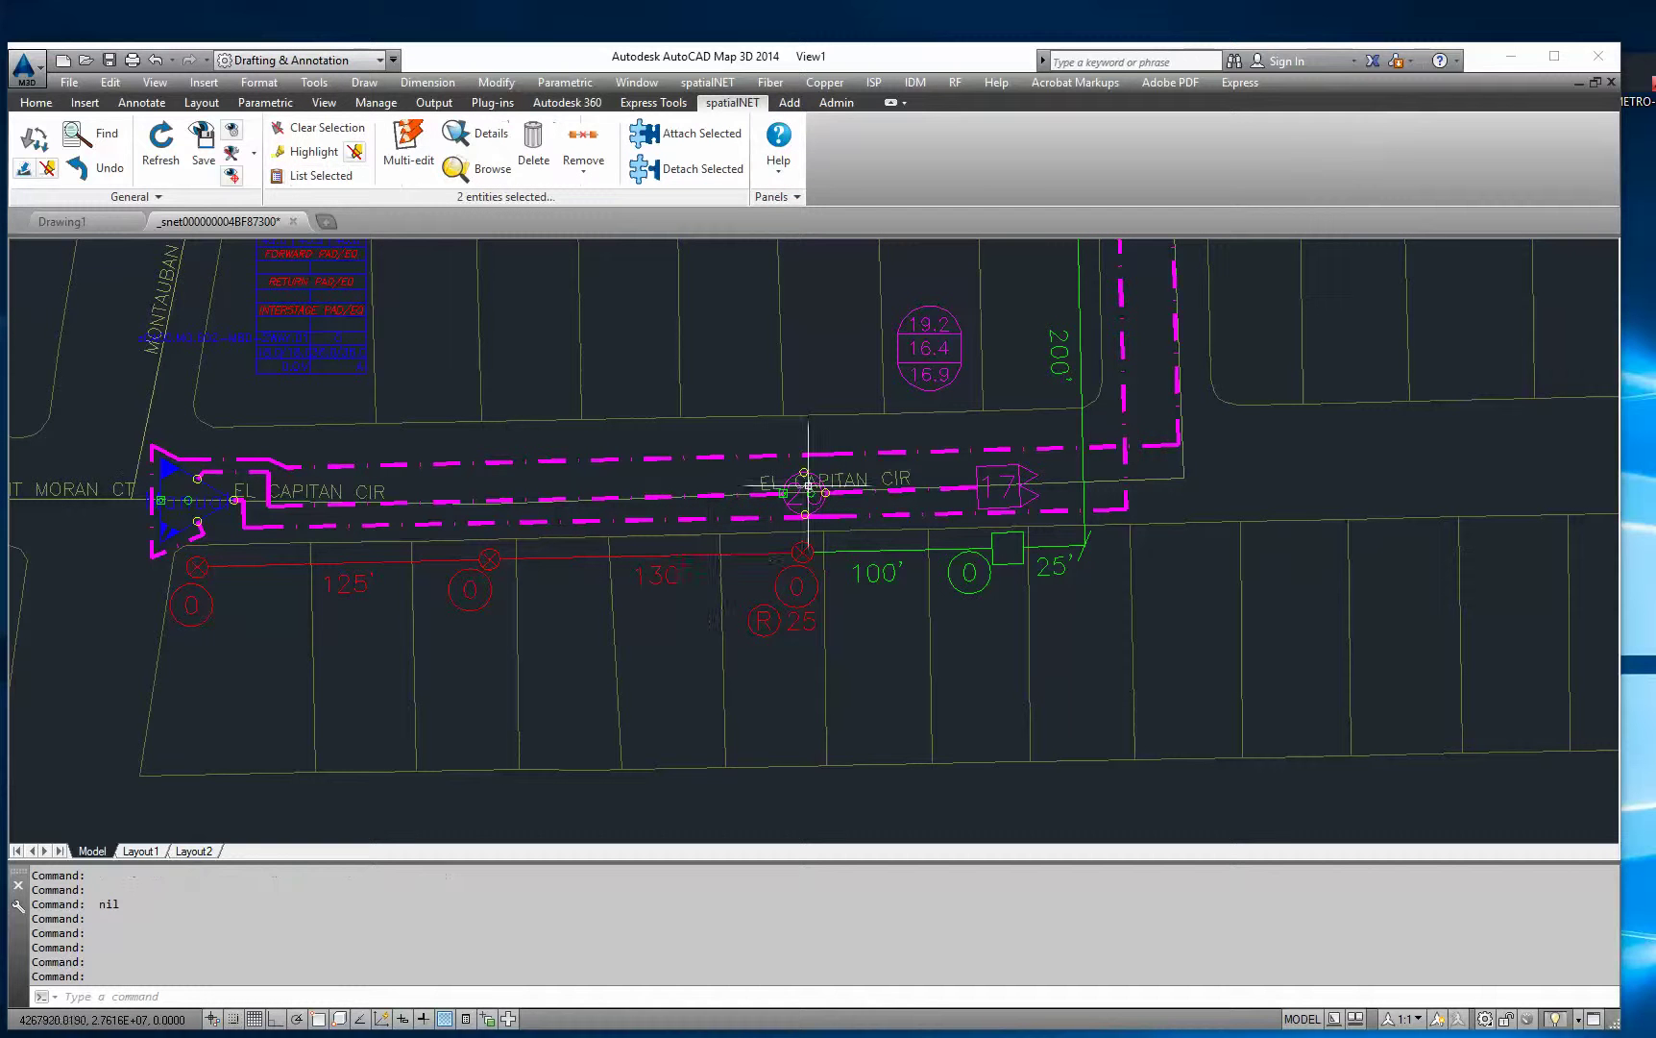
click(1004, 486)
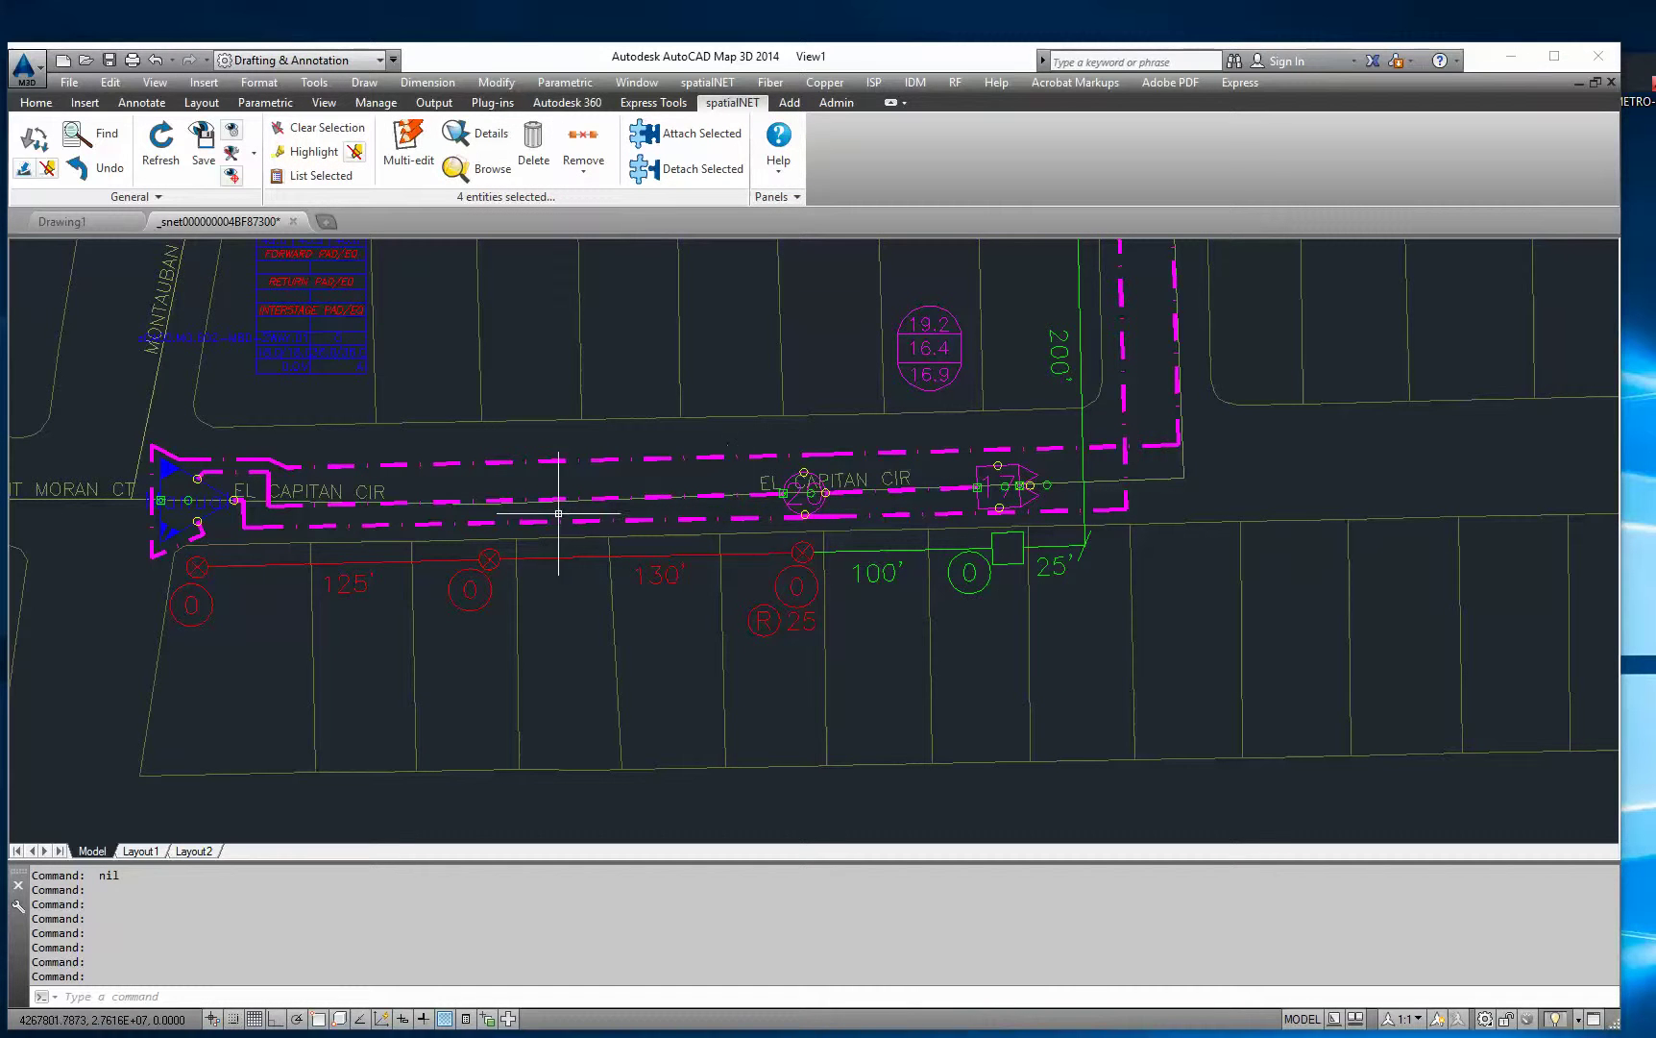
mouse_move(1074, 304)
middle_down()
mouse_move(843, 534)
mouse_move(768, 643)
middle_up()
scroll(864, 532, up, 2)
scroll(854, 463, down, 2)
middle_drag(869, 423, 784, 768)
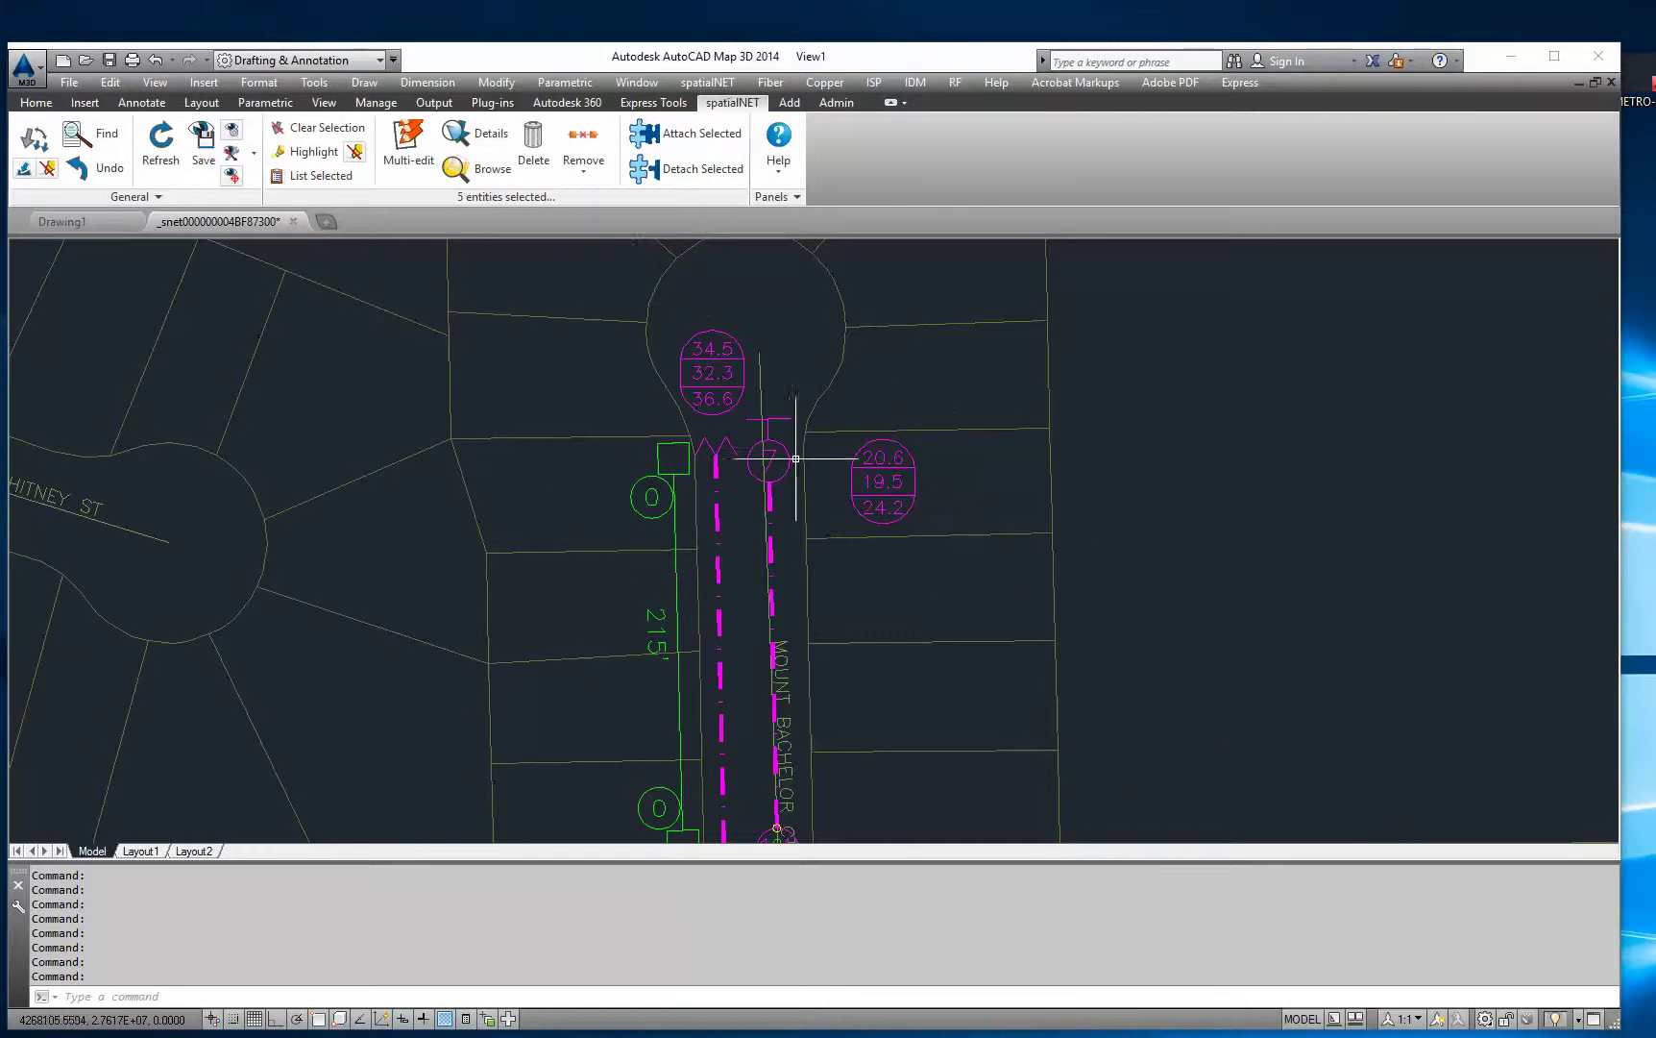
Step: Add the z FFT2-7N tap and both terminators at Mount Bachelor Ct's north end to the selection, and open all selected devices for multiple-entity editing
click(769, 429)
click(779, 419)
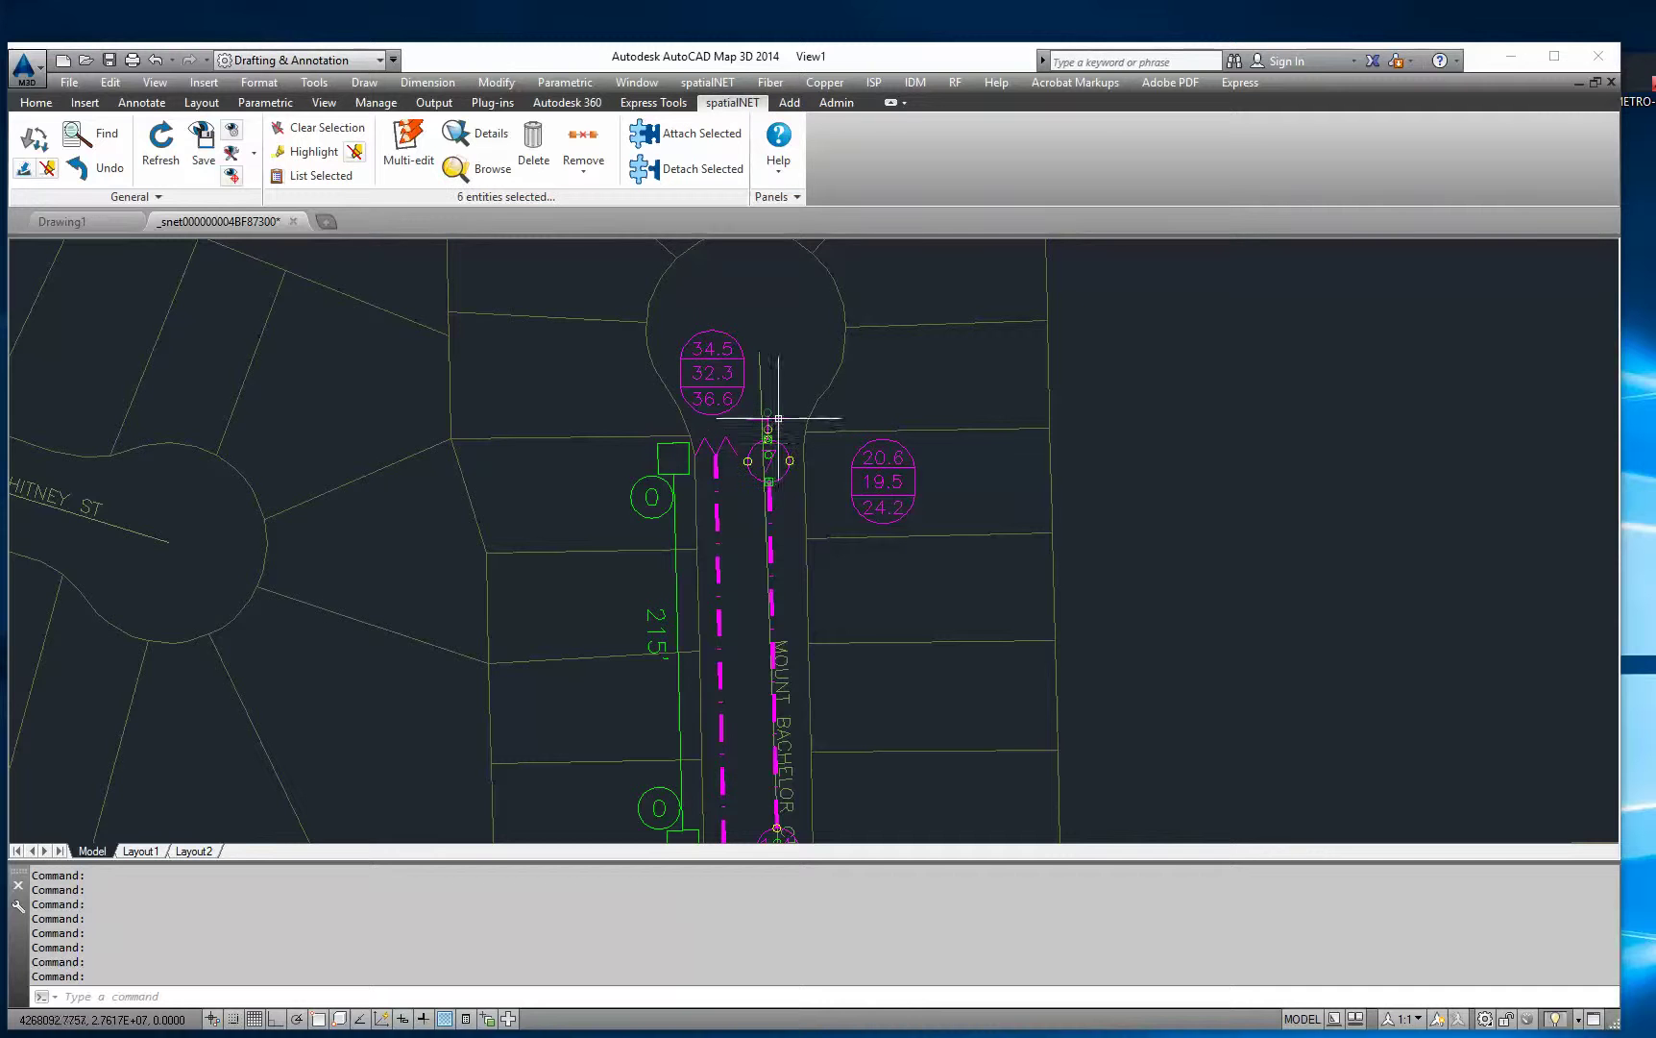
click(728, 444)
scroll(771, 513, down, 2)
middle_drag(779, 599, 851, 362)
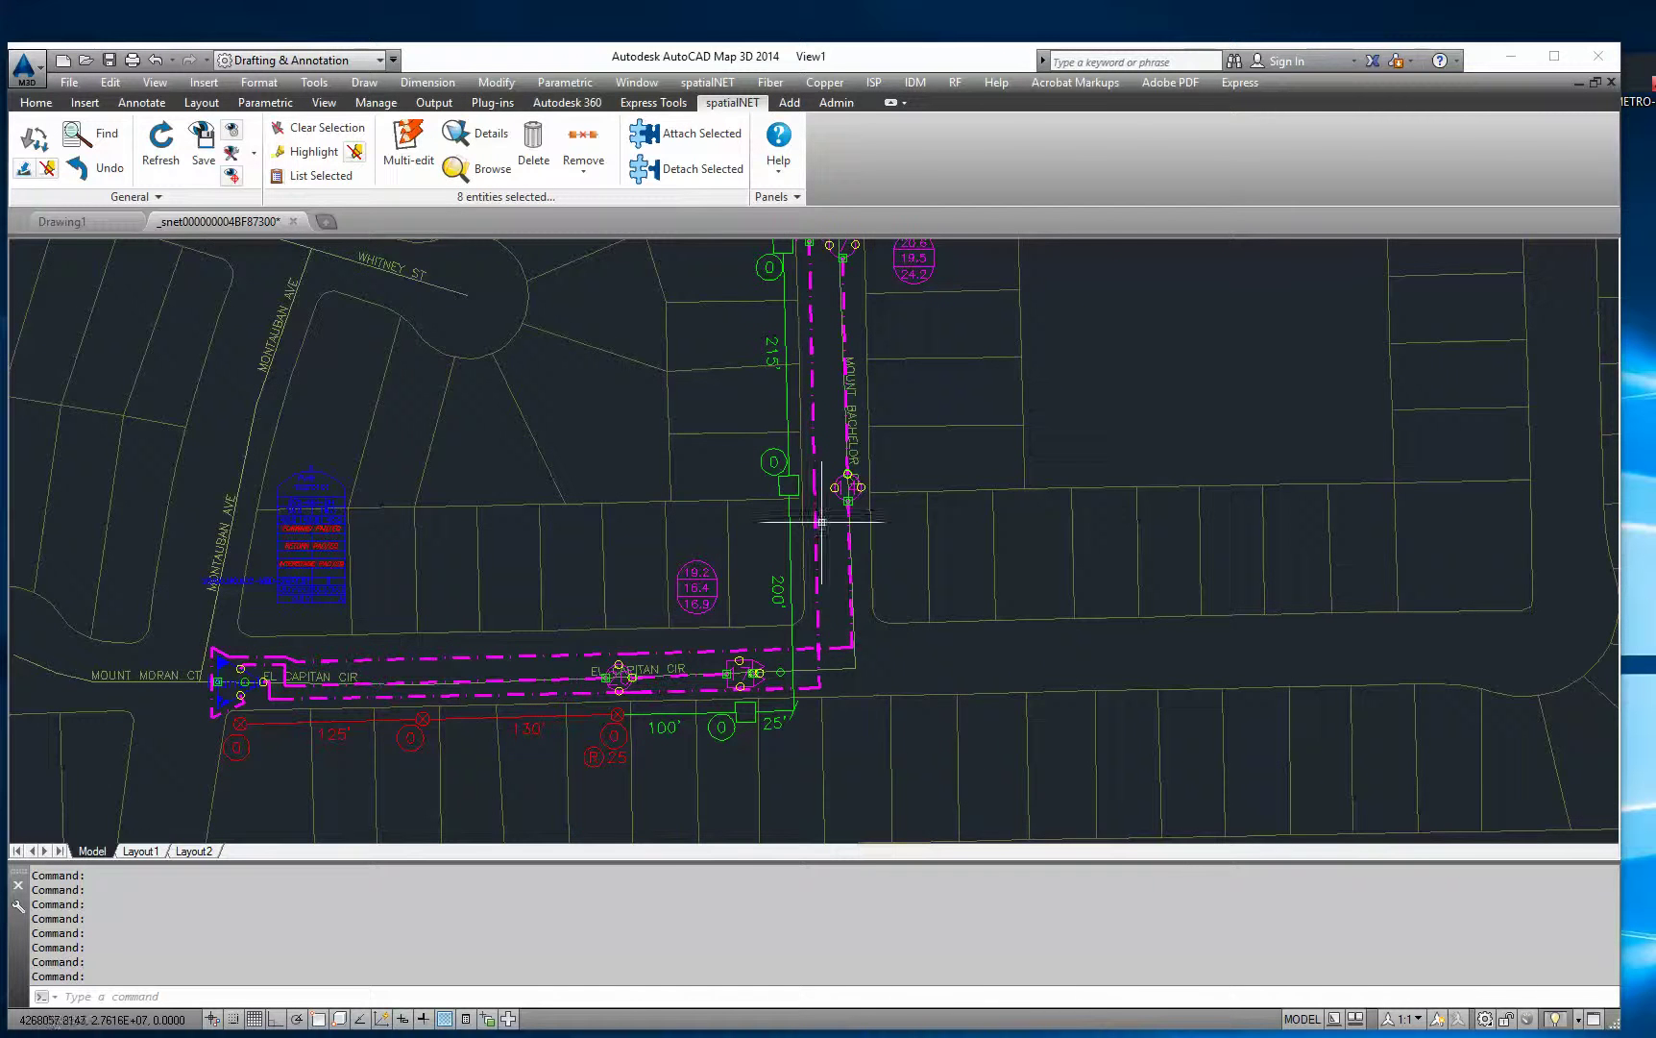
scroll(230, 709, up, 2)
scroll(702, 592, down, 3)
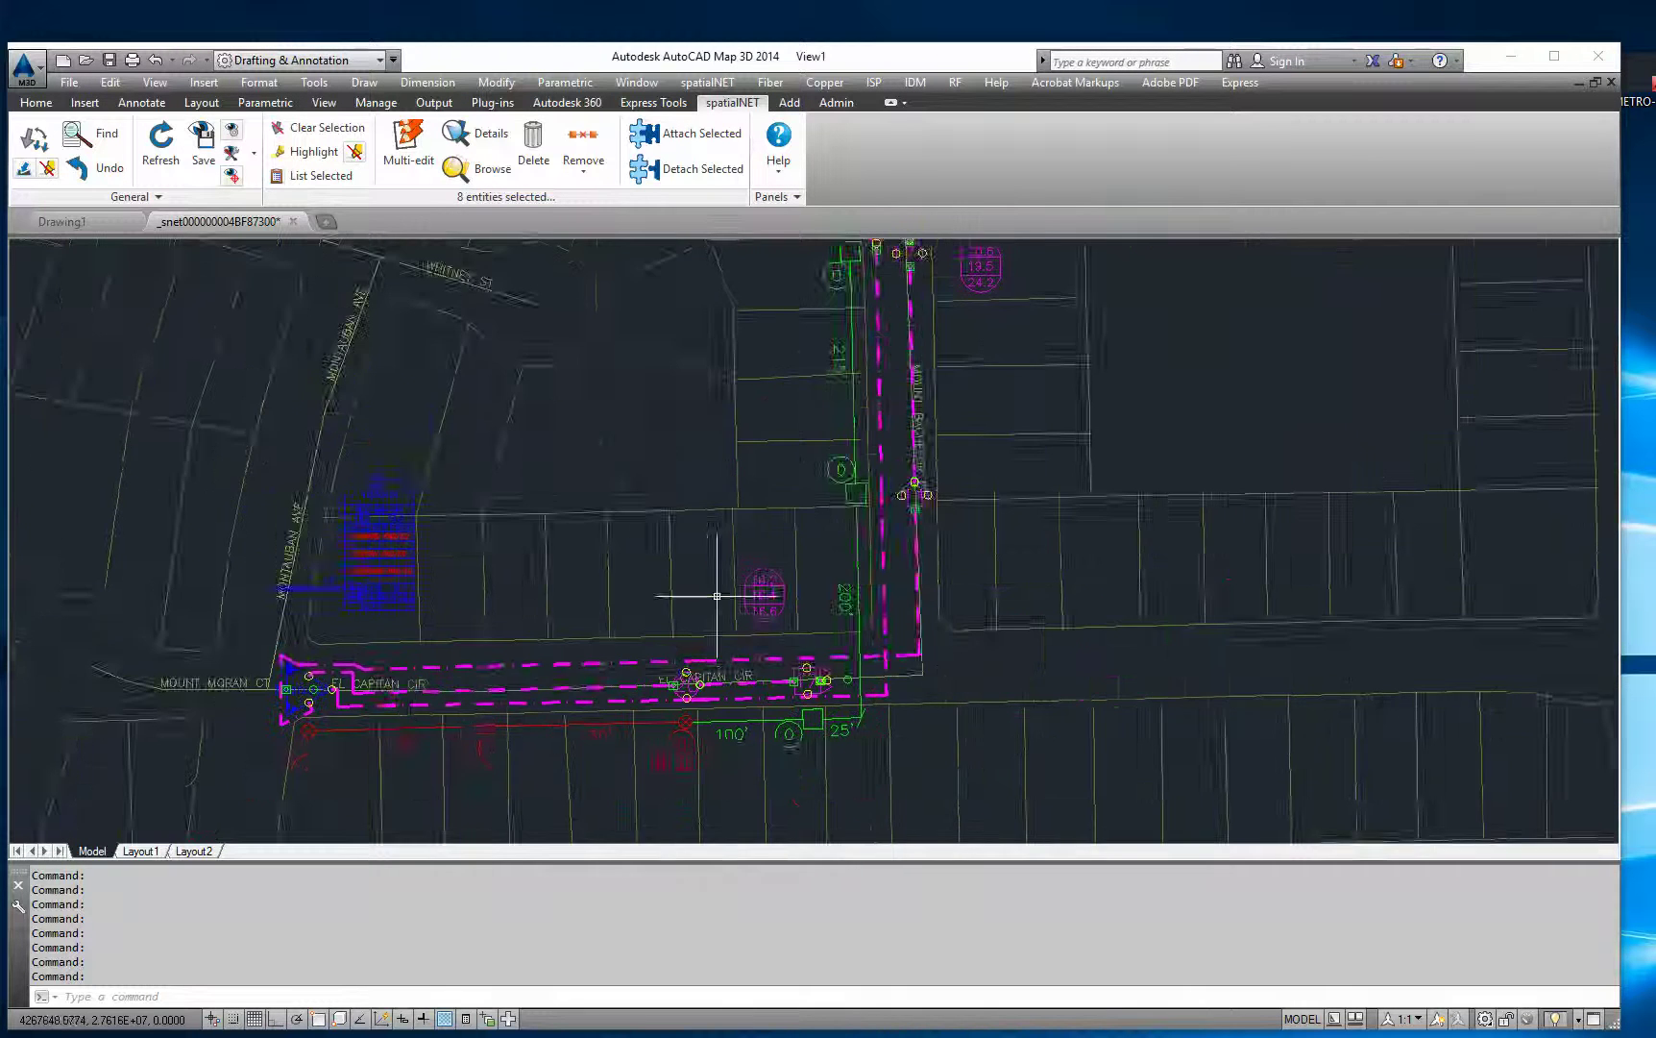
scroll(795, 567, up, 1)
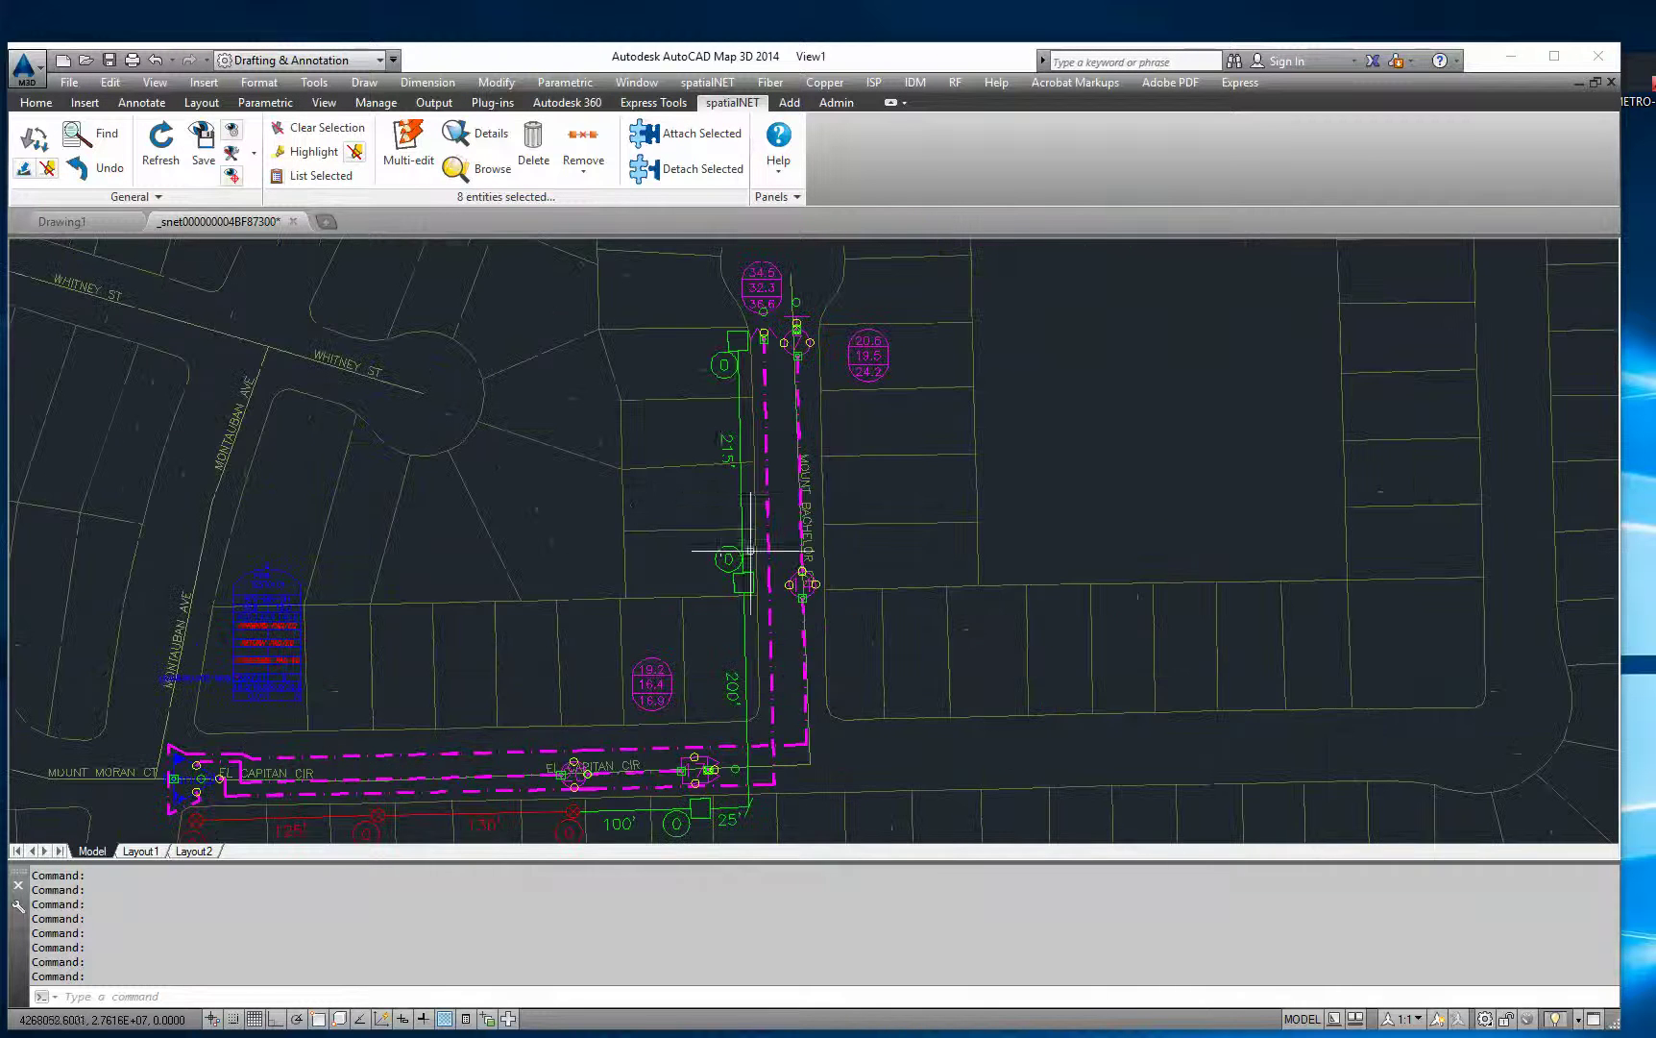
click(409, 157)
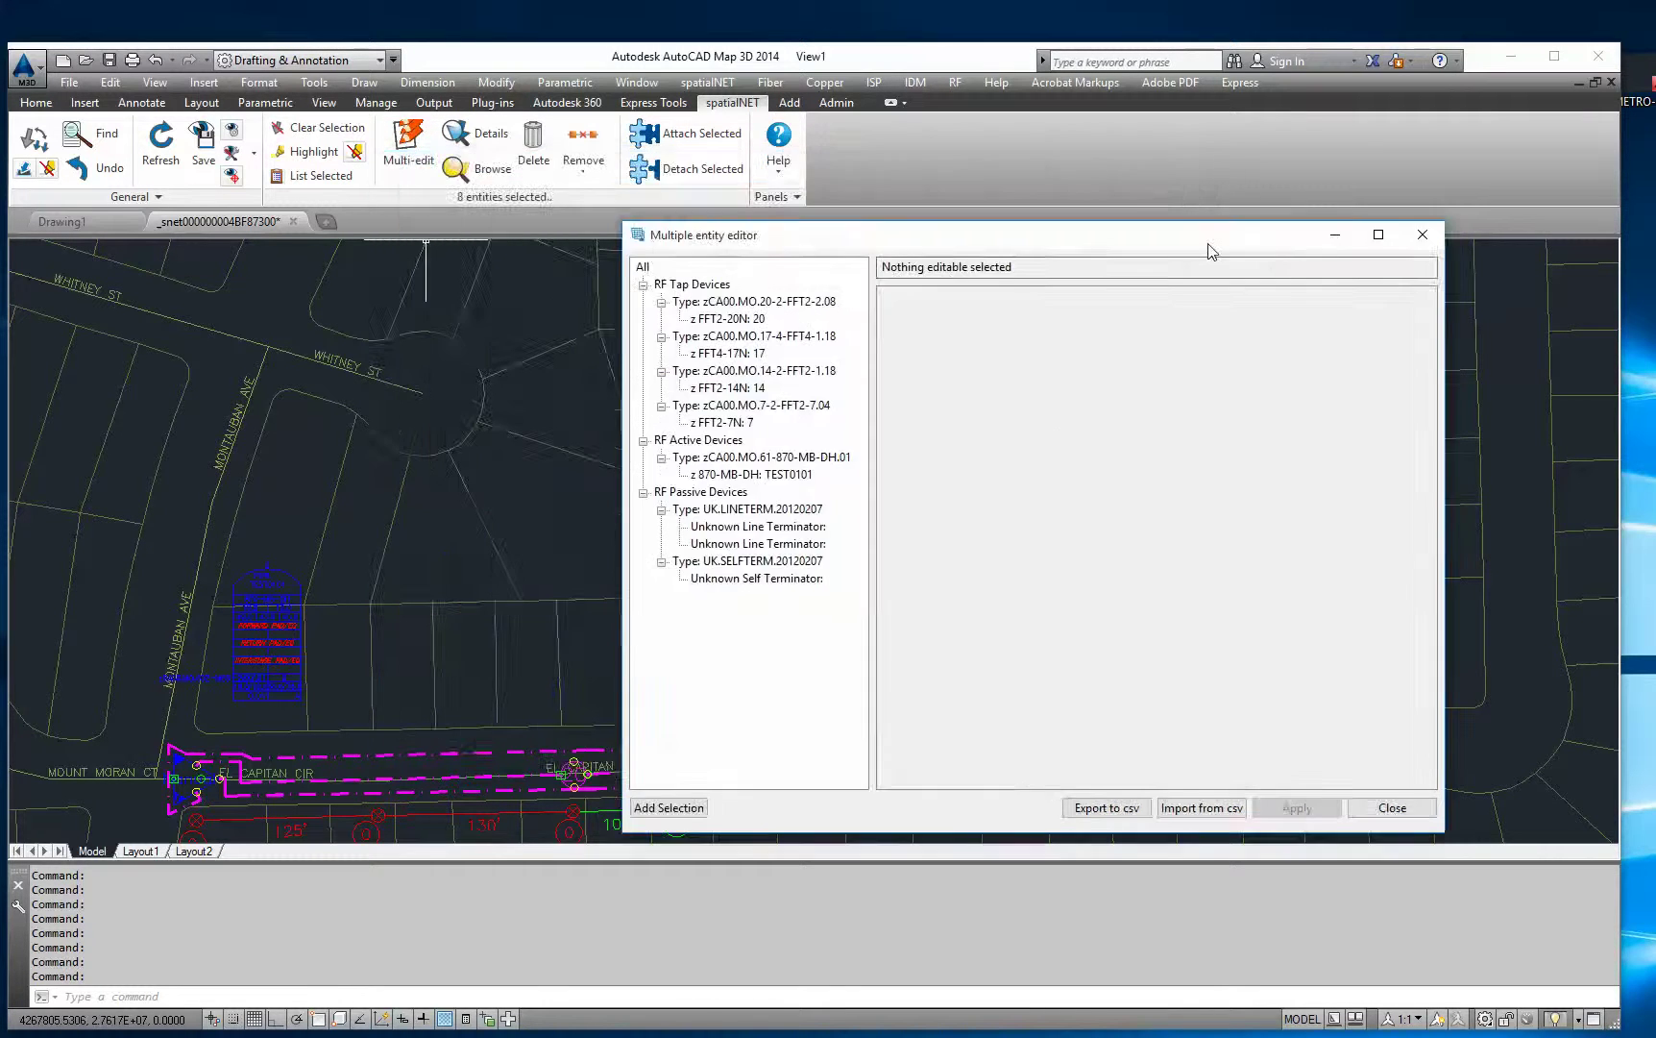
drag(1211, 252, 1223, 254)
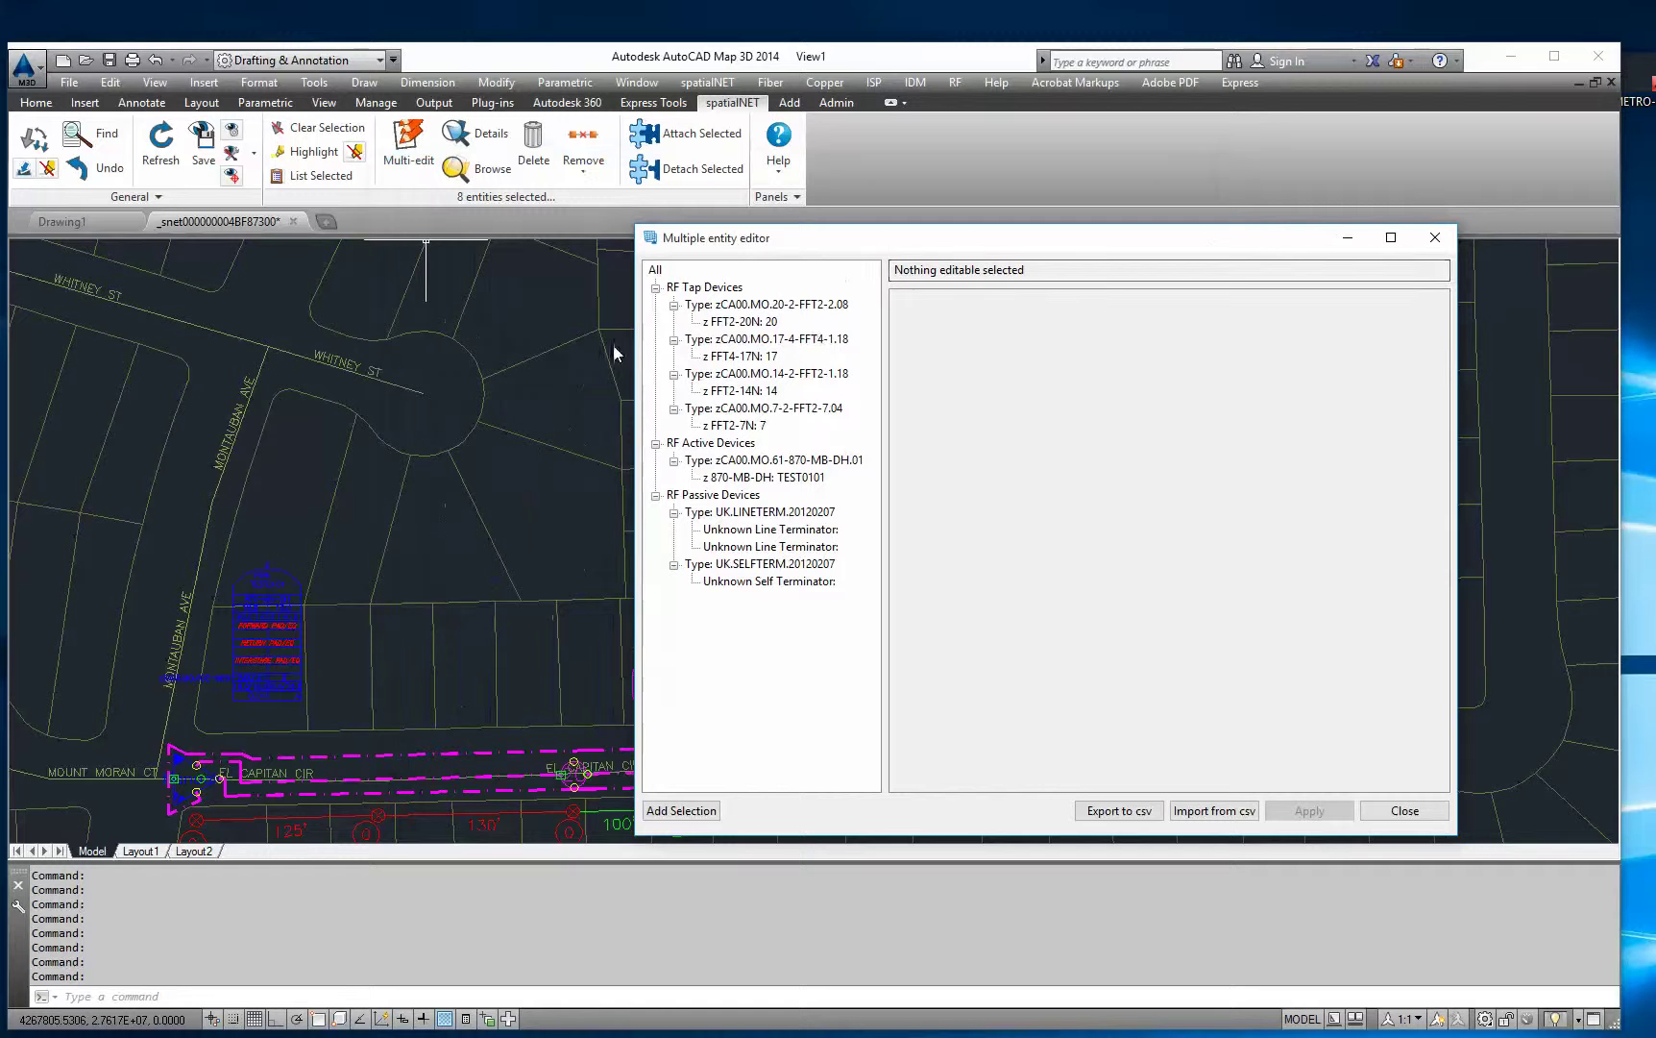
Step: Set the RF System Type of all eight selected devices to RF Network Device, apply it and clear the selection
drag(777, 242, 835, 222)
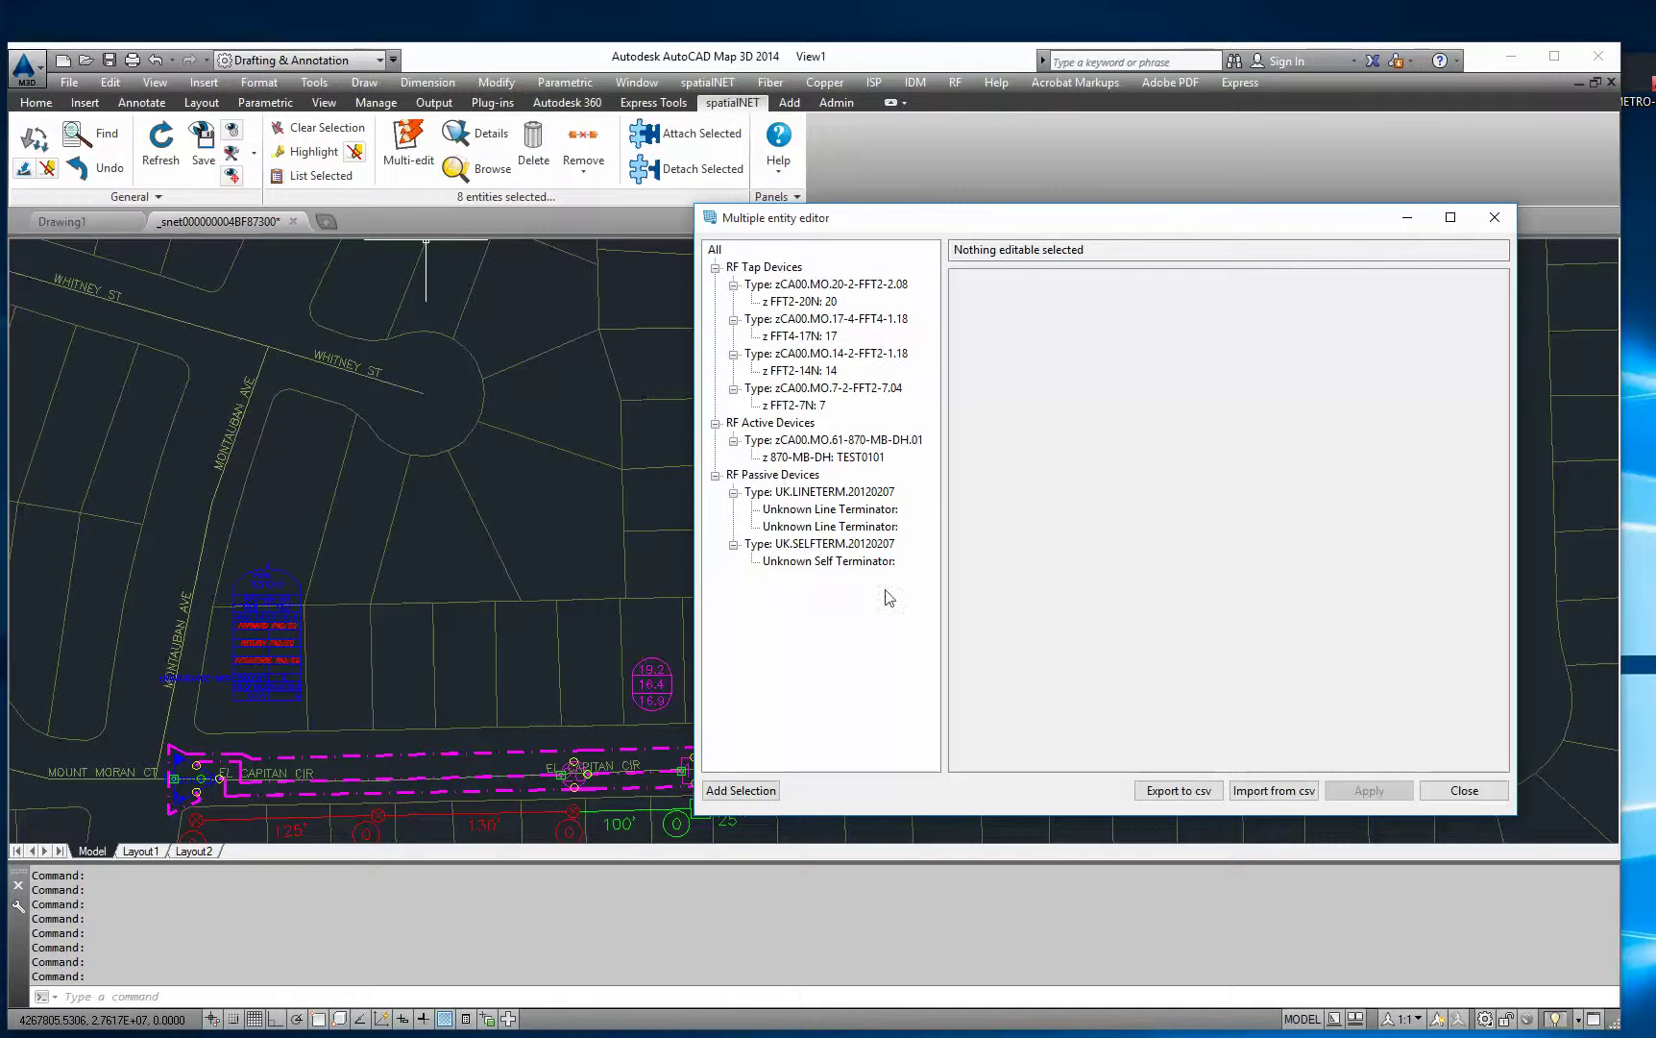
click(714, 250)
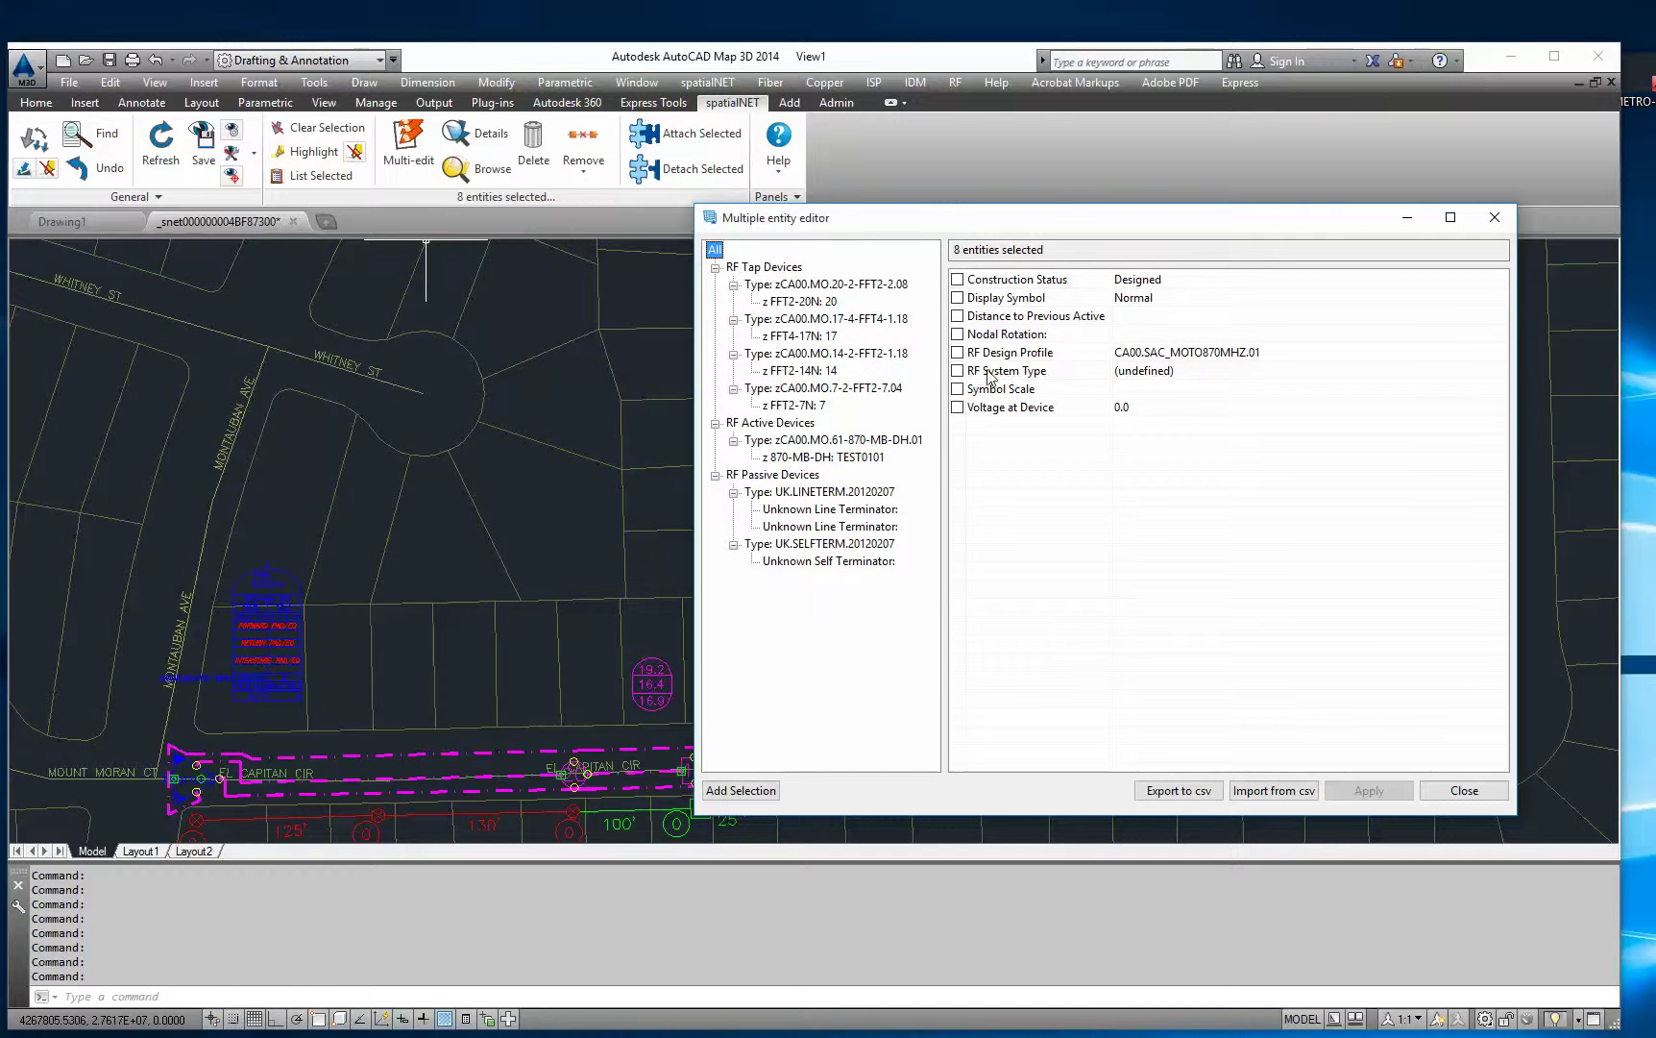
click(1190, 377)
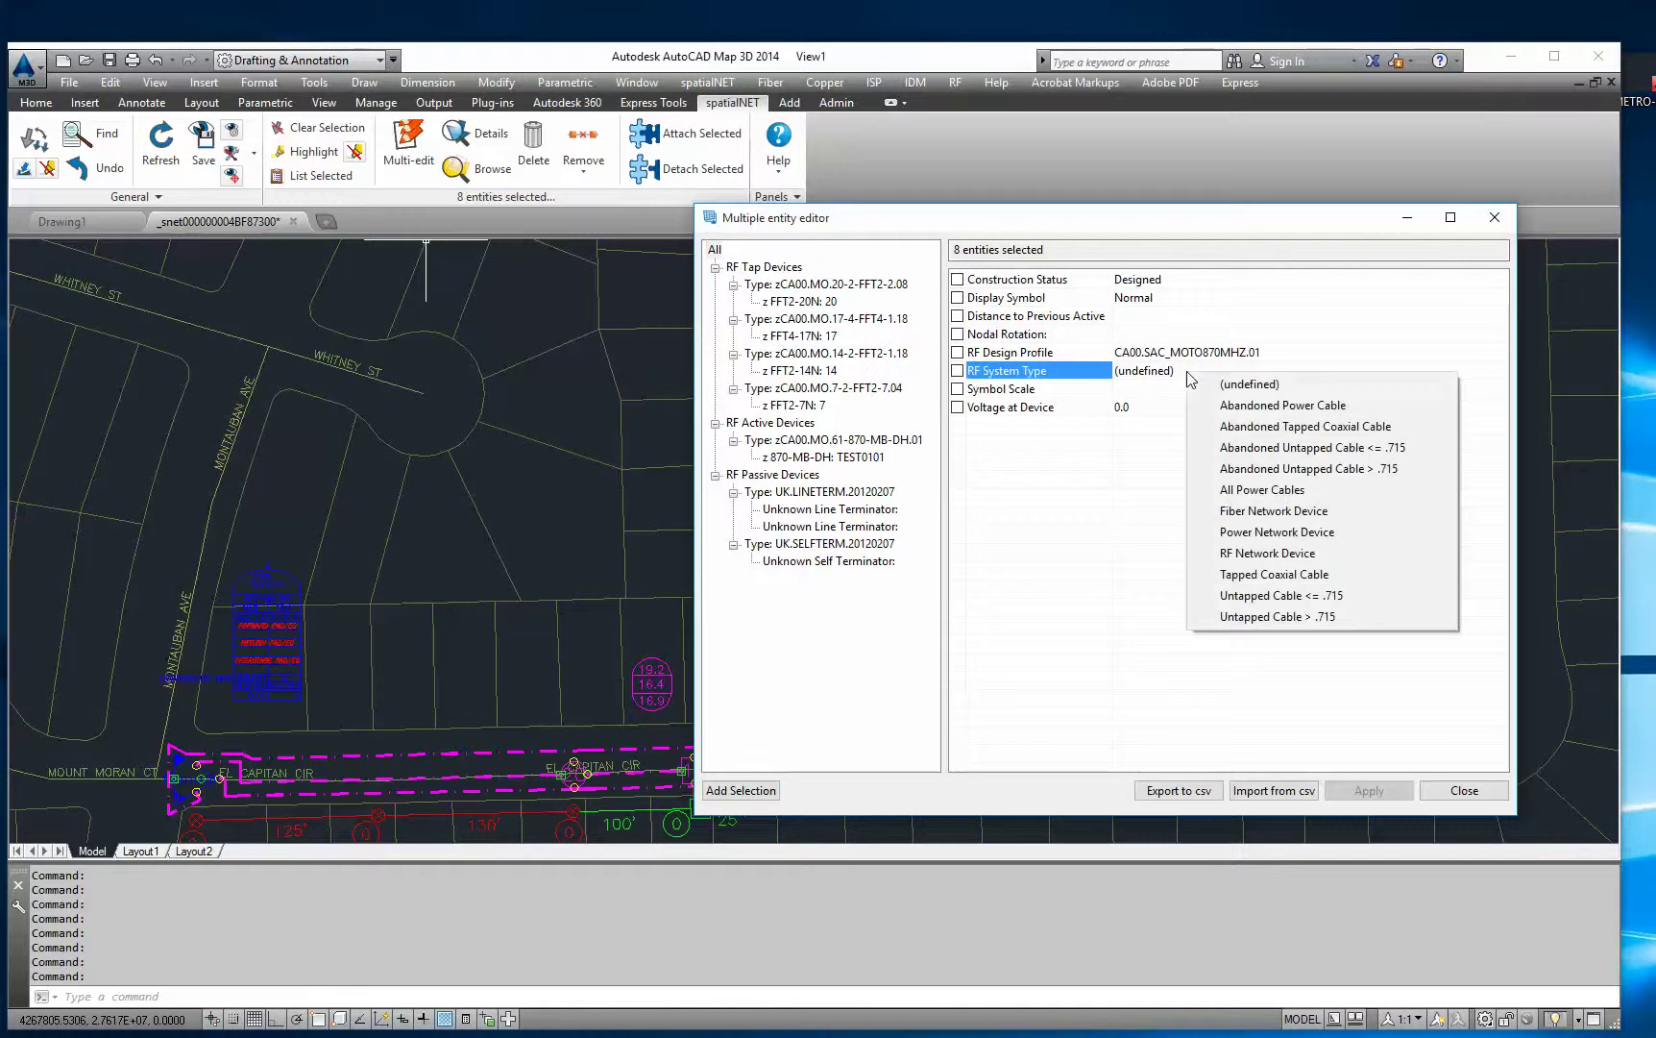
click(1292, 554)
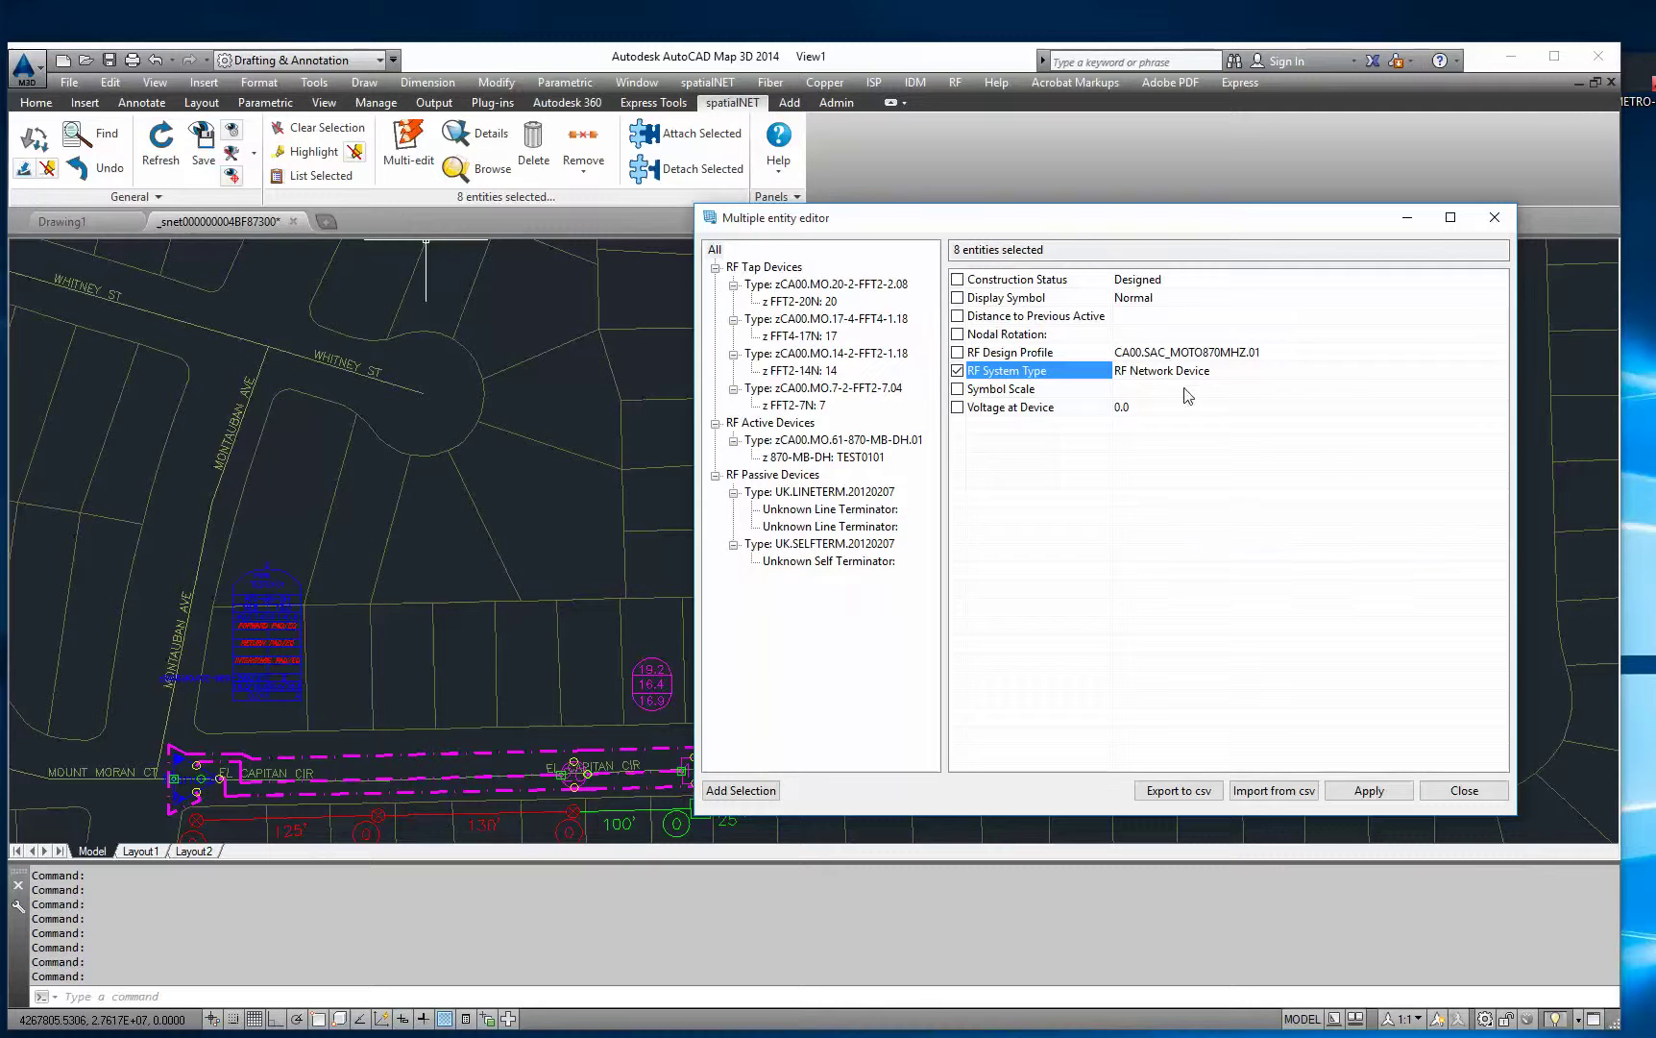
click(1393, 791)
click(1479, 792)
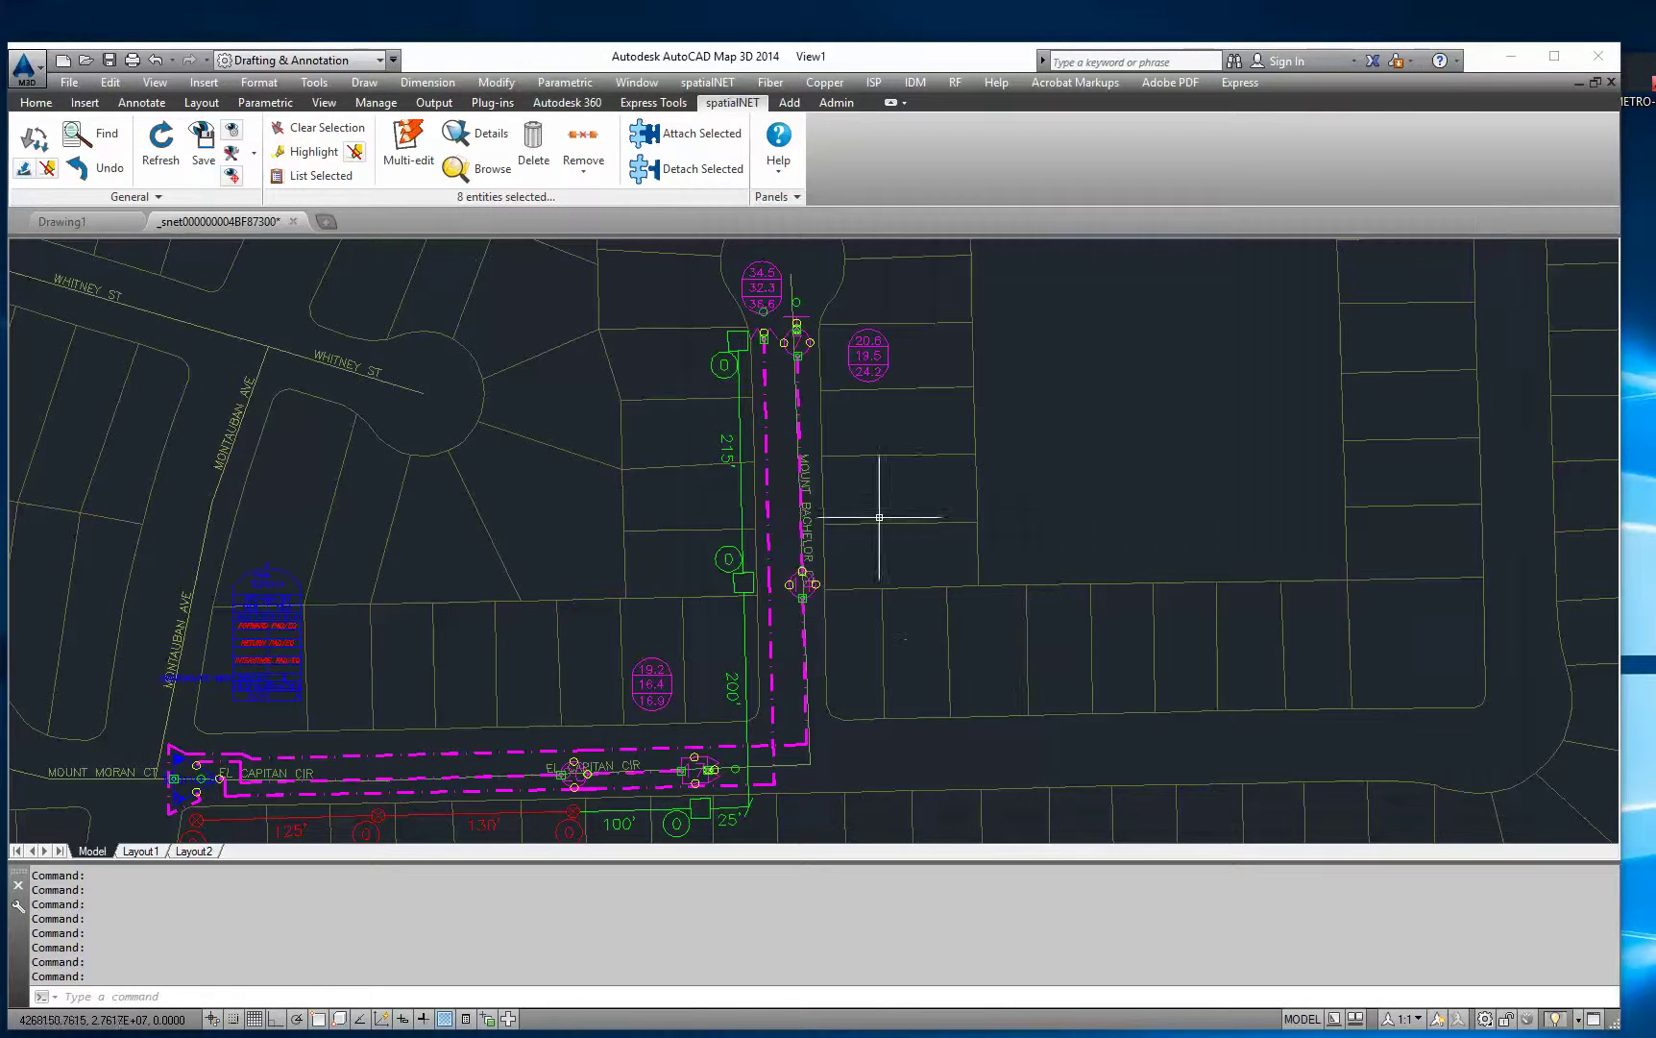
middle_drag(941, 638, 961, 613)
click(317, 127)
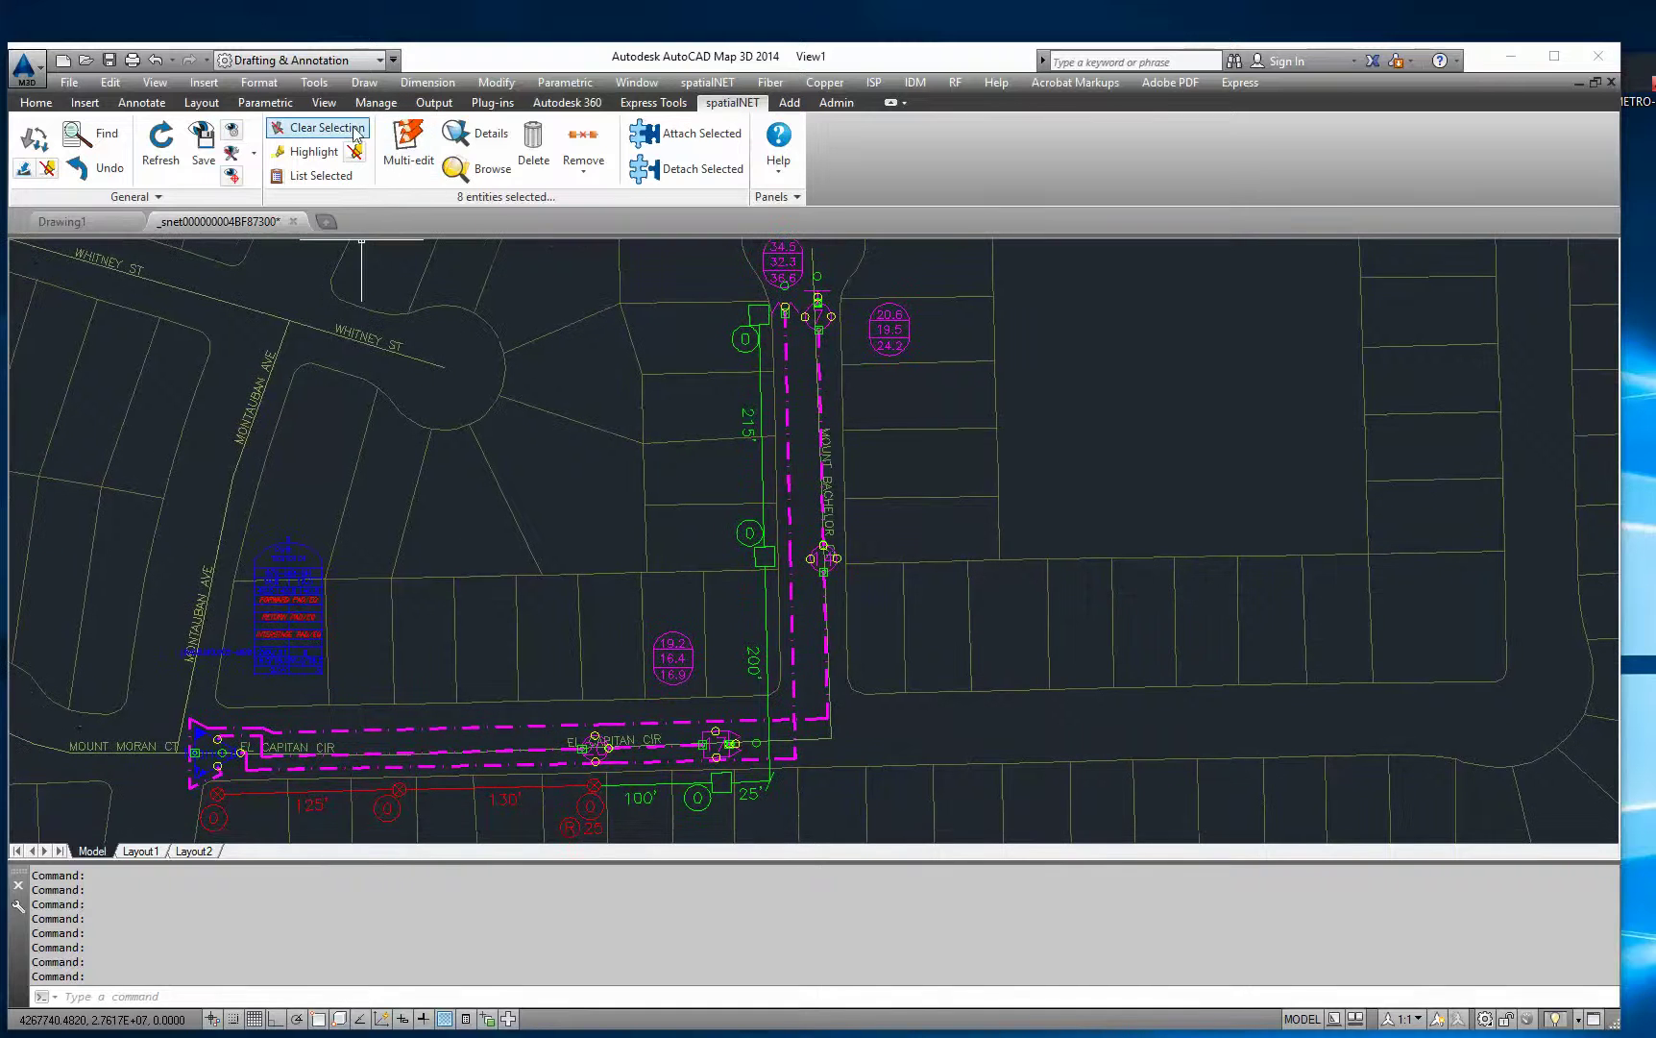
Step: Review the RF System Type of the self terminator at Mount Bachelor Ct's north end, then close its properties and clear the selection
click(817, 298)
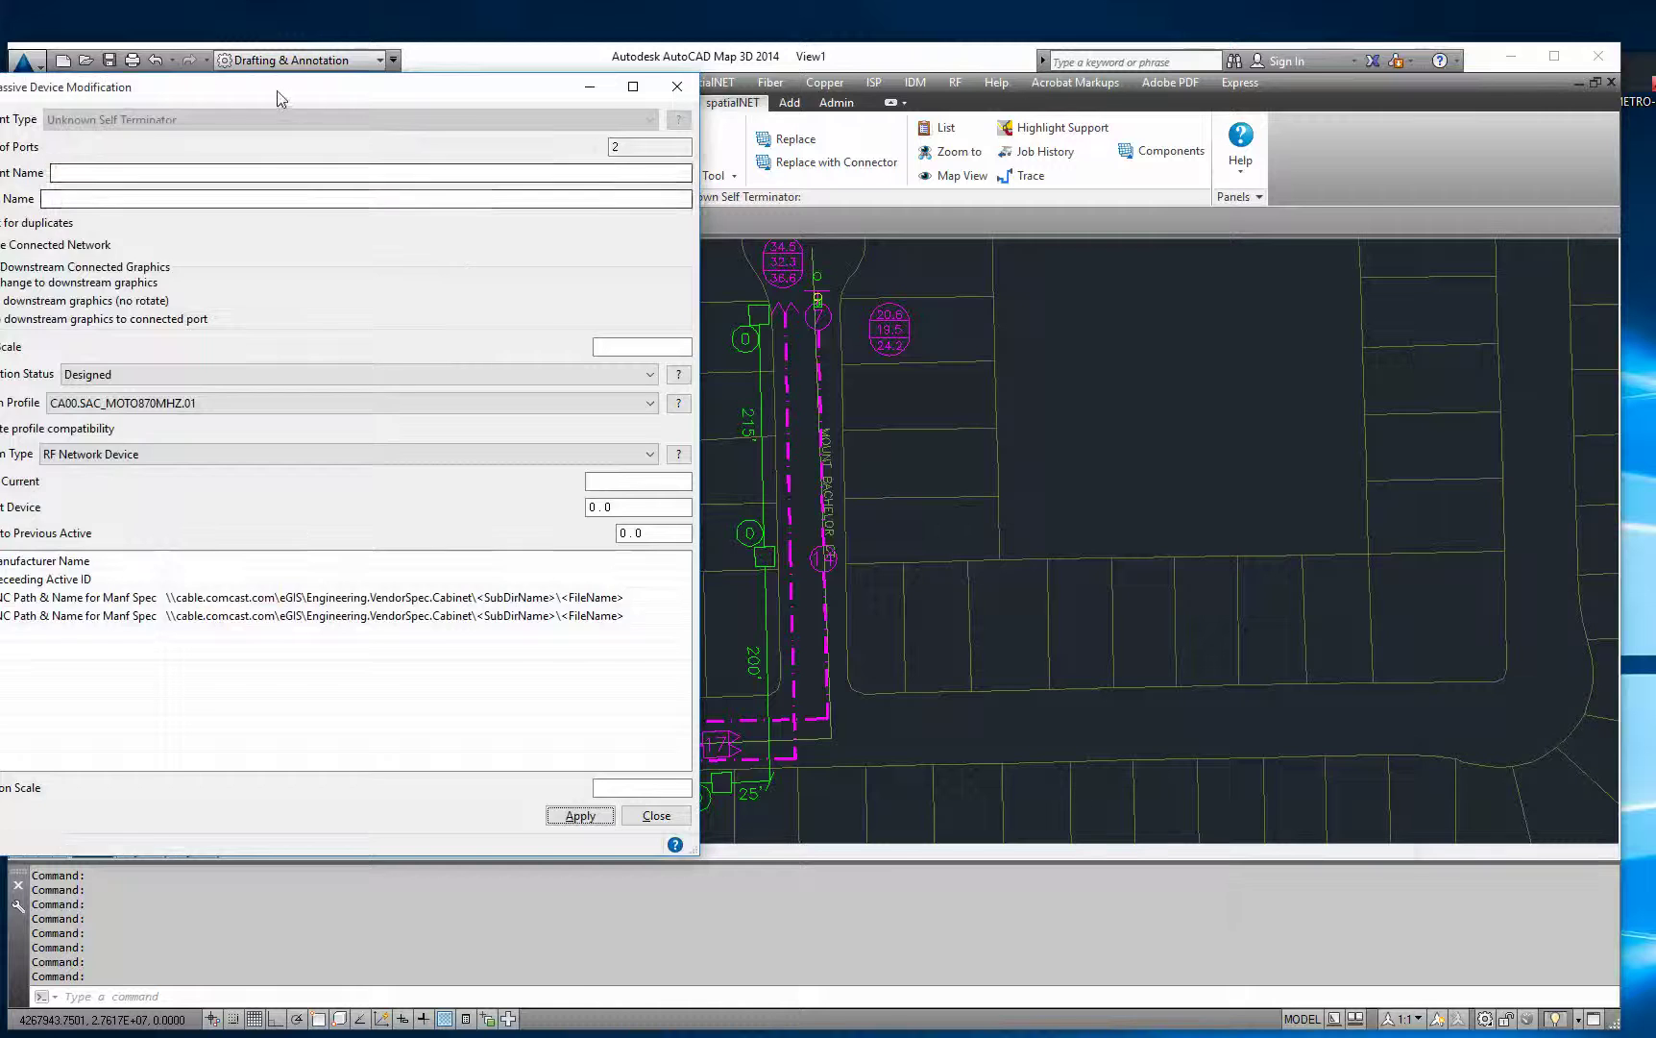
drag(333, 34, 989, 181)
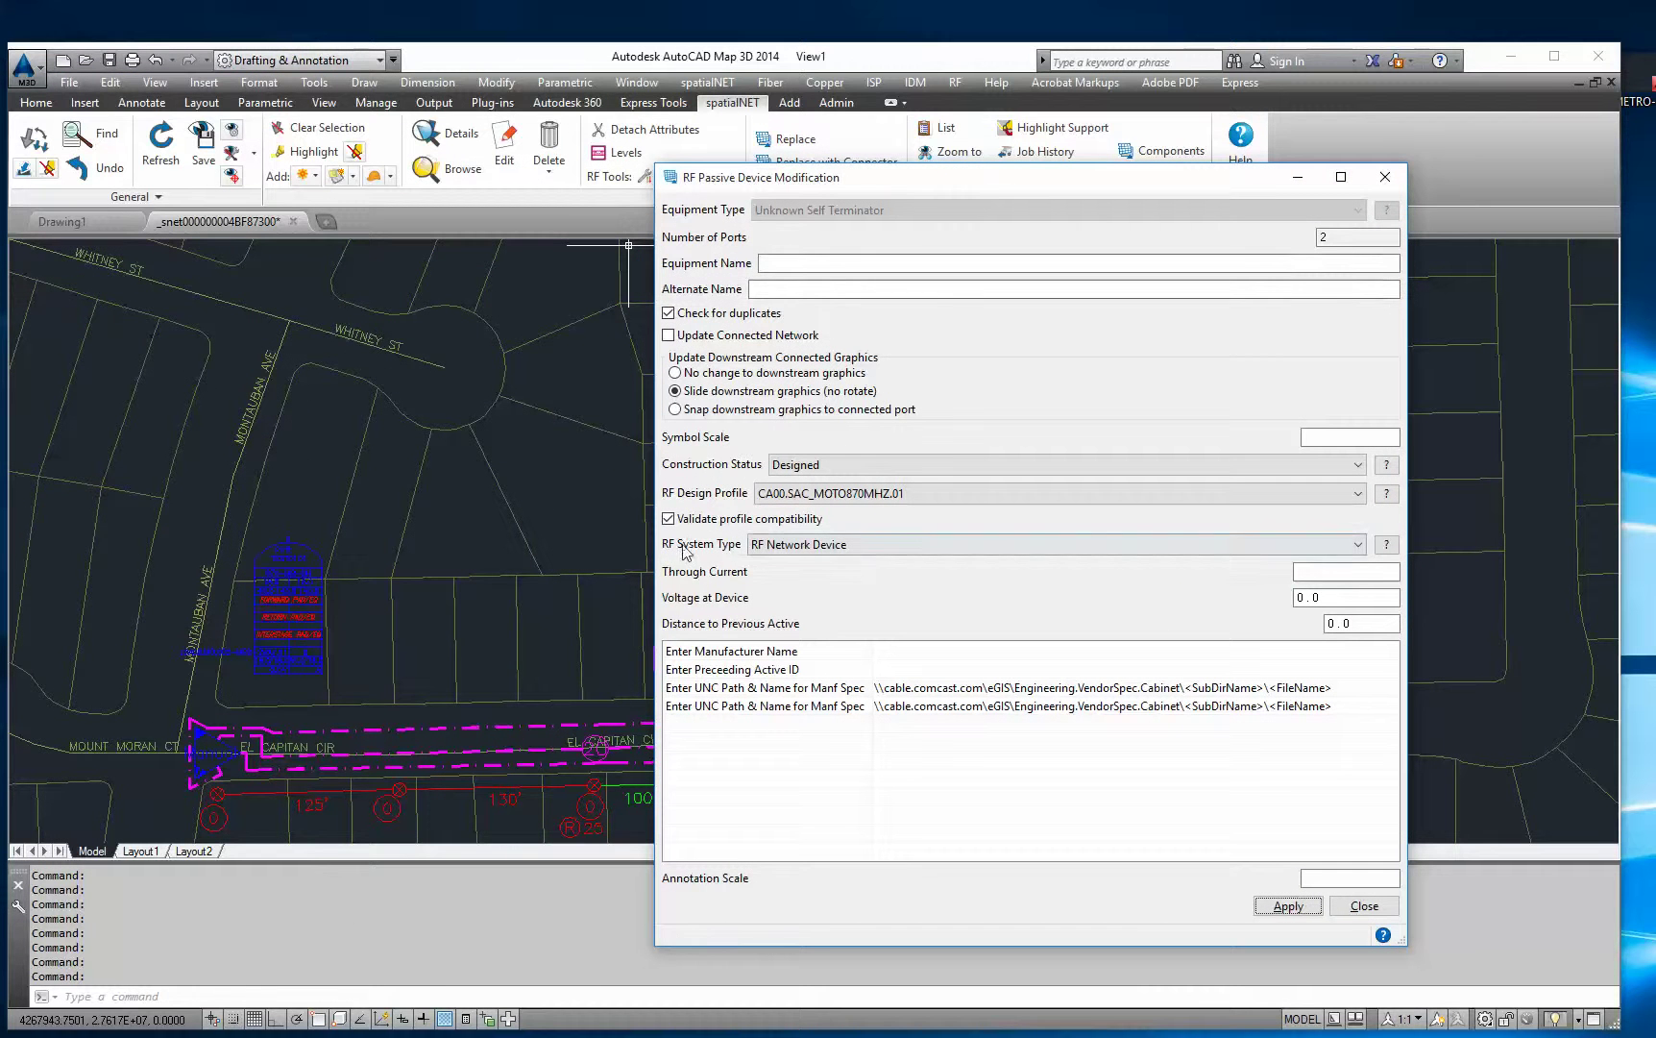
click(1364, 905)
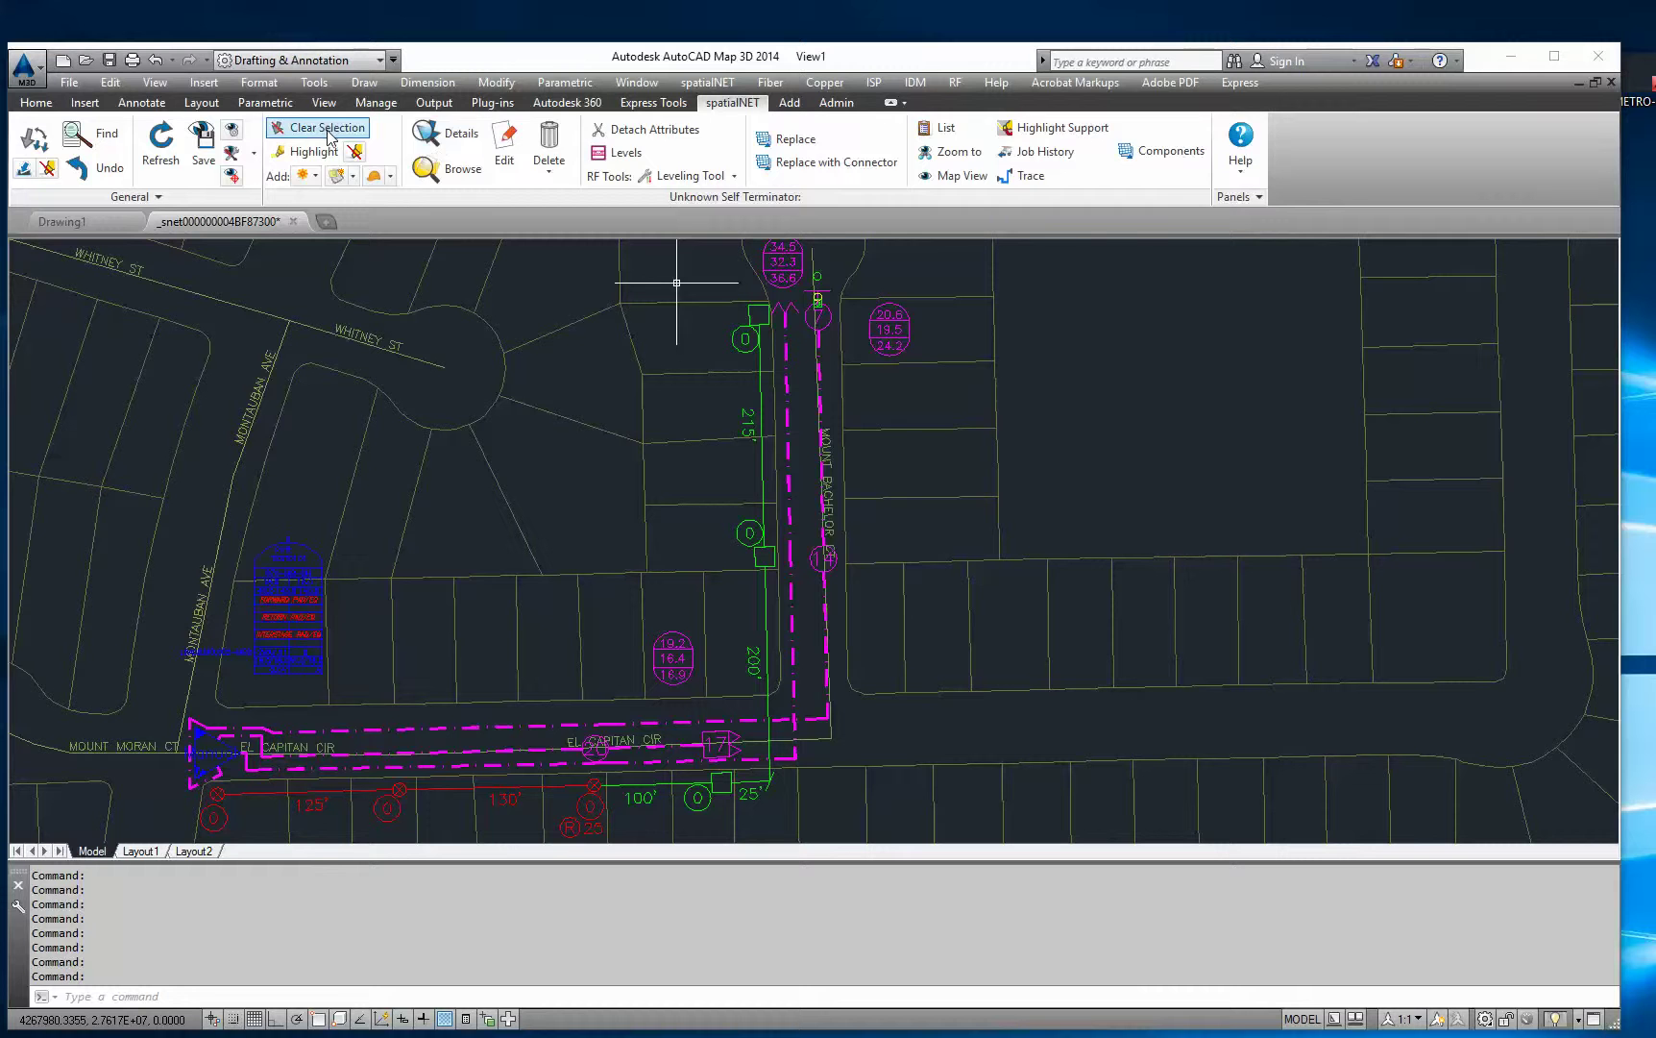
key(Escape)
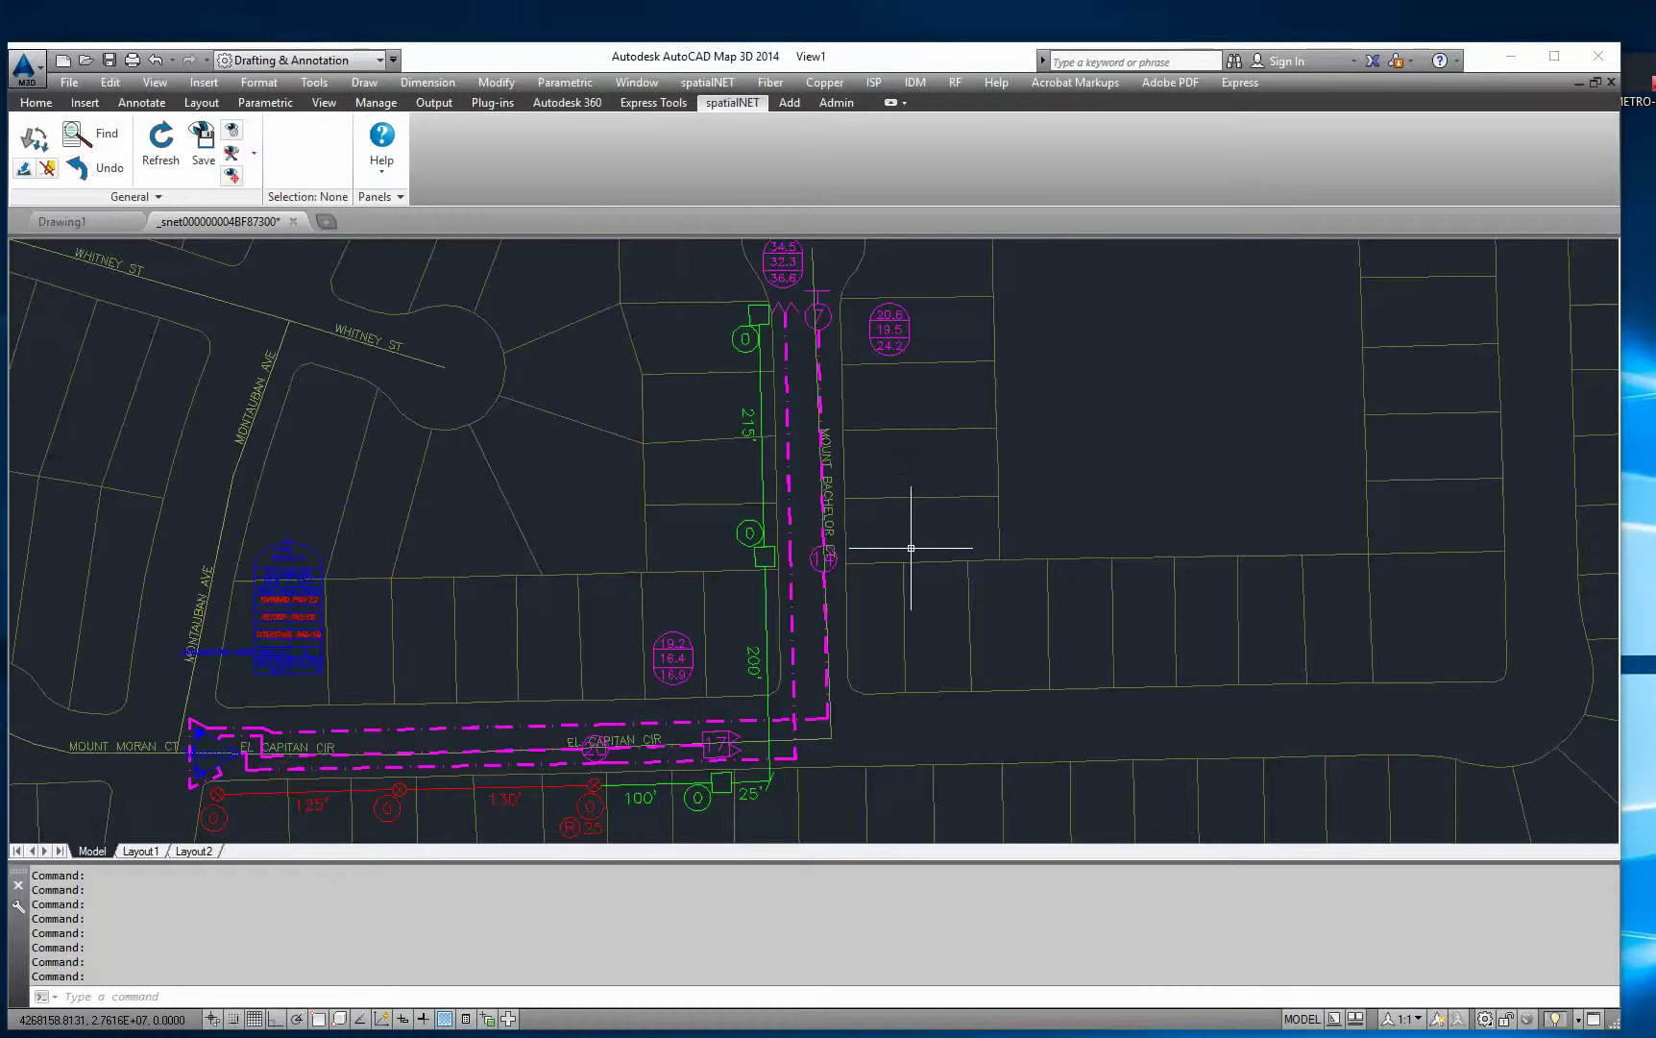
Step: Examine the coaxial runs on Mount Bachelor Ct and El Capitan Cir alongside their parallel strand and trench spans
scroll(951, 572, down, 3)
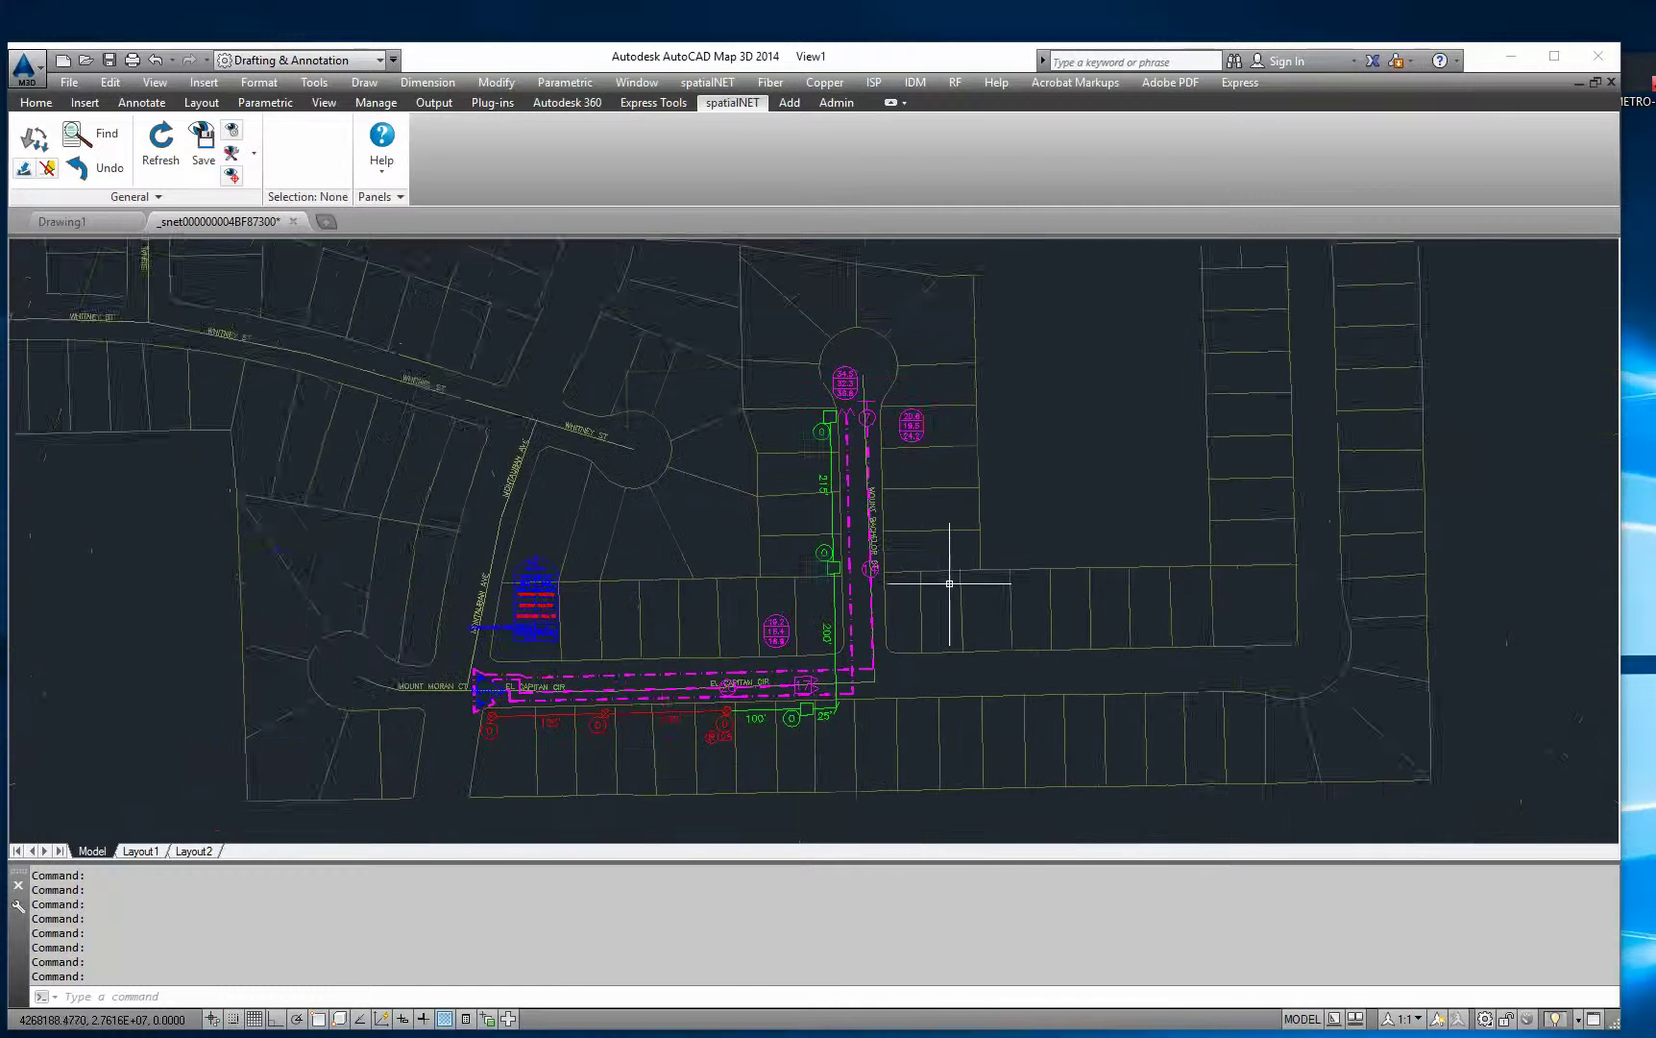
scroll(897, 507, up, 3)
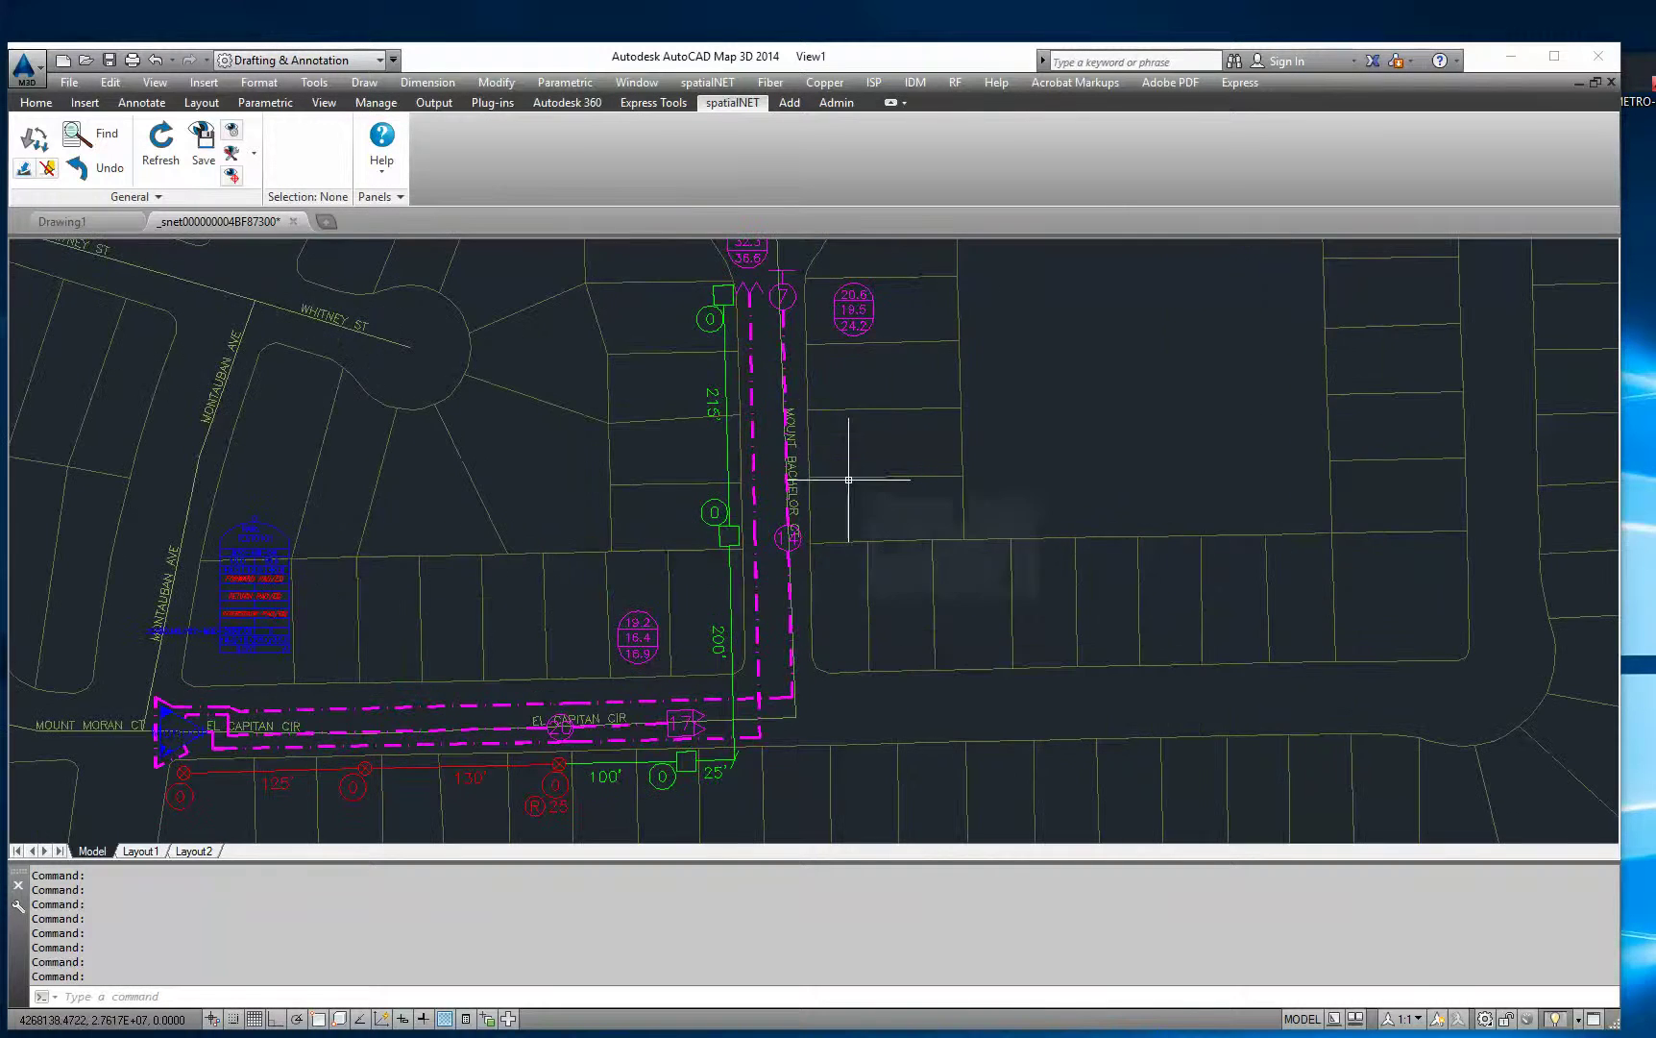
scroll(885, 529, down, 2)
middle_drag(886, 520, 868, 552)
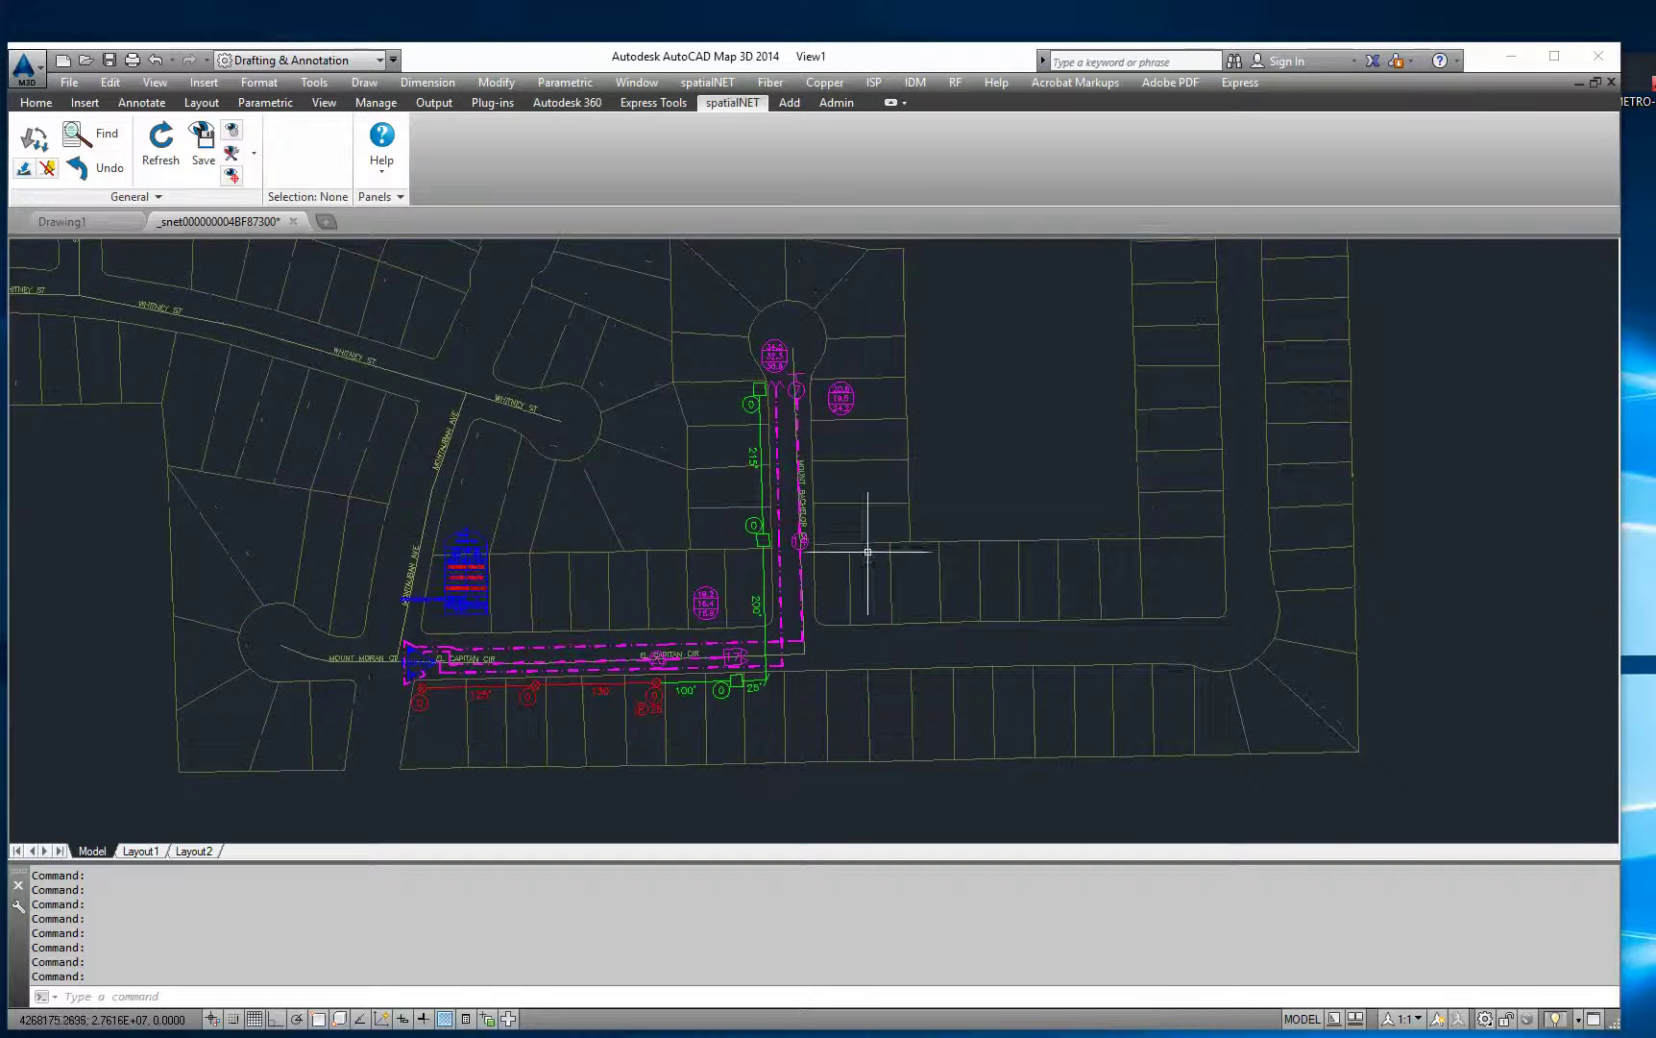
scroll(758, 473, up, 2)
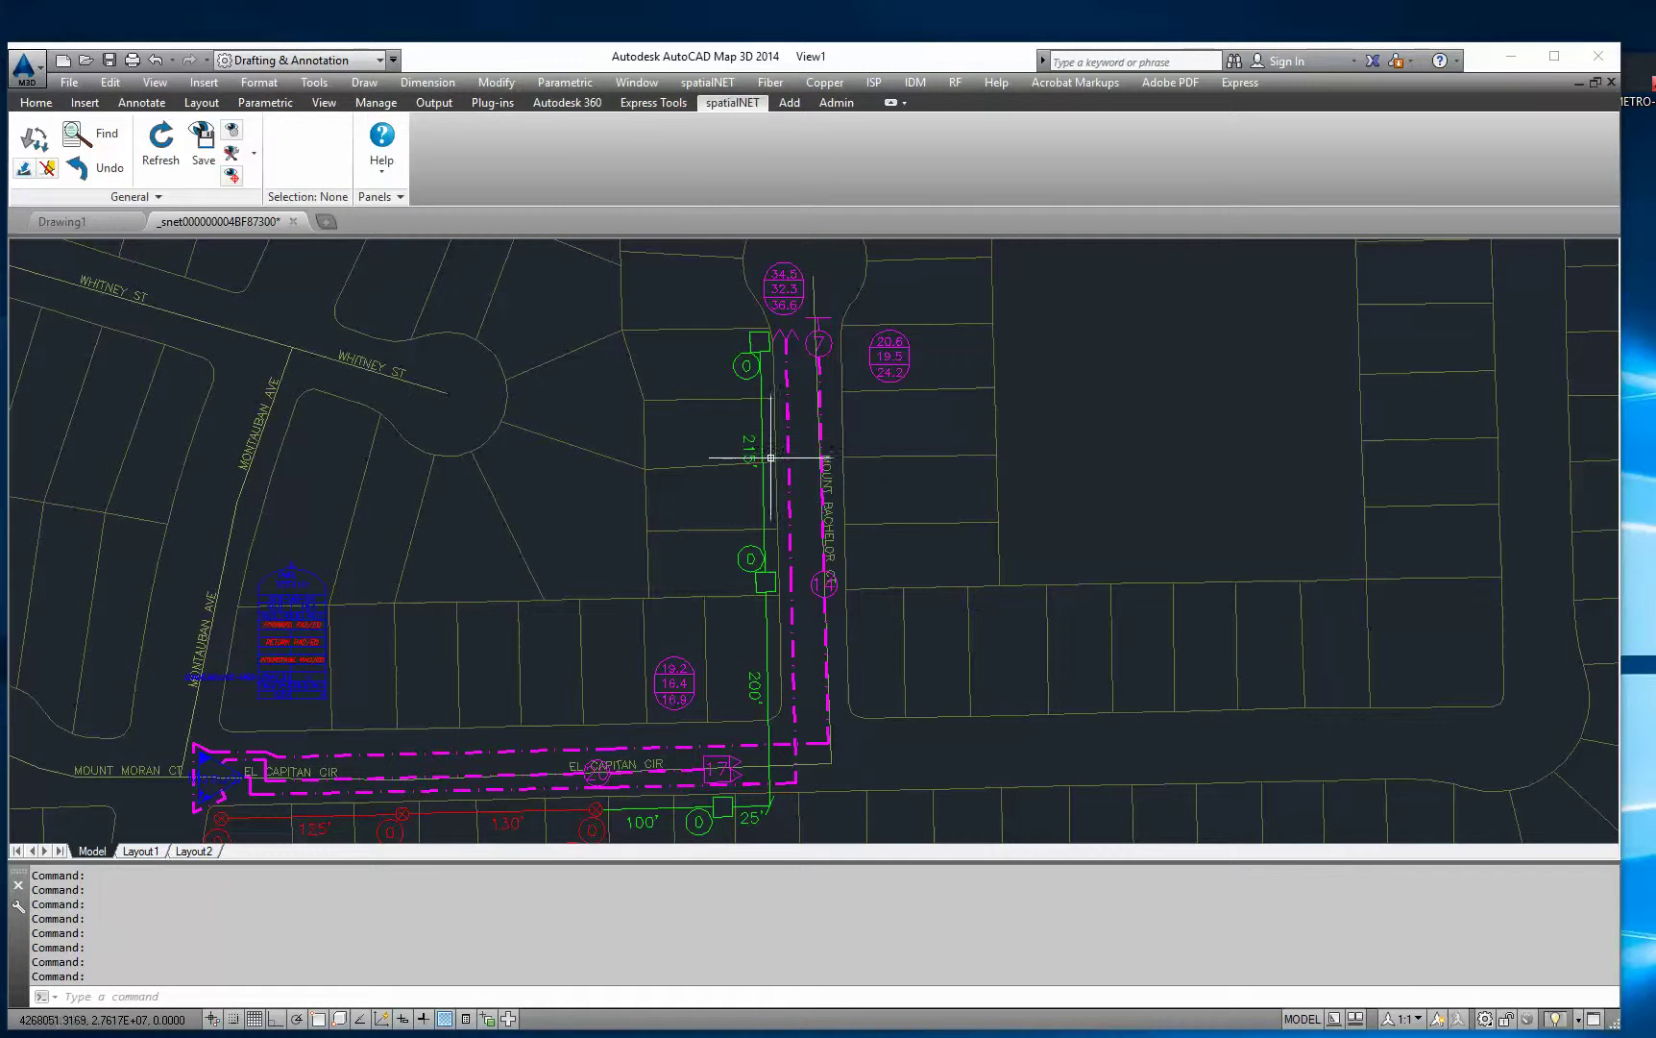
middle_drag(759, 709, 835, 555)
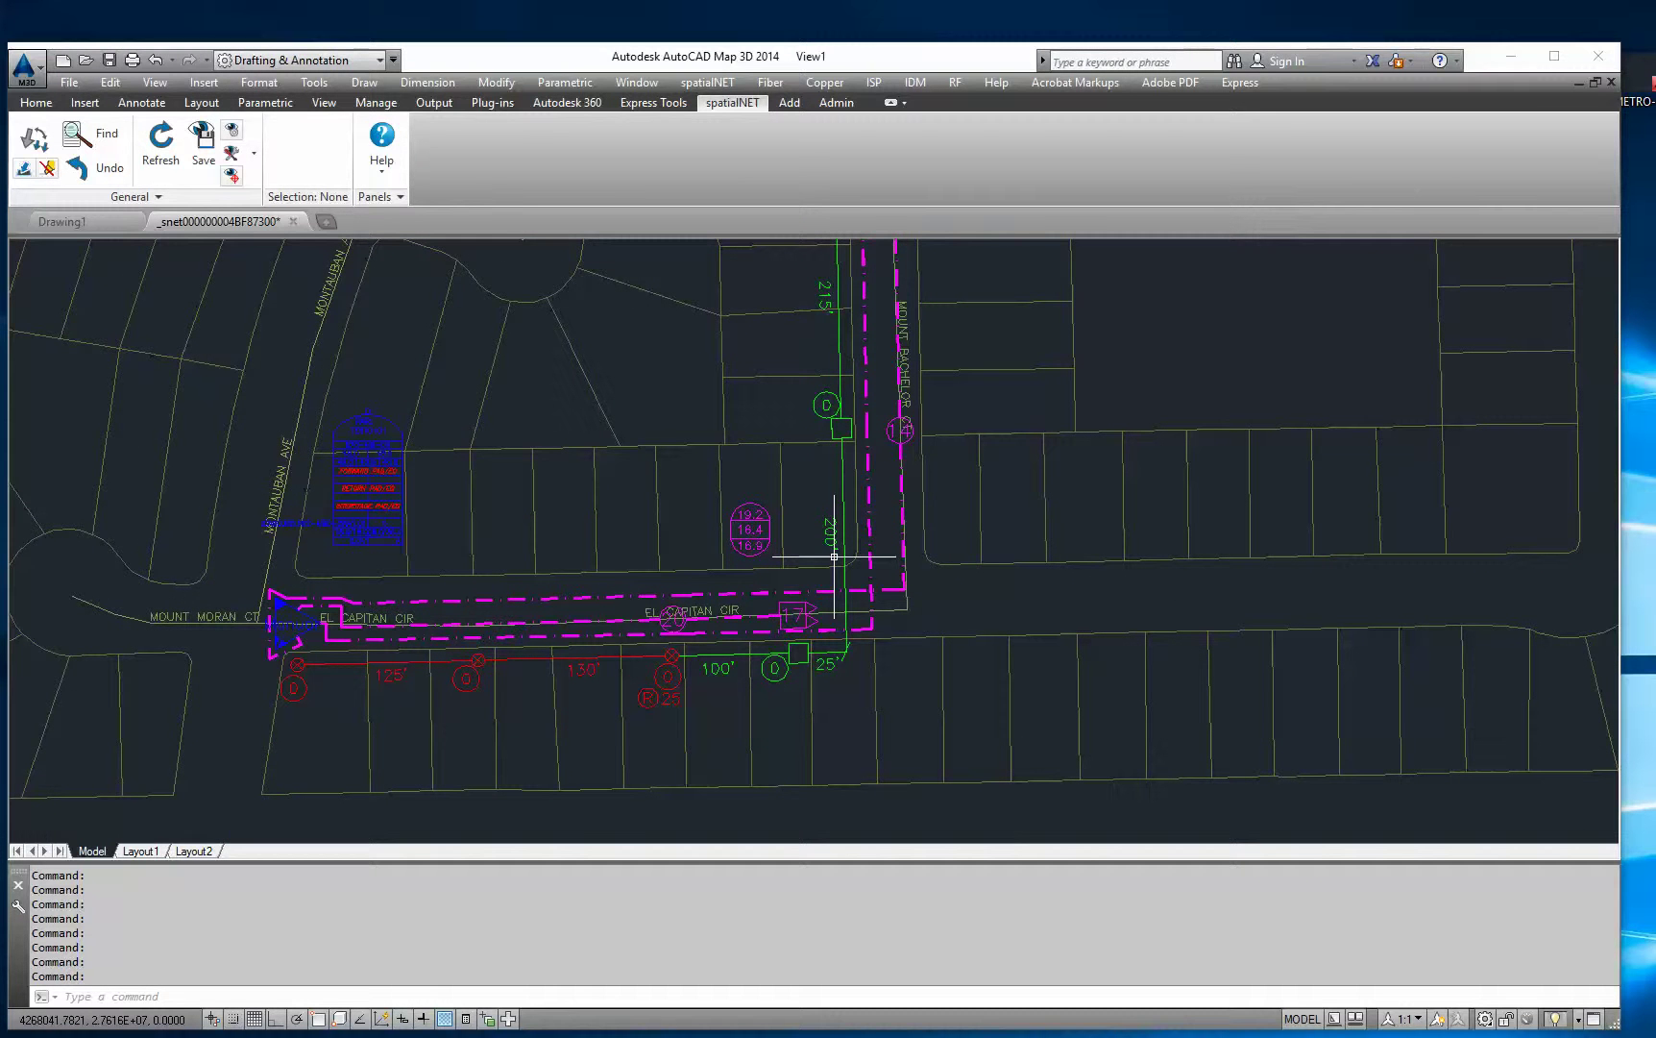
scroll(410, 668, up, 2)
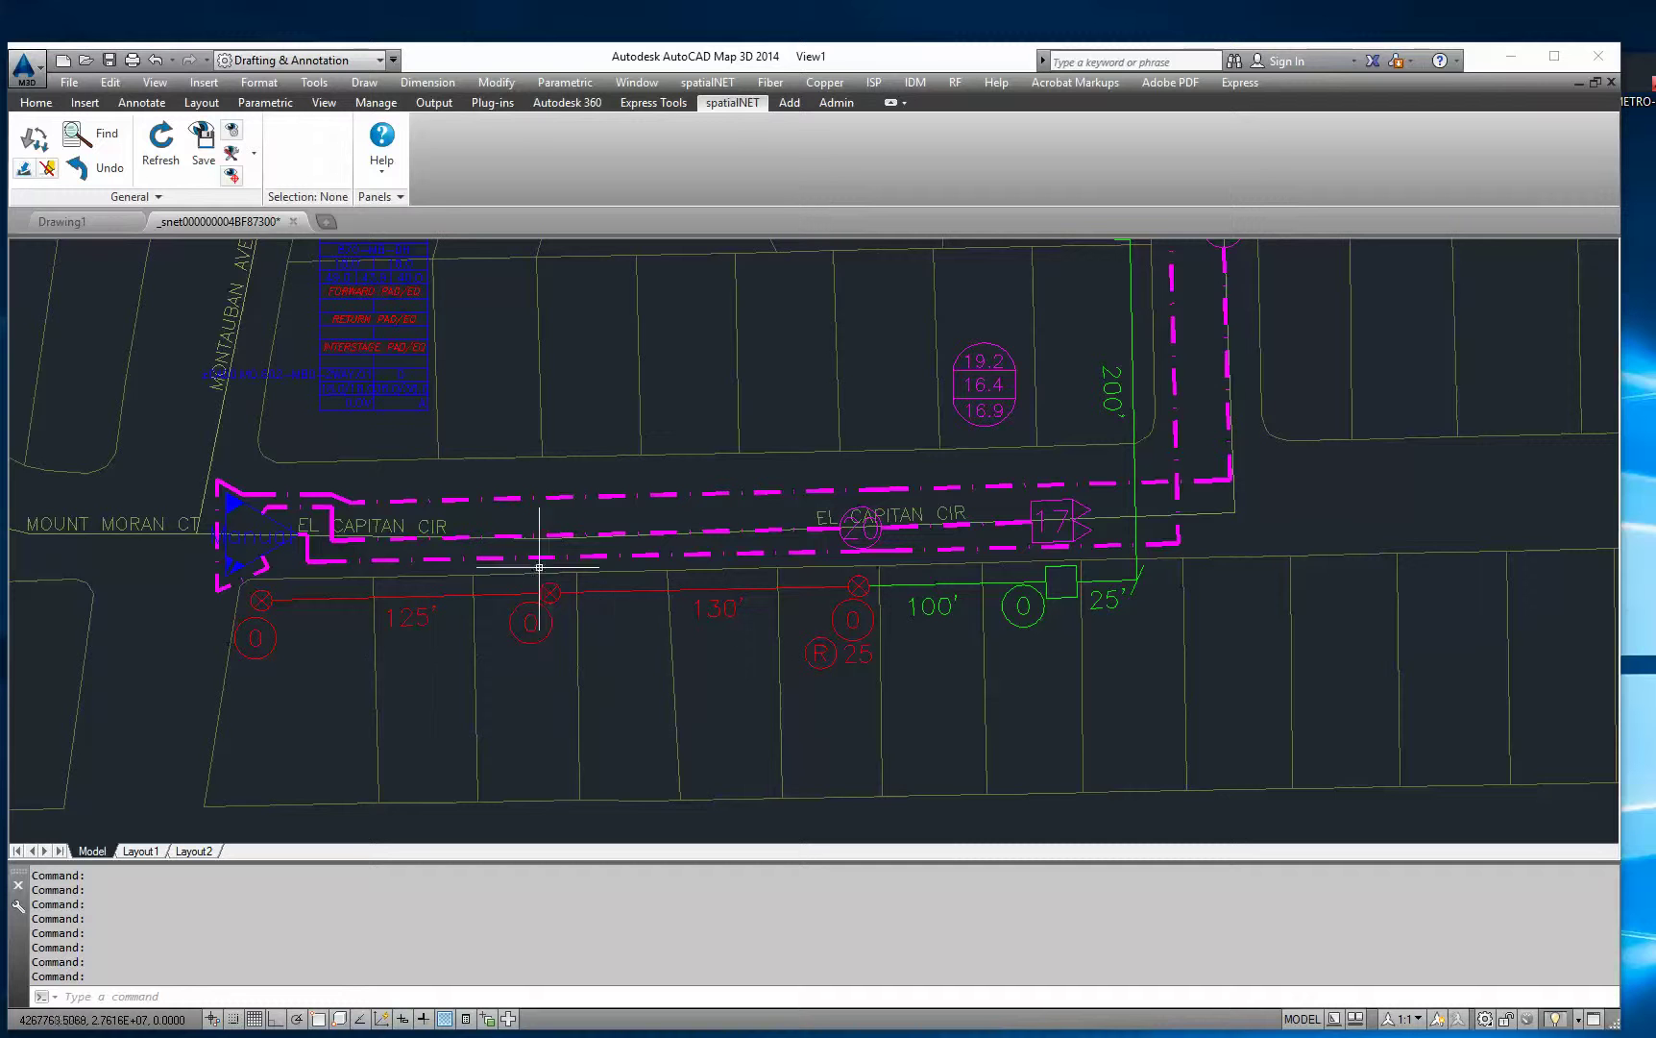
mouse_move(513, 533)
mouse_move(702, 529)
middle_drag(946, 685, 823, 679)
mouse_move(826, 520)
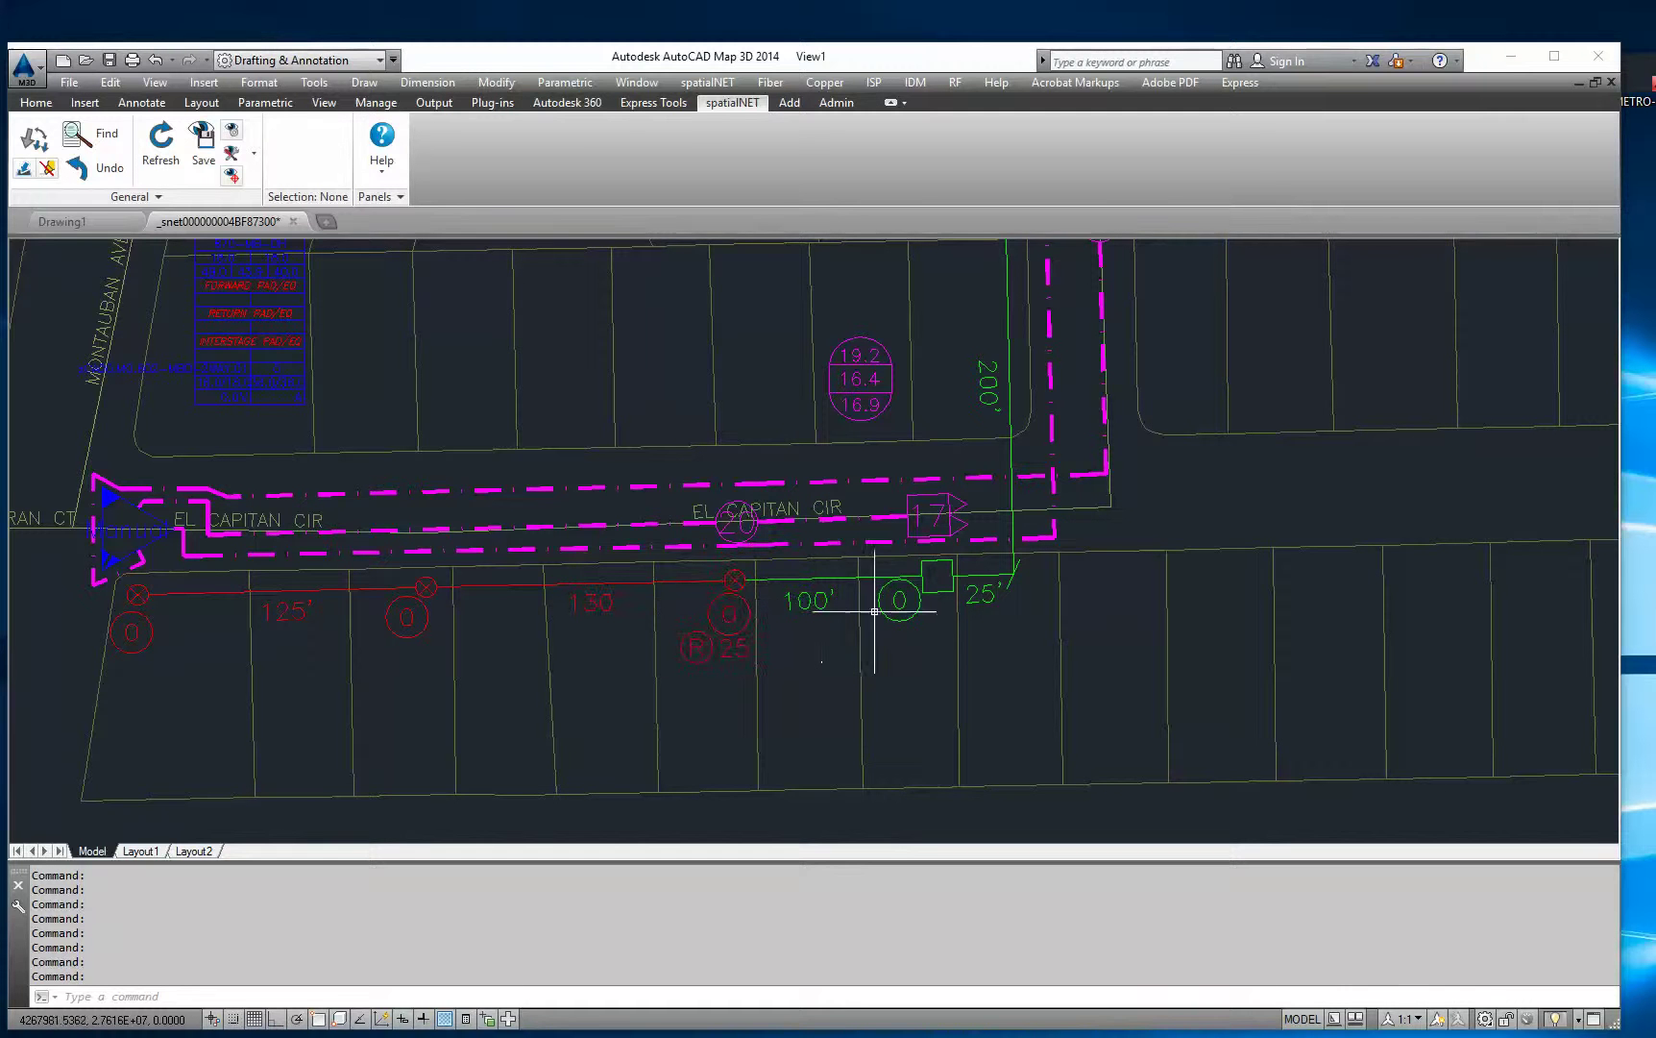
middle_drag(965, 629, 827, 707)
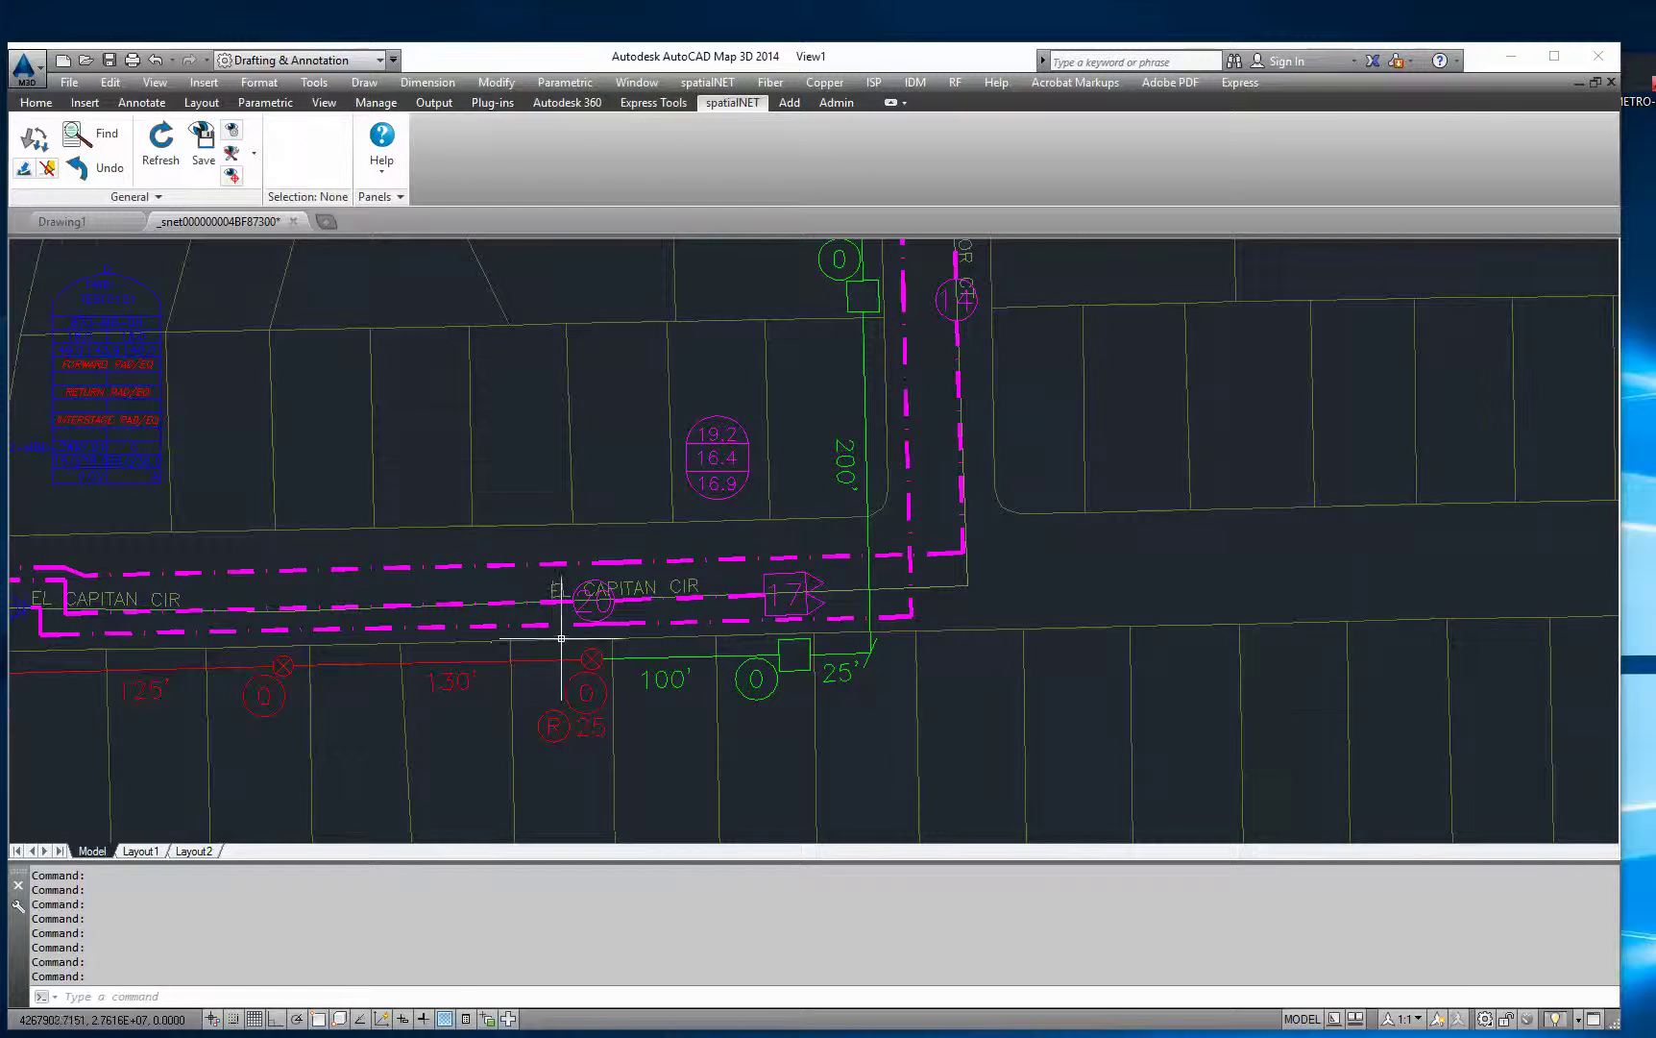
mouse_move(580, 677)
middle_down()
mouse_move(702, 647)
mouse_move(728, 621)
middle_up()
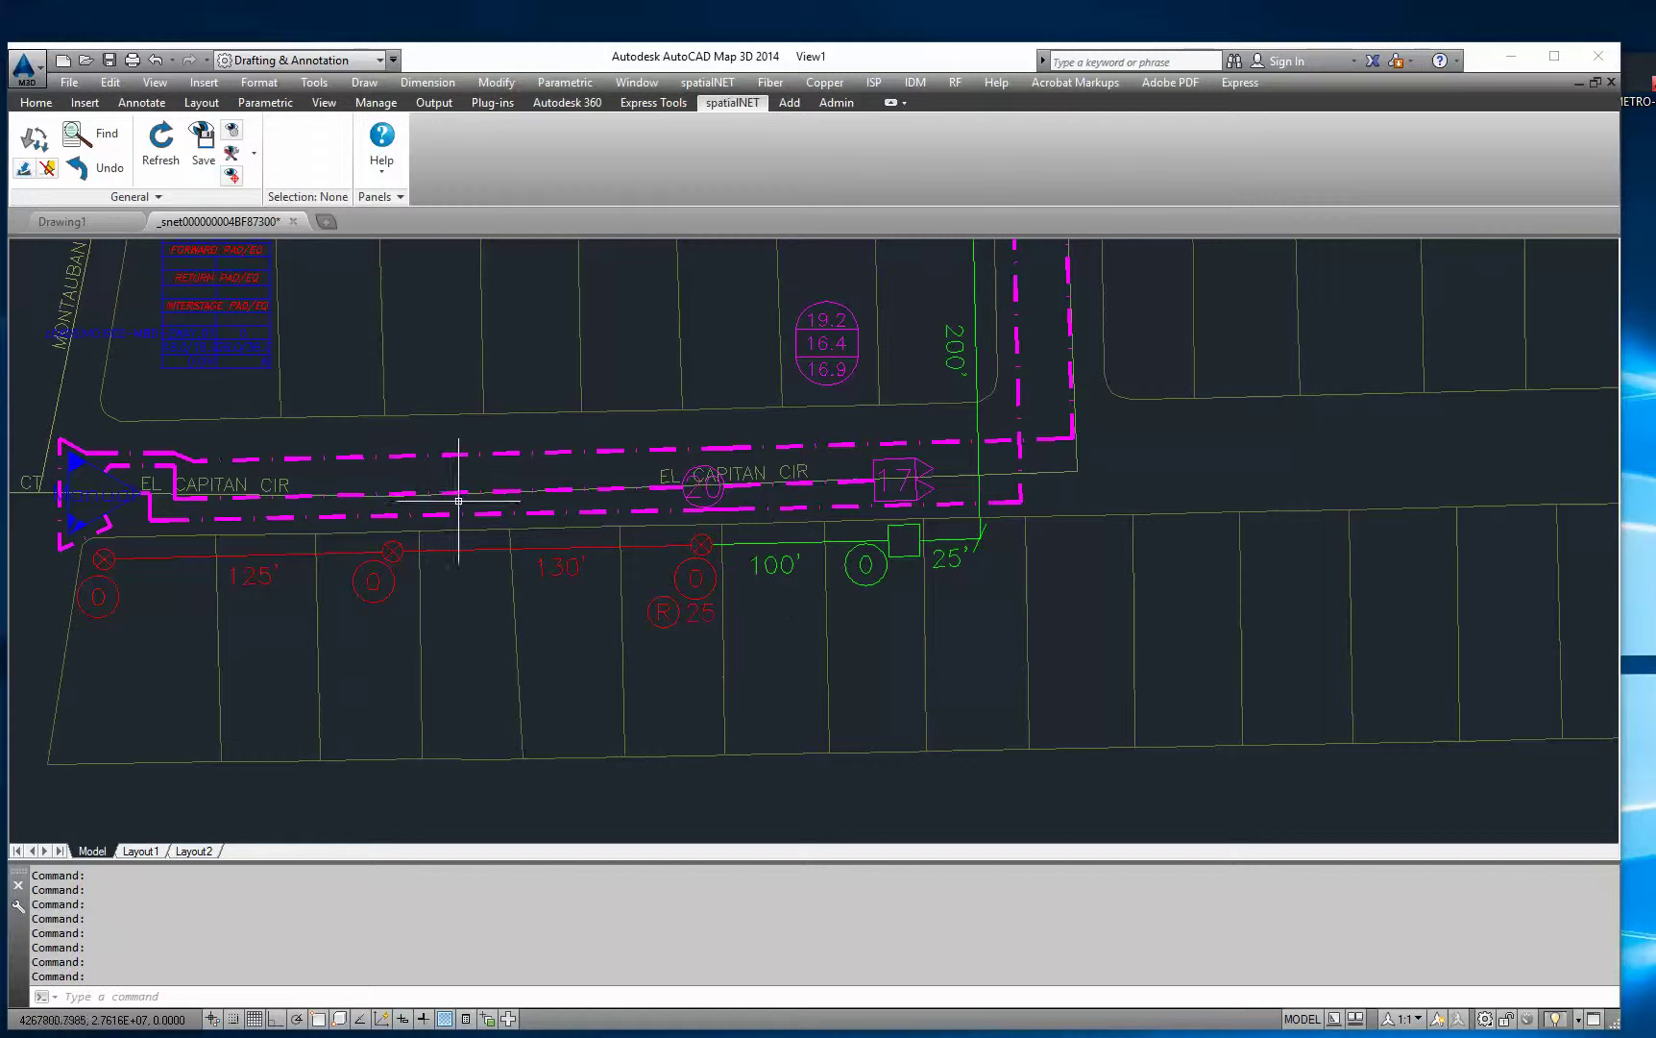
mouse_move(461, 491)
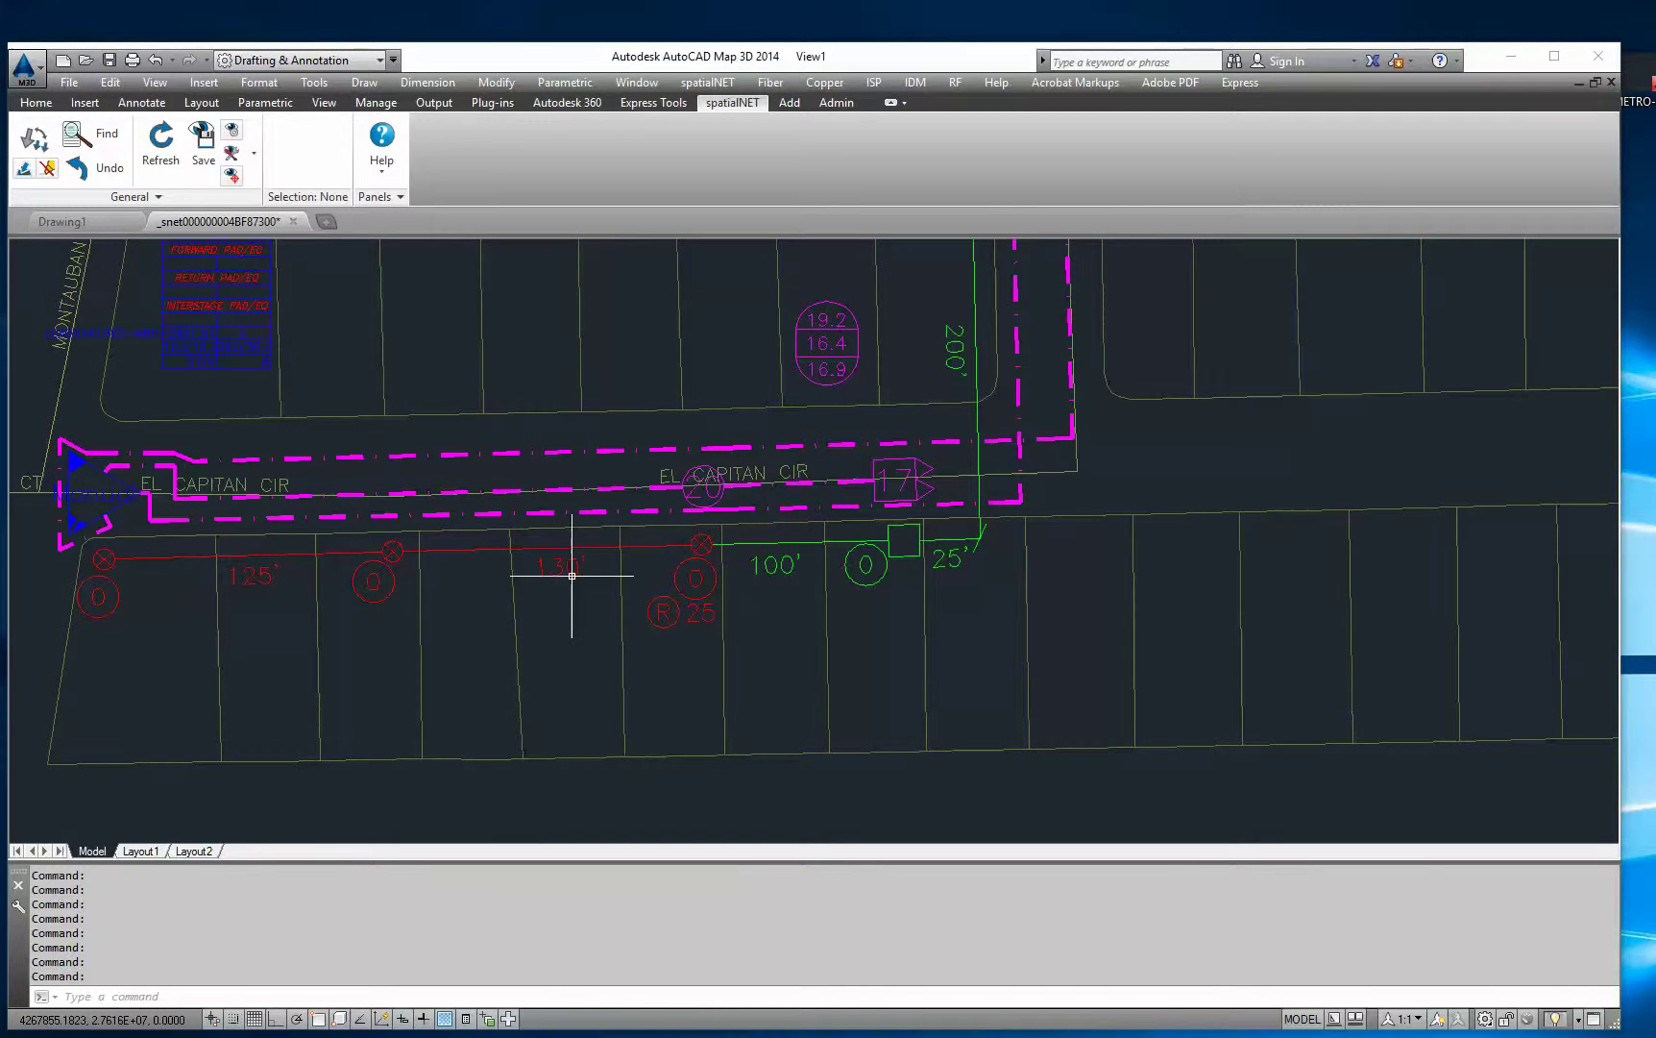
Step: Attach the z P3-625-OH cable on El Capitan Cir to the 125' and 130' strand spans, close the results and clear the selection
click(365, 495)
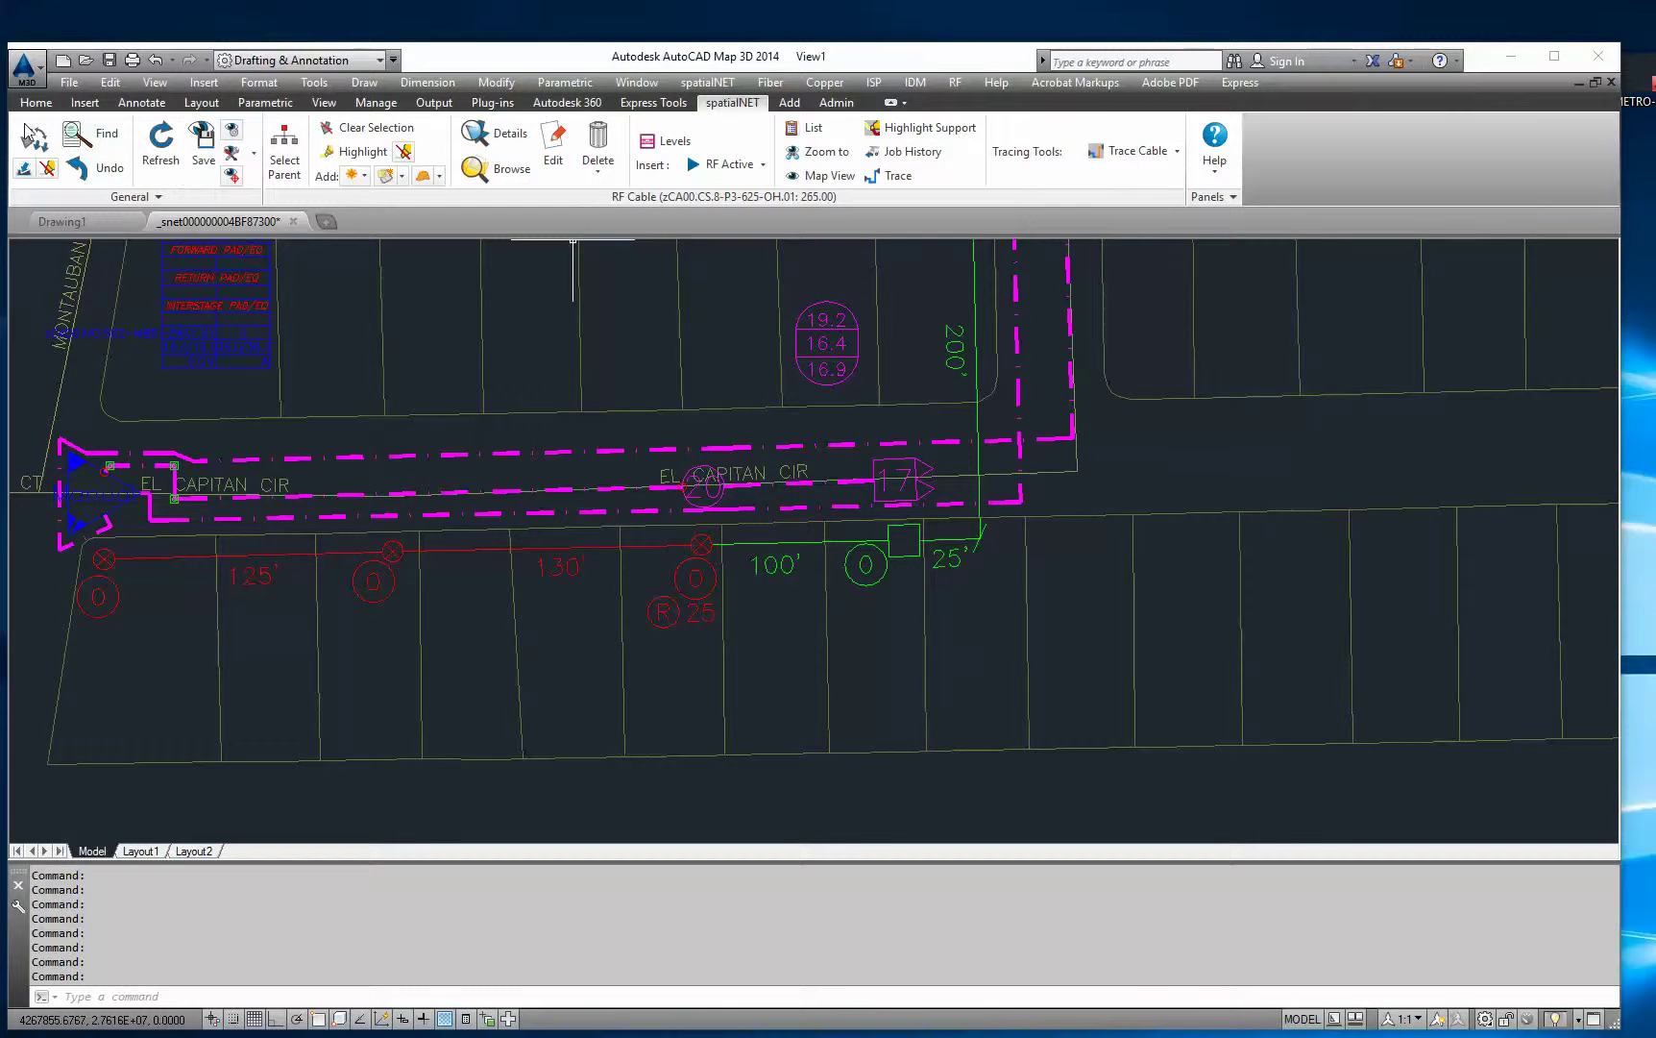
click(255, 554)
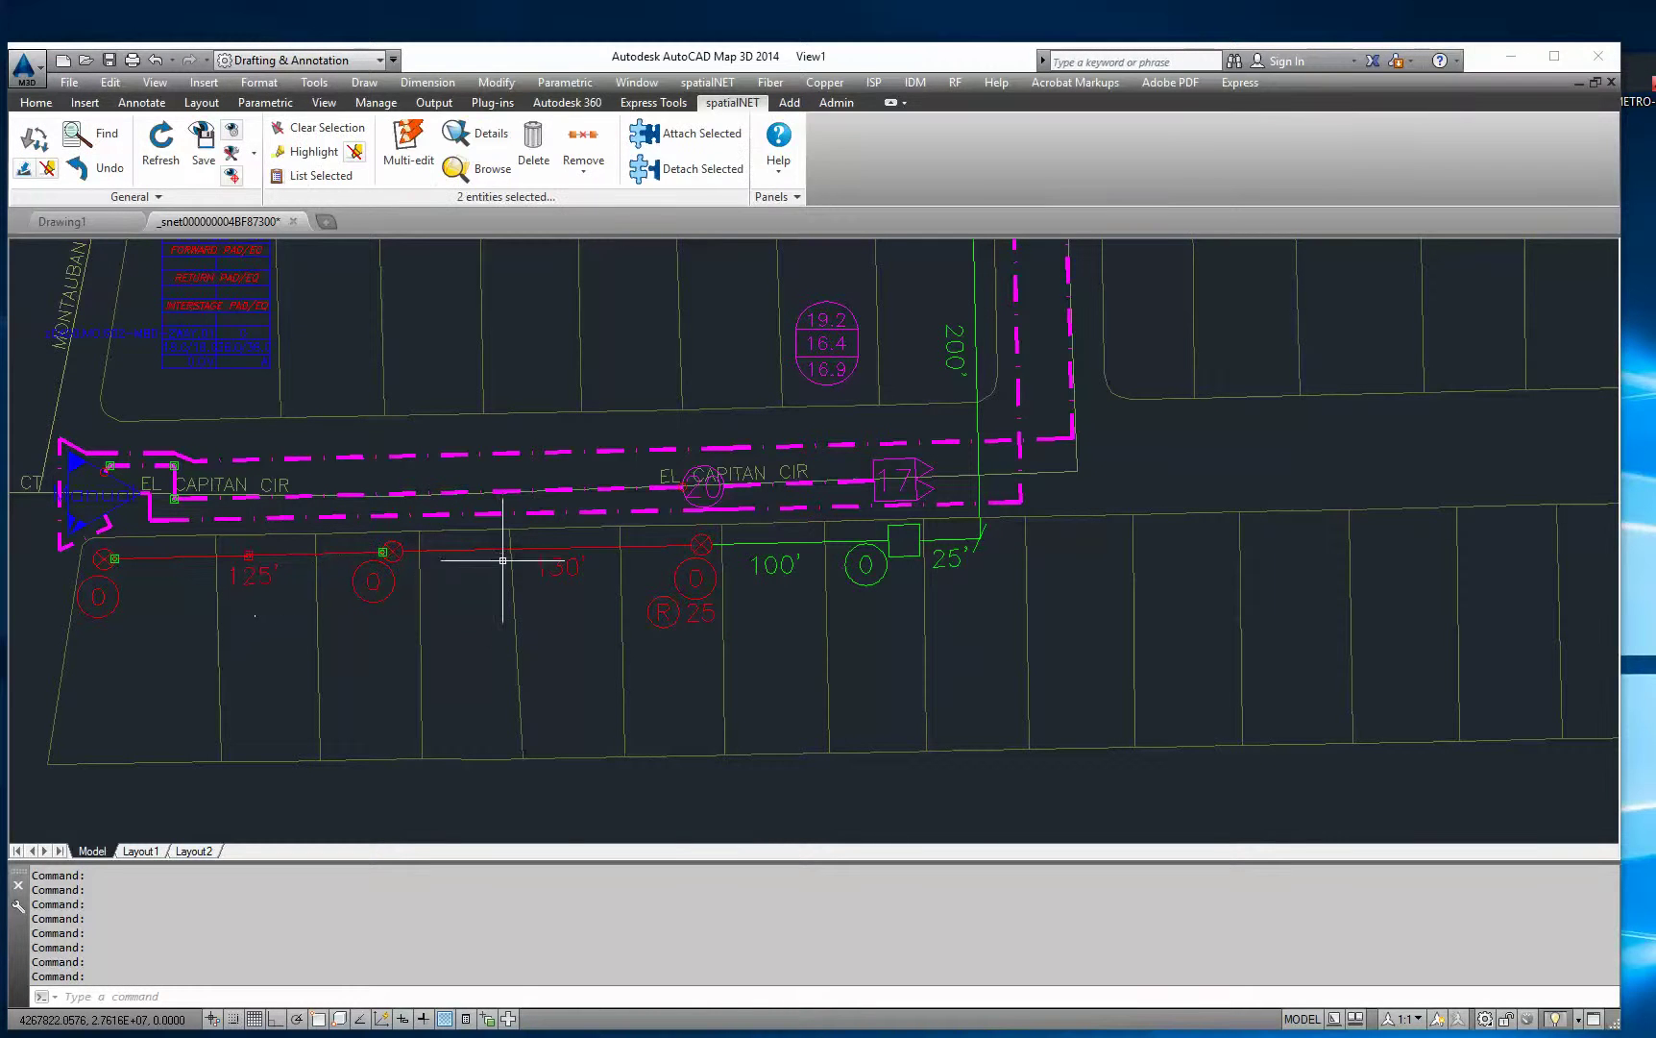
click(685, 133)
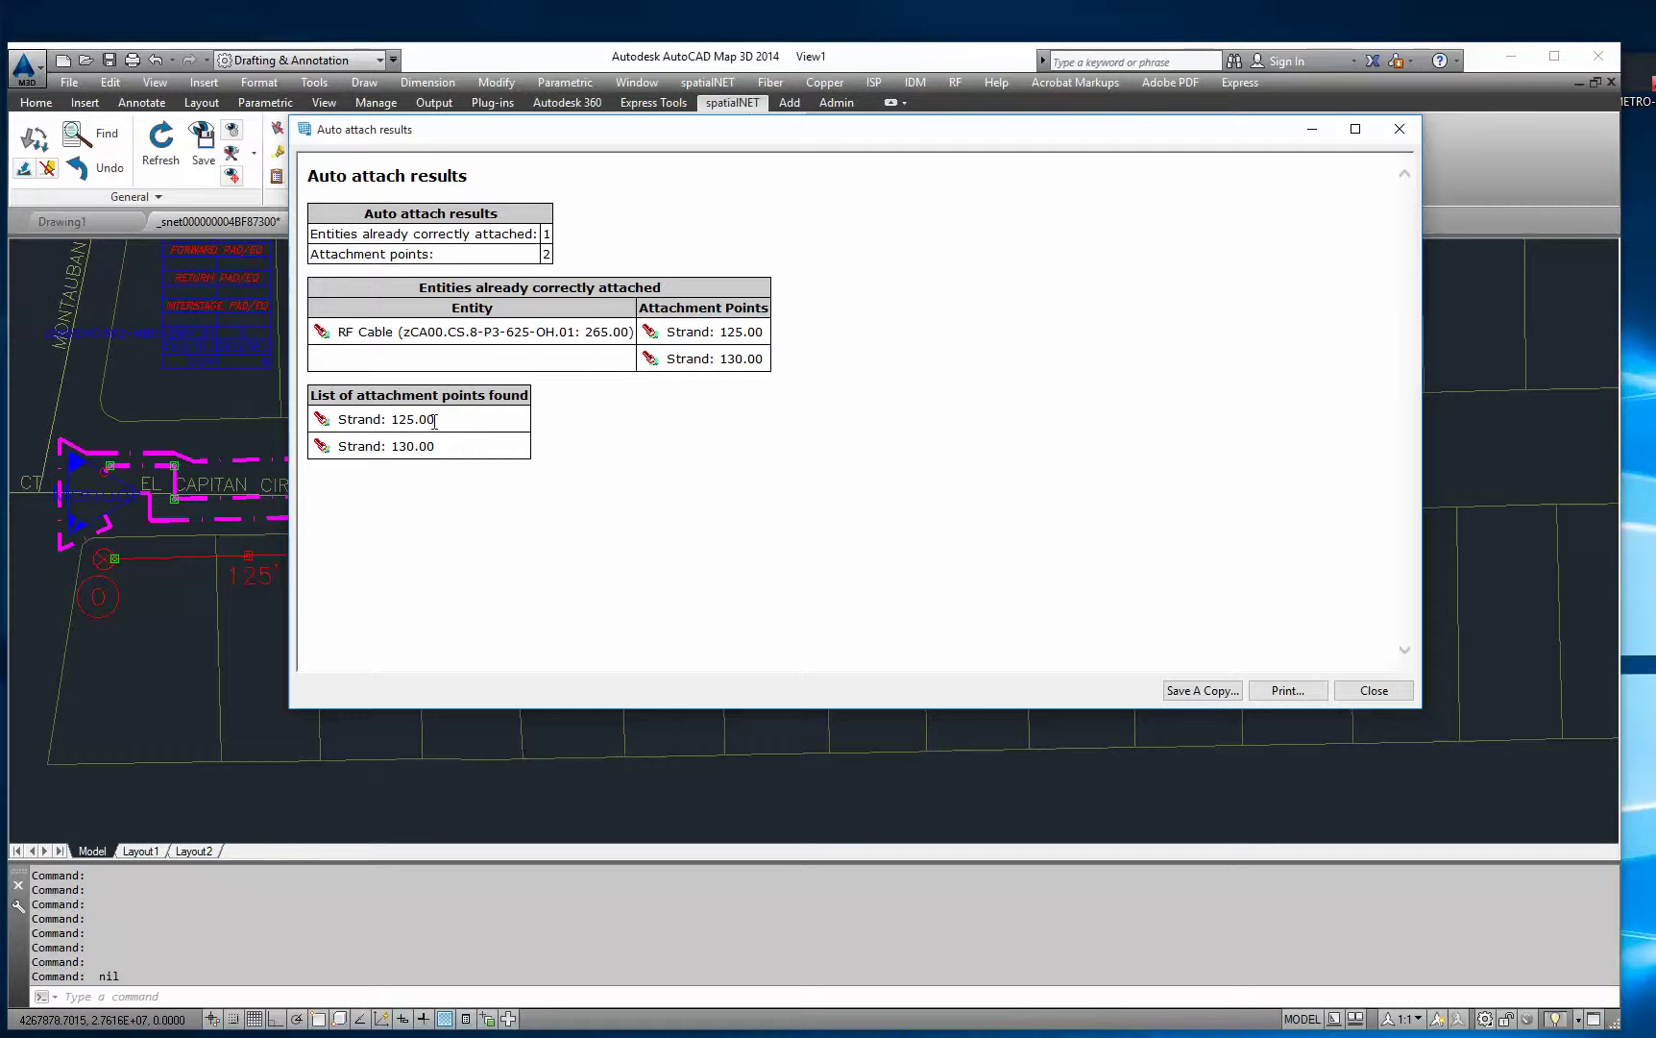
click(1374, 690)
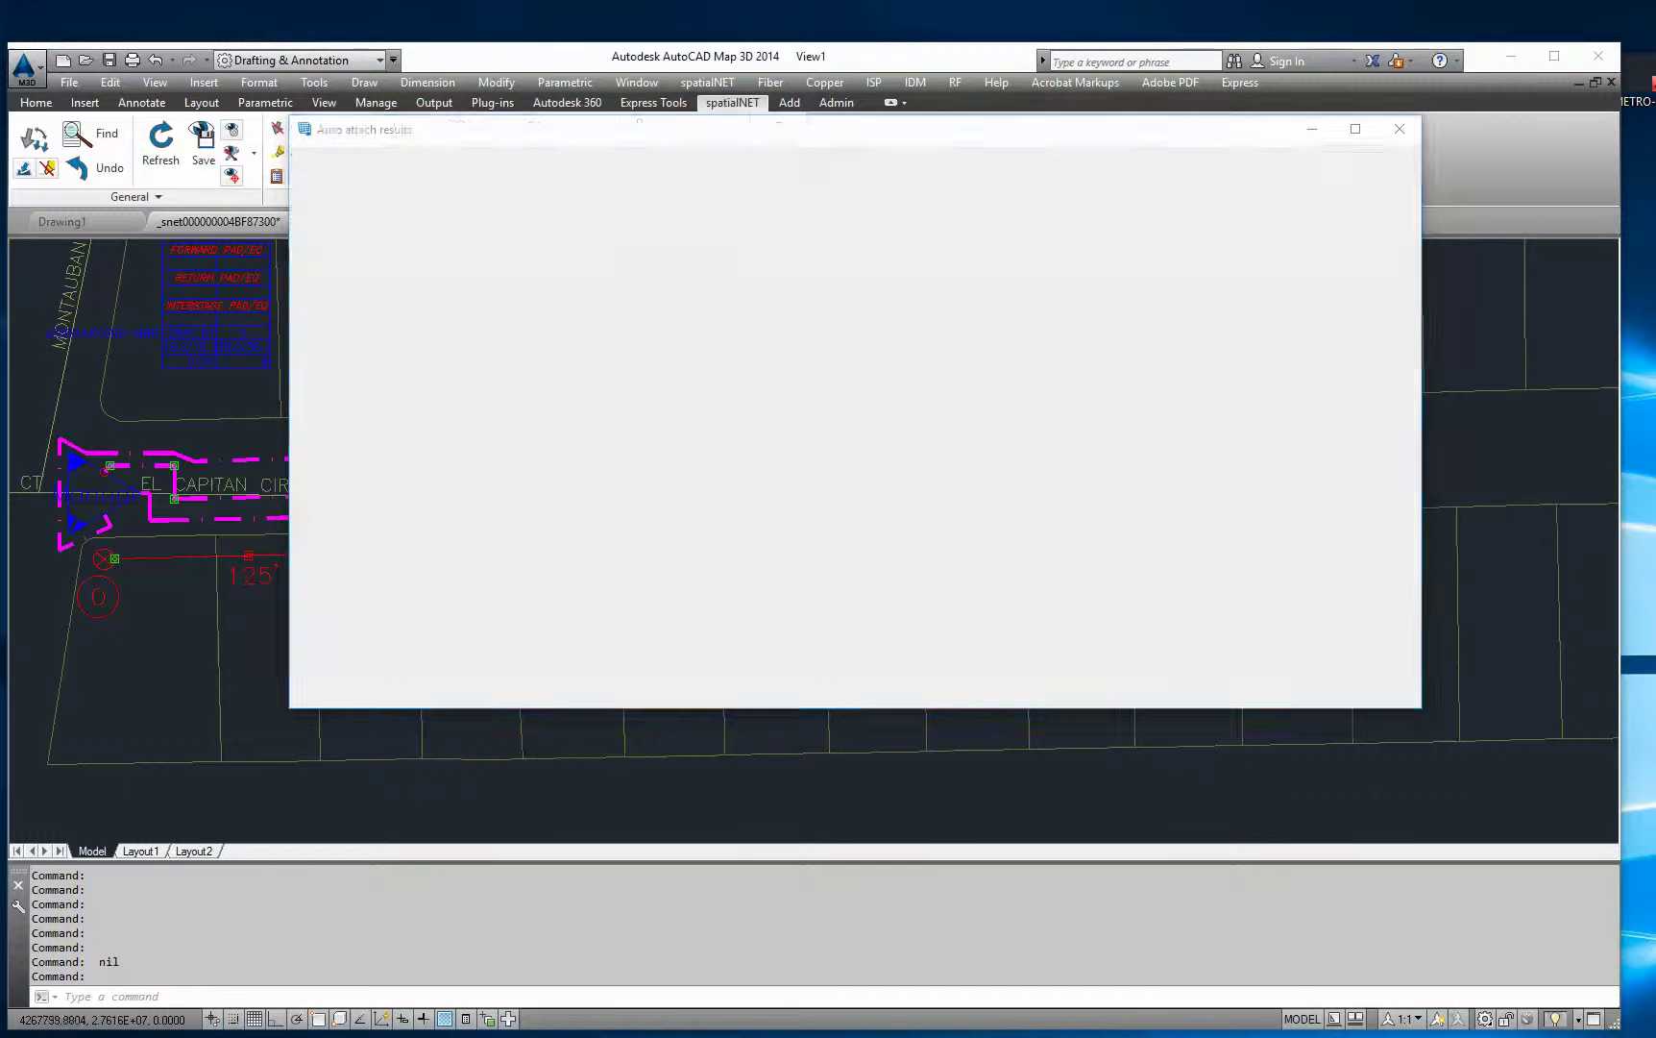
click(327, 127)
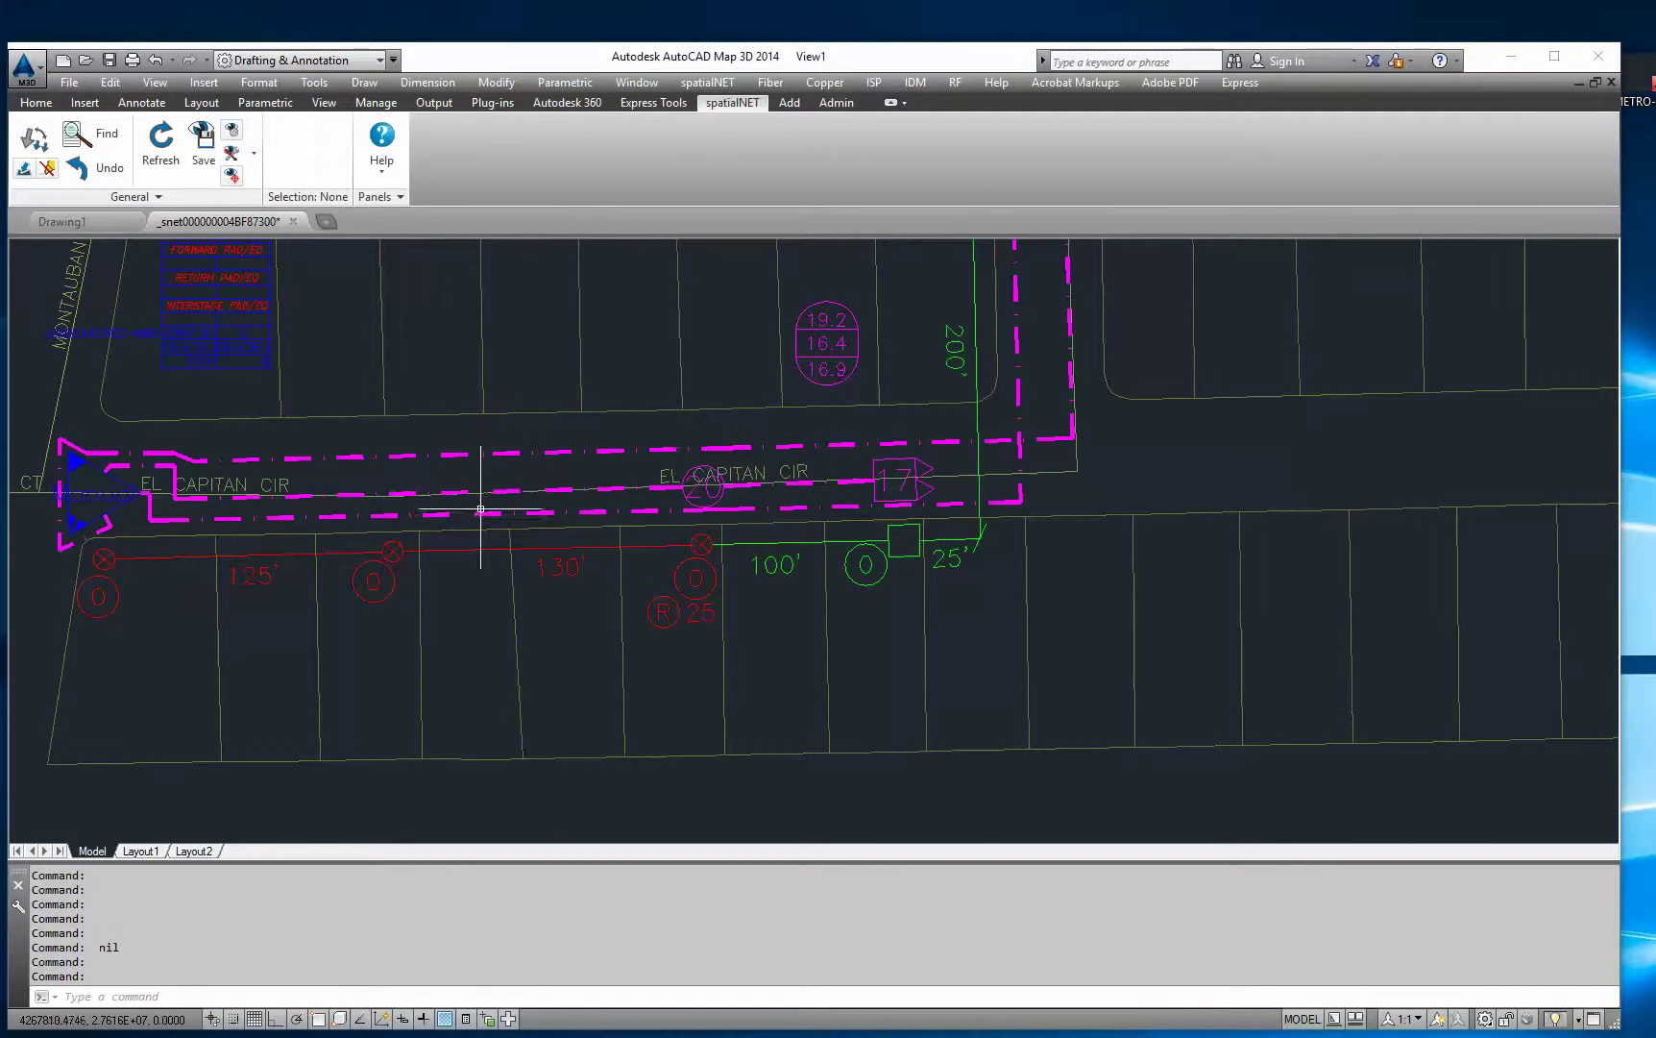
click(482, 513)
click(464, 485)
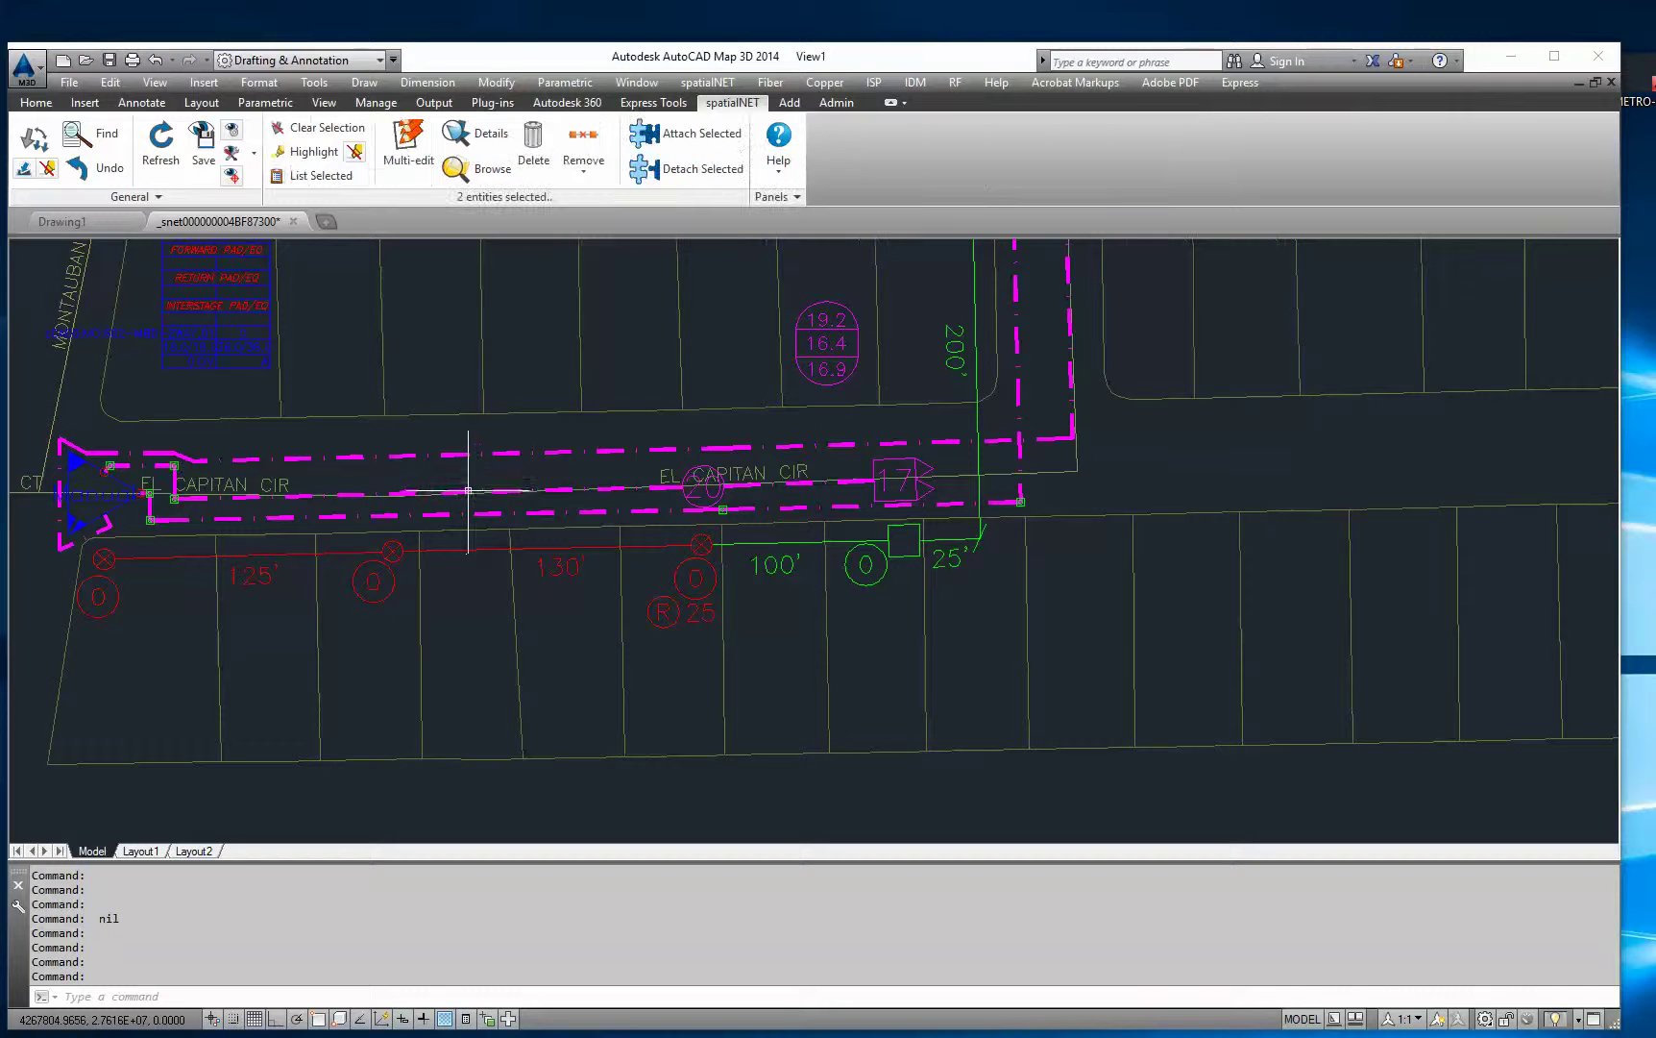
click(327, 127)
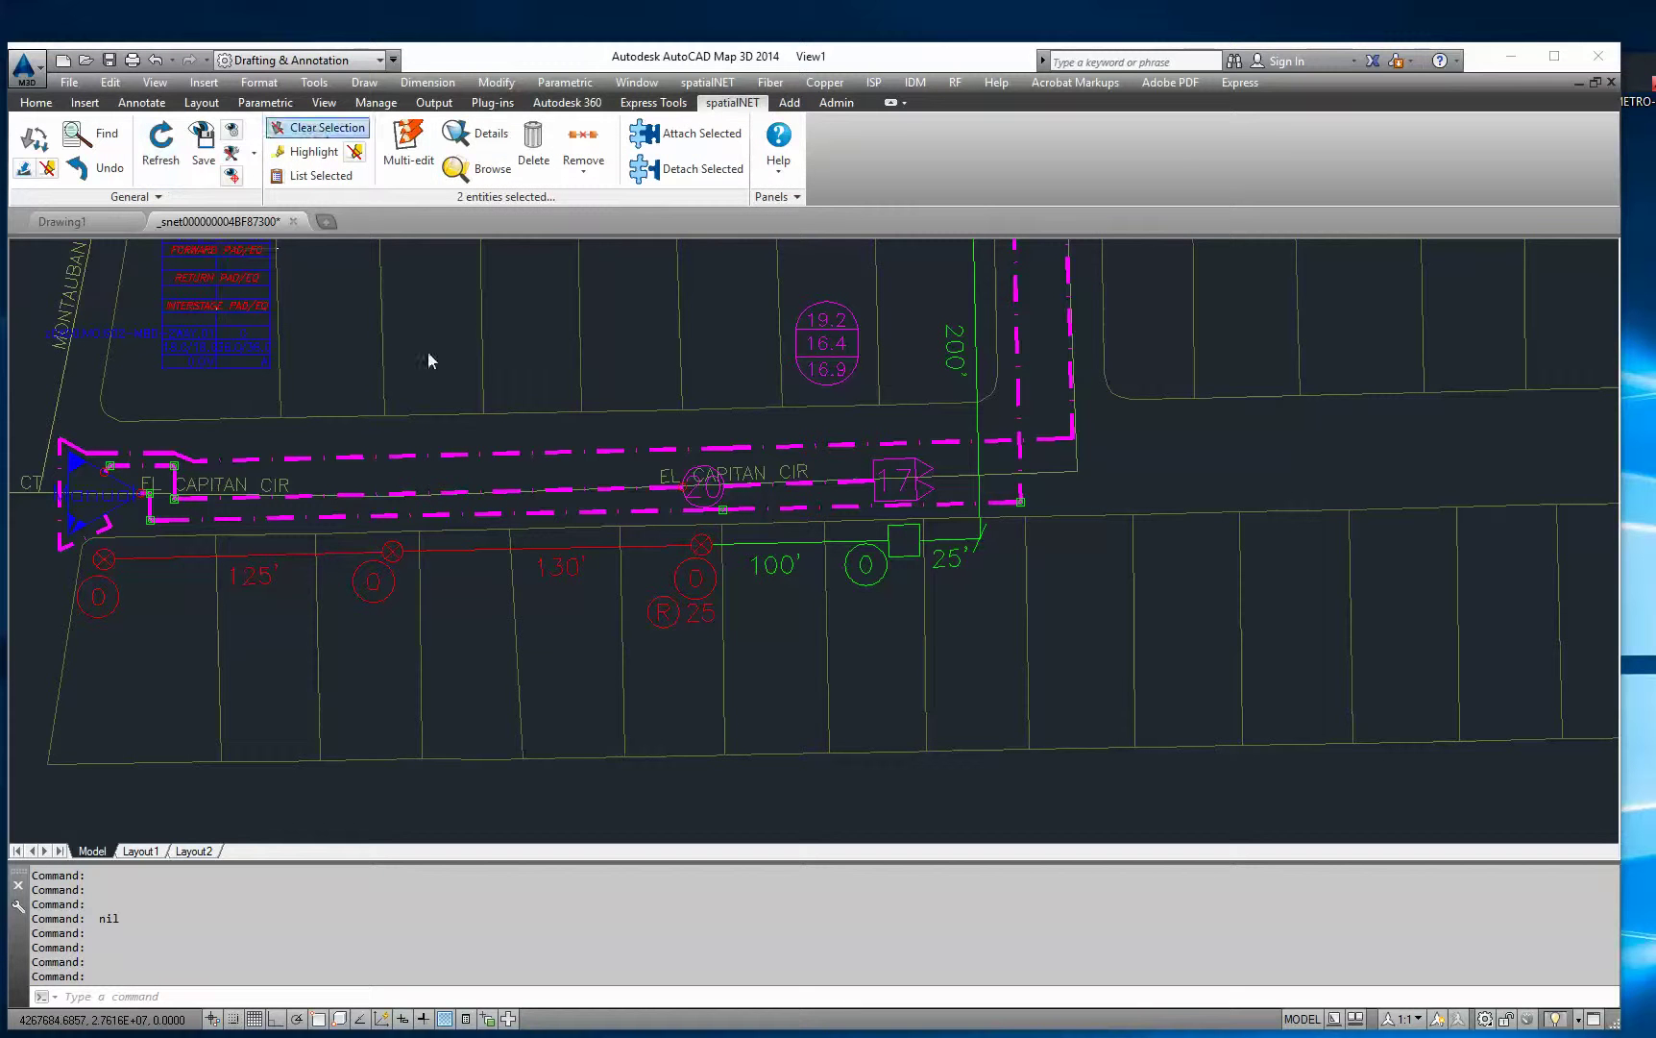
Step: Set the as-built length of the z P3-625-OH cable along El Capitan Cir to 255 and apply the change
click(455, 489)
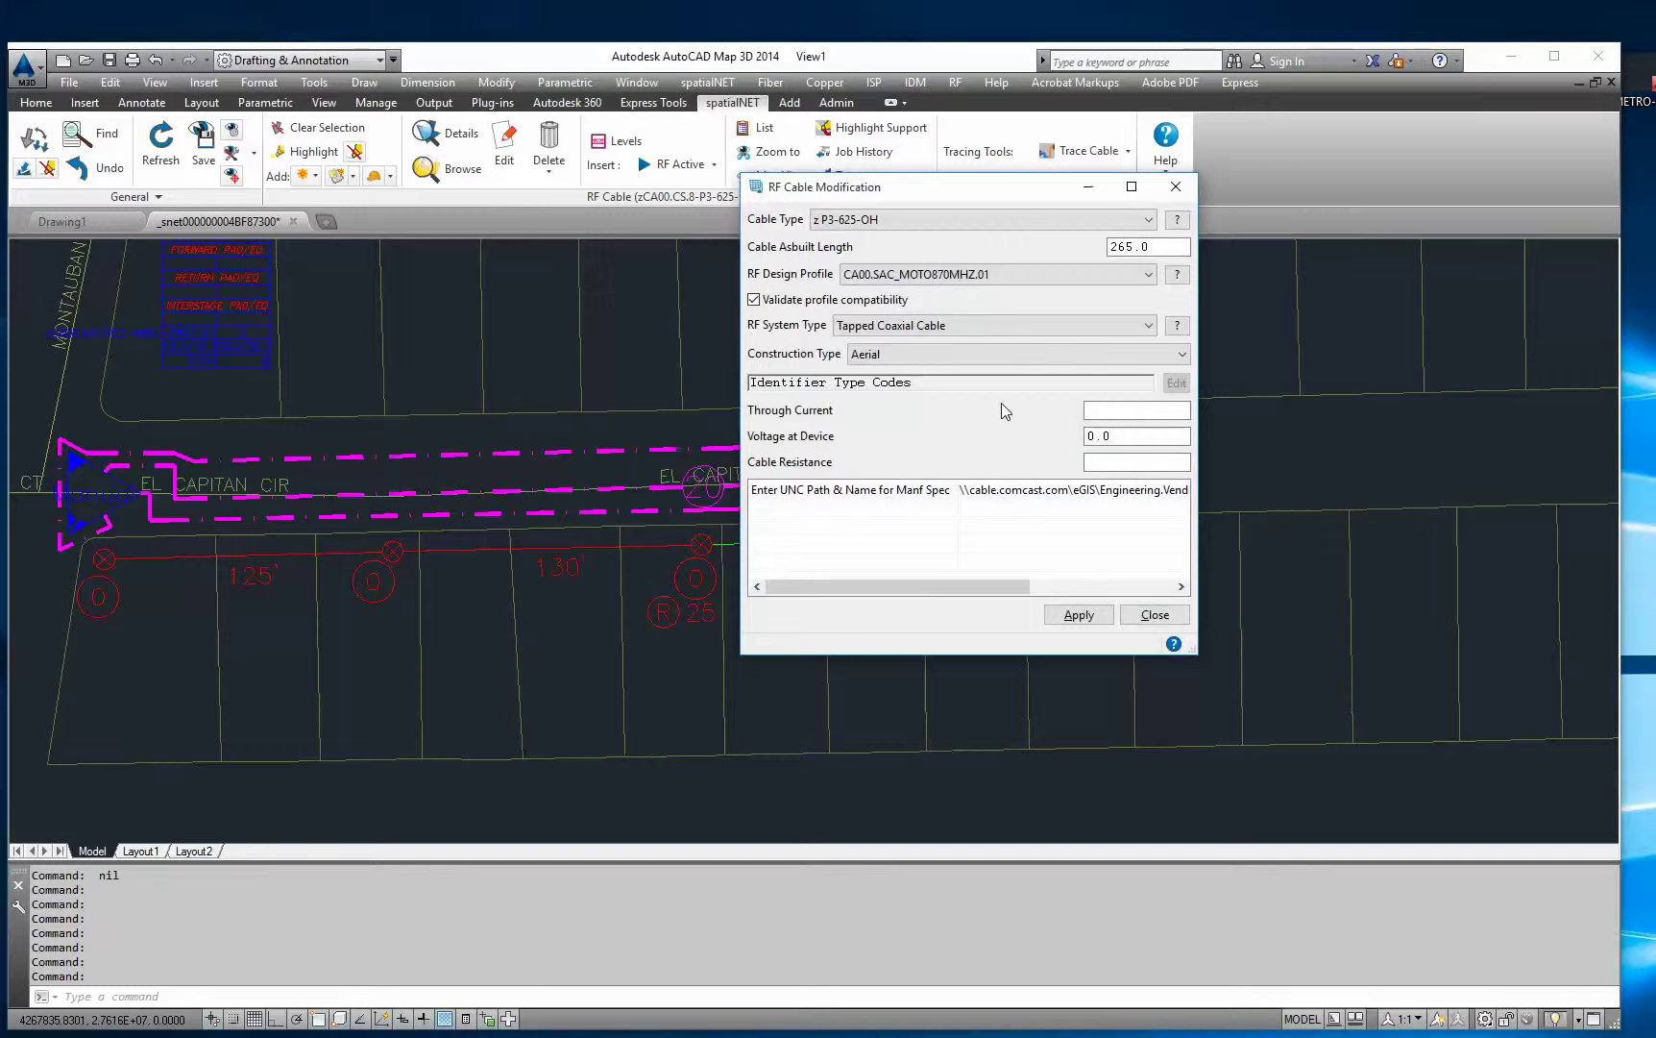
drag(1153, 247, 1040, 238)
text(255)
click(1077, 615)
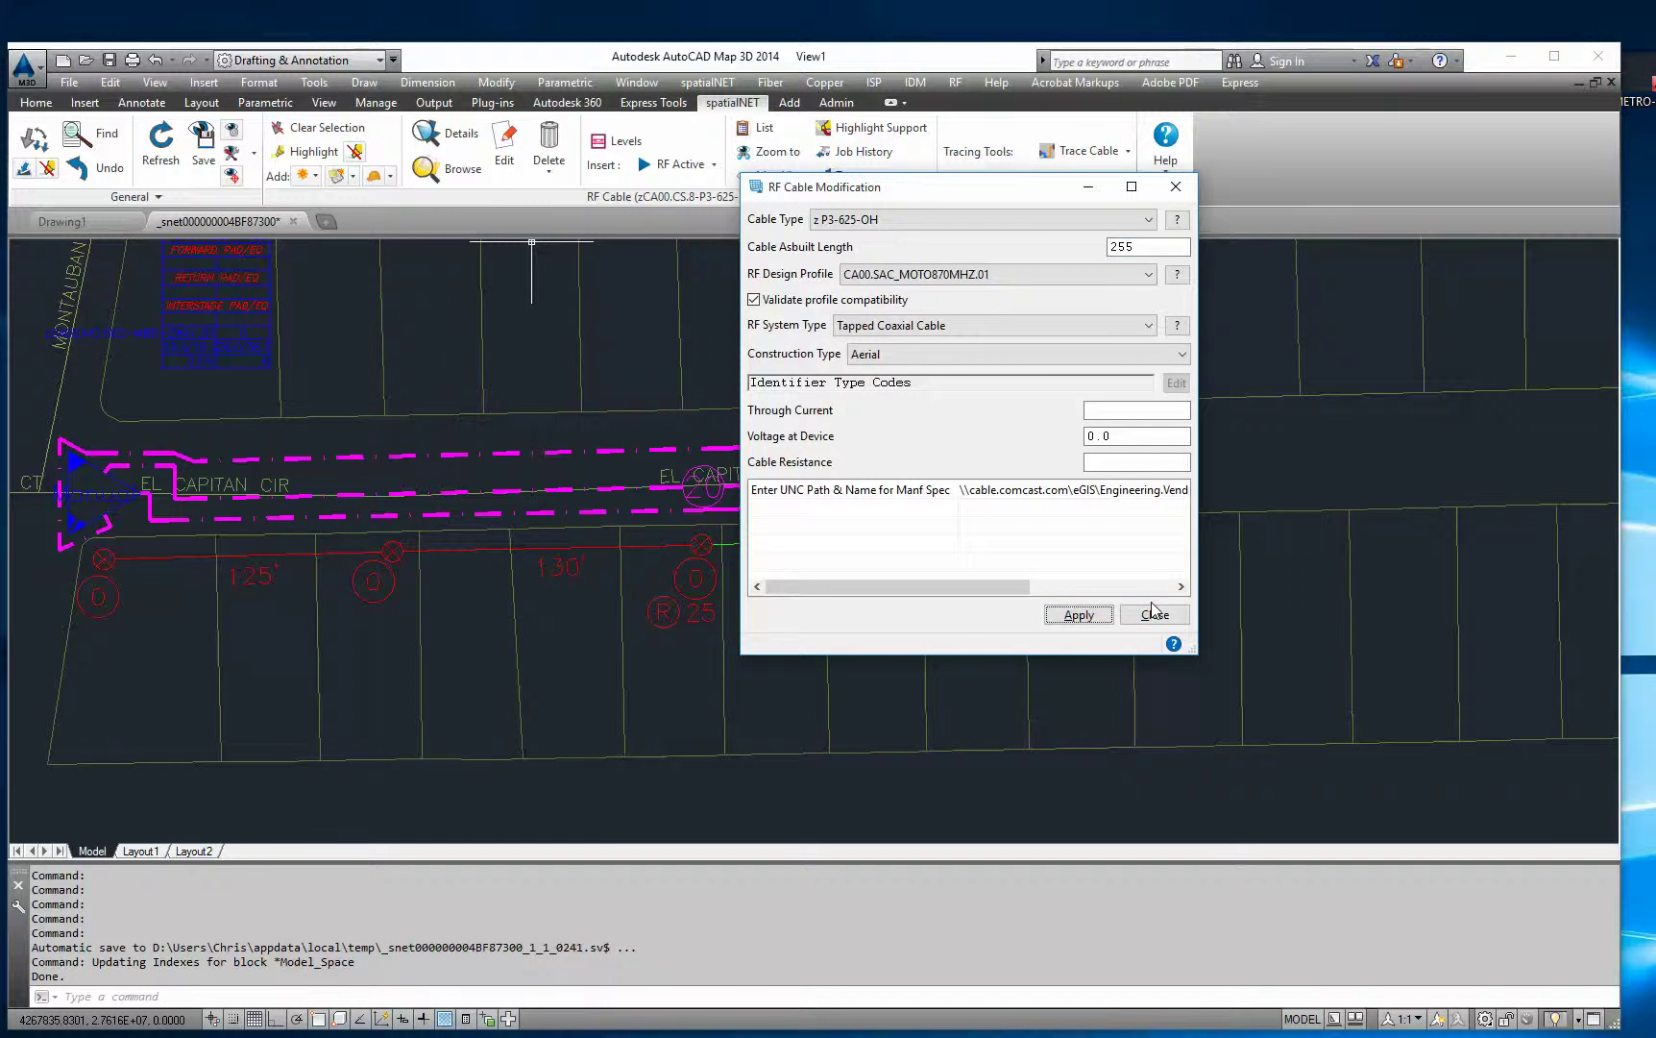
click(1153, 612)
scroll(855, 634, down, 3)
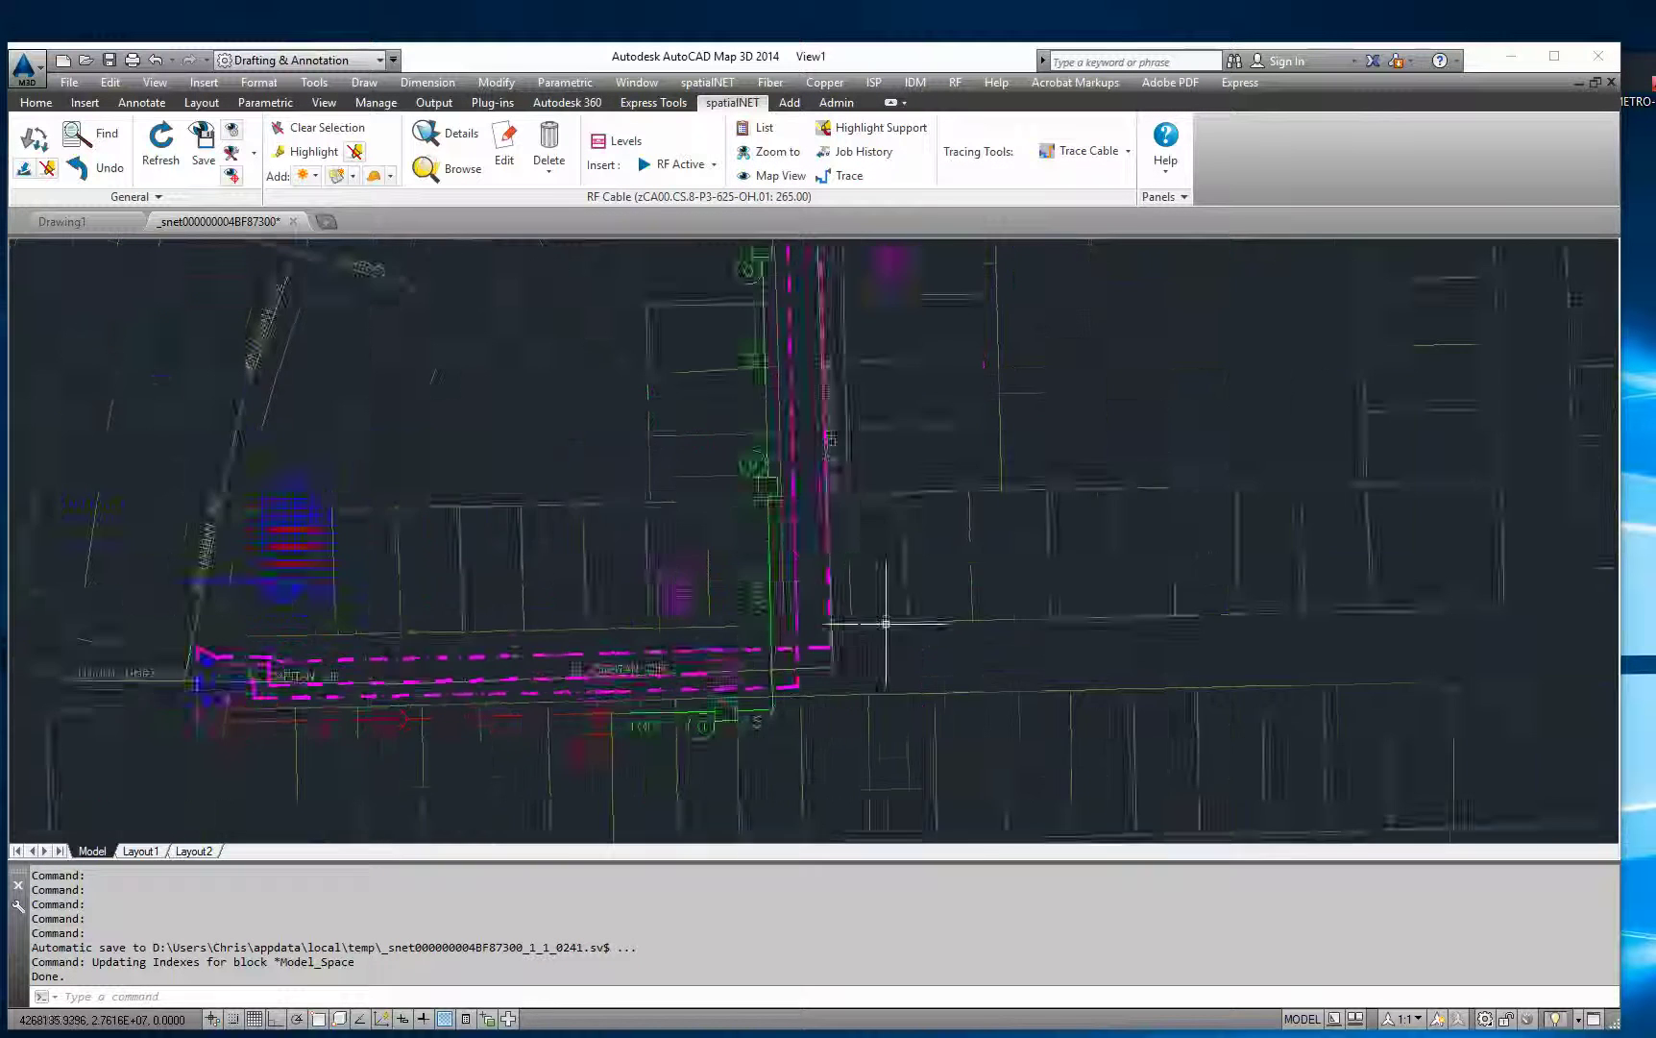
scroll(886, 623, down, 2)
mouse_move(885, 623)
middle_down()
mouse_move(714, 650)
mouse_move(792, 609)
middle_up()
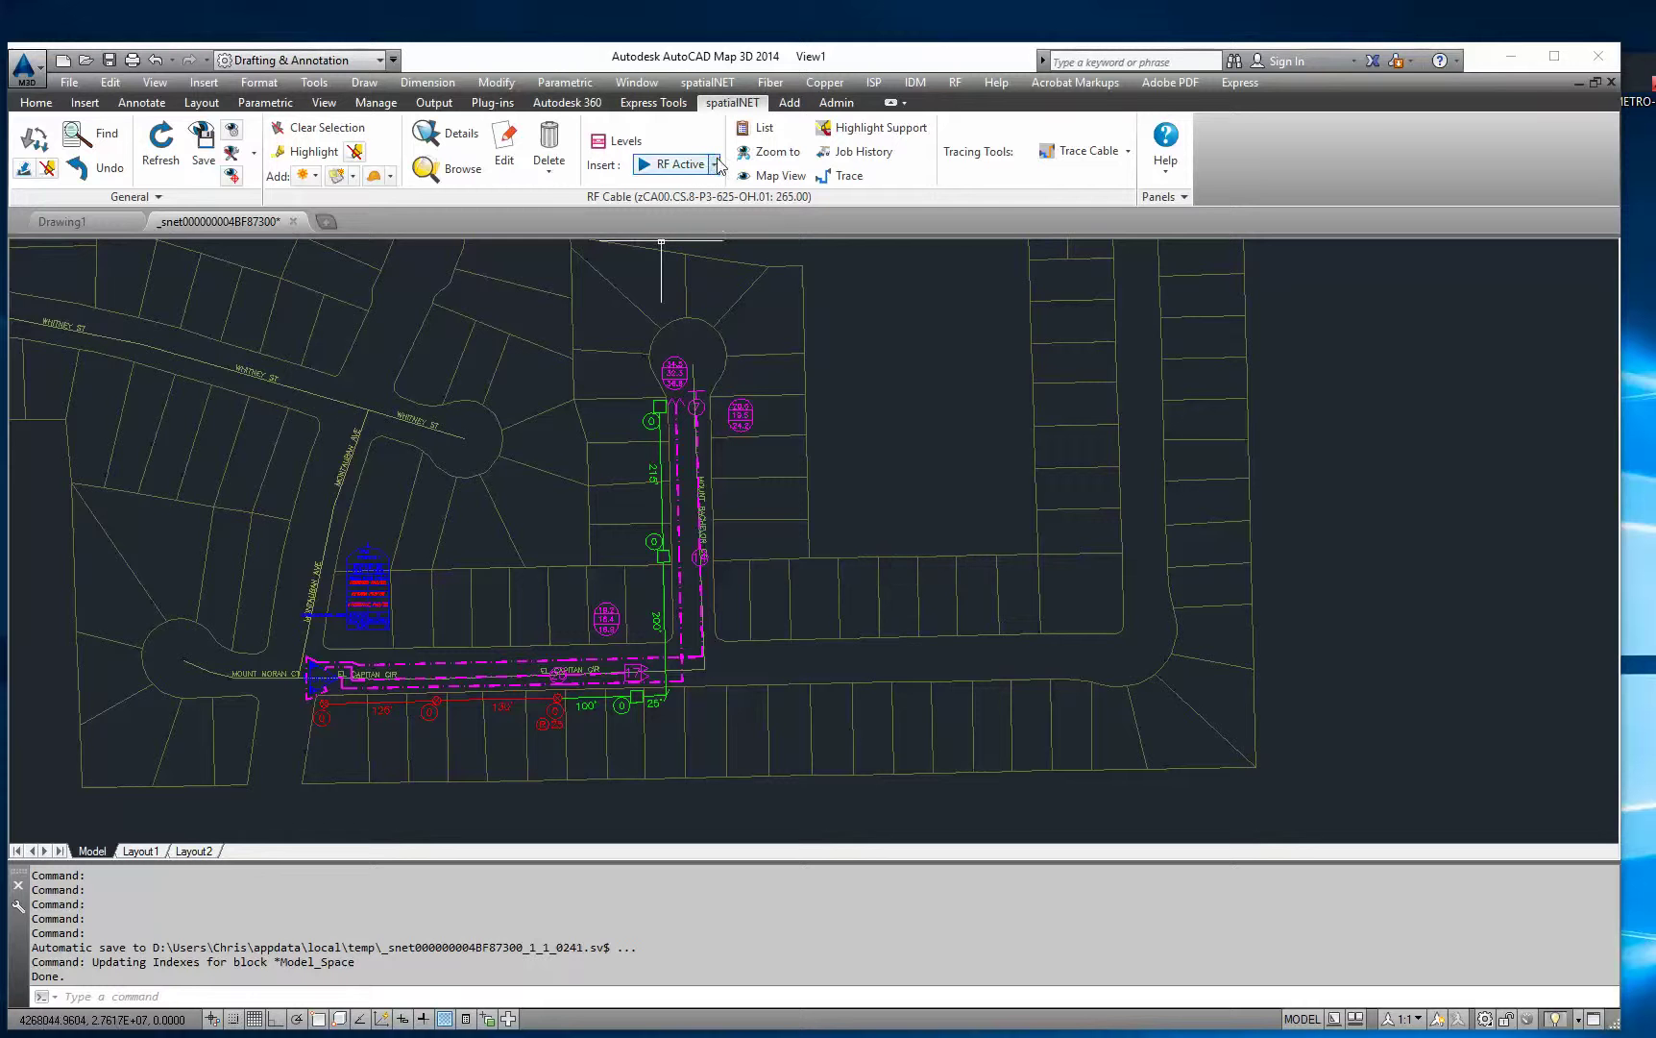
middle_drag(862, 677, 845, 648)
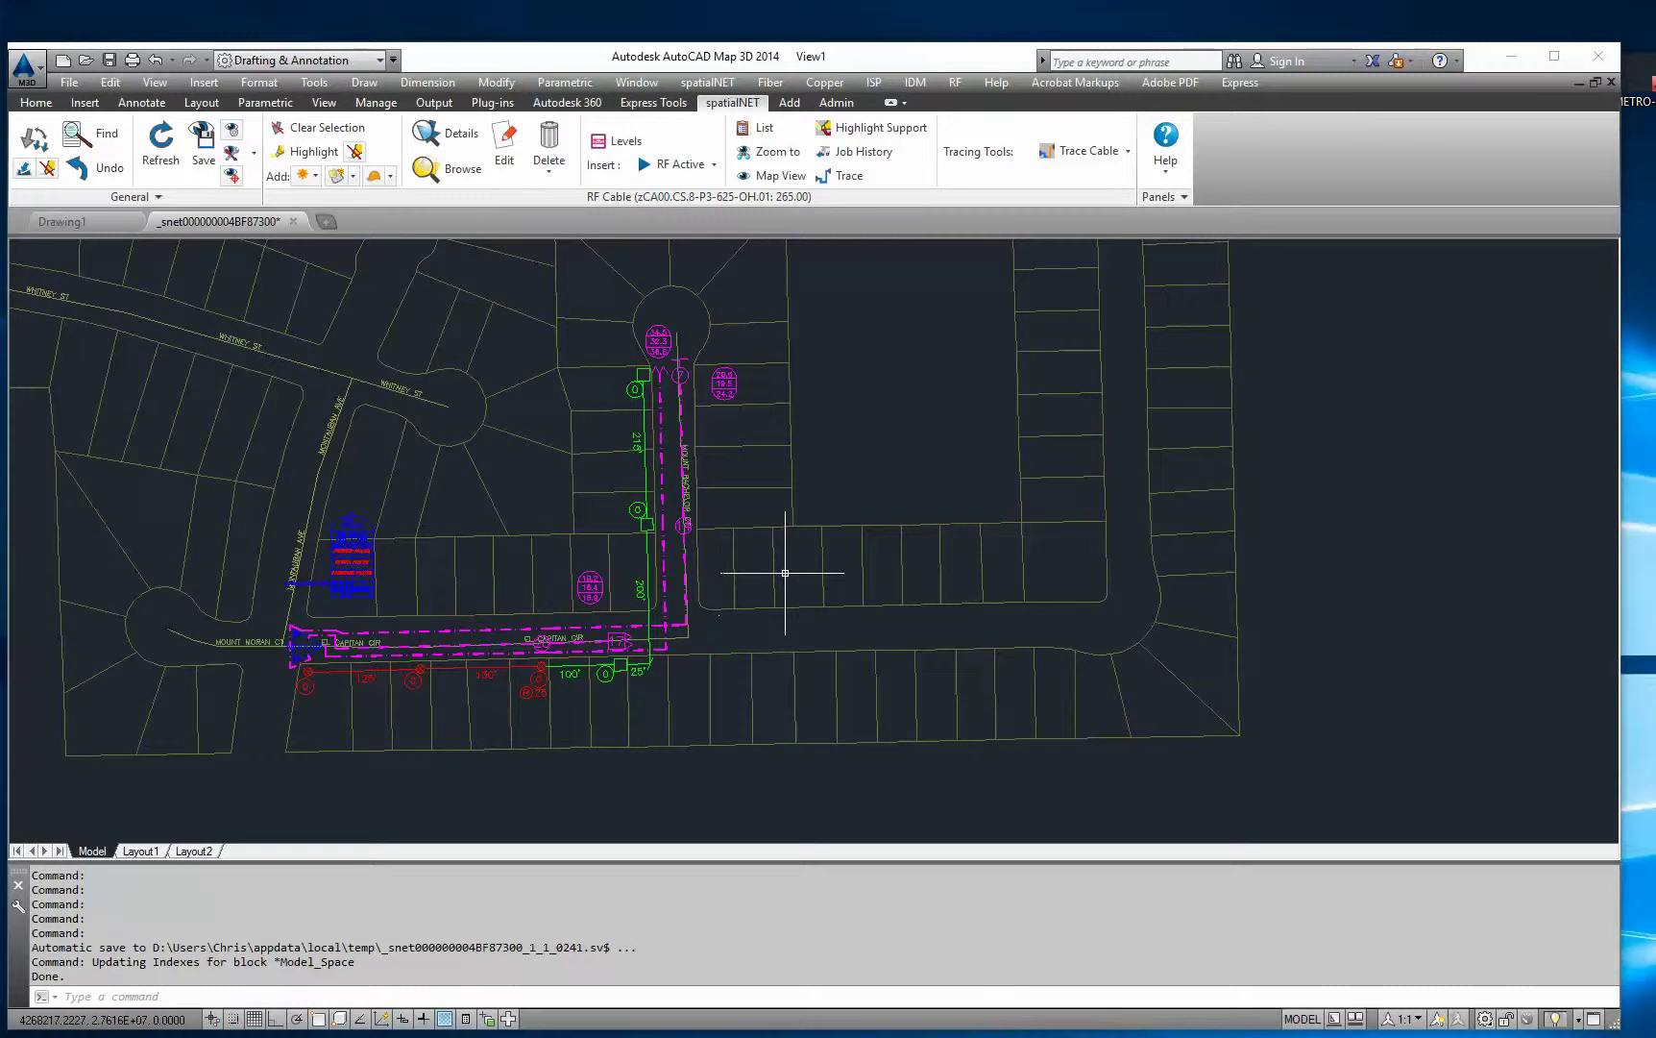
scroll(577, 538, up, 2)
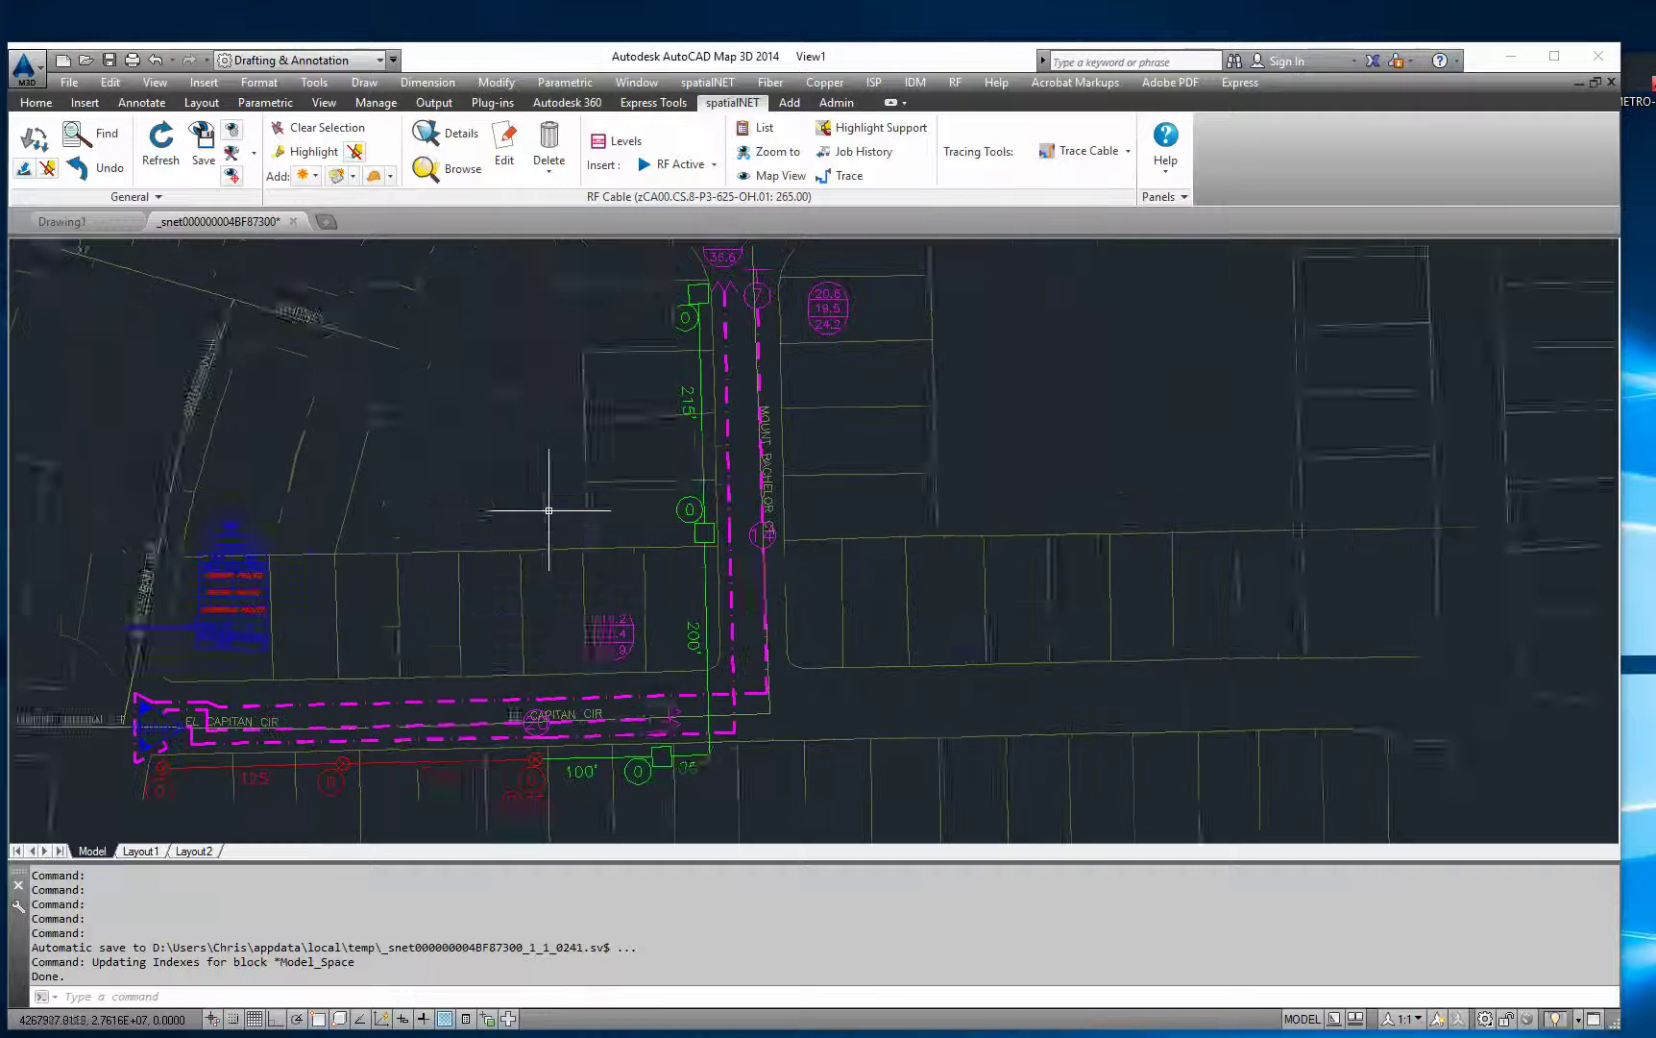
middle_drag(547, 502, 683, 517)
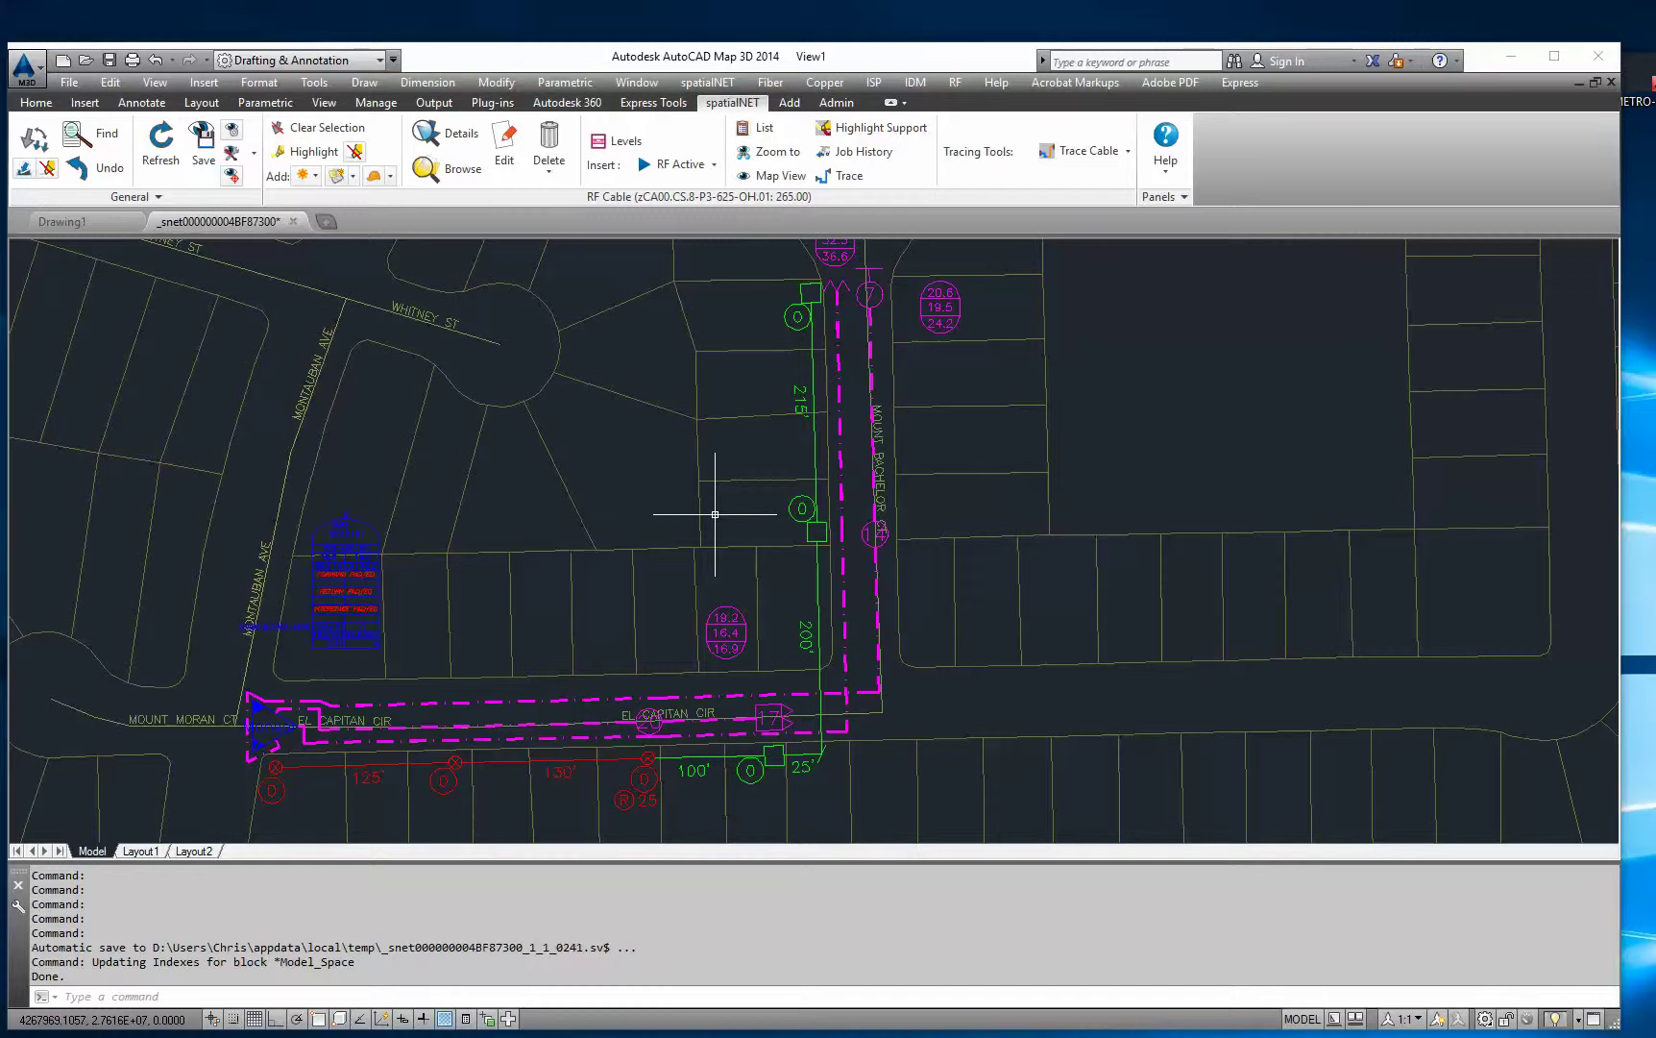
middle_drag(548, 677, 503, 492)
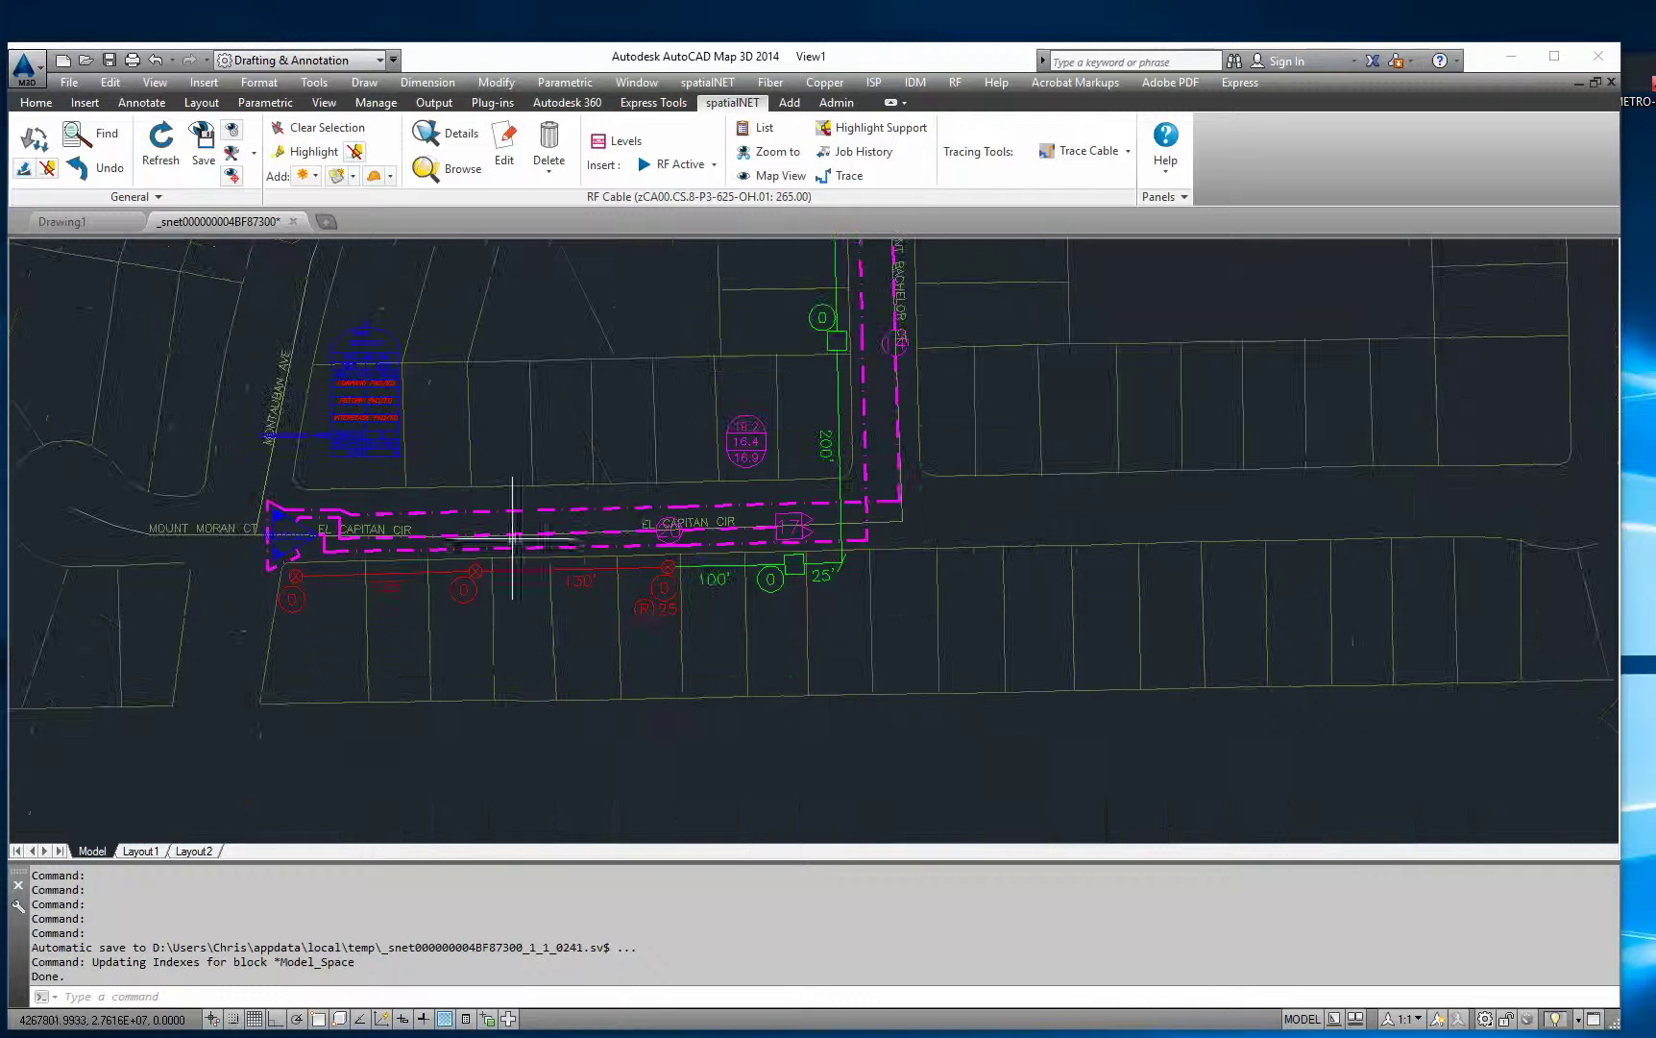
Step: Re-level the RF run from the z 870-MB-DH amplifier on El Capitan Cir, auto-updating pads and equalizers, terminating at the next active, and apply the update
mouse_move(638, 369)
middle_down()
mouse_move(529, 648)
mouse_move(564, 593)
middle_up()
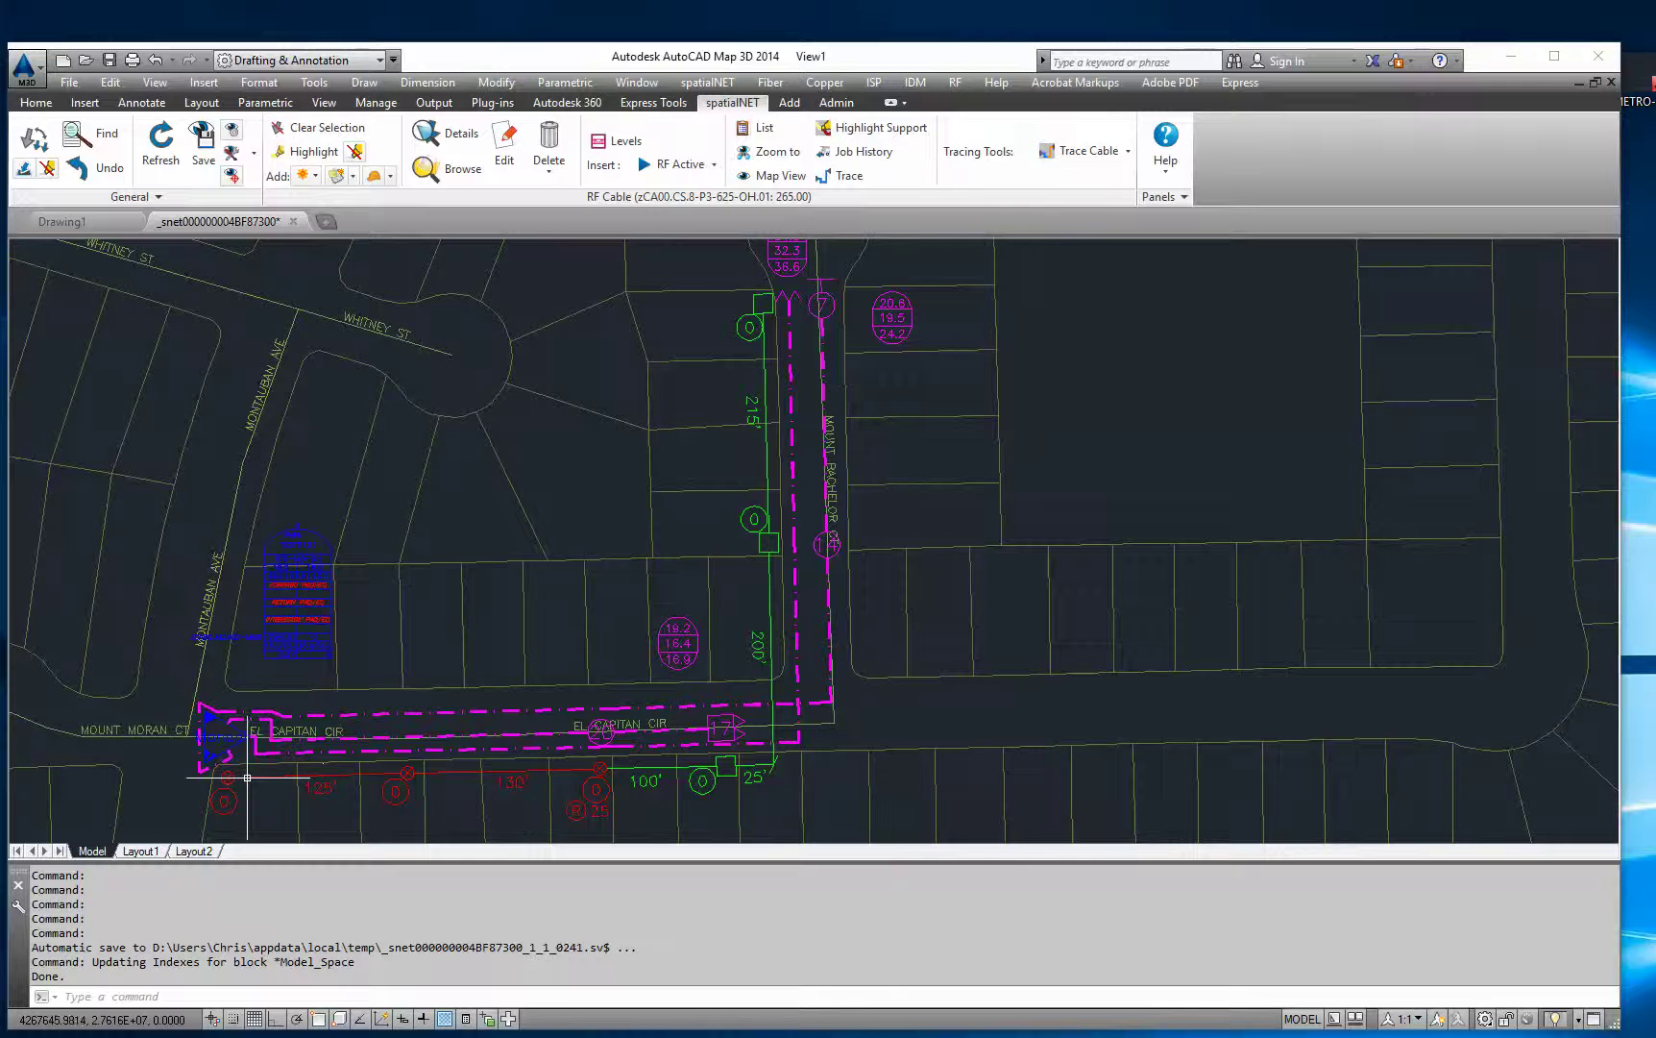
scroll(247, 777, up, 2)
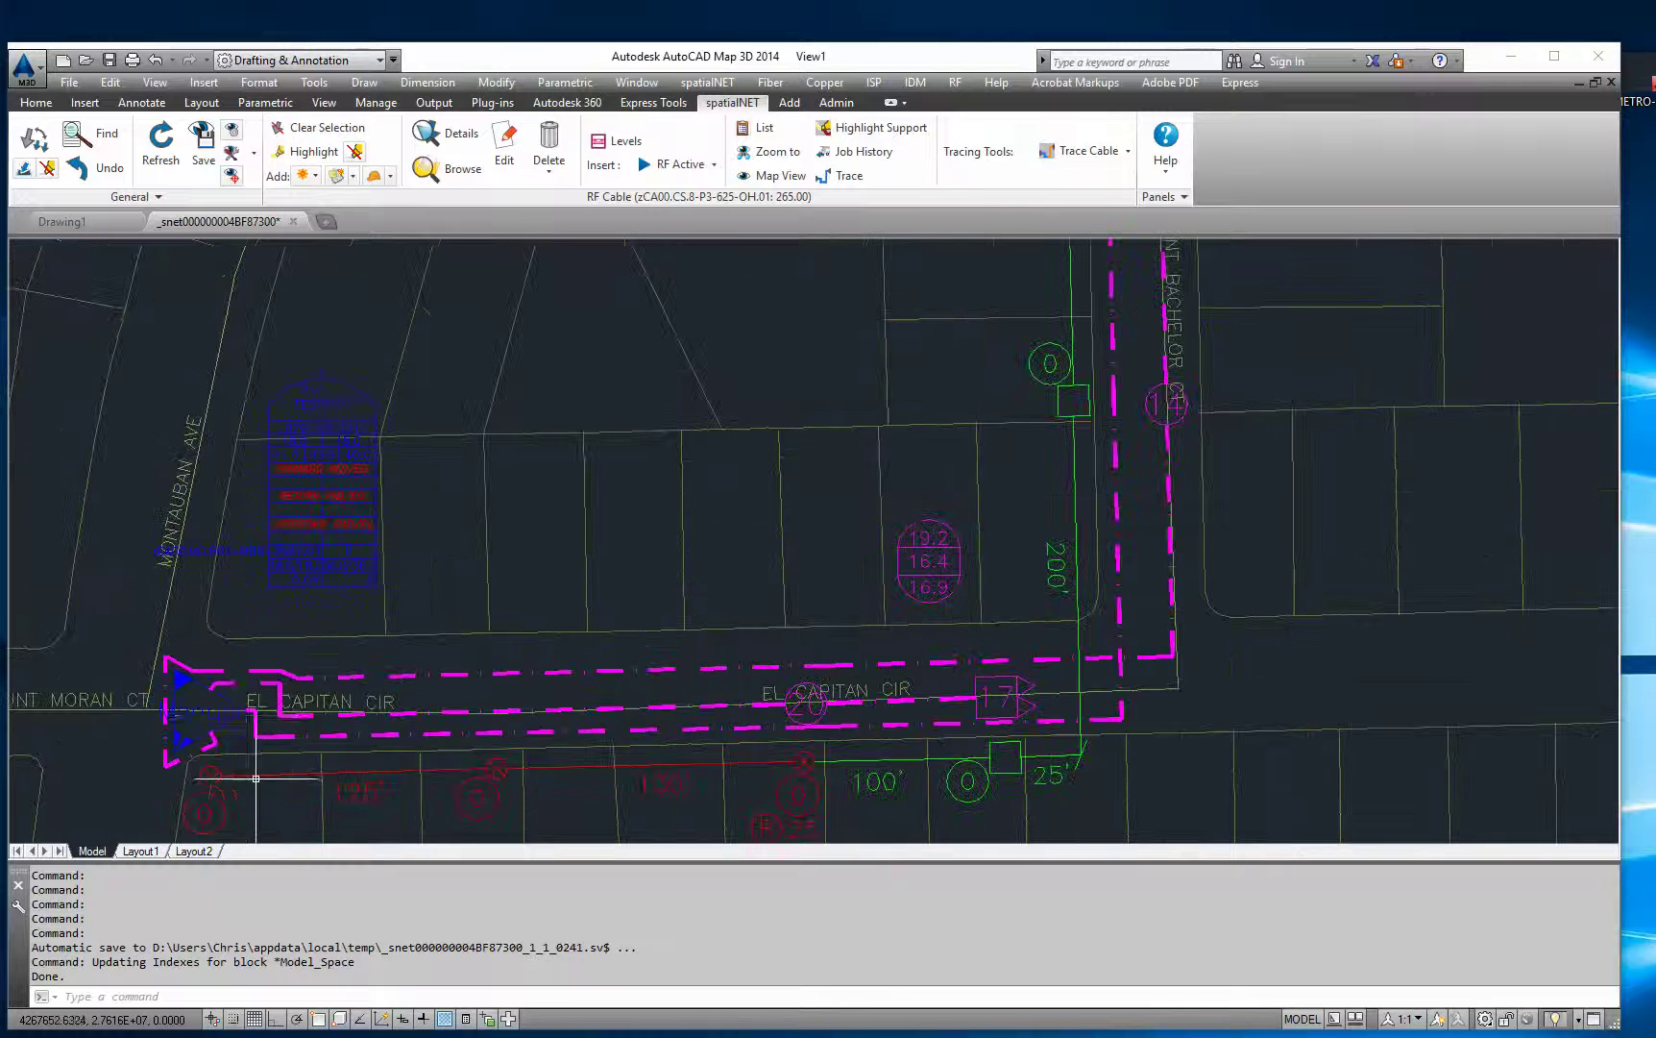
click(221, 728)
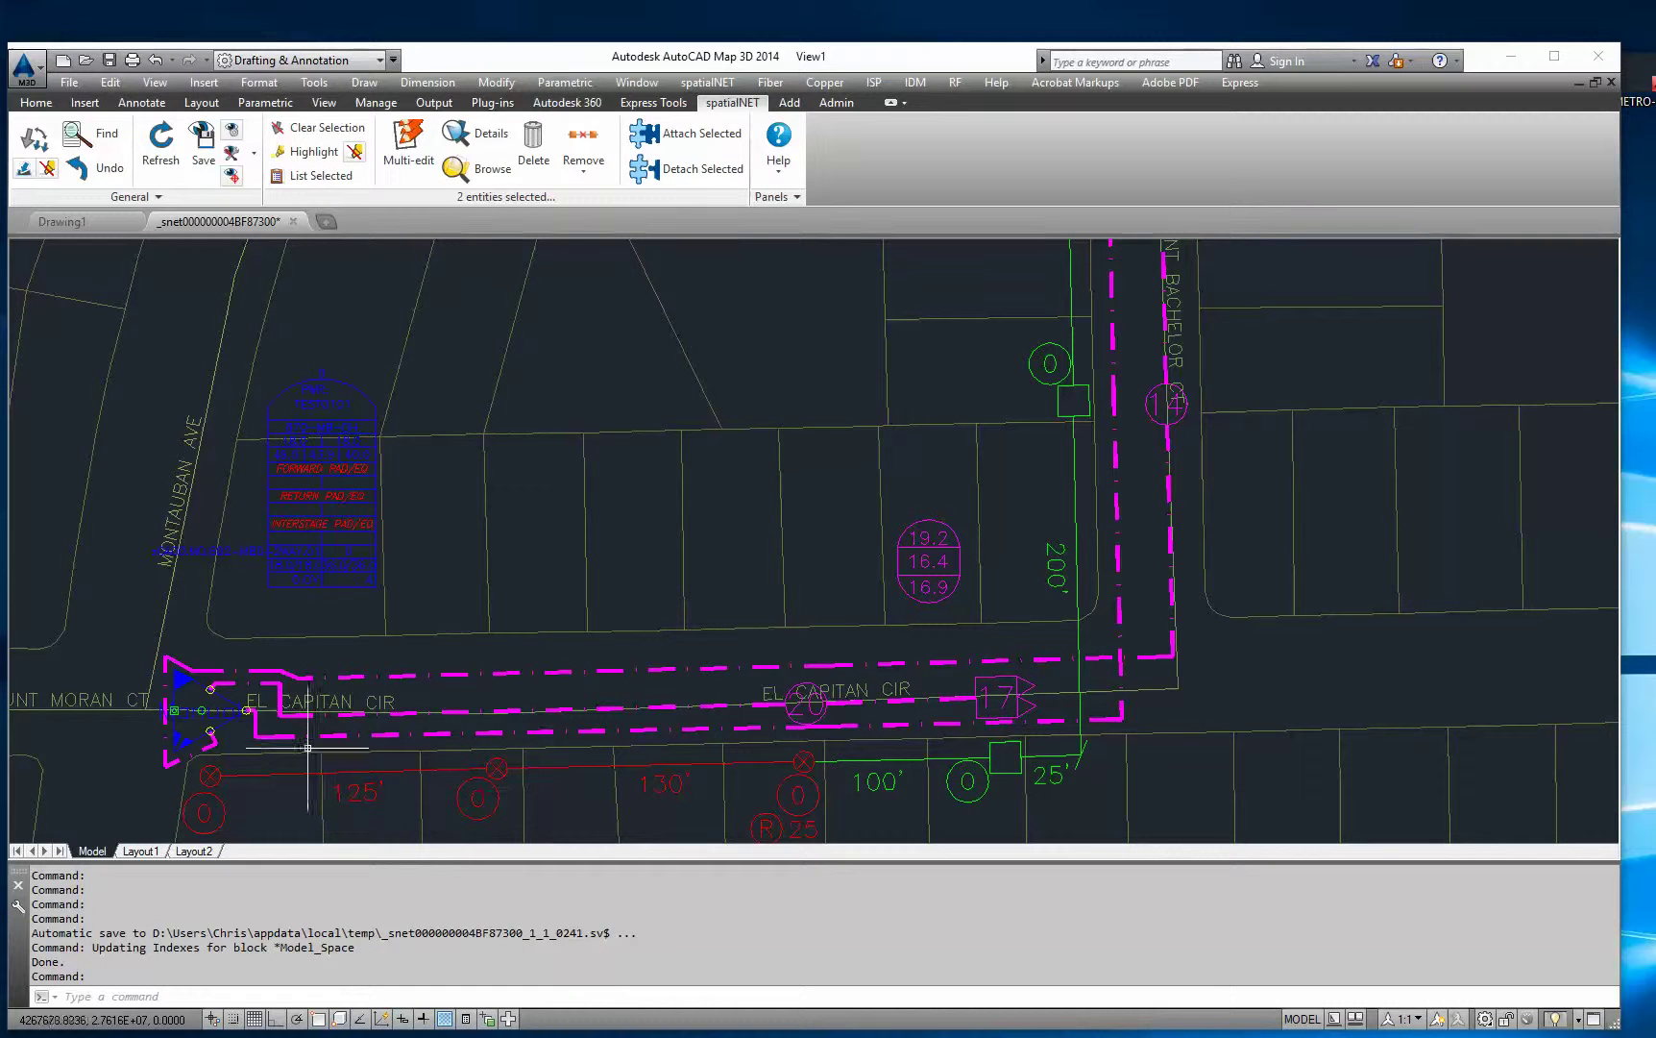
click(339, 129)
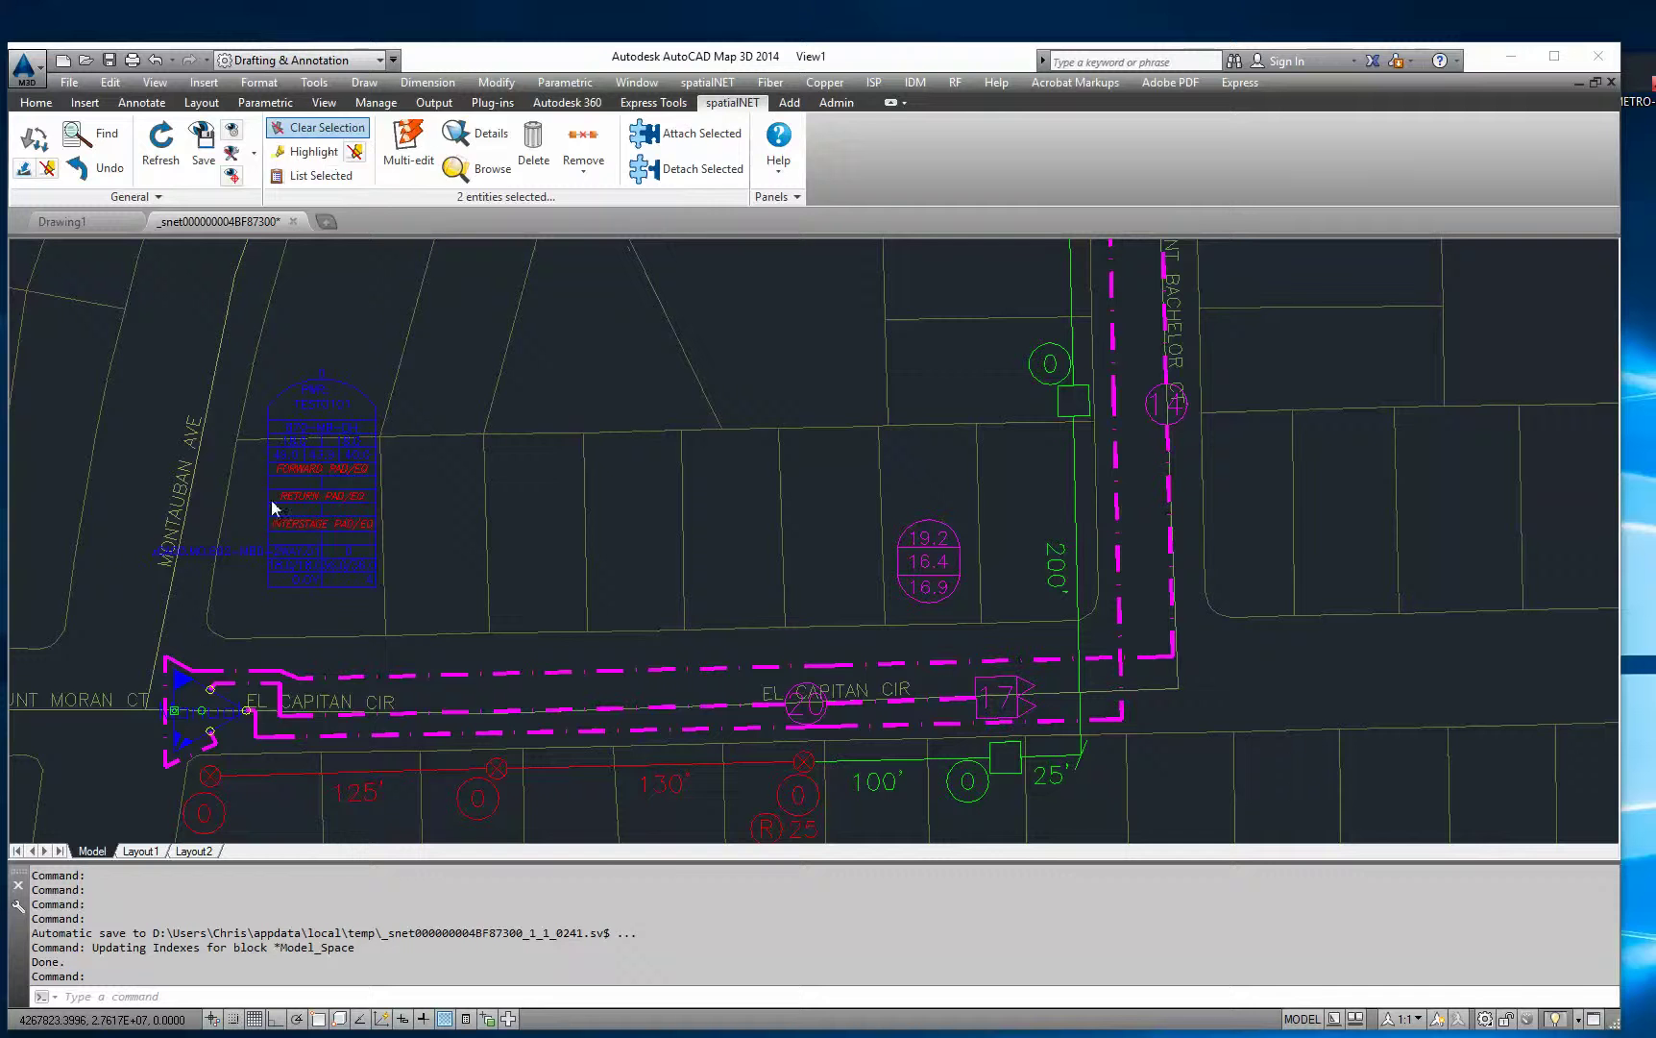
click(227, 726)
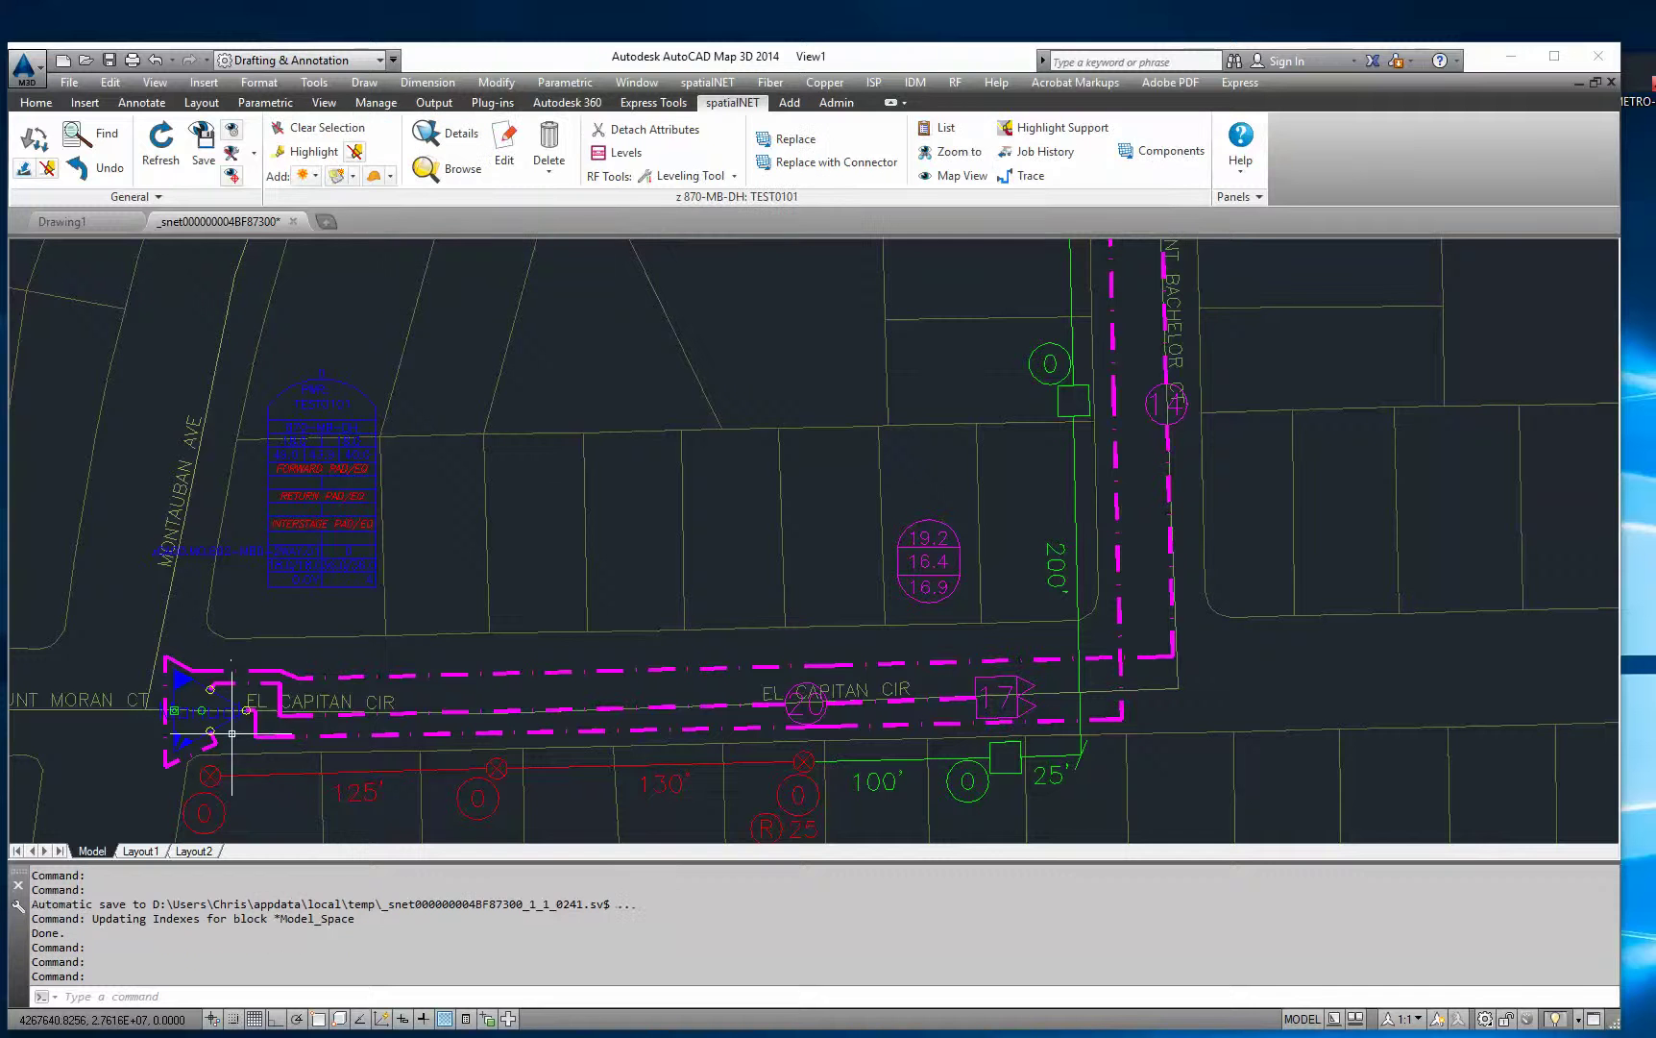
click(716, 182)
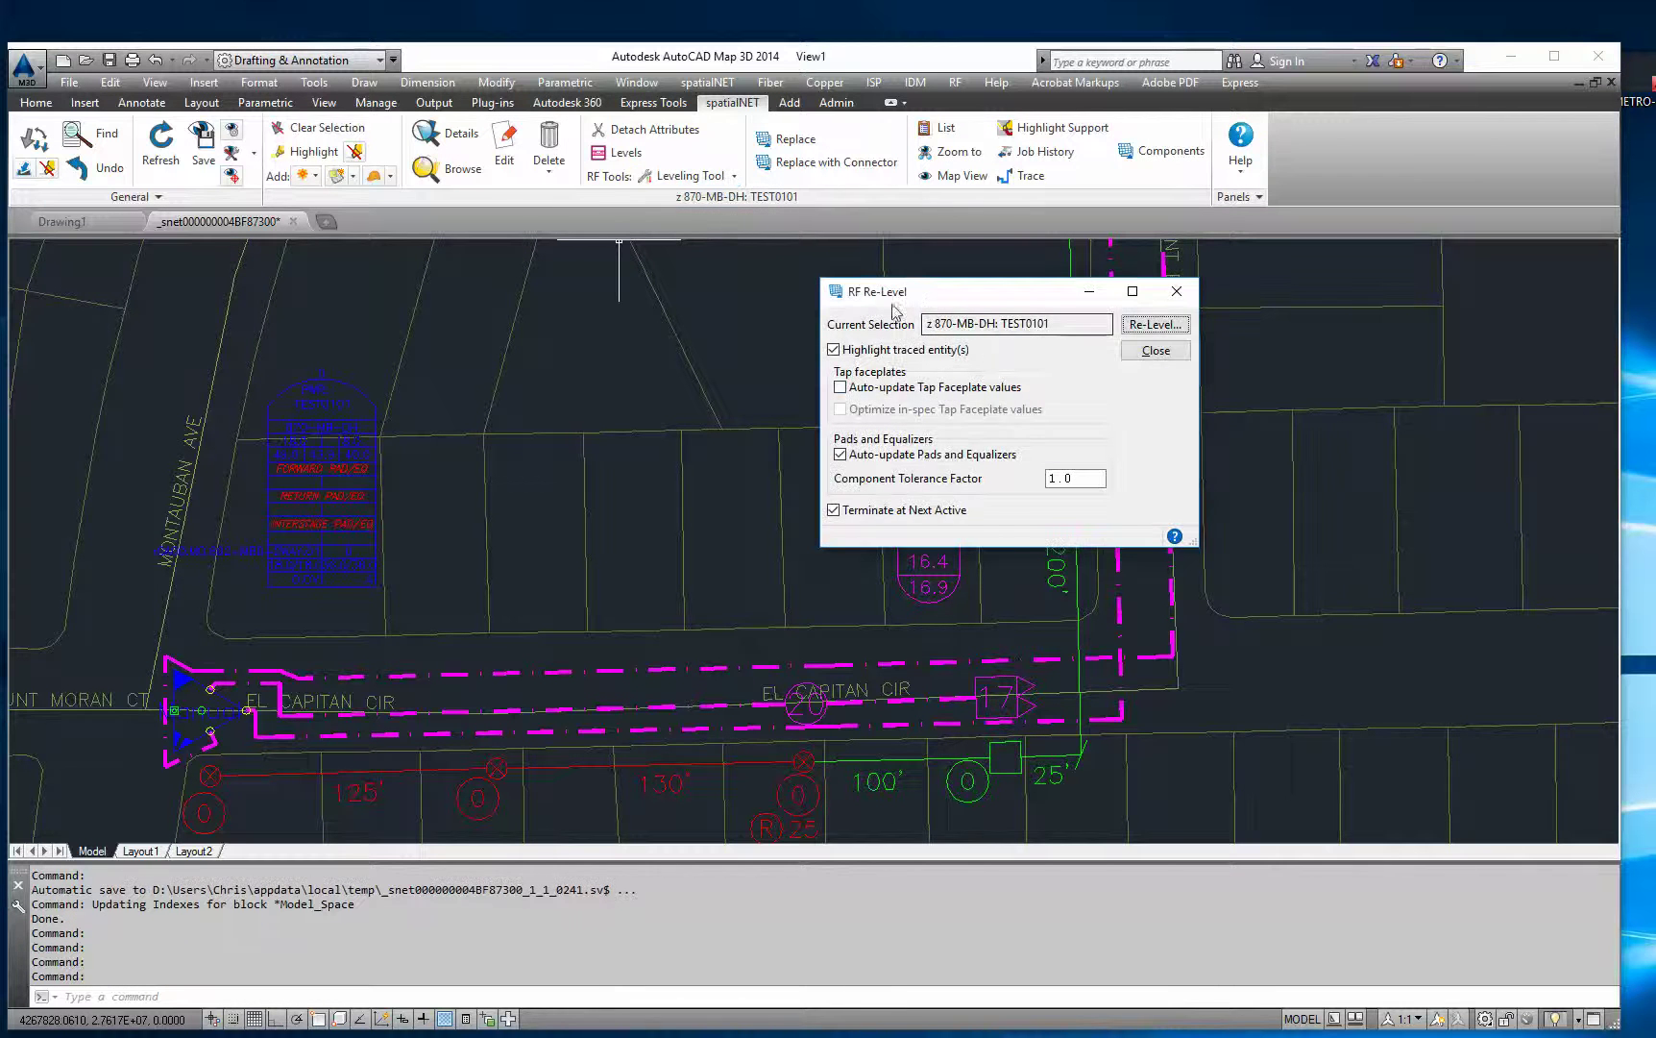
drag(917, 296, 834, 289)
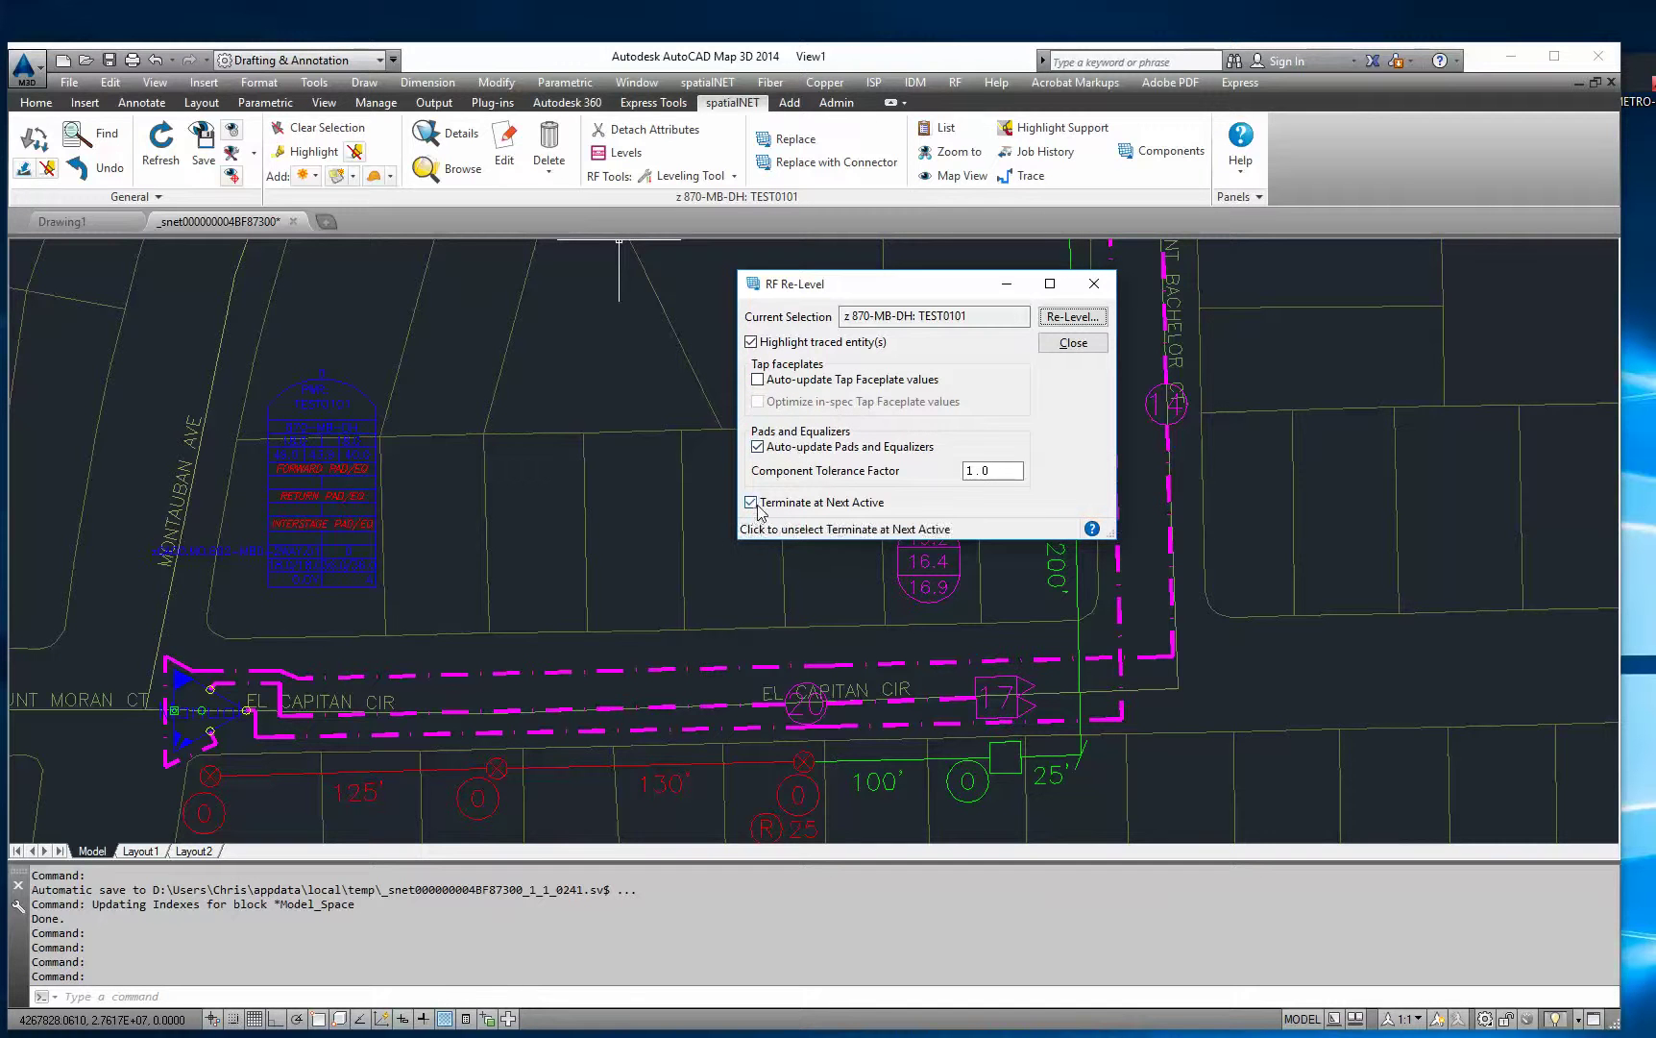
click(1073, 316)
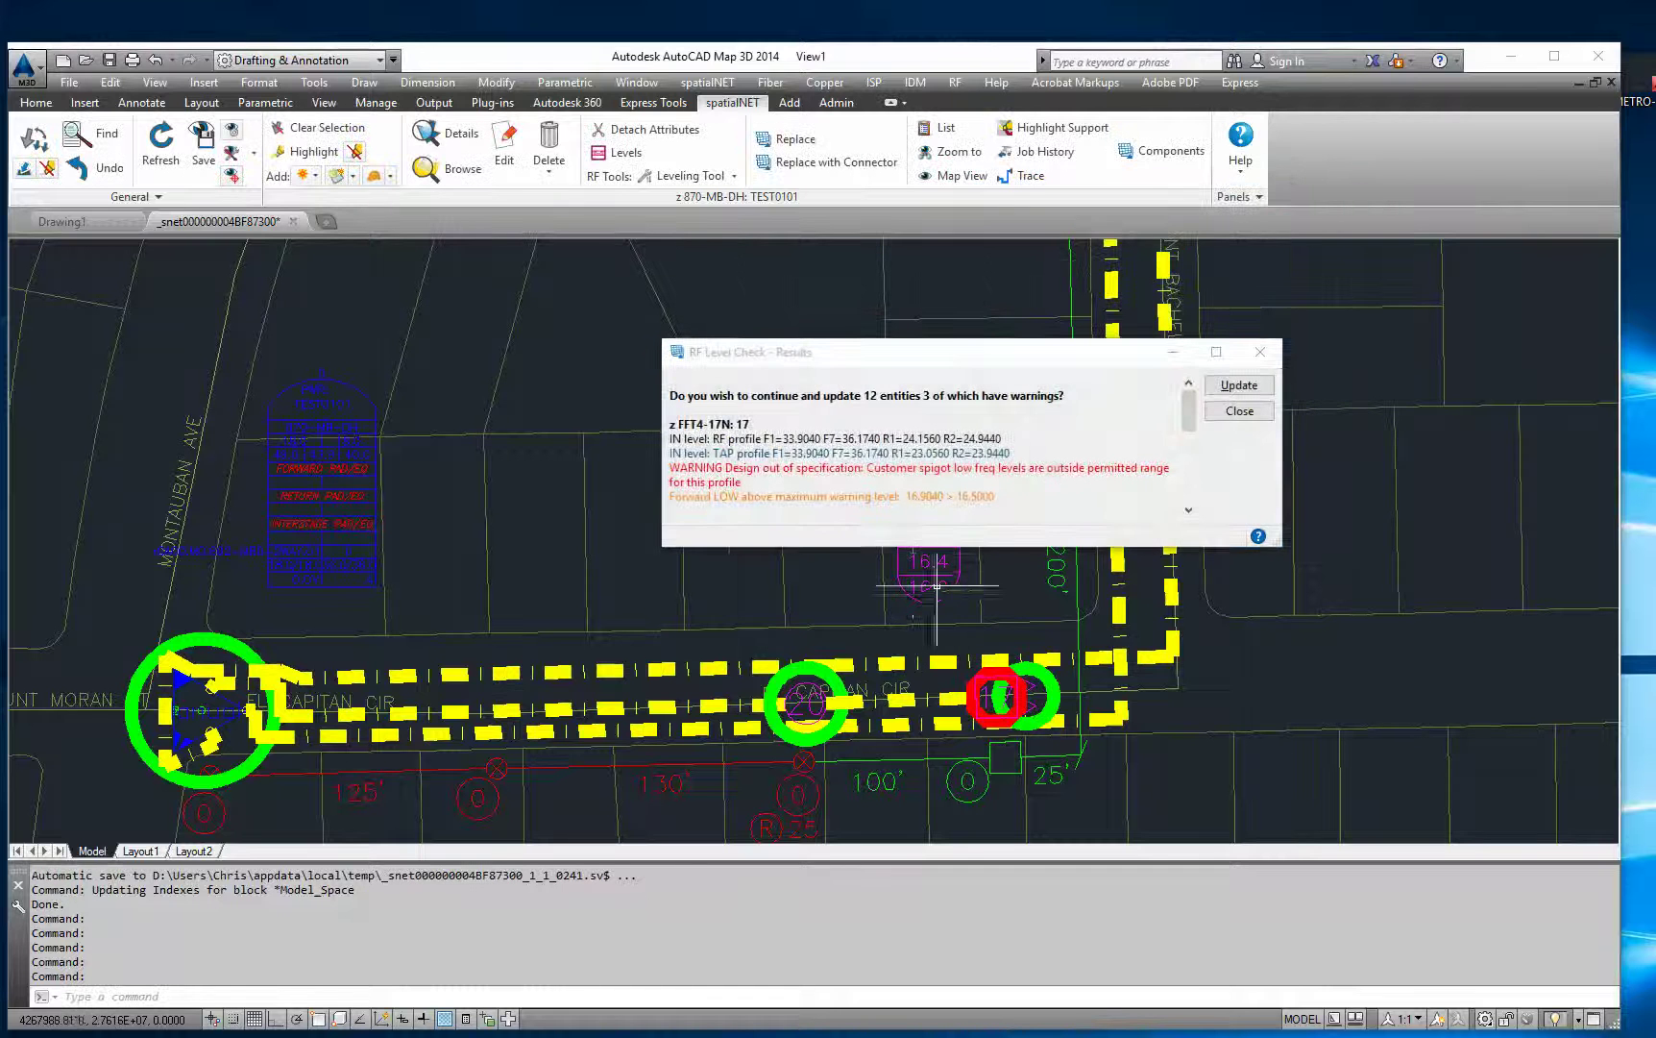
key(Return)
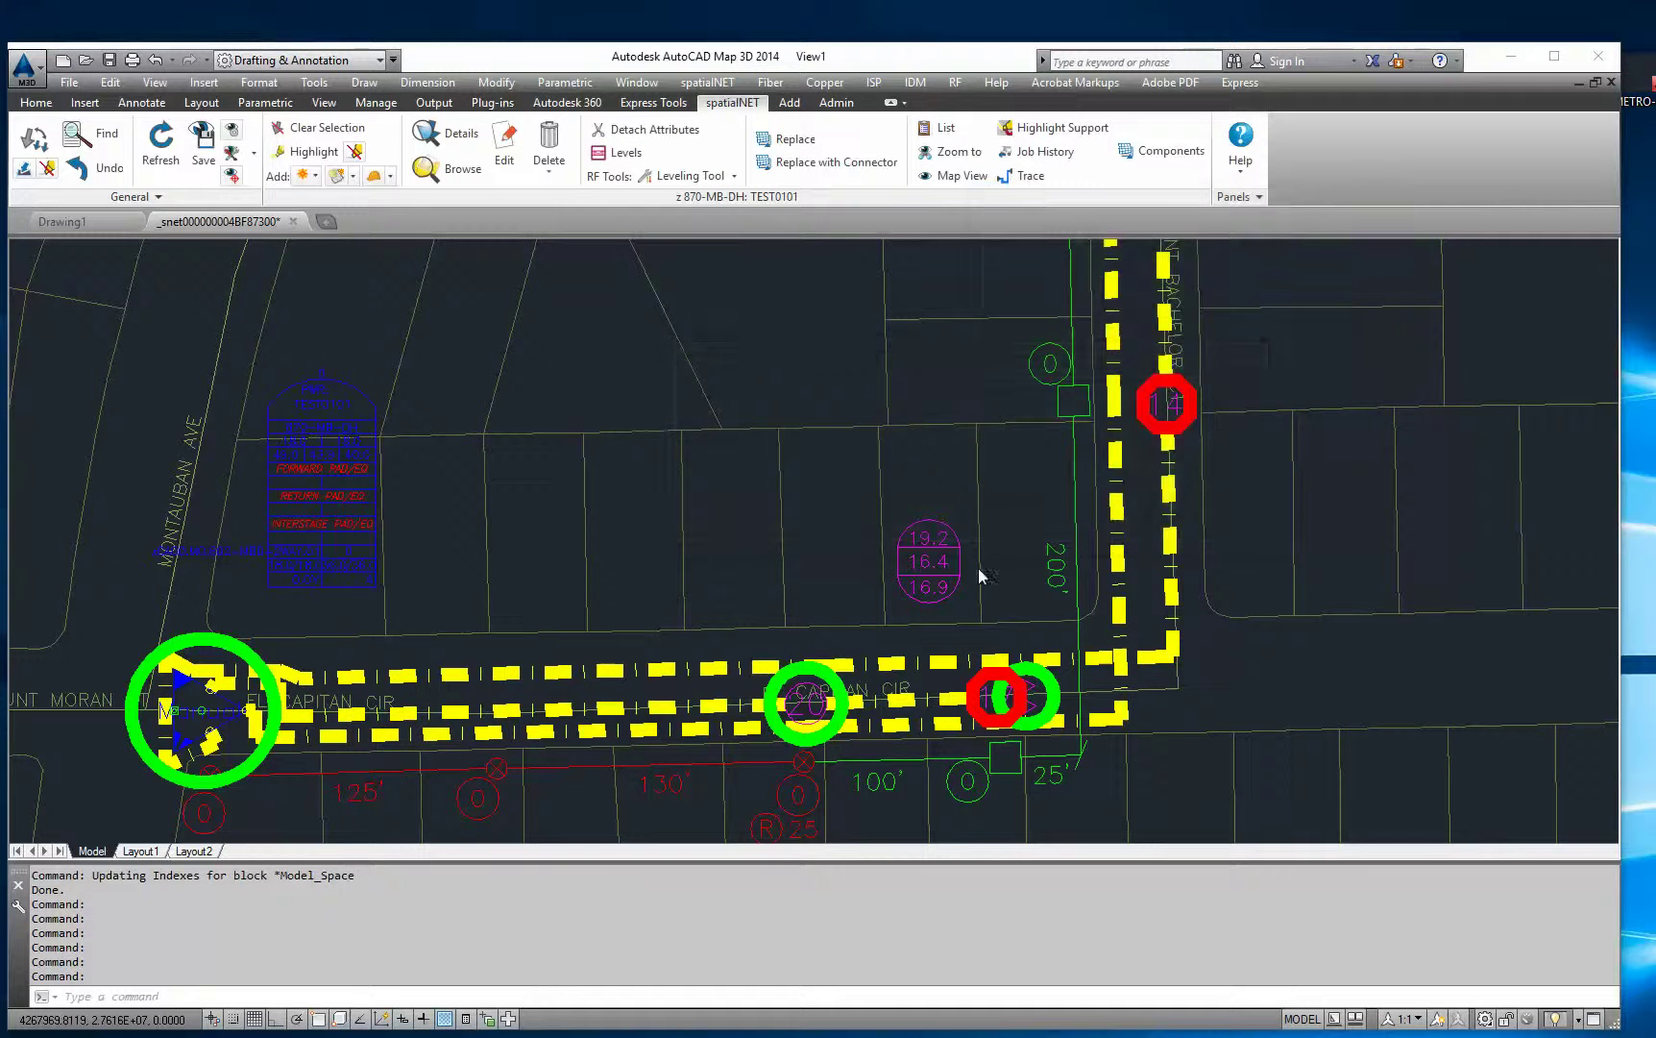
Step: Examine the highlighted devices and cables along Mount Bachelor Ct and El Capitan Cir after the re-level
scroll(1050, 563, down, 2)
scroll(1050, 426, up, 2)
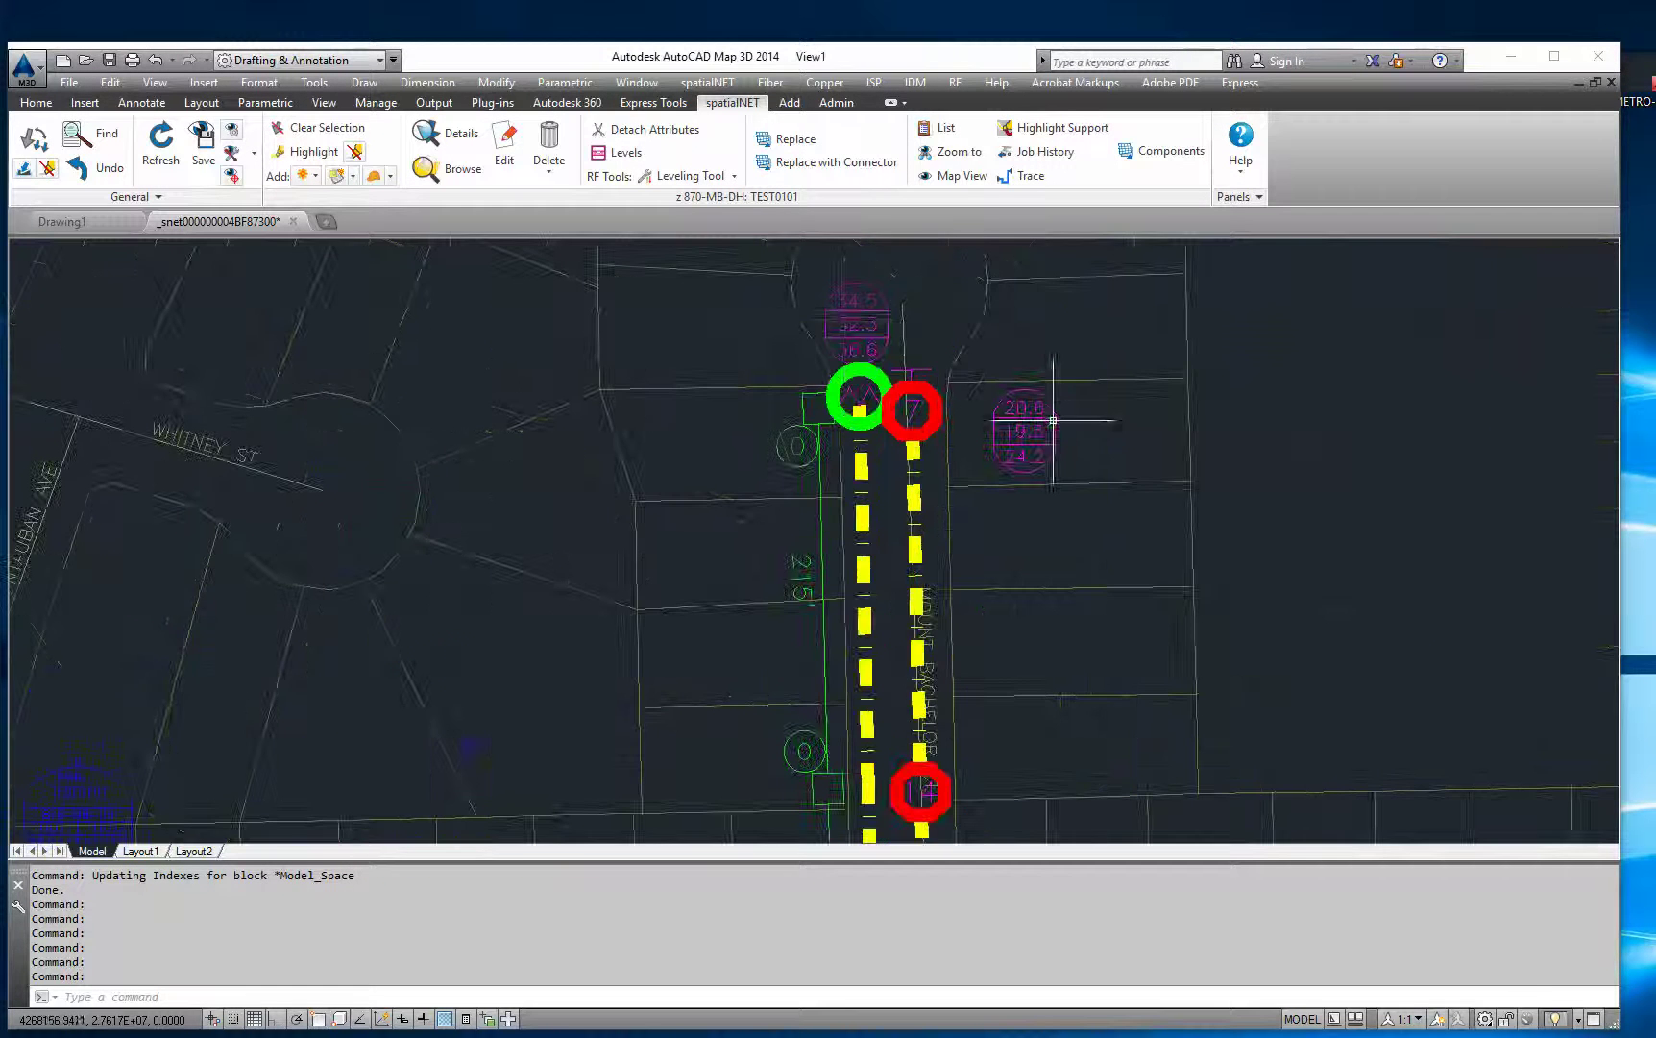
middle_drag(1020, 782, 1039, 377)
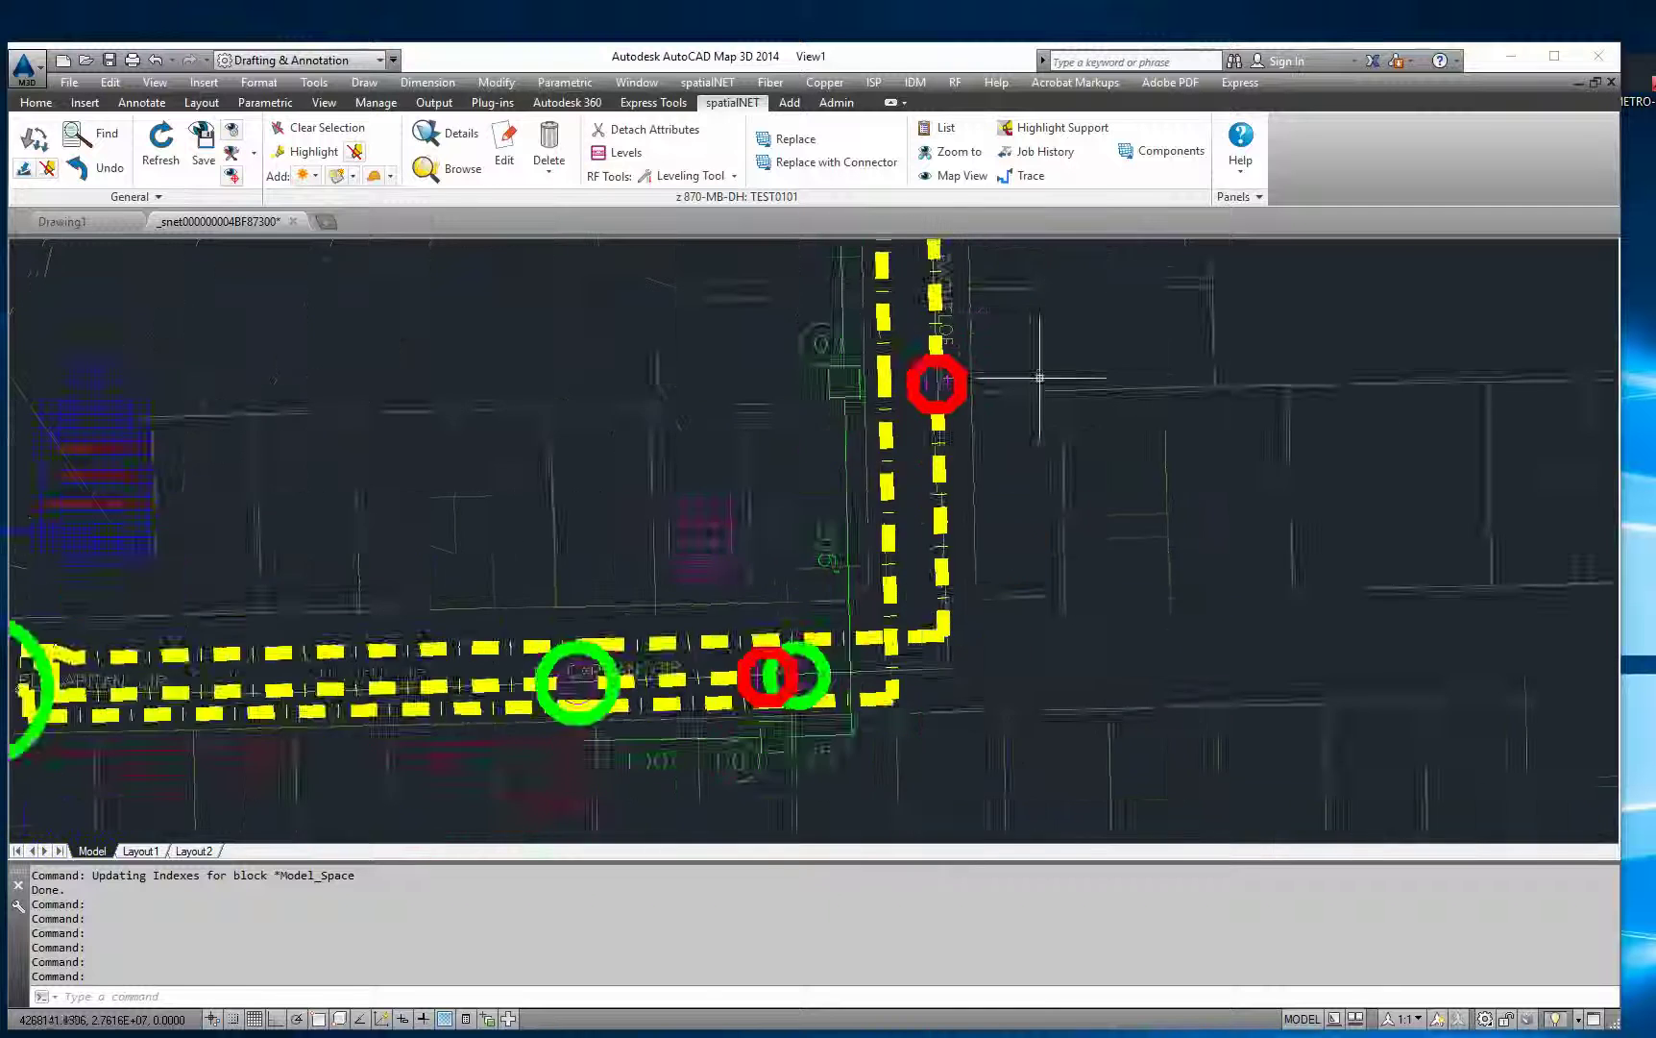
scroll(1024, 553, down, 2)
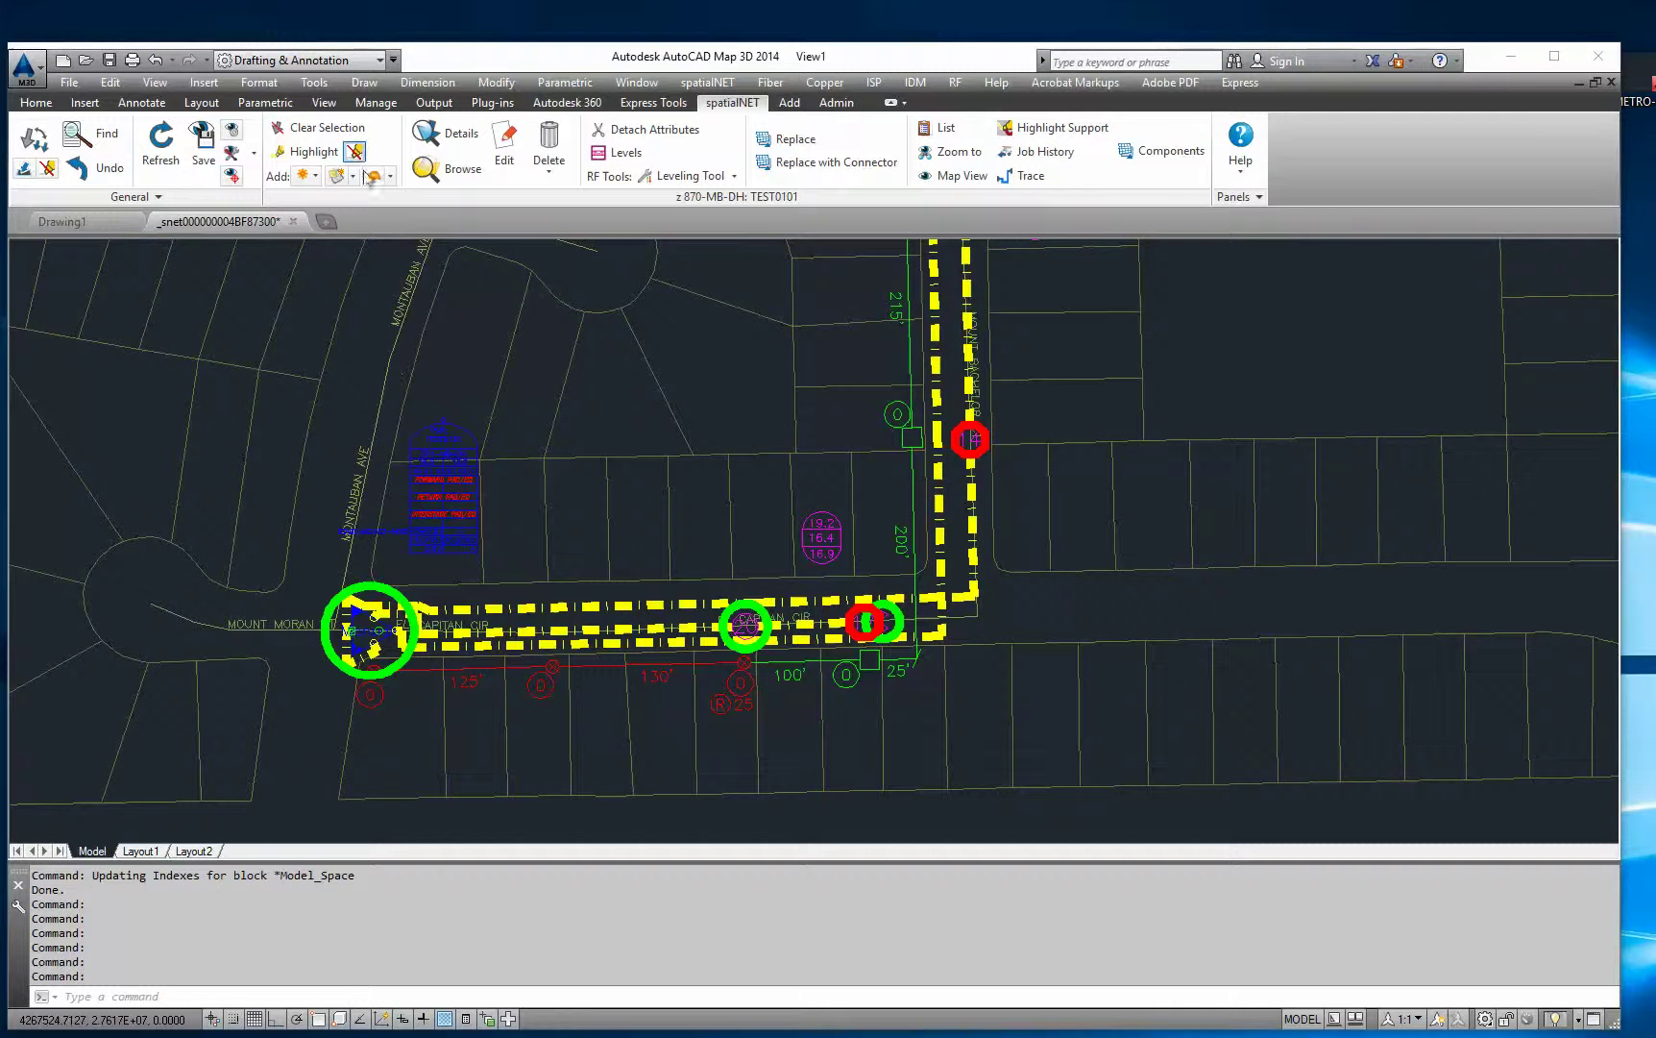